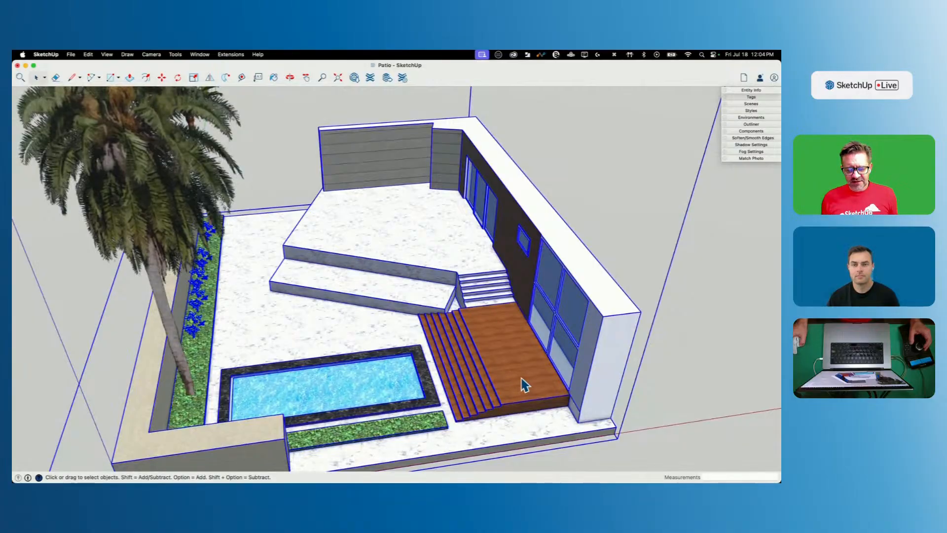
Step: Examine the patio model from several angles, covering the raised terraces, stairs, wood deck, pool, planters and house wall
{"action": "middle_click_drag", "start_coordinate": [508, 330], "coordinate": [371, 286]}
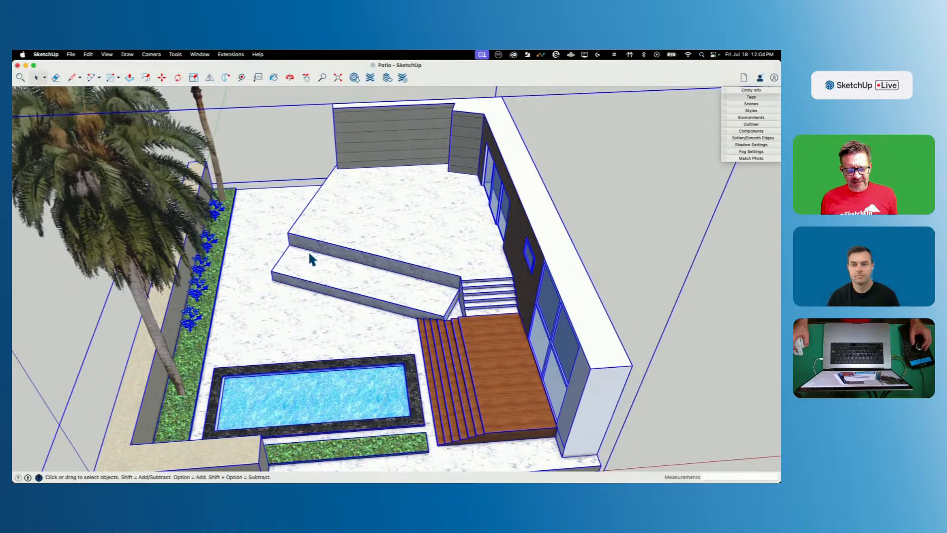
{"action": "middle_click_drag", "start_coordinate": [373, 281], "coordinate": [239, 273]}
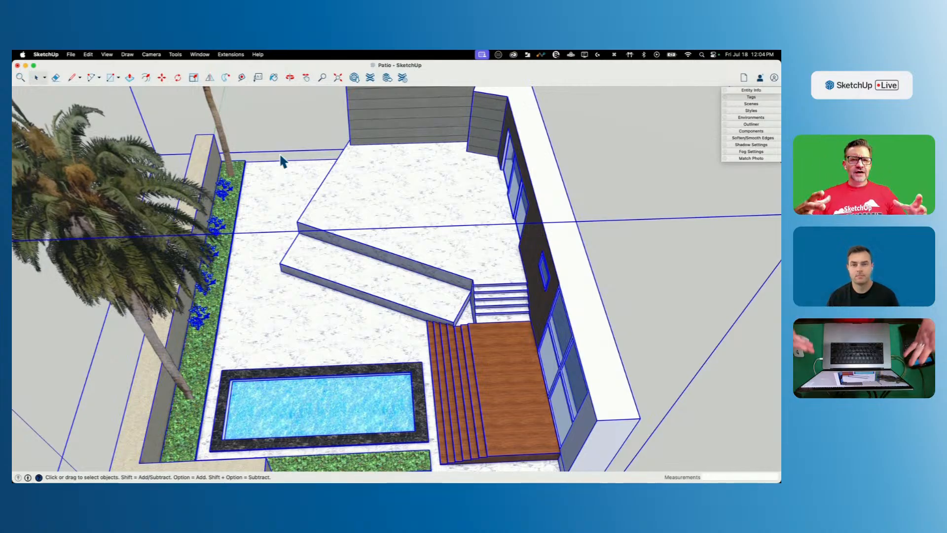
{"action": "middle_click_drag", "start_coordinate": [279, 152], "coordinate": [299, 252]}
{"action": "left_click", "coordinate": [593, 182]}
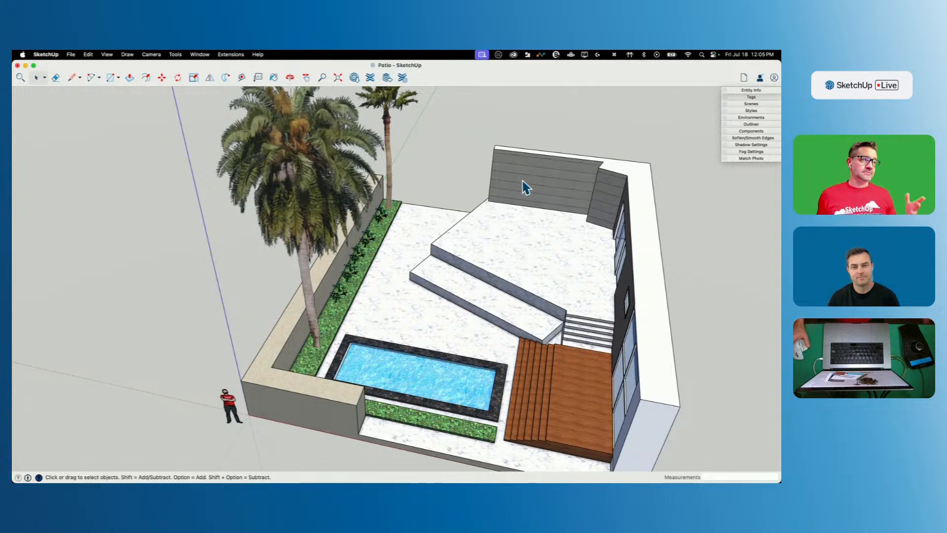
{"action": "middle_click_drag", "start_coordinate": [758, 330], "coordinate": [557, 195]}
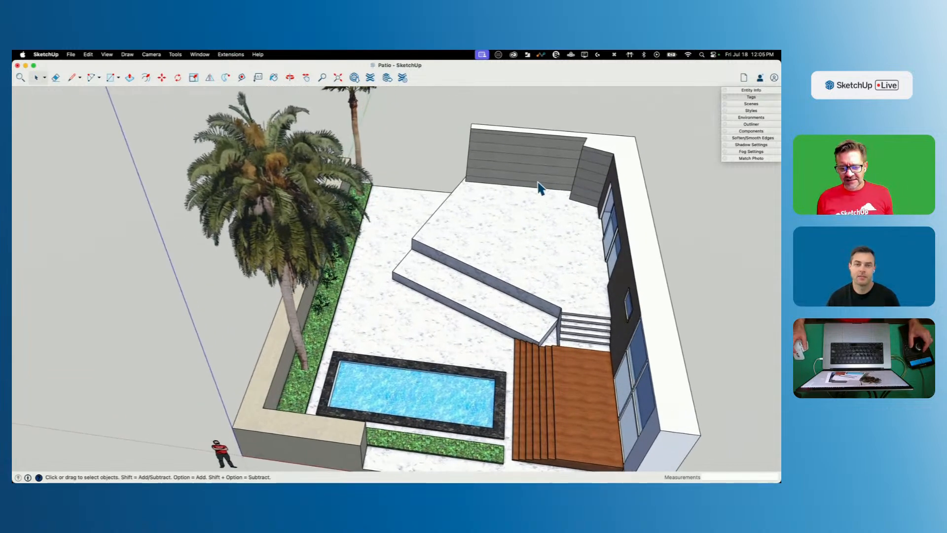
{"action": "scroll", "coordinate": [540, 188], "scroll_direction": "up", "scroll_amount": 6}
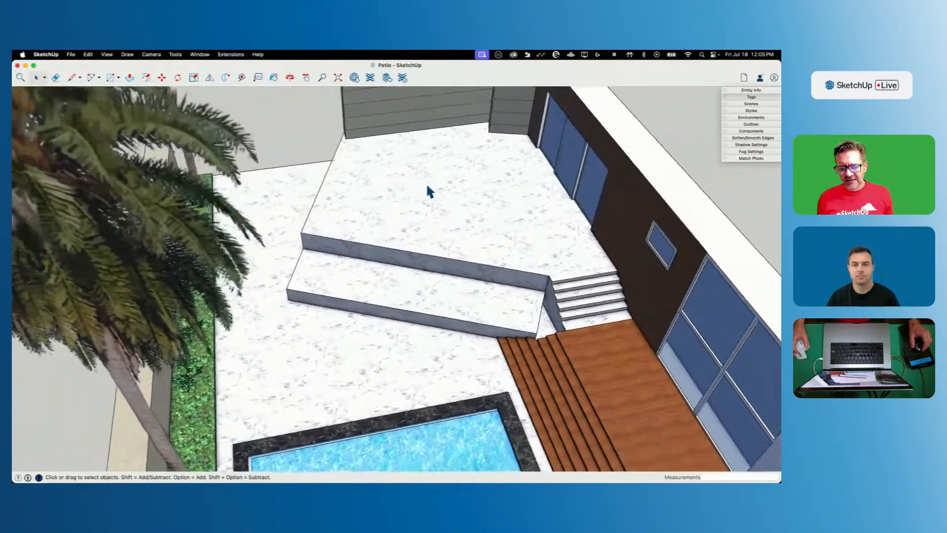
{"action": "middle_click_drag", "start_coordinate": [424, 182], "coordinate": [608, 380]}
{"action": "middle_click_drag", "start_coordinate": [588, 340], "coordinate": [597, 140]}
{"action": "middle_click_drag", "start_coordinate": [674, 223], "coordinate": [721, 133]}
{"action": "middle_click_drag", "start_coordinate": [556, 195], "coordinate": [502, 178]}
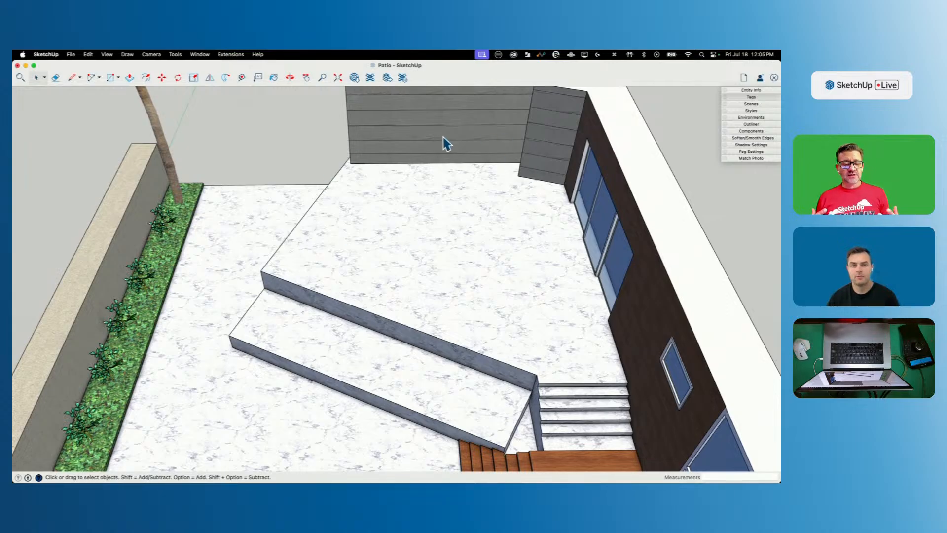
{"action": "middle_click_drag", "start_coordinate": [446, 143], "coordinate": [502, 279]}
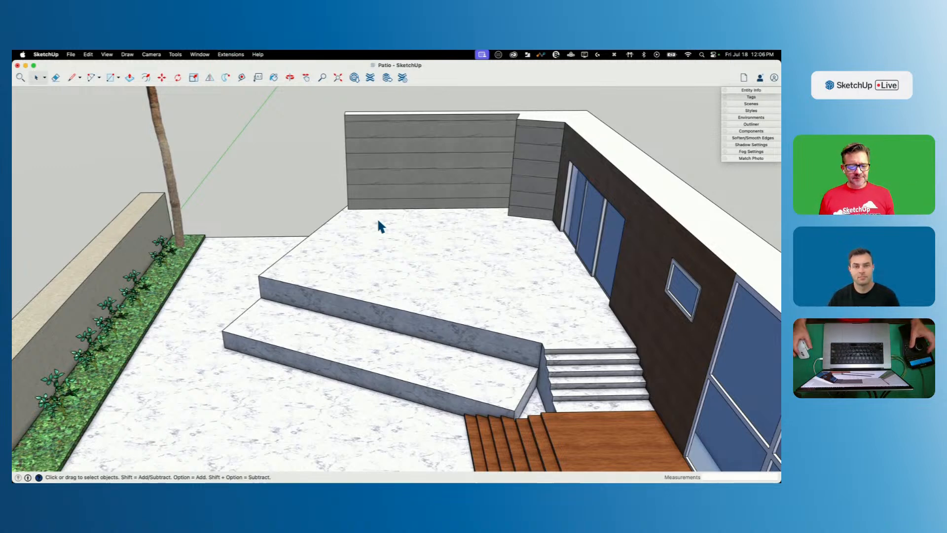
{"action": "scroll", "coordinate": [564, 279], "scroll_direction": "up", "scroll_amount": 2}
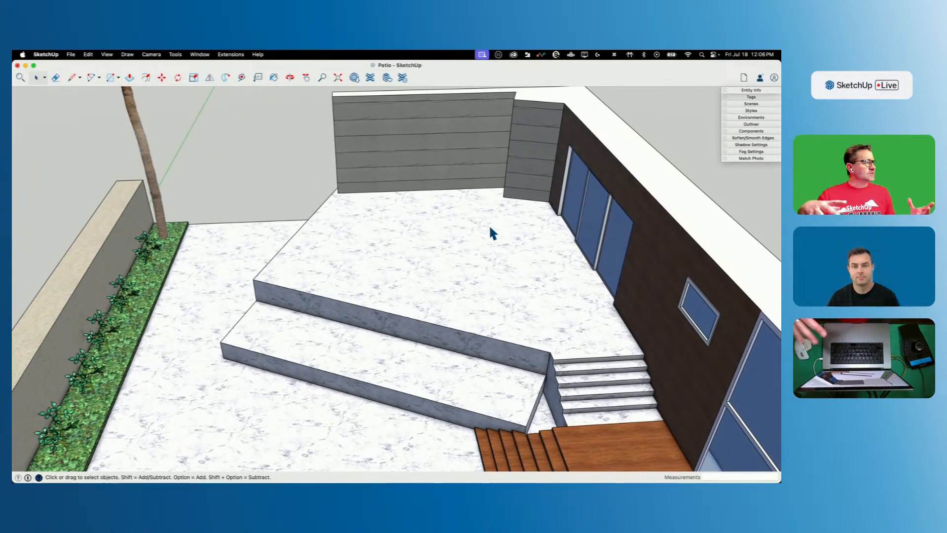
{"action": "middle_click_drag", "start_coordinate": [498, 207], "coordinate": [286, 159]}
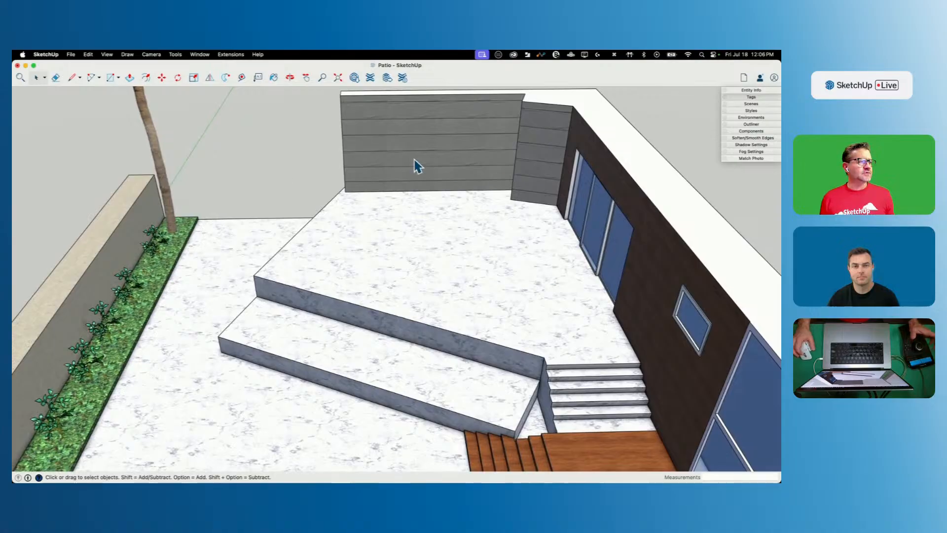
{"action": "scroll", "coordinate": [359, 120], "scroll_direction": "down", "scroll_amount": 4}
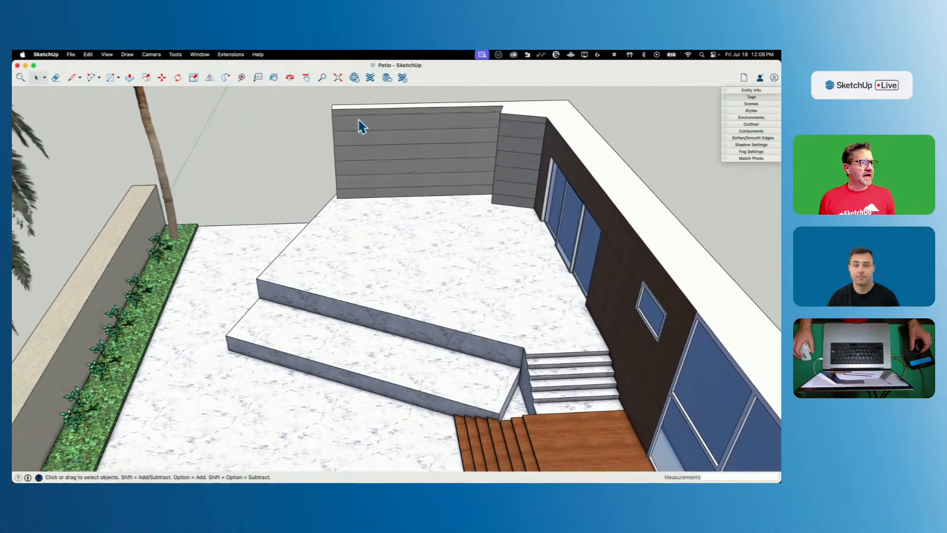
{"action": "scroll", "coordinate": [359, 126], "scroll_direction": "down", "scroll_amount": 5}
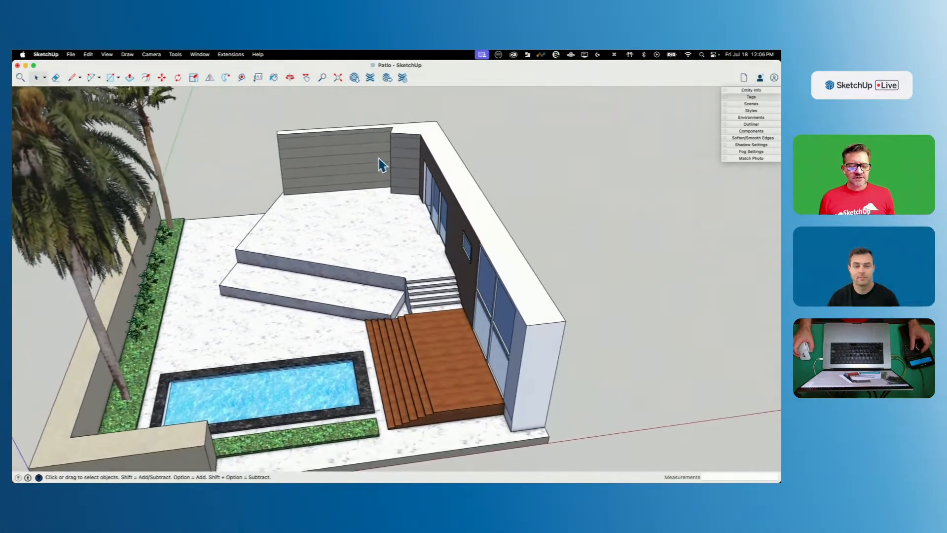
{"action": "scroll", "coordinate": [381, 166], "scroll_direction": "down", "scroll_amount": 2}
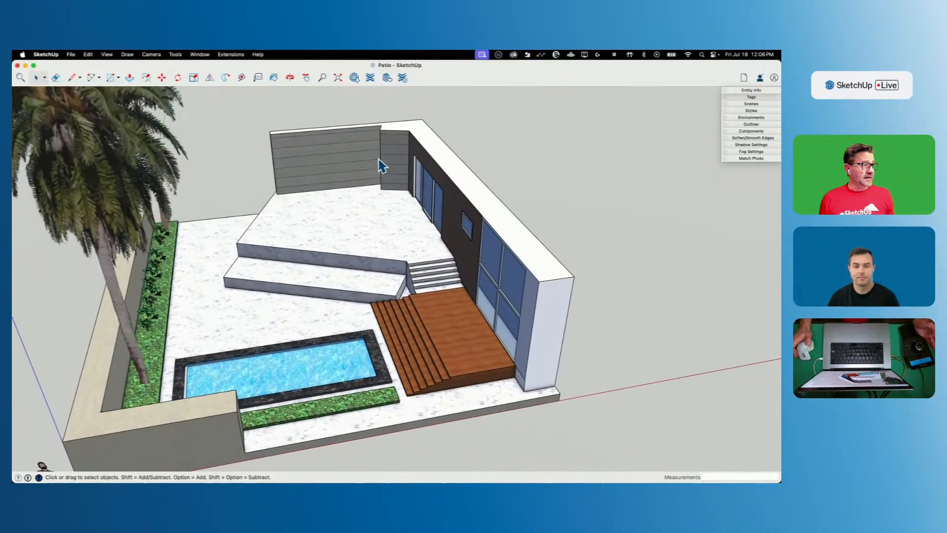
{"action": "scroll", "coordinate": [383, 167], "scroll_direction": "down", "scroll_amount": 2}
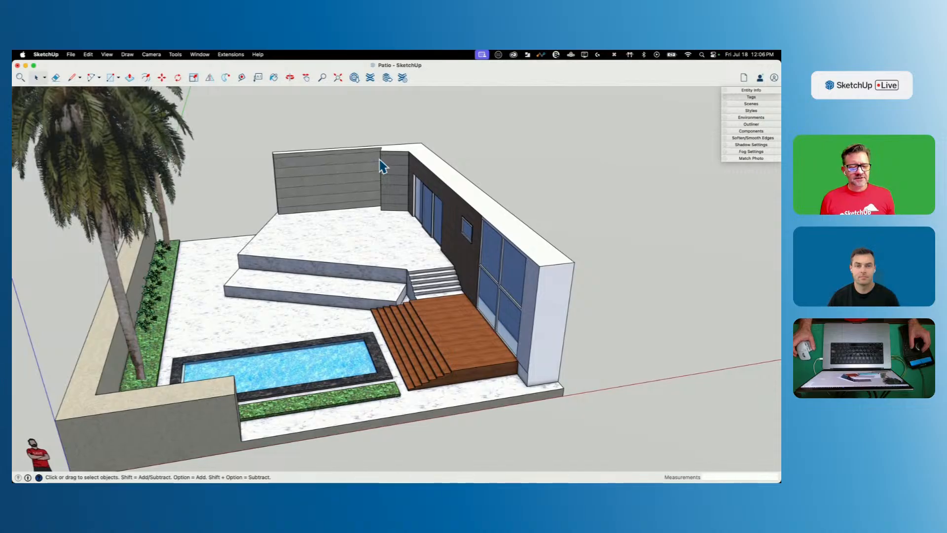
{"action": "scroll", "coordinate": [381, 166], "scroll_direction": "up", "scroll_amount": 1}
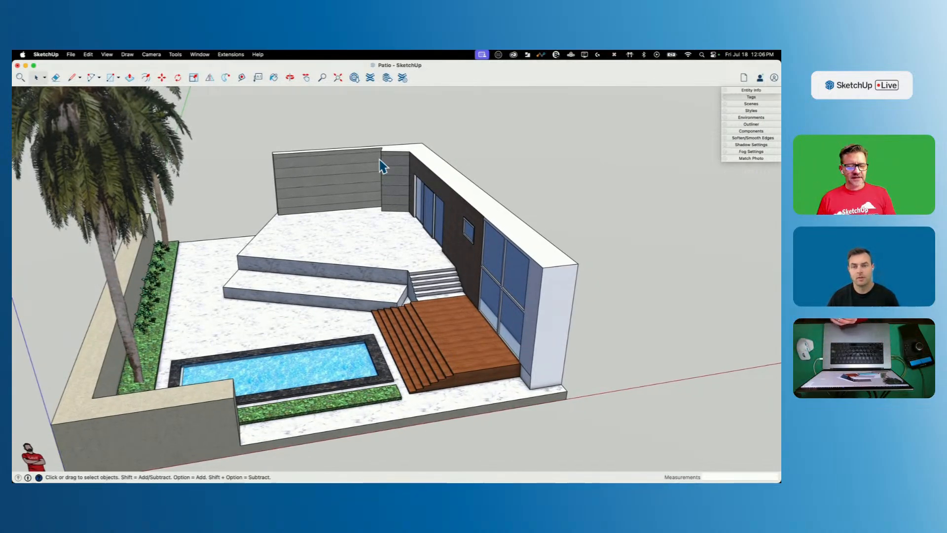
{"action": "mouse_move", "coordinate": [380, 159]}
{"action": "middle_mouse_down"}
{"action": "mouse_move", "coordinate": [327, 239]}
{"action": "mouse_move", "coordinate": [345, 202]}
{"action": "mouse_move", "coordinate": [307, 199]}
{"action": "mouse_move", "coordinate": [324, 177]}
{"action": "middle_mouse_up"}
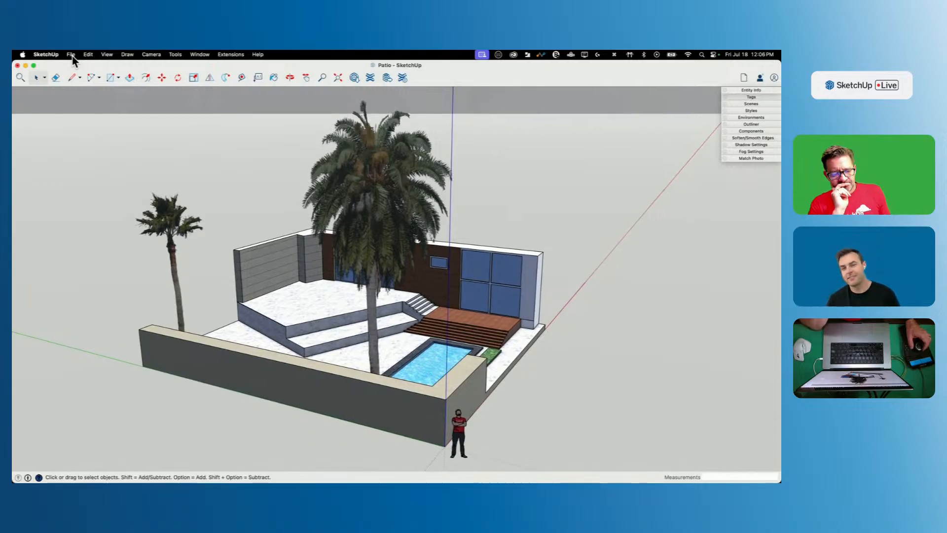
Step: Save the Patio model
{"action": "key", "text": "super+s"}
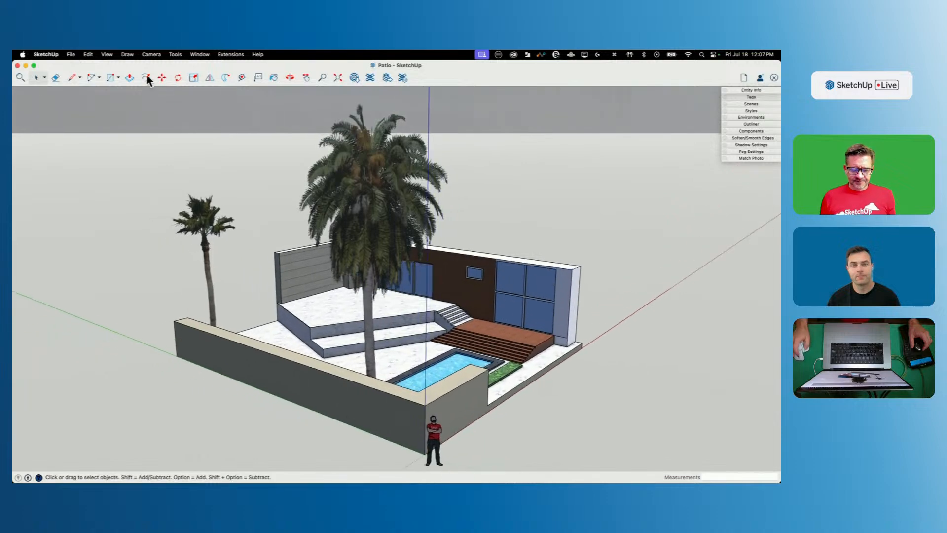
Step: Open the patio group for editing and select both palm trees inside it
{"action": "middle_click_drag", "start_coordinate": [345, 369], "coordinate": [380, 323]}
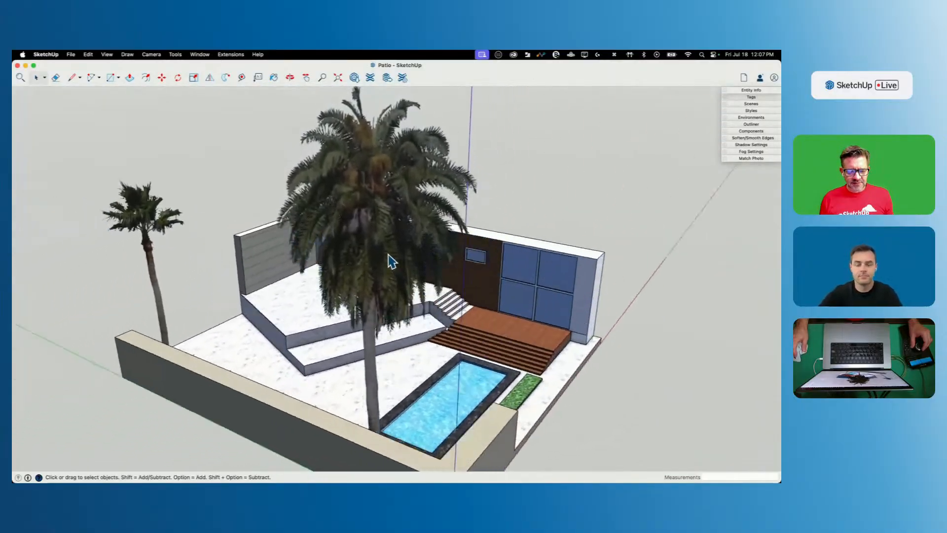
{"action": "left_click", "coordinate": [392, 261]}
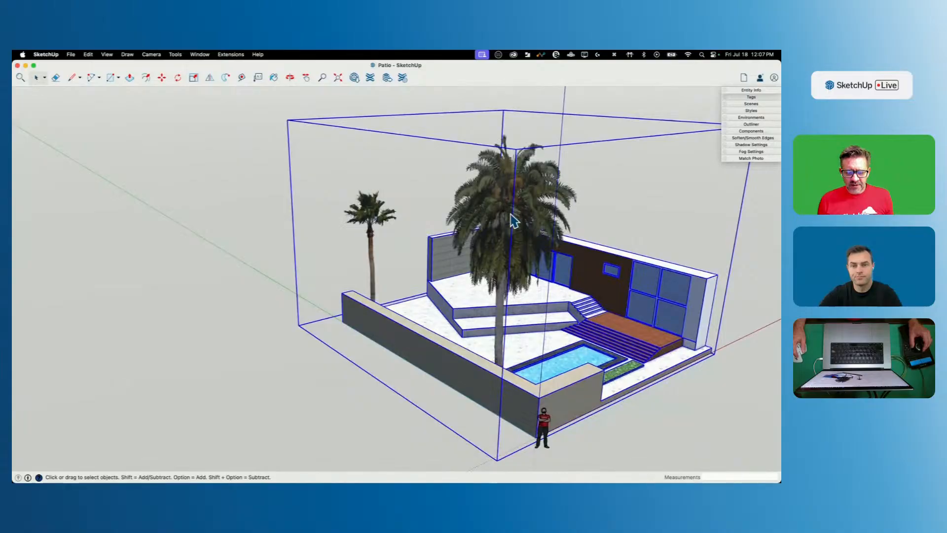
{"action": "double_click", "coordinate": [439, 222]}
{"action": "left_click", "coordinate": [449, 231]}
{"action": "left_click", "coordinate": [337, 217], "text": "alt"}
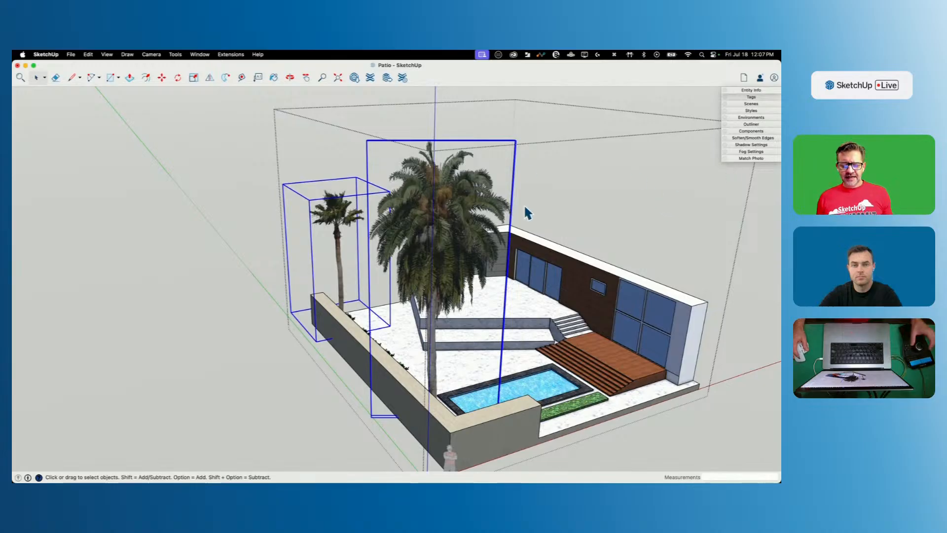
{"action": "key", "text": "space"}
{"action": "left_click", "coordinate": [525, 387]}
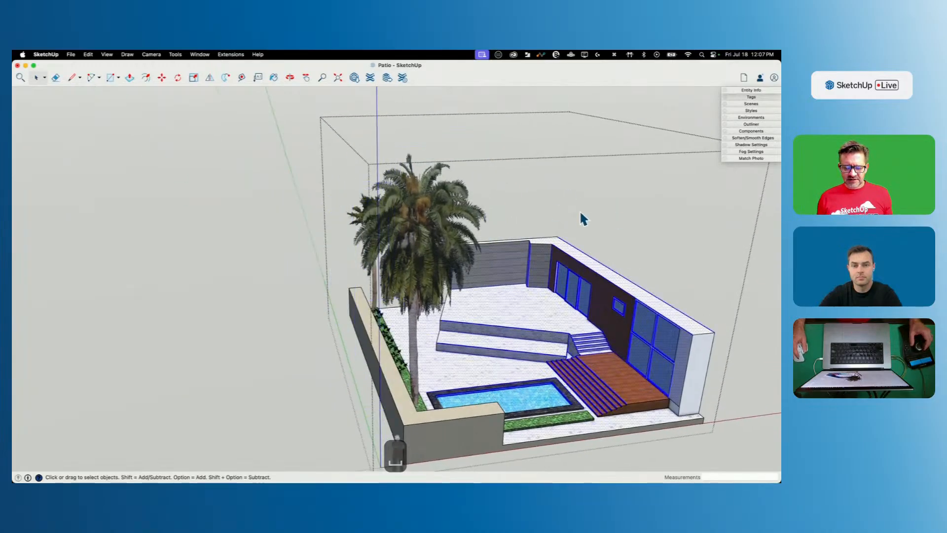
{"action": "left_click_drag", "start_coordinate": [668, 242], "coordinate": [333, 413]}
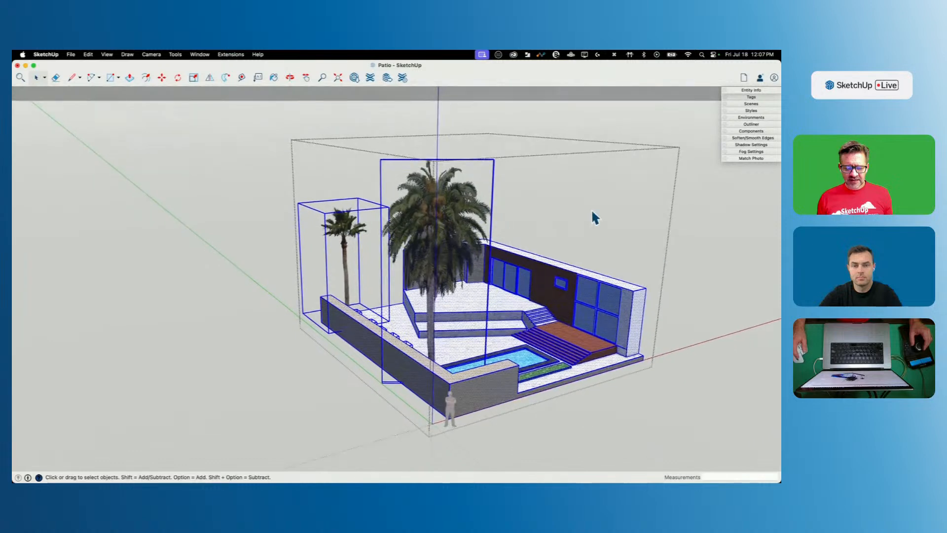
{"action": "left_click", "coordinate": [591, 208]}
{"action": "left_click_drag", "start_coordinate": [497, 149], "coordinate": [294, 218]}
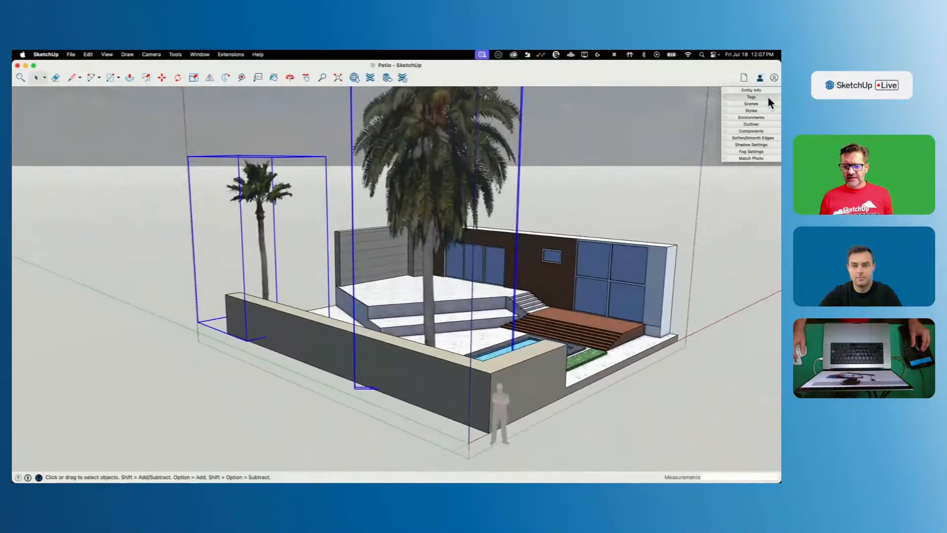
Step: Create a new tag named Trees
{"action": "left_click", "coordinate": [765, 96]}
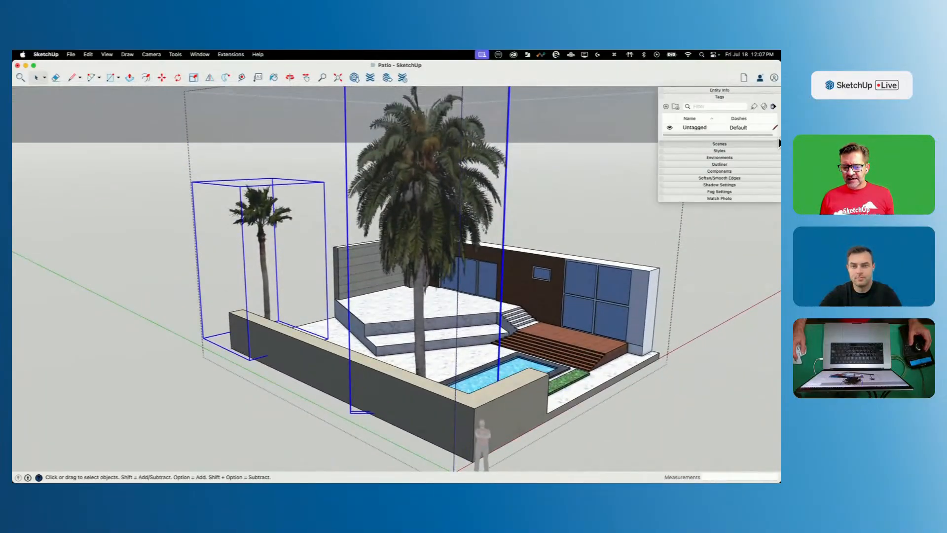
{"action": "left_click_drag", "start_coordinate": [766, 141], "coordinate": [774, 187]}
{"action": "left_click", "coordinate": [666, 106]}
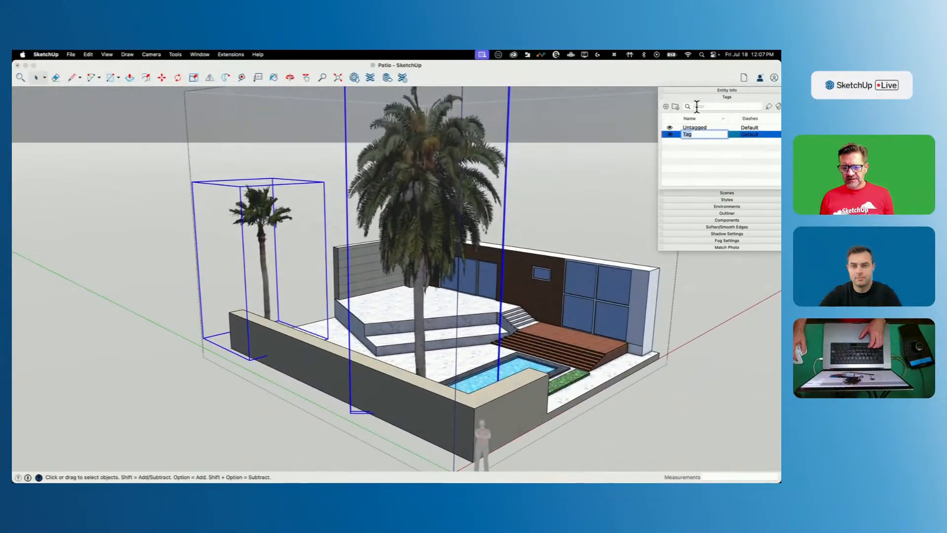
{"action": "type", "text": "Trees"}
{"action": "key", "text": "Return"}
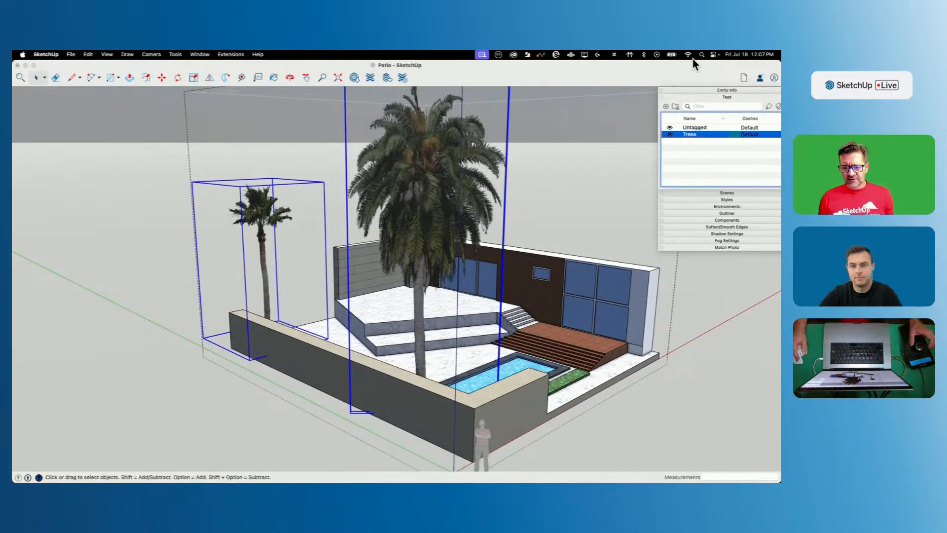
Step: Assign the two selected palm trees to the Trees tag
{"action": "left_click", "coordinate": [687, 90]}
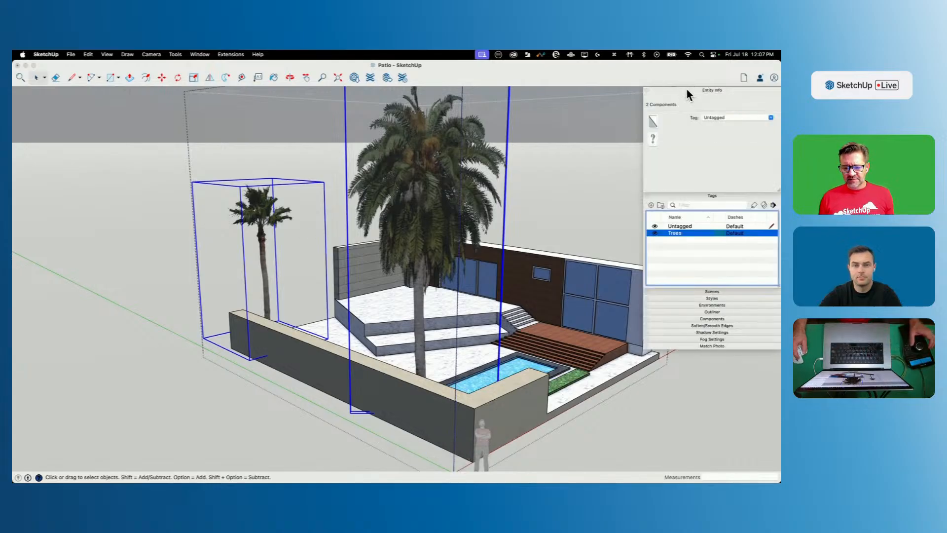
{"action": "left_click", "coordinate": [771, 118]}
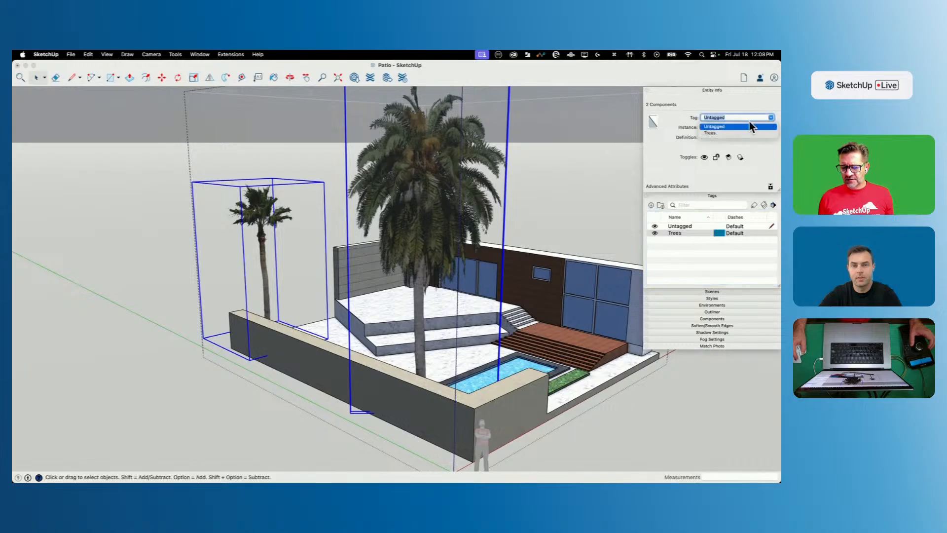
{"action": "left_click", "coordinate": [711, 133]}
Step: Hide the Trees tag and close the patio group
{"action": "left_click", "coordinate": [655, 232]}
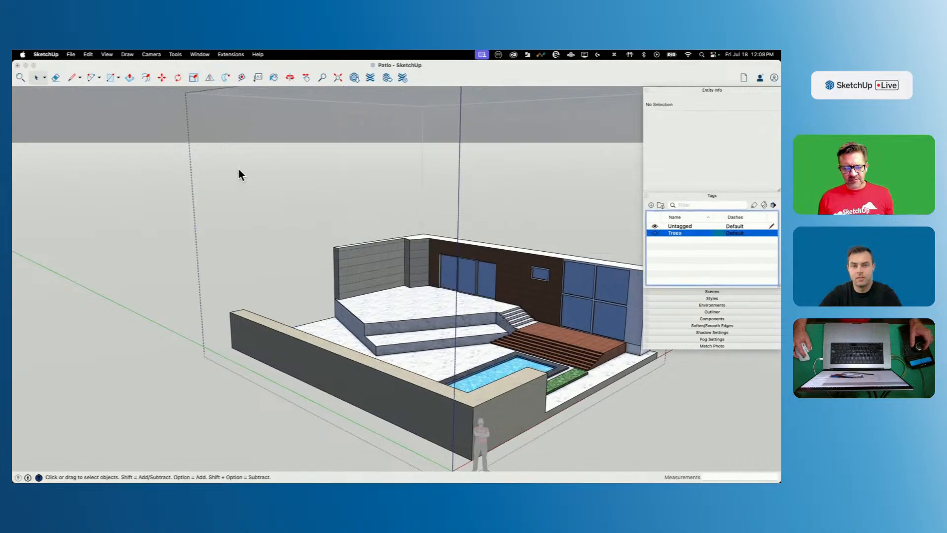
{"action": "left_click", "coordinate": [205, 188]}
{"action": "left_click", "coordinate": [189, 170]}
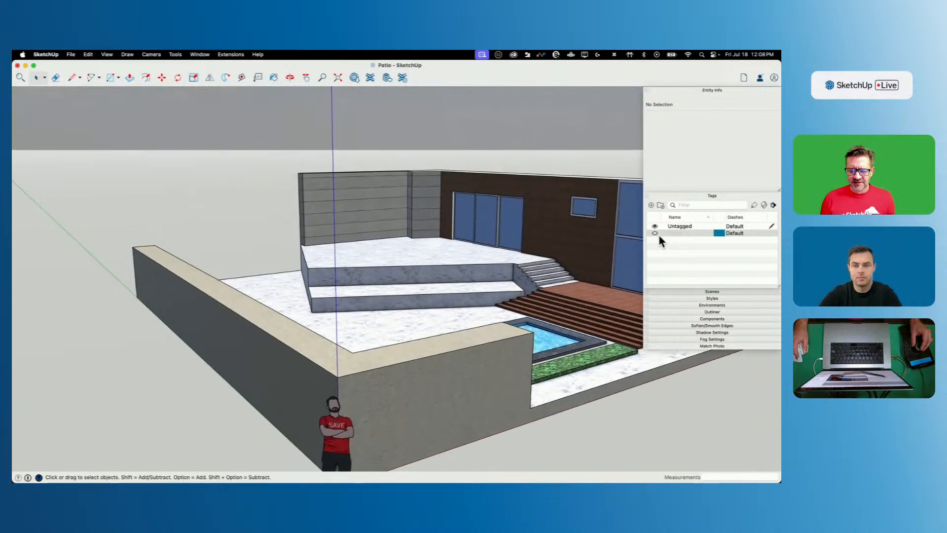
Step: Toggle the Trees tag's visibility on and off, leave it hidden, and save the model
{"action": "left_click", "coordinate": [655, 233]}
{"action": "left_click", "coordinate": [655, 233]}
{"action": "left_click", "coordinate": [655, 232]}
{"action": "left_click", "coordinate": [655, 233]}
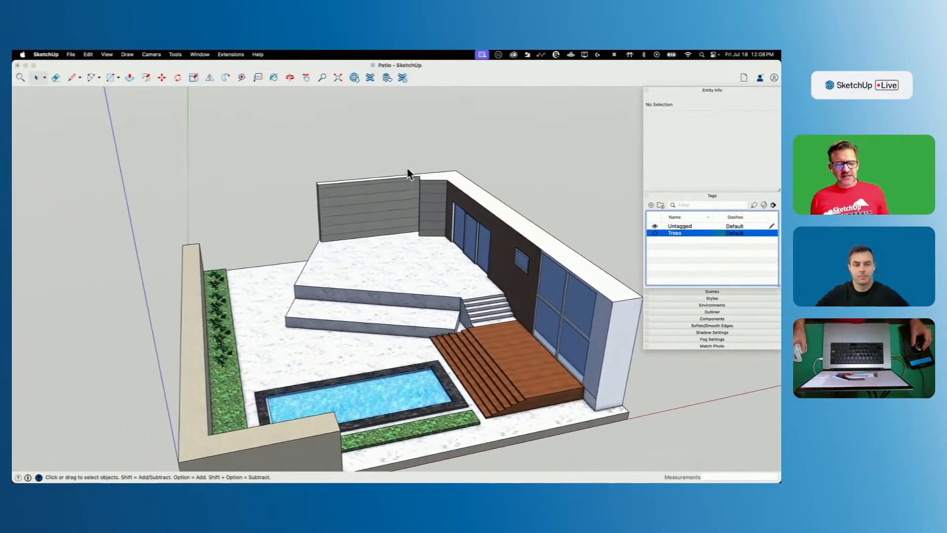
{"action": "key", "text": "super+s"}
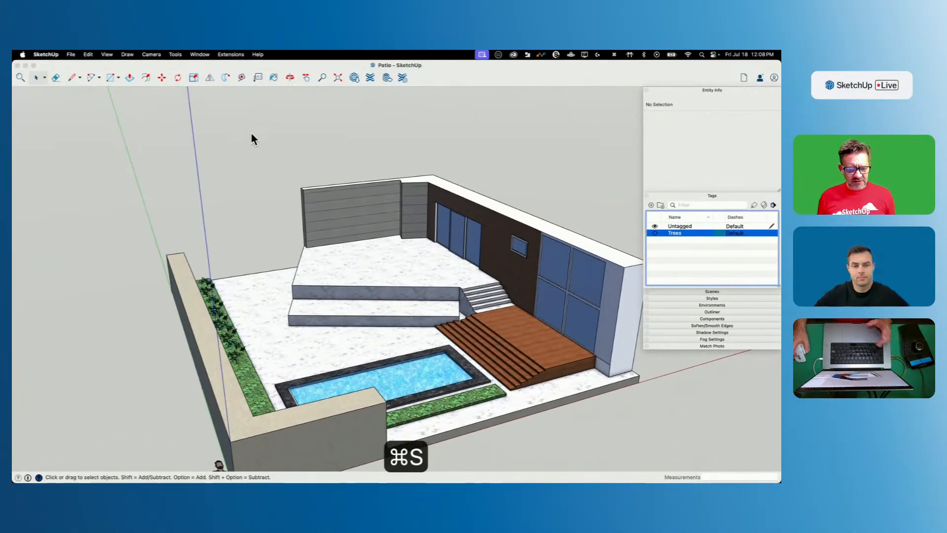
Step: Try to start a new model file and dismiss the licence notice
{"action": "left_click", "coordinate": [68, 57]}
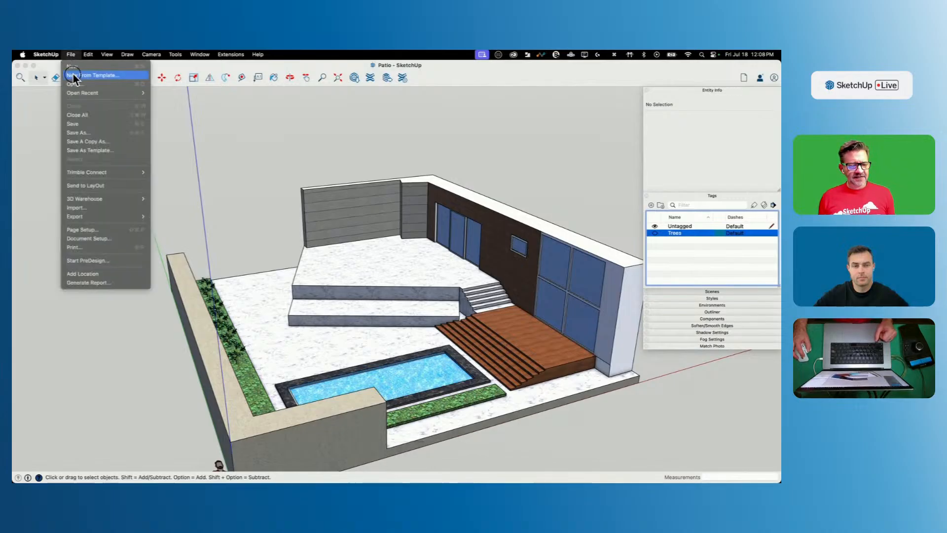
{"action": "left_click", "coordinate": [73, 69]}
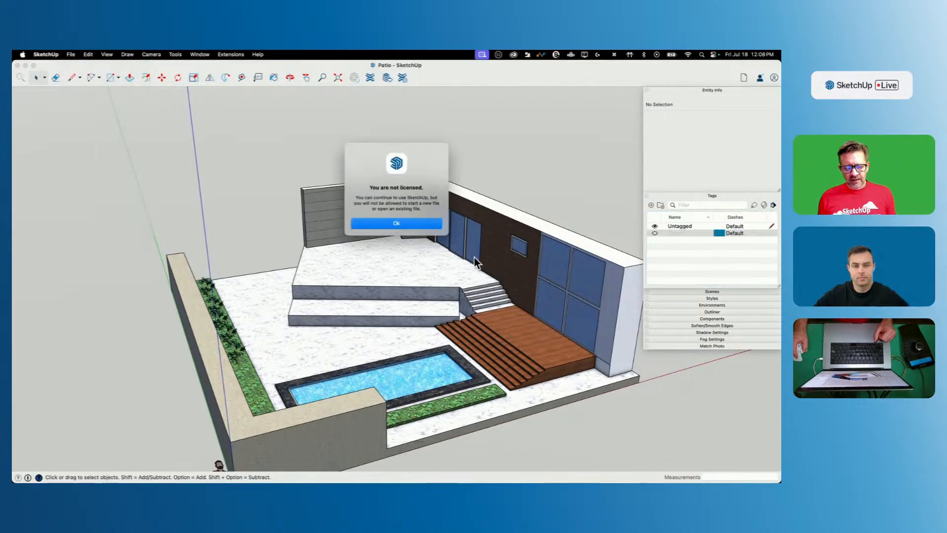
{"action": "left_click", "coordinate": [419, 225]}
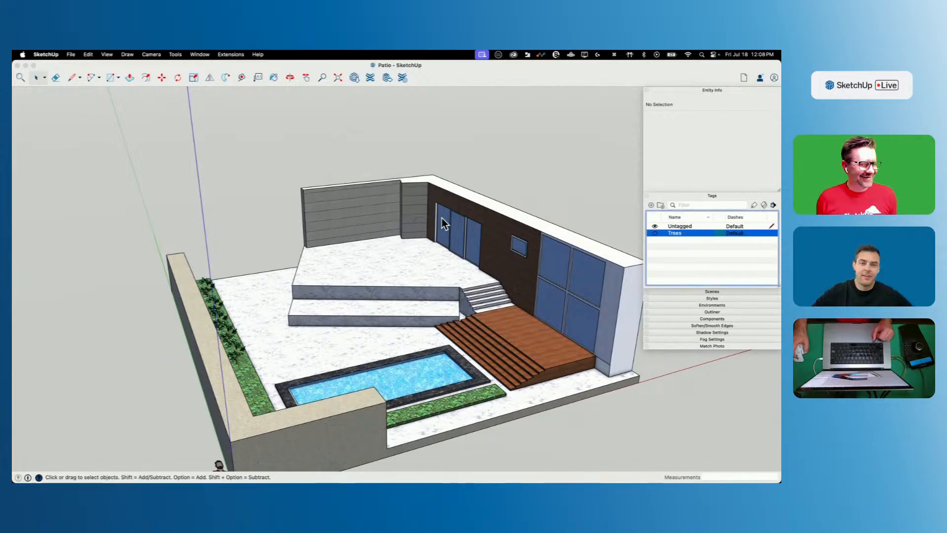
{"action": "left_click", "coordinate": [450, 74]}
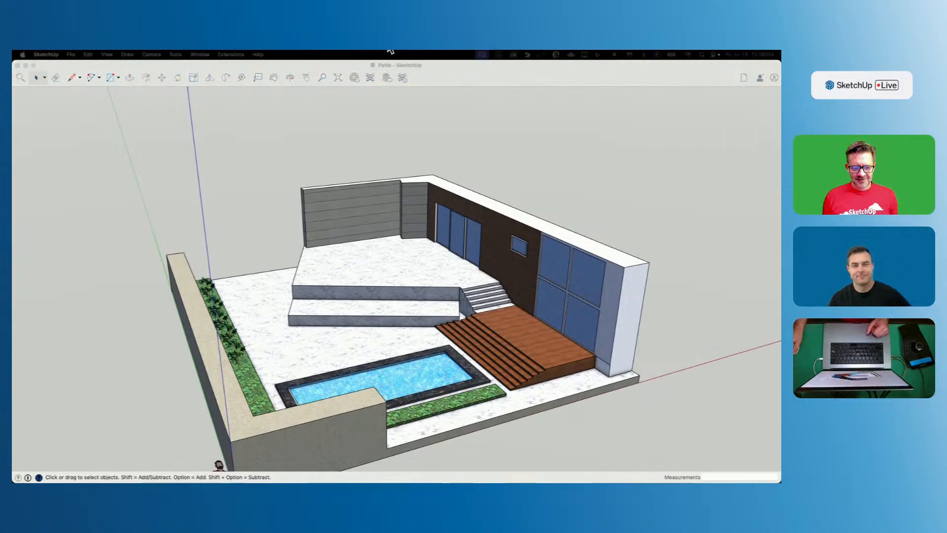
Step: Start signing in to the SketchUp account and return to the open patio model
{"action": "left_click", "coordinate": [232, 58]}
{"action": "mouse_move", "coordinate": [262, 53]}
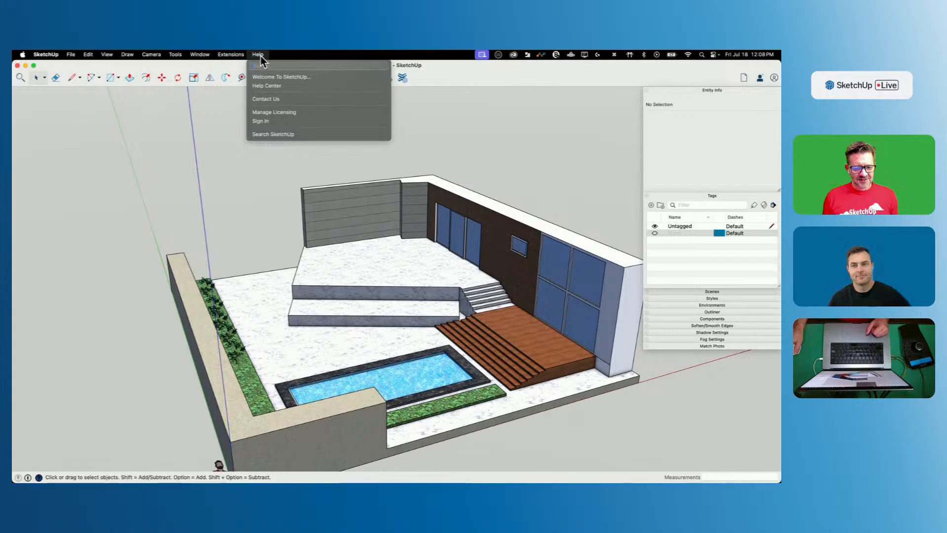
{"action": "left_click", "coordinate": [274, 122]}
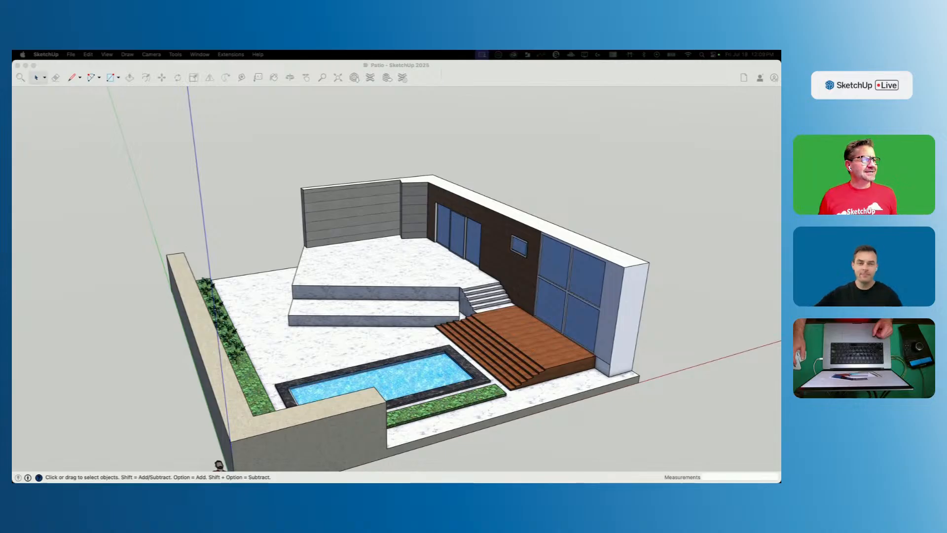
{"action": "left_click", "coordinate": [445, 69]}
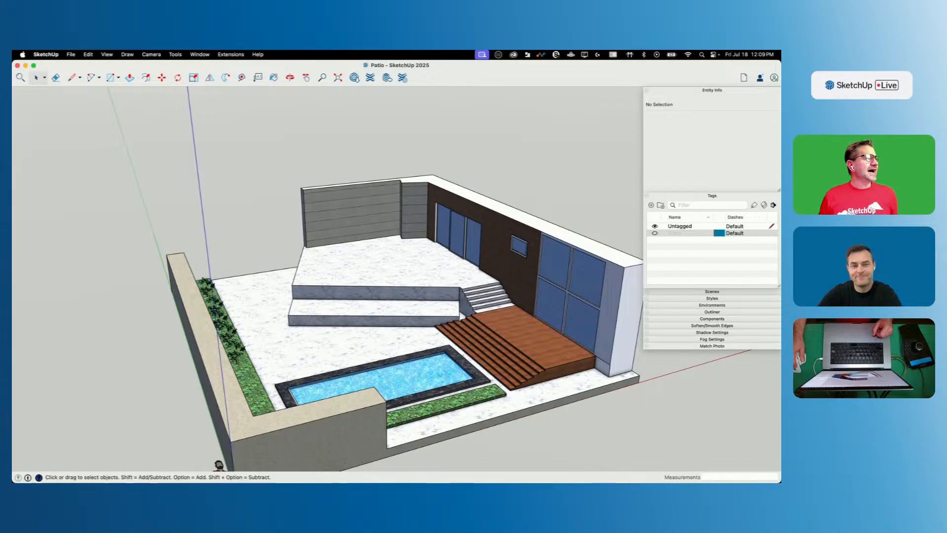
{"action": "key", "text": "super+Tab"}
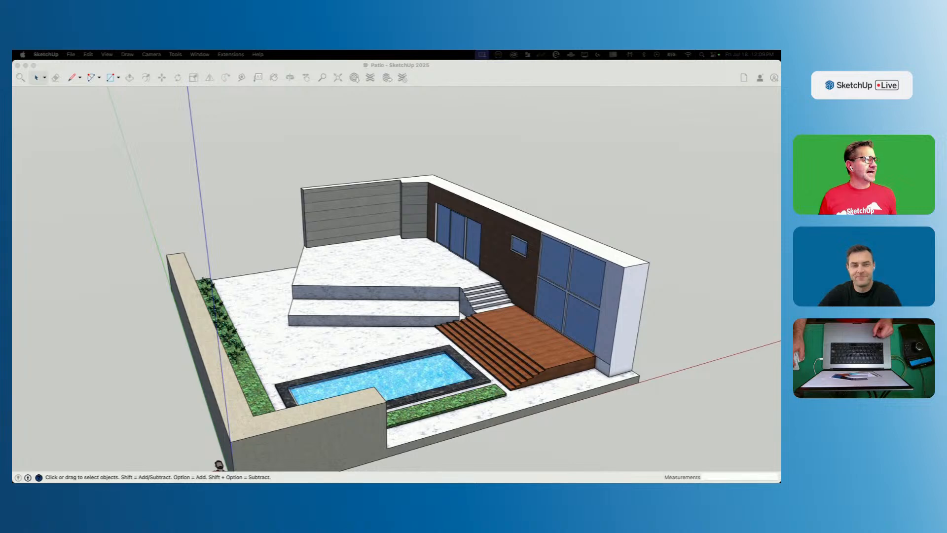
{"action": "left_click", "coordinate": [429, 72]}
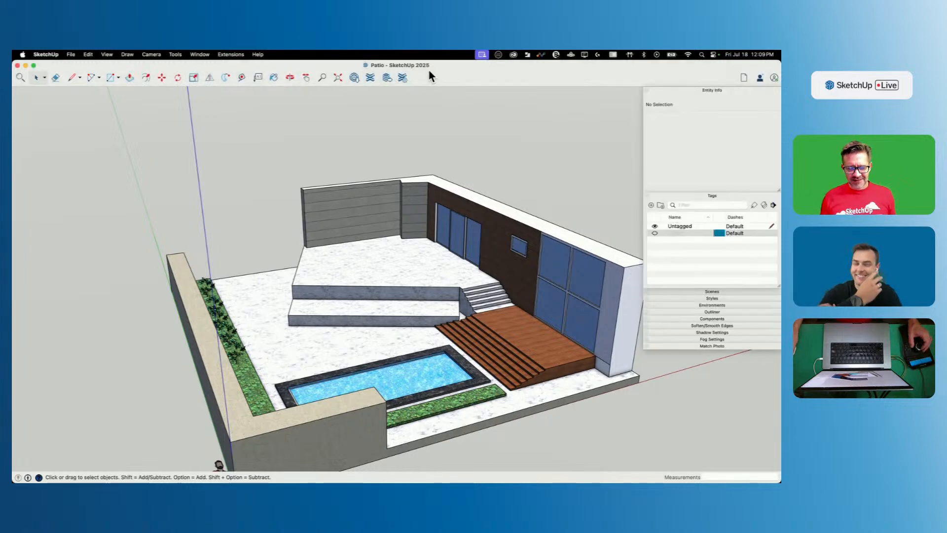
Step: Start a new model file and collapse its Tags and Entity Info sections
{"action": "left_click", "coordinate": [71, 55]}
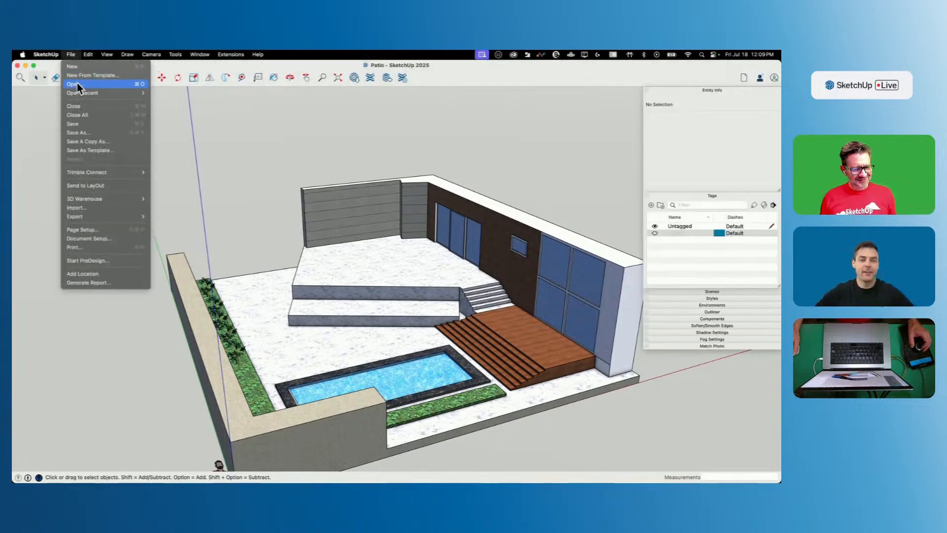
{"action": "left_click", "coordinate": [76, 67]}
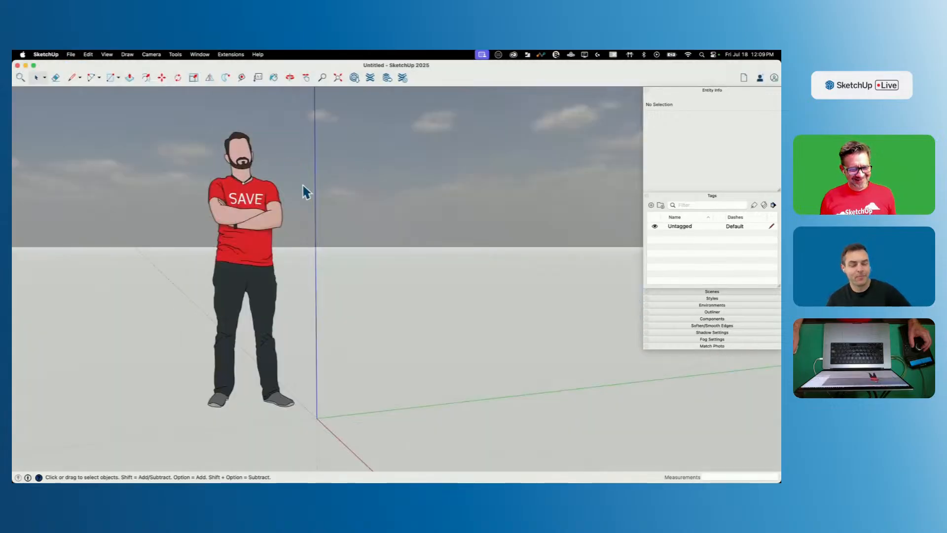
{"action": "scroll", "coordinate": [490, 205], "scroll_direction": "down", "scroll_amount": 3}
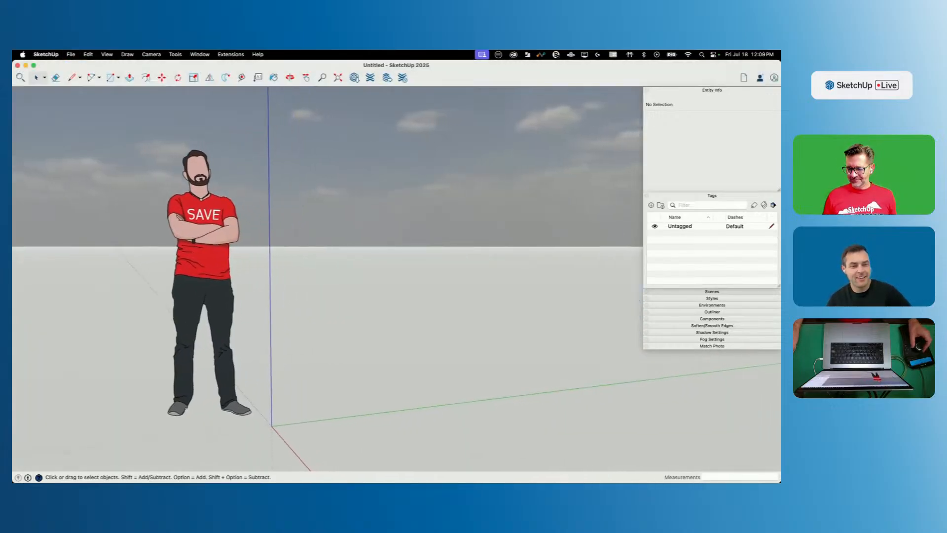
{"action": "left_click", "coordinate": [742, 196]}
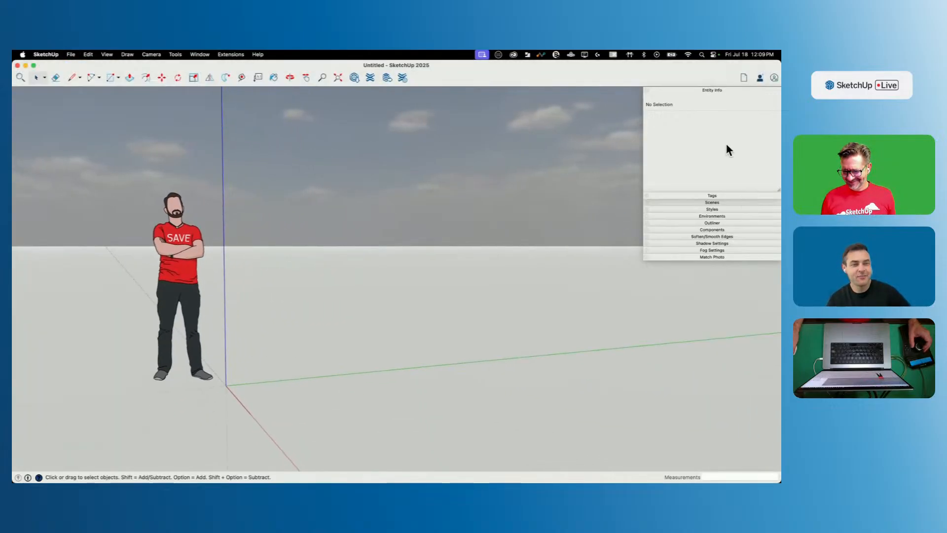
{"action": "left_click", "coordinate": [713, 90]}
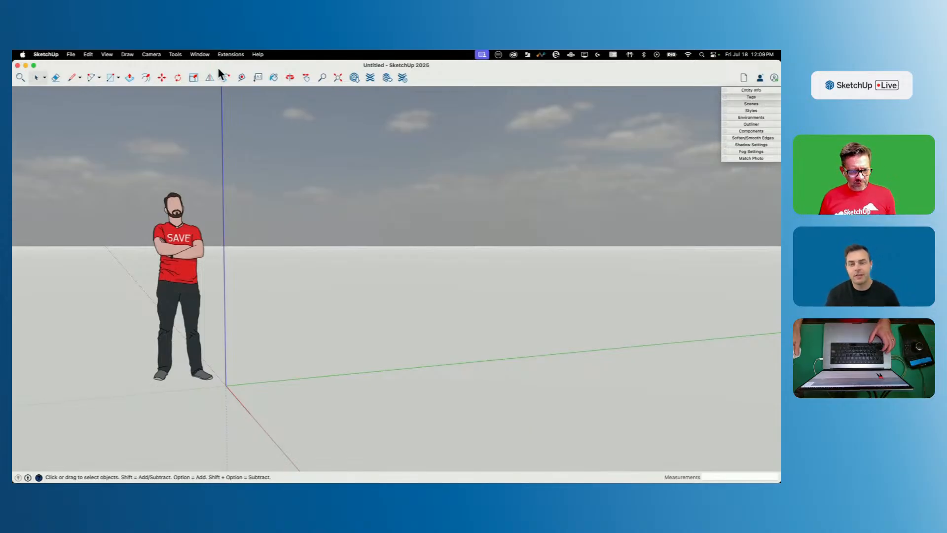
Step: Bring up the open Patio model for a closer look and return to the untitled model
{"action": "left_click", "coordinate": [200, 54]}
{"action": "left_click", "coordinate": [260, 425]}
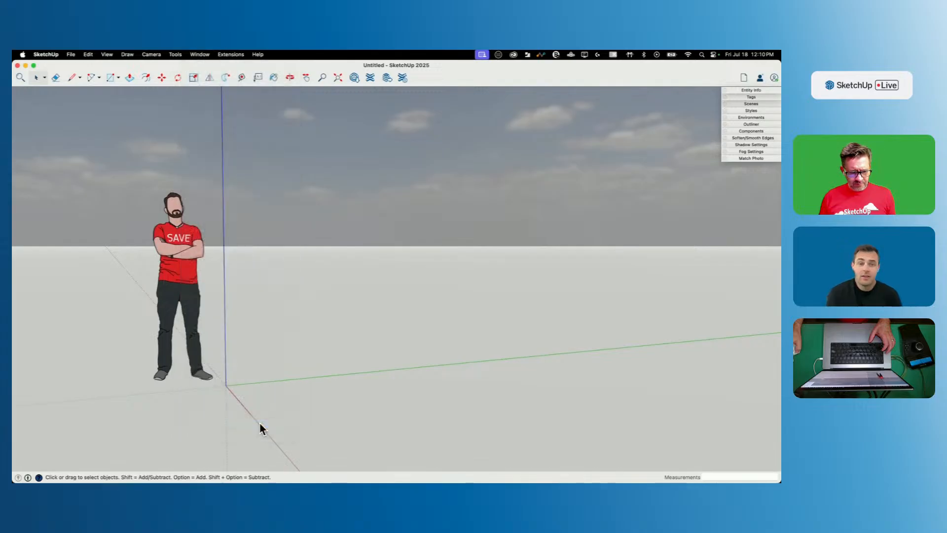
{"action": "scroll", "coordinate": [466, 397], "scroll_direction": "up", "scroll_amount": 10}
{"action": "scroll", "coordinate": [467, 397], "scroll_direction": "up", "scroll_amount": 10}
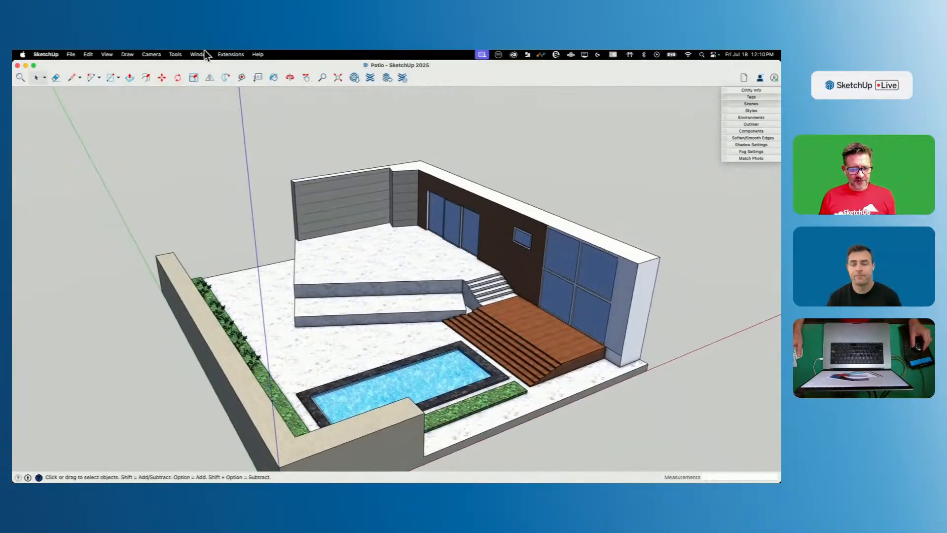
{"action": "left_click", "coordinate": [199, 55]}
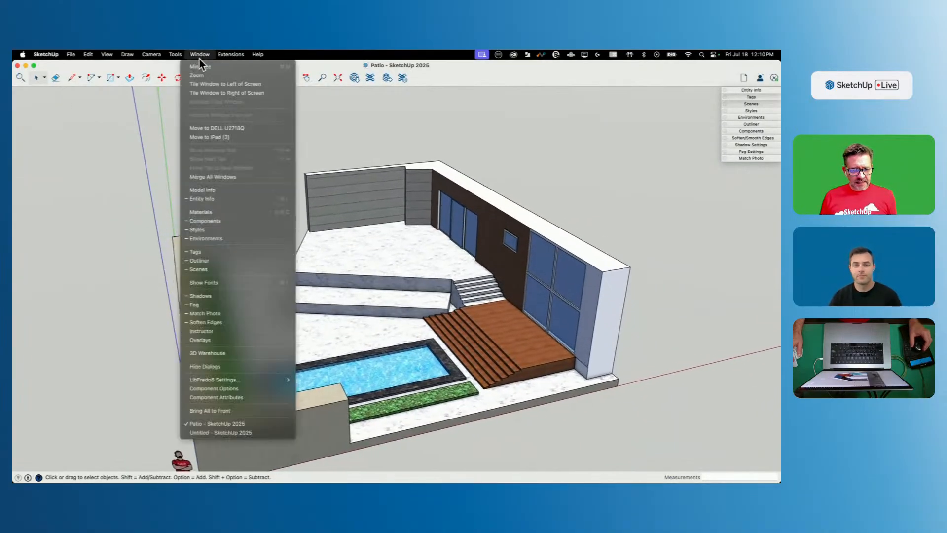
{"action": "left_click", "coordinate": [226, 432]}
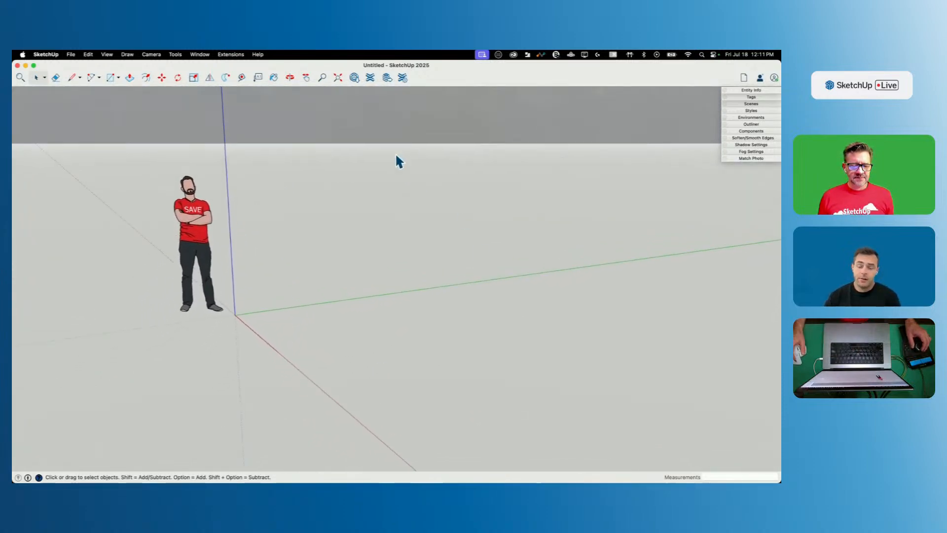
Step: Search the 3D Warehouse models for "large grill" and skim the results
{"action": "left_click", "coordinate": [354, 78]}
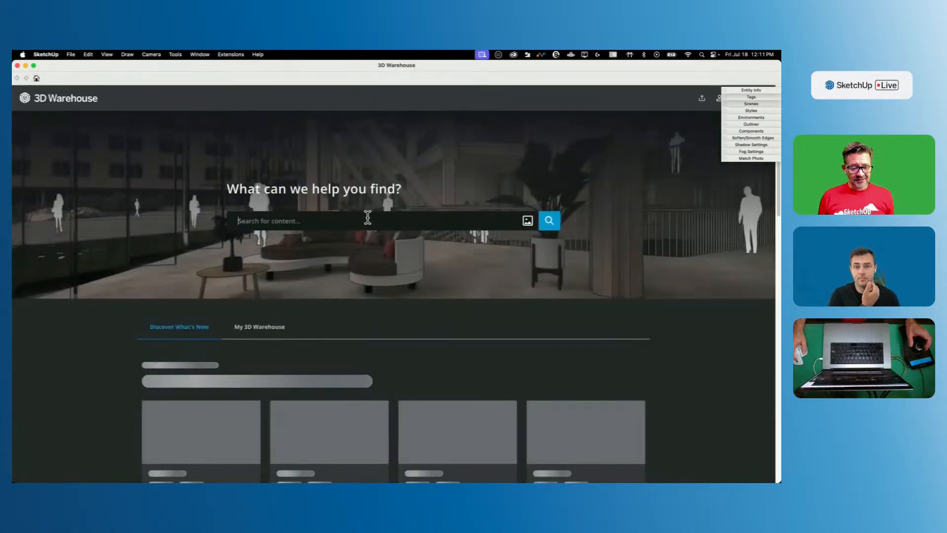
{"action": "left_click", "coordinate": [367, 217]}
{"action": "type", "text": "la"}
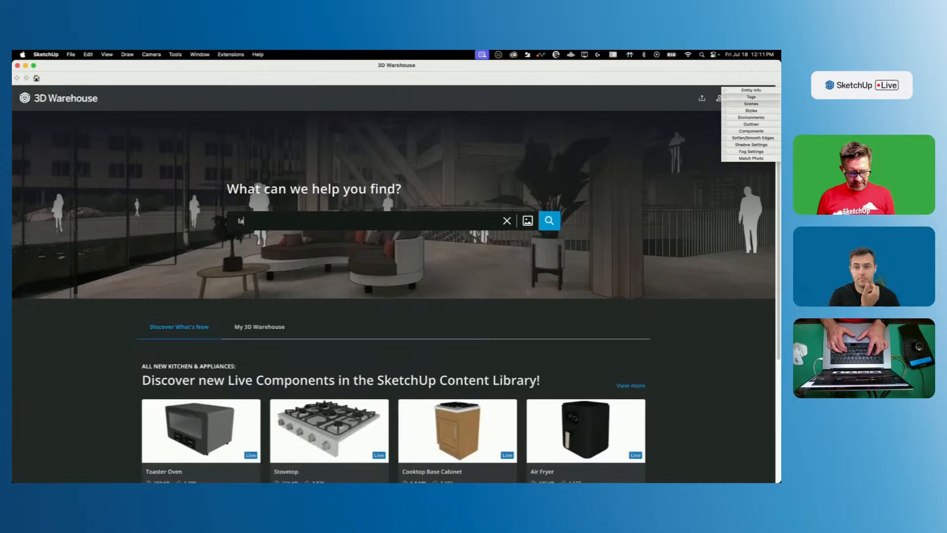
{"action": "type", "text": "rge grill"}
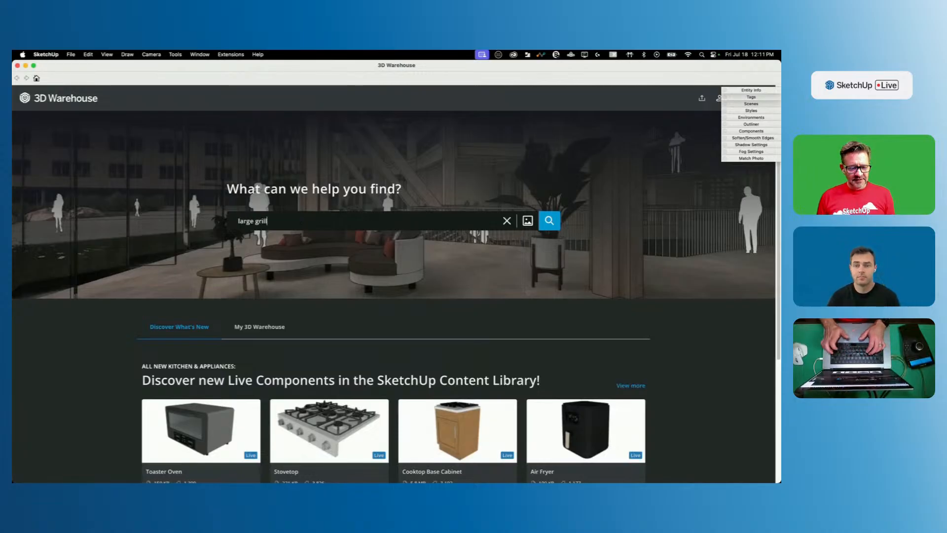
{"action": "key", "text": "Return"}
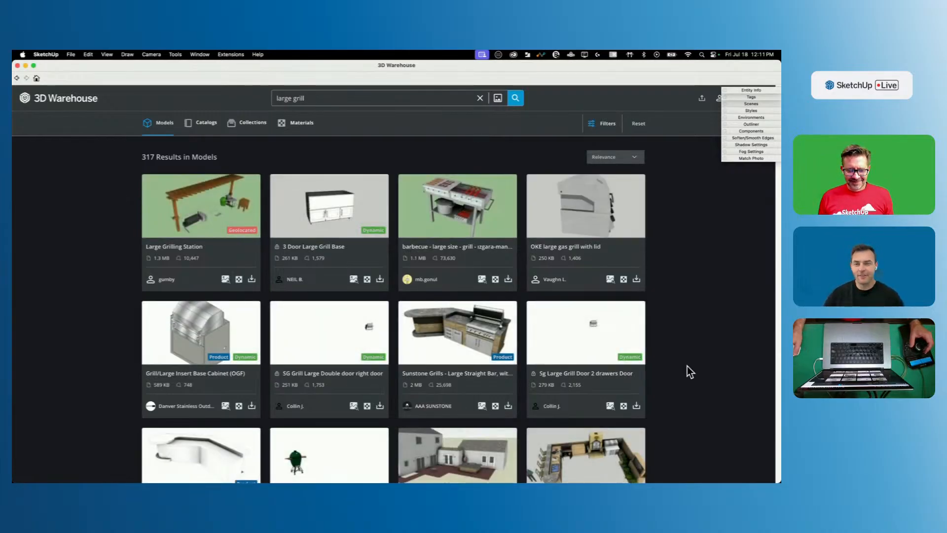
{"action": "scroll", "coordinate": [686, 365], "scroll_direction": "down", "scroll_amount": 5}
{"action": "scroll", "coordinate": [673, 363], "scroll_direction": "up", "scroll_amount": 5}
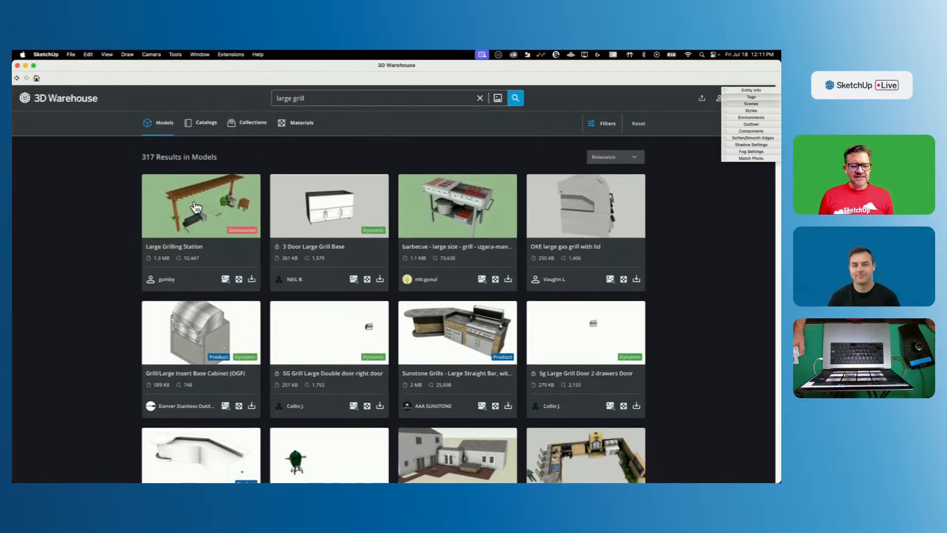
Step: Inspect the Large Grilling Station and the large-size barbecue grill details, then return to the results and browse further for suitable grills
{"action": "left_click", "coordinate": [225, 197]}
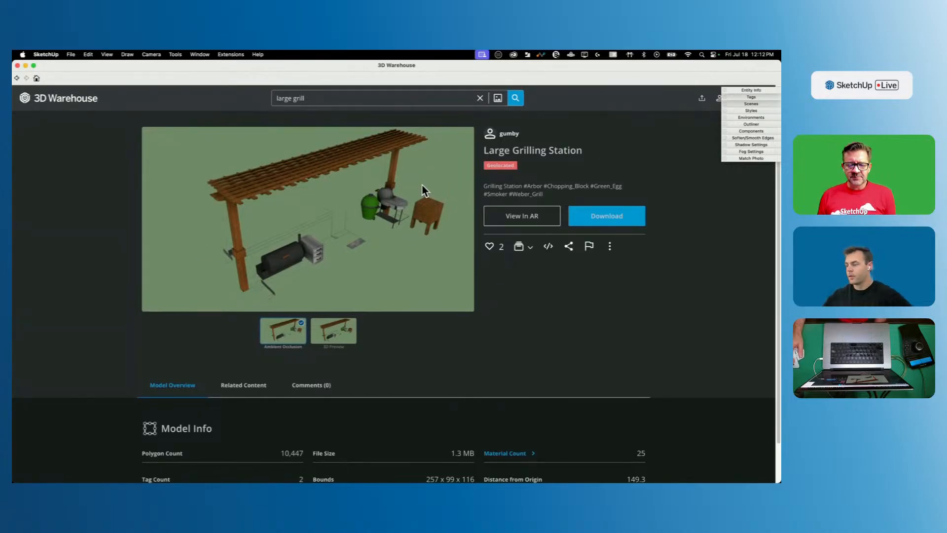
{"action": "left_click", "coordinate": [17, 79]}
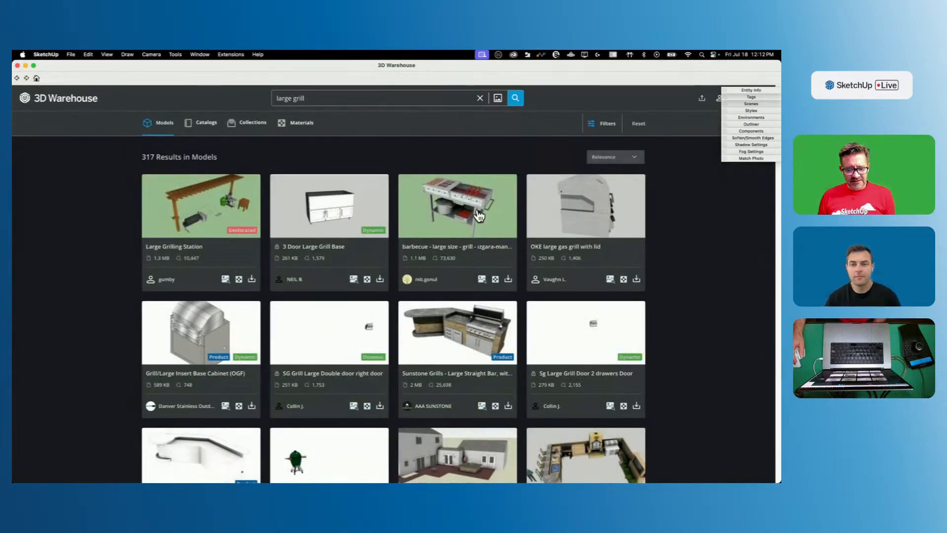
{"action": "left_click", "coordinate": [479, 215]}
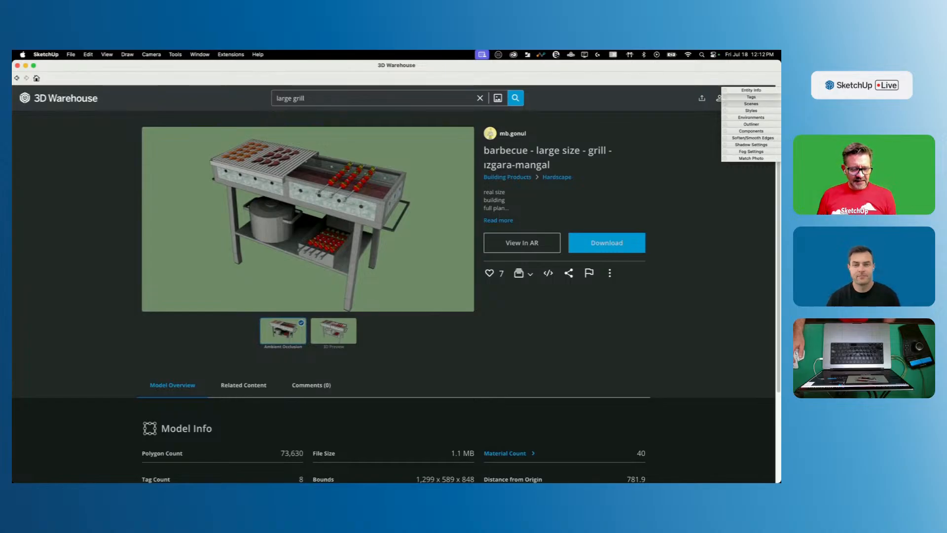
{"action": "left_click", "coordinate": [17, 78]}
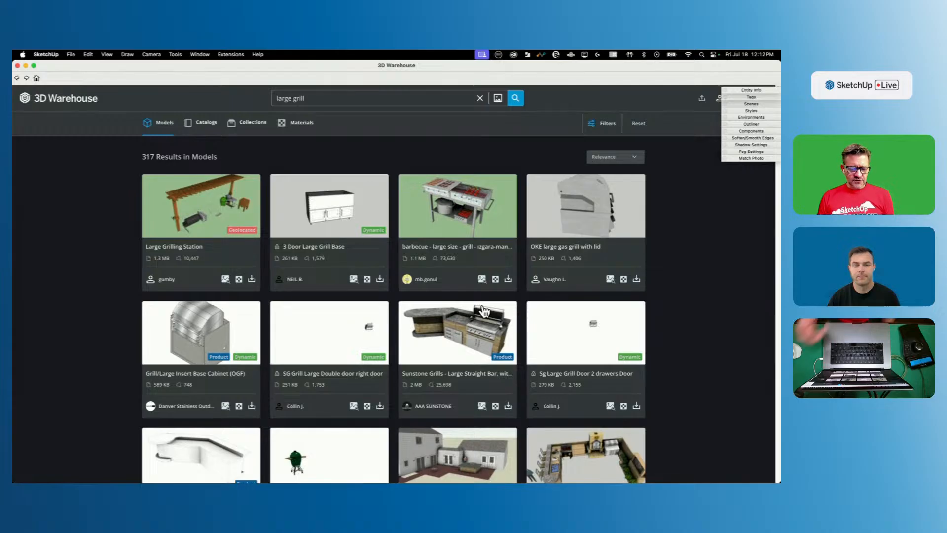
{"action": "scroll", "coordinate": [308, 308], "scroll_direction": "down", "scroll_amount": 2}
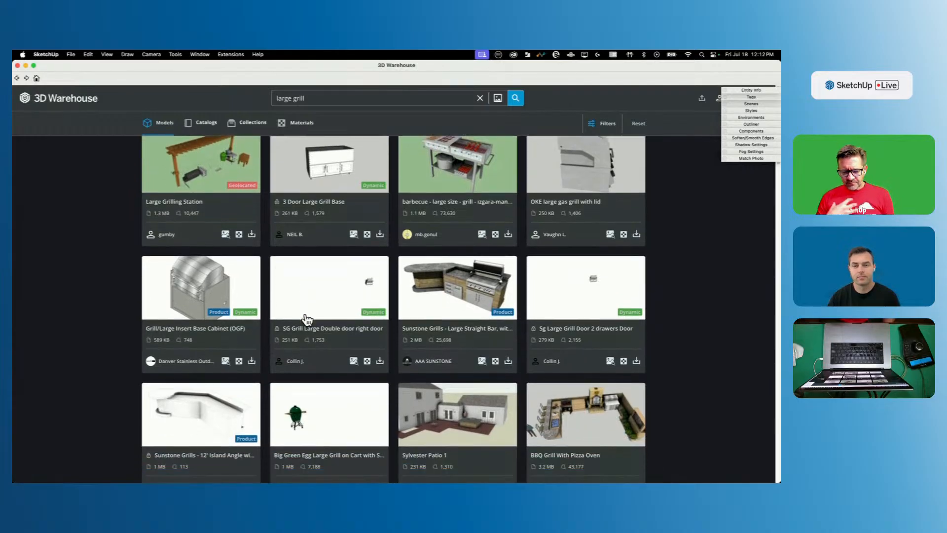
{"action": "scroll", "coordinate": [298, 286], "scroll_direction": "down", "scroll_amount": 6}
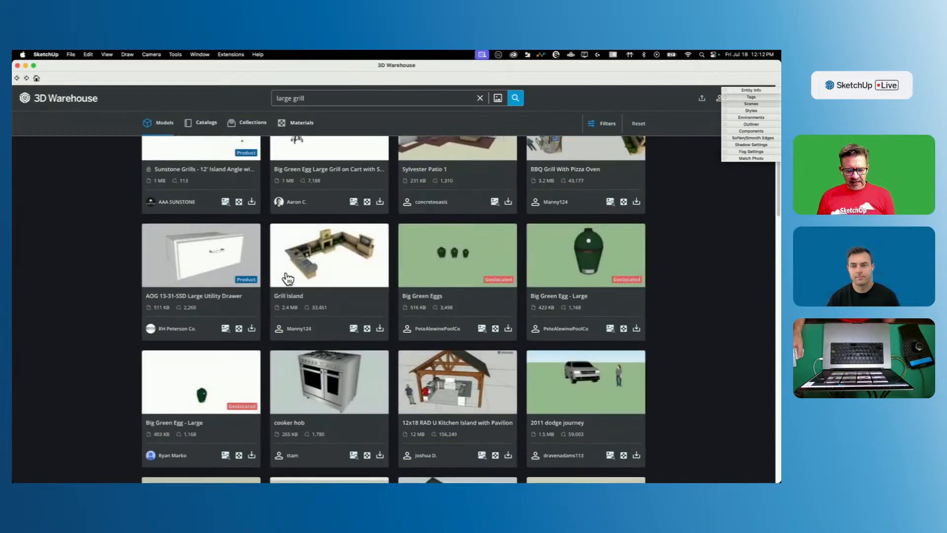
{"action": "scroll", "coordinate": [288, 278], "scroll_direction": "up", "scroll_amount": 10}
Step: Sort the large grill search results by Likes
{"action": "left_click", "coordinate": [630, 158]}
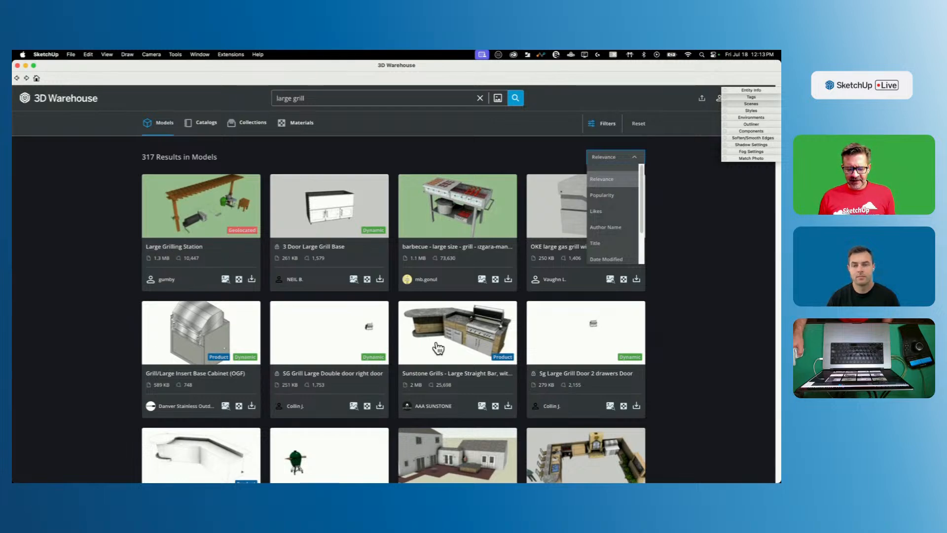
{"action": "scroll", "coordinate": [493, 355], "scroll_direction": "down", "scroll_amount": 5}
{"action": "scroll", "coordinate": [326, 265], "scroll_direction": "down", "scroll_amount": 1}
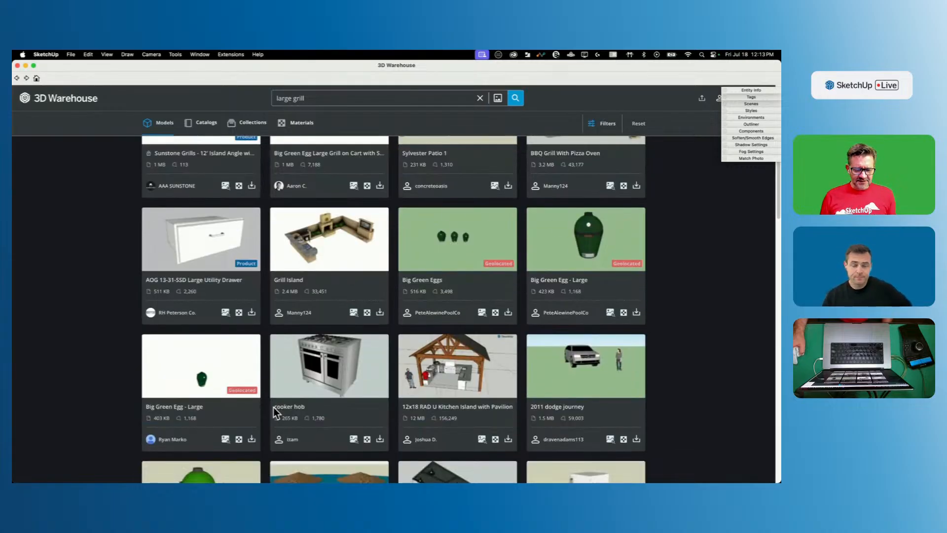
{"action": "scroll", "coordinate": [408, 376], "scroll_direction": "down", "scroll_amount": 4}
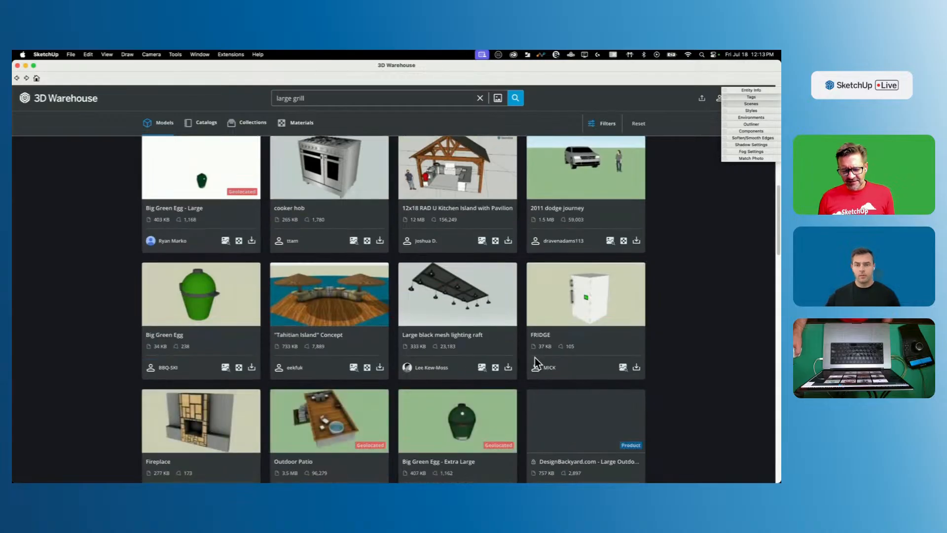
{"action": "scroll", "coordinate": [388, 444], "scroll_direction": "up", "scroll_amount": 10}
{"action": "scroll", "coordinate": [384, 429], "scroll_direction": "down", "scroll_amount": 2}
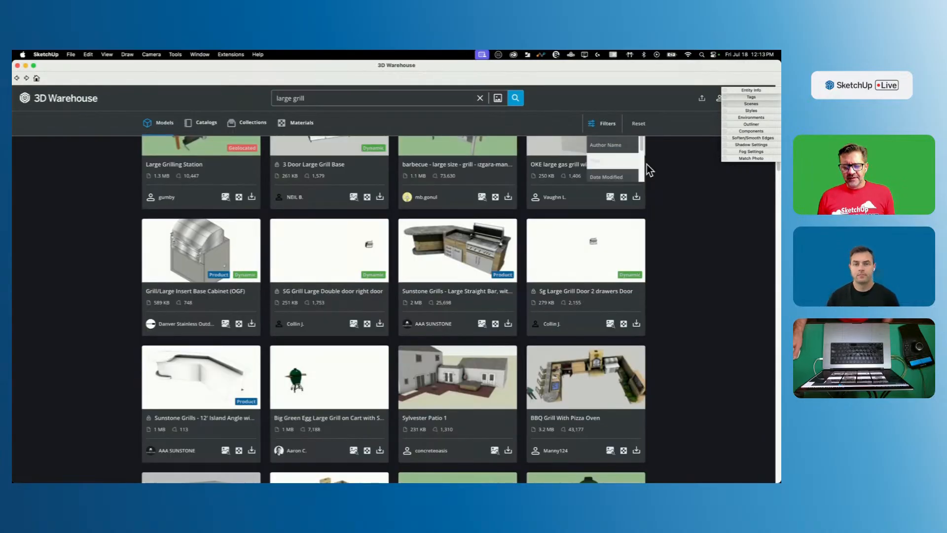
{"action": "scroll", "coordinate": [587, 220], "scroll_direction": "up", "scroll_amount": 2}
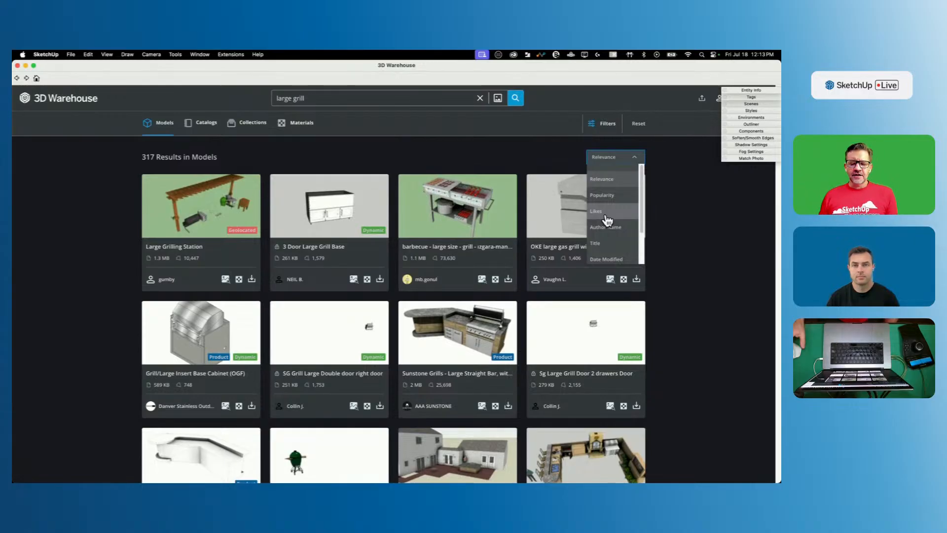
{"action": "left_click", "coordinate": [605, 214]}
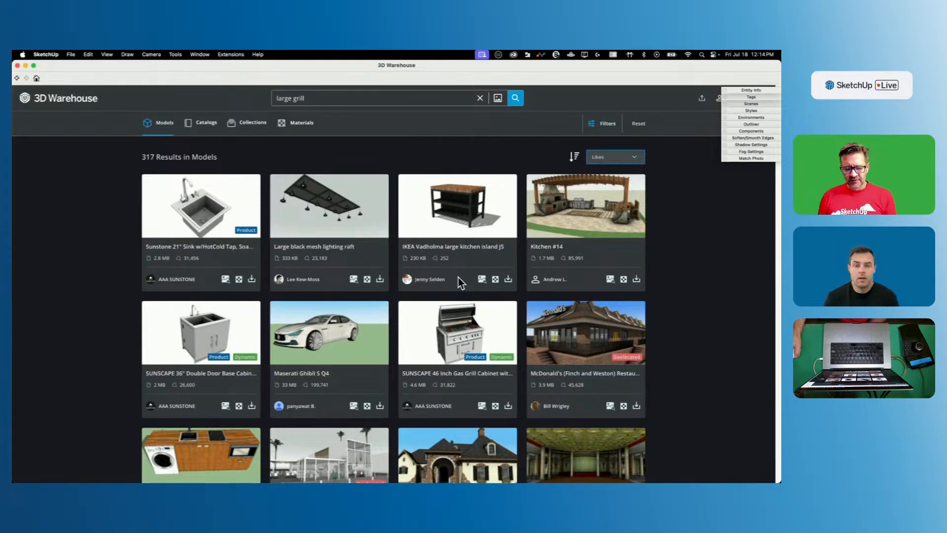
Step: Check the SUNSCAPE 46 Inch Gas Grill Cabinet's details and browse more of the grill results sorted by likes
{"action": "left_click", "coordinate": [484, 331]}
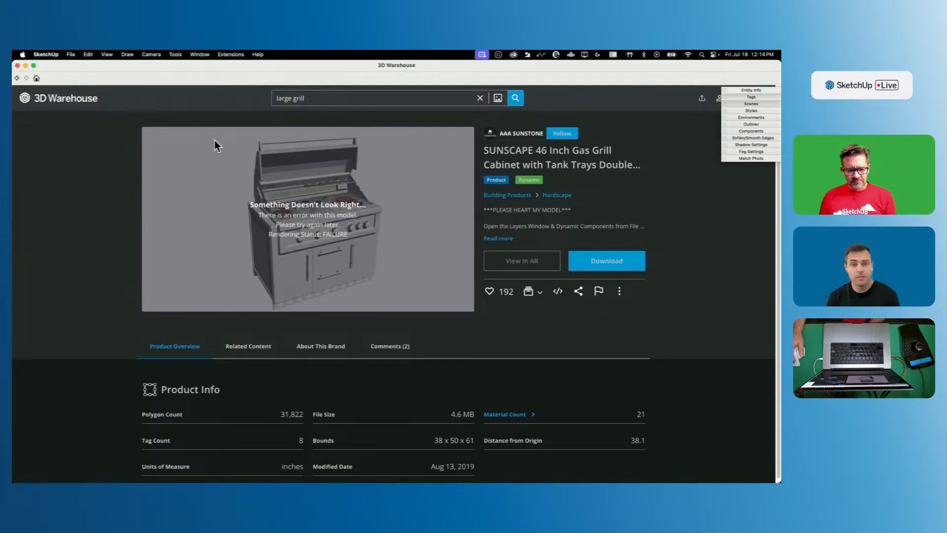
{"action": "left_click", "coordinate": [17, 81]}
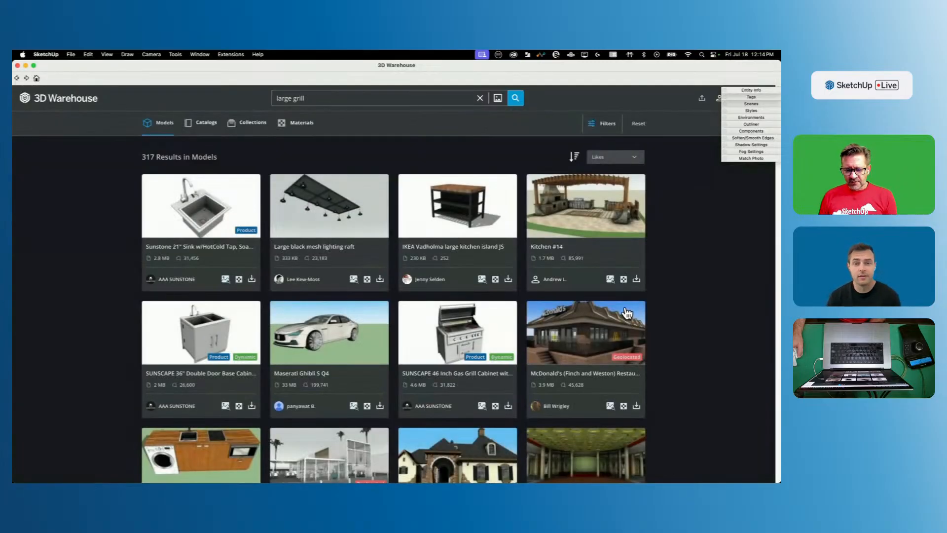
{"action": "scroll", "coordinate": [601, 363], "scroll_direction": "down", "scroll_amount": 3}
{"action": "scroll", "coordinate": [599, 360], "scroll_direction": "up", "scroll_amount": 2}
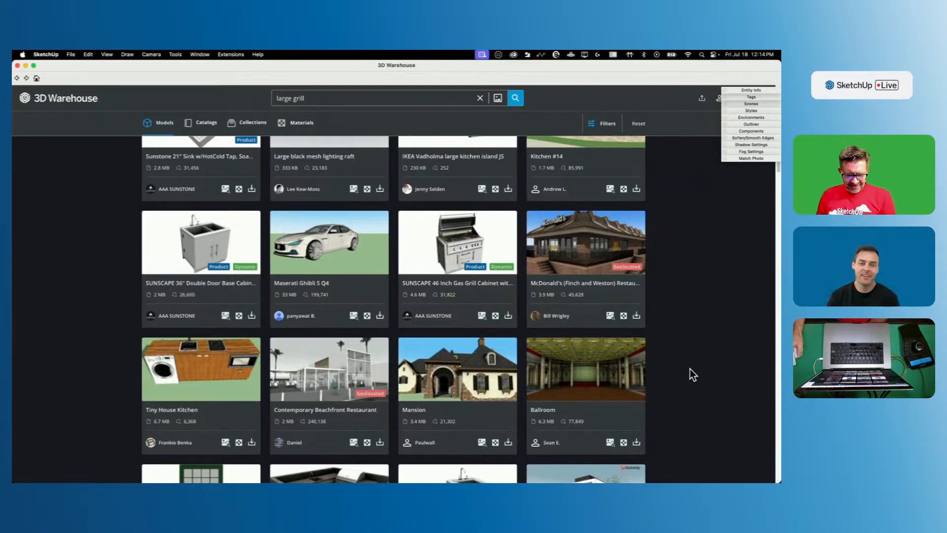
{"action": "scroll", "coordinate": [618, 342], "scroll_direction": "down", "scroll_amount": 3}
{"action": "scroll", "coordinate": [572, 315], "scroll_direction": "down", "scroll_amount": 4}
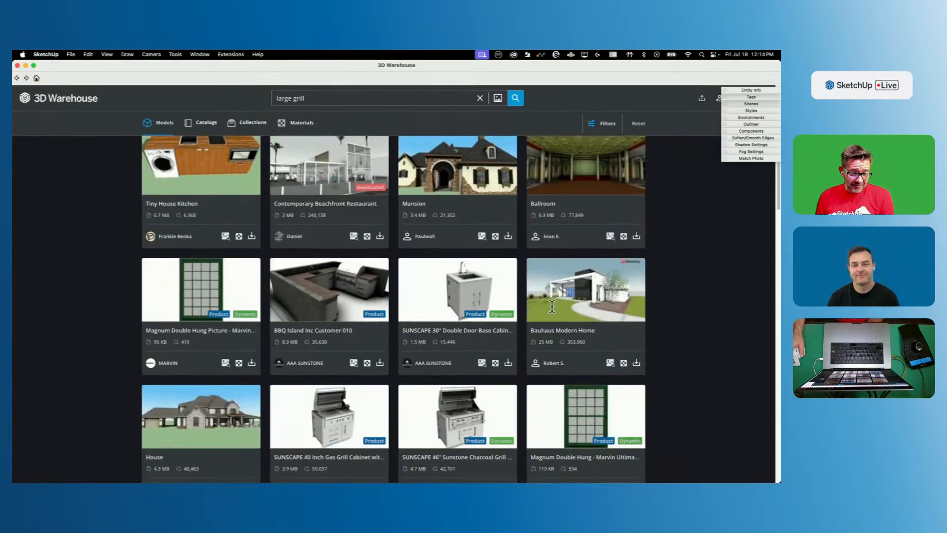
Step: Check the details of the SUNSCAPE 46" Sunstone Charcoal Grill Base Cabinet and the SUNSCAPE 40 Inch Gas Grill Cabinet, then return to the results
{"action": "scroll", "coordinate": [552, 306], "scroll_direction": "down", "scroll_amount": 2}
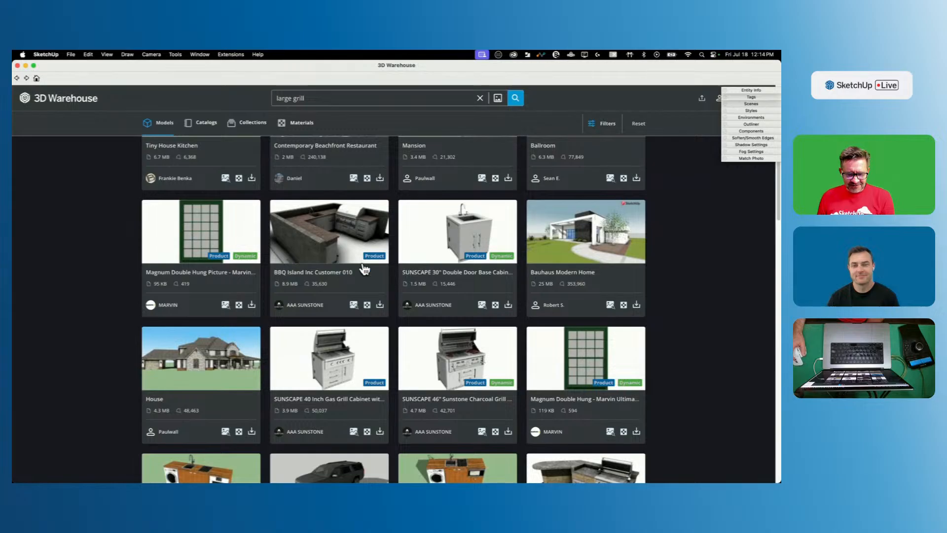
{"action": "left_click", "coordinate": [437, 358]}
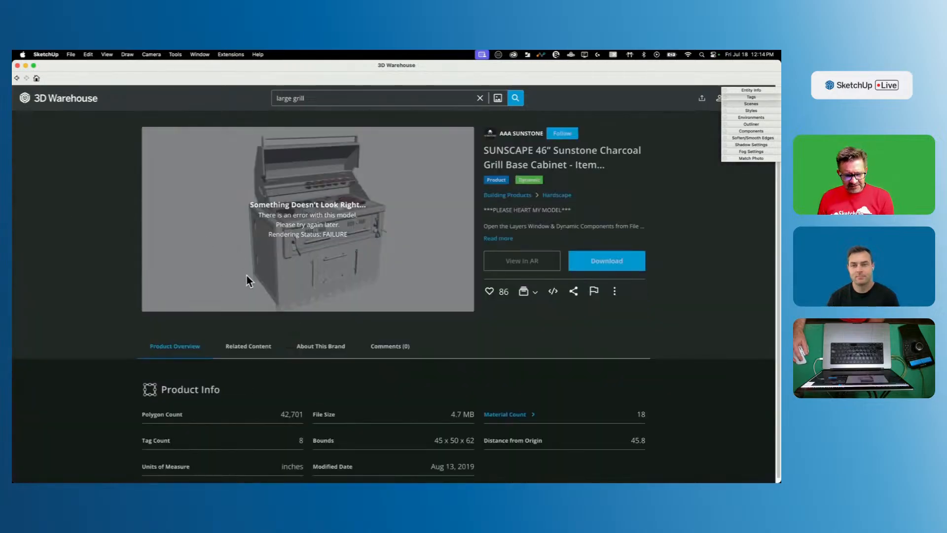
{"action": "left_click", "coordinate": [17, 78]}
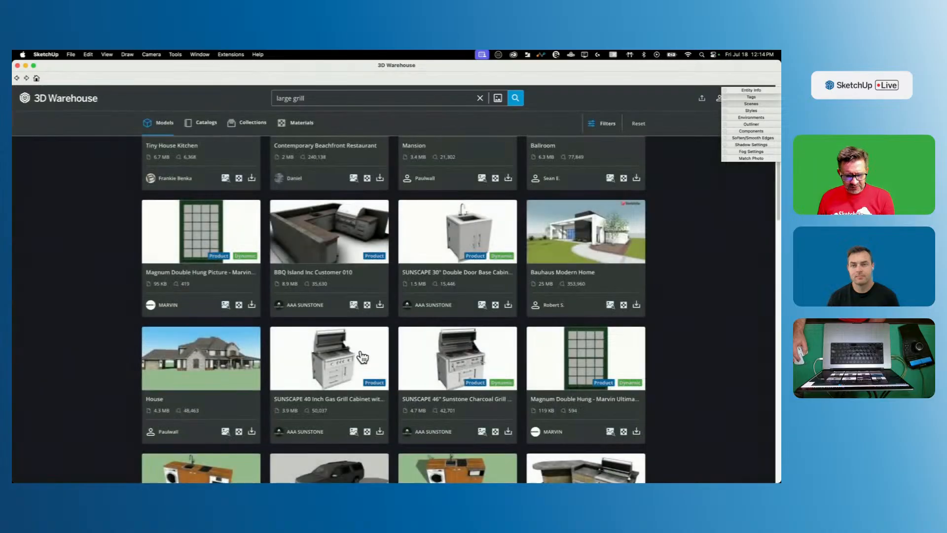
{"action": "left_click", "coordinate": [363, 357]}
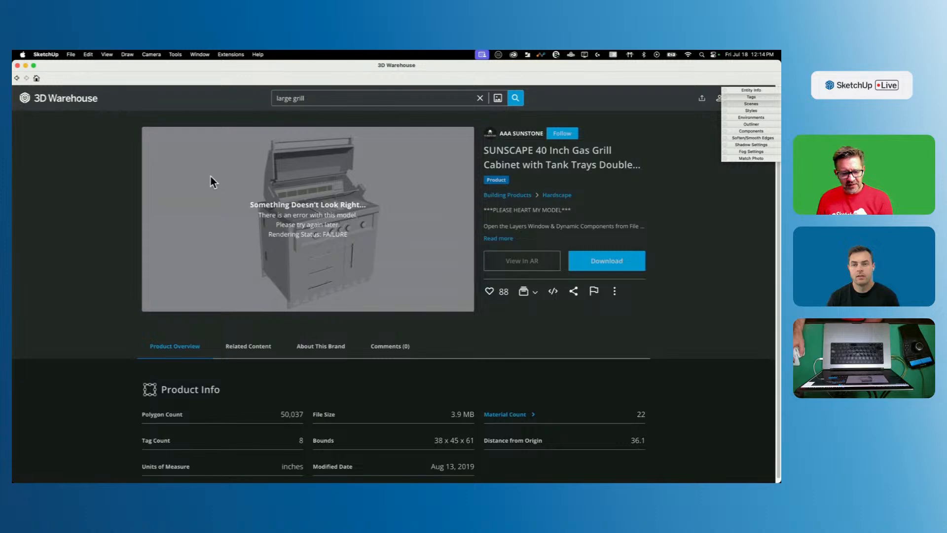
{"action": "left_click", "coordinate": [17, 79]}
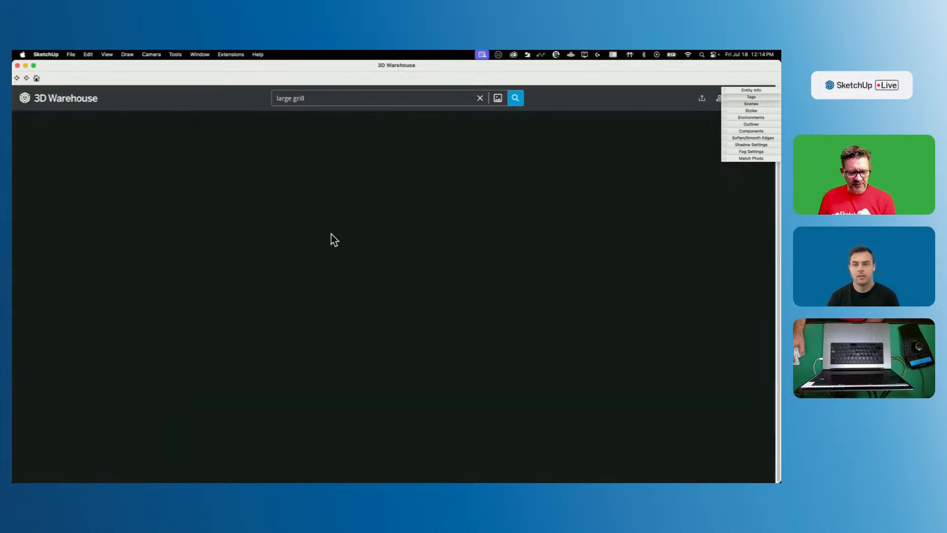
Step: Sort the large grill results by Popularity and browse them for a suitable grill
{"action": "scroll", "coordinate": [605, 411], "scroll_direction": "up", "scroll_amount": 5}
{"action": "scroll", "coordinate": [605, 411], "scroll_direction": "up", "scroll_amount": 3}
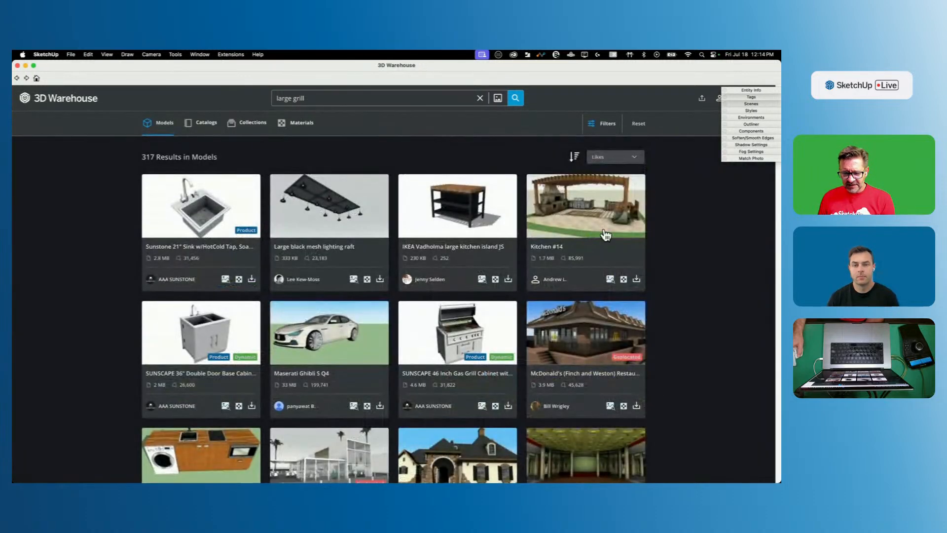
{"action": "left_click", "coordinate": [642, 157]}
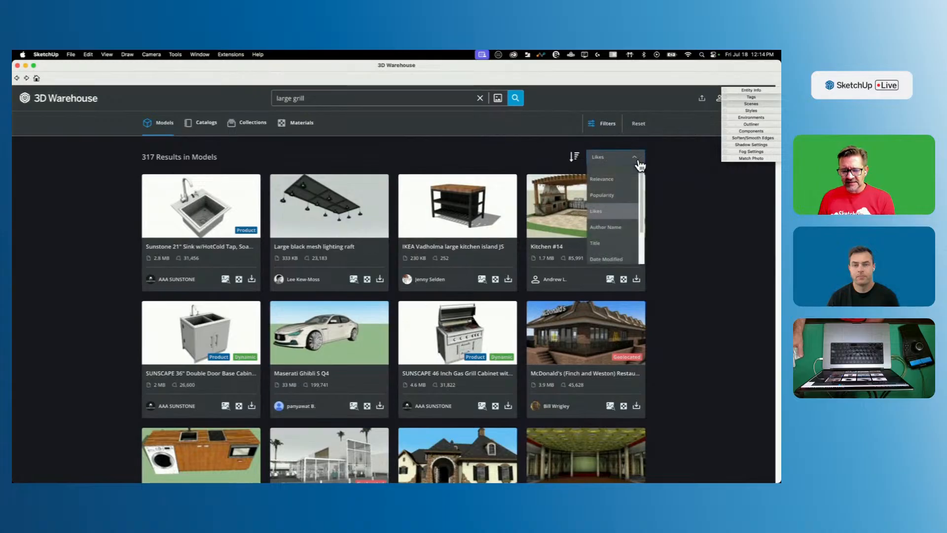
{"action": "left_click", "coordinate": [620, 195]}
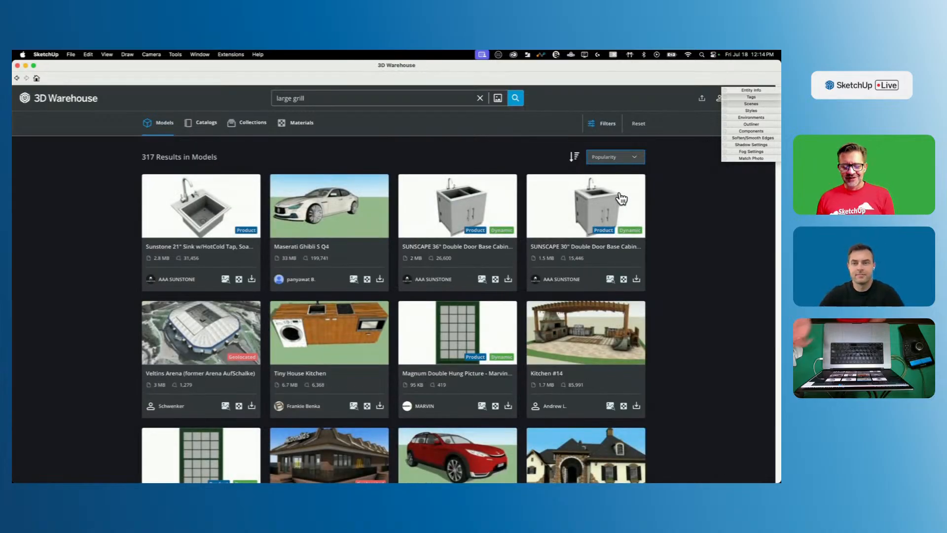
{"action": "scroll", "coordinate": [700, 286], "scroll_direction": "down", "scroll_amount": 2}
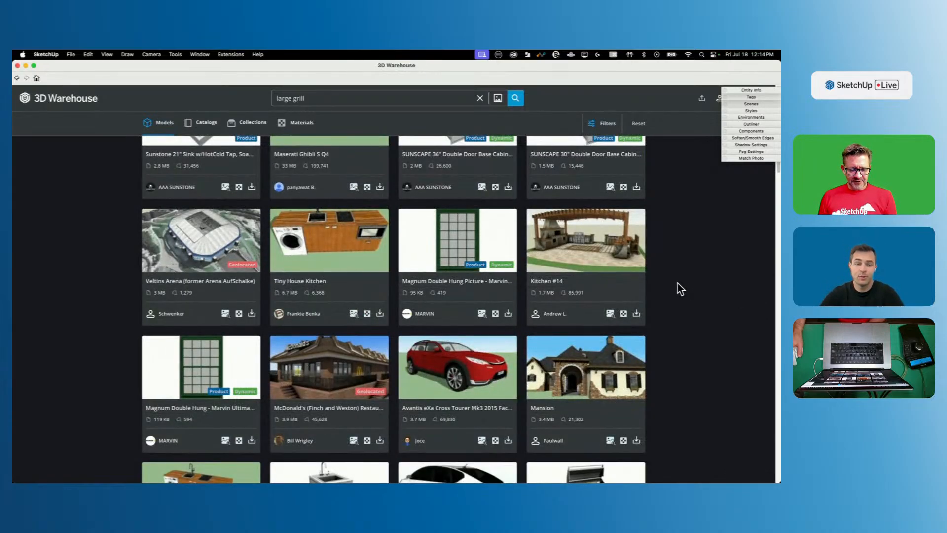
{"action": "scroll", "coordinate": [676, 283], "scroll_direction": "down", "scroll_amount": 3}
{"action": "scroll", "coordinate": [677, 283], "scroll_direction": "down", "scroll_amount": 2}
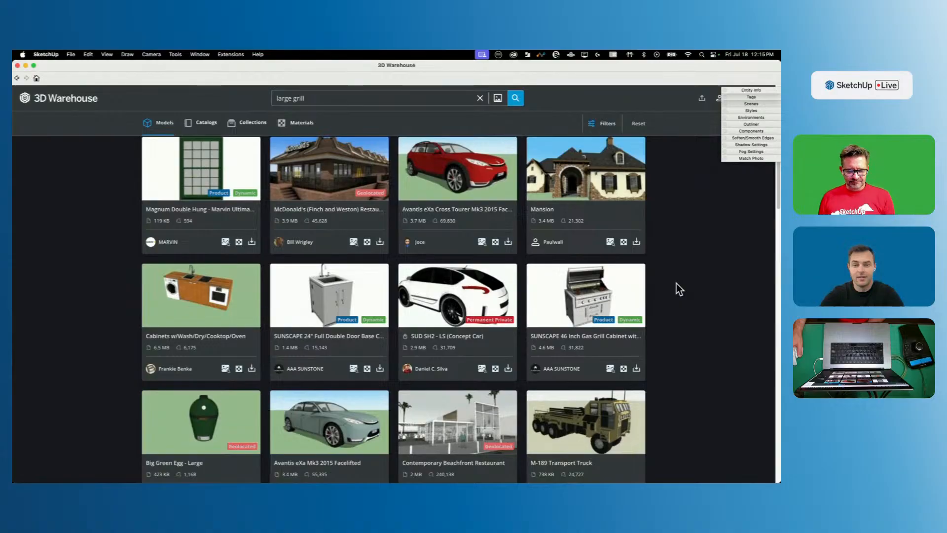
{"action": "scroll", "coordinate": [676, 283], "scroll_direction": "down", "scroll_amount": 5}
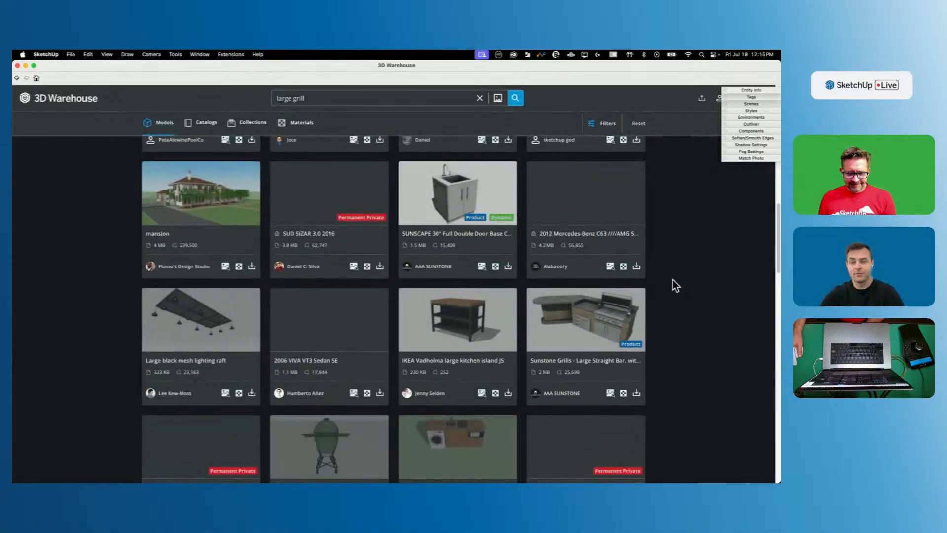
{"action": "scroll", "coordinate": [672, 279], "scroll_direction": "up", "scroll_amount": 5}
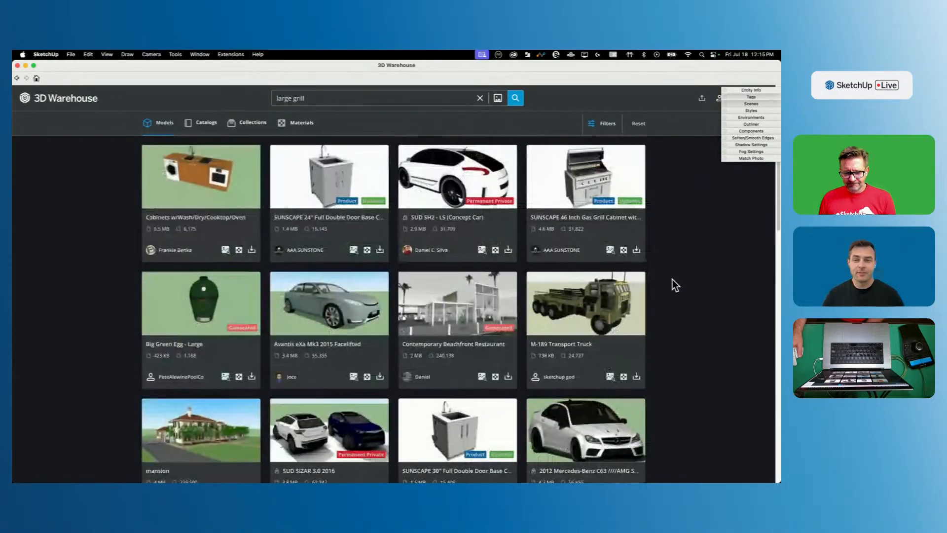
{"action": "scroll", "coordinate": [673, 279], "scroll_direction": "up", "scroll_amount": 3}
Step: Download the SUNSCAPE 46 Inch Gas Grill Cabinet directly into the model and place it at the origin
{"action": "left_click", "coordinate": [600, 326]}
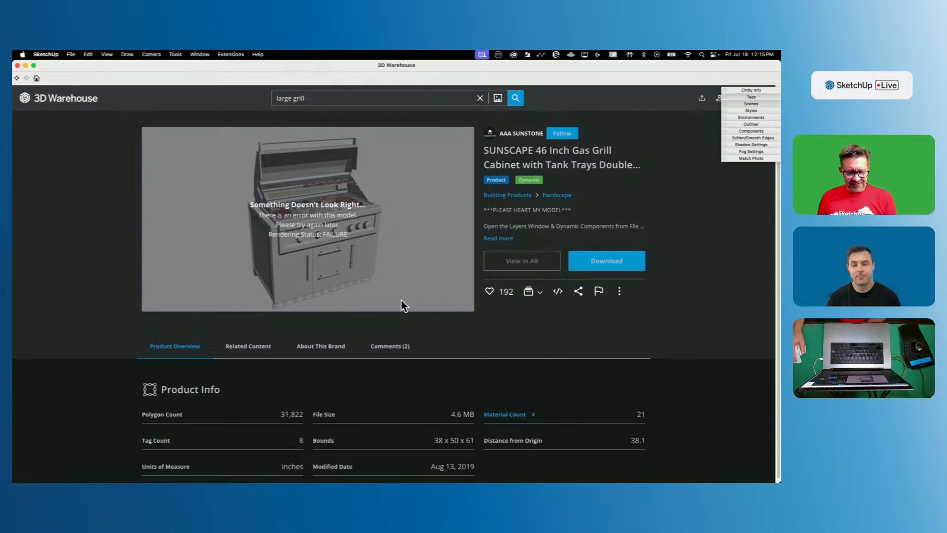
{"action": "scroll", "coordinate": [171, 277], "scroll_direction": "down", "scroll_amount": 1}
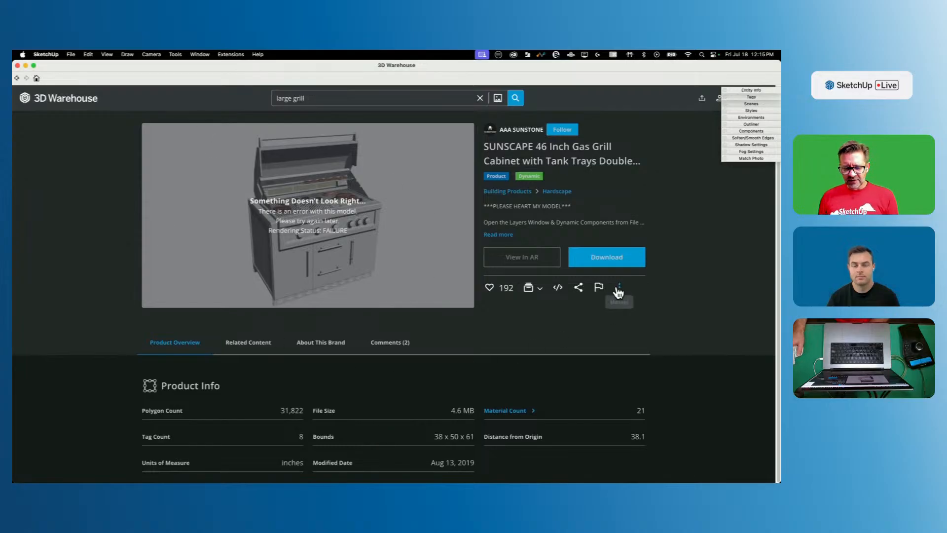
{"action": "left_click", "coordinate": [598, 263]}
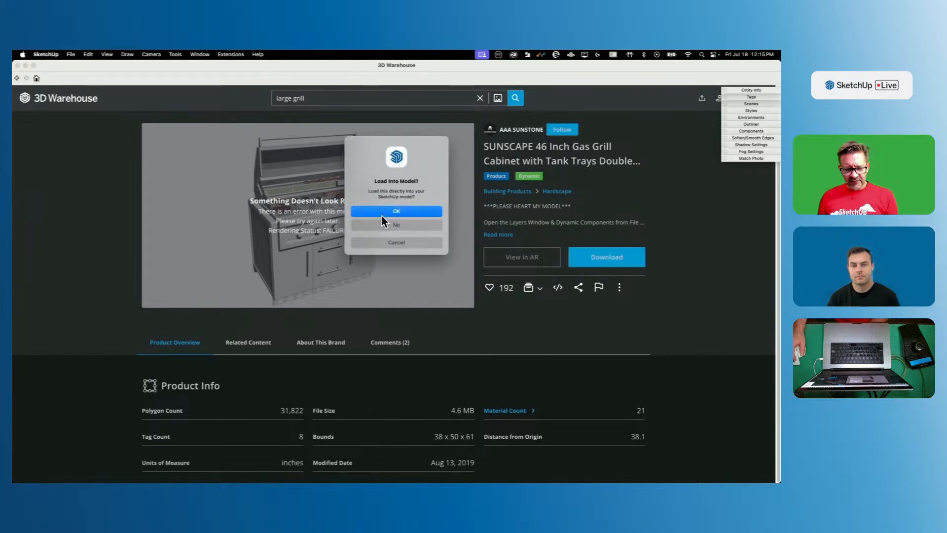
{"action": "left_click", "coordinate": [383, 211]}
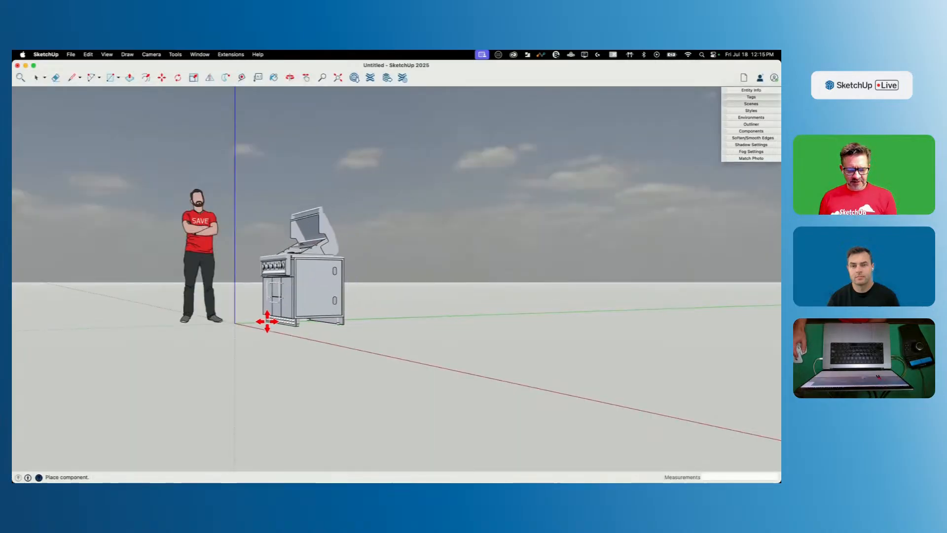
{"action": "left_click", "coordinate": [236, 323]}
Step: Deselect the placed grill and examine it from the front, side and back next to the scale figure
{"action": "scroll", "coordinate": [232, 296], "scroll_direction": "up", "scroll_amount": 6}
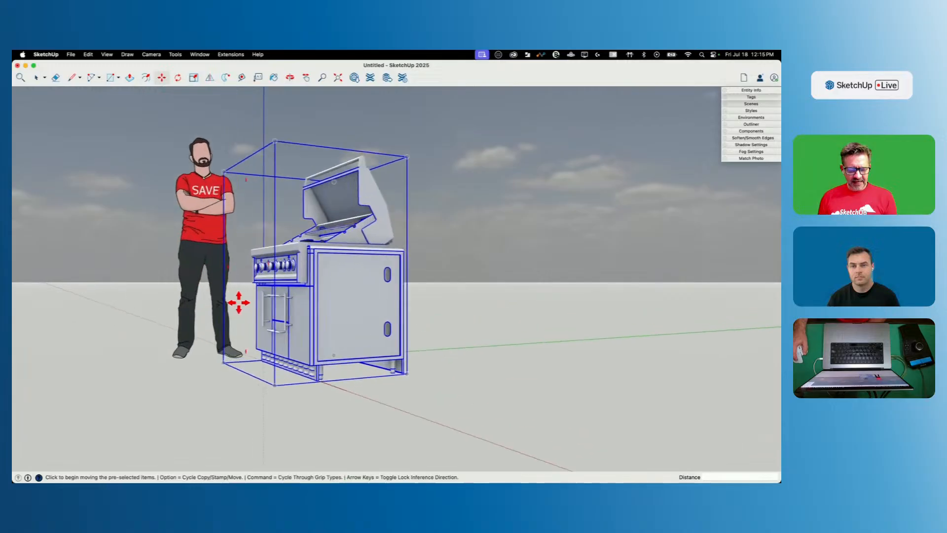
{"action": "middle_click_drag", "start_coordinate": [256, 320], "coordinate": [436, 439]}
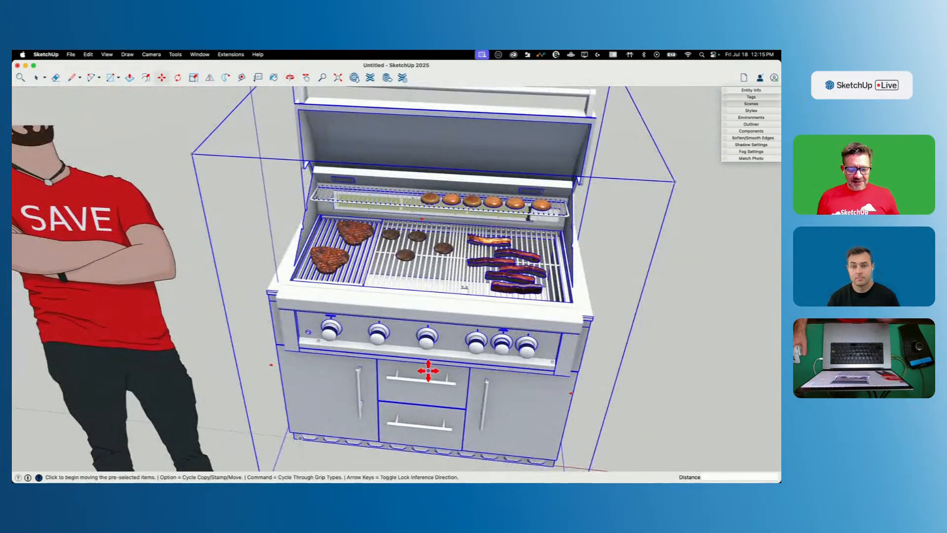
{"action": "scroll", "coordinate": [428, 370], "scroll_direction": "up", "scroll_amount": 4}
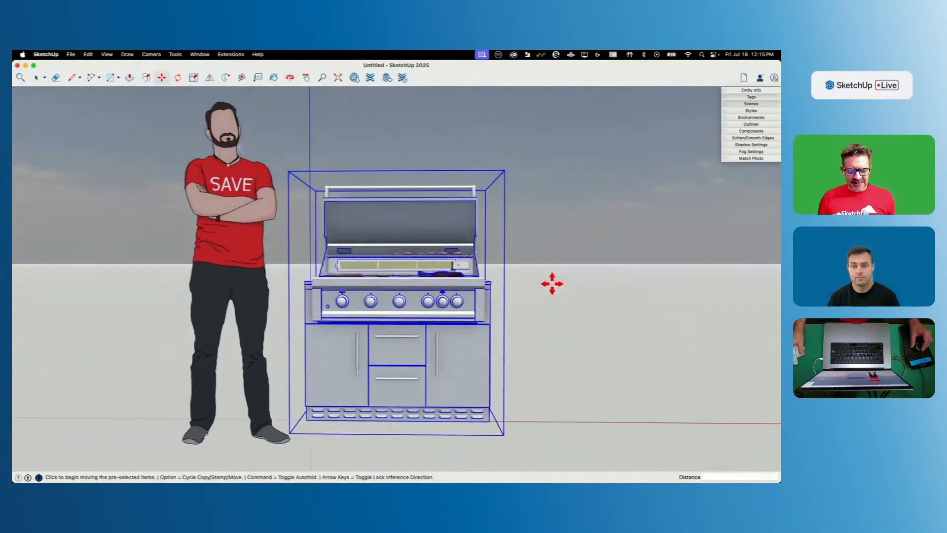
{"action": "key", "text": "space"}
{"action": "left_click", "coordinate": [542, 297]}
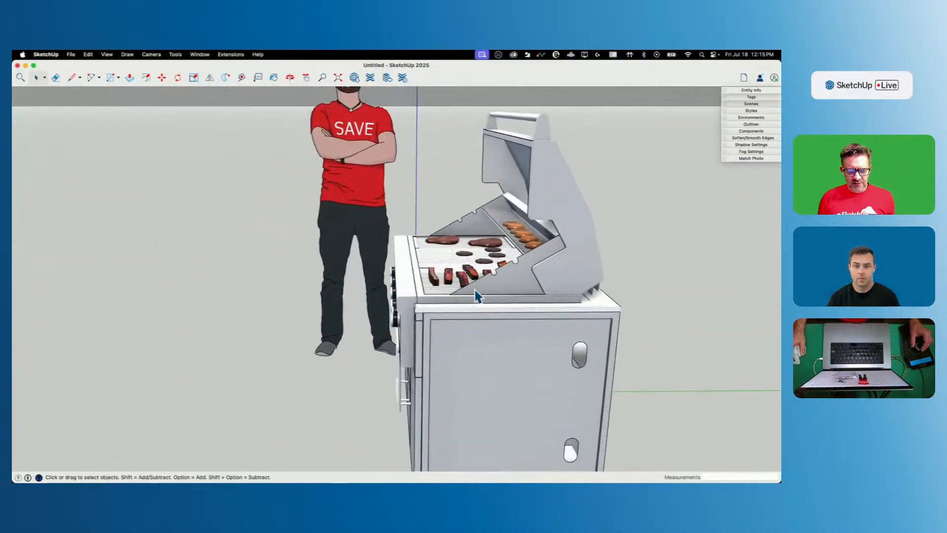
{"action": "scroll", "coordinate": [475, 295], "scroll_direction": "down", "scroll_amount": 6}
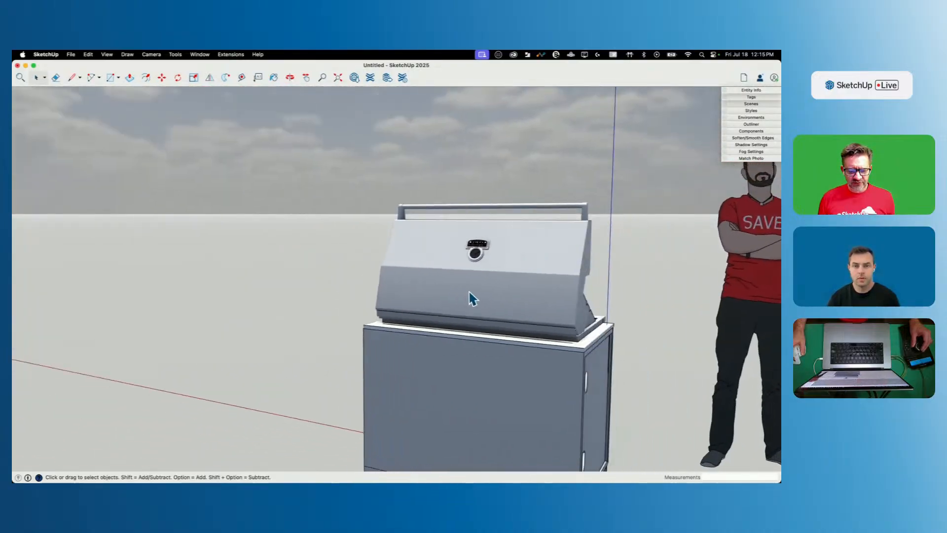
{"action": "middle_click_drag", "start_coordinate": [474, 298], "coordinate": [452, 317]}
{"action": "scroll", "coordinate": [473, 355], "scroll_direction": "up", "scroll_amount": 3}
Step: Open the grill cabinet component for editing and move the grill insert about 6' 9" away from its base cabinet
{"action": "left_click", "coordinate": [481, 364]}
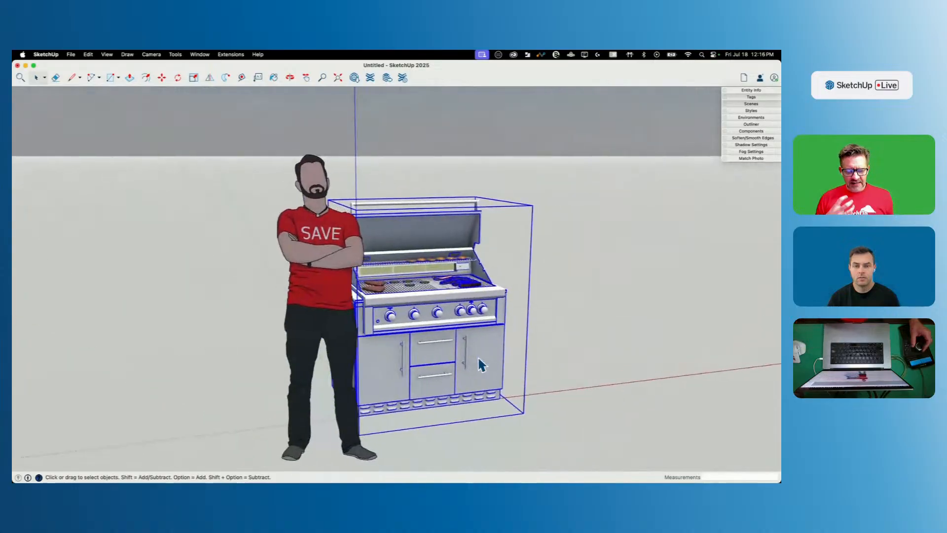
{"action": "middle_click_drag", "start_coordinate": [478, 359], "coordinate": [448, 326]}
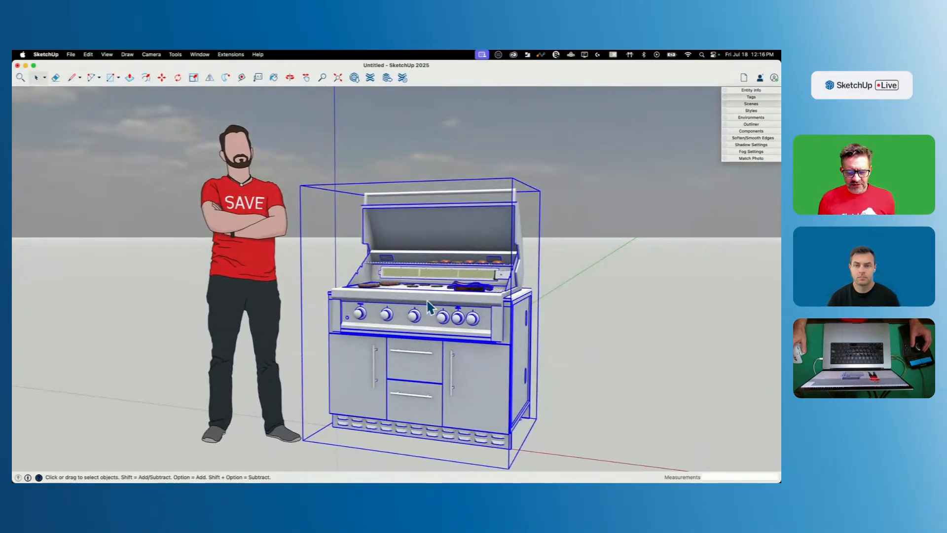
{"action": "double_click", "coordinate": [427, 301]}
{"action": "left_click", "coordinate": [480, 311]}
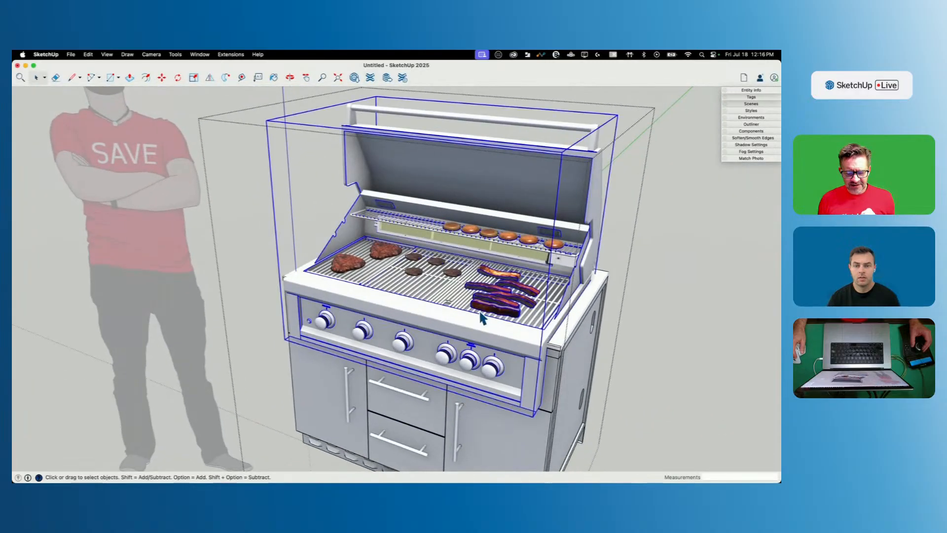
{"action": "scroll", "coordinate": [464, 340], "scroll_direction": "down", "scroll_amount": 3}
{"action": "key", "text": "m"}
{"action": "left_click", "coordinate": [482, 377]}
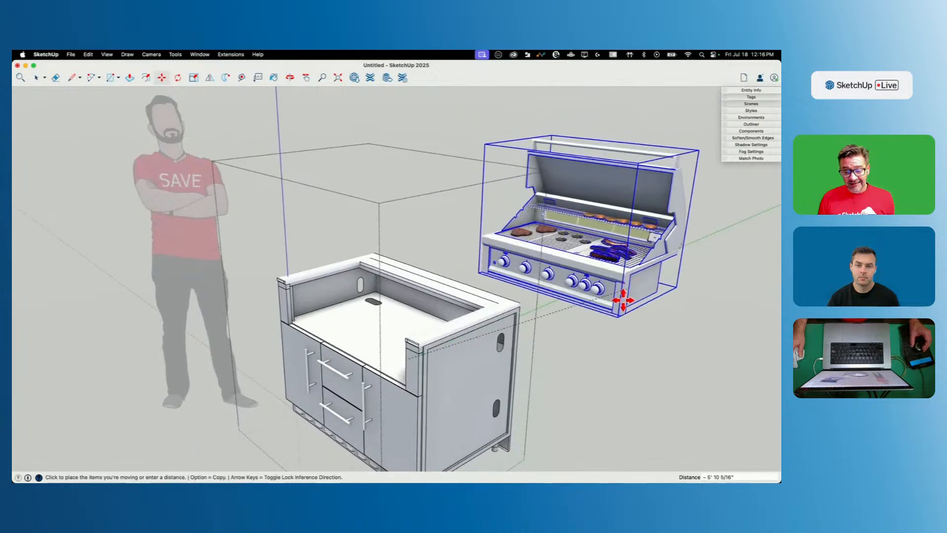
{"action": "left_click", "coordinate": [624, 347]}
{"action": "left_click", "coordinate": [624, 347]}
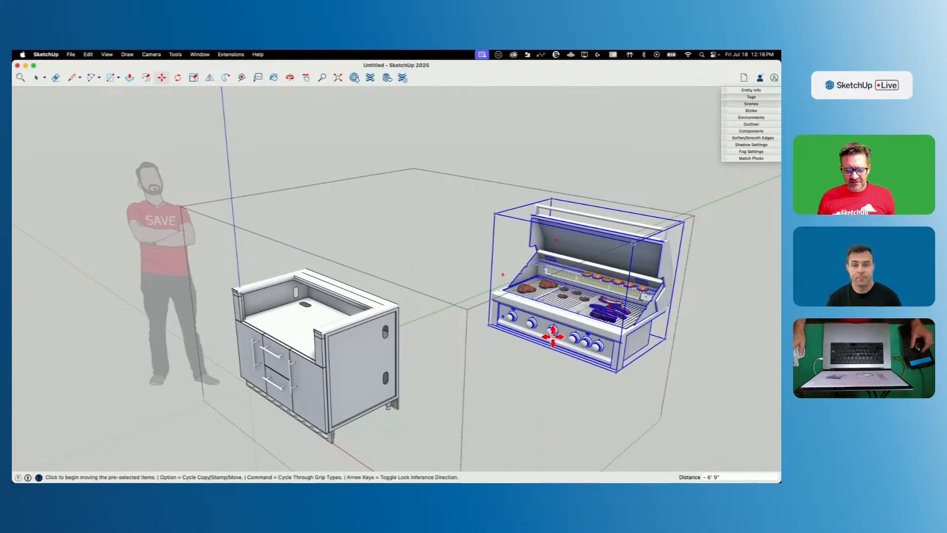
Step: Try moving the base cabinet's right door, left door and upper drawer separately to check how the cabinet is built
{"action": "middle_click_drag", "start_coordinate": [621, 339], "coordinate": [492, 344]}
{"action": "key", "text": "space"}
{"action": "scroll", "coordinate": [351, 370], "scroll_direction": "up", "scroll_amount": 3}
{"action": "left_click", "coordinate": [376, 386]}
{"action": "key", "text": "m"}
{"action": "left_click", "coordinate": [366, 383]}
{"action": "key", "text": "space"}
{"action": "left_click", "coordinate": [237, 395]}
{"action": "key", "text": "m"}
{"action": "left_click", "coordinate": [256, 399]}
{"action": "key", "text": "space"}
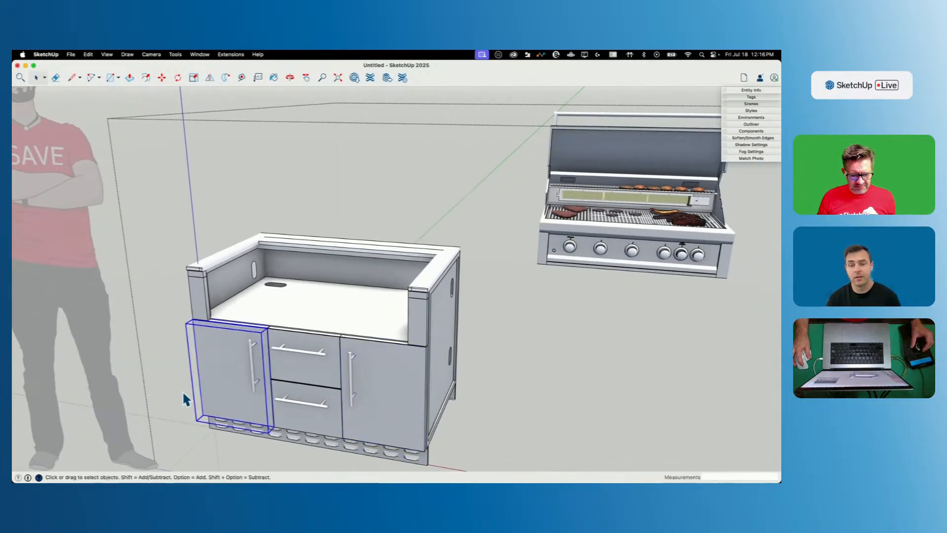
{"action": "left_click", "coordinate": [286, 359]}
{"action": "key", "text": "m"}
{"action": "left_click", "coordinate": [296, 367]}
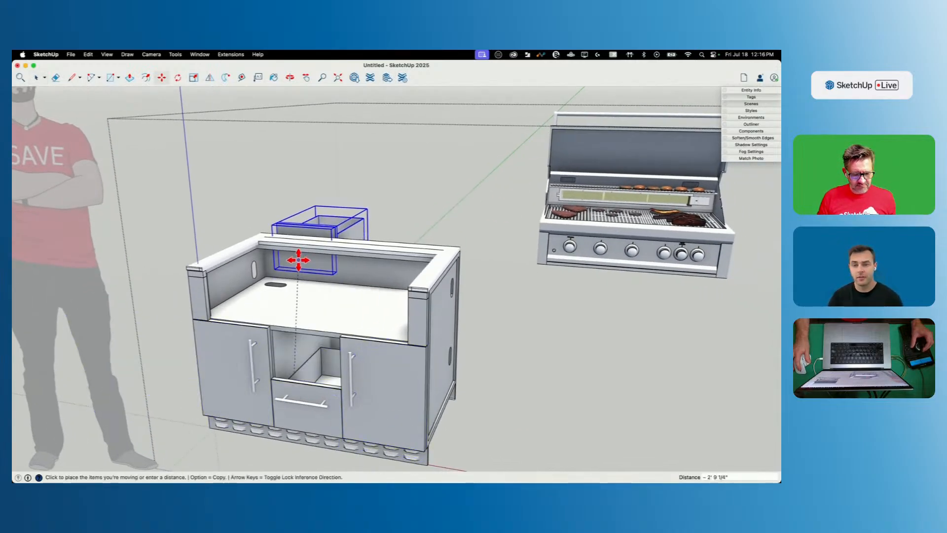
{"action": "key", "text": "space"}
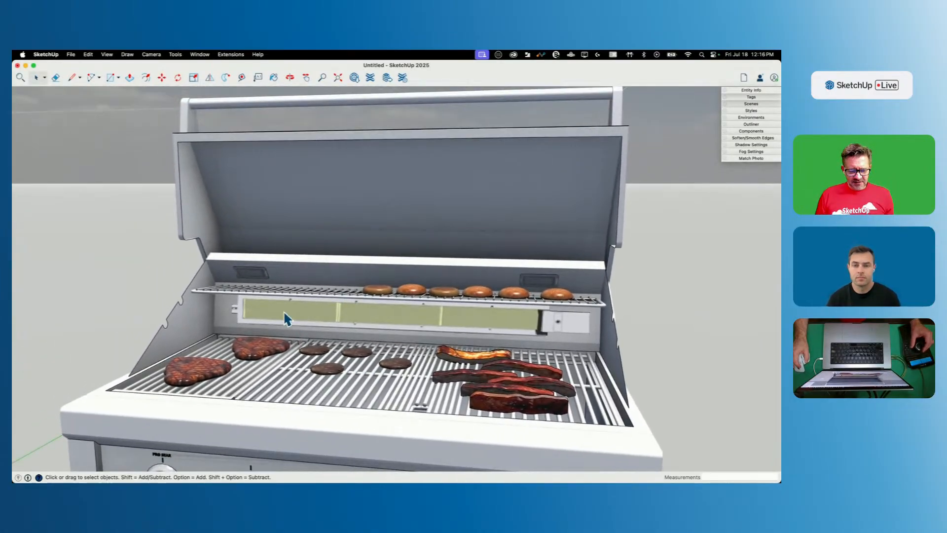
Step: Drill into the grill insert's nested components down to the middle cooking grate to inspect its bars, then exit the editing contexts
{"action": "left_click", "coordinate": [284, 312]}
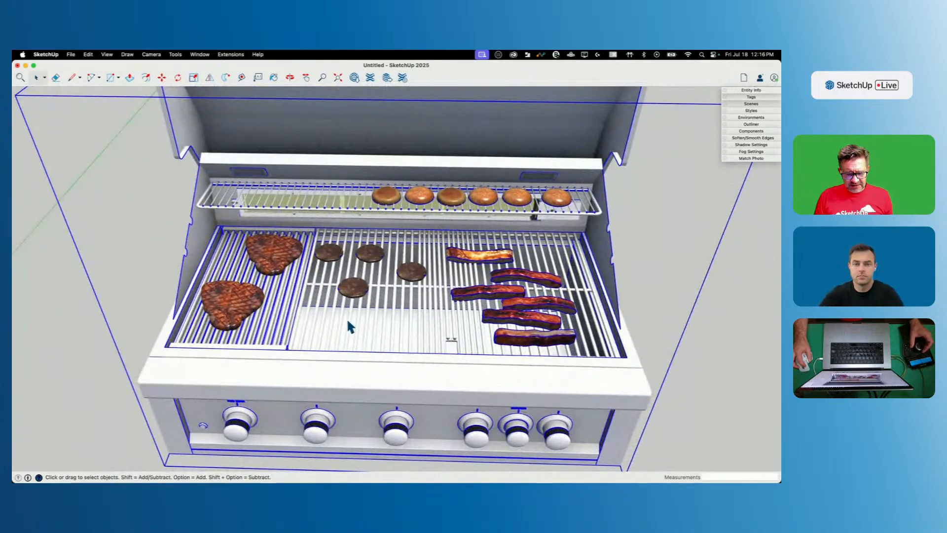
{"action": "scroll", "coordinate": [348, 327], "scroll_direction": "up", "scroll_amount": 6}
{"action": "double_click", "coordinate": [292, 260]}
{"action": "left_click", "coordinate": [292, 260]}
{"action": "double_click", "coordinate": [292, 260]}
{"action": "left_click", "coordinate": [288, 255]}
{"action": "mouse_move", "coordinate": [289, 255]}
{"action": "middle_mouse_down"}
{"action": "mouse_move", "coordinate": [286, 266]}
{"action": "mouse_move", "coordinate": [276, 244]}
{"action": "mouse_move", "coordinate": [245, 258]}
{"action": "mouse_move", "coordinate": [451, 303]}
{"action": "mouse_move", "coordinate": [188, 230]}
{"action": "mouse_move", "coordinate": [276, 241]}
{"action": "middle_mouse_up"}
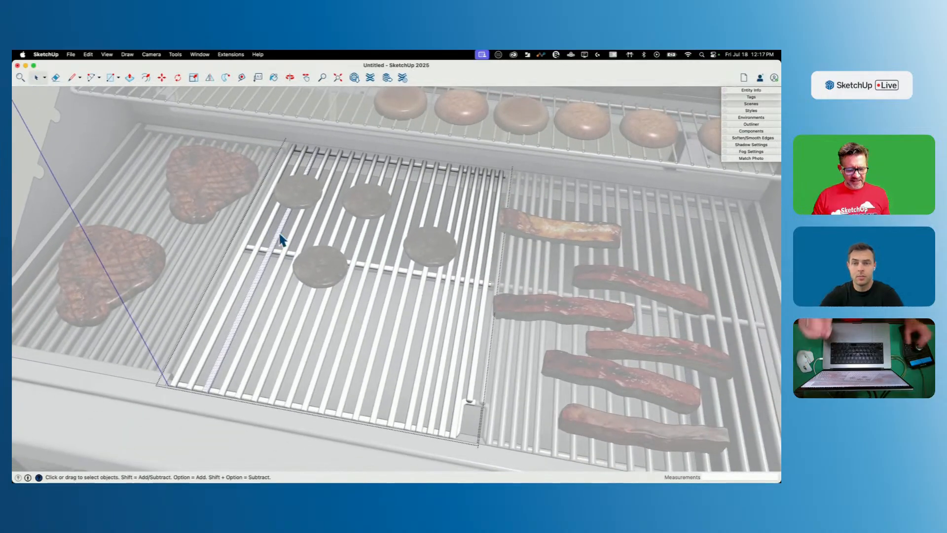
{"action": "key", "text": "Escape"}
Step: Examine the modelled bacon strips, grates and control knobs up close from several angles
{"action": "scroll", "coordinate": [507, 211], "scroll_direction": "down", "scroll_amount": 2}
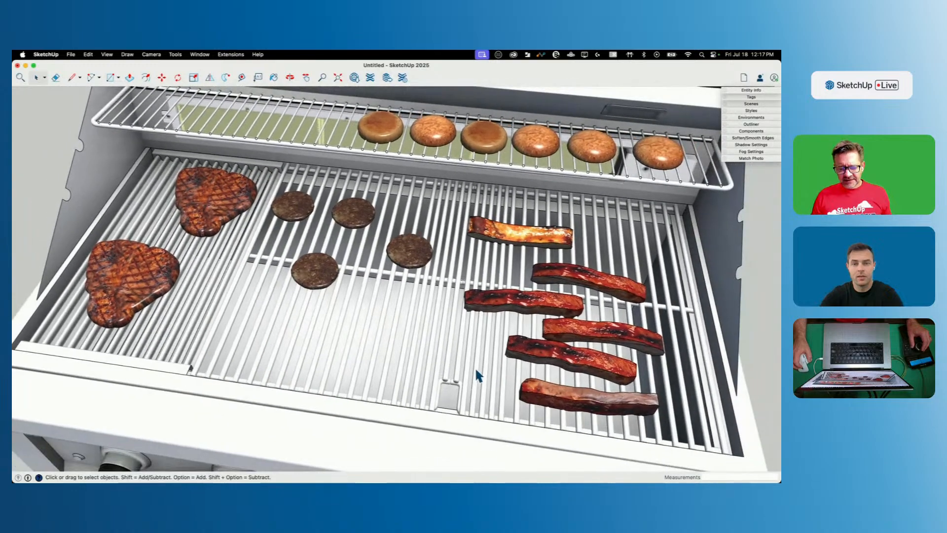
{"action": "middle_click_drag", "start_coordinate": [467, 309], "coordinate": [512, 306]}
{"action": "scroll", "coordinate": [515, 312], "scroll_direction": "up", "scroll_amount": 8}
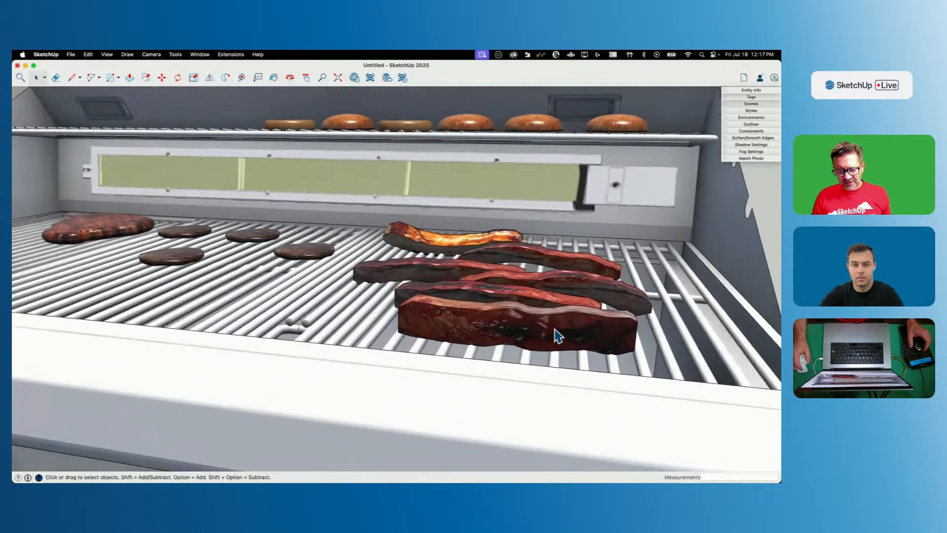
{"action": "middle_click_drag", "start_coordinate": [557, 335], "coordinate": [427, 379]}
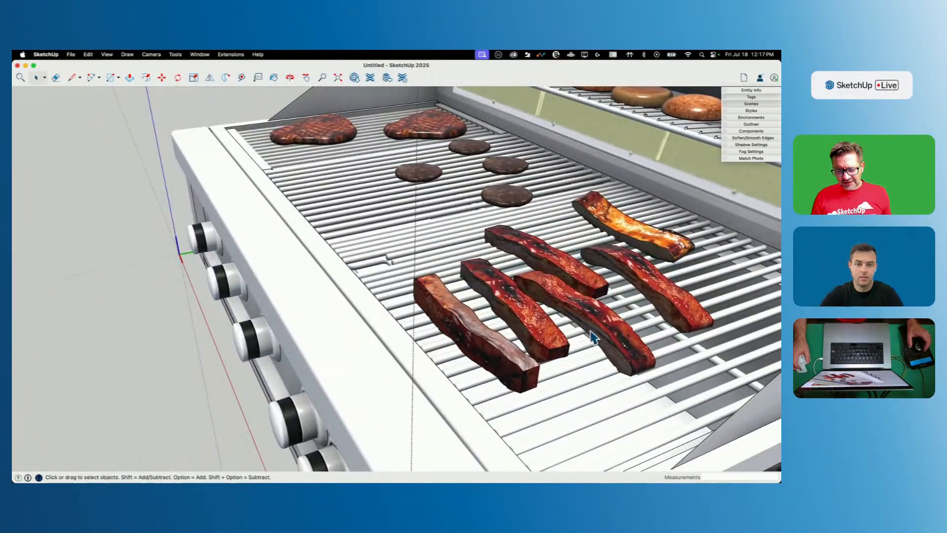
{"action": "middle_click_drag", "start_coordinate": [370, 274], "coordinate": [700, 377]}
{"action": "scroll", "coordinate": [643, 354], "scroll_direction": "down", "scroll_amount": 3}
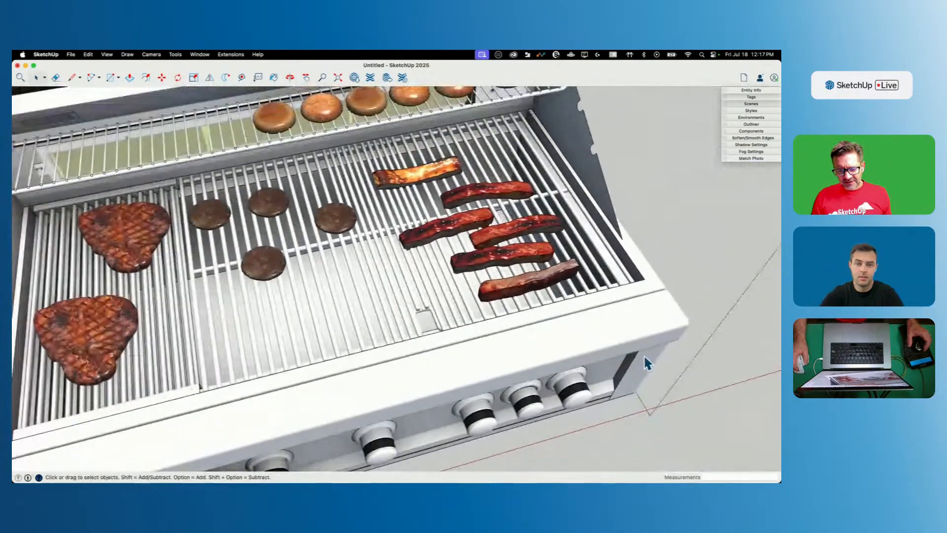
Step: Inside the grill insert, select the buns, steaks, burger patties and bacon strips and combine them into one group
{"action": "scroll", "coordinate": [512, 241], "scroll_direction": "down", "scroll_amount": 1}
{"action": "scroll", "coordinate": [512, 240], "scroll_direction": "down", "scroll_amount": 1}
{"action": "middle_click_drag", "start_coordinate": [466, 261], "coordinate": [405, 225]}
{"action": "double_click", "coordinate": [328, 187]}
{"action": "double_click", "coordinate": [328, 188]}
{"action": "left_click", "coordinate": [384, 236]}
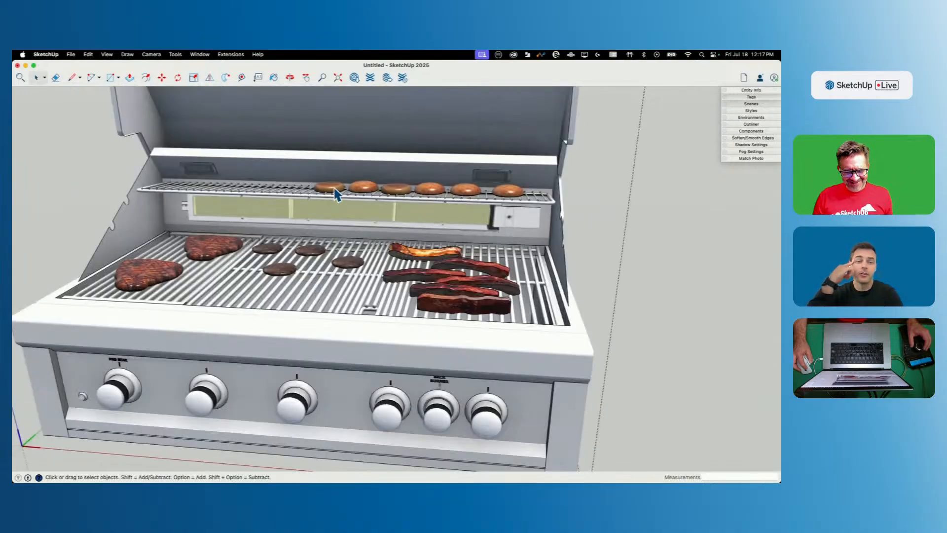
{"action": "left_click_drag", "start_coordinate": [293, 156], "coordinate": [549, 230]}
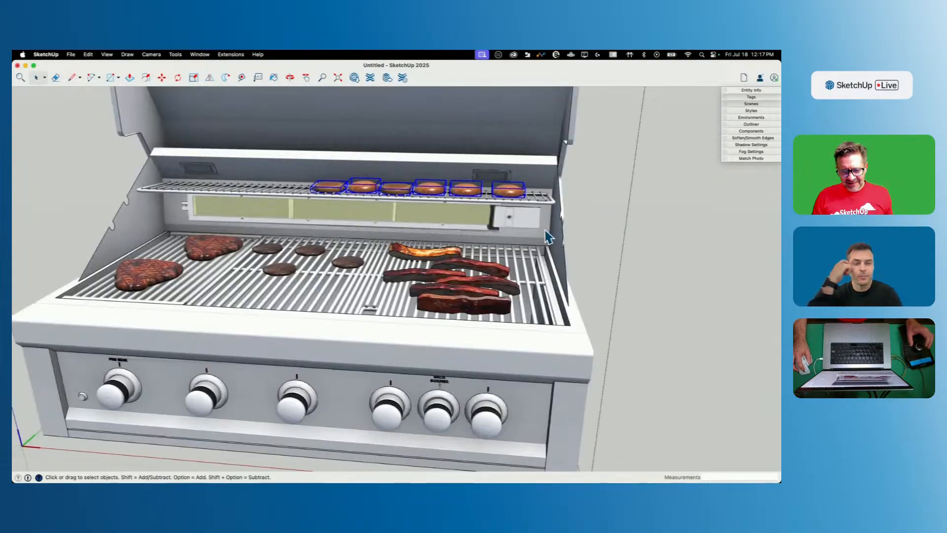
{"action": "left_click", "coordinate": [131, 276], "text": "alt"}
{"action": "left_click", "coordinate": [215, 253], "text": "alt"}
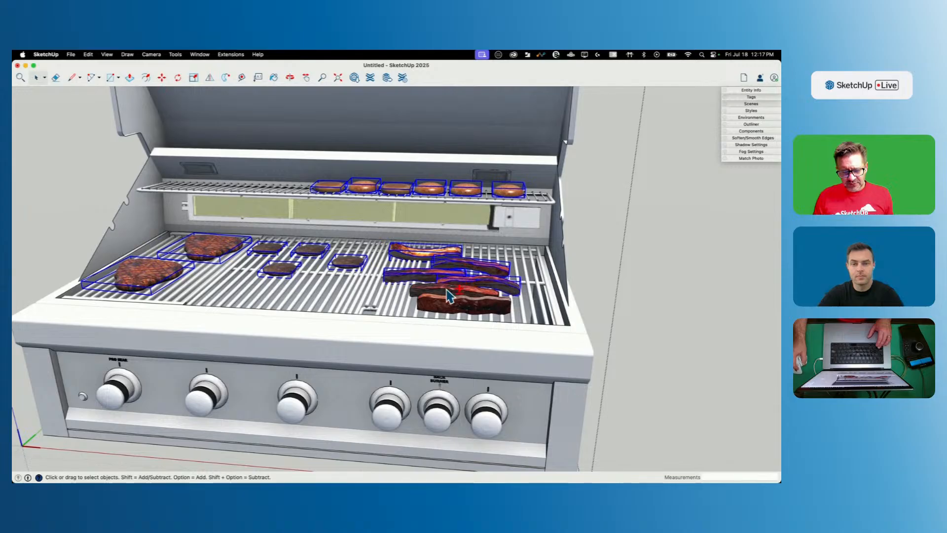
{"action": "right_click", "coordinate": [452, 309]}
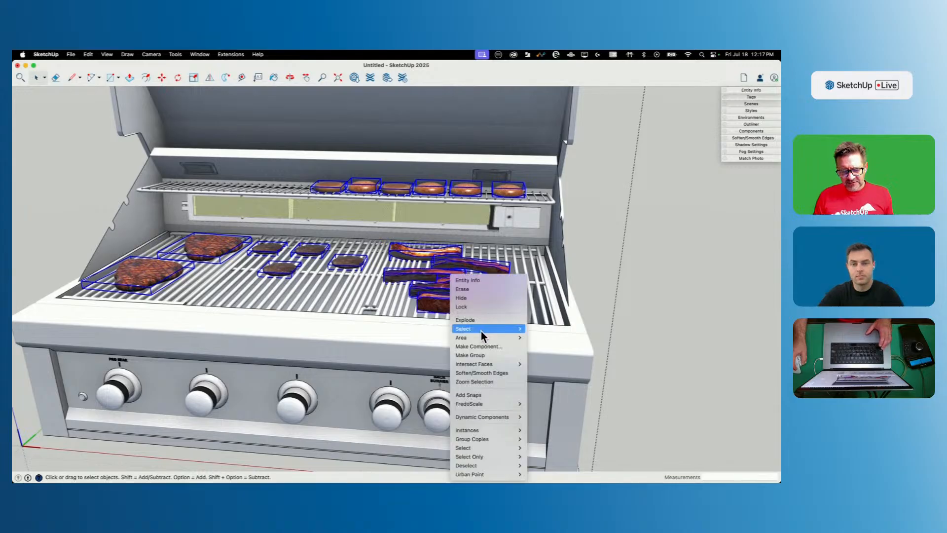
{"action": "mouse_move", "coordinate": [490, 364]}
{"action": "left_click", "coordinate": [489, 355]}
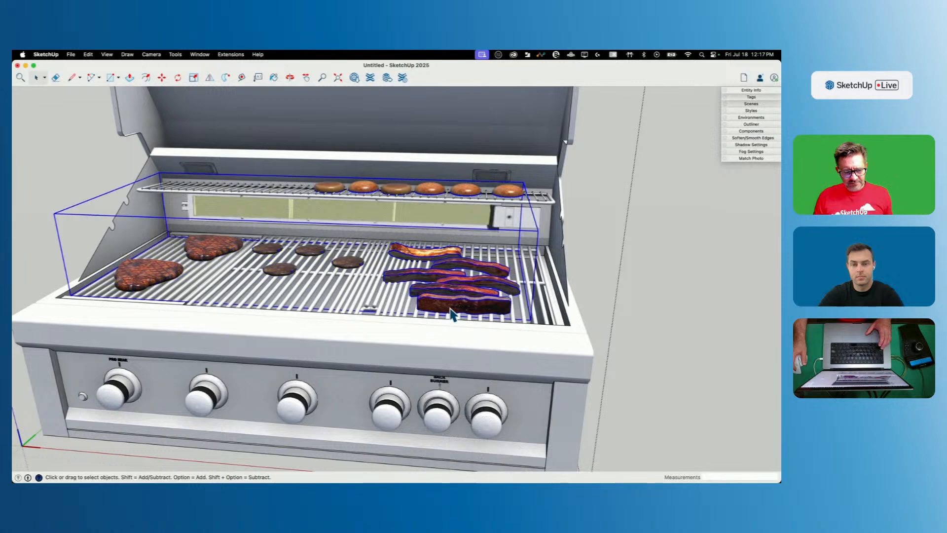
Step: Cut the food group out of the grill insert and paste it in place outside the component
{"action": "scroll", "coordinate": [462, 313], "scroll_direction": "down", "scroll_amount": 6}
{"action": "key", "text": "m"}
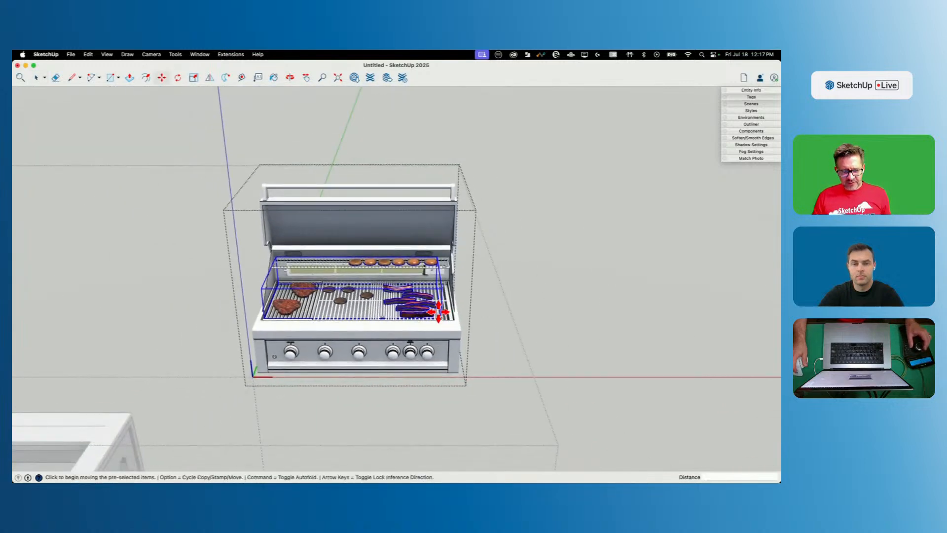
{"action": "key", "text": "space"}
{"action": "key", "text": "super+x"}
{"action": "left_click", "coordinate": [576, 357]}
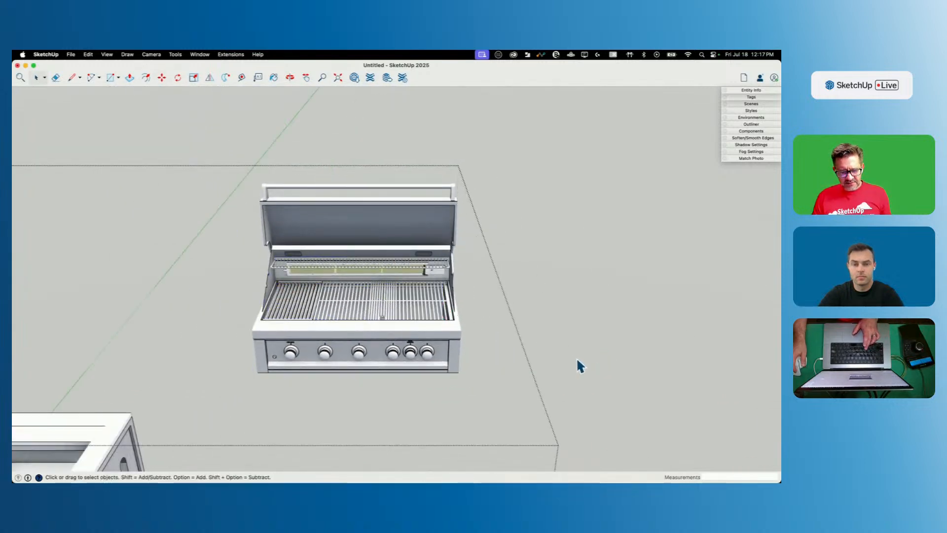
{"action": "left_click", "coordinate": [614, 208]}
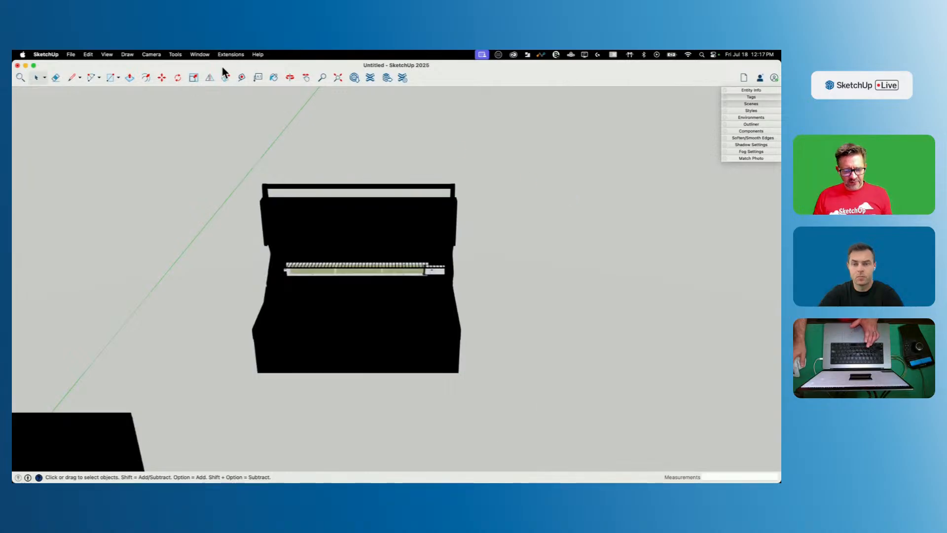
{"action": "left_click", "coordinate": [86, 59]}
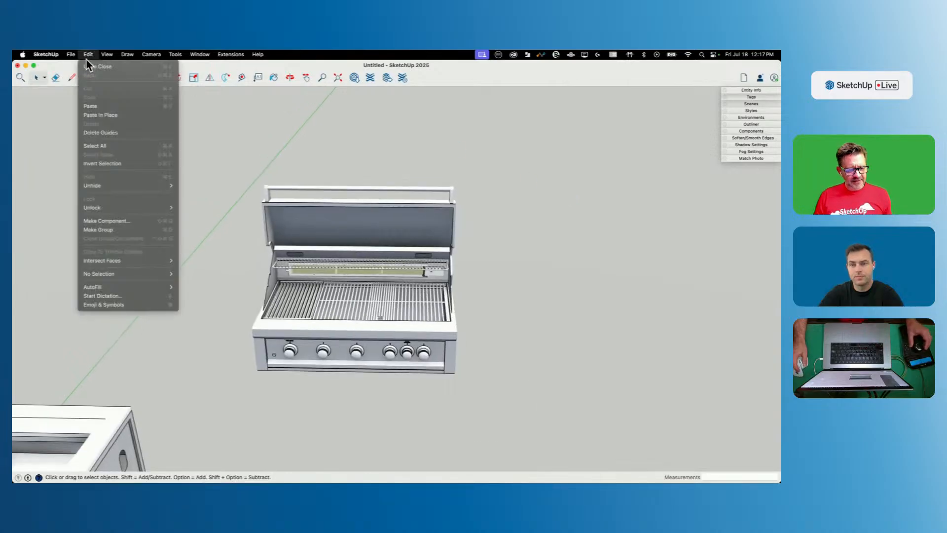
{"action": "left_click", "coordinate": [97, 112]}
Step: Explode the overall grill cabinet component into its separate parts
{"action": "left_click", "coordinate": [527, 283]}
{"action": "left_click", "coordinate": [440, 242]}
{"action": "scroll", "coordinate": [440, 246], "scroll_direction": "down", "scroll_amount": 1}
{"action": "right_click", "coordinate": [442, 244]}
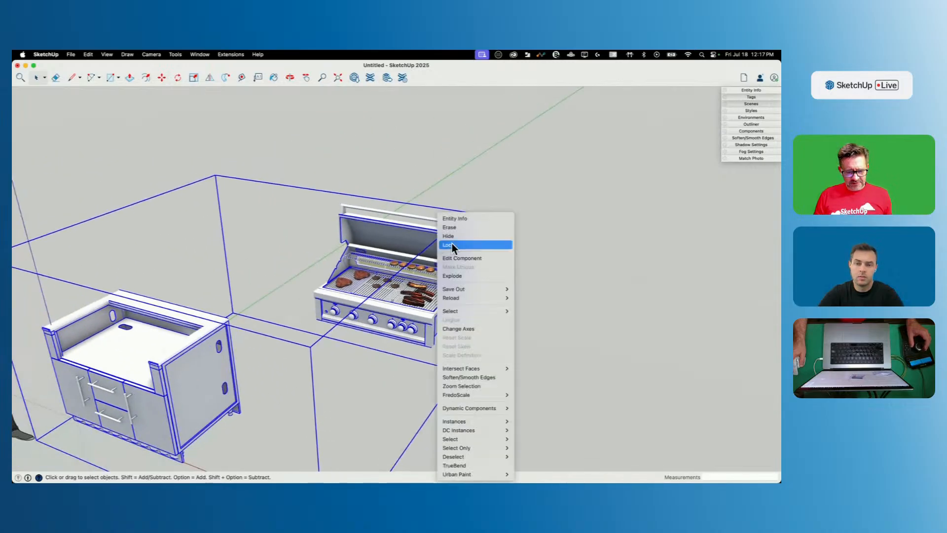
{"action": "left_click", "coordinate": [482, 275]}
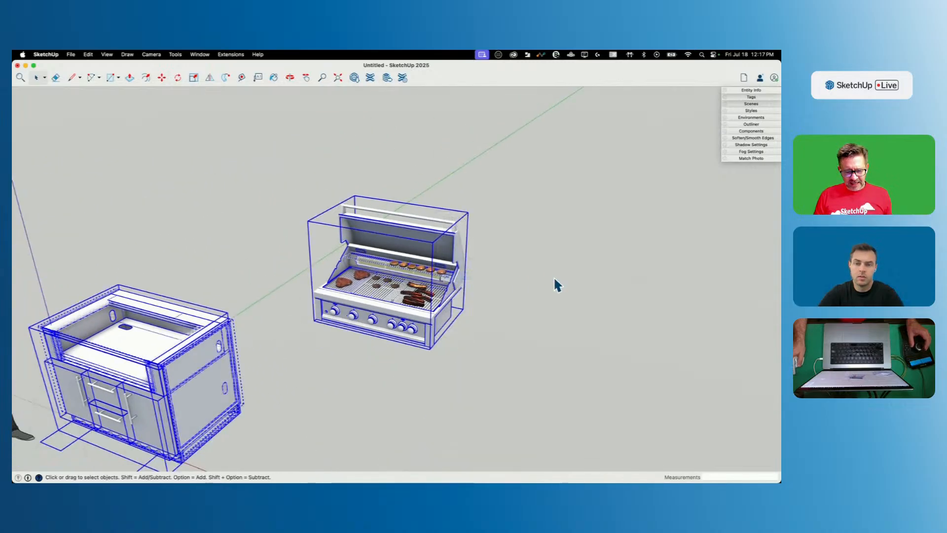
Step: Select only the grill insert and try moving it away from the food and base cabinet
{"action": "left_click", "coordinate": [528, 260]}
{"action": "left_click", "coordinate": [456, 254]}
{"action": "key", "text": "m"}
{"action": "left_click", "coordinate": [446, 250]}
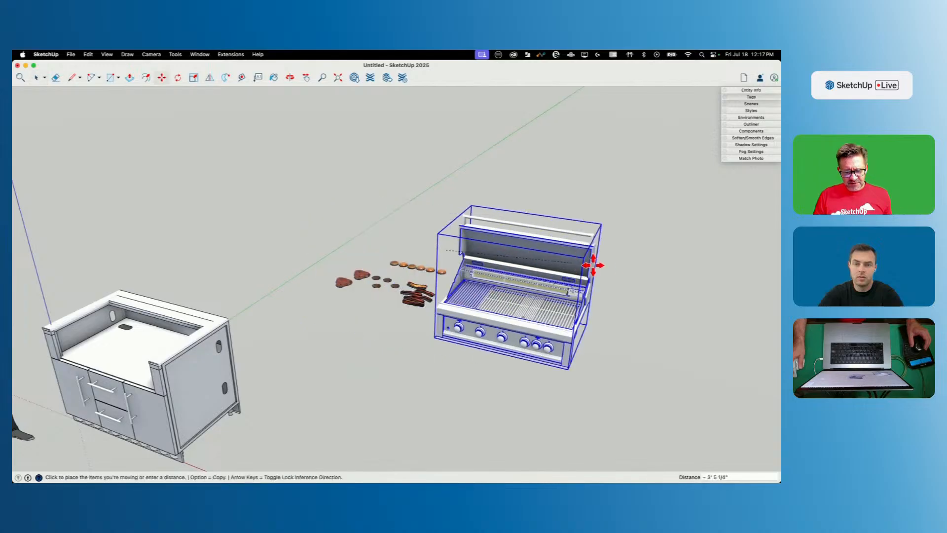
{"action": "key", "text": "space"}
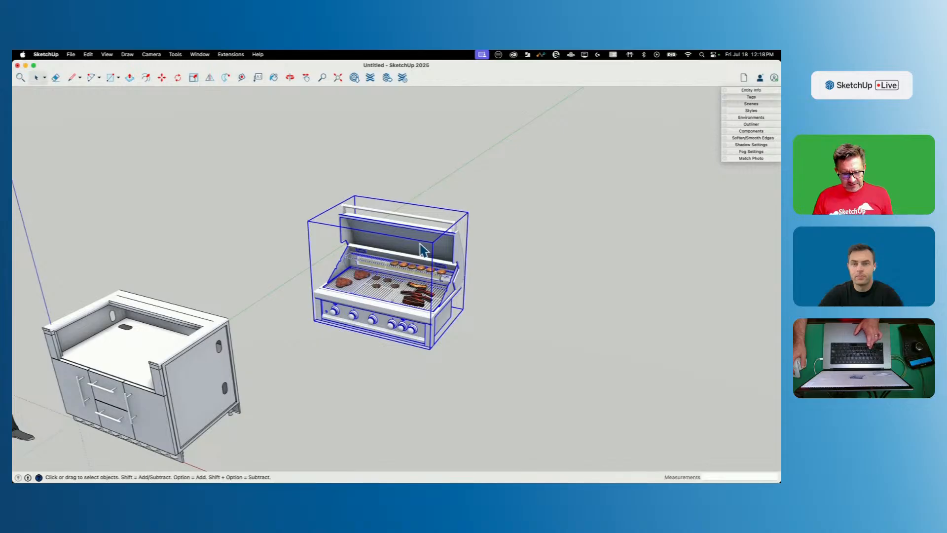
Step: Switch to the Patio model and paste the copied grill insert onto the raised marble terrace
{"action": "left_click", "coordinate": [200, 55]}
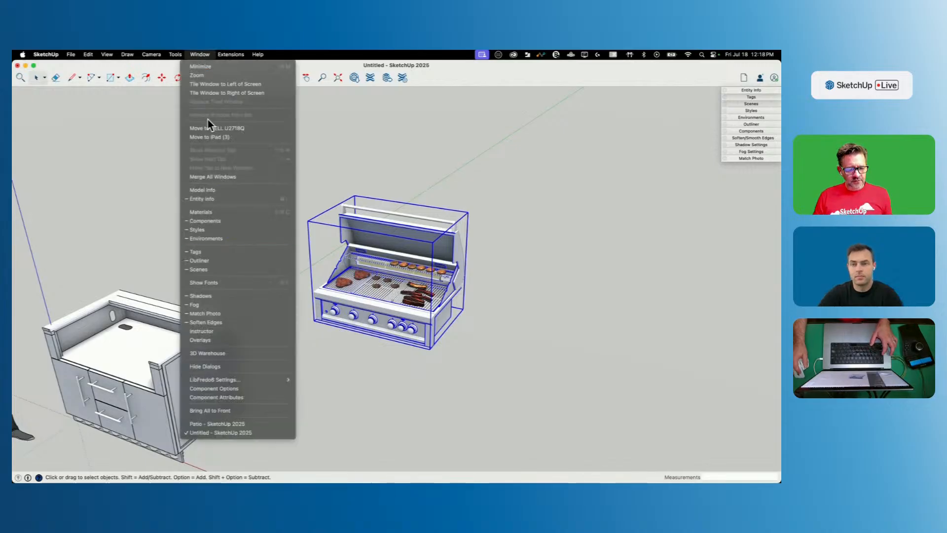
{"action": "left_click", "coordinate": [239, 423]}
{"action": "key", "text": "super+v"}
{"action": "left_click", "coordinate": [359, 262]}
{"action": "middle_click_drag", "start_coordinate": [474, 316], "coordinate": [419, 329]}
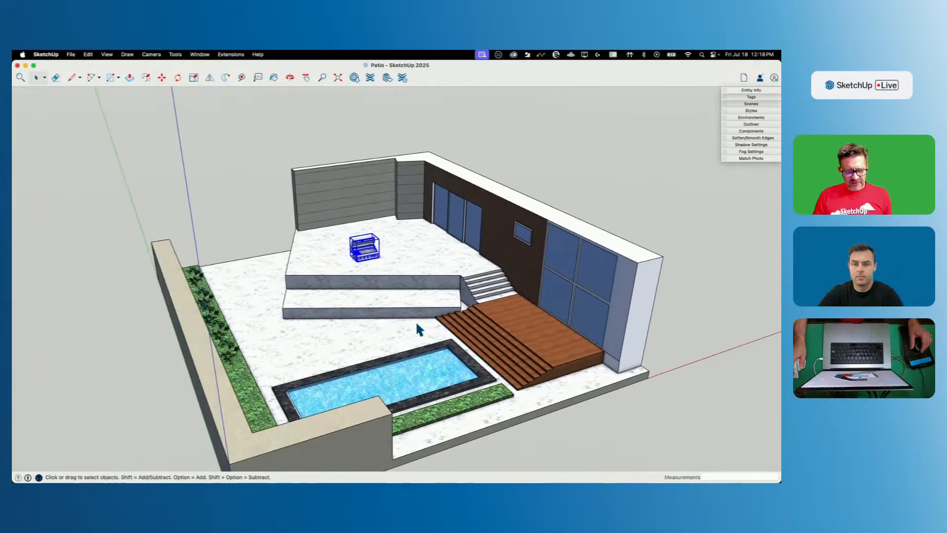
{"action": "scroll", "coordinate": [419, 330], "scroll_direction": "up", "scroll_amount": 10}
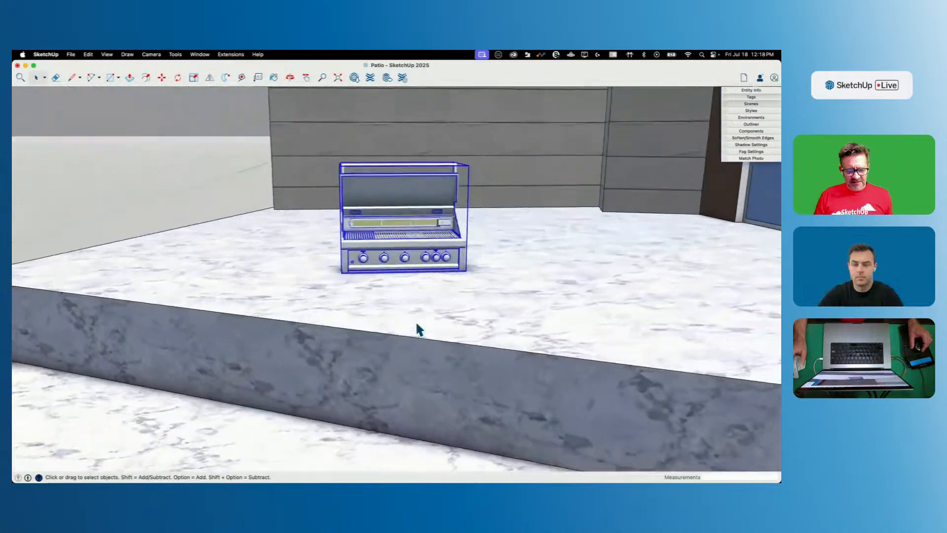
{"action": "scroll", "coordinate": [416, 329], "scroll_direction": "down", "scroll_amount": 10}
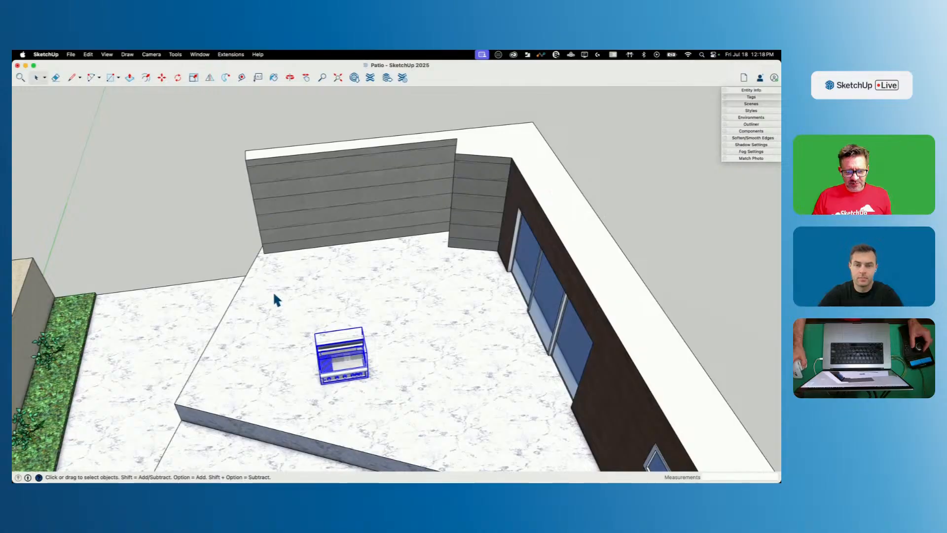
Step: Draw a long counter footprint with the Line tool on the terrace, parallel to the slatted wall's side, about 16' 10" along its front
{"action": "key", "text": "l"}
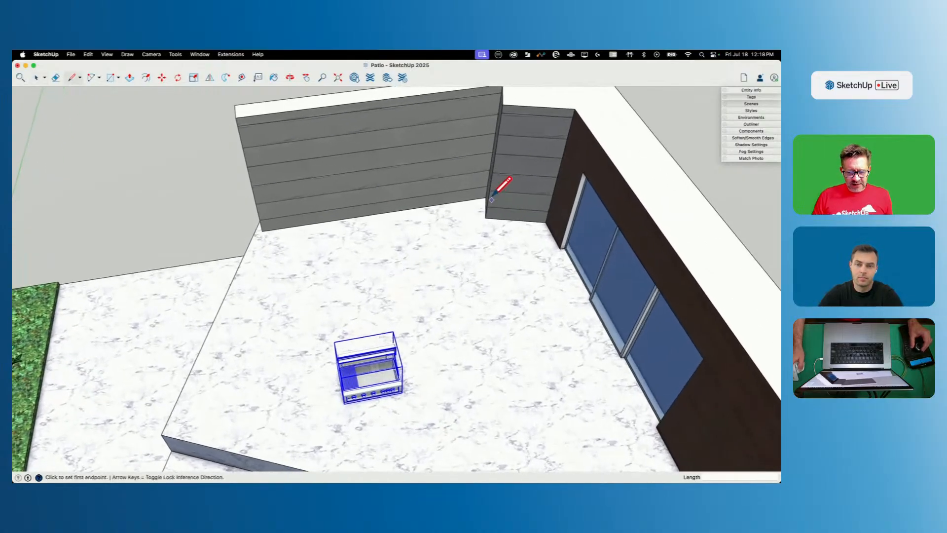
{"action": "left_click", "coordinate": [487, 196]}
{"action": "left_click", "coordinate": [265, 230]}
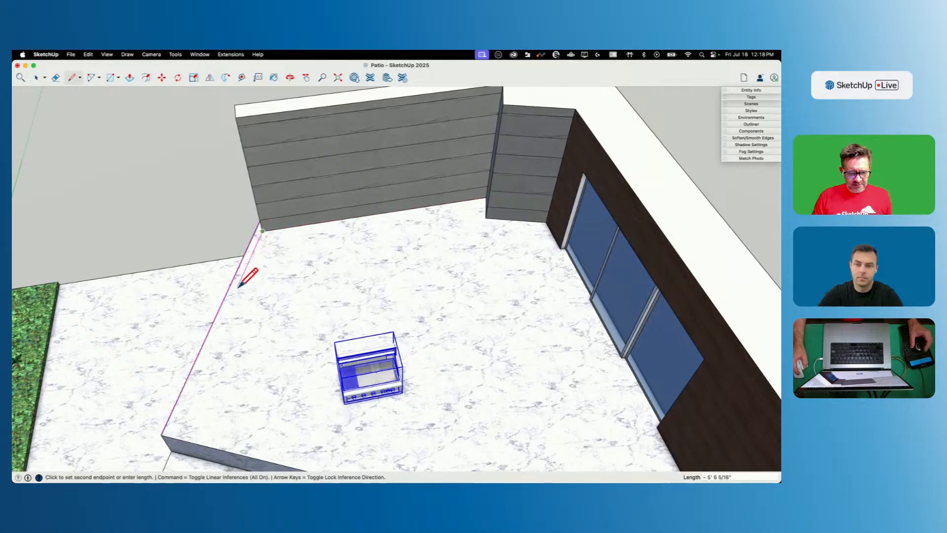
{"action": "left_click", "coordinate": [219, 321]}
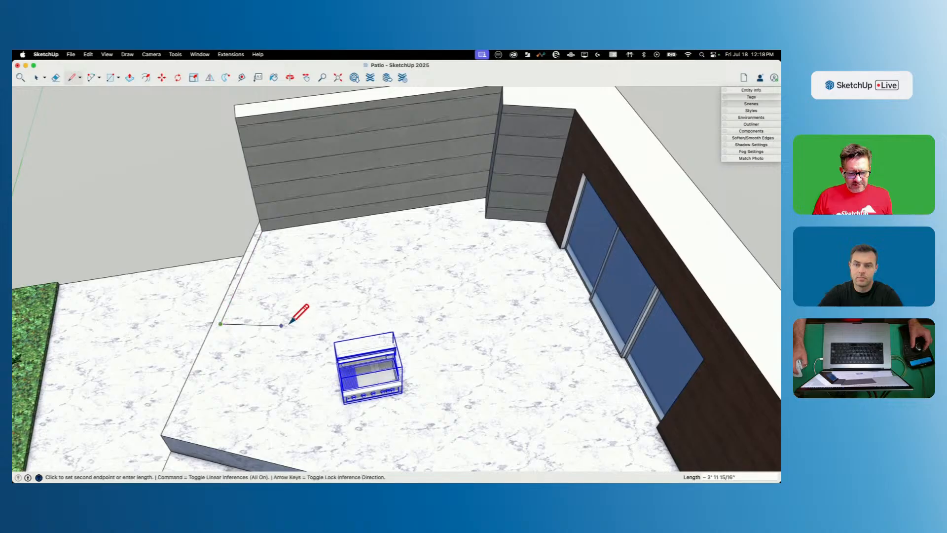
{"action": "left_click", "coordinate": [471, 328]}
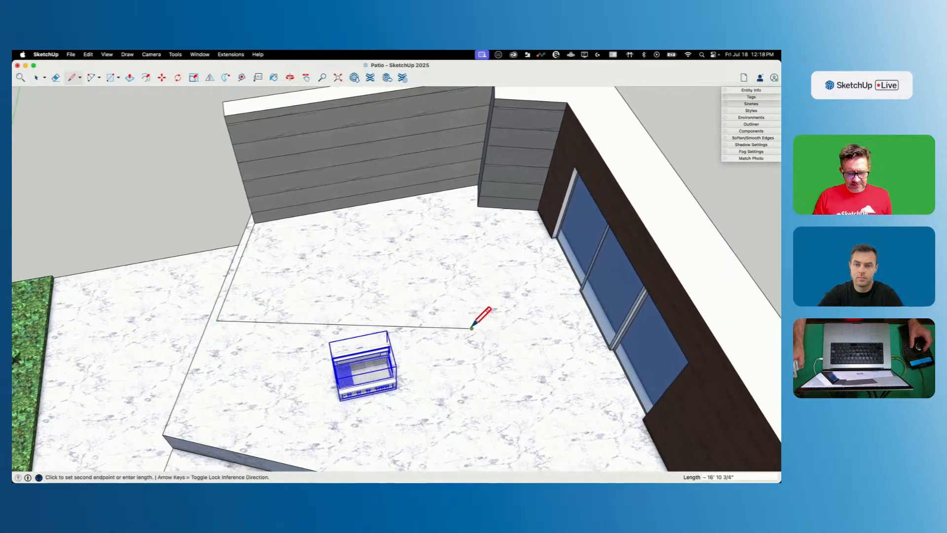
{"action": "left_click", "coordinate": [469, 271]}
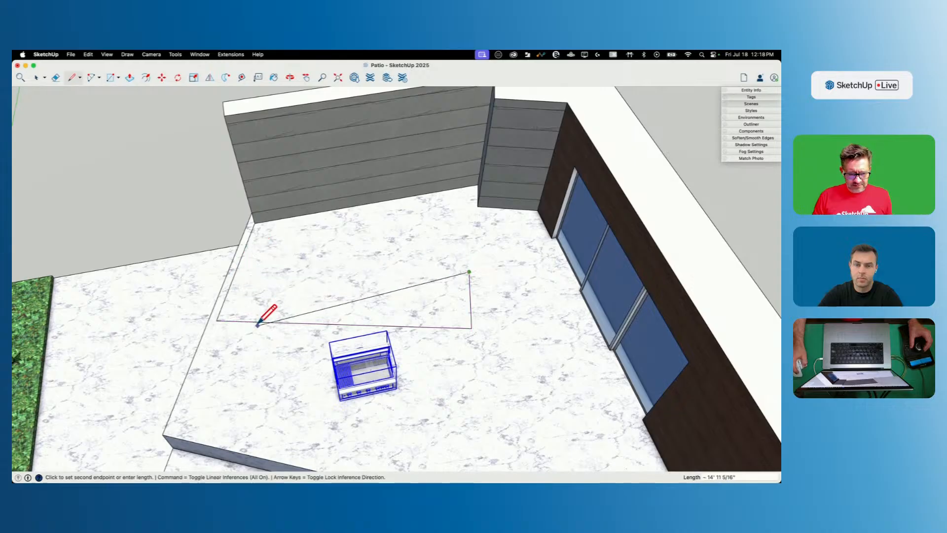
{"action": "left_click", "coordinate": [240, 265]}
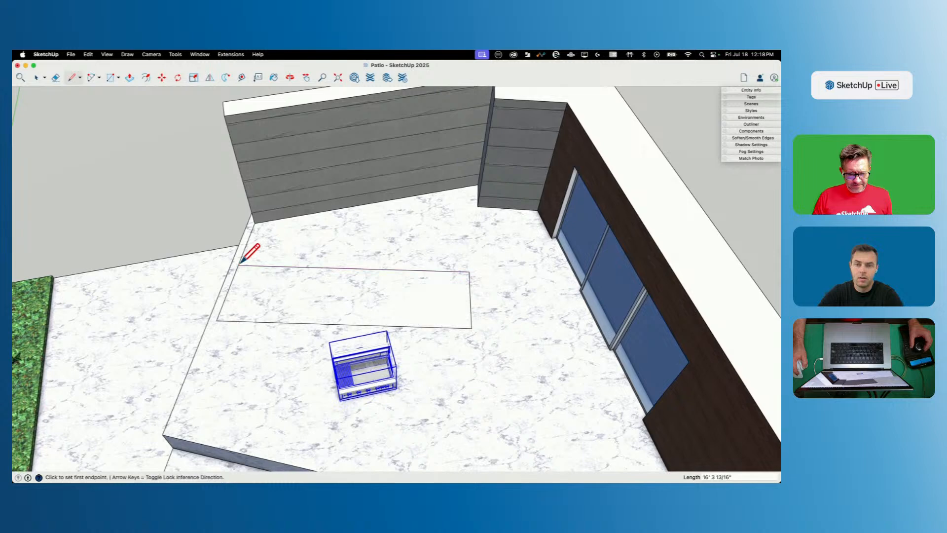
Step: Draw a line from the long footprint's back edge to the slatted wall to form a short connecting leg
{"action": "left_click", "coordinate": [244, 265]}
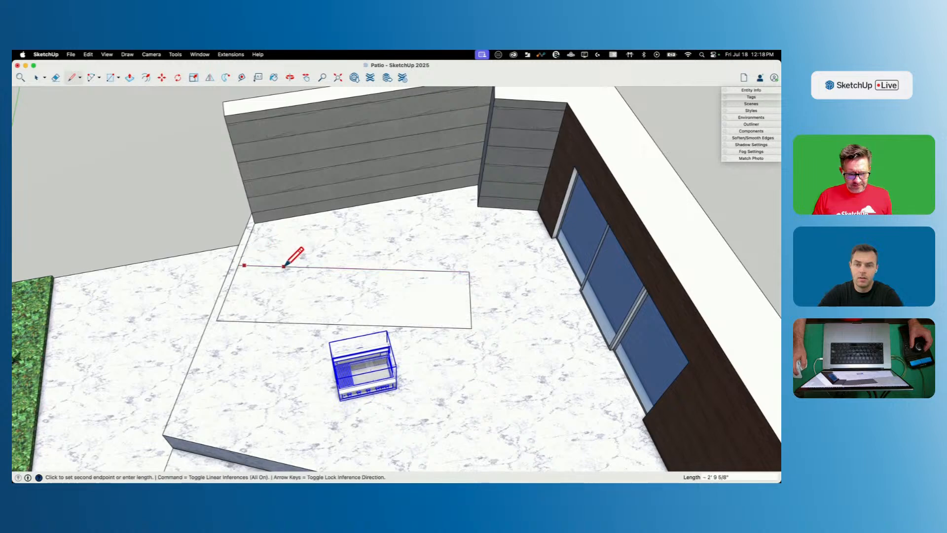
{"action": "left_click", "coordinate": [288, 266]}
{"action": "left_click", "coordinate": [302, 214]}
{"action": "middle_click_drag", "start_coordinate": [306, 212], "coordinate": [481, 206]}
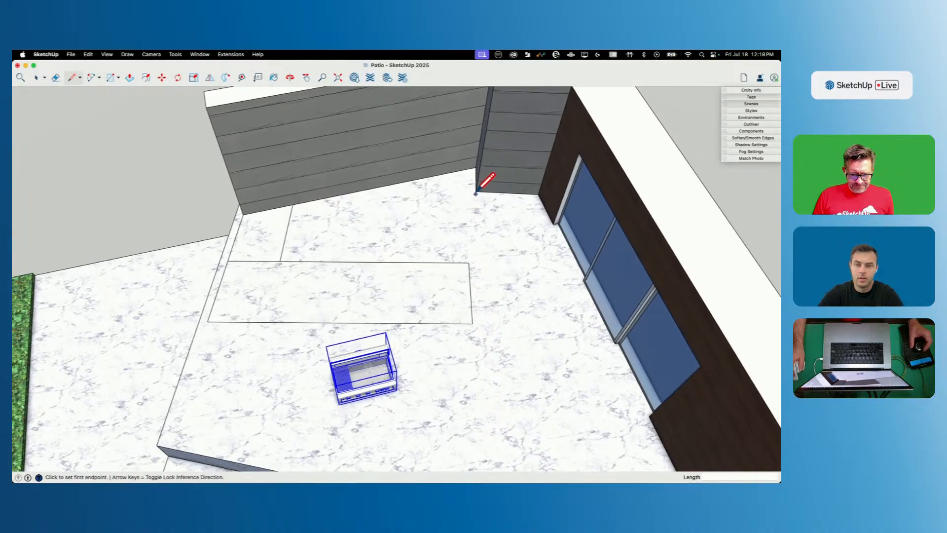
{"action": "left_click", "coordinate": [476, 190]}
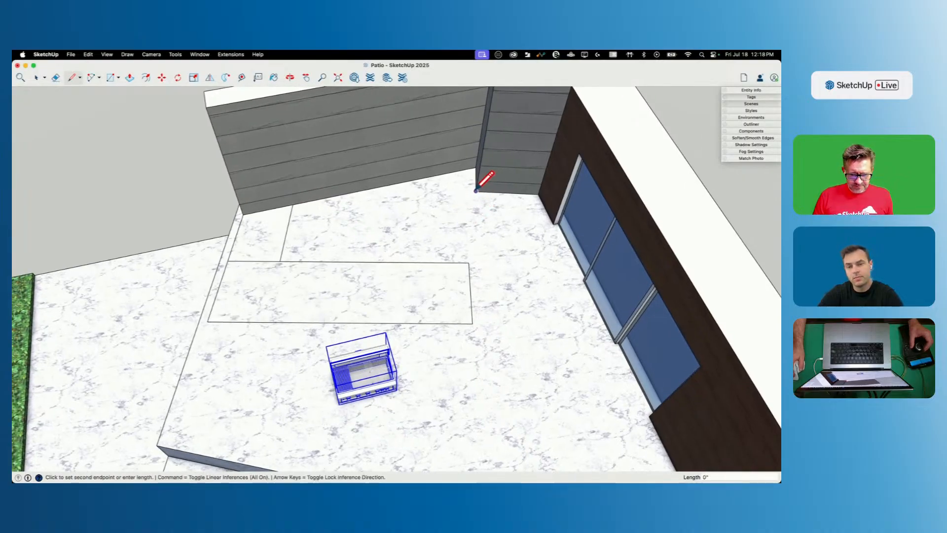
{"action": "key", "text": "Escape"}
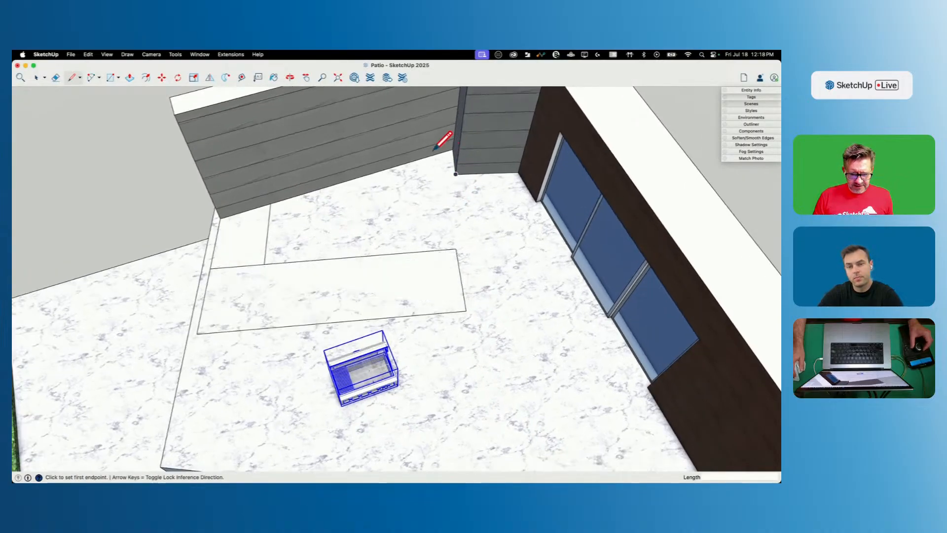
Step: Draw the inner edge of a counter leg along the slatted wall and erase the lines dividing the connected footprints
{"action": "left_click", "coordinate": [266, 251]}
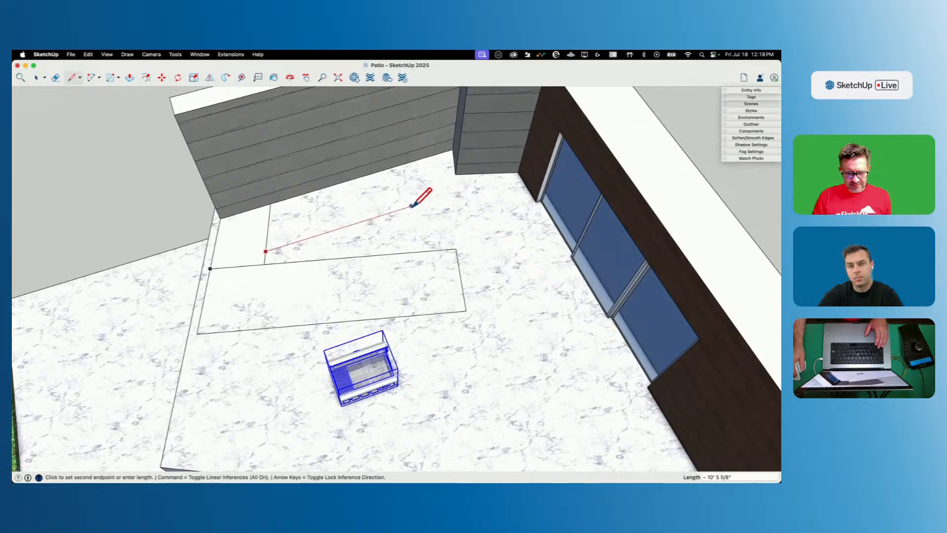
{"action": "left_click", "coordinate": [455, 173]}
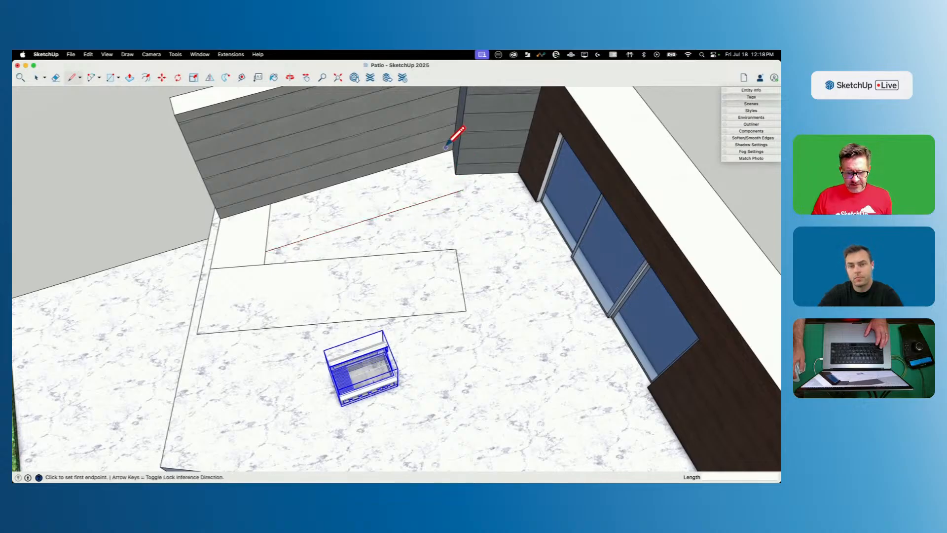
{"action": "key", "text": "e"}
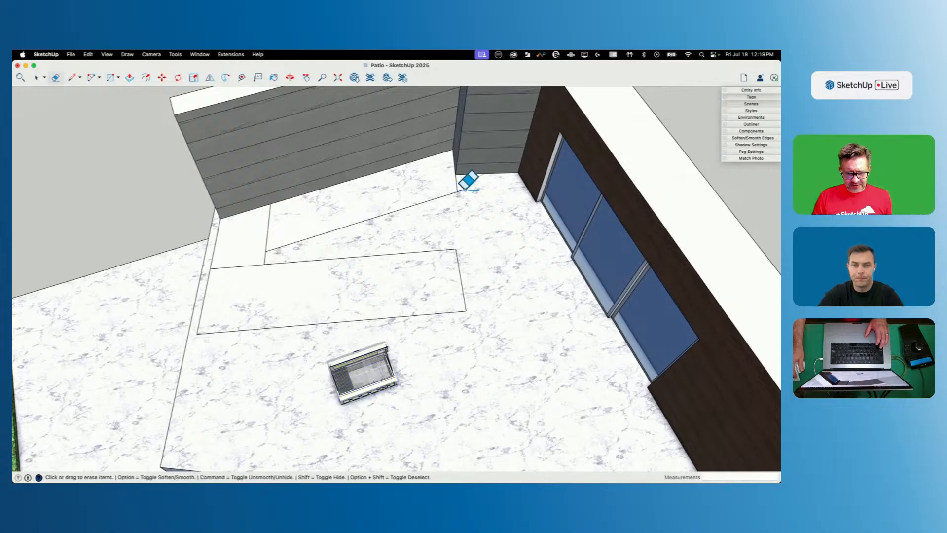
{"action": "mouse_move", "coordinate": [286, 229]}
{"action": "left_mouse_down"}
{"action": "mouse_move", "coordinate": [249, 261]}
{"action": "mouse_move", "coordinate": [246, 278]}
{"action": "left_mouse_up"}
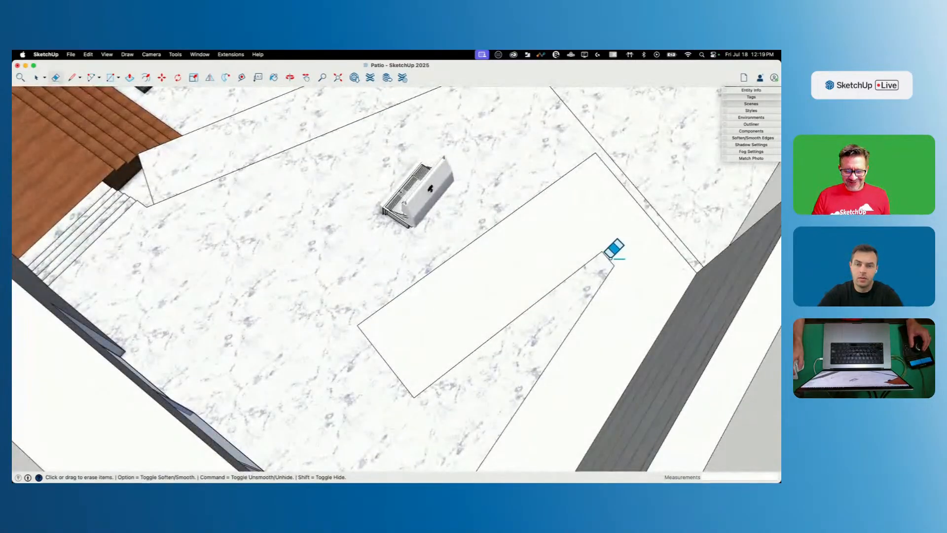
Step: Measure the free end of the front counter leg with the Line tool
{"action": "key", "text": "space"}
{"action": "key", "text": "l"}
{"action": "left_click", "coordinate": [329, 315]}
{"action": "left_click", "coordinate": [371, 397]}
{"action": "left_click", "coordinate": [329, 315]}
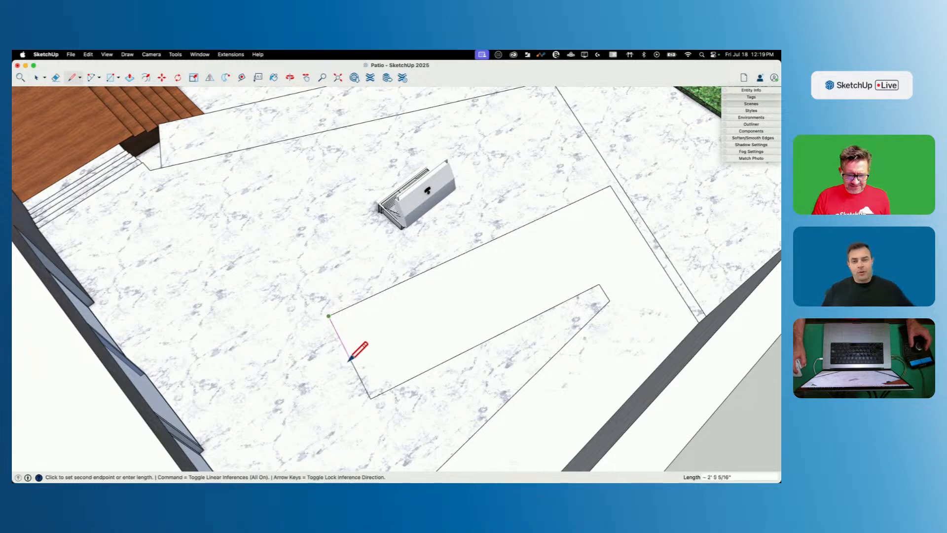
{"action": "key", "text": "space"}
Step: Move the front counter leg's inner edge about 1' 11" toward its outer edge to narrow the leg
{"action": "left_click", "coordinate": [550, 309]}
{"action": "key", "text": "m"}
{"action": "left_click", "coordinate": [599, 286]}
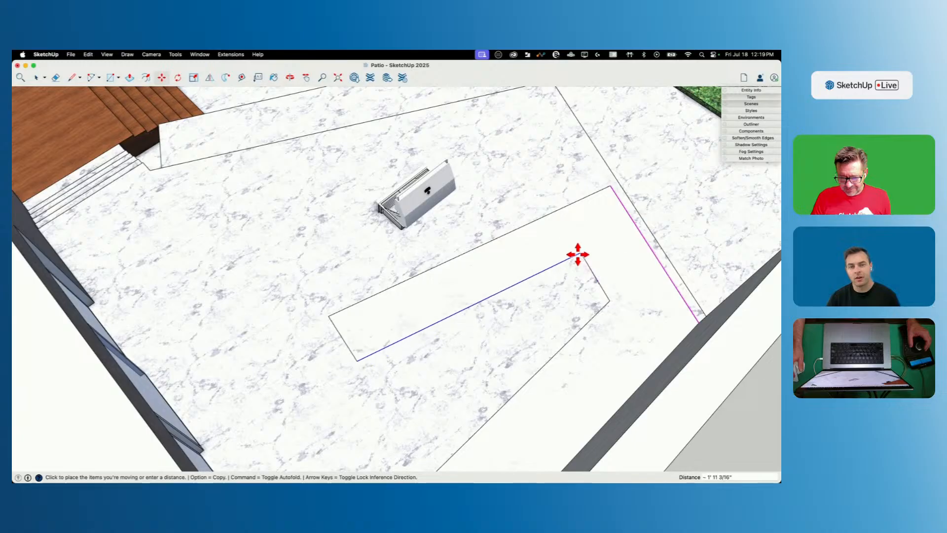
{"action": "left_click", "coordinate": [577, 256]}
{"action": "key", "text": "space"}
Step: Move the wall-side leg's inner edge about 1' toward the slatted wall to narrow that leg of the footprint
{"action": "middle_click_drag", "start_coordinate": [600, 328], "coordinate": [550, 333]}
{"action": "left_click", "coordinate": [403, 279]}
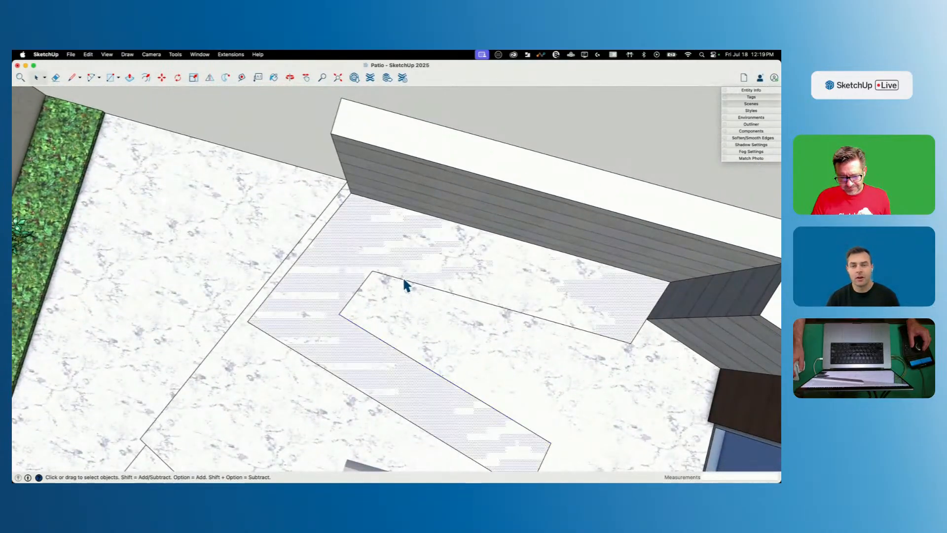
{"action": "left_click", "coordinate": [398, 277]}
{"action": "key", "text": "m"}
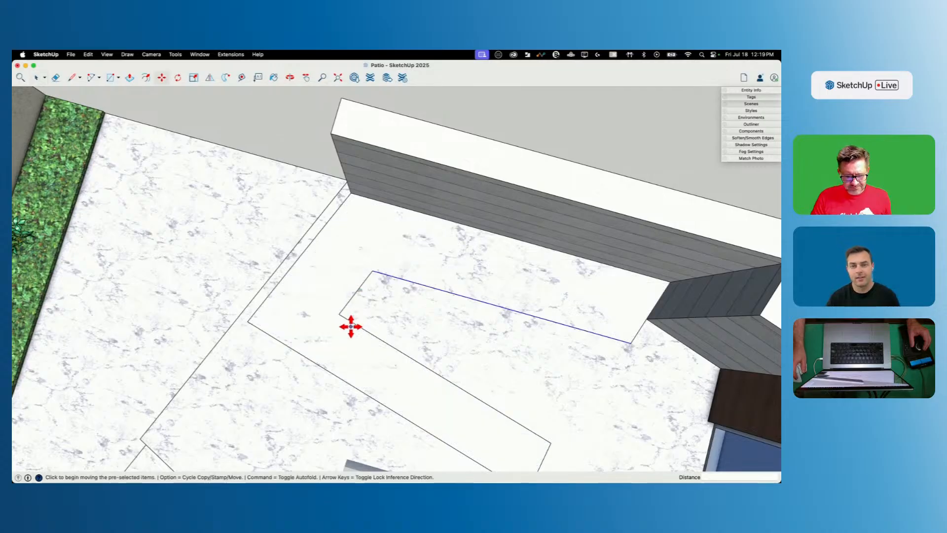
{"action": "left_click", "coordinate": [338, 312]}
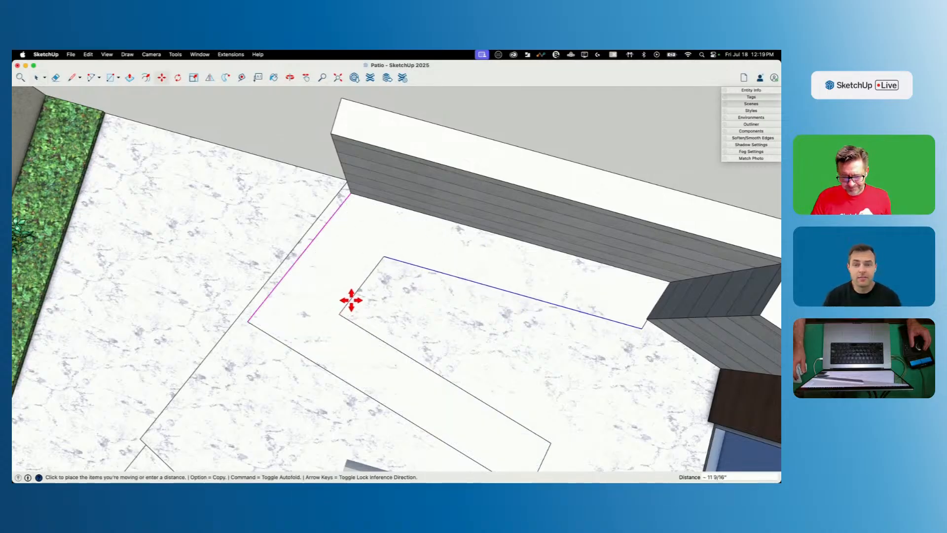
{"action": "left_click", "coordinate": [351, 299]}
{"action": "scroll", "coordinate": [351, 299], "scroll_direction": "down", "scroll_amount": 3}
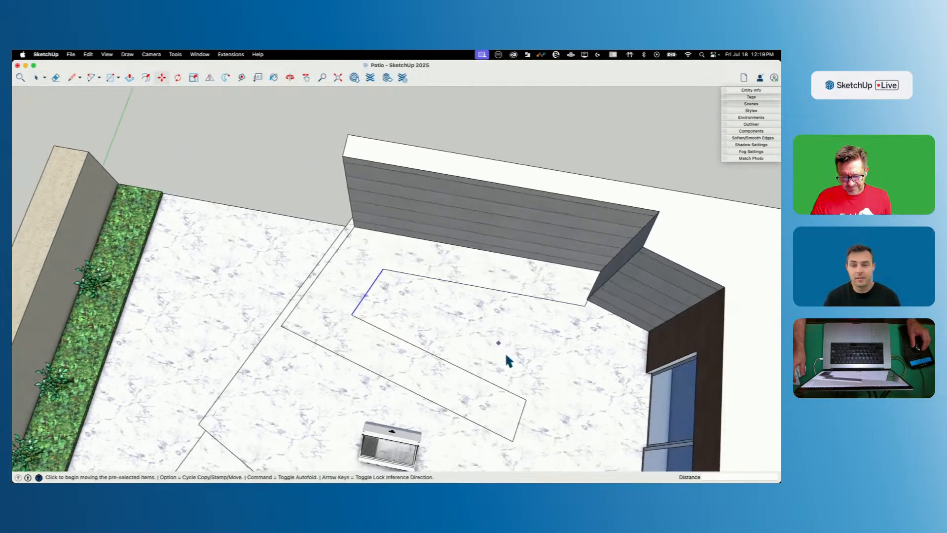
Step: Extrude the U-shaped counter footprint 3' upward with Push/Pull
{"action": "key", "text": "space"}
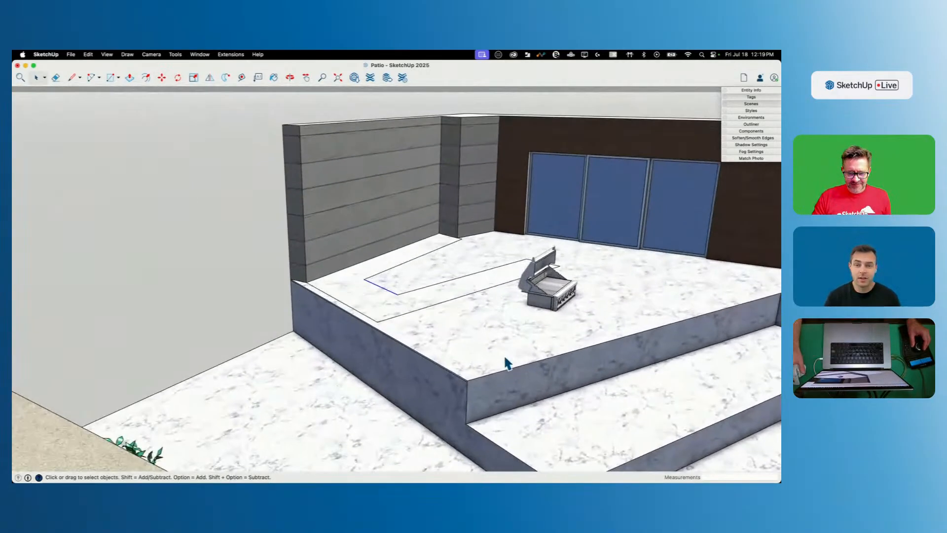
{"action": "key", "text": "p"}
{"action": "left_click", "coordinate": [349, 296]}
{"action": "left_click", "coordinate": [348, 265]}
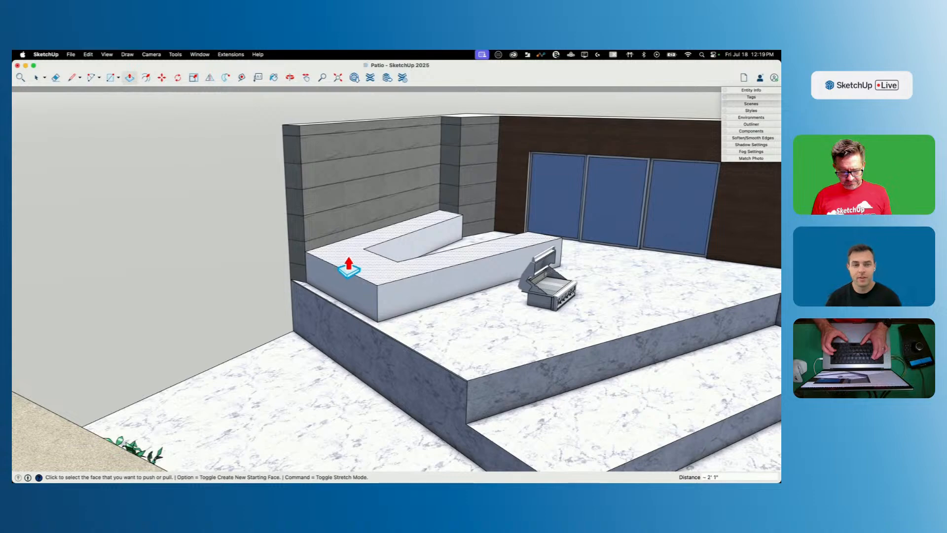
{"action": "left_click", "coordinate": [349, 266]}
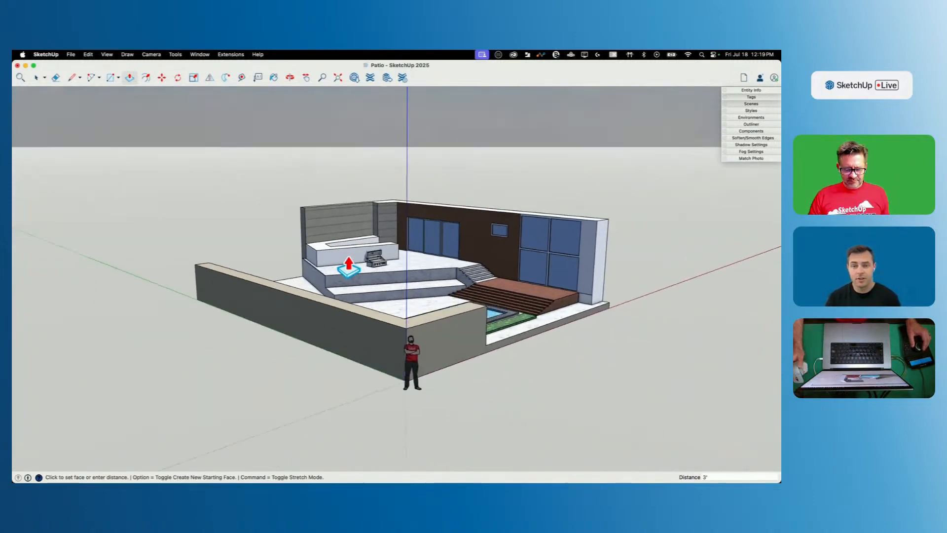
{"action": "key", "text": "space"}
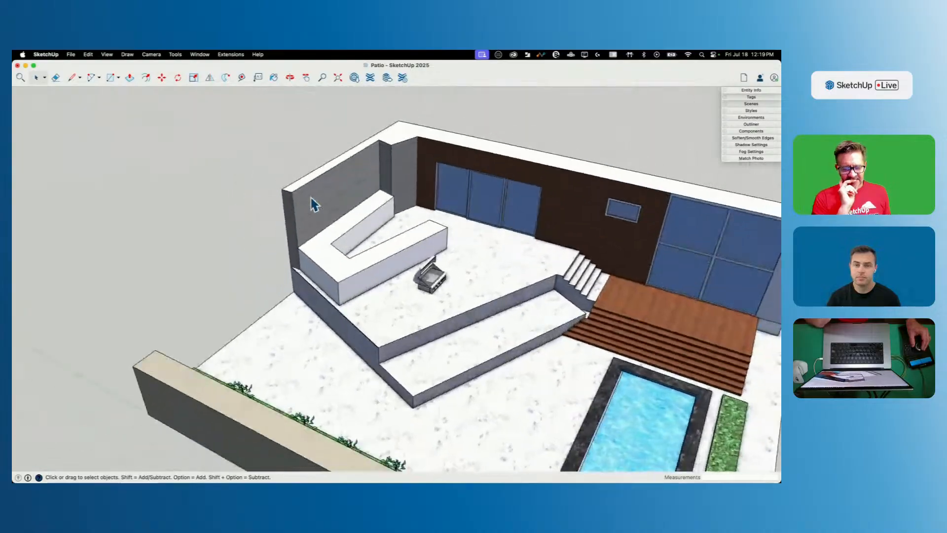
Step: Draw a reference line across the terrace from the front leg's lower outer corner, perpendicular to the terrace edge
{"action": "scroll", "coordinate": [333, 235], "scroll_direction": "down", "scroll_amount": 5}
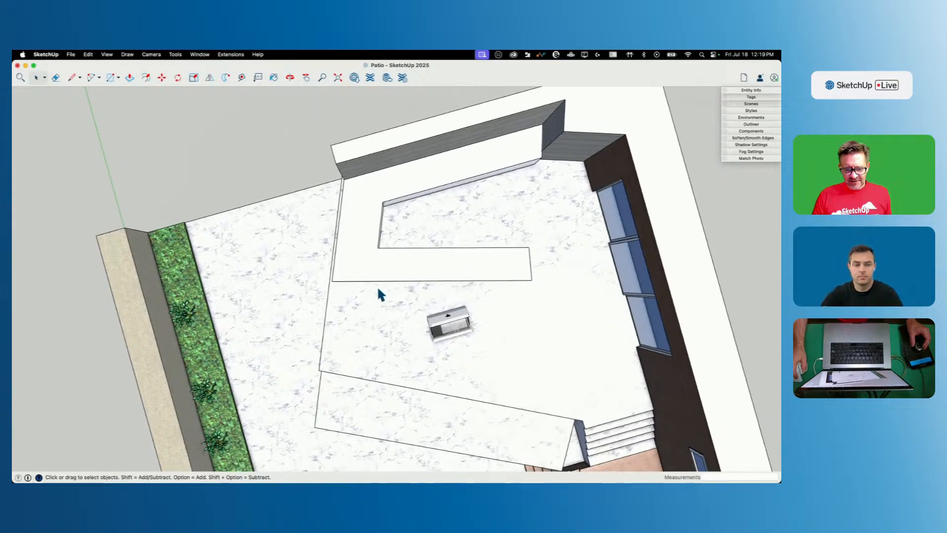
{"action": "key", "text": "l"}
{"action": "left_click", "coordinate": [340, 306]}
{"action": "middle_click_drag", "start_coordinate": [340, 306], "coordinate": [340, 314]}
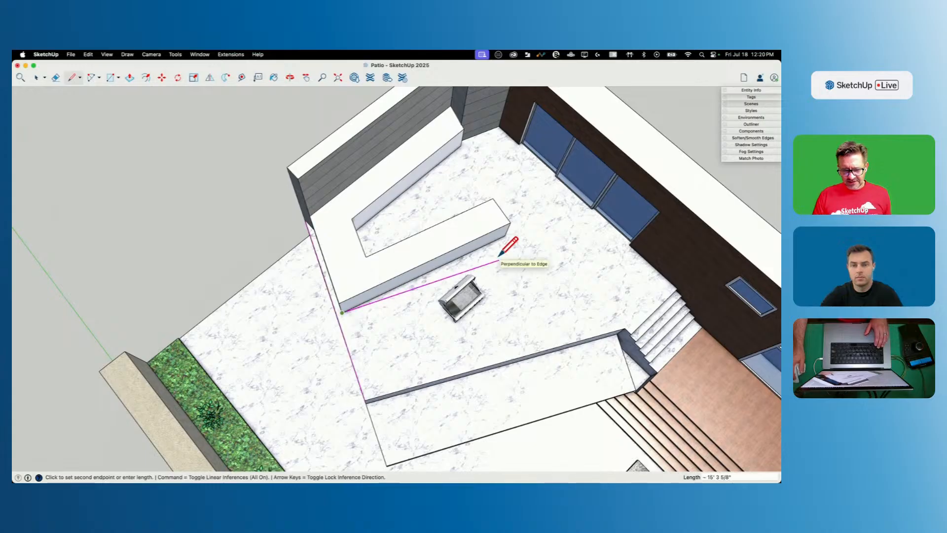
{"action": "key", "text": "shift"}
{"action": "left_click", "coordinate": [532, 249]}
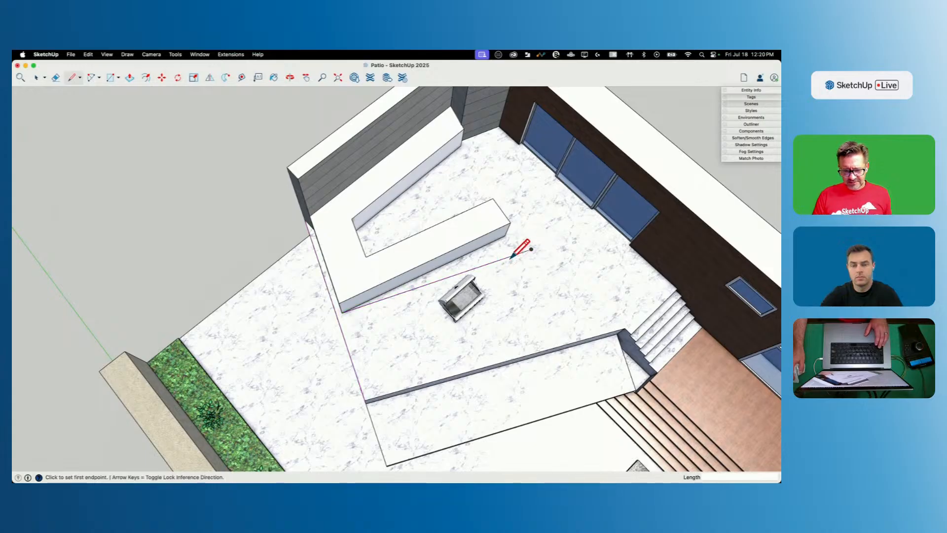
Step: Rotate the front leg's outer face about 7.1° around its corner to align it with the reference line
{"action": "mouse_move", "coordinate": [553, 224]}
{"action": "middle_mouse_down"}
{"action": "mouse_move", "coordinate": [460, 268]}
{"action": "mouse_move", "coordinate": [434, 258]}
{"action": "mouse_move", "coordinate": [408, 271]}
{"action": "middle_mouse_up"}
{"action": "key", "text": "space"}
{"action": "key", "text": "q"}
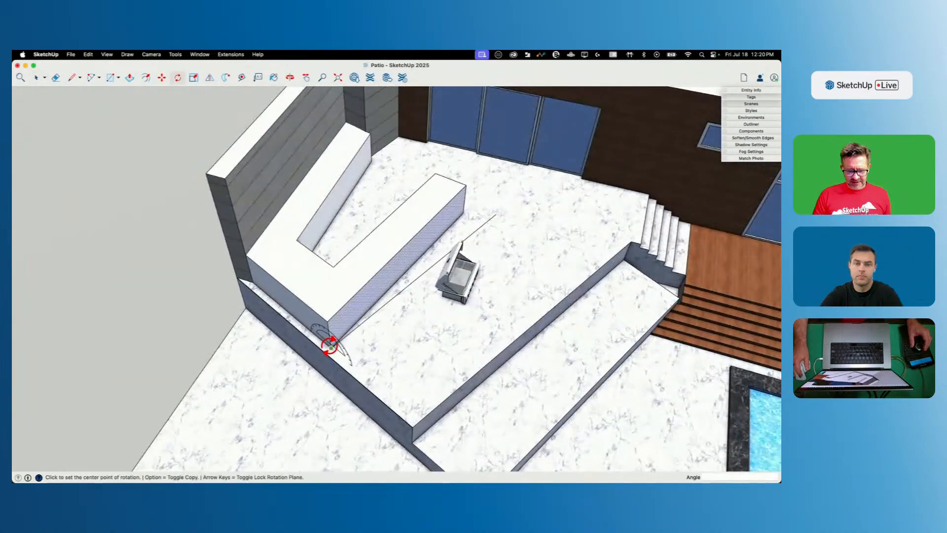
{"action": "left_click", "coordinate": [462, 212]}
{"action": "left_click", "coordinate": [485, 229]}
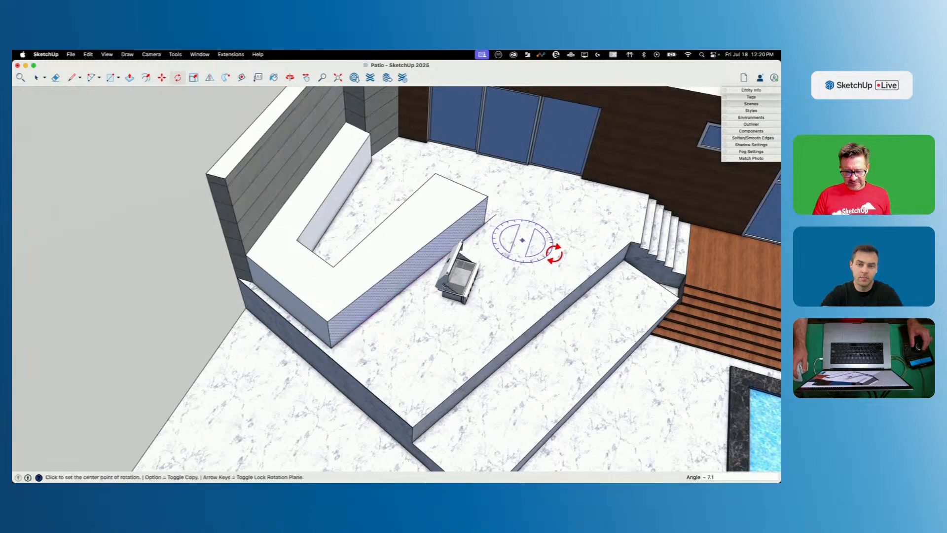
{"action": "key", "text": "space"}
Step: Draw a line along the front leg's top parallel to its outer edge and push the excess inner strip down to the floor
{"action": "middle_click_drag", "start_coordinate": [442, 302], "coordinate": [508, 219]}
{"action": "key", "text": "l"}
{"action": "left_click", "coordinate": [501, 221]}
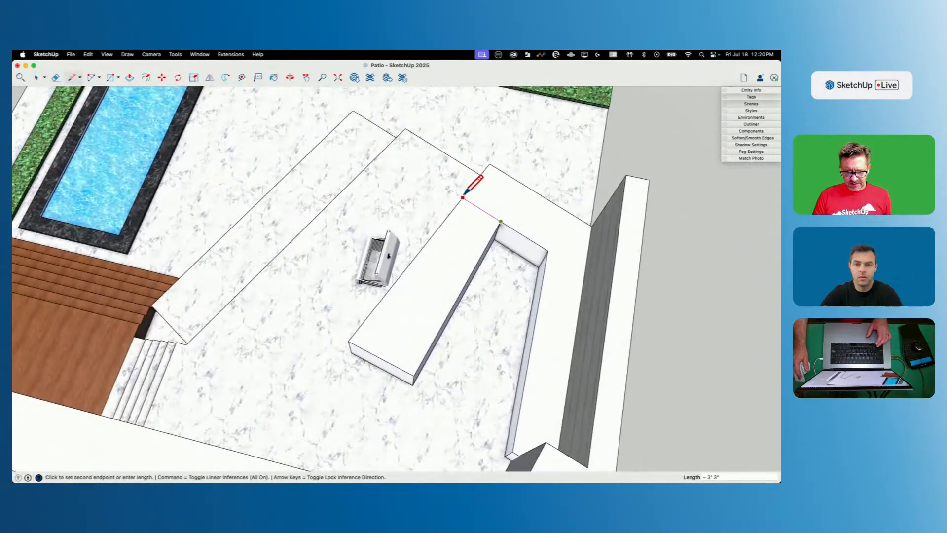
{"action": "left_click", "coordinate": [392, 364]}
{"action": "key", "text": "p"}
{"action": "left_click", "coordinate": [414, 355]}
{"action": "left_click", "coordinate": [404, 414]}
{"action": "key", "text": "e"}
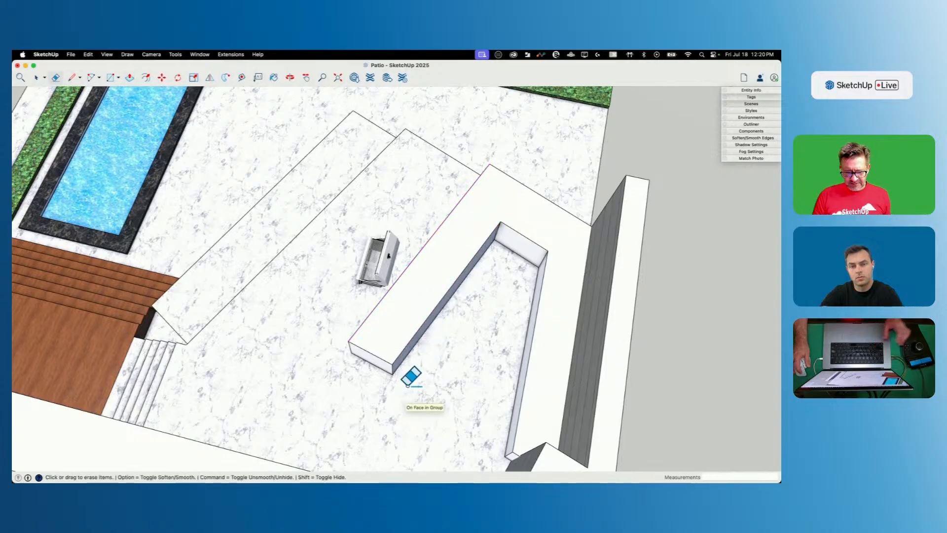
{"action": "key", "text": "space"}
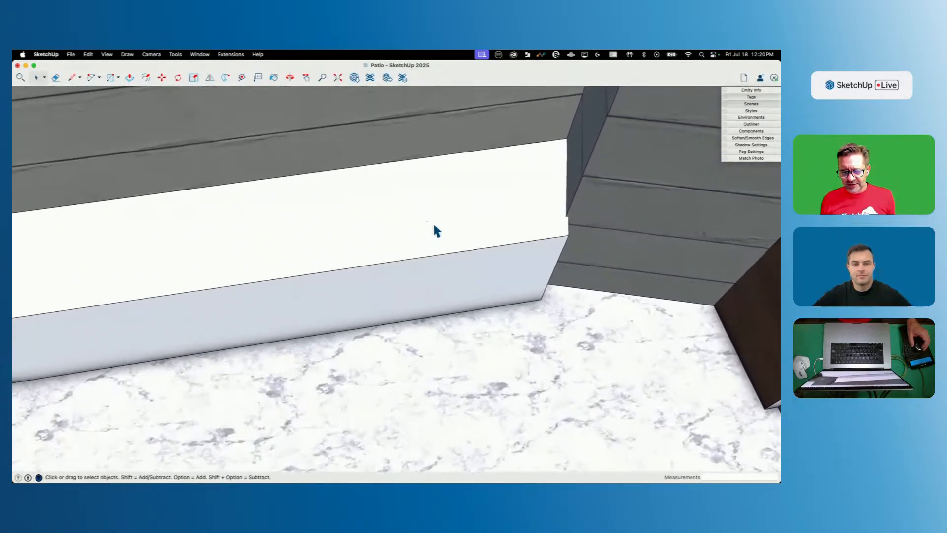
Step: Square off the wall-side leg's free end with a line across its top and push the sliver down 3'
{"action": "key", "text": "l"}
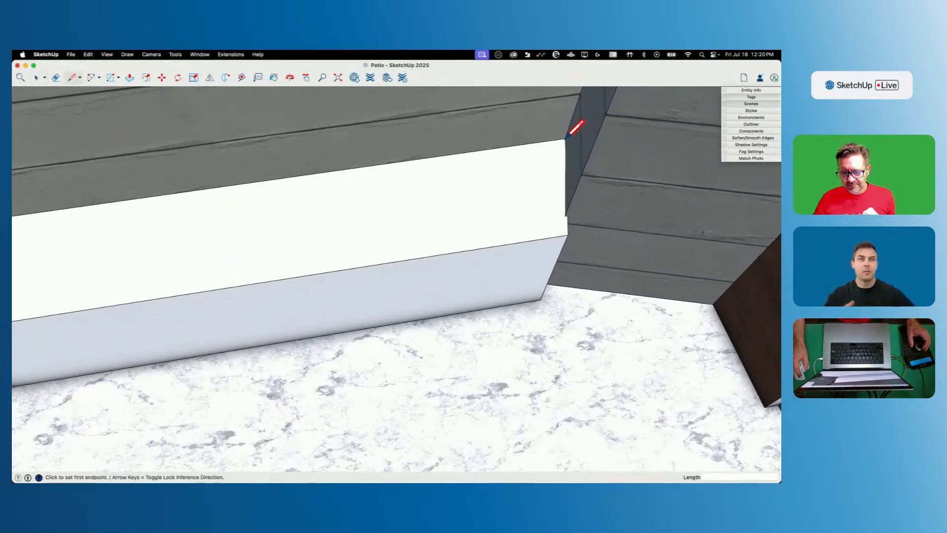
{"action": "left_click", "coordinate": [567, 136]}
{"action": "left_click", "coordinate": [565, 137]}
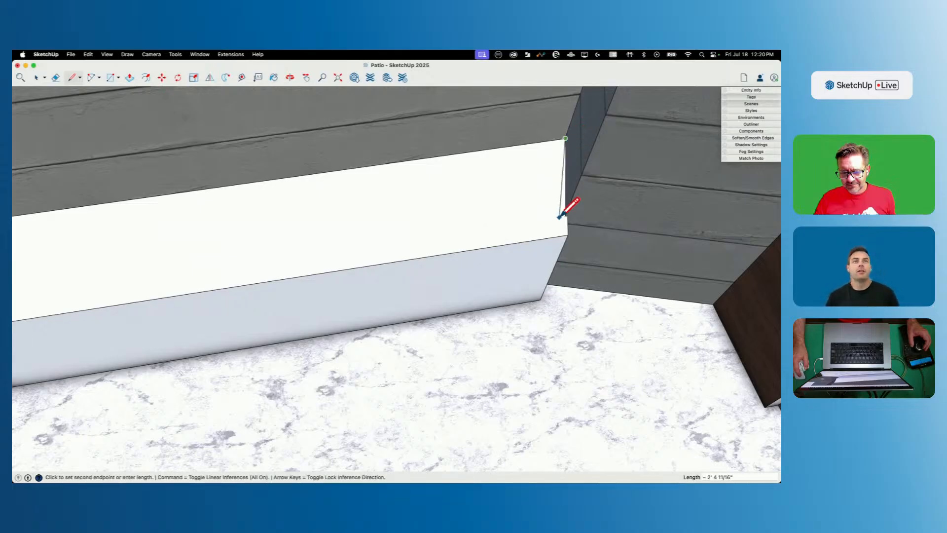
{"action": "scroll", "coordinate": [563, 217], "scroll_direction": "up", "scroll_amount": 2}
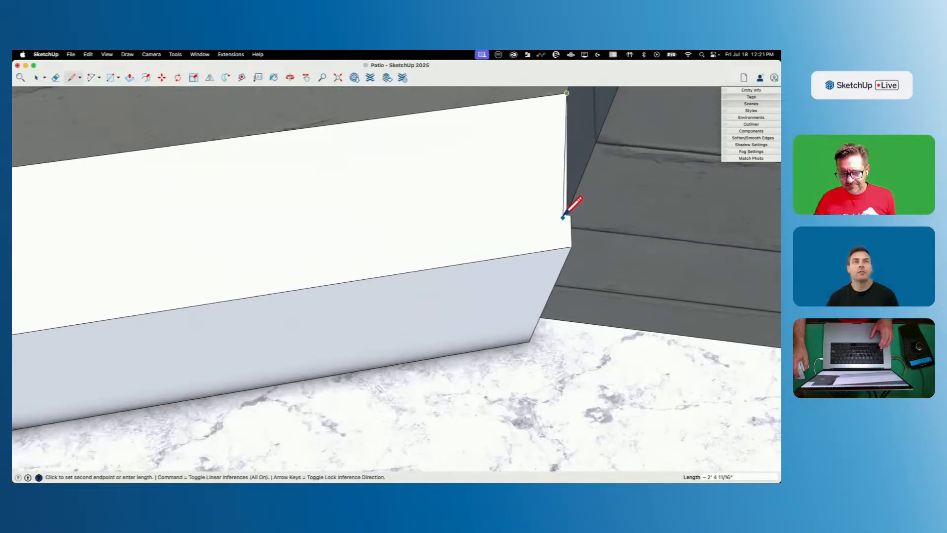
{"action": "scroll", "coordinate": [565, 215], "scroll_direction": "up", "scroll_amount": 2}
{"action": "left_click", "coordinate": [567, 213]}
{"action": "left_click", "coordinate": [568, 281]}
{"action": "key", "text": "p"}
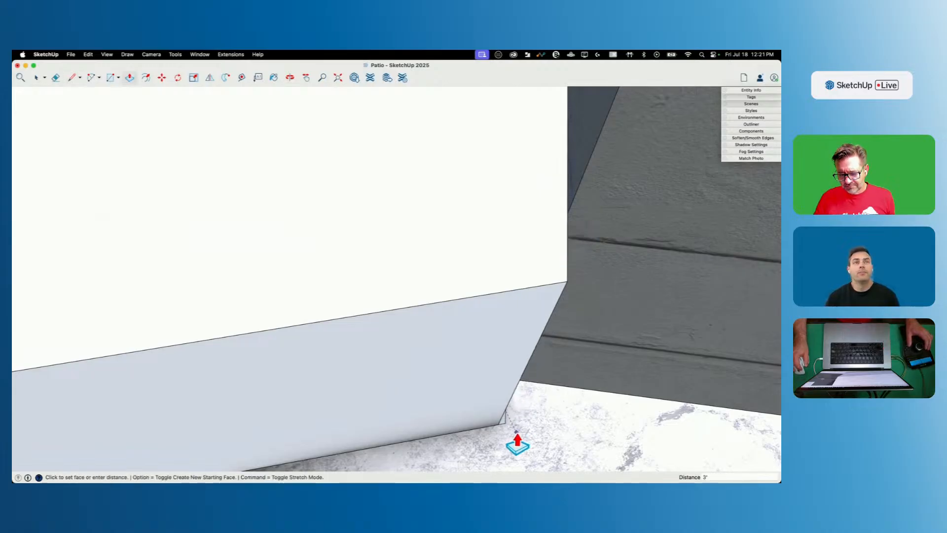
{"action": "key", "text": "space"}
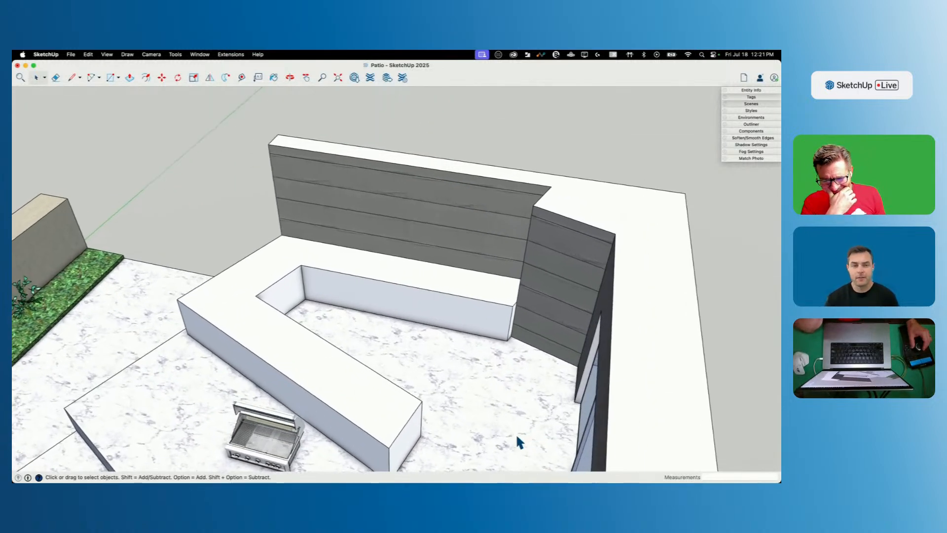
{"action": "key", "text": "l"}
{"action": "left_click", "coordinate": [515, 409]}
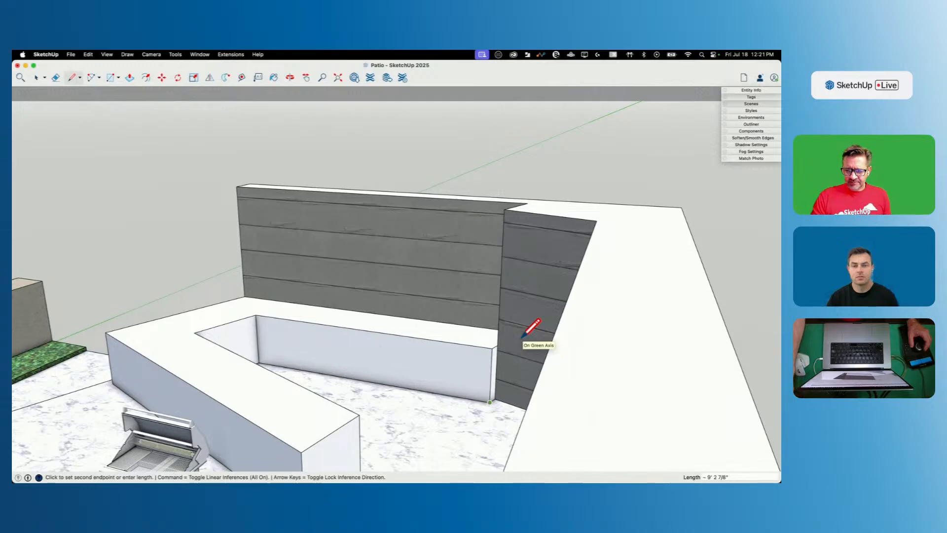
{"action": "key", "text": "space"}
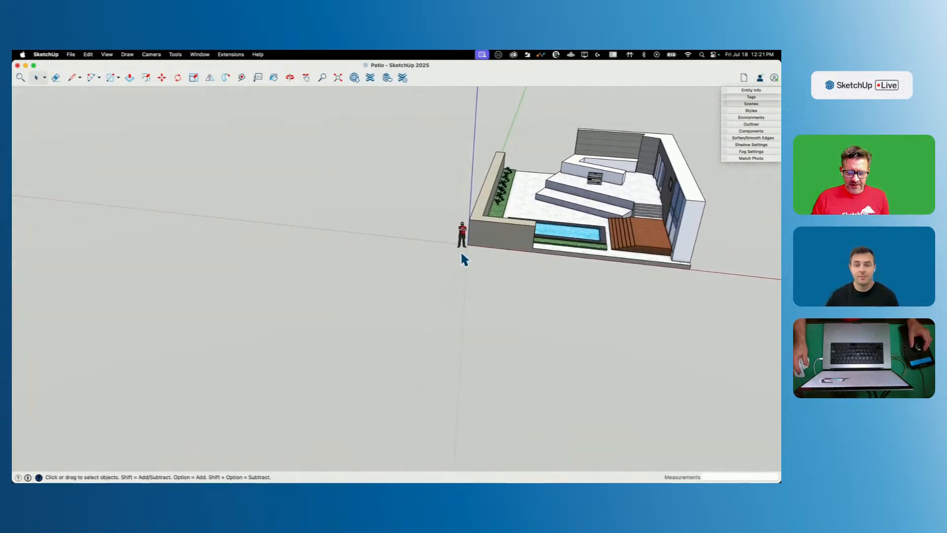
Step: Move the scale figure from the origin onto the upper terrace beside the open end of the counter
{"action": "left_click", "coordinate": [462, 244]}
{"action": "key", "text": "m"}
{"action": "left_click", "coordinate": [464, 226]}
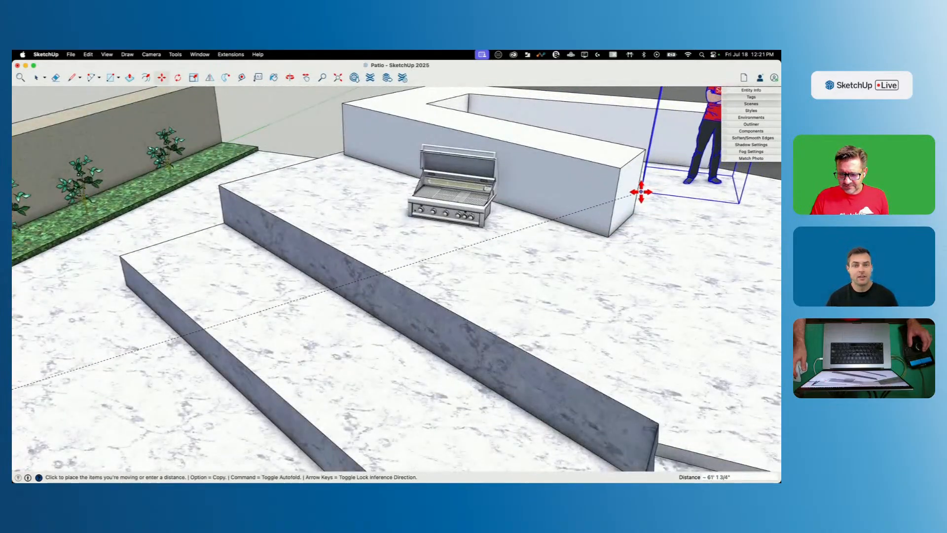
{"action": "left_click", "coordinate": [640, 191]}
{"action": "key", "text": "space"}
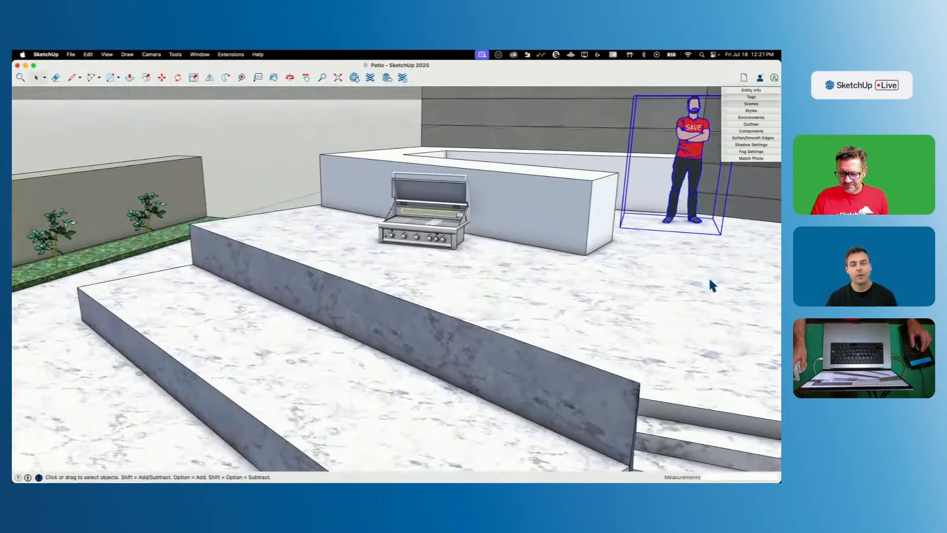
Step: Raise the counter's top face by 6" with Push/Pull
{"action": "key", "text": "p"}
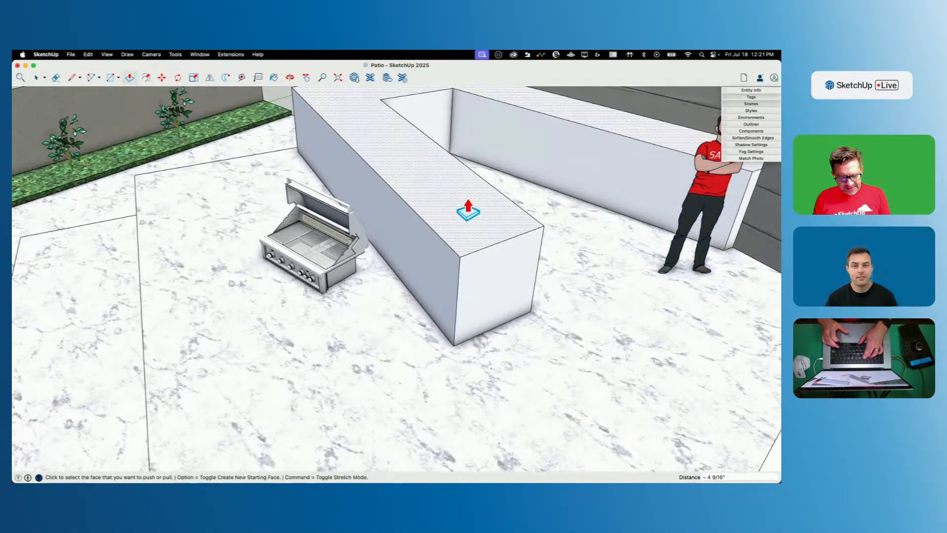
{"action": "left_click", "coordinate": [468, 209]}
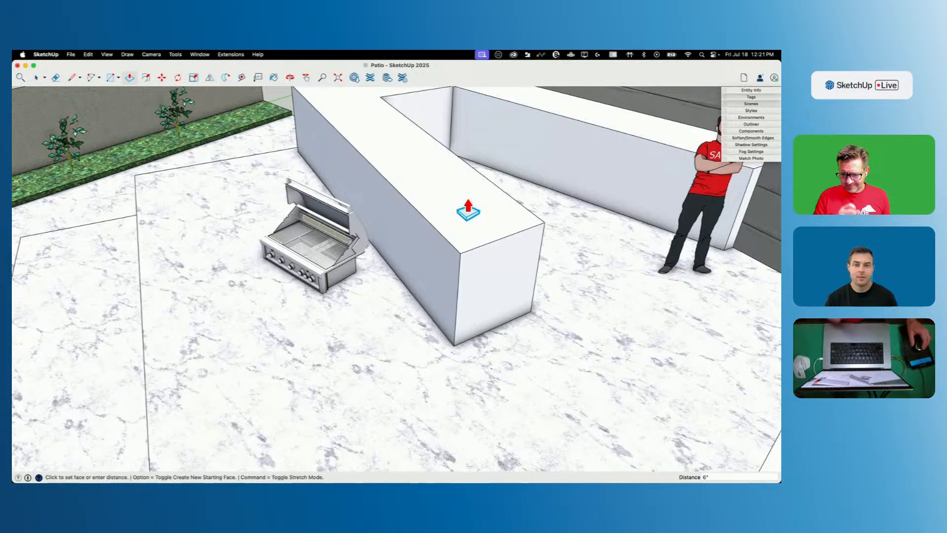
{"action": "scroll", "coordinate": [450, 315], "scroll_direction": "down", "scroll_amount": 6}
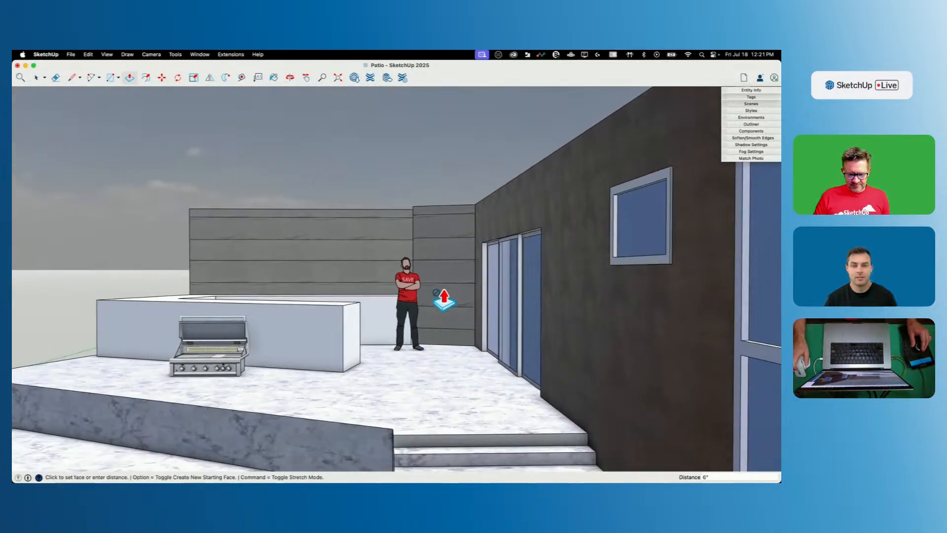
{"action": "scroll", "coordinate": [446, 315], "scroll_direction": "up", "scroll_amount": 4}
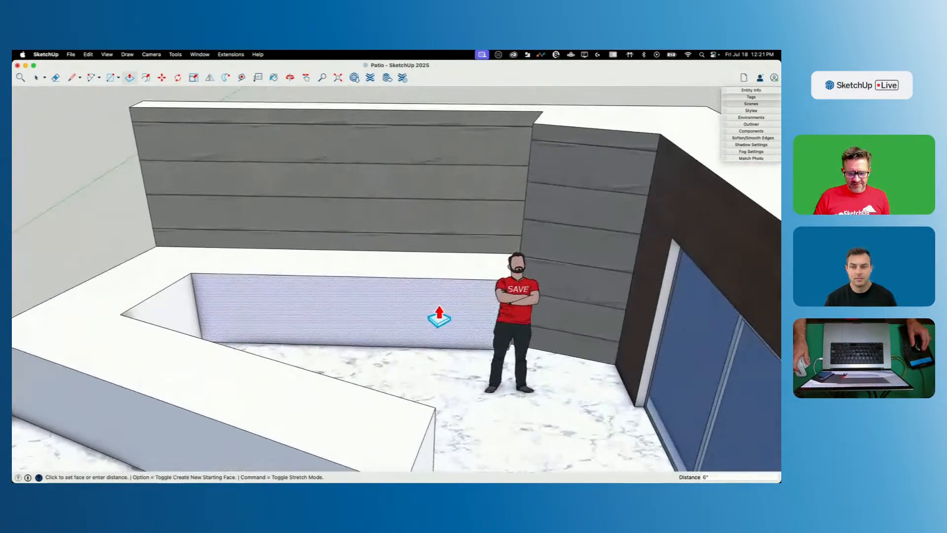
{"action": "key", "text": "space"}
Step: Move the grill by its front corner from the terrace onto the inner top edge of the wall-side counter leg
{"action": "middle_click_drag", "start_coordinate": [439, 311], "coordinate": [287, 423]}
{"action": "left_click", "coordinate": [287, 423]}
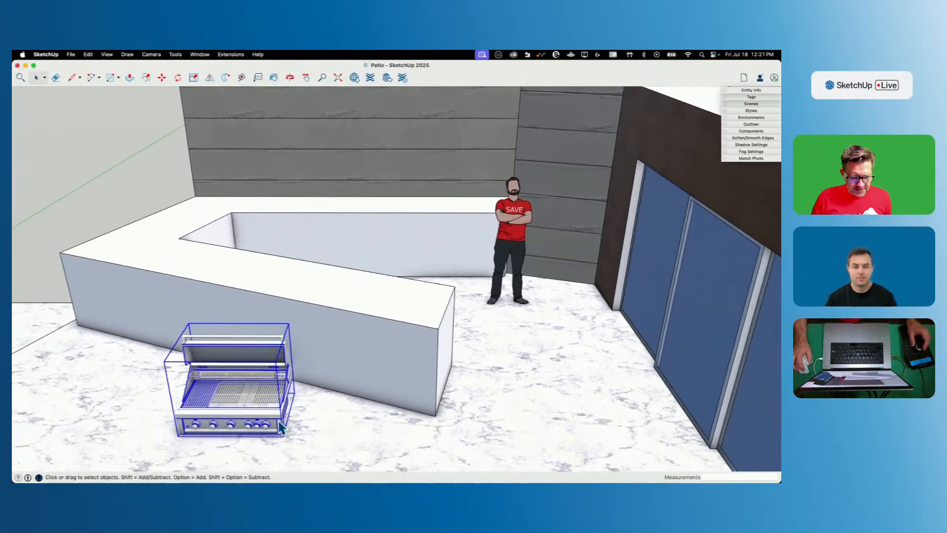
{"action": "scroll", "coordinate": [291, 425], "scroll_direction": "up", "scroll_amount": 10}
{"action": "scroll", "coordinate": [311, 387], "scroll_direction": "up", "scroll_amount": 6}
{"action": "key", "text": "m"}
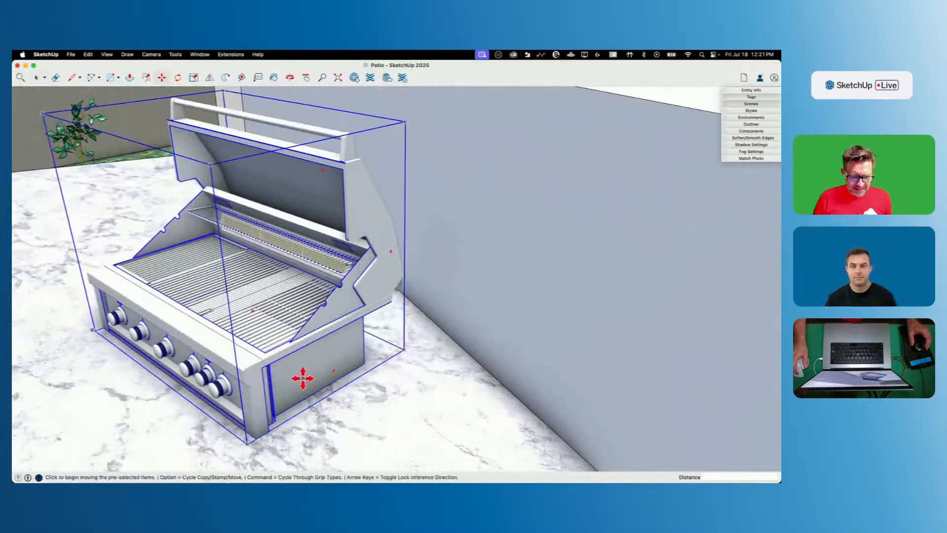
{"action": "left_click", "coordinate": [245, 363]}
{"action": "scroll", "coordinate": [327, 402], "scroll_direction": "down", "scroll_amount": 15}
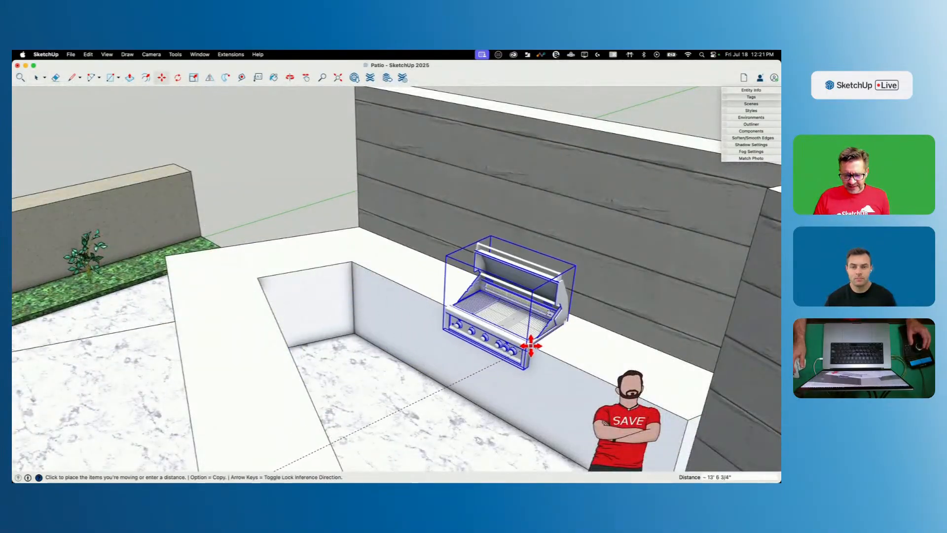
{"action": "left_click", "coordinate": [532, 345]}
{"action": "scroll", "coordinate": [532, 346], "scroll_direction": "down", "scroll_amount": 8}
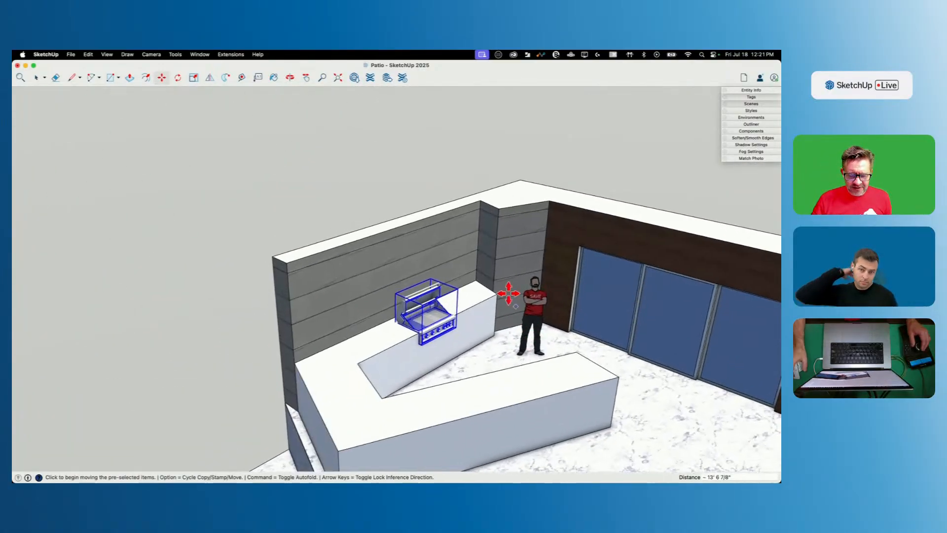
Step: Measure the wall-side counter leg's depth beside the grill with the Line tool
{"action": "key", "text": "l"}
{"action": "left_click", "coordinate": [469, 328]}
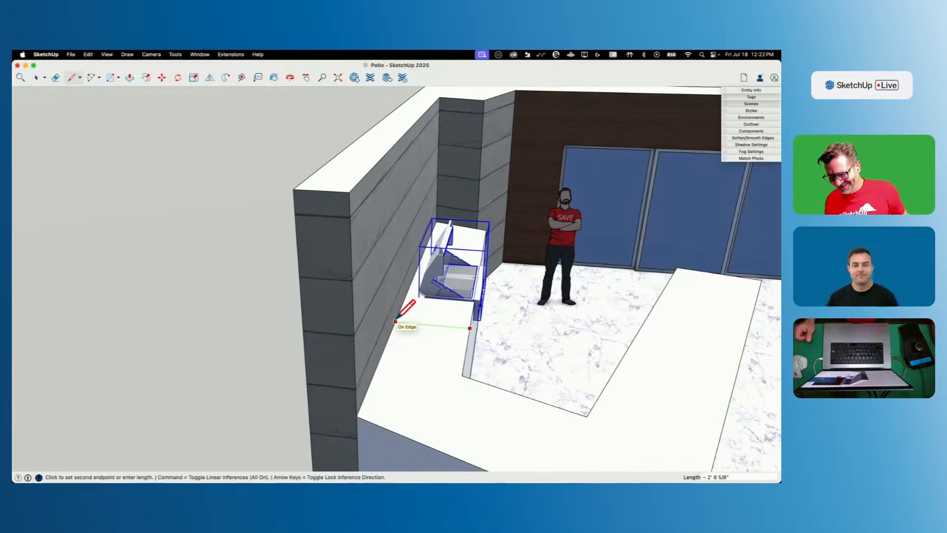
{"action": "key", "text": "space"}
{"action": "scroll", "coordinate": [479, 311], "scroll_direction": "up", "scroll_amount": 5}
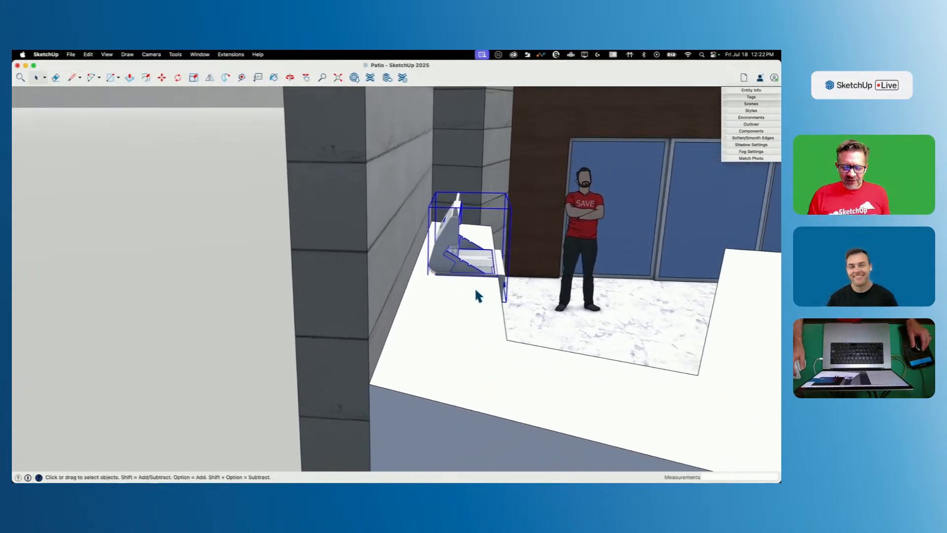
Step: Measure the gap between the grill's back corner and the house wall with the Line tool
{"action": "scroll", "coordinate": [477, 302], "scroll_direction": "up", "scroll_amount": 6}
{"action": "scroll", "coordinate": [527, 224], "scroll_direction": "up", "scroll_amount": 8}
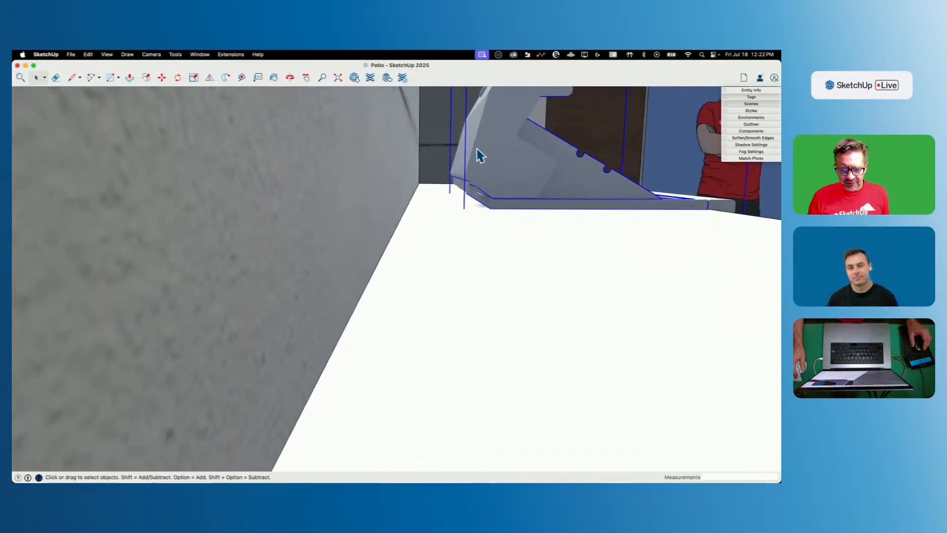
{"action": "scroll", "coordinate": [476, 184], "scroll_direction": "up", "scroll_amount": 3}
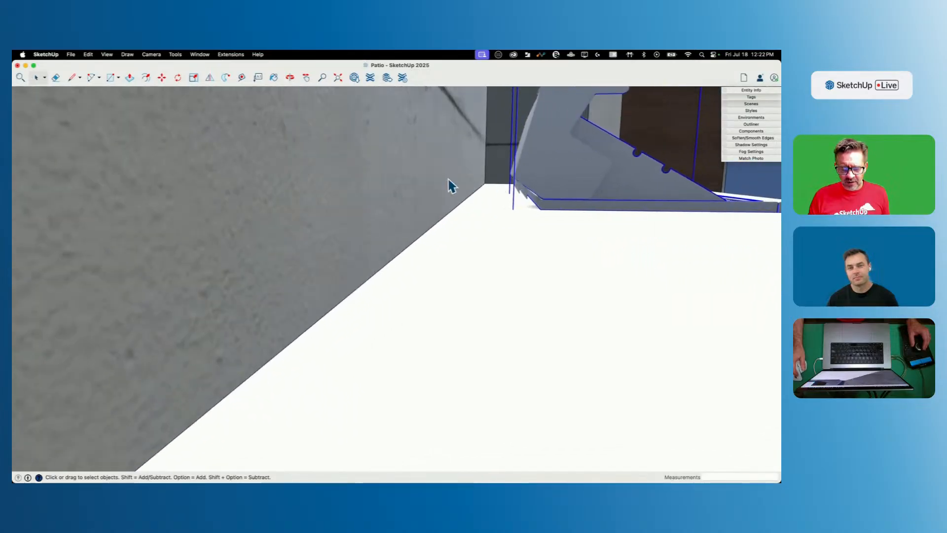
{"action": "key", "text": "l"}
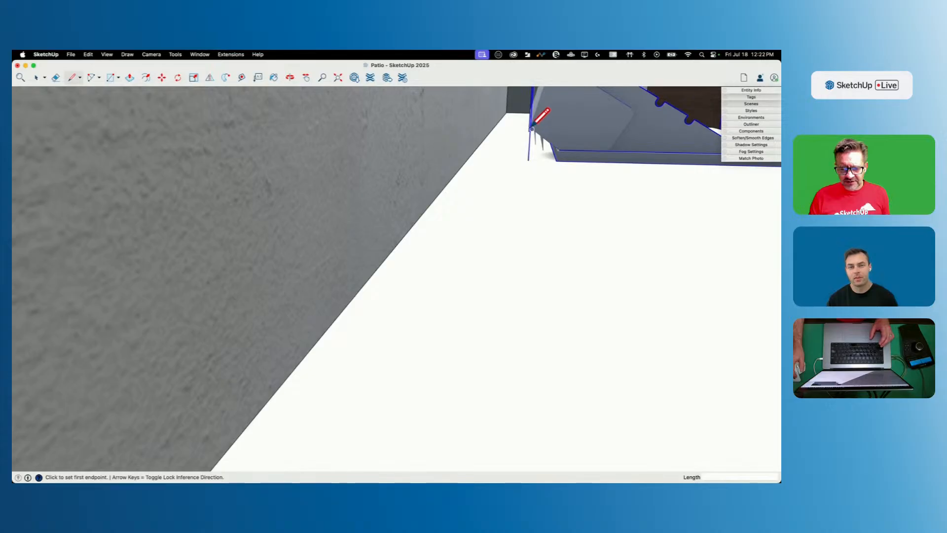
{"action": "left_click", "coordinate": [531, 128]}
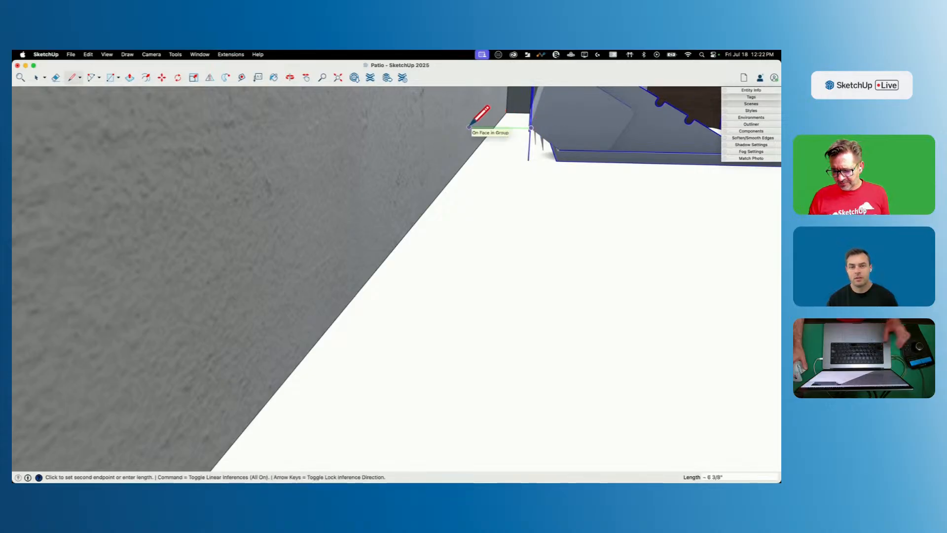
{"action": "key", "text": "space"}
{"action": "scroll", "coordinate": [470, 139], "scroll_direction": "down", "scroll_amount": 6}
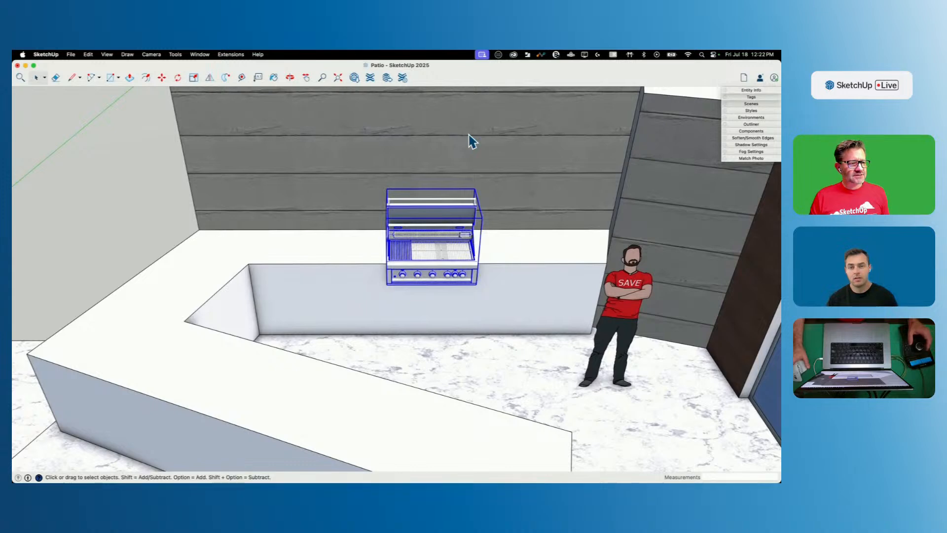
Step: Draw a line about 2' 6" out from the wall across the grill counter leg and one parallel to its front edge along the whole leg
{"action": "middle_click_drag", "start_coordinate": [472, 141], "coordinate": [626, 195]}
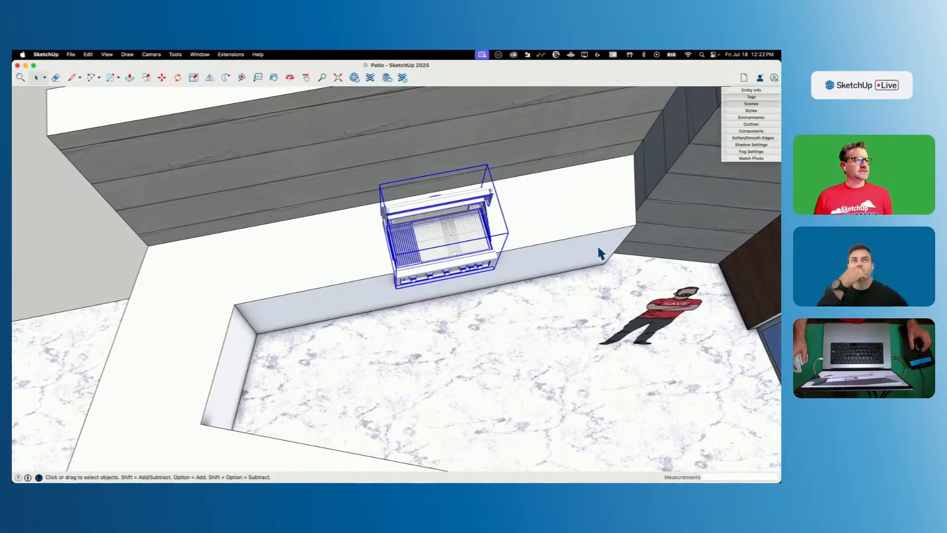
{"action": "key", "text": "l"}
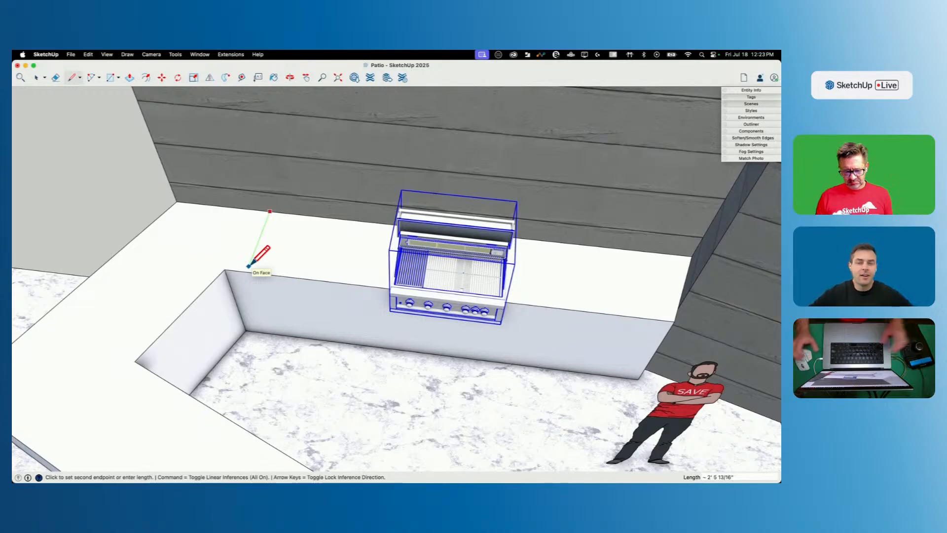
{"action": "left_click", "coordinate": [248, 265]}
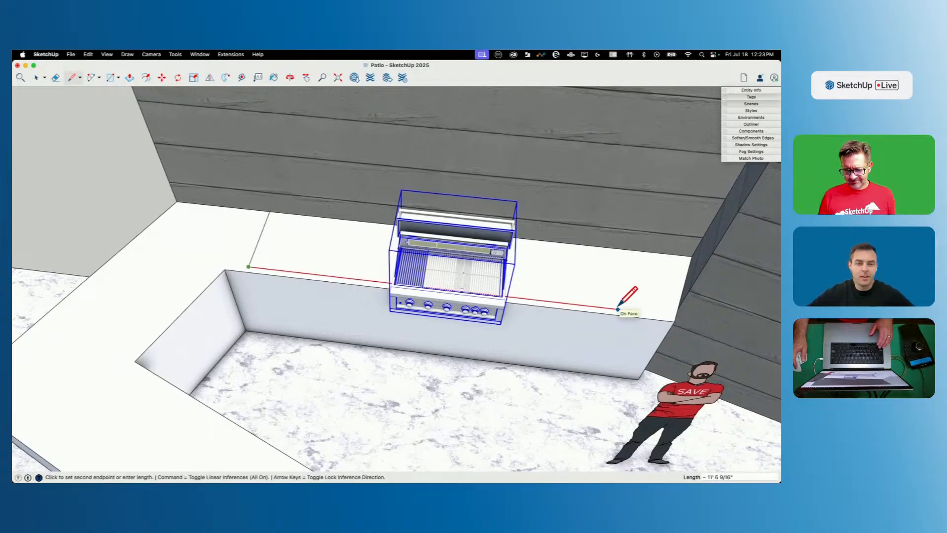
{"action": "left_click", "coordinate": [674, 318]}
{"action": "left_click", "coordinate": [675, 316]}
{"action": "left_click", "coordinate": [195, 261]}
{"action": "key", "text": "Escape"}
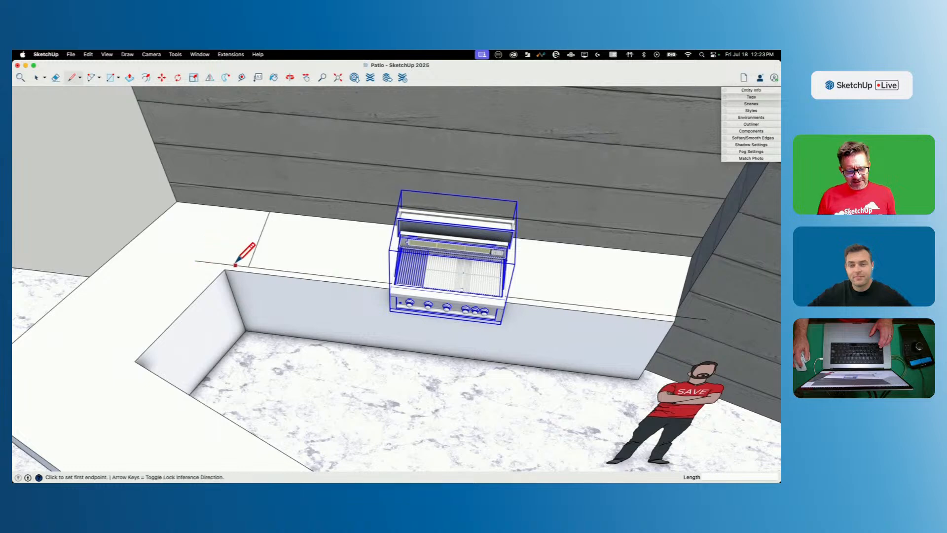
Step: Erase the cross line and trim the grill counter leg's front back to the drawn parallel line with Push/Pull
{"action": "key", "text": "e"}
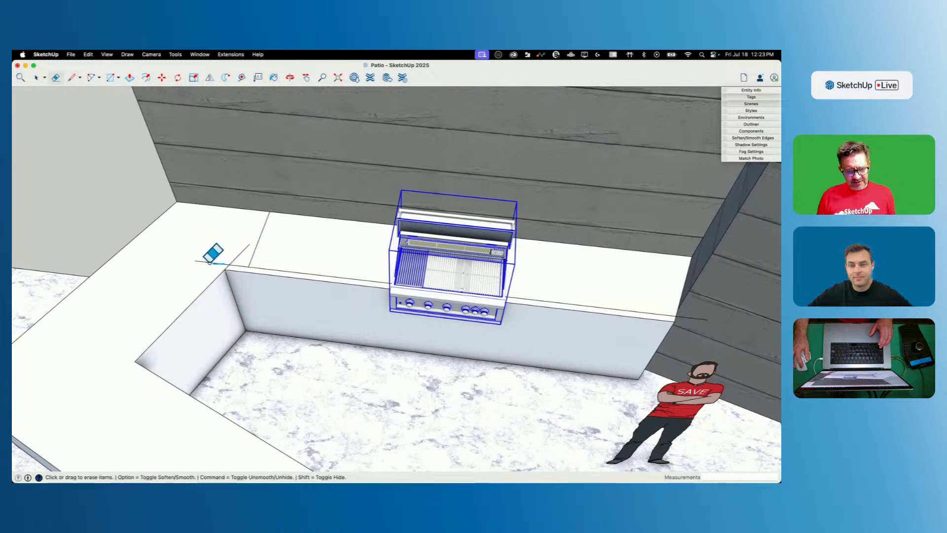
{"action": "left_click_drag", "start_coordinate": [230, 255], "coordinate": [272, 243]}
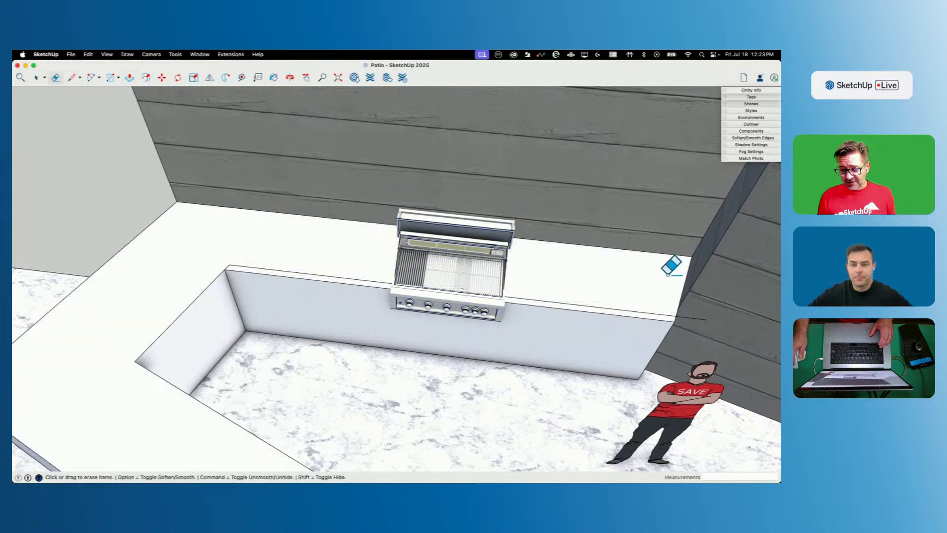
{"action": "key", "text": "p"}
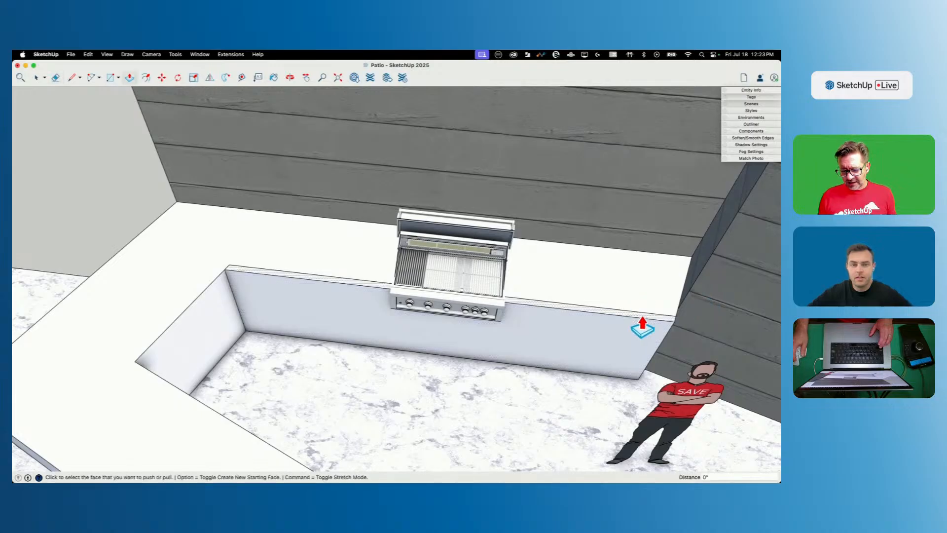
{"action": "left_click", "coordinate": [634, 331]}
{"action": "left_click", "coordinate": [627, 400]}
{"action": "key", "text": "e"}
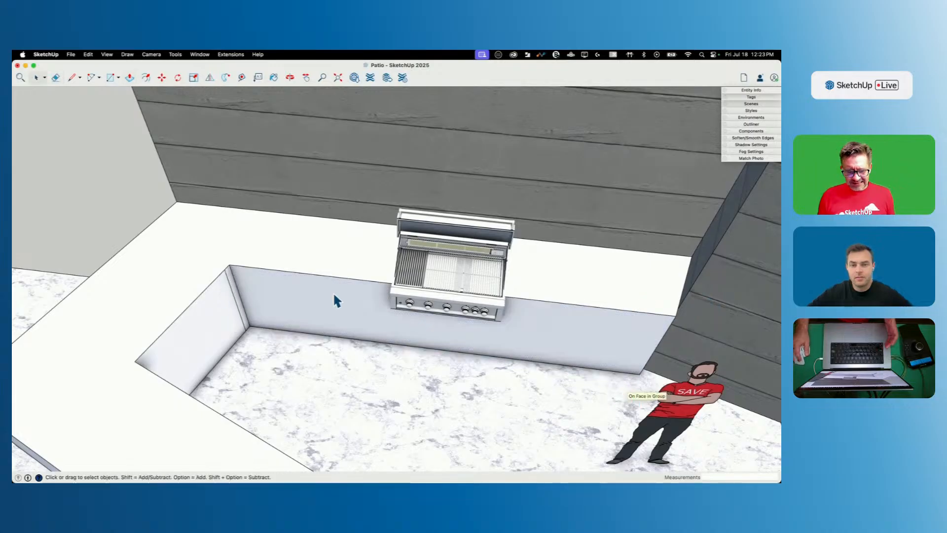
{"action": "left_click", "coordinate": [231, 286]}
{"action": "key", "text": "space"}
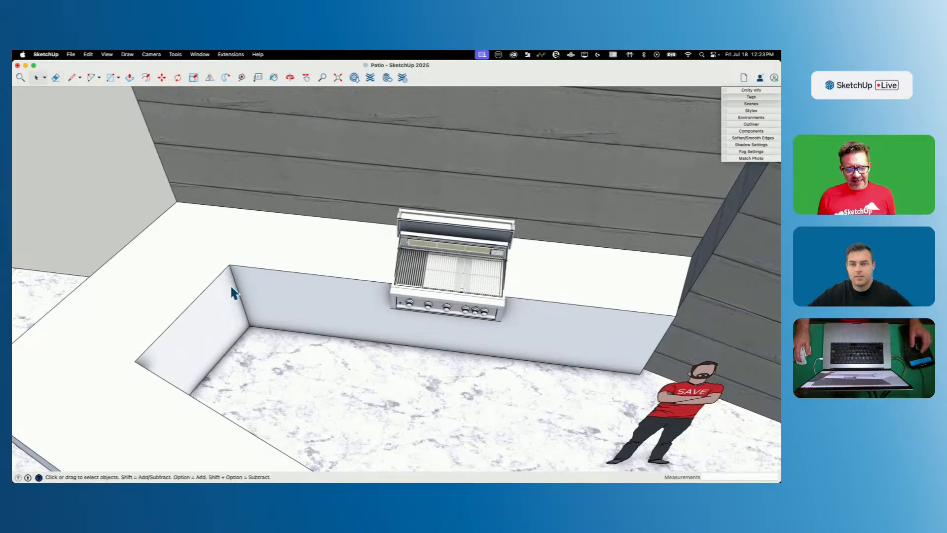
Step: Move the grill back by its front corner onto the trimmed front edge of the counter leg
{"action": "key", "text": "m"}
{"action": "left_click", "coordinate": [445, 238]}
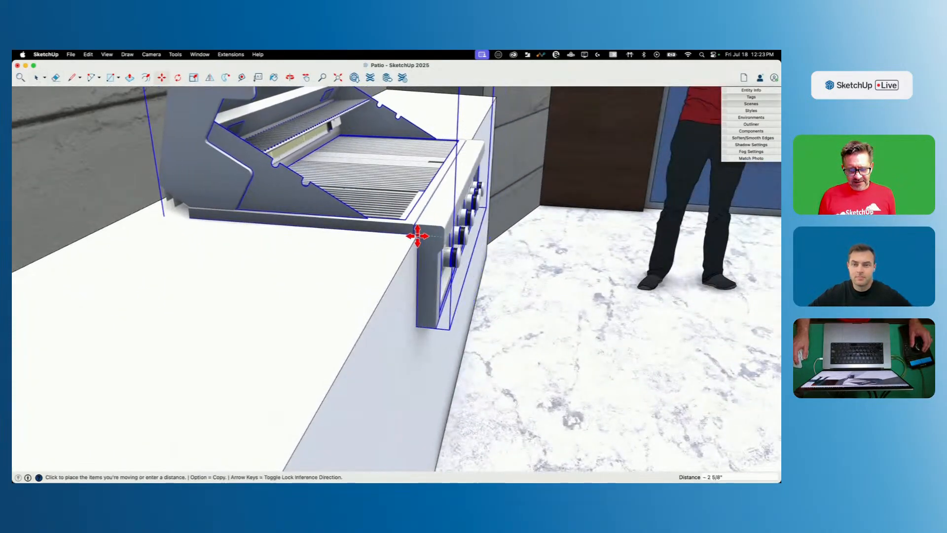
{"action": "left_click", "coordinate": [417, 237]}
{"action": "key", "text": "space"}
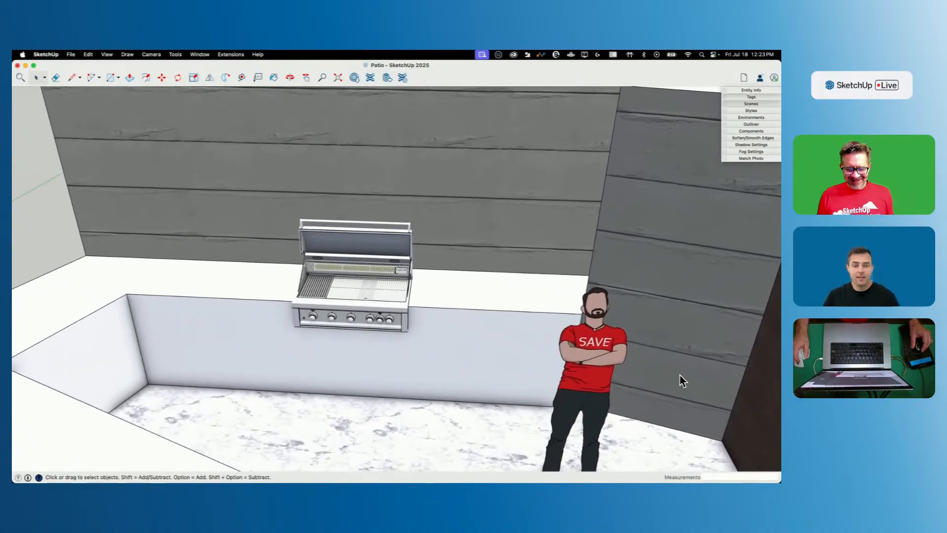
Step: Draw a 5' line from the inner counter corner along the grill leg's front edge and mark its end with a short perpendicular line
{"action": "key", "text": "l"}
{"action": "left_click", "coordinate": [169, 280]}
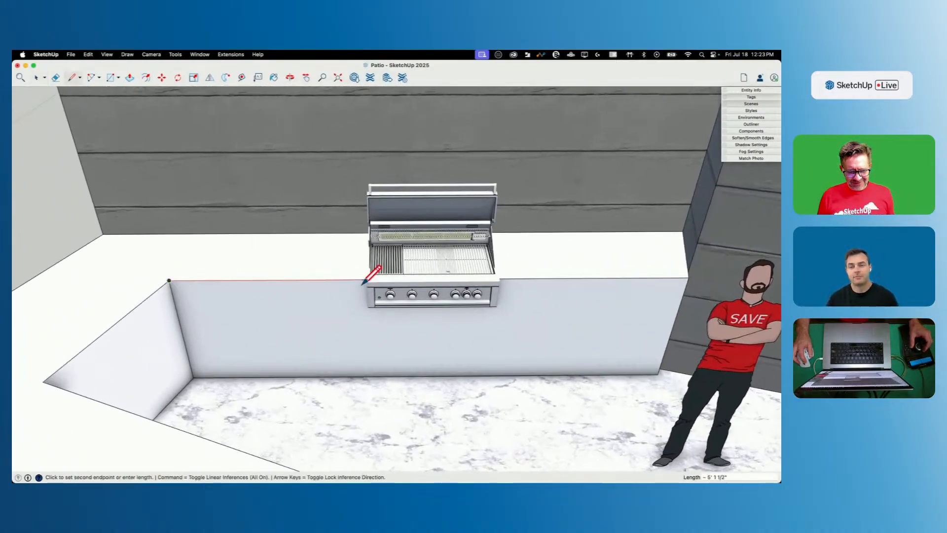
{"action": "middle_click_drag", "start_coordinate": [373, 271], "coordinate": [532, 276]}
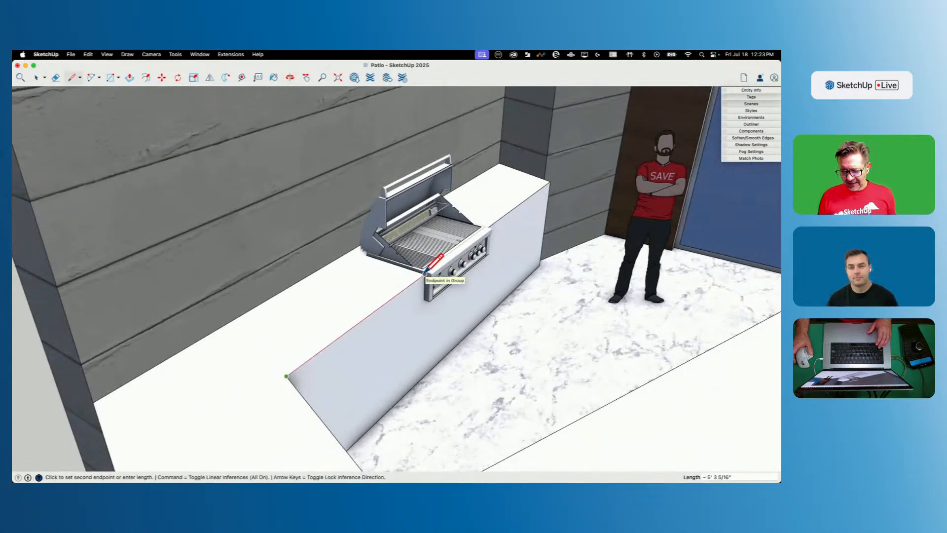
{"action": "middle_click_drag", "start_coordinate": [425, 271], "coordinate": [407, 290]}
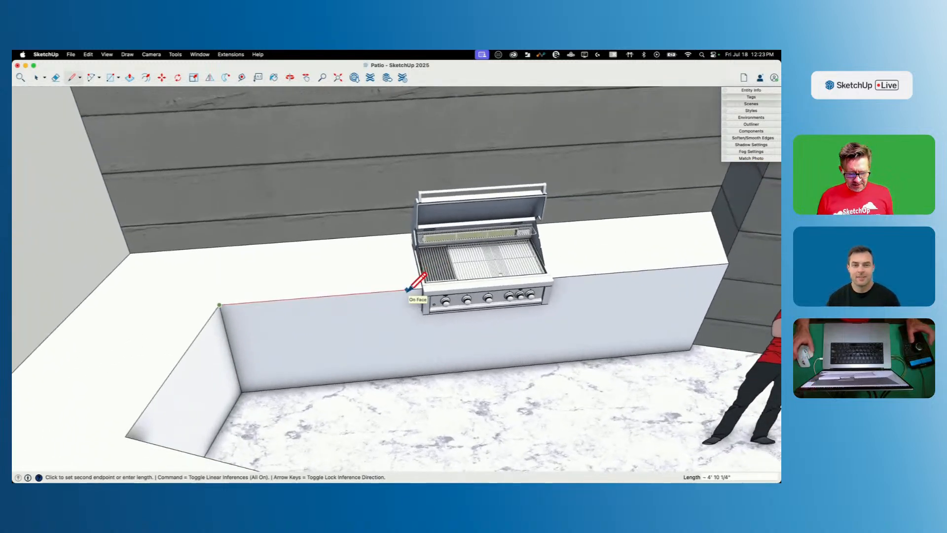
{"action": "type", "text": "5"}
{"action": "key", "text": "Return"}
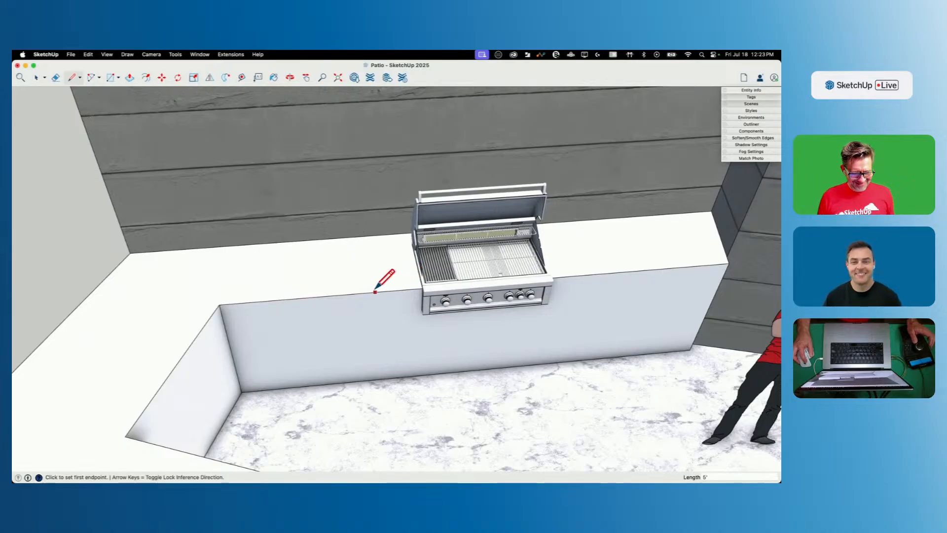
{"action": "left_click", "coordinate": [412, 287]}
{"action": "key", "text": "space"}
Step: Move the grill along the counter so that its front corner sits on the 5' mark
{"action": "scroll", "coordinate": [468, 279], "scroll_direction": "up", "scroll_amount": 10}
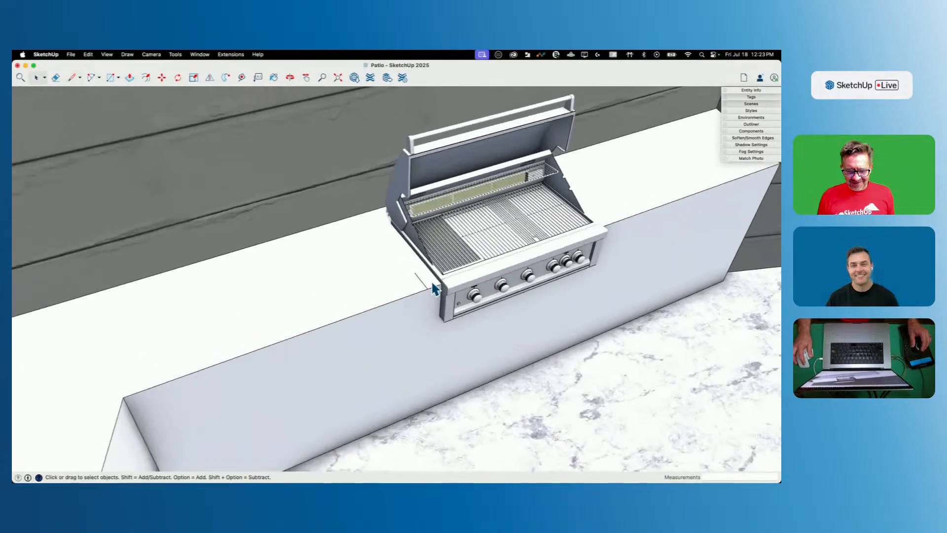
{"action": "key", "text": "m"}
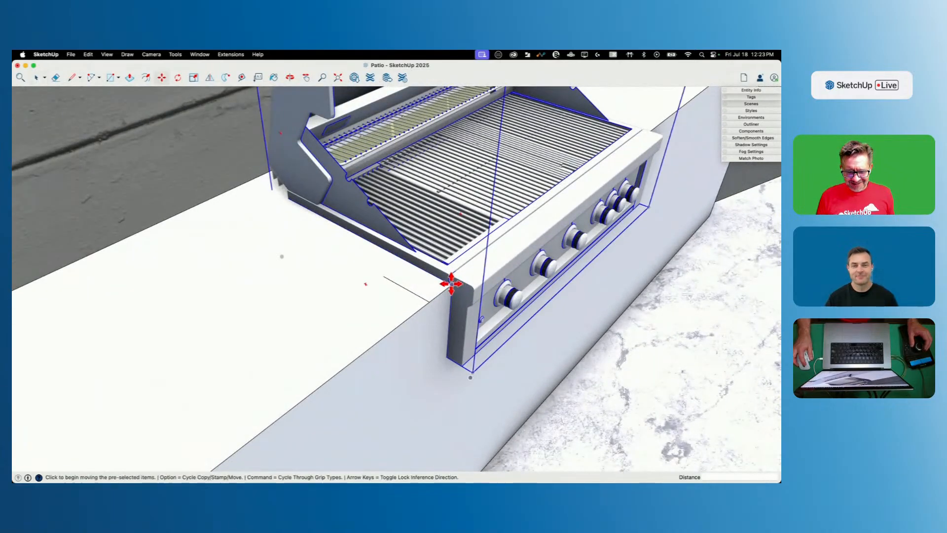
{"action": "left_click", "coordinate": [451, 283]}
{"action": "left_click", "coordinate": [424, 296]}
{"action": "key", "text": "space"}
{"action": "left_click", "coordinate": [418, 311]}
{"action": "key", "text": "Delete"}
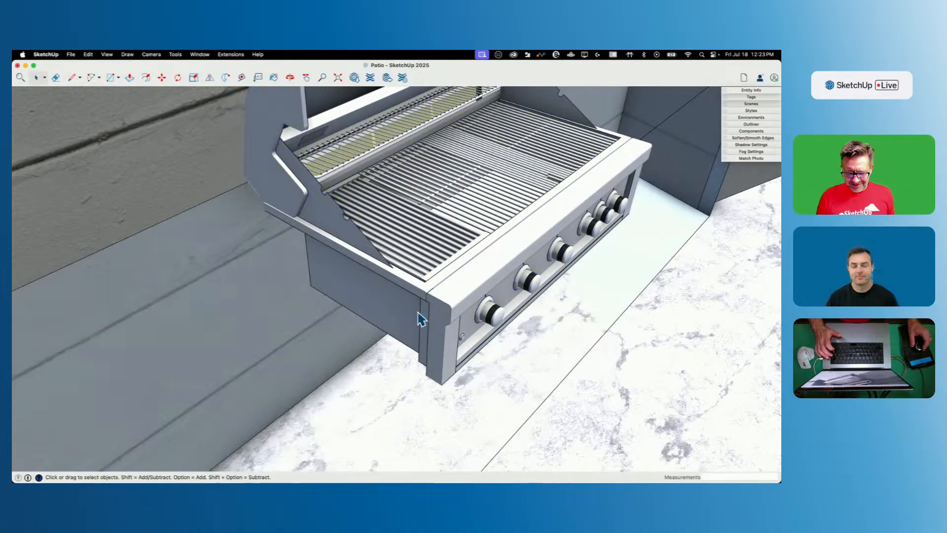
{"action": "scroll", "coordinate": [418, 312], "scroll_direction": "down", "scroll_amount": 3}
{"action": "key", "text": "super+z"}
{"action": "scroll", "coordinate": [550, 340], "scroll_direction": "down", "scroll_amount": 8}
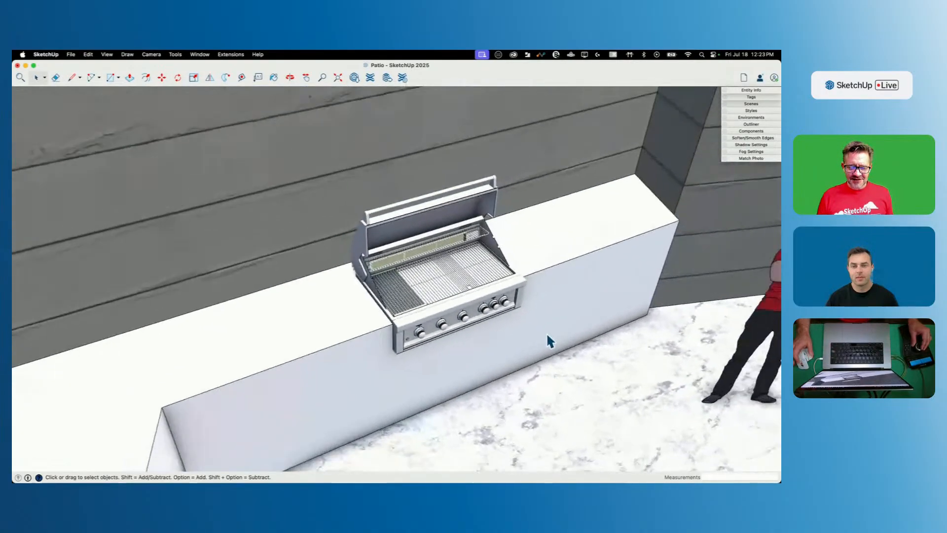
Step: Measure the grill counter leg's depth from its front edge to the wall with the Line tool
{"action": "scroll", "coordinate": [549, 341], "scroll_direction": "down", "scroll_amount": 5}
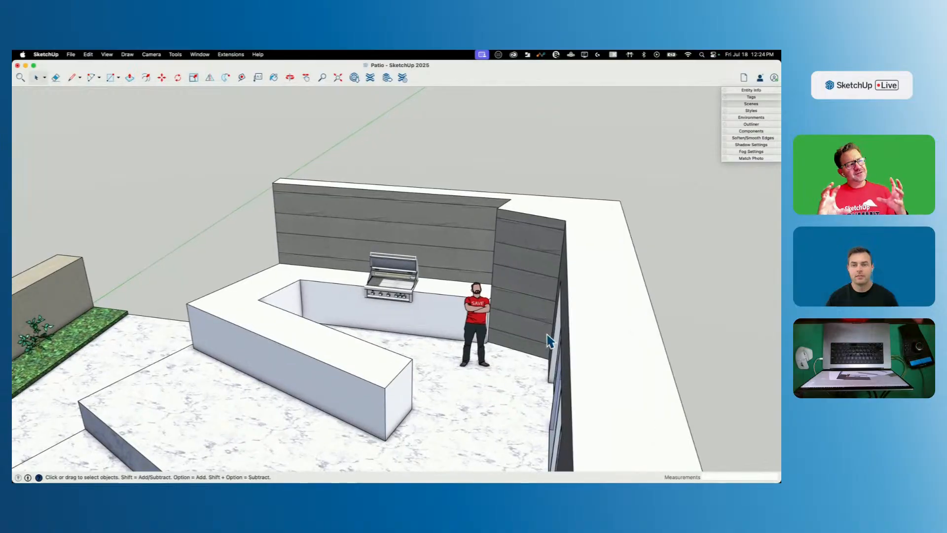
{"action": "scroll", "coordinate": [530, 328], "scroll_direction": "up", "scroll_amount": 2}
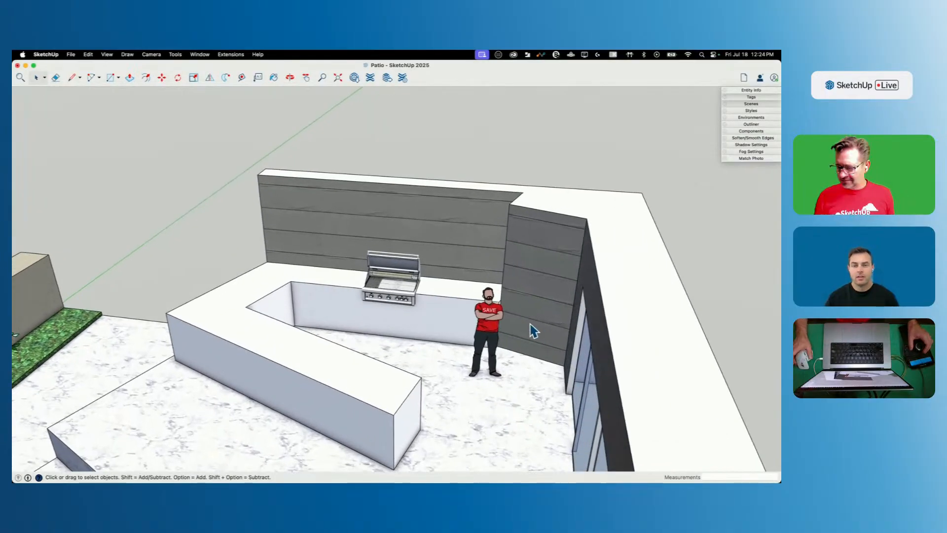
{"action": "scroll", "coordinate": [549, 314], "scroll_direction": "up", "scroll_amount": 8}
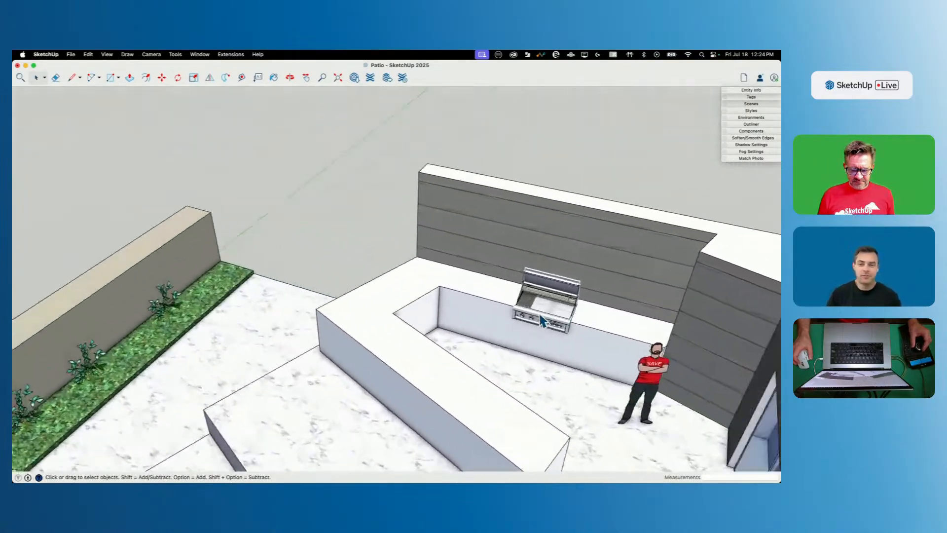
{"action": "key", "text": "l"}
{"action": "key", "text": "l"}
{"action": "left_click", "coordinate": [509, 222]}
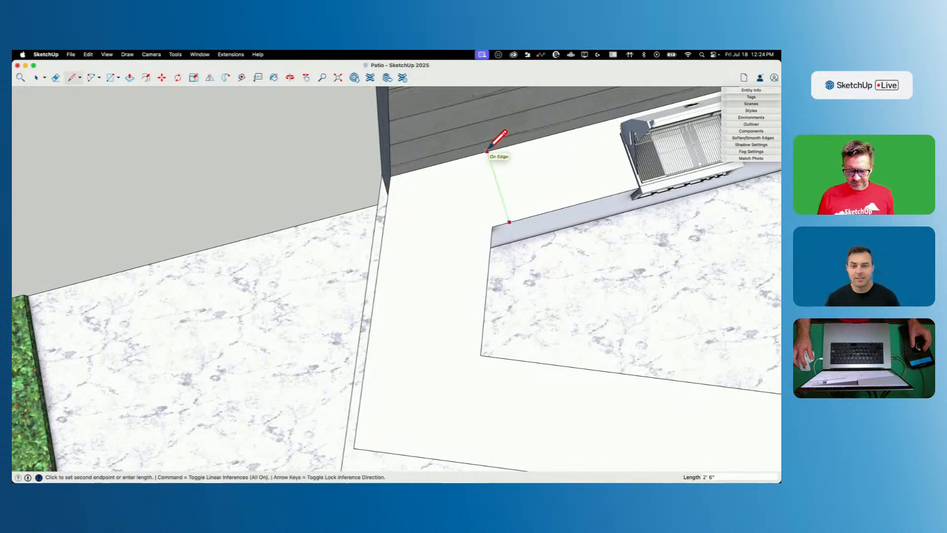
{"action": "key", "text": "Escape"}
Step: Draw a 2' 6" line perpendicular to the connecting leg's outer edge and a line through its end parallel to that edge
{"action": "left_click", "coordinate": [377, 273]}
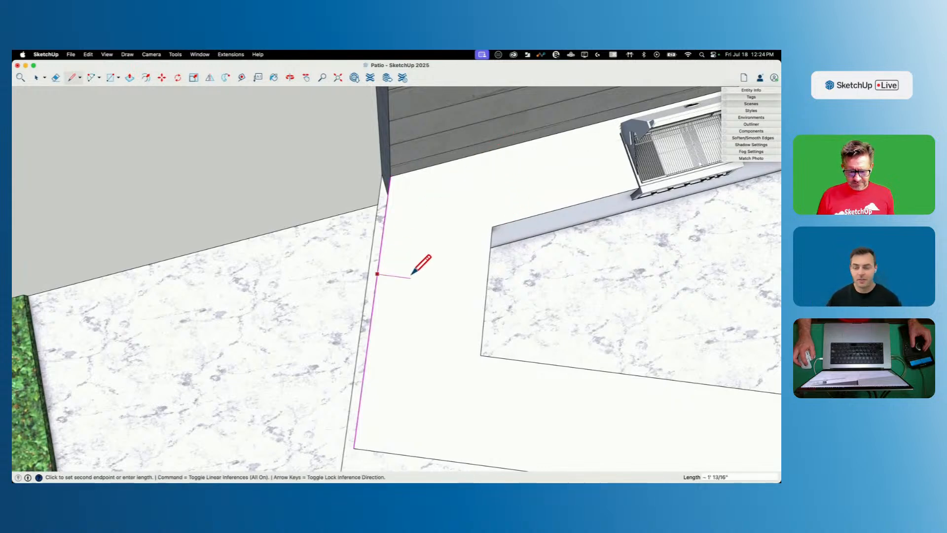
{"action": "type", "text": "2"}
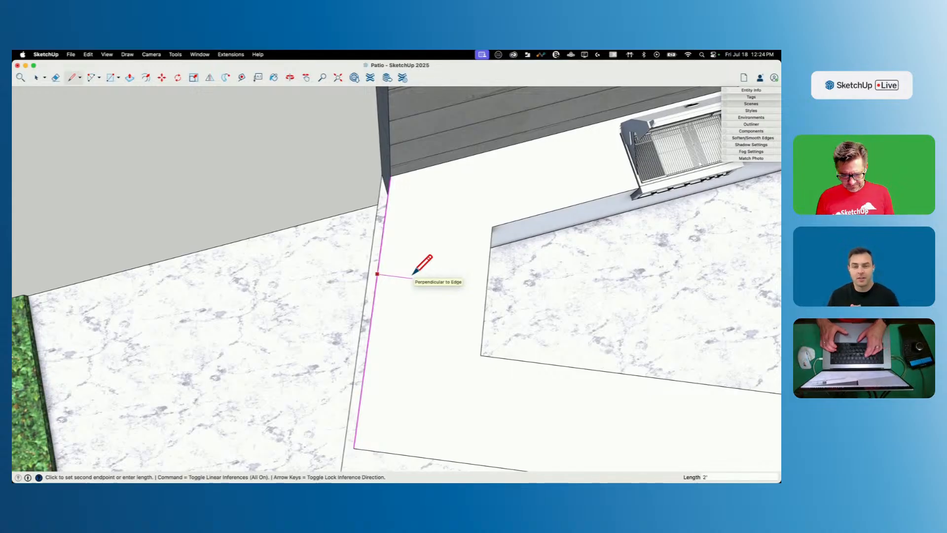
{"action": "key", "text": "Return"}
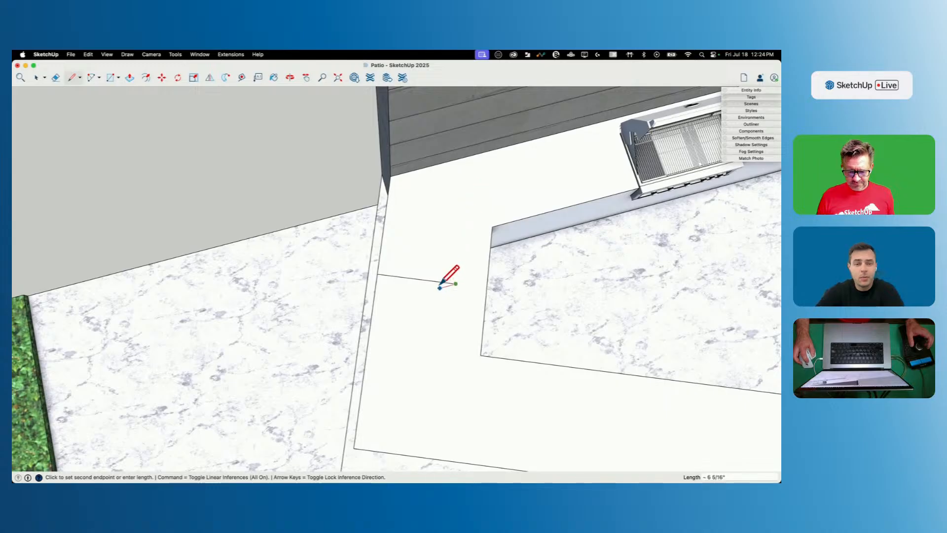
{"action": "left_click", "coordinate": [463, 214]}
{"action": "left_click", "coordinate": [448, 369]}
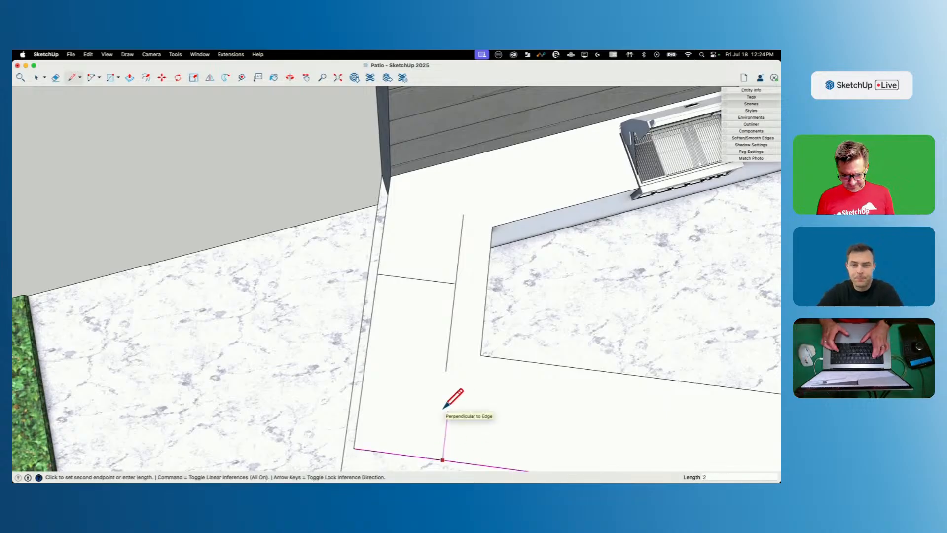
Step: Draw a 2' 6" line perpendicular to the terrace-side leg's outer edge and continue from its end, parallel to that edge, to the open end
{"action": "type", "text": "2'6"}
{"action": "key", "text": "Return"}
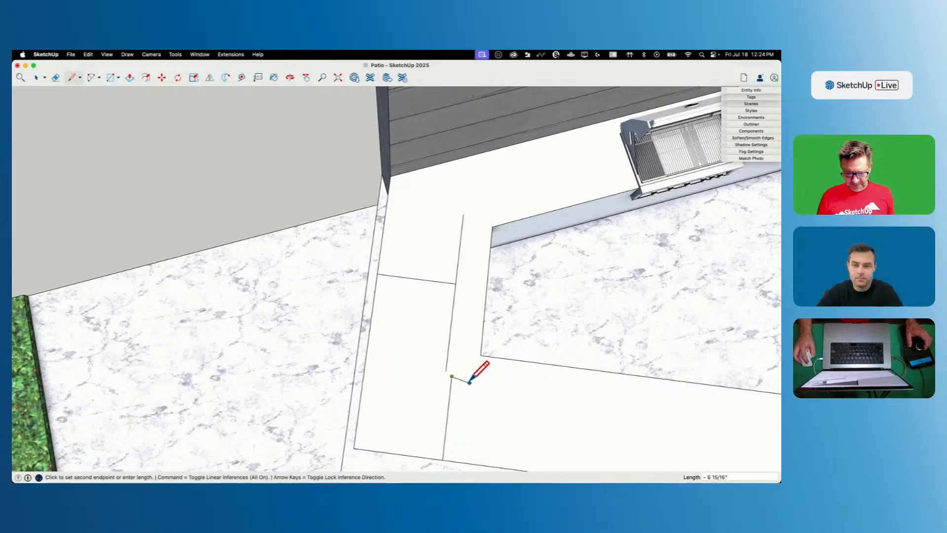
{"action": "scroll", "coordinate": [469, 382], "scroll_direction": "down", "scroll_amount": 5}
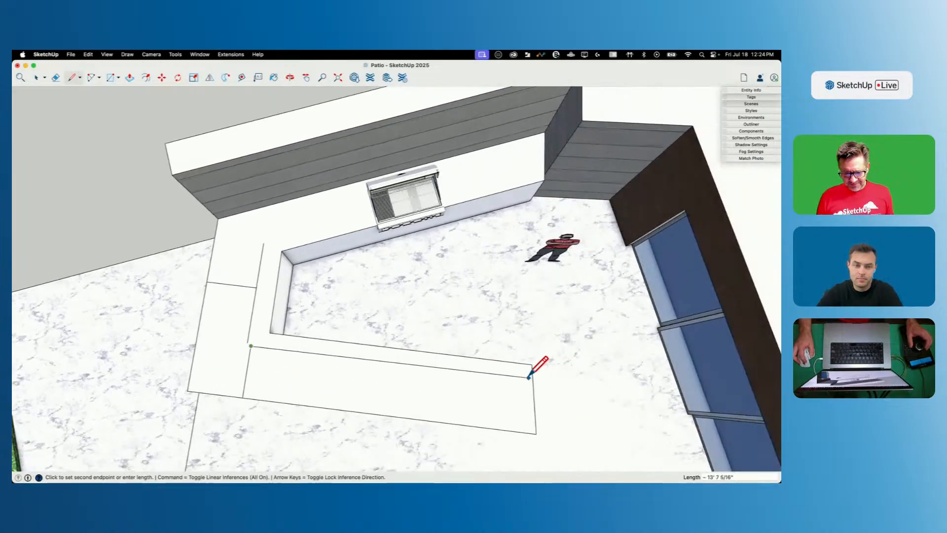
{"action": "left_click", "coordinate": [533, 379]}
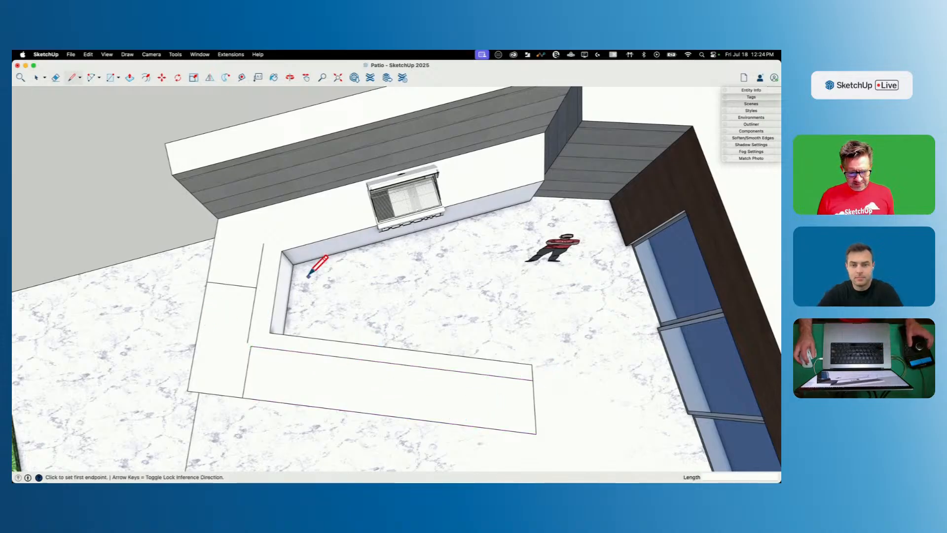
Step: Extend the leg outlines across each other at the two inner corners and erase the overhangs and dividing lines on the countertop
{"action": "left_click", "coordinate": [282, 251]}
{"action": "left_click", "coordinate": [239, 262]}
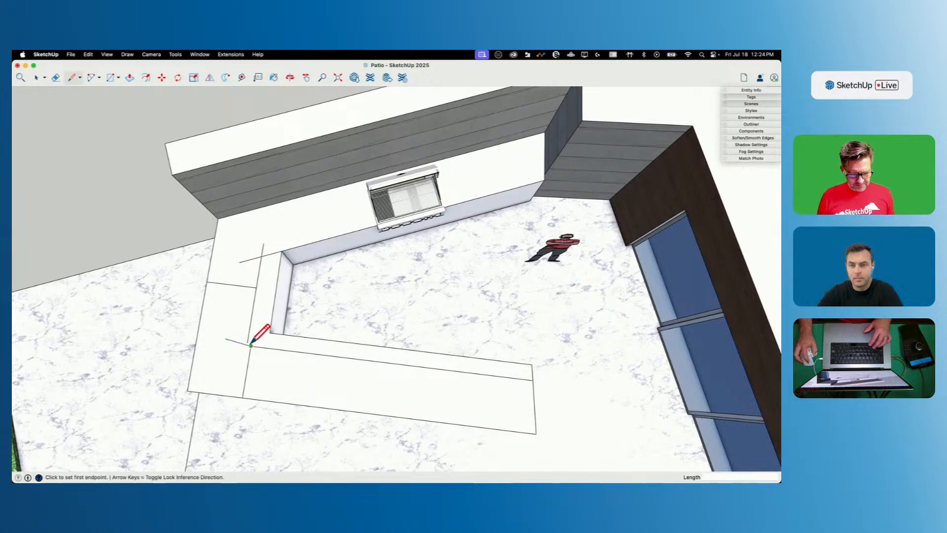
{"action": "left_click", "coordinate": [250, 346]}
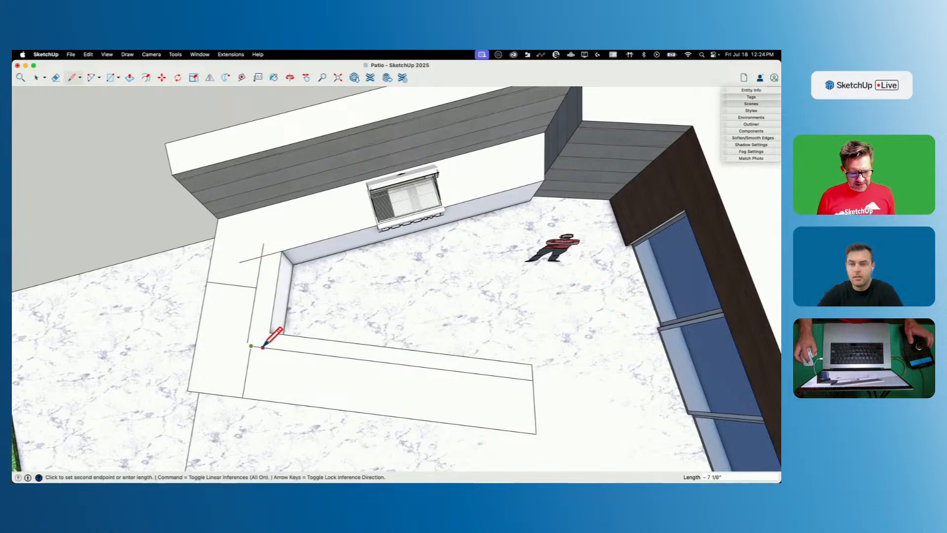
{"action": "left_click", "coordinate": [228, 342]}
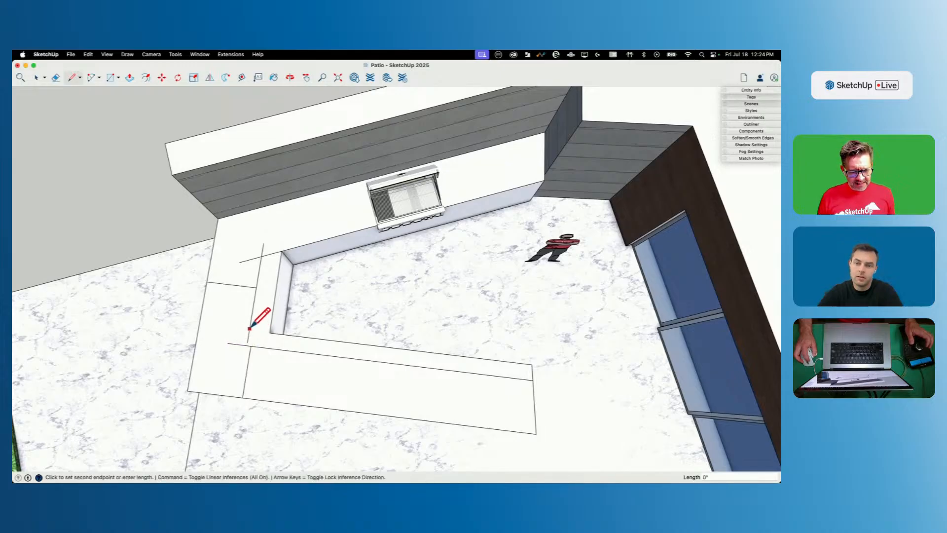
{"action": "key", "text": "e"}
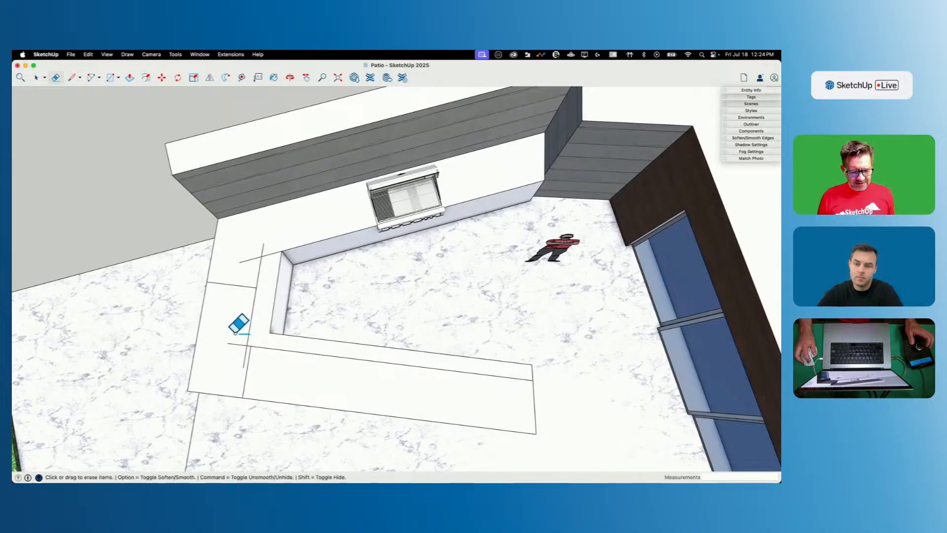
{"action": "left_click", "coordinate": [259, 253]}
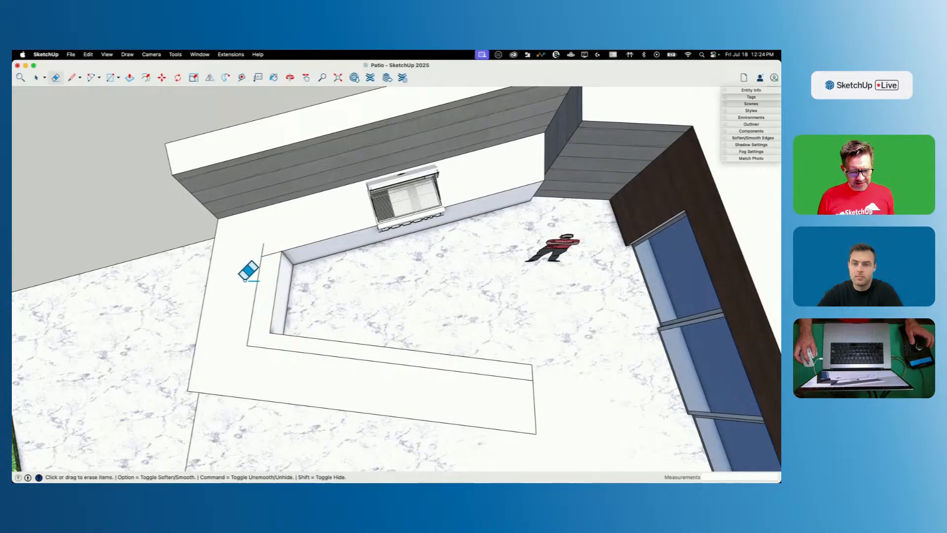
Step: Push the surplus inner strip of the counter down to the patio floor and erase the leftover edges
{"action": "key", "text": "p"}
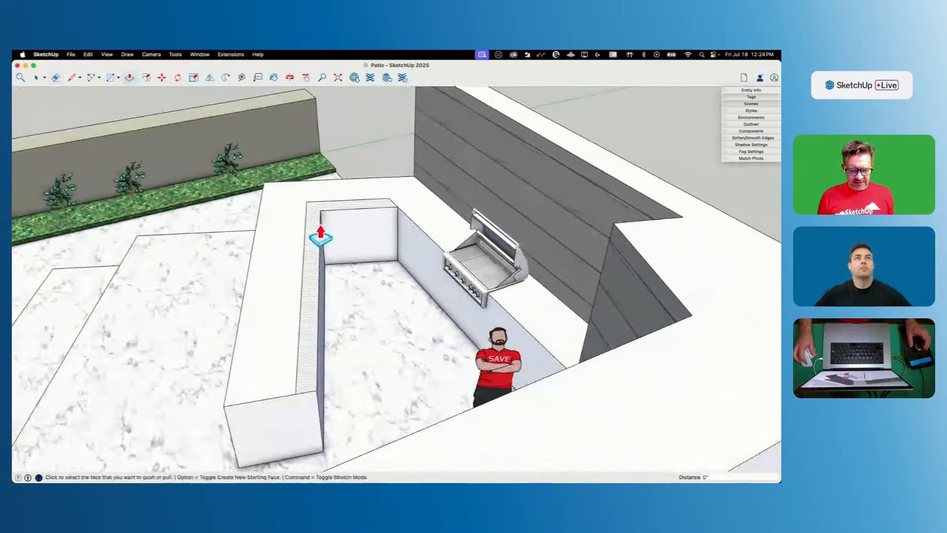
{"action": "left_click", "coordinate": [315, 227]}
{"action": "left_click", "coordinate": [364, 314]}
{"action": "key", "text": "e"}
{"action": "left_click_drag", "start_coordinate": [311, 219], "coordinate": [352, 228]}
{"action": "left_click", "coordinate": [398, 231]}
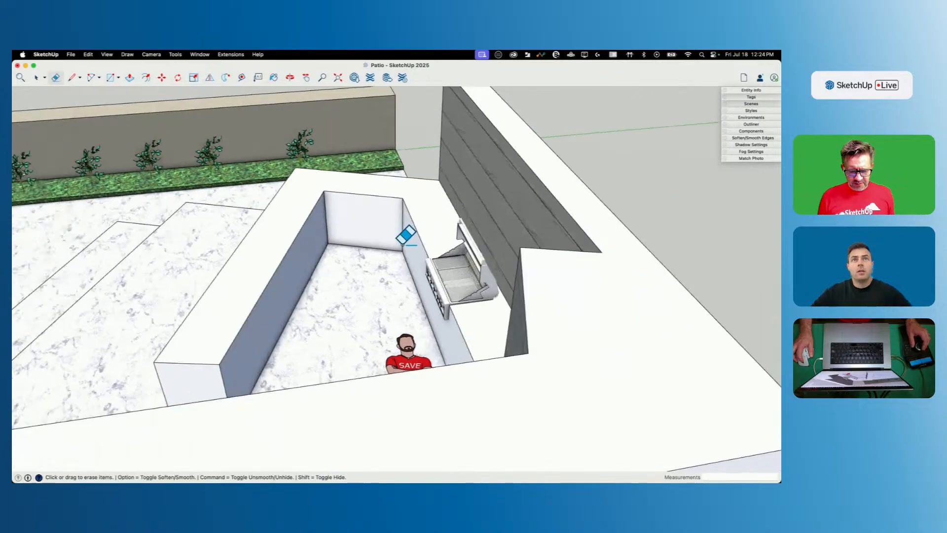
Step: Outline a 6" wide strip on the patio along the outer face of the terrace-side leg, from end to end
{"action": "key", "text": "space"}
{"action": "middle_click_drag", "start_coordinate": [397, 242], "coordinate": [465, 316]}
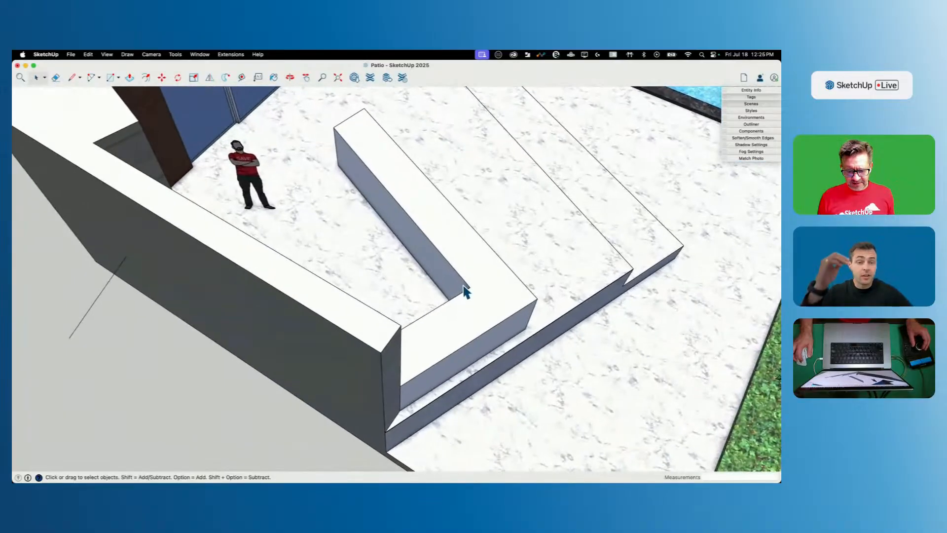
{"action": "key", "text": "l"}
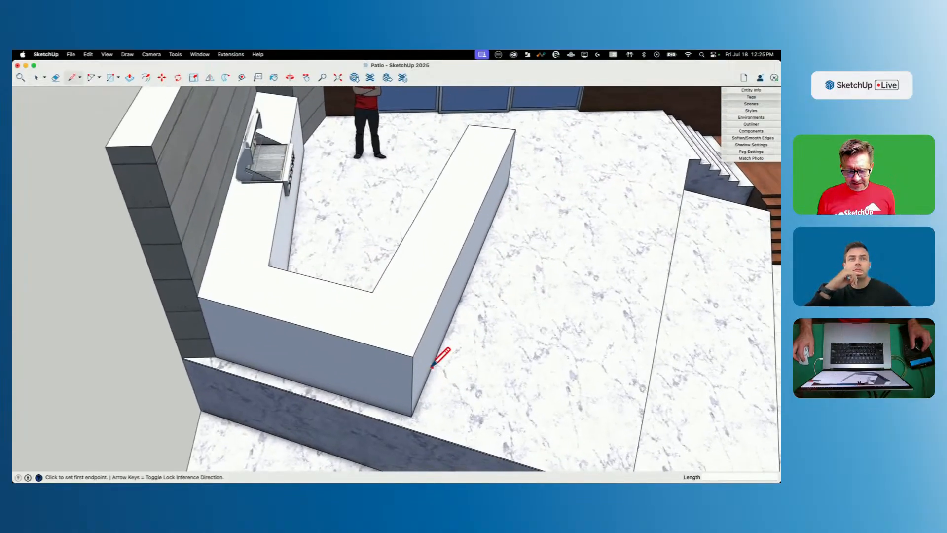
{"action": "left_click", "coordinate": [408, 415]}
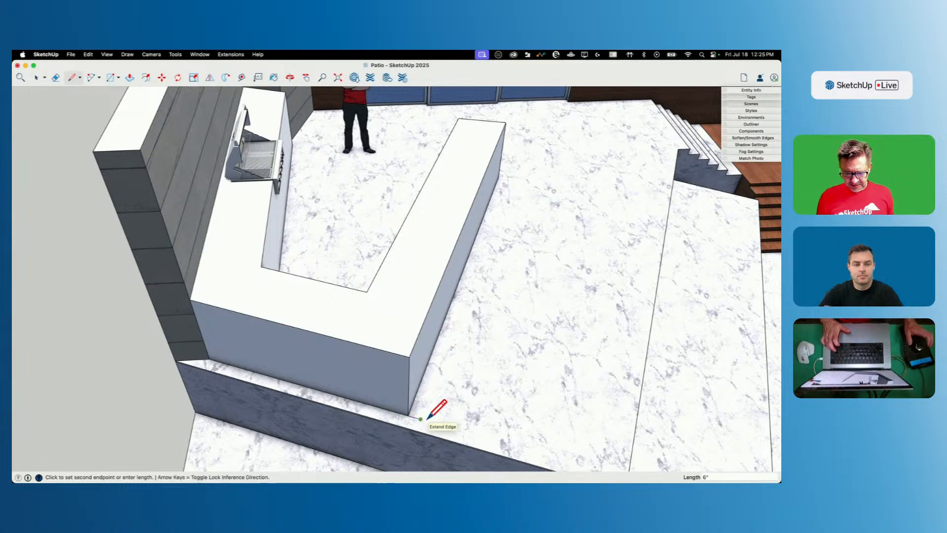
{"action": "left_click", "coordinate": [422, 419]}
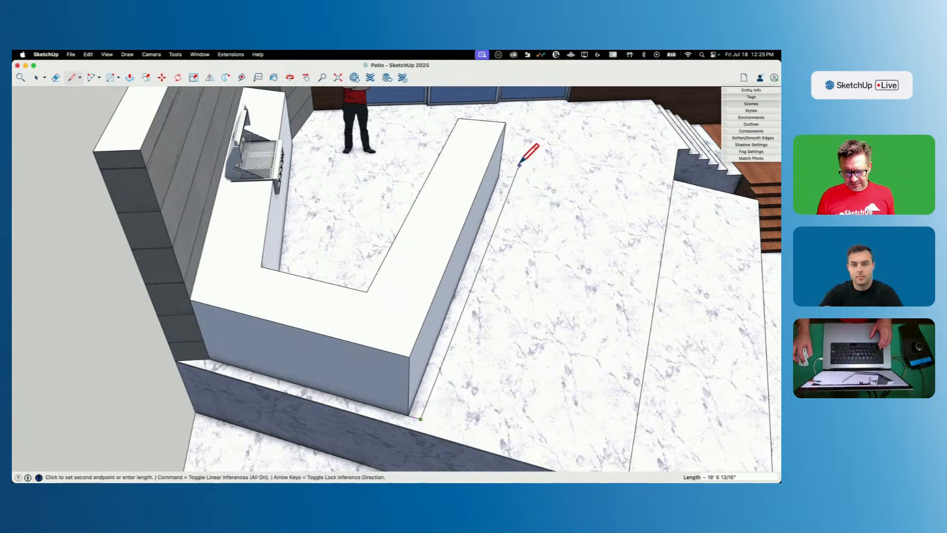
{"action": "key", "text": "Escape"}
{"action": "left_click", "coordinate": [499, 176]}
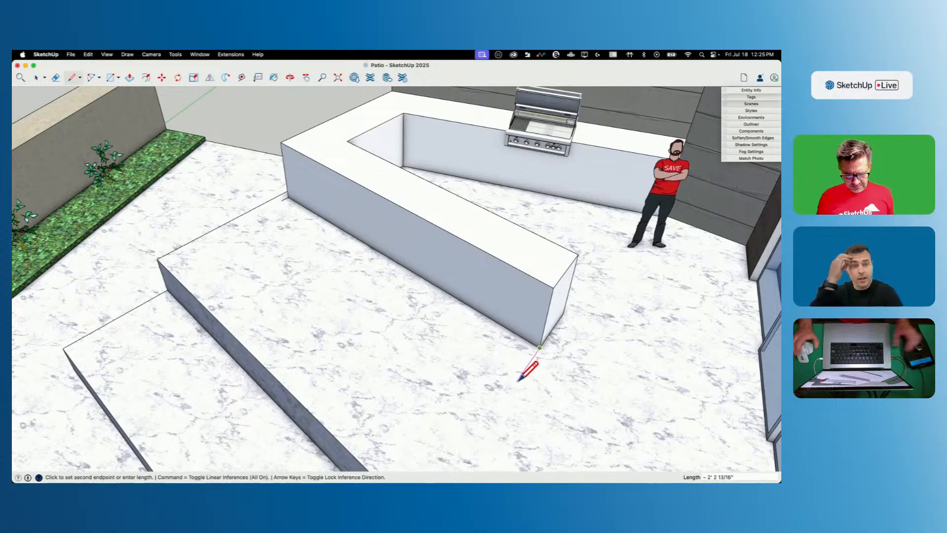
{"action": "left_click", "coordinate": [283, 200]}
Step: Pull the ground strip up into a ledge standing 6" above the terrace-side leg's countertop
{"action": "key", "text": "p"}
{"action": "left_click", "coordinate": [295, 212]}
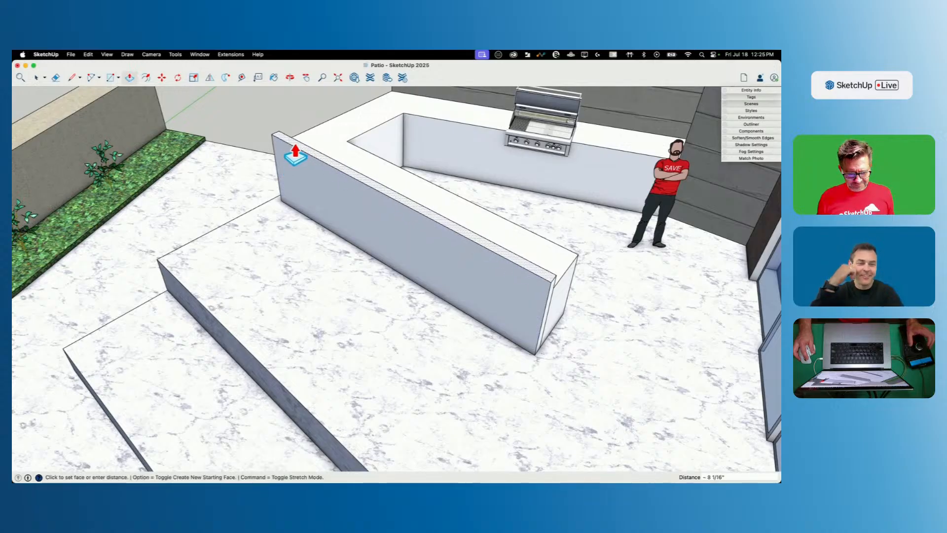
{"action": "left_click", "coordinate": [296, 152]}
{"action": "type", "text": "6"}
{"action": "key", "text": "Return"}
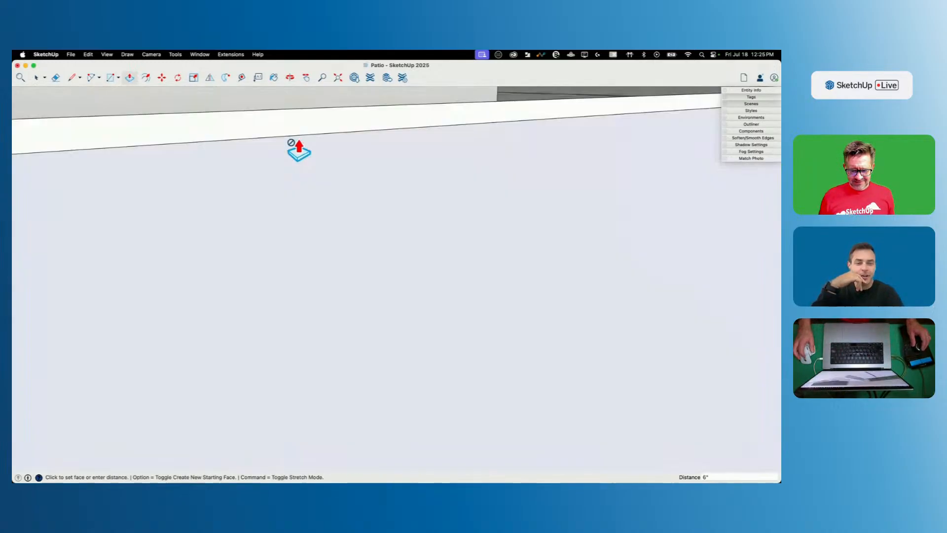
{"action": "scroll", "coordinate": [299, 148], "scroll_direction": "up", "scroll_amount": 3}
{"action": "scroll", "coordinate": [344, 267], "scroll_direction": "down", "scroll_amount": 5}
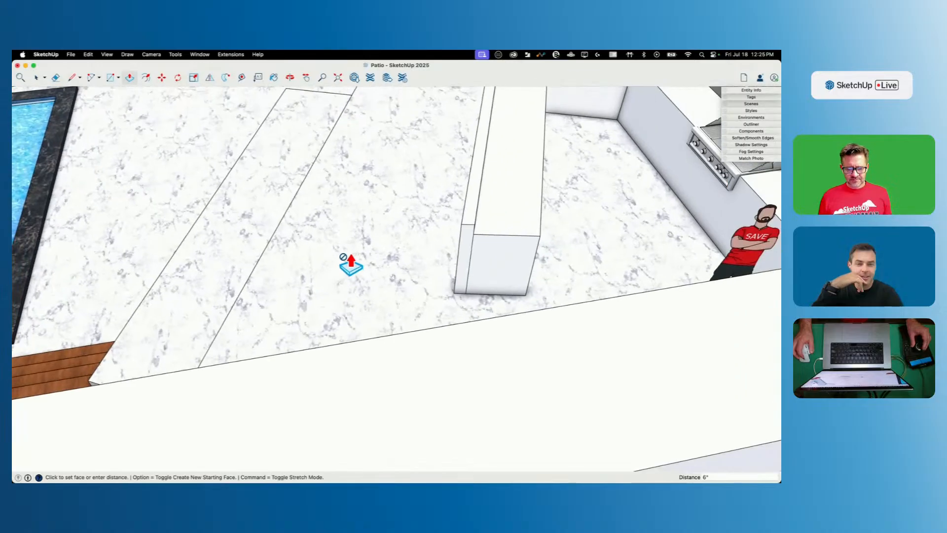
{"action": "scroll", "coordinate": [443, 272], "scroll_direction": "up", "scroll_amount": 5}
{"action": "scroll", "coordinate": [387, 272], "scroll_direction": "down", "scroll_amount": 5}
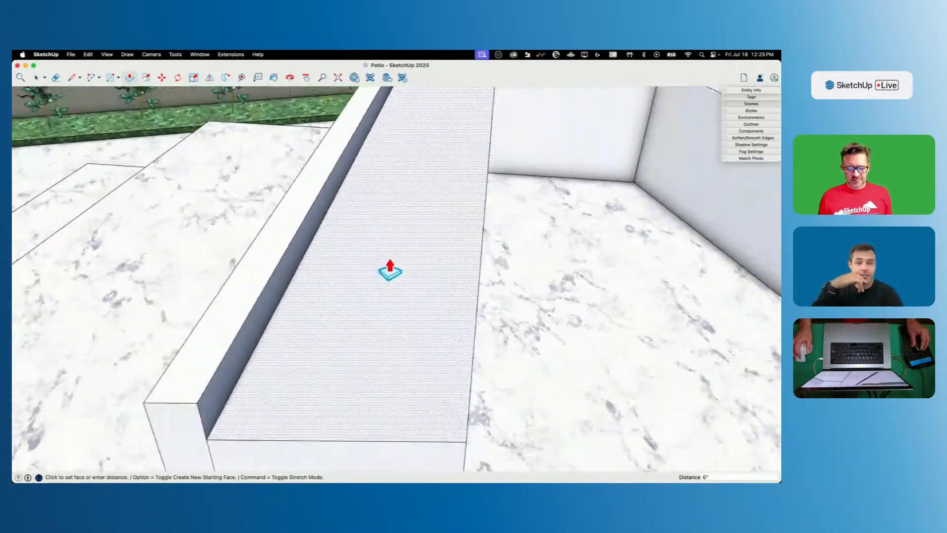
Step: Draw a line across the terrace-side leg's open end, perpendicular to its inner edge, and continue it across the raised ledge
{"action": "key", "text": "e"}
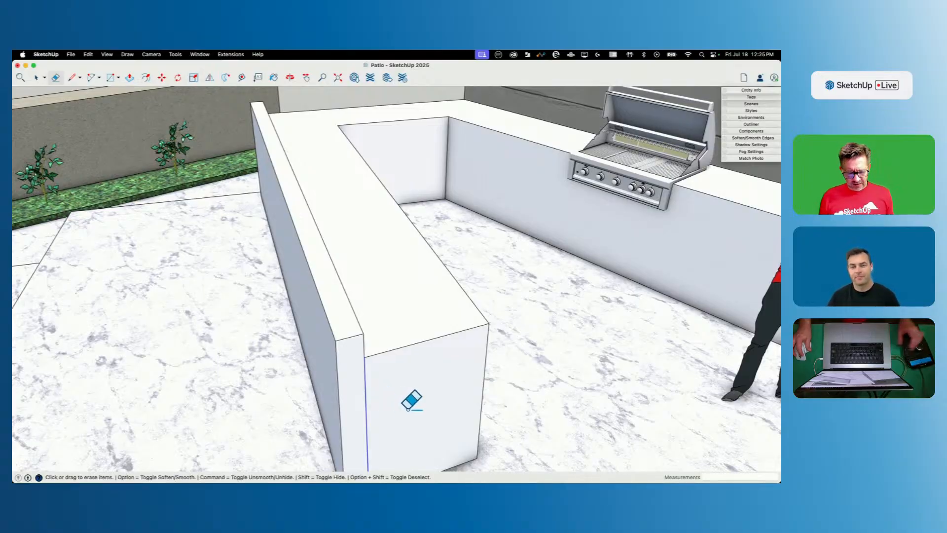
{"action": "key", "text": "l"}
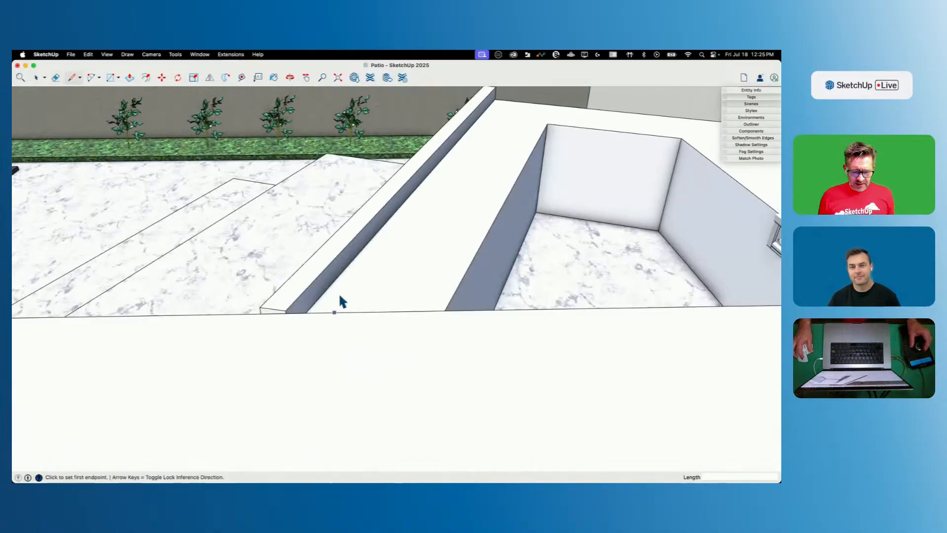
{"action": "key", "text": "space"}
{"action": "middle_click_drag", "start_coordinate": [333, 319], "coordinate": [296, 268]}
{"action": "key", "text": "l"}
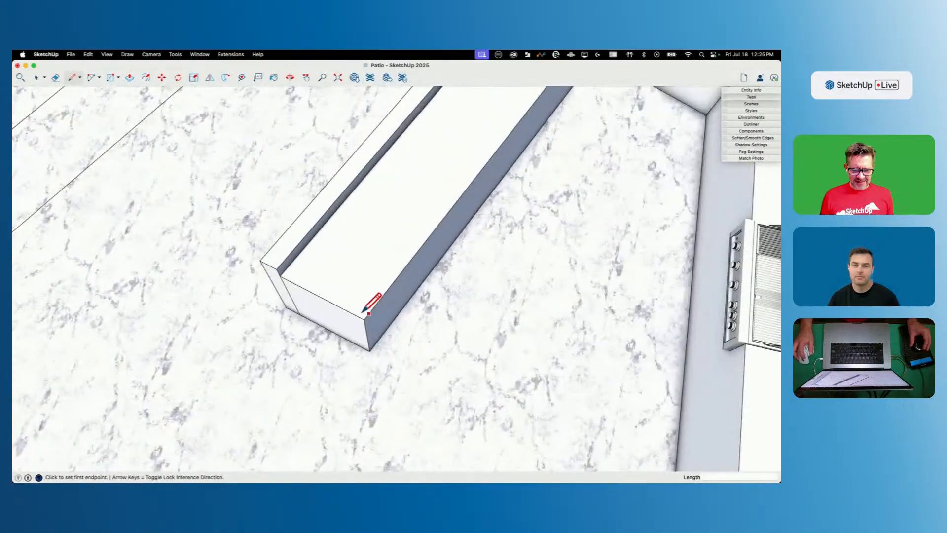
{"action": "left_click", "coordinate": [365, 314]}
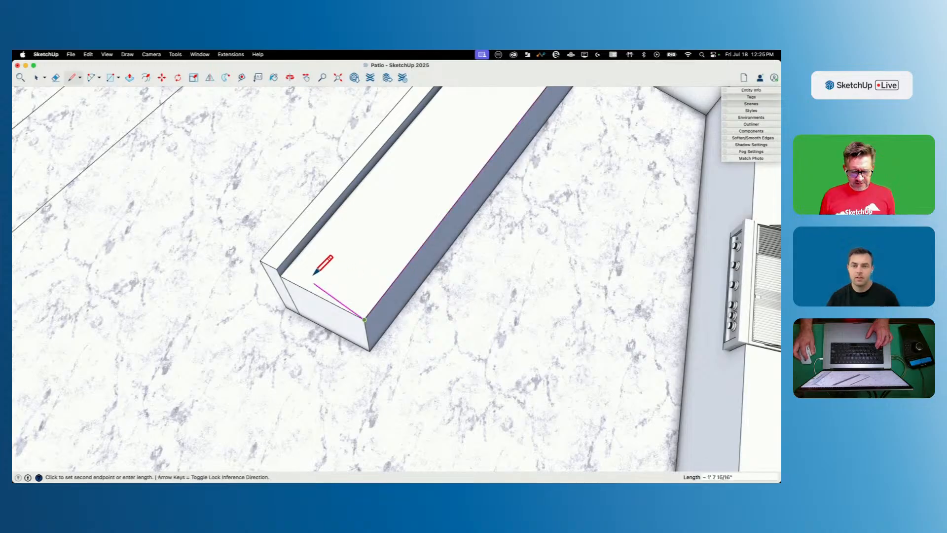
{"action": "left_click", "coordinate": [288, 265]}
{"action": "left_click", "coordinate": [286, 257]}
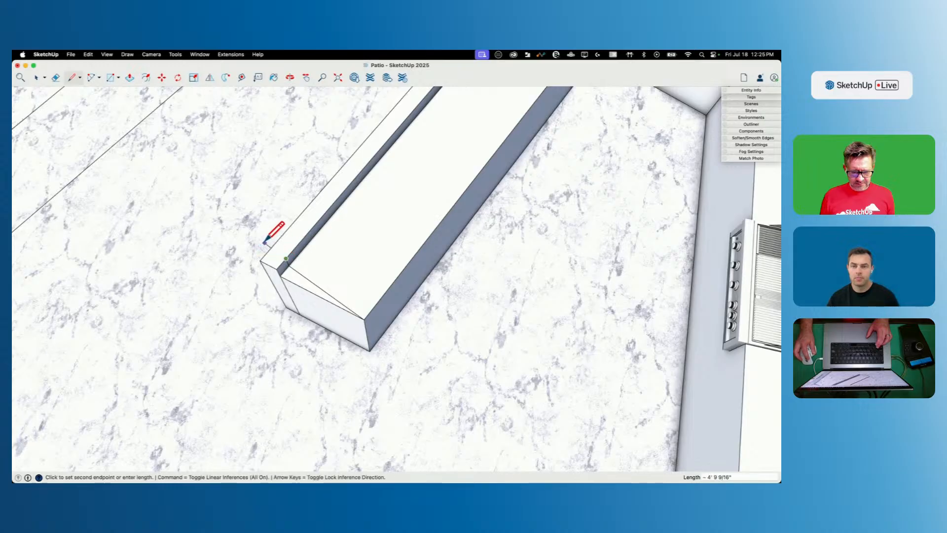
Step: Push the angled sliver at the leg's open end down to the patio and erase the seam and leftover edges
{"action": "key", "text": "e"}
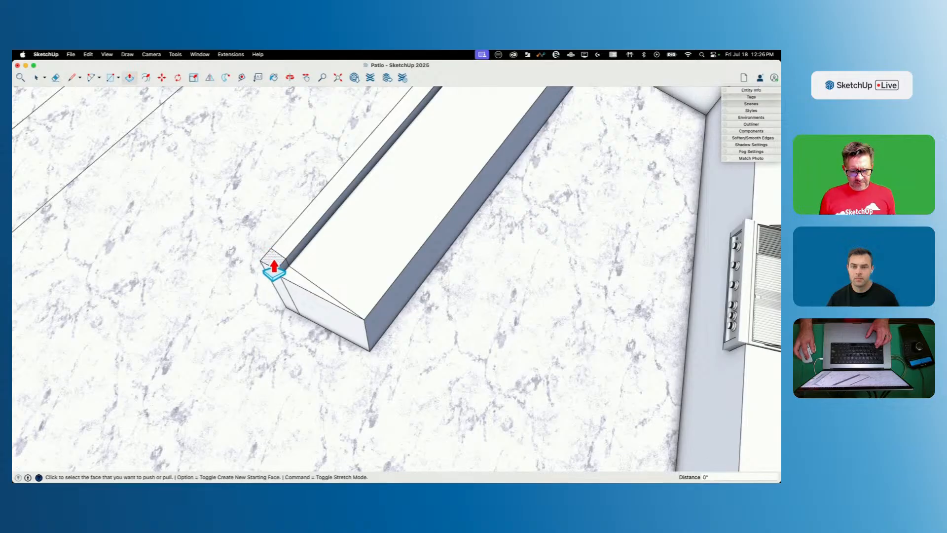
{"action": "left_click_drag", "start_coordinate": [283, 293], "coordinate": [299, 295]}
{"action": "key", "text": "p"}
{"action": "left_click", "coordinate": [287, 275]}
{"action": "left_click", "coordinate": [302, 351]}
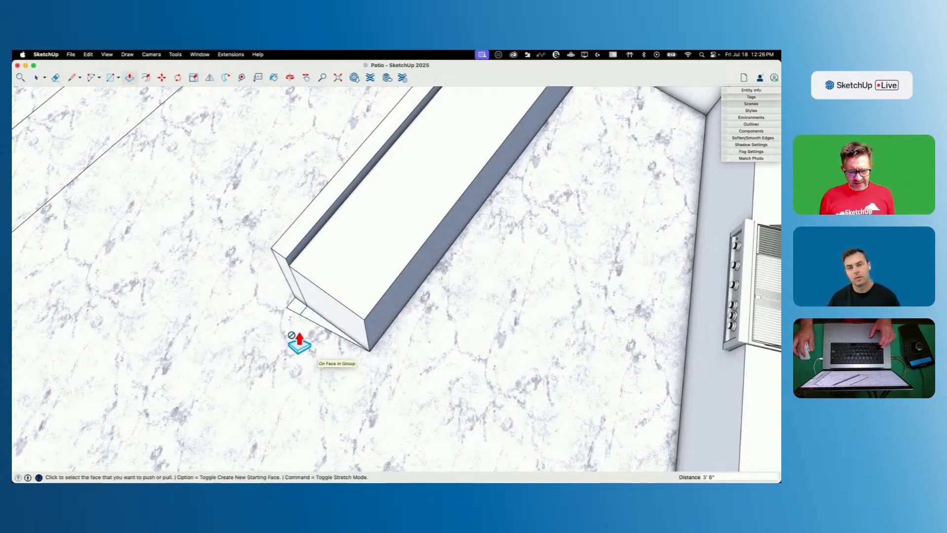
{"action": "key", "text": "e"}
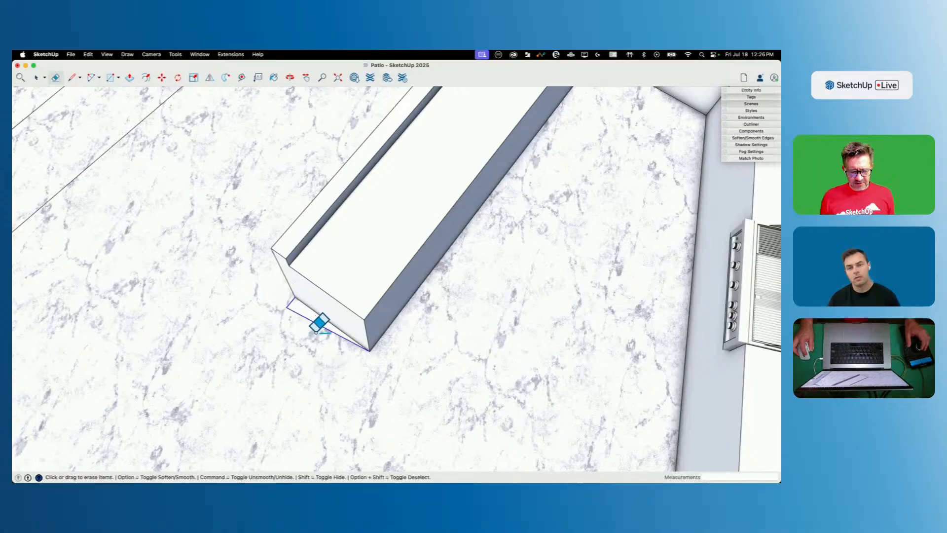
{"action": "left_click_drag", "start_coordinate": [315, 332], "coordinate": [313, 329]}
{"action": "key", "text": "space"}
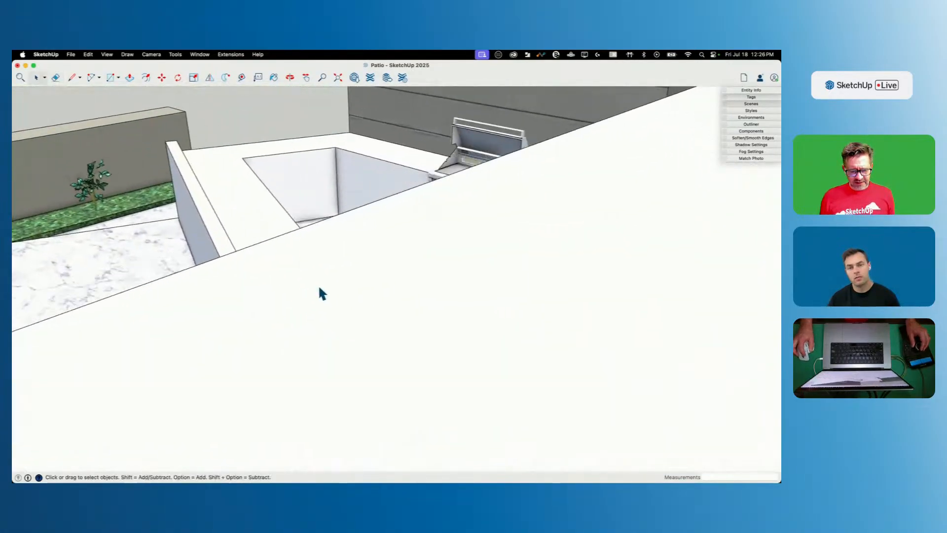
Step: Mark 6" along the inner edge from the open end and draw a line across the countertop to the ledge, parallel to that end
{"action": "scroll", "coordinate": [320, 293], "scroll_direction": "down", "scroll_amount": 10}
{"action": "scroll", "coordinate": [496, 391], "scroll_direction": "up", "scroll_amount": 8}
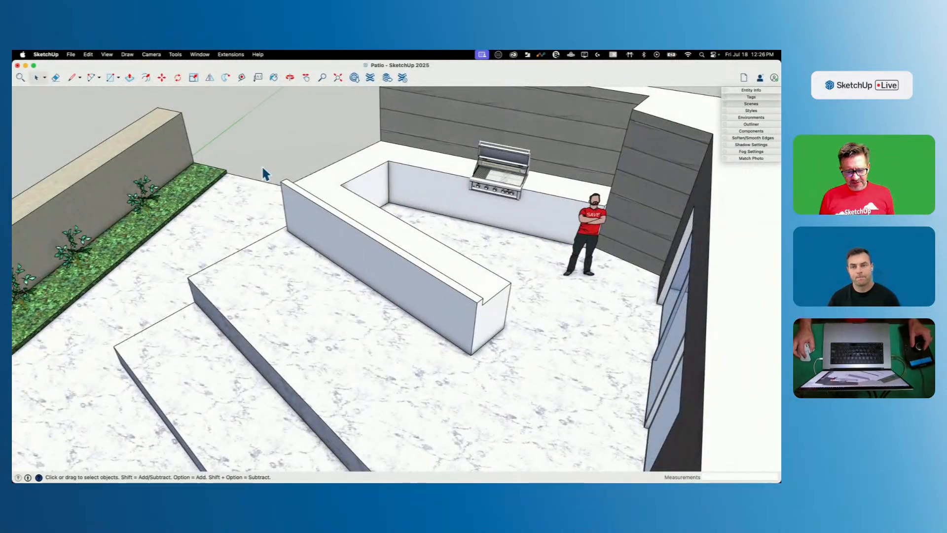
{"action": "middle_click_drag", "start_coordinate": [317, 214], "coordinate": [353, 162]}
{"action": "mouse_move", "coordinate": [495, 283]}
{"action": "middle_mouse_down"}
{"action": "mouse_move", "coordinate": [276, 320]}
{"action": "mouse_move", "coordinate": [259, 273]}
{"action": "middle_mouse_up"}
{"action": "key", "text": "l"}
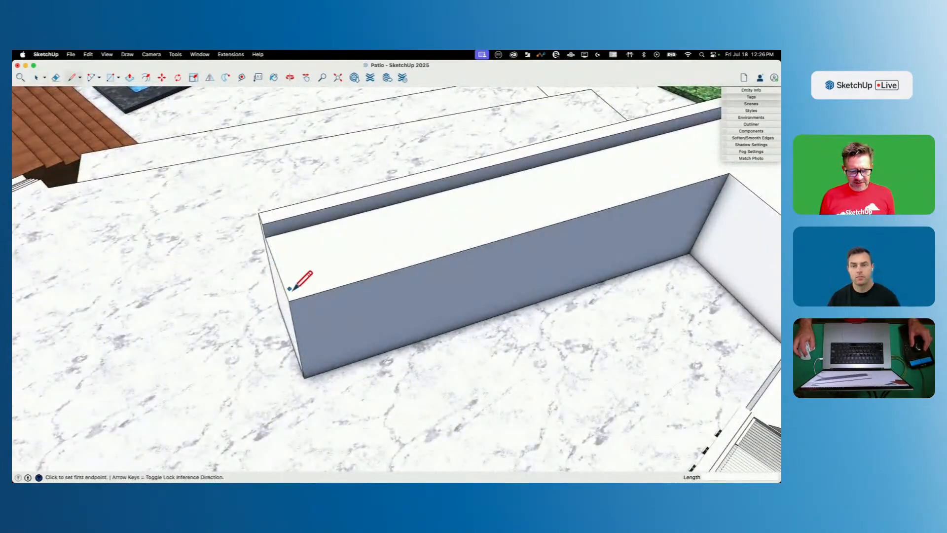
{"action": "left_click", "coordinate": [289, 300]}
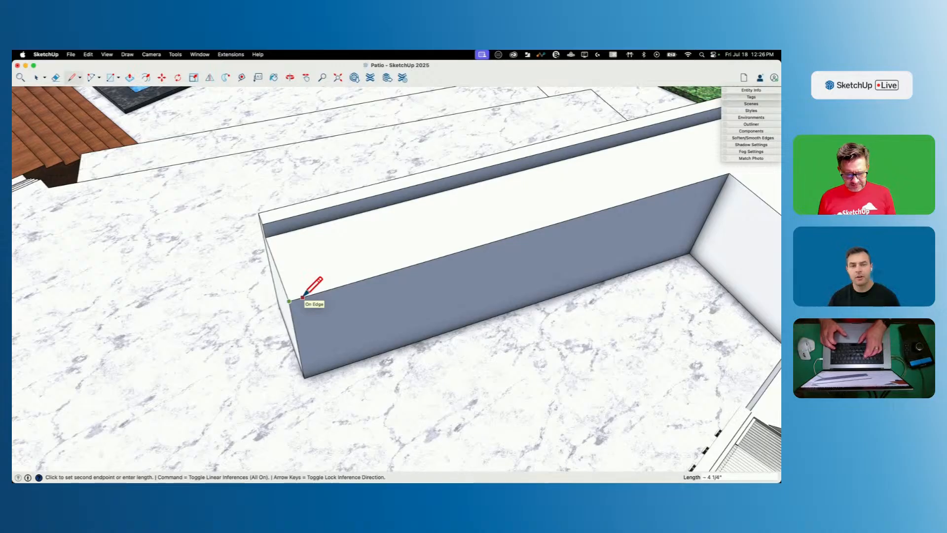
{"action": "type", "text": "6"}
{"action": "key", "text": "Return"}
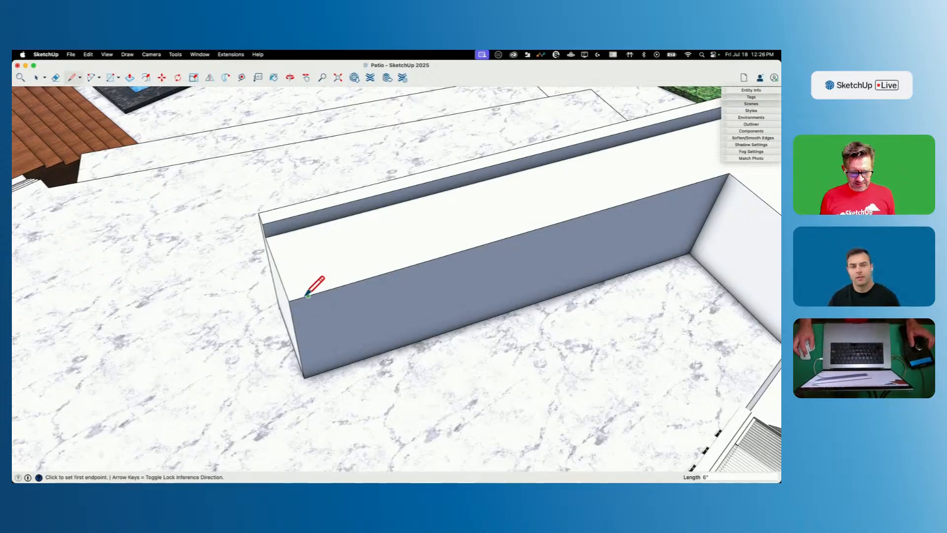
{"action": "left_click", "coordinate": [283, 233]}
Step: Raise the open-end strip to the height of the outer ledge and erase the seam between them
{"action": "key", "text": "p"}
{"action": "left_click", "coordinate": [283, 243]}
{"action": "left_click", "coordinate": [300, 212]}
{"action": "key", "text": "e"}
{"action": "left_click", "coordinate": [270, 223]}
{"action": "key", "text": "space"}
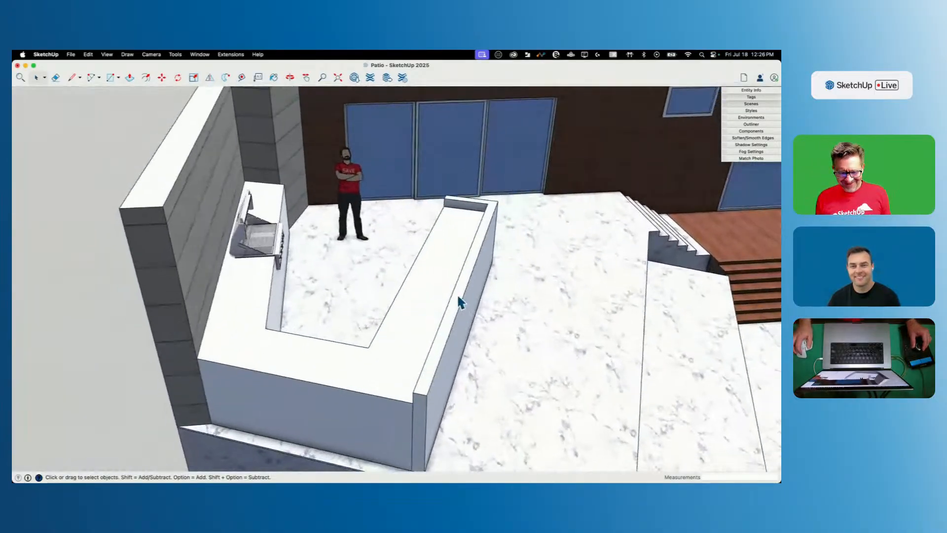
Step: Draw a line parallel to the connecting leg's outer edge up to the wall and raise the outer strip 6" to match the ledge
{"action": "key", "text": "l"}
{"action": "mouse_move", "coordinate": [485, 327]}
{"action": "middle_mouse_down"}
{"action": "mouse_move", "coordinate": [463, 341]}
{"action": "mouse_move", "coordinate": [498, 314]}
{"action": "middle_mouse_up"}
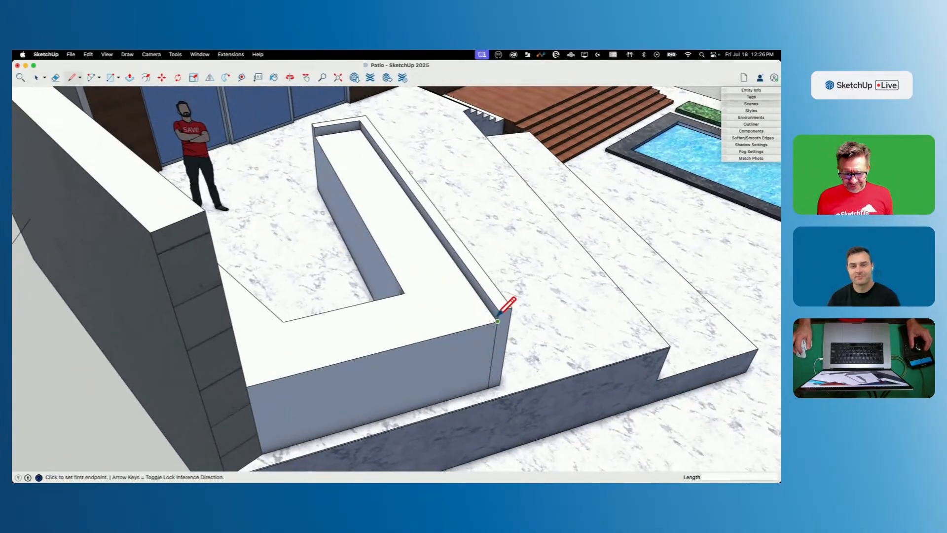
{"action": "left_click", "coordinate": [492, 311]}
{"action": "left_click", "coordinate": [491, 311]}
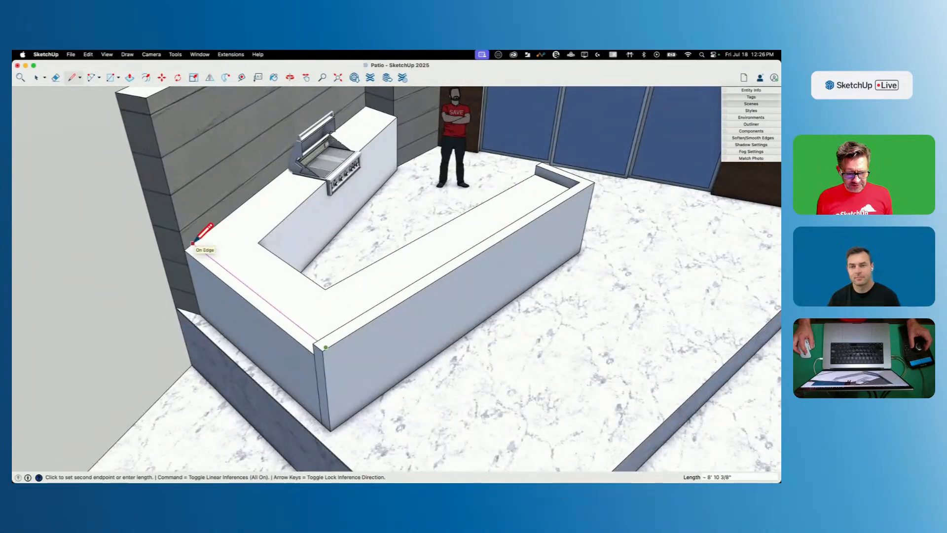
{"action": "key", "text": "p"}
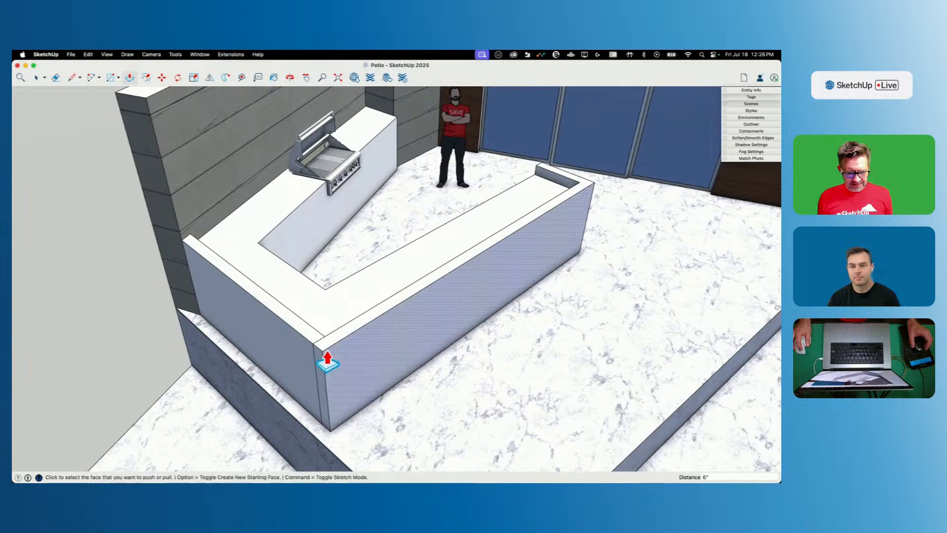
{"action": "left_click", "coordinate": [319, 340]}
{"action": "key", "text": "space"}
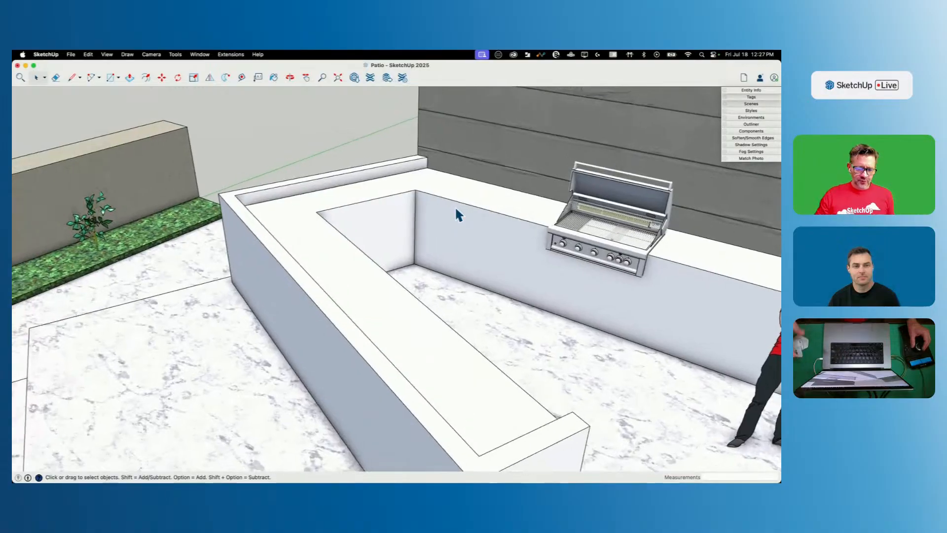
Step: Draw a line 1" below the countertop edge across the grill leg's inner face, from the inner corner to its open end
{"action": "key", "text": "l"}
{"action": "left_click", "coordinate": [491, 186]}
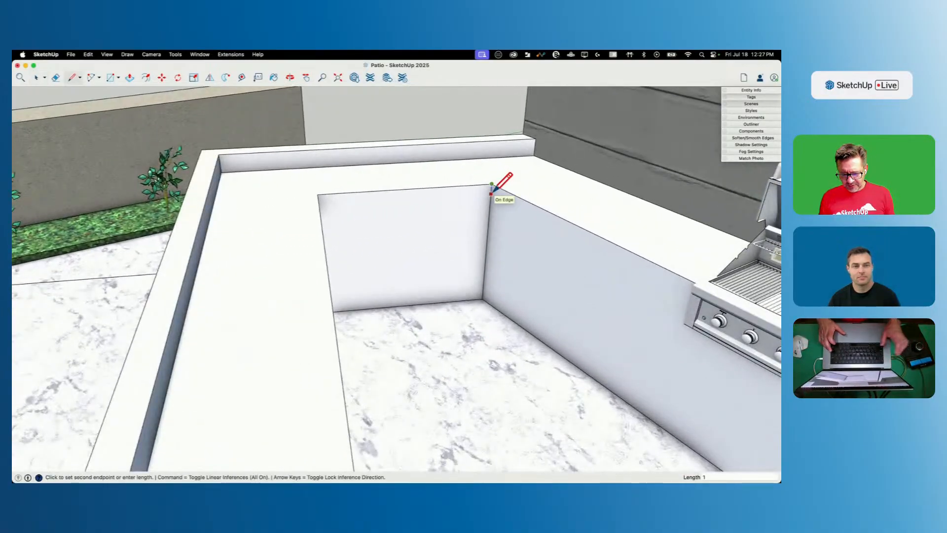
{"action": "key", "text": "Escape"}
{"action": "left_click", "coordinate": [493, 186]}
{"action": "middle_click_drag", "start_coordinate": [494, 187], "coordinate": [665, 222]}
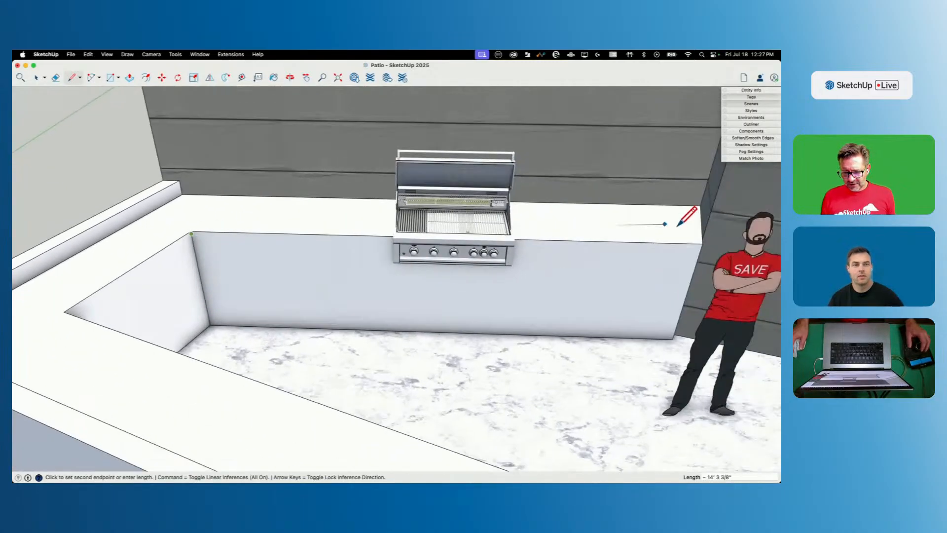
{"action": "left_click", "coordinate": [700, 246]}
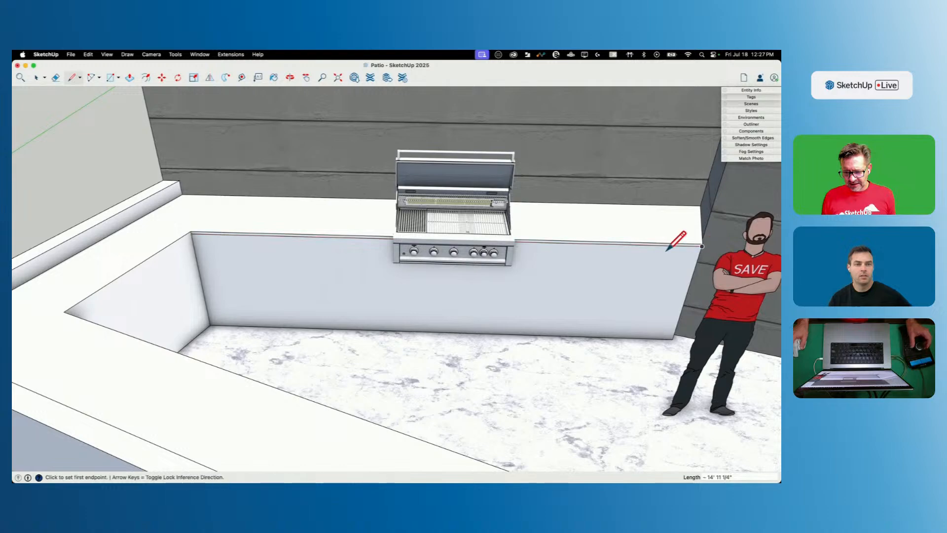
Step: Continue the line 1" below the countertop edge along the inner faces of the connecting leg and the opposite leg to its raised open end
{"action": "middle_click_drag", "start_coordinate": [179, 193], "coordinate": [300, 206]}
{"action": "scroll", "coordinate": [356, 238], "scroll_direction": "up", "scroll_amount": 4}
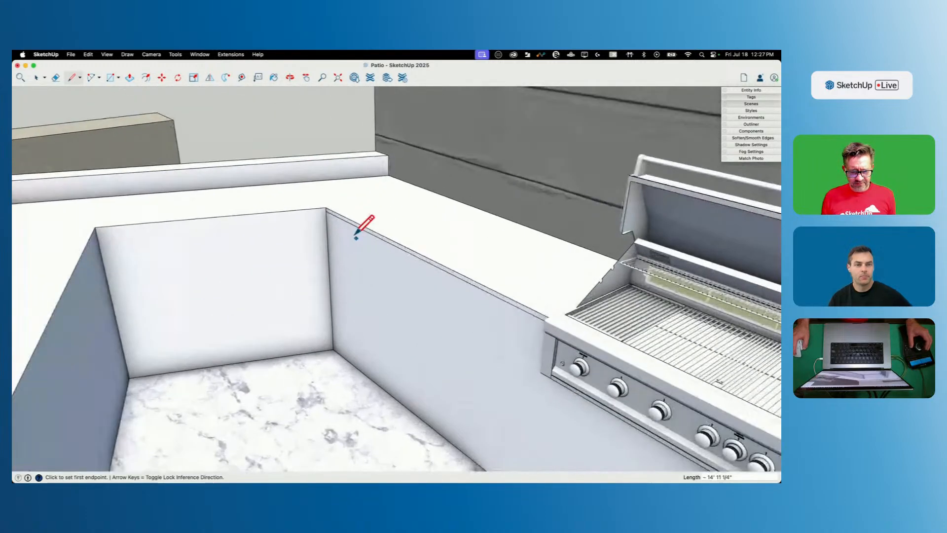
{"action": "scroll", "coordinate": [333, 218], "scroll_direction": "up", "scroll_amount": 2}
{"action": "left_click", "coordinate": [325, 210]}
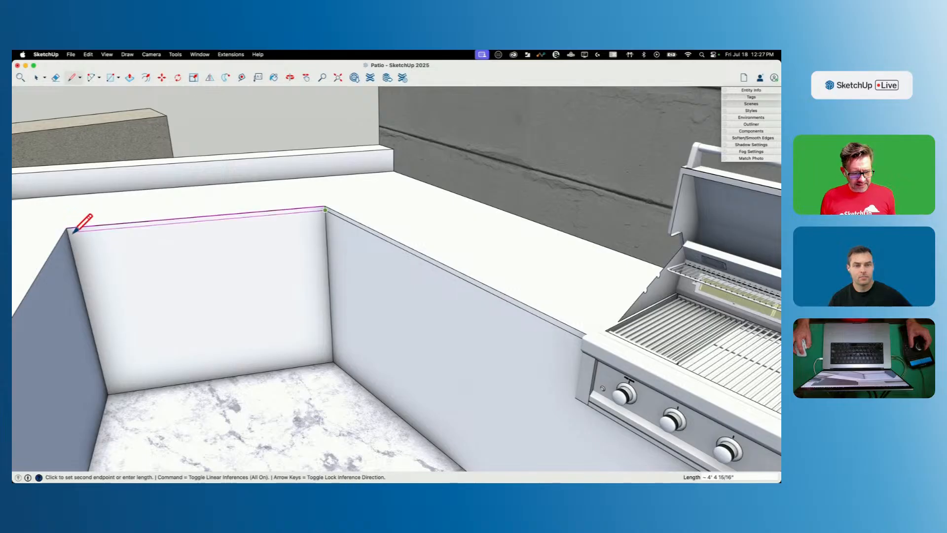
{"action": "mouse_move", "coordinate": [80, 217]}
{"action": "middle_mouse_down"}
{"action": "mouse_move", "coordinate": [237, 148]}
{"action": "mouse_move", "coordinate": [212, 296]}
{"action": "mouse_move", "coordinate": [270, 363]}
{"action": "mouse_move", "coordinate": [275, 332]}
{"action": "middle_mouse_up"}
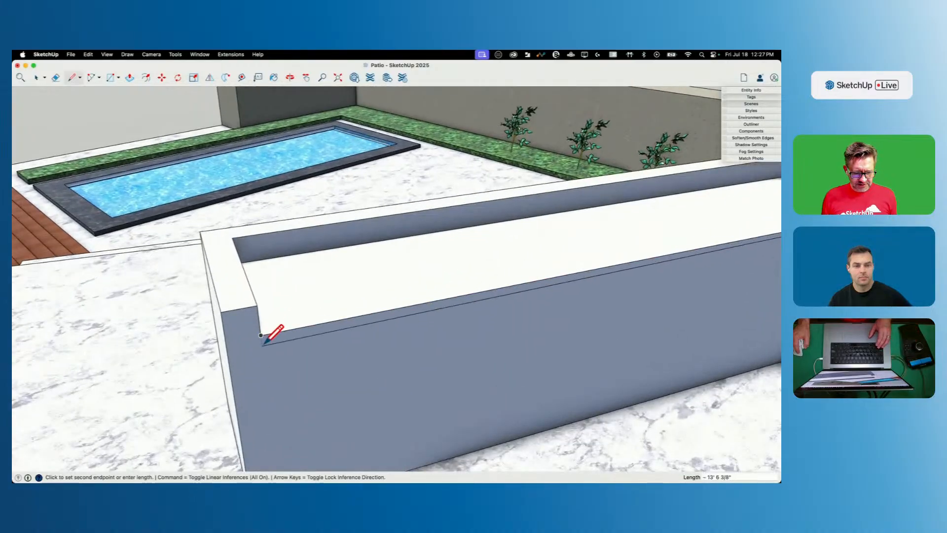
{"action": "key", "text": "Escape"}
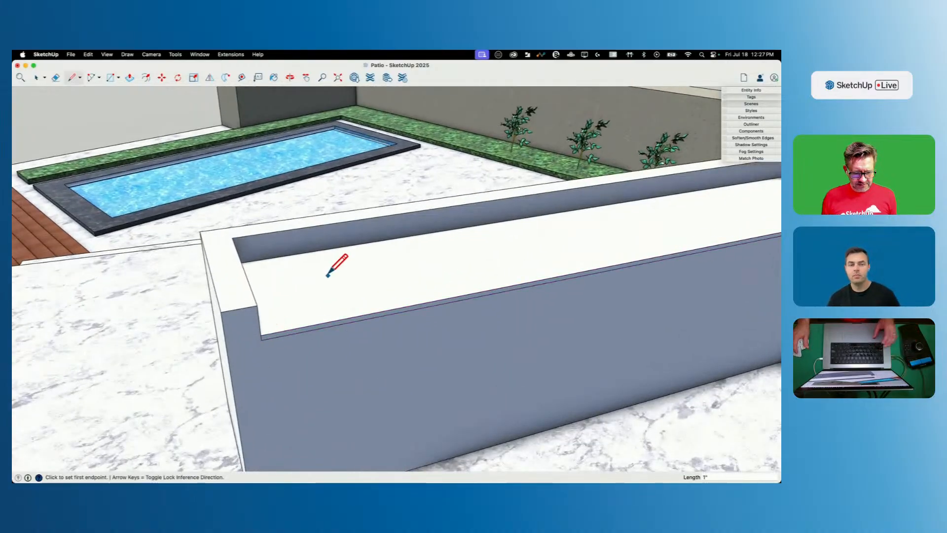
Step: Pull the thin strips under the countertop's inner edge on the two long legs out 1" to form an overhang
{"action": "key", "text": "p"}
{"action": "left_click", "coordinate": [320, 340]}
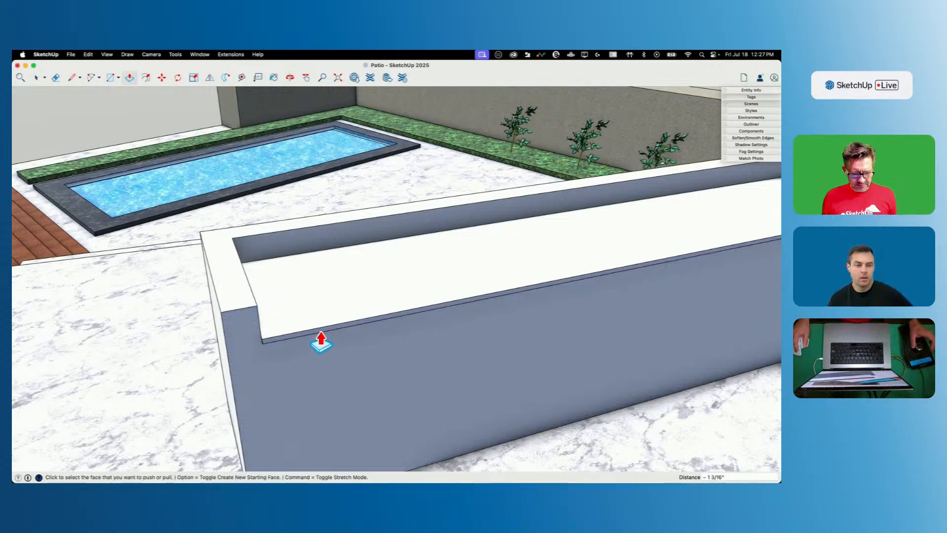
{"action": "type", "text": "1"}
{"action": "key", "text": "Return"}
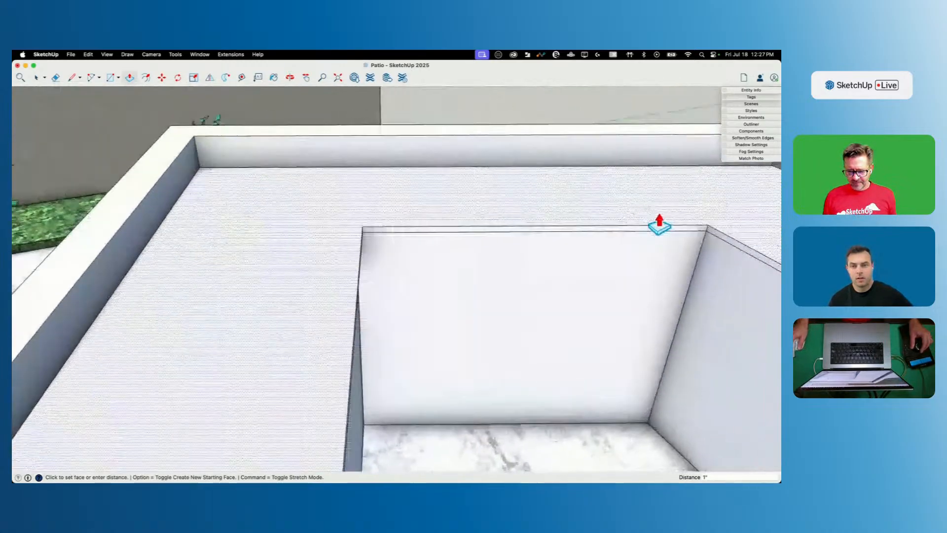
{"action": "double_click", "coordinate": [738, 261]}
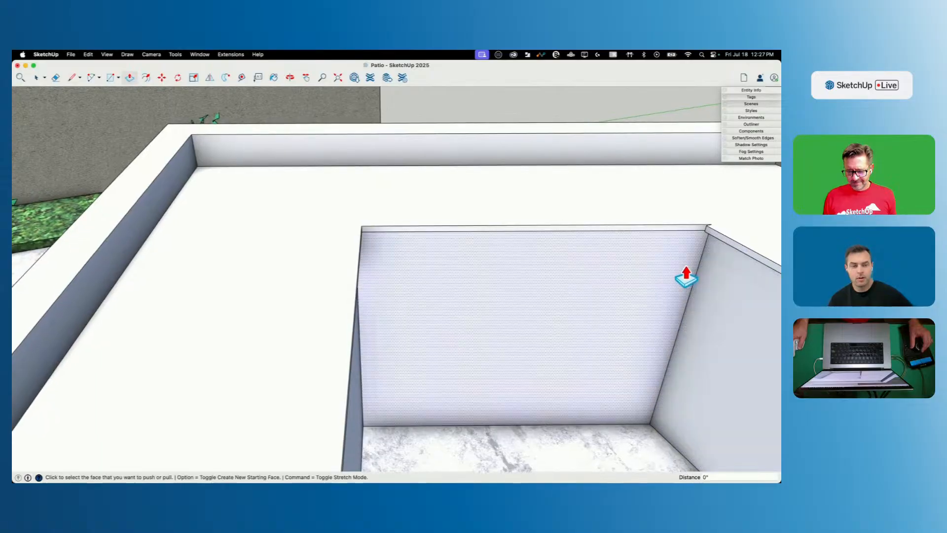
Step: Extend the connecting leg's thin strip out to match the neighbouring overhangs and erase the leftover edges at the inner corners
{"action": "key", "text": "l"}
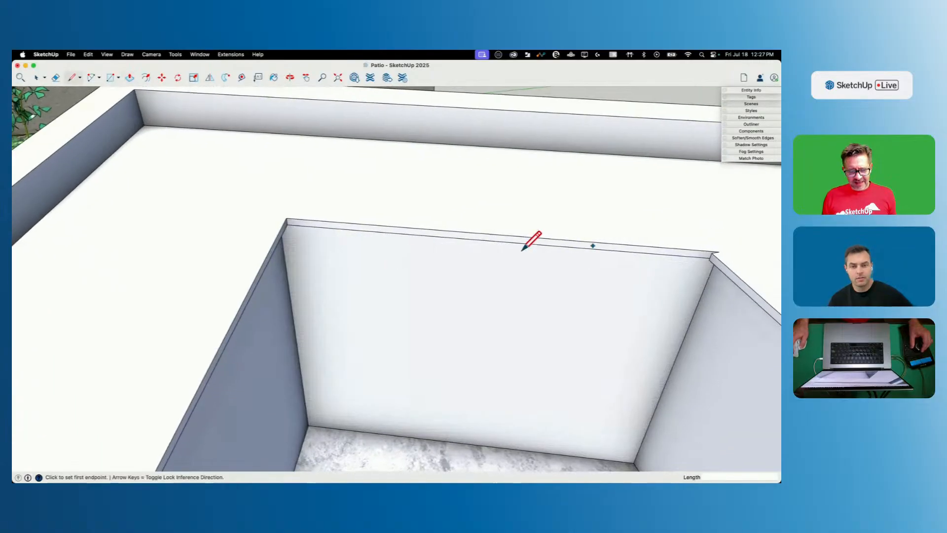
{"action": "left_click", "coordinate": [285, 220]}
{"action": "left_click", "coordinate": [715, 254]}
{"action": "key", "text": "e"}
{"action": "key", "text": "p"}
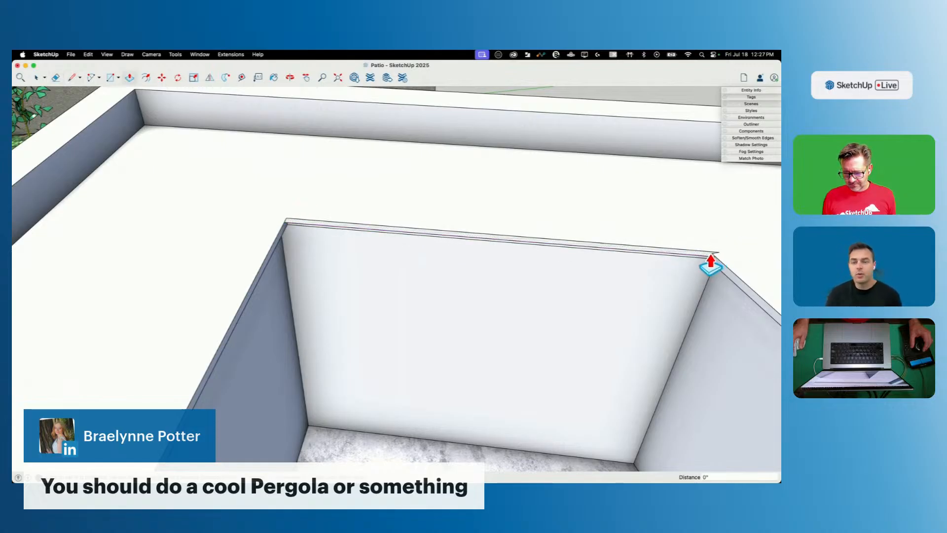
{"action": "left_click", "coordinate": [710, 255]}
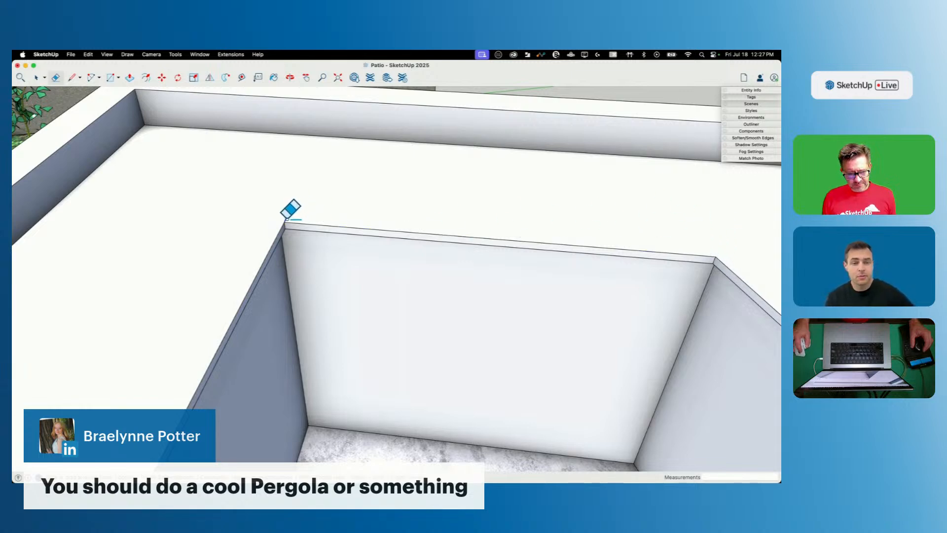
{"action": "scroll", "coordinate": [359, 186], "scroll_direction": "down", "scroll_amount": 5}
{"action": "scroll", "coordinate": [329, 261], "scroll_direction": "up", "scroll_amount": 4}
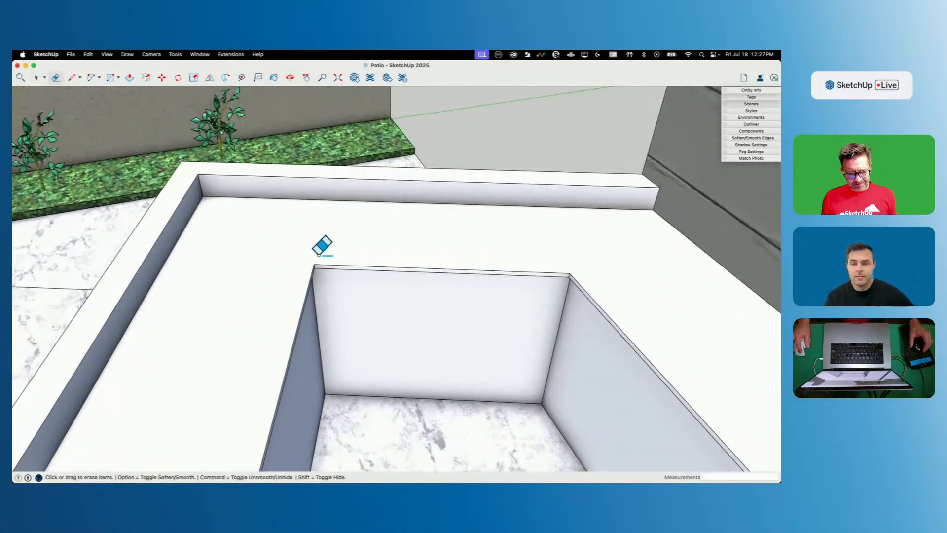
{"action": "key", "text": "space"}
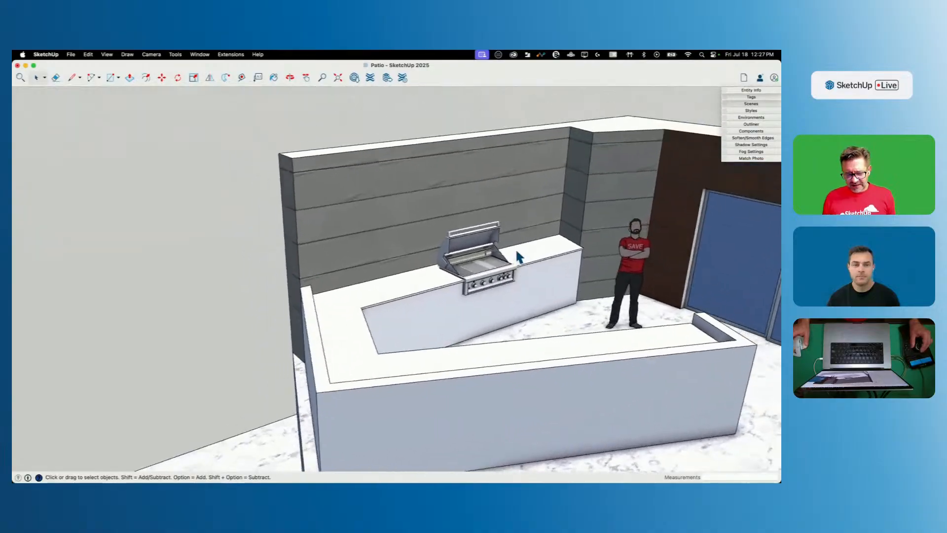
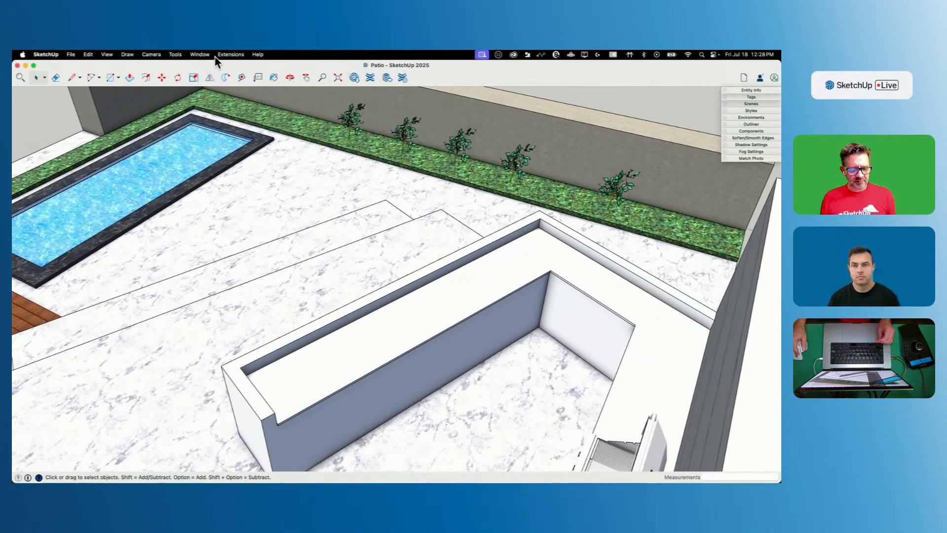
Step: Switch to the Untitled model, search 3D Warehouse for "large grill" and sort the models by Likes
{"action": "left_click", "coordinate": [200, 54]}
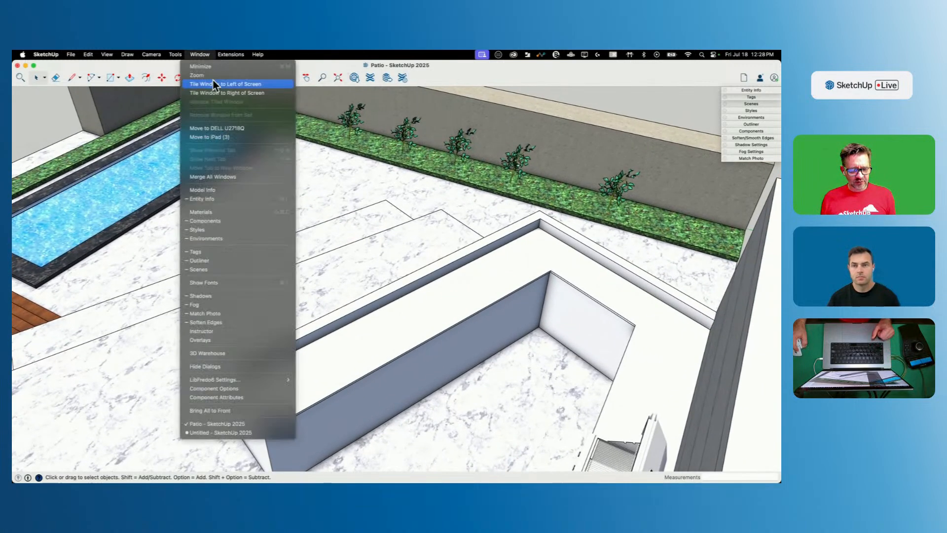
{"action": "left_click", "coordinate": [230, 432]}
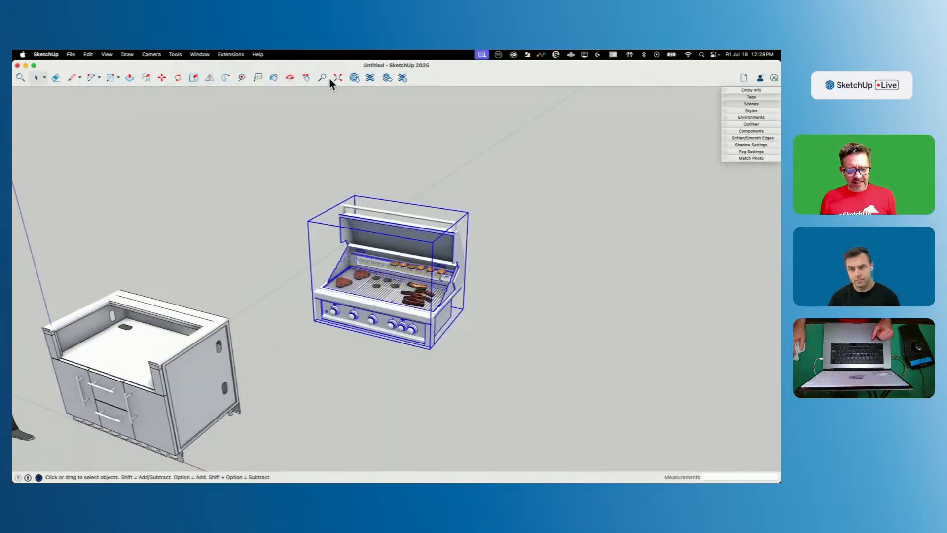
{"action": "left_click", "coordinate": [354, 78]}
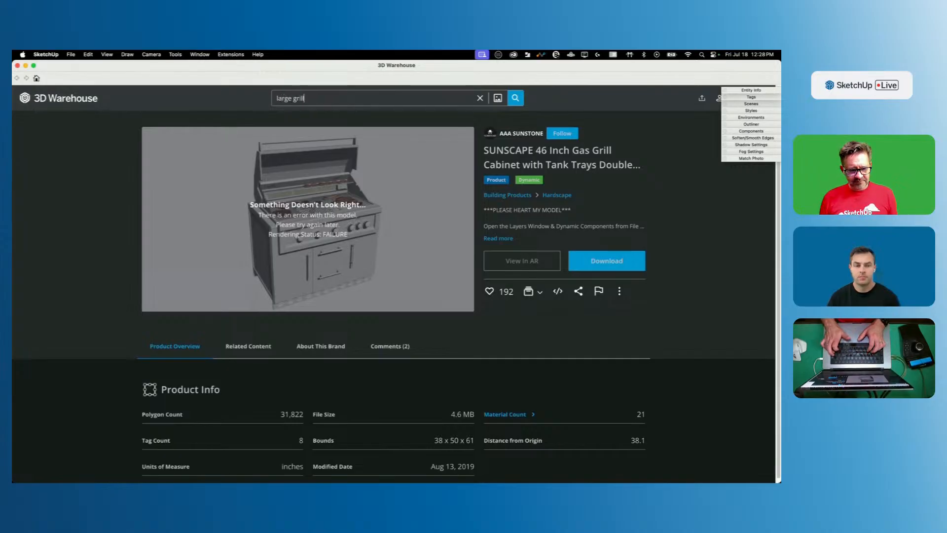
{"action": "key", "text": "Return"}
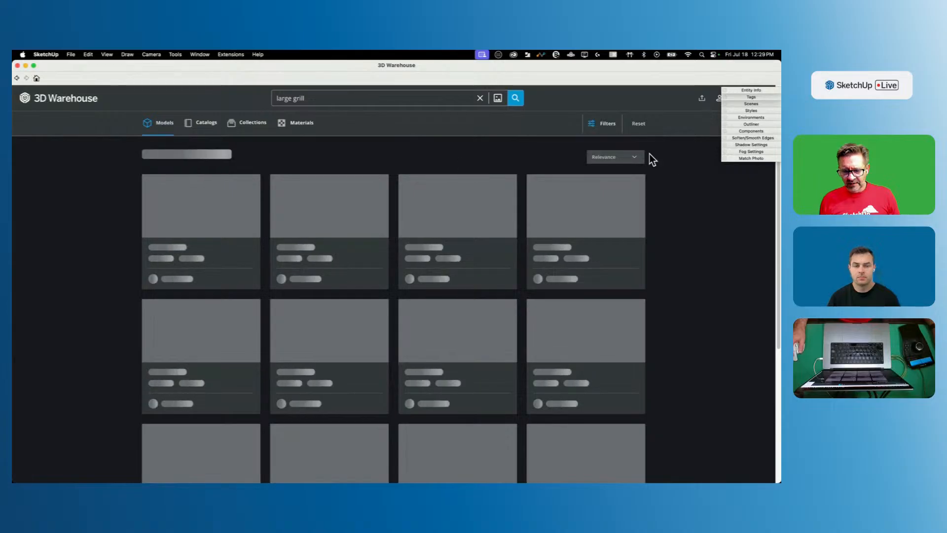
{"action": "left_click", "coordinate": [626, 157]}
{"action": "left_click", "coordinate": [607, 202]}
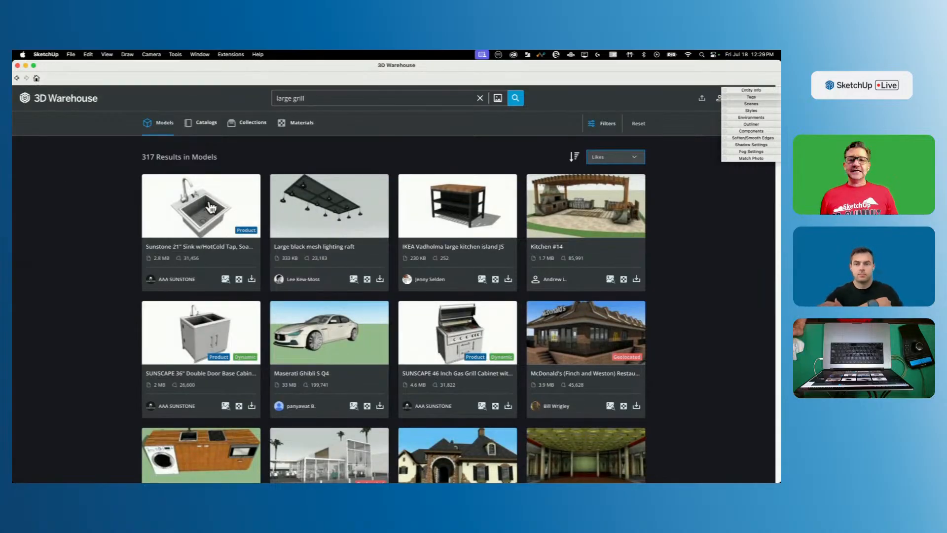
Step: Download the Sunstone 21" Sink w/HotCold Tap, Soap, Cutting Board, Cover Lid into the model and place it beside the grill
{"action": "left_click", "coordinate": [211, 207]}
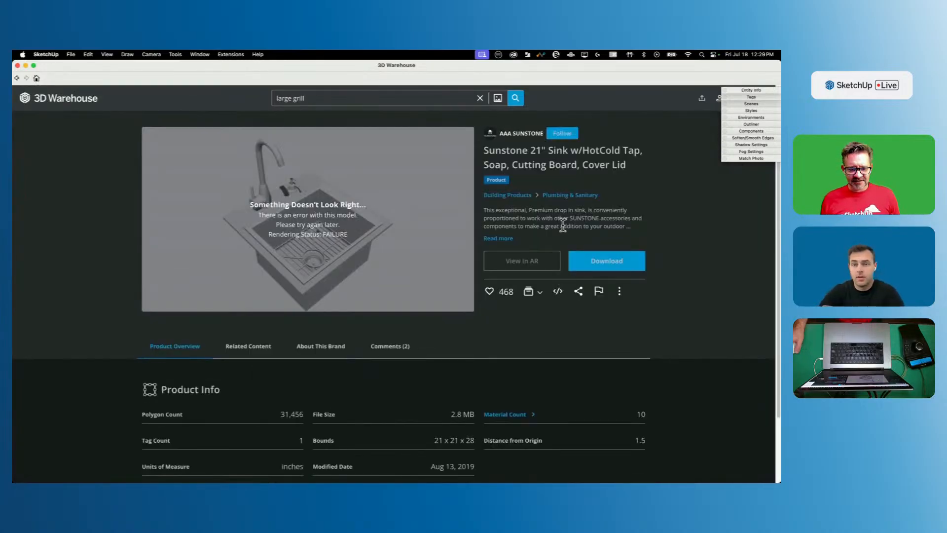
{"action": "left_click", "coordinate": [597, 261]}
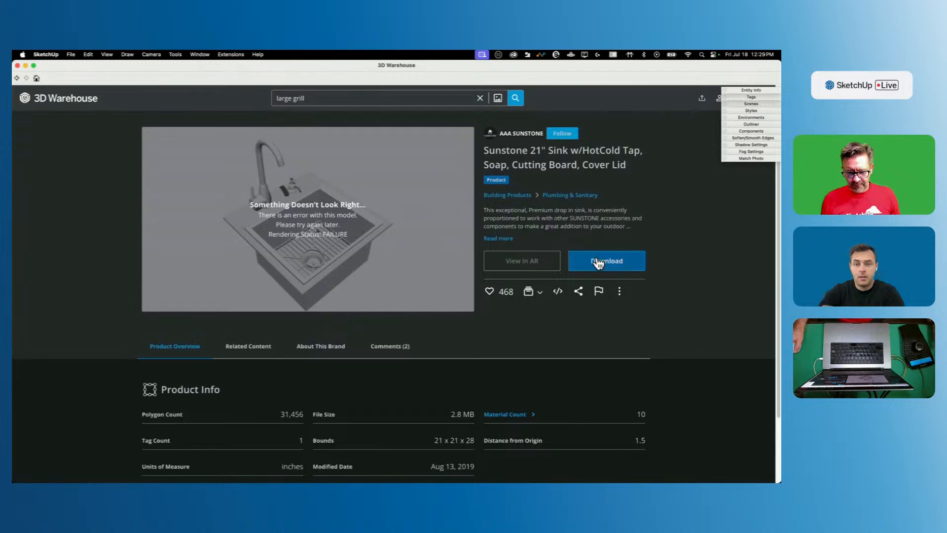
{"action": "left_click", "coordinate": [423, 214]}
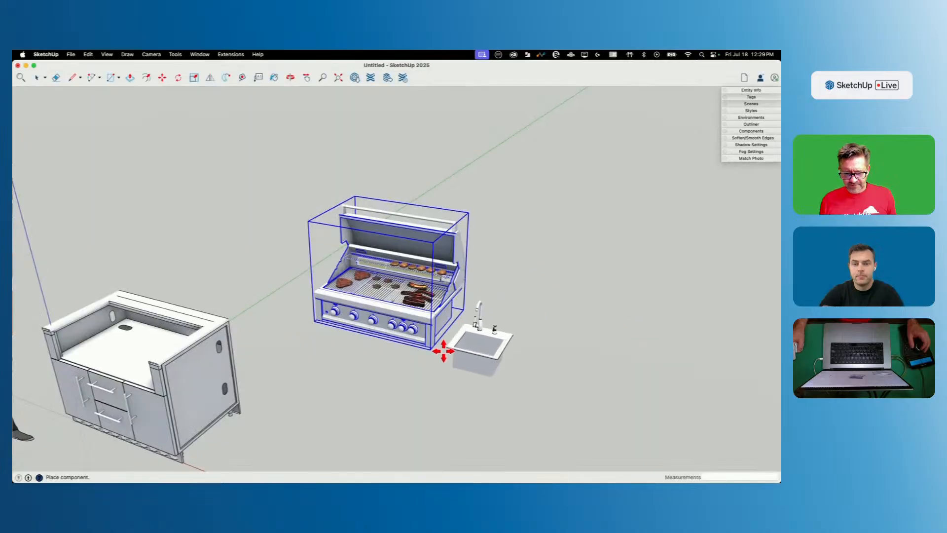
{"action": "left_click", "coordinate": [464, 344]}
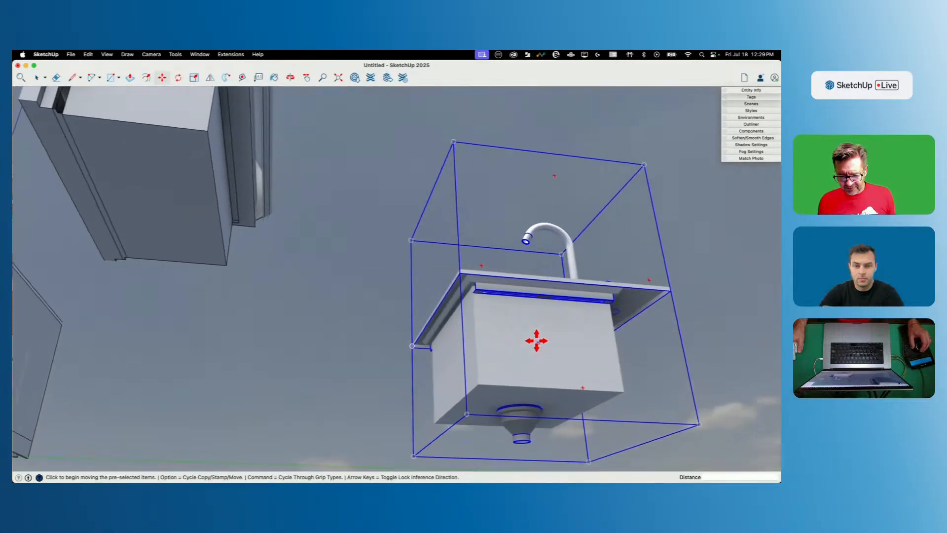
{"action": "key", "text": "space"}
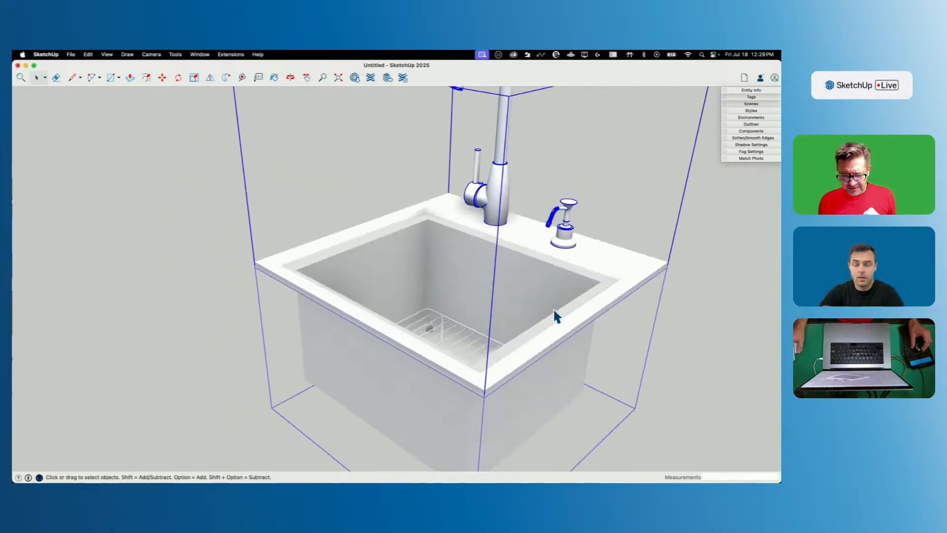
Step: Open the sink for editing and move the wire bottom grid about 2' 11" out of the basin
{"action": "middle_click_drag", "start_coordinate": [551, 305], "coordinate": [494, 437]}
{"action": "scroll", "coordinate": [483, 297], "scroll_direction": "up", "scroll_amount": 5}
{"action": "scroll", "coordinate": [482, 312], "scroll_direction": "down", "scroll_amount": 2}
{"action": "scroll", "coordinate": [468, 390], "scroll_direction": "down", "scroll_amount": 1}
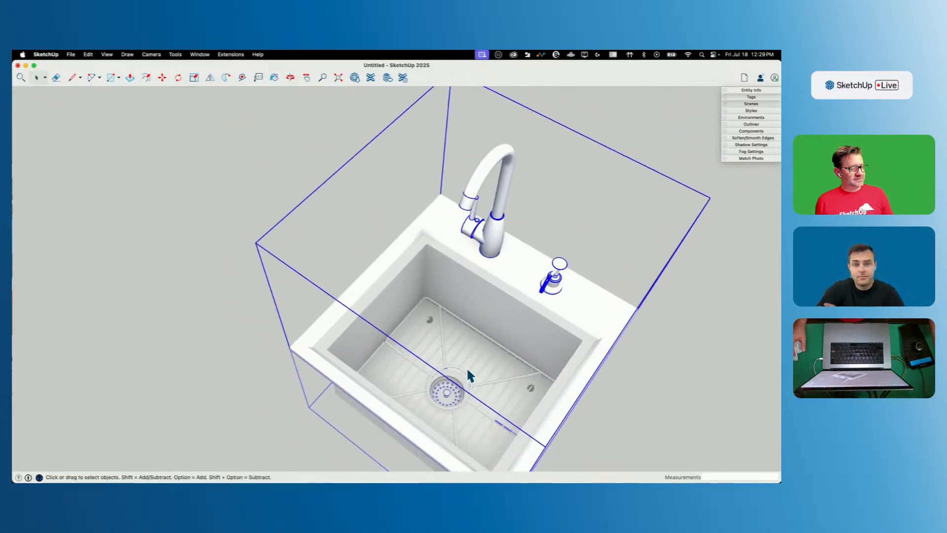
{"action": "double_click", "coordinate": [467, 366]}
{"action": "left_click", "coordinate": [460, 372]}
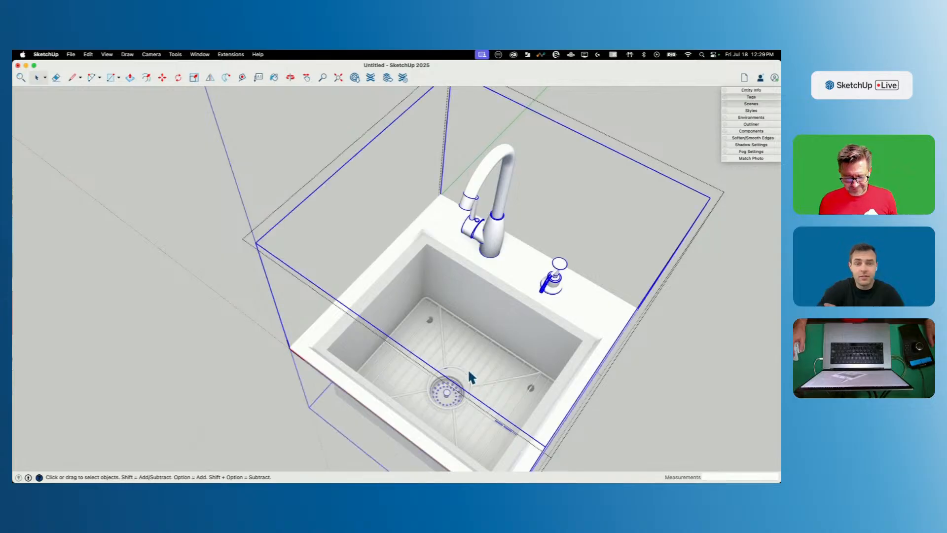
{"action": "double_click", "coordinate": [460, 367]}
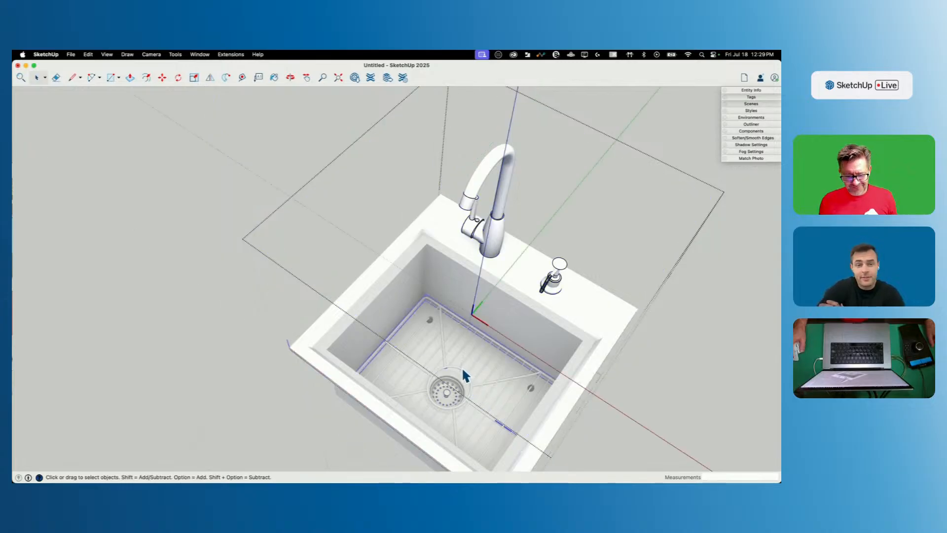
{"action": "key", "text": "m"}
{"action": "left_click", "coordinate": [462, 362]}
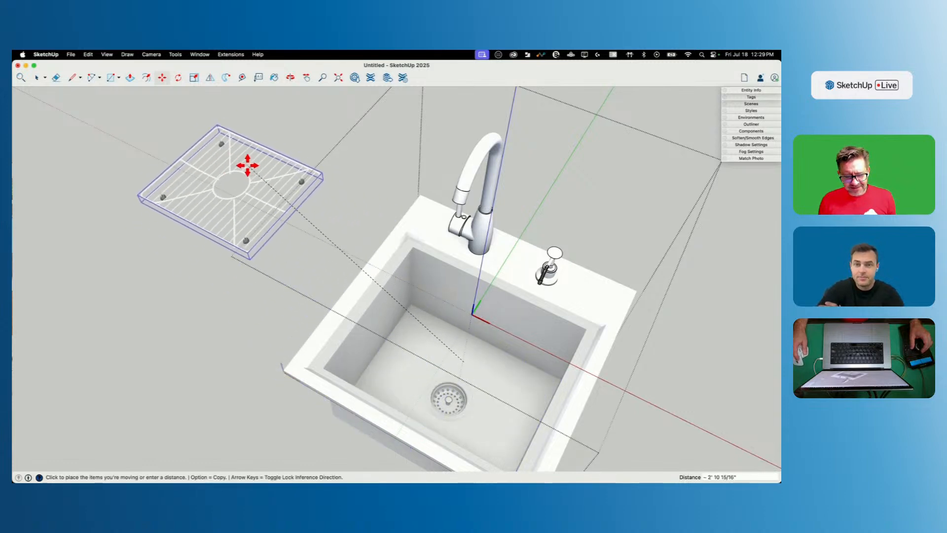
{"action": "left_click", "coordinate": [247, 162]}
{"action": "middle_click_drag", "start_coordinate": [247, 163], "coordinate": [336, 220]}
{"action": "key", "text": "space"}
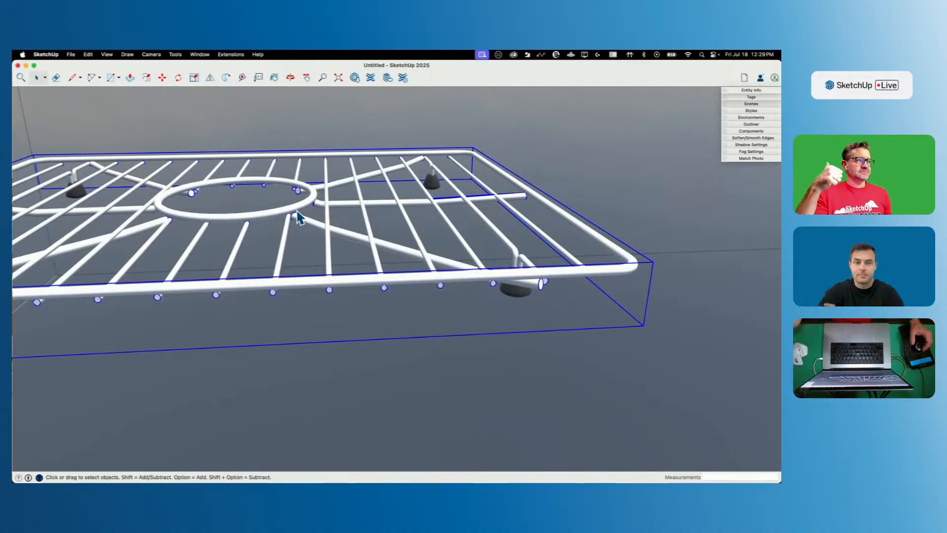
Step: Open the wire bottom grid for editing, select its geometry and check how many entities it contains
{"action": "scroll", "coordinate": [299, 218], "scroll_direction": "down", "scroll_amount": 5}
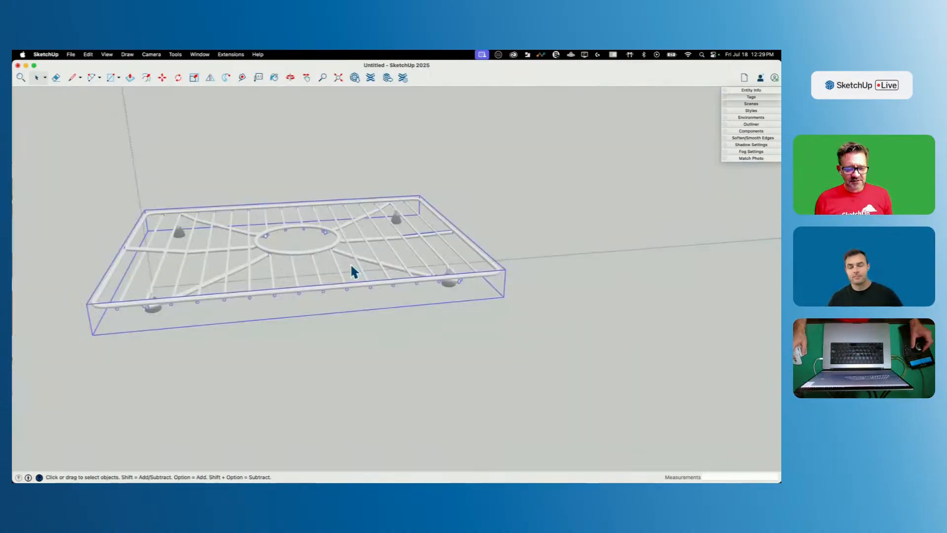
{"action": "scroll", "coordinate": [351, 265], "scroll_direction": "down", "scroll_amount": 10}
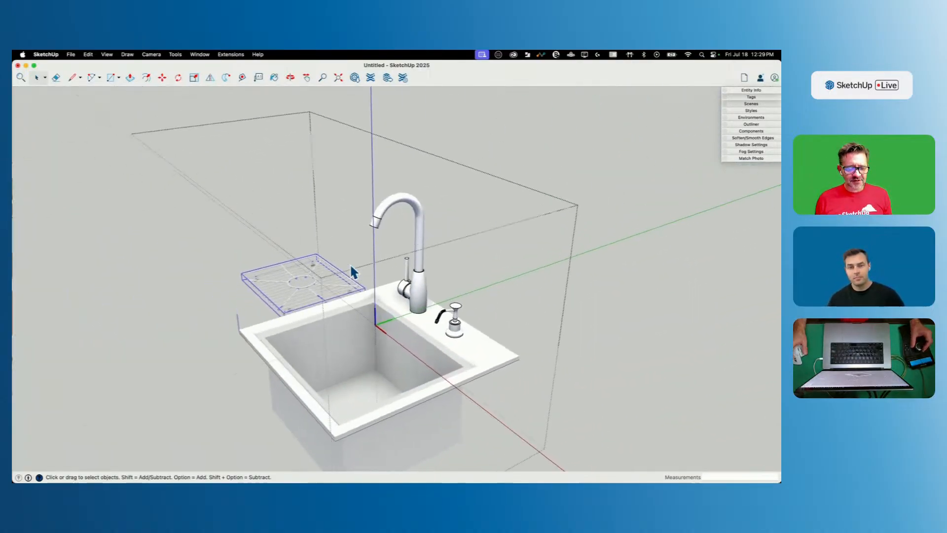
{"action": "scroll", "coordinate": [387, 378], "scroll_direction": "up", "scroll_amount": 5}
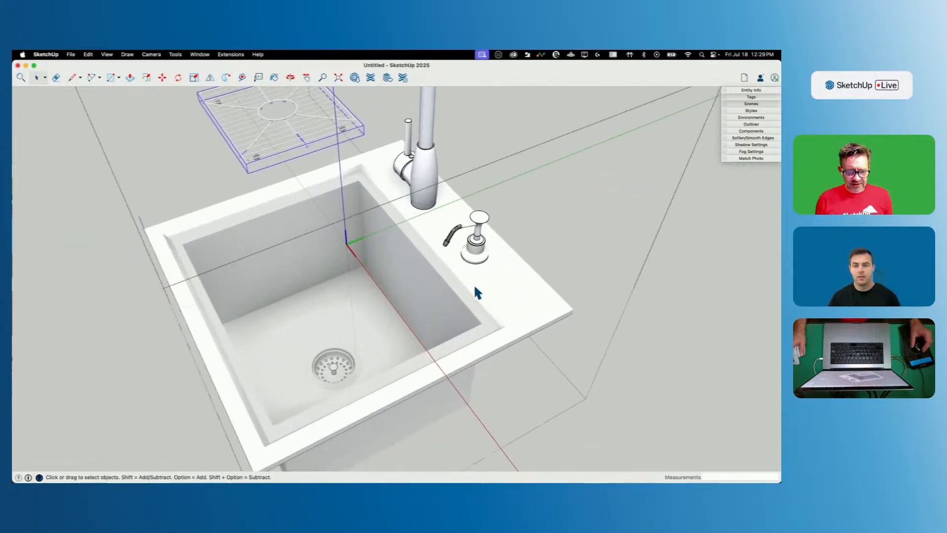
{"action": "middle_click_drag", "start_coordinate": [385, 331], "coordinate": [328, 179]}
{"action": "double_click", "coordinate": [335, 185]}
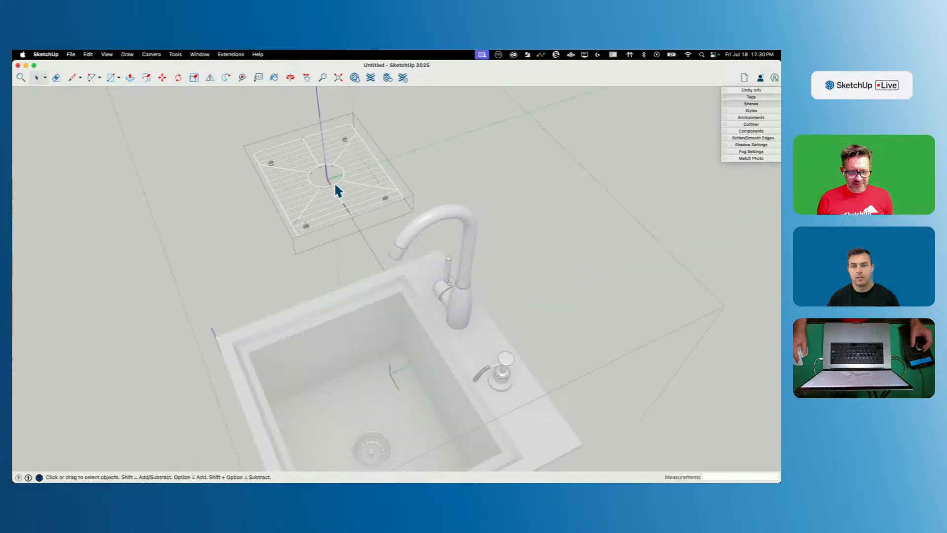
{"action": "left_click_drag", "start_coordinate": [401, 232], "coordinate": [425, 263]}
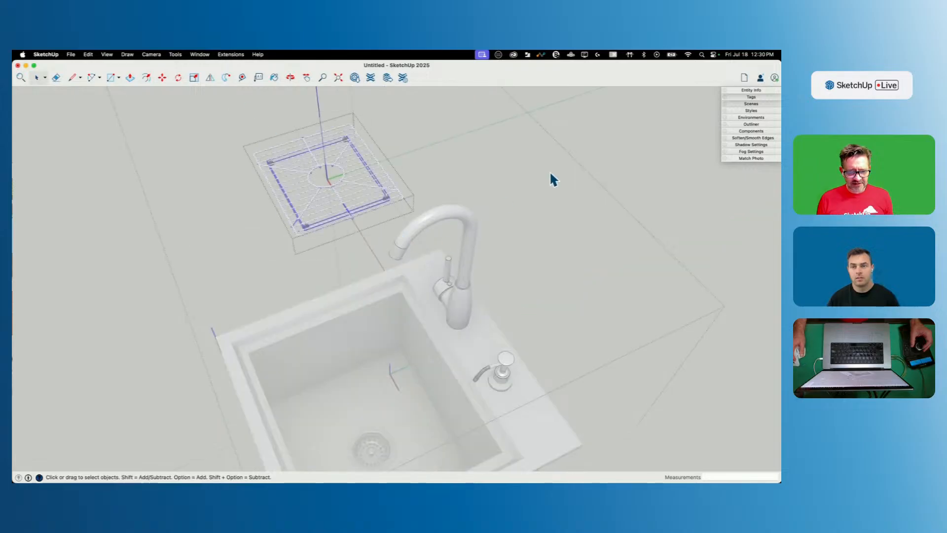
{"action": "left_click", "coordinate": [750, 90]}
{"action": "middle_click_drag", "start_coordinate": [360, 184], "coordinate": [492, 203]}
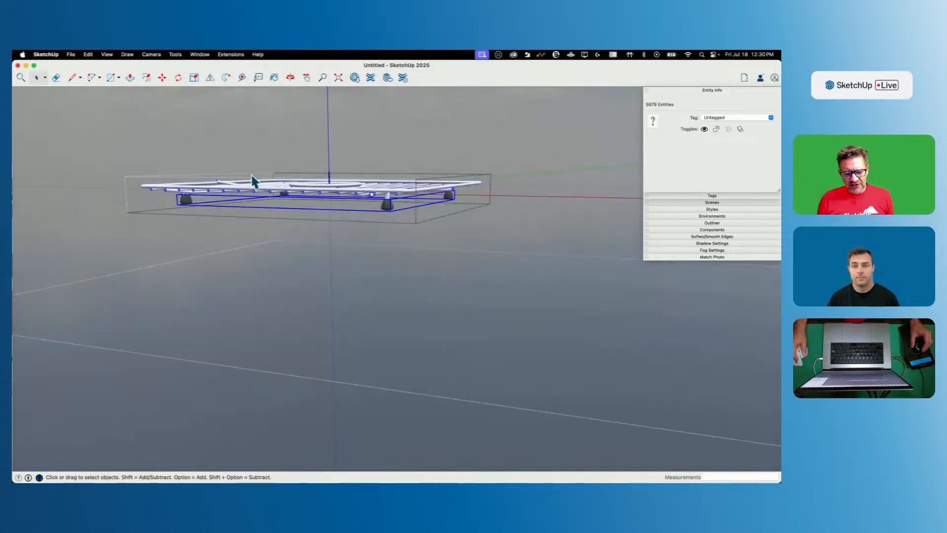
{"action": "left_click", "coordinate": [445, 258]}
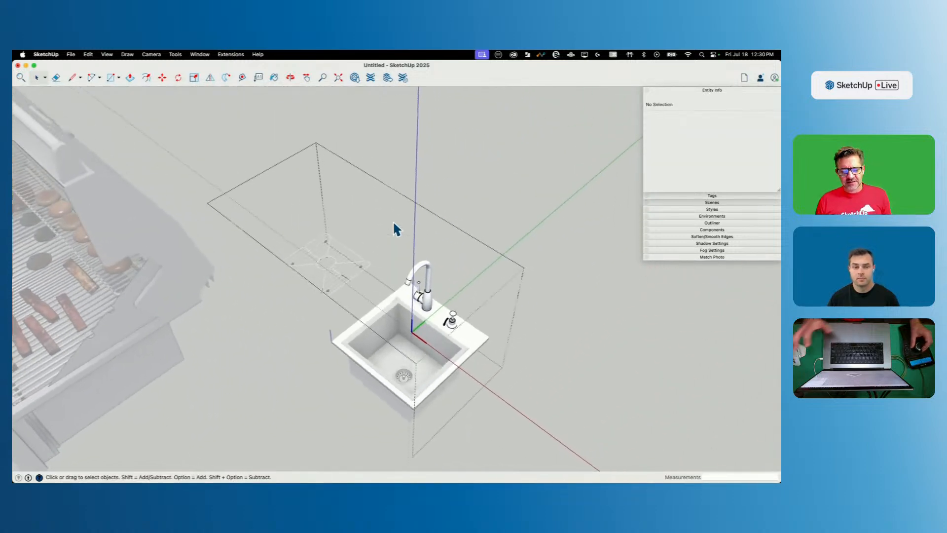
{"action": "scroll", "coordinate": [400, 227], "scroll_direction": "up", "scroll_amount": 1}
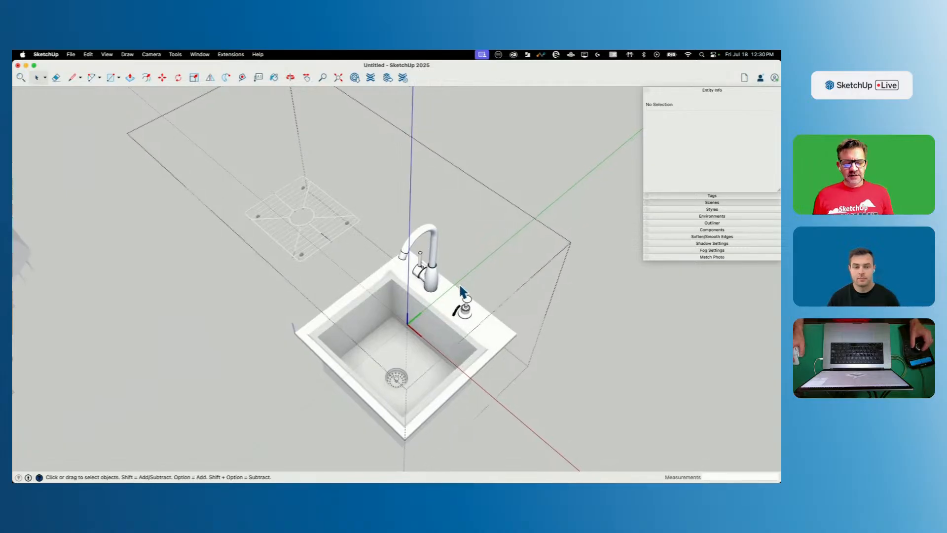
{"action": "middle_click_drag", "start_coordinate": [441, 273], "coordinate": [502, 250]}
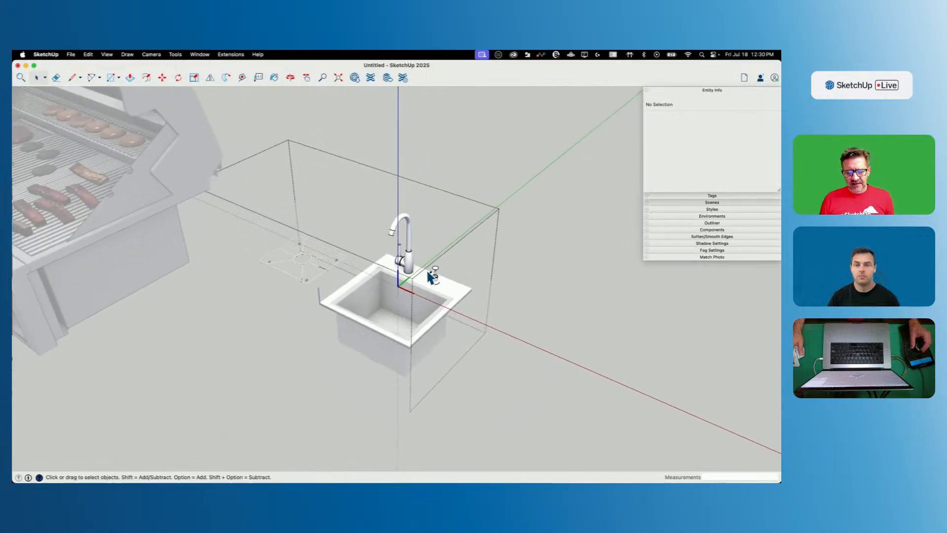
Step: Cut the wire rack out of the sink component and paste it into the open model as a separate object beside the sink
{"action": "left_click", "coordinate": [322, 274]}
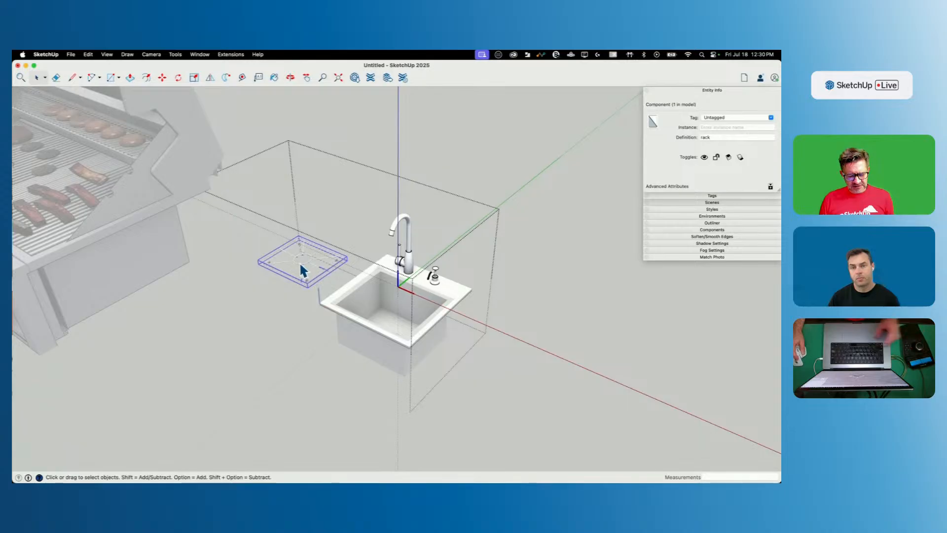
{"action": "key", "text": "Delete"}
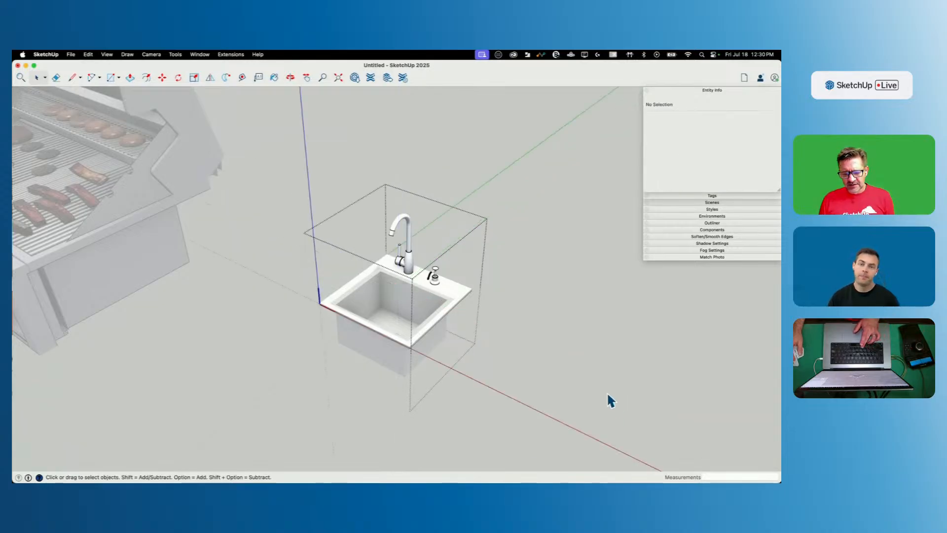
{"action": "key", "text": "super+v"}
{"action": "left_click", "coordinate": [592, 363]}
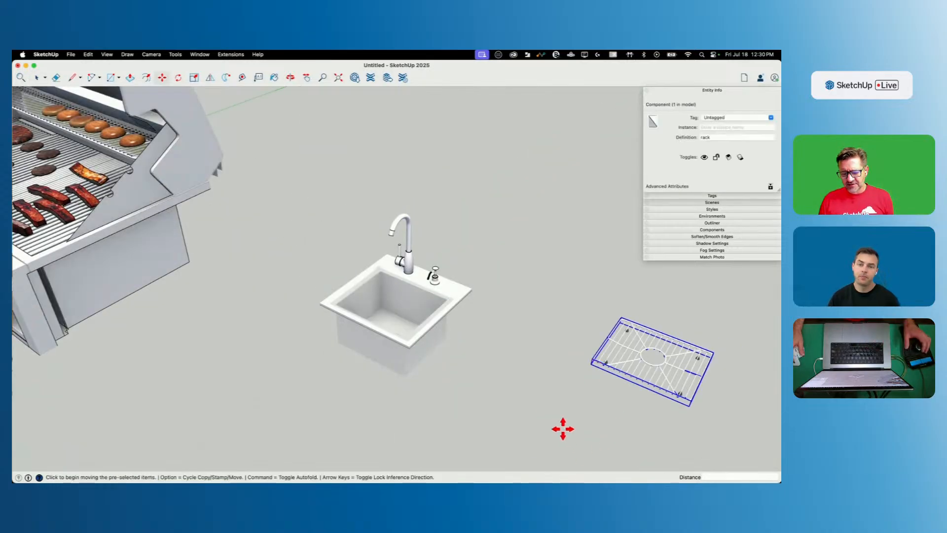
Step: Open the sink's soap dispenser group for editing and examine the edges along its curved spout
{"action": "left_click", "coordinate": [441, 300]}
{"action": "scroll", "coordinate": [440, 300], "scroll_direction": "up", "scroll_amount": 6}
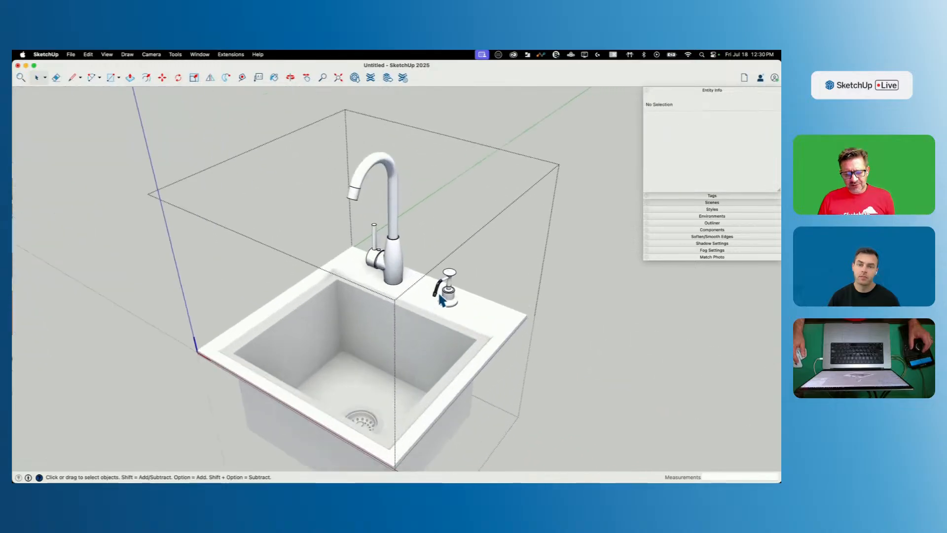
{"action": "scroll", "coordinate": [439, 294], "scroll_direction": "up", "scroll_amount": 10}
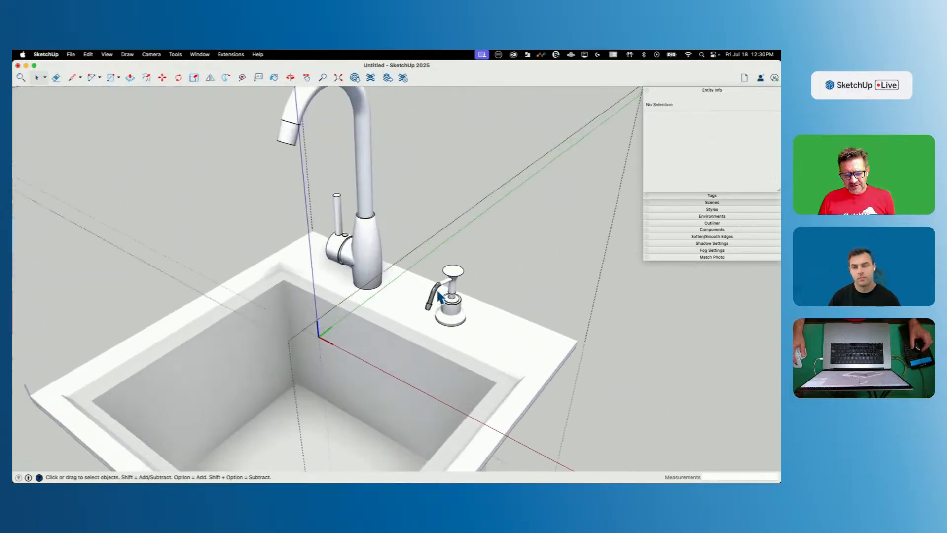
{"action": "scroll", "coordinate": [456, 315], "scroll_direction": "up", "scroll_amount": 3}
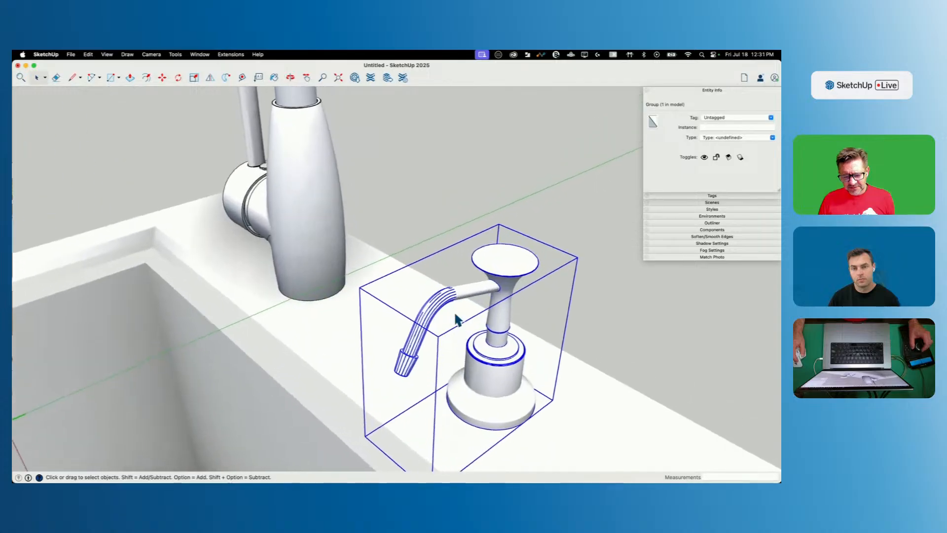
{"action": "double_click", "coordinate": [432, 309]}
{"action": "scroll", "coordinate": [429, 299], "scroll_direction": "up", "scroll_amount": 10}
{"action": "scroll", "coordinate": [394, 256], "scroll_direction": "down", "scroll_amount": 3}
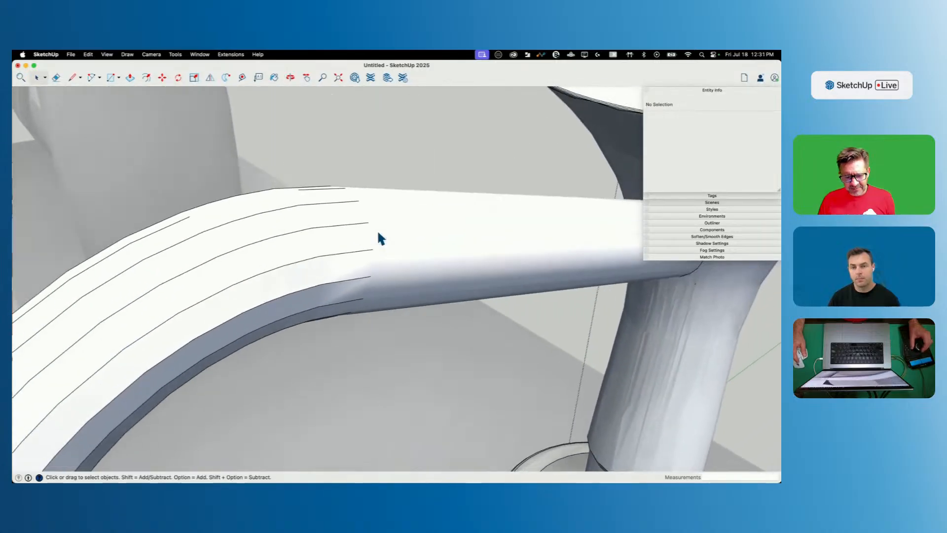
{"action": "scroll", "coordinate": [393, 237], "scroll_direction": "down", "scroll_amount": 8}
{"action": "scroll", "coordinate": [392, 229], "scroll_direction": "down", "scroll_amount": 10}
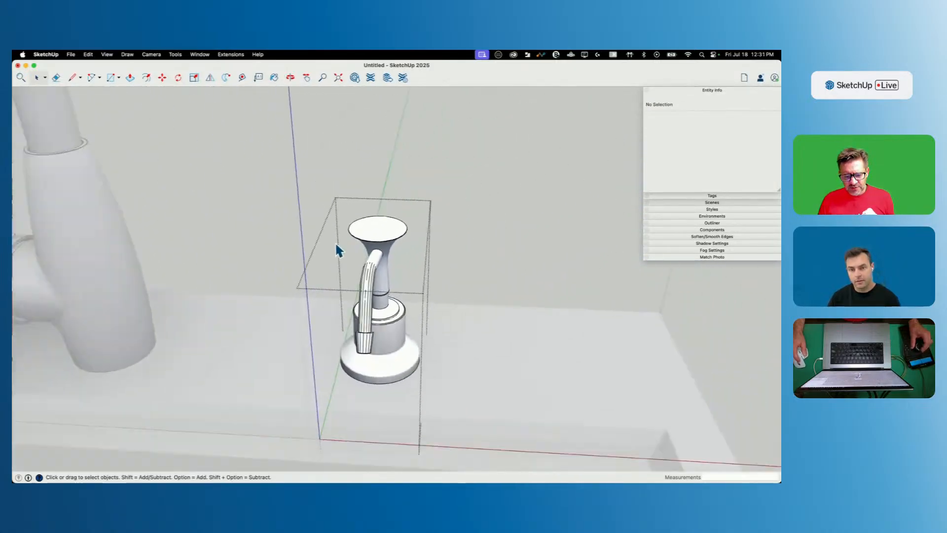
Step: Select all of the soap dispenser's geometry, soften its coplanar edges and close the group
{"action": "left_click_drag", "start_coordinate": [454, 392], "coordinate": [454, 391]}
{"action": "middle_click_drag", "start_coordinate": [453, 391], "coordinate": [547, 249]}
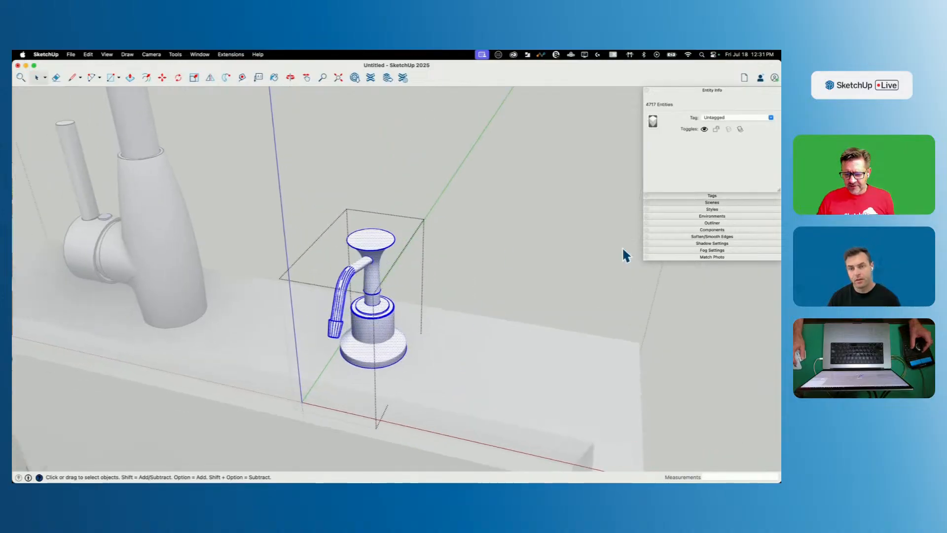
{"action": "left_click", "coordinate": [694, 237]}
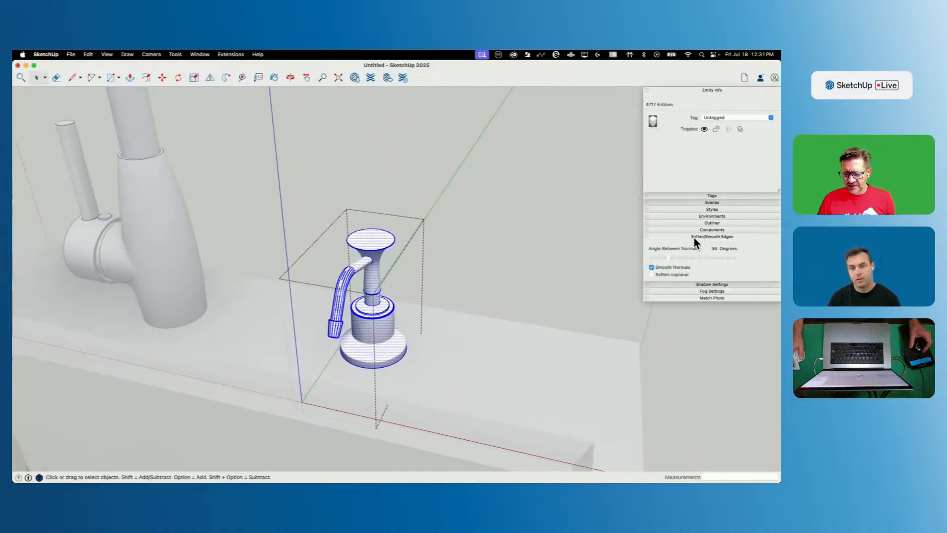
{"action": "left_click", "coordinate": [651, 274]}
{"action": "scroll", "coordinate": [500, 145], "scroll_direction": "down", "scroll_amount": 3}
{"action": "left_click", "coordinate": [500, 145]}
{"action": "scroll", "coordinate": [500, 144], "scroll_direction": "down", "scroll_amount": 8}
{"action": "scroll", "coordinate": [500, 148], "scroll_direction": "up", "scroll_amount": 8}
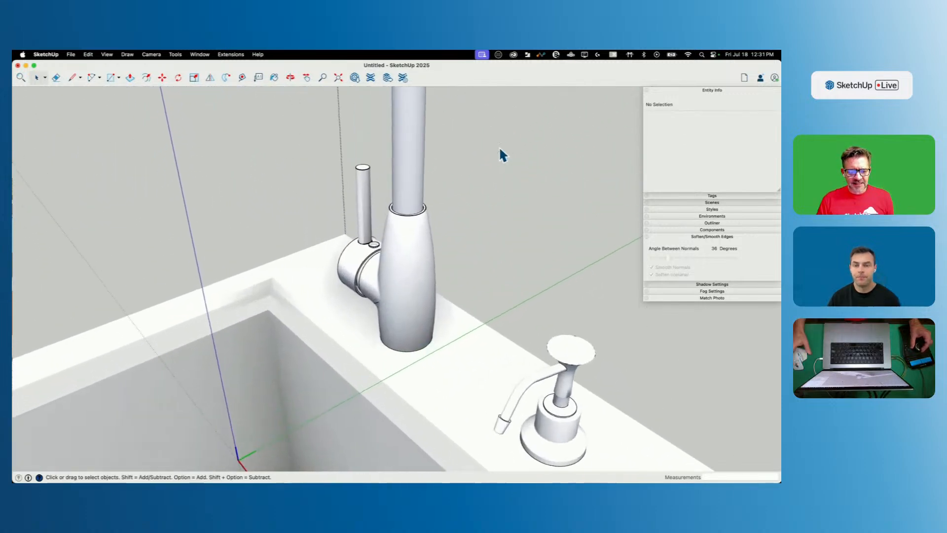
{"action": "scroll", "coordinate": [470, 234], "scroll_direction": "down", "scroll_amount": 6}
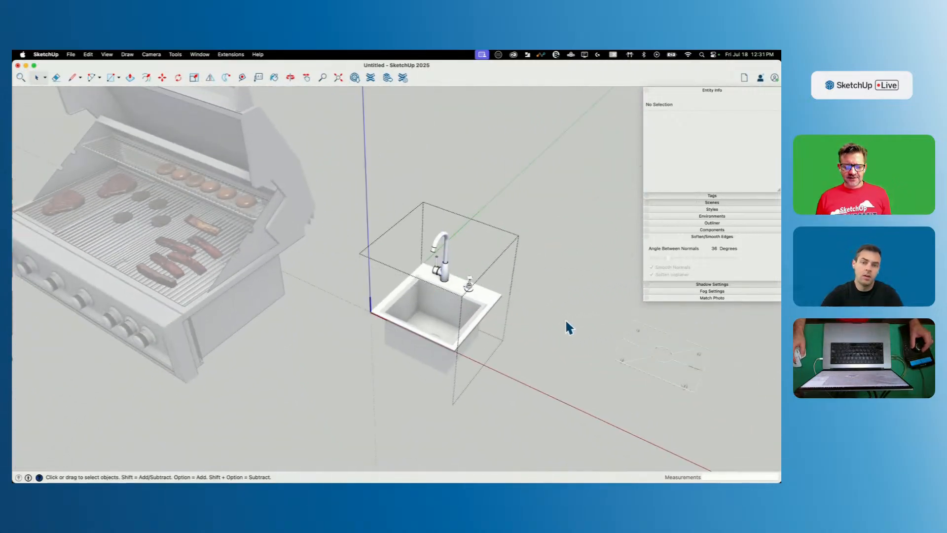
Step: Explode the downloaded sink's outer component
{"action": "left_click", "coordinate": [506, 288]}
{"action": "right_click", "coordinate": [476, 291]}
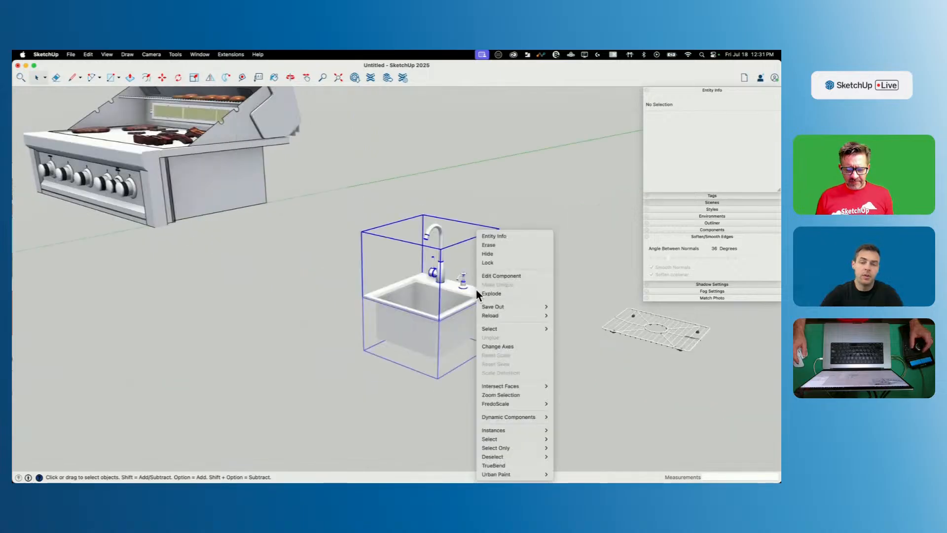
{"action": "left_click", "coordinate": [504, 292]}
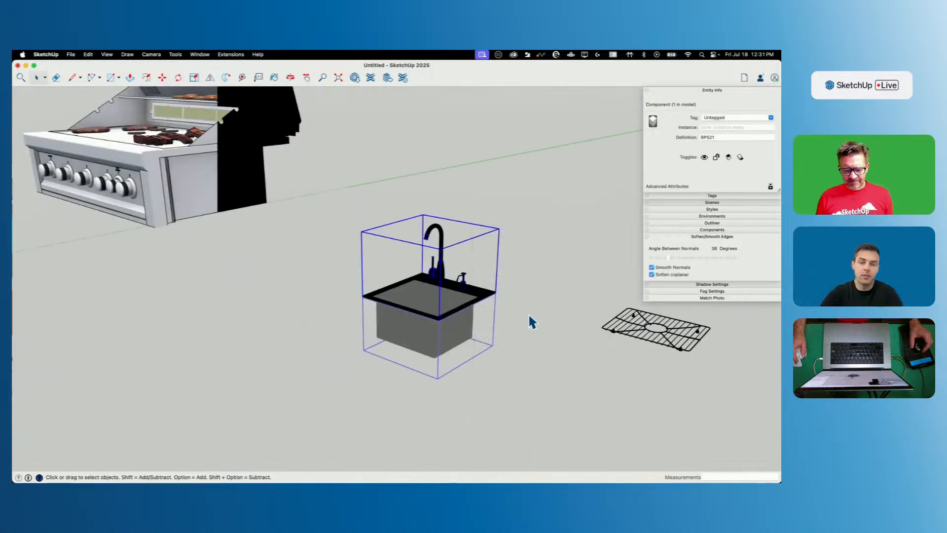
Step: Copy the sink, switch to the Patio model and paste it onto the long leg of the kitchen countertop
{"action": "key", "text": "super+z"}
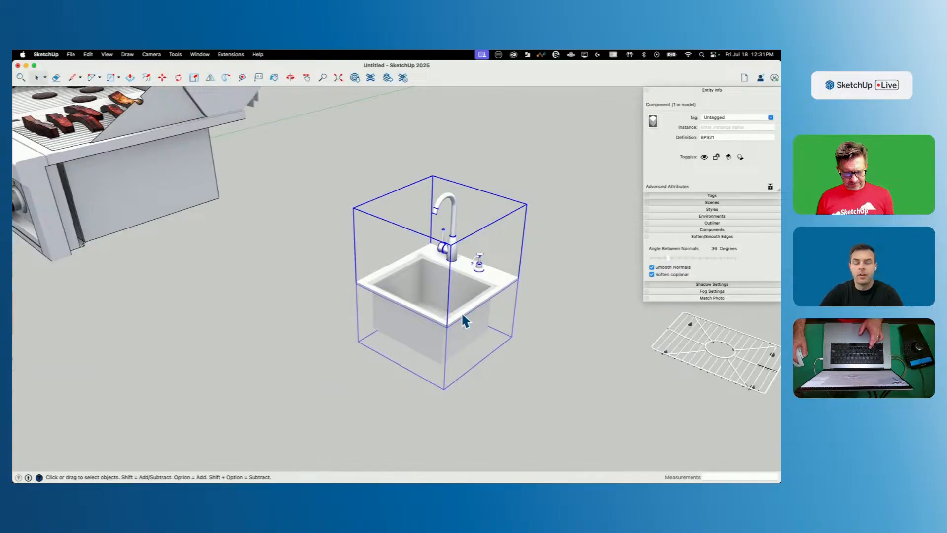
{"action": "left_click", "coordinate": [200, 54]}
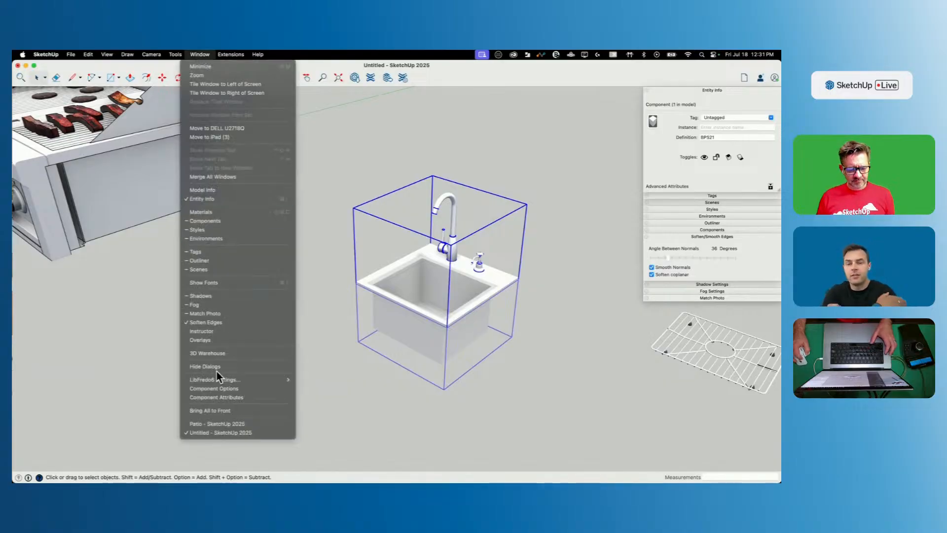
{"action": "left_click", "coordinate": [214, 421]}
{"action": "key", "text": "super+v"}
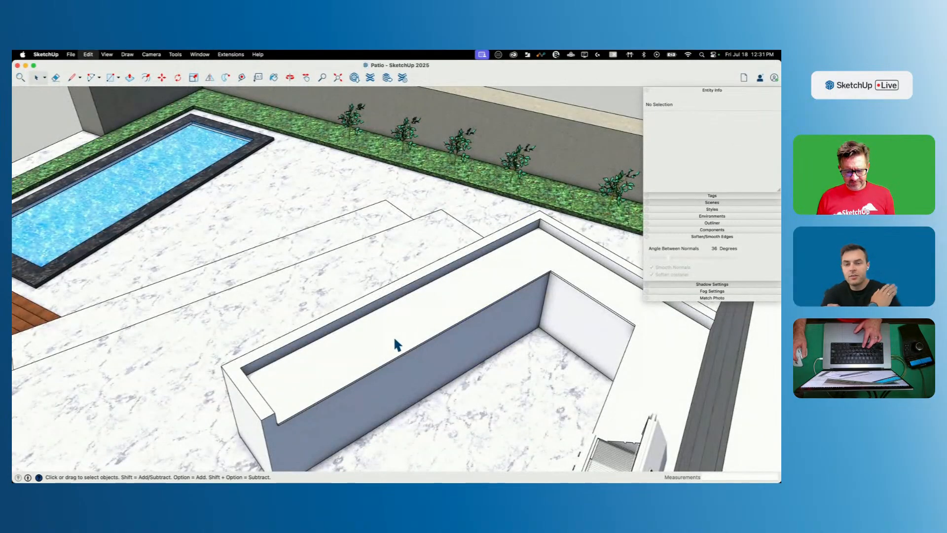
{"action": "left_click", "coordinate": [380, 331]}
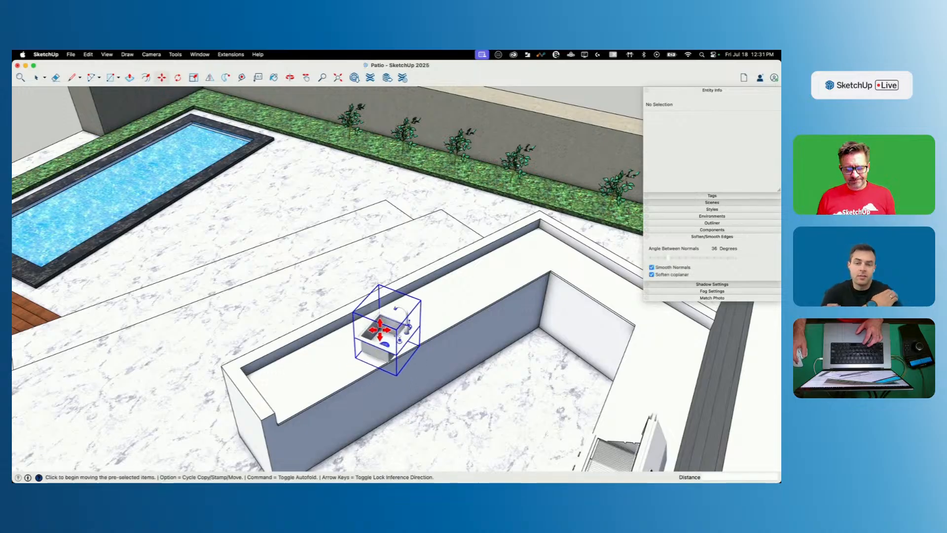
Step: Lower the sink until its rim rests on the countertop, and move it by its rim corner about 4' 2 7/8" to the counter's inner edge
{"action": "scroll", "coordinate": [441, 370], "scroll_direction": "up", "scroll_amount": 5}
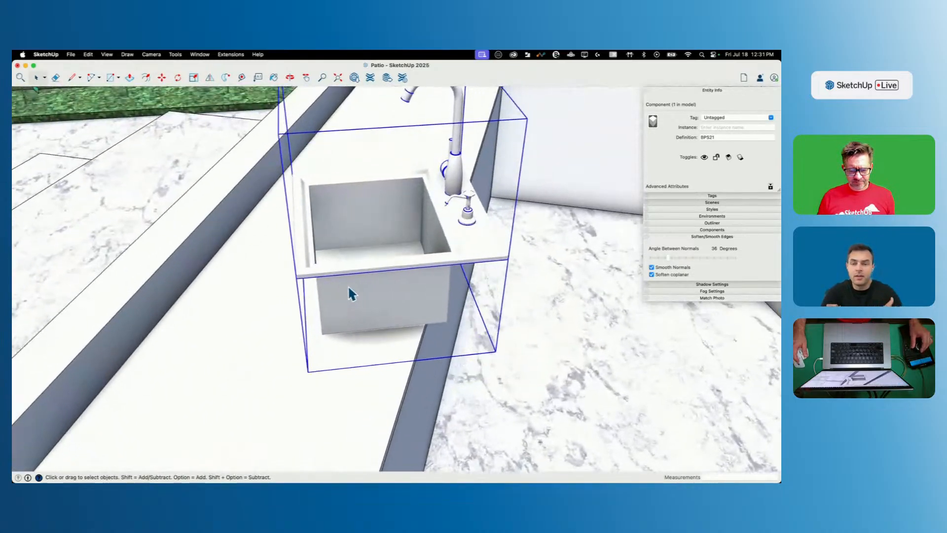
{"action": "key", "text": "m"}
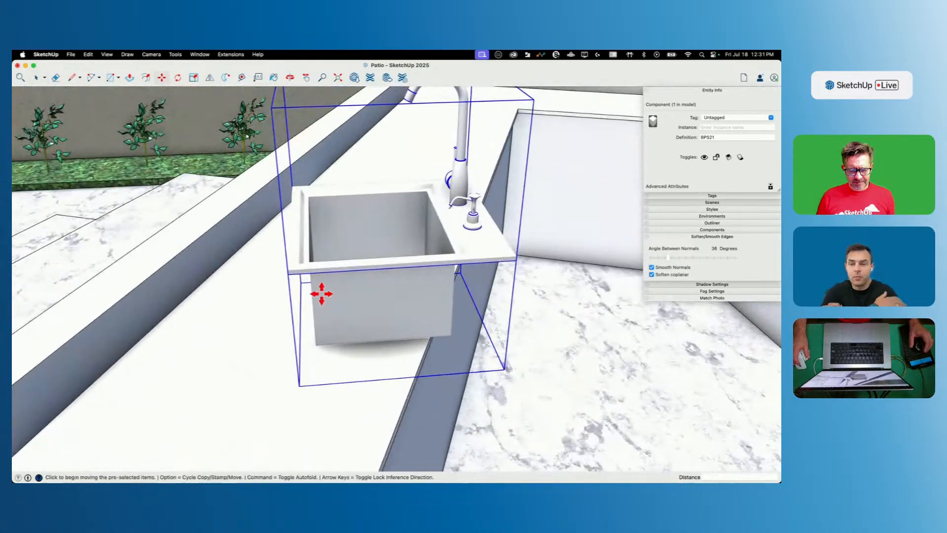
{"action": "left_click", "coordinate": [288, 273]}
{"action": "left_click", "coordinate": [319, 354]}
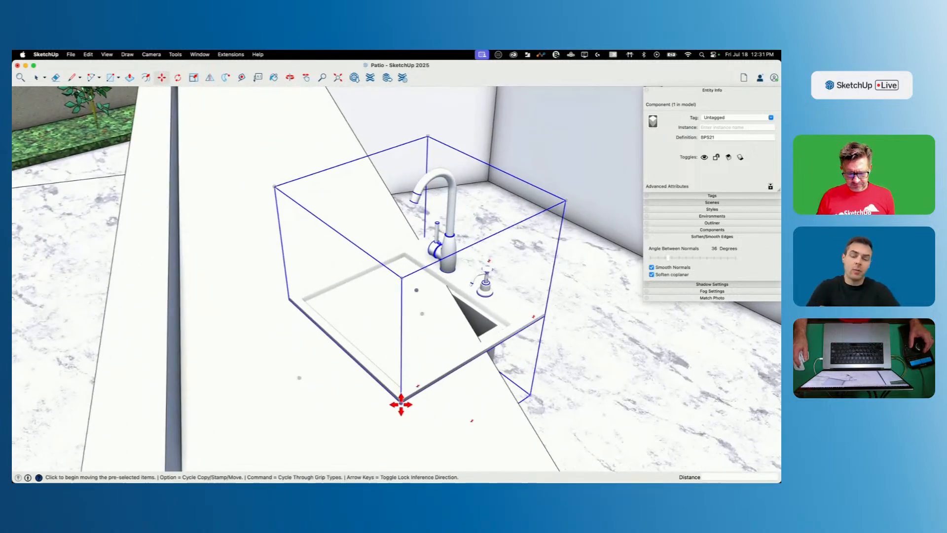
{"action": "left_click", "coordinate": [400, 404]}
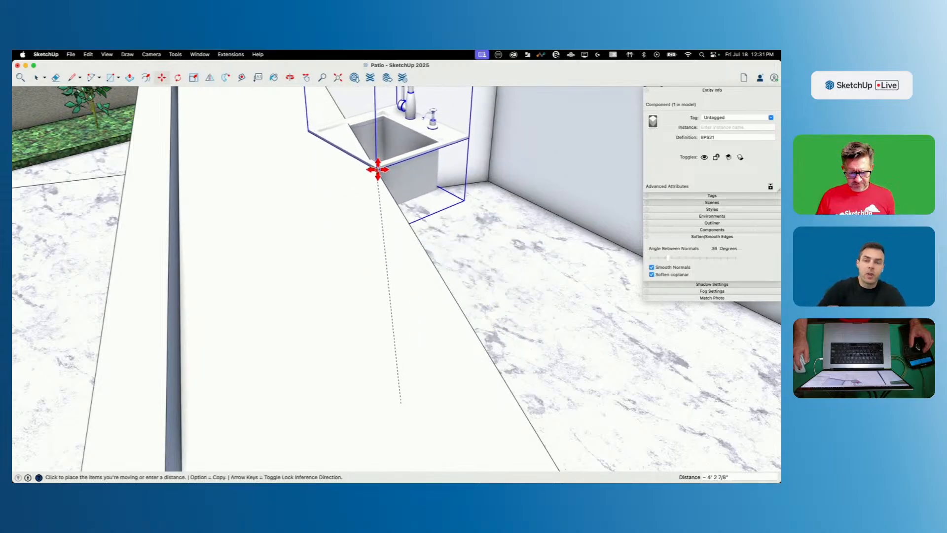
Step: Rotate the sink about 157.8 degrees around its rim corner so its front lines up with the counter's inner edge
{"action": "key", "text": "q"}
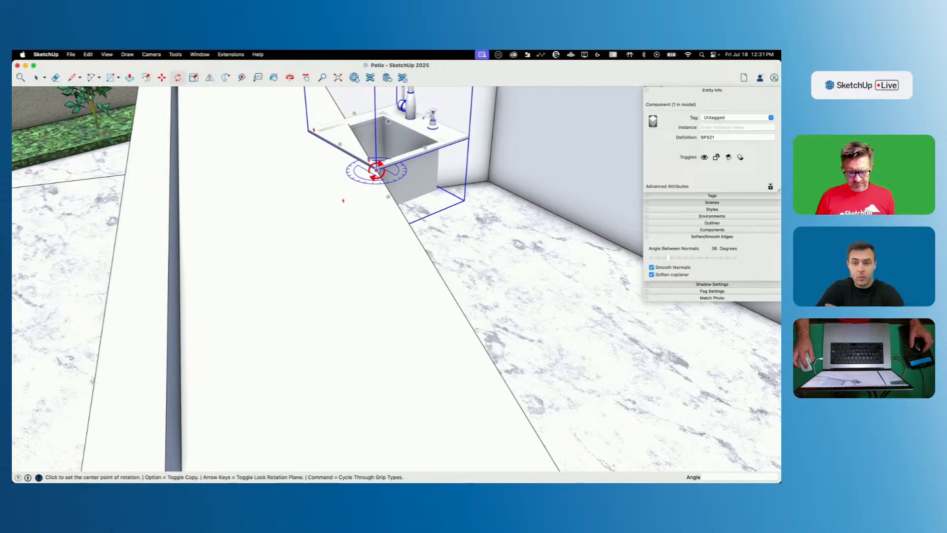
{"action": "left_click", "coordinate": [308, 132]}
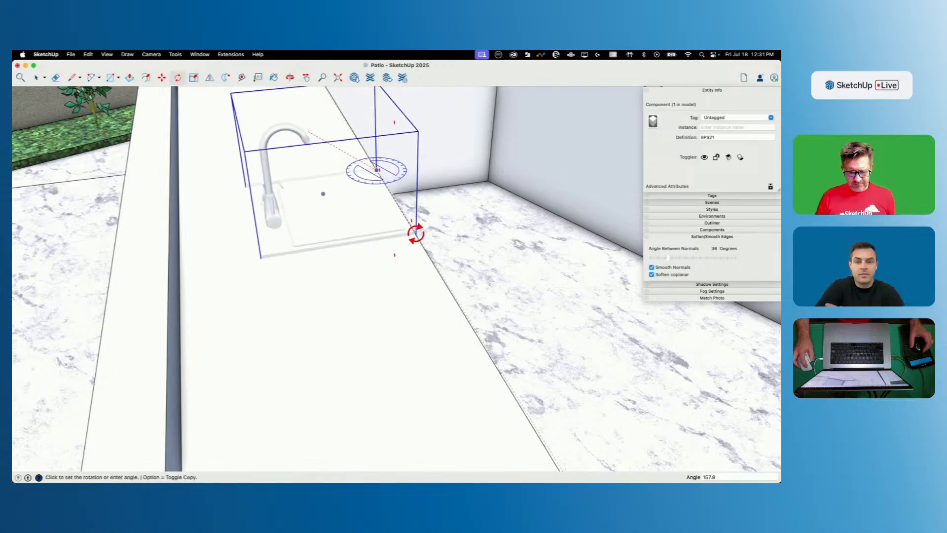
{"action": "left_click", "coordinate": [416, 236]}
{"action": "key", "text": "space"}
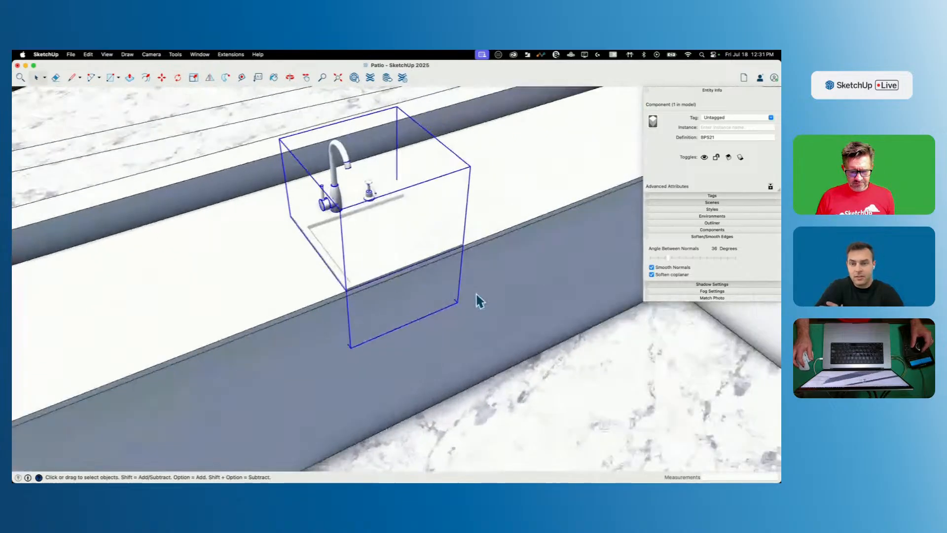
Step: Move the sink back about 4 1/8" from the inner edge of the countertop
{"action": "key", "text": "m"}
{"action": "left_click", "coordinate": [430, 300]}
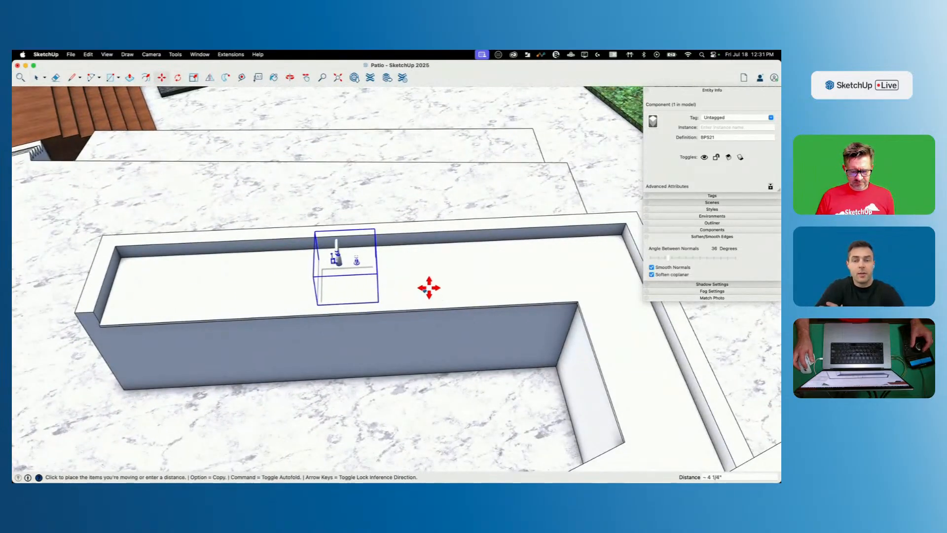
{"action": "left_click", "coordinate": [429, 288]}
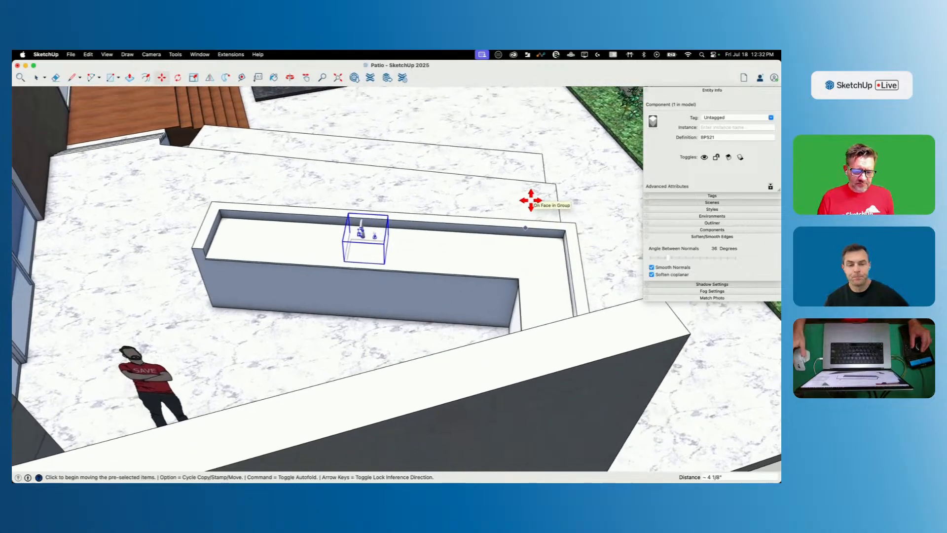
{"action": "scroll", "coordinate": [391, 226], "scroll_direction": "up", "scroll_amount": 8}
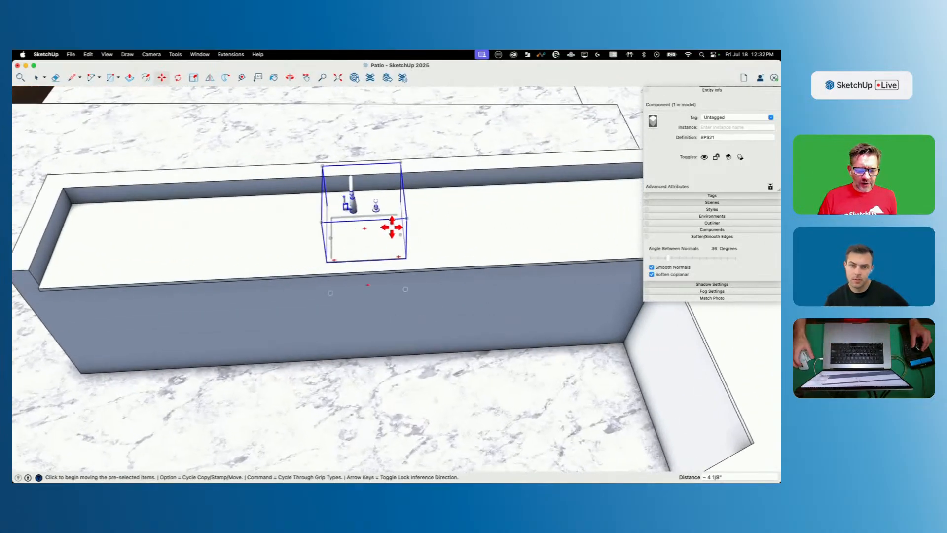
Step: Trace the sink's outer rim on the countertop with the Line tool to split off a separate face beneath it
{"action": "key", "text": "space"}
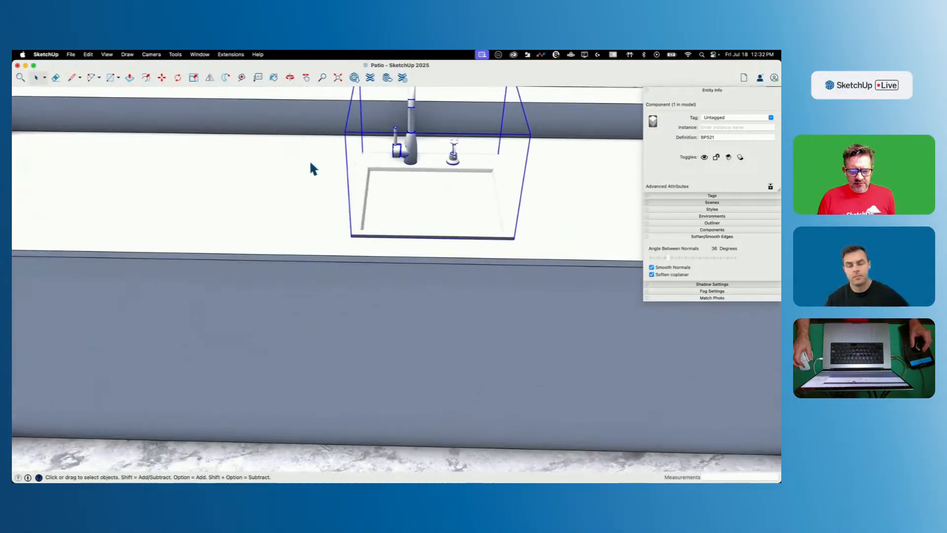
{"action": "left_click", "coordinate": [418, 193]}
{"action": "middle_click_drag", "start_coordinate": [403, 196], "coordinate": [391, 133]}
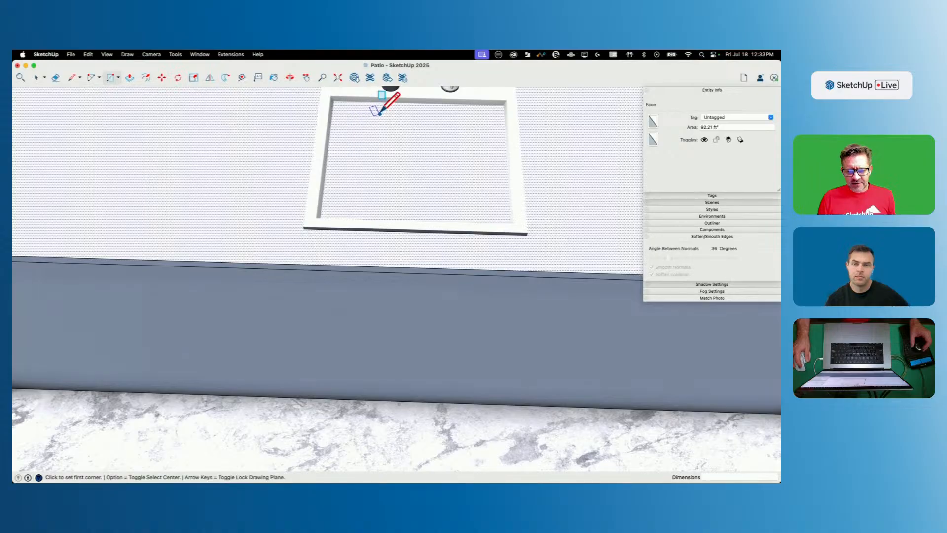
{"action": "key", "text": "space"}
{"action": "middle_click_drag", "start_coordinate": [363, 153], "coordinate": [261, 214]}
{"action": "scroll", "coordinate": [197, 199], "scroll_direction": "up", "scroll_amount": 5}
{"action": "key", "text": "l"}
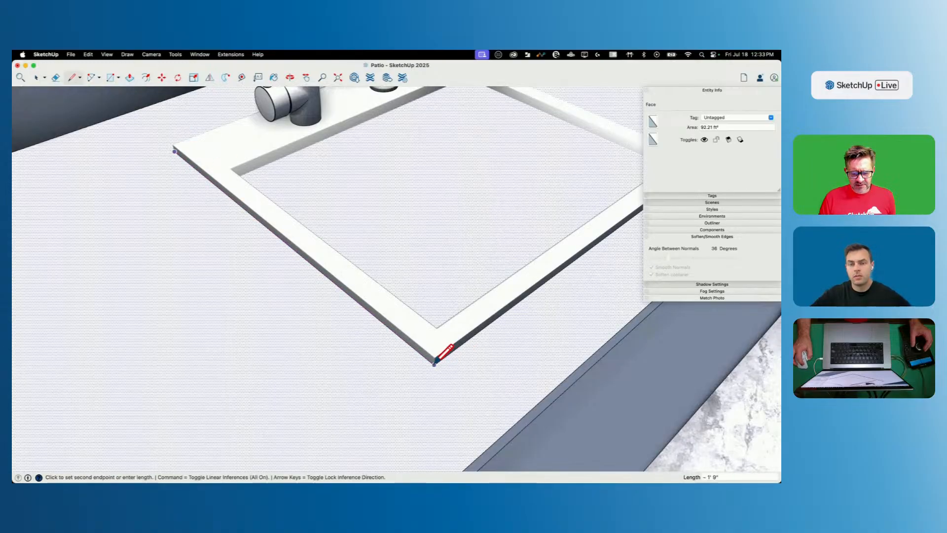
{"action": "scroll", "coordinate": [435, 363], "scroll_direction": "down", "scroll_amount": 5}
{"action": "middle_click_drag", "start_coordinate": [404, 327], "coordinate": [575, 354]}
{"action": "scroll", "coordinate": [532, 353], "scroll_direction": "up", "scroll_amount": 3}
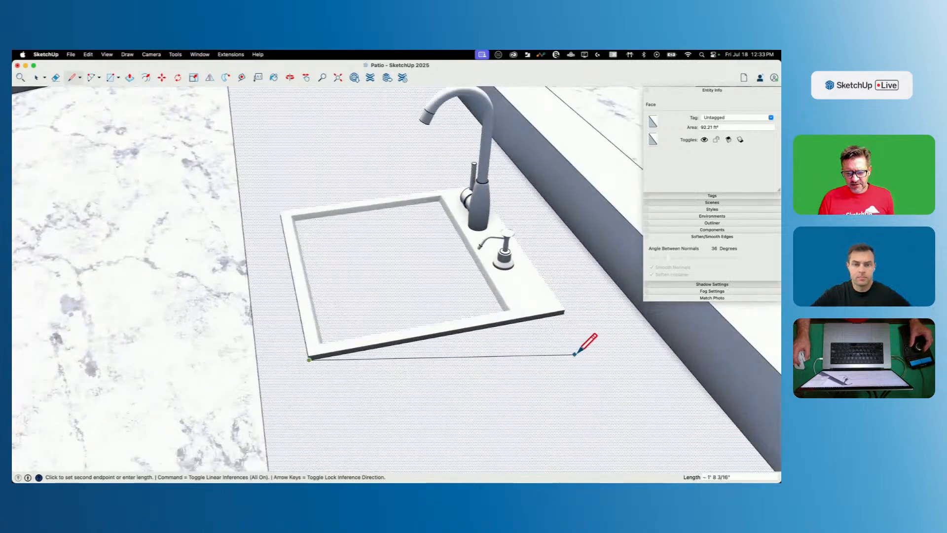
{"action": "left_click", "coordinate": [564, 313]}
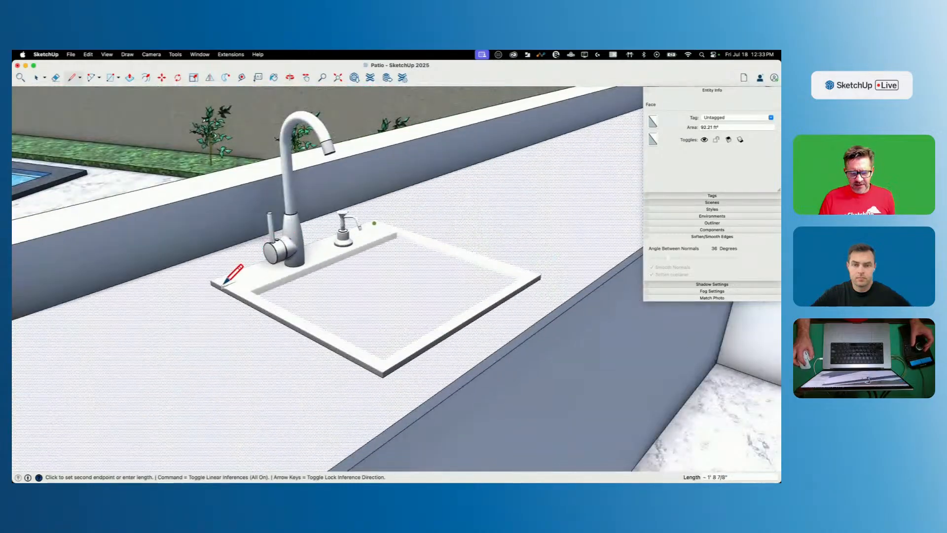
{"action": "left_click", "coordinate": [211, 284]}
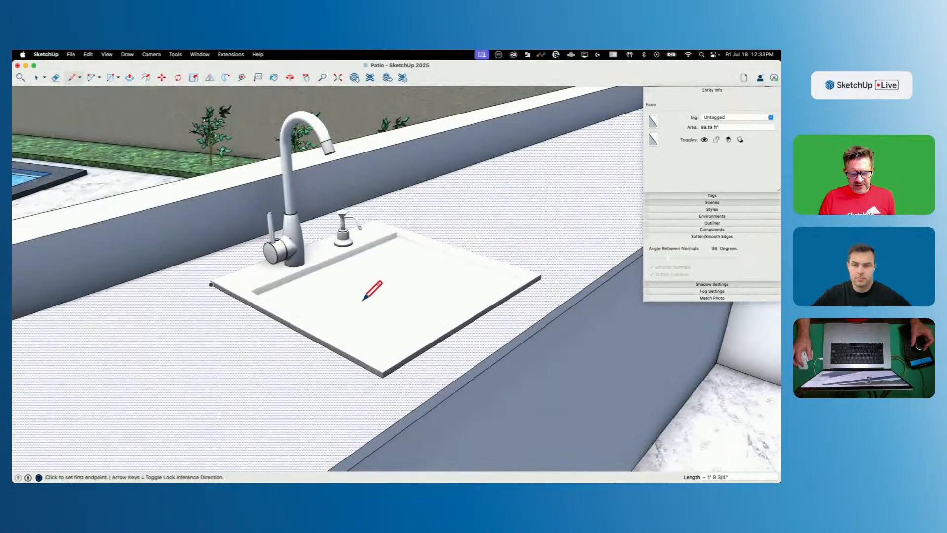
{"action": "key", "text": "space"}
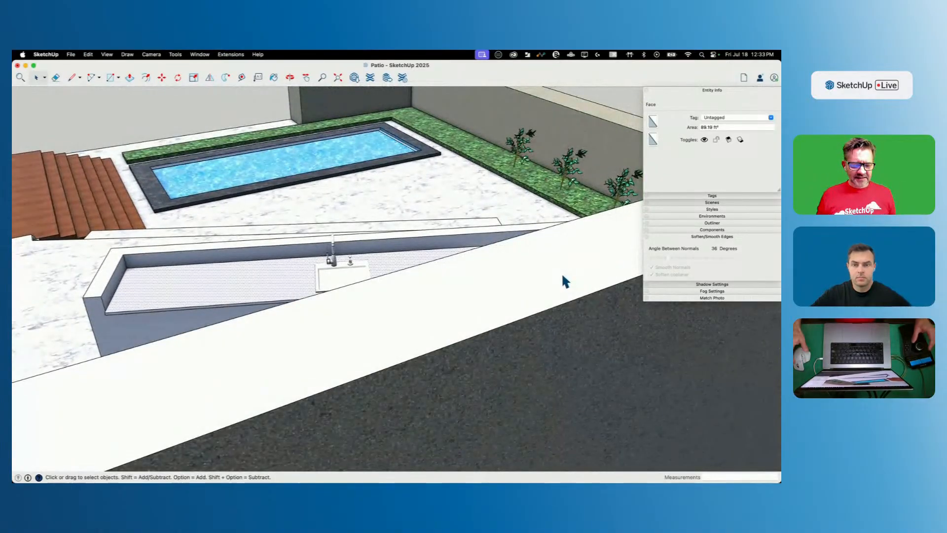
Step: Push the traced face beneath the sink down into the counter to open a cutout for the basin
{"action": "scroll", "coordinate": [437, 232], "scroll_direction": "up", "scroll_amount": 6}
{"action": "scroll", "coordinate": [263, 224], "scroll_direction": "up", "scroll_amount": 3}
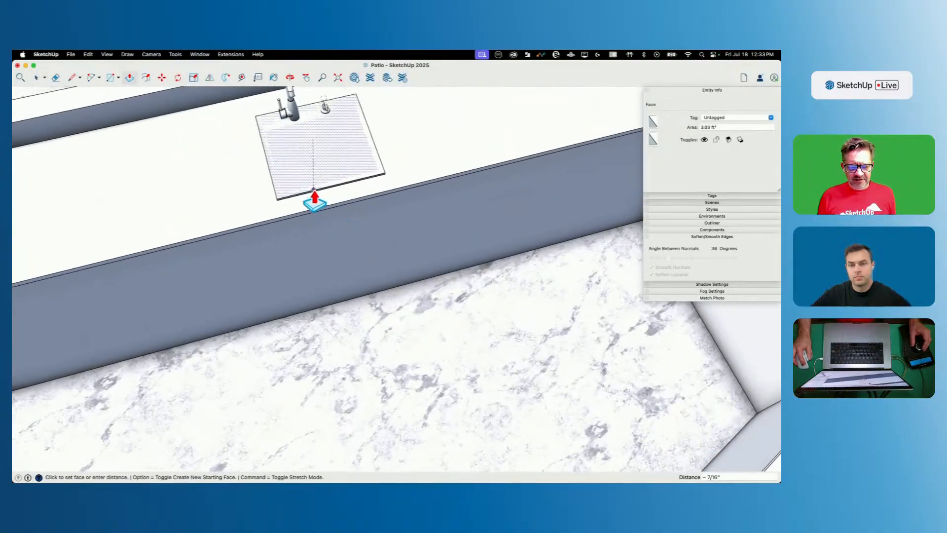
{"action": "key", "text": "space"}
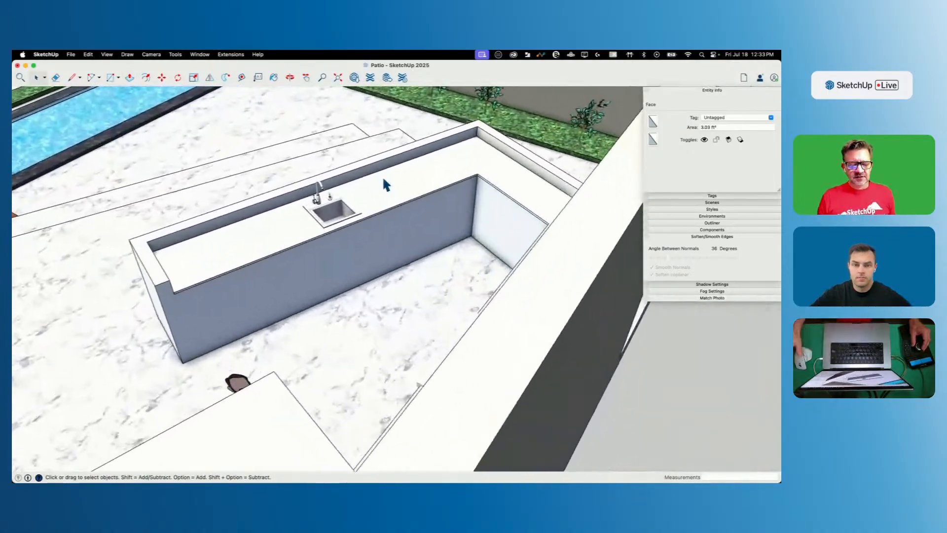
Step: Turn on X-ray display and bring the sink and its cutout into close view
{"action": "left_click", "coordinate": [401, 165]}
{"action": "middle_click_drag", "start_coordinate": [402, 164], "coordinate": [571, 117]}
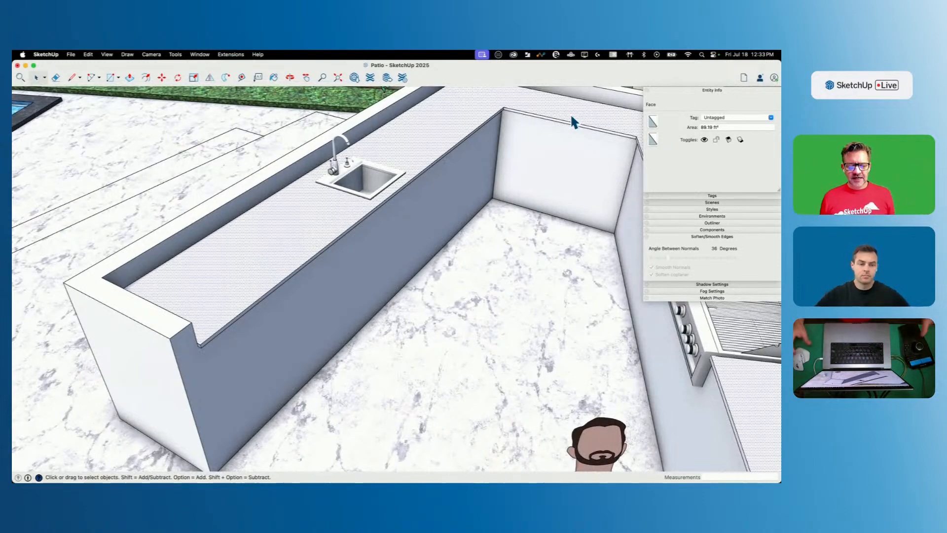
{"action": "middle_click_drag", "start_coordinate": [474, 151], "coordinate": [368, 268]}
{"action": "scroll", "coordinate": [538, 184], "scroll_direction": "up", "scroll_amount": 5}
{"action": "scroll", "coordinate": [465, 221], "scroll_direction": "down", "scroll_amount": 5}
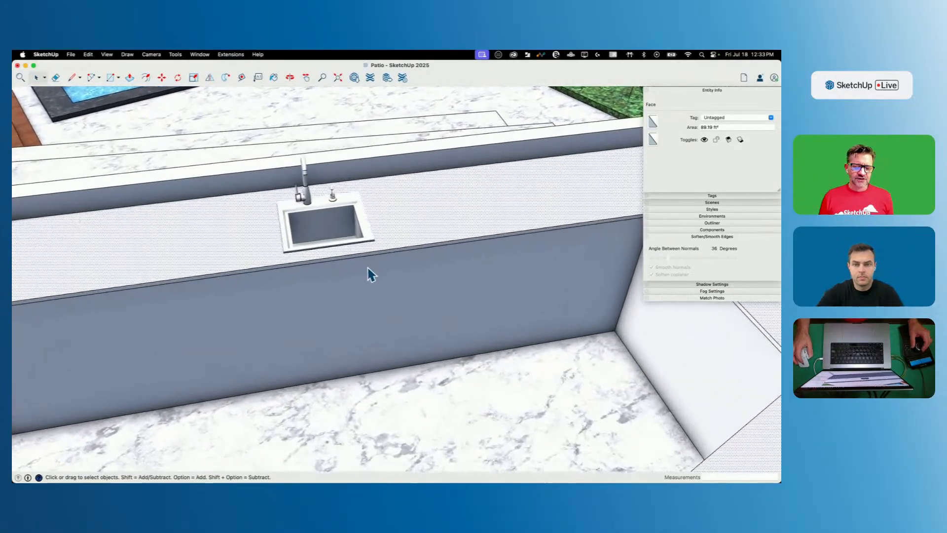
{"action": "scroll", "coordinate": [236, 206], "scroll_direction": "up", "scroll_amount": 6}
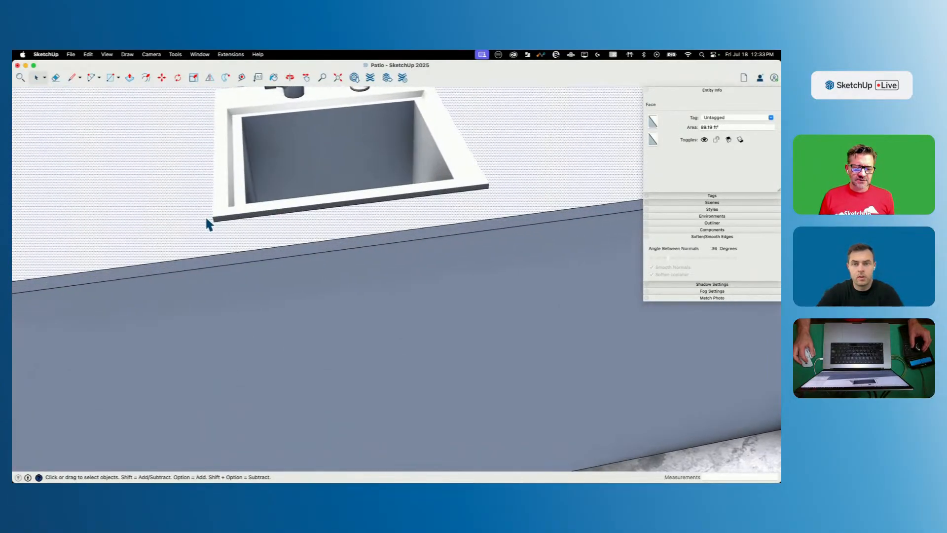
{"action": "middle_click_drag", "start_coordinate": [219, 227], "coordinate": [220, 229]}
{"action": "key", "text": "x"}
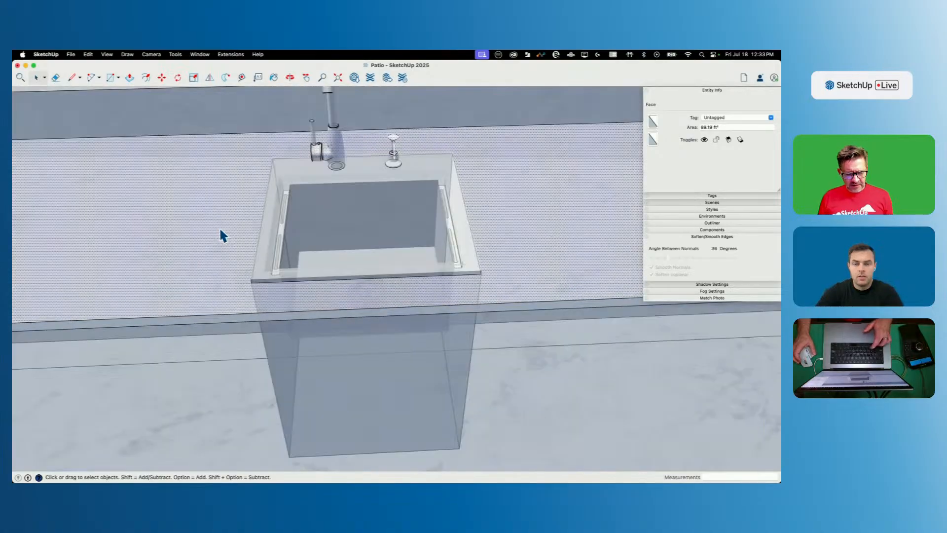
Step: Push the cutout's two side walls inward beneath the sink rim, the second by about 1 15/16"
{"action": "middle_click_drag", "start_coordinate": [298, 286], "coordinate": [242, 175]}
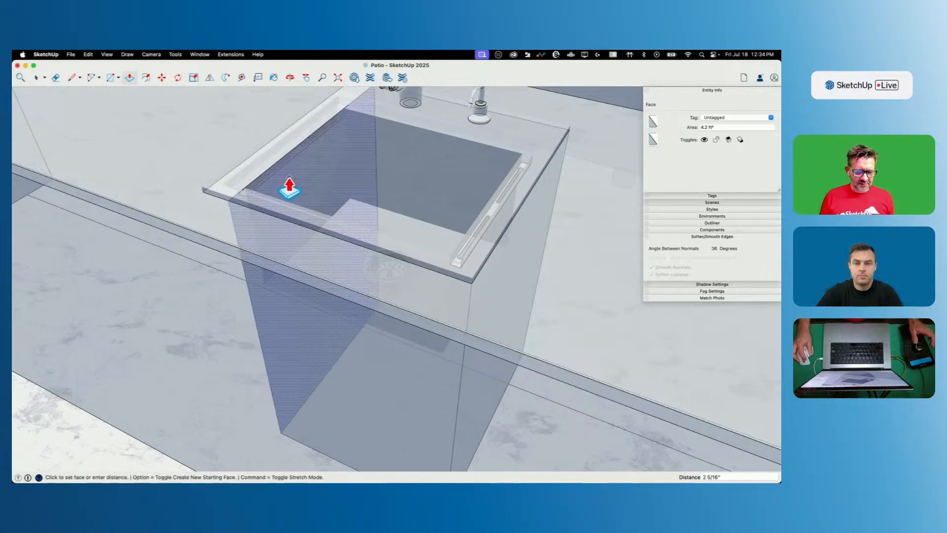
{"action": "middle_click_drag", "start_coordinate": [282, 189], "coordinate": [264, 228]}
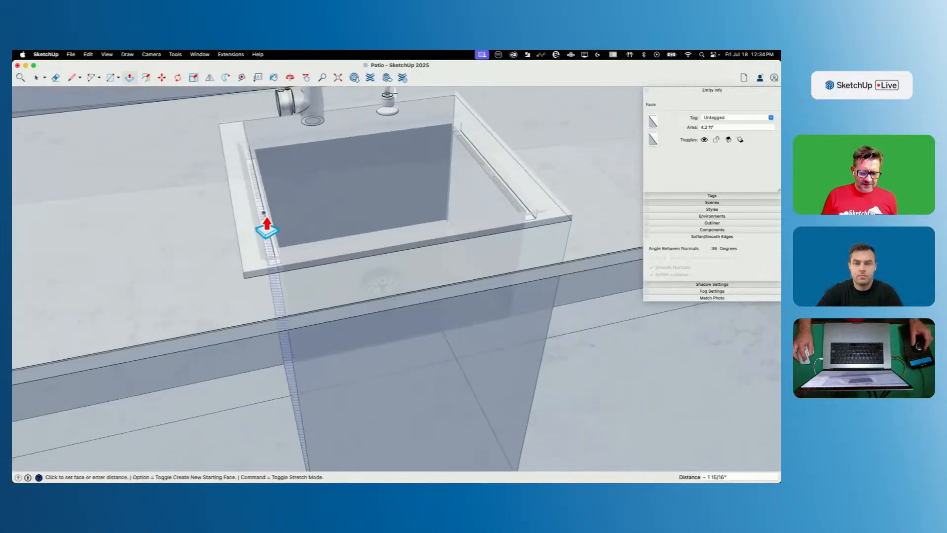
{"action": "left_click", "coordinate": [255, 238]}
{"action": "middle_click_drag", "start_coordinate": [502, 313], "coordinate": [523, 180]}
{"action": "scroll", "coordinate": [455, 192], "scroll_direction": "up", "scroll_amount": 5}
{"action": "key", "text": "space"}
{"action": "left_click", "coordinate": [323, 121]}
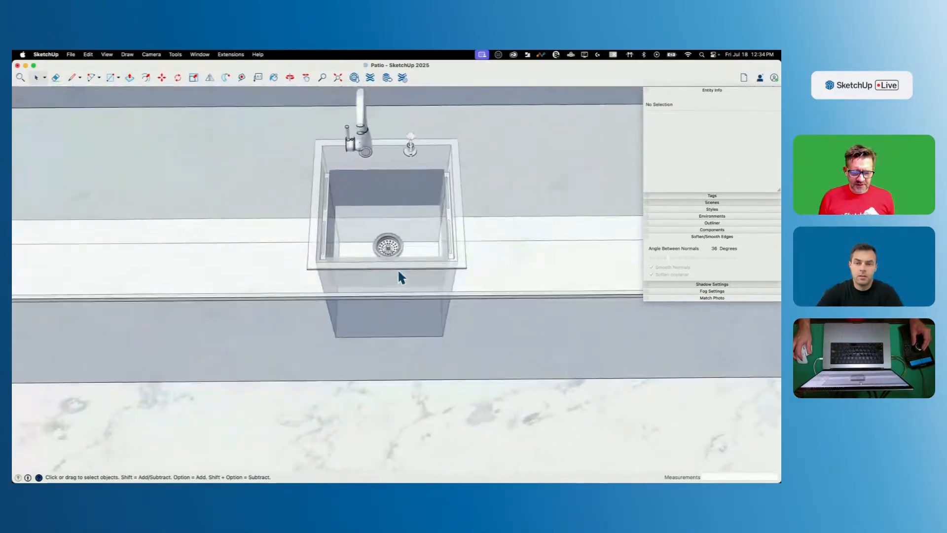
Step: Raise the floor of the cutout toward the underside of the basin and turn off X-ray display
{"action": "middle_click_drag", "start_coordinate": [399, 277], "coordinate": [405, 224]}
{"action": "key", "text": "p"}
{"action": "left_click", "coordinate": [419, 282]}
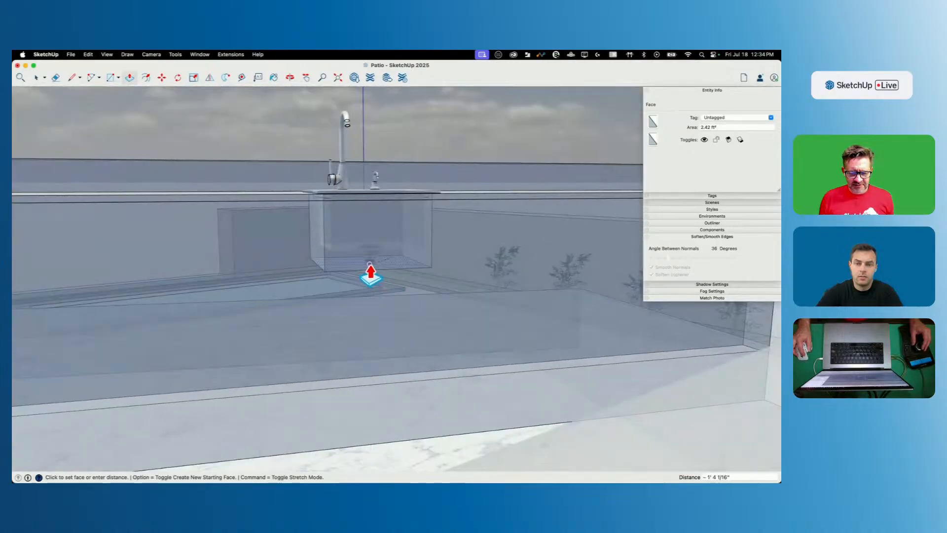
{"action": "left_click", "coordinate": [373, 259]}
{"action": "key", "text": "space"}
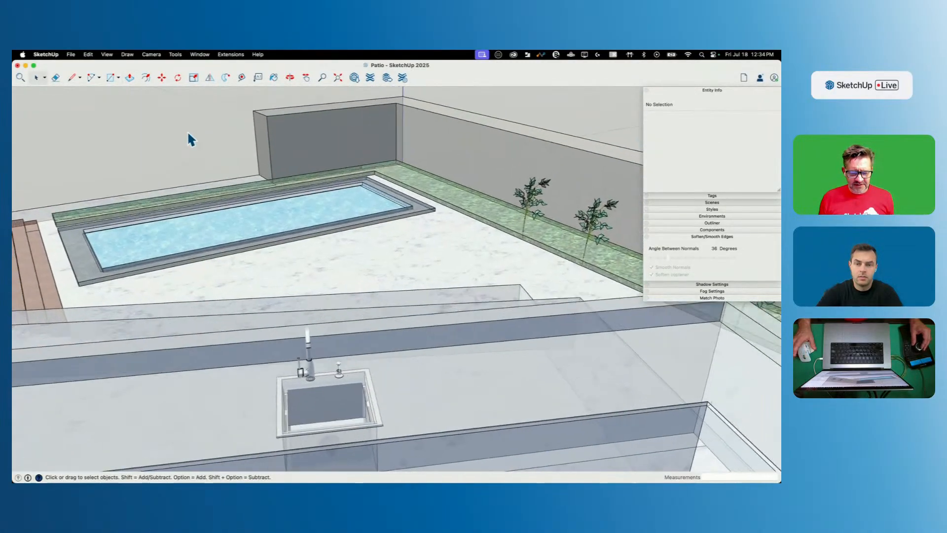
{"action": "key", "text": "x"}
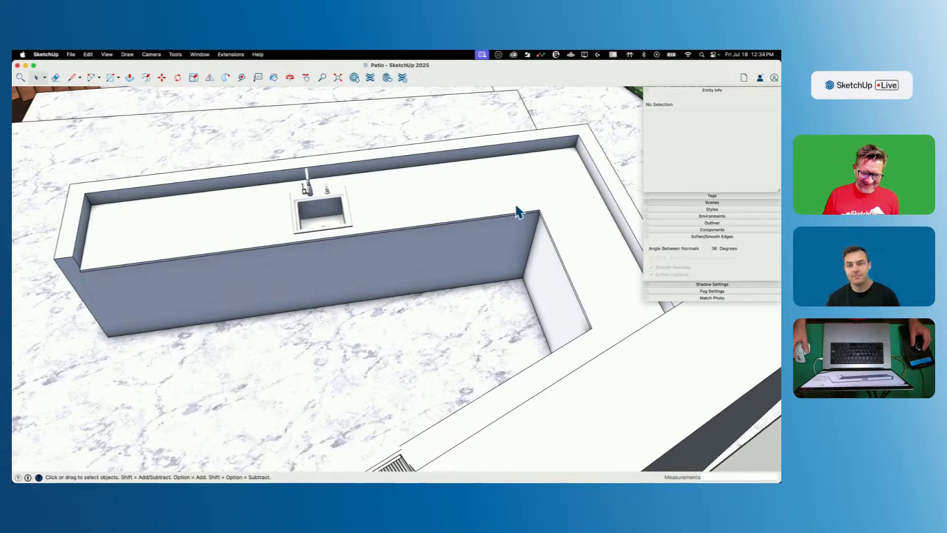
Step: Move the sink along the counter's long leg to near the inner corner
{"action": "left_click", "coordinate": [325, 213]}
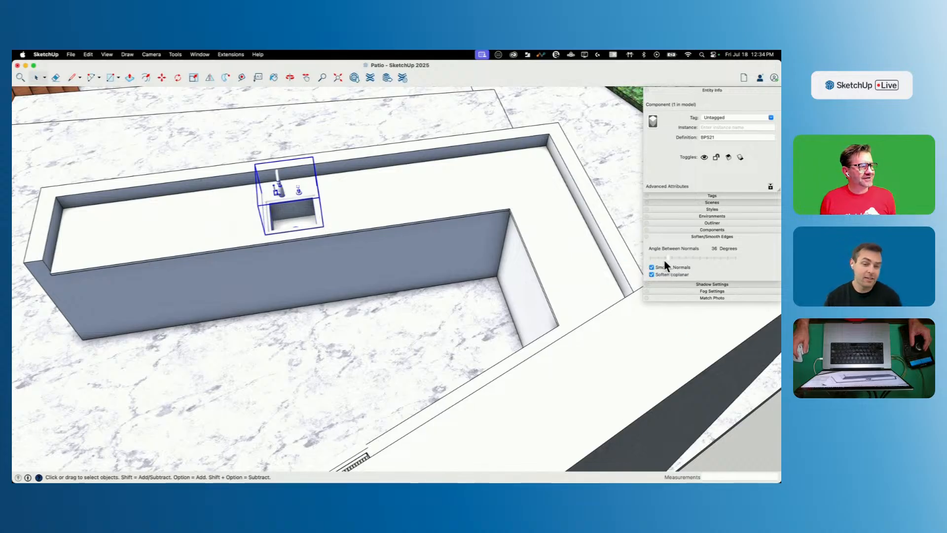
{"action": "key", "text": "m"}
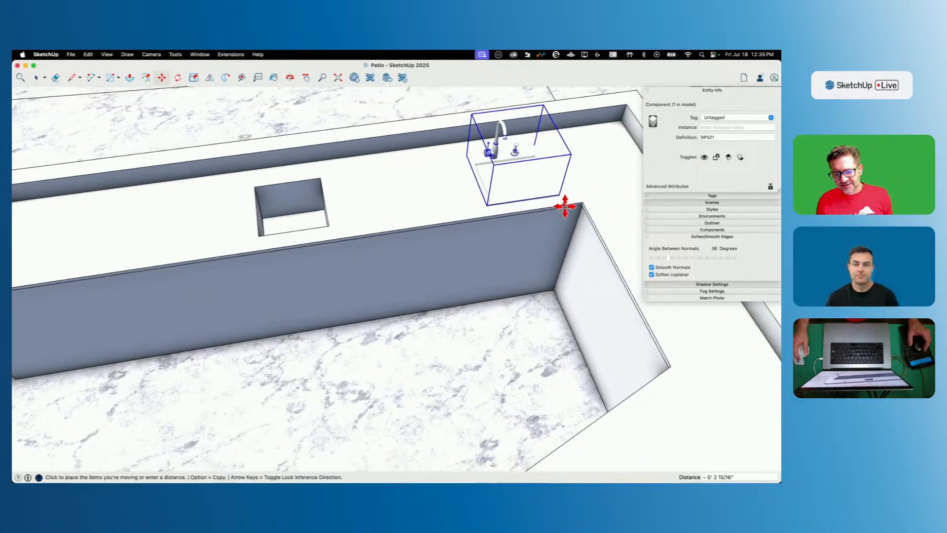
{"action": "key", "text": "Escape"}
Step: Try to move only the cutout's opening and walls across the front edge of the counter
{"action": "key", "text": "space"}
{"action": "left_click_drag", "start_coordinate": [357, 248], "coordinate": [359, 248]}
{"action": "key", "text": "m"}
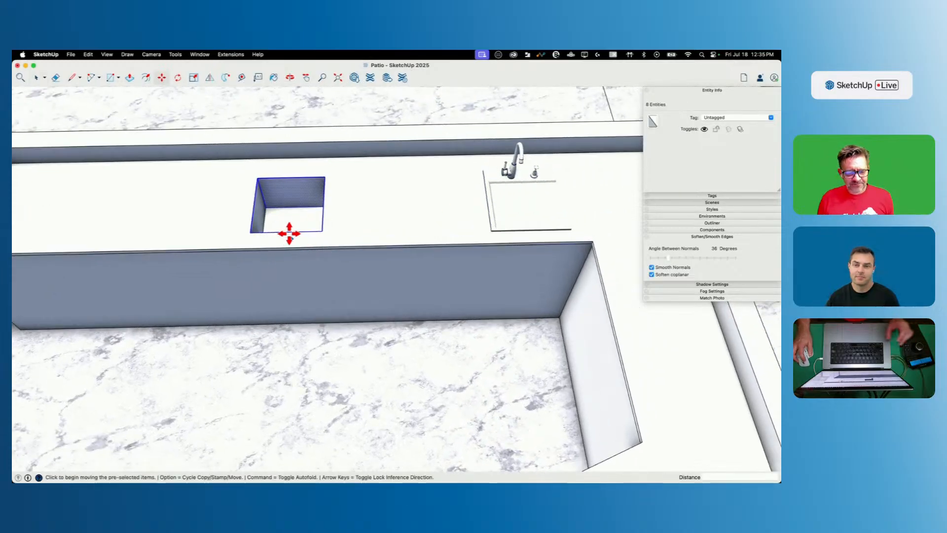
{"action": "left_click", "coordinate": [292, 230]}
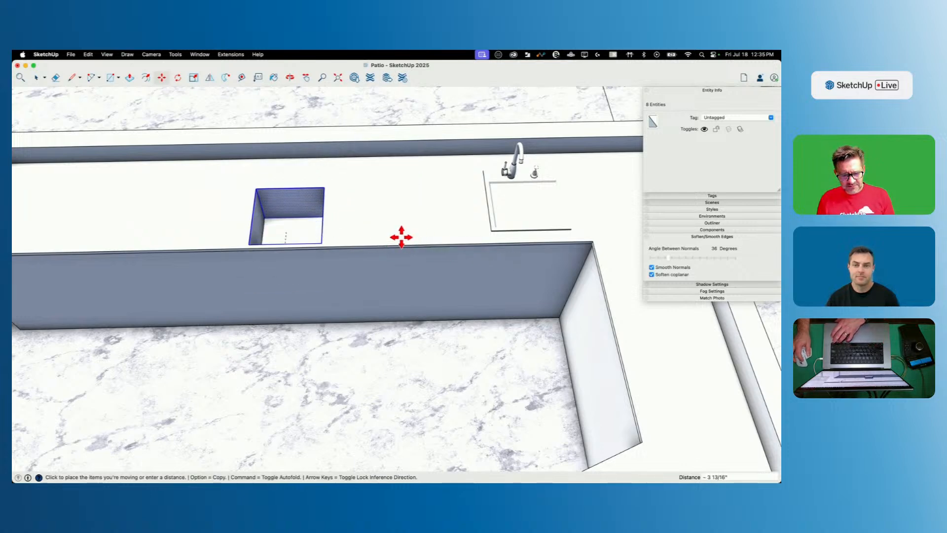
{"action": "middle_click_drag", "start_coordinate": [241, 387], "coordinate": [227, 363]}
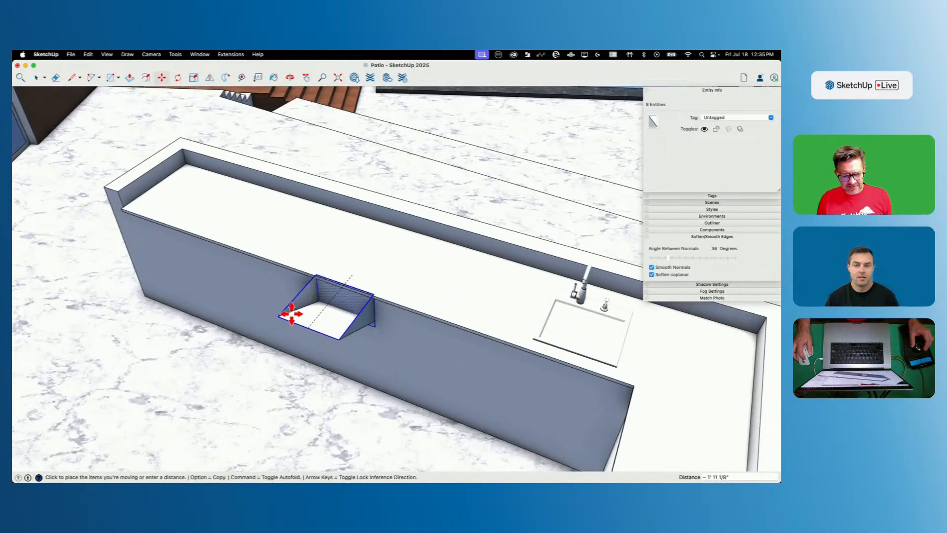
{"action": "left_click", "coordinate": [343, 271]}
{"action": "key", "text": "space"}
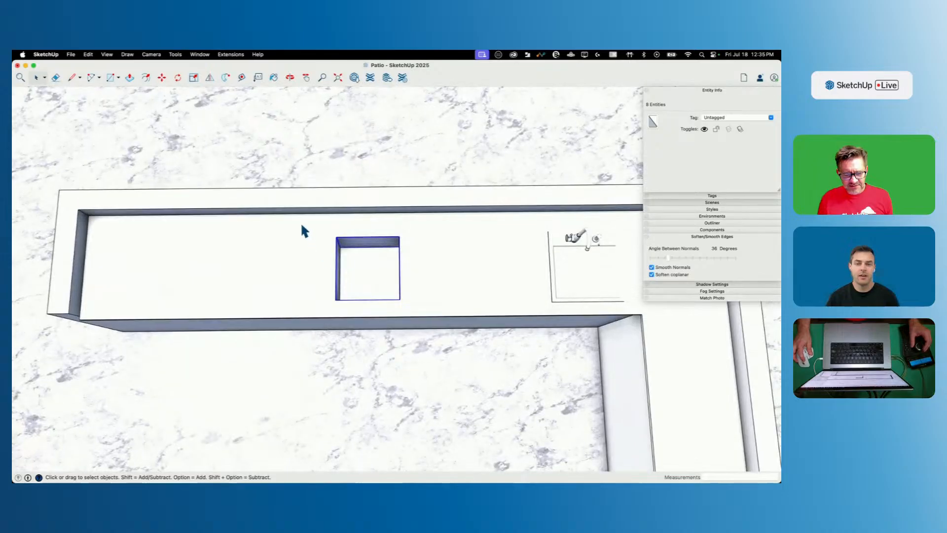
Step: Select the entire cutout including its floor and move it about 5' 2 3/4" along the counter to sit under the sink
{"action": "left_click_drag", "start_coordinate": [389, 314], "coordinate": [389, 315]}
{"action": "key", "text": "m"}
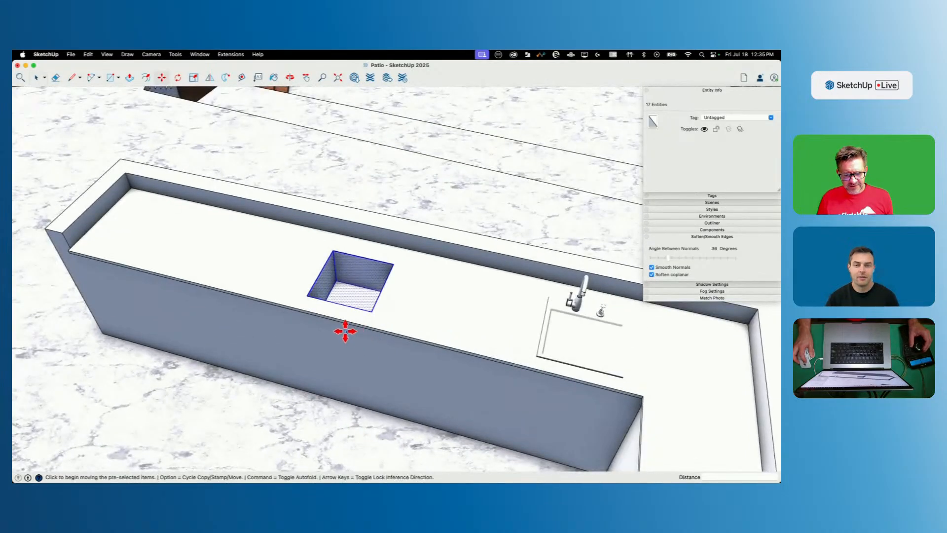
{"action": "left_click", "coordinate": [339, 305]}
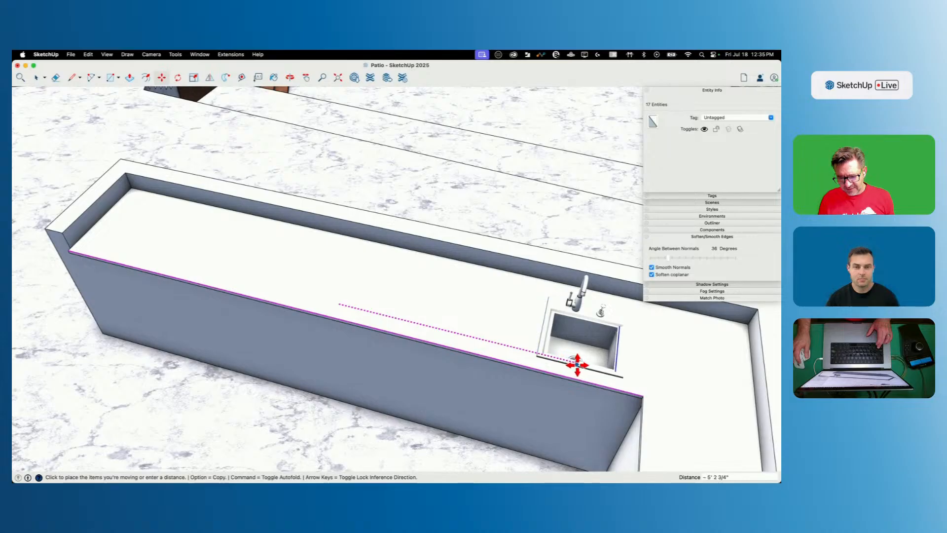
{"action": "left_click", "coordinate": [581, 367]}
{"action": "key", "text": "space"}
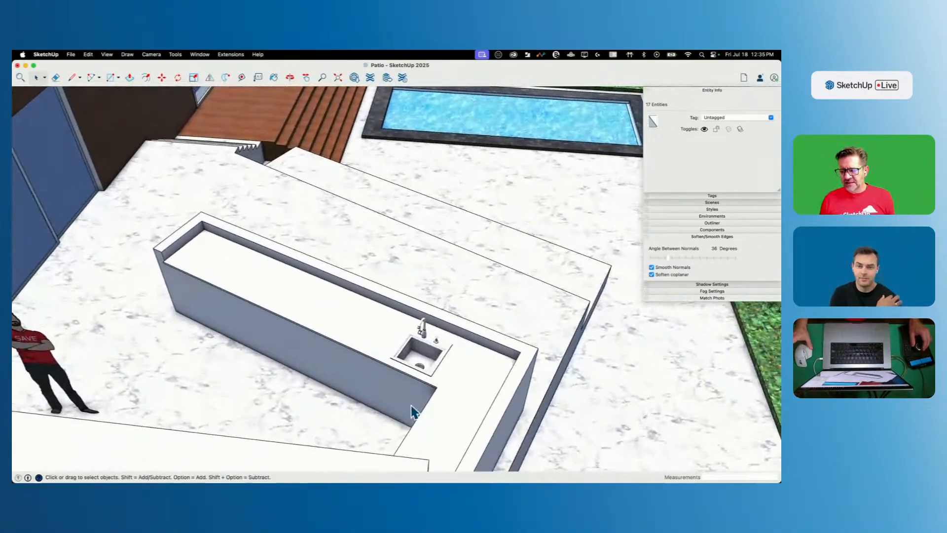
Step: Draw short lines across the counter's front edge at both side corners of the grill
{"action": "middle_click_drag", "start_coordinate": [413, 411], "coordinate": [414, 408]}
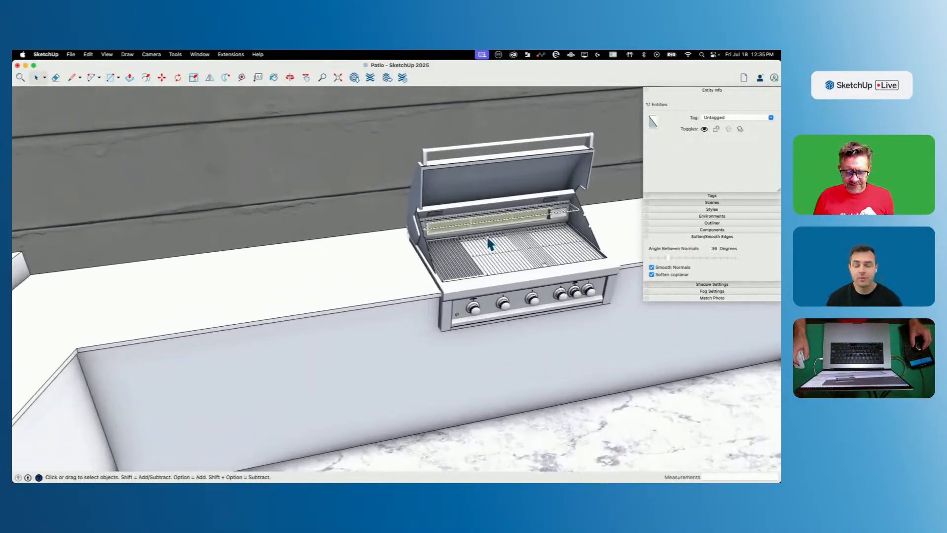
{"action": "mouse_move", "coordinate": [490, 243]}
{"action": "middle_mouse_down"}
{"action": "mouse_move", "coordinate": [461, 237]}
{"action": "mouse_move", "coordinate": [397, 269]}
{"action": "middle_mouse_up"}
{"action": "key", "text": "l"}
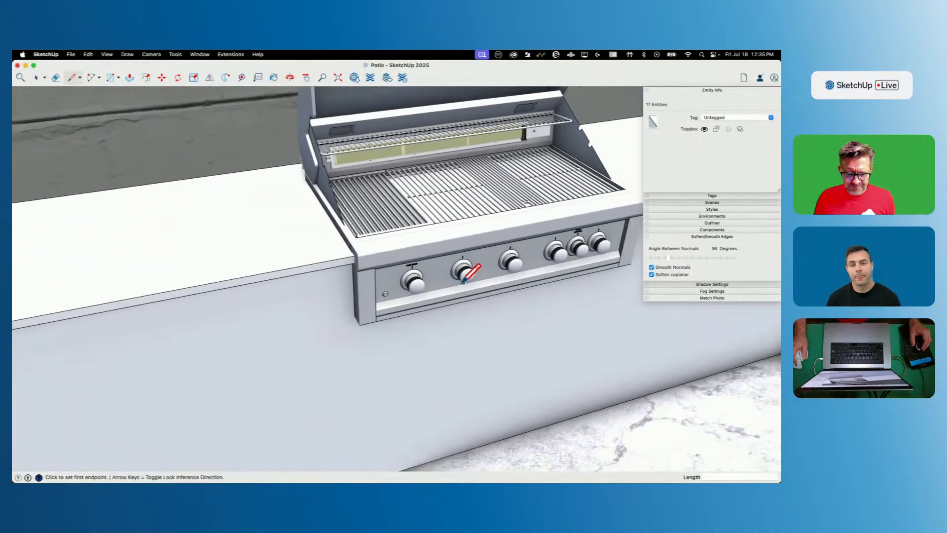
{"action": "left_click", "coordinate": [342, 233]}
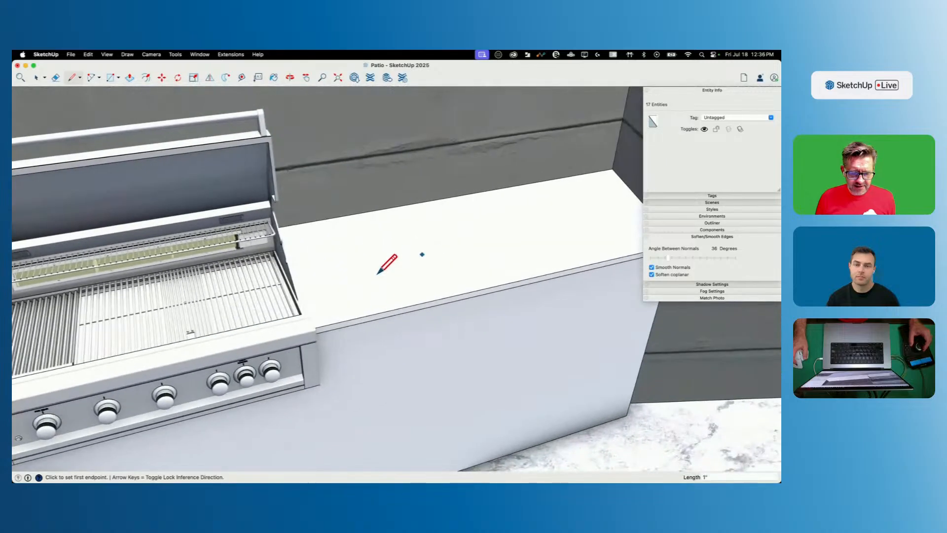
{"action": "middle_click_drag", "start_coordinate": [178, 316], "coordinate": [188, 295]}
{"action": "middle_click_drag", "start_coordinate": [329, 296], "coordinate": [198, 266]}
{"action": "scroll", "coordinate": [205, 268], "scroll_direction": "up", "scroll_amount": 2}
{"action": "scroll", "coordinate": [186, 231], "scroll_direction": "up", "scroll_amount": 4}
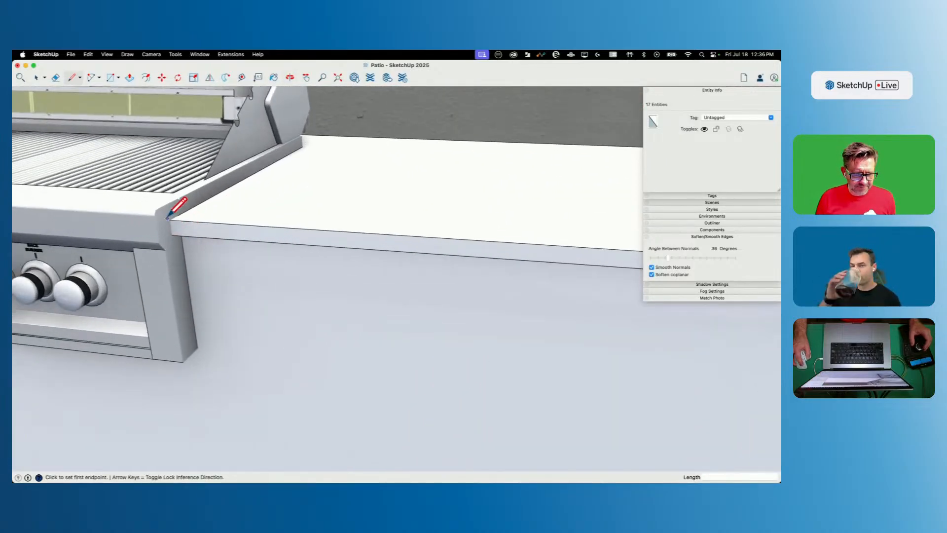
{"action": "left_click", "coordinate": [173, 233]}
{"action": "key", "text": "space"}
{"action": "middle_click_drag", "start_coordinate": [202, 229], "coordinate": [296, 268]}
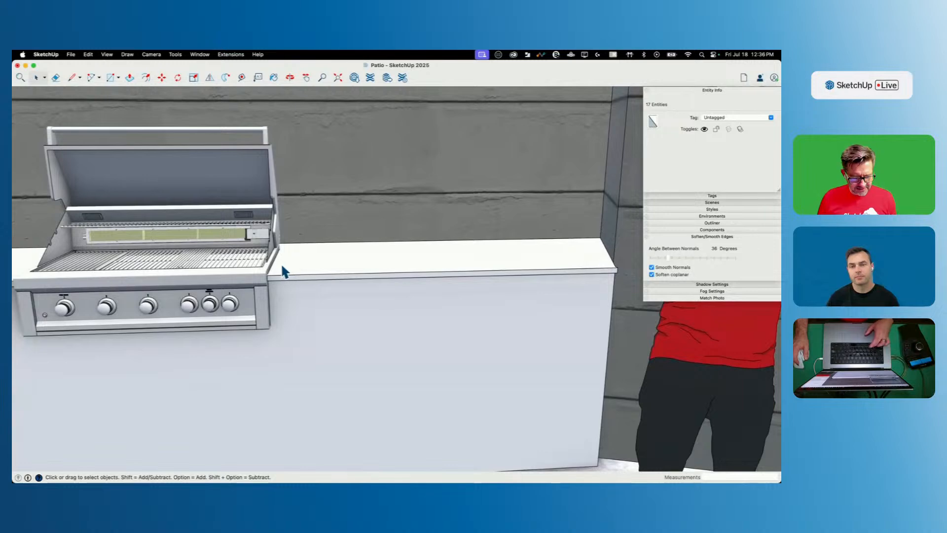
Step: Turn on X-ray display and push the counter's front edge strip across the grill's width back 1"
{"action": "key", "text": "x"}
{"action": "key", "text": "p"}
{"action": "left_click", "coordinate": [228, 255]}
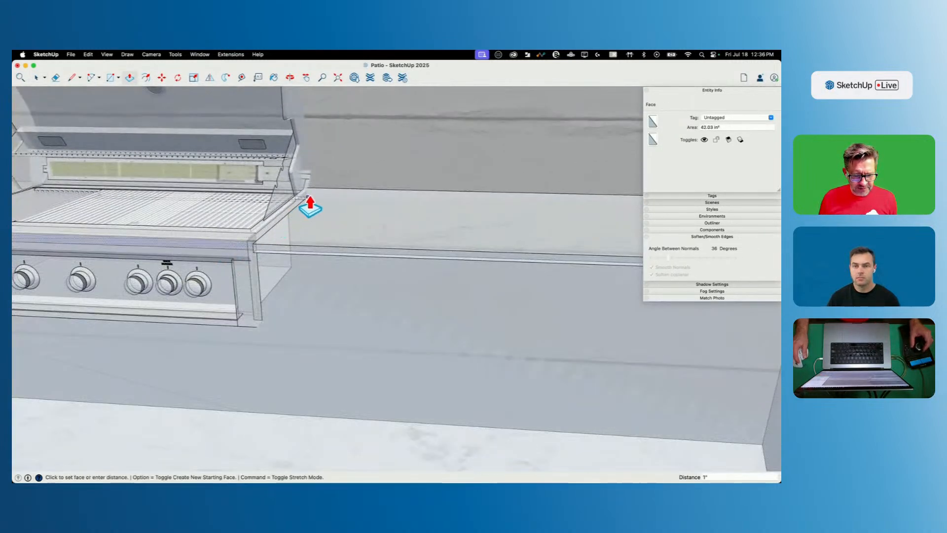
{"action": "key", "text": "space"}
{"action": "key", "text": "p"}
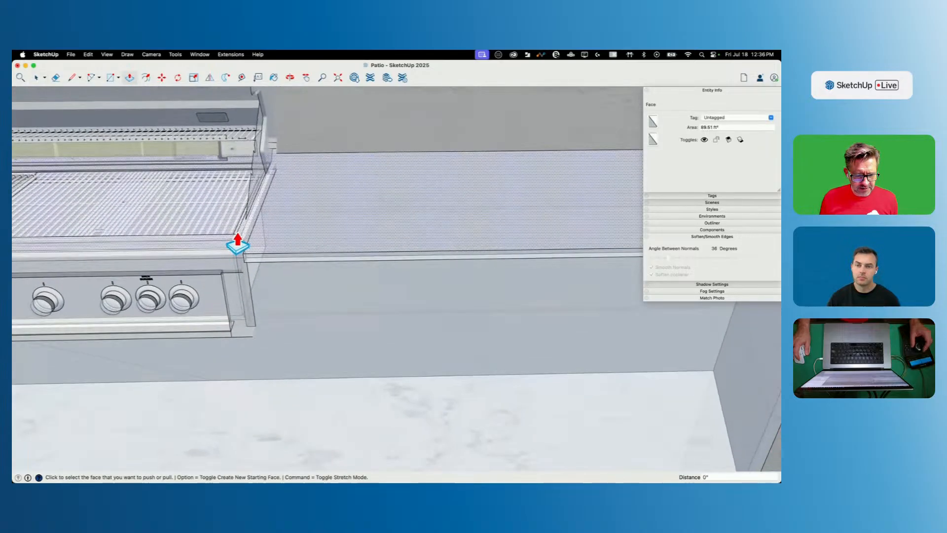
{"action": "key", "text": "l"}
{"action": "scroll", "coordinate": [261, 251], "scroll_direction": "up", "scroll_amount": 3}
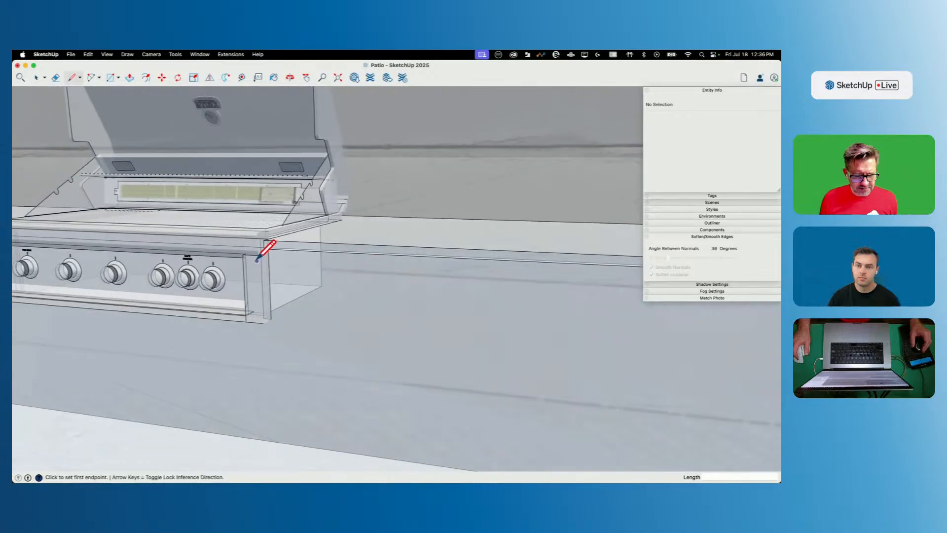
Step: Select the grill component and hide it to expose the counter beneath
{"action": "key", "text": "space"}
{"action": "middle_click_drag", "start_coordinate": [265, 266], "coordinate": [262, 219]}
{"action": "left_click", "coordinate": [261, 219]}
{"action": "right_click", "coordinate": [261, 219]}
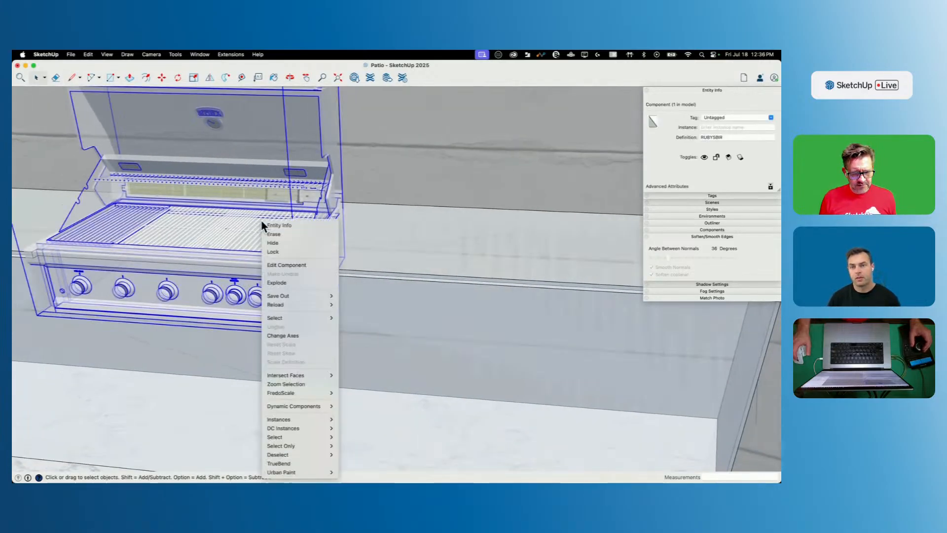
{"action": "left_click", "coordinate": [272, 244]}
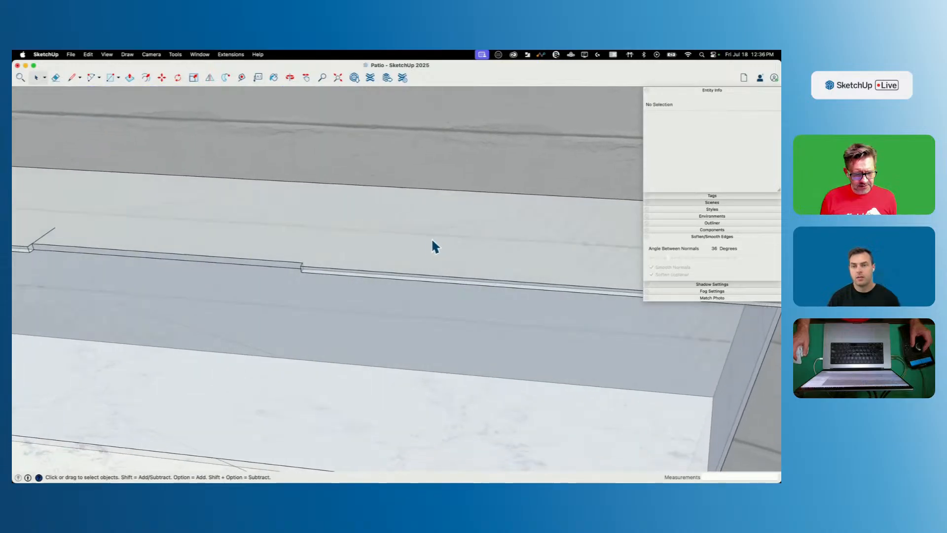
Step: Push the strip between the lines about 1' 7 3/8" back into the countertop, followed by another 1 15/16"
{"action": "key", "text": "p"}
{"action": "left_click", "coordinate": [209, 267]}
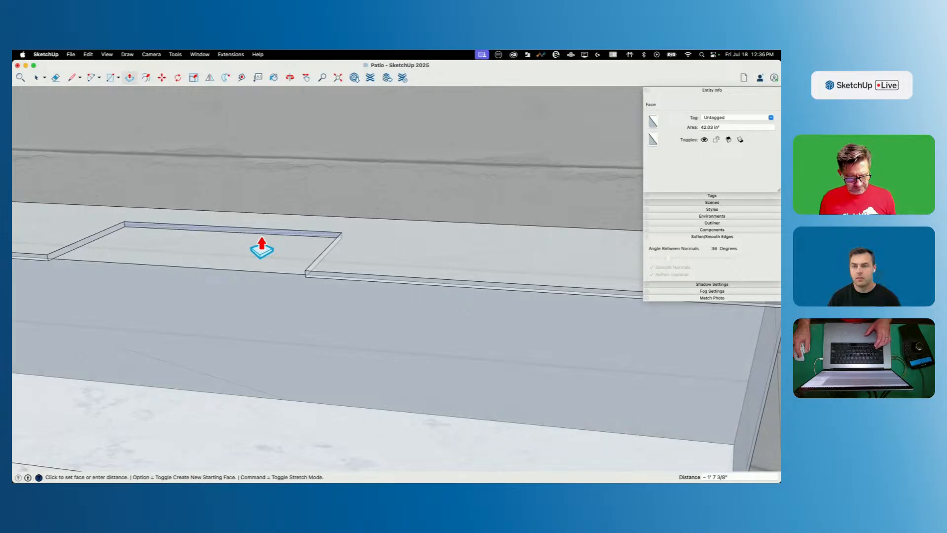
{"action": "left_click", "coordinate": [262, 249]}
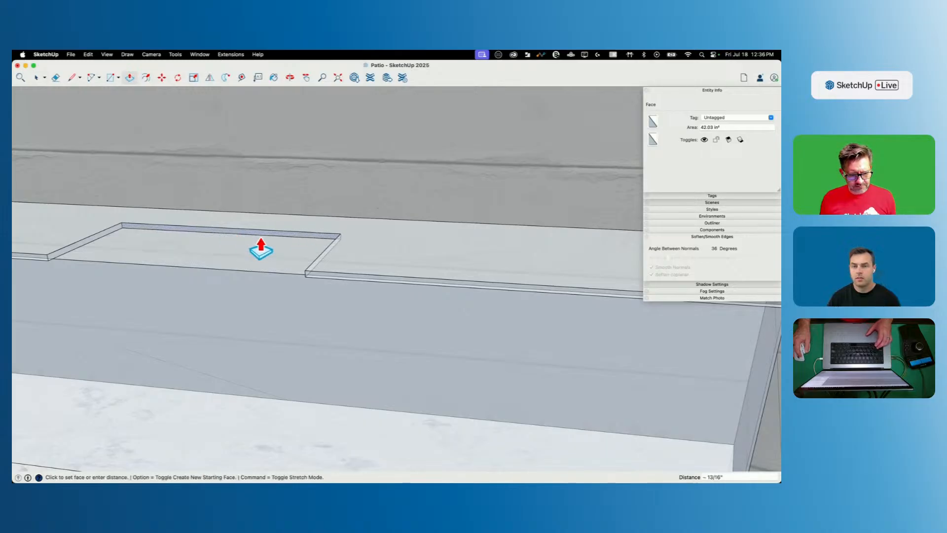
{"action": "left_click", "coordinate": [268, 246]}
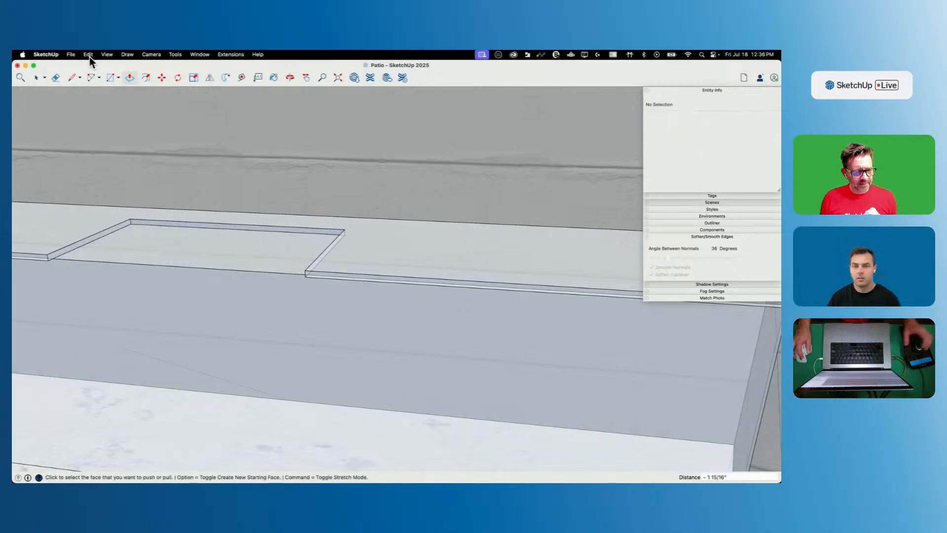
Step: Unhide all hidden objects to bring back the grill
{"action": "left_click", "coordinate": [89, 56]}
{"action": "mouse_move", "coordinate": [101, 185]}
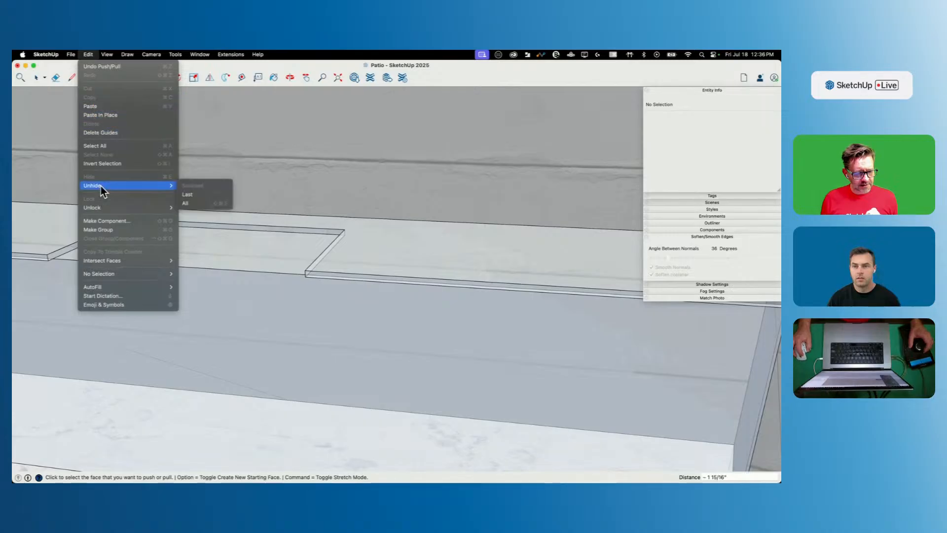
{"action": "left_click", "coordinate": [186, 203]}
Step: Lower the grill cutout's floor about 8 15/16" to the grill's underside and turn off X-ray display
{"action": "scroll", "coordinate": [305, 227], "scroll_direction": "up", "scroll_amount": 5}
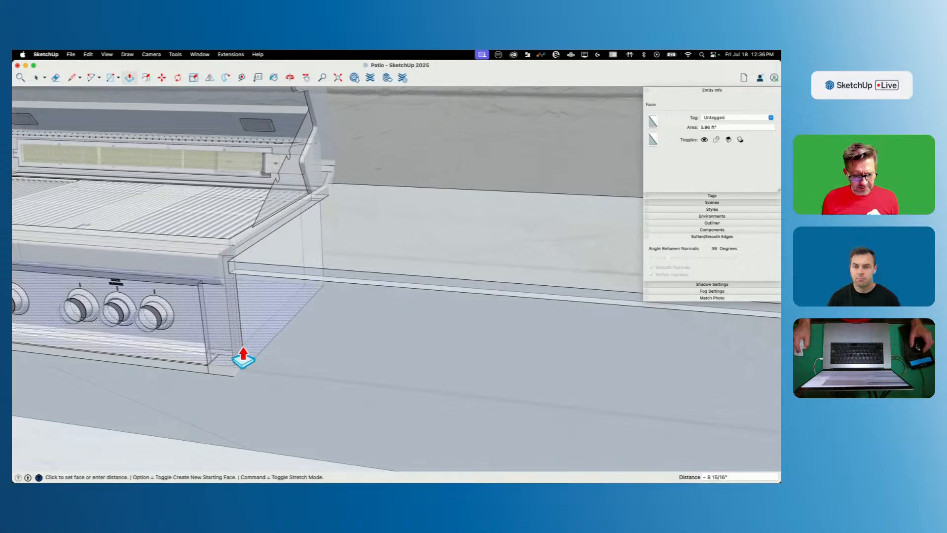
{"action": "left_click", "coordinate": [240, 351]}
{"action": "key", "text": "space"}
{"action": "scroll", "coordinate": [243, 334], "scroll_direction": "down", "scroll_amount": 5}
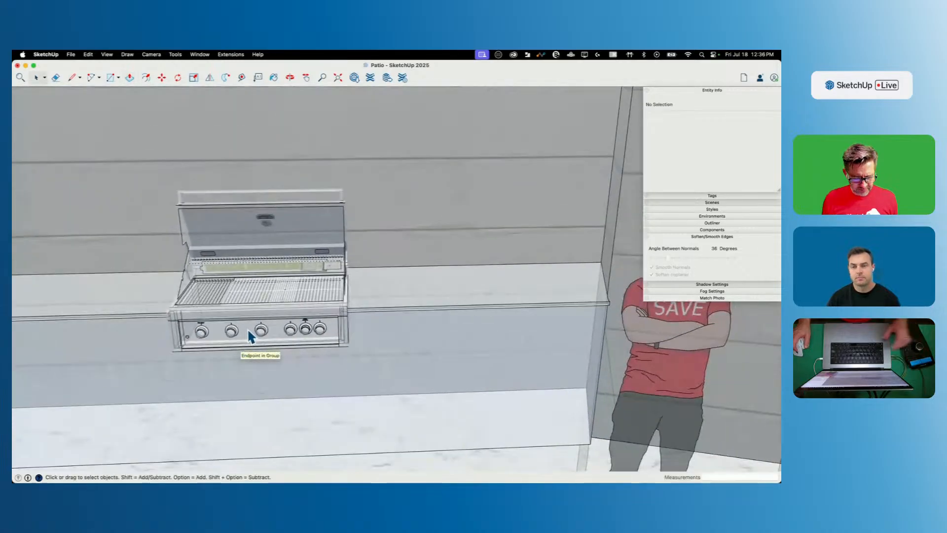
{"action": "key", "text": "x"}
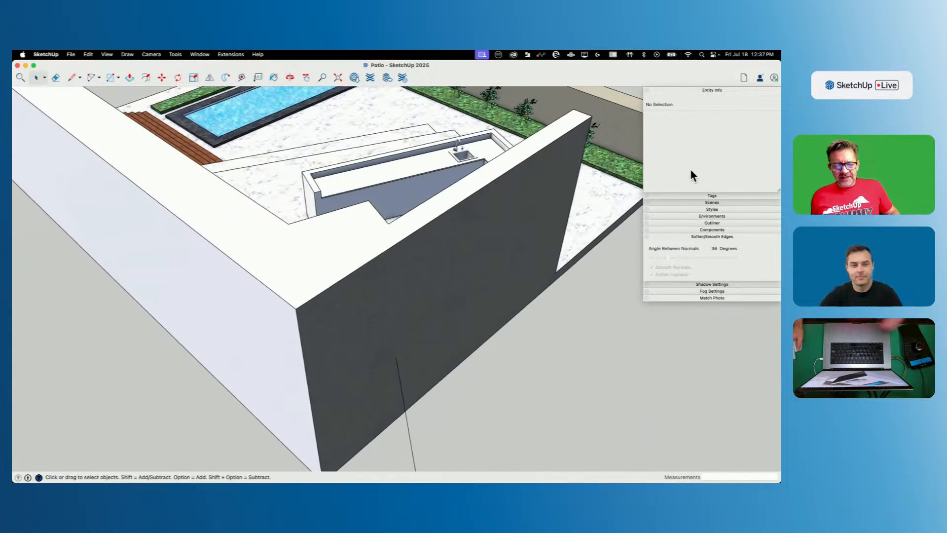
Step: Open the sink component with the rest of the model hidden, examine its basin, and close the component
{"action": "scroll", "coordinate": [429, 157], "scroll_direction": "up", "scroll_amount": 5}
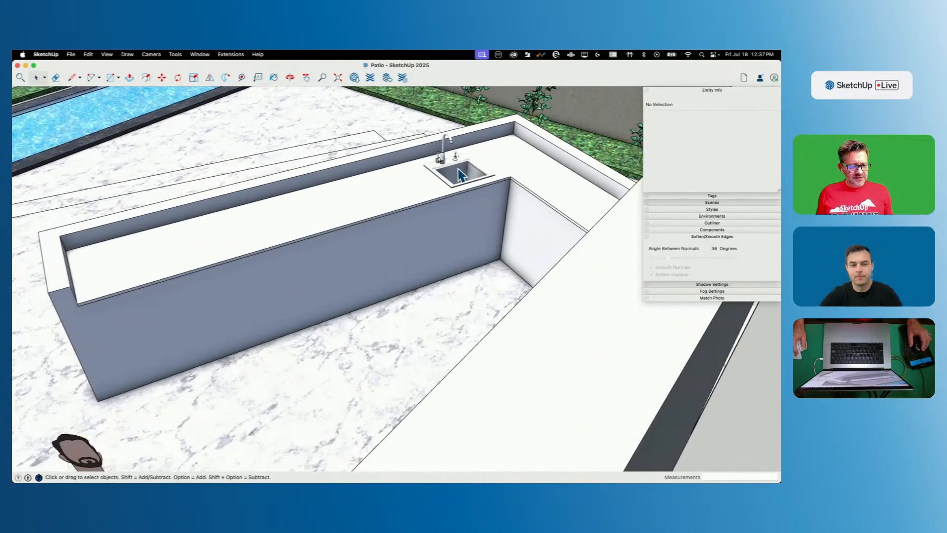
{"action": "double_click", "coordinate": [458, 170]}
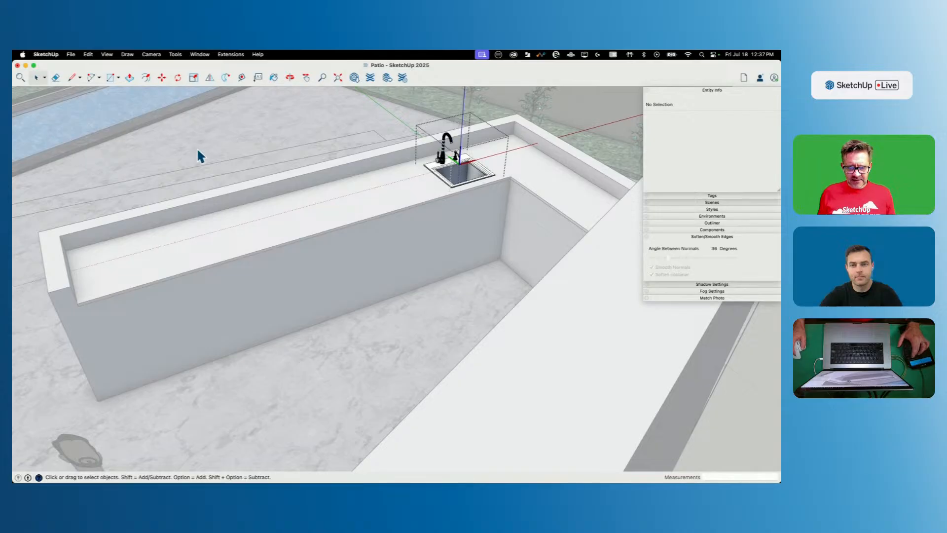
{"action": "key", "text": "h"}
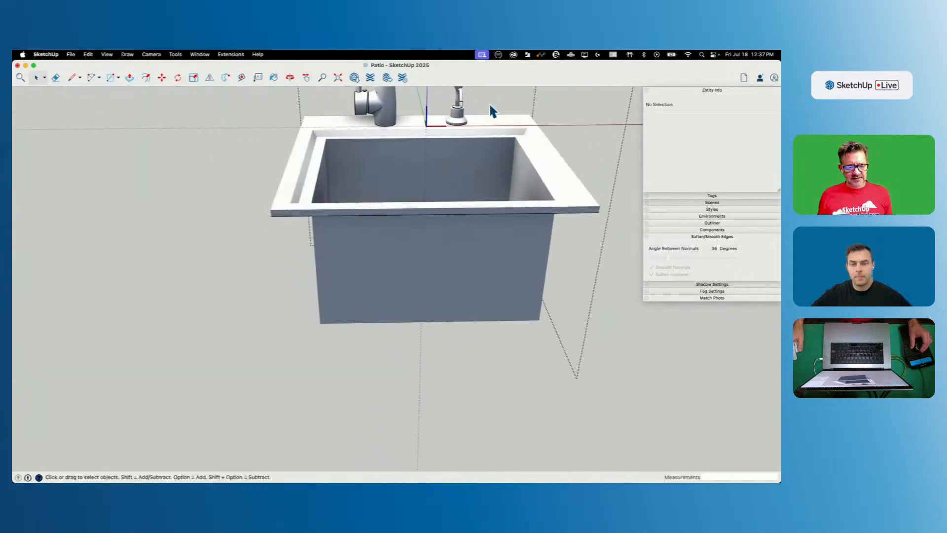
{"action": "middle_click_drag", "start_coordinate": [470, 107], "coordinate": [495, 171]}
{"action": "left_click", "coordinate": [556, 171]}
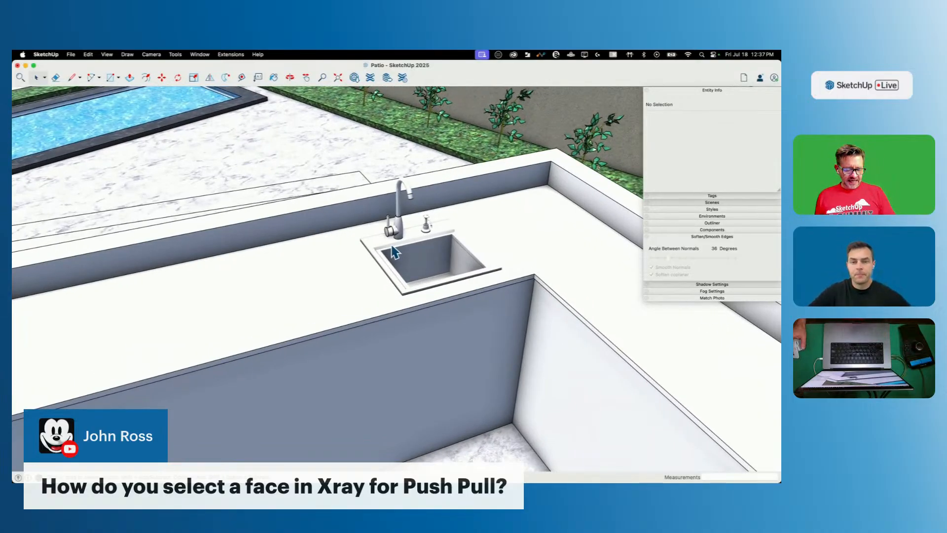
Step: Turn on X-ray display with the sink and its cutout in view
{"action": "key", "text": "x"}
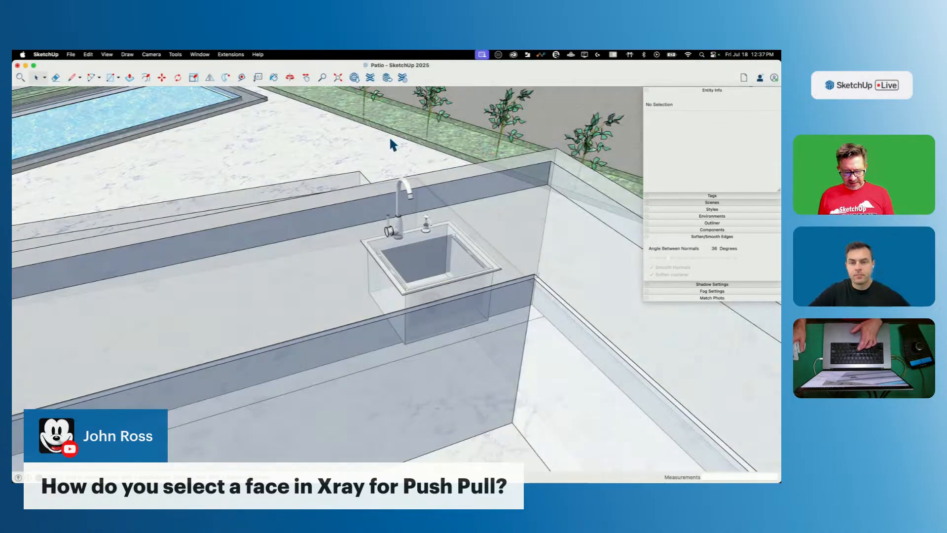
{"action": "key", "text": "p"}
{"action": "left_click", "coordinate": [353, 270]}
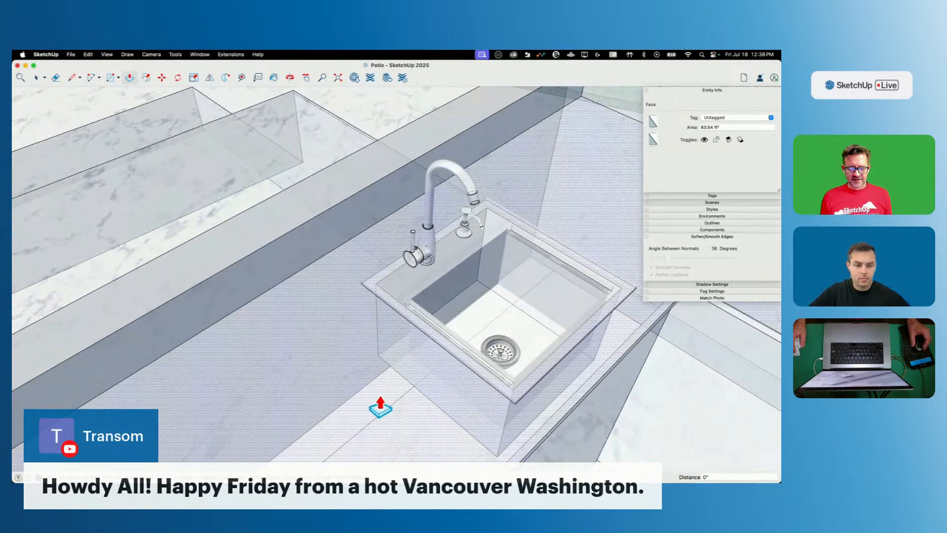
{"action": "key", "text": "space"}
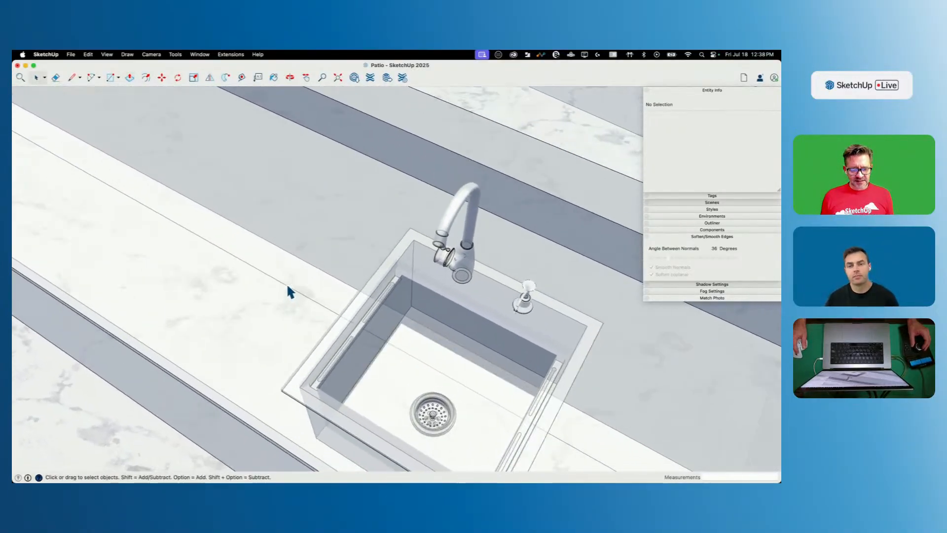
Step: Erase the stray edge running along the inside floor of the sink-side counter
{"action": "left_click", "coordinate": [288, 287]}
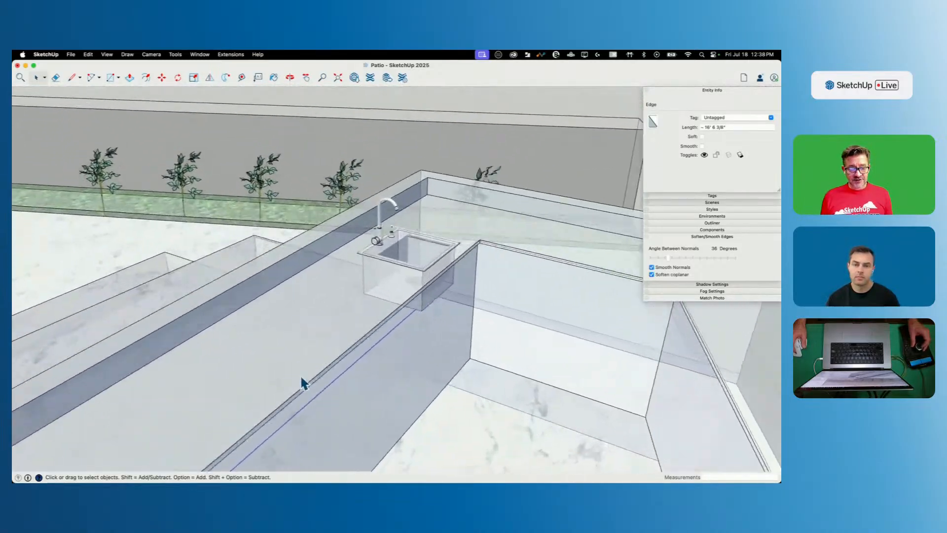
{"action": "key", "text": "e"}
{"action": "left_click", "coordinate": [350, 376]}
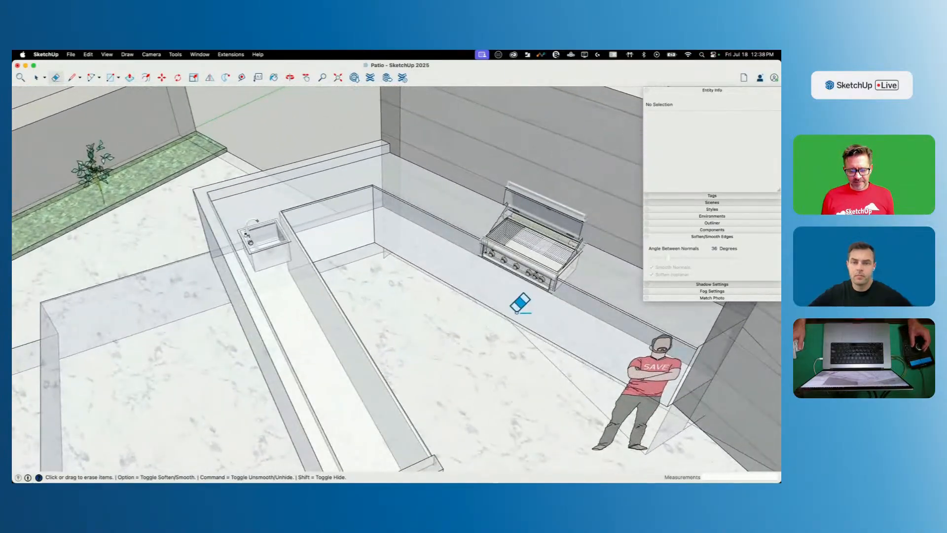
Step: Erase the stray loose edge extending beyond the patio slab behind the grill wall
{"action": "left_click", "coordinate": [568, 382]}
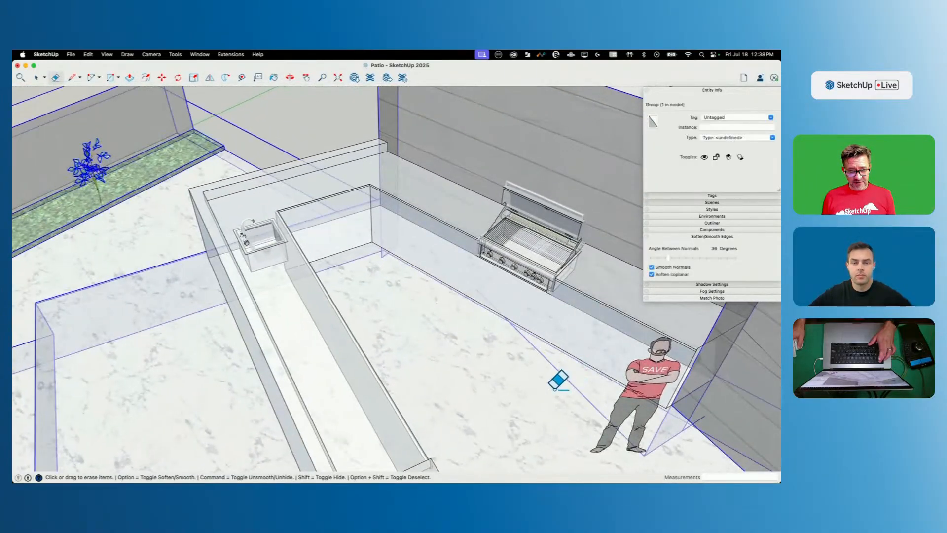
{"action": "key", "text": "space"}
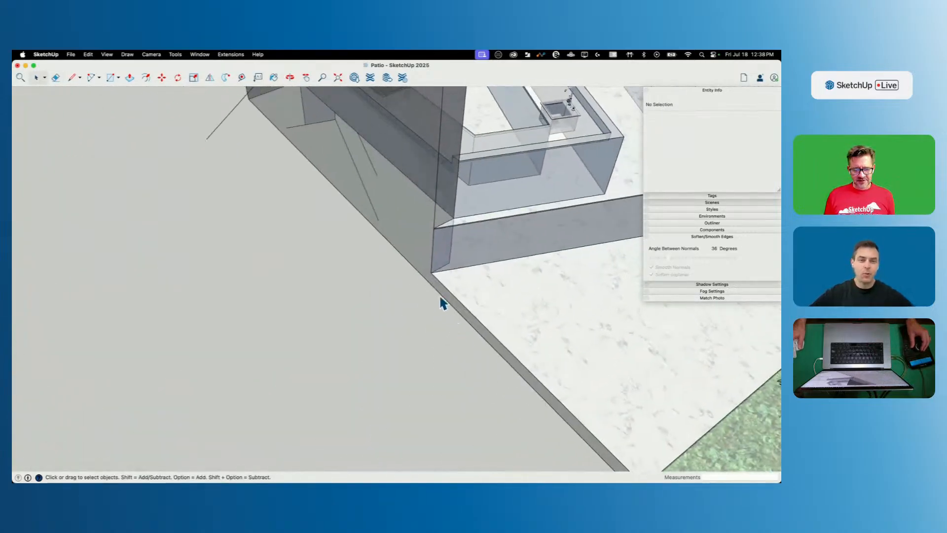
{"action": "key", "text": "e"}
{"action": "left_click", "coordinate": [264, 252]}
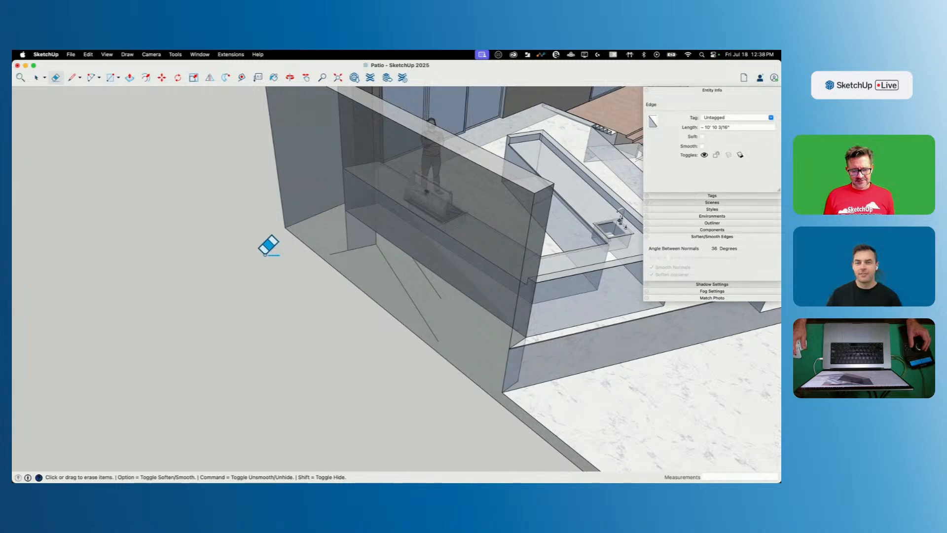
Step: Open the patio group for editing, erase the stray edges on the slab behind the grill wall, and close the group
{"action": "left_click", "coordinate": [338, 254]}
{"action": "key", "text": "Escape"}
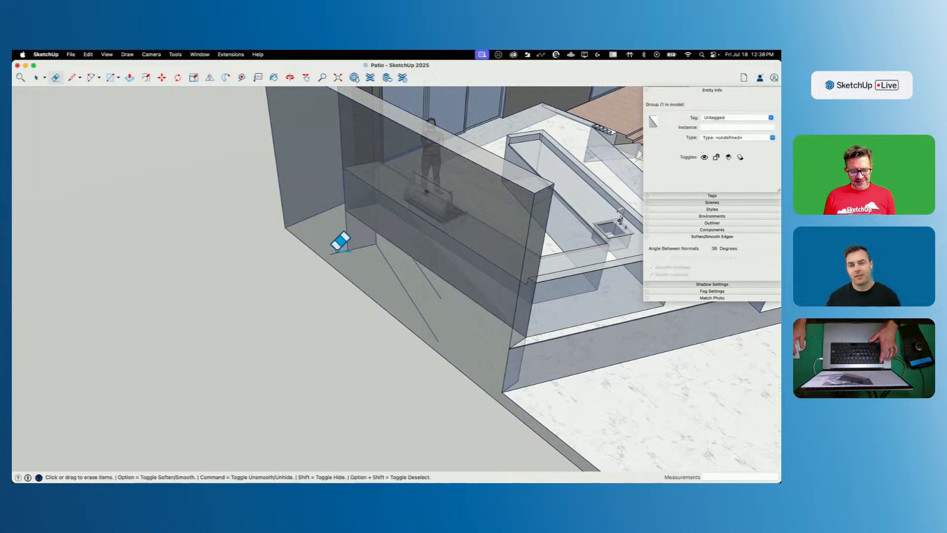
{"action": "key", "text": "space"}
{"action": "double_click", "coordinate": [337, 233]}
{"action": "key", "text": "e"}
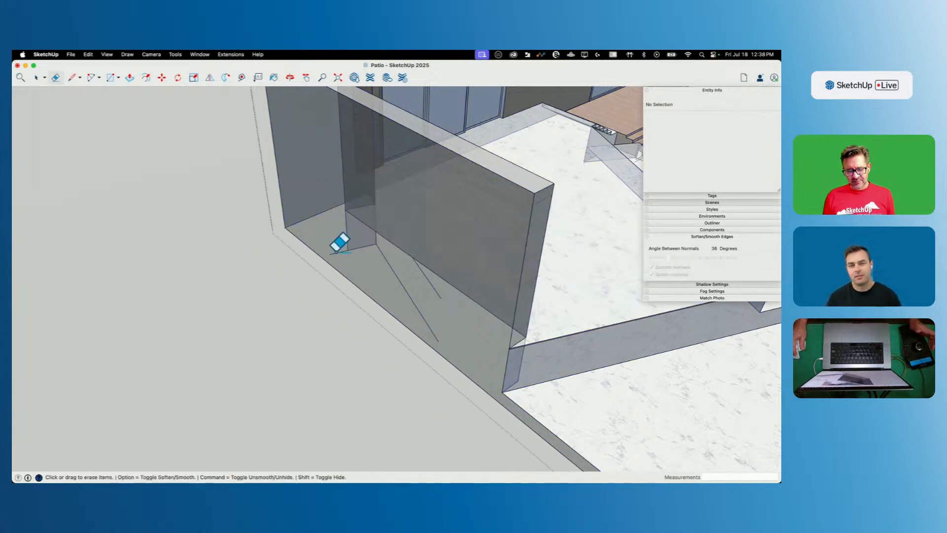
{"action": "left_click", "coordinate": [432, 285]}
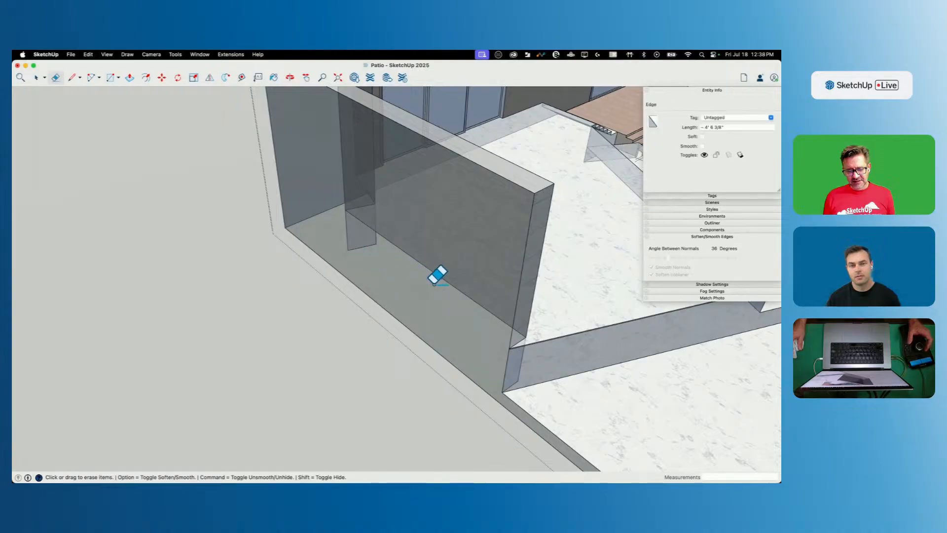
{"action": "left_click_drag", "start_coordinate": [364, 255], "coordinate": [330, 259]}
{"action": "key", "text": "space"}
{"action": "mouse_move", "coordinate": [480, 353]}
{"action": "middle_mouse_down"}
{"action": "mouse_move", "coordinate": [507, 332]}
{"action": "mouse_move", "coordinate": [545, 236]}
{"action": "middle_mouse_up"}
{"action": "key", "text": "e"}
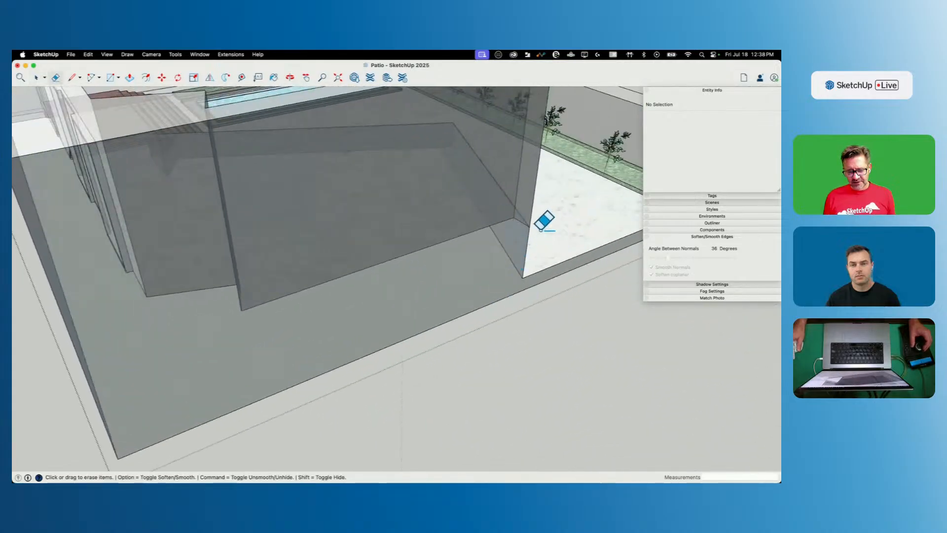
{"action": "key", "text": "space"}
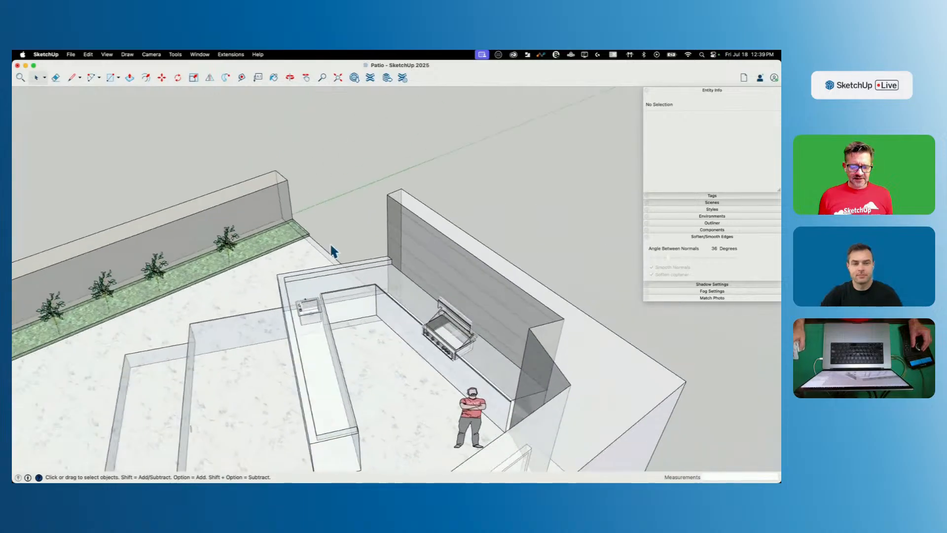
Step: Select the face of the sink box in X-ray view, then the counter's inner face beneath the sink
{"action": "scroll", "coordinate": [335, 275], "scroll_direction": "up", "scroll_amount": 5}
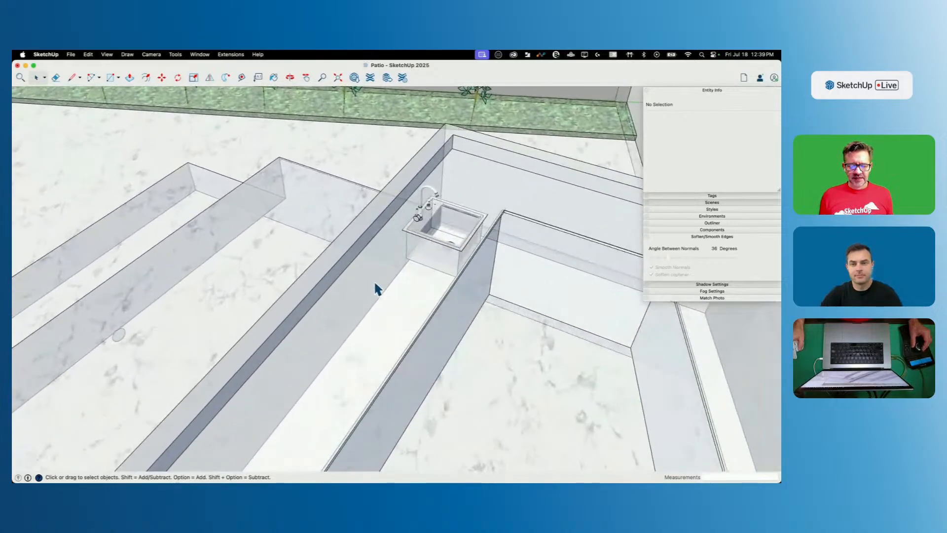
{"action": "scroll", "coordinate": [378, 303], "scroll_direction": "up", "scroll_amount": 4}
{"action": "middle_click_drag", "start_coordinate": [397, 353], "coordinate": [417, 371]}
{"action": "scroll", "coordinate": [439, 311], "scroll_direction": "up", "scroll_amount": 3}
{"action": "middle_click_drag", "start_coordinate": [439, 311], "coordinate": [428, 282]}
{"action": "left_click", "coordinate": [428, 194]}
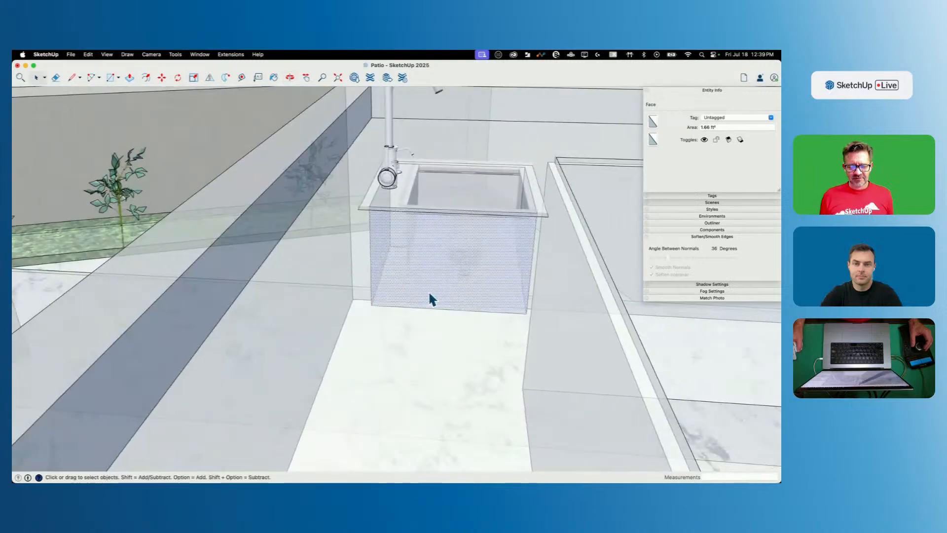
{"action": "left_click", "coordinate": [424, 338]}
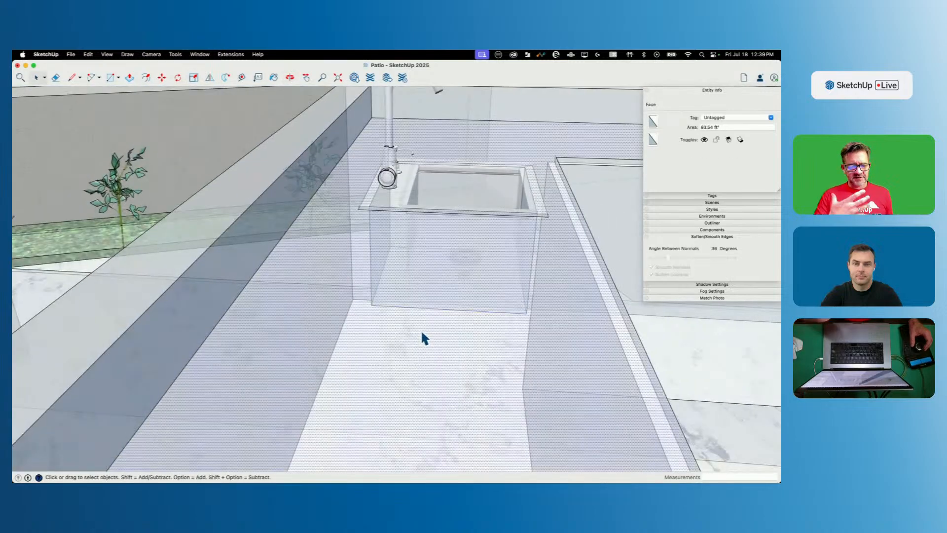
Step: Clear the face selection and turn off X-ray display
{"action": "middle_click_drag", "start_coordinate": [401, 315], "coordinate": [436, 199]}
{"action": "scroll", "coordinate": [487, 196], "scroll_direction": "down", "scroll_amount": 8}
{"action": "left_click", "coordinate": [524, 139]}
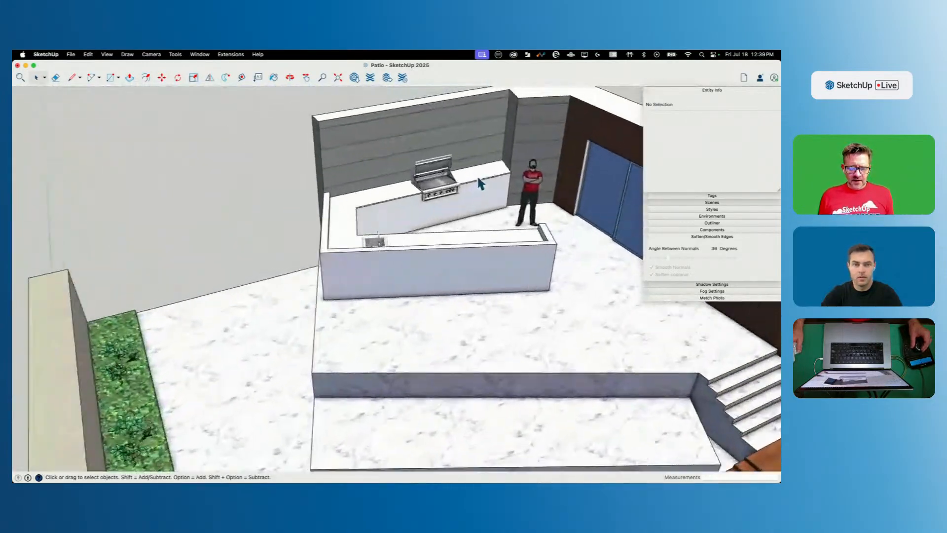
{"action": "scroll", "coordinate": [481, 184], "scroll_direction": "up", "scroll_amount": 5}
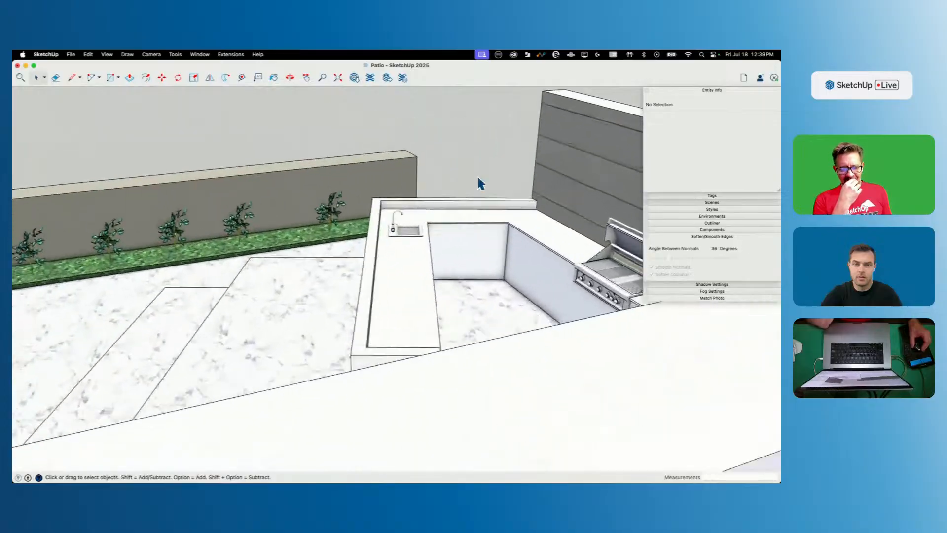
{"action": "scroll", "coordinate": [480, 184], "scroll_direction": "up", "scroll_amount": 5}
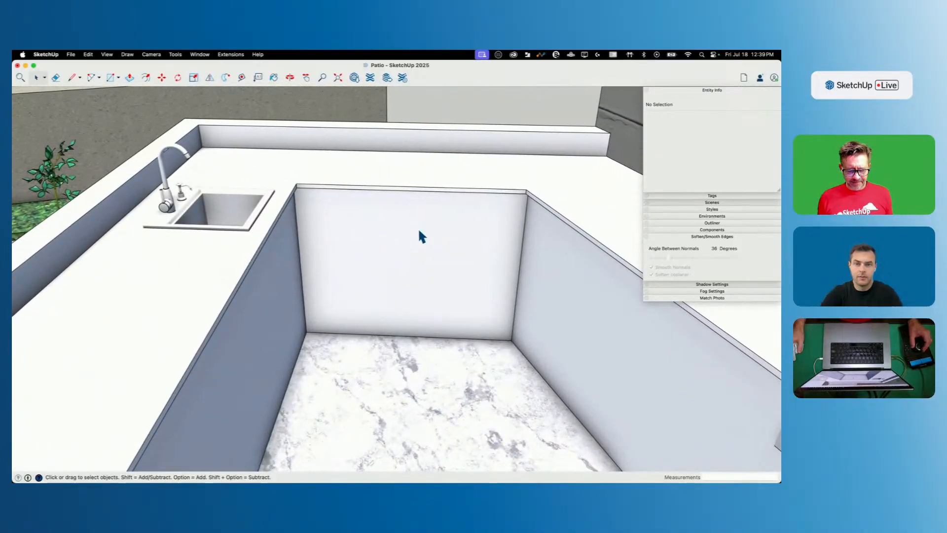
{"action": "scroll", "coordinate": [352, 198], "scroll_direction": "up", "scroll_amount": 3}
{"action": "scroll", "coordinate": [350, 193], "scroll_direction": "down", "scroll_amount": 4}
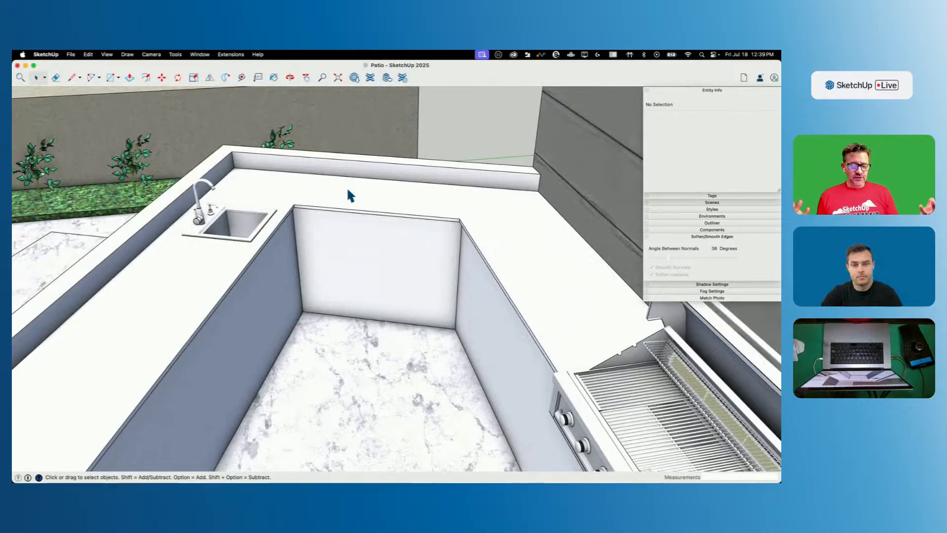
{"action": "middle_click_drag", "start_coordinate": [347, 190], "coordinate": [363, 223]}
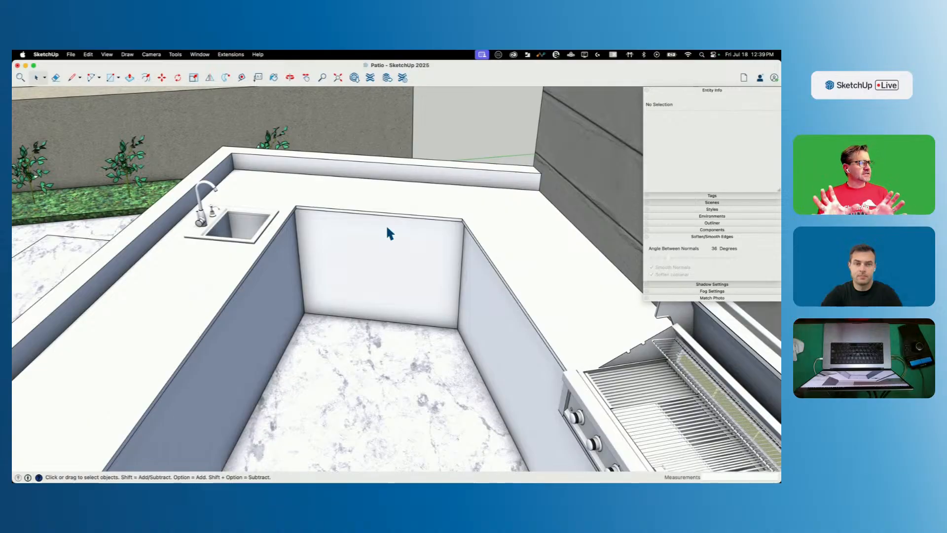
{"action": "middle_click_drag", "start_coordinate": [372, 210], "coordinate": [471, 240]}
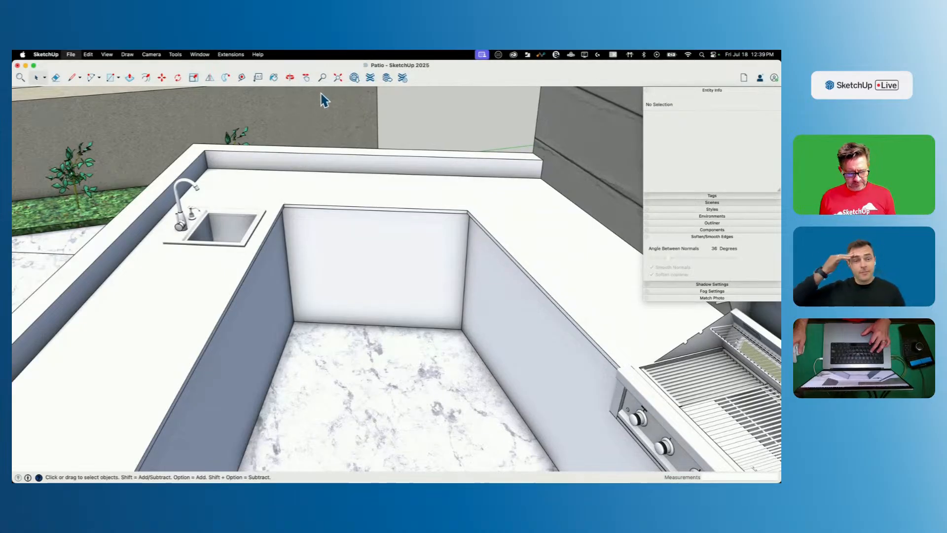
Step: Switch to the Untitled SketchUp model that holds the grill, cabinet and sink components
{"action": "left_click", "coordinate": [200, 54]}
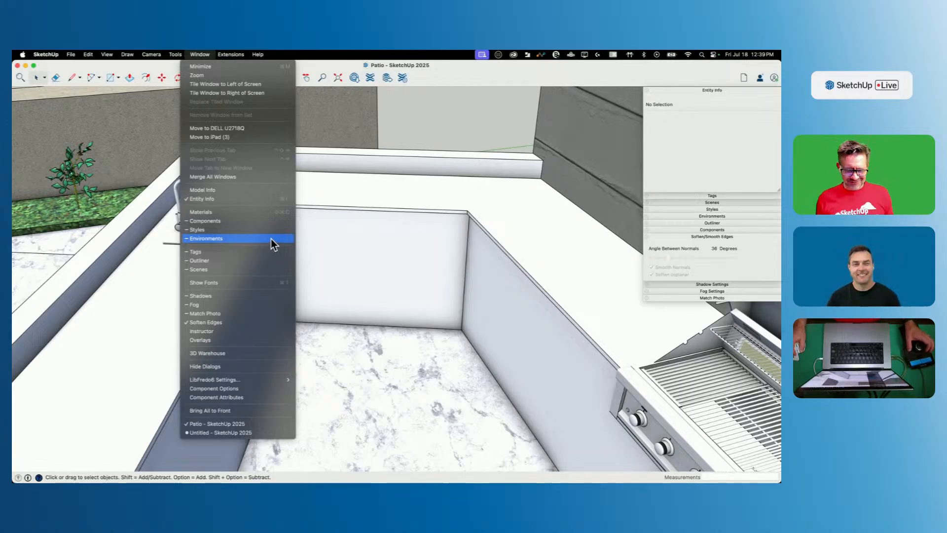
{"action": "mouse_move", "coordinate": [247, 379]}
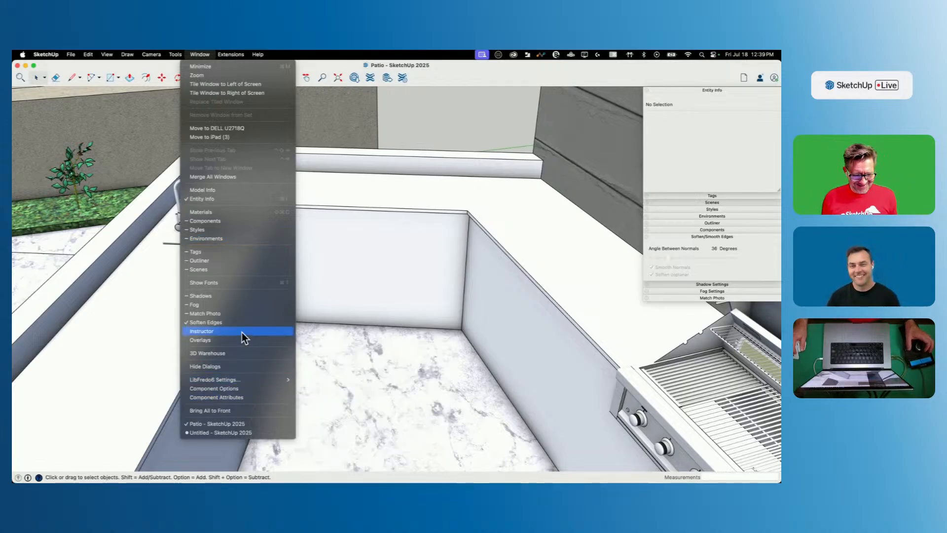
{"action": "left_click", "coordinate": [285, 56]}
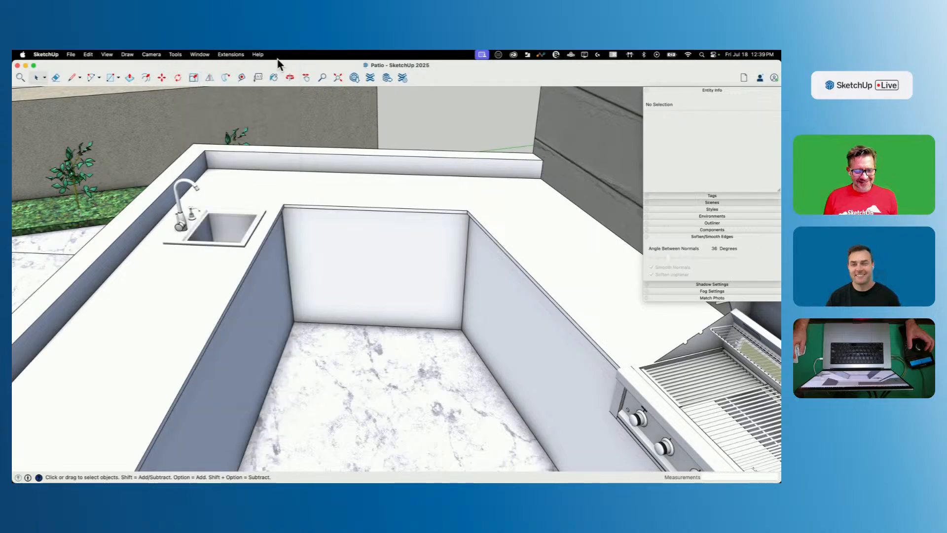
{"action": "left_click", "coordinate": [200, 54]}
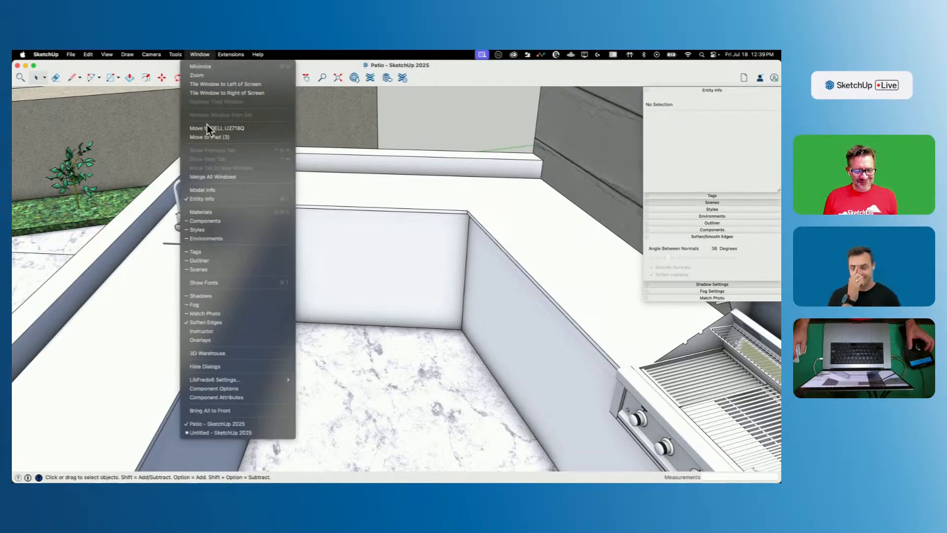
{"action": "left_click", "coordinate": [217, 432]}
{"action": "scroll", "coordinate": [397, 310], "scroll_direction": "down", "scroll_amount": 5}
{"action": "scroll", "coordinate": [405, 310], "scroll_direction": "down", "scroll_amount": 5}
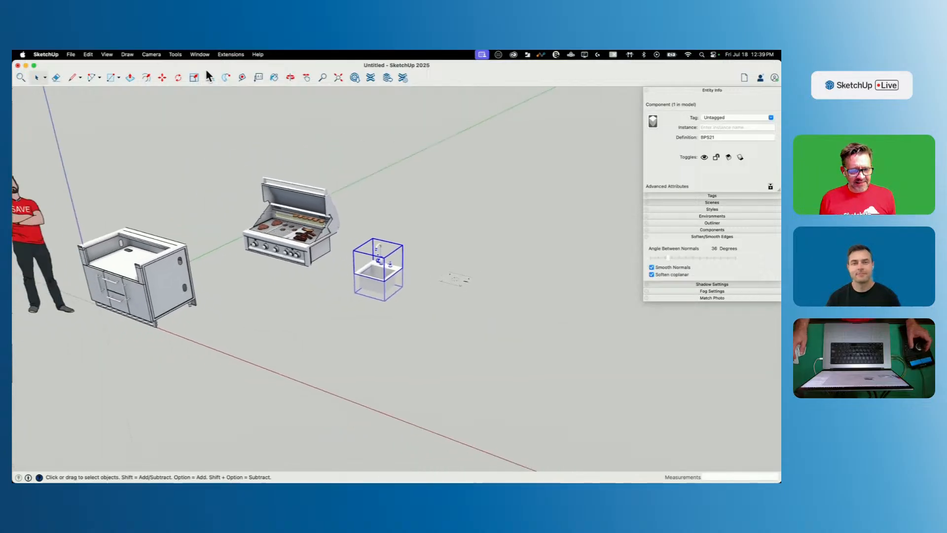
Step: Open 3D Warehouse and search its models for "sunstone fridge"
{"action": "left_click", "coordinate": [354, 77]}
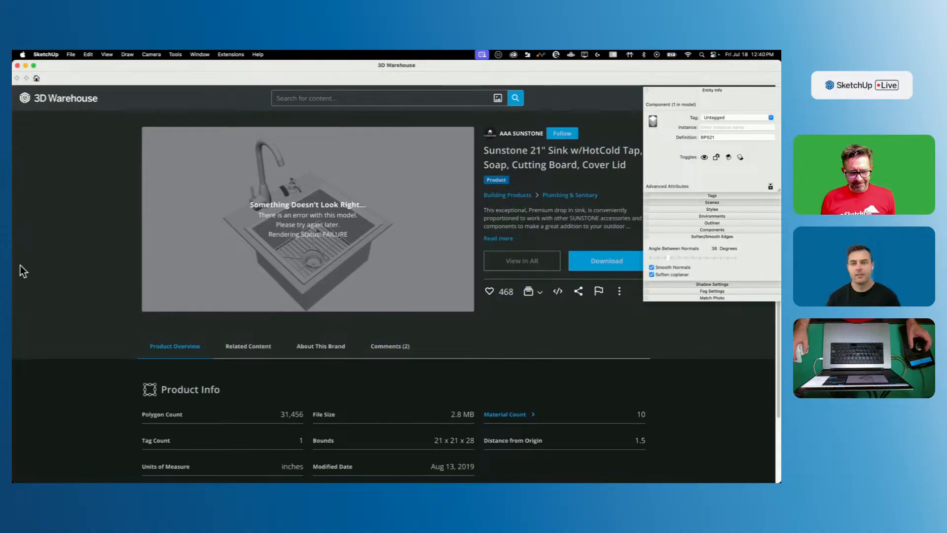
{"action": "scroll", "coordinate": [21, 266], "scroll_direction": "down", "scroll_amount": 3}
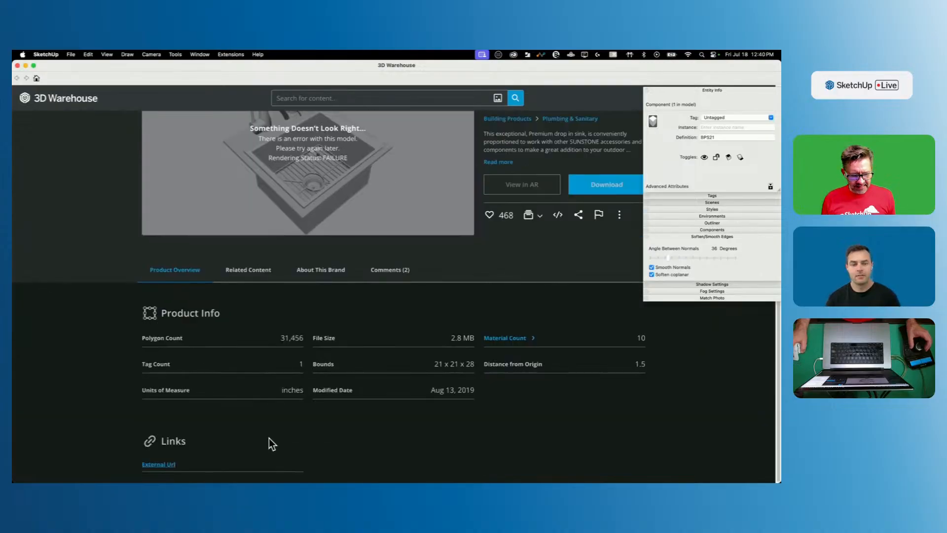
{"action": "scroll", "coordinate": [254, 404], "scroll_direction": "up", "scroll_amount": 3}
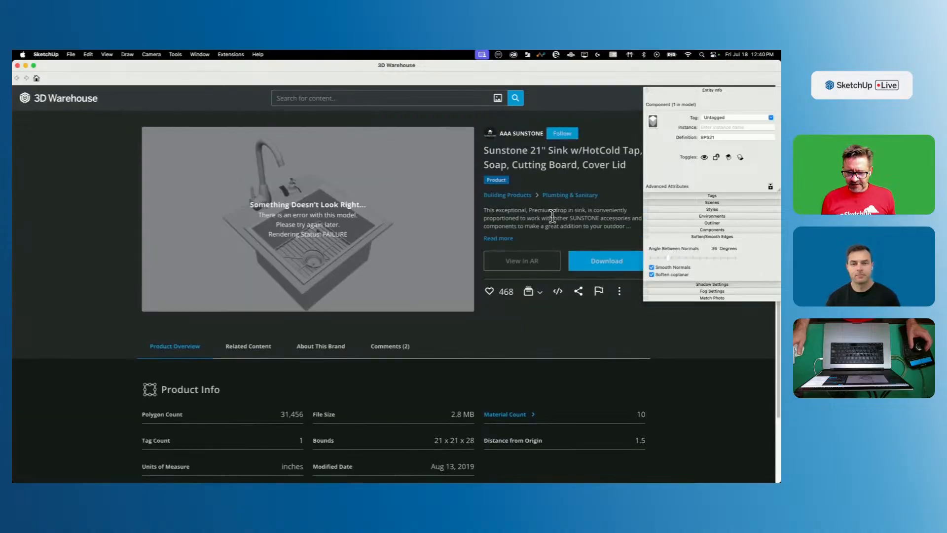
{"action": "type", "text": "sunstone"}
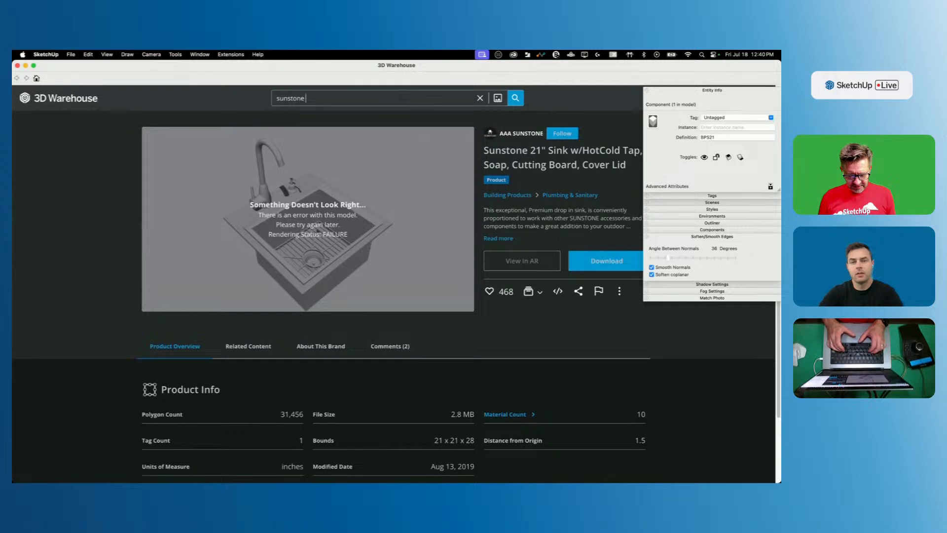
{"action": "type", "text": " fridge"}
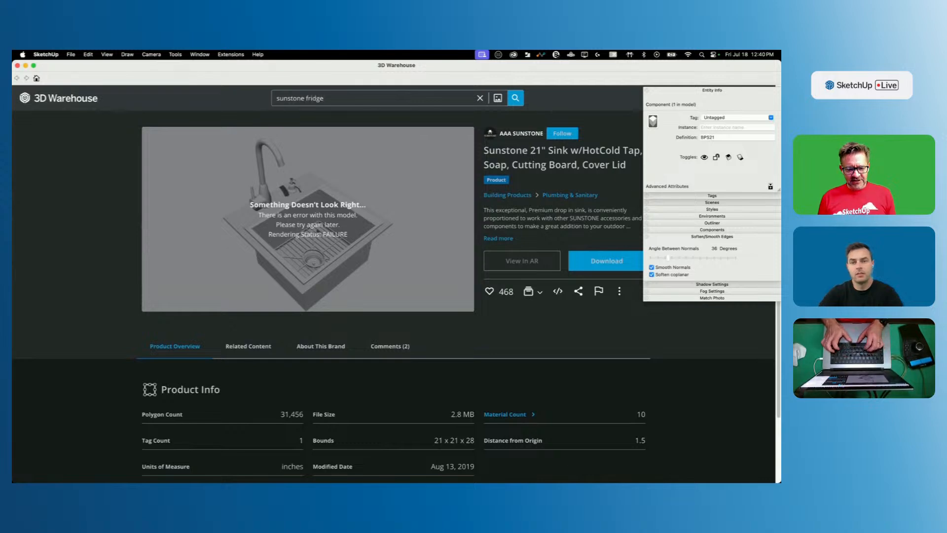
{"action": "key", "text": "Return"}
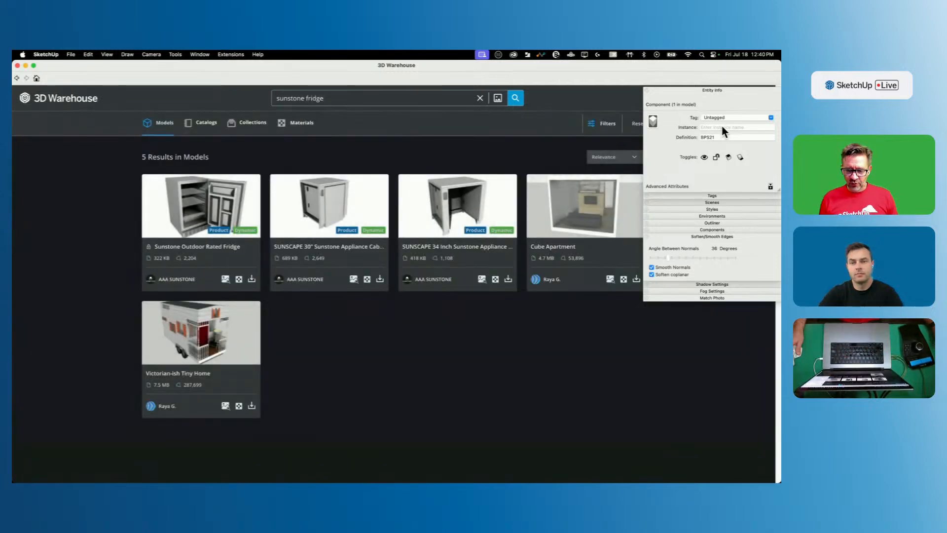
Step: Load the Sunstone Outdoor Rated Fridge from 3D Warehouse directly into the model and place it beside the sink
{"action": "left_click", "coordinate": [697, 90]}
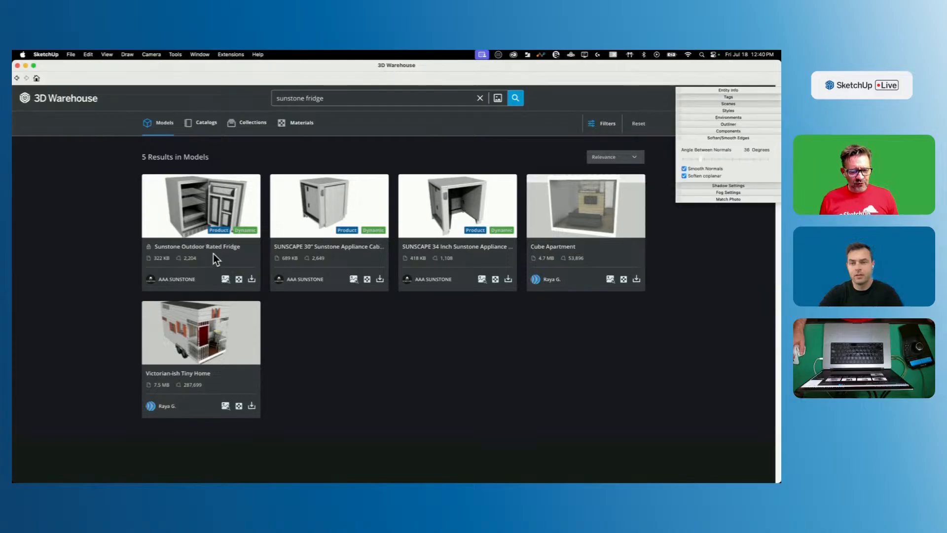
{"action": "left_click", "coordinate": [194, 212]}
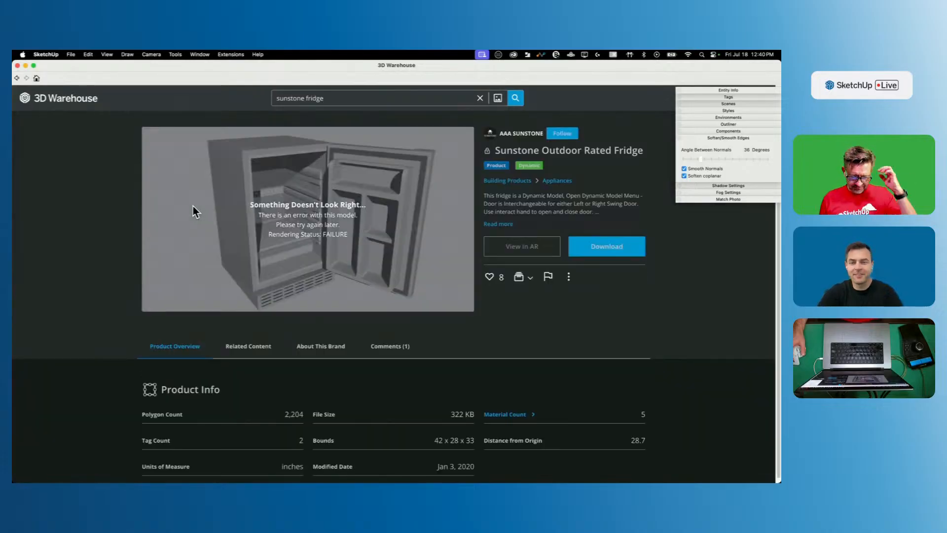
{"action": "left_click", "coordinate": [624, 250]}
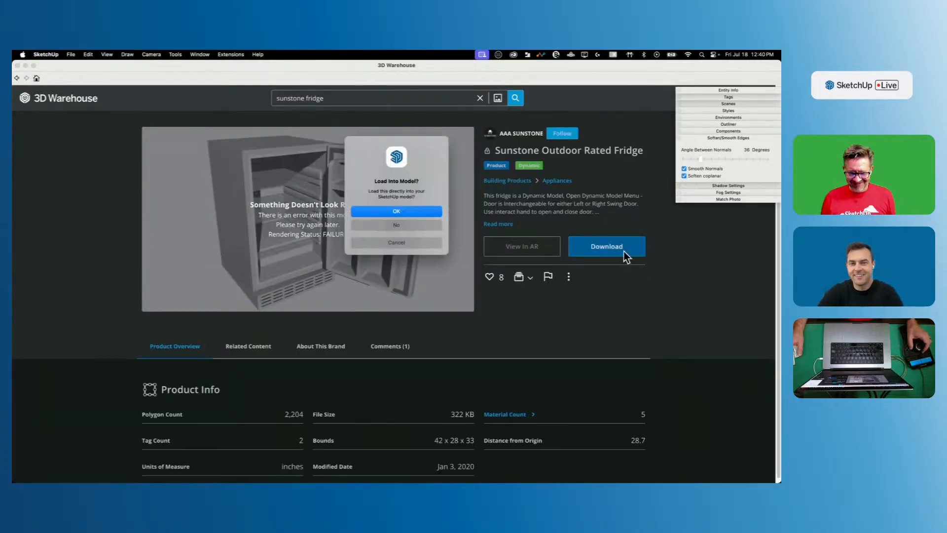
{"action": "left_click", "coordinate": [437, 211]}
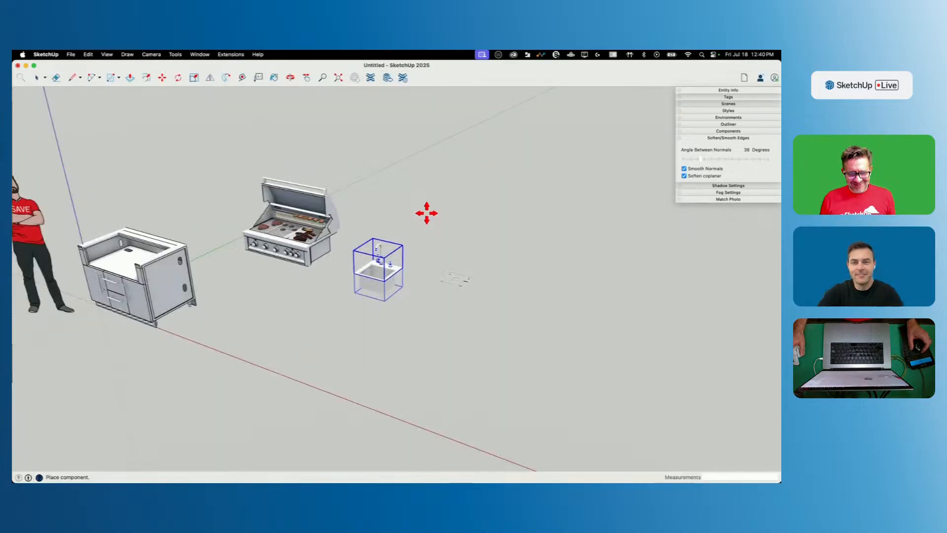
{"action": "left_click", "coordinate": [450, 344]}
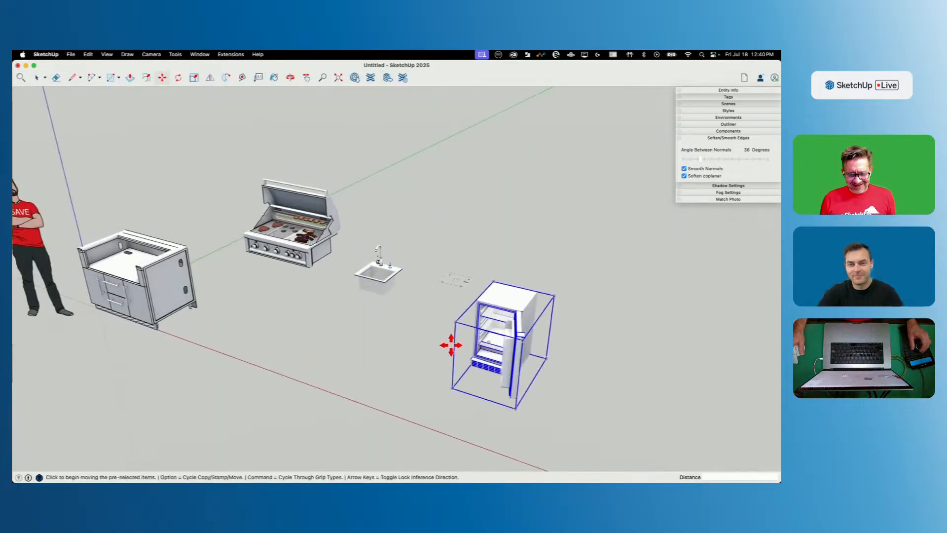
Step: Examine the placed fridge's shelves, side rails and door interior
{"action": "scroll", "coordinate": [493, 345], "scroll_direction": "up", "scroll_amount": 5}
{"action": "scroll", "coordinate": [521, 344], "scroll_direction": "up", "scroll_amount": 10}
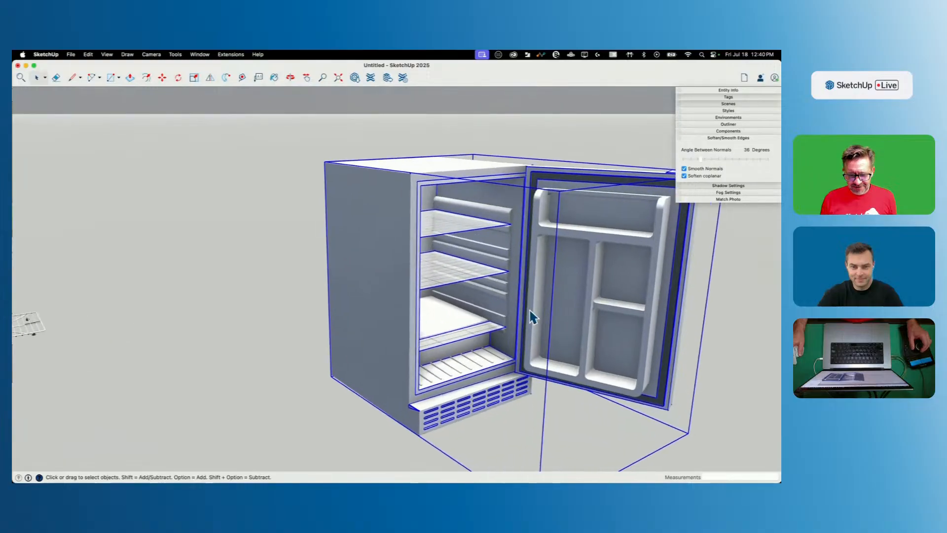
{"action": "scroll", "coordinate": [503, 302], "scroll_direction": "up", "scroll_amount": 5}
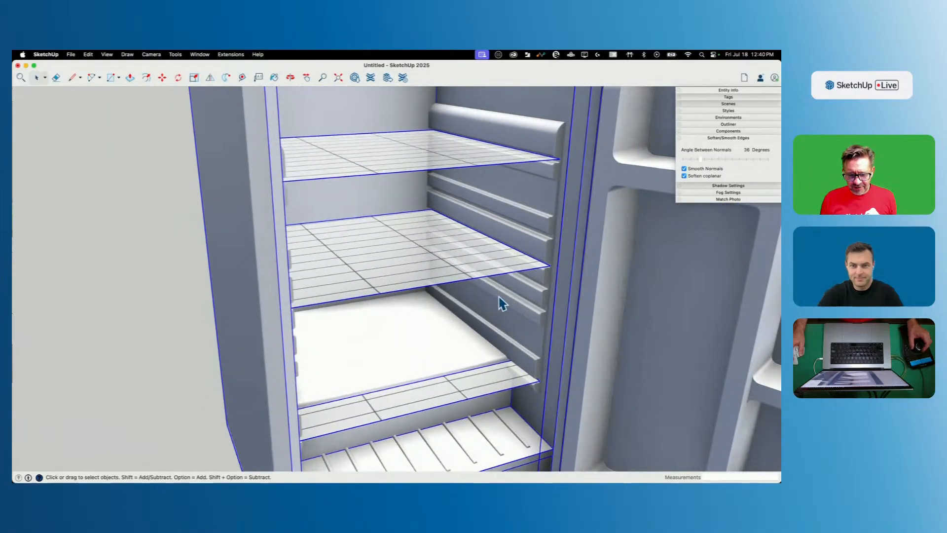
{"action": "scroll", "coordinate": [502, 301], "scroll_direction": "down", "scroll_amount": 10}
{"action": "scroll", "coordinate": [501, 302], "scroll_direction": "down", "scroll_amount": 8}
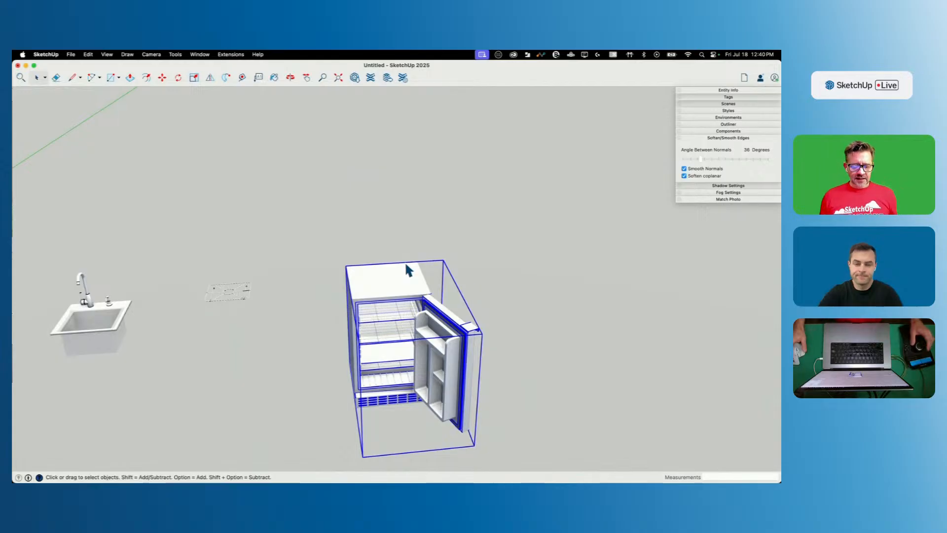
{"action": "scroll", "coordinate": [406, 268], "scroll_direction": "up", "scroll_amount": 10}
{"action": "scroll", "coordinate": [422, 301], "scroll_direction": "up", "scroll_amount": 8}
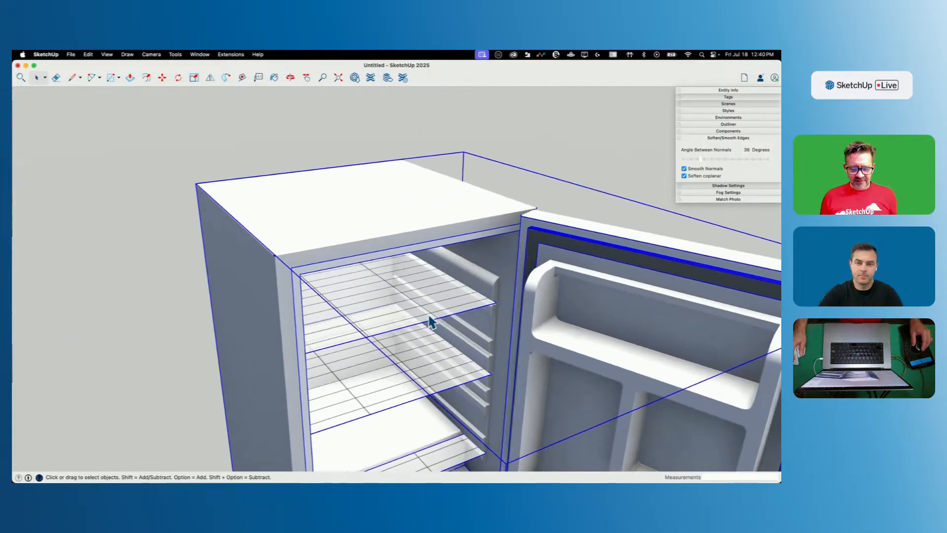
Step: Open the fridge component for editing and select its upper shelf, then the solid block at the bottom of the compartment
{"action": "double_click", "coordinate": [416, 299]}
{"action": "left_click", "coordinate": [416, 300]}
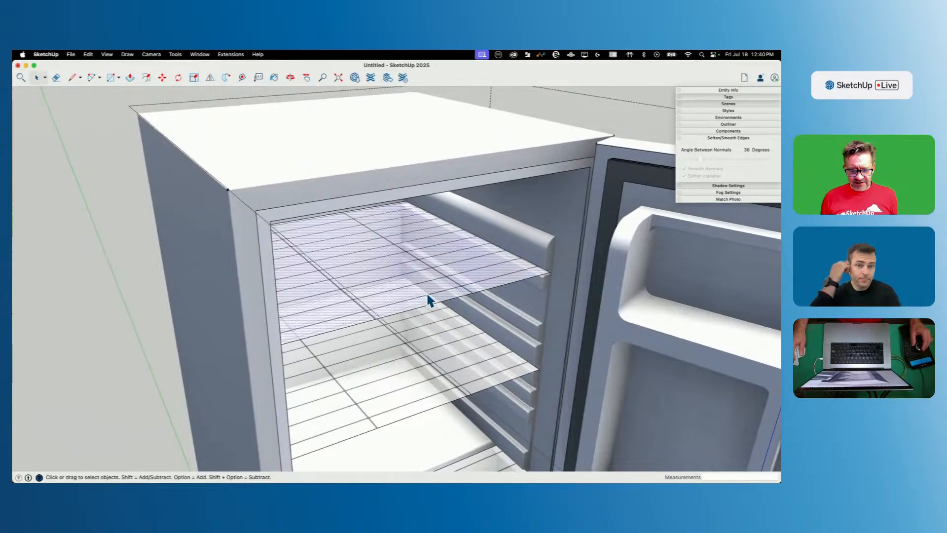
{"action": "scroll", "coordinate": [427, 295], "scroll_direction": "up", "scroll_amount": 10}
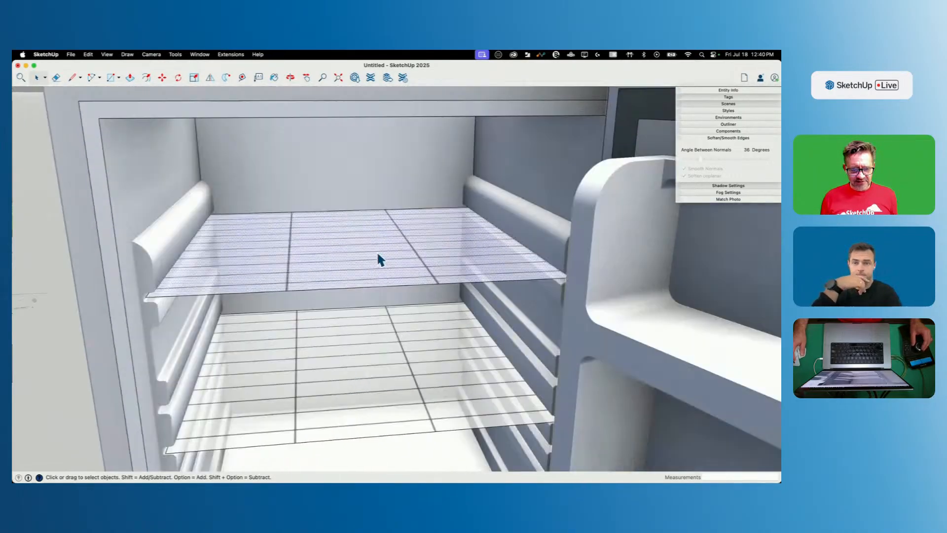
{"action": "middle_click_drag", "start_coordinate": [378, 255], "coordinate": [354, 279]}
{"action": "left_click", "coordinate": [359, 349]}
{"action": "left_click", "coordinate": [358, 368]}
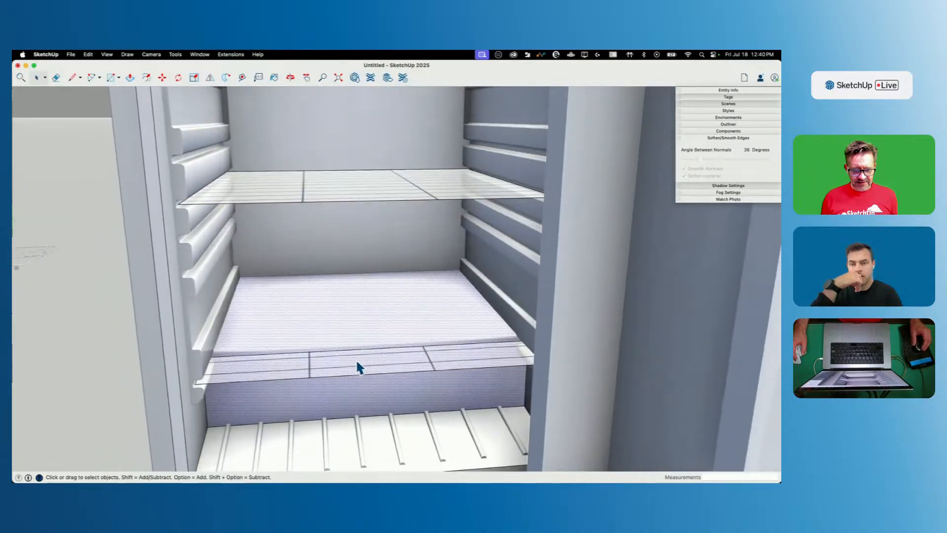
Step: Inspect the shelf rails and lower compartment up close, then clear the selection and leave the fridge component
{"action": "scroll", "coordinate": [356, 364], "scroll_direction": "down", "scroll_amount": 3}
{"action": "scroll", "coordinate": [355, 340], "scroll_direction": "up", "scroll_amount": 5}
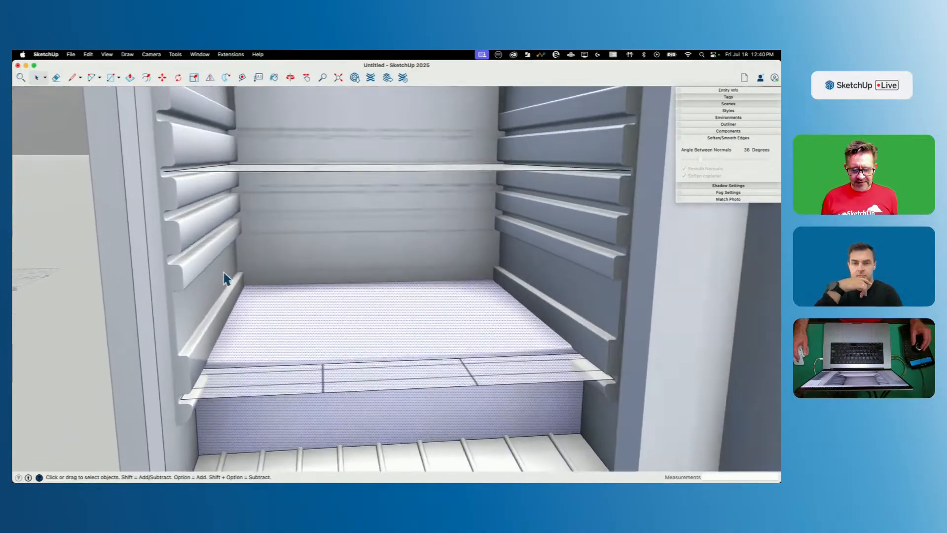
{"action": "scroll", "coordinate": [222, 274], "scroll_direction": "up", "scroll_amount": 5}
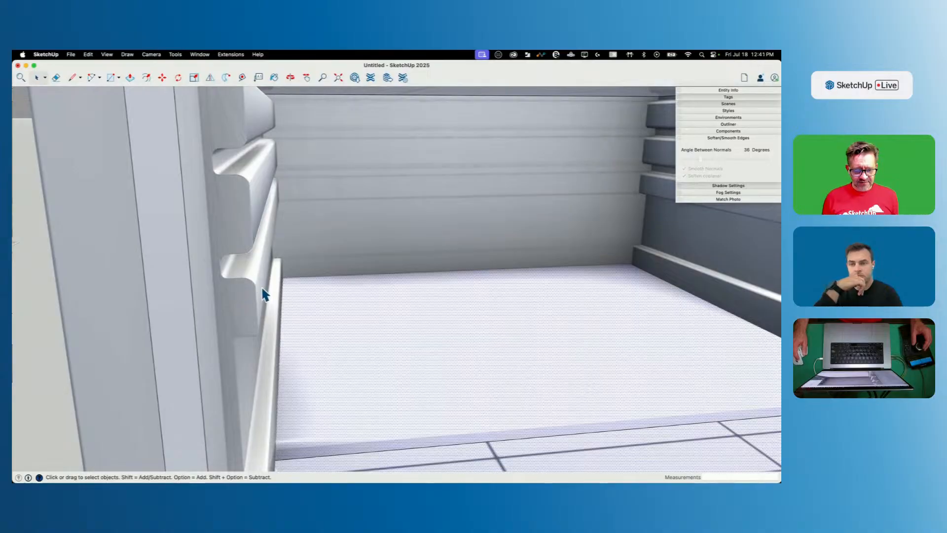
{"action": "scroll", "coordinate": [259, 294], "scroll_direction": "down", "scroll_amount": 8}
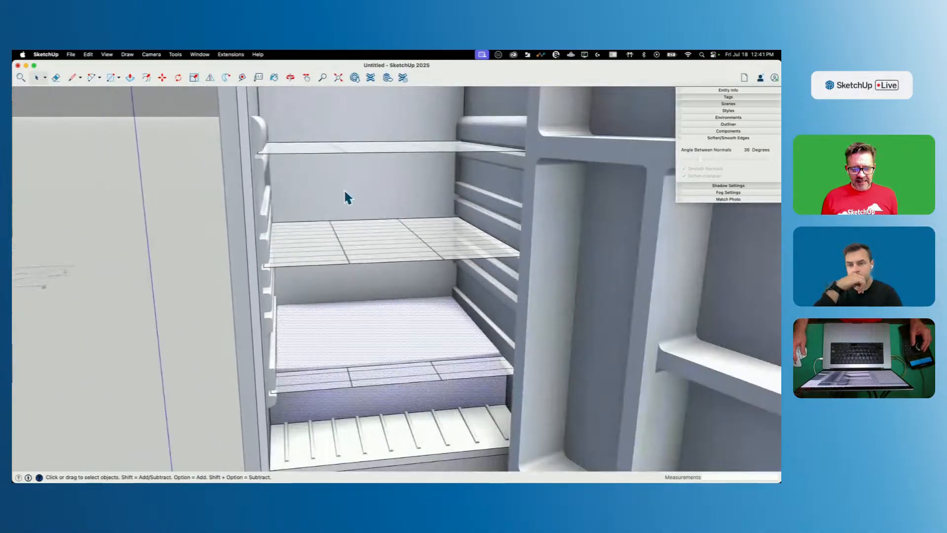
{"action": "scroll", "coordinate": [365, 198], "scroll_direction": "down", "scroll_amount": 8}
{"action": "left_click", "coordinate": [688, 291]}
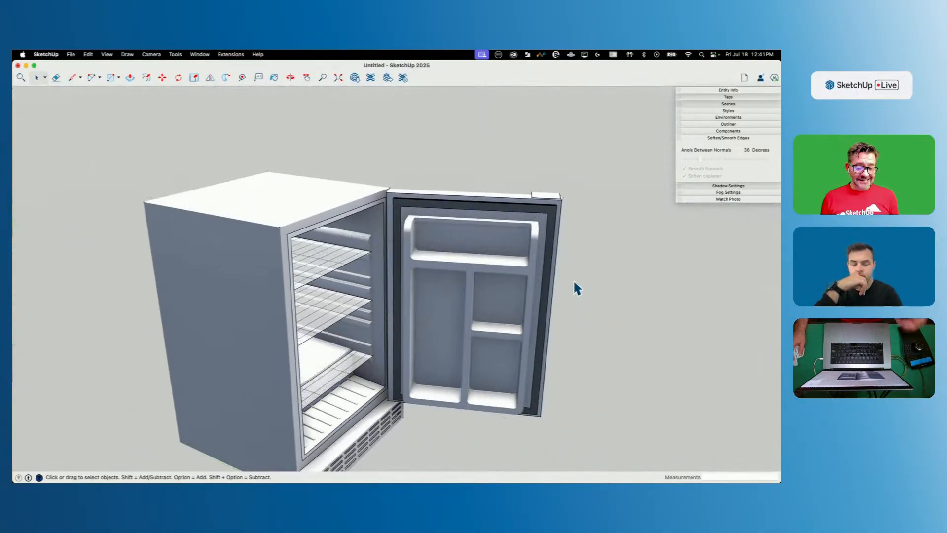
Step: Reopen the fridge component for editing and select its outer body
{"action": "left_click", "coordinate": [555, 286]}
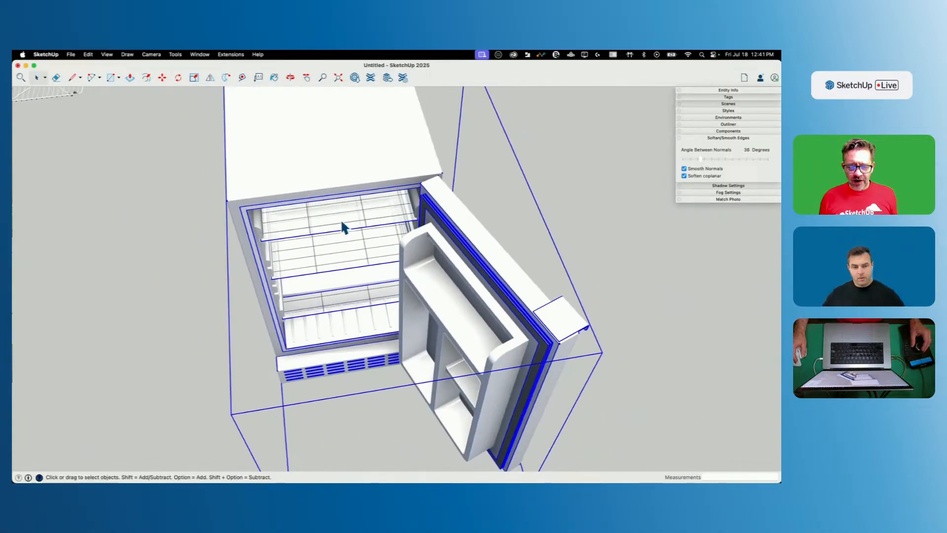
{"action": "double_click", "coordinate": [340, 218]}
{"action": "left_click", "coordinate": [268, 260]}
{"action": "left_click", "coordinate": [267, 254]}
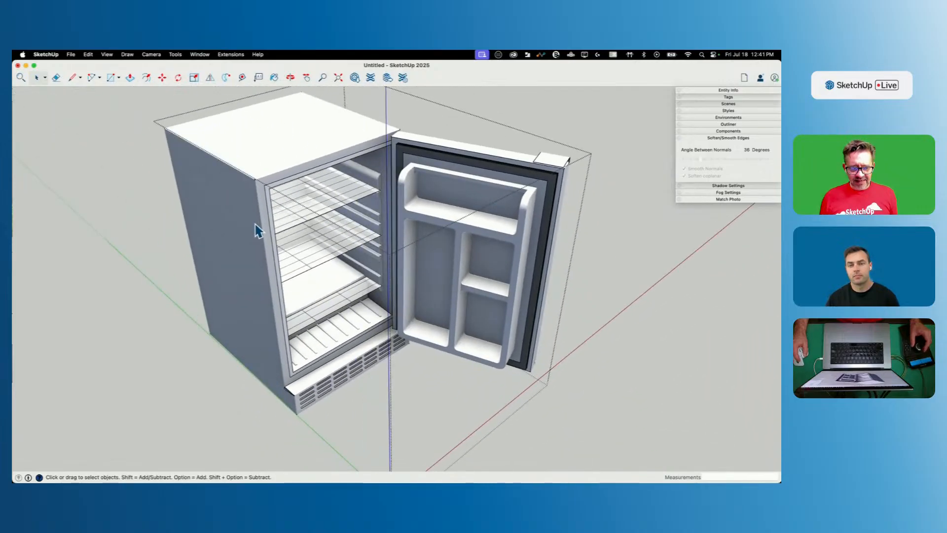
{"action": "left_click", "coordinate": [258, 227]}
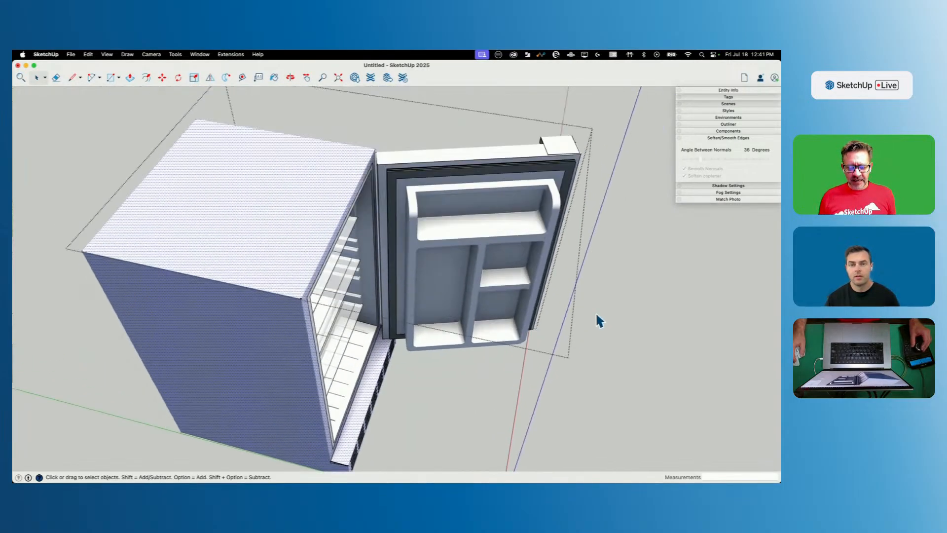
Step: Select the open fridge door and rotate it about the vertical axis to face the same way as the fridge front
{"action": "left_click", "coordinate": [461, 251]}
{"action": "left_click", "coordinate": [484, 236]}
{"action": "key", "text": "q"}
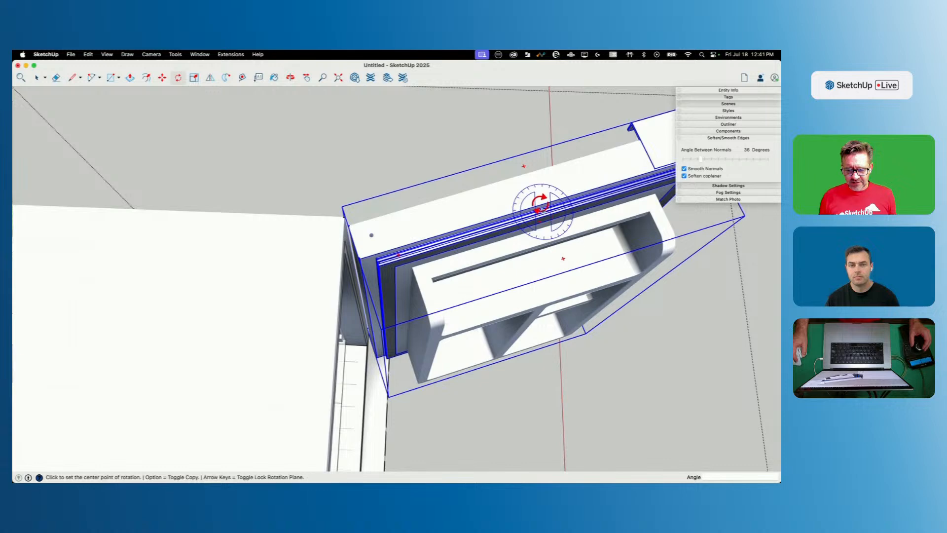
{"action": "left_click", "coordinate": [605, 197]}
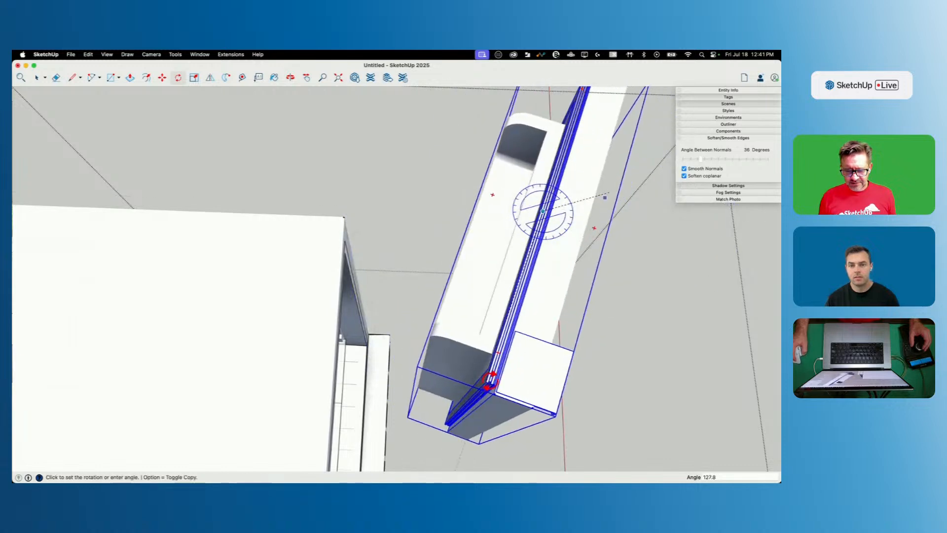
{"action": "left_click", "coordinate": [554, 381]}
Step: Move the door by its upper inner corner onto the matching front corner of the fridge body
{"action": "key", "text": "m"}
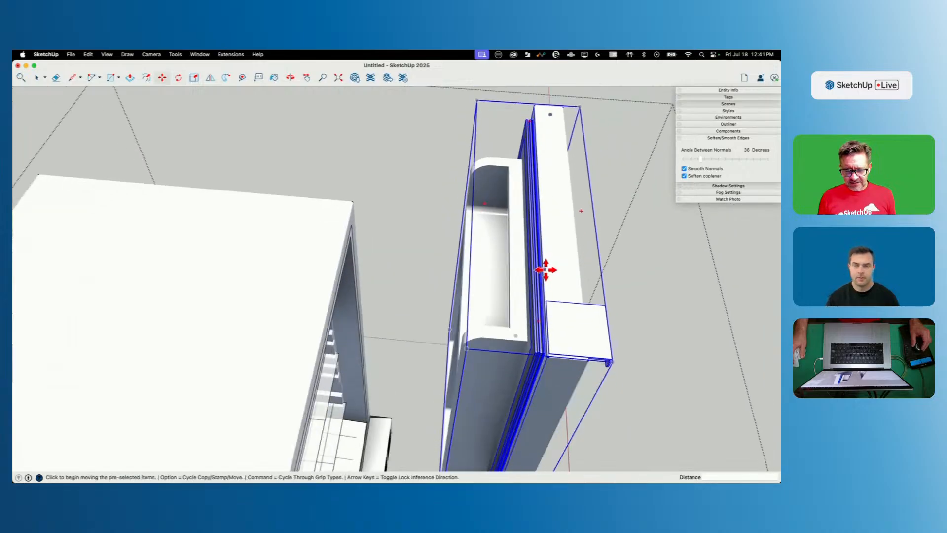
{"action": "scroll", "coordinate": [523, 286], "scroll_direction": "up", "scroll_amount": 3}
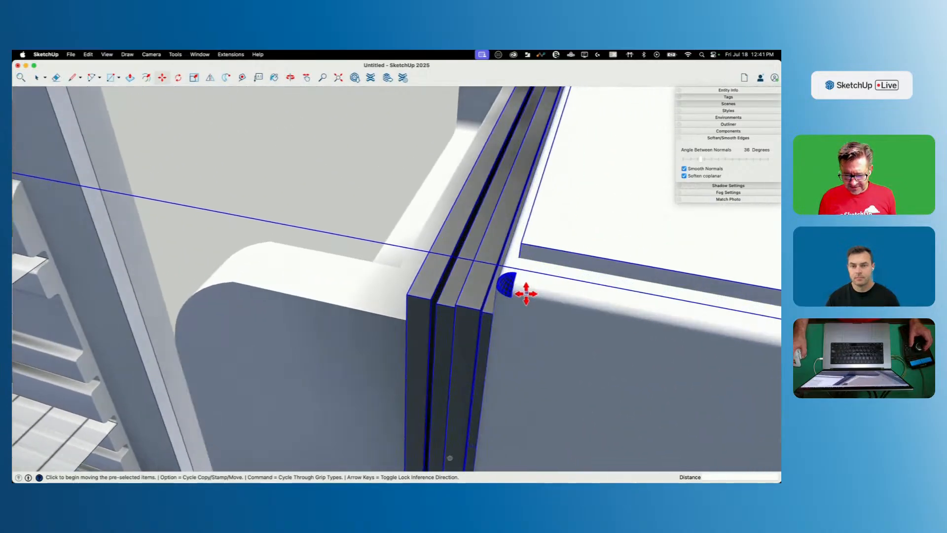
{"action": "scroll", "coordinate": [526, 294], "scroll_direction": "up", "scroll_amount": 5}
{"action": "middle_click_drag", "start_coordinate": [475, 297], "coordinate": [605, 274]}
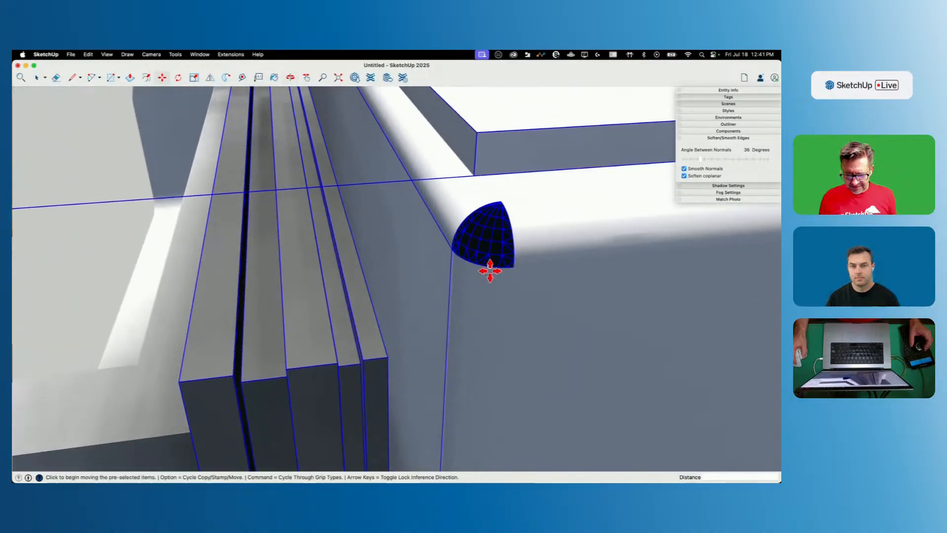
{"action": "left_click", "coordinate": [452, 251]}
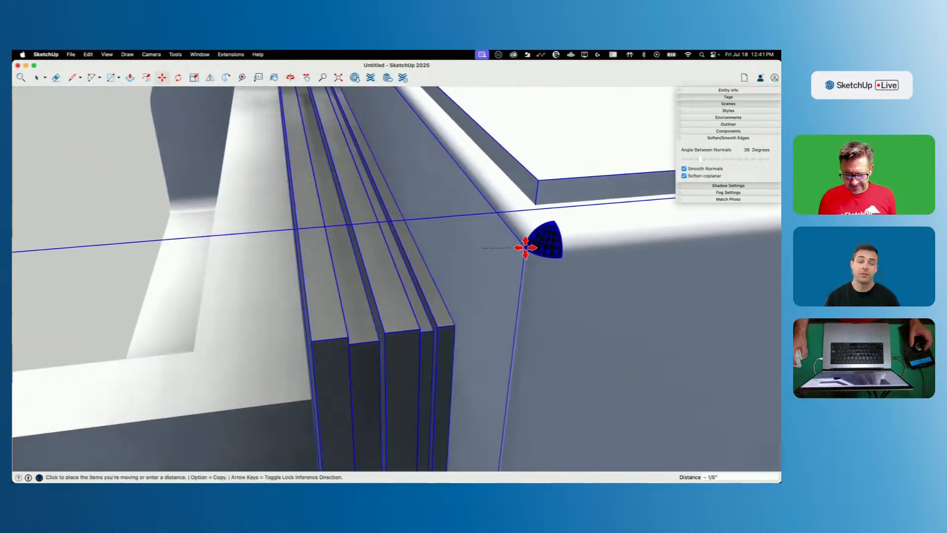
{"action": "scroll", "coordinate": [524, 246], "scroll_direction": "down", "scroll_amount": 10}
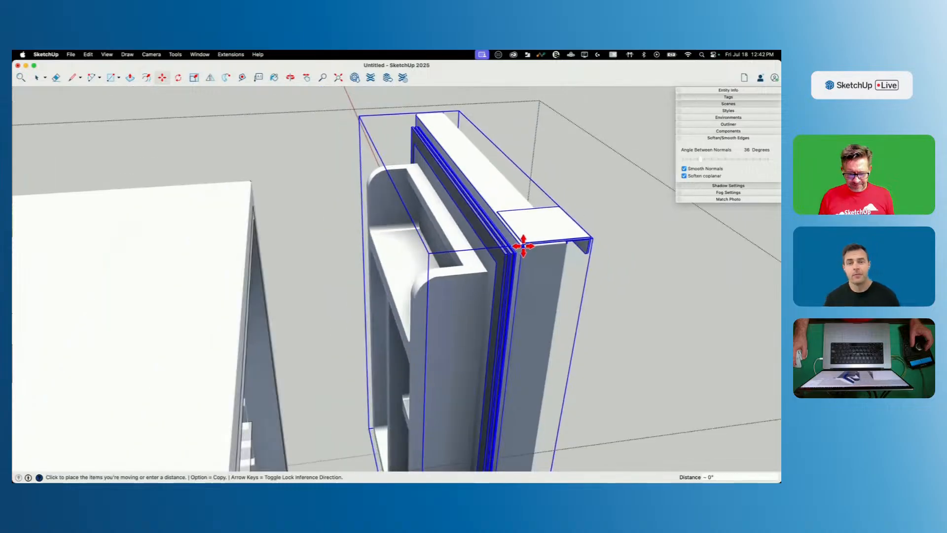
{"action": "middle_click_drag", "start_coordinate": [431, 275], "coordinate": [264, 215]}
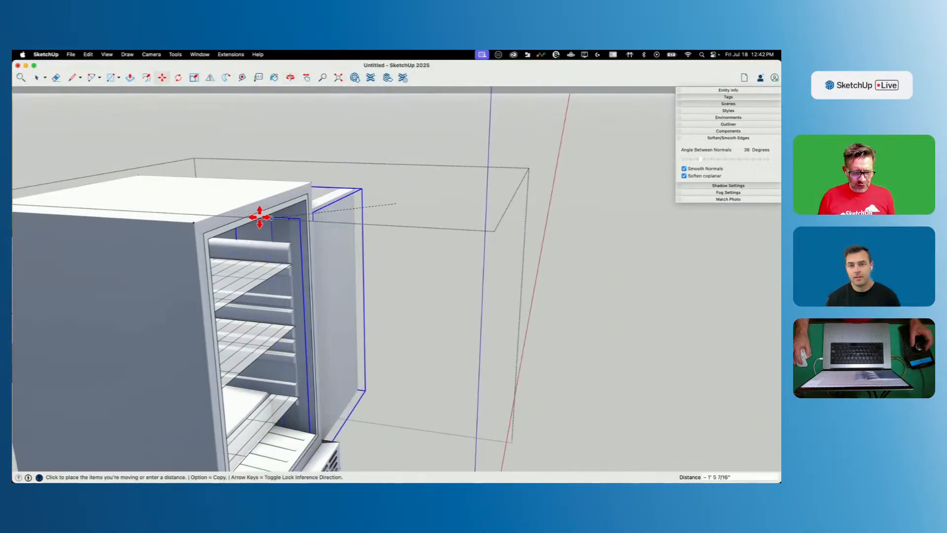
{"action": "scroll", "coordinate": [194, 226], "scroll_direction": "up", "scroll_amount": 10}
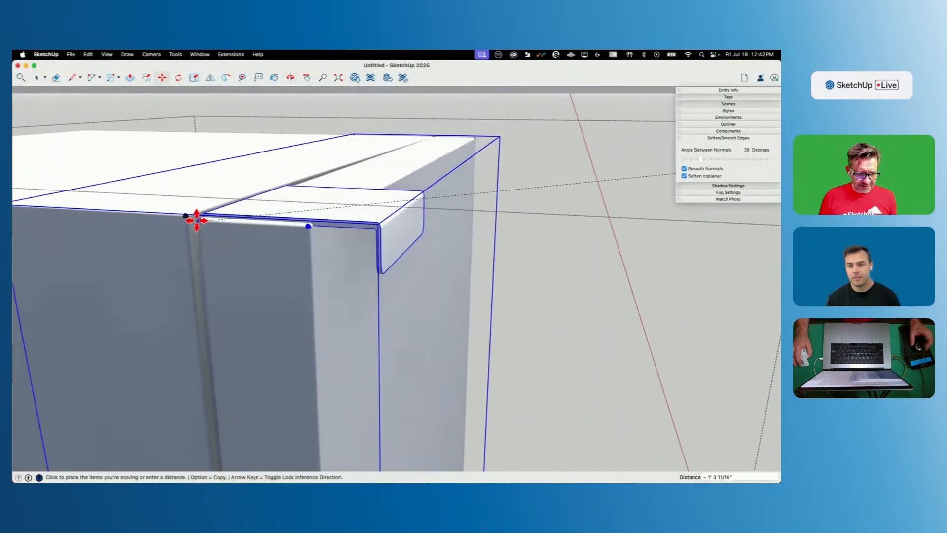
{"action": "scroll", "coordinate": [177, 213], "scroll_direction": "down", "scroll_amount": 2}
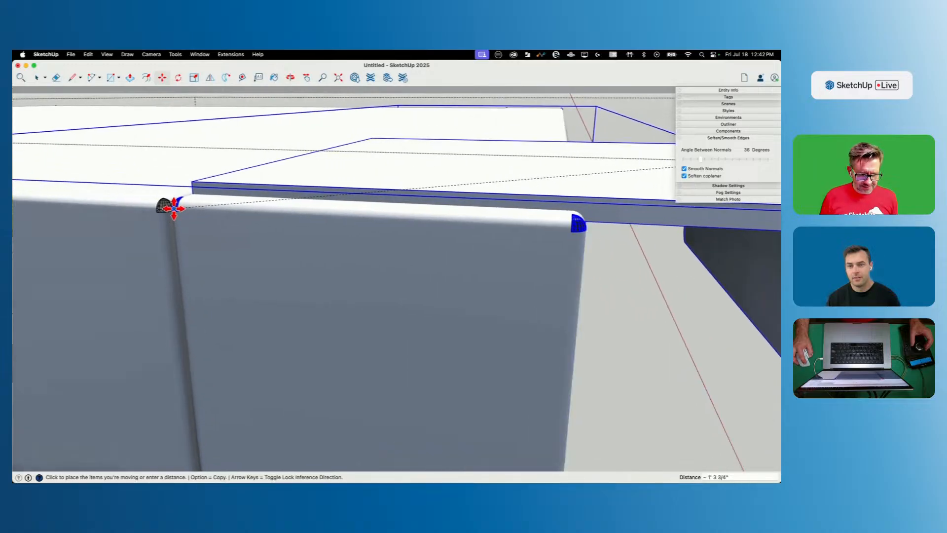
{"action": "scroll", "coordinate": [174, 209], "scroll_direction": "up", "scroll_amount": 10}
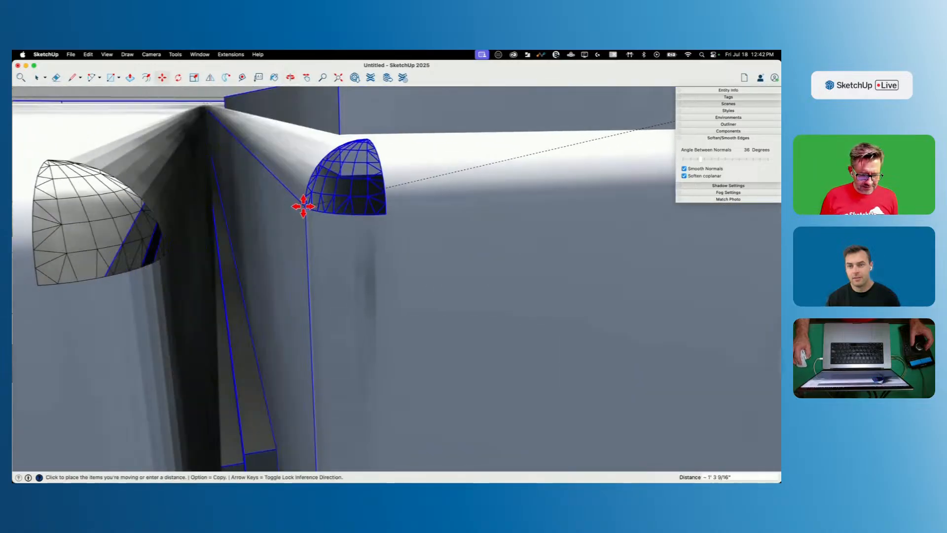
{"action": "scroll", "coordinate": [306, 207], "scroll_direction": "up", "scroll_amount": 5}
{"action": "left_click", "coordinate": [166, 248]}
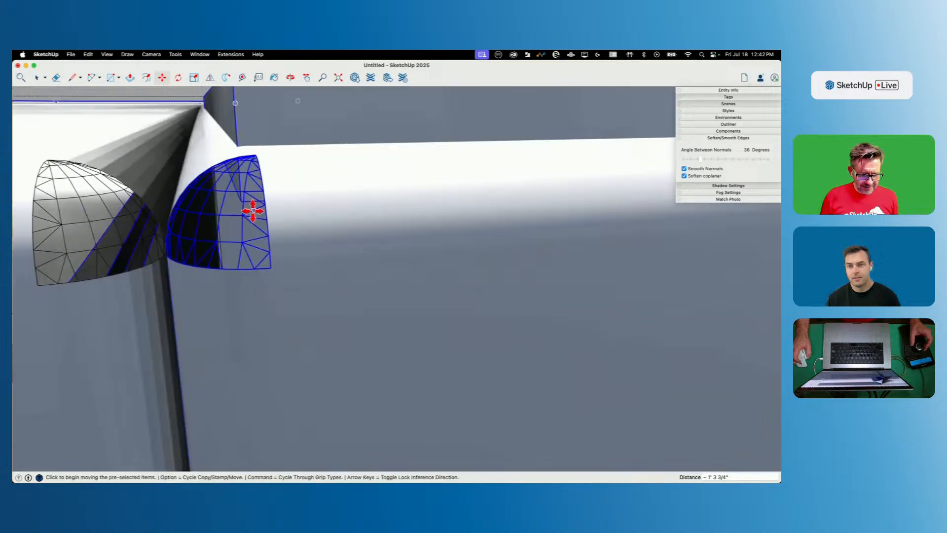
Step: Shift the fridge door outward by about 7/16 inch to make room for its gasket in front of the fridge body
{"action": "key", "text": "space"}
{"action": "scroll", "coordinate": [261, 193], "scroll_direction": "down", "scroll_amount": 10}
{"action": "key", "text": "m"}
{"action": "scroll", "coordinate": [375, 347], "scroll_direction": "down", "scroll_amount": 3}
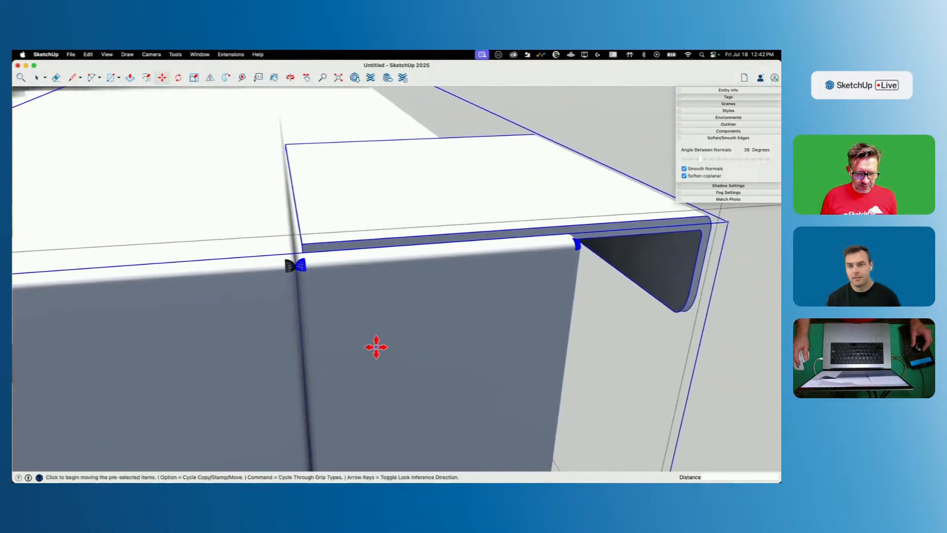
{"action": "left_click", "coordinate": [430, 343]}
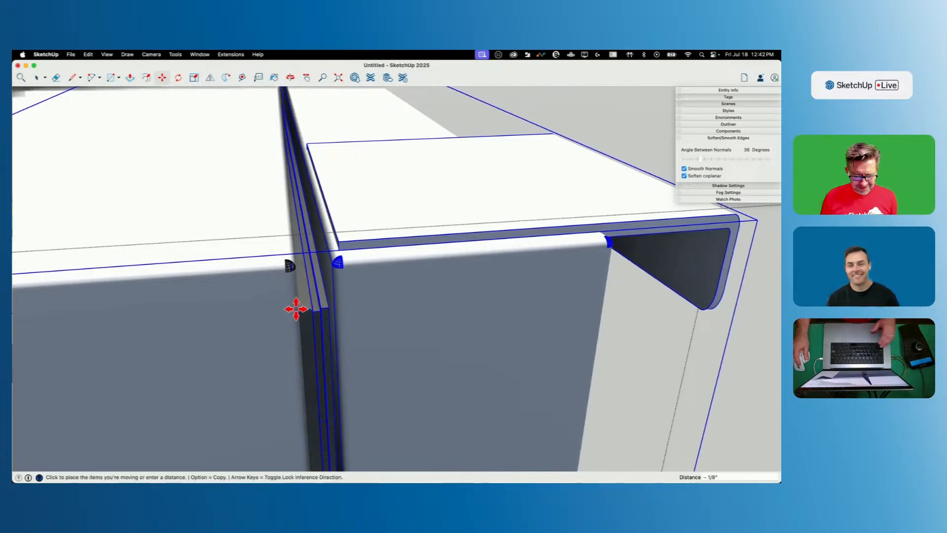
{"action": "left_click", "coordinate": [306, 310]}
{"action": "scroll", "coordinate": [306, 311], "scroll_direction": "up", "scroll_amount": 3}
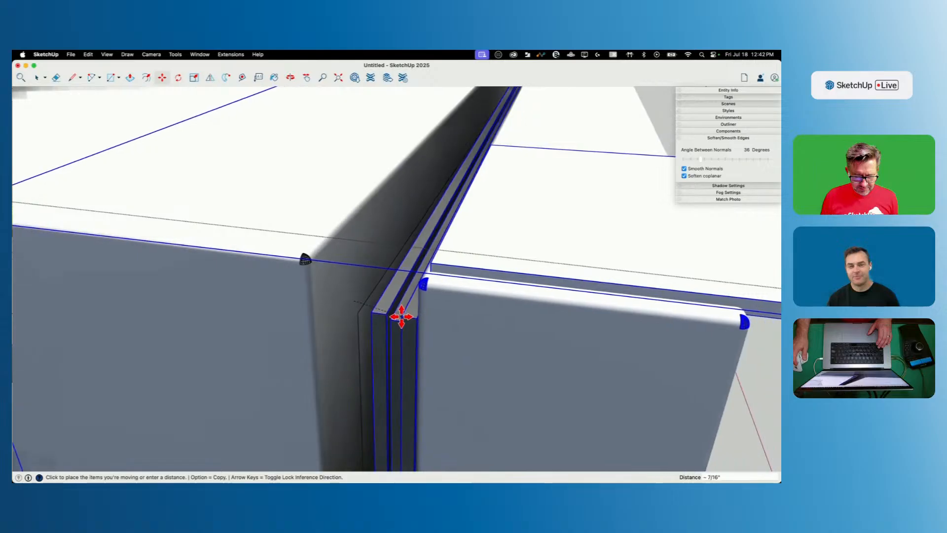
{"action": "left_click", "coordinate": [402, 316]}
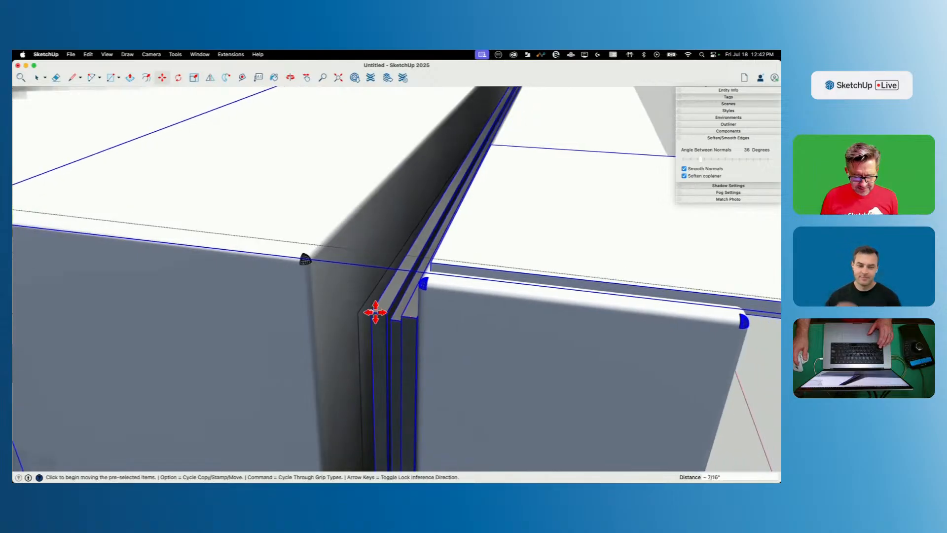
Step: Move the fridge door about 5/16 inch back toward the fridge body to tighten the gasket gap
{"action": "left_click", "coordinate": [375, 312]}
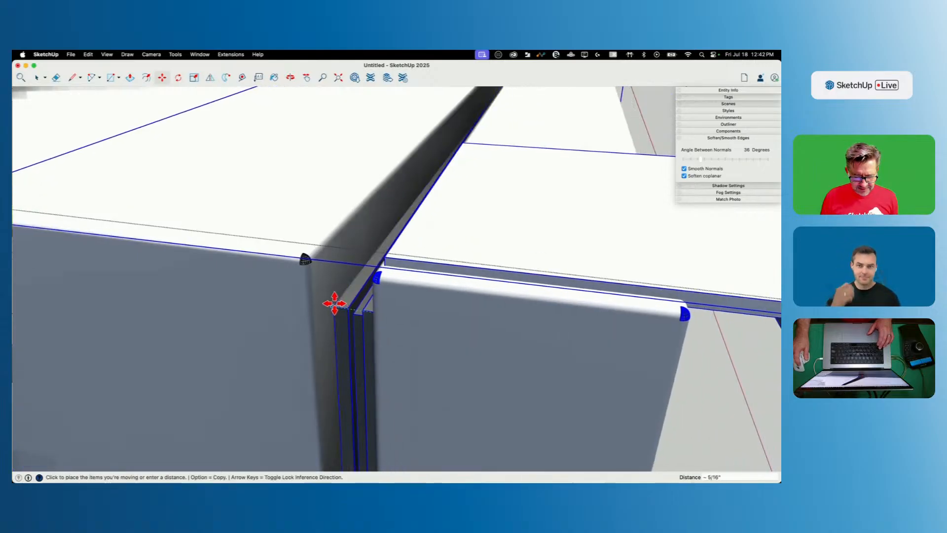
{"action": "scroll", "coordinate": [365, 371], "scroll_direction": "down", "scroll_amount": 8}
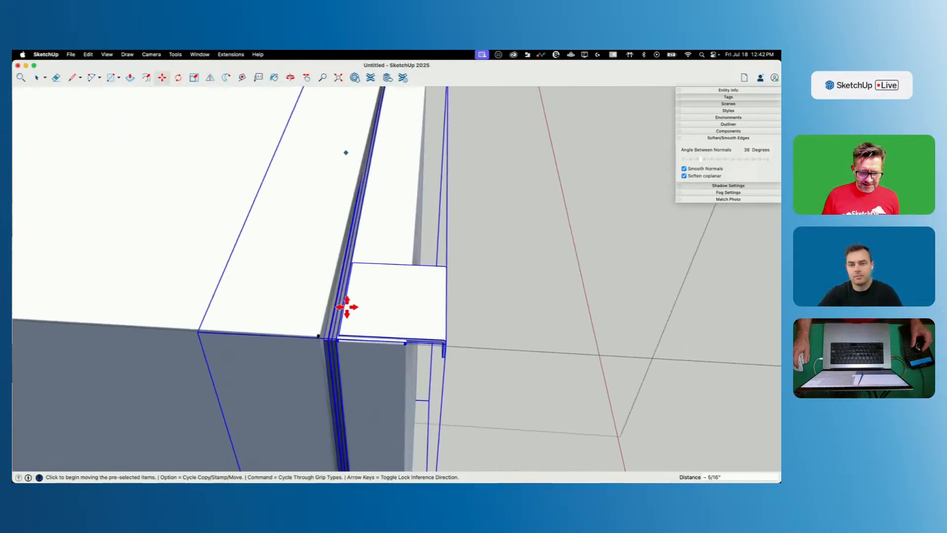
Step: Rotate the door about 0.9 degrees around its upper inner corner to square it with the fridge body
{"action": "key", "text": "q"}
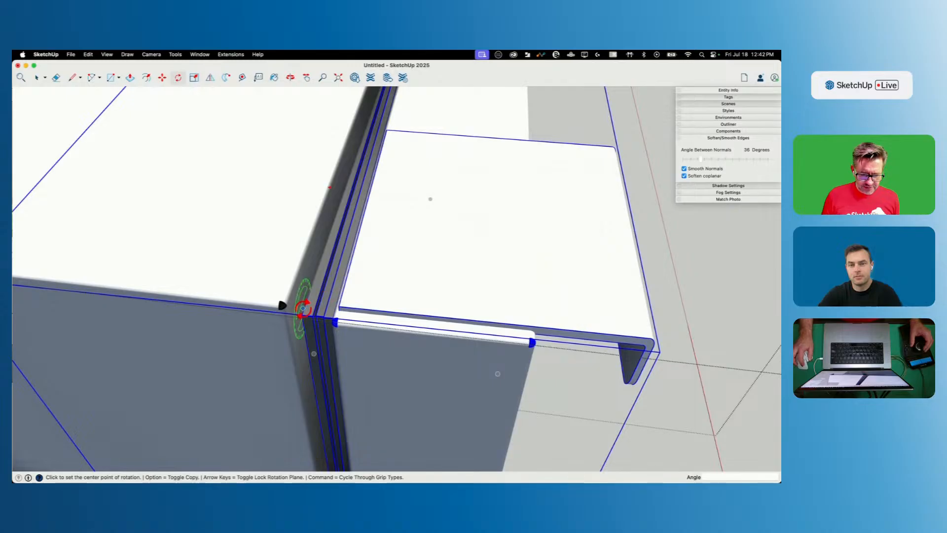
{"action": "scroll", "coordinate": [303, 322], "scroll_direction": "up", "scroll_amount": 4}
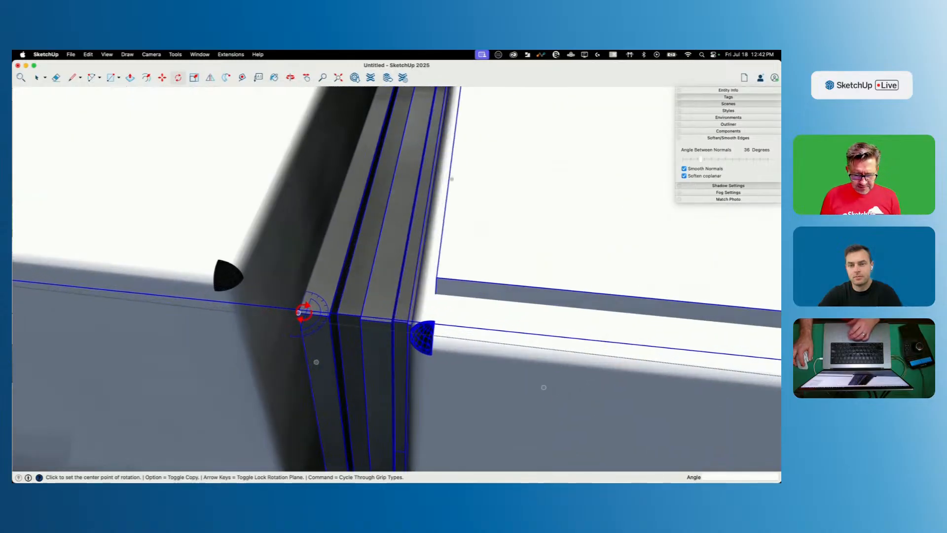
{"action": "middle_click_drag", "start_coordinate": [329, 309], "coordinate": [327, 337]}
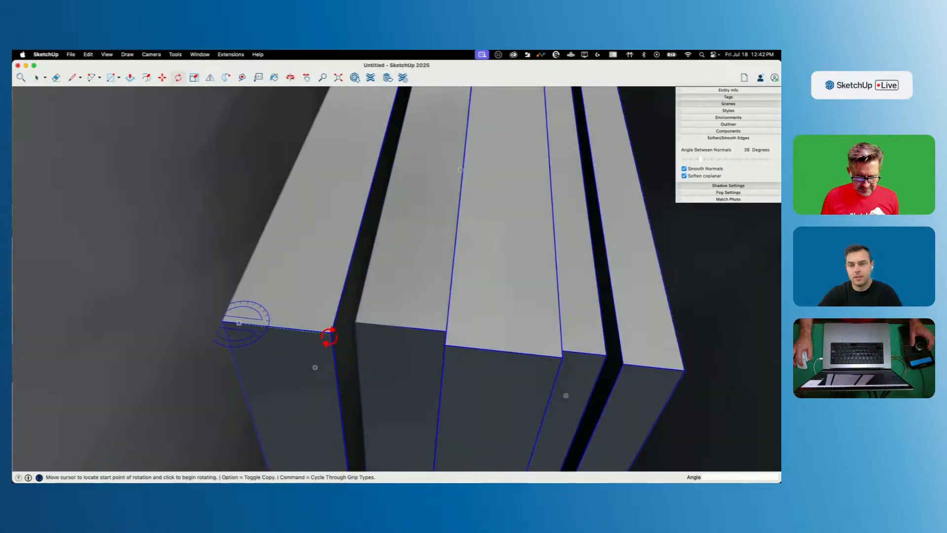
{"action": "scroll", "coordinate": [330, 331], "scroll_direction": "up", "scroll_amount": 2}
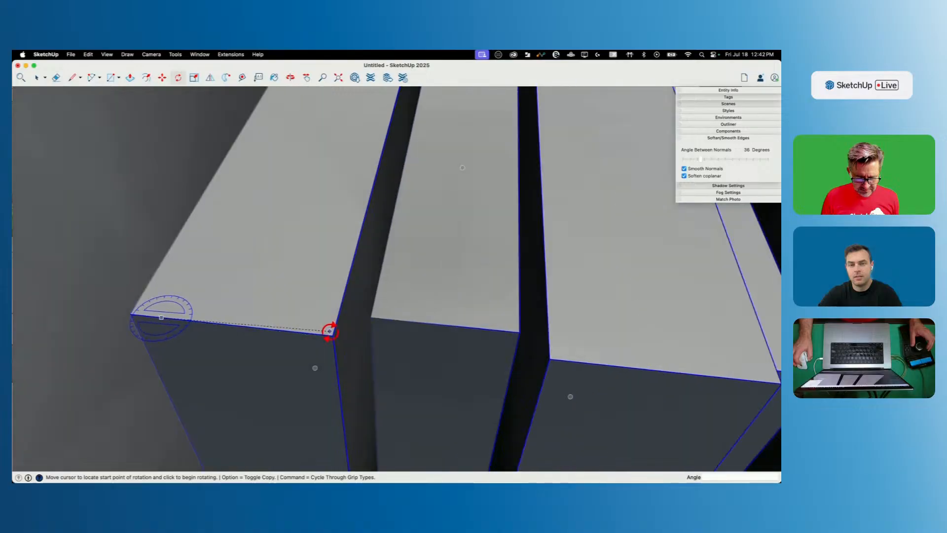
{"action": "left_click", "coordinate": [333, 334]}
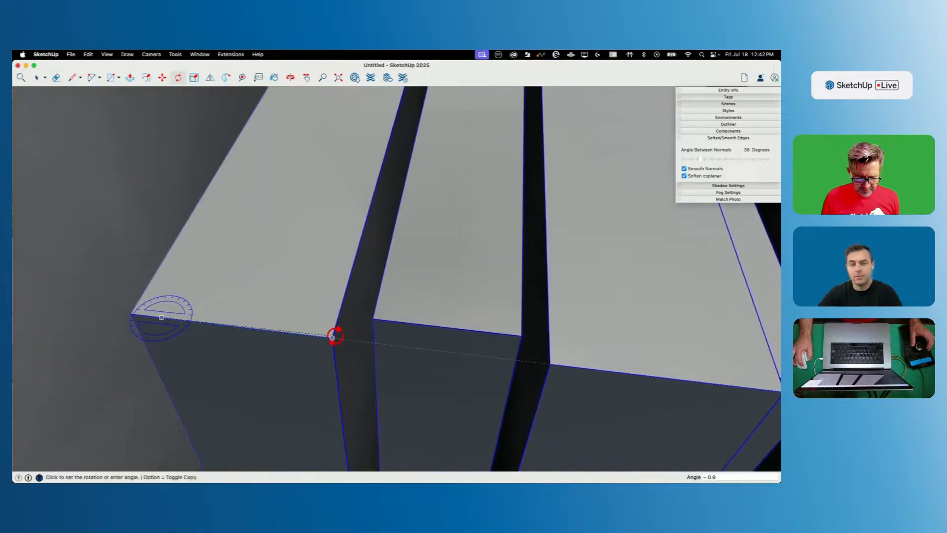
{"action": "scroll", "coordinate": [422, 296], "scroll_direction": "down", "scroll_amount": 15}
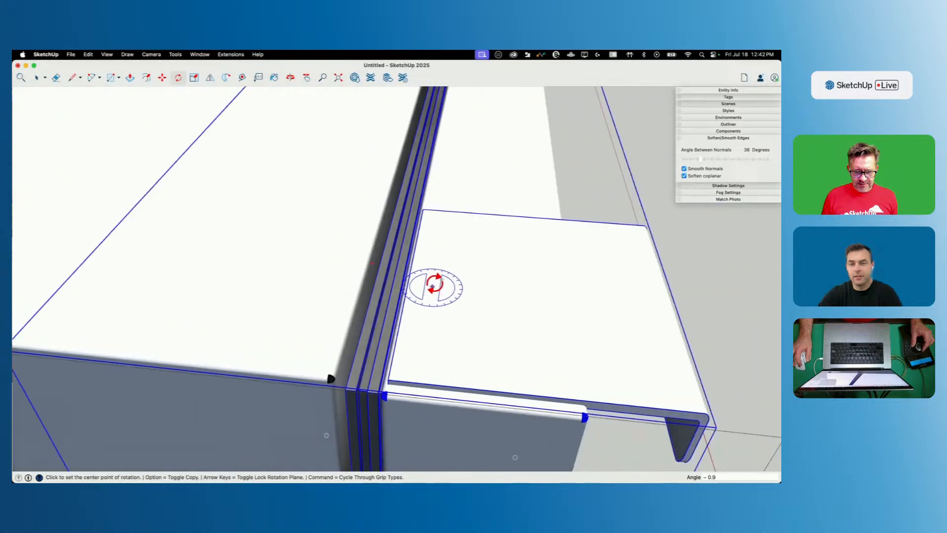
Step: Finish editing the fridge component and select the whole fridge in the components model
{"action": "key", "text": "space"}
{"action": "left_click", "coordinate": [612, 240]}
{"action": "scroll", "coordinate": [602, 227], "scroll_direction": "down", "scroll_amount": 5}
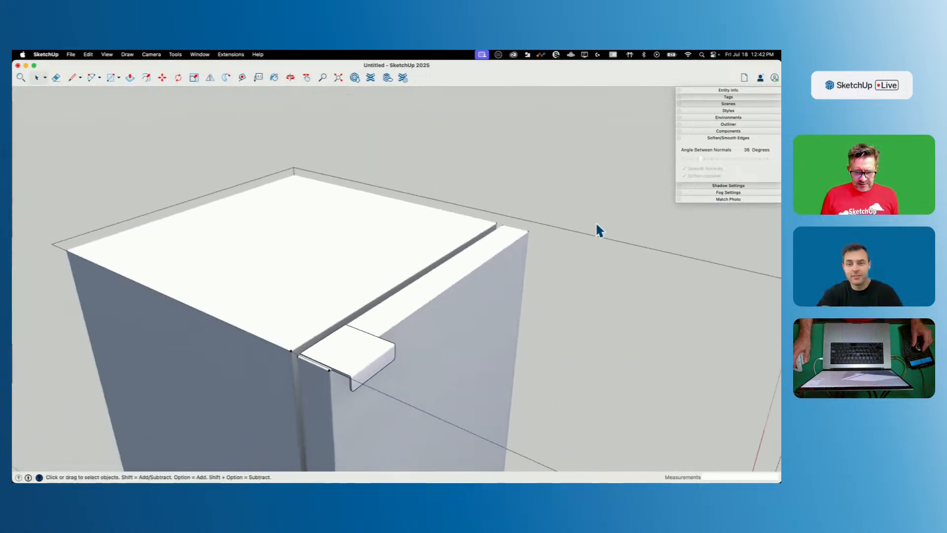
{"action": "left_click", "coordinate": [427, 347]}
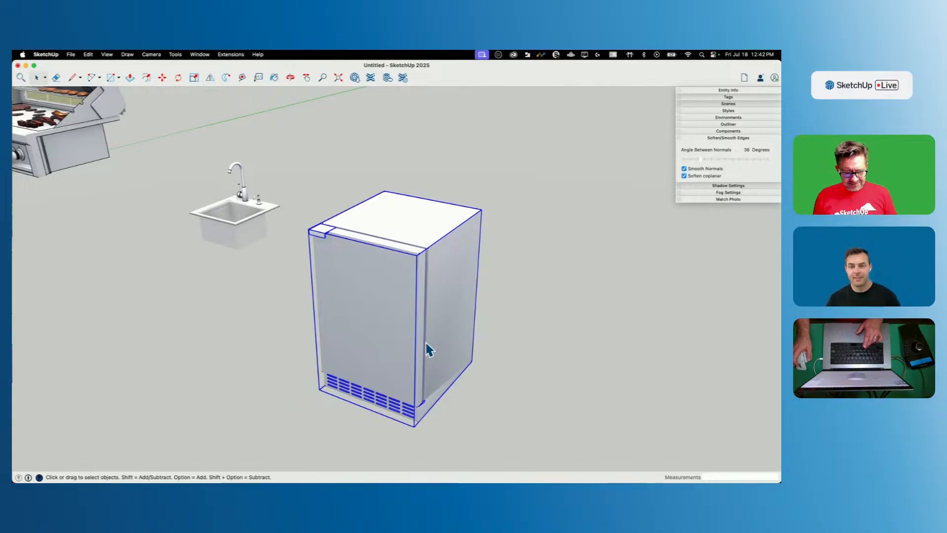
Step: Copy the fridge into the Patio model, placing it in the open area between the outdoor kitchen counters
{"action": "left_click", "coordinate": [201, 55]}
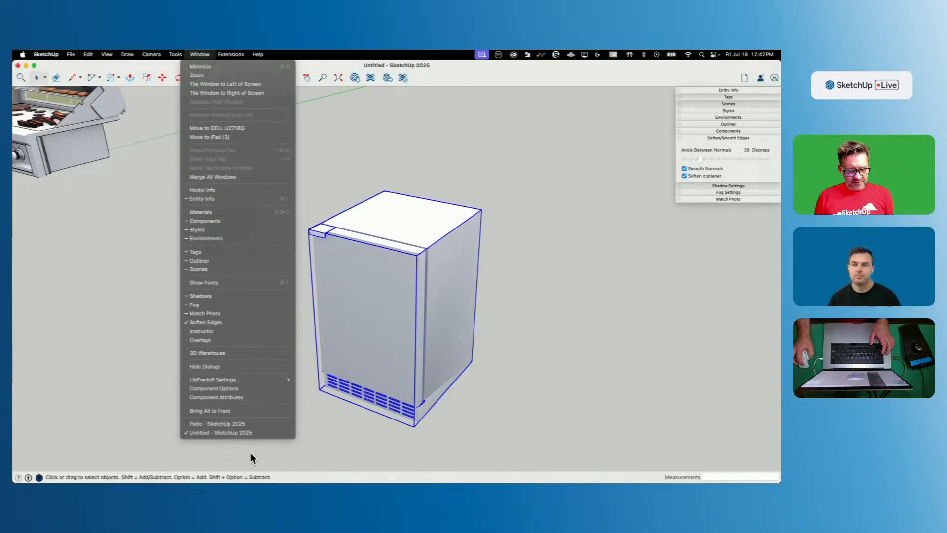
{"action": "left_click", "coordinate": [242, 423]}
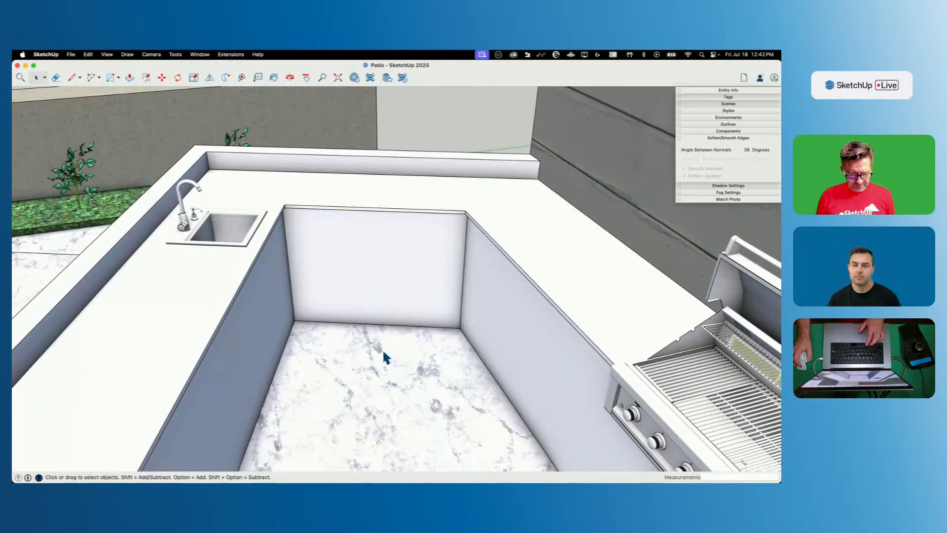
{"action": "key", "text": "super+v"}
{"action": "left_click", "coordinate": [327, 380]}
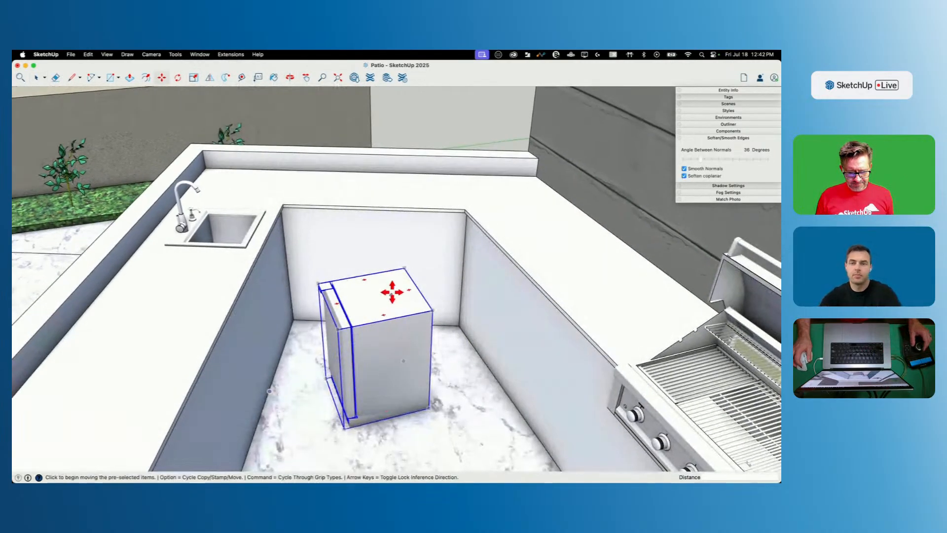
Step: Rotate the fridge about 68.3 degrees around the vertical axis so its back faces the back counter
{"action": "left_click", "coordinate": [394, 247]}
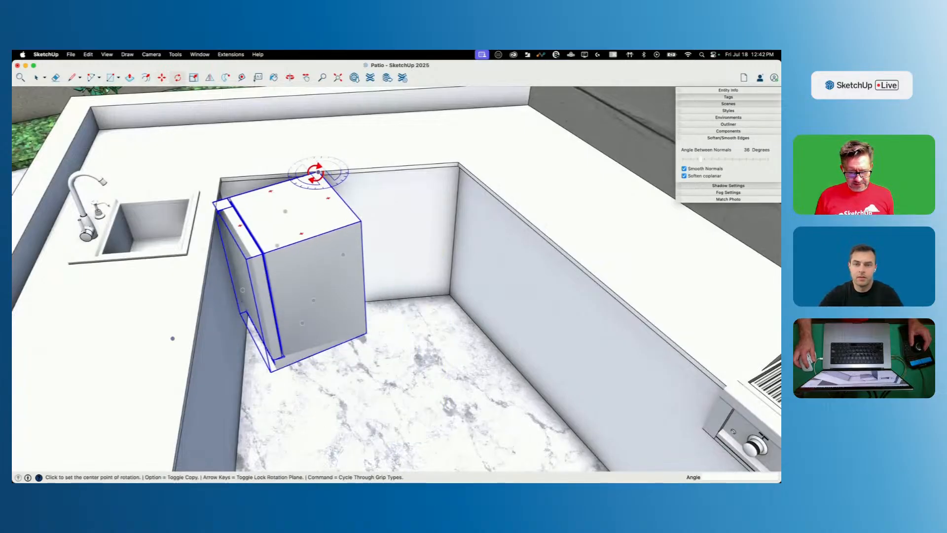
{"action": "left_click", "coordinate": [342, 202]}
{"action": "left_click", "coordinate": [387, 171]}
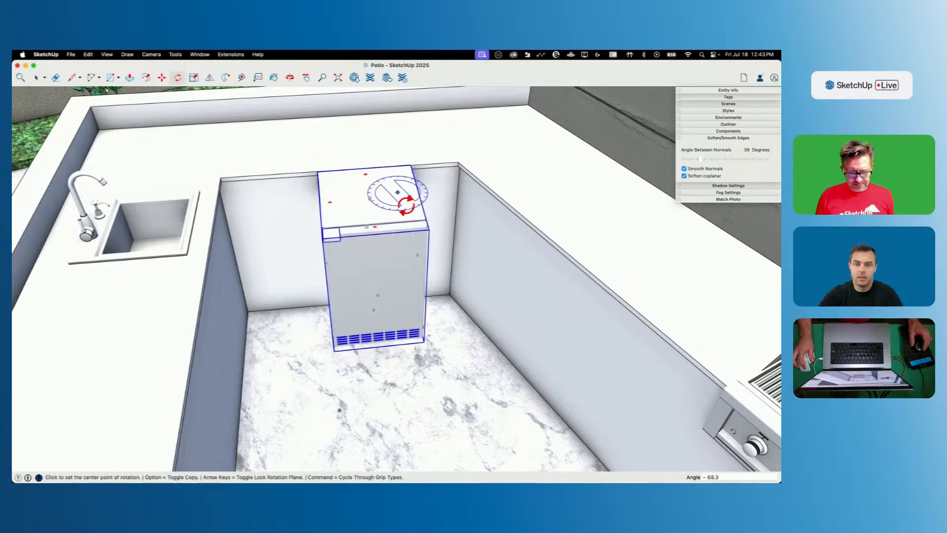
Step: Move the fridge straight down 9 1/2 inches onto the marble floor
{"action": "key", "text": "space"}
{"action": "key", "text": "m"}
{"action": "scroll", "coordinate": [380, 312], "scroll_direction": "up", "scroll_amount": 5}
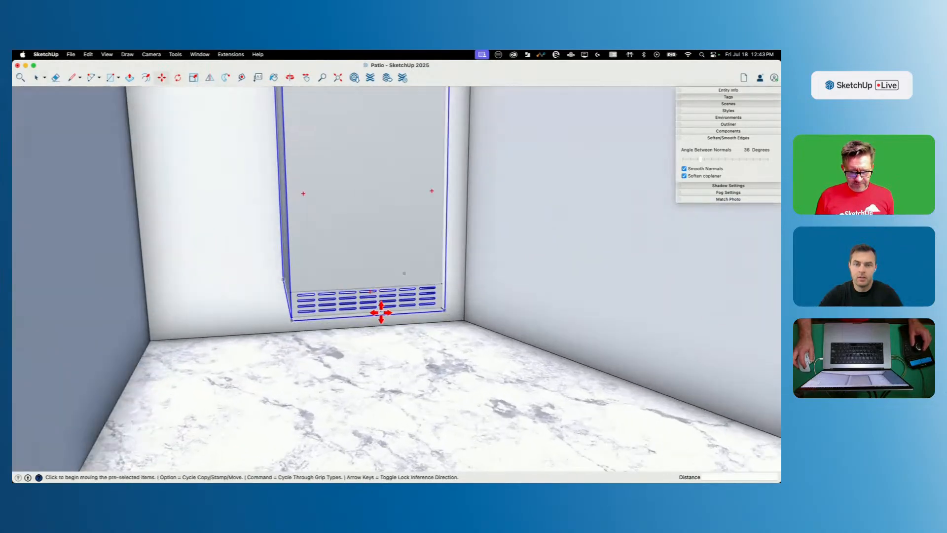
{"action": "left_click", "coordinate": [443, 307]}
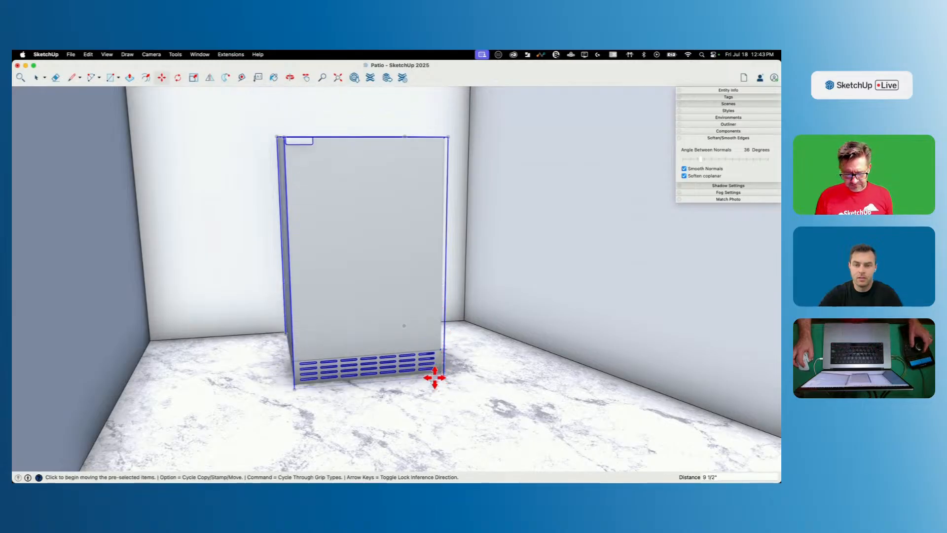
{"action": "middle_click_drag", "start_coordinate": [436, 382], "coordinate": [410, 302]}
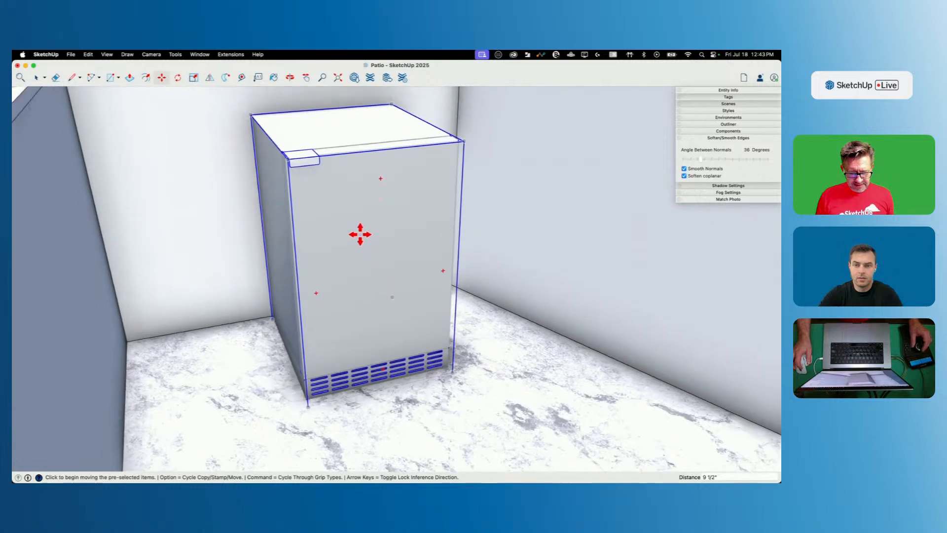
Step: Slide the fridge about 1' 8 7/16" back into the back counter, leaving its door outside the counter face
{"action": "scroll", "coordinate": [360, 234], "scroll_direction": "down", "scroll_amount": 5}
{"action": "key", "text": "q"}
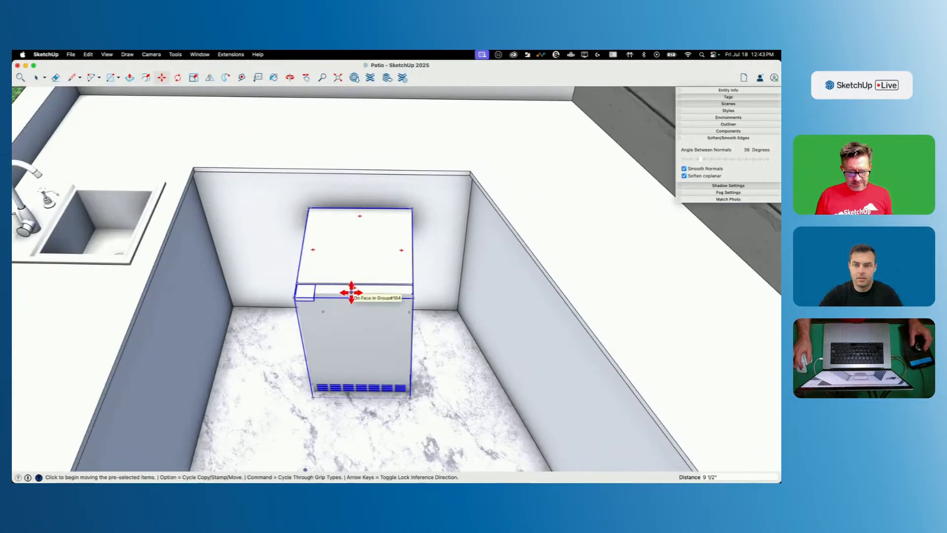
{"action": "left_click", "coordinate": [351, 293]}
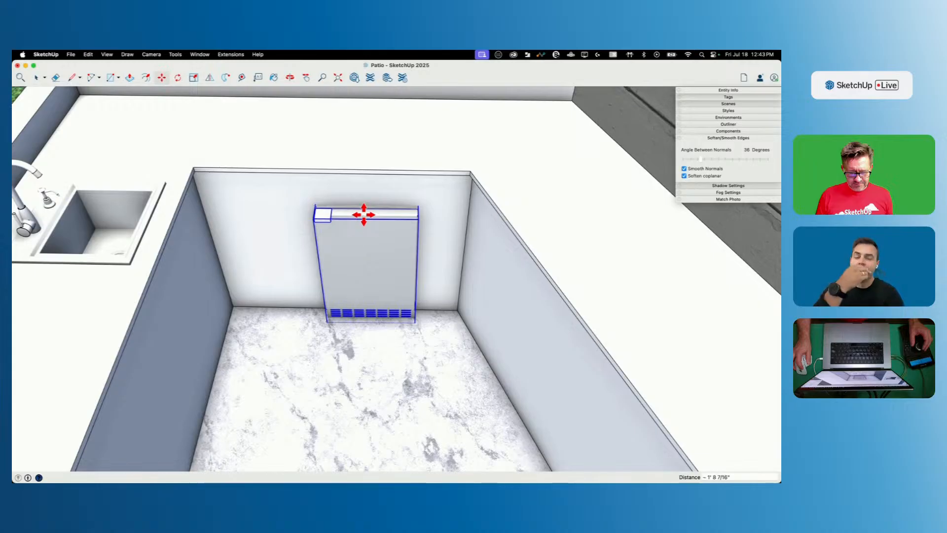
{"action": "left_click", "coordinate": [364, 214]}
Step: Raise the fridge about 8 5/8 inches by its door handle corner to meet the underside of the countertop
{"action": "key", "text": "space"}
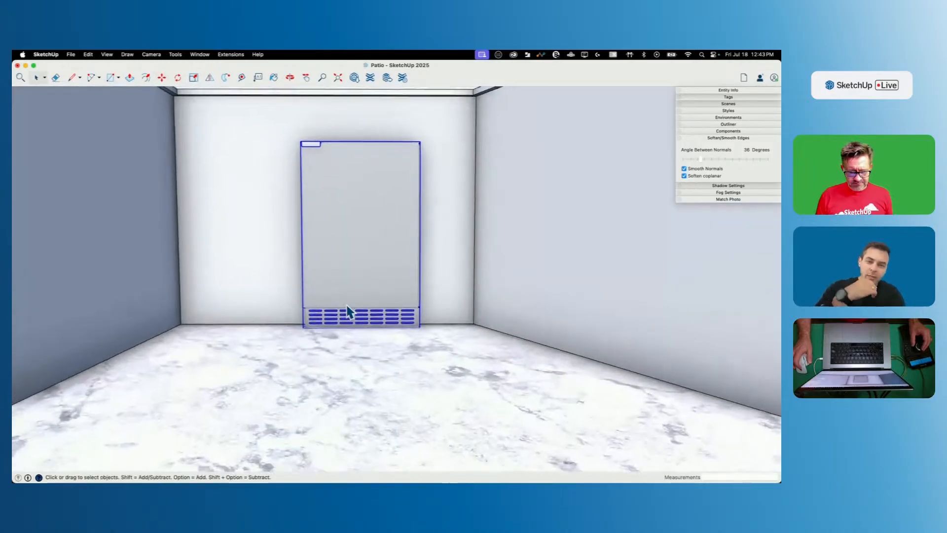
{"action": "key", "text": "m"}
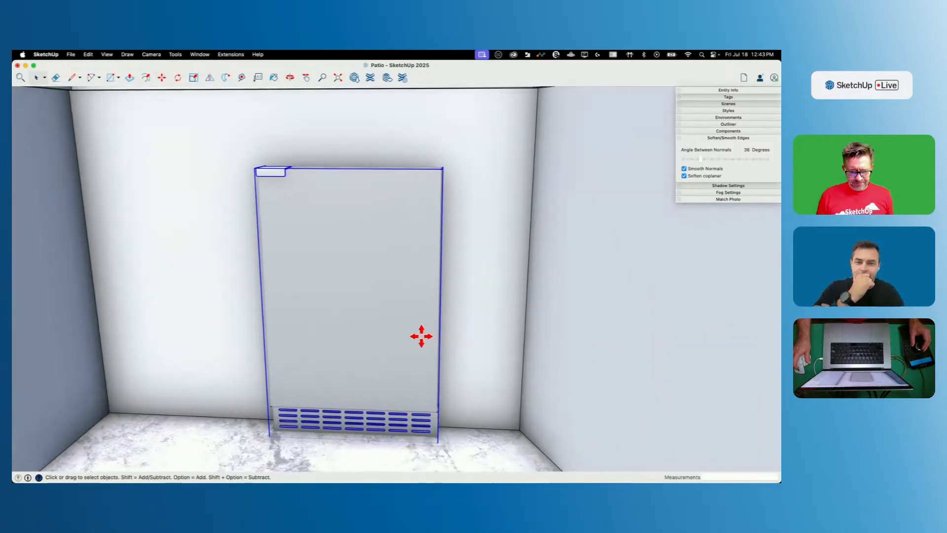
{"action": "key", "text": "m"}
{"action": "middle_click_drag", "start_coordinate": [408, 371], "coordinate": [297, 280]}
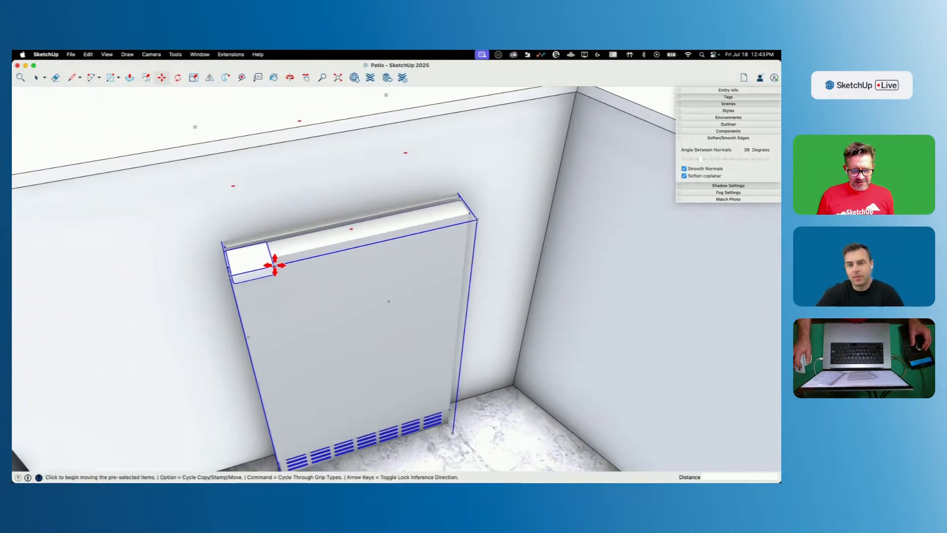
{"action": "left_click", "coordinate": [275, 265]}
{"action": "scroll", "coordinate": [200, 156], "scroll_direction": "up", "scroll_amount": 3}
{"action": "left_click", "coordinate": [156, 162]}
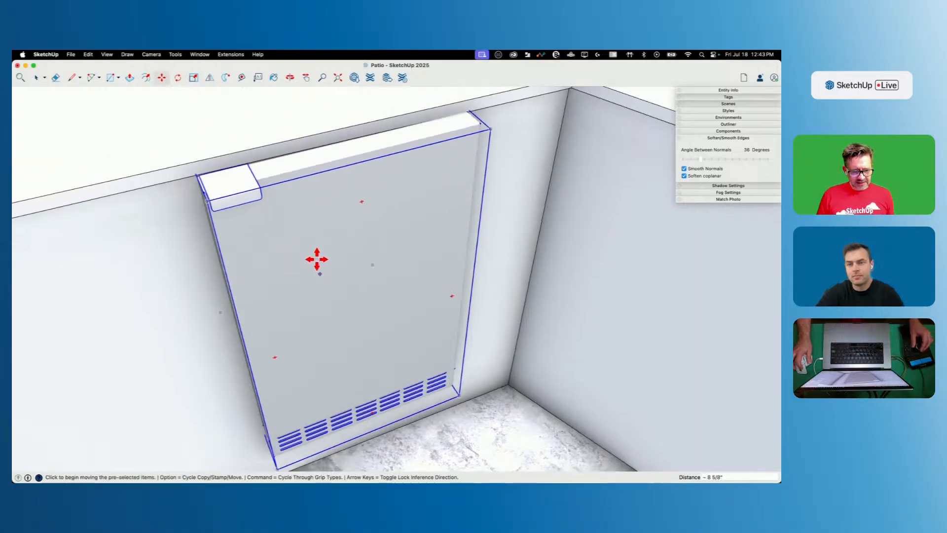
Step: Push the fridge about 2 13/16 inches further into the back counter, lining its handle up with the countertop edge
{"action": "left_click", "coordinate": [427, 308]}
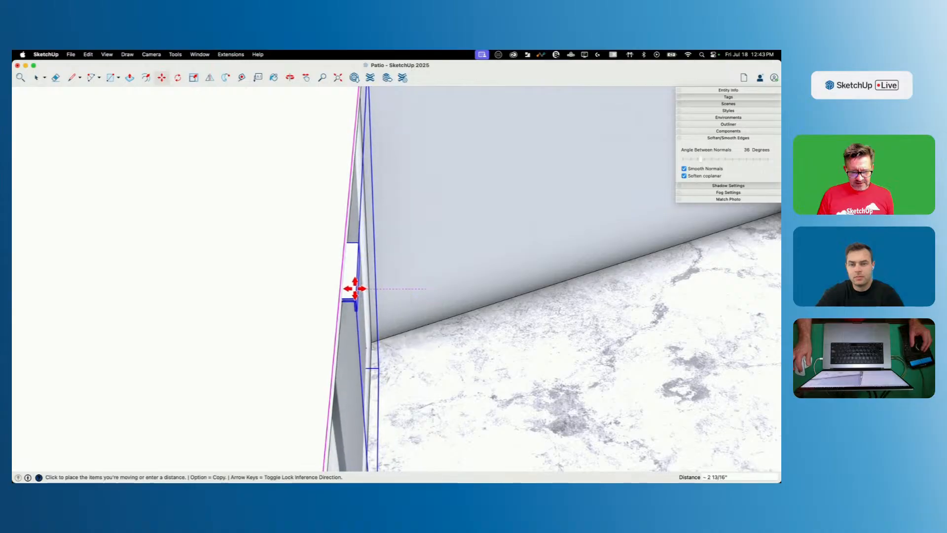
{"action": "key", "text": "space"}
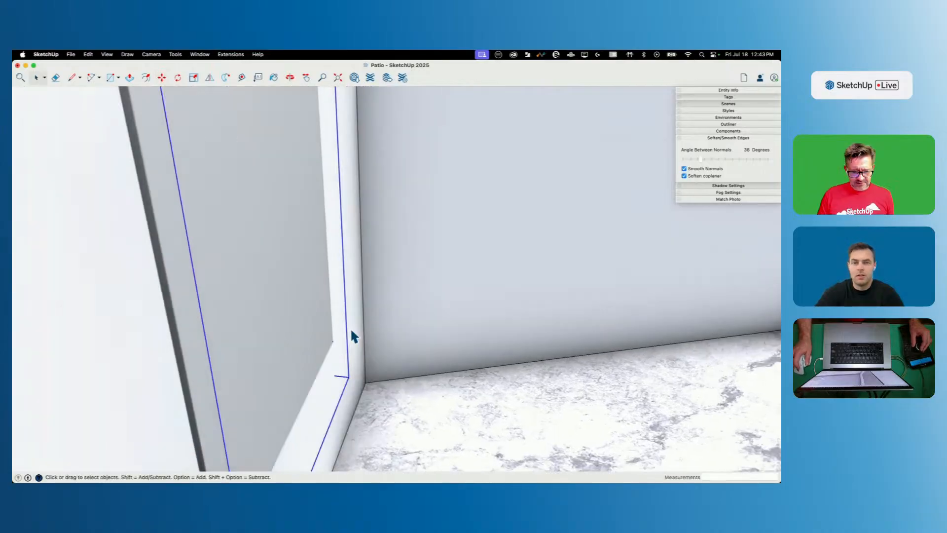
{"action": "scroll", "coordinate": [343, 336], "scroll_direction": "down", "scroll_amount": 5}
{"action": "scroll", "coordinate": [279, 323], "scroll_direction": "up", "scroll_amount": 6}
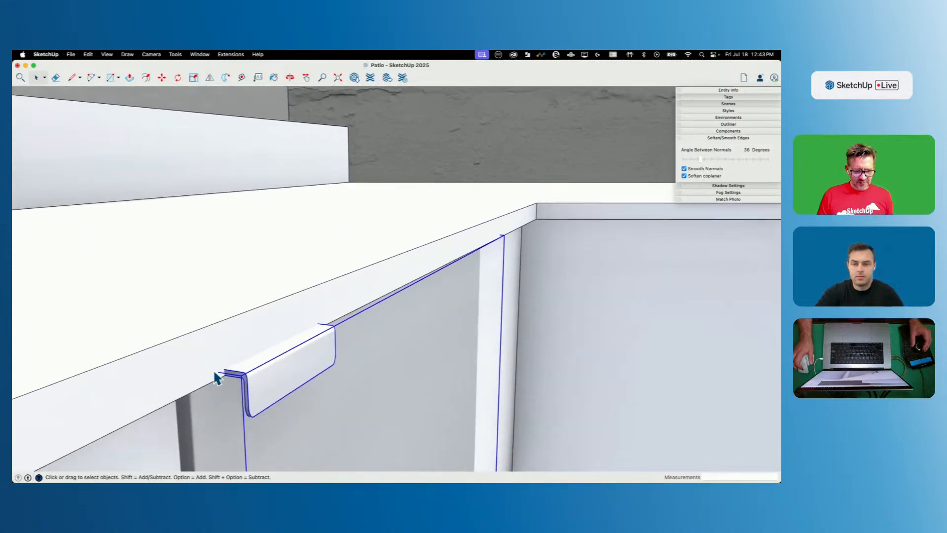
Step: Lower the fridge about 5/16 inch to leave clearance between its handle and the countertop
{"action": "key", "text": "m"}
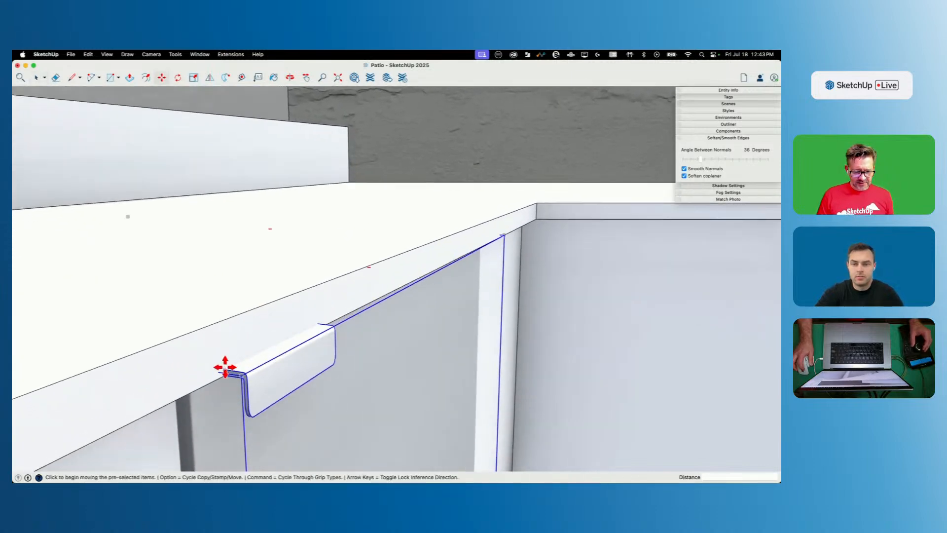
{"action": "left_click", "coordinate": [225, 368]}
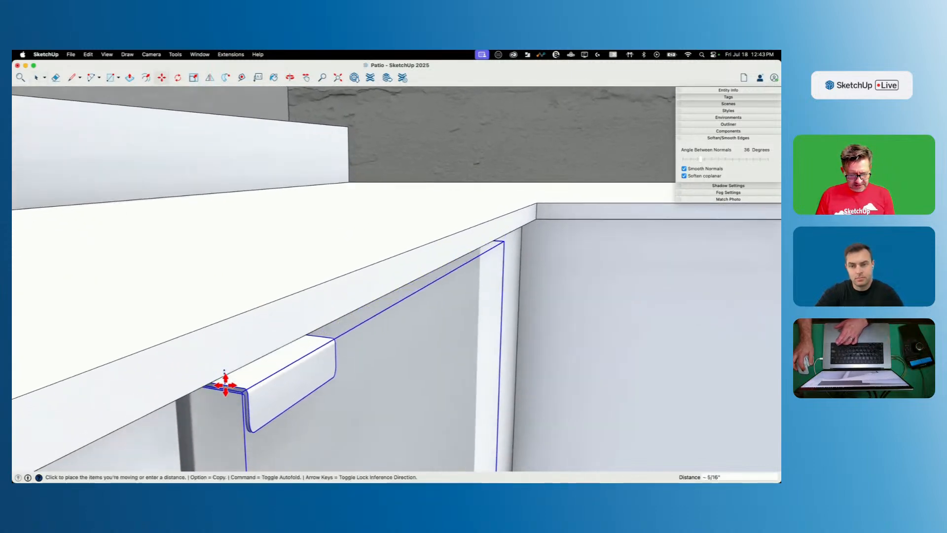
{"action": "key", "text": "space"}
{"action": "scroll", "coordinate": [571, 426], "scroll_direction": "down", "scroll_amount": 8}
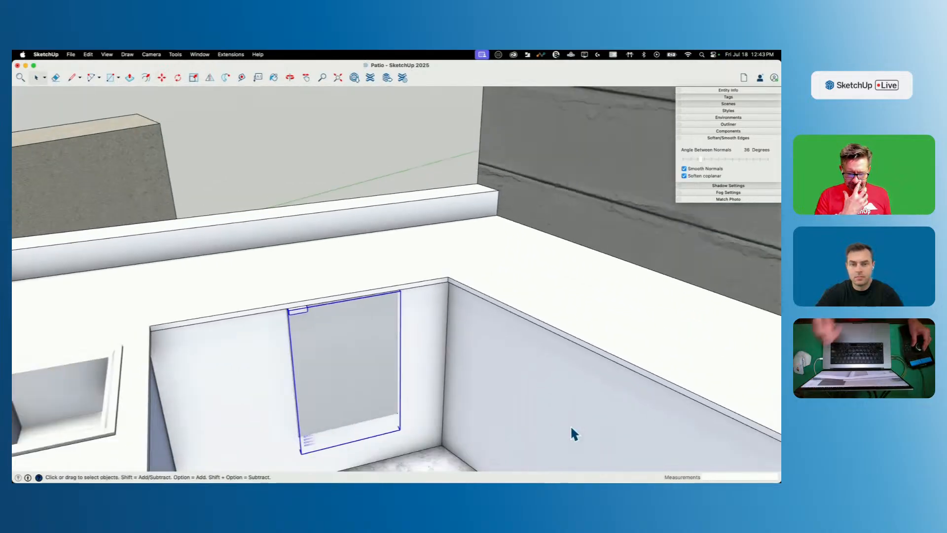
Step: Bring the fridge forward in the back counter until its vent grille sits clear of the counter face
{"action": "scroll", "coordinate": [402, 375], "scroll_direction": "up", "scroll_amount": 10}
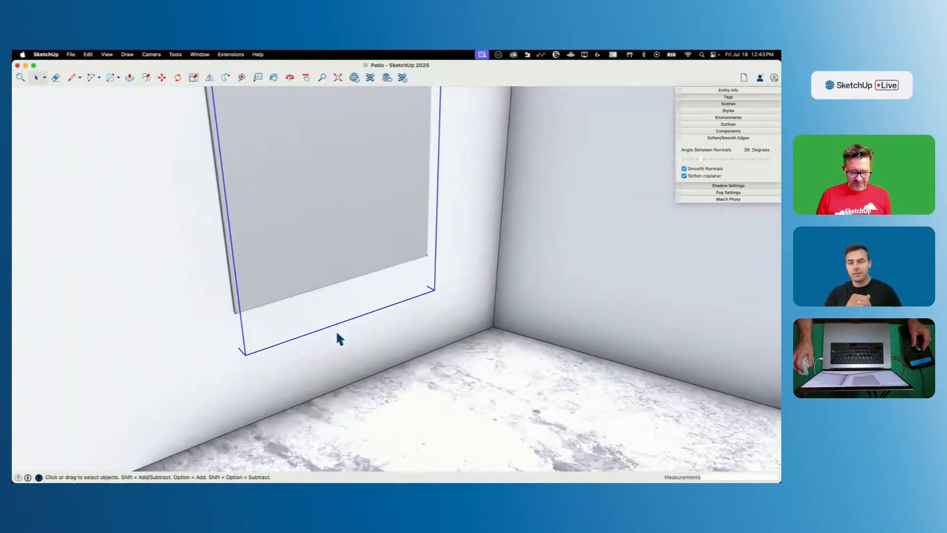
{"action": "scroll", "coordinate": [321, 340], "scroll_direction": "up", "scroll_amount": 5}
{"action": "key", "text": "m"}
{"action": "scroll", "coordinate": [372, 365], "scroll_direction": "down", "scroll_amount": 6}
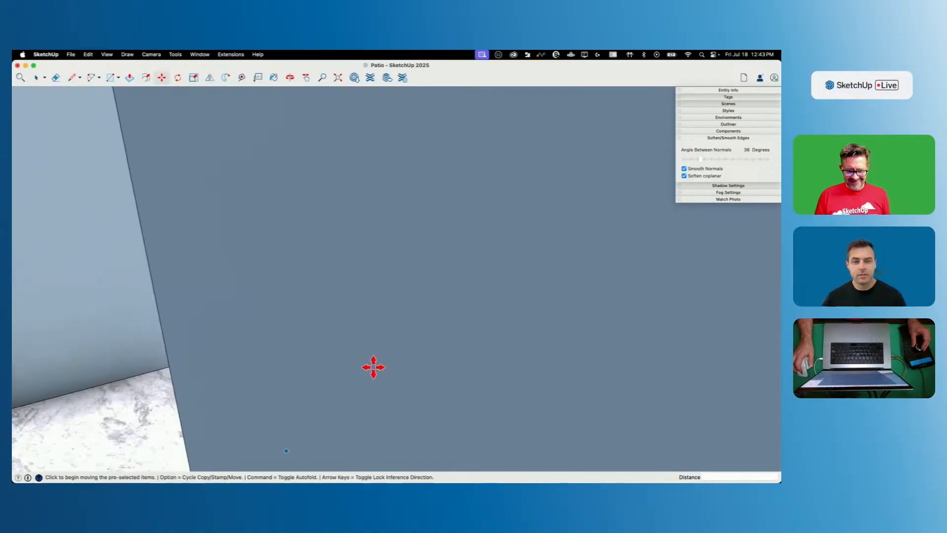
{"action": "scroll", "coordinate": [374, 367], "scroll_direction": "down", "scroll_amount": 6}
{"action": "scroll", "coordinate": [368, 376], "scroll_direction": "up", "scroll_amount": 8}
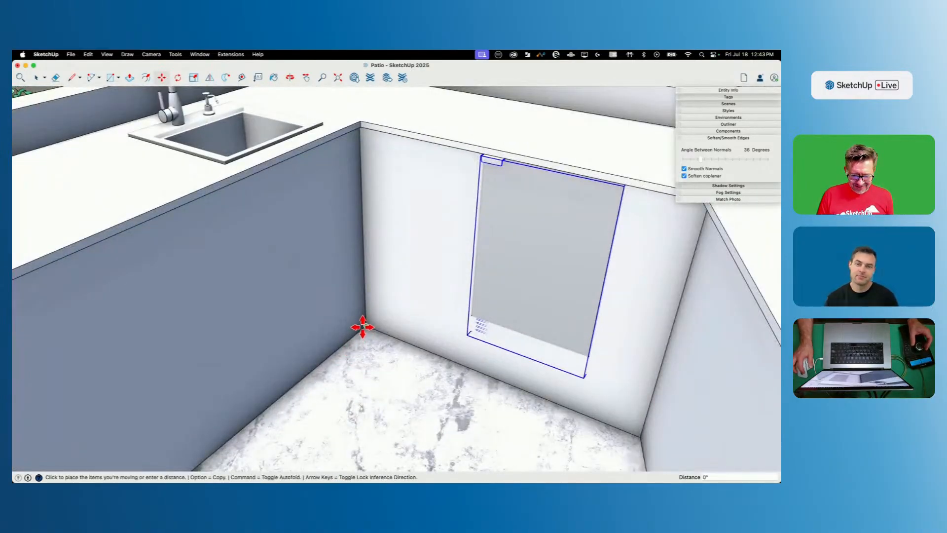
{"action": "key", "text": "space"}
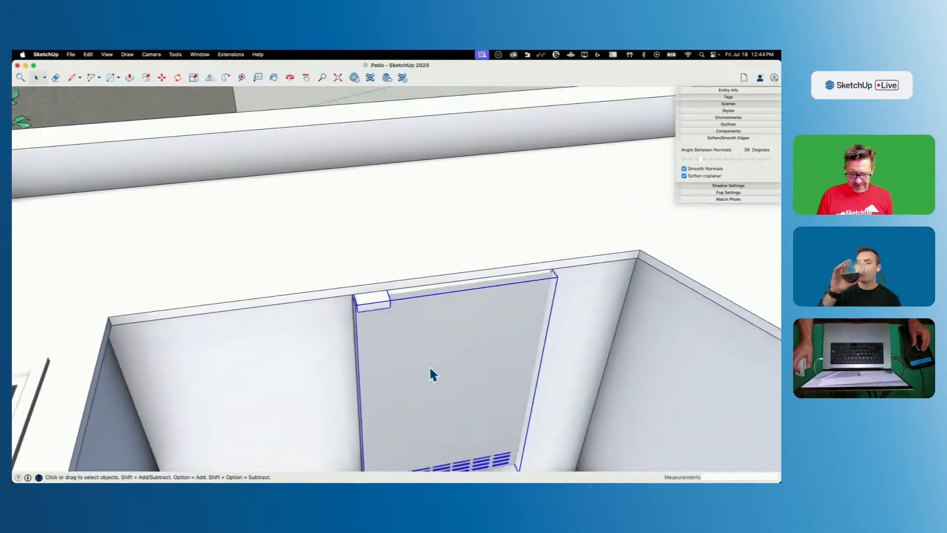
{"action": "scroll", "coordinate": [448, 320], "scroll_direction": "up", "scroll_amount": 4}
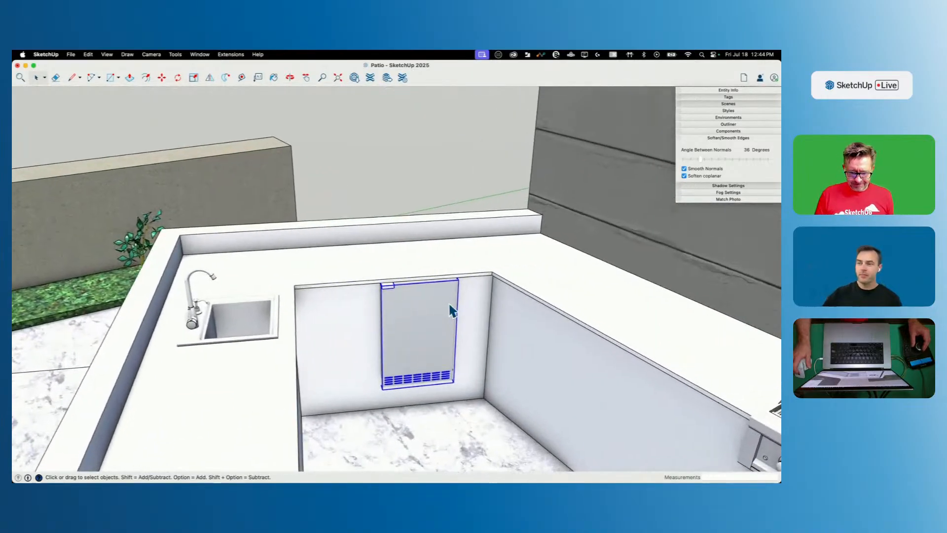
Step: Slide the fridge about 1' 9 7/16" along the back counter toward the sink-side counter
{"action": "key", "text": "m"}
{"action": "left_click", "coordinate": [447, 304]}
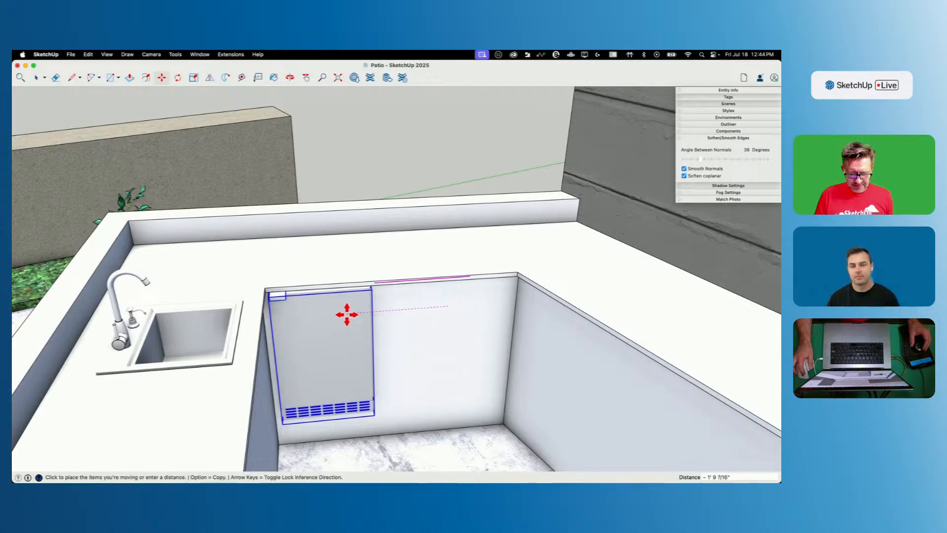
{"action": "middle_click_drag", "start_coordinate": [433, 328], "coordinate": [523, 376]}
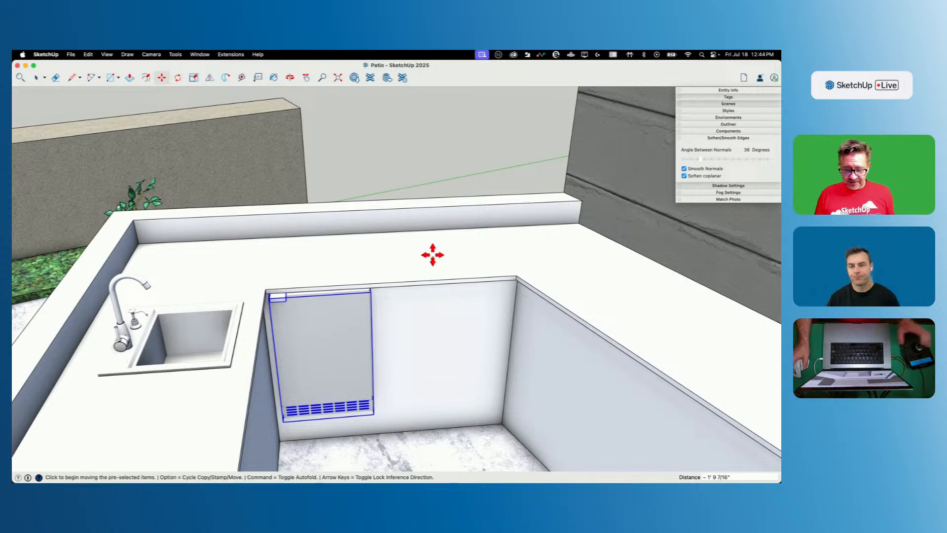
{"action": "scroll", "coordinate": [415, 222], "scroll_direction": "down", "scroll_amount": 4}
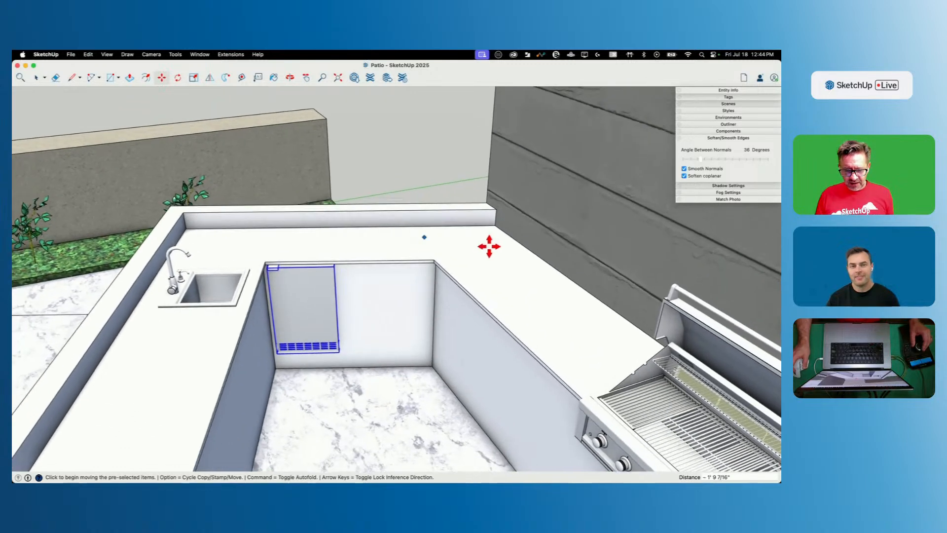
{"action": "middle_click_drag", "start_coordinate": [488, 246], "coordinate": [300, 176]}
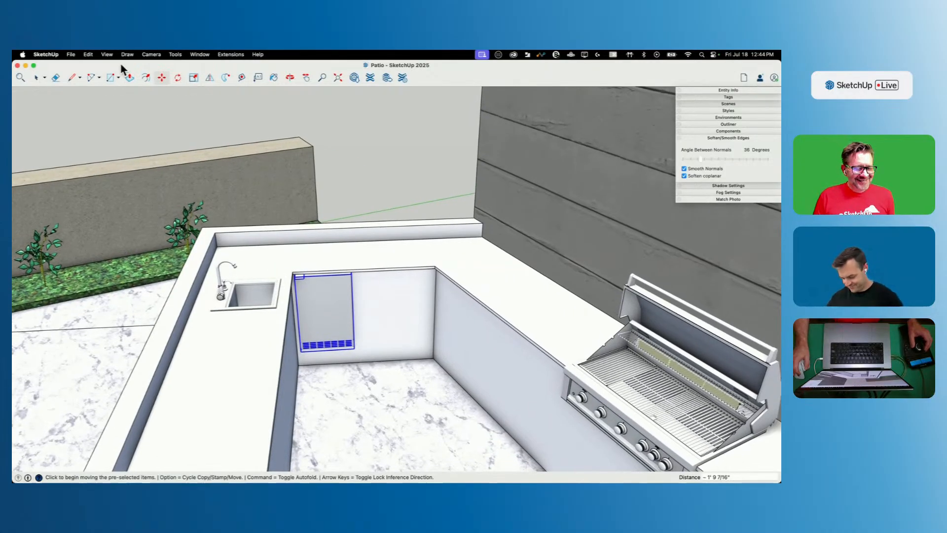
{"action": "scroll", "coordinate": [427, 321], "scroll_direction": "up", "scroll_amount": 5}
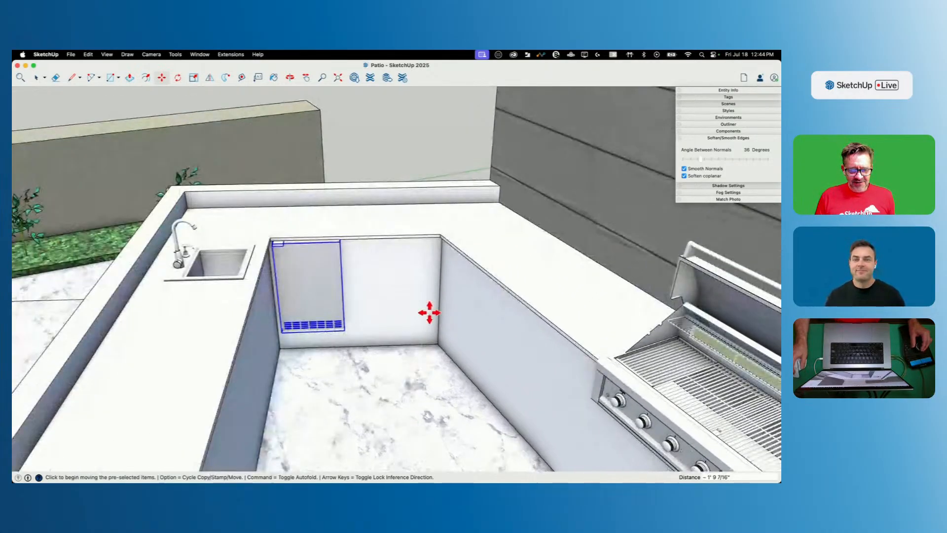
Step: Draw a vertical line down the back counter face from beneath the countertop near the grill-side inner corner to the level of the fridge's base
{"action": "key", "text": "l"}
{"action": "scroll", "coordinate": [450, 207], "scroll_direction": "up", "scroll_amount": 6}
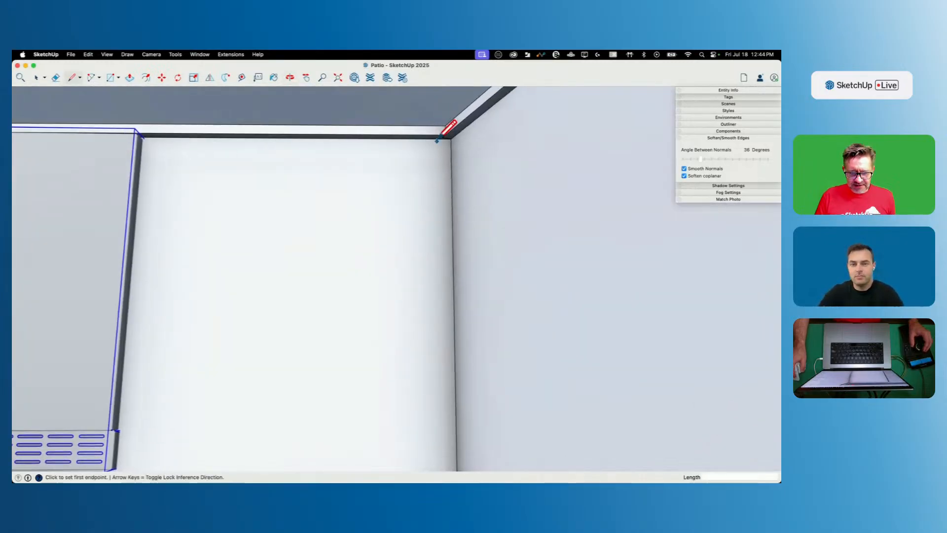
{"action": "left_click", "coordinate": [441, 135]}
{"action": "scroll", "coordinate": [443, 129], "scroll_direction": "down", "scroll_amount": 6}
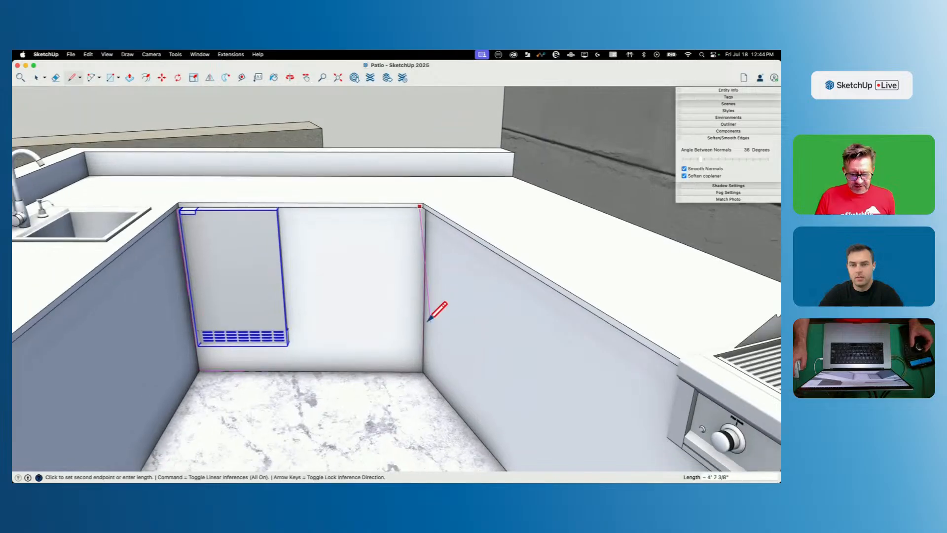
{"action": "left_click", "coordinate": [418, 333]}
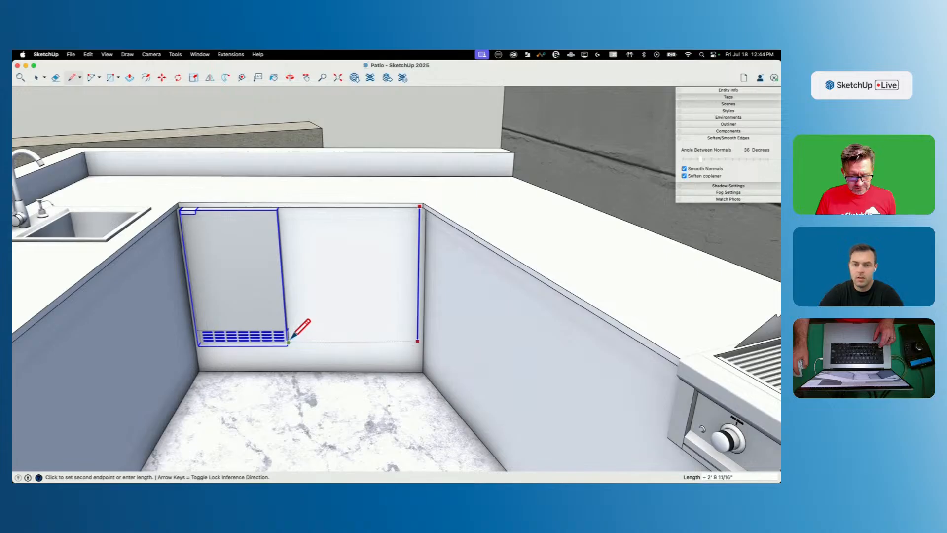
Step: Continue the opening outline along the fridge's base to its sink-side corner and up to the underside of the countertop
{"action": "scroll", "coordinate": [246, 339], "scroll_direction": "down", "scroll_amount": 5}
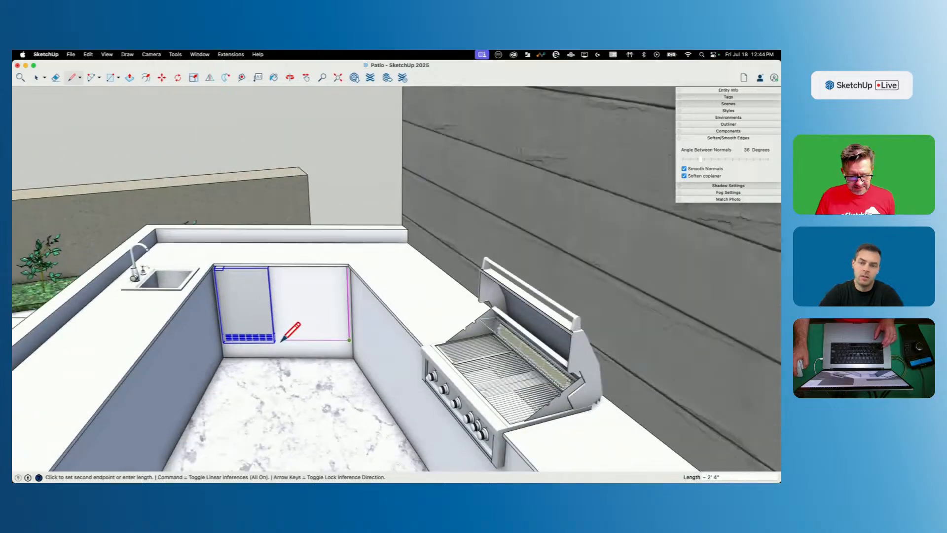
{"action": "scroll", "coordinate": [281, 340], "scroll_direction": "down", "scroll_amount": 5}
{"action": "scroll", "coordinate": [270, 332], "scroll_direction": "up", "scroll_amount": 8}
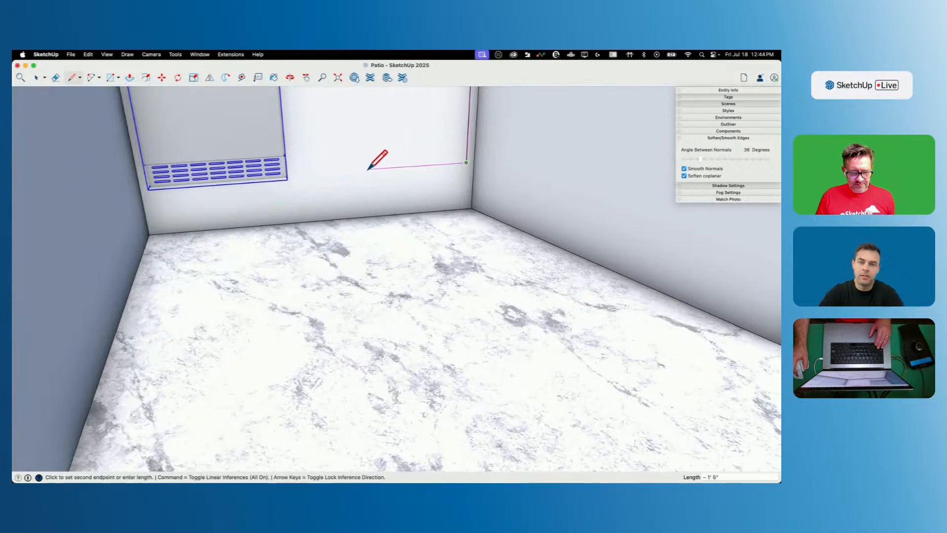
{"action": "left_click", "coordinate": [147, 181]}
{"action": "scroll", "coordinate": [163, 88], "scroll_direction": "up", "scroll_amount": 5}
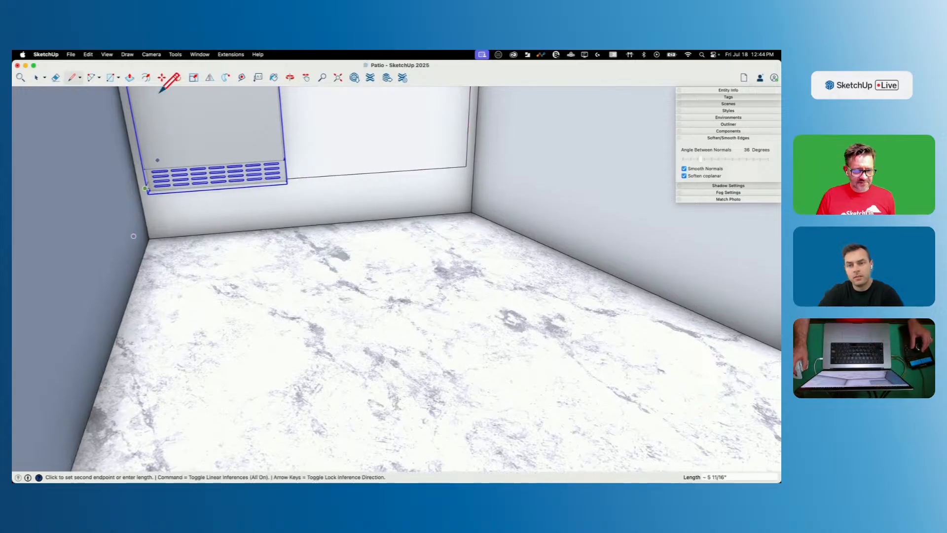
{"action": "middle_click_drag", "start_coordinate": [161, 89], "coordinate": [171, 158], "text": "shift"}
{"action": "scroll", "coordinate": [127, 169], "scroll_direction": "up", "scroll_amount": 4}
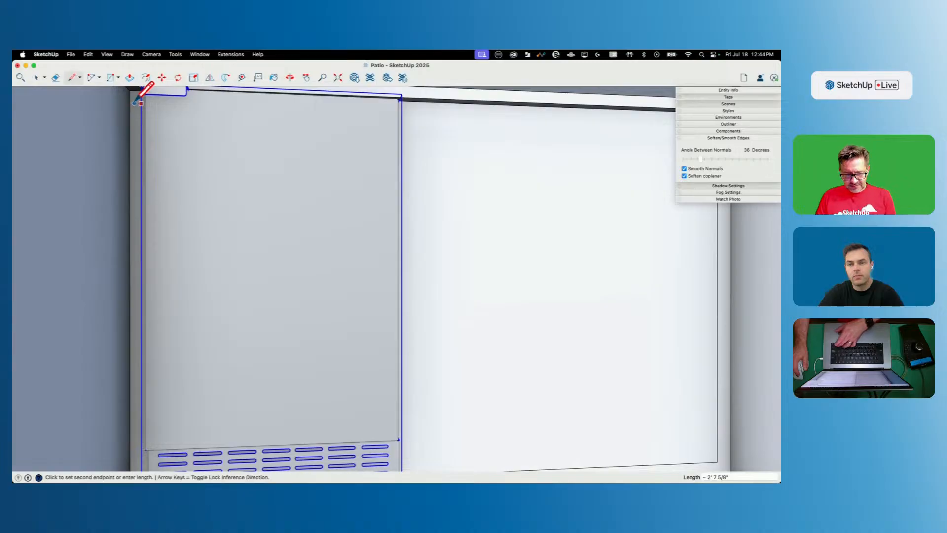
{"action": "left_click", "coordinate": [130, 89]}
Step: Push the outlined face back into the counter to the countertop's rear corner point, hollowing out the appliance opening
{"action": "key", "text": "p"}
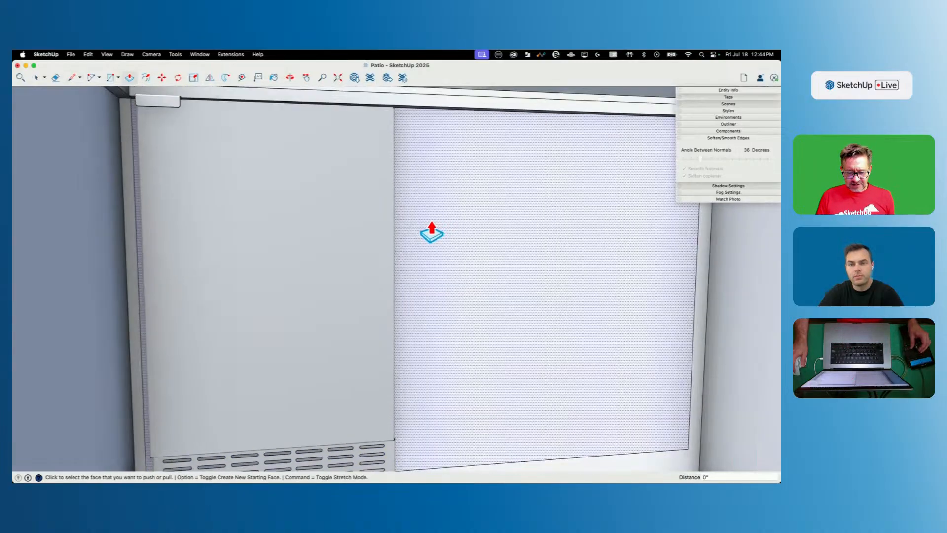
{"action": "scroll", "coordinate": [429, 246], "scroll_direction": "down", "scroll_amount": 10}
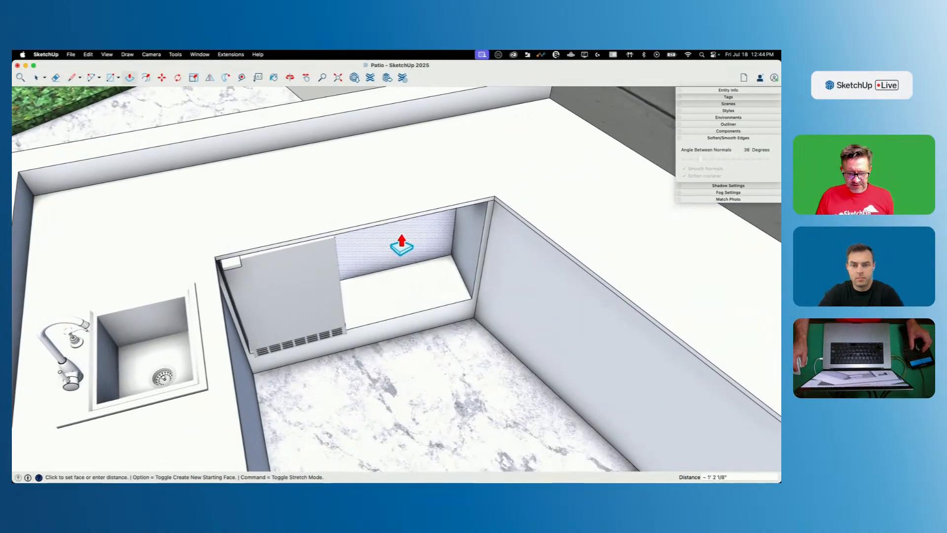
{"action": "scroll", "coordinate": [397, 246], "scroll_direction": "up", "scroll_amount": 2}
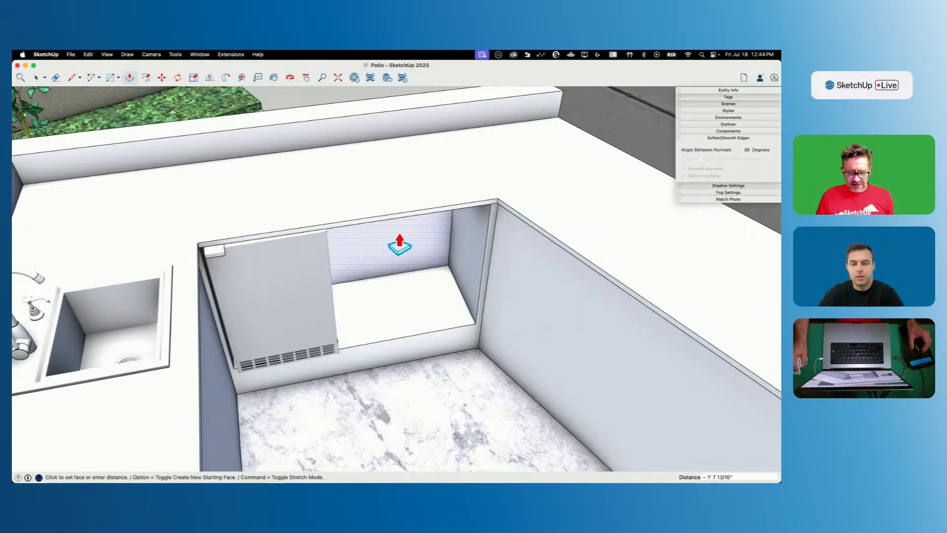
{"action": "left_click", "coordinate": [558, 130]}
Step: Move the fridge about 1 1/2" further back into the counter opening
{"action": "key", "text": "space"}
{"action": "middle_click_drag", "start_coordinate": [558, 131], "coordinate": [436, 271]}
{"action": "scroll", "coordinate": [437, 271], "scroll_direction": "up", "scroll_amount": 10}
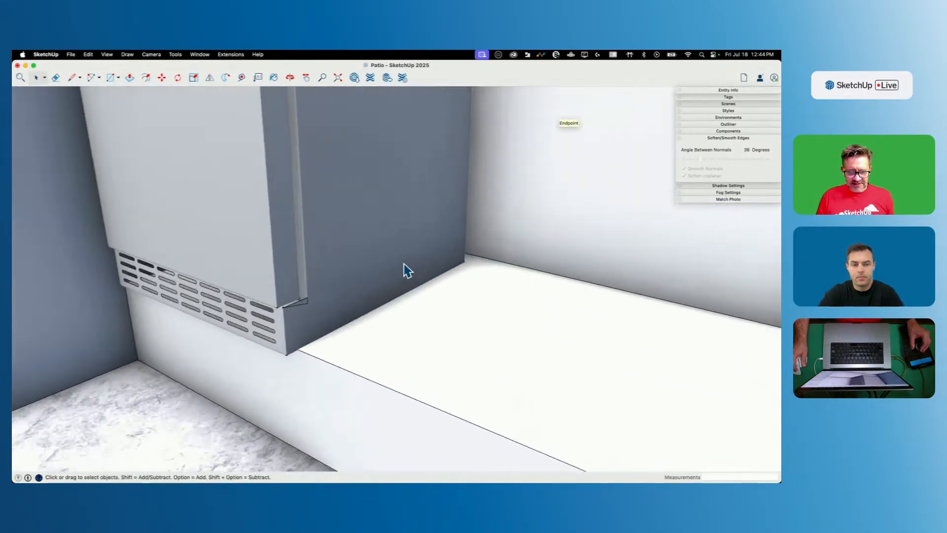
{"action": "left_click", "coordinate": [408, 270]}
{"action": "key", "text": "m"}
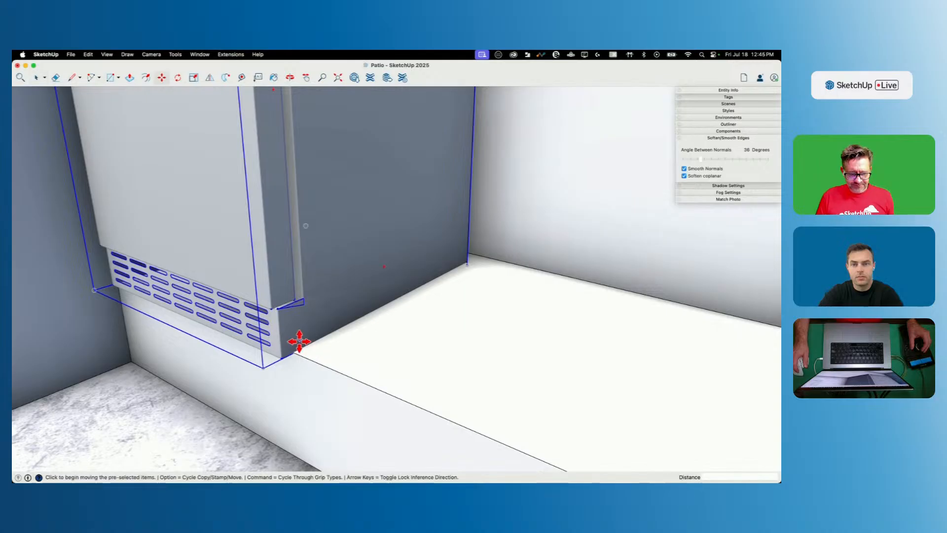
{"action": "left_click", "coordinate": [335, 336]}
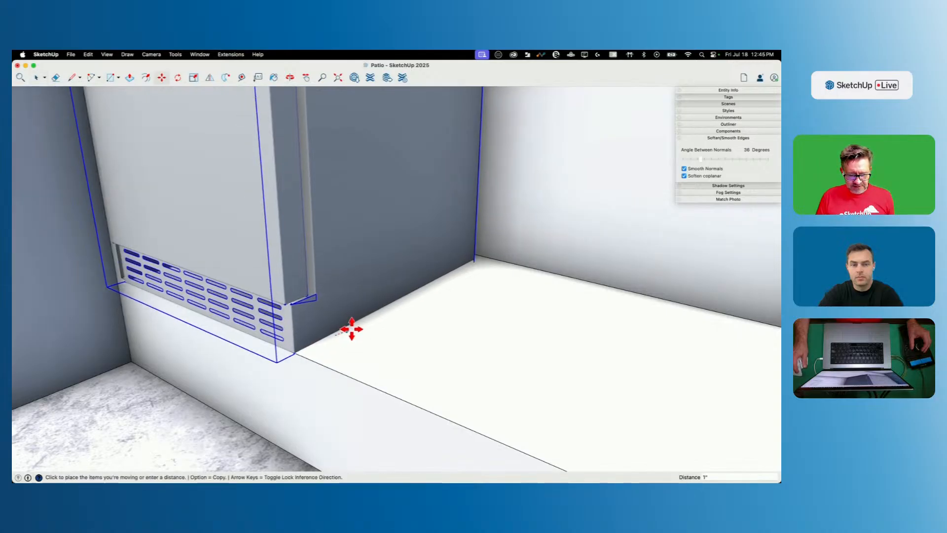
{"action": "left_click", "coordinate": [352, 329]}
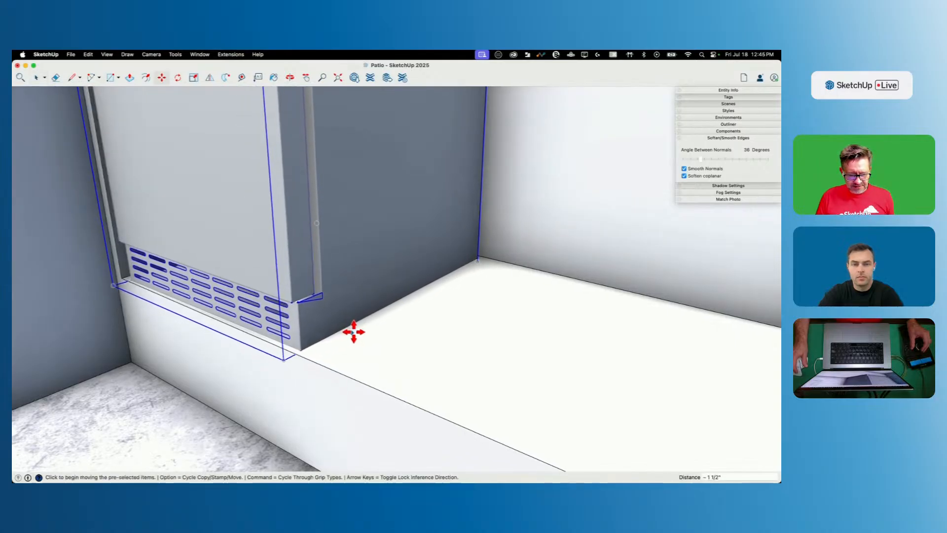
{"action": "key", "text": "space"}
{"action": "scroll", "coordinate": [351, 337], "scroll_direction": "down", "scroll_amount": 10}
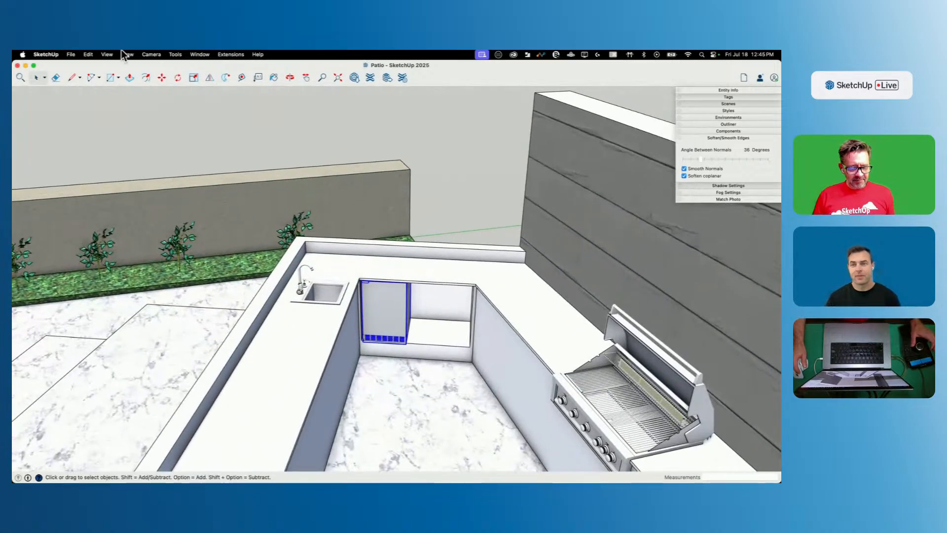
Step: Switch to the Untitled model and open 3D Warehouse from it
{"action": "left_click", "coordinate": [176, 56]}
{"action": "mouse_move", "coordinate": [200, 54]}
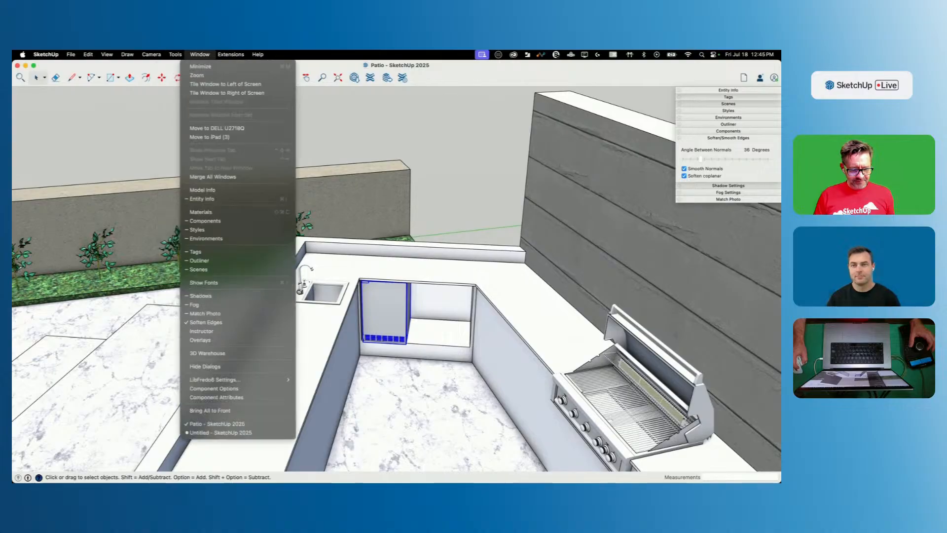
{"action": "left_click", "coordinate": [212, 440]}
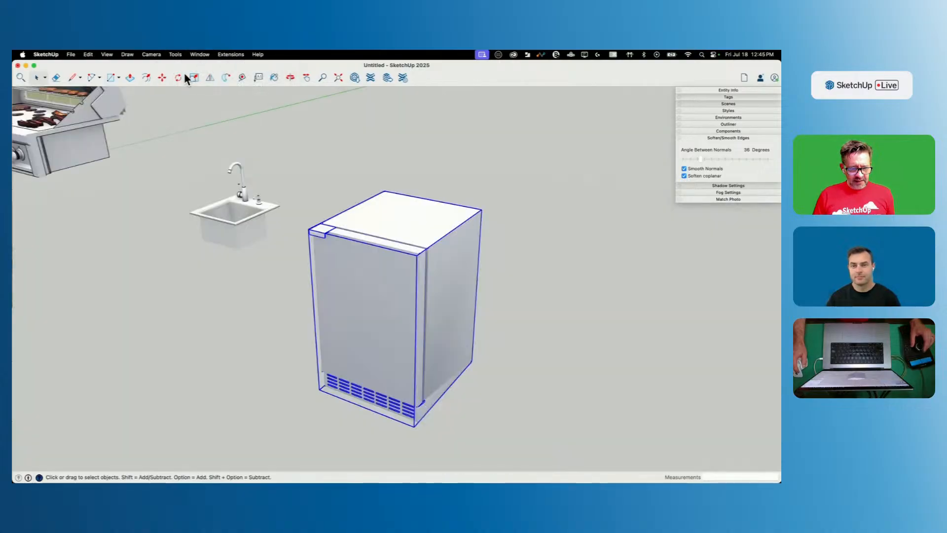
{"action": "left_click", "coordinate": [354, 78]}
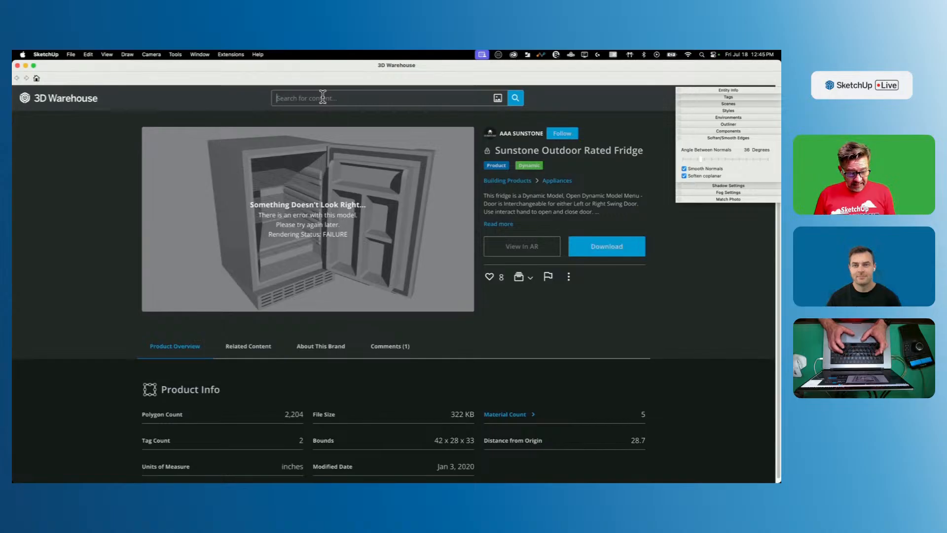
Step: Search 3D Warehouse for "sunstone wine" and open the page of the SUNSCAPE 30" Sunstone Appliance Cabinet
{"action": "type", "text": "stone"}
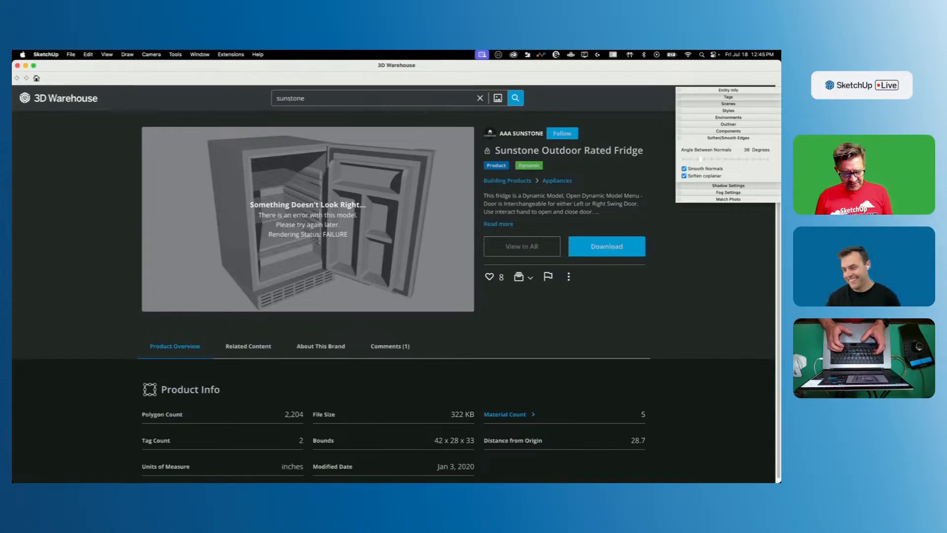
{"action": "type", "text": " wine\\"}
{"action": "key", "text": "Return"}
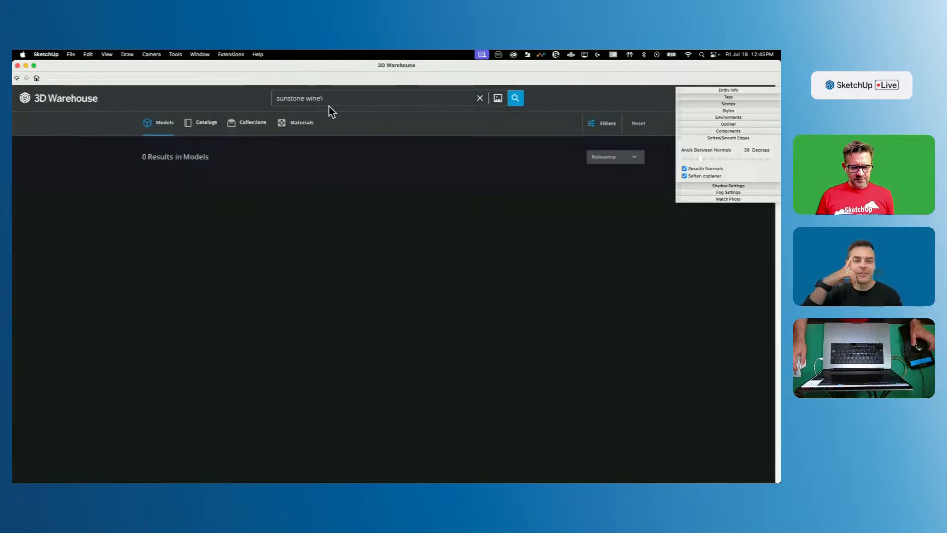
{"action": "key", "text": "BackSpace"}
{"action": "key", "text": "Return"}
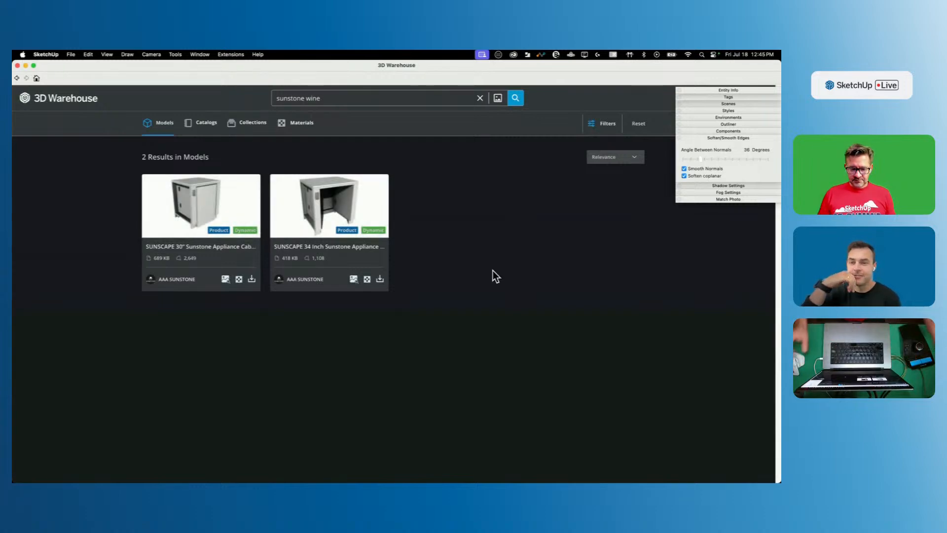
{"action": "left_click", "coordinate": [209, 218]}
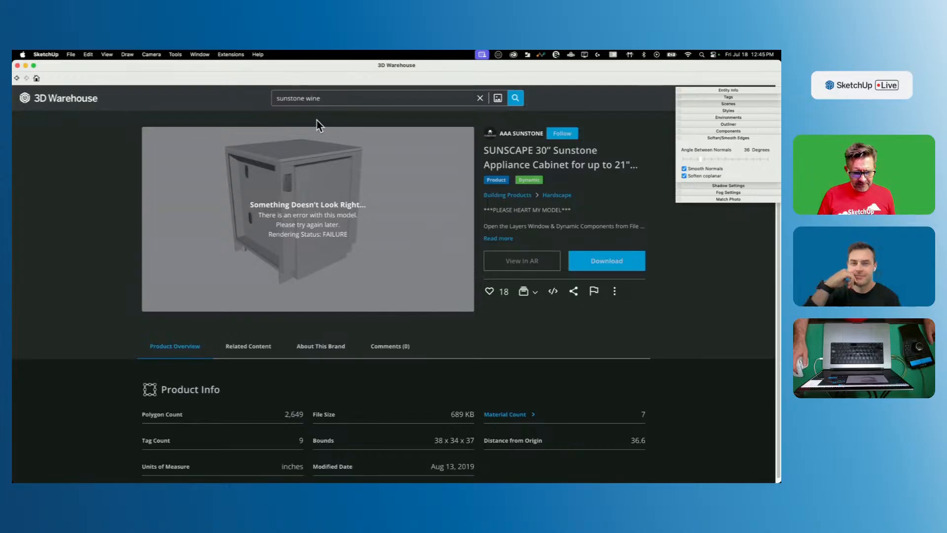
Step: Replace the 3D Warehouse search term with "wine fridge" and run the search
{"action": "triple_click", "coordinate": [311, 101]}
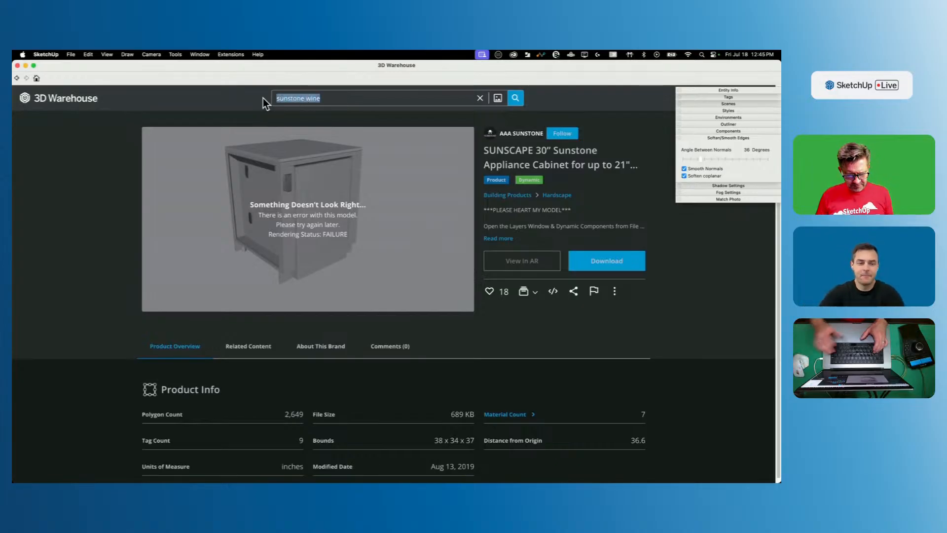
{"action": "type", "text": "wine fridge"}
{"action": "key", "text": "Return"}
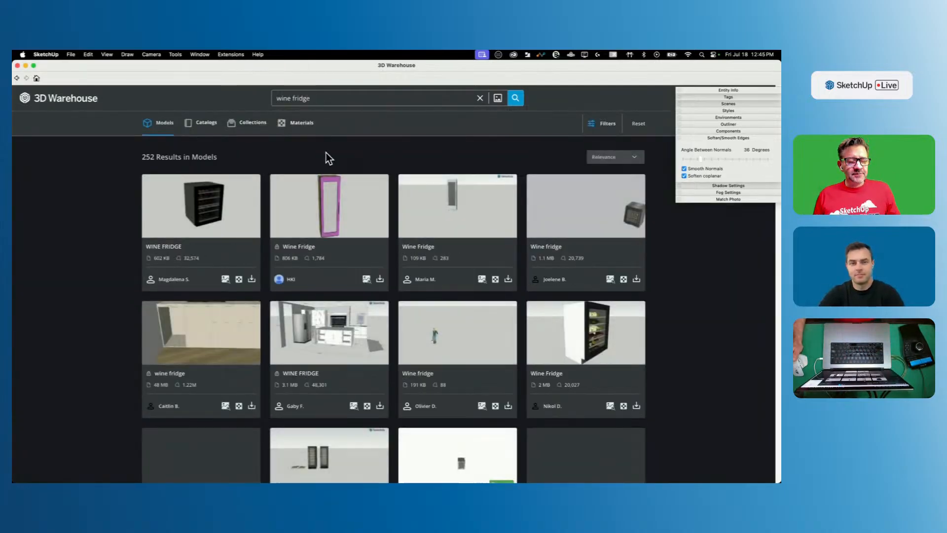
Step: Look through the wine fridge results and open the page of the 99 KB Wine Fridge model
{"action": "scroll", "coordinate": [125, 265], "scroll_direction": "down", "scroll_amount": 1}
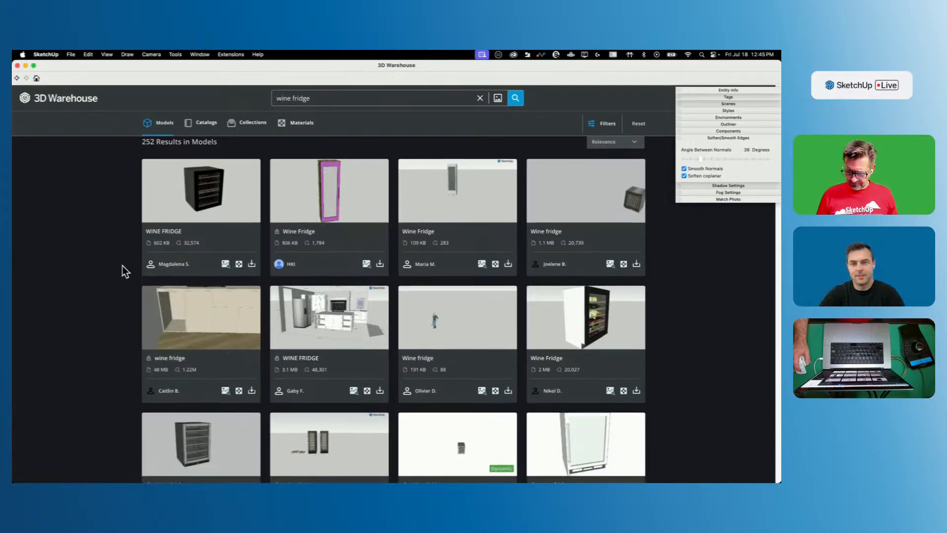
{"action": "scroll", "coordinate": [123, 265], "scroll_direction": "down", "scroll_amount": 5}
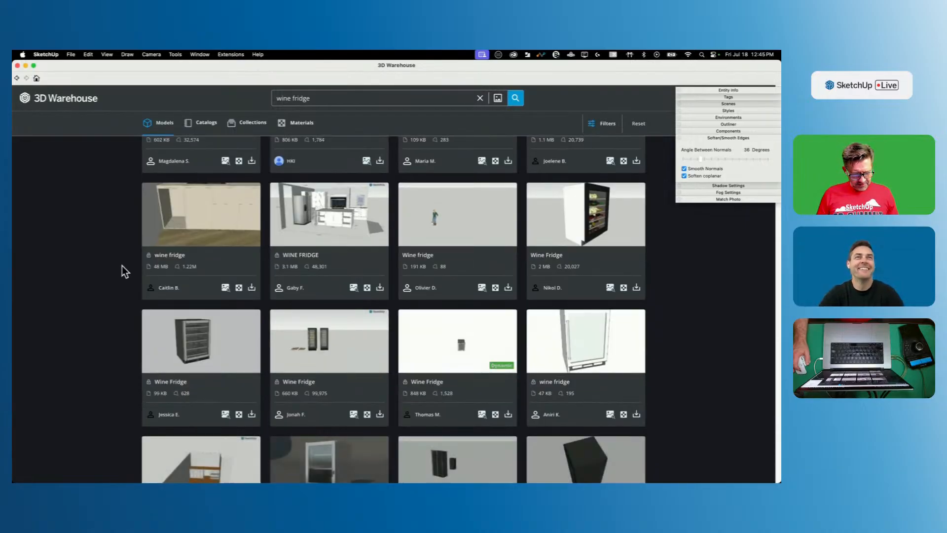
{"action": "scroll", "coordinate": [97, 261], "scroll_direction": "up", "scroll_amount": 1}
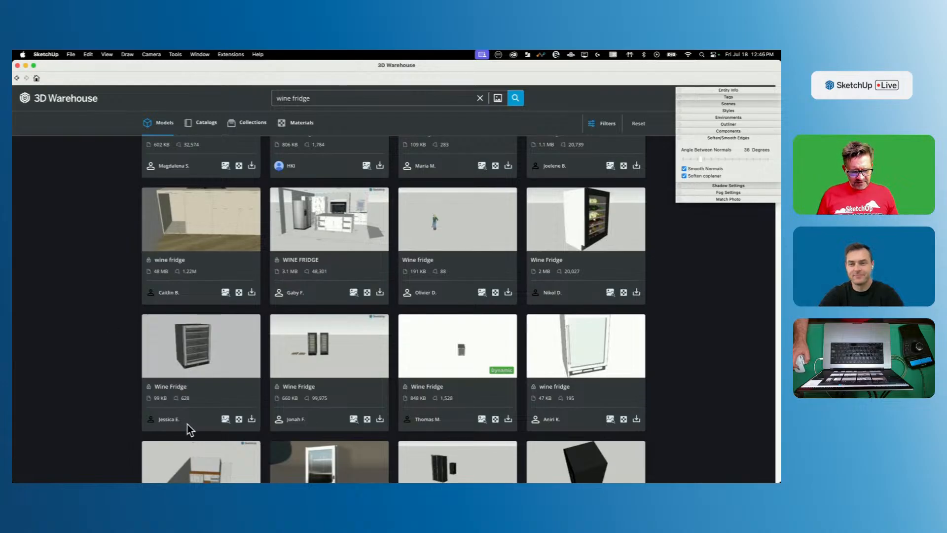
{"action": "scroll", "coordinate": [181, 389], "scroll_direction": "up", "scroll_amount": 6}
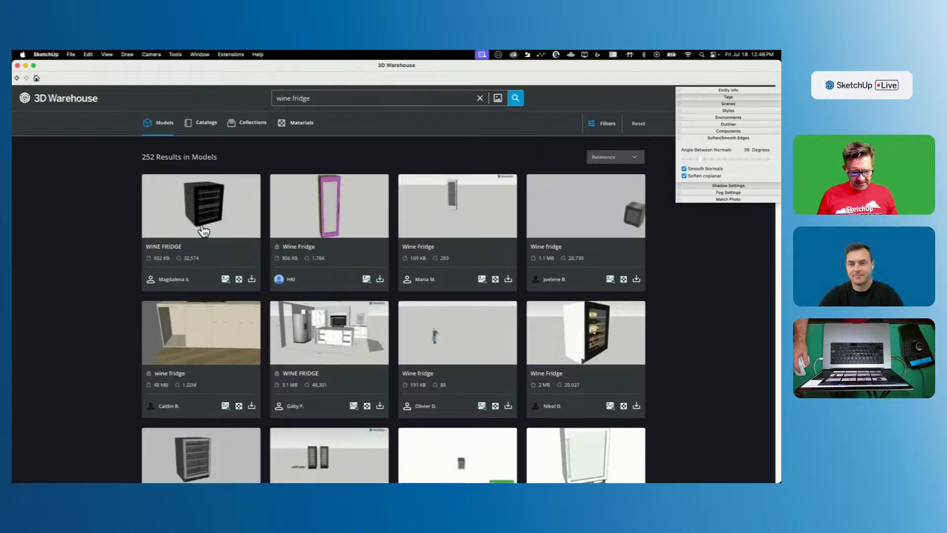
{"action": "scroll", "coordinate": [583, 474], "scroll_direction": "down", "scroll_amount": 4}
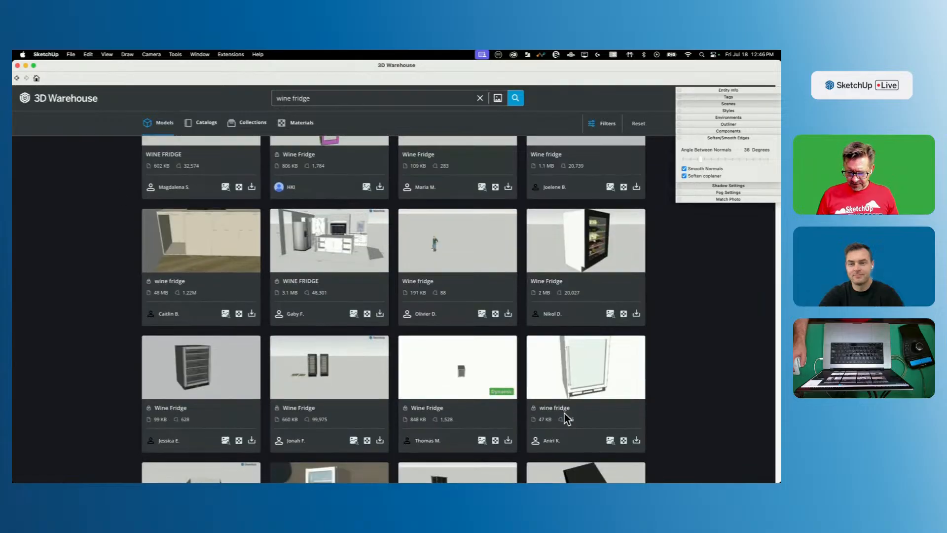
{"action": "scroll", "coordinate": [158, 368], "scroll_direction": "down", "scroll_amount": 12}
{"action": "scroll", "coordinate": [153, 356], "scroll_direction": "up", "scroll_amount": 2}
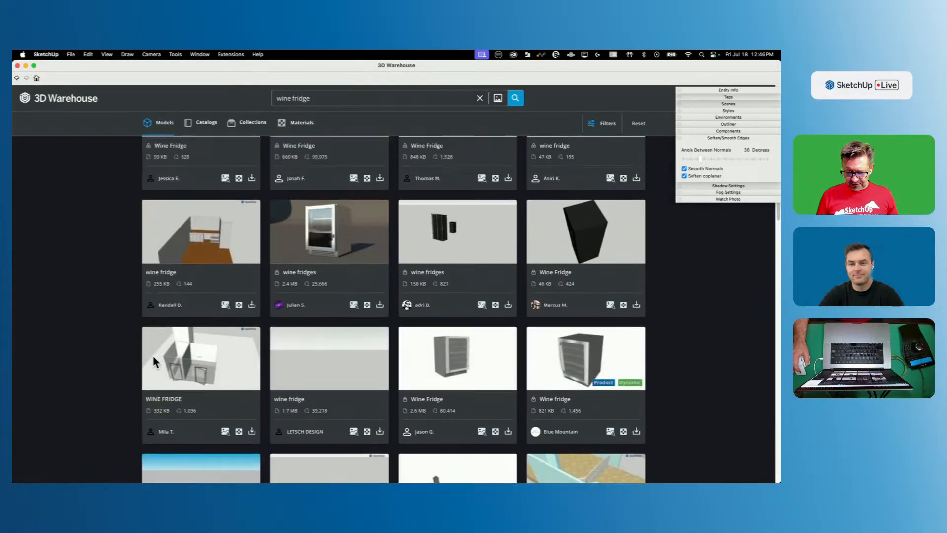
{"action": "scroll", "coordinate": [154, 363], "scroll_direction": "down", "scroll_amount": 2}
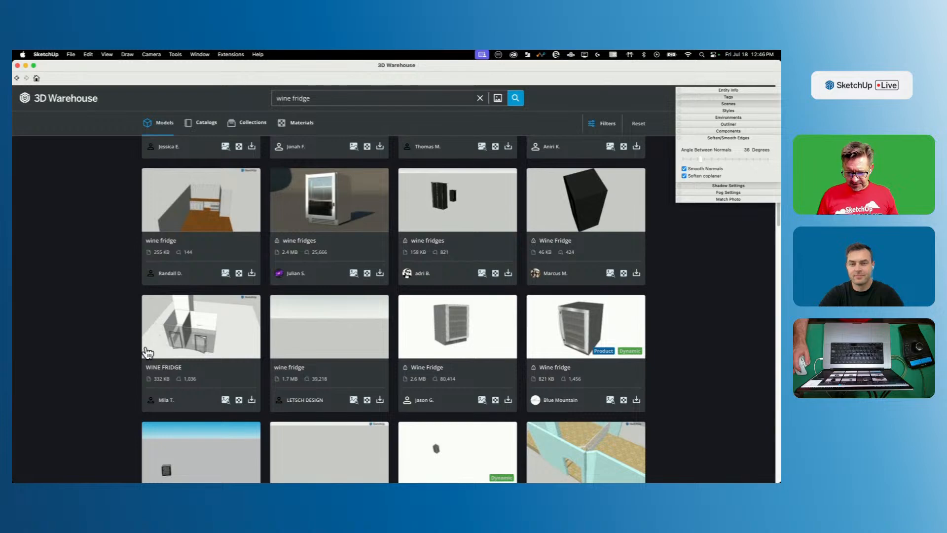
{"action": "scroll", "coordinate": [494, 340], "scroll_direction": "down", "scroll_amount": 3}
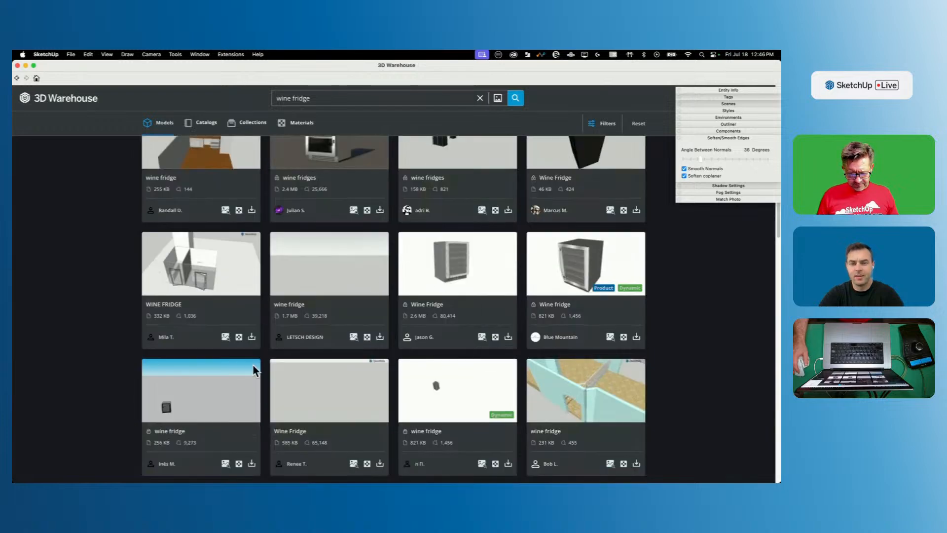
{"action": "scroll", "coordinate": [188, 414], "scroll_direction": "down", "scroll_amount": 5}
{"action": "scroll", "coordinate": [401, 409], "scroll_direction": "up", "scroll_amount": 6}
{"action": "scroll", "coordinate": [404, 408], "scroll_direction": "up", "scroll_amount": 5}
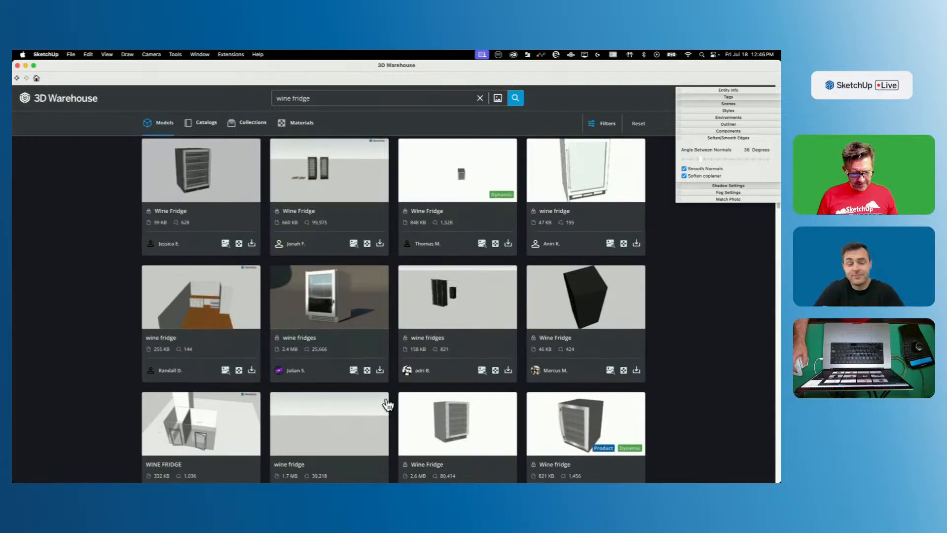
{"action": "left_click", "coordinate": [176, 172]}
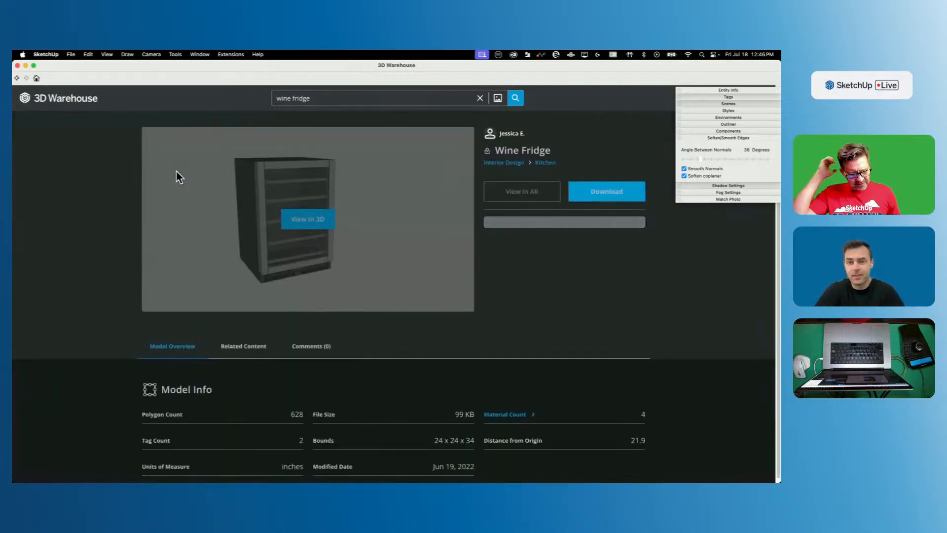
Step: View the Wine Fridge in 3D and examine its base grille, interior racks, door frame and overall shape
{"action": "left_click", "coordinate": [316, 220]}
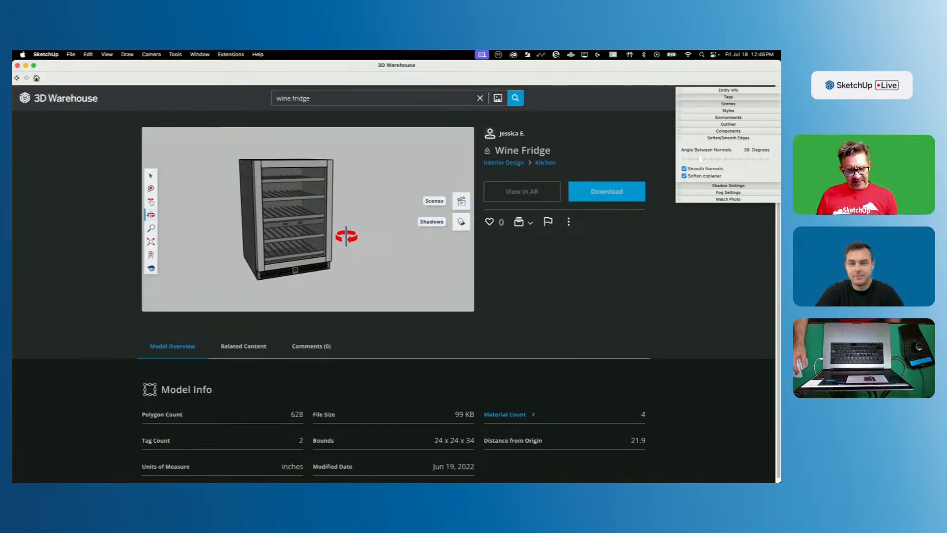
{"action": "scroll", "coordinate": [264, 259], "scroll_direction": "up", "scroll_amount": 10}
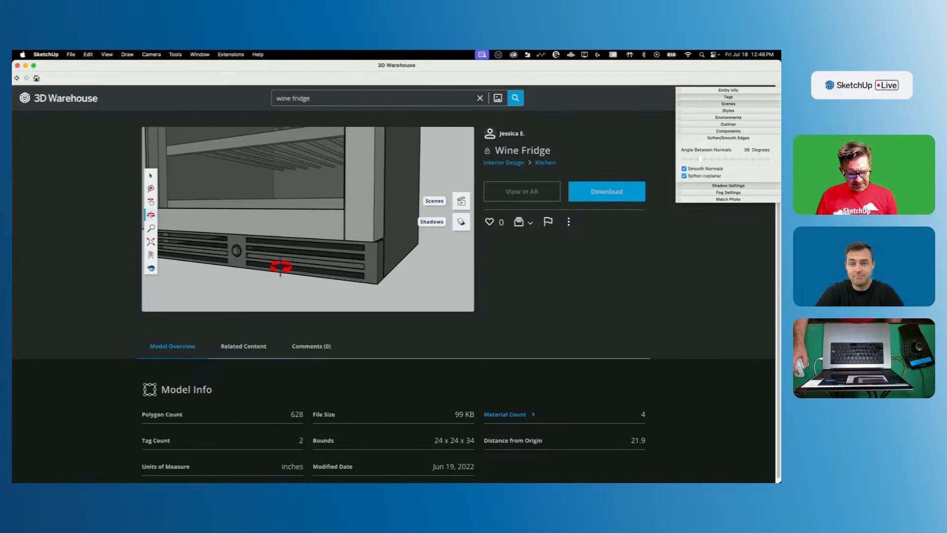
{"action": "scroll", "coordinate": [295, 252], "scroll_direction": "down", "scroll_amount": 10}
{"action": "middle_click_drag", "start_coordinate": [242, 190], "coordinate": [298, 240]}
{"action": "left_click_drag", "start_coordinate": [298, 240], "coordinate": [213, 207]}
{"action": "scroll", "coordinate": [332, 238], "scroll_direction": "up", "scroll_amount": 6}
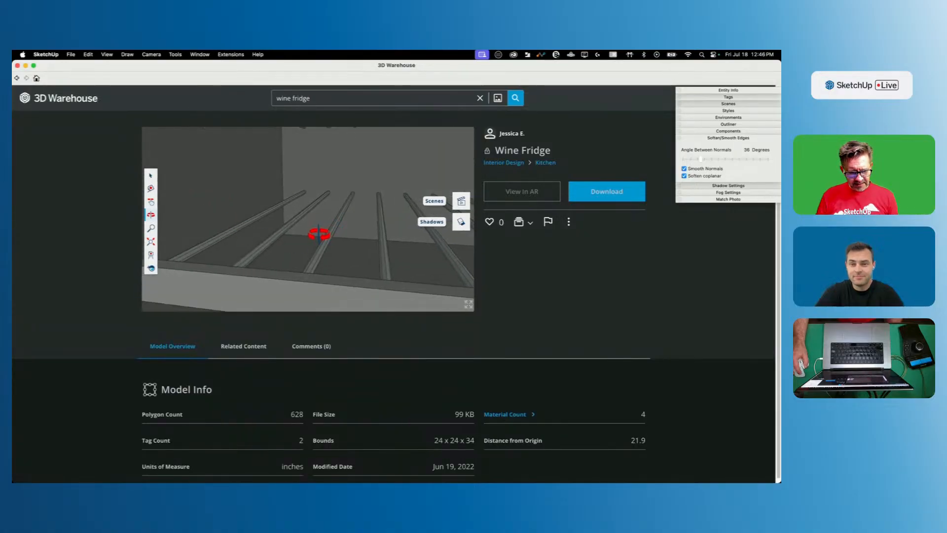
{"action": "scroll", "coordinate": [332, 266], "scroll_direction": "down", "scroll_amount": 6}
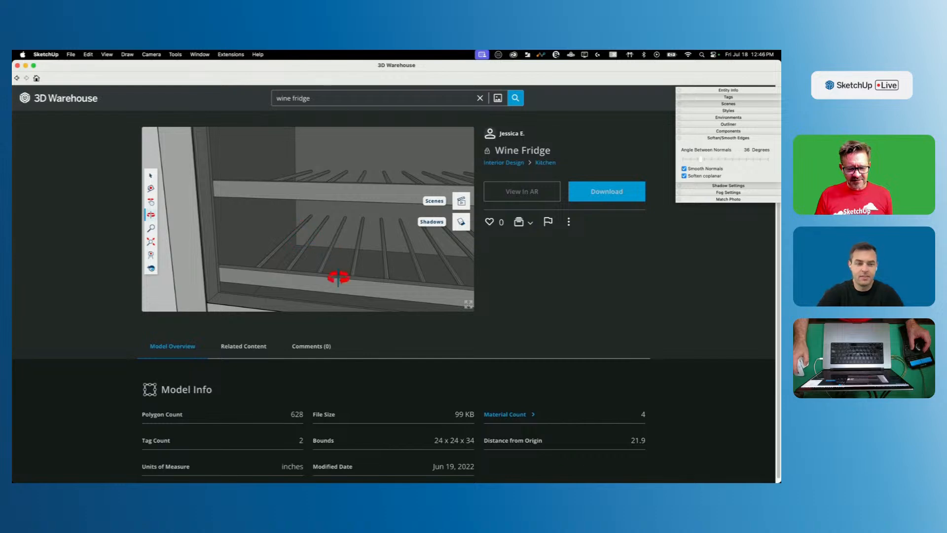
{"action": "scroll", "coordinate": [296, 223], "scroll_direction": "down", "scroll_amount": 4}
{"action": "scroll", "coordinate": [250, 278], "scroll_direction": "down", "scroll_amount": 5}
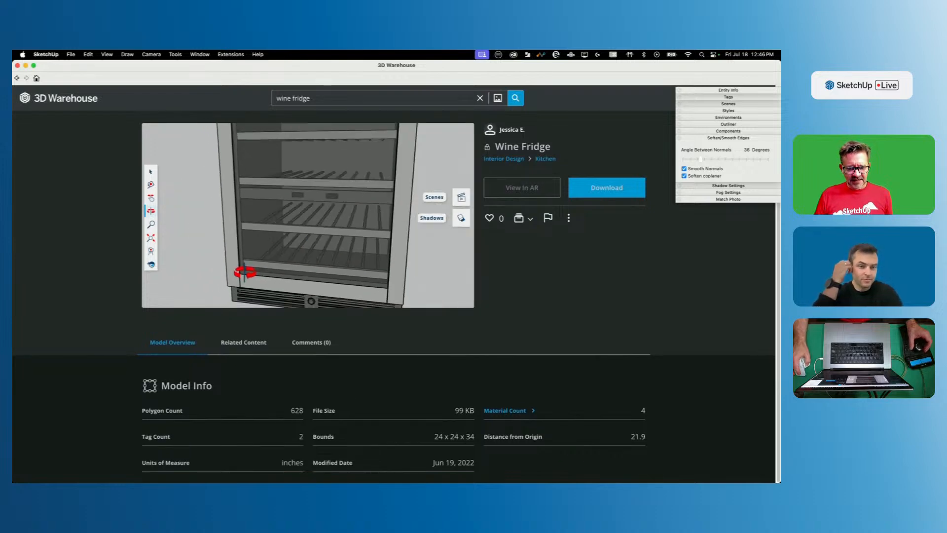
{"action": "left_click_drag", "start_coordinate": [395, 139], "coordinate": [313, 180]}
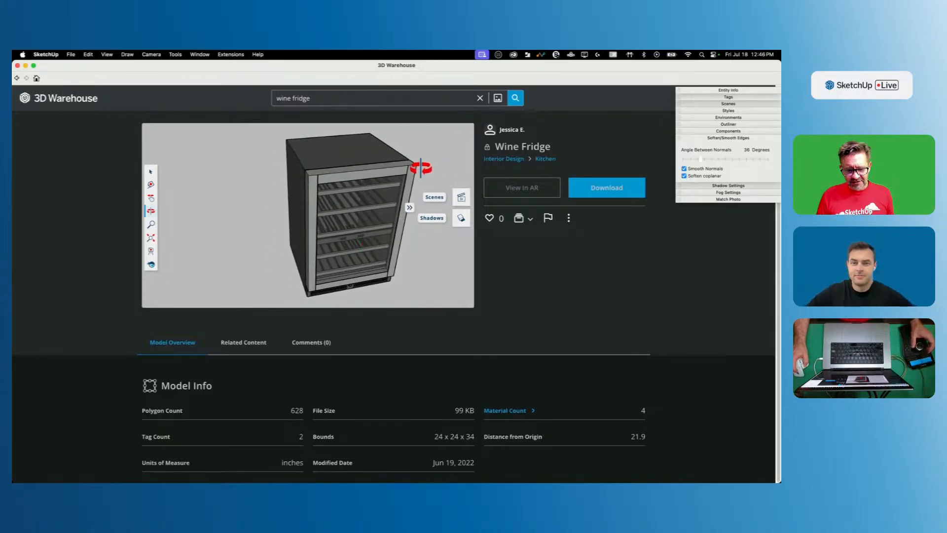
{"action": "scroll", "coordinate": [394, 175], "scroll_direction": "up", "scroll_amount": 5}
{"action": "scroll", "coordinate": [372, 167], "scroll_direction": "down", "scroll_amount": 5}
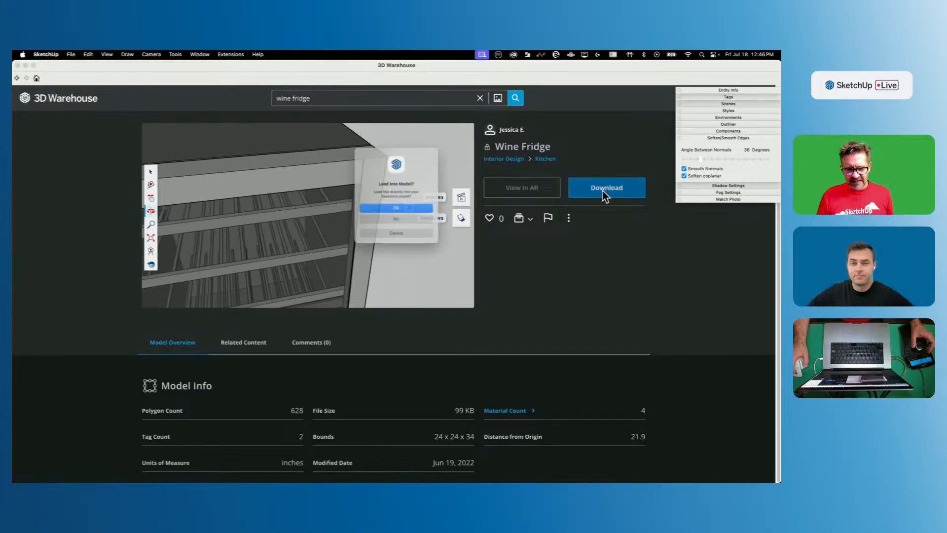
Step: Download the Wine Fridge directly into the Untitled model and place it beside the white fridge
{"action": "left_click", "coordinate": [414, 211]}
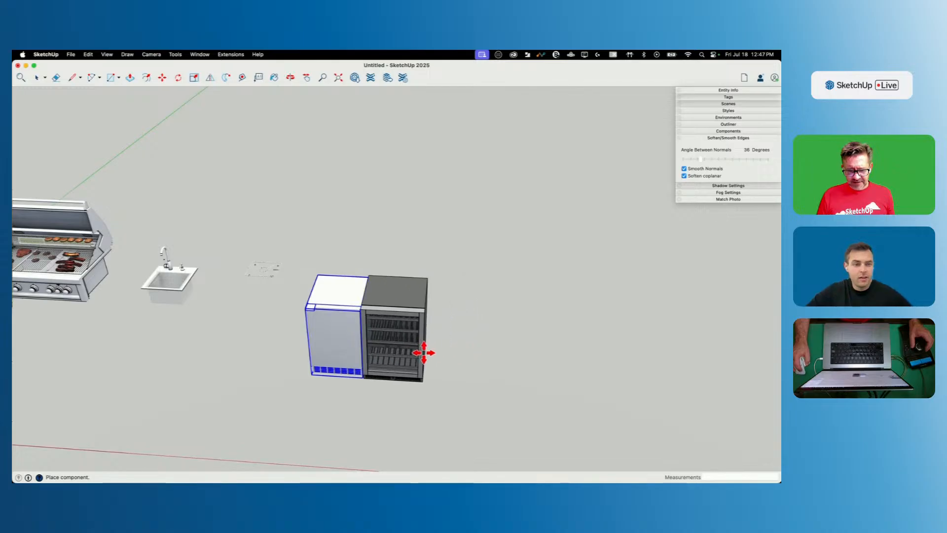
{"action": "left_click", "coordinate": [433, 353]}
{"action": "scroll", "coordinate": [481, 336], "scroll_direction": "up", "scroll_amount": 6}
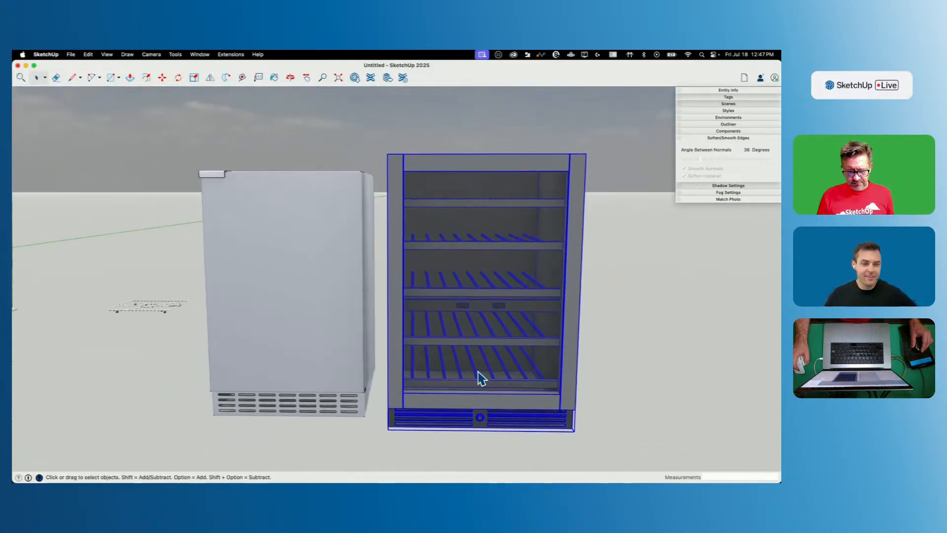
Step: Move the wine fridge by a point on its bottom edge so its base is level with the neighbouring fridge's underside
{"action": "key", "text": "m"}
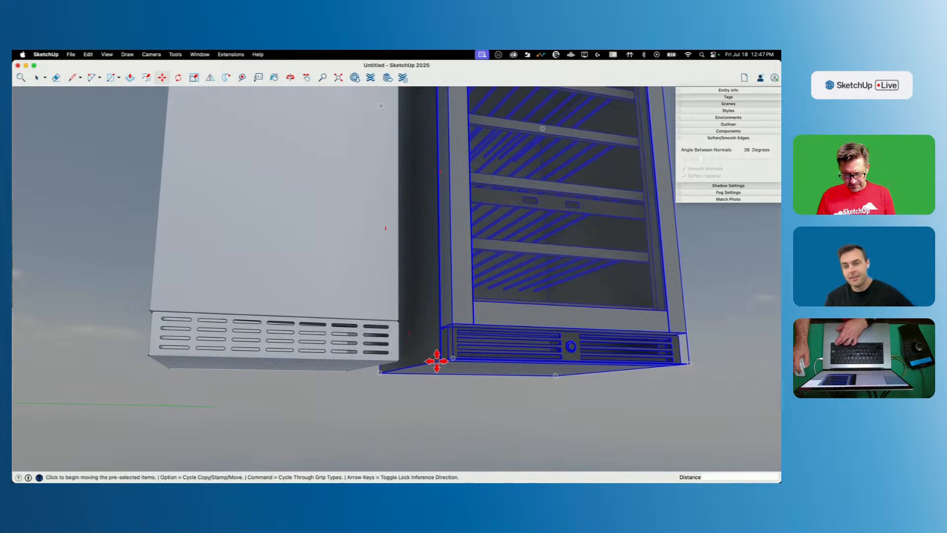
{"action": "left_click", "coordinate": [436, 361]}
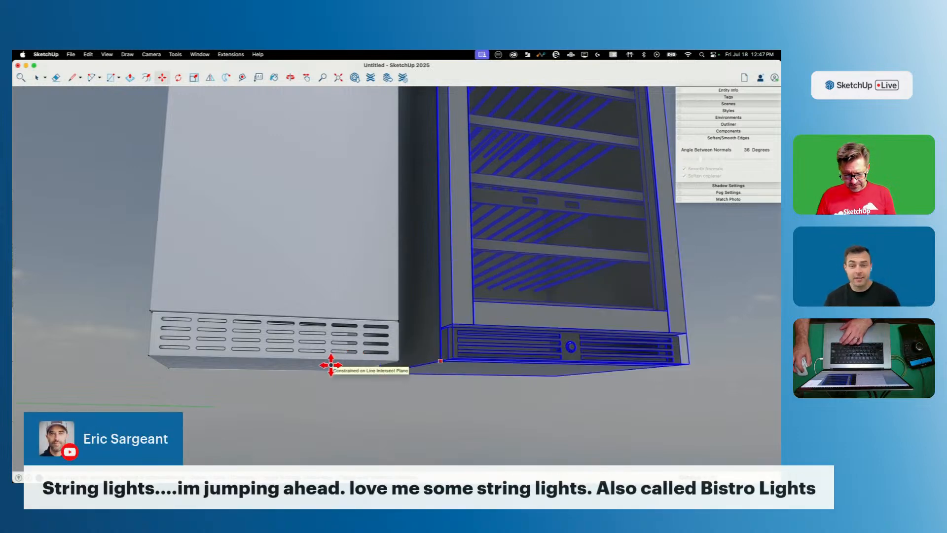
{"action": "left_click", "coordinate": [331, 365]}
{"action": "scroll", "coordinate": [362, 410], "scroll_direction": "down", "scroll_amount": 8}
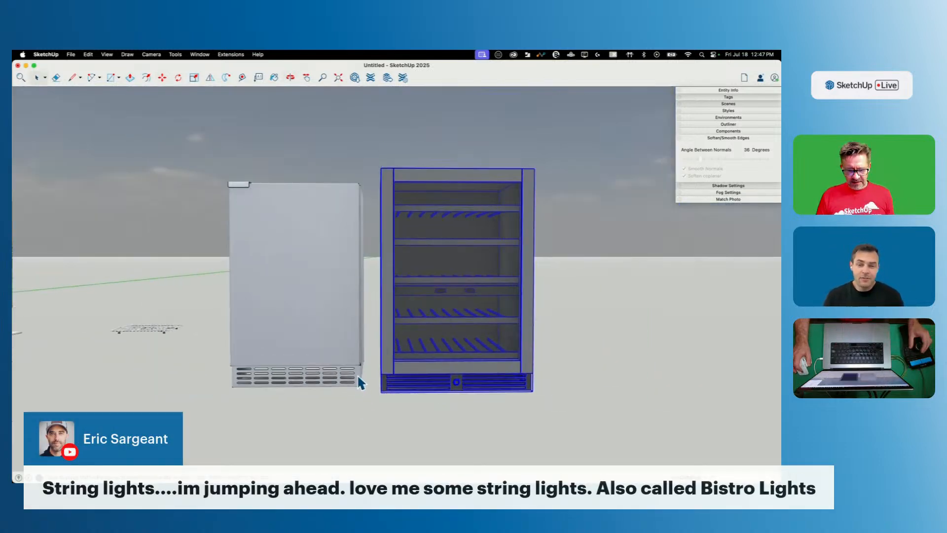
{"action": "scroll", "coordinate": [400, 390], "scroll_direction": "up", "scroll_amount": 5}
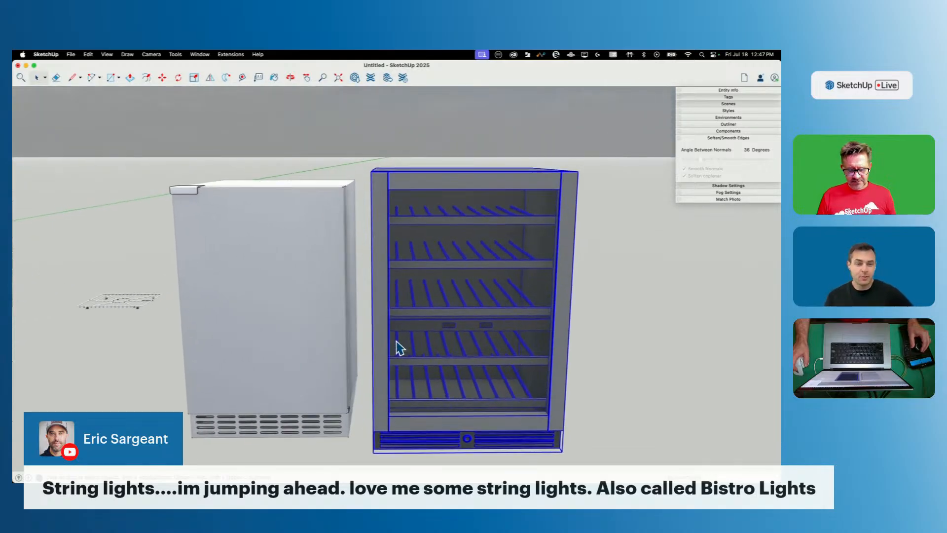
{"action": "scroll", "coordinate": [400, 347], "scroll_direction": "down", "scroll_amount": 5}
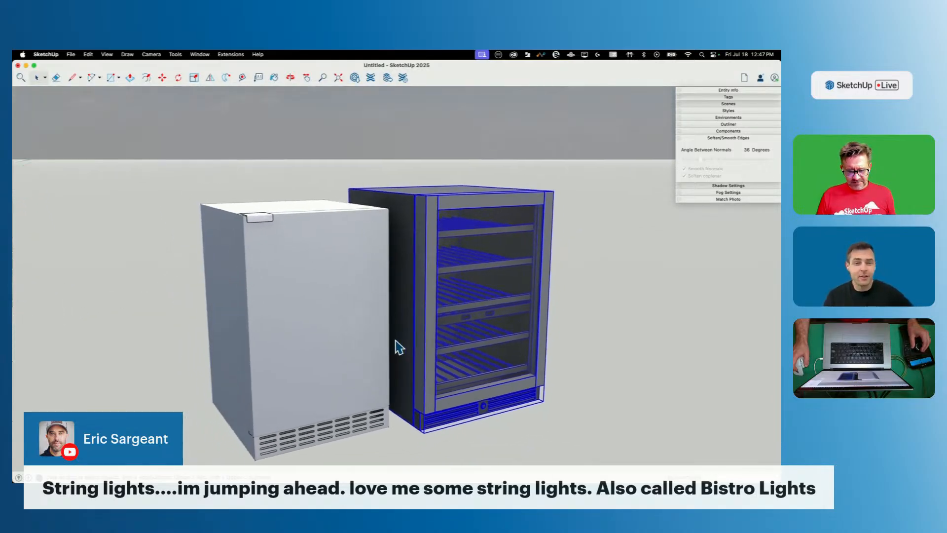
{"action": "scroll", "coordinate": [396, 340], "scroll_direction": "down", "scroll_amount": 5}
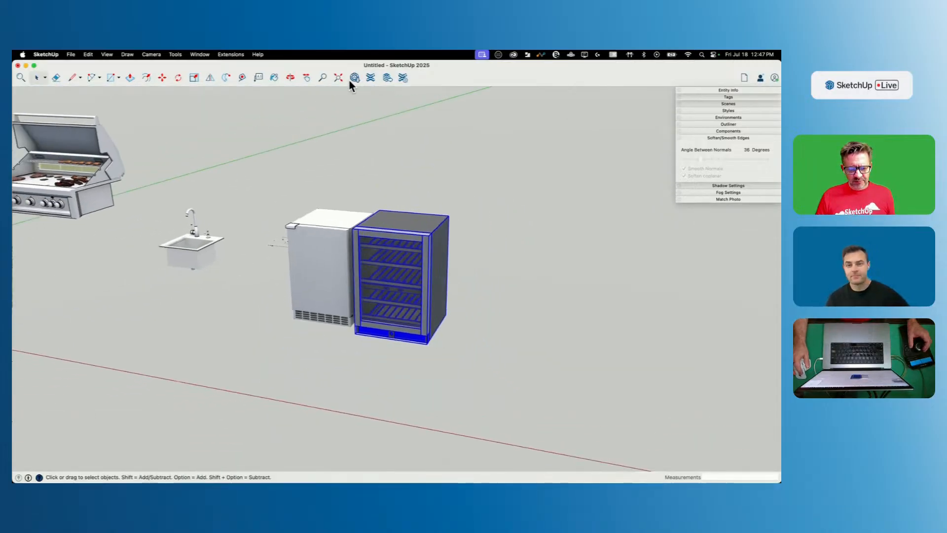
Step: Open 3D Warehouse from the Untitled model and search for "kegerator"
{"action": "left_click", "coordinate": [351, 79]}
{"action": "left_click", "coordinate": [355, 101]}
{"action": "type", "text": "kegerator"}
{"action": "key", "text": "Return"}
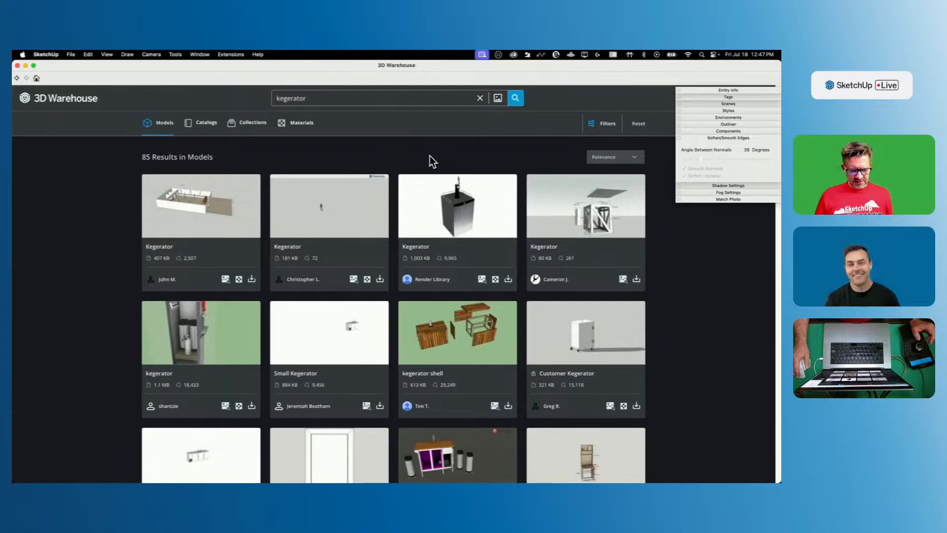
Step: Look through the kegerator search results for a model suited to the outdoor kitchen counter
{"action": "scroll", "coordinate": [430, 155], "scroll_direction": "down", "scroll_amount": 5}
{"action": "scroll", "coordinate": [430, 160], "scroll_direction": "down", "scroll_amount": 1}
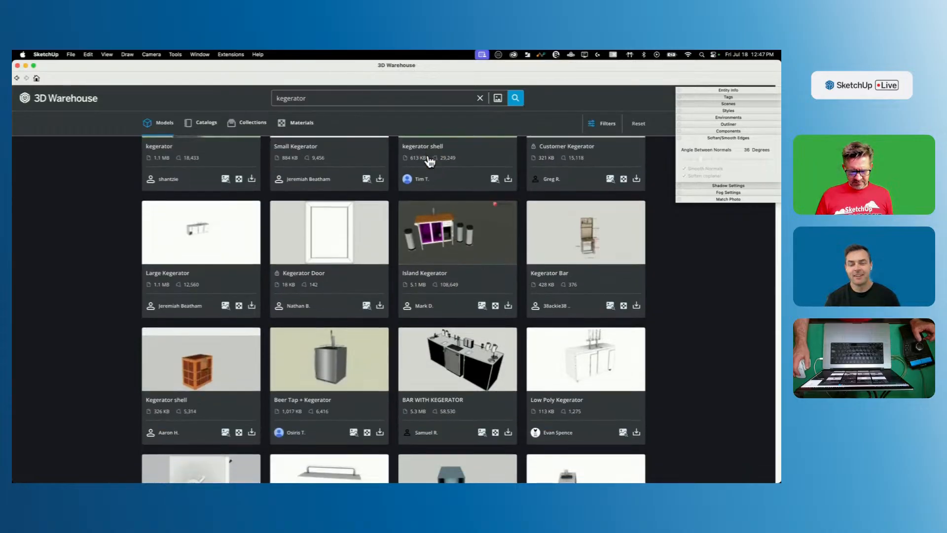
{"action": "scroll", "coordinate": [429, 159], "scroll_direction": "up", "scroll_amount": 4}
{"action": "scroll", "coordinate": [561, 197], "scroll_direction": "up", "scroll_amount": 1}
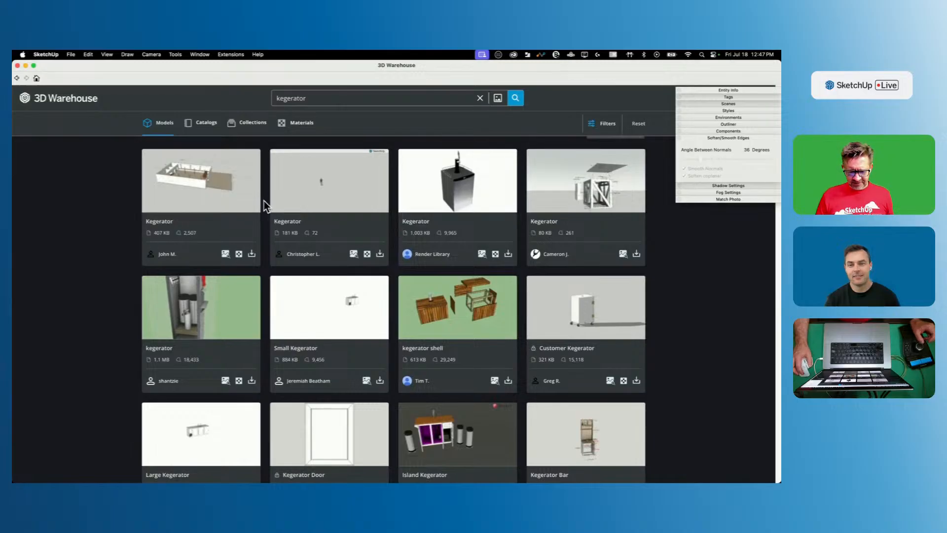
{"action": "scroll", "coordinate": [184, 306], "scroll_direction": "up", "scroll_amount": 1}
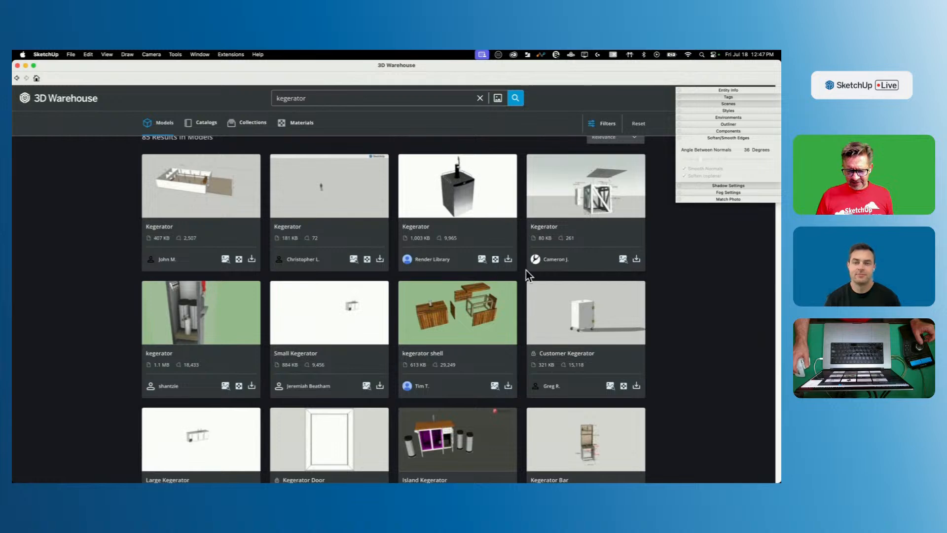
{"action": "scroll", "coordinate": [433, 187], "scroll_direction": "down", "scroll_amount": 1}
{"action": "scroll", "coordinate": [456, 184], "scroll_direction": "down", "scroll_amount": 4}
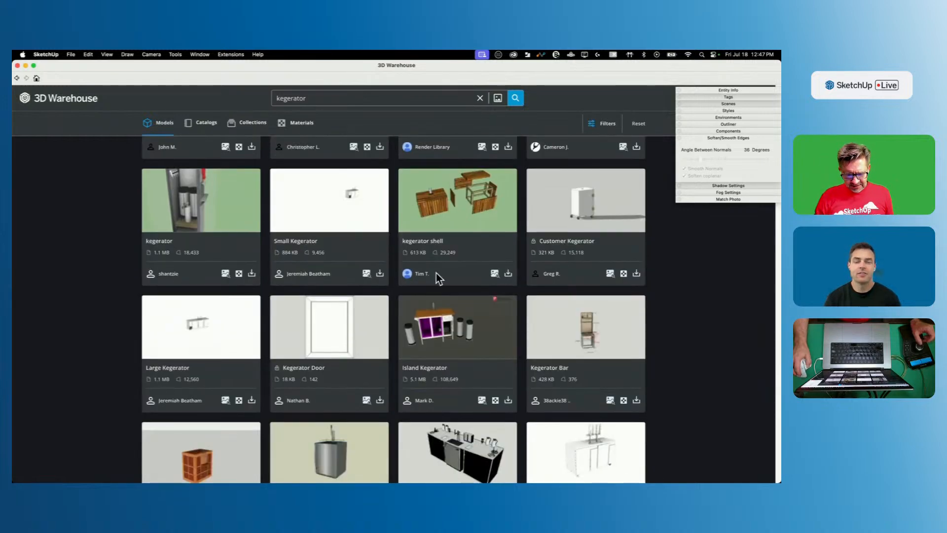
{"action": "scroll", "coordinate": [443, 237], "scroll_direction": "down", "scroll_amount": 4}
{"action": "scroll", "coordinate": [319, 384], "scroll_direction": "down", "scroll_amount": 1}
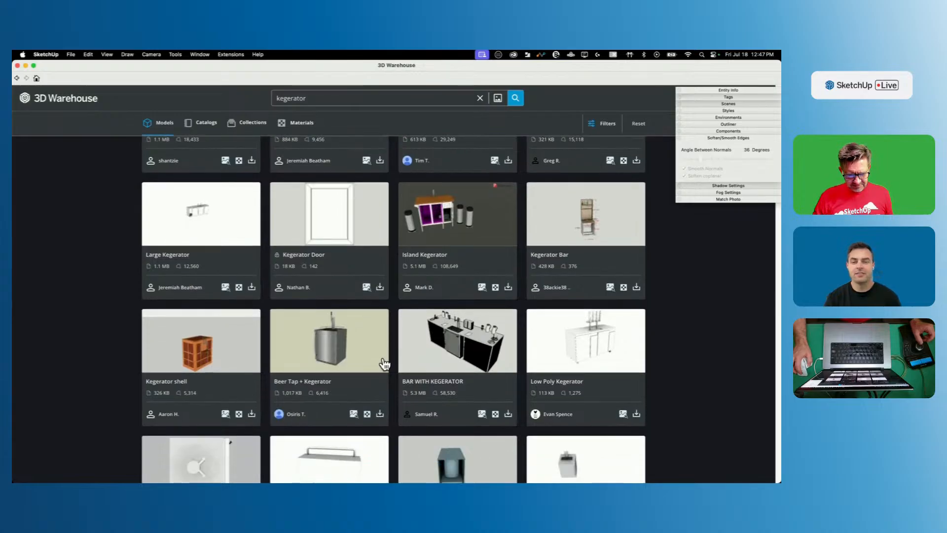
{"action": "scroll", "coordinate": [384, 363], "scroll_direction": "down", "scroll_amount": 7}
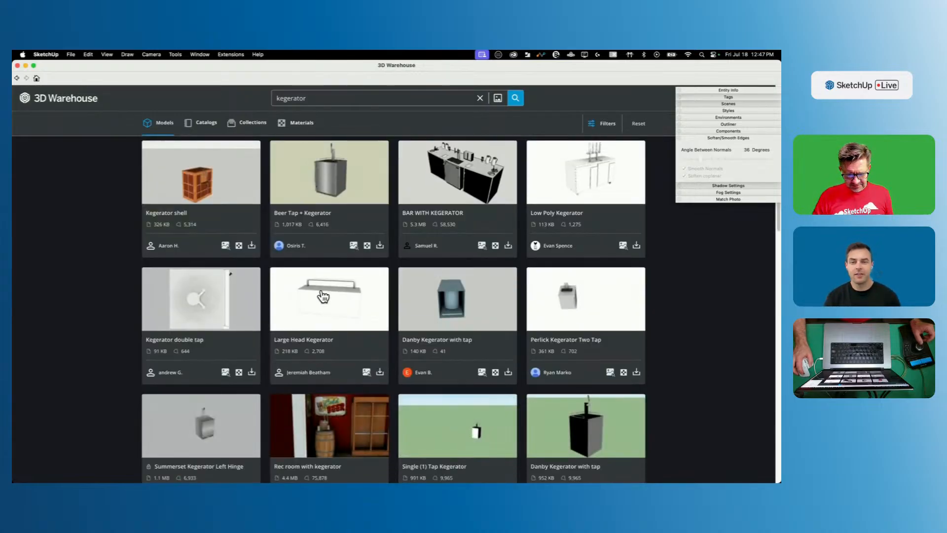
{"action": "scroll", "coordinate": [335, 289], "scroll_direction": "down", "scroll_amount": 4}
{"action": "scroll", "coordinate": [336, 289], "scroll_direction": "down", "scroll_amount": 5}
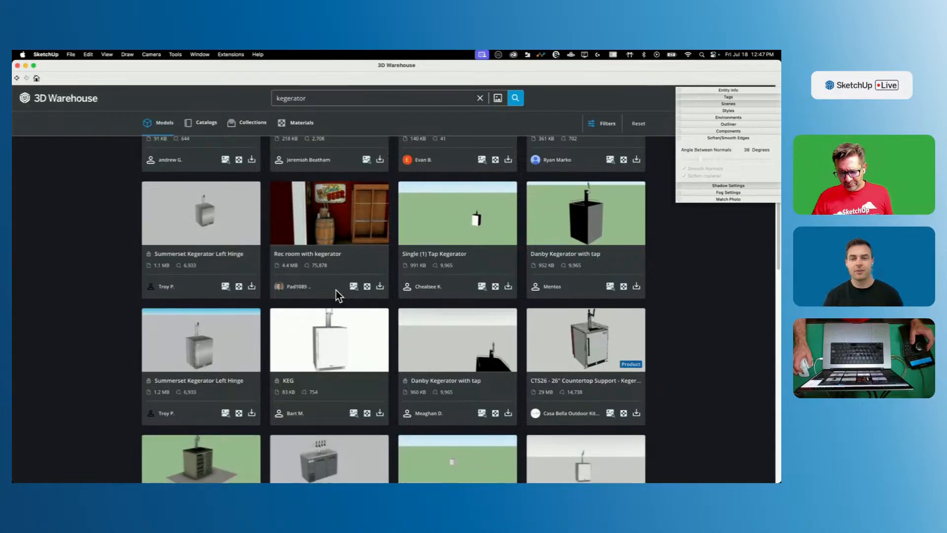
{"action": "scroll", "coordinate": [336, 290], "scroll_direction": "down", "scroll_amount": 2}
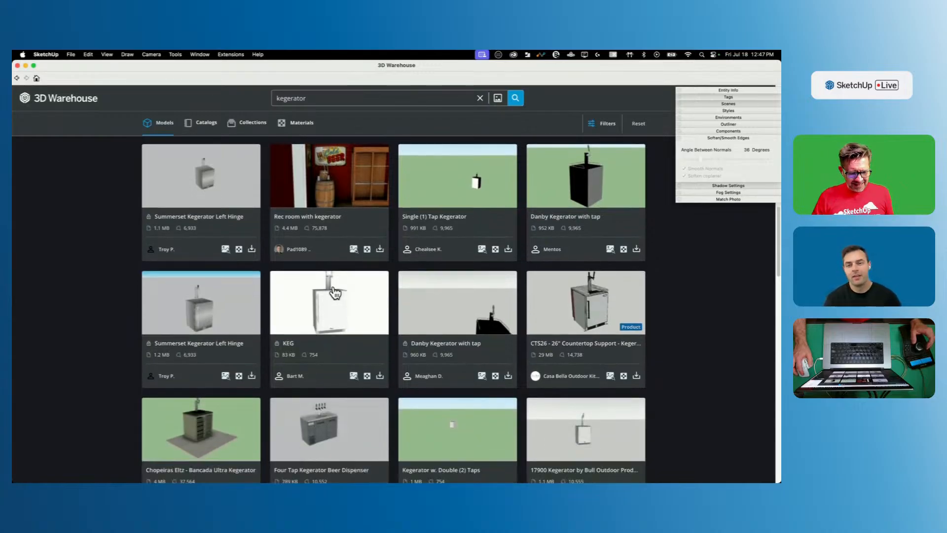
{"action": "scroll", "coordinate": [357, 296], "scroll_direction": "down", "scroll_amount": 6}
{"action": "scroll", "coordinate": [355, 293], "scroll_direction": "down", "scroll_amount": 7}
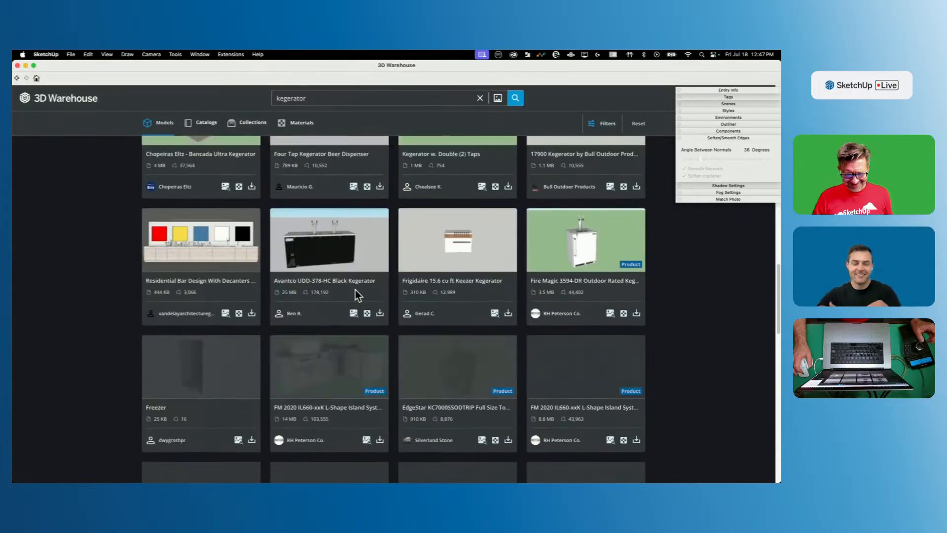
{"action": "scroll", "coordinate": [353, 289], "scroll_direction": "up", "scroll_amount": 8}
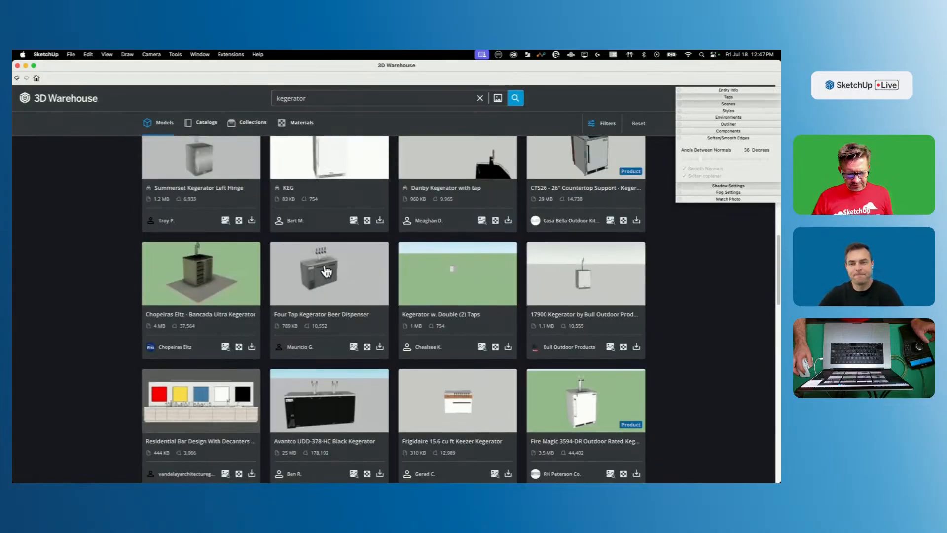
Step: Download the Four Tap Kegerator Beer Dispenser from 3D Warehouse directly into the Untitled model
{"action": "left_click", "coordinate": [330, 277]}
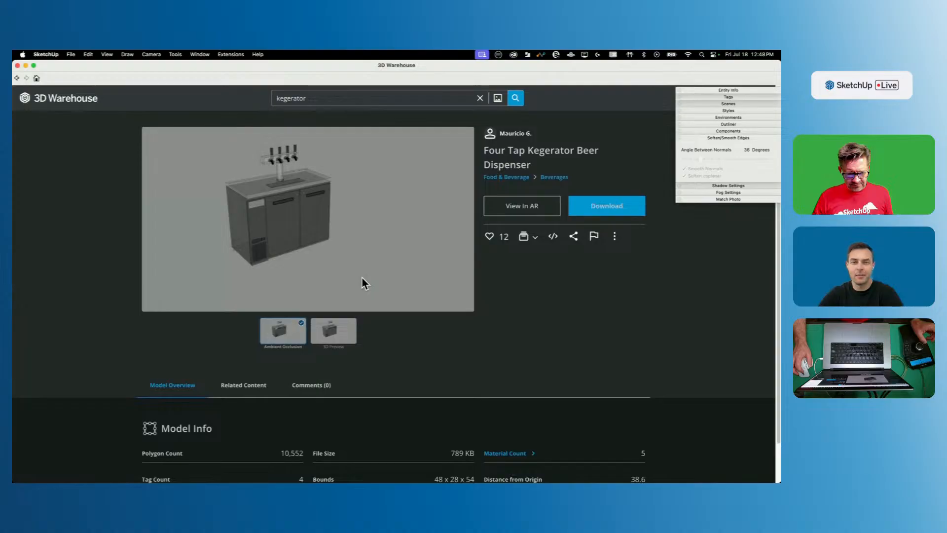
{"action": "left_click", "coordinate": [605, 212]}
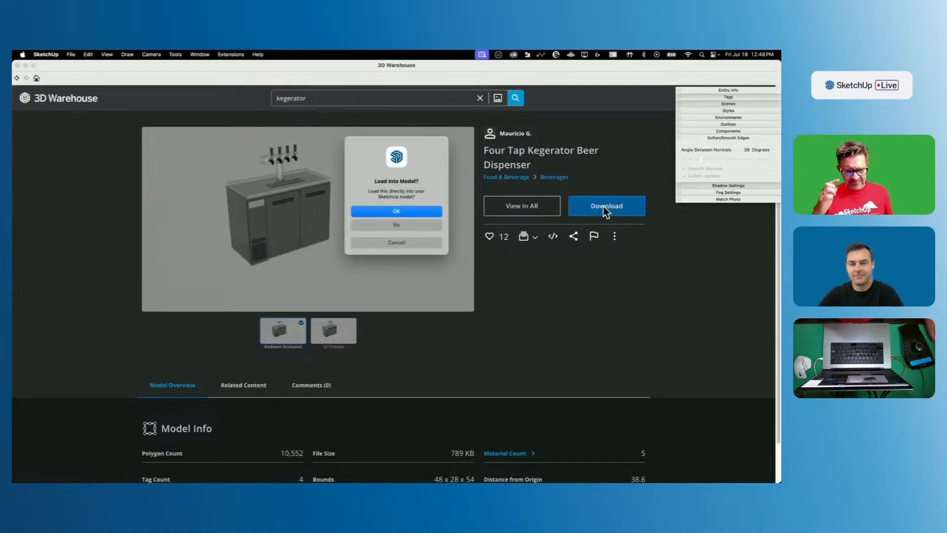
{"action": "left_click", "coordinate": [434, 212]}
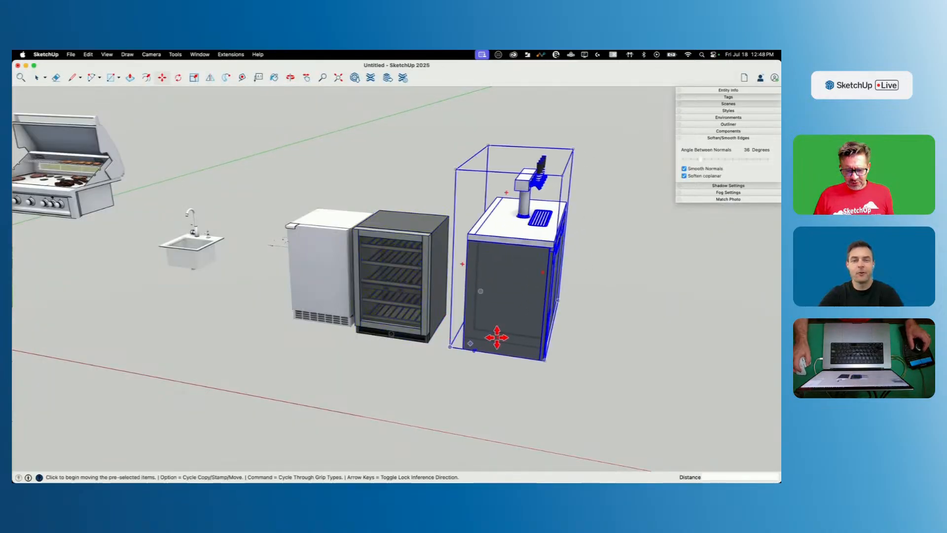
{"action": "key", "text": "q"}
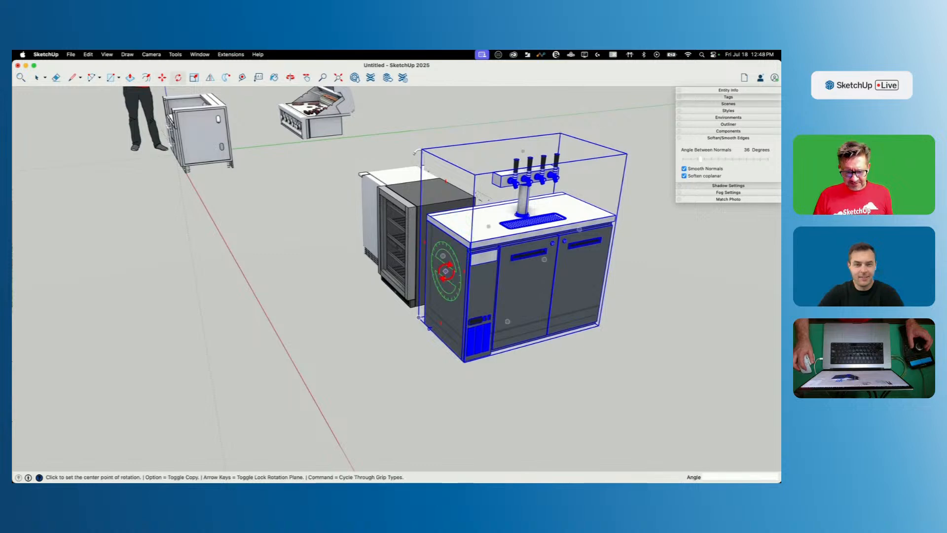
{"action": "left_click", "coordinate": [420, 316]}
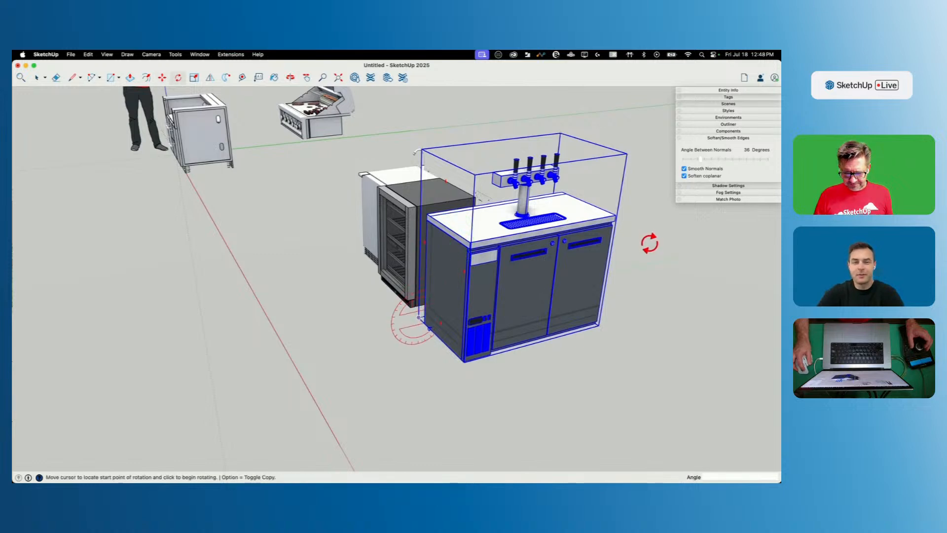
{"action": "left_click", "coordinate": [650, 244]}
{"action": "key", "text": "space"}
Step: Rotate the kegerator horizontally about its bottom corner so its doors face the same way as the wine fridge
{"action": "key", "text": "q"}
{"action": "left_click", "coordinate": [418, 316]}
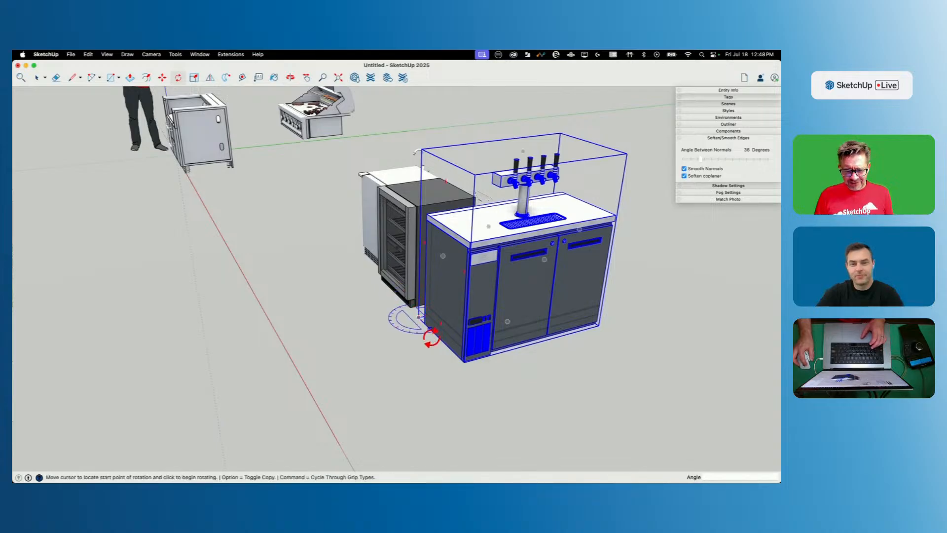
{"action": "left_click", "coordinate": [433, 329]}
{"action": "left_click", "coordinate": [373, 329]}
Step: Move the kegerator about 2' 6 3/8" so it stands beside the wine fridge
{"action": "key", "text": "m"}
{"action": "left_click", "coordinate": [513, 351]}
{"action": "left_click", "coordinate": [618, 384]}
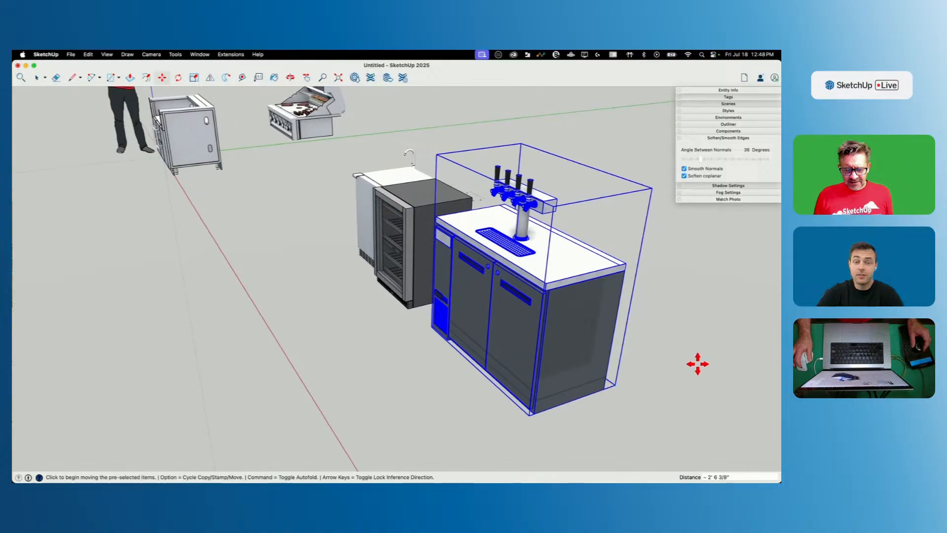
Step: Open one tap's faucet body component on the kegerator and soften all its edges, including coplanar ones
{"action": "key", "text": "space"}
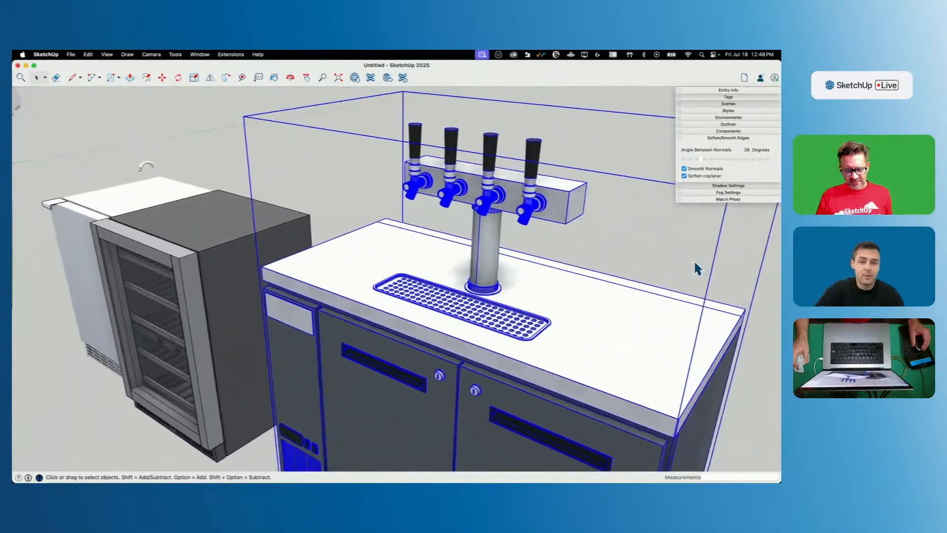
{"action": "left_click", "coordinate": [472, 117]}
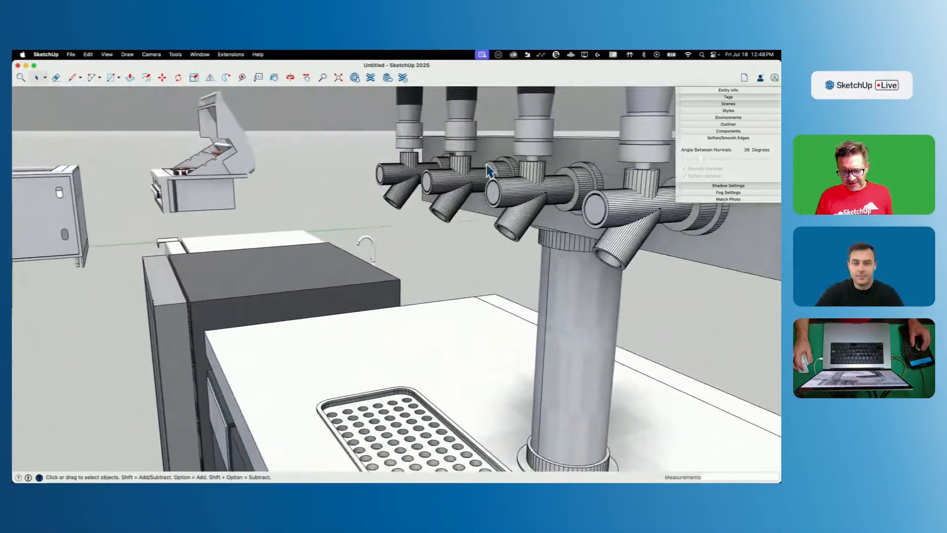
{"action": "double_click", "coordinate": [522, 212]}
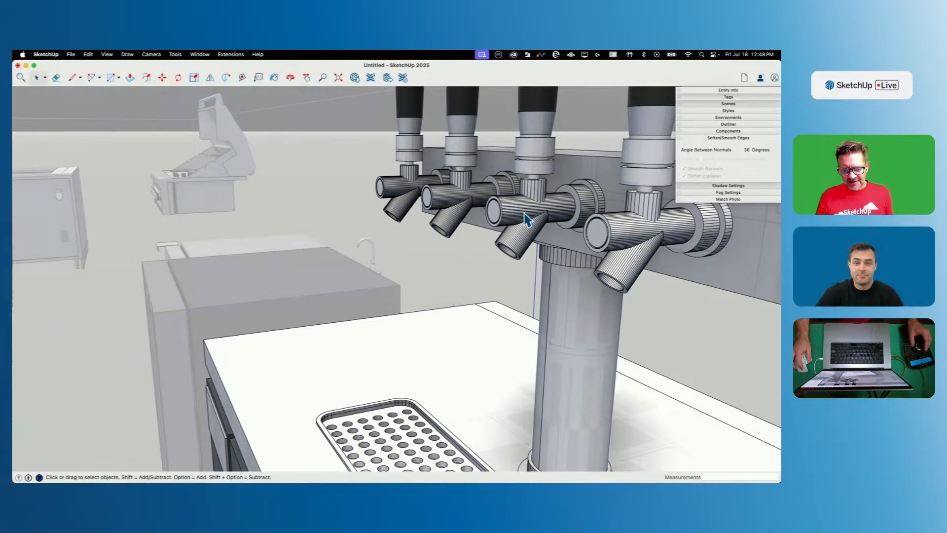
{"action": "left_click", "coordinate": [525, 220]}
{"action": "double_click", "coordinate": [525, 220]}
{"action": "key", "text": "super+a"}
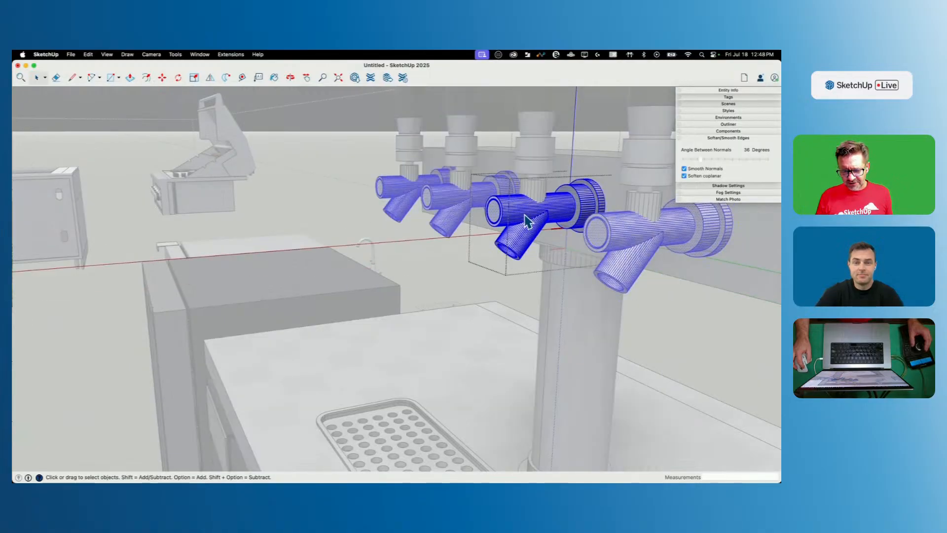
{"action": "left_click", "coordinate": [683, 177]}
{"action": "scroll", "coordinate": [560, 182], "scroll_direction": "up", "scroll_amount": 10}
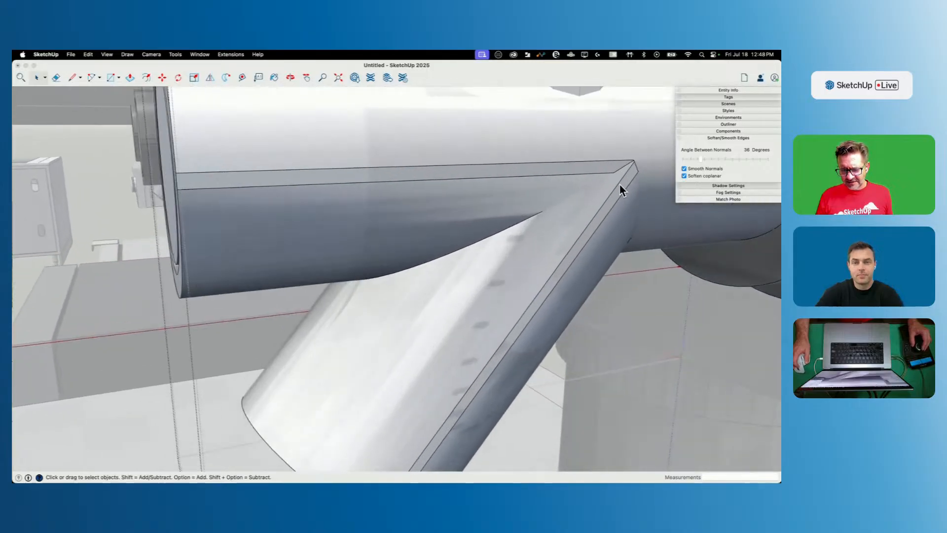
Step: Set the faucet's edge-softening angle between normals to 60 degrees and exit the nested components
{"action": "mouse_move", "coordinate": [620, 184]}
{"action": "middle_mouse_down"}
{"action": "mouse_move", "coordinate": [520, 196]}
{"action": "mouse_move", "coordinate": [429, 247]}
{"action": "middle_mouse_up"}
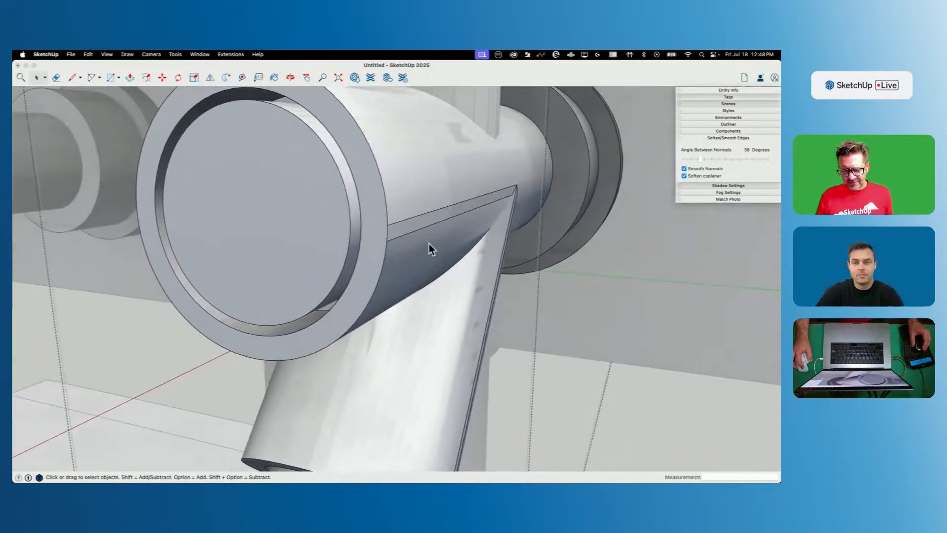
{"action": "mouse_move", "coordinate": [700, 160]}
{"action": "left_mouse_down"}
{"action": "mouse_move", "coordinate": [764, 172]}
{"action": "mouse_move", "coordinate": [678, 169]}
{"action": "mouse_move", "coordinate": [712, 167]}
{"action": "left_mouse_up"}
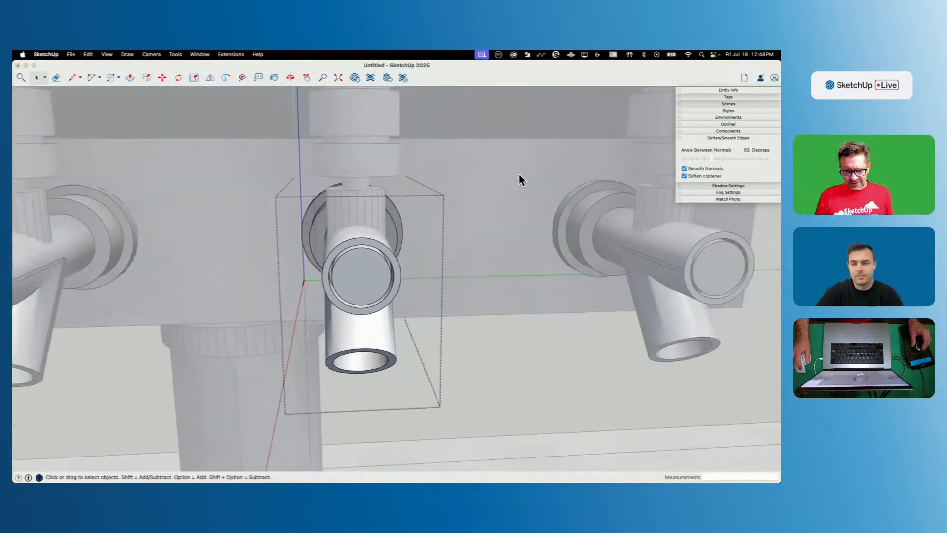
{"action": "left_click", "coordinate": [559, 254]}
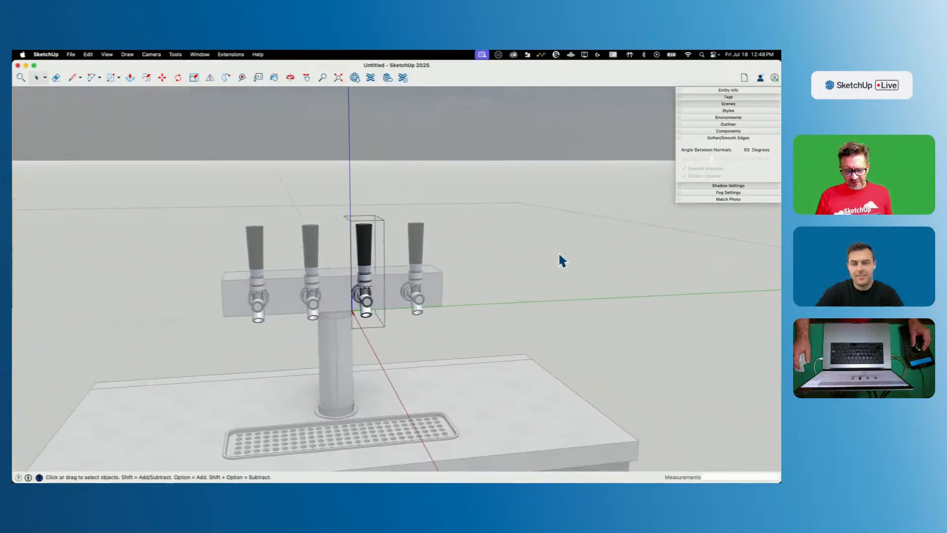
{"action": "left_click", "coordinate": [551, 261]}
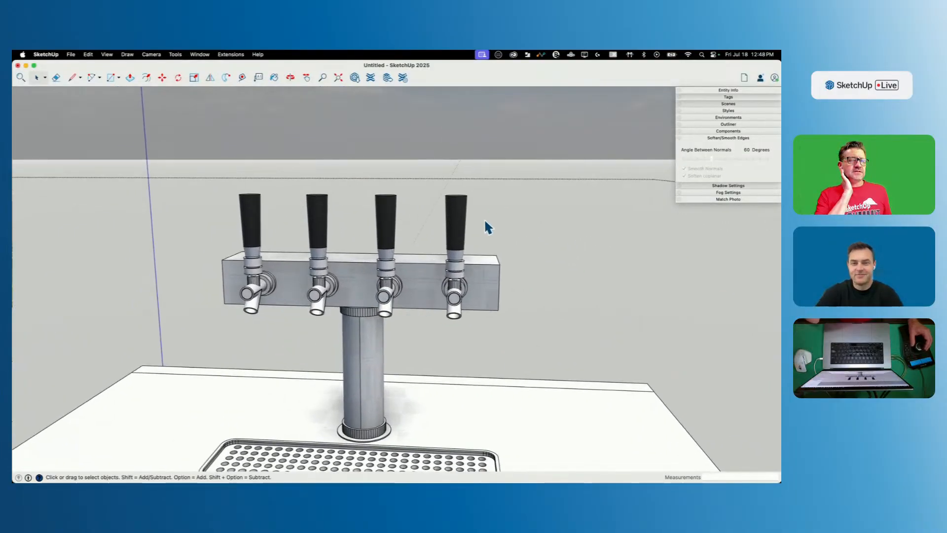
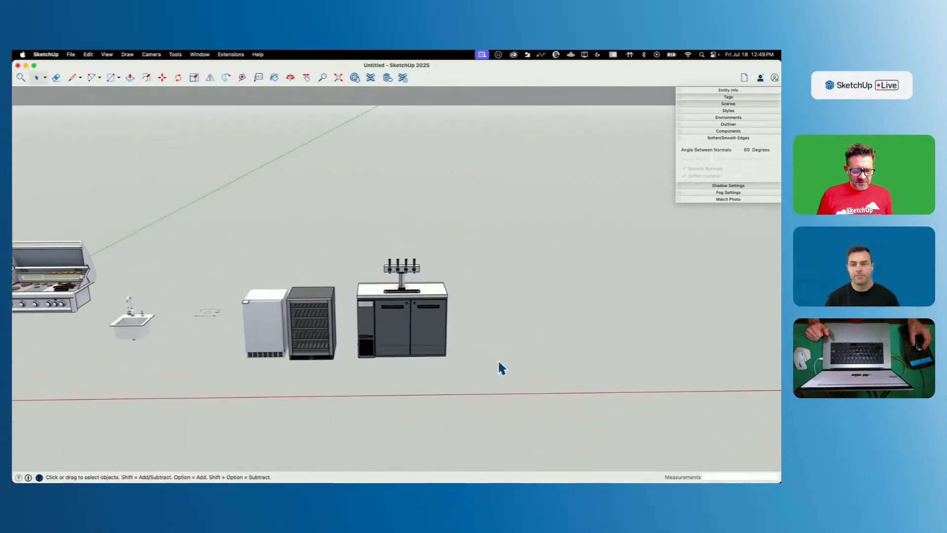
Step: Examine the kegerator's tap tower, drip tray, countertop and cabinet from several angles
{"action": "scroll", "coordinate": [400, 276], "scroll_direction": "up", "scroll_amount": 12}
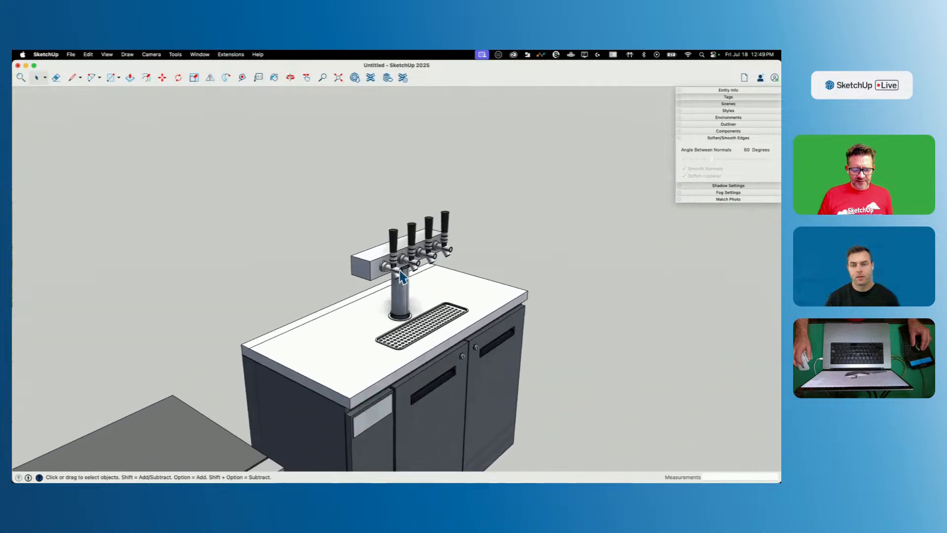
{"action": "scroll", "coordinate": [399, 286], "scroll_direction": "up", "scroll_amount": 3}
{"action": "key", "text": "super+a"}
{"action": "scroll", "coordinate": [443, 332], "scroll_direction": "down", "scroll_amount": 10}
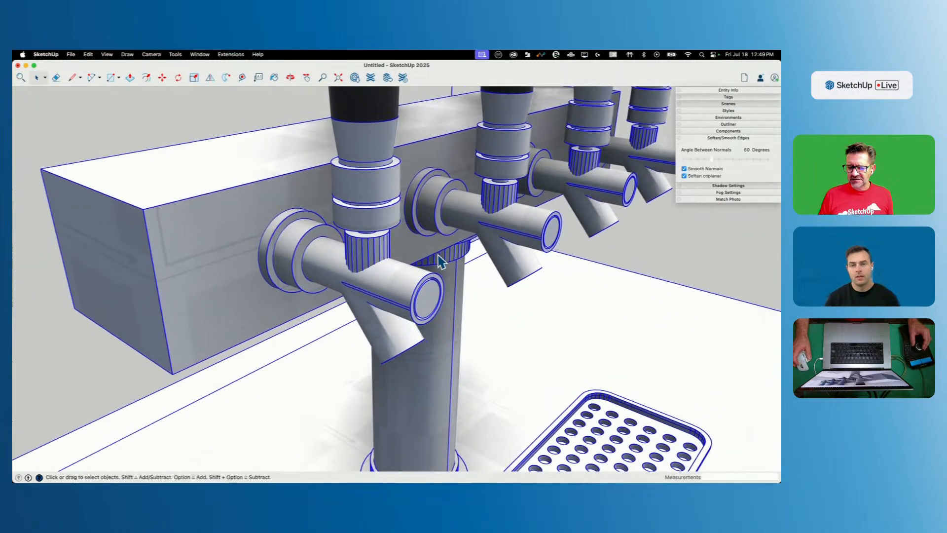
{"action": "scroll", "coordinate": [493, 249], "scroll_direction": "down", "scroll_amount": 10}
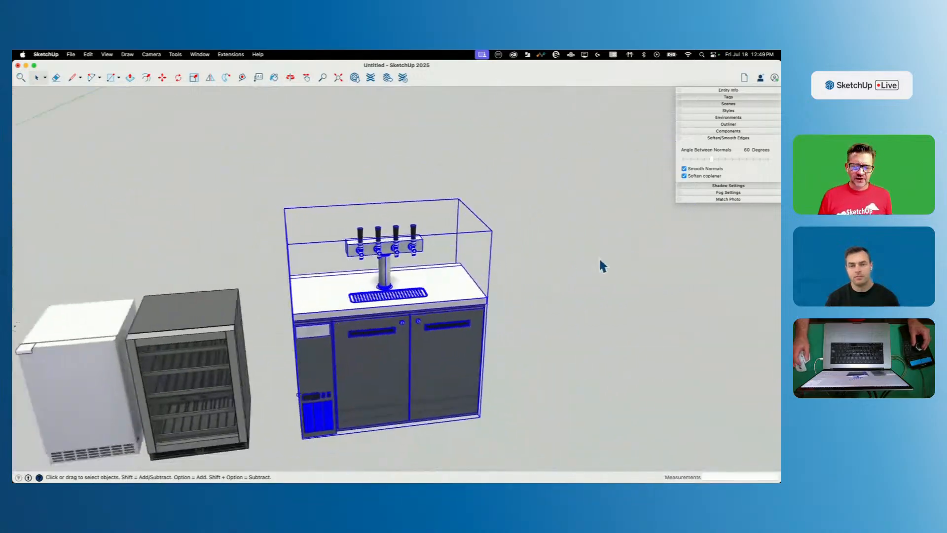
{"action": "left_click", "coordinate": [600, 258]}
{"action": "scroll", "coordinate": [532, 253], "scroll_direction": "up", "scroll_amount": 10}
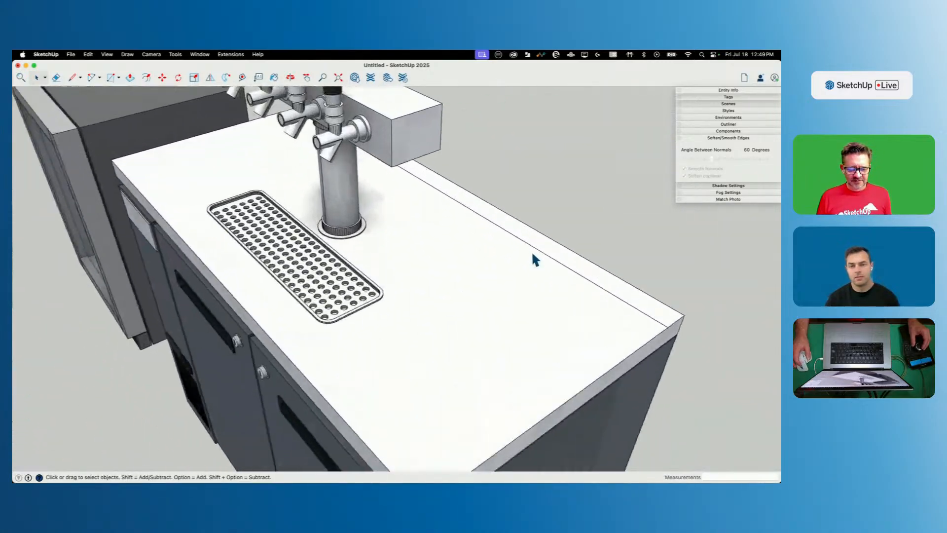
{"action": "scroll", "coordinate": [532, 252], "scroll_direction": "down", "scroll_amount": 10}
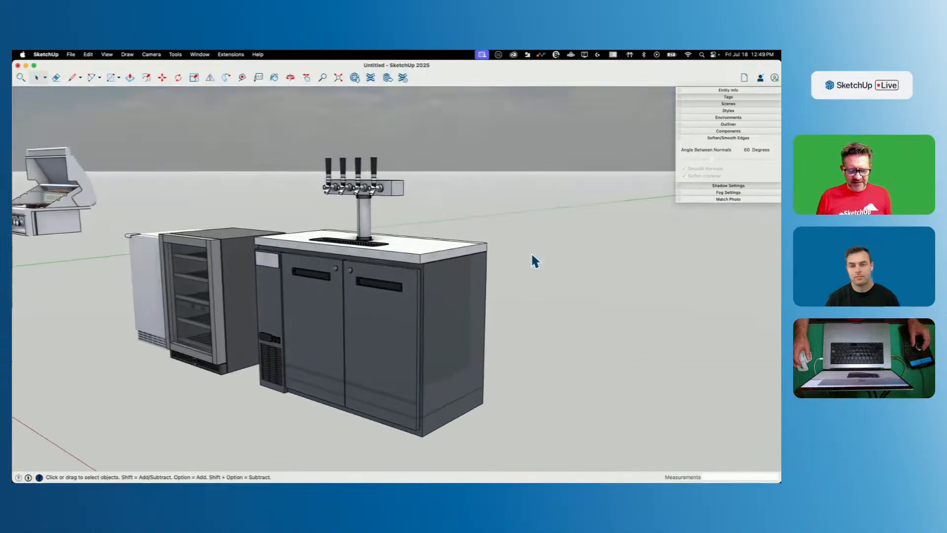
Step: Select the wine fridge and kegerator together and switch to the Patio model's window
{"action": "middle_click_drag", "start_coordinate": [491, 294], "coordinate": [403, 298]}
{"action": "left_click", "coordinate": [404, 299]}
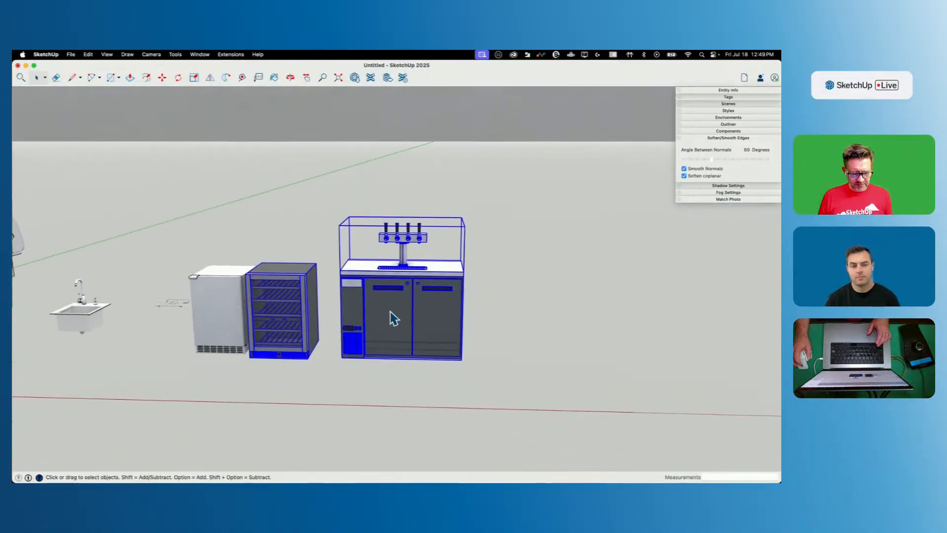
{"action": "left_click", "coordinate": [231, 54]}
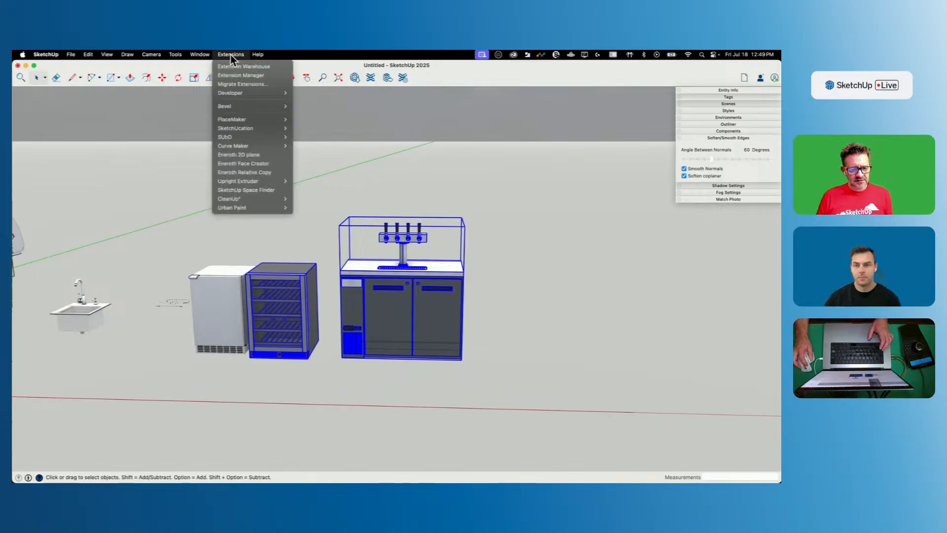
{"action": "mouse_move", "coordinate": [199, 55]}
{"action": "left_click", "coordinate": [202, 421]}
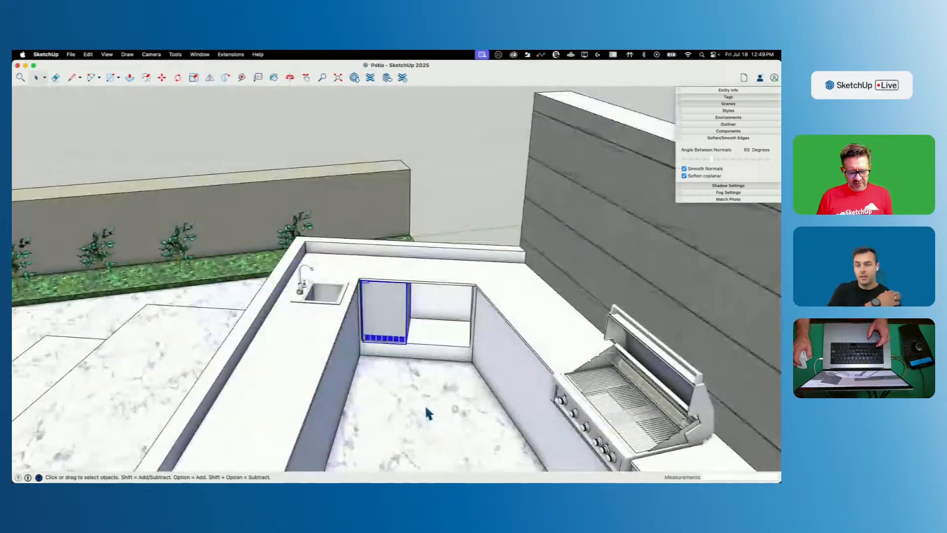
Step: Paste the wine fridge and kegerator onto the patio floor and move the wine fridge to the front edge of the back counter's opening
{"action": "key", "text": "super+v"}
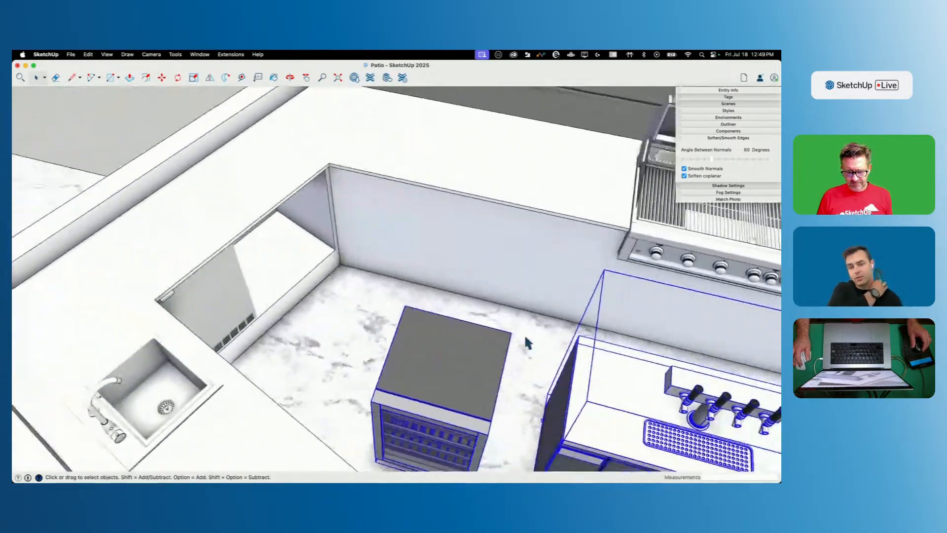
{"action": "left_click", "coordinate": [485, 356]}
{"action": "key", "text": "m"}
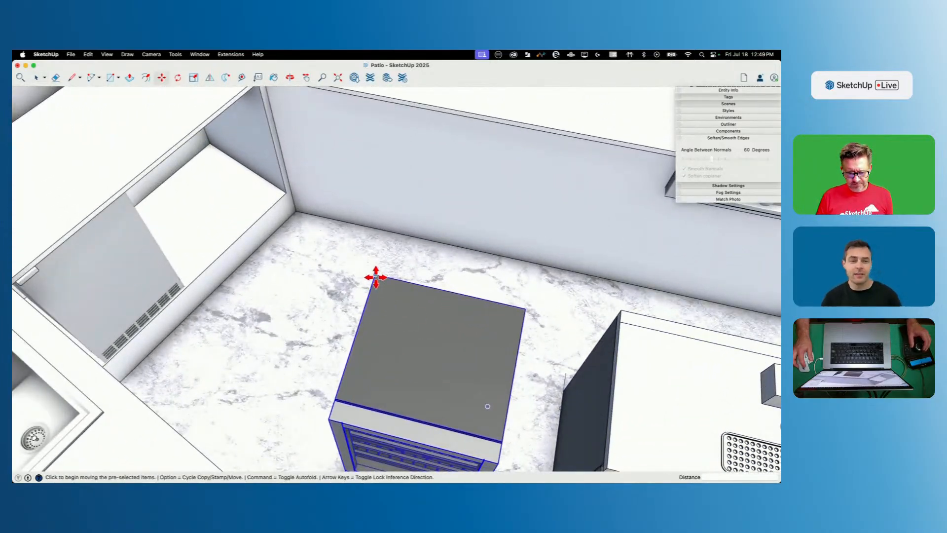
{"action": "left_click", "coordinate": [375, 277]}
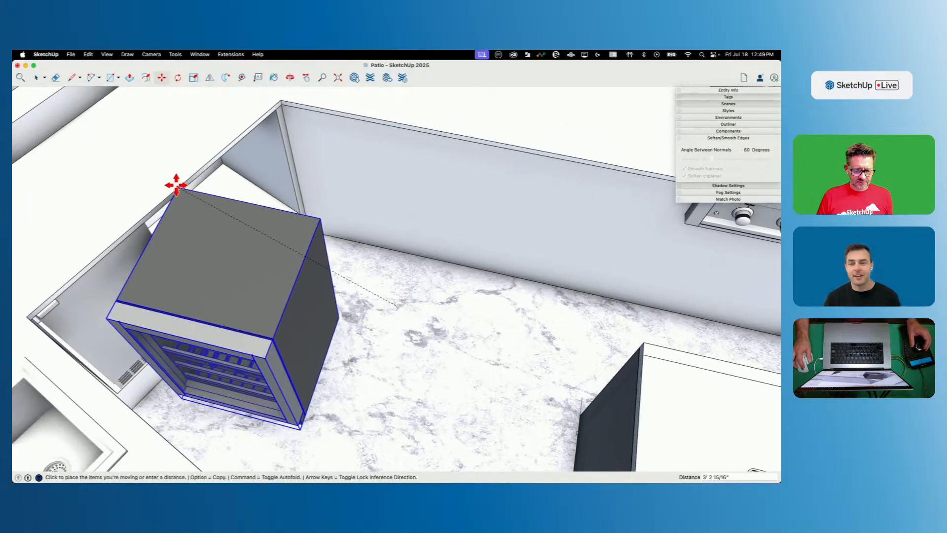
{"action": "left_click", "coordinate": [176, 188]}
Step: Rotate the wine fridge so its door faces out of the back counter's opening, parallel to the Sunstone fridge
{"action": "key", "text": "q"}
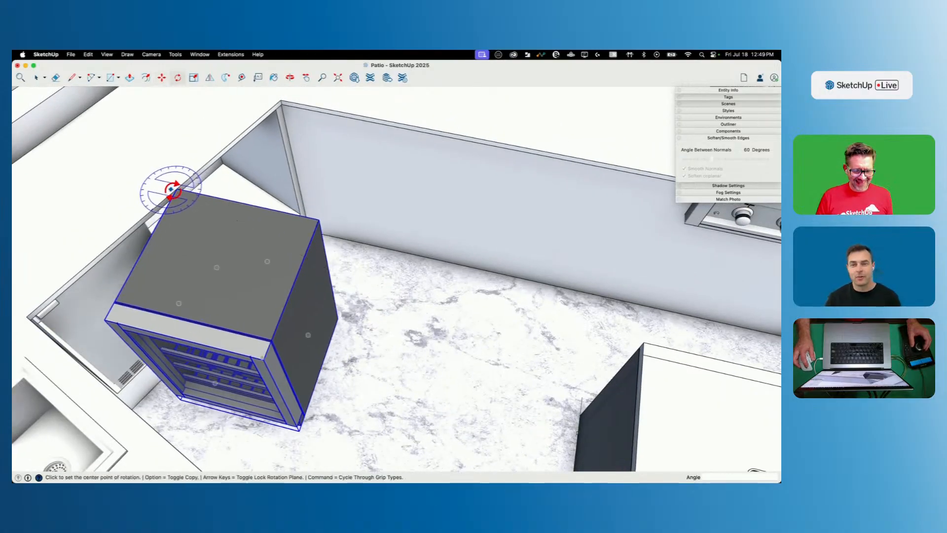
{"action": "left_click", "coordinate": [210, 196]}
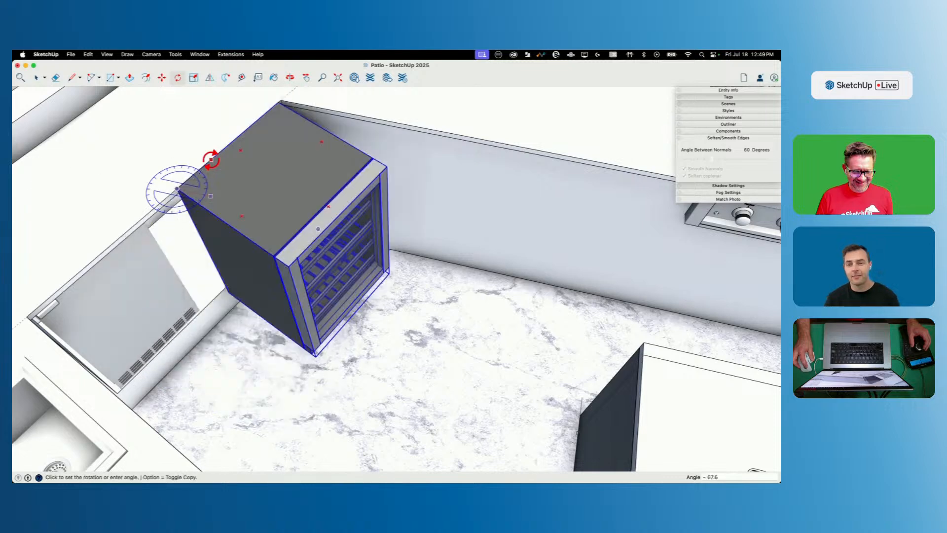
{"action": "left_click", "coordinate": [269, 256]}
Step: Lower the wine fridge 1" below the countertop and slide it about 1' 11 11/16" back into the opening beside the Sunstone fridge
{"action": "key", "text": "m"}
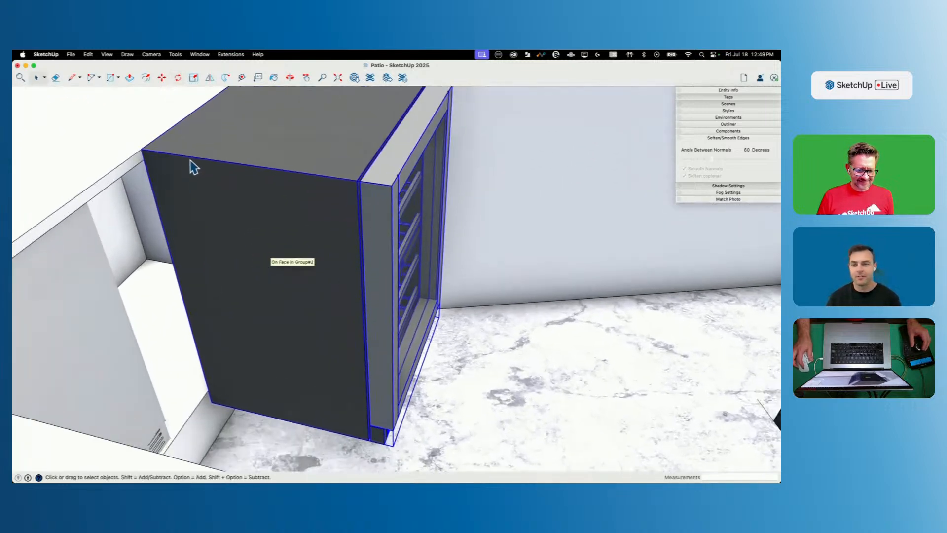
{"action": "left_click", "coordinate": [143, 149]}
{"action": "key", "text": "Up"}
{"action": "left_click", "coordinate": [141, 161]}
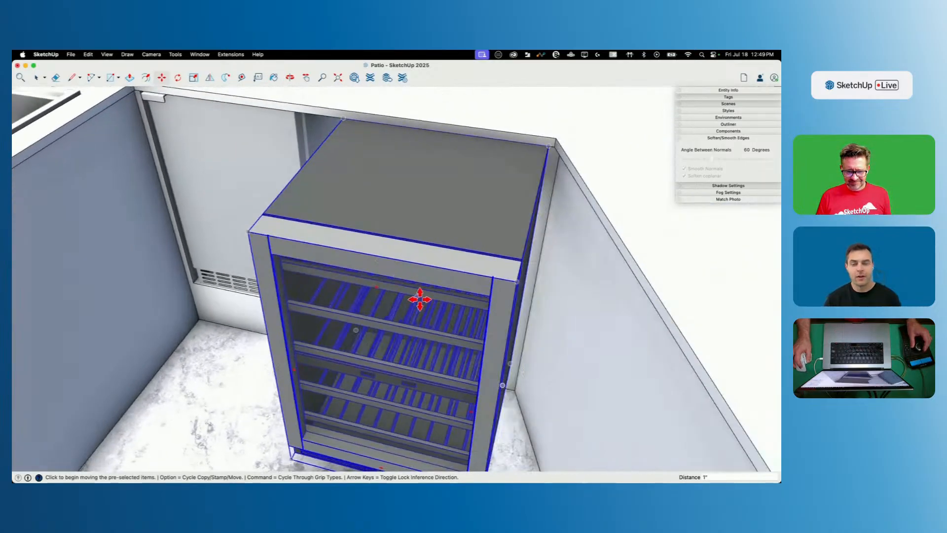
{"action": "left_click", "coordinate": [246, 230]}
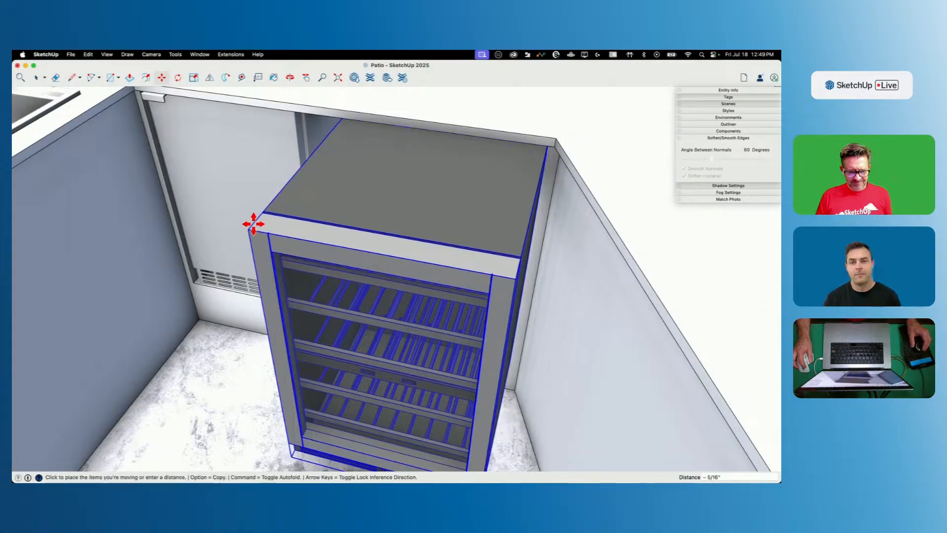
{"action": "left_click", "coordinate": [331, 117]}
Step: Fine-tune the wine fridge's position in the opening, shifting it about 1 1/8" from its front upper corner
{"action": "middle_click_drag", "start_coordinate": [364, 218], "coordinate": [393, 242]}
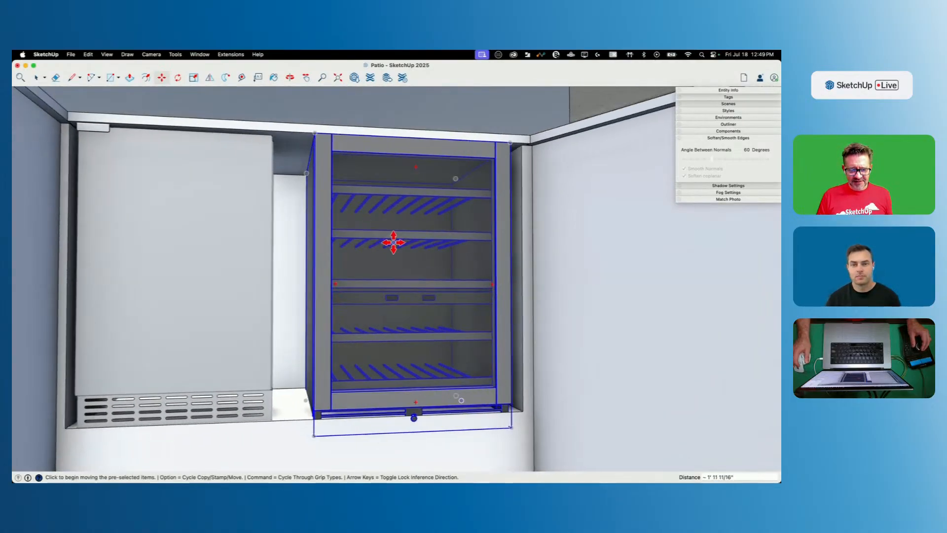
{"action": "scroll", "coordinate": [392, 240], "scroll_direction": "up", "scroll_amount": 5}
{"action": "left_click", "coordinate": [392, 227]}
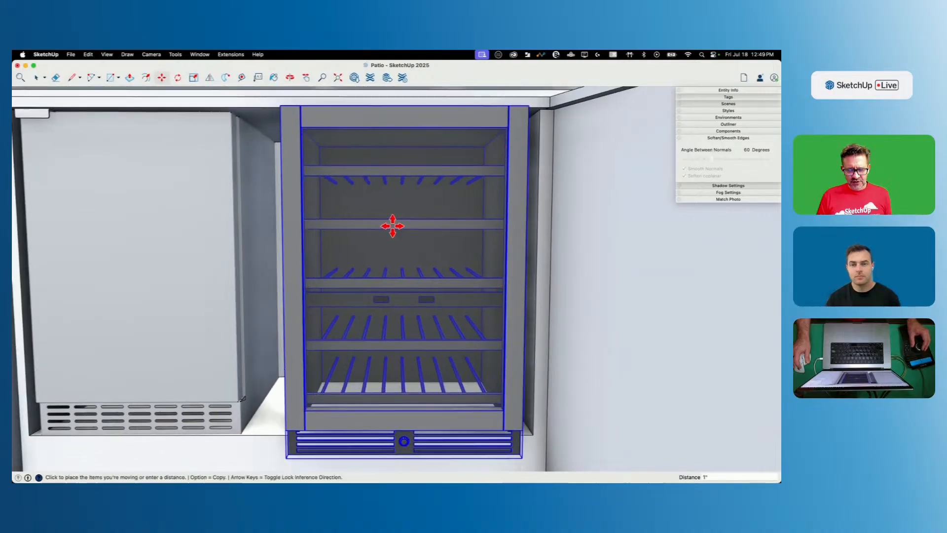
{"action": "key", "text": "space"}
{"action": "key", "text": "m"}
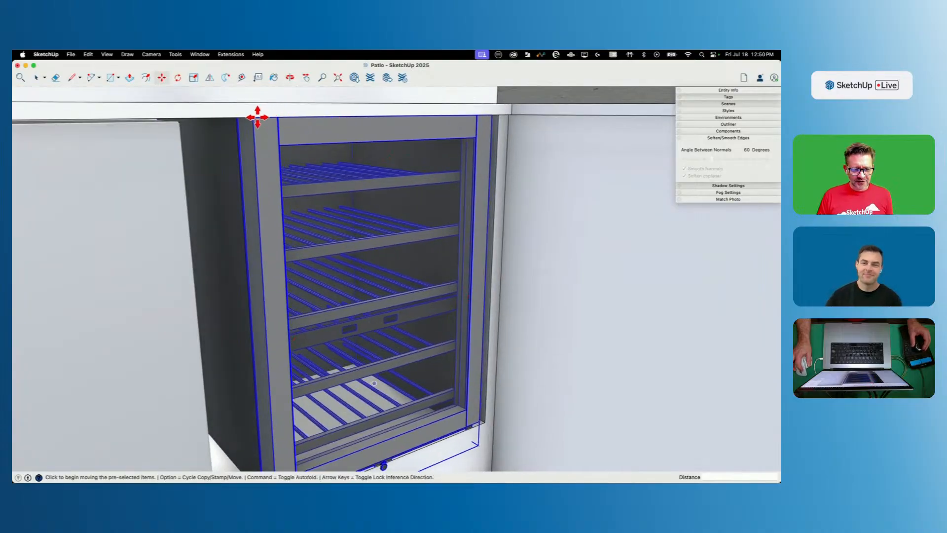
{"action": "left_click", "coordinate": [271, 102]}
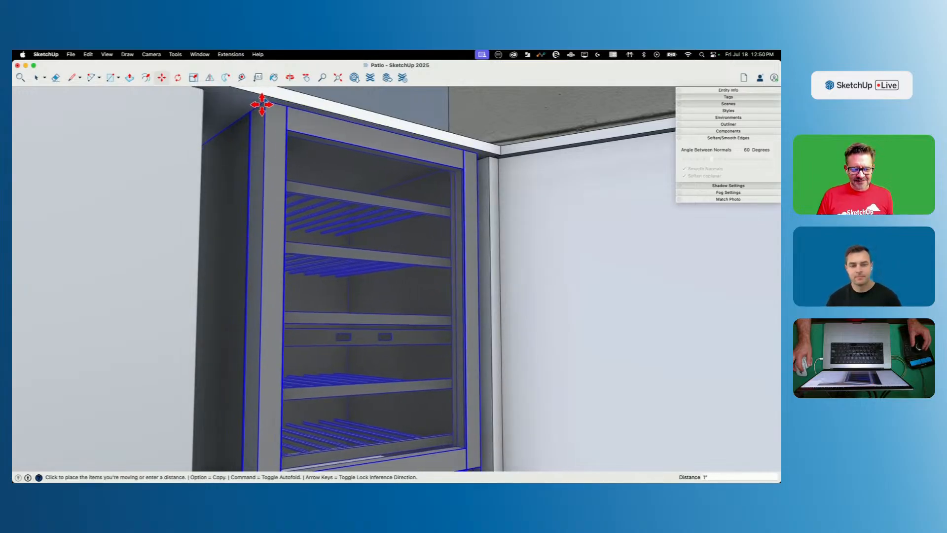
{"action": "left_click", "coordinate": [260, 103]}
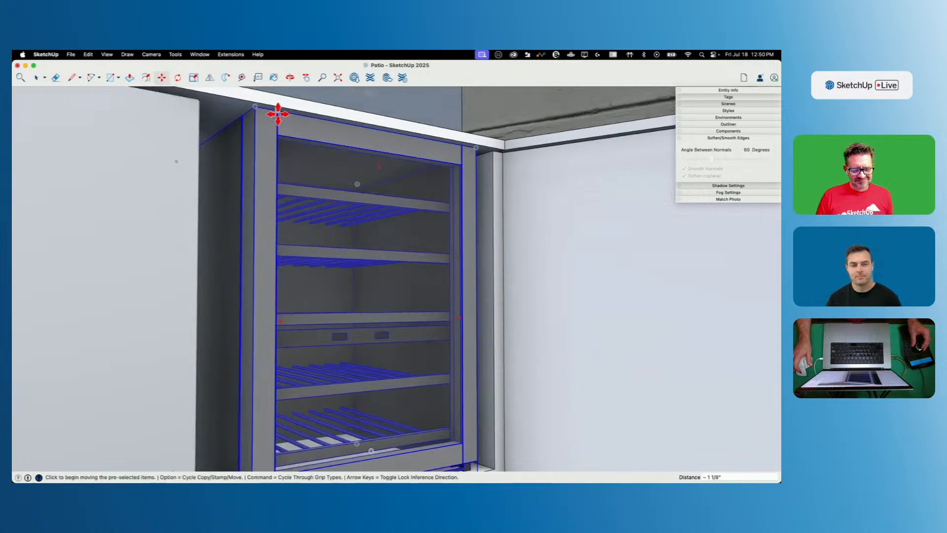
{"action": "key", "text": "space"}
{"action": "middle_click_drag", "start_coordinate": [343, 341], "coordinate": [338, 321]}
{"action": "key", "text": "m"}
{"action": "left_click", "coordinate": [340, 325]}
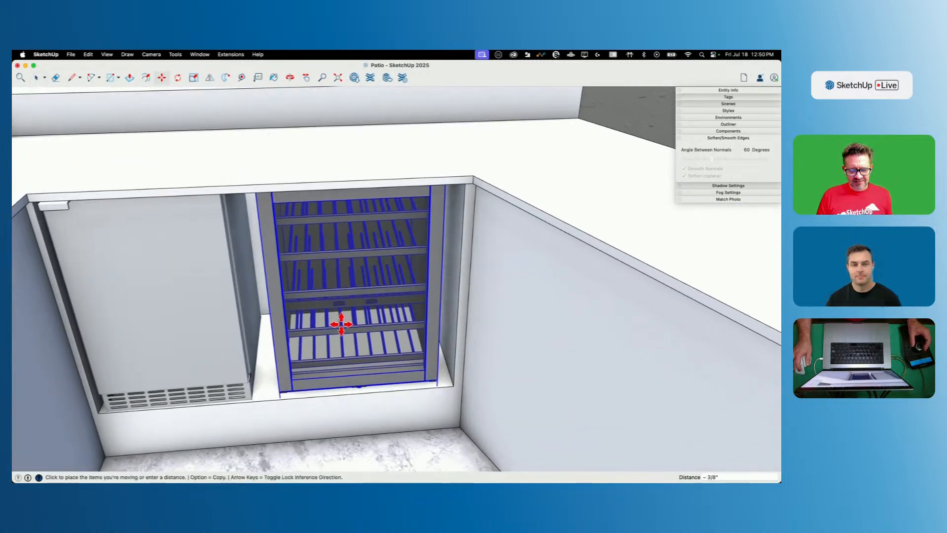
{"action": "key", "text": "space"}
{"action": "key", "text": "m"}
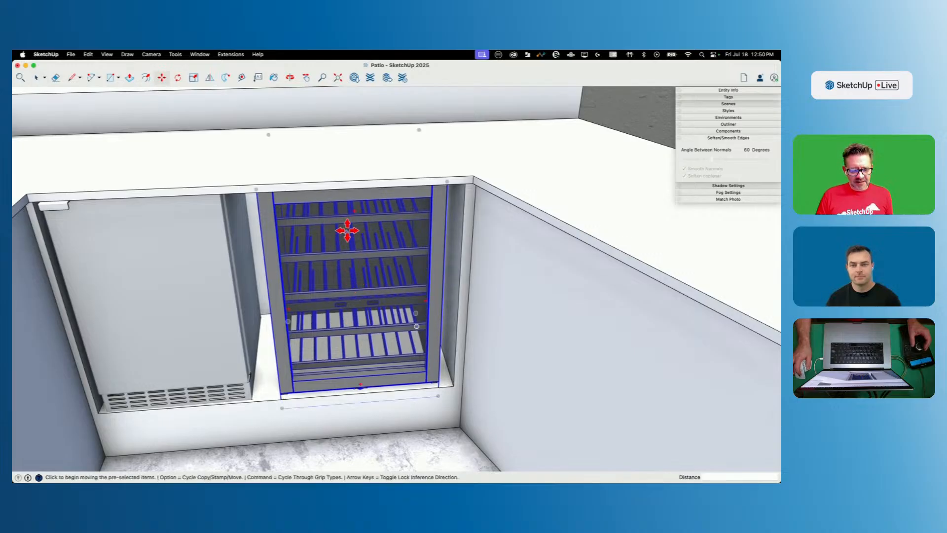
{"action": "left_click", "coordinate": [338, 188]}
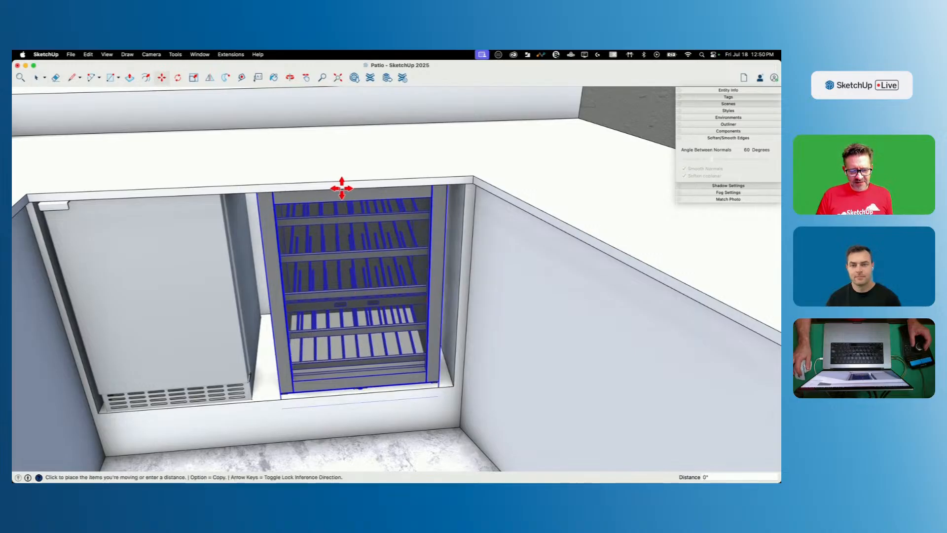
{"action": "key", "text": "Escape"}
Step: Select the Sunstone fridge and shift it slightly sideways toward the wine fridge
{"action": "key", "text": "space"}
{"action": "left_click", "coordinate": [208, 282]}
{"action": "key", "text": "m"}
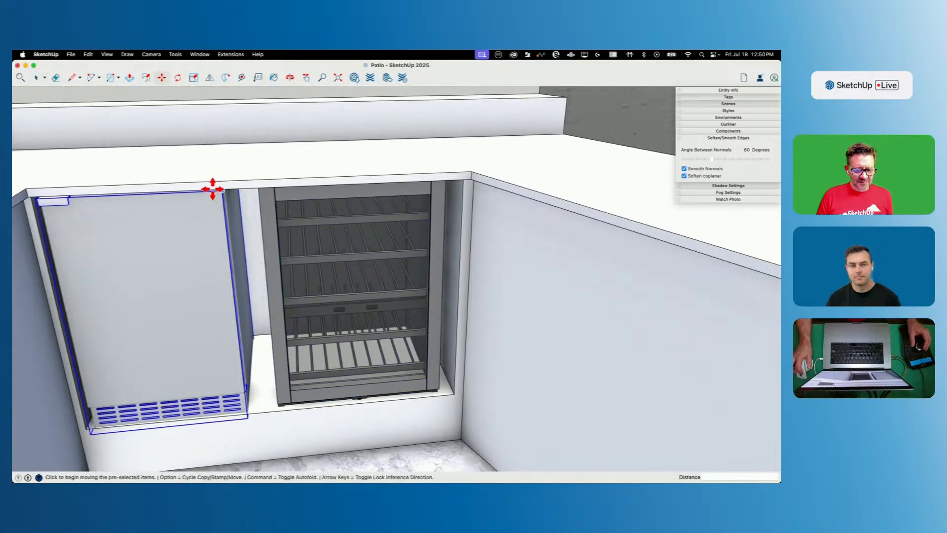
{"action": "left_click", "coordinate": [221, 190]}
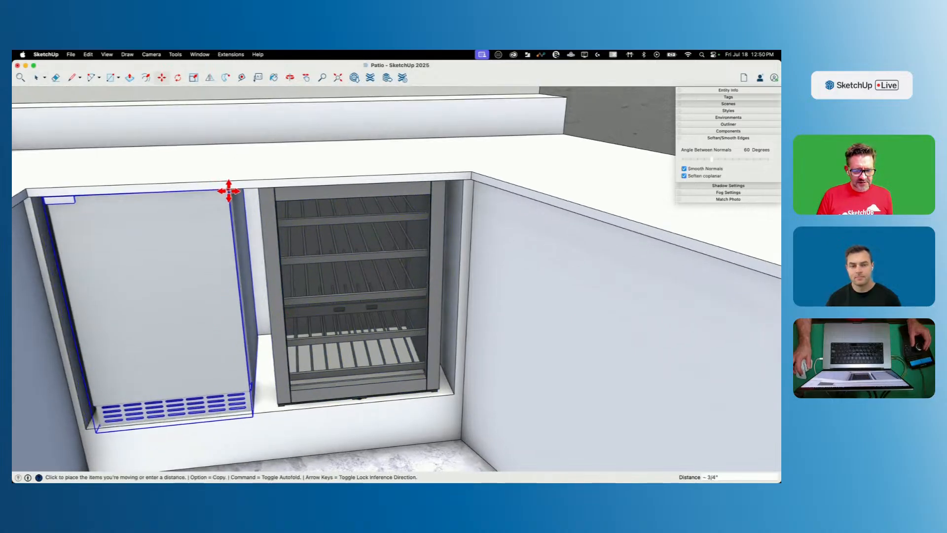
{"action": "key", "text": "Escape"}
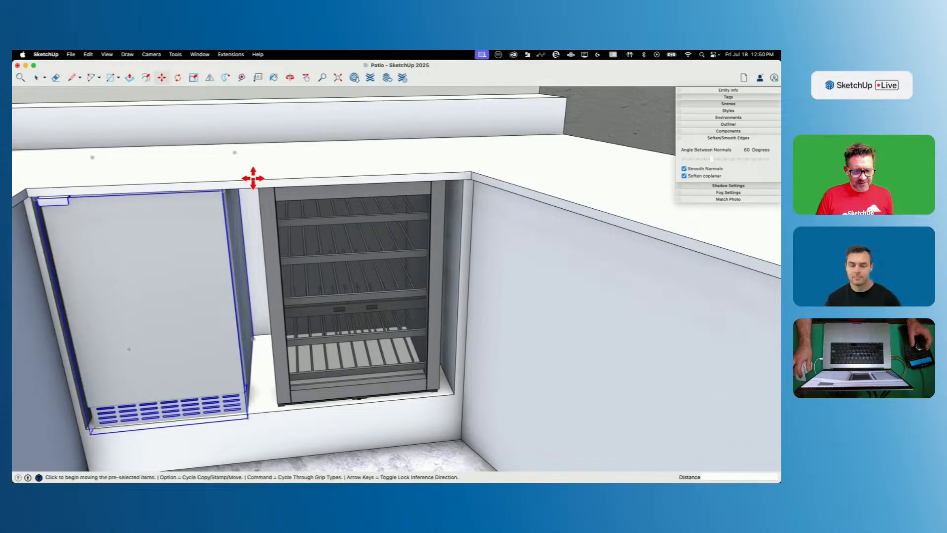
{"action": "left_click", "coordinate": [269, 181]}
{"action": "left_click", "coordinate": [264, 181]}
{"action": "scroll", "coordinate": [290, 271], "scroll_direction": "up", "scroll_amount": 3}
Step: Split the opening's base with a 2' front-to-back line beside the wine fridge and lower the section under that fridge with Push/Pull
{"action": "key", "text": "l"}
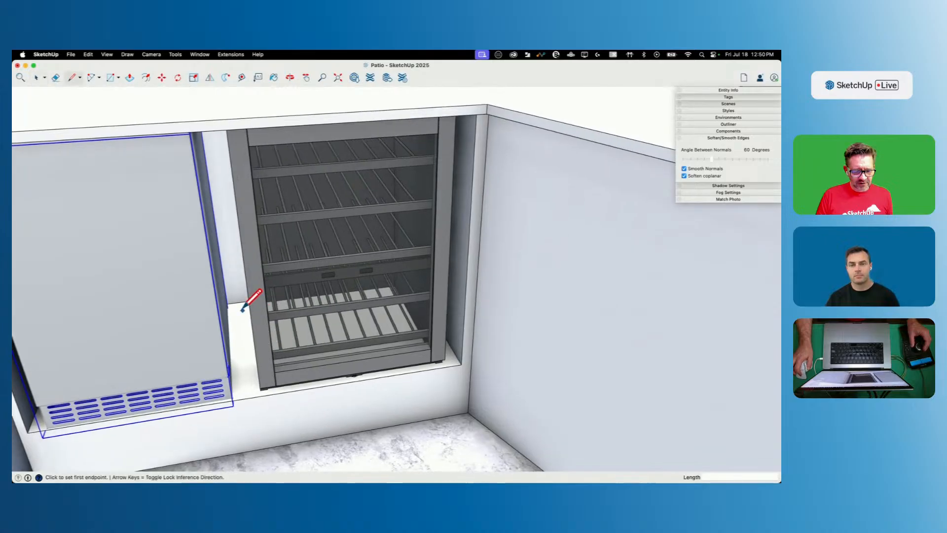
{"action": "scroll", "coordinate": [249, 300], "scroll_direction": "up", "scroll_amount": 2}
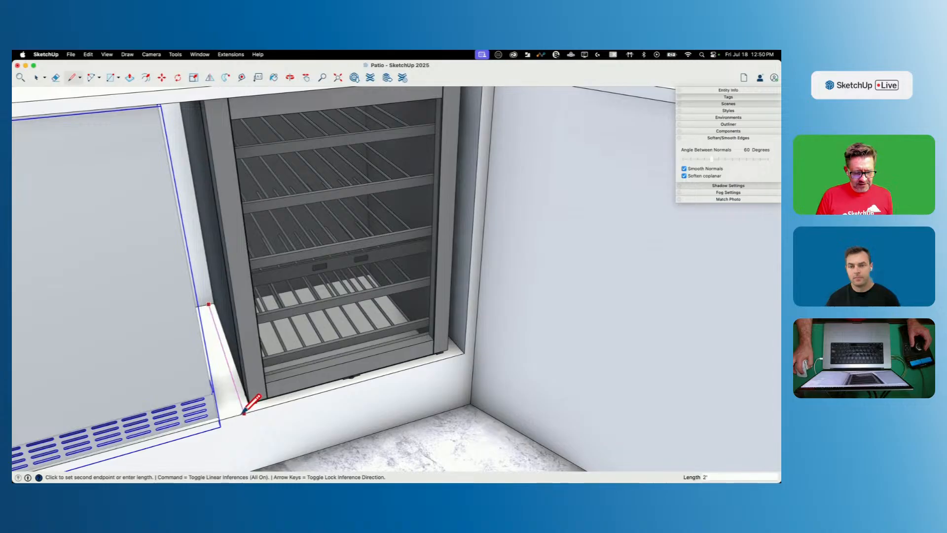
{"action": "key", "text": "p"}
{"action": "left_click", "coordinate": [271, 416]}
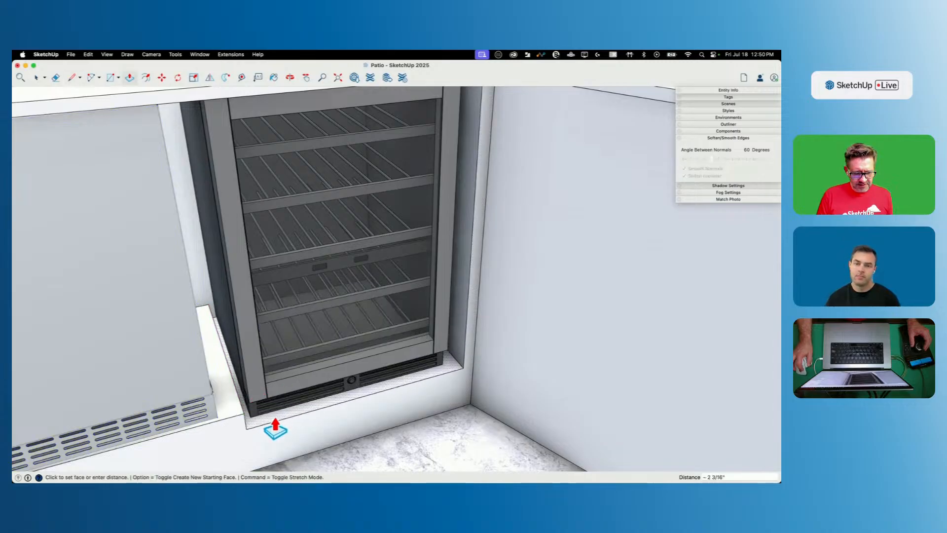
{"action": "left_click", "coordinate": [246, 425]}
Step: Mark off a narrow strip of the base between the two fridges and push it up about 2' 8 11/16" to the countertop as a divider
{"action": "key", "text": "l"}
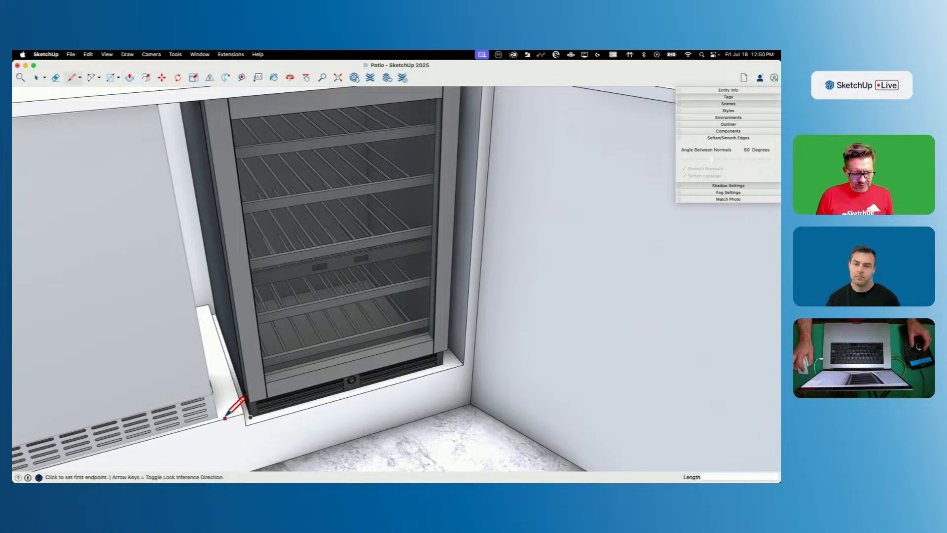
{"action": "middle_click_drag", "start_coordinate": [196, 308], "coordinate": [209, 288]}
{"action": "key", "text": "p"}
{"action": "left_click", "coordinate": [222, 393]}
{"action": "middle_click_drag", "start_coordinate": [222, 393], "coordinate": [194, 184]}
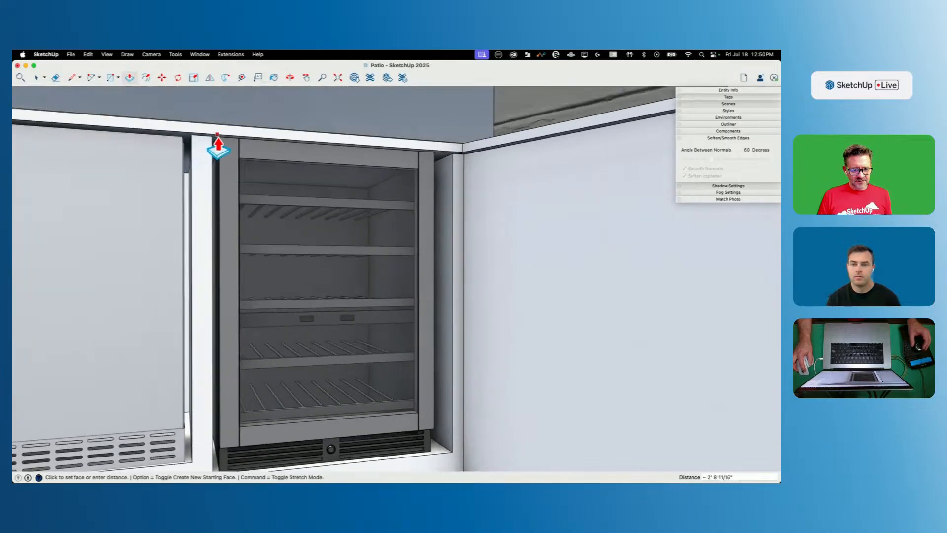
{"action": "left_click", "coordinate": [219, 136]}
Step: Thicken the opening's side walls with Push/Pull, about 1 5/8" beside the wine fridge and about 13/16" beside the Sunstone fridge
{"action": "left_click", "coordinate": [442, 273]}
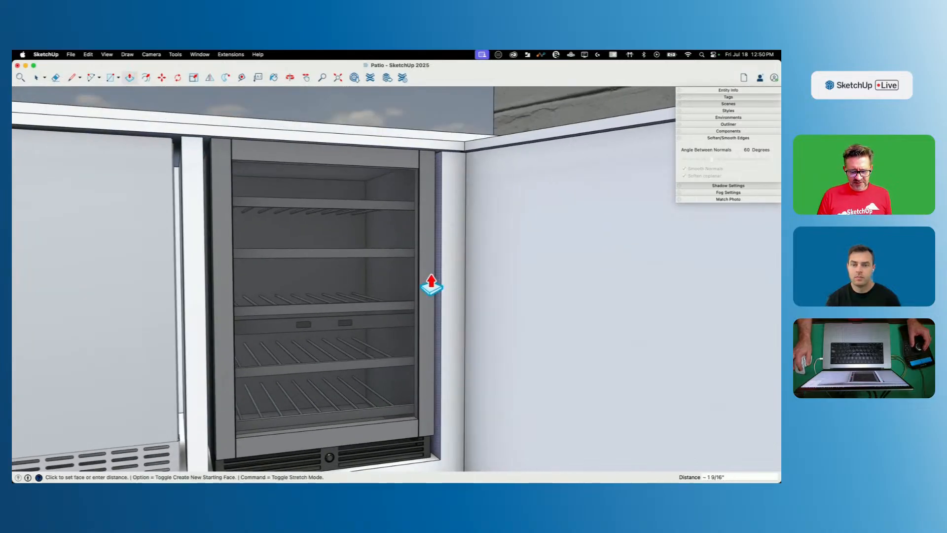
{"action": "left_click", "coordinate": [431, 285]}
{"action": "scroll", "coordinate": [283, 262], "scroll_direction": "down", "scroll_amount": 6}
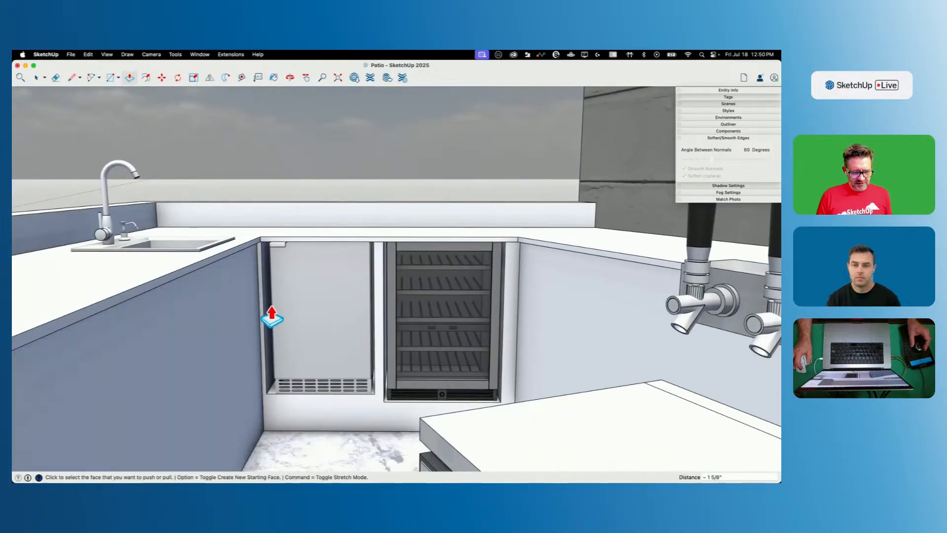
{"action": "scroll", "coordinate": [274, 308], "scroll_direction": "up", "scroll_amount": 5}
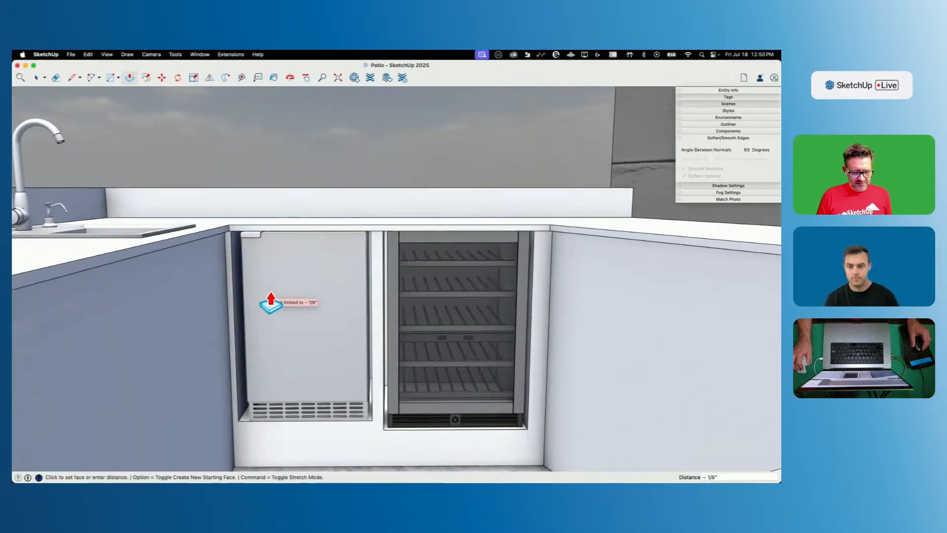
{"action": "left_click", "coordinate": [240, 287]}
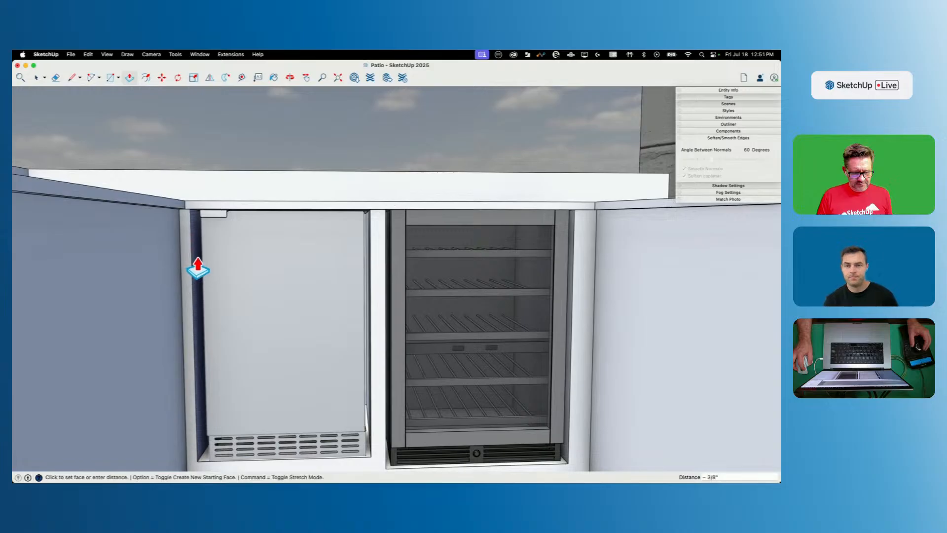
{"action": "left_click", "coordinate": [202, 270]}
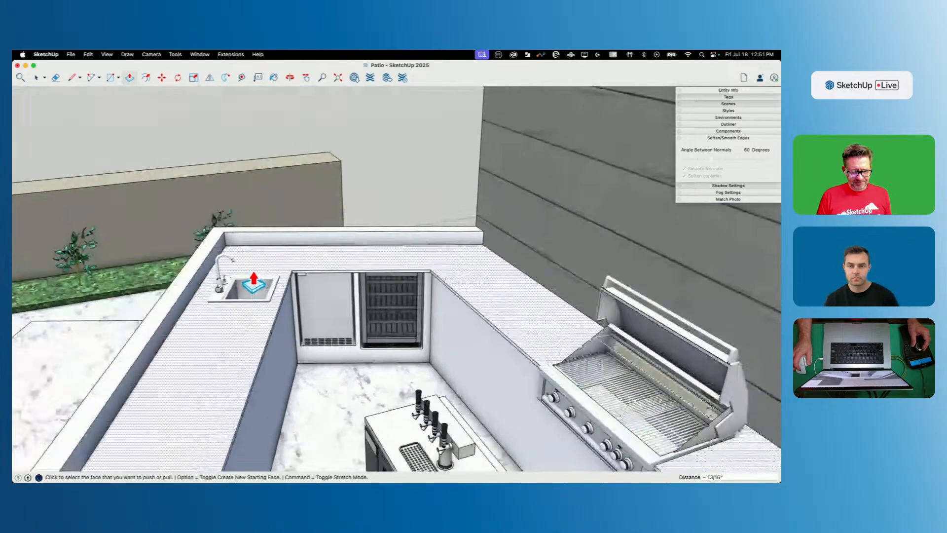
Step: Move the kegerator from the patio floor to the counter beside the grill, and across about 9' 5 1/2" onto the sink-side counter
{"action": "key", "text": "space"}
{"action": "key", "text": "super+a"}
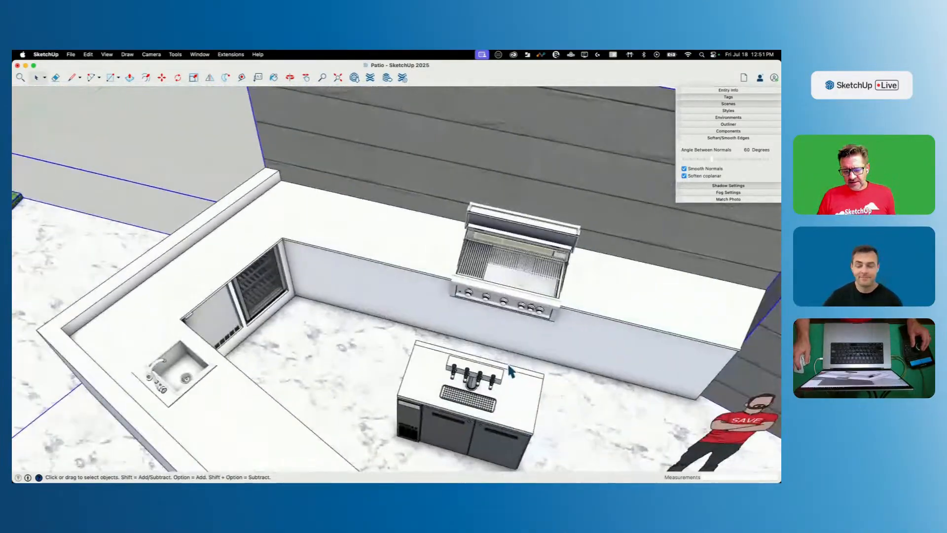
{"action": "left_click", "coordinate": [498, 375]}
{"action": "key", "text": "m"}
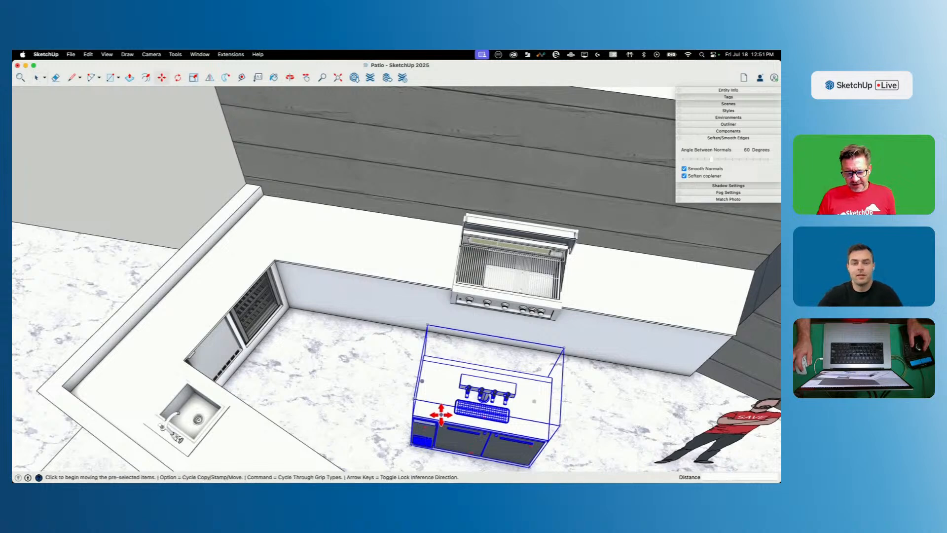
{"action": "left_click", "coordinate": [432, 414]}
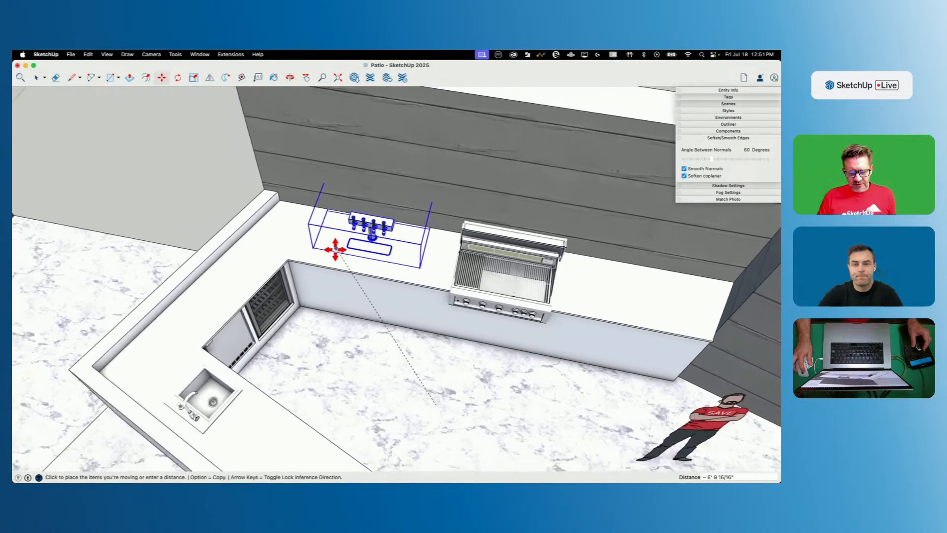
{"action": "left_click", "coordinate": [329, 247]}
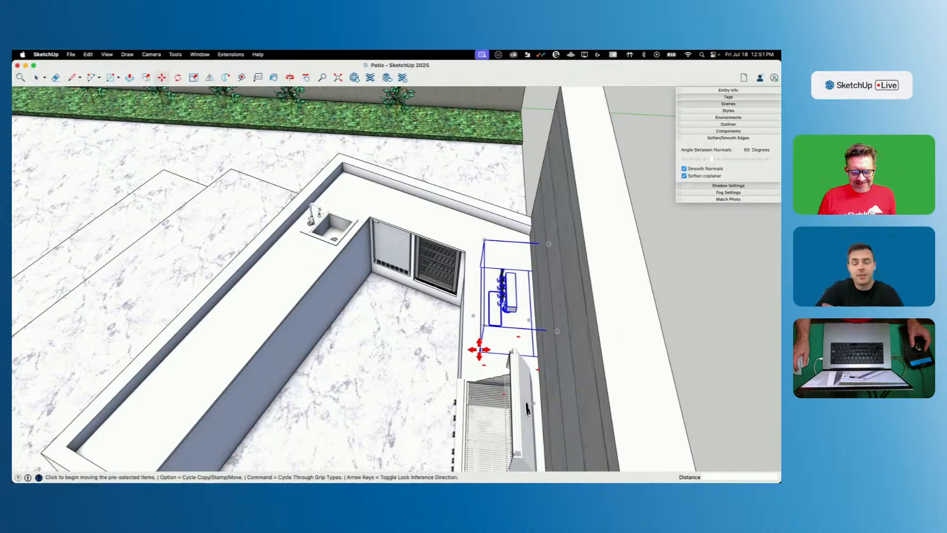
{"action": "left_click", "coordinate": [479, 349]}
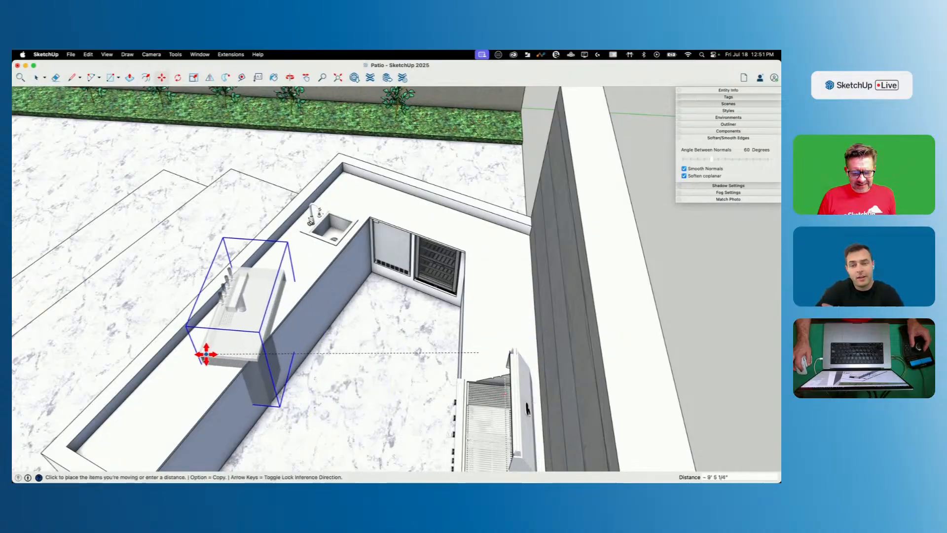
{"action": "left_click", "coordinate": [206, 355]}
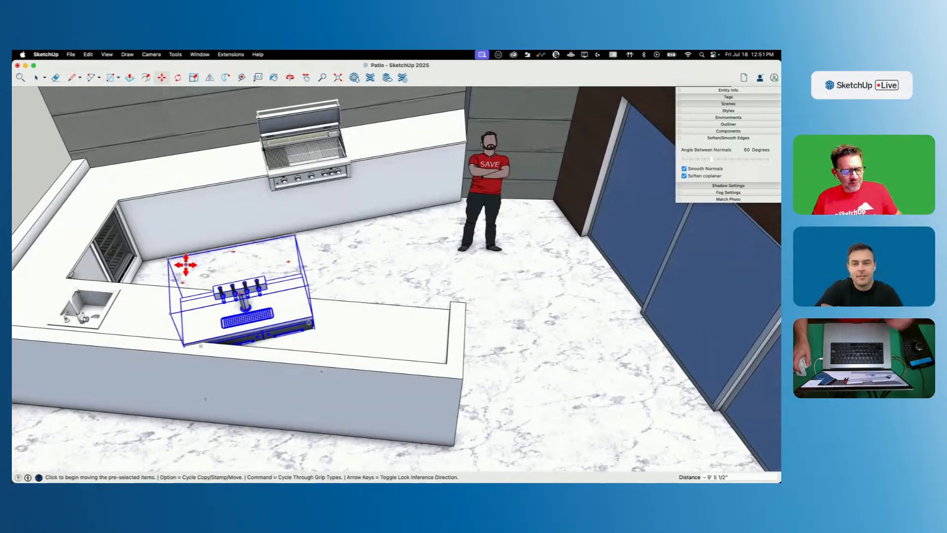
Step: Move the kegerator off the sink-side counter into the kitchen's inner floor area and up against the counter's front edge
{"action": "scroll", "coordinate": [212, 272], "scroll_direction": "up", "scroll_amount": 5}
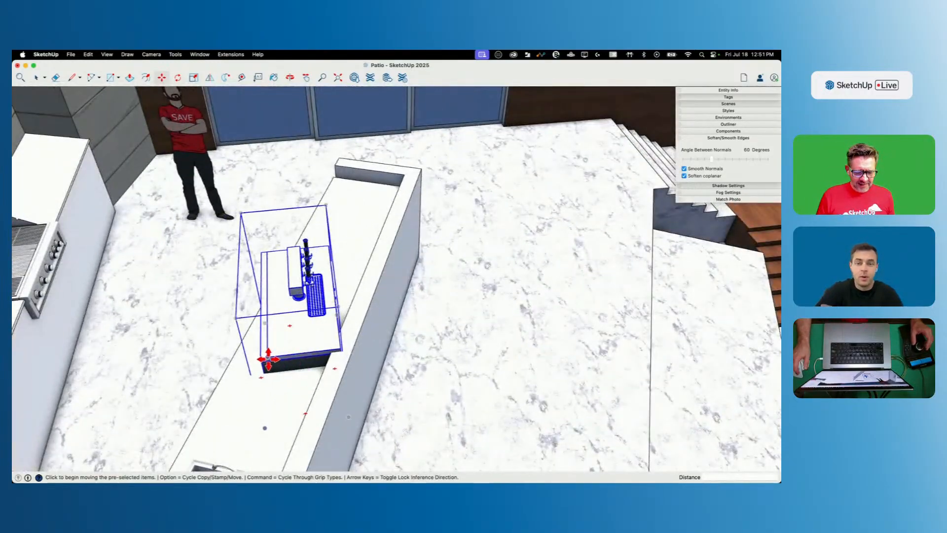
{"action": "left_click", "coordinate": [260, 358]}
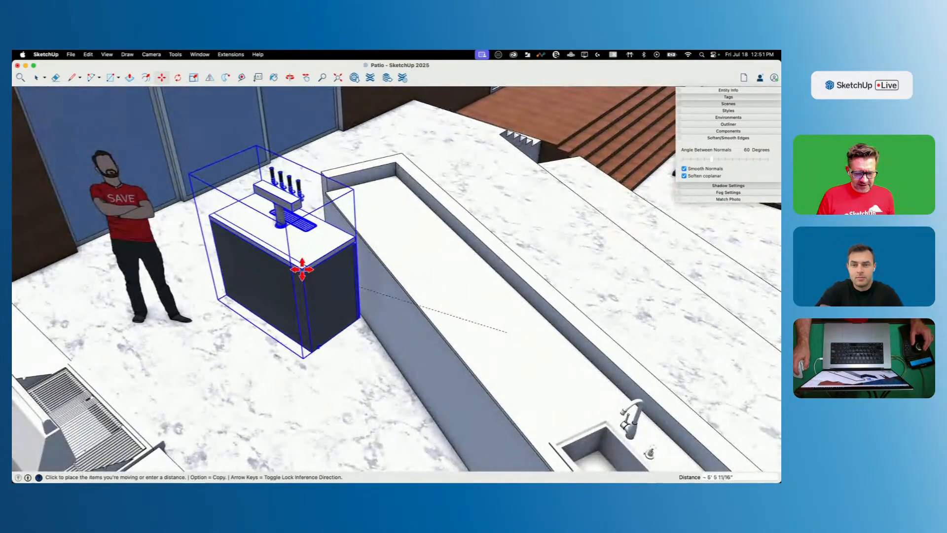
{"action": "left_click", "coordinate": [287, 275]}
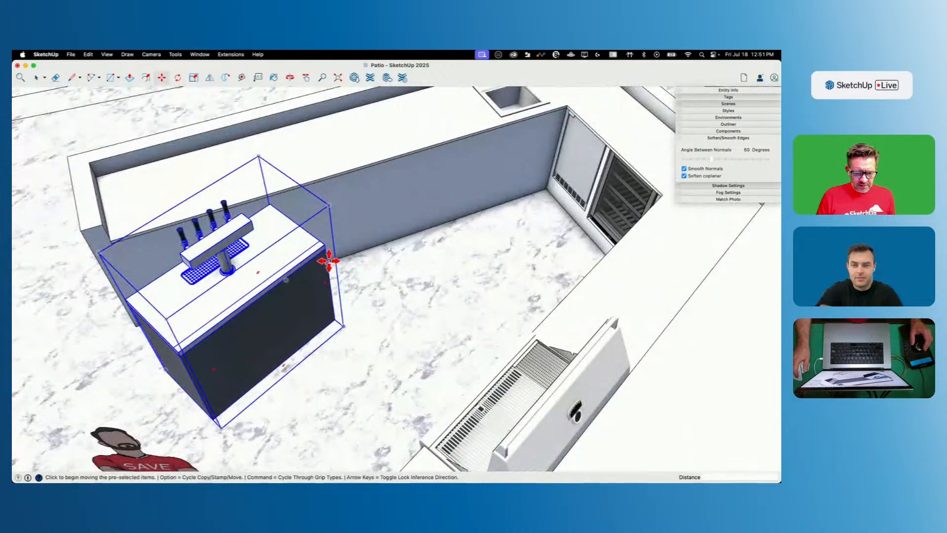
{"action": "left_click", "coordinate": [326, 245]}
Step: Rotate the kegerator about 157.6° around its front top corner so its doors face the grill side
{"action": "key", "text": "q"}
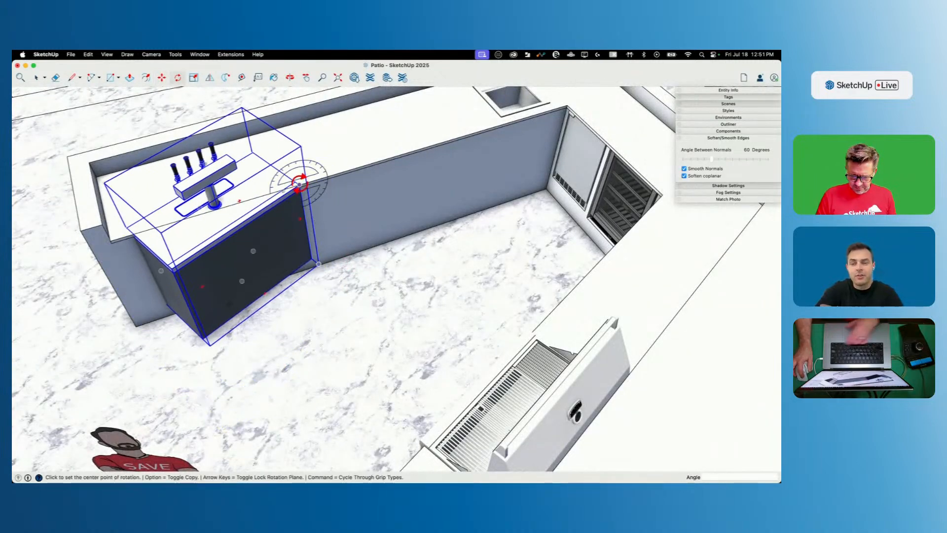
{"action": "left_click", "coordinate": [298, 184]}
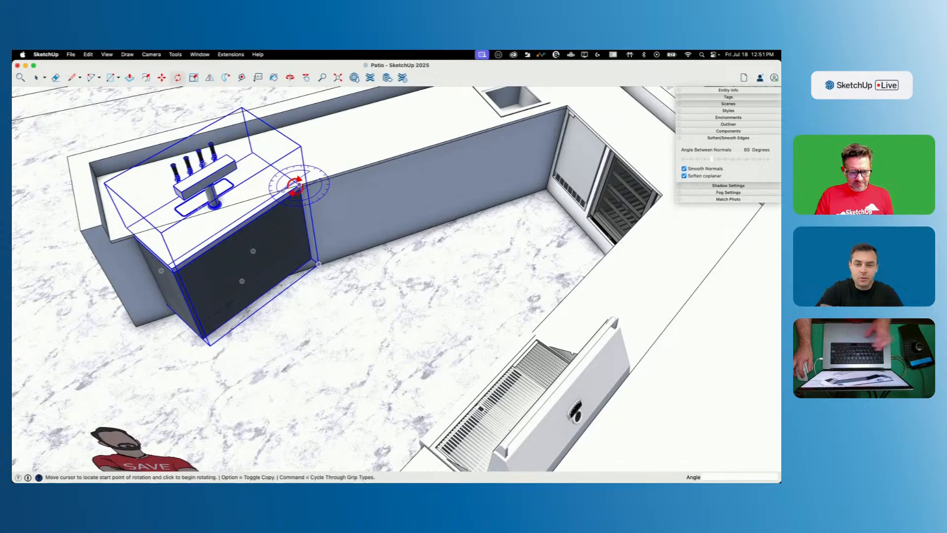
{"action": "left_click", "coordinate": [265, 207]}
{"action": "left_click", "coordinate": [372, 160]}
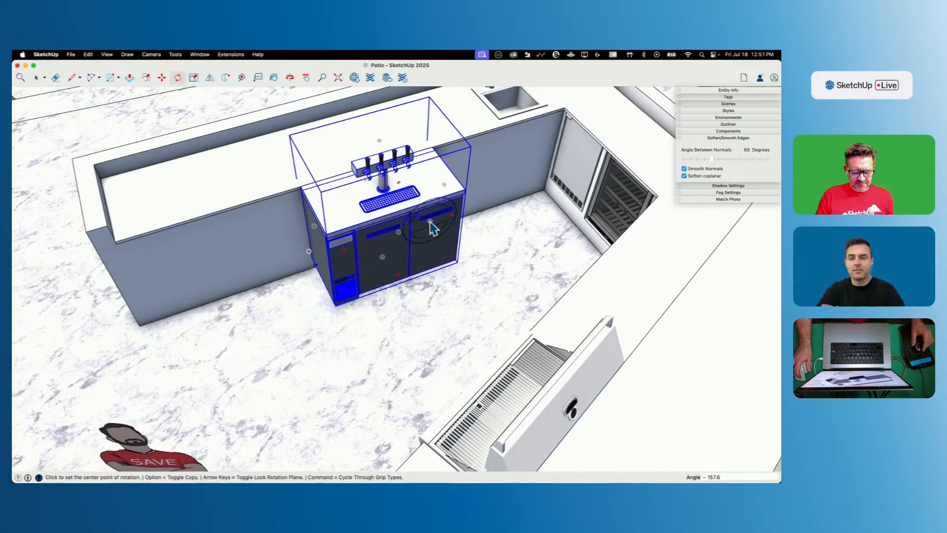
Step: Move the kegerator about 2' 7 9/16" back into the counter and slide it about 5' 2 1/2" to the counter's free end
{"action": "key", "text": "space"}
{"action": "key", "text": "m"}
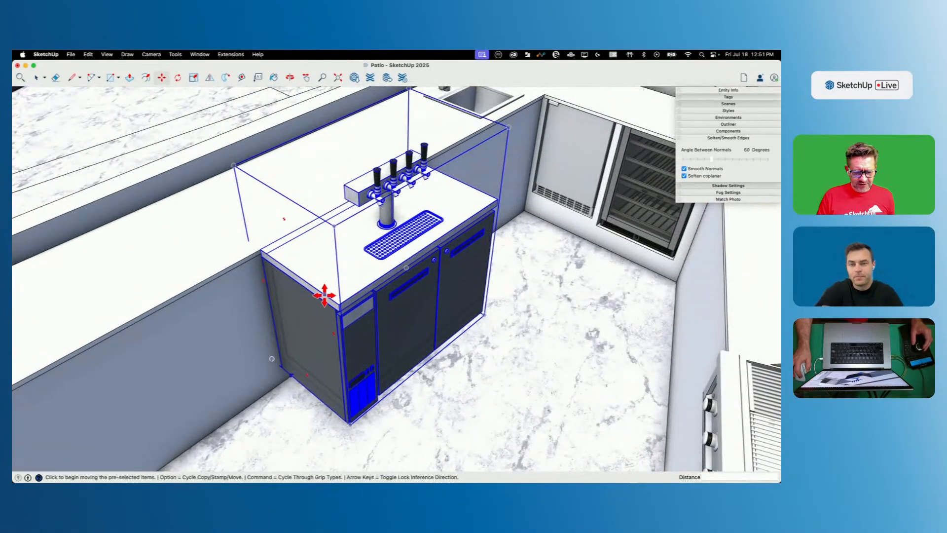
{"action": "left_click", "coordinate": [260, 249]}
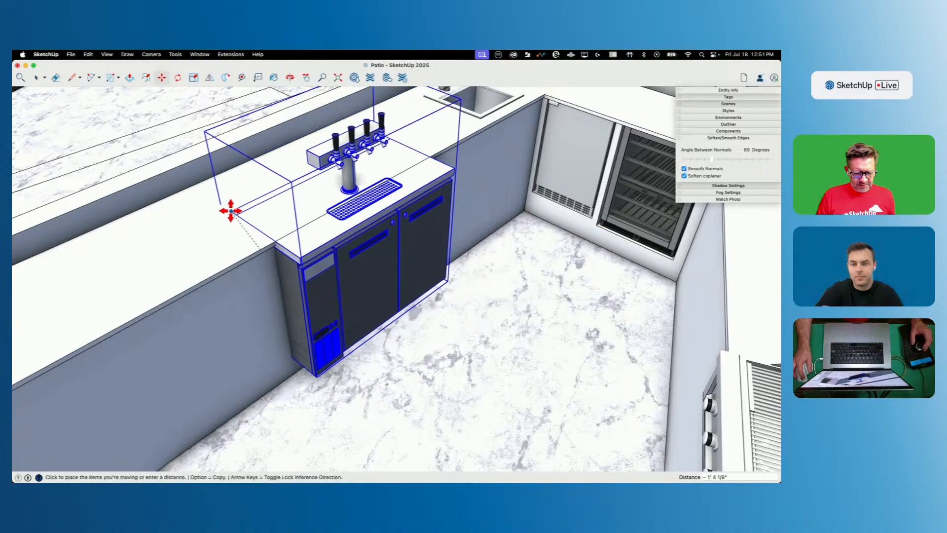
{"action": "left_click", "coordinate": [200, 181]}
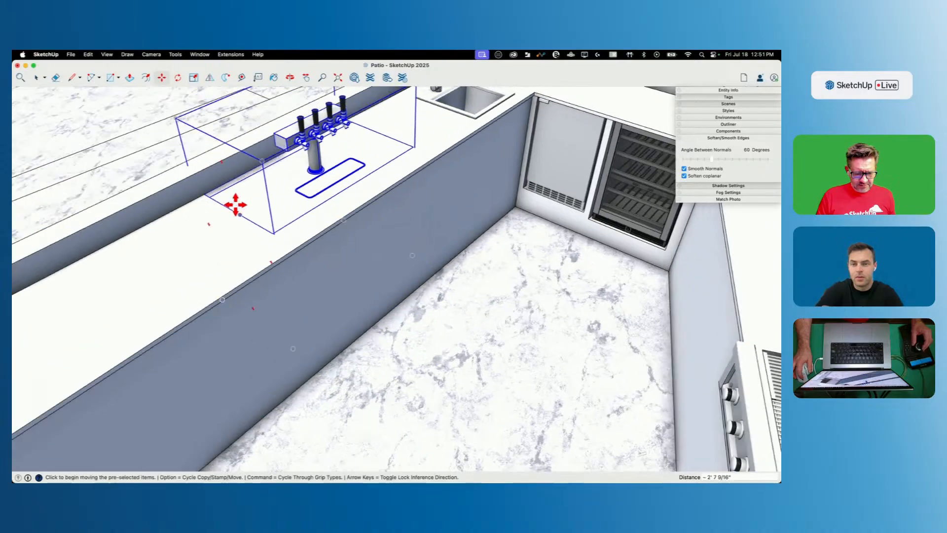
{"action": "left_click", "coordinate": [280, 261]}
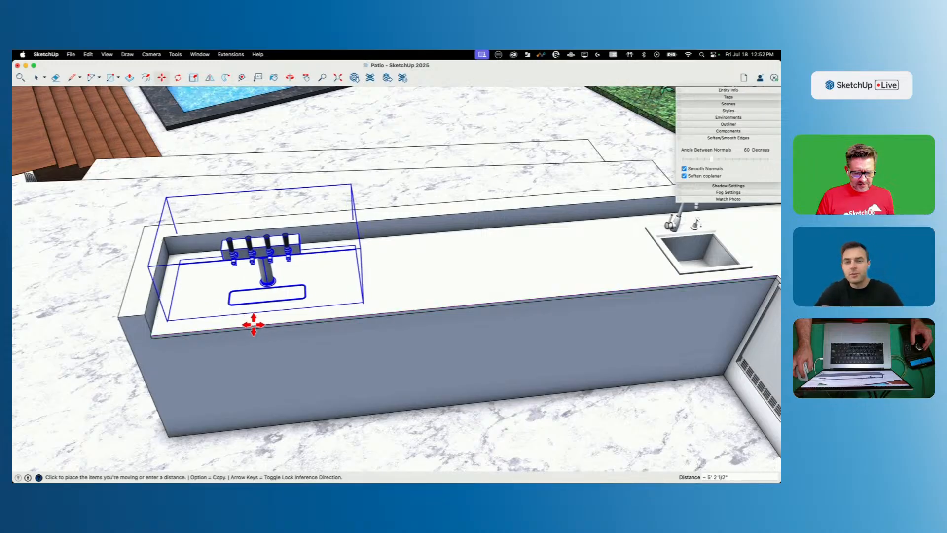
{"action": "left_click", "coordinate": [253, 323]}
{"action": "key", "text": "space"}
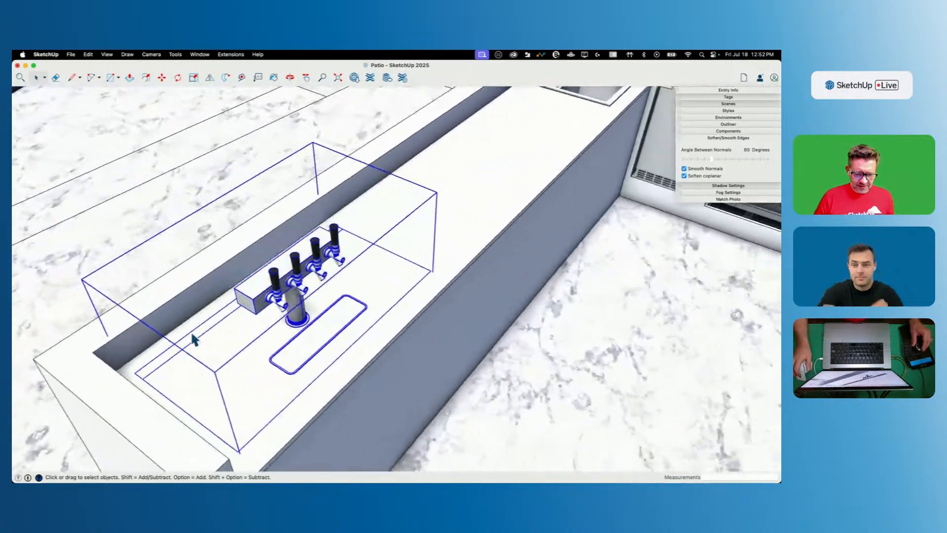
Step: Move the kegerator about 3 11/16" forward so its doors come through the counter's front face
{"action": "key", "text": "m"}
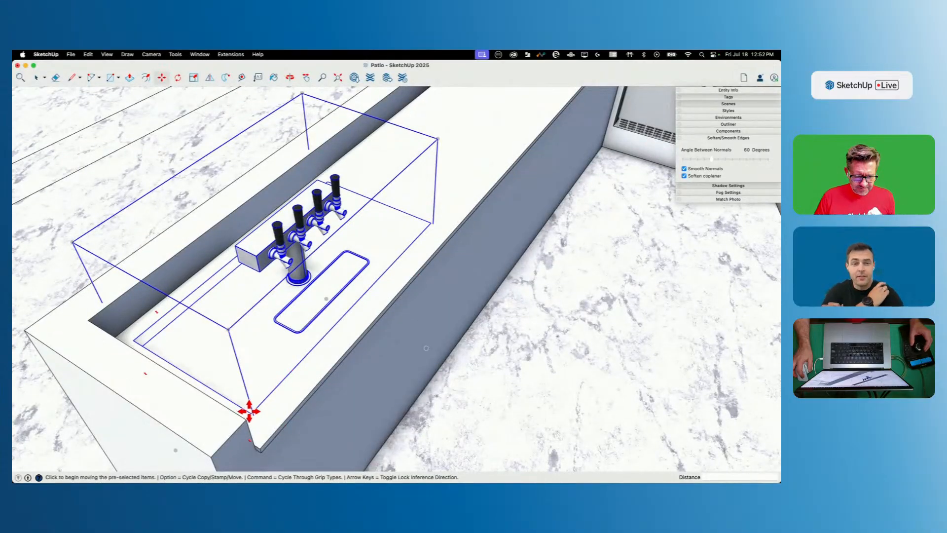
{"action": "key", "text": "space"}
{"action": "left_click", "coordinate": [226, 403]}
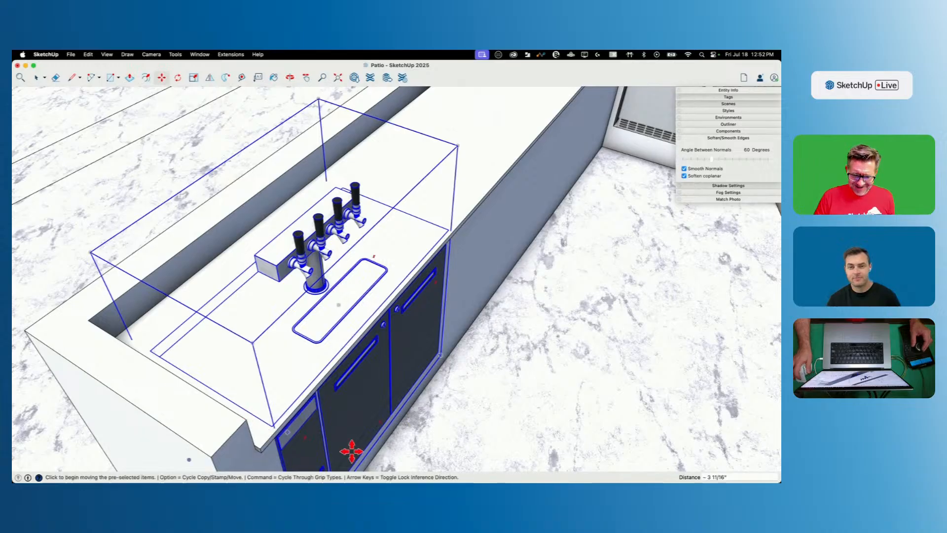
{"action": "key", "text": "space"}
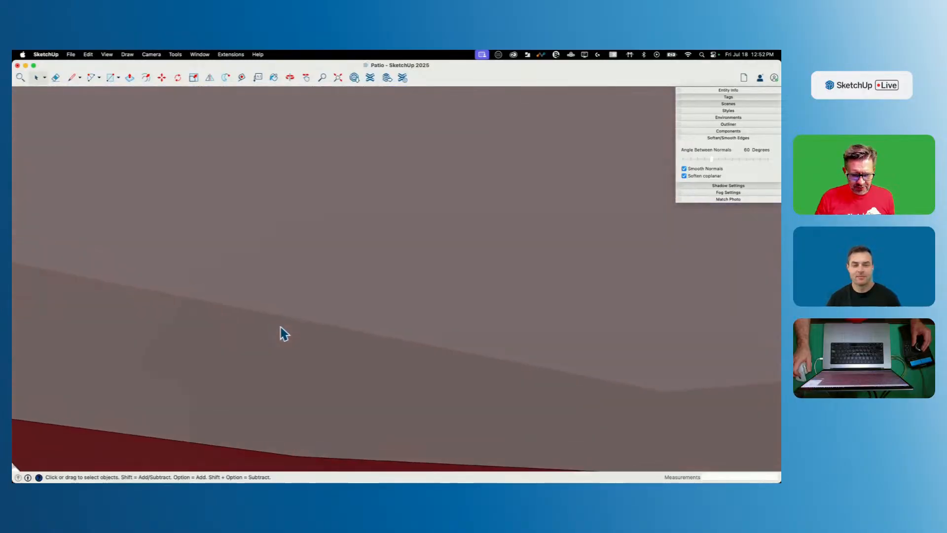
Step: Trace the kegerator's outline on the counter's front face, with sides about 2' 11 1/4" high, and push that face back to open it
{"action": "scroll", "coordinate": [284, 334], "scroll_direction": "down", "scroll_amount": 5}
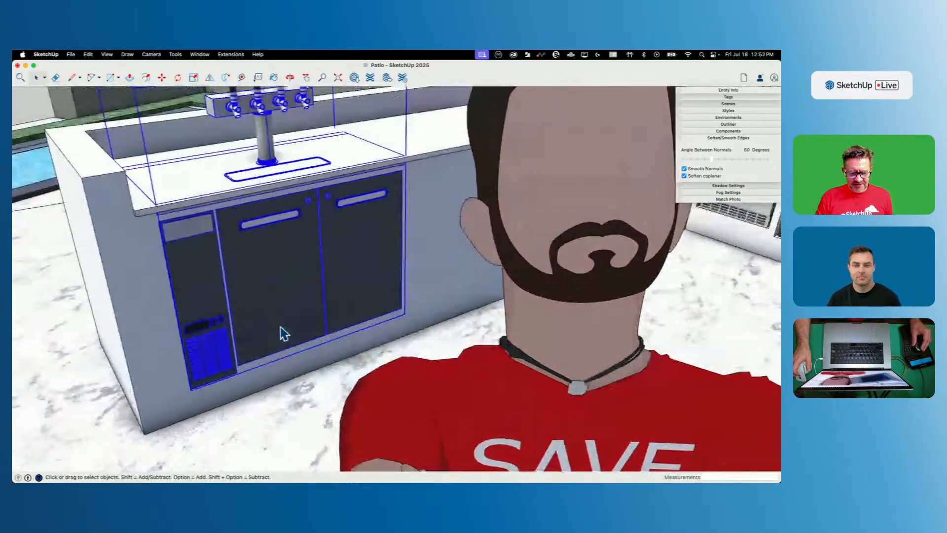
{"action": "scroll", "coordinate": [284, 333], "scroll_direction": "up", "scroll_amount": 6}
{"action": "scroll", "coordinate": [258, 281], "scroll_direction": "down", "scroll_amount": 4}
{"action": "scroll", "coordinate": [230, 197], "scroll_direction": "up", "scroll_amount": 4}
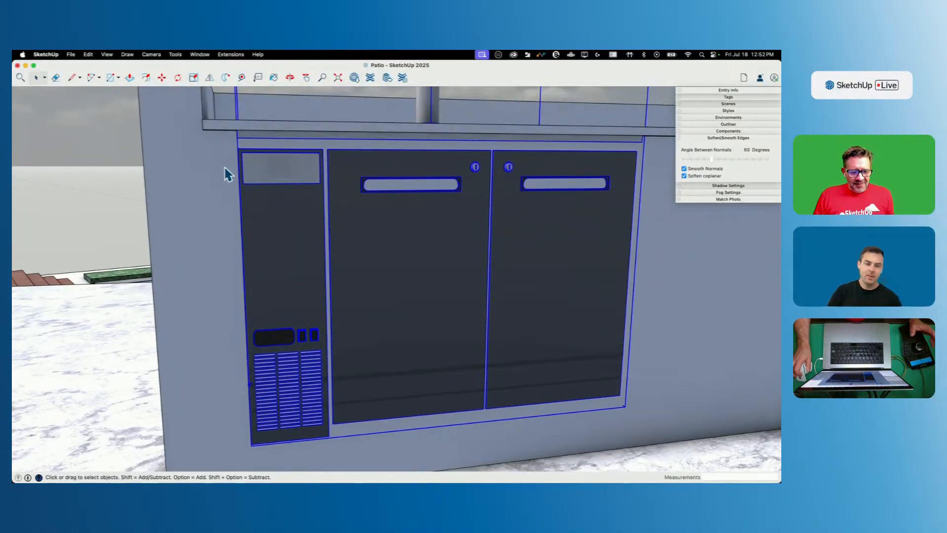
{"action": "key", "text": "l"}
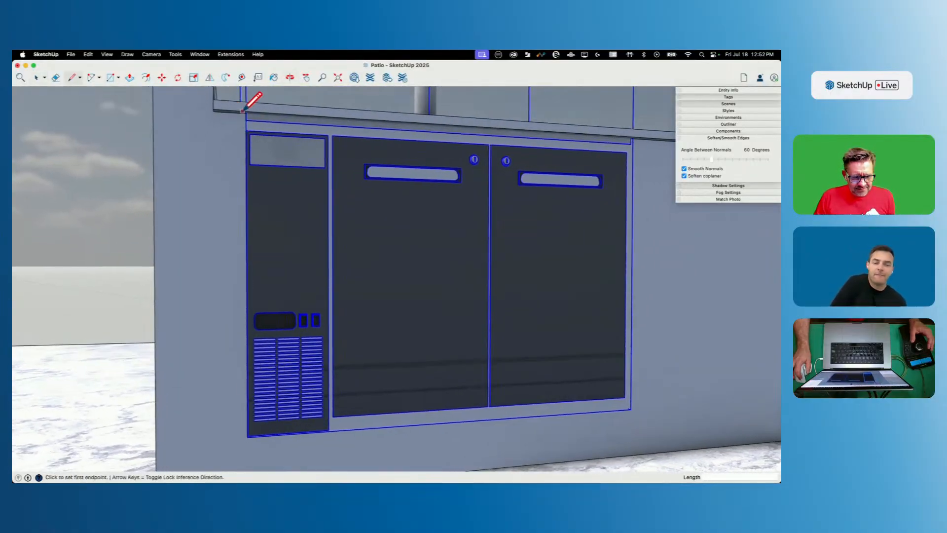
{"action": "left_click", "coordinate": [244, 431]}
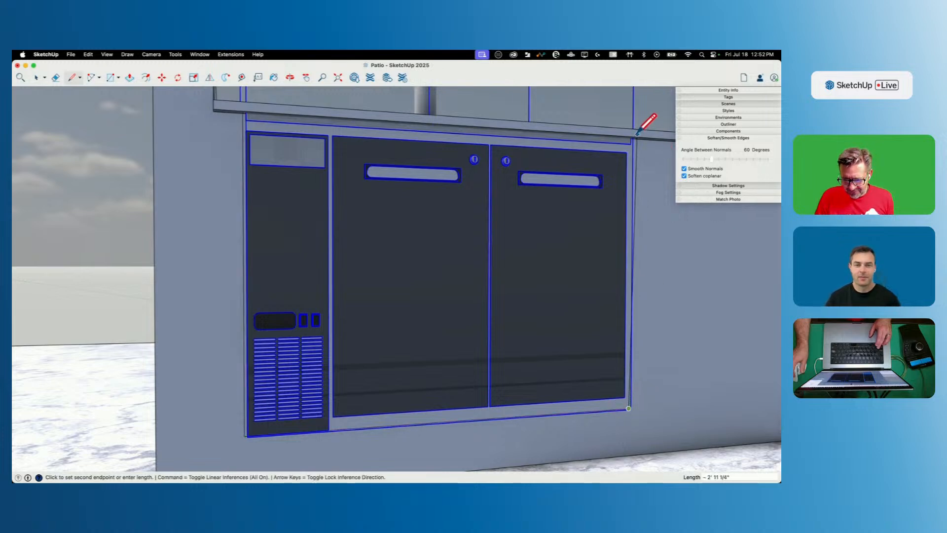
{"action": "key", "text": "p"}
{"action": "middle_click_drag", "start_coordinate": [533, 212], "coordinate": [318, 194]}
{"action": "mouse_move", "coordinate": [243, 116]}
{"action": "middle_mouse_down"}
{"action": "mouse_move", "coordinate": [383, 194]}
{"action": "mouse_move", "coordinate": [321, 201]}
{"action": "mouse_move", "coordinate": [252, 147]}
{"action": "middle_mouse_up"}
Step: Outline the kegerator's top on the countertop with two side lines about 2' 1/2" long and a 4' line along the back
{"action": "key", "text": "l"}
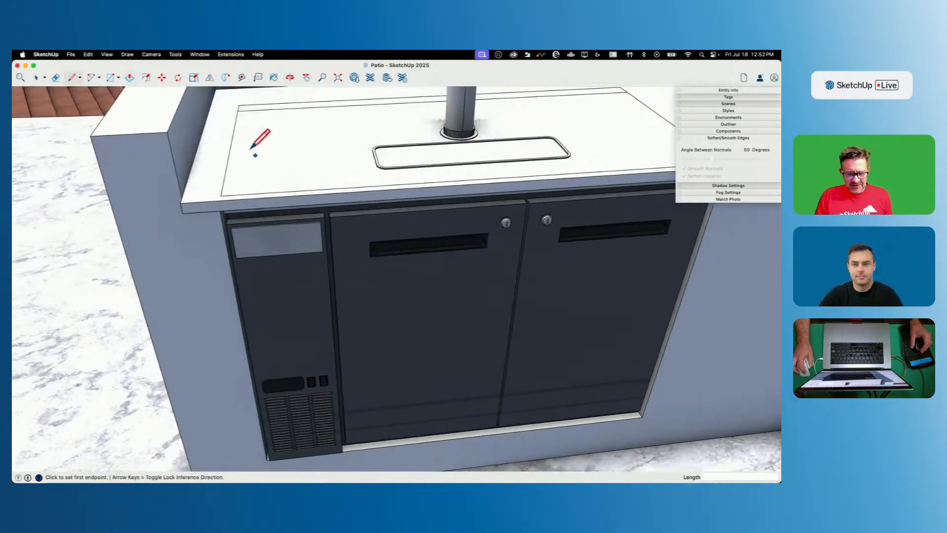
{"action": "left_click", "coordinate": [239, 105]}
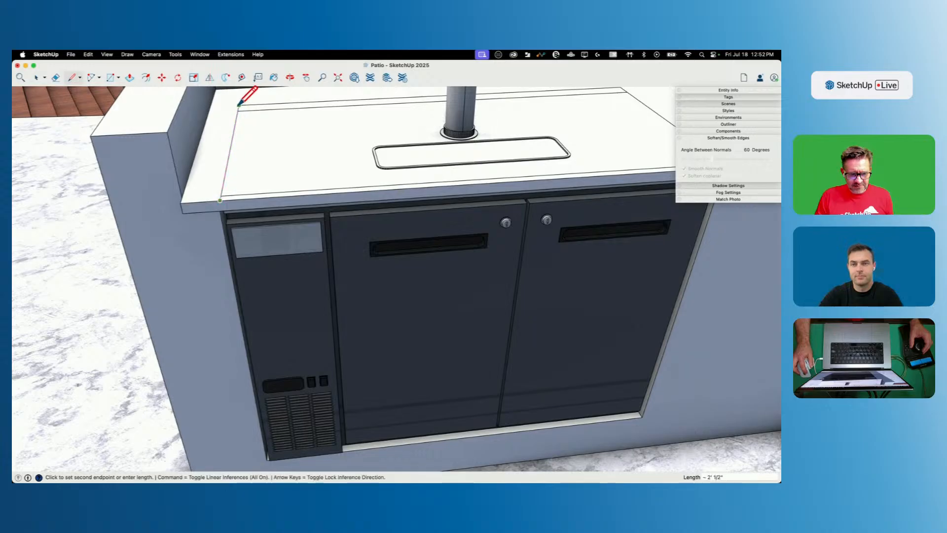
{"action": "left_click", "coordinate": [621, 88]}
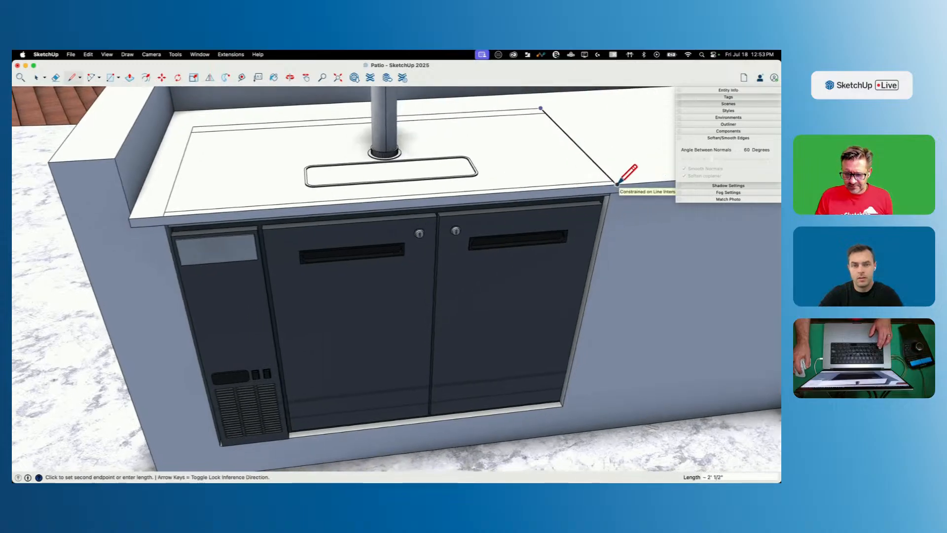
{"action": "key", "text": "p"}
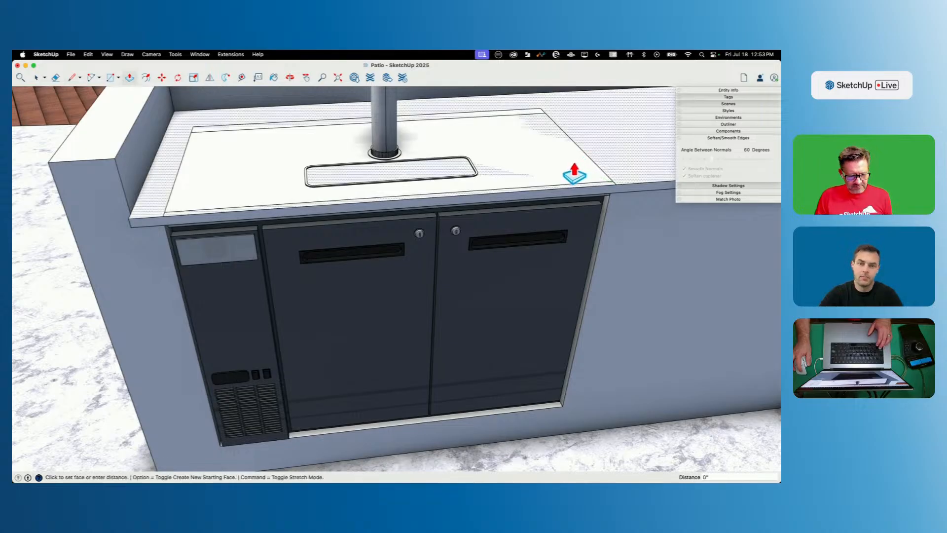
{"action": "key", "text": "space"}
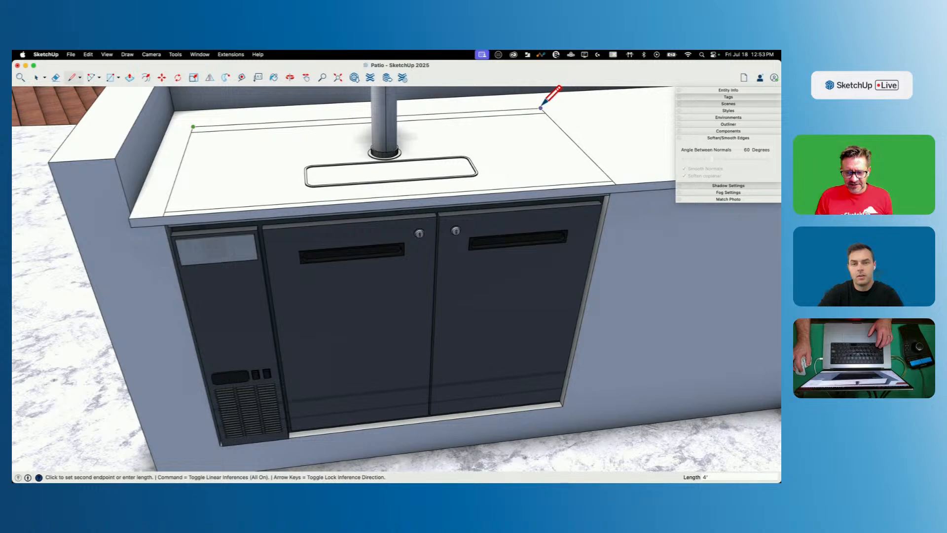
Step: Push the outlined countertop section down 1" with Push/Pull to cut it out over the kegerator
{"action": "key", "text": "p"}
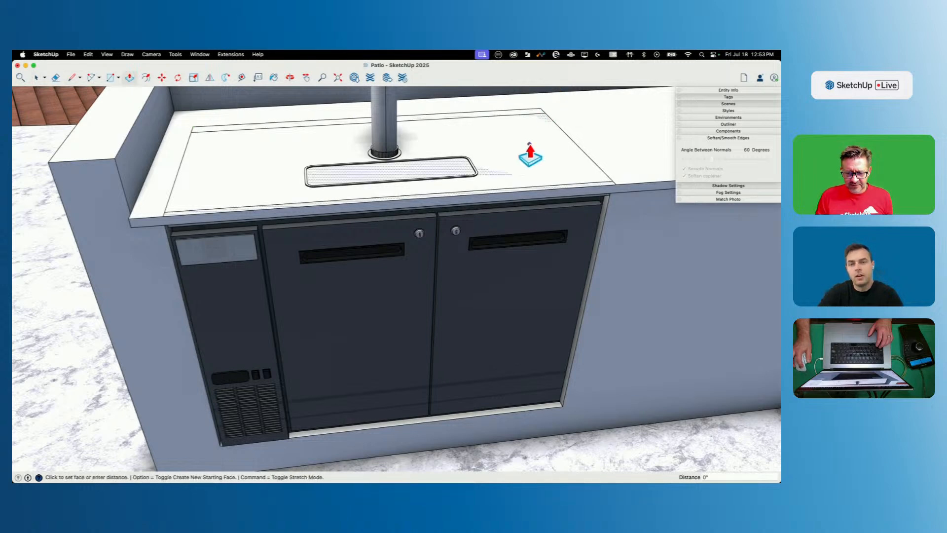
{"action": "left_click", "coordinate": [530, 143]}
{"action": "left_click", "coordinate": [534, 193]}
{"action": "key", "text": "space"}
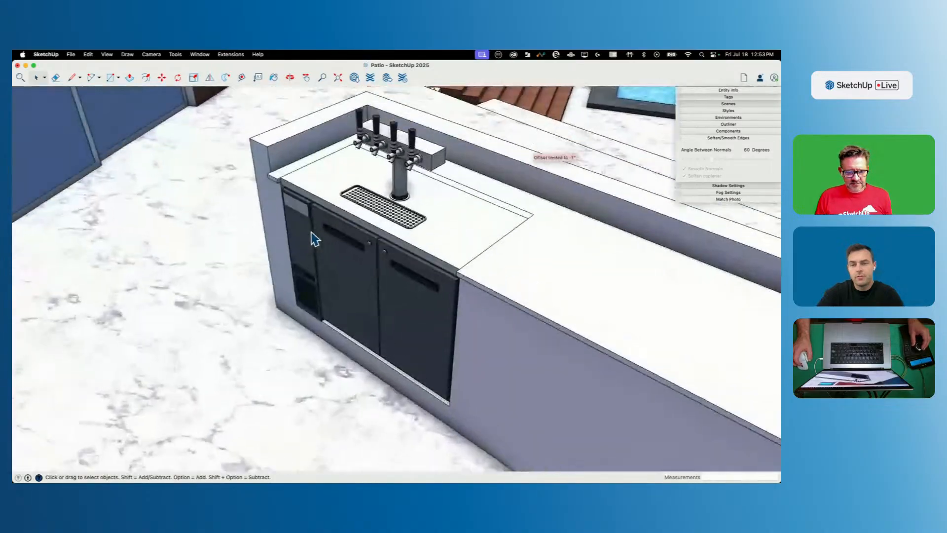
{"action": "middle_click_drag", "start_coordinate": [314, 240], "coordinate": [436, 277]}
{"action": "left_click", "coordinate": [435, 277]}
{"action": "scroll", "coordinate": [435, 276], "scroll_direction": "up", "scroll_amount": 2}
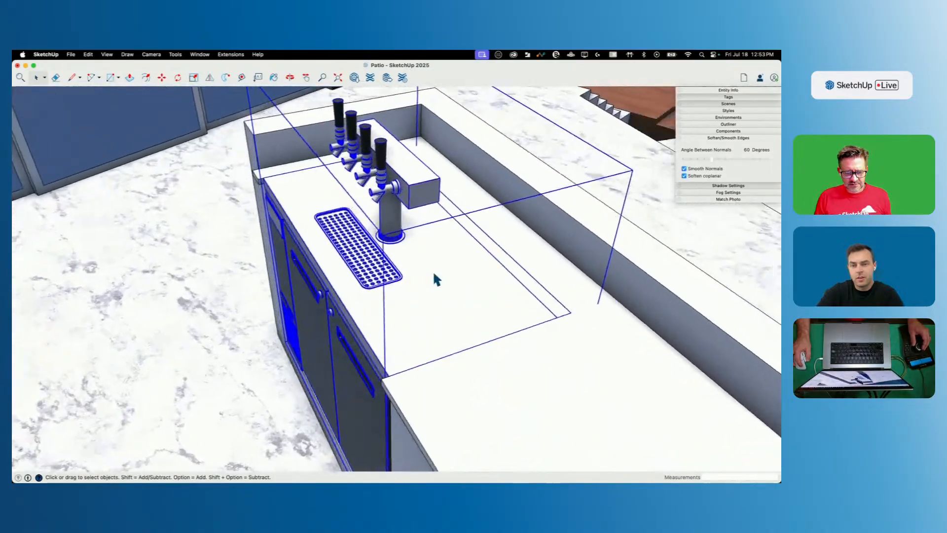
{"action": "key", "text": "m"}
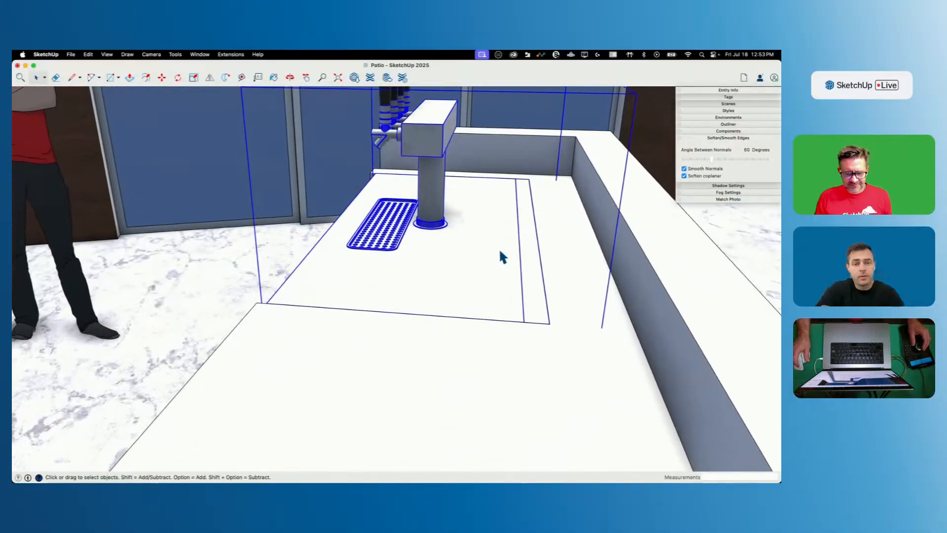
{"action": "left_click", "coordinate": [492, 258]}
{"action": "key", "text": "space"}
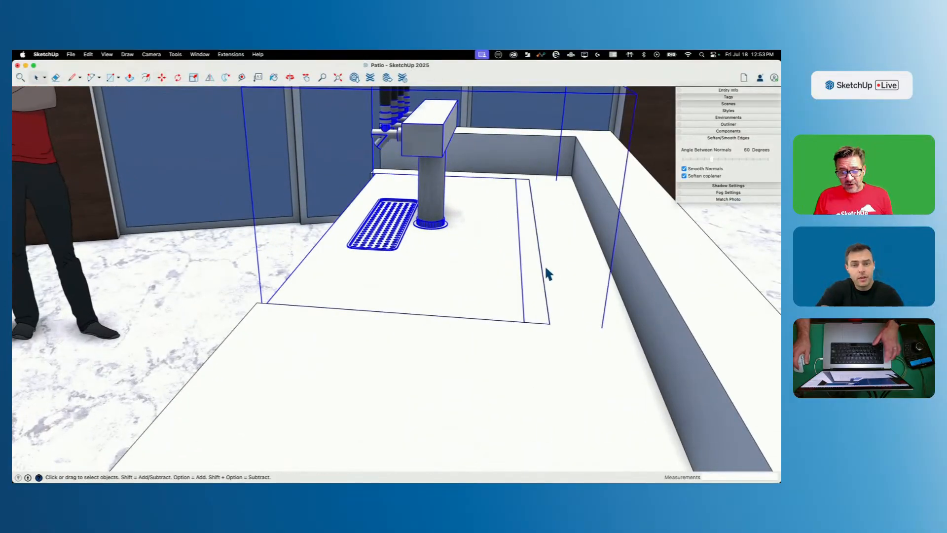
{"action": "key", "text": "p"}
{"action": "key", "text": "space"}
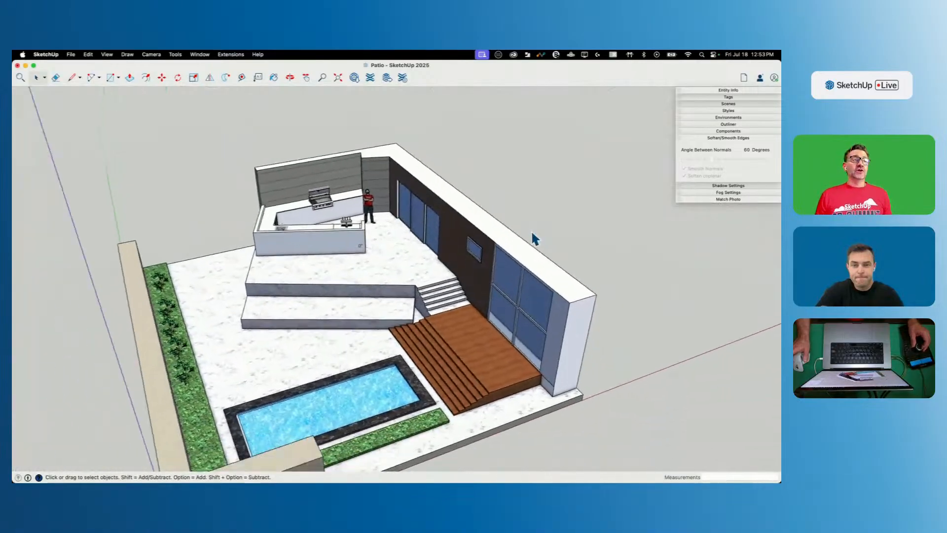
Step: Inspect the wooden deck, the pool area and the outdoor kitchen with its built-in kegerator from several angles
{"action": "middle_click_drag", "start_coordinate": [532, 233], "coordinate": [532, 234]}
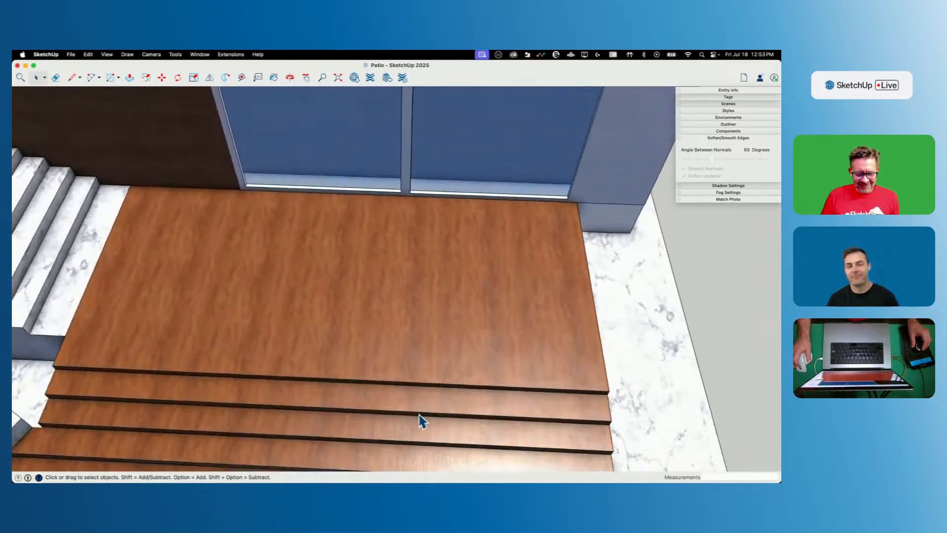
{"action": "middle_click_drag", "start_coordinate": [419, 416], "coordinate": [380, 327]}
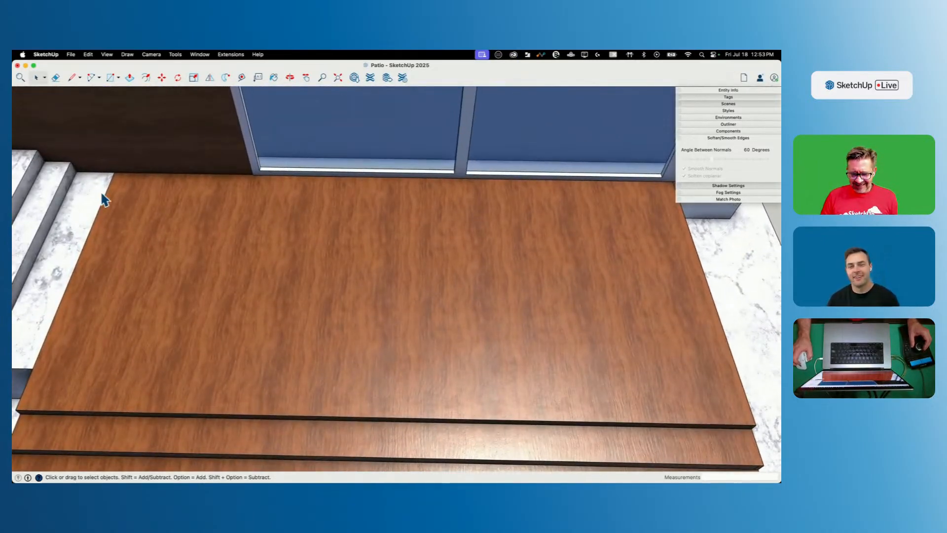
{"action": "scroll", "coordinate": [613, 339], "scroll_direction": "down", "scroll_amount": 10}
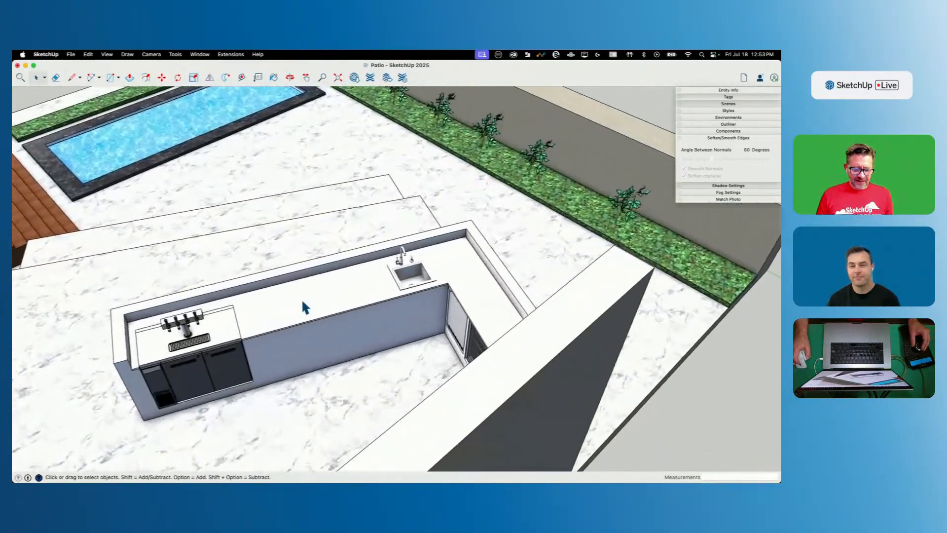
{"action": "middle_click_drag", "start_coordinate": [302, 302], "coordinate": [408, 312]}
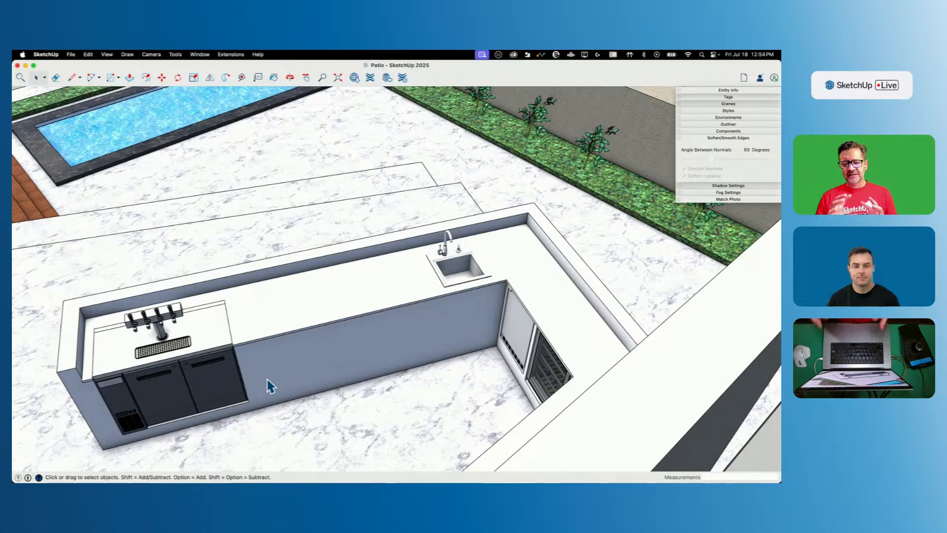
{"action": "scroll", "coordinate": [267, 379], "scroll_direction": "down", "scroll_amount": 3}
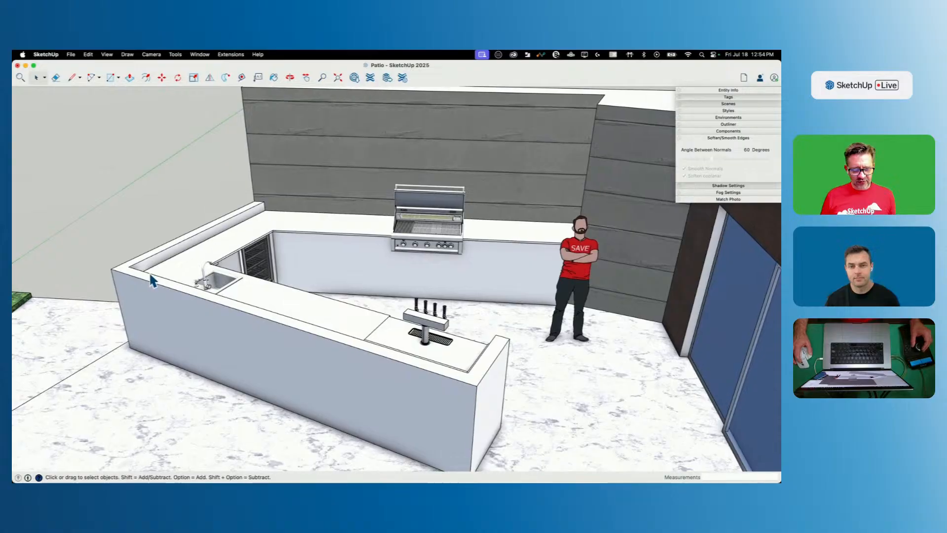
{"action": "scroll", "coordinate": [149, 272], "scroll_direction": "down", "scroll_amount": 5}
{"action": "middle_click_drag", "start_coordinate": [333, 427], "coordinate": [282, 308]}
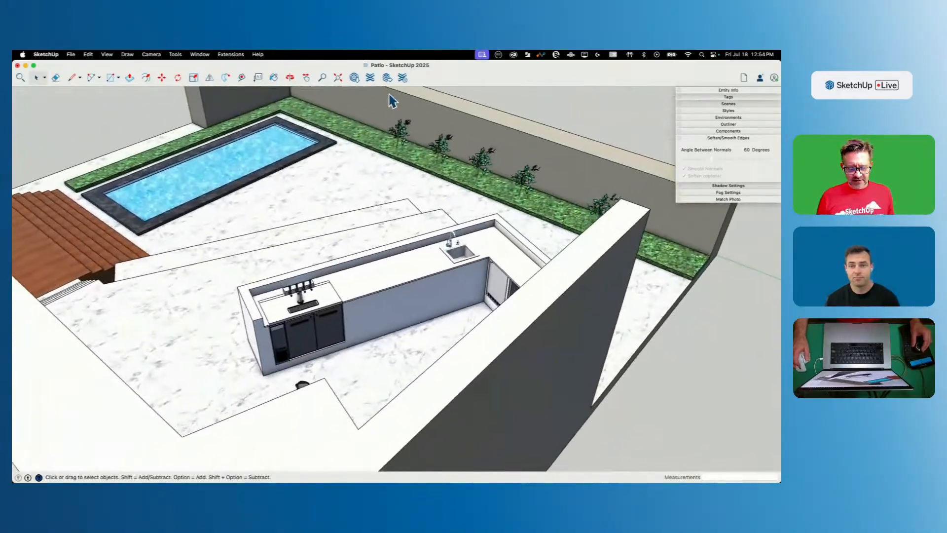
Step: Switch to the Untitled appliance model and search 3D Warehouse for "outdoor dishwasher"
{"action": "left_click", "coordinate": [199, 55]}
{"action": "left_click", "coordinate": [189, 434]}
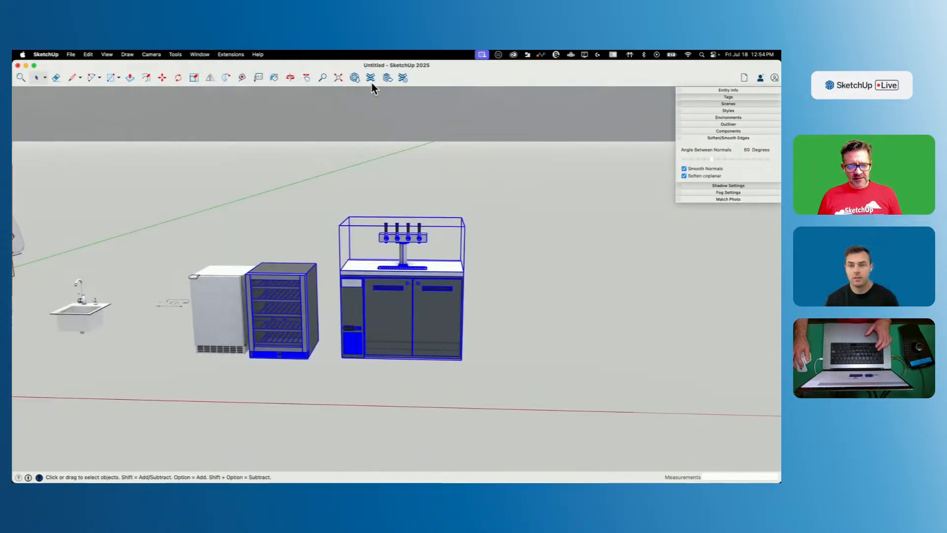
{"action": "left_click", "coordinate": [353, 79]}
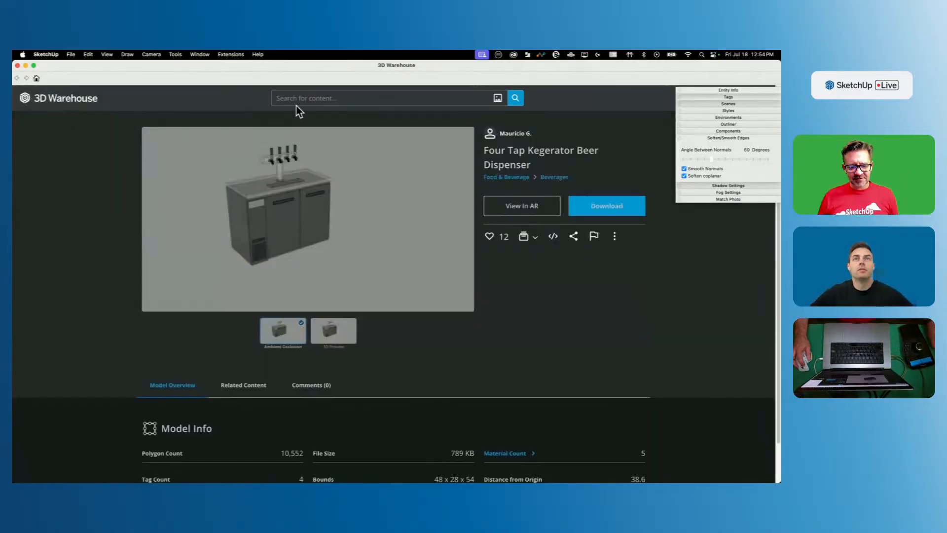
{"action": "left_click", "coordinate": [301, 101]}
{"action": "type", "text": "ou"}
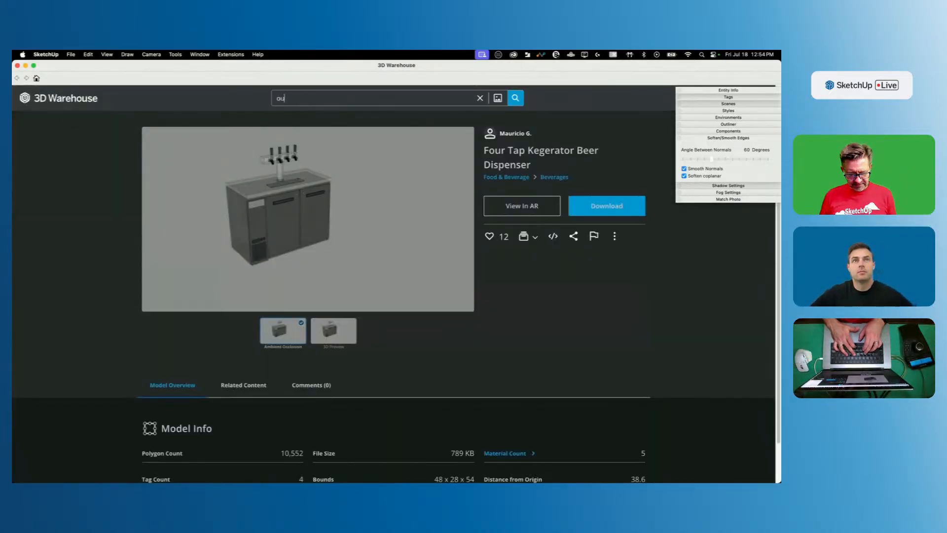
{"action": "type", "text": "tdoor d"}
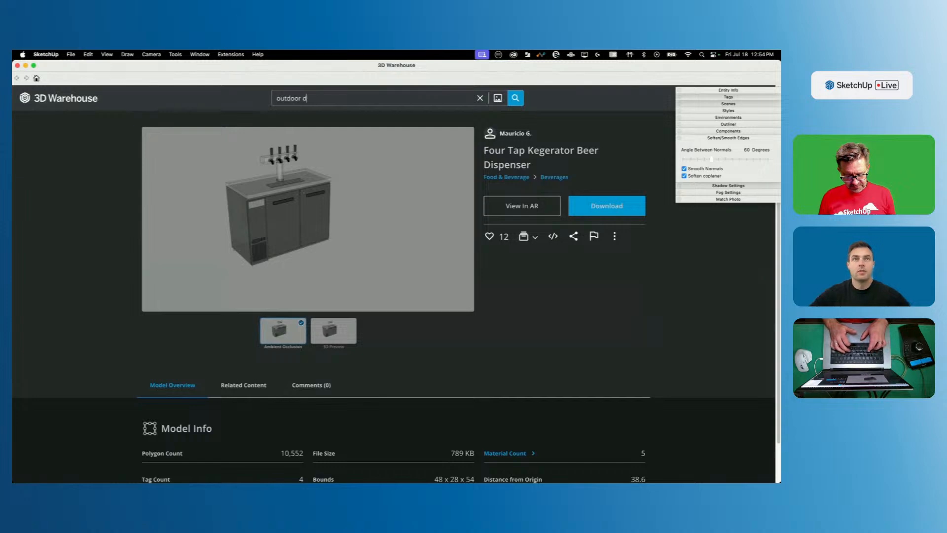
{"action": "type", "text": "ishwasher"}
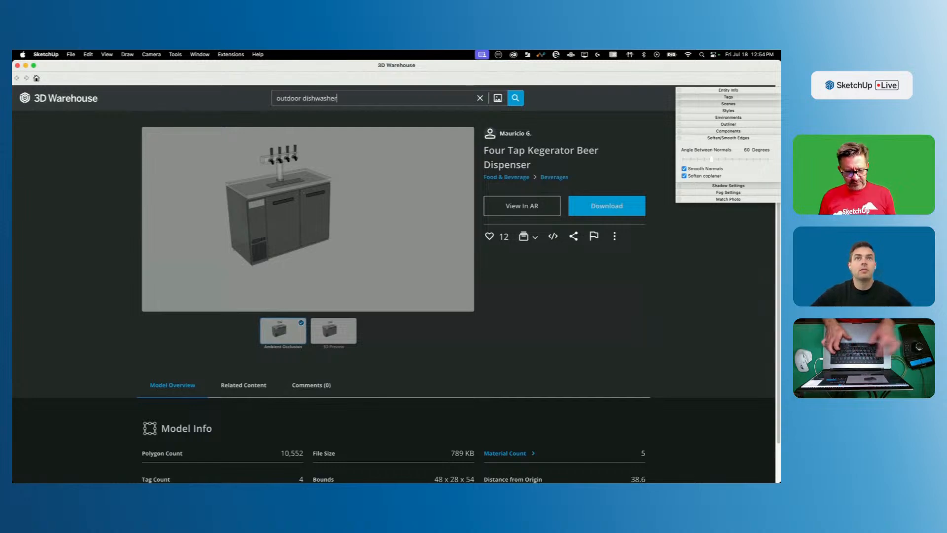
{"action": "key", "text": "Return"}
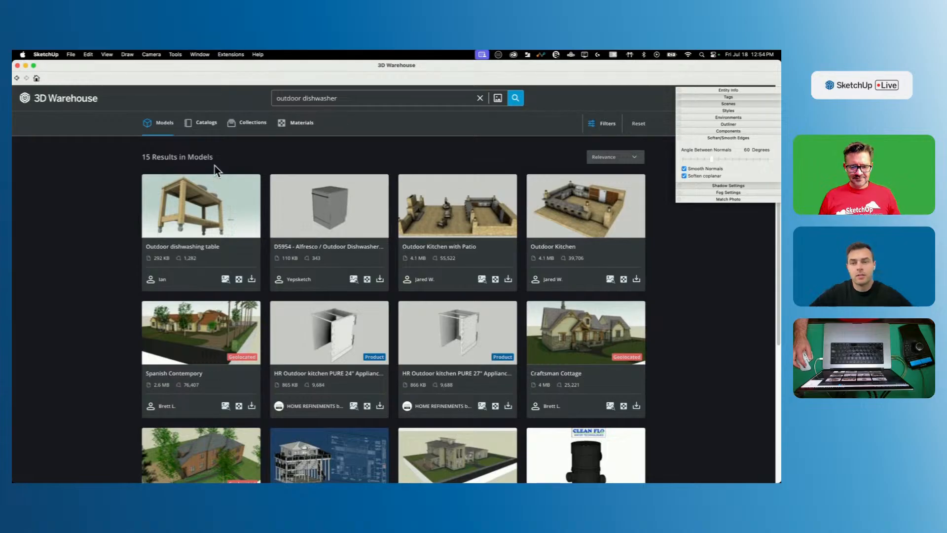
Step: Search 3D Warehouse from its home page for "large grill", sort the models by Popularity and browse them
{"action": "left_click", "coordinate": [16, 78]}
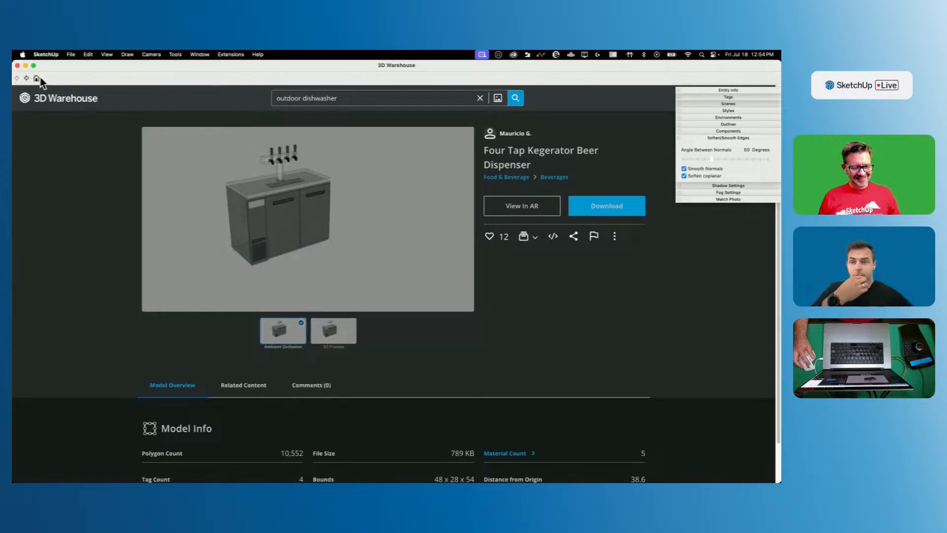
{"action": "left_click", "coordinate": [36, 78]}
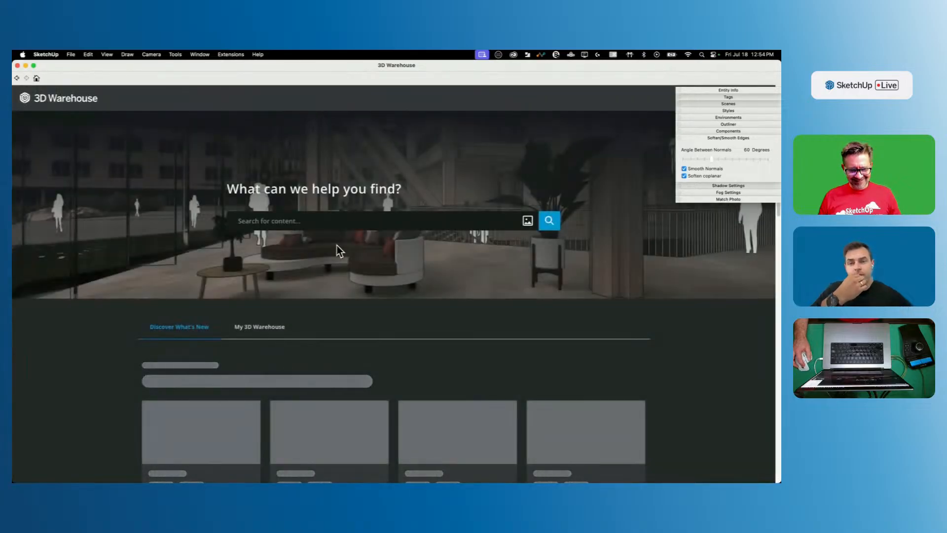
{"action": "left_click", "coordinate": [326, 221]}
{"action": "type", "text": "large gr"}
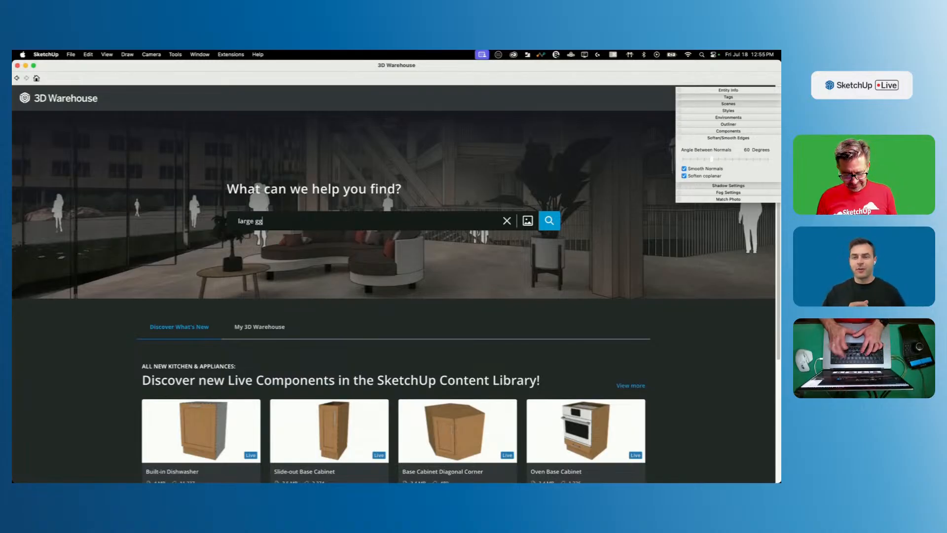
{"action": "type", "text": "ill"}
{"action": "key", "text": "Return"}
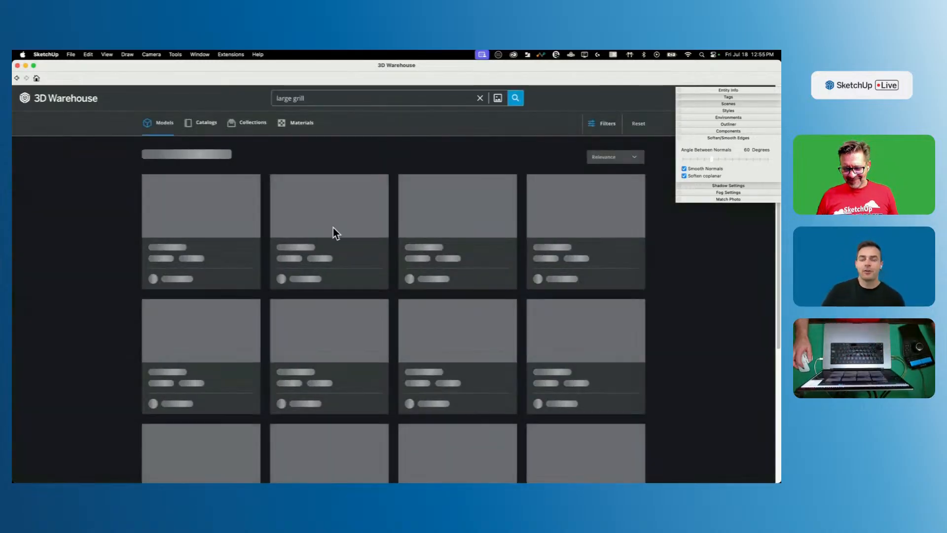
{"action": "left_click", "coordinate": [623, 158]}
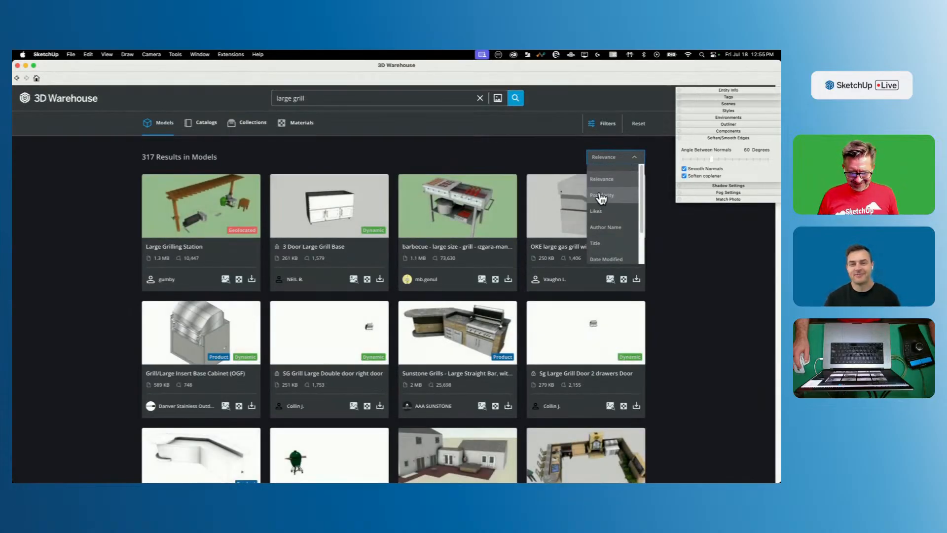
{"action": "left_click", "coordinate": [601, 197]}
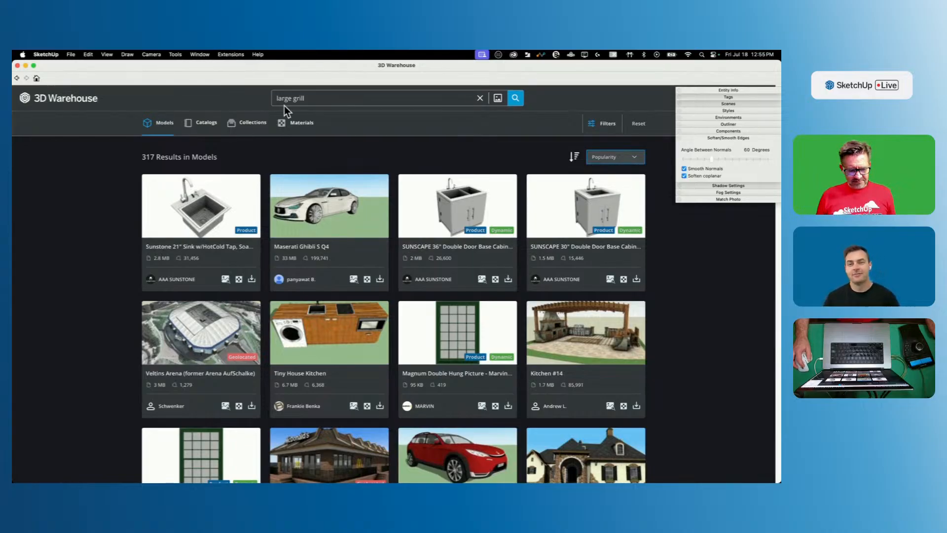
{"action": "scroll", "coordinate": [198, 242], "scroll_direction": "down", "scroll_amount": 5}
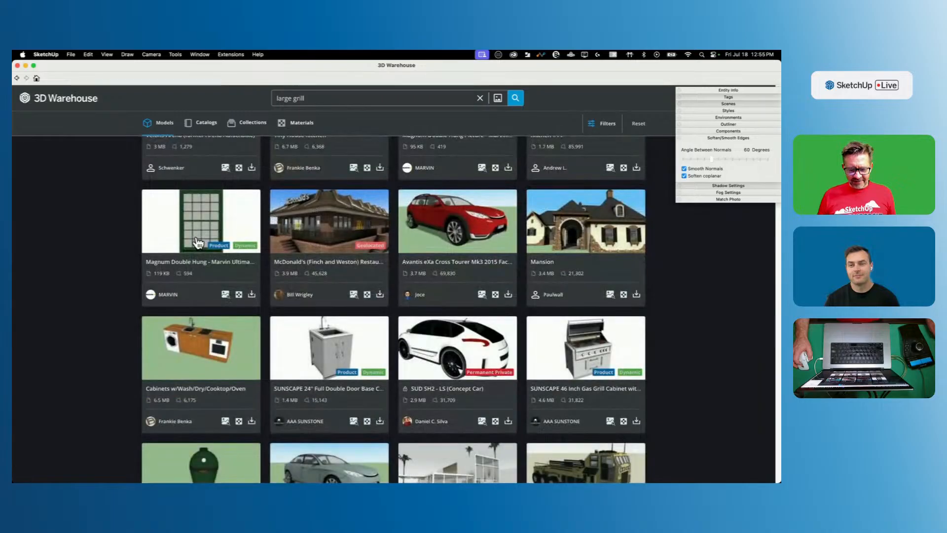
{"action": "scroll", "coordinate": [560, 392], "scroll_direction": "up", "scroll_amount": 5}
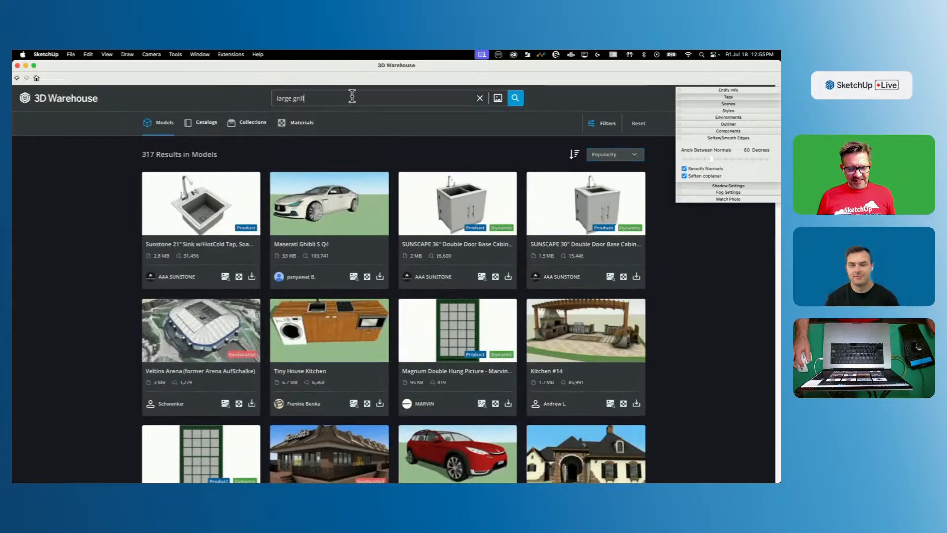
Step: Search 3D Warehouse for "sunscape dishwasher", then retry with a different brand name
{"action": "type", "text": "sunscape"}
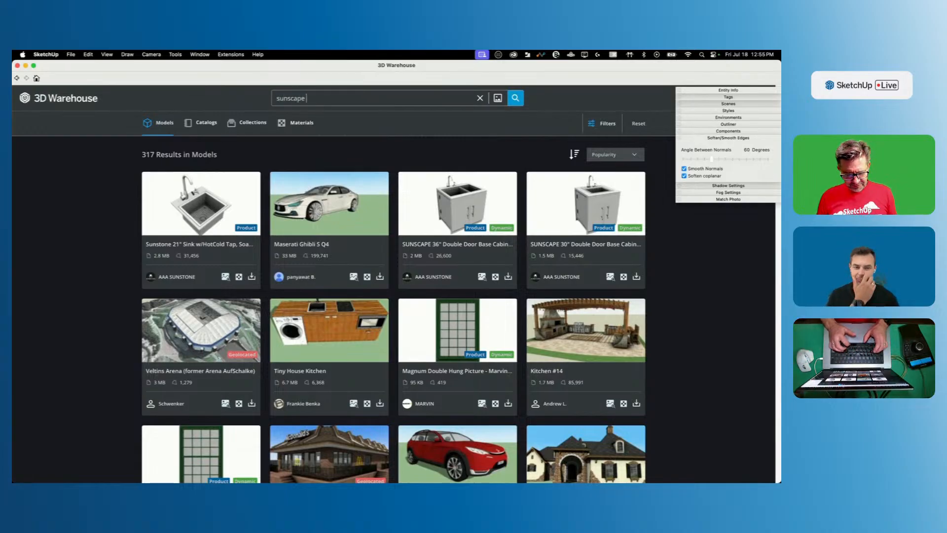
{"action": "type", "text": " dishwasher"}
{"action": "key", "text": "Return"}
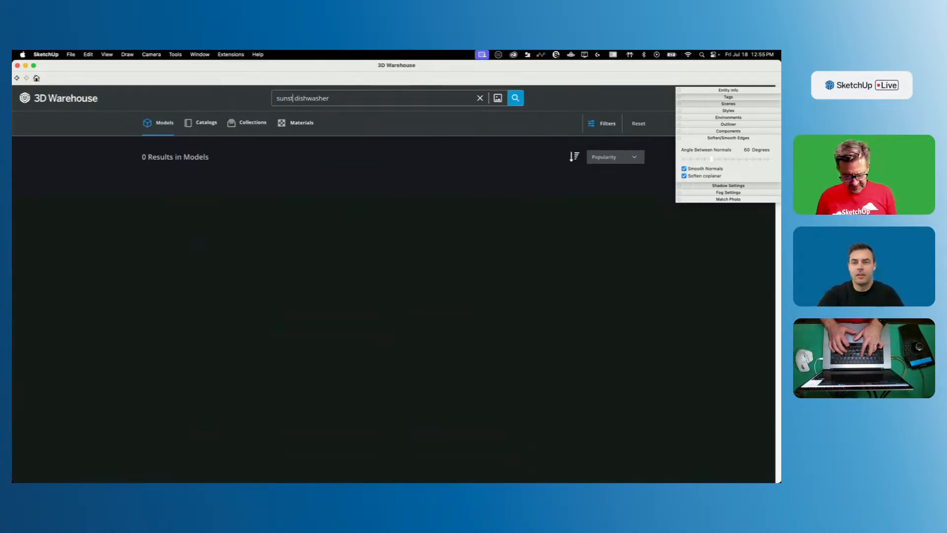
{"action": "type", "text": "e"}
{"action": "key", "text": "Return"}
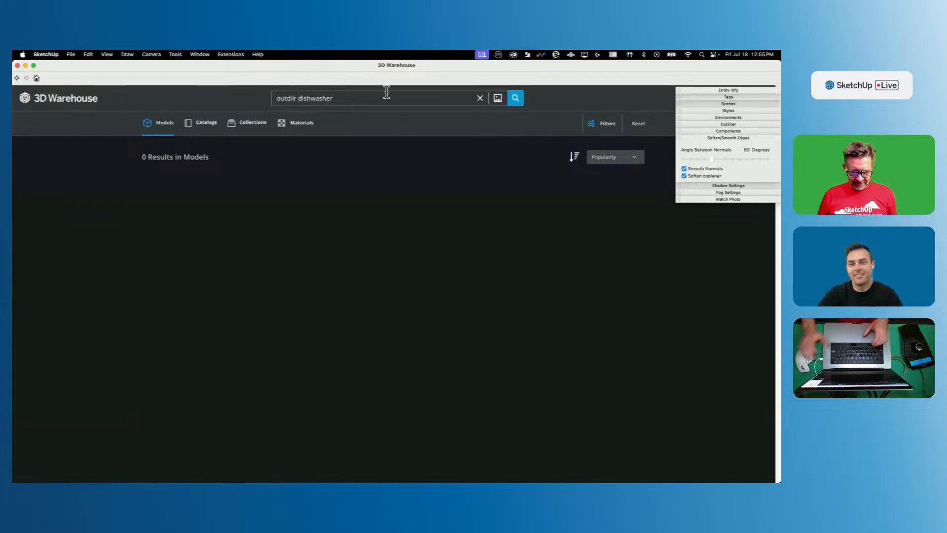
Step: Search 3D Warehouse for "outdoor dishwasher" again and sort the models by Relevance
{"action": "key", "text": "Return"}
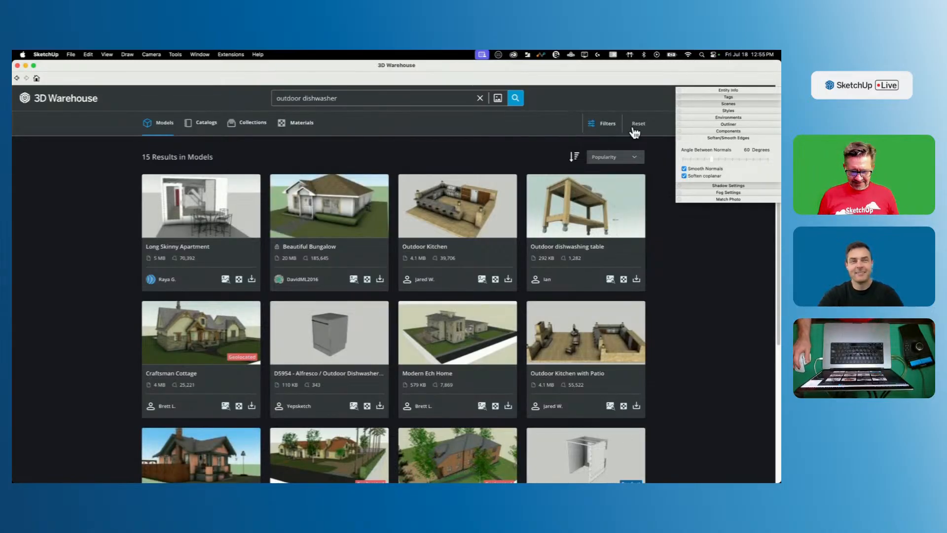
{"action": "left_click", "coordinate": [619, 163]}
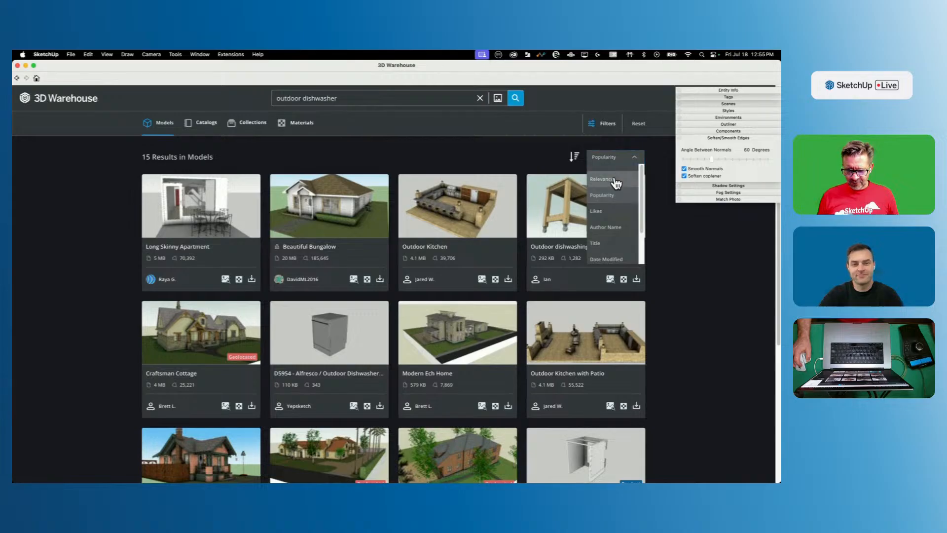
{"action": "left_click", "coordinate": [614, 176]}
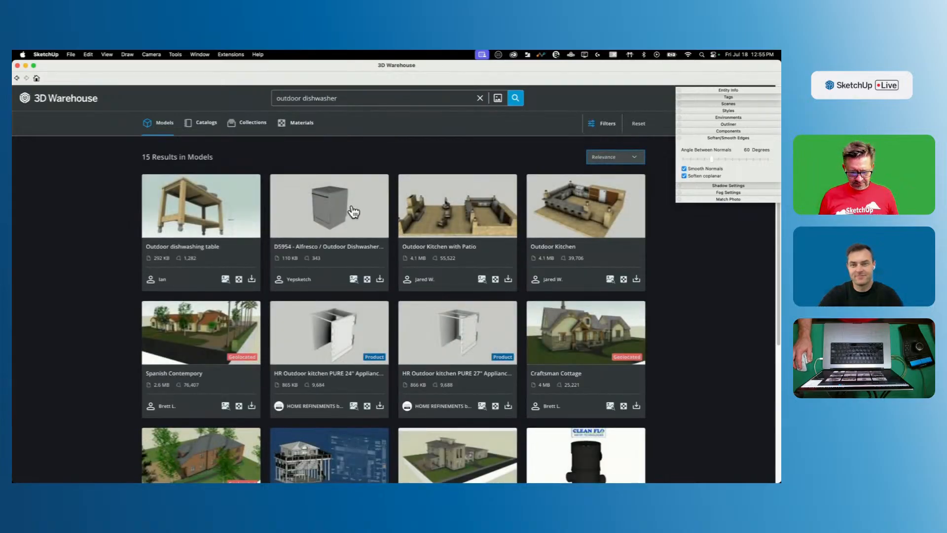
Step: Load the "D5954 - Alfresco / Outdoor Dishwasher - ASKO" model directly into the file and place it beside the kegerator
{"action": "left_click", "coordinate": [353, 211]}
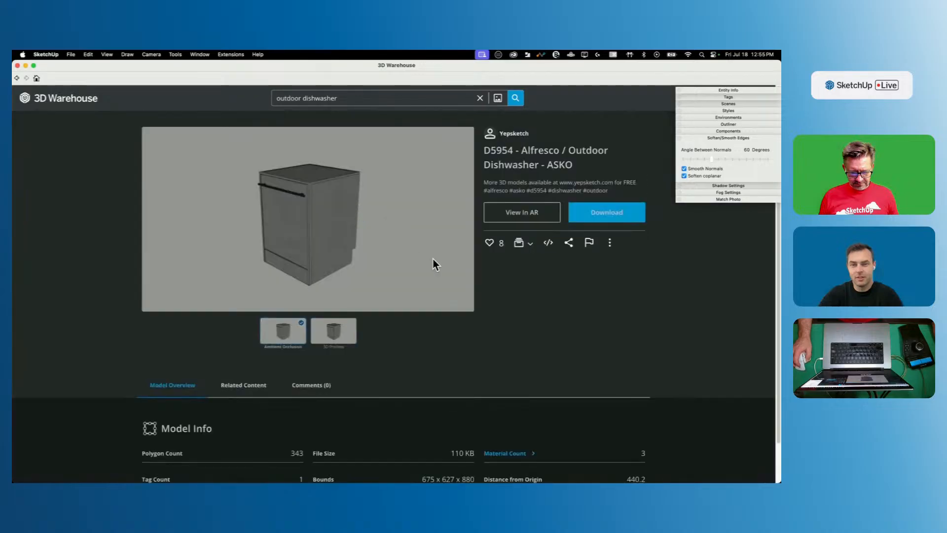
{"action": "scroll", "coordinate": [269, 421], "scroll_direction": "down", "scroll_amount": 1}
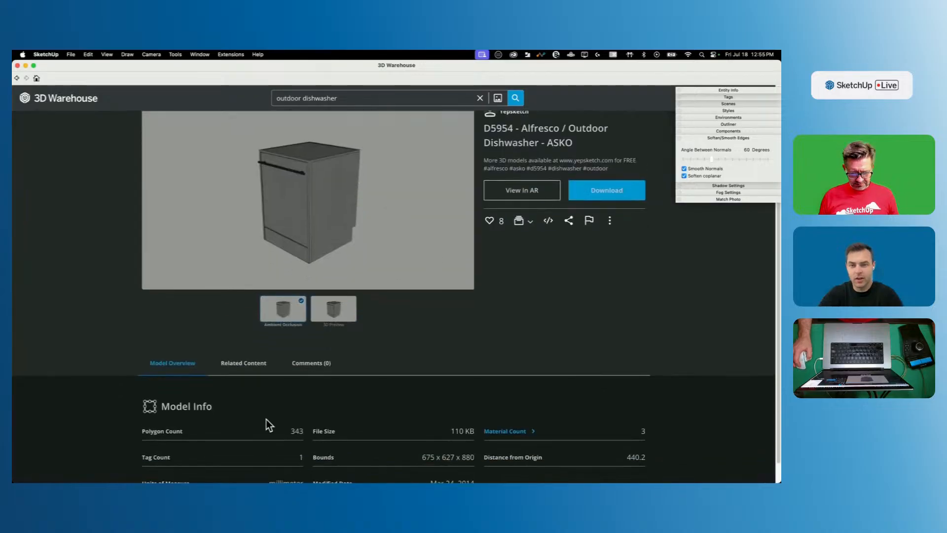
{"action": "left_click", "coordinate": [597, 197]}
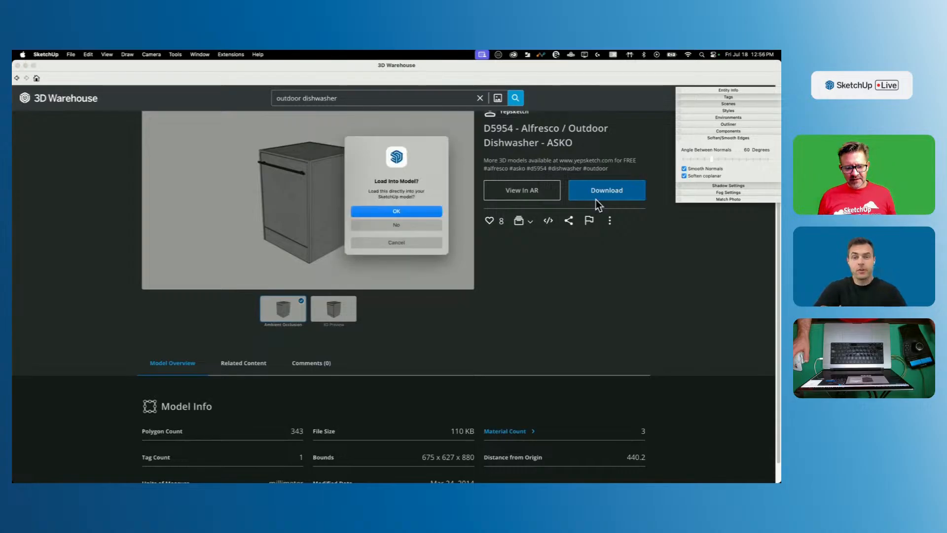
{"action": "left_click", "coordinate": [387, 211]}
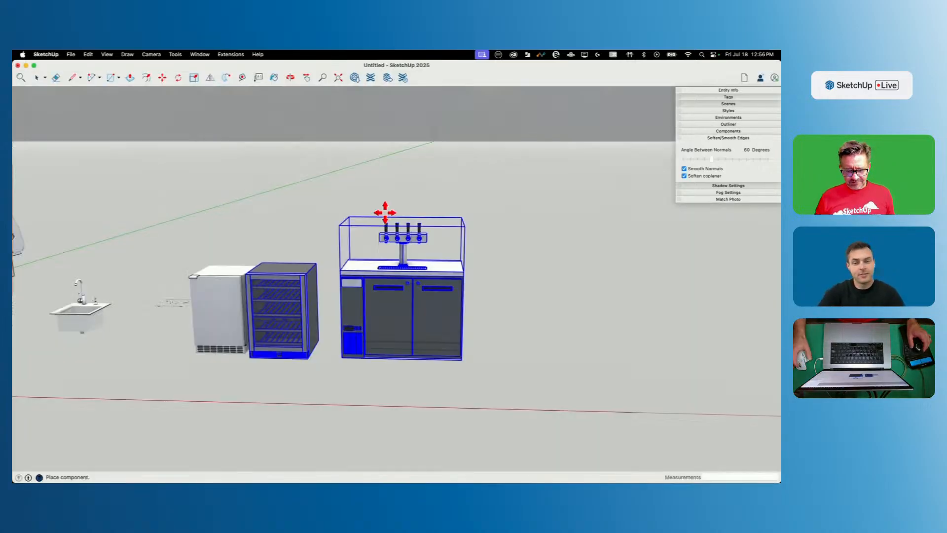
{"action": "left_click", "coordinate": [510, 356]}
Step: Inspect the placed dishwasher's door, handle and sides up close from several angles
{"action": "scroll", "coordinate": [706, 391], "scroll_direction": "up", "scroll_amount": 10}
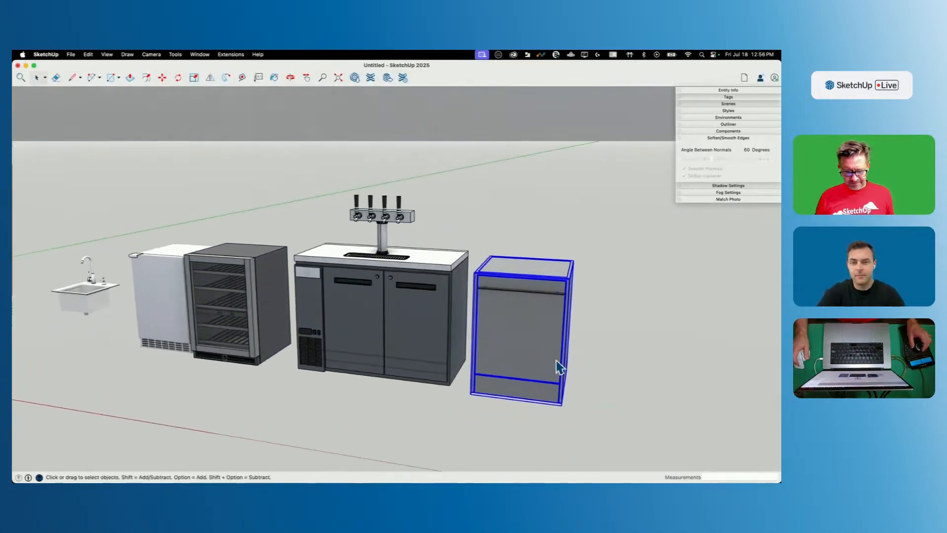
{"action": "scroll", "coordinate": [581, 348], "scroll_direction": "down", "scroll_amount": 10}
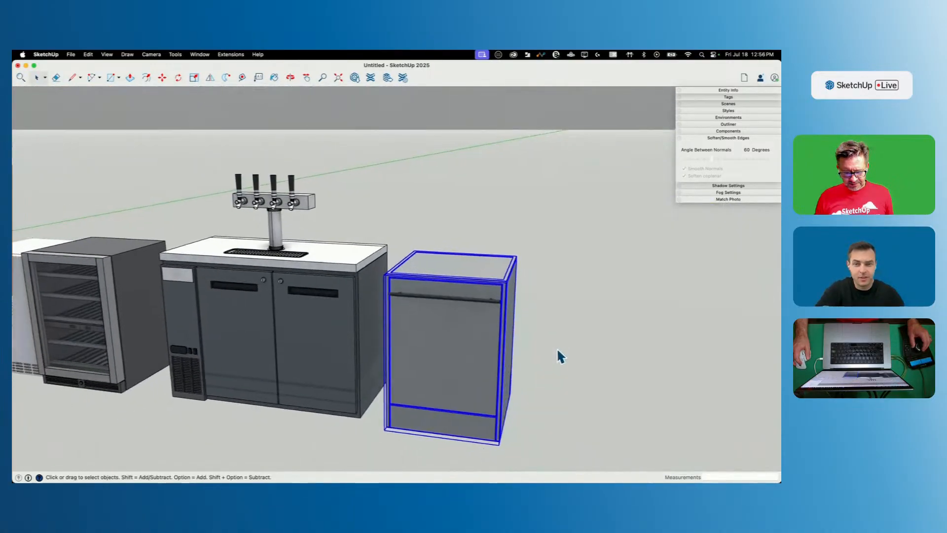
{"action": "scroll", "coordinate": [557, 350], "scroll_direction": "down", "scroll_amount": 4}
{"action": "middle_click_drag", "start_coordinate": [557, 350], "coordinate": [212, 333]}
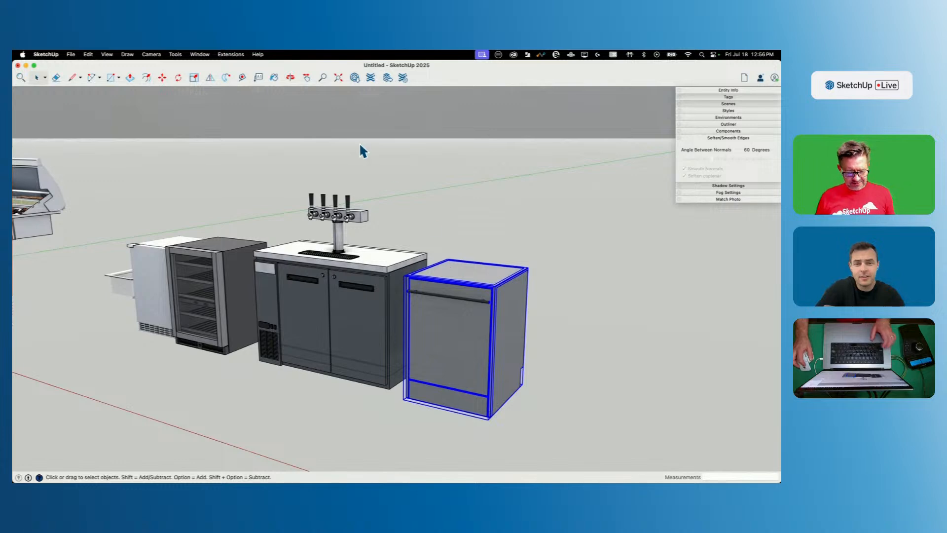
{"action": "scroll", "coordinate": [446, 346], "scroll_direction": "up", "scroll_amount": 10}
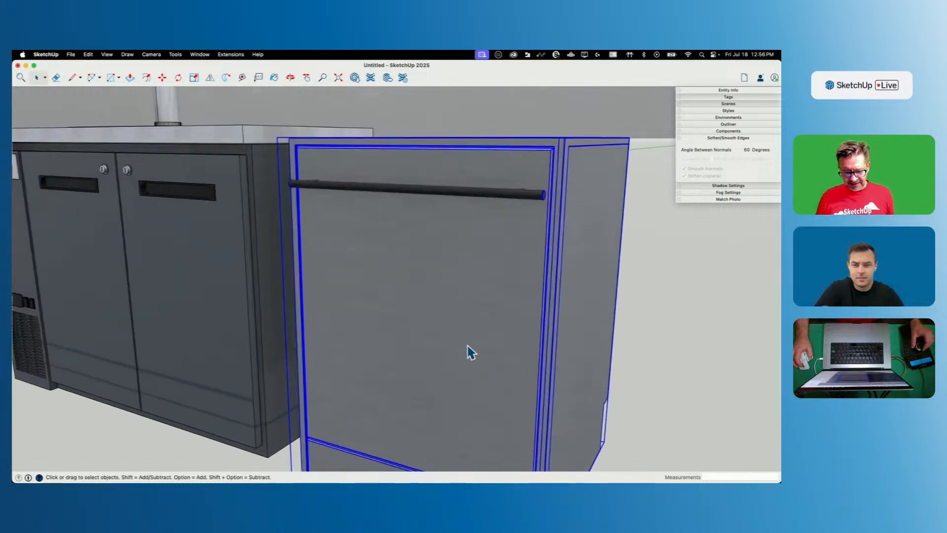
{"action": "middle_click_drag", "start_coordinate": [502, 271], "coordinate": [309, 260]}
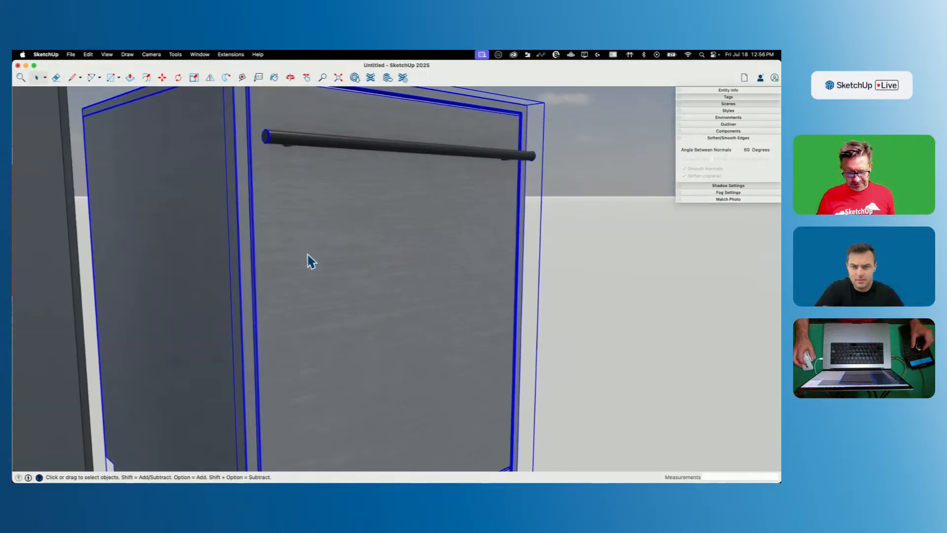
{"action": "scroll", "coordinate": [413, 264], "scroll_direction": "down", "scroll_amount": 5}
{"action": "scroll", "coordinate": [413, 264], "scroll_direction": "down", "scroll_amount": 5}
{"action": "middle_click_drag", "start_coordinate": [391, 302], "coordinate": [390, 320]}
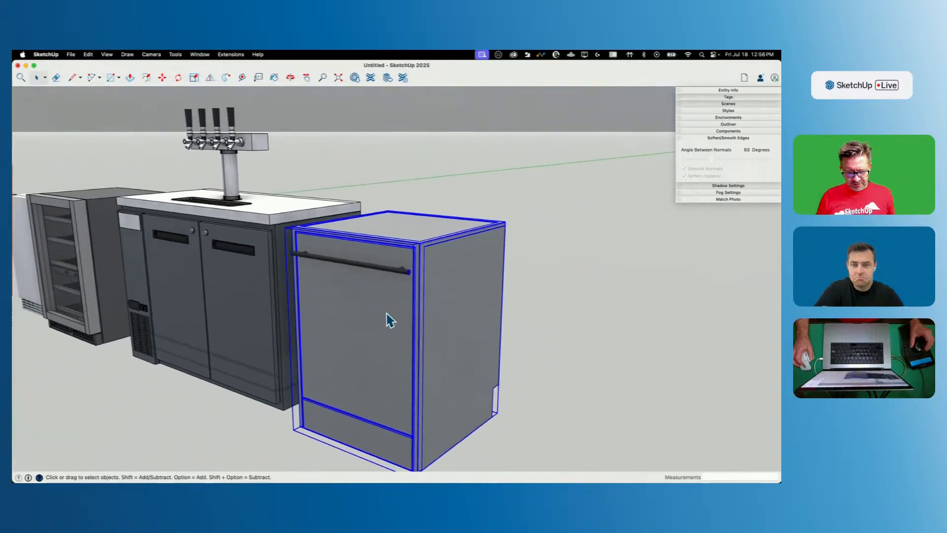
Step: Turn on X-ray display and examine the interiors of the fridge, wine cooler, kegerator and dishwasher
{"action": "key", "text": "x"}
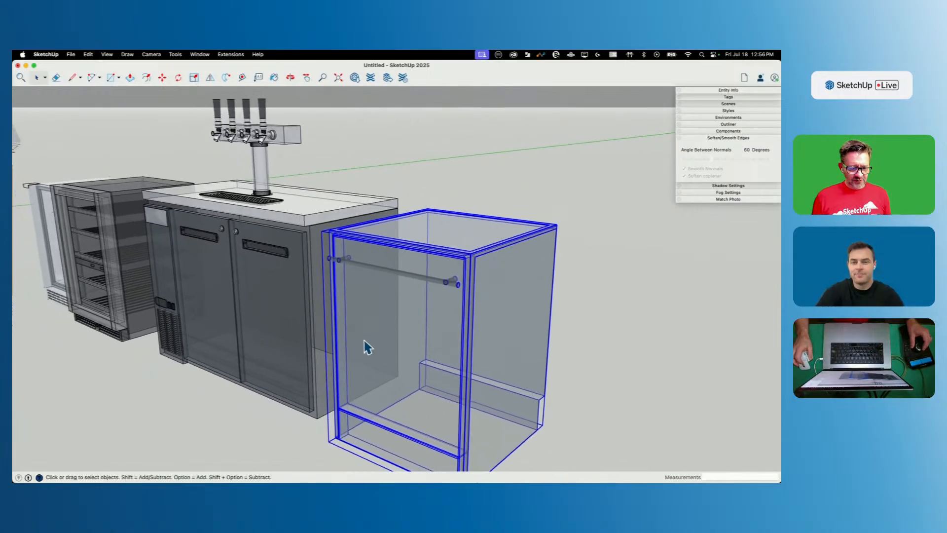
{"action": "scroll", "coordinate": [329, 327], "scroll_direction": "up", "scroll_amount": 10}
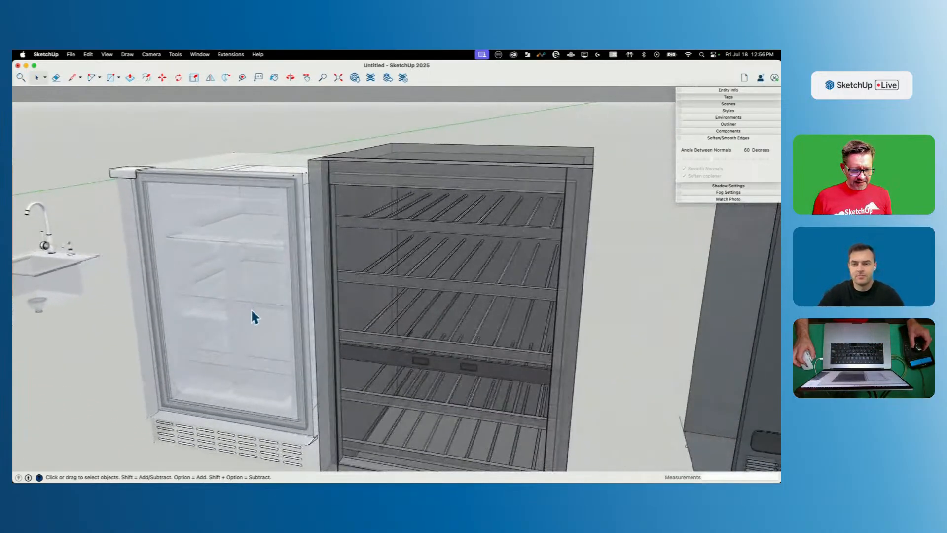
{"action": "scroll", "coordinate": [256, 318], "scroll_direction": "up", "scroll_amount": 5}
{"action": "scroll", "coordinate": [353, 222], "scroll_direction": "down", "scroll_amount": 10}
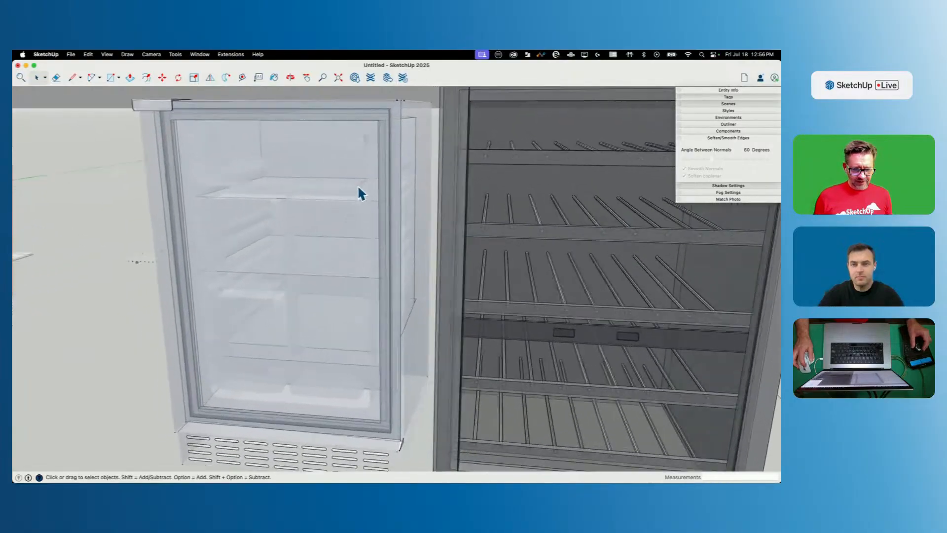
{"action": "middle_click_drag", "start_coordinate": [283, 341], "coordinate": [465, 246]}
{"action": "middle_click_drag", "start_coordinate": [389, 238], "coordinate": [421, 205]}
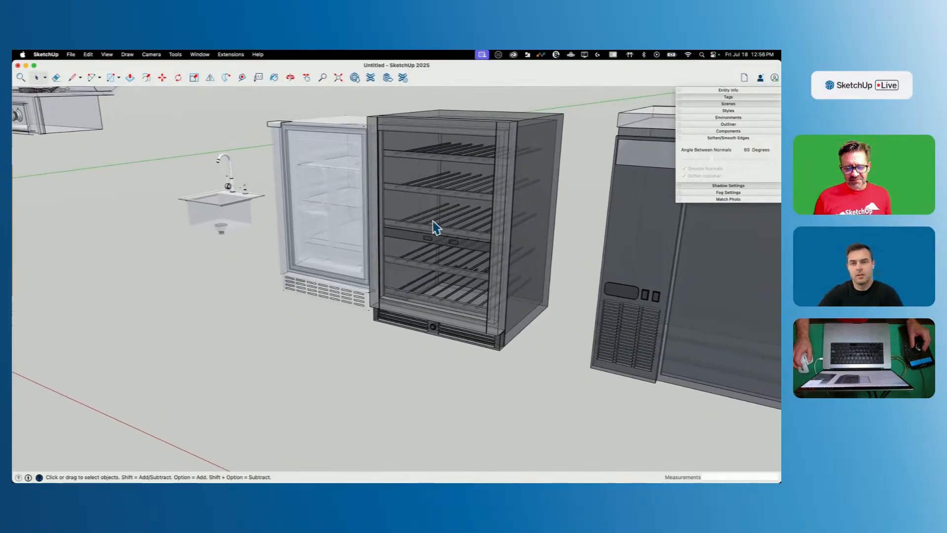
{"action": "middle_click_drag", "start_coordinate": [432, 153], "coordinate": [517, 271]}
{"action": "middle_click_drag", "start_coordinate": [348, 285], "coordinate": [627, 311]}
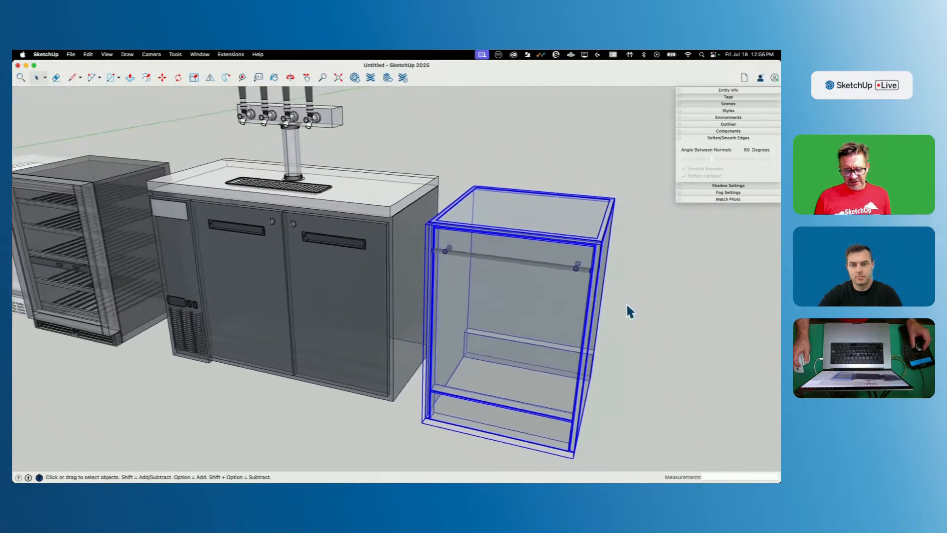
Step: Turn off X-ray display and copy the dishwasher into the Patio file, placing it on the outdoor kitchen floor
{"action": "left_click", "coordinate": [626, 306]}
{"action": "key", "text": "x"}
{"action": "left_click", "coordinate": [490, 275]}
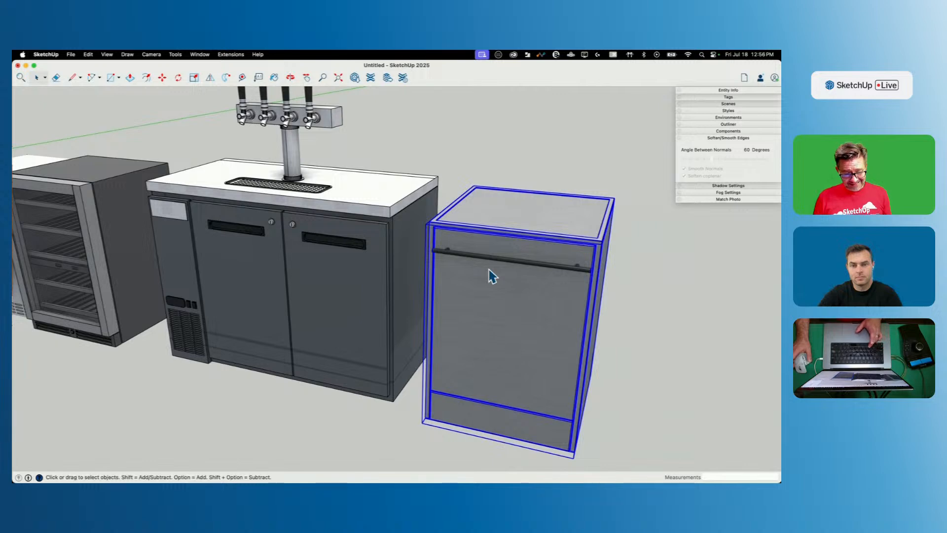
{"action": "left_click", "coordinate": [200, 55]}
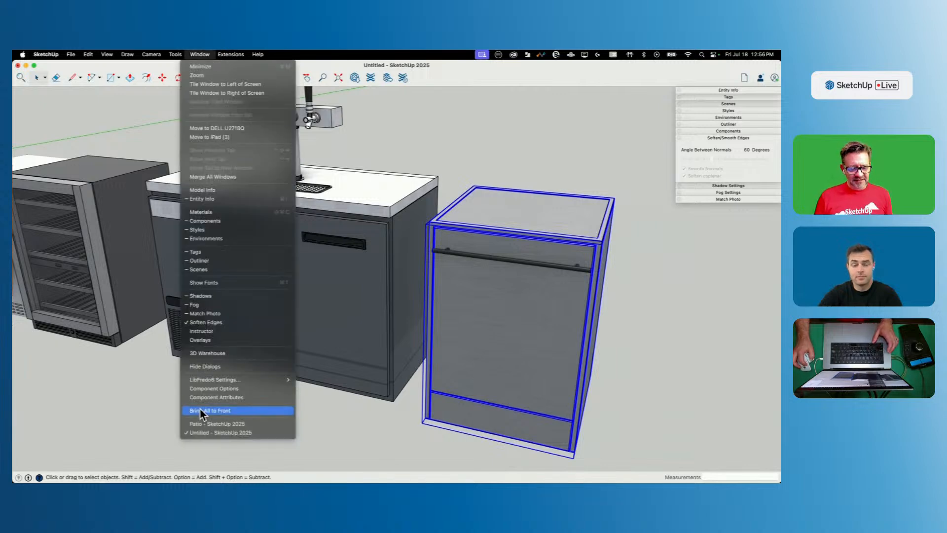
{"action": "left_click", "coordinate": [216, 424]}
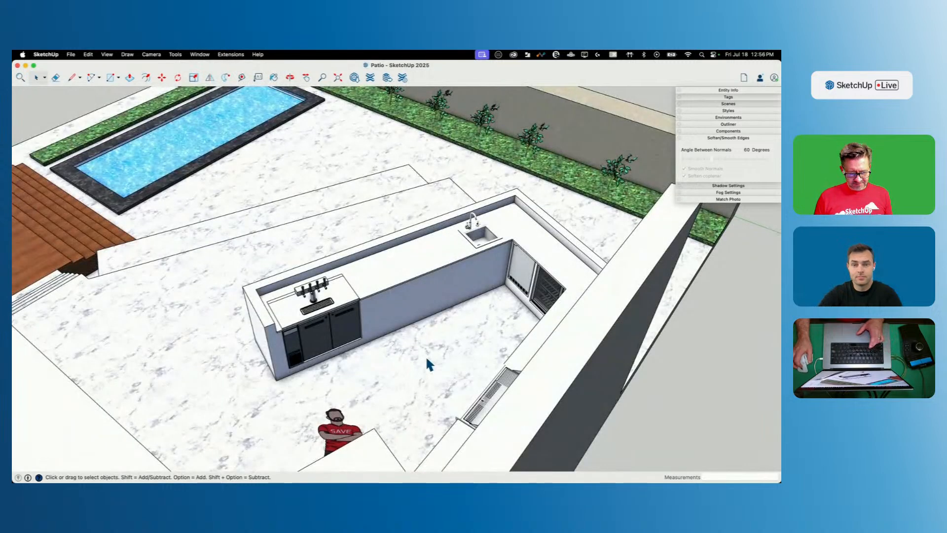
{"action": "key", "text": "super+v"}
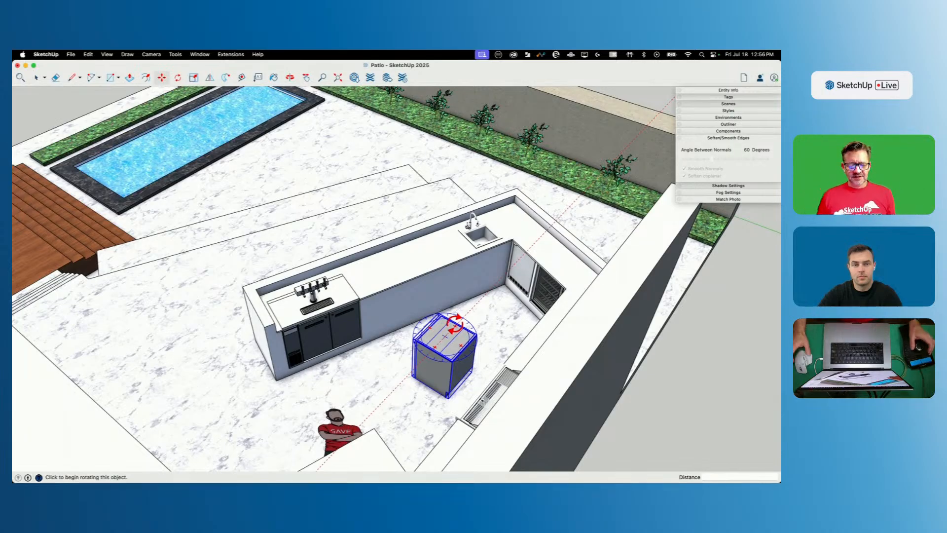
Step: Move the dishwasher by its upper corner onto the front edge of the counter between the kegerator and the sink
{"action": "key", "text": "m"}
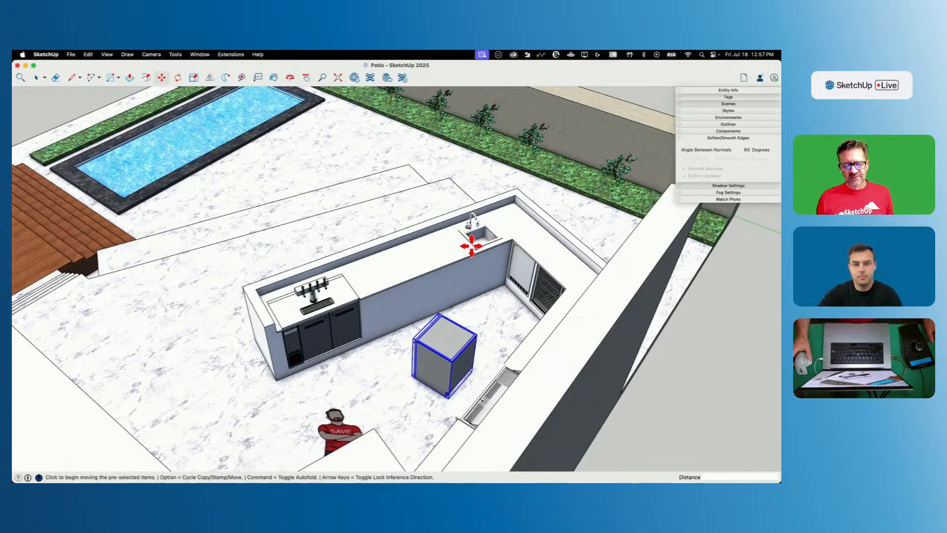
{"action": "scroll", "coordinate": [439, 342], "scroll_direction": "up", "scroll_amount": 3}
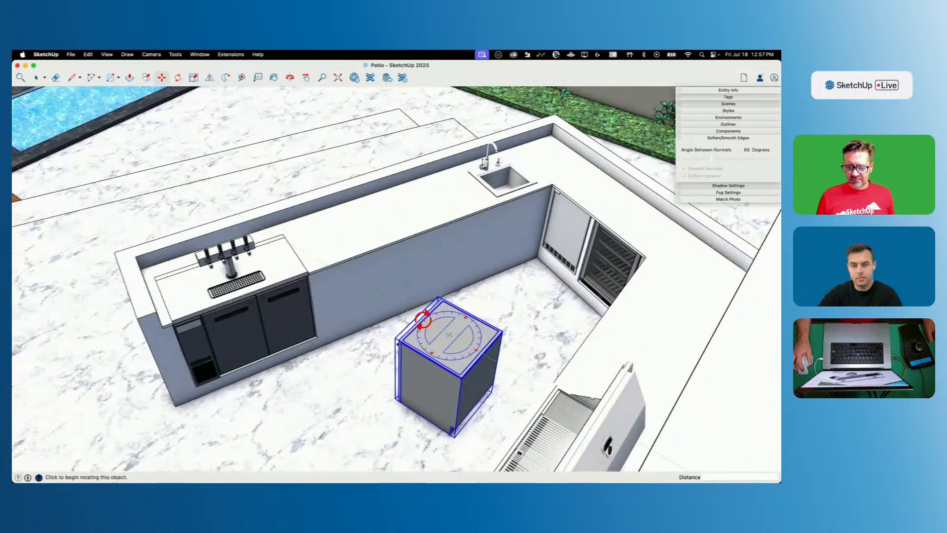
{"action": "scroll", "coordinate": [418, 351], "scroll_direction": "up", "scroll_amount": 3}
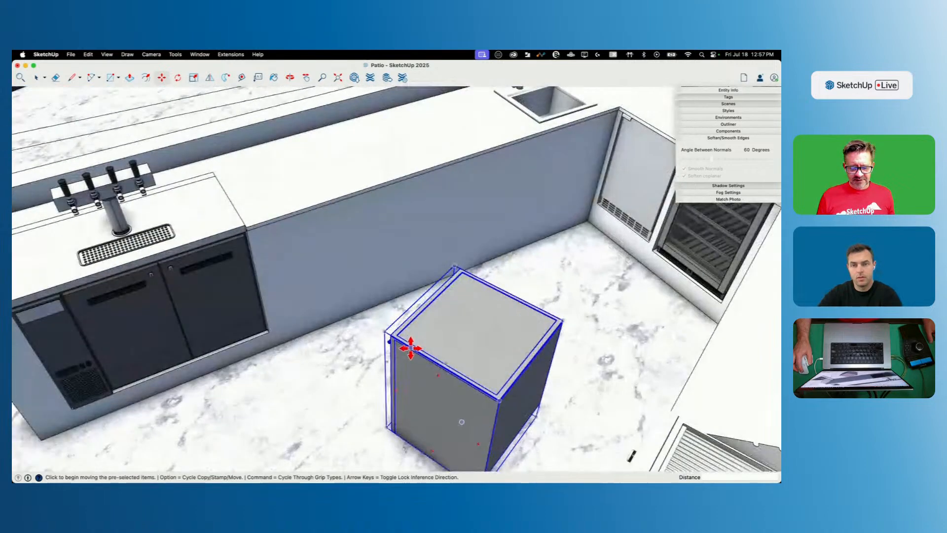
{"action": "left_click", "coordinate": [385, 332]}
{"action": "left_click", "coordinate": [414, 171]}
Step: Rotate the dishwasher parallel to the counter front and turn it 180 degrees about its centre so the door faces outward
{"action": "key", "text": "q"}
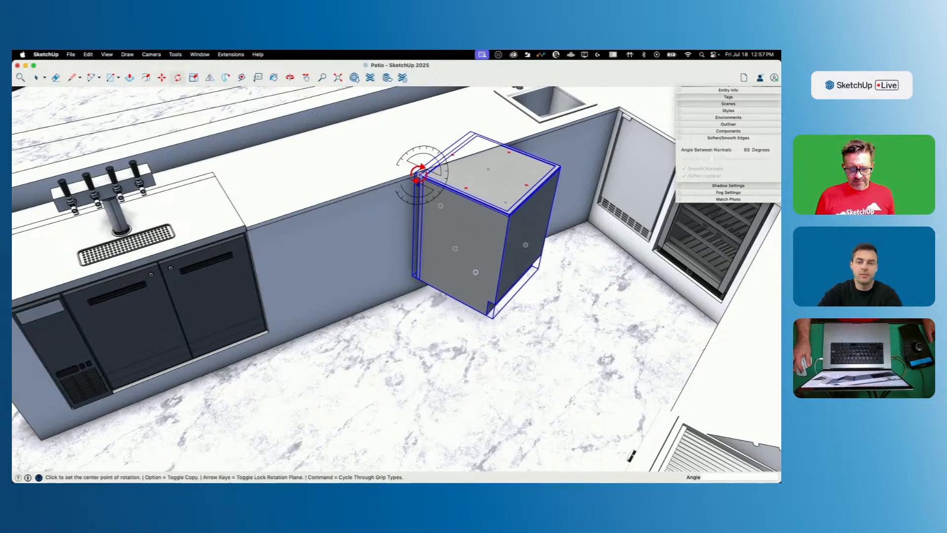
{"action": "scroll", "coordinate": [414, 172], "scroll_direction": "up", "scroll_amount": 5}
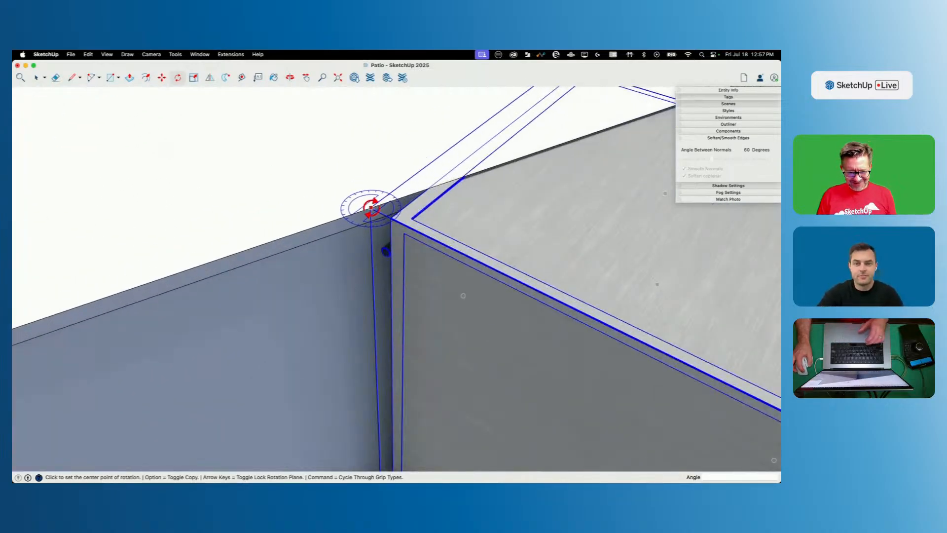
{"action": "left_click", "coordinate": [398, 212]}
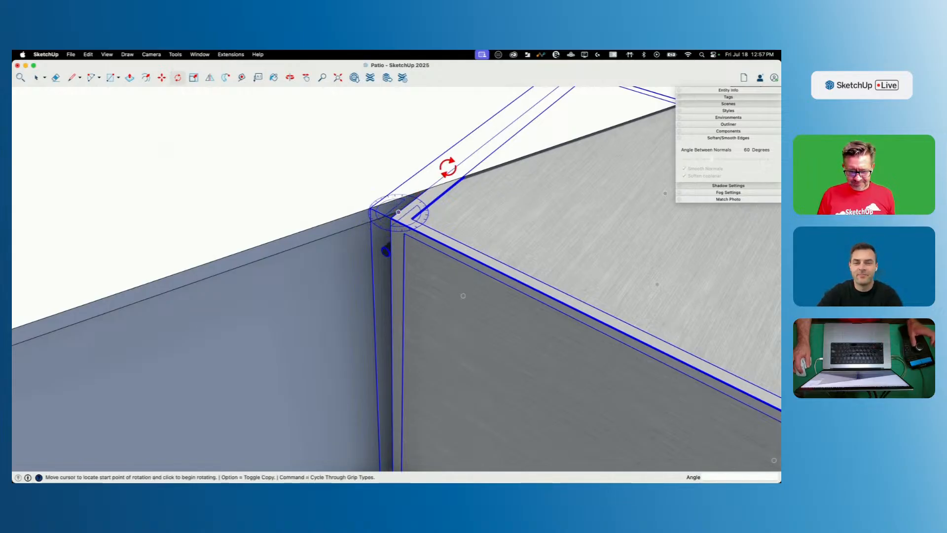
{"action": "left_click", "coordinate": [453, 171]}
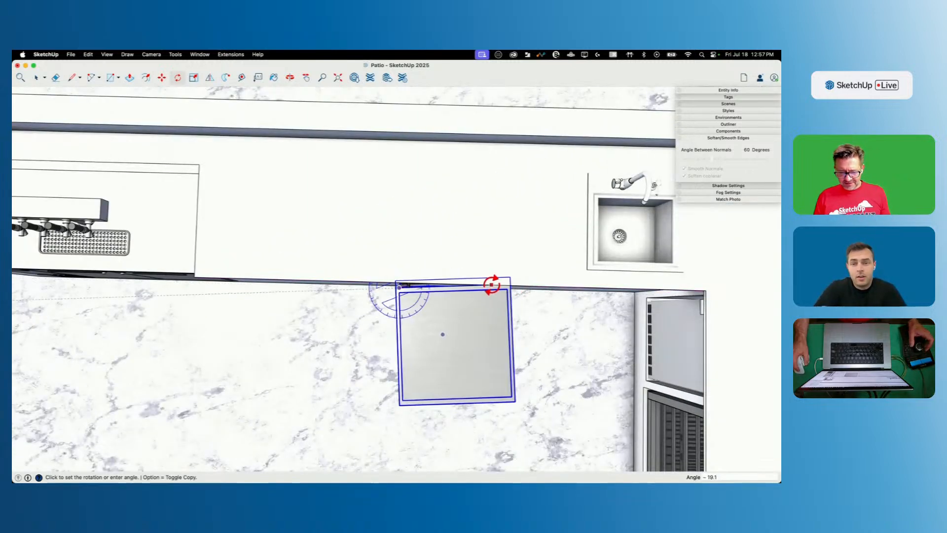
{"action": "left_click", "coordinate": [504, 292]}
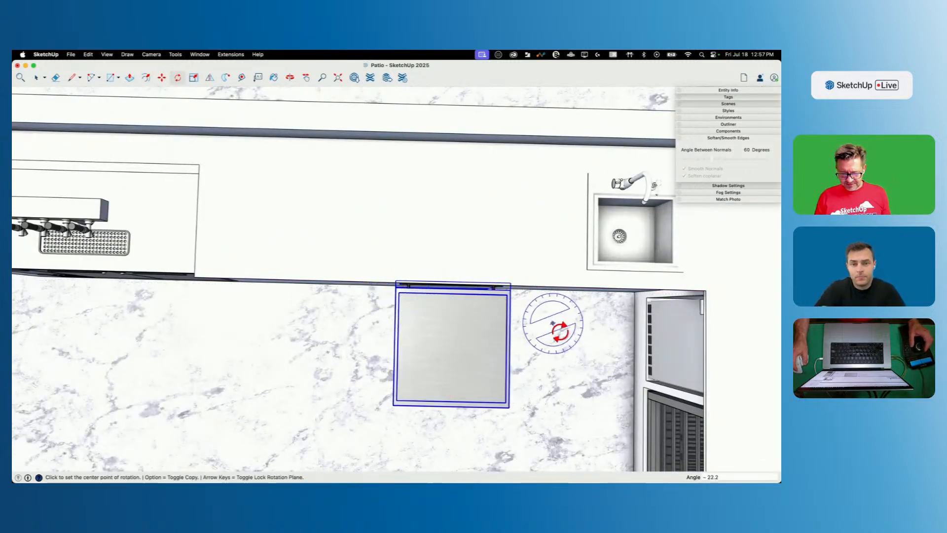
{"action": "left_click", "coordinate": [498, 347]}
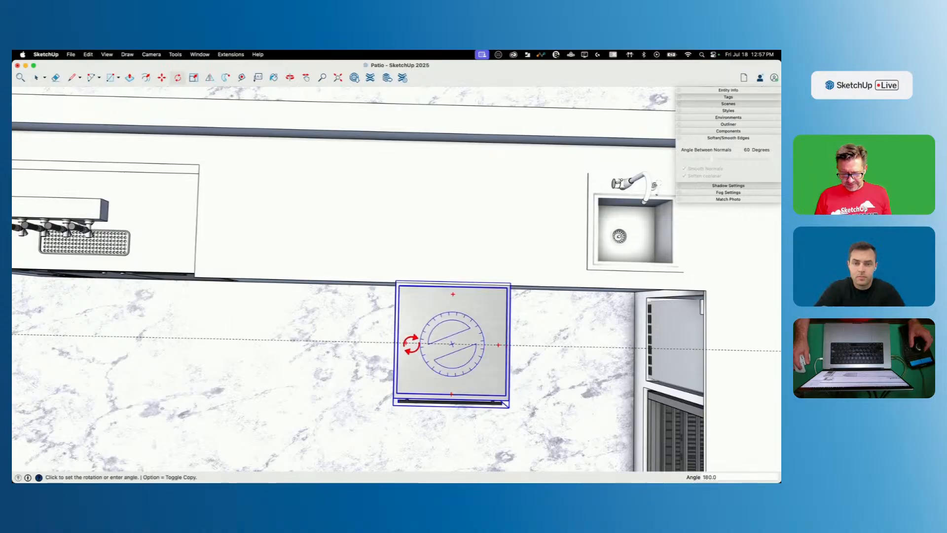
{"action": "left_click", "coordinate": [383, 342]}
Step: Adjust the dishwasher's height by about 15/16" to line its top up with the countertop's front edge
{"action": "key", "text": "m"}
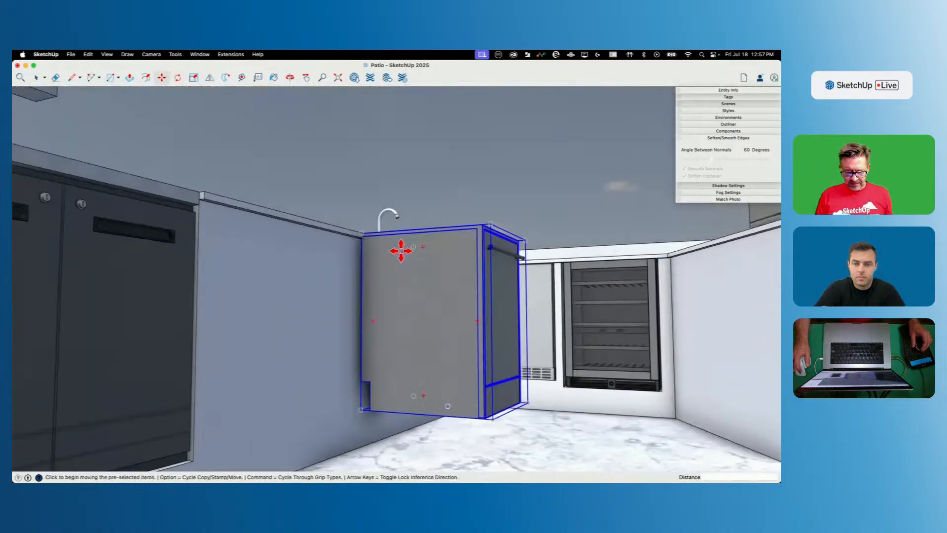
{"action": "left_click", "coordinate": [393, 227]}
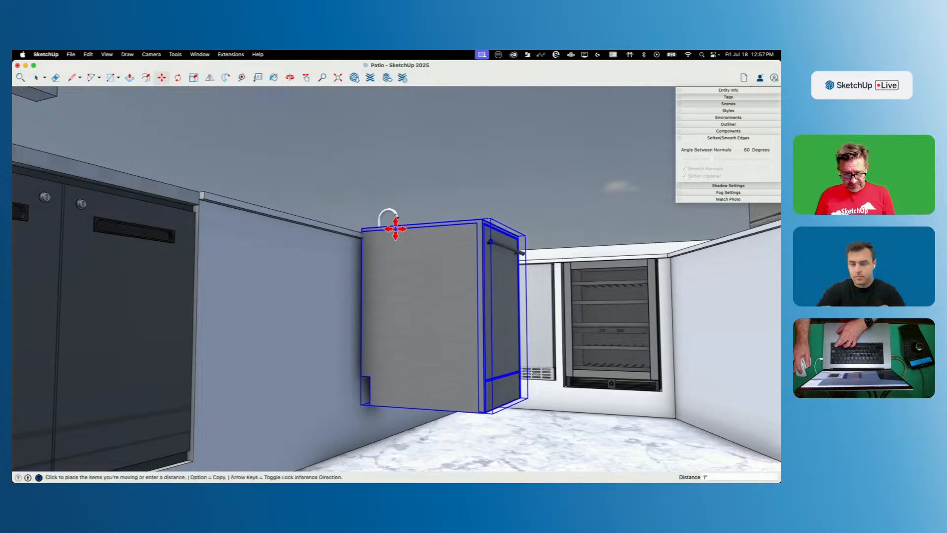
{"action": "left_click", "coordinate": [303, 222]}
Step: Slide the dishwasher straight back into the counter until its door sits at the cabinet front
{"action": "middle_click_drag", "start_coordinate": [461, 298], "coordinate": [467, 295]}
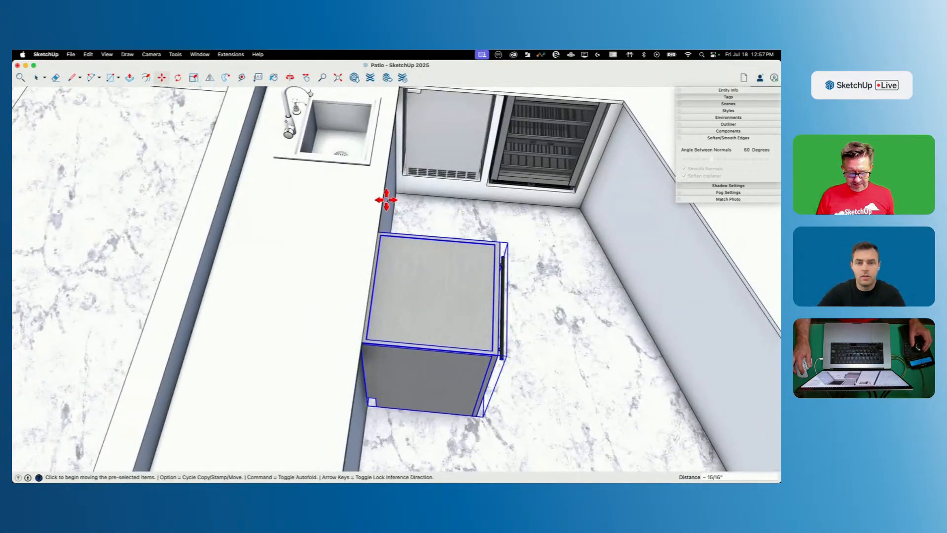
{"action": "left_click", "coordinate": [369, 162]}
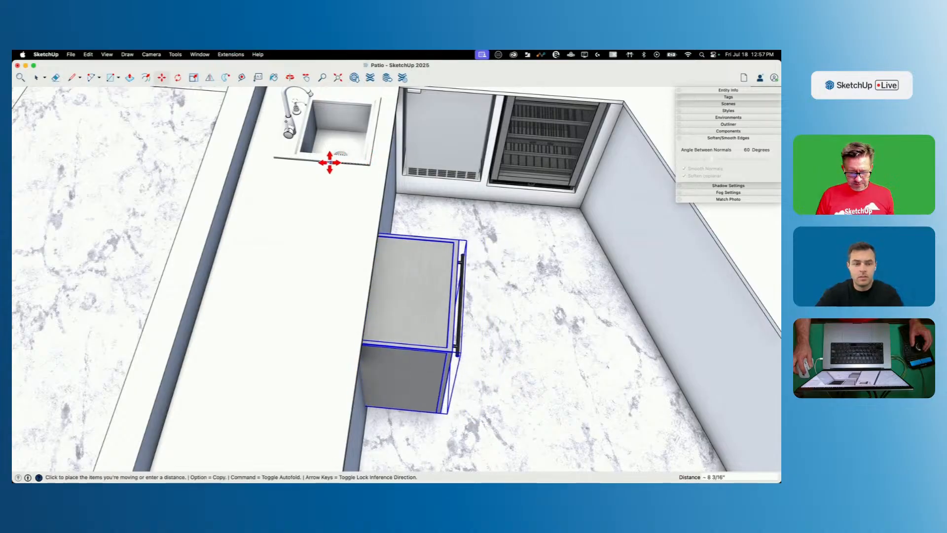
{"action": "left_click", "coordinate": [286, 156]}
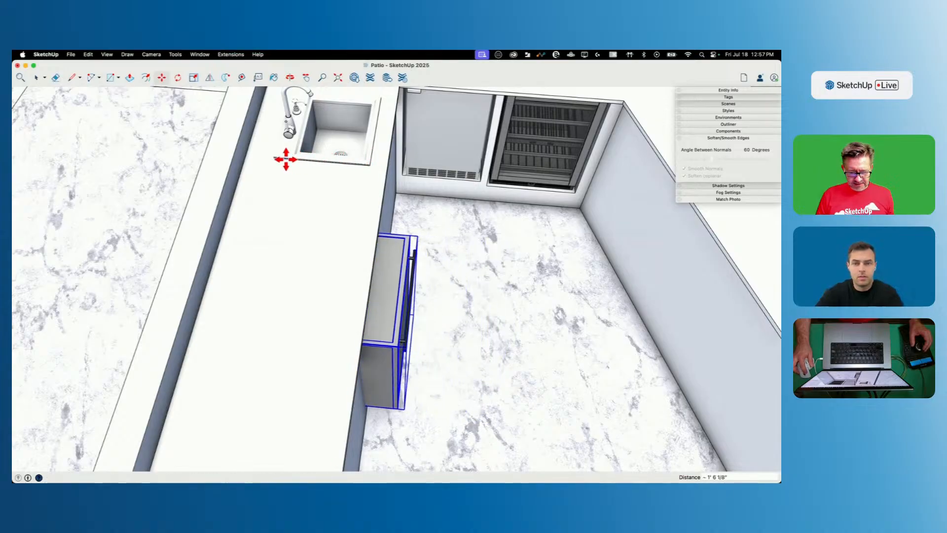
{"action": "left_click", "coordinate": [370, 165]}
{"action": "left_click", "coordinate": [336, 163]}
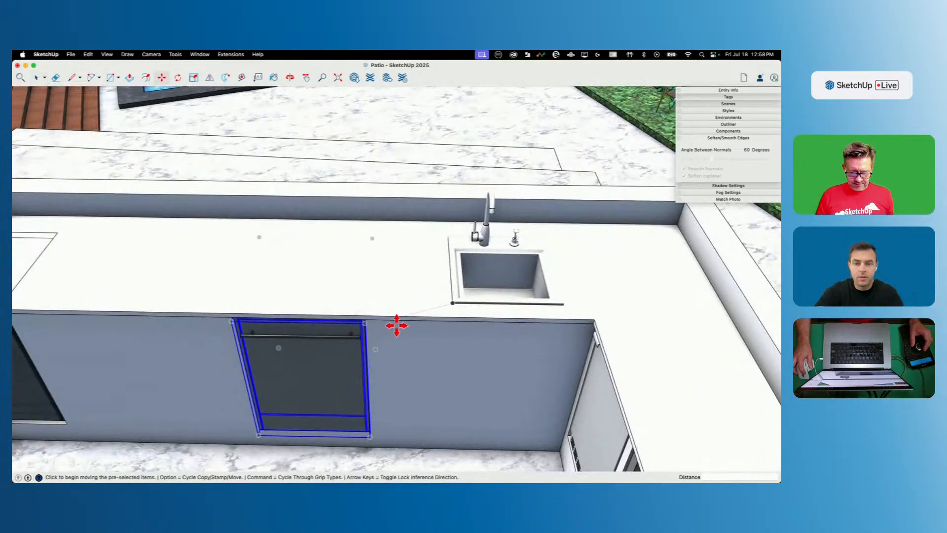
Step: Slide the dishwasher along the cabinet front toward the sink
{"action": "left_click", "coordinate": [401, 316]}
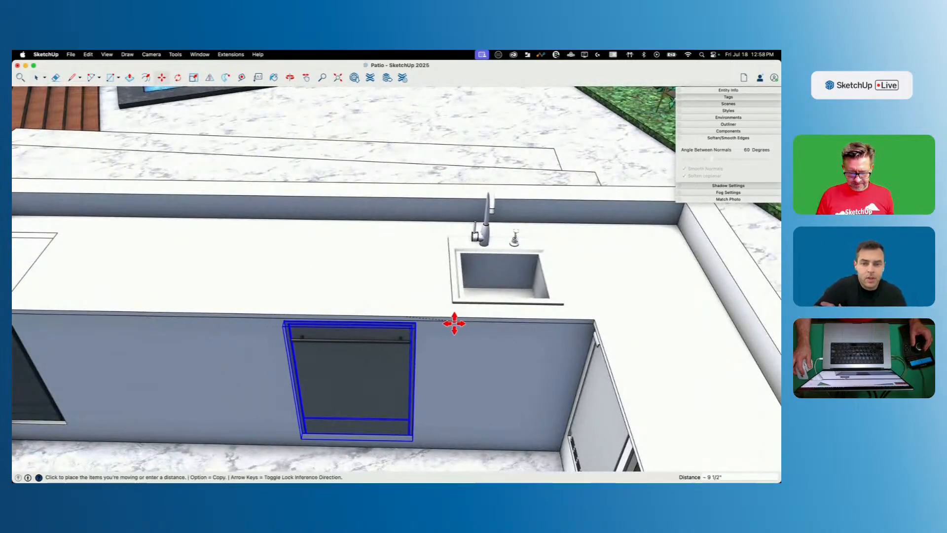
{"action": "left_click", "coordinate": [479, 317]}
{"action": "key", "text": "space"}
Step: Outline the dishwasher on the cabinet face with lines down one side, along its base and back up to the countertop
{"action": "scroll", "coordinate": [448, 427], "scroll_direction": "up", "scroll_amount": 6}
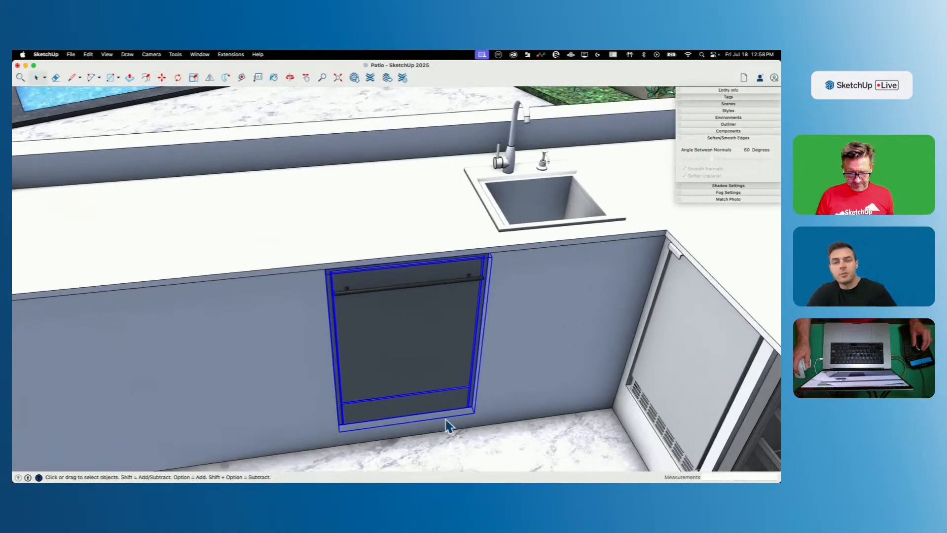
{"action": "key", "text": "l"}
{"action": "scroll", "coordinate": [345, 155], "scroll_direction": "up", "scroll_amount": 5}
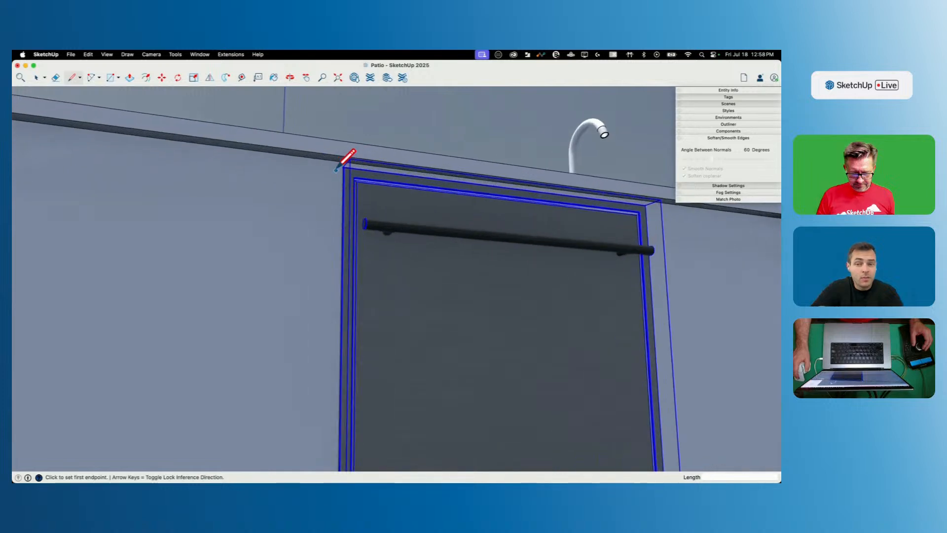
{"action": "left_click", "coordinate": [338, 159]}
{"action": "scroll", "coordinate": [335, 257], "scroll_direction": "down", "scroll_amount": 6}
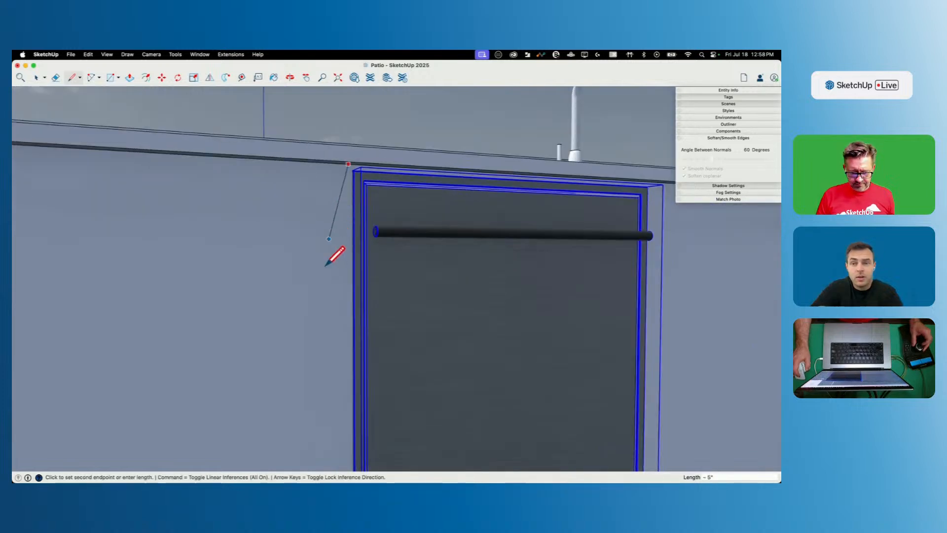
{"action": "scroll", "coordinate": [319, 210], "scroll_direction": "down", "scroll_amount": 3}
{"action": "scroll", "coordinate": [313, 297], "scroll_direction": "up", "scroll_amount": 1}
{"action": "middle_click_drag", "start_coordinate": [314, 299], "coordinate": [357, 365]}
{"action": "left_click", "coordinate": [361, 463]}
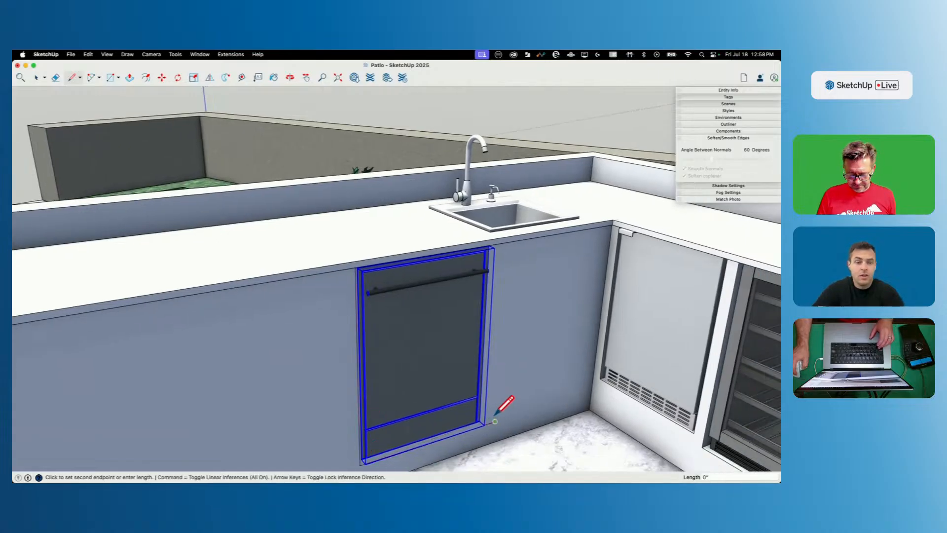
{"action": "middle_click_drag", "start_coordinate": [498, 297], "coordinate": [520, 186]}
{"action": "scroll", "coordinate": [511, 207], "scroll_direction": "up", "scroll_amount": 5}
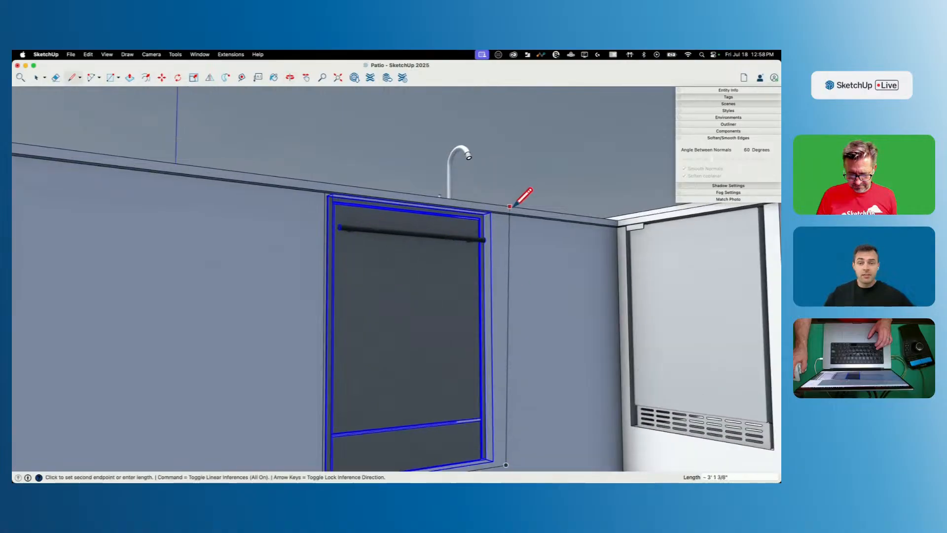
{"action": "left_click", "coordinate": [499, 215]}
Step: Push/Pull the outlined cabinet face inward to cut the dishwasher's opening
{"action": "key", "text": "p"}
{"action": "left_click", "coordinate": [479, 303]}
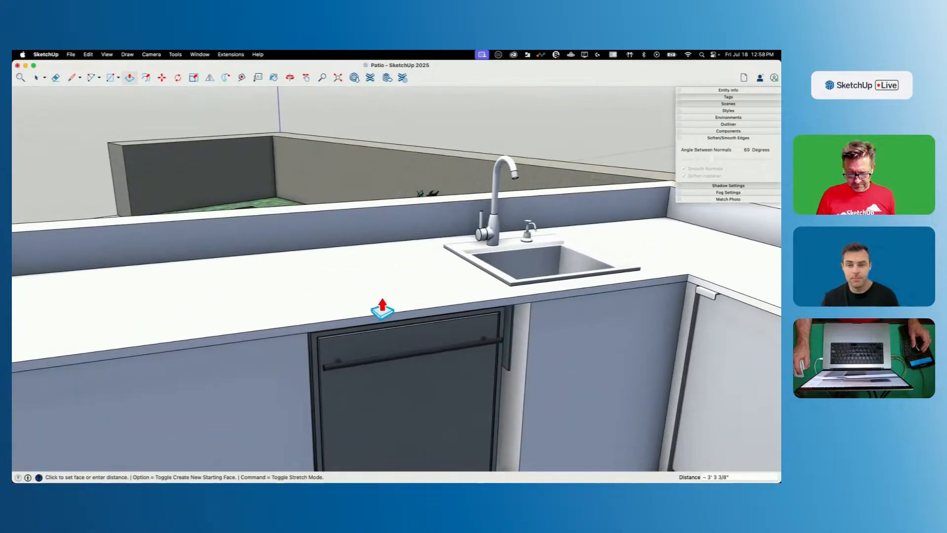
{"action": "left_click", "coordinate": [383, 307]}
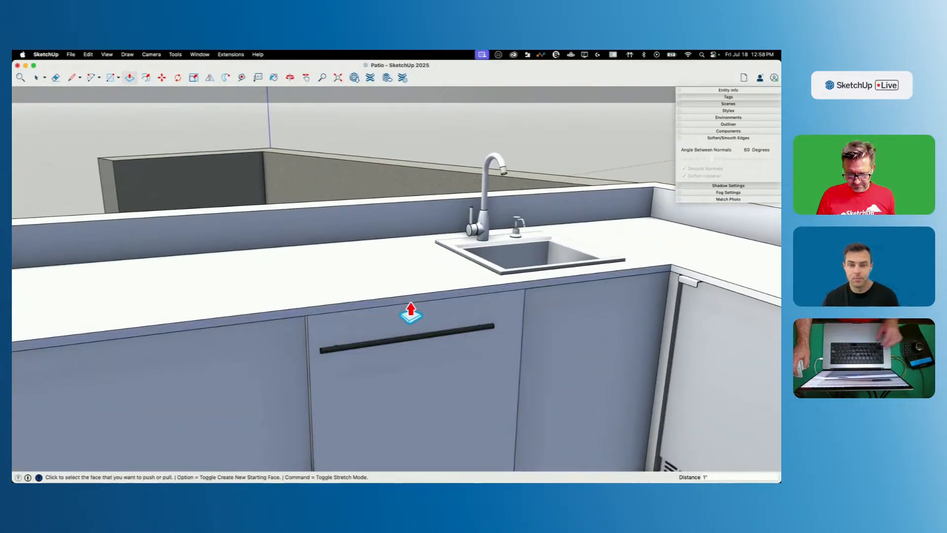
Step: Move the vertical edge on the sink side of the opening closer to the dishwasher
{"action": "key", "text": "space"}
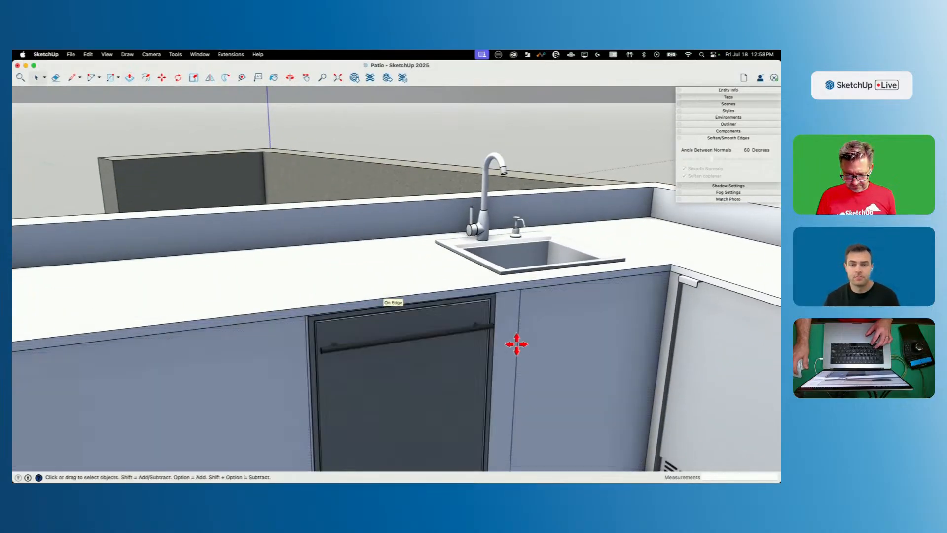
{"action": "key", "text": "m"}
{"action": "left_click", "coordinate": [516, 343]}
{"action": "left_click", "coordinate": [502, 343]}
Step: Adjust the faces around the dishwasher's opening with Push/Pull to tighten the fit
{"action": "key", "text": "p"}
{"action": "key", "text": "space"}
{"action": "key", "text": "p"}
{"action": "left_click", "coordinate": [494, 298]}
{"action": "left_click", "coordinate": [492, 299]}
{"action": "middle_click_drag", "start_coordinate": [492, 302], "coordinate": [290, 241]}
{"action": "left_click", "coordinate": [276, 452]}
{"action": "left_click", "coordinate": [276, 451]}
{"action": "key", "text": "space"}
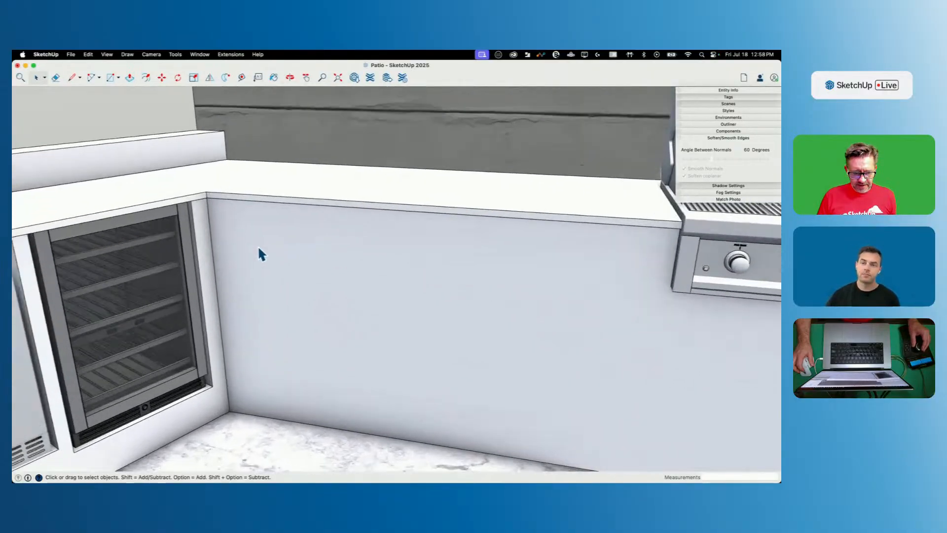
Step: Draw a 4" line up from the floor at the inside corner beside the wine cooler
{"action": "key", "text": "l"}
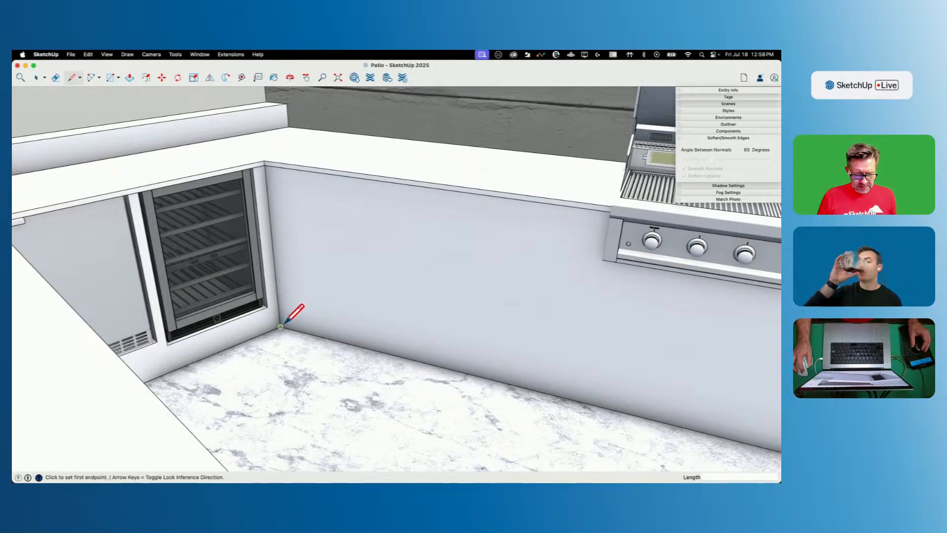
{"action": "left_click", "coordinate": [281, 325]}
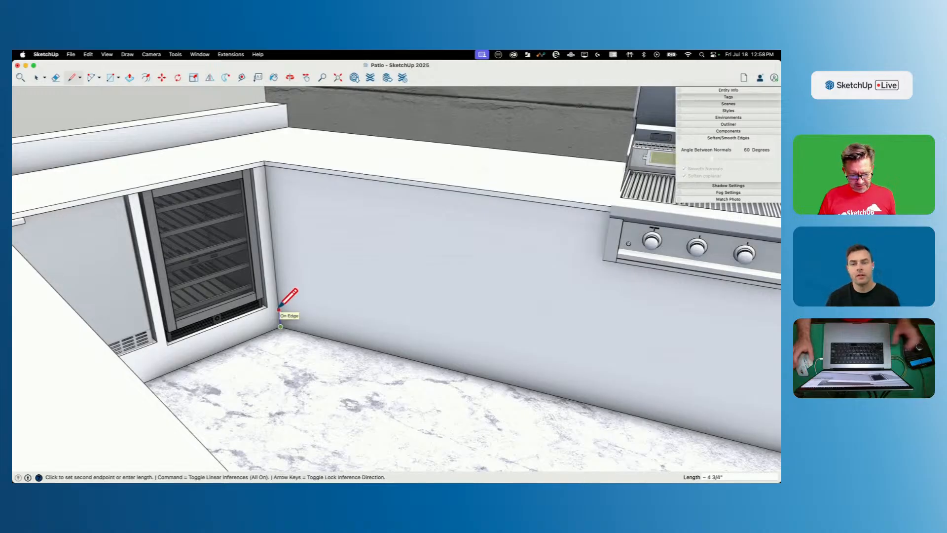
{"action": "key", "text": "Escape"}
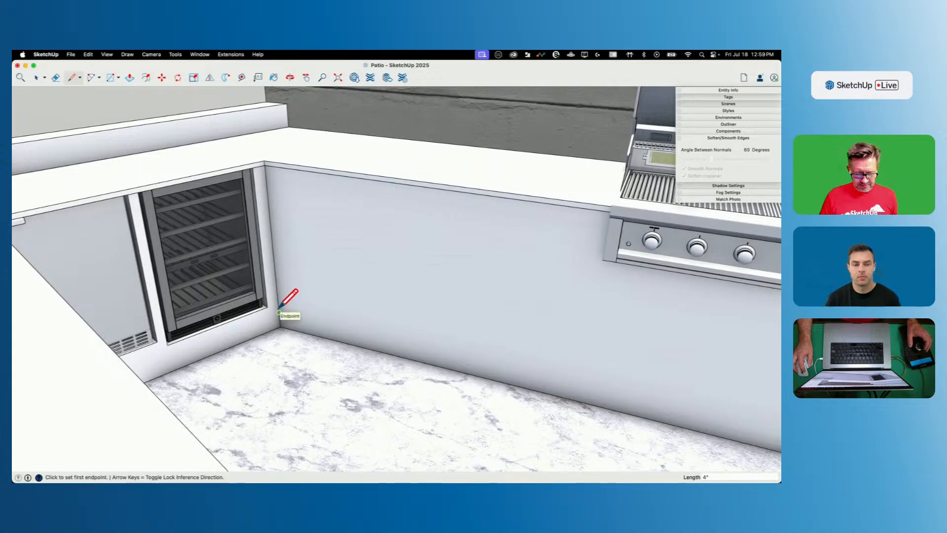
{"action": "left_click", "coordinate": [266, 306]}
{"action": "key", "text": "Escape"}
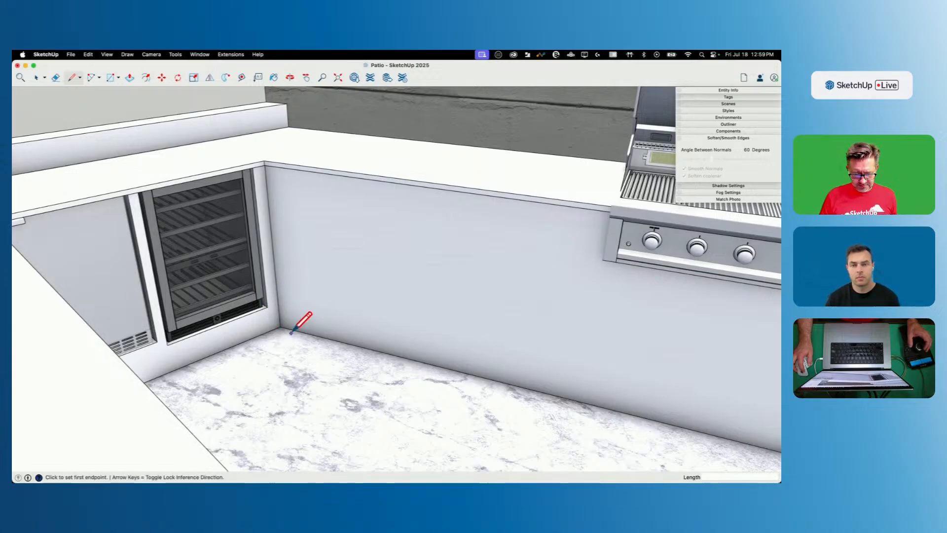
Step: Draw a 6" line up from the floor at the wine cooler corner, and a horizontal line about 14' 11" long across the grill-side cabinet face
{"action": "left_click", "coordinate": [280, 326]}
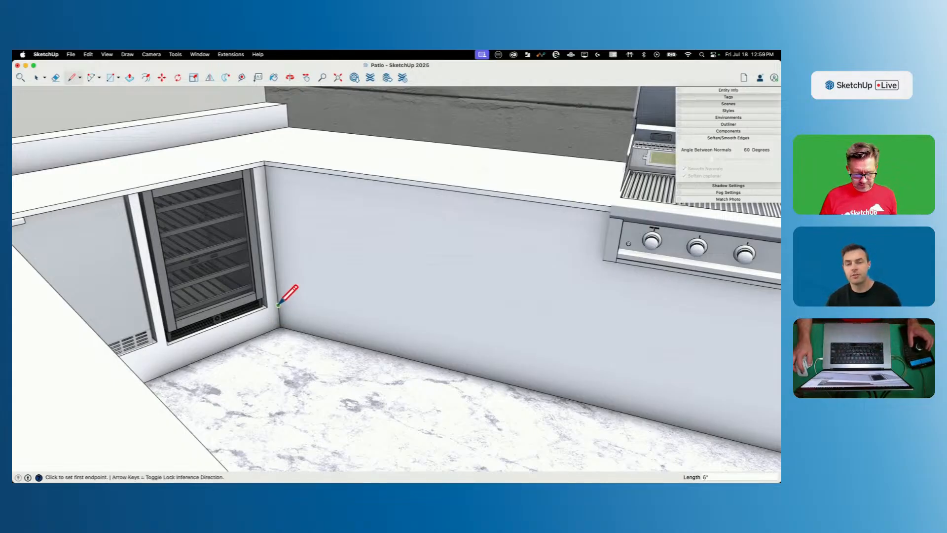
{"action": "middle_click_drag", "start_coordinate": [283, 307], "coordinate": [444, 329]}
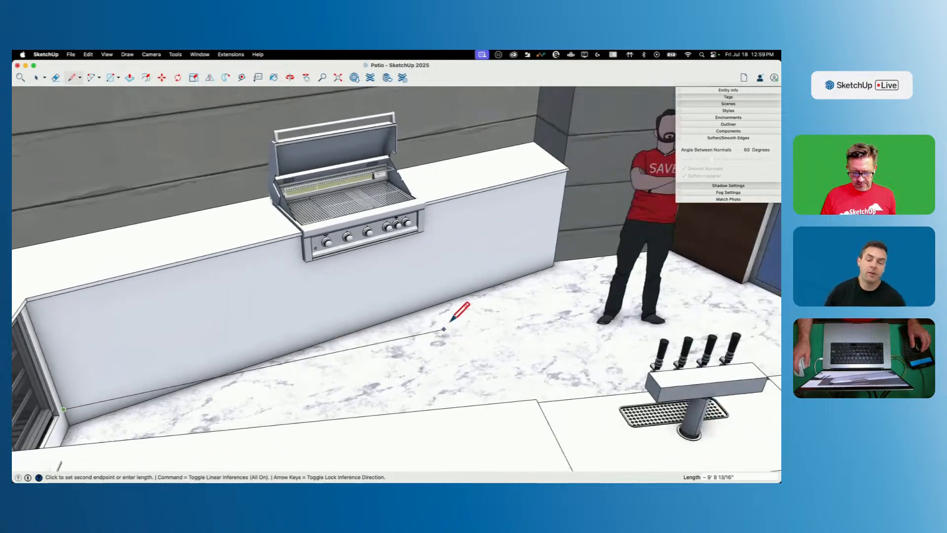
{"action": "left_click", "coordinate": [555, 253]}
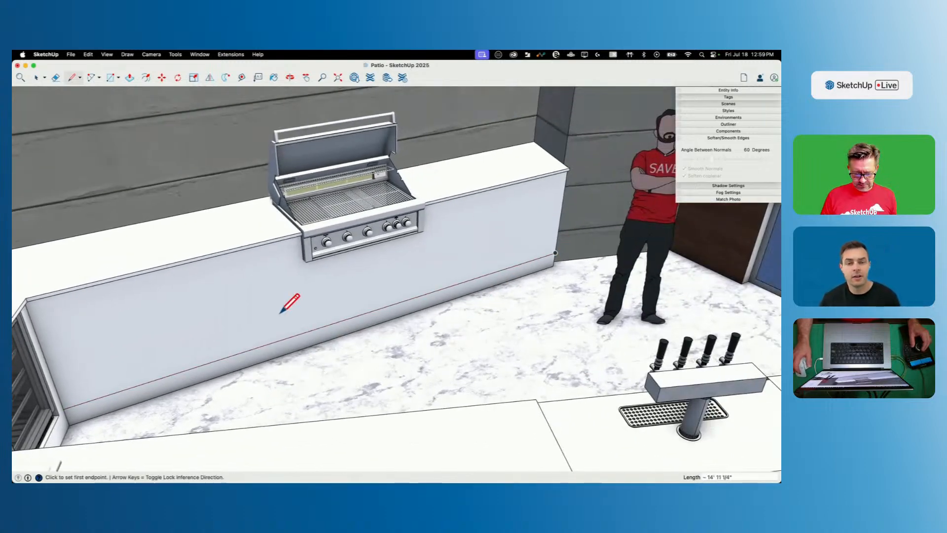
Step: Draw a vertical line from the grill's lower corner nearest the wine cooler down to the toe-kick line
{"action": "scroll", "coordinate": [323, 277], "scroll_direction": "up", "scroll_amount": 3}
{"action": "mouse_move", "coordinate": [321, 261]}
{"action": "middle_mouse_down"}
{"action": "mouse_move", "coordinate": [298, 238]}
{"action": "mouse_move", "coordinate": [254, 231]}
{"action": "mouse_move", "coordinate": [221, 277]}
{"action": "mouse_move", "coordinate": [279, 271]}
{"action": "mouse_move", "coordinate": [311, 222]}
{"action": "mouse_move", "coordinate": [285, 228]}
{"action": "mouse_move", "coordinate": [336, 162]}
{"action": "mouse_move", "coordinate": [317, 176]}
{"action": "mouse_move", "coordinate": [334, 270]}
{"action": "middle_mouse_up"}
{"action": "scroll", "coordinate": [318, 194], "scroll_direction": "down", "scroll_amount": 5}
{"action": "scroll", "coordinate": [424, 236], "scroll_direction": "down", "scroll_amount": 4}
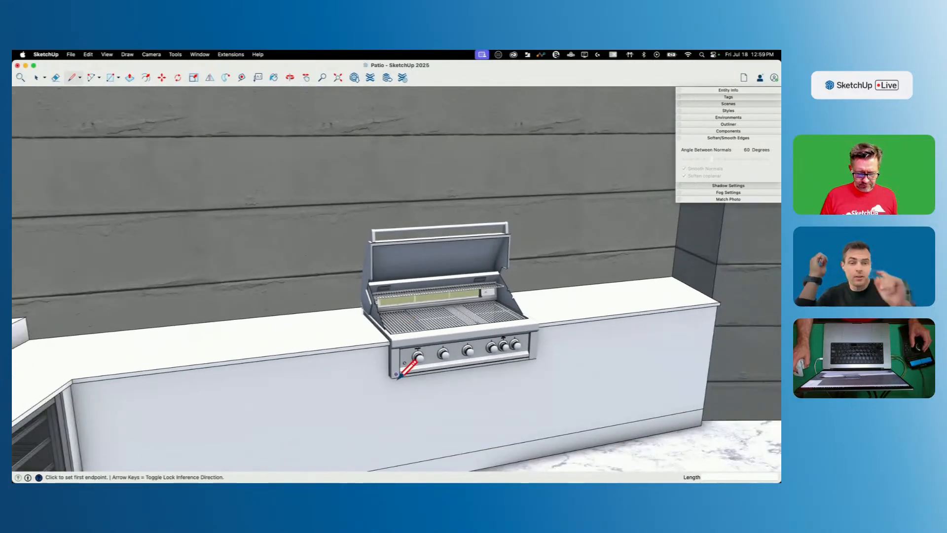
{"action": "left_click", "coordinate": [390, 375]}
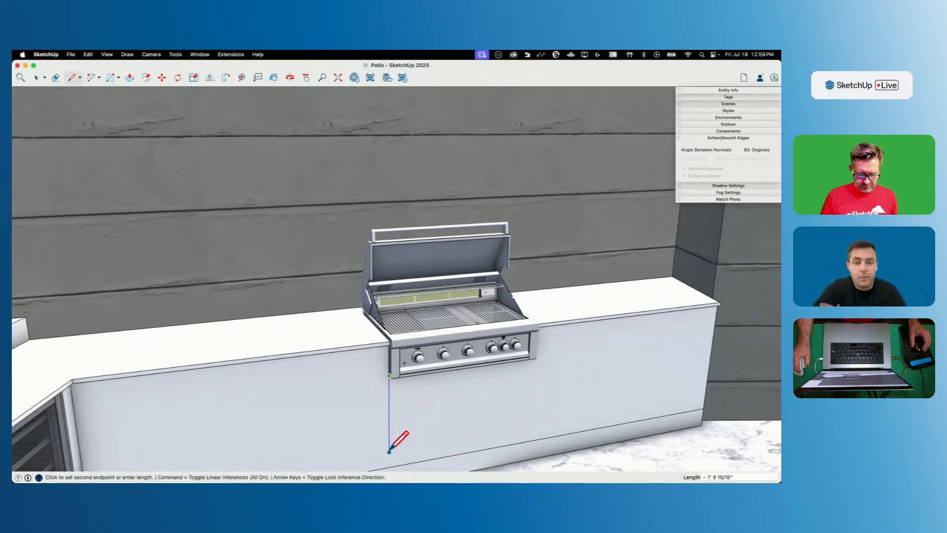
{"action": "key", "text": "Escape"}
{"action": "middle_click_drag", "start_coordinate": [503, 409], "coordinate": [492, 375]}
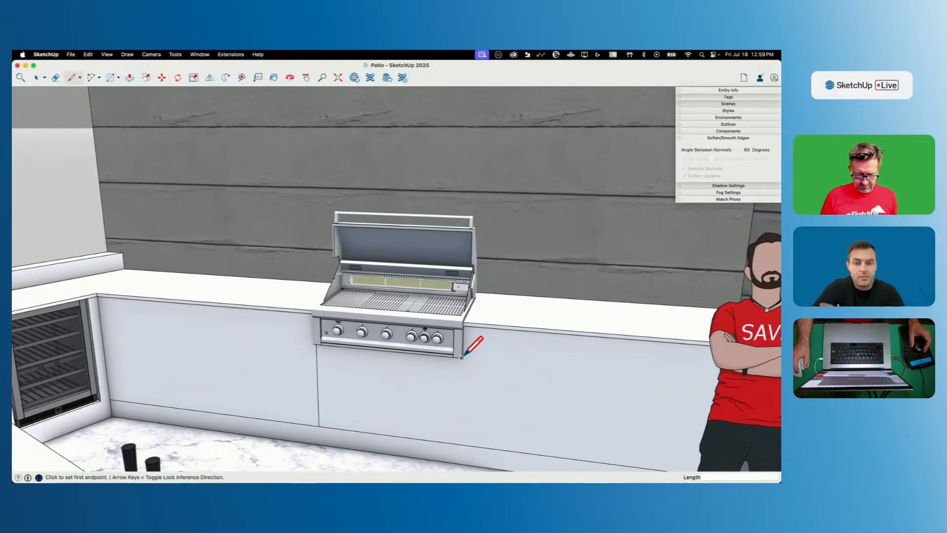
Step: Draw vertical lines about 2' 2" long between the toe-kick line and the grill's other lower corner and its bottom midpoint
{"action": "scroll", "coordinate": [471, 356], "scroll_direction": "up", "scroll_amount": 3}
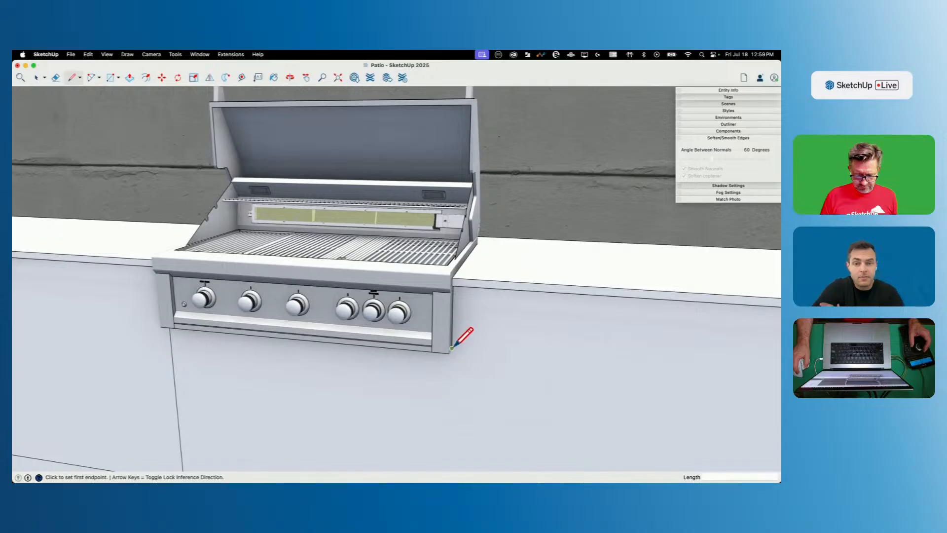
{"action": "scroll", "coordinate": [452, 389], "scroll_direction": "down", "scroll_amount": 5}
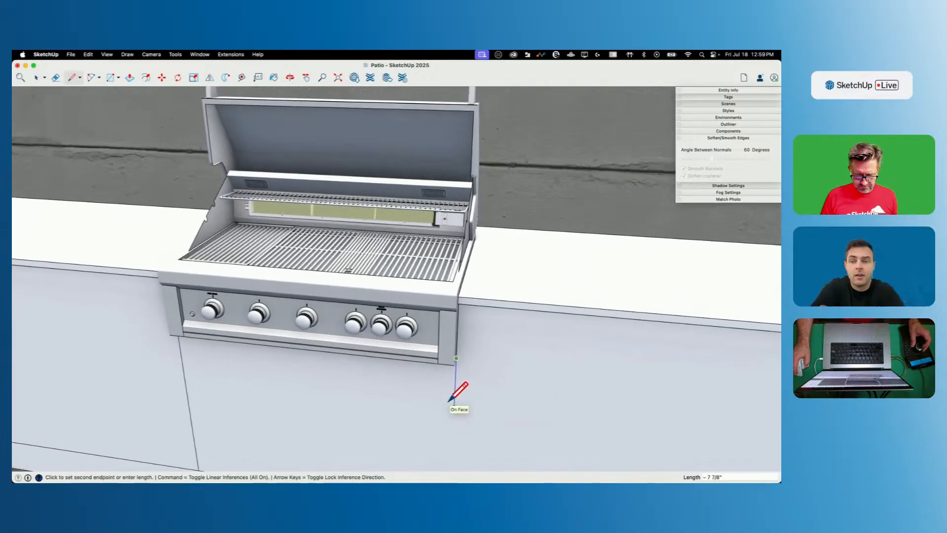
{"action": "left_click", "coordinate": [415, 401]}
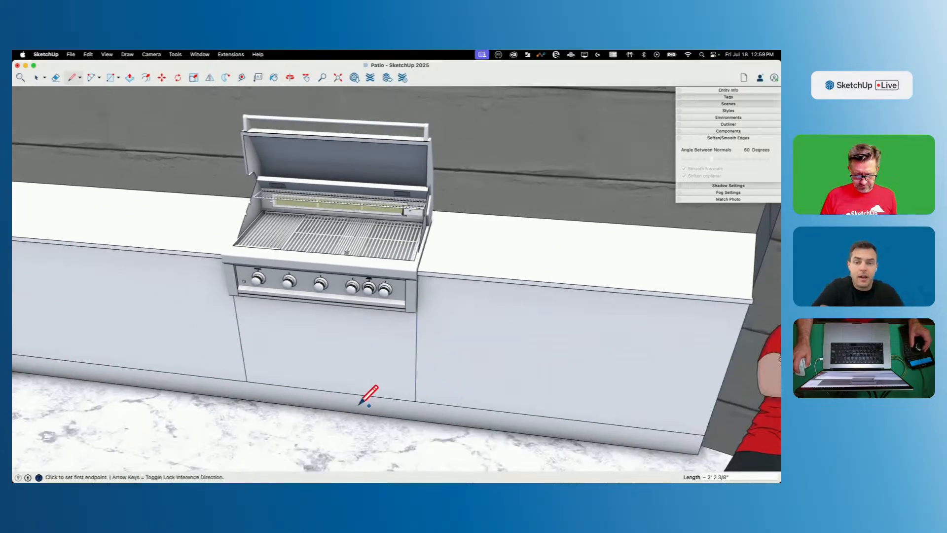
{"action": "middle_click_drag", "start_coordinate": [329, 390], "coordinate": [298, 322]}
{"action": "left_click", "coordinate": [308, 331]}
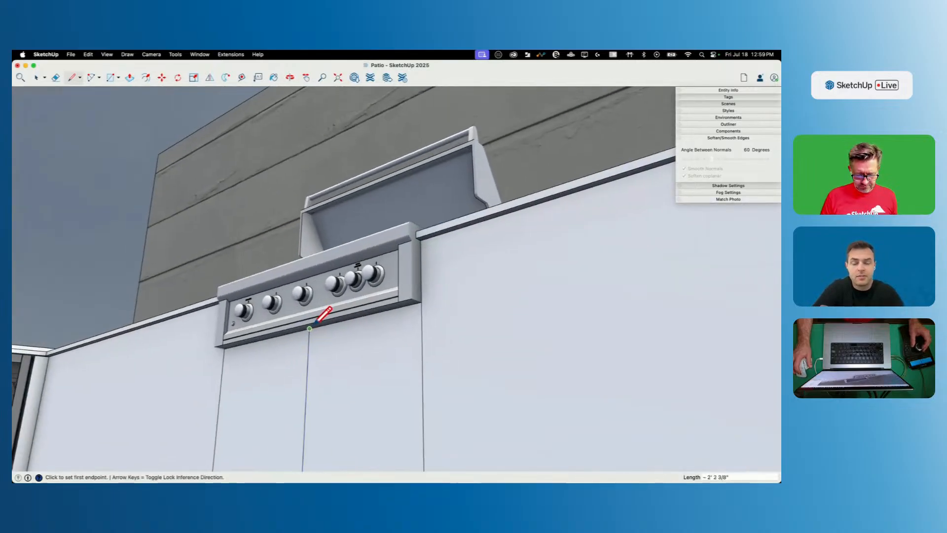
Step: Copy the vertical corner edge beside the wine cooler to the grill's near door line and divide the span into 3 equal panels
{"action": "key", "text": "space"}
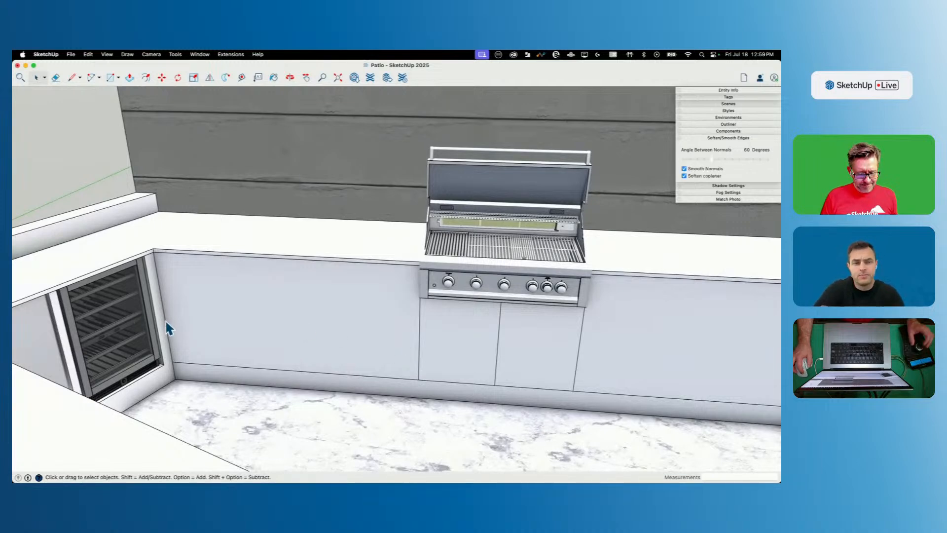
{"action": "key", "text": "m"}
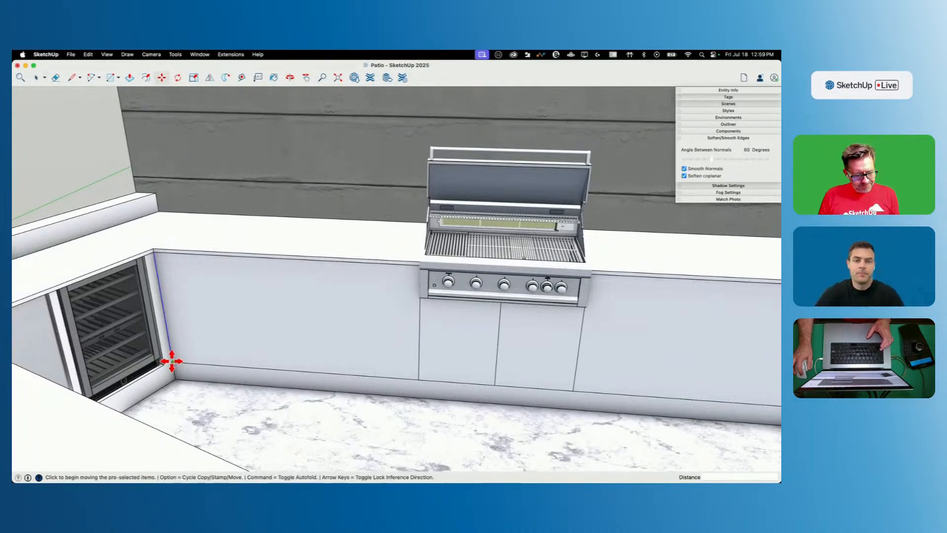
{"action": "left_click", "coordinate": [171, 361]}
{"action": "key", "text": "alt"}
{"action": "left_click", "coordinate": [419, 378]}
{"action": "type", "text": "/3"}
{"action": "key", "text": "Return"}
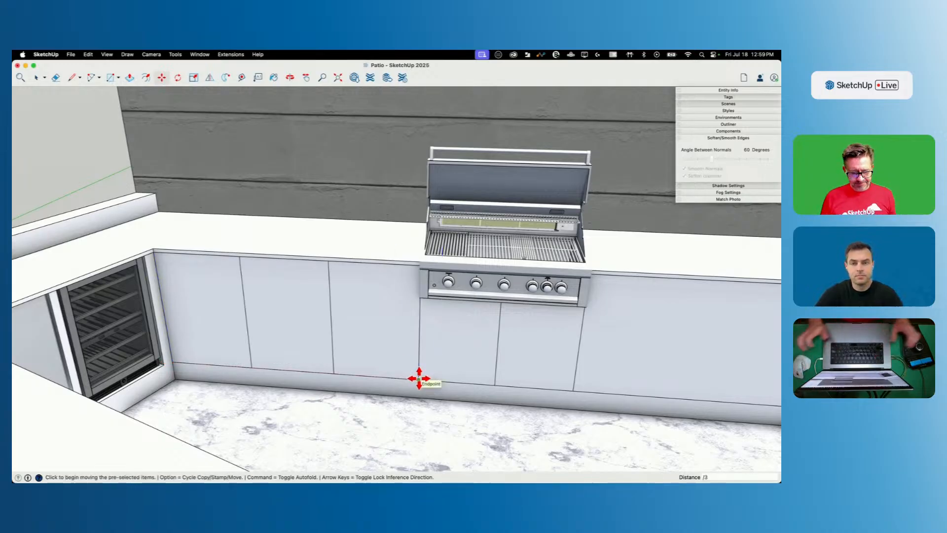
{"action": "key", "text": "space"}
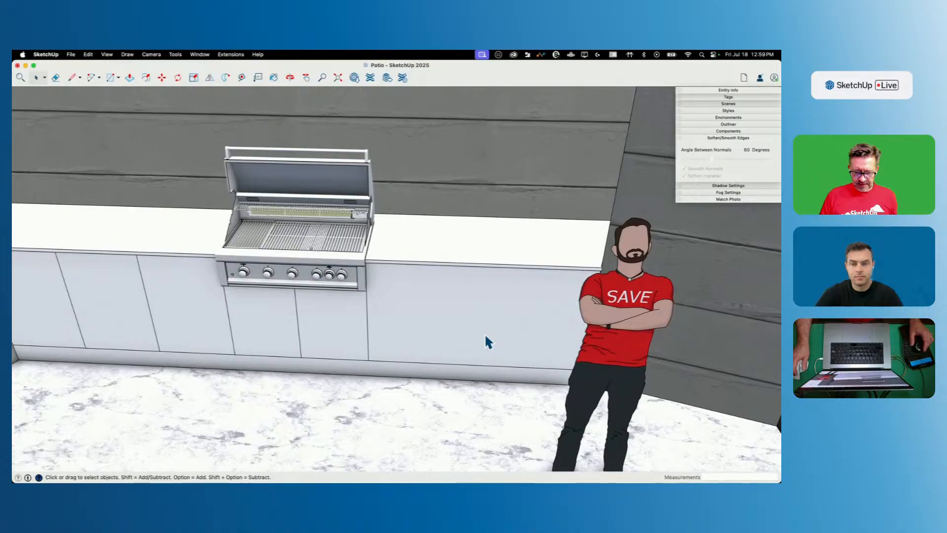
Step: Copy the vertical edge at the counter's far end to the grill's other door line and divide the span into 3 equal panels
{"action": "scroll", "coordinate": [543, 316], "scroll_direction": "up", "scroll_amount": 5}
{"action": "left_click", "coordinate": [590, 303]}
{"action": "key", "text": "m"}
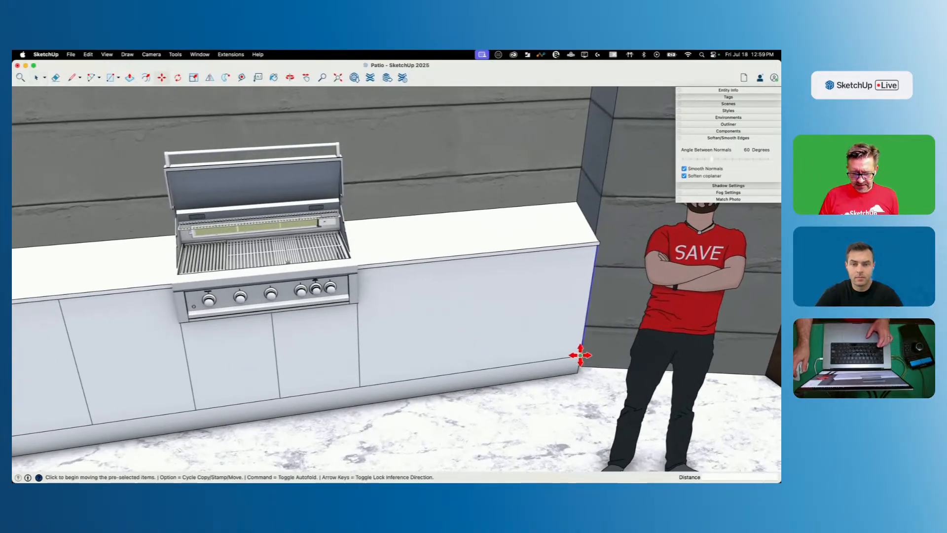
{"action": "left_click", "coordinate": [579, 355]}
{"action": "key", "text": "alt"}
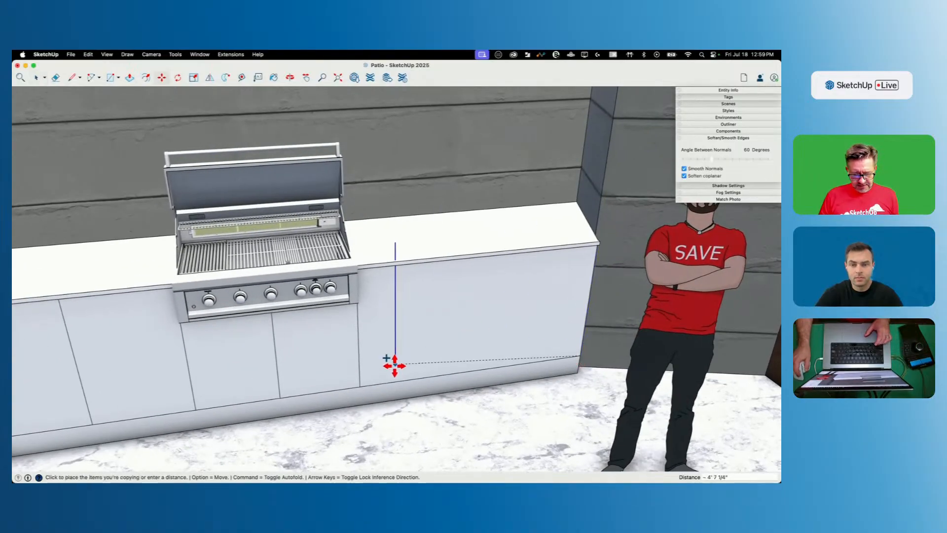
{"action": "left_click", "coordinate": [360, 384]}
{"action": "type", "text": "/3"}
{"action": "key", "text": "Return"}
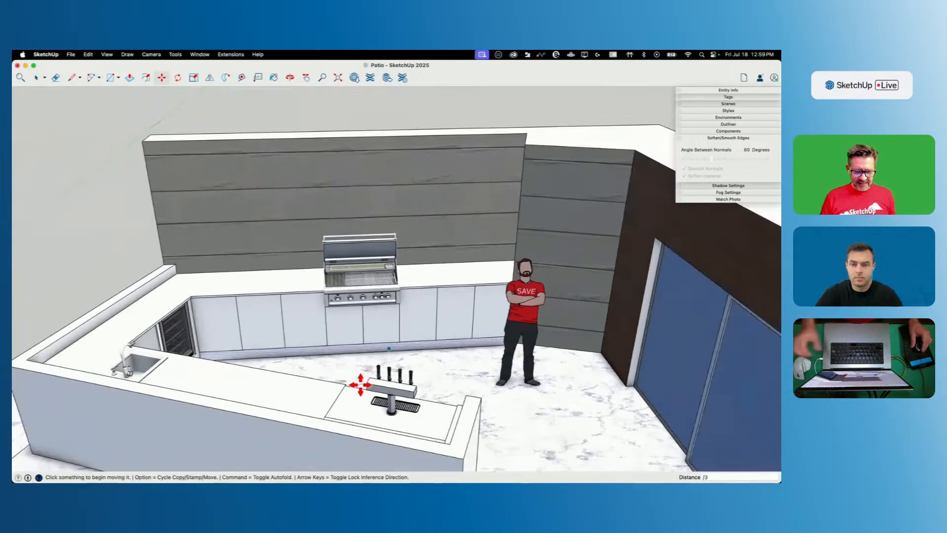
{"action": "scroll", "coordinate": [359, 384], "scroll_direction": "down", "scroll_amount": 4}
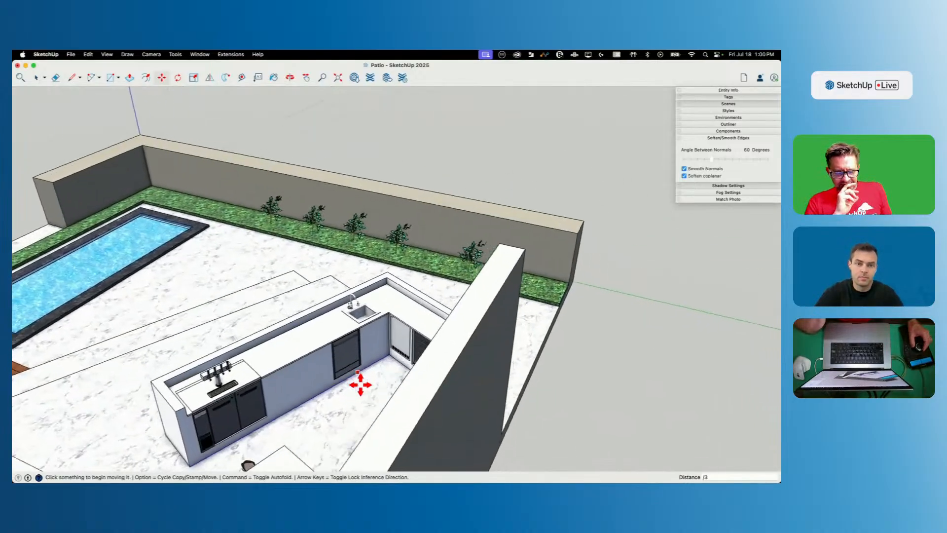
{"action": "middle_click_drag", "start_coordinate": [359, 384], "coordinate": [360, 384]}
{"action": "key", "text": "space"}
{"action": "left_click", "coordinate": [198, 146]}
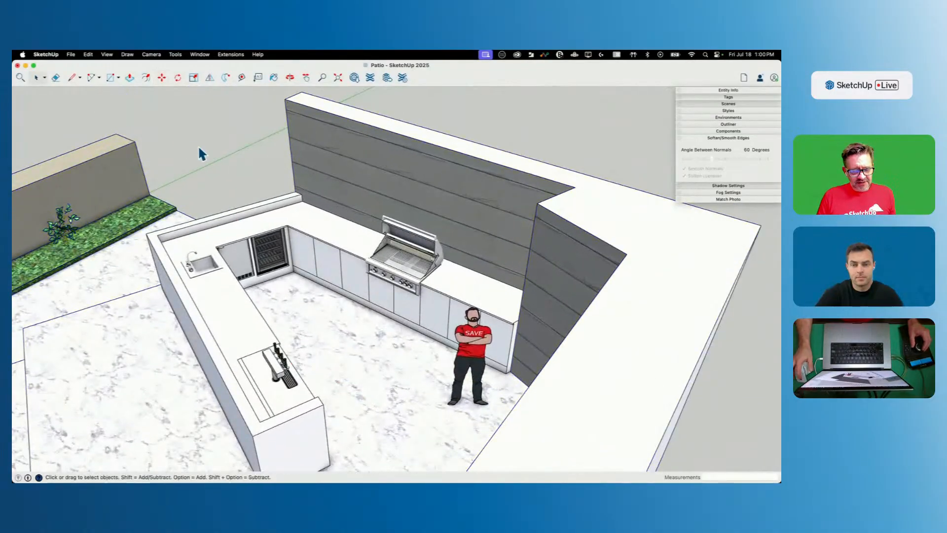
{"action": "scroll", "coordinate": [252, 271], "scroll_direction": "up", "scroll_amount": 3}
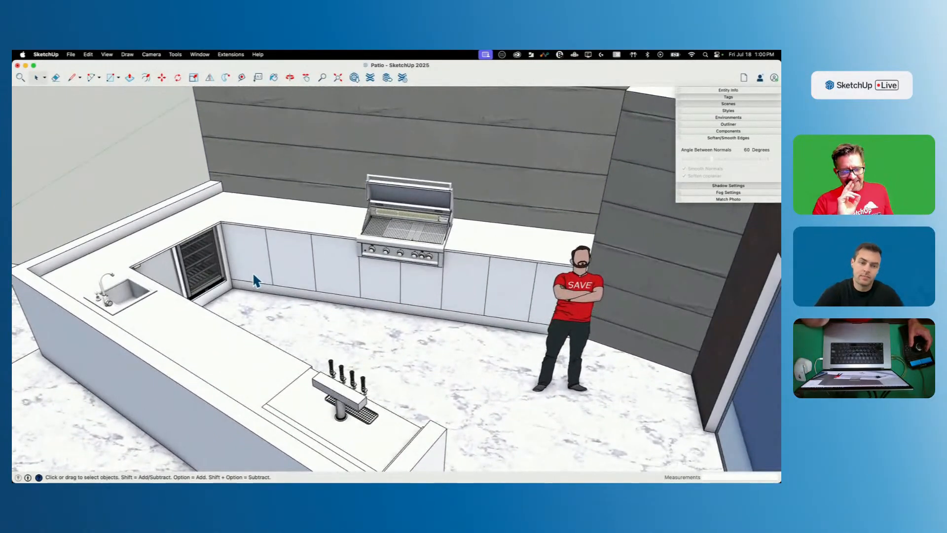
{"action": "middle_click_drag", "start_coordinate": [253, 273], "coordinate": [706, 135]}
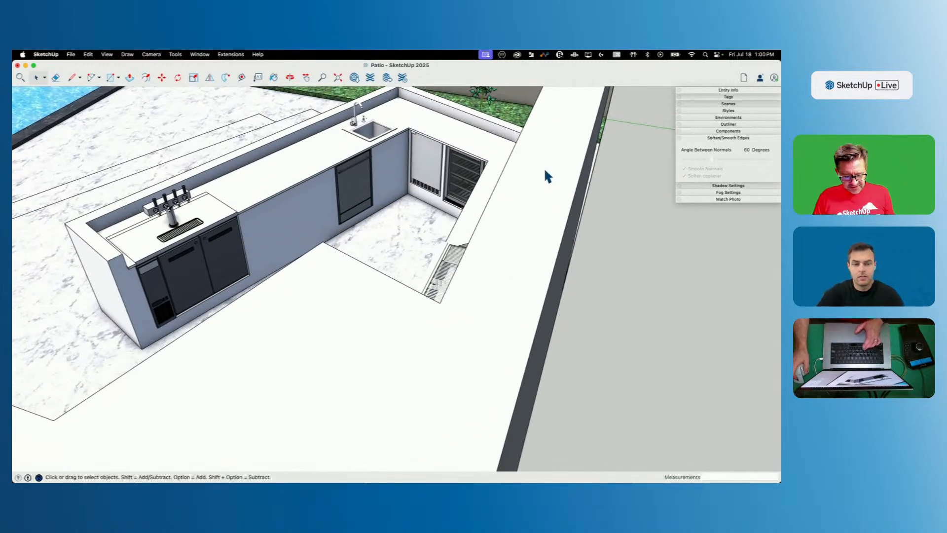
Step: Bring up the Paint Bucket materials, list the Colors In Model, and move the palette clear of the counter
{"action": "key", "text": "b"}
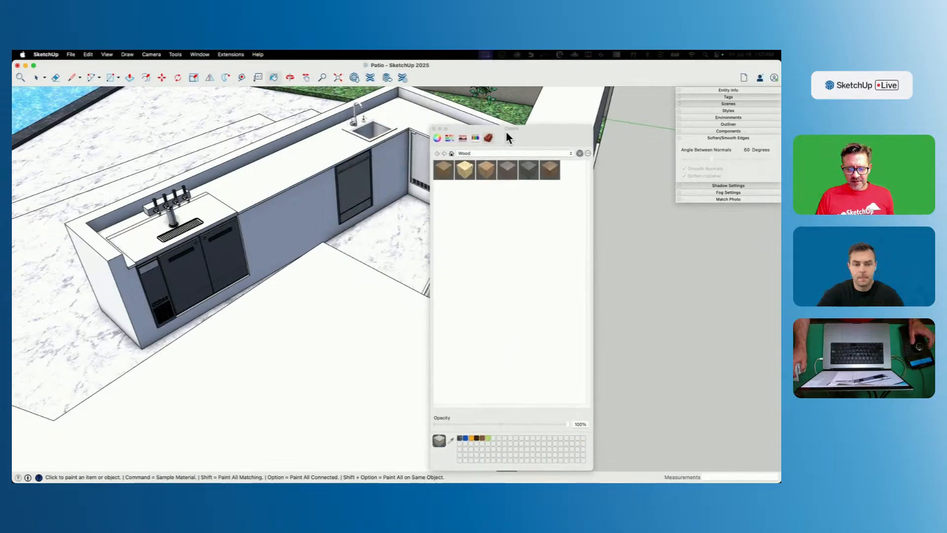
{"action": "left_click", "coordinate": [452, 154]}
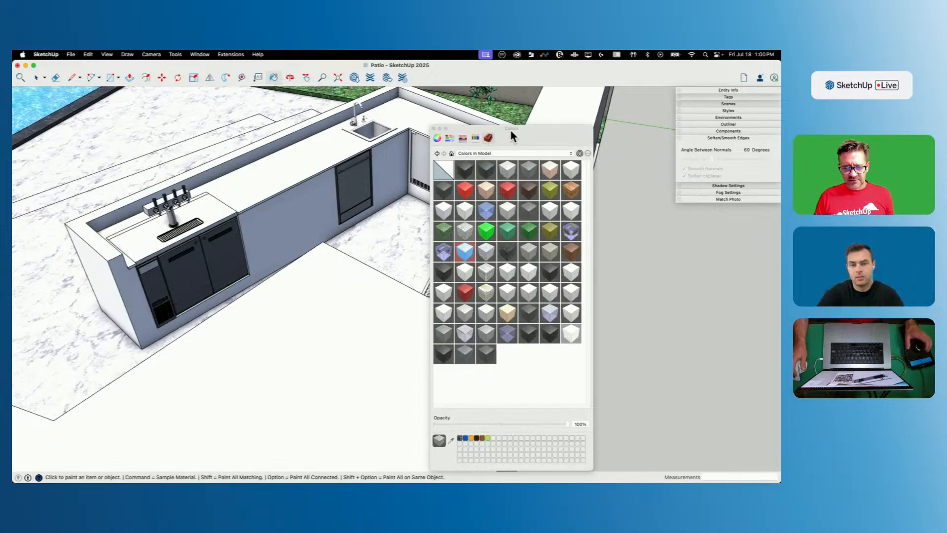
{"action": "left_click_drag", "start_coordinate": [511, 132], "coordinate": [592, 122]}
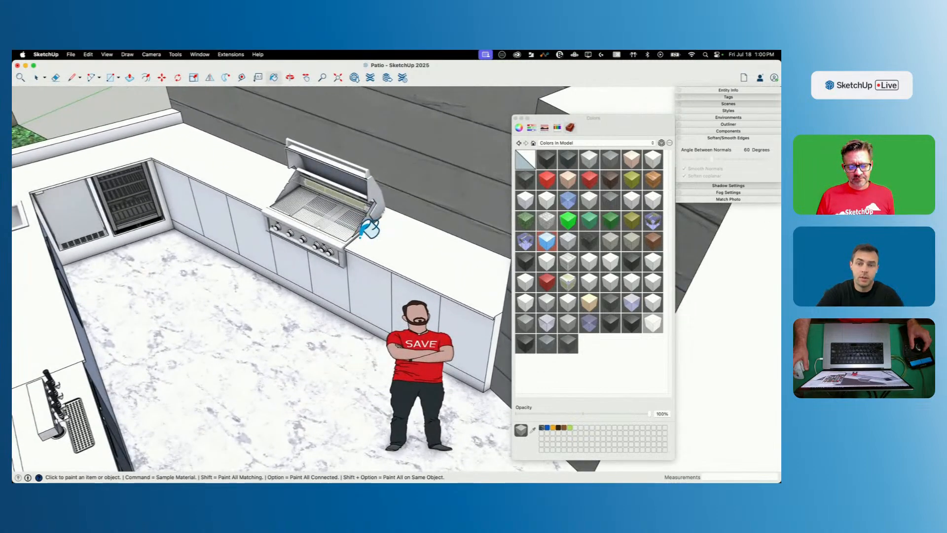
{"action": "middle_click_drag", "start_coordinate": [367, 228], "coordinate": [328, 211]}
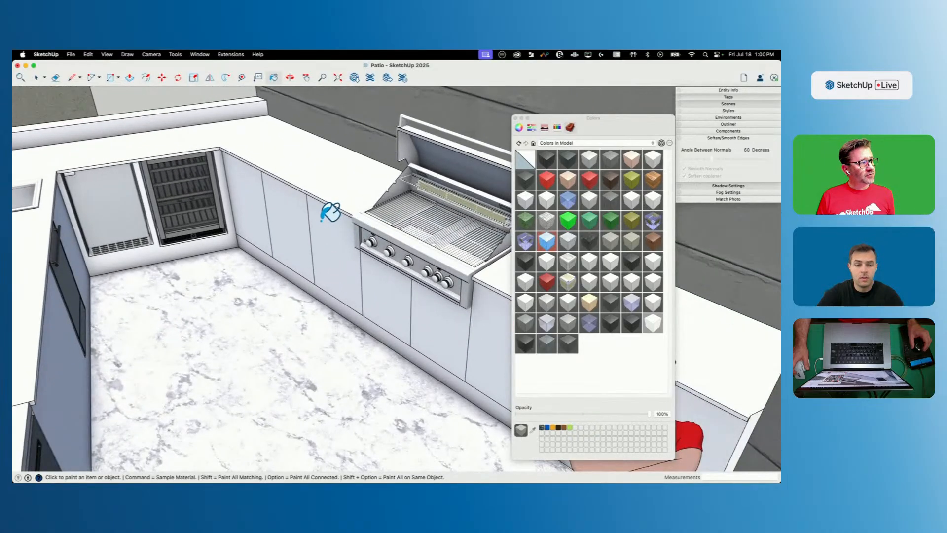
Step: Draw a horizontal toe-kick line about 14' long along the bar-side cabinet face, from the inside corner to the counter's far end
{"action": "key", "text": "p"}
{"action": "scroll", "coordinate": [313, 232], "scroll_direction": "up", "scroll_amount": 5}
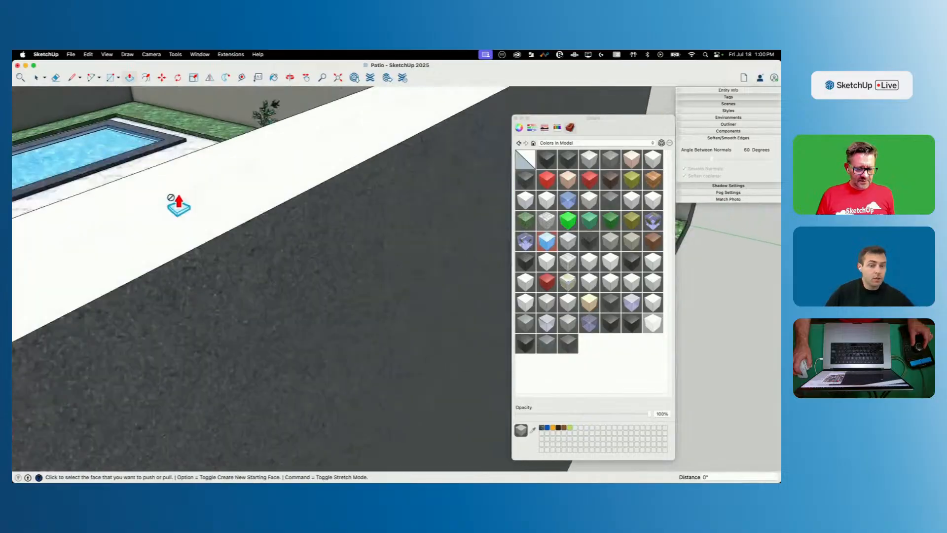
{"action": "middle_click_drag", "start_coordinate": [178, 204], "coordinate": [306, 217]}
{"action": "key", "text": "l"}
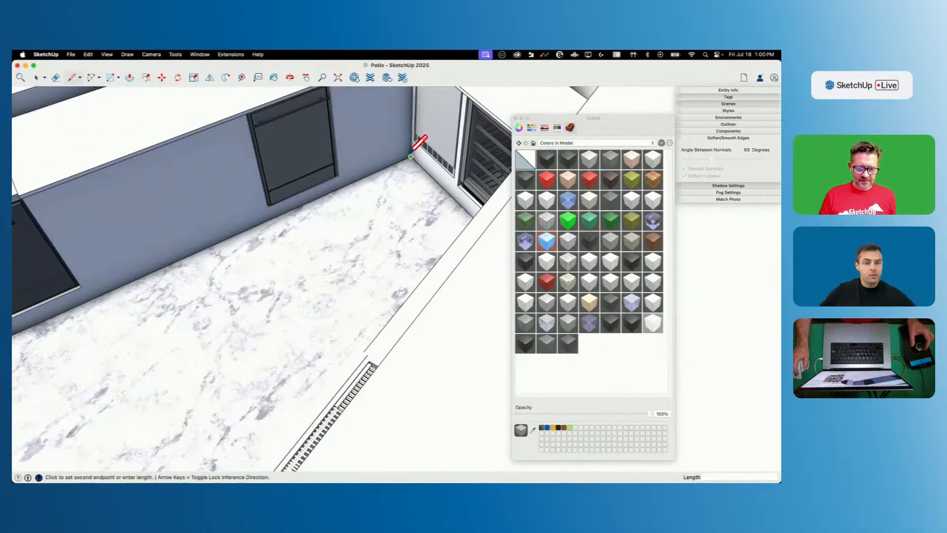
{"action": "key", "text": "Escape"}
{"action": "left_click", "coordinate": [411, 143]}
{"action": "scroll", "coordinate": [173, 242], "scroll_direction": "down", "scroll_amount": 5}
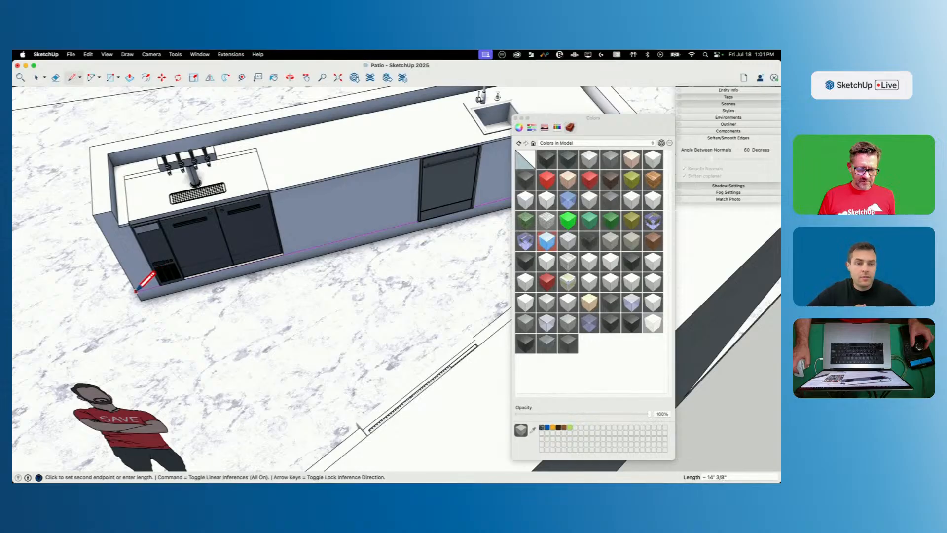
Step: Select the vertical edge between the double-door cooler and the blank bar-side panel and start the Move tool on it
{"action": "key", "text": "space"}
{"action": "scroll", "coordinate": [281, 250], "scroll_direction": "up", "scroll_amount": 3}
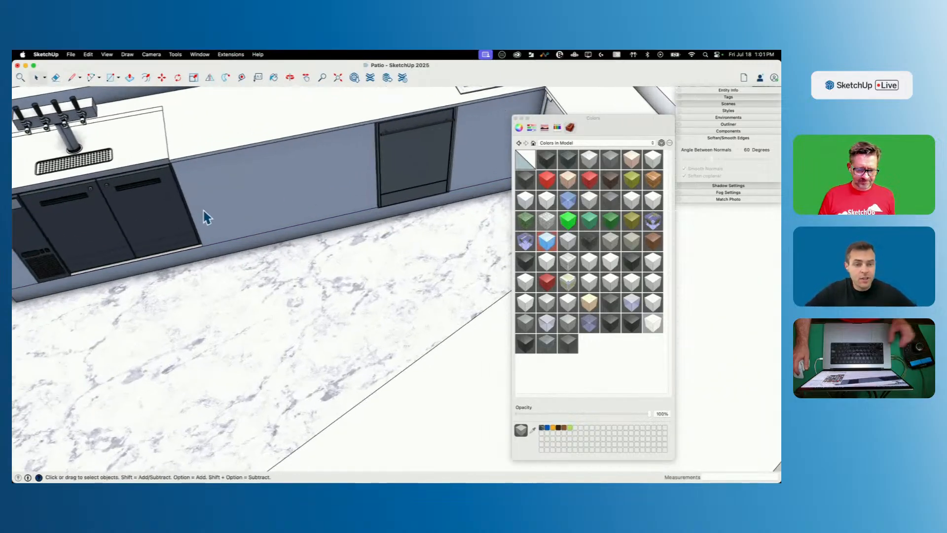
{"action": "key", "text": "m"}
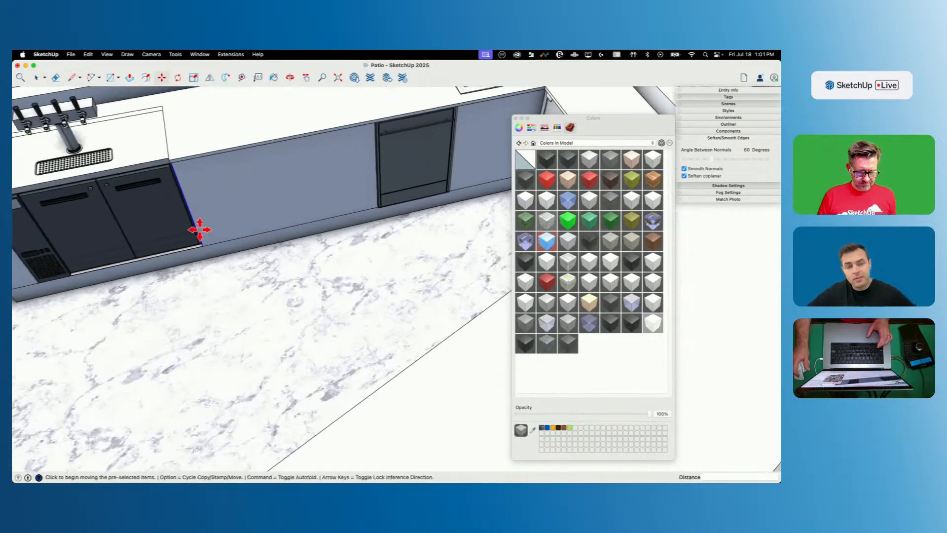
Step: Copy the selected vertical edge from the black kegerator to the dishwasher's near side, dividing the span into three equal door panels with /3
{"action": "left_click", "coordinate": [204, 247]}
{"action": "key", "text": "alt"}
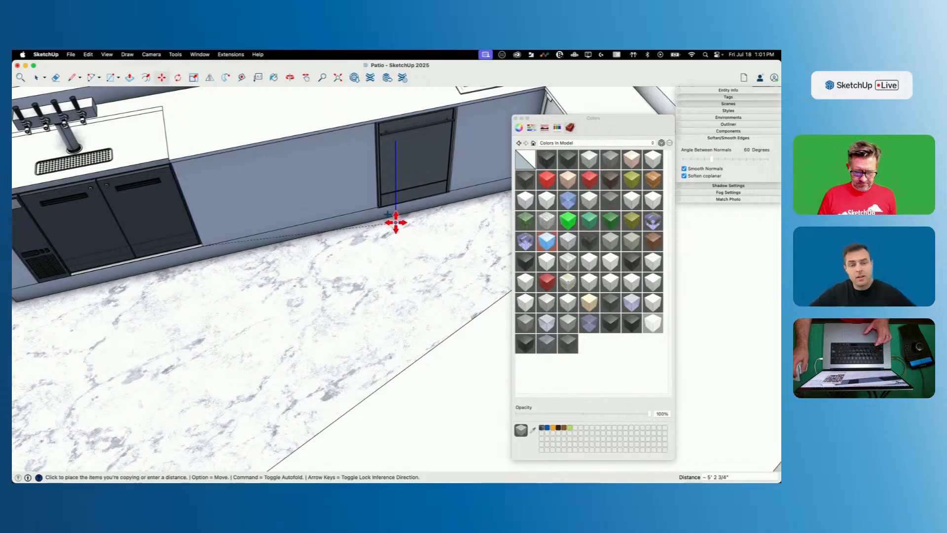
{"action": "scroll", "coordinate": [378, 210], "scroll_direction": "up", "scroll_amount": 3}
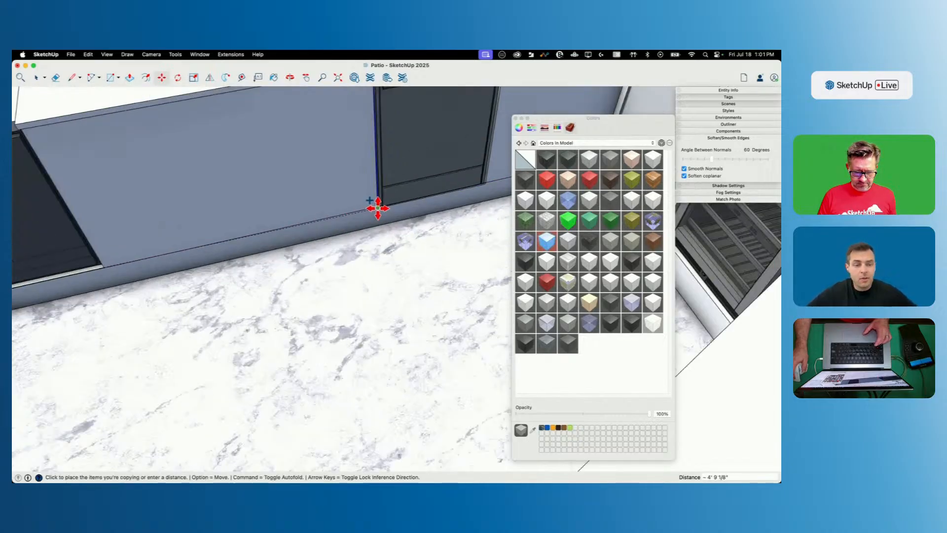
{"action": "left_click", "coordinate": [377, 204]}
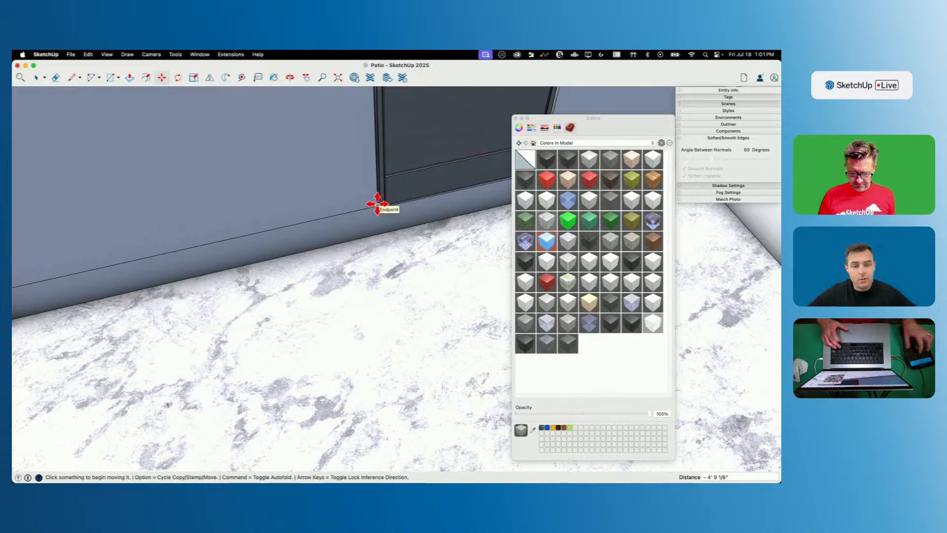
{"action": "scroll", "coordinate": [377, 204], "scroll_direction": "down", "scroll_amount": 5}
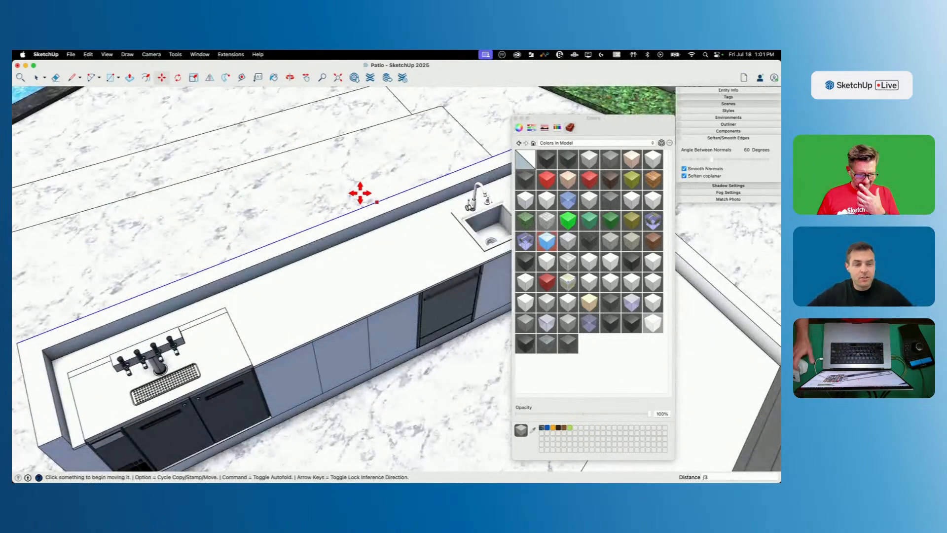
Step: Close the Colors window
{"action": "key", "text": "space"}
{"action": "scroll", "coordinate": [365, 335], "scroll_direction": "down", "scroll_amount": 4}
{"action": "middle_click_drag", "start_coordinate": [371, 315], "coordinate": [493, 169]}
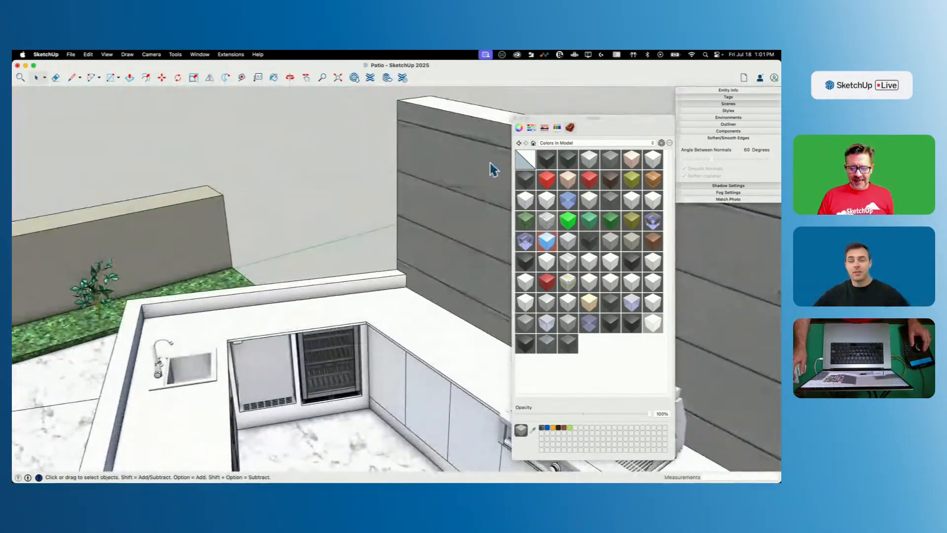
{"action": "left_click", "coordinate": [515, 118]}
{"action": "scroll", "coordinate": [468, 251], "scroll_direction": "down", "scroll_amount": 3}
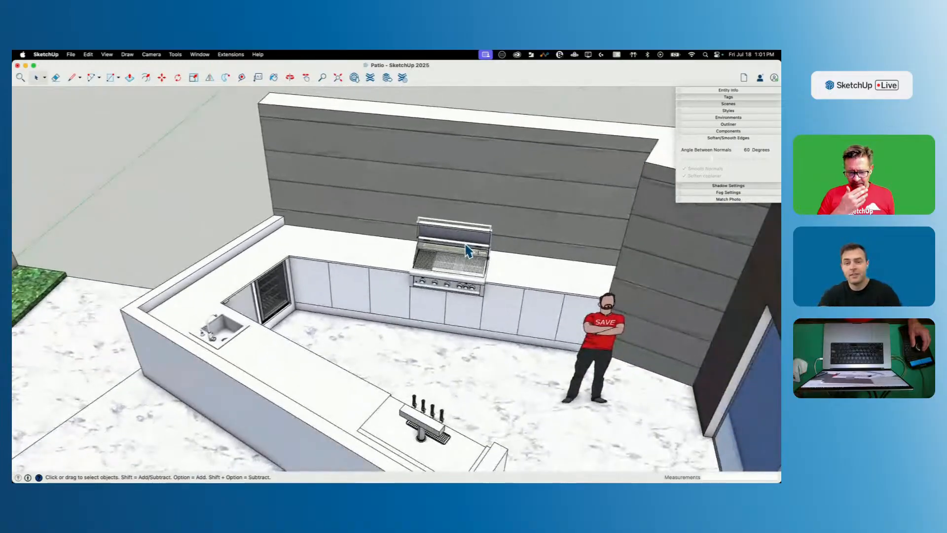
Step: Offset the corner cabinet door face next to the wine fridge inward by 0.5"
{"action": "scroll", "coordinate": [467, 250], "scroll_direction": "up", "scroll_amount": 6}
{"action": "middle_click_drag", "start_coordinate": [468, 250], "coordinate": [387, 329]}
{"action": "scroll", "coordinate": [384, 318], "scroll_direction": "up", "scroll_amount": 4}
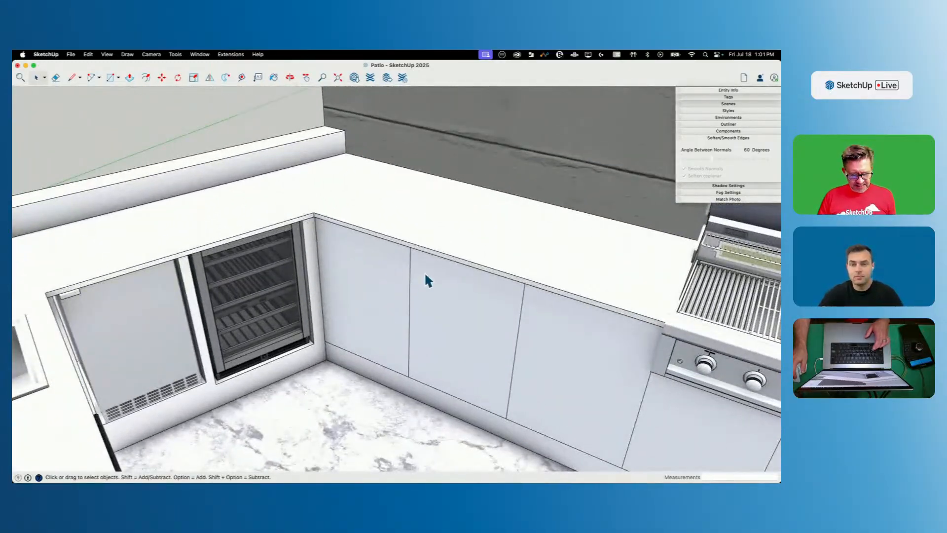
{"action": "key", "text": "f"}
{"action": "left_click", "coordinate": [405, 266]}
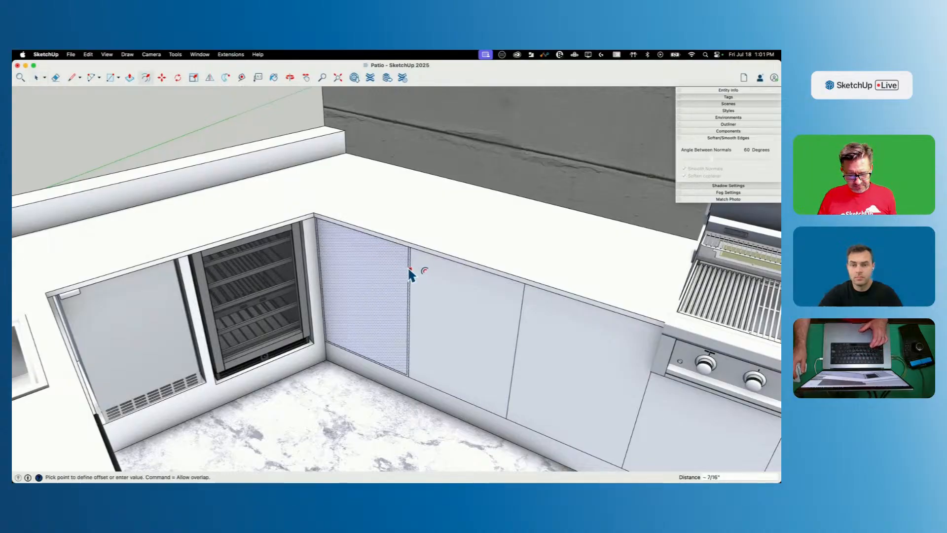
{"action": "type", "text": ".5"}
{"action": "key", "text": "Return"}
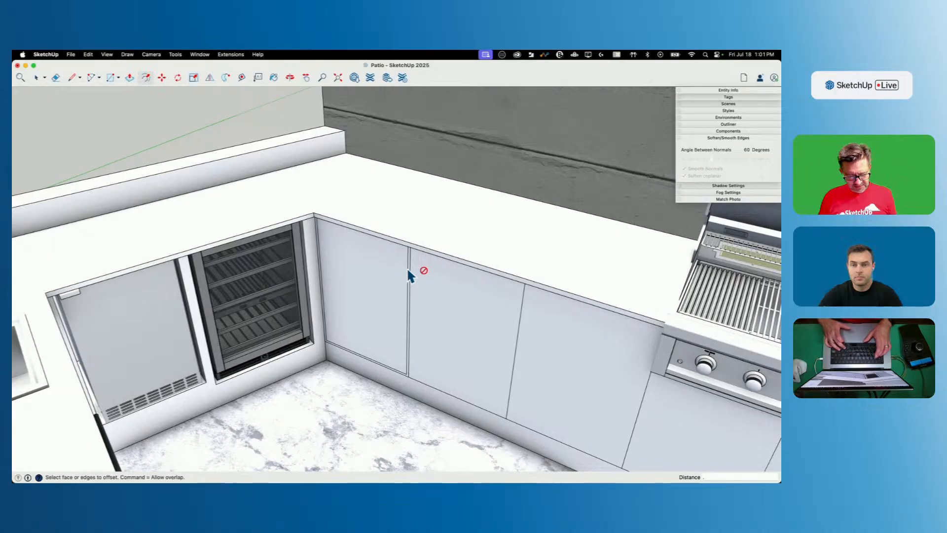
Step: Repeat the same inward offset on the remaining door faces along the grill run, including those under and beyond the grill
{"action": "double_click", "coordinate": [451, 294]}
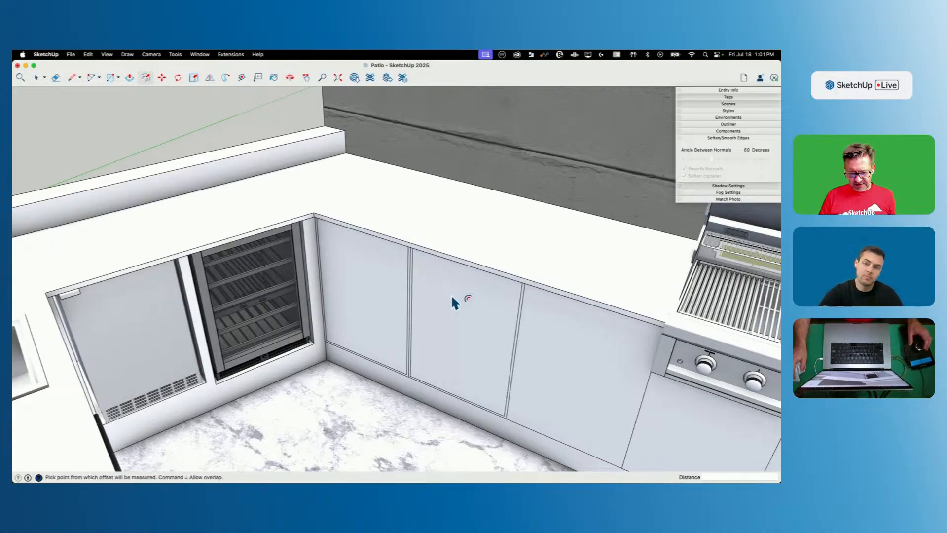
{"action": "double_click", "coordinate": [623, 354]}
{"action": "double_click", "coordinate": [685, 416]}
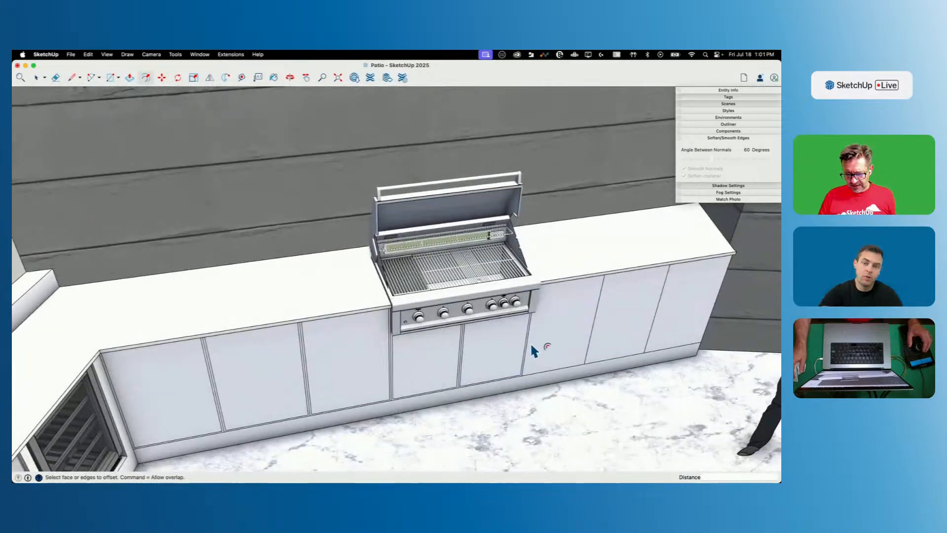
{"action": "double_click", "coordinate": [610, 325]}
{"action": "double_click", "coordinate": [697, 305]}
Step: Push/Pull the offset door faces along the grill run to give the doors depth
{"action": "key", "text": "p"}
{"action": "left_click", "coordinate": [239, 367]}
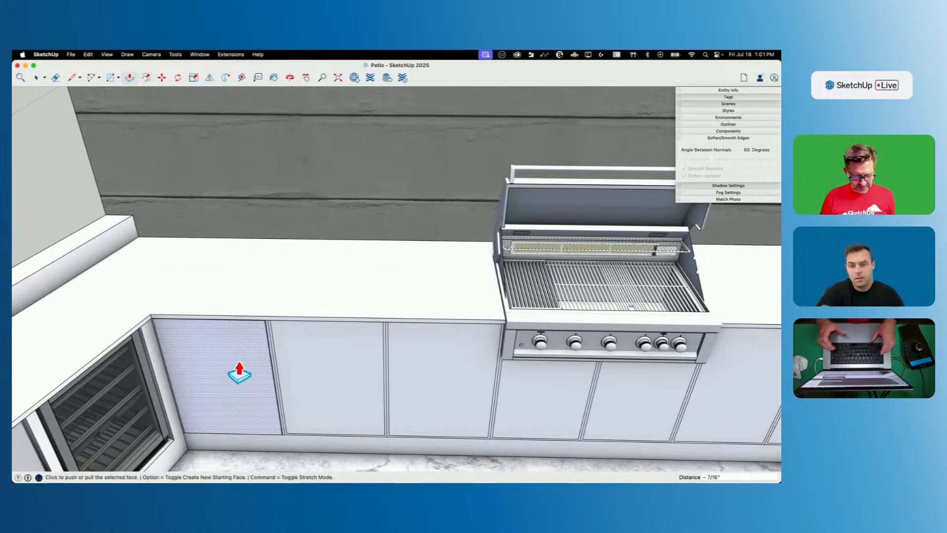
{"action": "key", "text": "Return"}
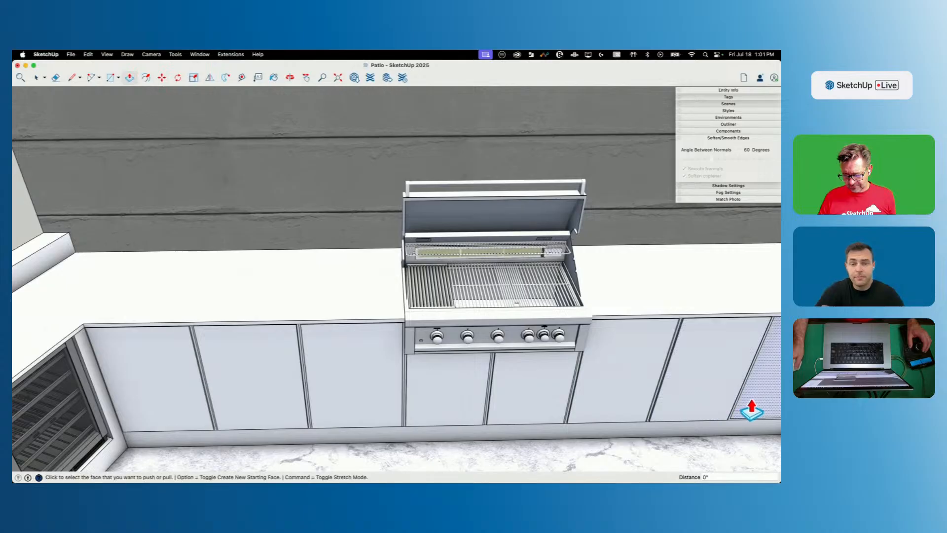
Step: Offset the door faces on the bar-side cabinets and Push/Pull them to match the grill run
{"action": "key", "text": "space"}
{"action": "key", "text": "f"}
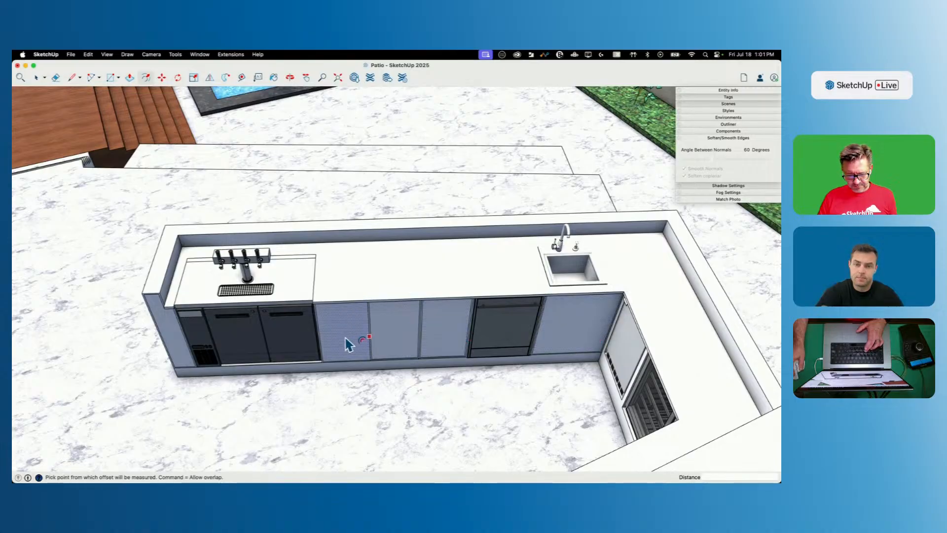
{"action": "key", "text": "p"}
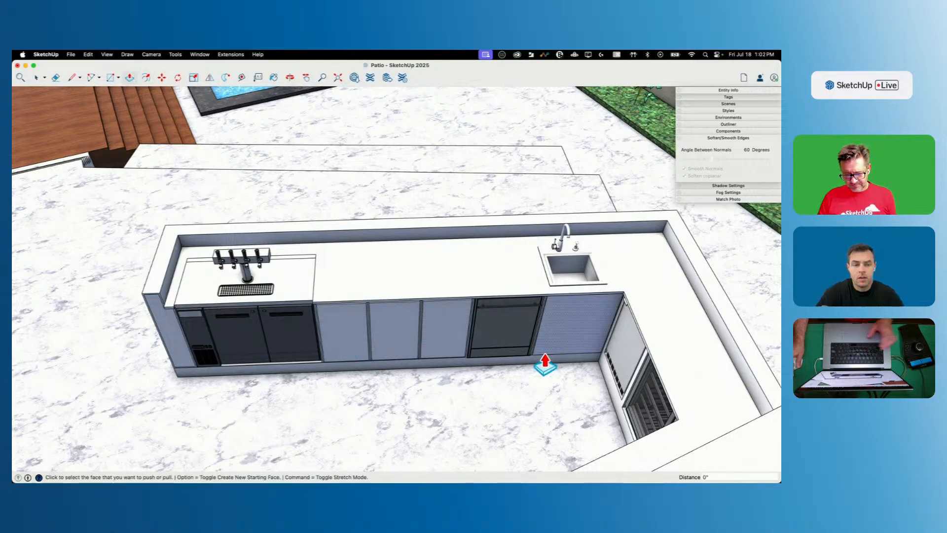
{"action": "key", "text": "space"}
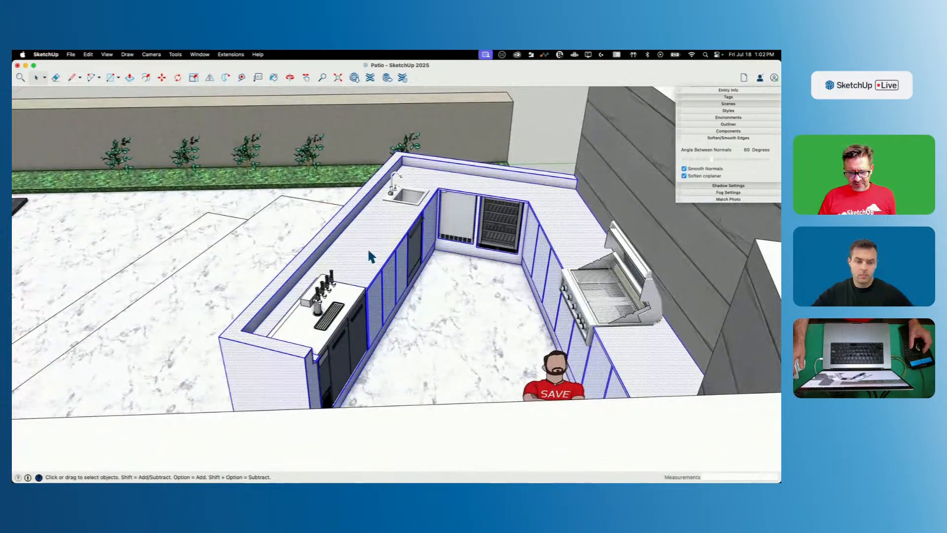
Step: Select all connected cabinet geometry and run a CleanUp extension command on it
{"action": "left_click", "coordinate": [369, 252]}
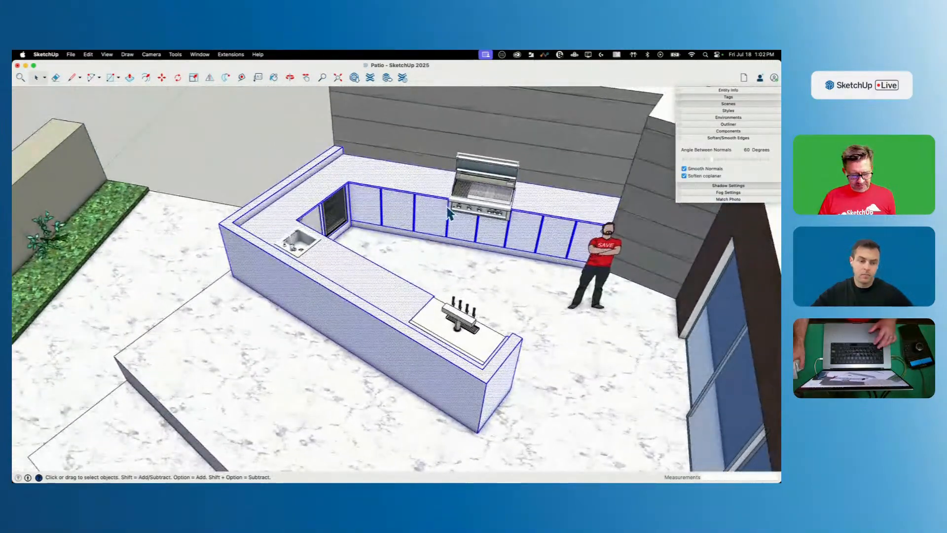
{"action": "left_click", "coordinate": [224, 54]}
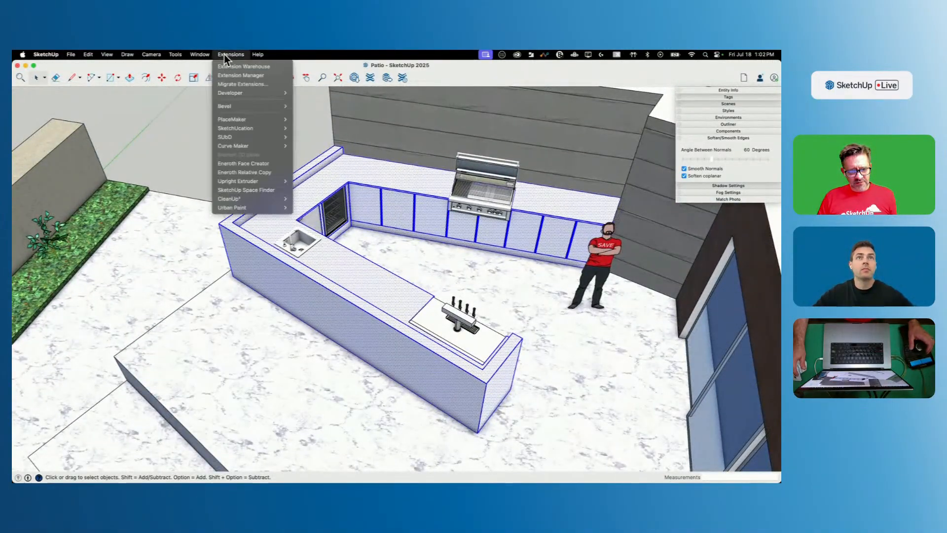
{"action": "mouse_move", "coordinate": [244, 199]}
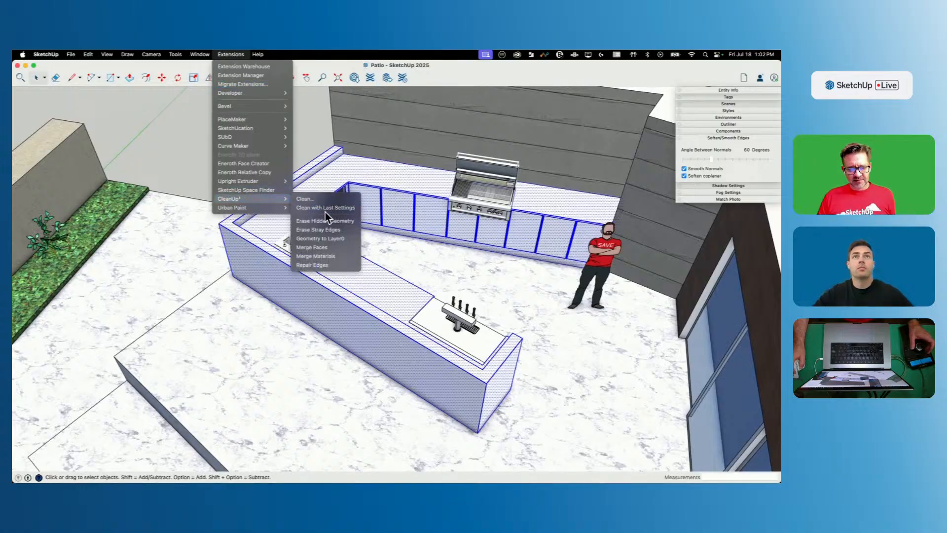
{"action": "left_click", "coordinate": [328, 242]}
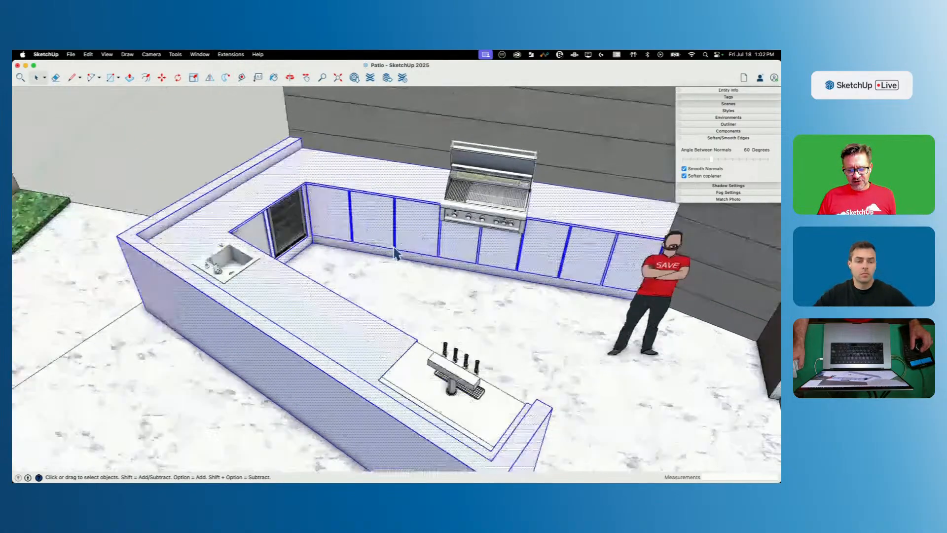
Step: Erase the leftover edges in the gaps between the cabinet doors along the grill run
{"action": "scroll", "coordinate": [440, 301], "scroll_direction": "up", "scroll_amount": 5}
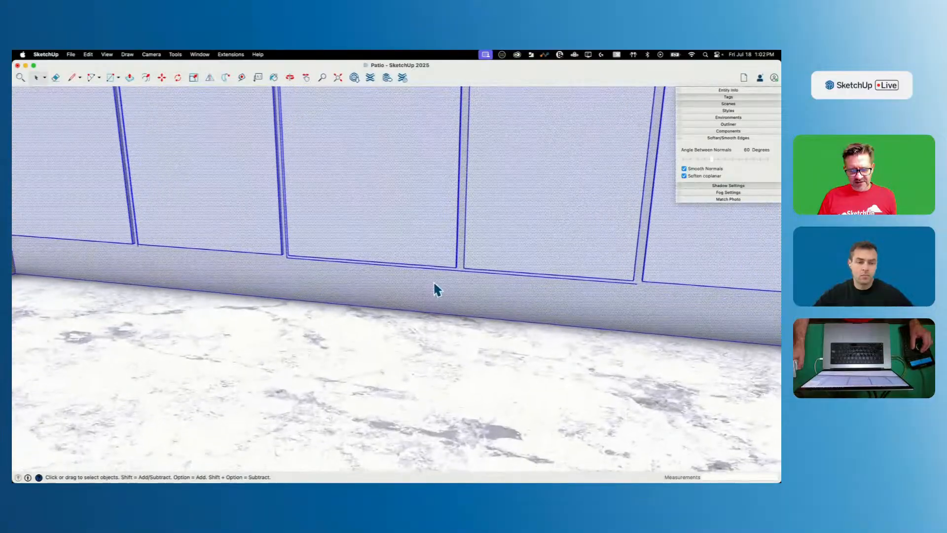
{"action": "key", "text": "e"}
{"action": "left_click", "coordinate": [460, 269]}
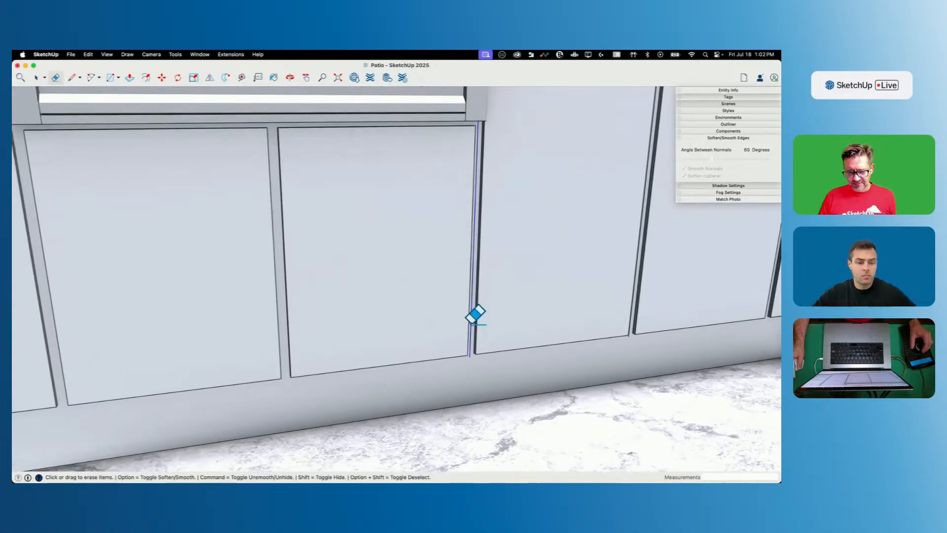
{"action": "left_click", "coordinate": [472, 324]}
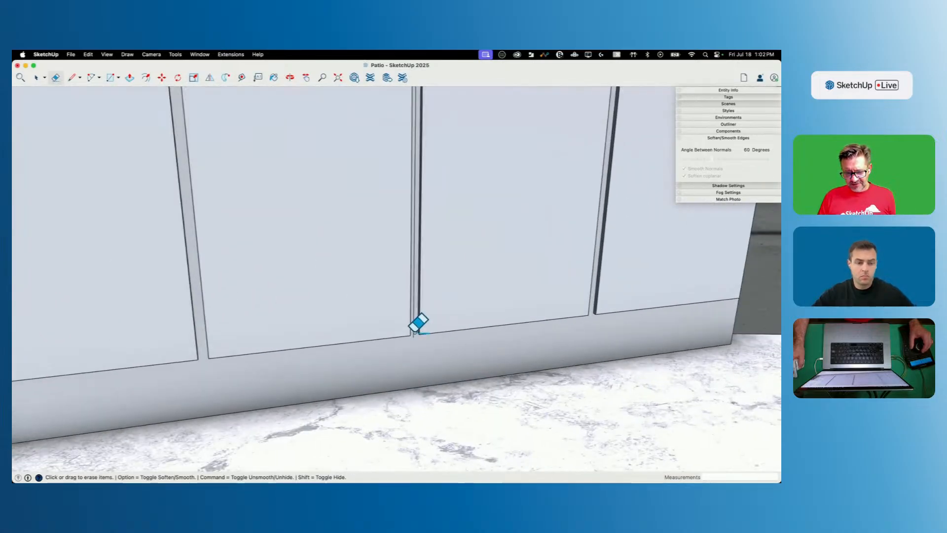
{"action": "left_click", "coordinate": [413, 333]}
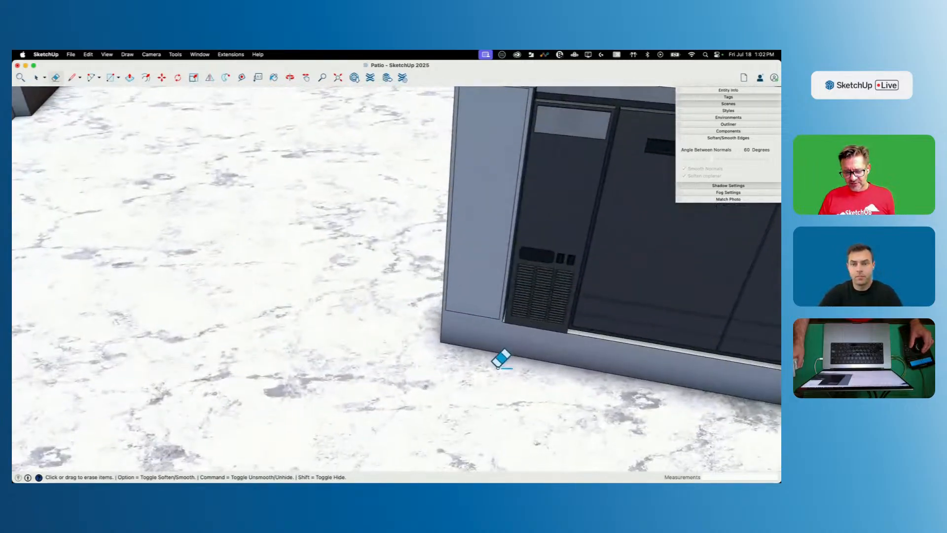
Step: Erase the extra edges on the end panel beside the kegerator and between the bar-side doors
{"action": "left_click", "coordinate": [500, 310]}
{"action": "left_click", "coordinate": [446, 294]}
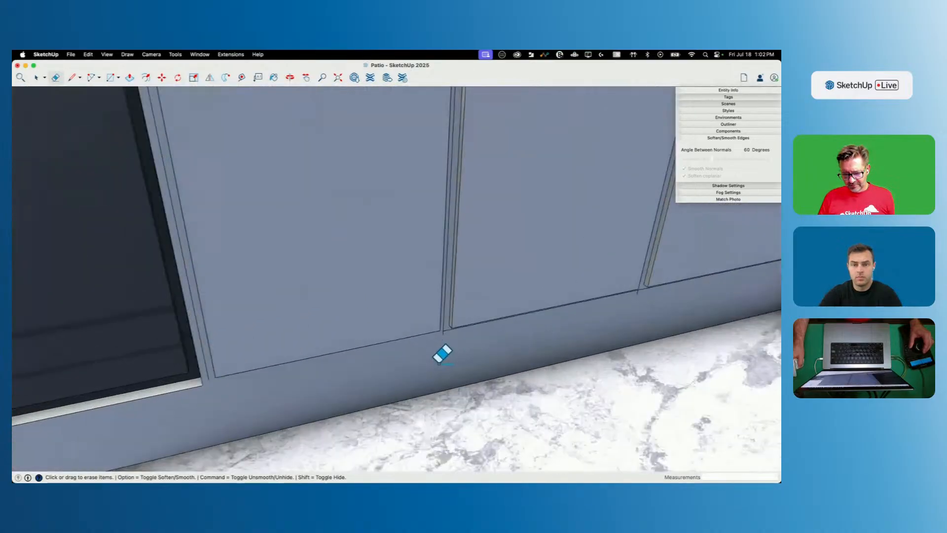
{"action": "left_click", "coordinate": [445, 323]}
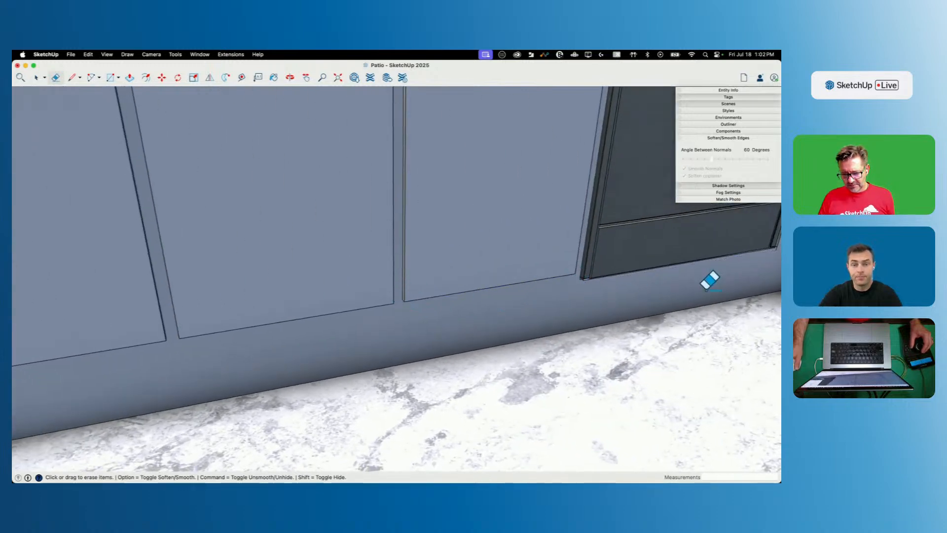
Step: Erase the leftover edges on both sides of the dishwasher
{"action": "scroll", "coordinate": [556, 286], "scroll_direction": "up", "scroll_amount": 4}
{"action": "left_click", "coordinate": [537, 280]}
{"action": "left_click", "coordinate": [537, 278]}
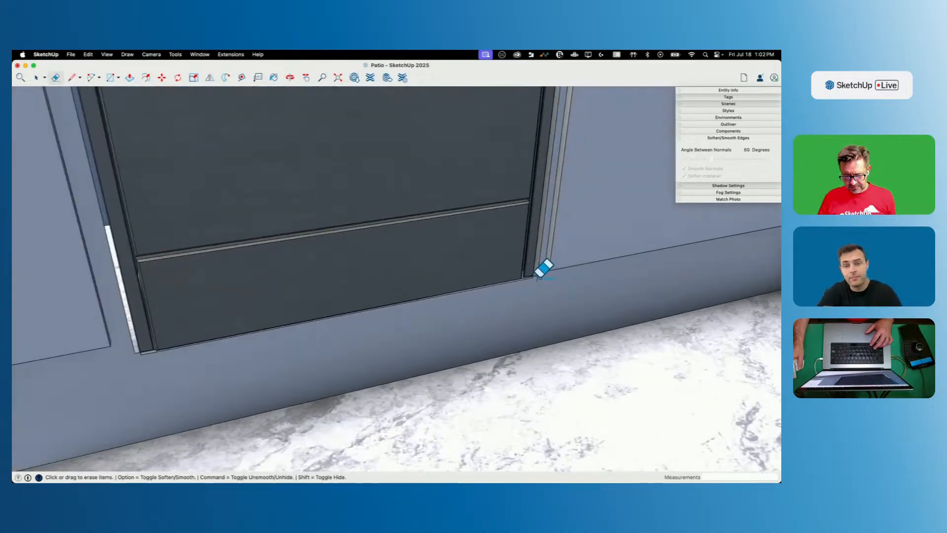
{"action": "left_click", "coordinate": [538, 280]}
{"action": "key", "text": "space"}
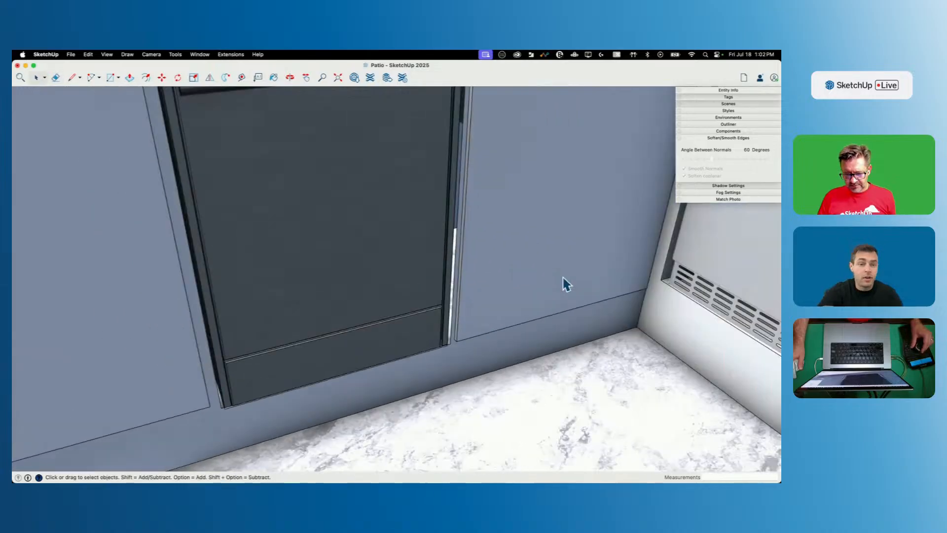
Step: Select all the connected cabinet and countertop geometry and make it a group
{"action": "scroll", "coordinate": [566, 285], "scroll_direction": "up", "scroll_amount": 5}
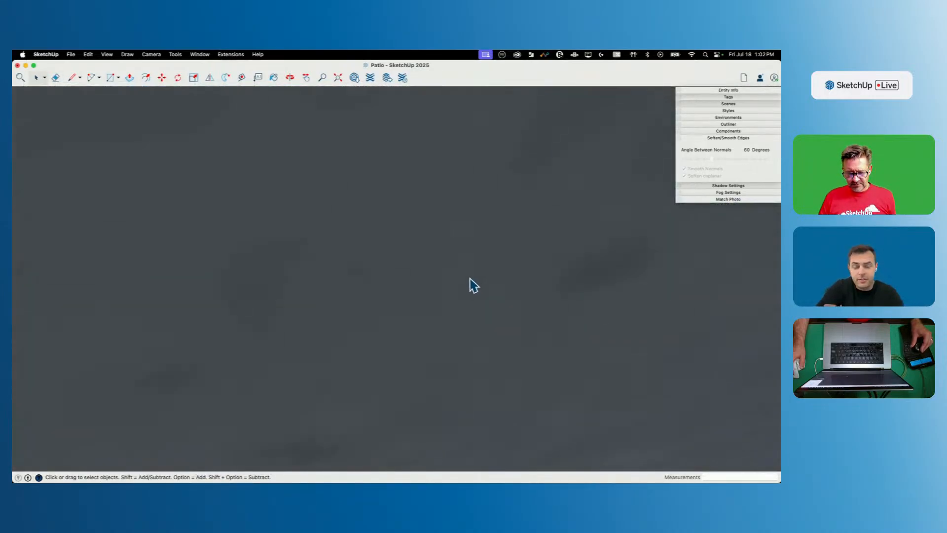
{"action": "scroll", "coordinate": [472, 279], "scroll_direction": "down", "scroll_amount": 10}
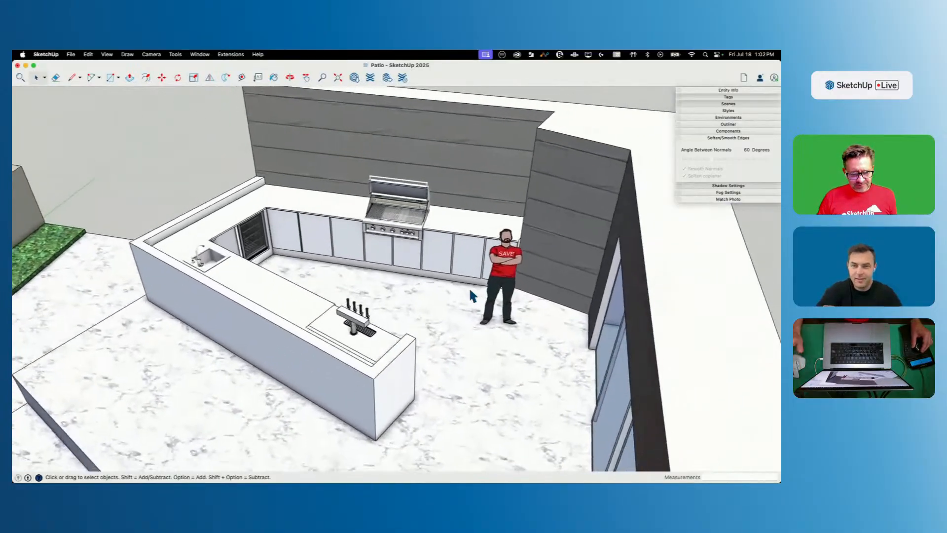
{"action": "left_click", "coordinate": [319, 236]}
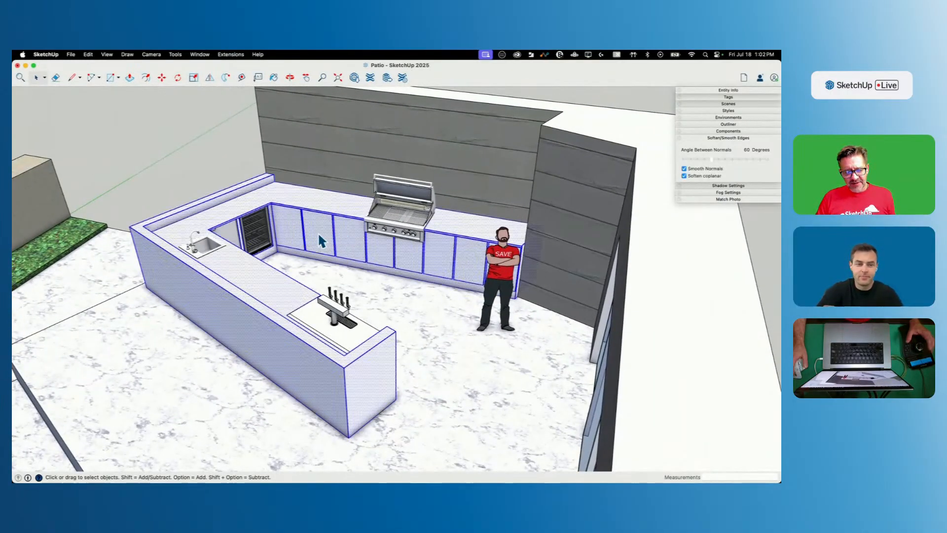
{"action": "right_click", "coordinate": [320, 241]}
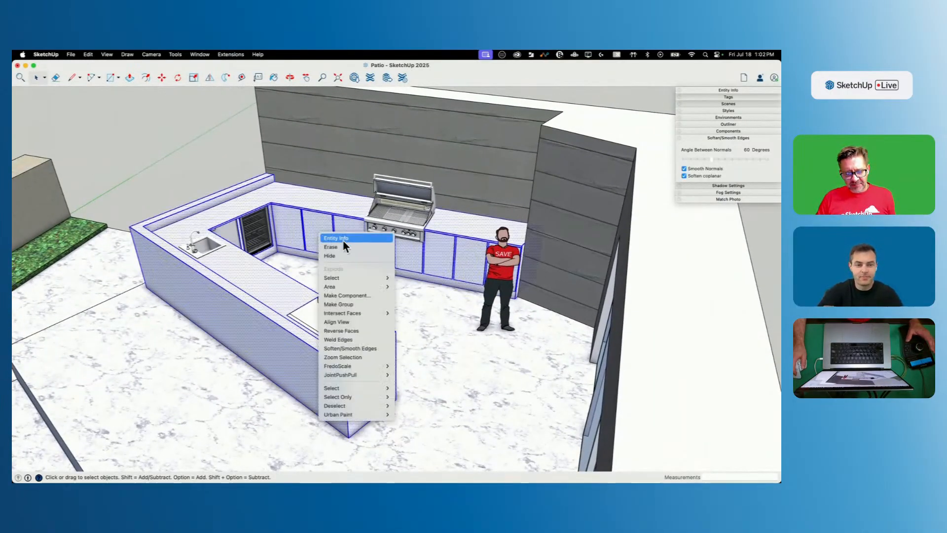
{"action": "left_click", "coordinate": [354, 305]}
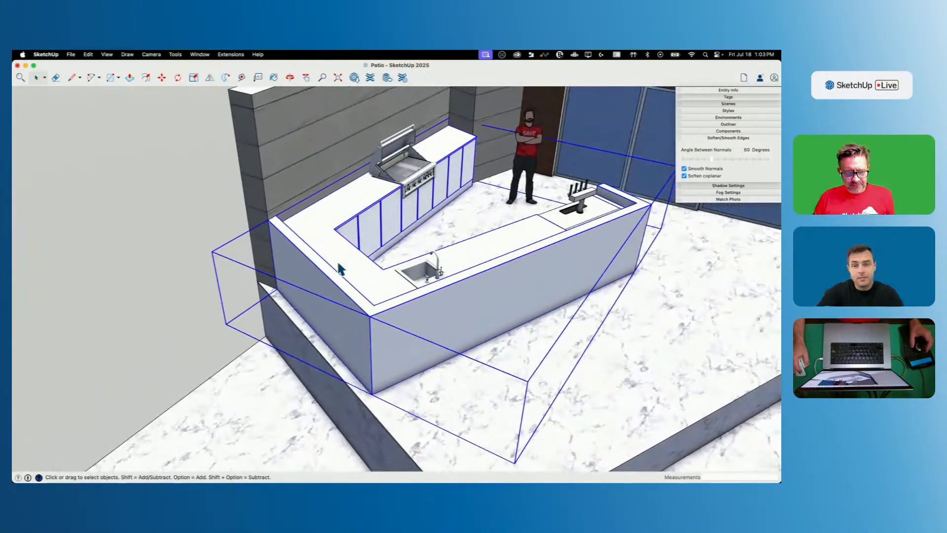
Step: Open the cabinet group and draw a line from the dishwasher opening's back floor corner out past the front edge on the sink side
{"action": "double_click", "coordinate": [326, 276]}
{"action": "left_click", "coordinate": [327, 276]}
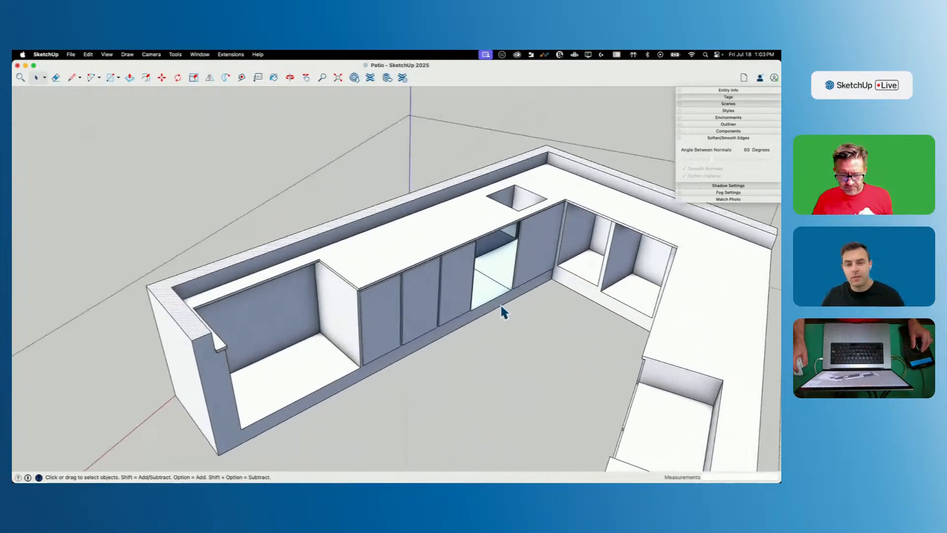
{"action": "key", "text": "l"}
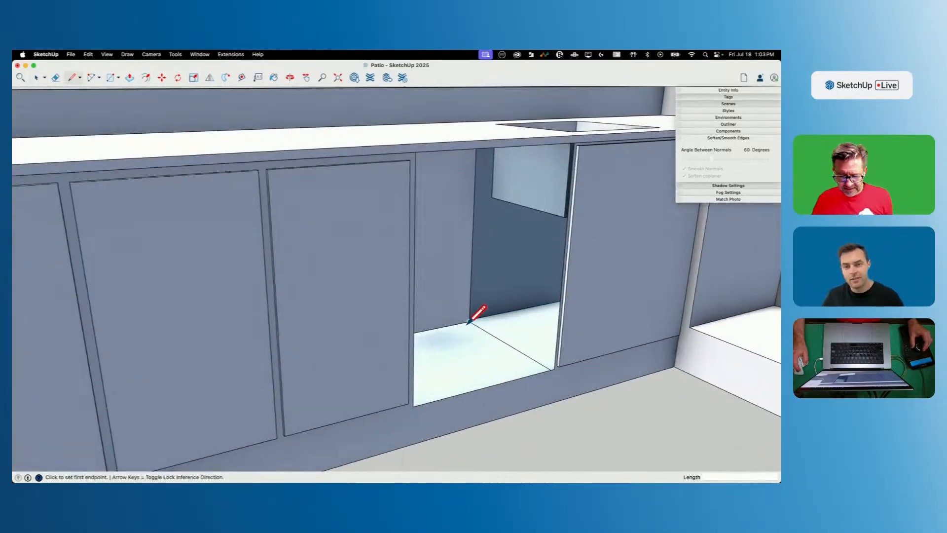
{"action": "left_click", "coordinate": [463, 290]}
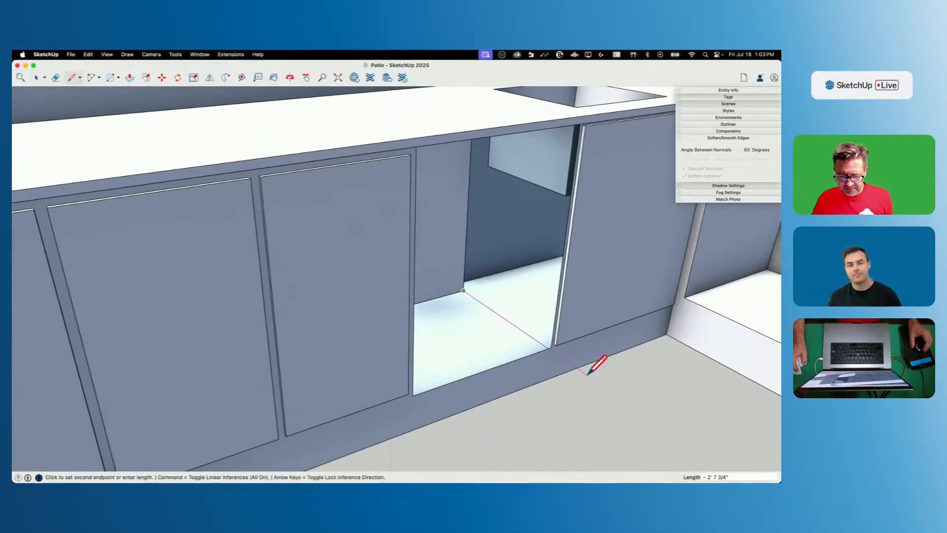
{"action": "key", "text": "space"}
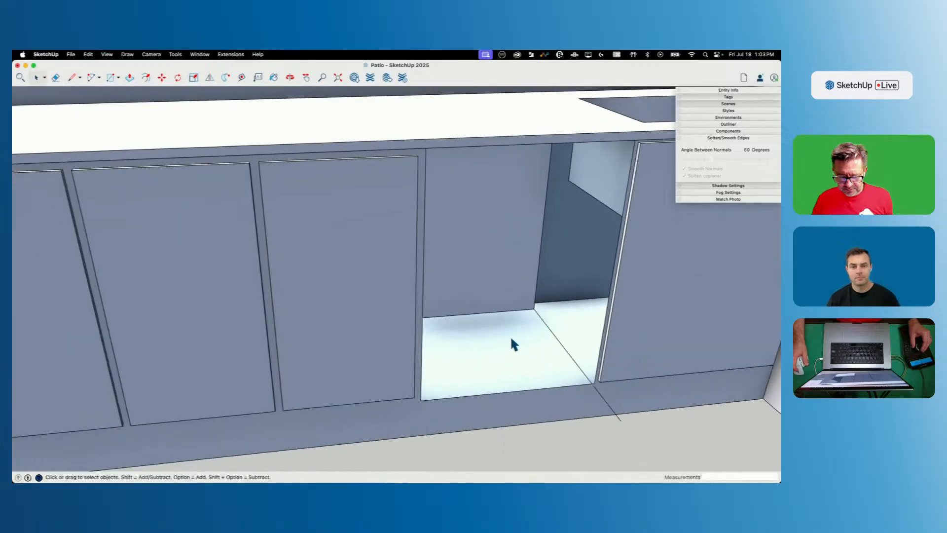
Step: Redraw floor lines in the dishwasher opening to restore its missing floor and side faces, and erase the overshooting edge
{"action": "key", "text": "l"}
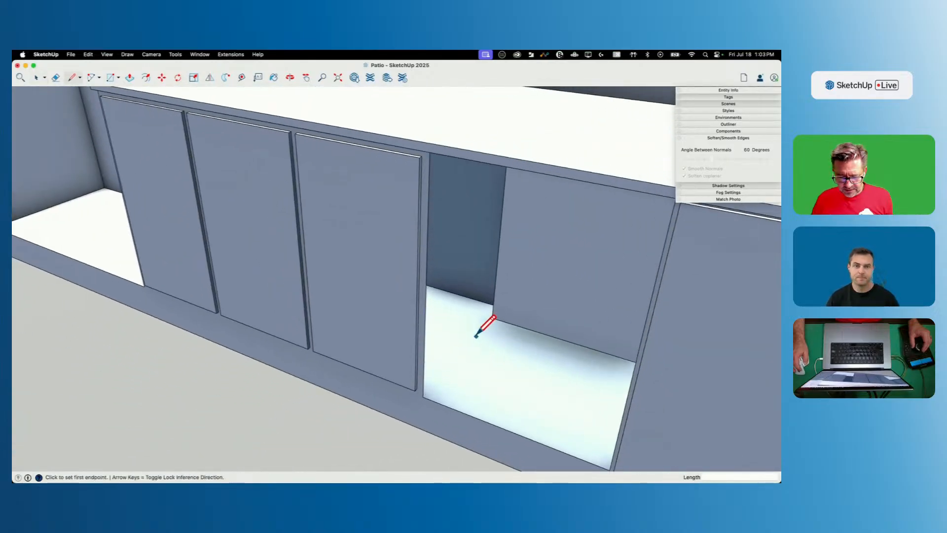
{"action": "left_click", "coordinate": [423, 396]}
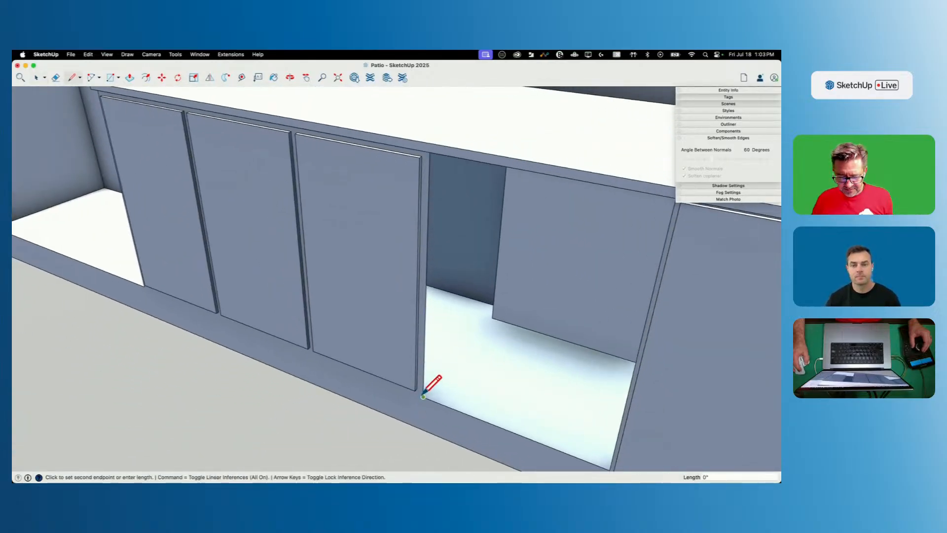
{"action": "left_click", "coordinate": [492, 318]}
{"action": "middle_click_drag", "start_coordinate": [559, 325], "coordinate": [591, 327]}
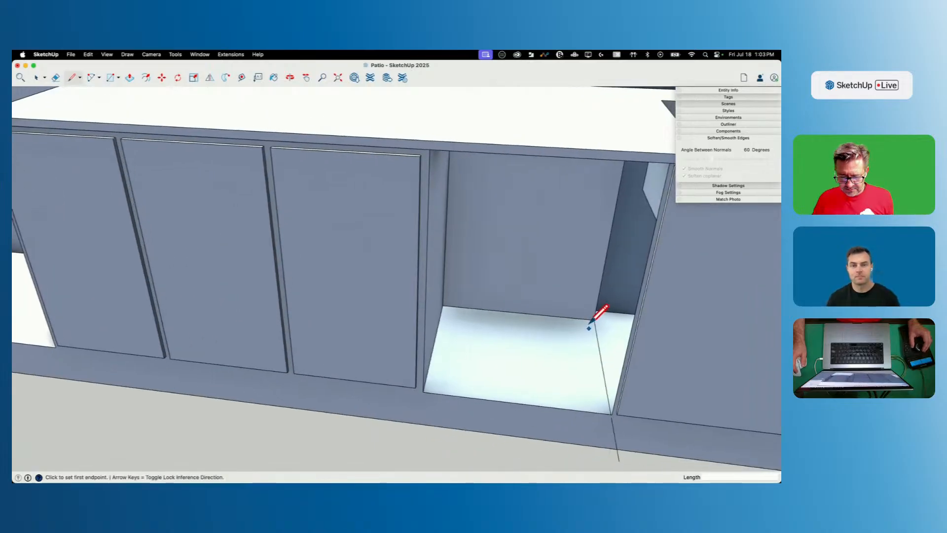
{"action": "left_click", "coordinate": [594, 320]}
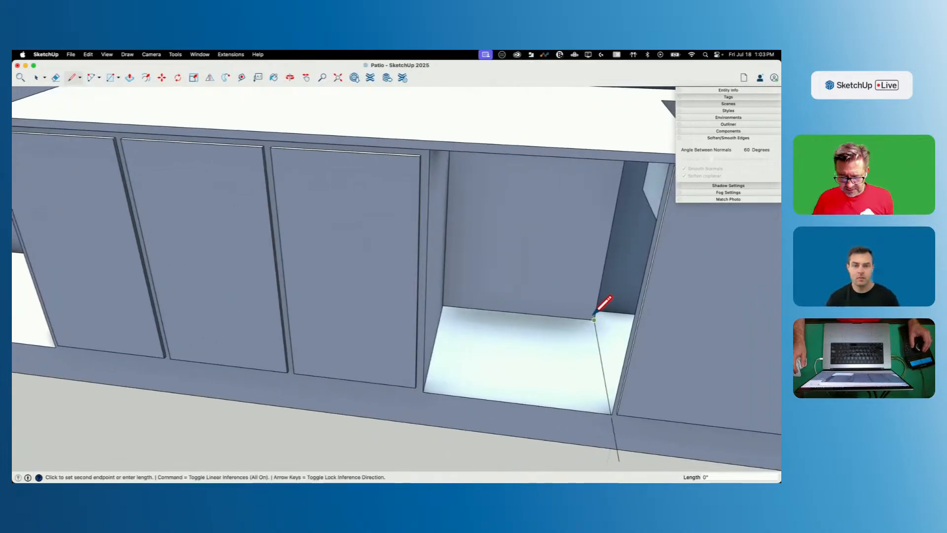
{"action": "left_click", "coordinate": [612, 413]}
{"action": "key", "text": "e"}
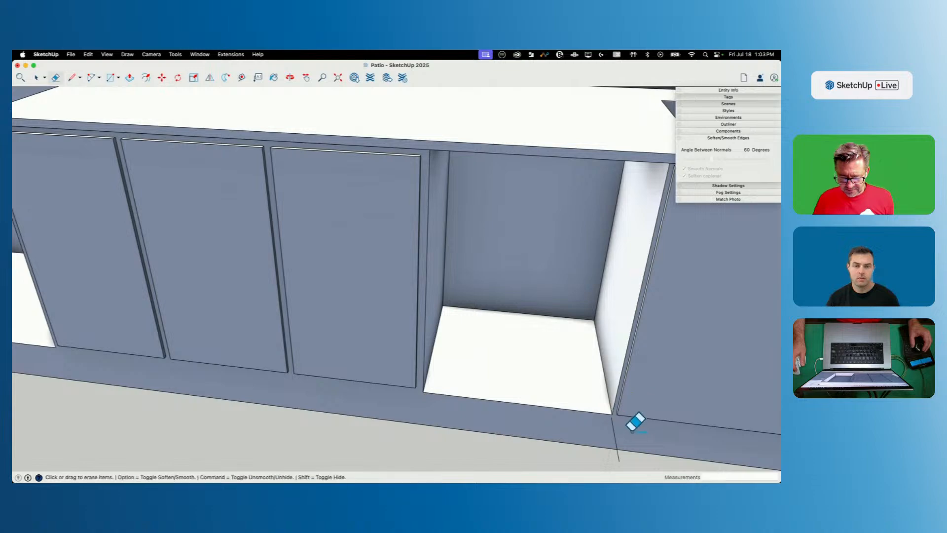
{"action": "key", "text": "space"}
Step: Copy the top face of the raised bar wall, close the cabinet group and paste the face in place outside it
{"action": "scroll", "coordinate": [605, 420], "scroll_direction": "down", "scroll_amount": 10}
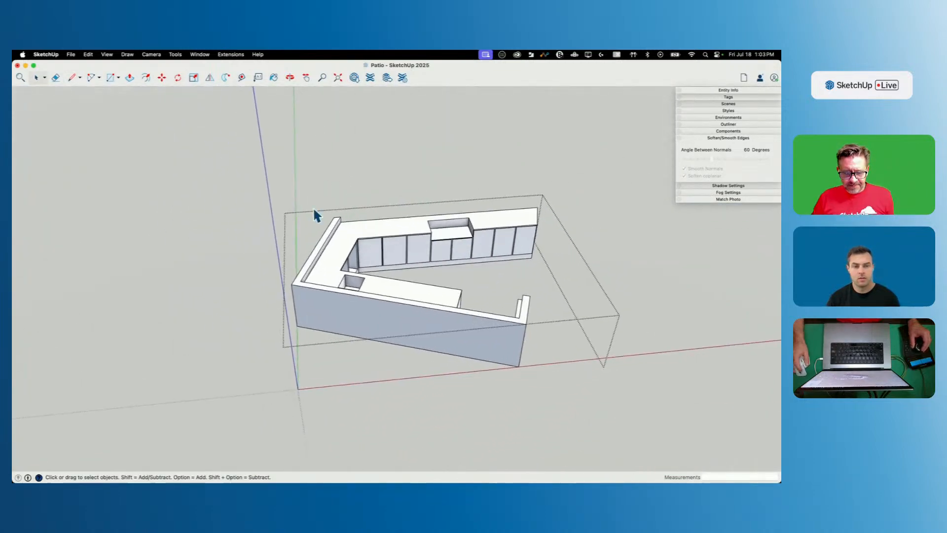
{"action": "left_click", "coordinate": [256, 214]}
{"action": "double_click", "coordinate": [304, 245]}
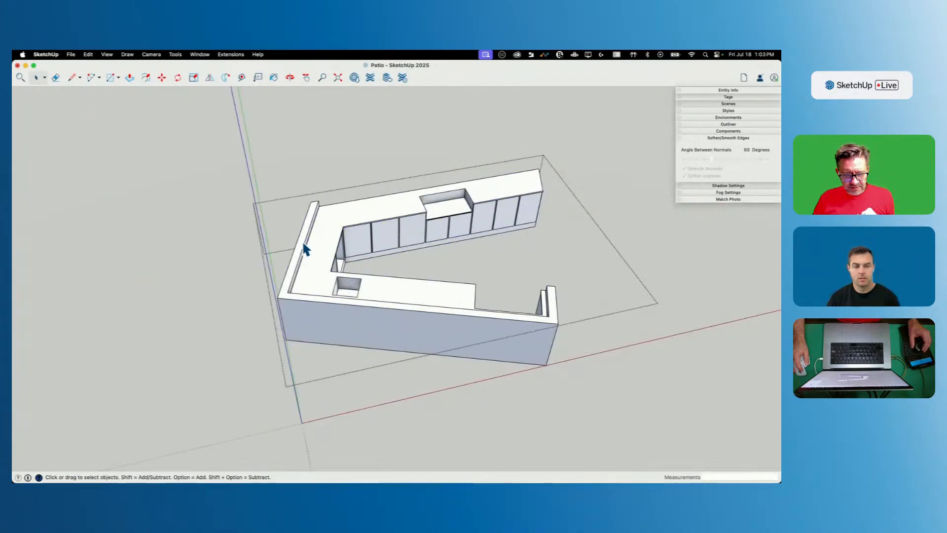
{"action": "left_click", "coordinate": [303, 244]}
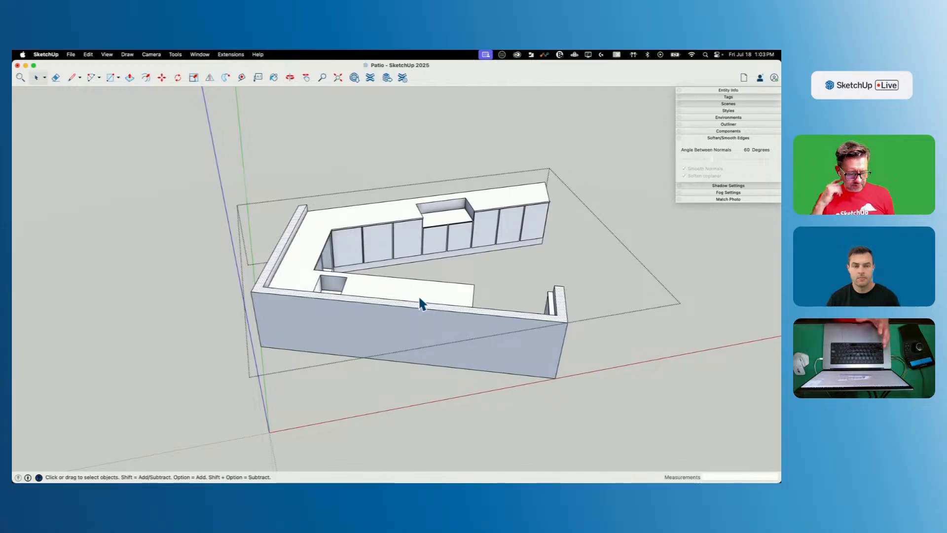
{"action": "left_click", "coordinate": [198, 239]}
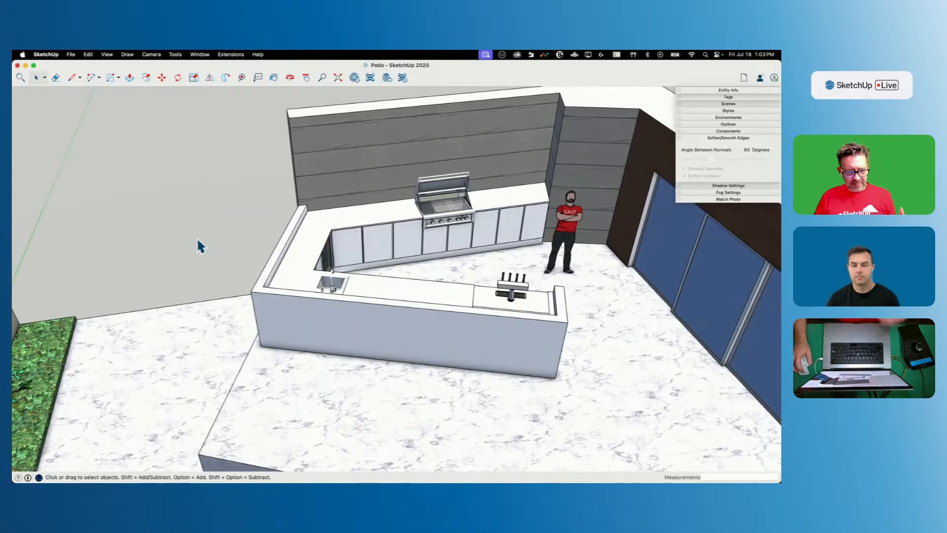
{"action": "left_click", "coordinate": [87, 55]}
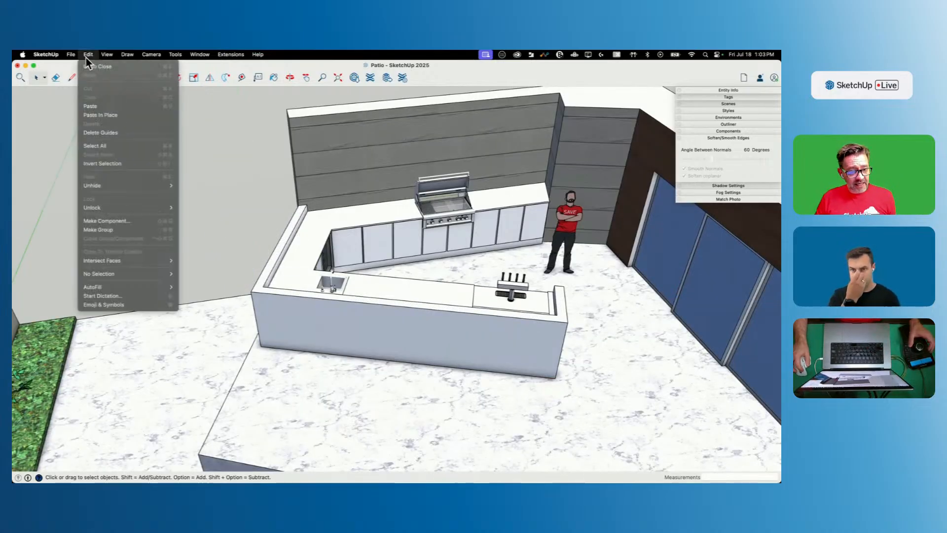
{"action": "left_click", "coordinate": [92, 115]}
Step: Offset the pasted bar wall face outward by 3 inches
{"action": "key", "text": "f"}
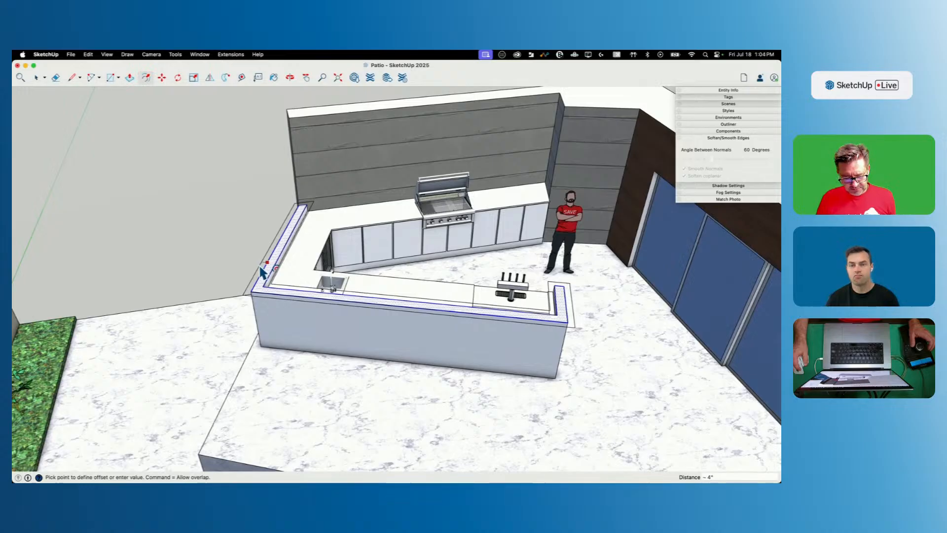
{"action": "left_click", "coordinate": [261, 271]}
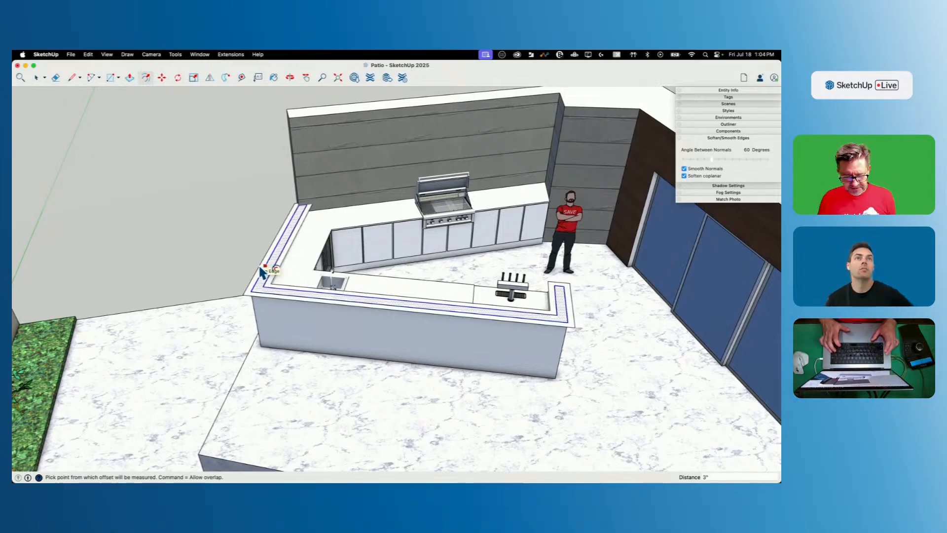
{"action": "key", "text": "space"}
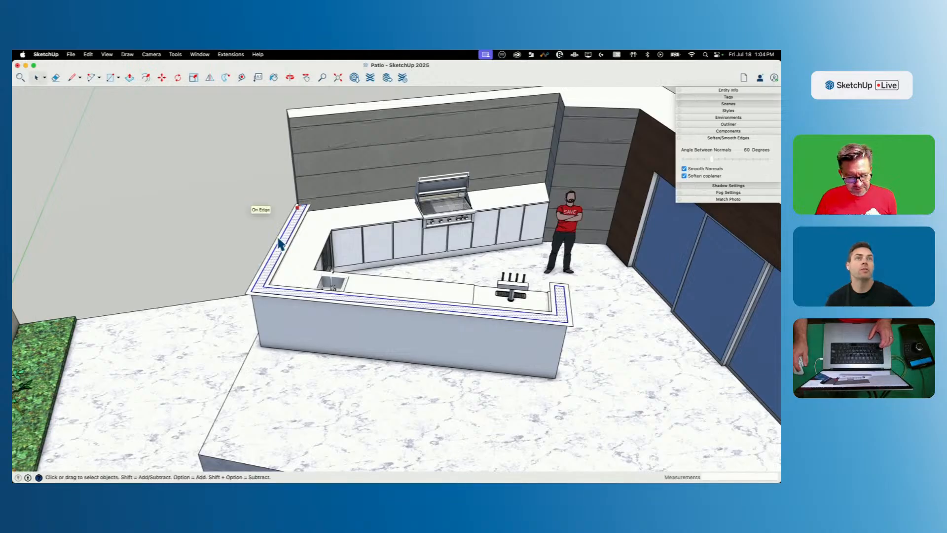
Step: Offset the two outer edges of the bar top outward by about 9 inches for an overhang
{"action": "left_click", "coordinate": [277, 238]}
{"action": "left_click", "coordinate": [280, 296], "text": "shift"}
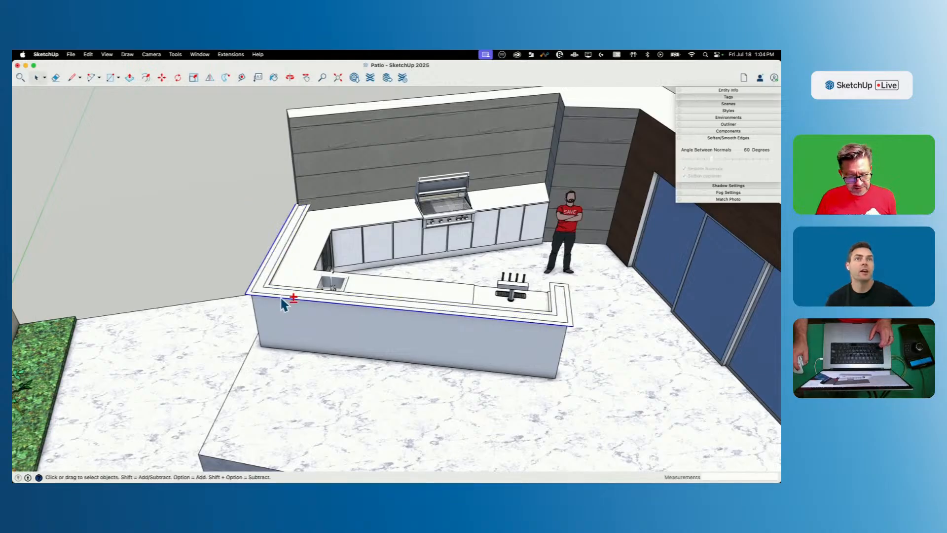
{"action": "key", "text": "f"}
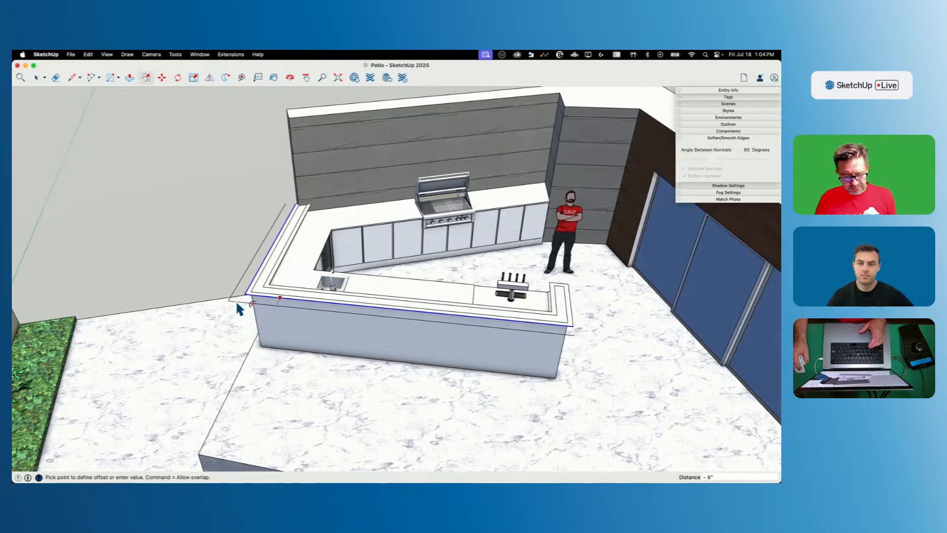
{"action": "left_click", "coordinate": [234, 301]}
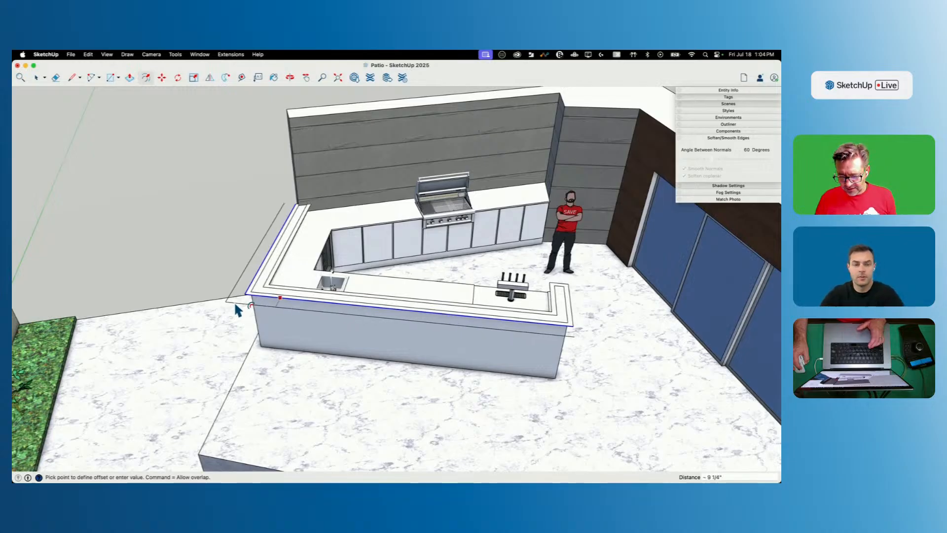
Step: Close the overhang outline at the patio wall end with a line and erase the excess edges beyond it
{"action": "key", "text": "l"}
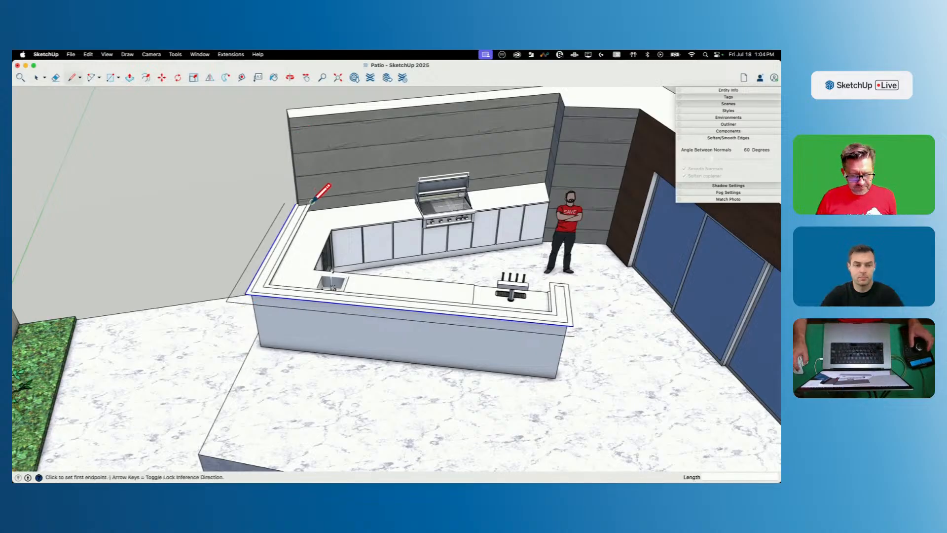
{"action": "scroll", "coordinate": [312, 201], "scroll_direction": "up", "scroll_amount": 5}
{"action": "left_click", "coordinate": [309, 198]}
{"action": "left_click", "coordinate": [118, 220]}
{"action": "key", "text": "e"}
{"action": "left_click_drag", "start_coordinate": [122, 223], "coordinate": [243, 194]}
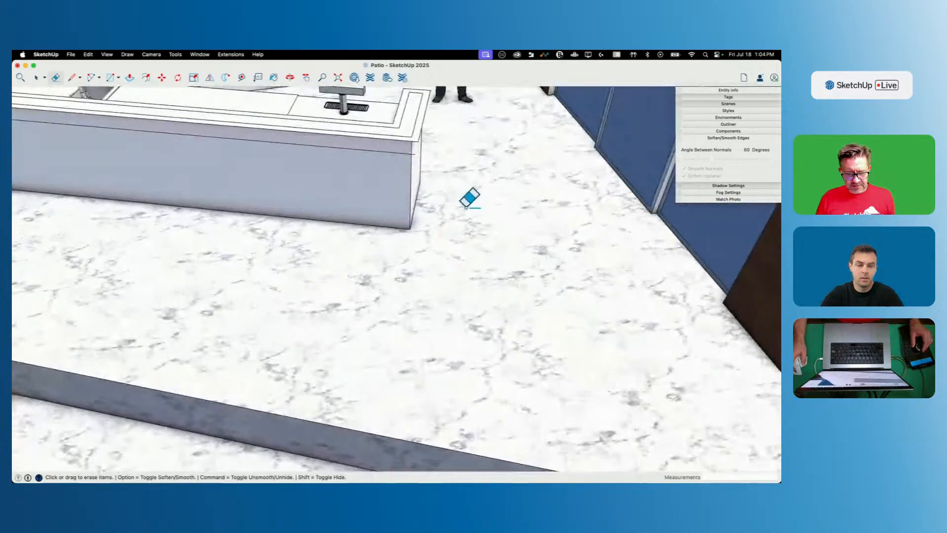
Step: Close the overhang outline at the beer tap end with a line and group all the connected bar top geometry
{"action": "key", "text": "l"}
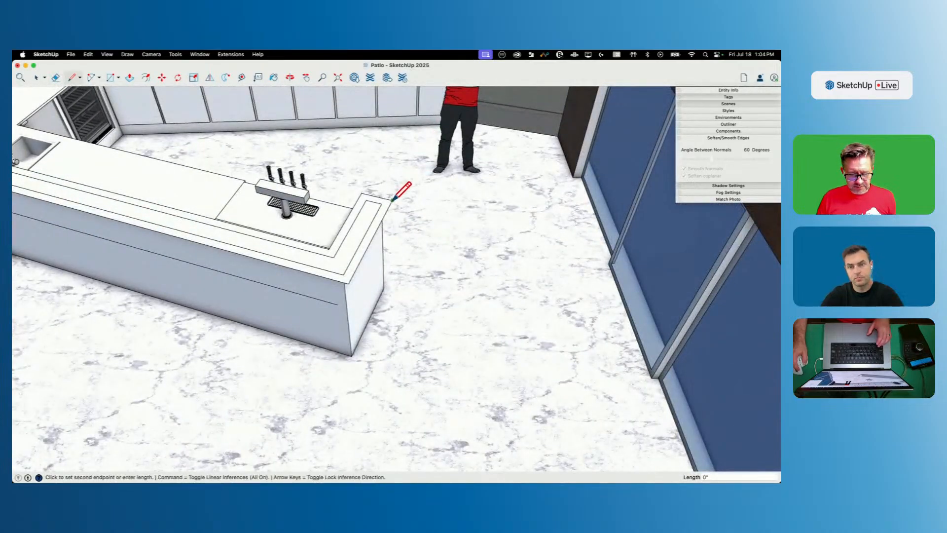
{"action": "left_click", "coordinate": [326, 323]}
{"action": "key", "text": "space"}
{"action": "triple_click", "coordinate": [323, 297]}
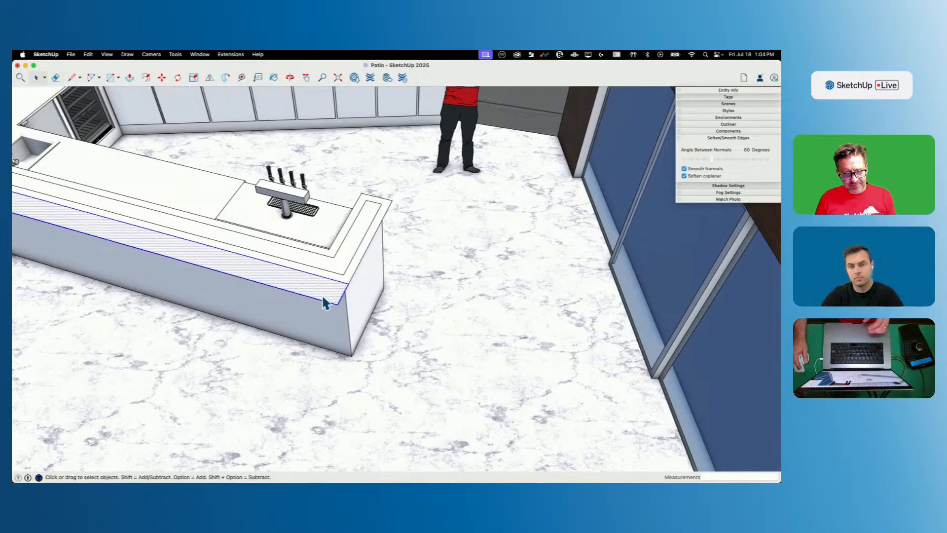
{"action": "right_click", "coordinate": [323, 297]}
{"action": "left_click", "coordinate": [360, 363]}
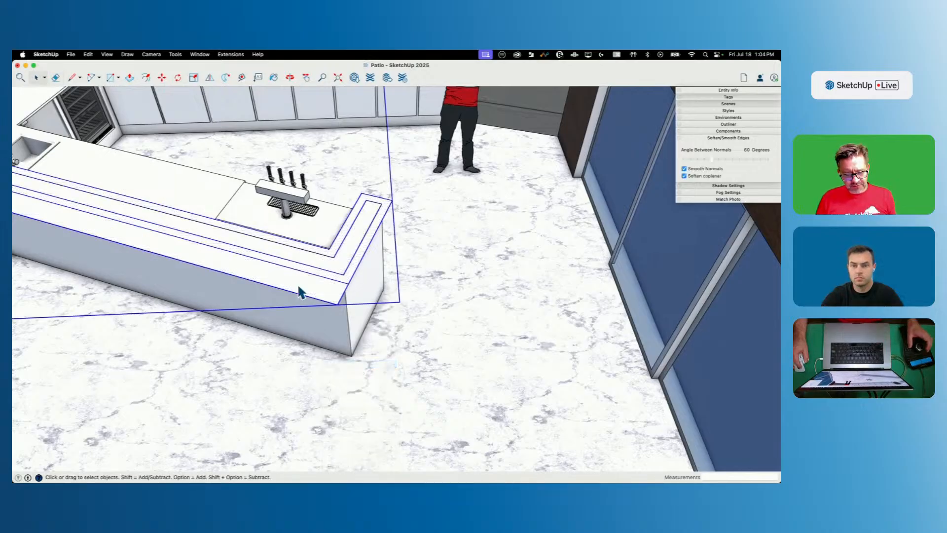
Step: Open the bar top group and erase the inner offset lines to leave a single face
{"action": "double_click", "coordinate": [297, 285]}
{"action": "key", "text": "e"}
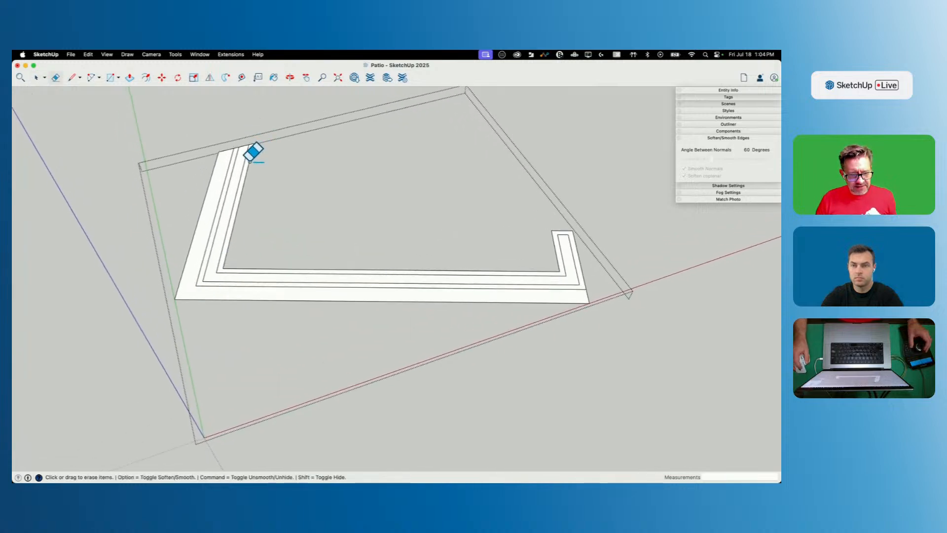
{"action": "left_click_drag", "start_coordinate": [247, 162], "coordinate": [226, 167]}
{"action": "left_click_drag", "start_coordinate": [233, 271], "coordinate": [232, 286]}
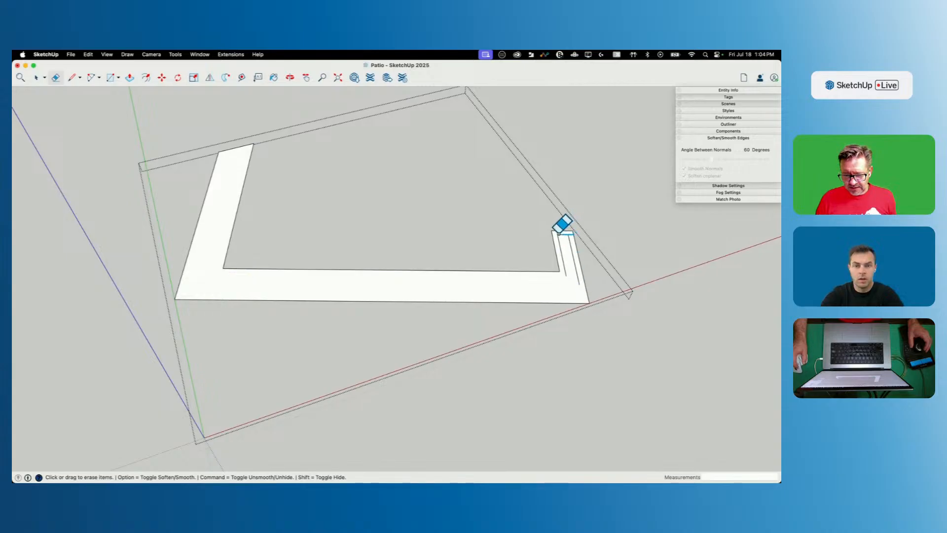
Step: Push/Pull the bar top face to a thickness of 1 inch and close the group
{"action": "key", "text": "p"}
{"action": "left_click", "coordinate": [567, 244]}
{"action": "type", "text": "1"}
{"action": "key", "text": "Return"}
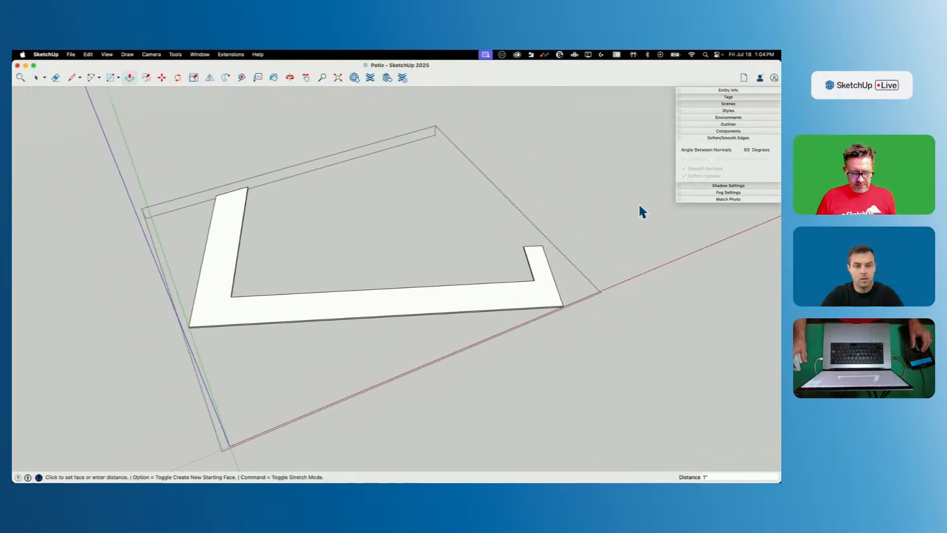
{"action": "key", "text": "space"}
{"action": "left_click", "coordinate": [640, 207]}
{"action": "middle_click_drag", "start_coordinate": [641, 212], "coordinate": [572, 258]}
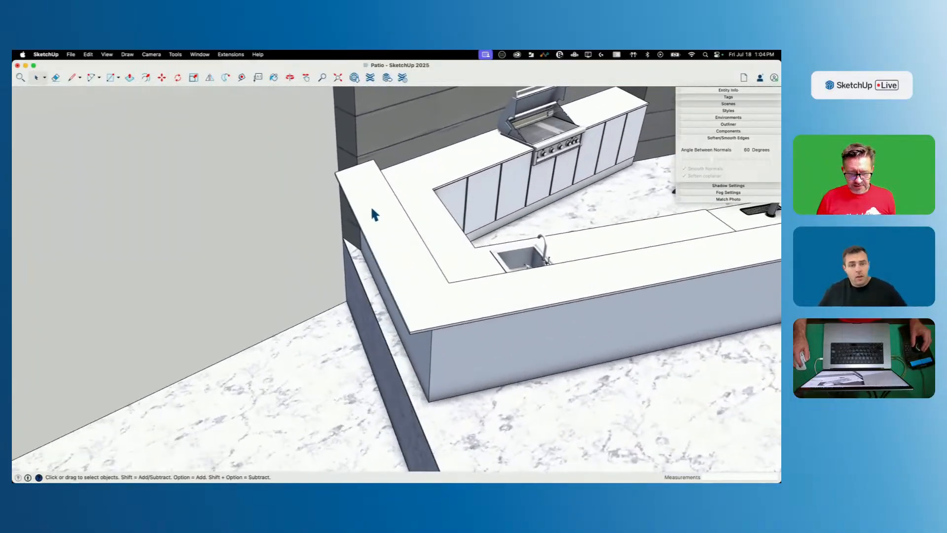
Step: Reopen the bar top group and draw a 9-inch line along the long front edge from its outer corner
{"action": "double_click", "coordinate": [343, 189]}
{"action": "key", "text": "l"}
{"action": "key", "text": "space"}
{"action": "key", "text": "l"}
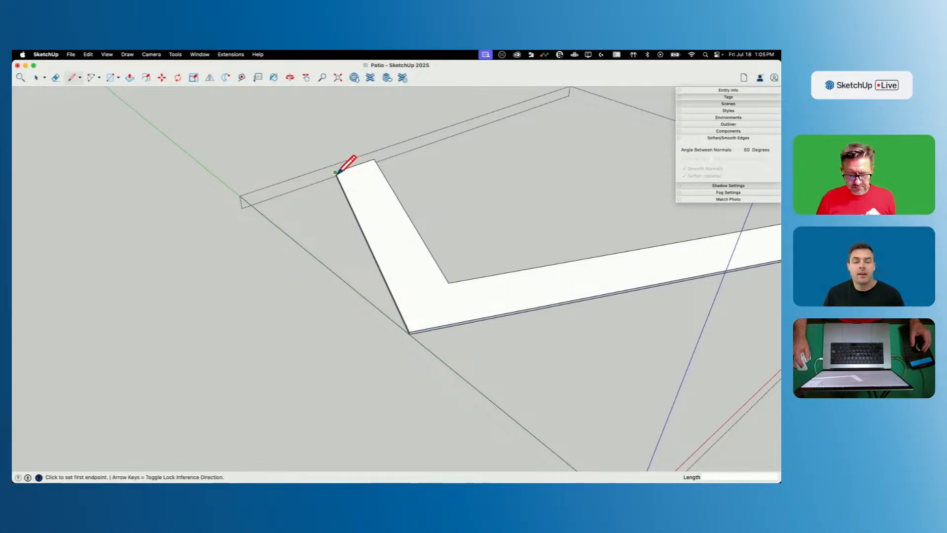
{"action": "left_click", "coordinate": [410, 329]}
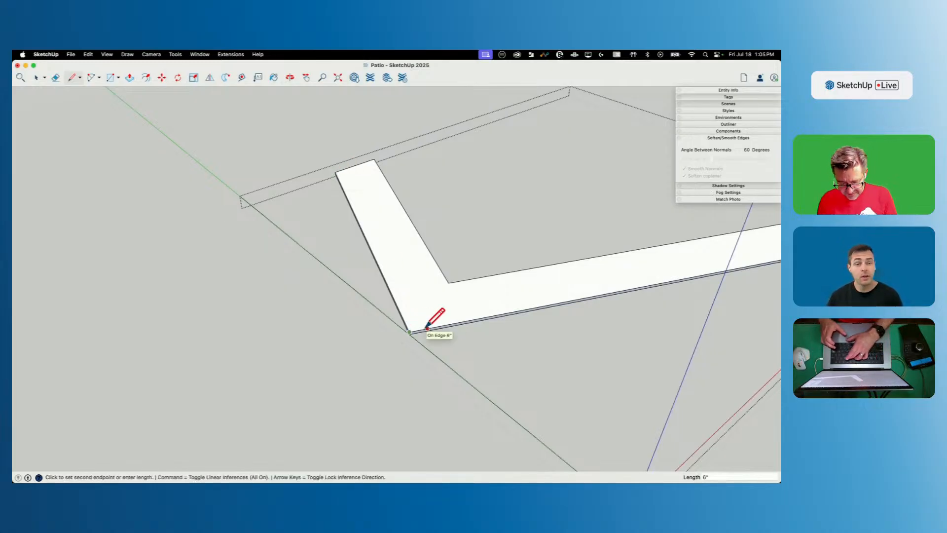
{"action": "type", "text": "9"}
{"action": "key", "text": "Return"}
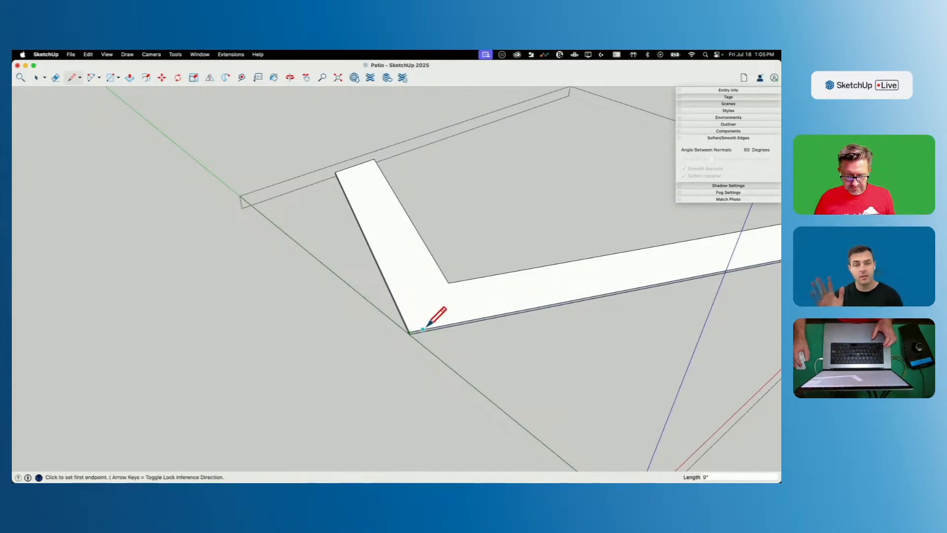
Step: Draw a line from the 9-inch mark to the bar top's wall end and push away the outer strip
{"action": "left_click", "coordinate": [436, 326]}
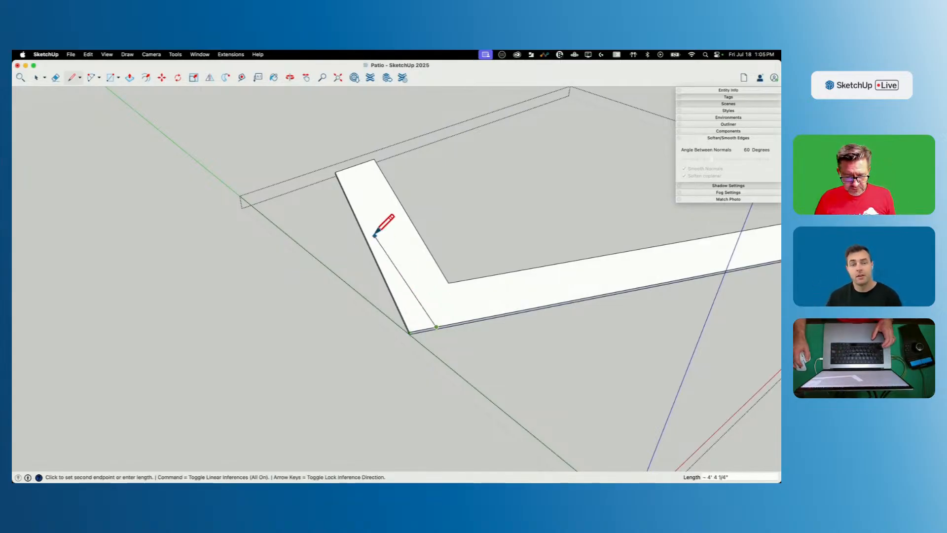
{"action": "left_click", "coordinate": [353, 131]}
{"action": "key", "text": "e"}
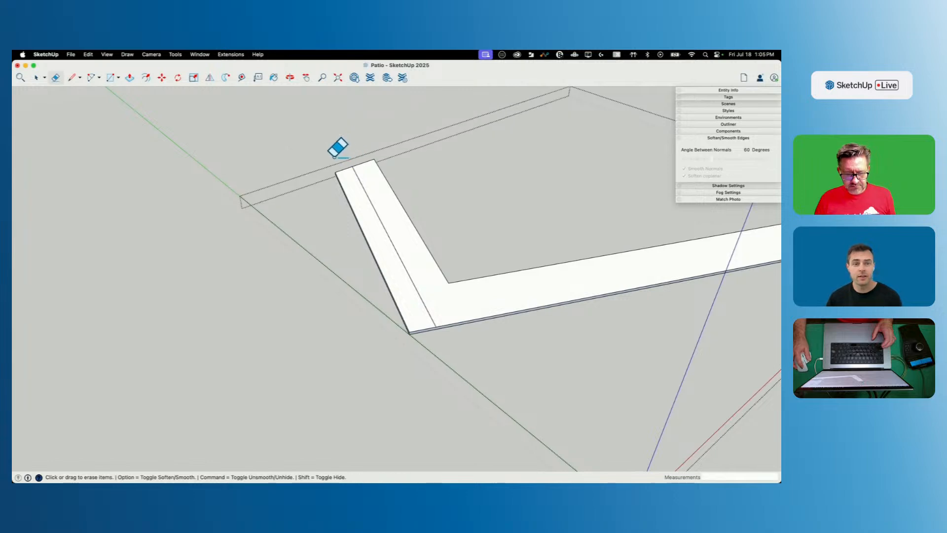
{"action": "key", "text": "p"}
{"action": "left_click_drag", "start_coordinate": [344, 185], "coordinate": [319, 220]}
{"action": "key", "text": "space"}
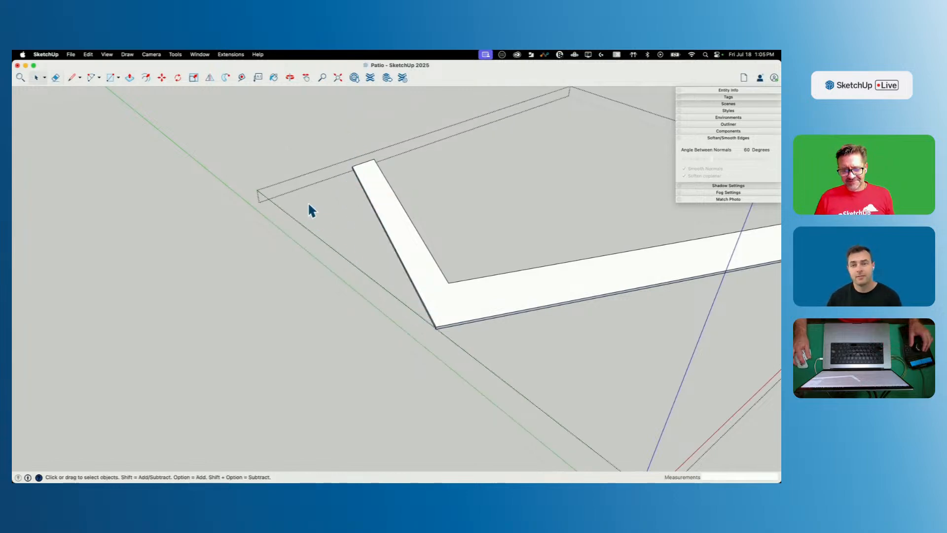
Step: Close the bar top group and draw a rectangle about 4' 3" by 2' 5" on the wall behind the grill
{"action": "left_click", "coordinate": [235, 155]}
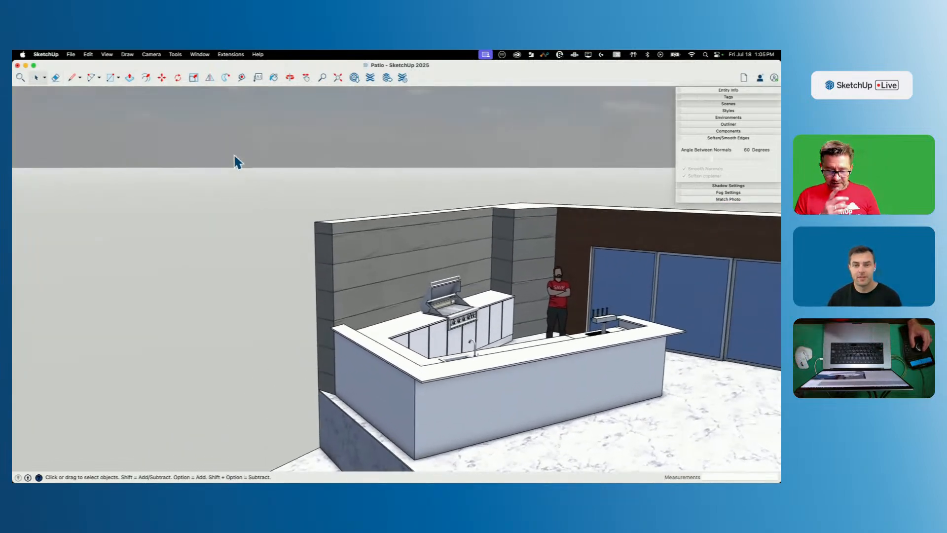
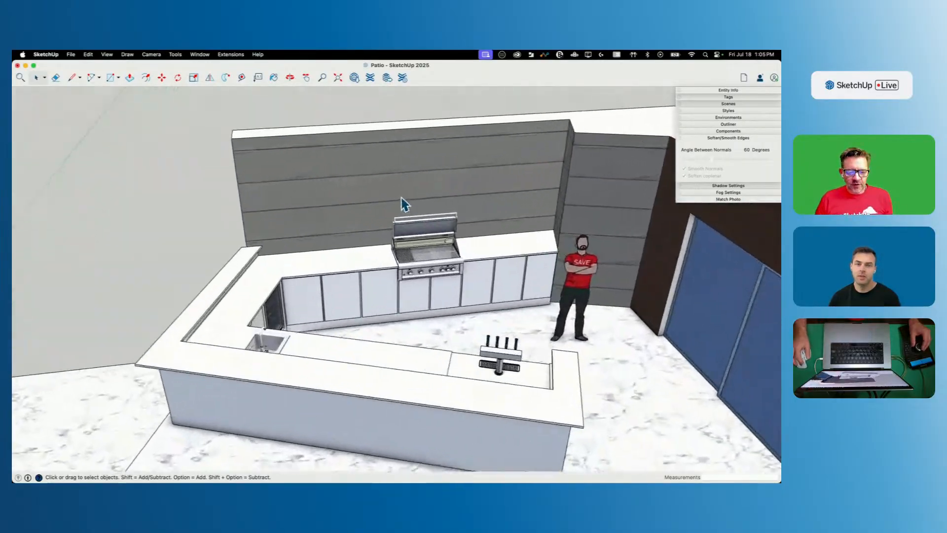
{"action": "left_click", "coordinate": [417, 196]}
{"action": "key", "text": "l"}
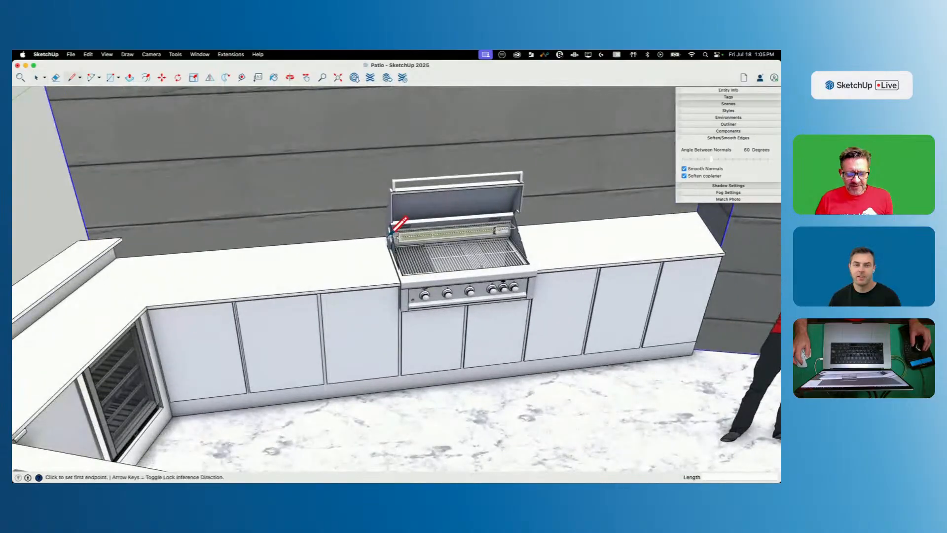
{"action": "key", "text": "r"}
{"action": "left_click", "coordinate": [371, 238]}
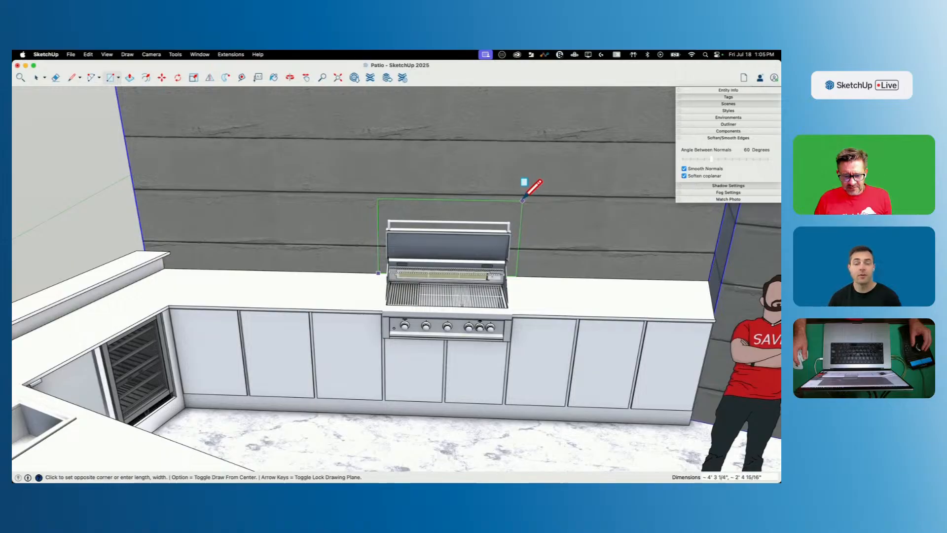
{"action": "left_click", "coordinate": [523, 200]}
Step: Cut the rectangle behind the grill, open the wall group and paste the rectangle in place inside it
{"action": "middle_click_drag", "start_coordinate": [530, 187], "coordinate": [385, 224]}
{"action": "key", "text": "space"}
{"action": "left_click", "coordinate": [372, 223]}
{"action": "key", "text": "super+z"}
{"action": "key", "text": "super+z"}
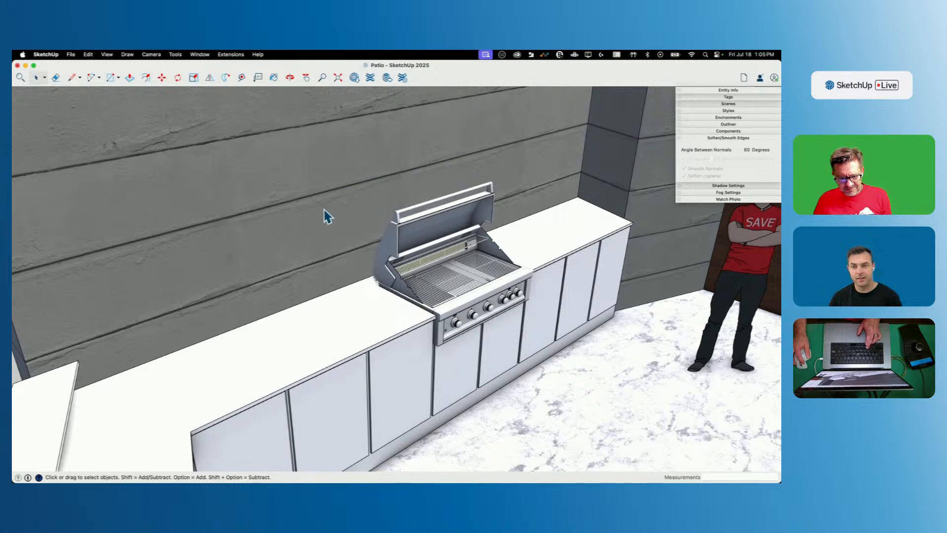
{"action": "left_click", "coordinate": [89, 54]}
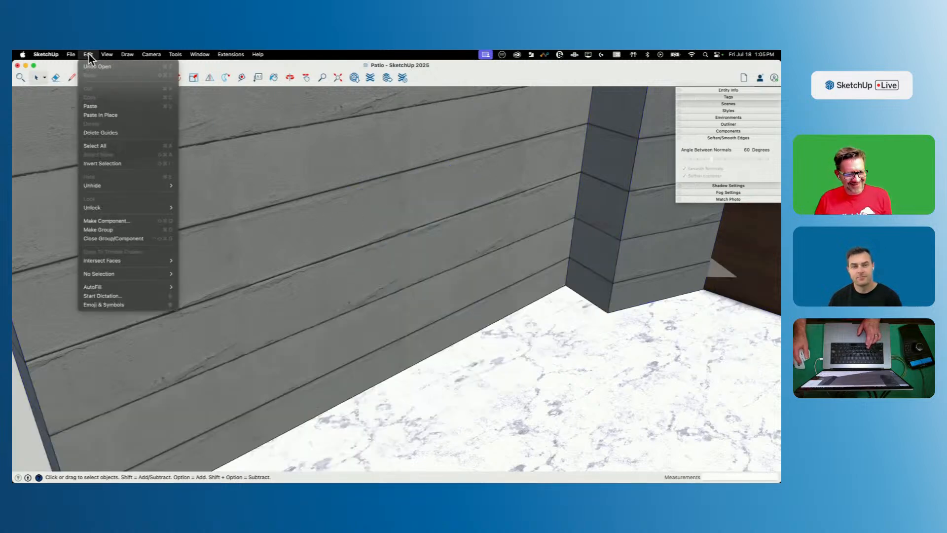
{"action": "left_click", "coordinate": [112, 116]}
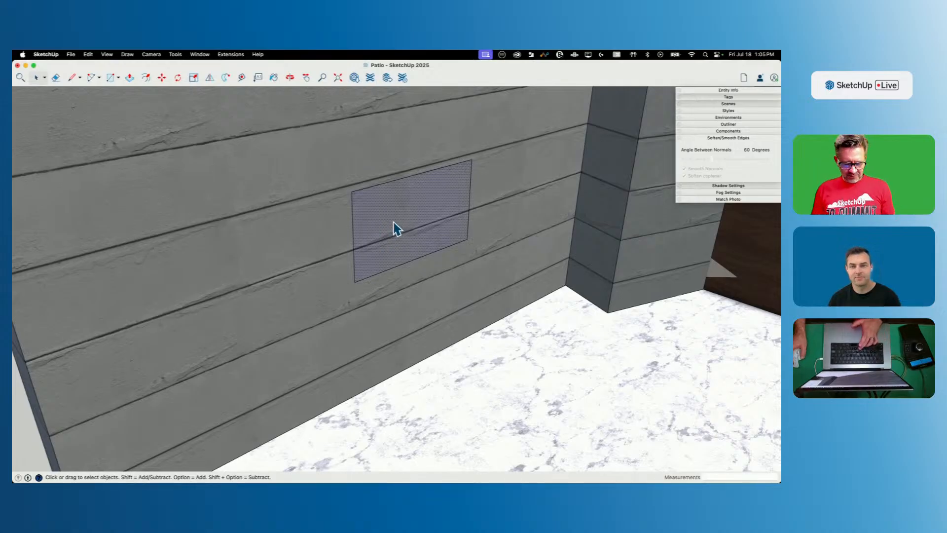
Step: Paint the rectangle on the wall with a light patterned material from the Metal collection and close the materials window
{"action": "key", "text": "b"}
{"action": "left_click", "coordinate": [564, 143]}
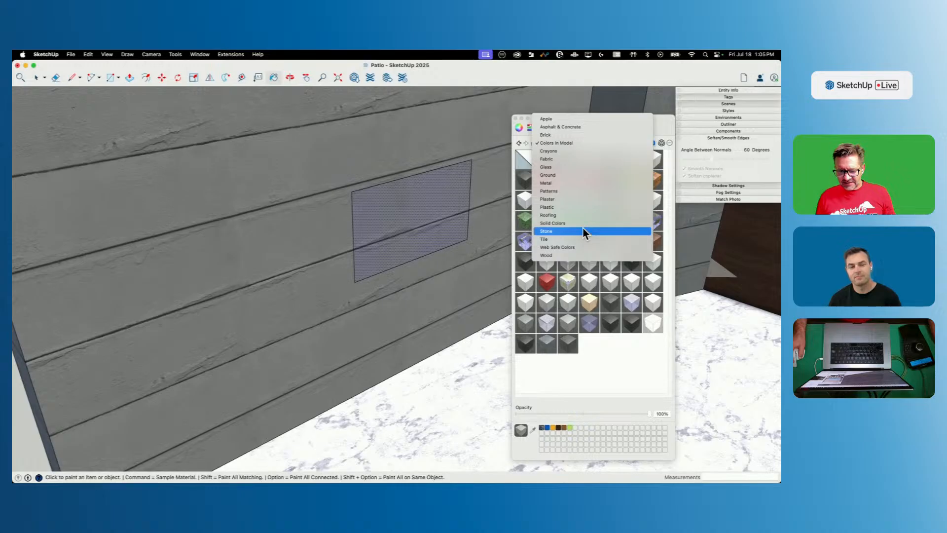
{"action": "left_click", "coordinate": [568, 183]}
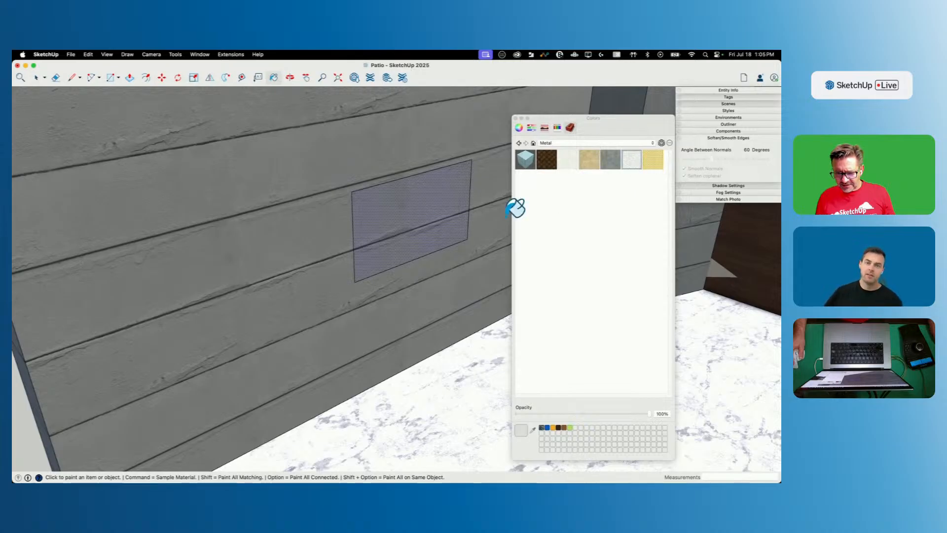
{"action": "left_click", "coordinate": [407, 219]}
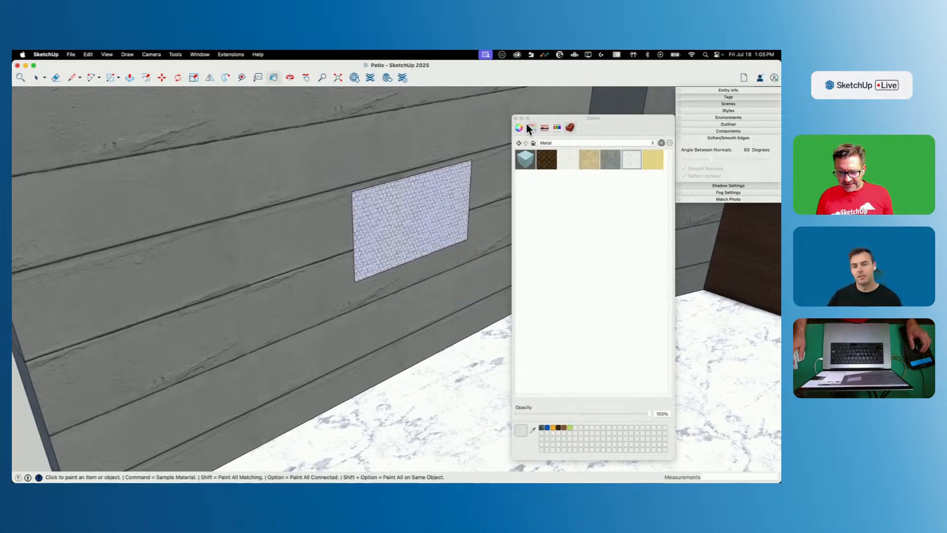
{"action": "left_click", "coordinate": [515, 118]}
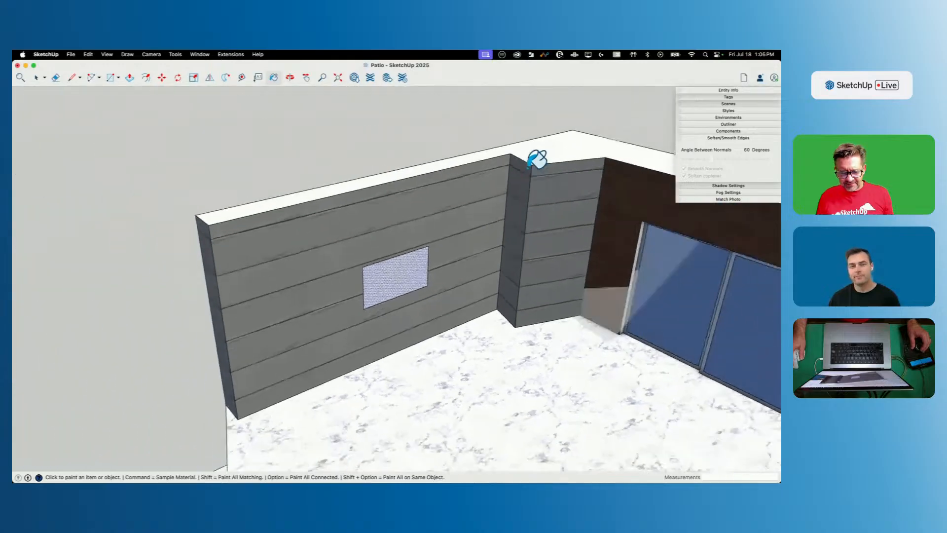
Step: Open the SketchUp Content Library in 3D Warehouse, collapsing the Soften/Smooth Edges settings that cover the account area
{"action": "key", "text": "space"}
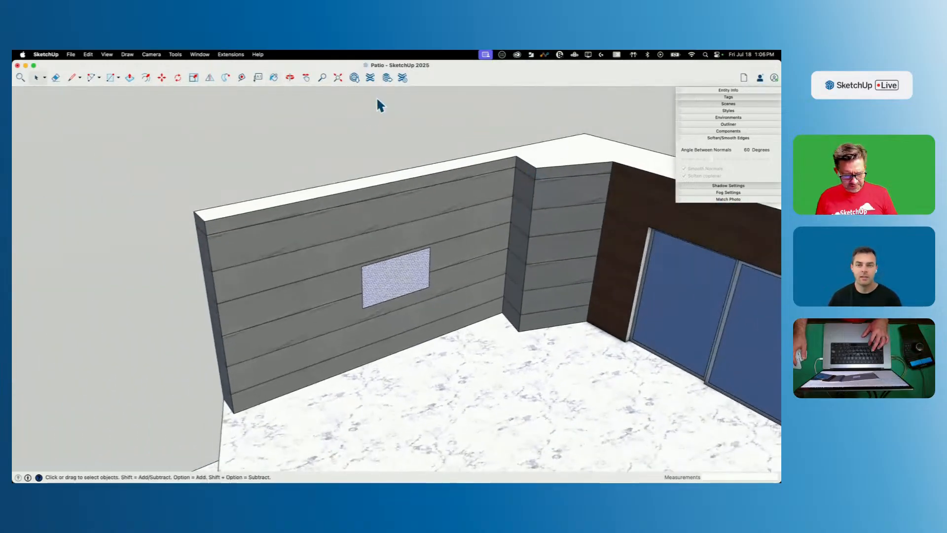
{"action": "left_click", "coordinate": [370, 78]}
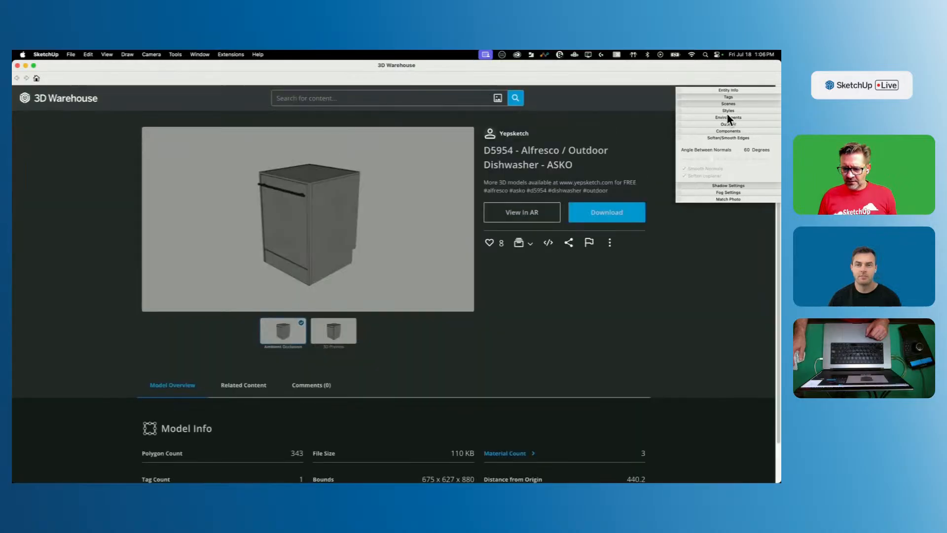
{"action": "left_click", "coordinate": [727, 89]}
{"action": "left_click", "coordinate": [728, 90]}
{"action": "left_click", "coordinate": [728, 138]}
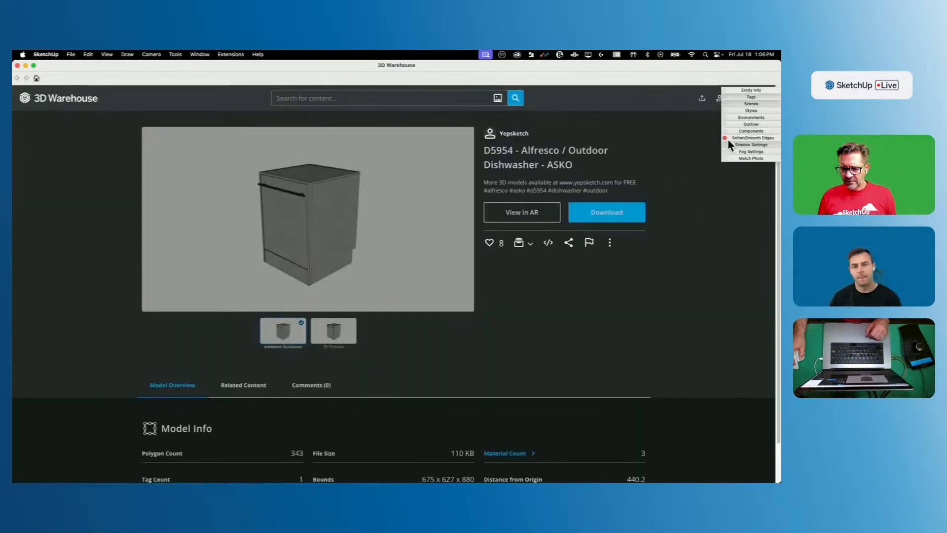
{"action": "left_click", "coordinate": [742, 98]}
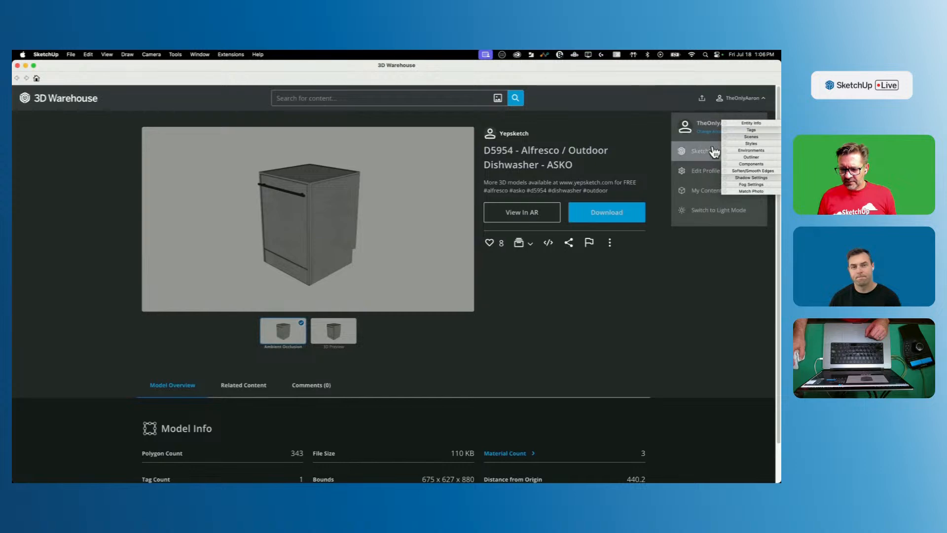
{"action": "left_click", "coordinate": [698, 167]}
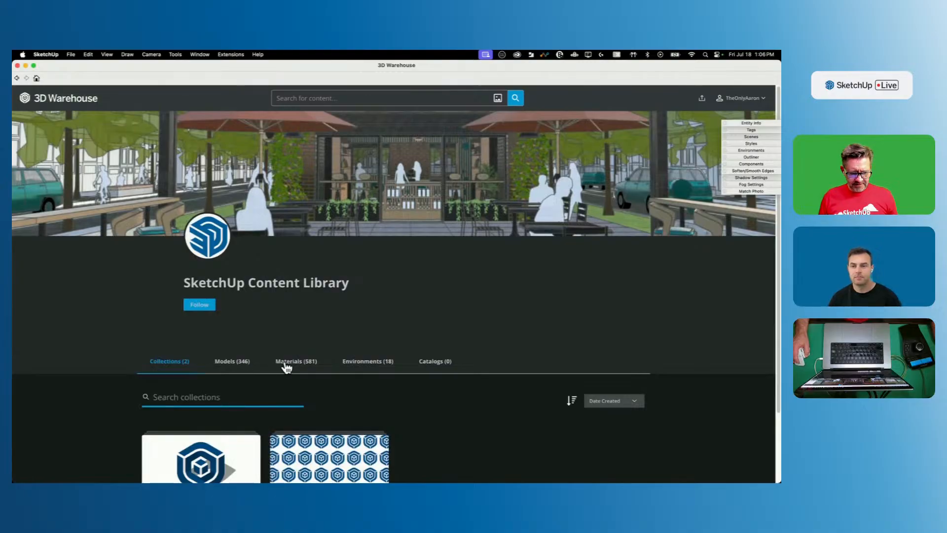
Step: Search the SketchUp Content Library's materials for "metal"
{"action": "left_click", "coordinate": [286, 363]}
{"action": "scroll", "coordinate": [336, 340], "scroll_direction": "down", "scroll_amount": 2}
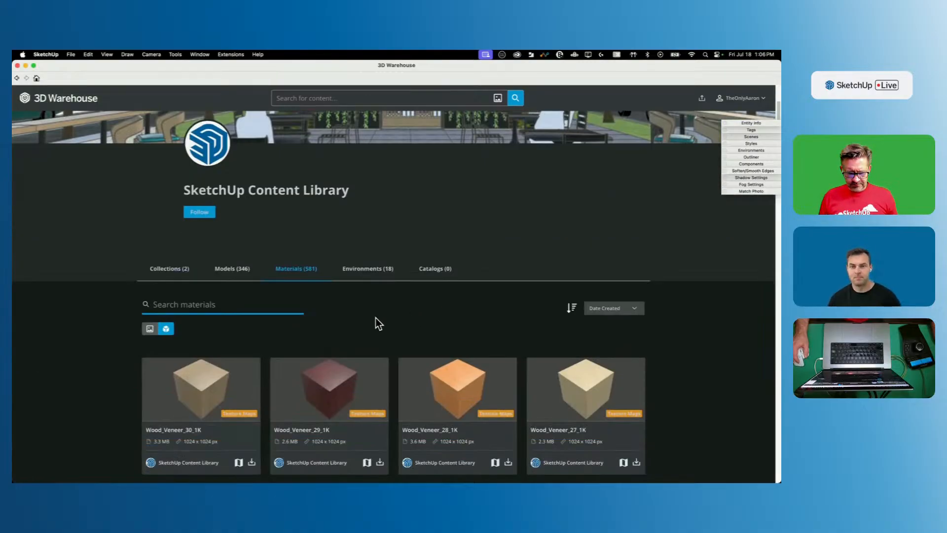
{"action": "type", "text": "metal"}
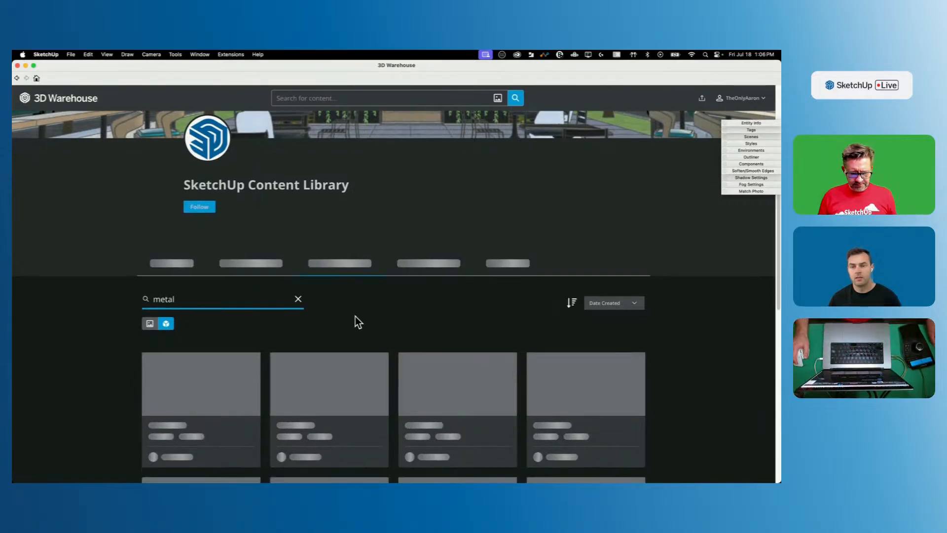
Step: Look through the metal materials, examine the Metal_30_1K diamond-plate material and return to the results
{"action": "scroll", "coordinate": [179, 274], "scroll_direction": "down", "scroll_amount": 2}
{"action": "scroll", "coordinate": [130, 267], "scroll_direction": "down", "scroll_amount": 10}
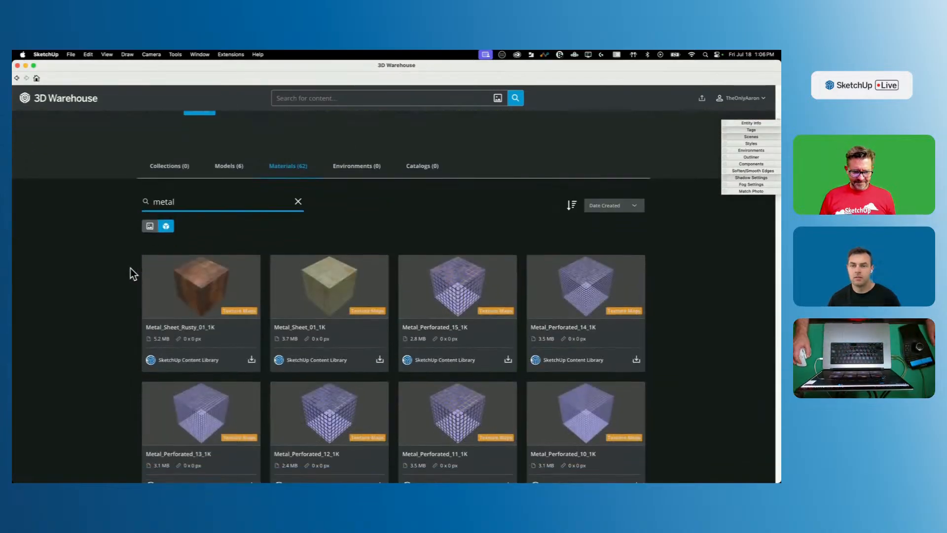
{"action": "scroll", "coordinate": [130, 268], "scroll_direction": "down", "scroll_amount": 5}
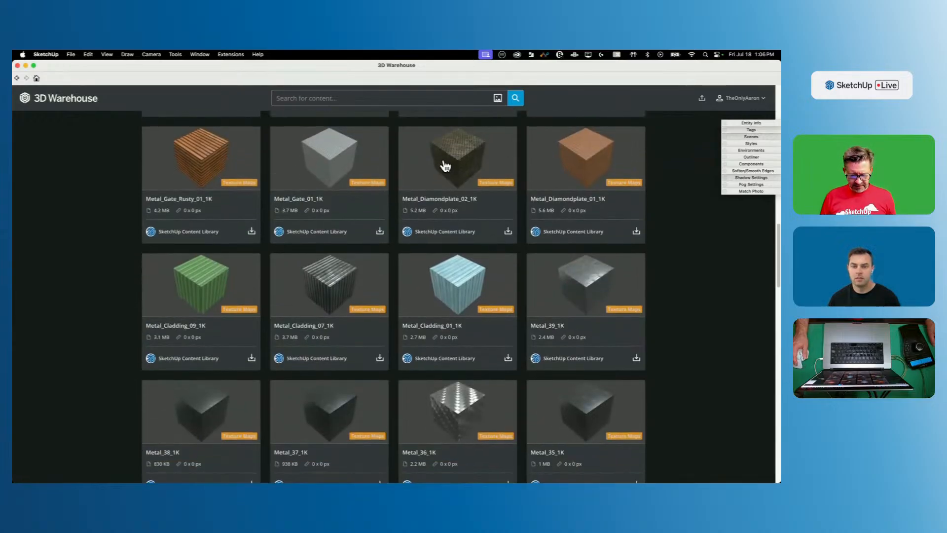
{"action": "scroll", "coordinate": [446, 166], "scroll_direction": "down", "scroll_amount": 6}
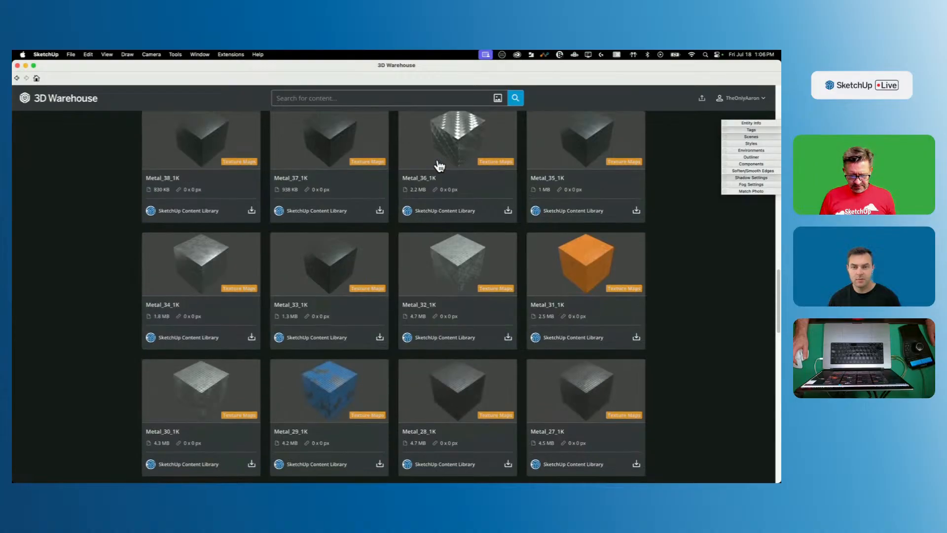
{"action": "scroll", "coordinate": [438, 166], "scroll_direction": "down", "scroll_amount": 2}
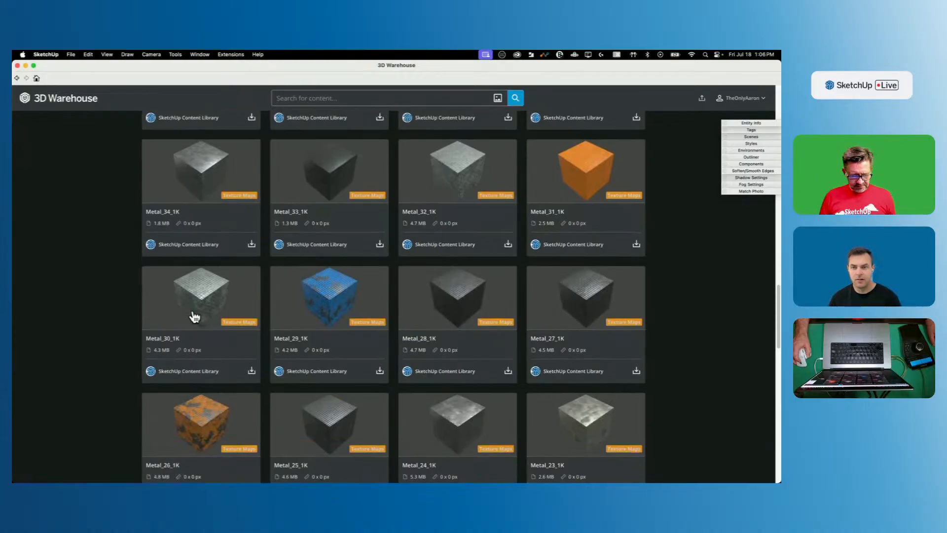
{"action": "scroll", "coordinate": [204, 298], "scroll_direction": "down", "scroll_amount": 7}
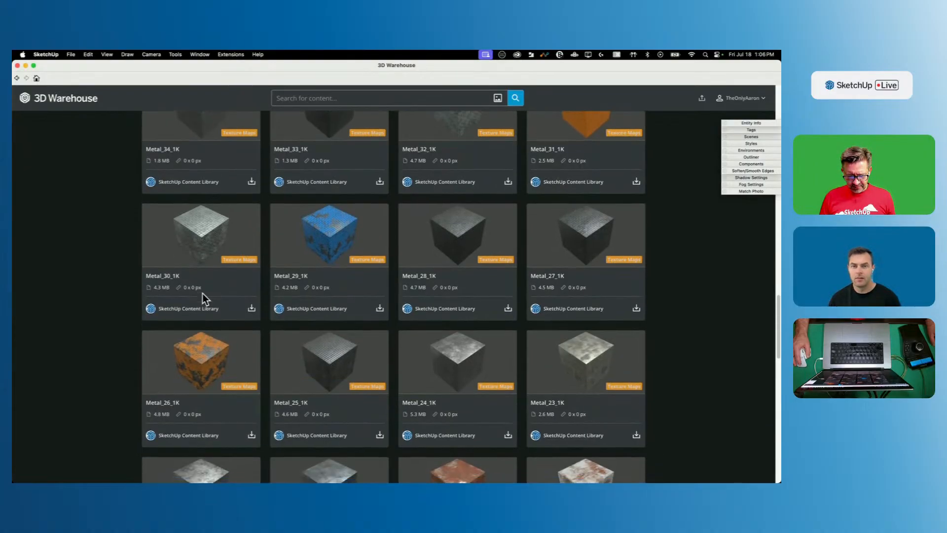
{"action": "scroll", "coordinate": [196, 279], "scroll_direction": "down", "scroll_amount": 6}
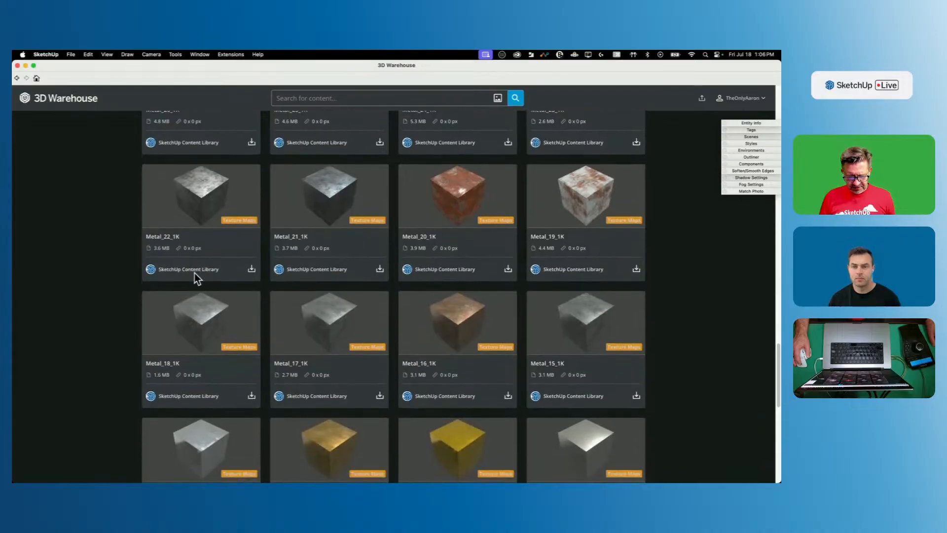
{"action": "scroll", "coordinate": [195, 279], "scroll_direction": "down", "scroll_amount": 3}
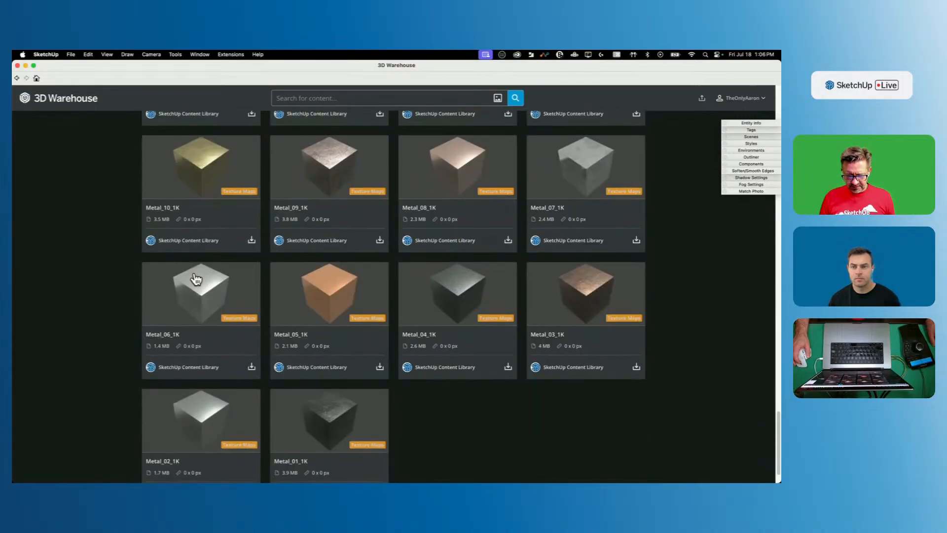
{"action": "scroll", "coordinate": [196, 279], "scroll_direction": "up", "scroll_amount": 8}
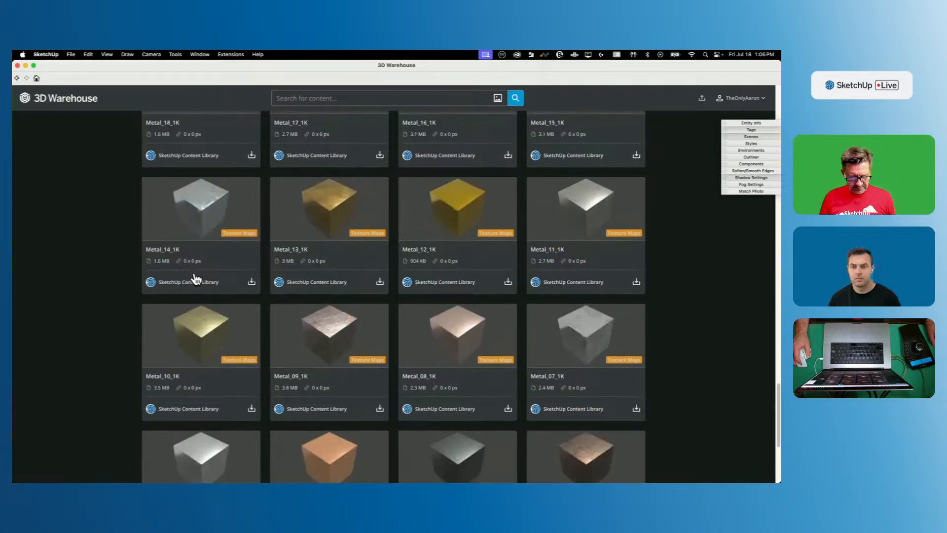
{"action": "scroll", "coordinate": [195, 279], "scroll_direction": "up", "scroll_amount": 7}
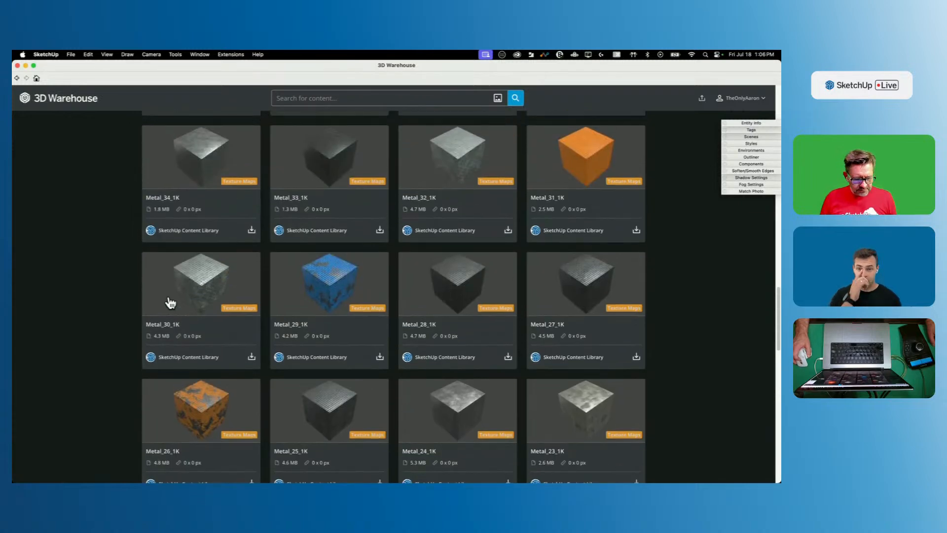
{"action": "left_click", "coordinate": [208, 288]}
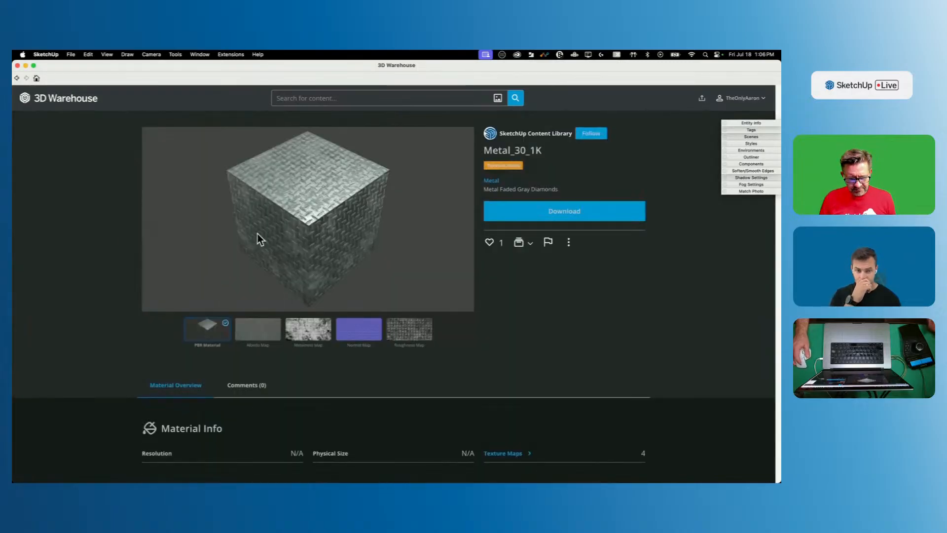
{"action": "left_click", "coordinate": [17, 78]}
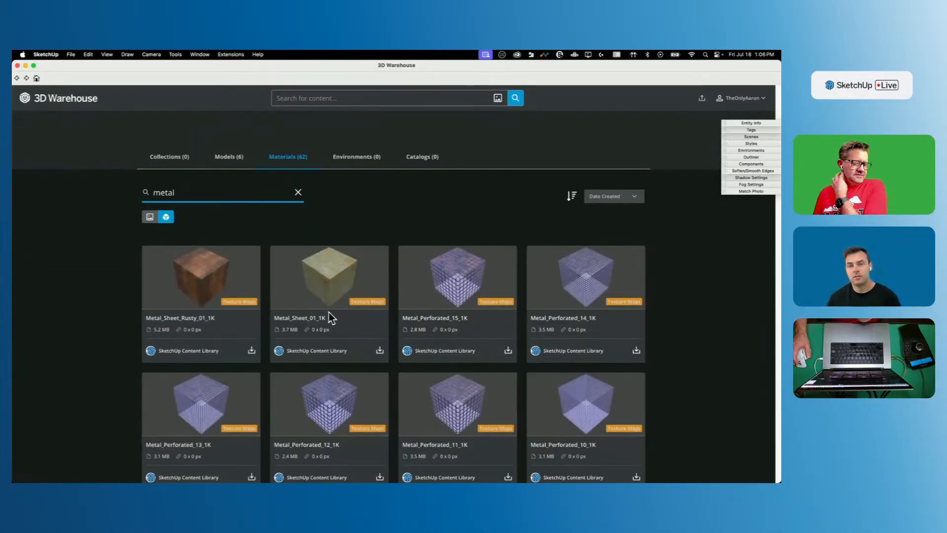
Step: Browse the remaining metal search results for a backsplash finish, comparing the patterned and plain sheets
{"action": "scroll", "coordinate": [326, 310], "scroll_direction": "down", "scroll_amount": 4}
{"action": "scroll", "coordinate": [321, 306], "scroll_direction": "down", "scroll_amount": 10}
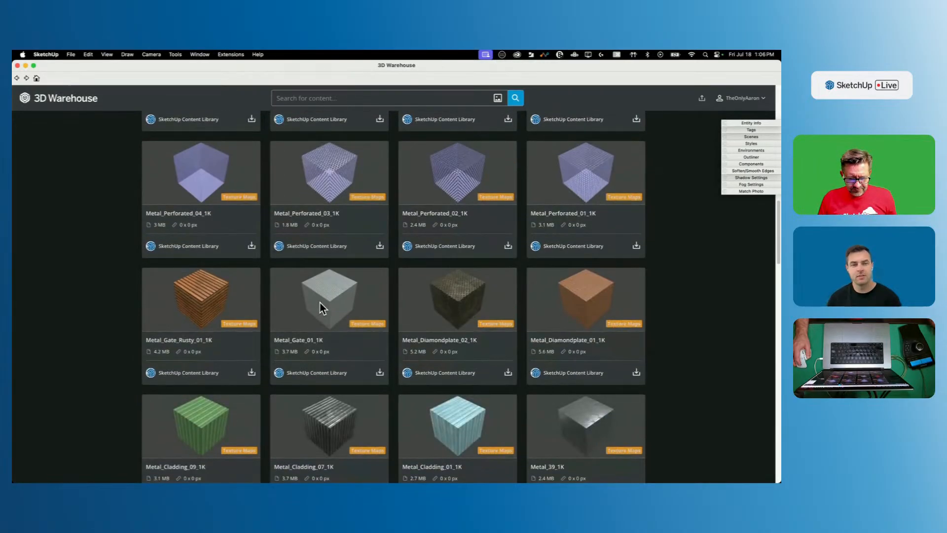
{"action": "scroll", "coordinate": [320, 303], "scroll_direction": "down", "scroll_amount": 3}
{"action": "scroll", "coordinate": [319, 305], "scroll_direction": "down", "scroll_amount": 3}
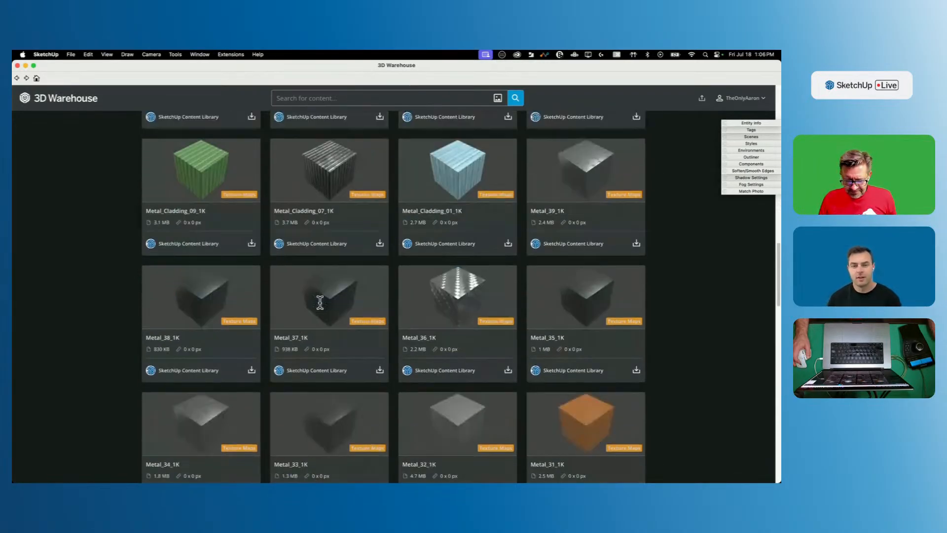
{"action": "scroll", "coordinate": [463, 309], "scroll_direction": "down", "scroll_amount": 2}
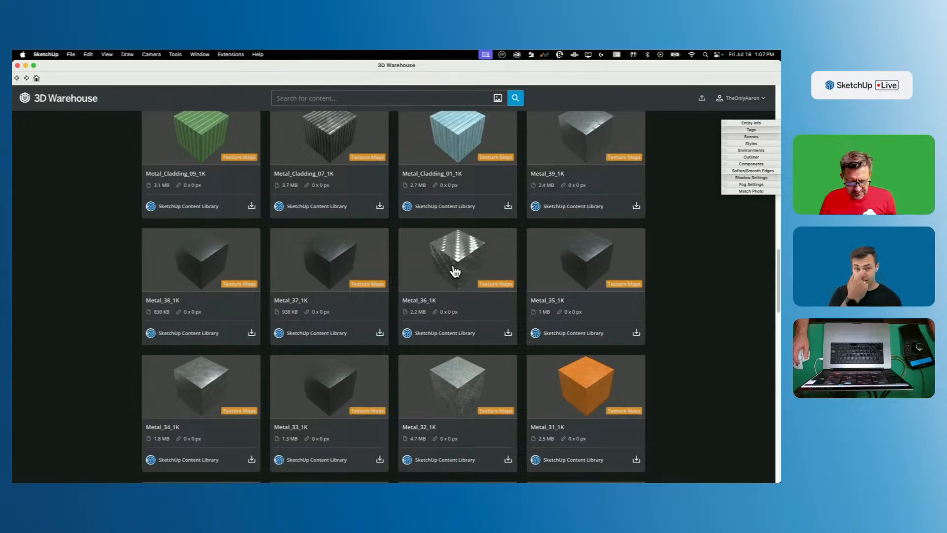
{"action": "scroll", "coordinate": [457, 272], "scroll_direction": "down", "scroll_amount": 3}
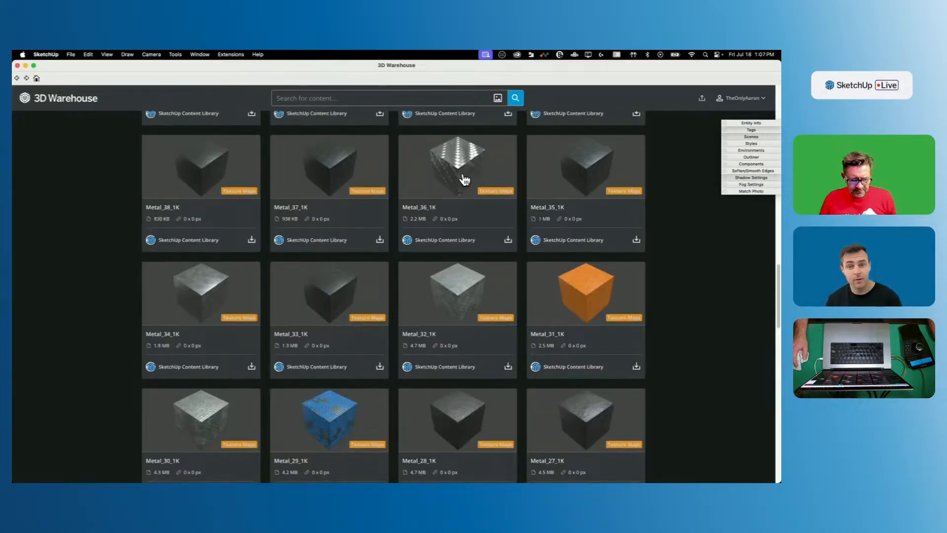
{"action": "scroll", "coordinate": [460, 177], "scroll_direction": "down", "scroll_amount": 4}
{"action": "scroll", "coordinate": [460, 176], "scroll_direction": "down", "scroll_amount": 6}
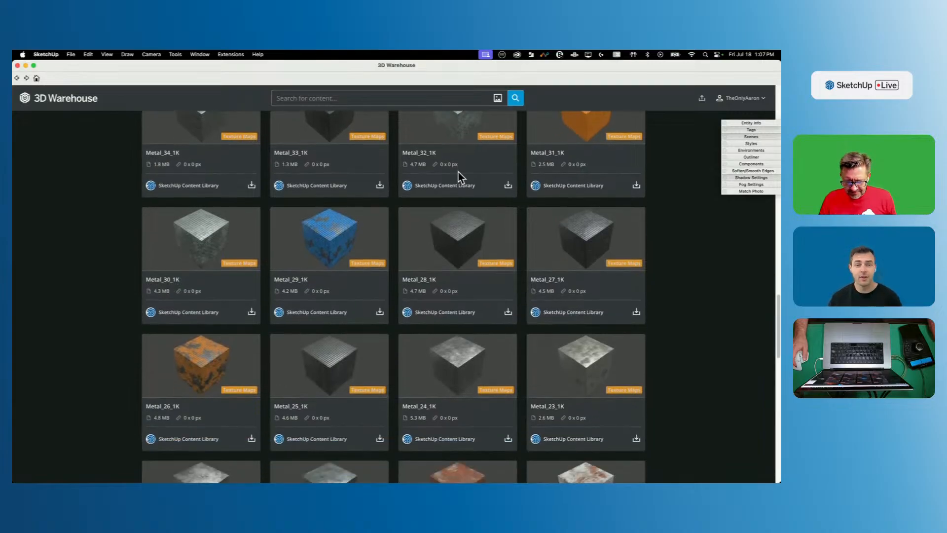
{"action": "scroll", "coordinate": [459, 177], "scroll_direction": "down", "scroll_amount": 12}
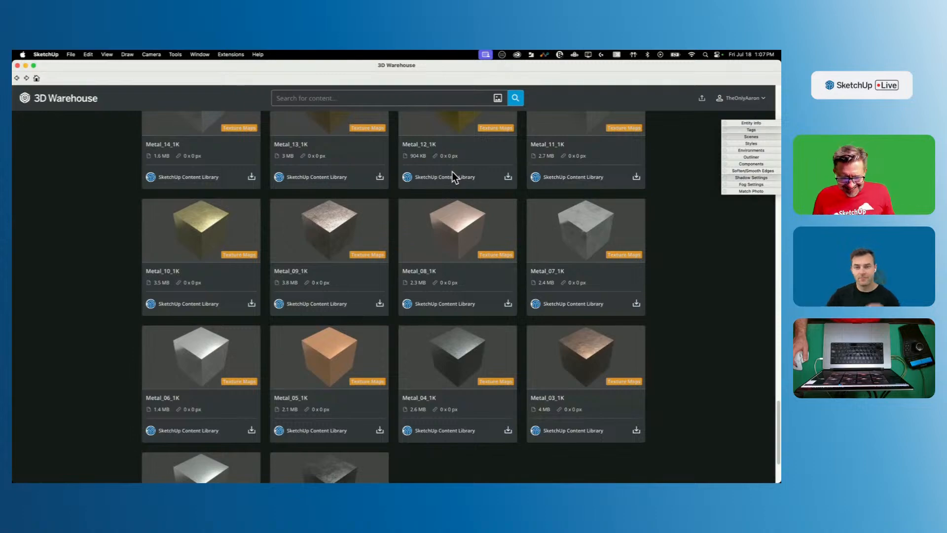
{"action": "scroll", "coordinate": [452, 172], "scroll_direction": "up", "scroll_amount": 11}
{"action": "scroll", "coordinate": [451, 184], "scroll_direction": "up", "scroll_amount": 9}
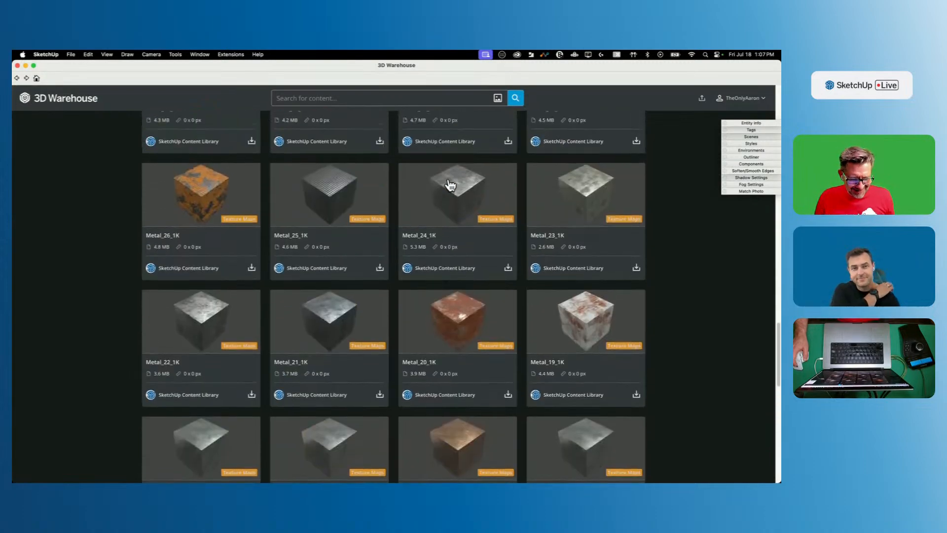
{"action": "scroll", "coordinate": [458, 197], "scroll_direction": "up", "scroll_amount": 2}
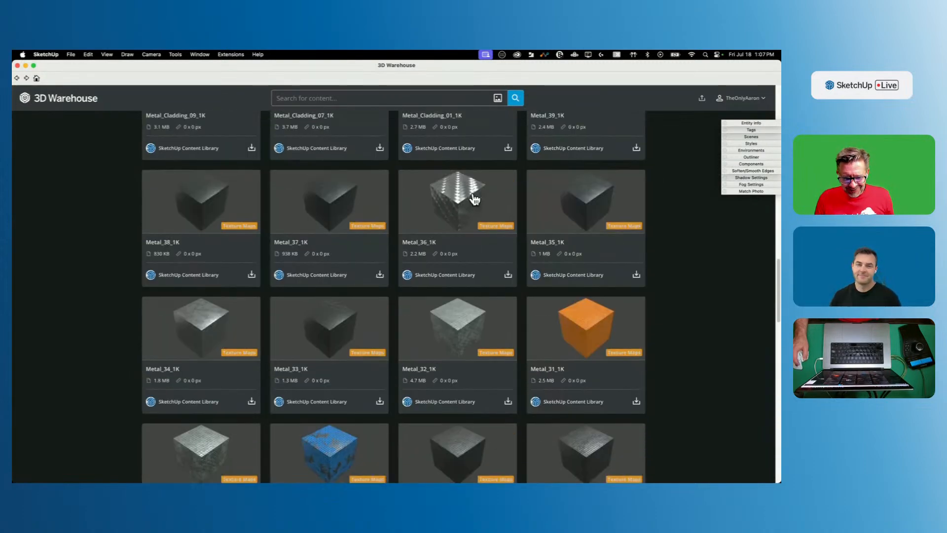
Step: Download the polished herringbone material Metal_36_1K and paint the rectangle on the wall behind the grill with it
{"action": "left_click", "coordinate": [471, 197]}
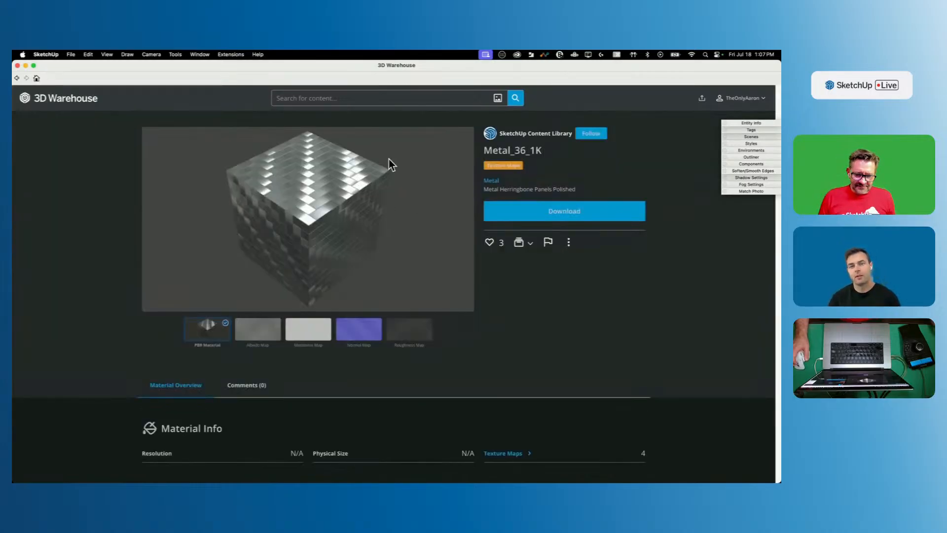
{"action": "left_click", "coordinate": [611, 211]}
{"action": "left_click", "coordinate": [414, 270]}
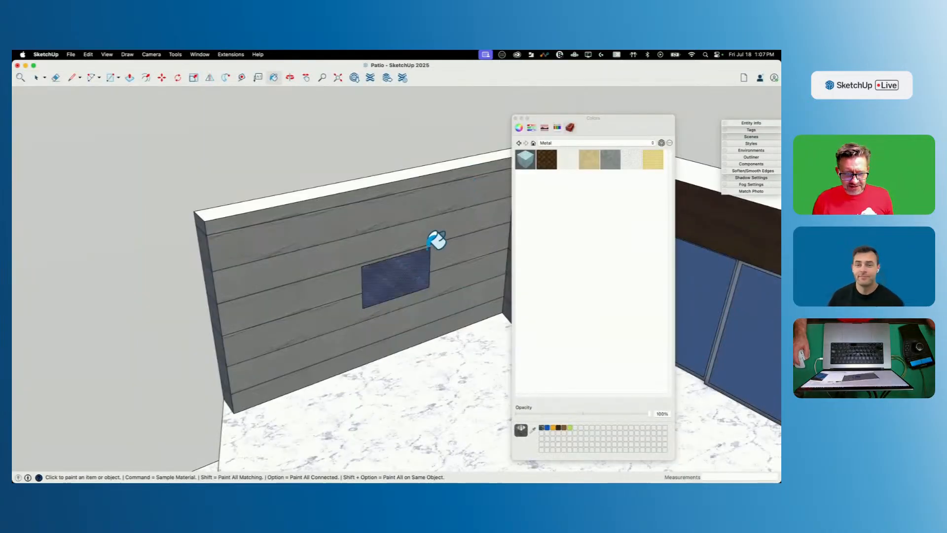
{"action": "scroll", "coordinate": [416, 296], "scroll_direction": "up", "scroll_amount": 8}
{"action": "key", "text": "space"}
{"action": "mouse_move", "coordinate": [513, 197]}
{"action": "middle_mouse_down"}
{"action": "mouse_move", "coordinate": [526, 132]}
{"action": "mouse_move", "coordinate": [203, 244]}
{"action": "mouse_move", "coordinate": [141, 253]}
{"action": "mouse_move", "coordinate": [125, 233]}
{"action": "mouse_move", "coordinate": [85, 217]}
{"action": "middle_mouse_up"}
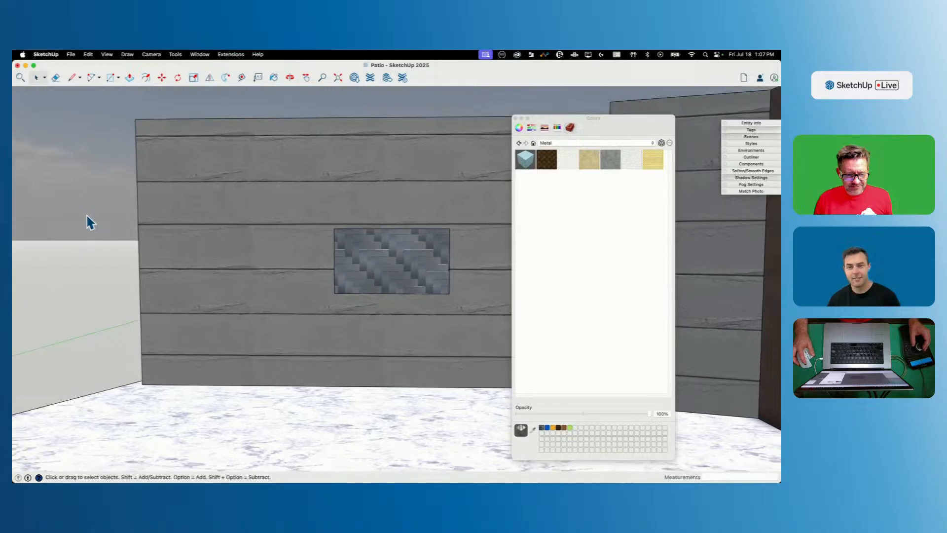
Step: Show the Brick material collection, and paint the outdoor kitchen's base with the marble material sampled from the patio floor
{"action": "scroll", "coordinate": [87, 214], "scroll_direction": "down", "scroll_amount": 5}
{"action": "middle_click_drag", "start_coordinate": [273, 170], "coordinate": [382, 295]}
{"action": "scroll", "coordinate": [382, 299], "scroll_direction": "up", "scroll_amount": 5}
{"action": "scroll", "coordinate": [380, 293], "scroll_direction": "down", "scroll_amount": 10}
{"action": "scroll", "coordinate": [381, 296], "scroll_direction": "up", "scroll_amount": 6}
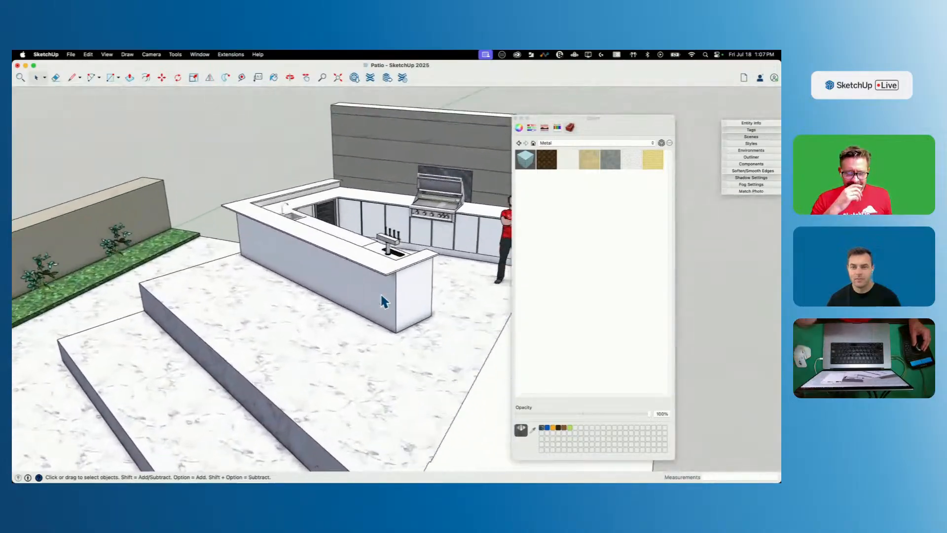
{"action": "middle_click_drag", "start_coordinate": [382, 295], "coordinate": [382, 296]}
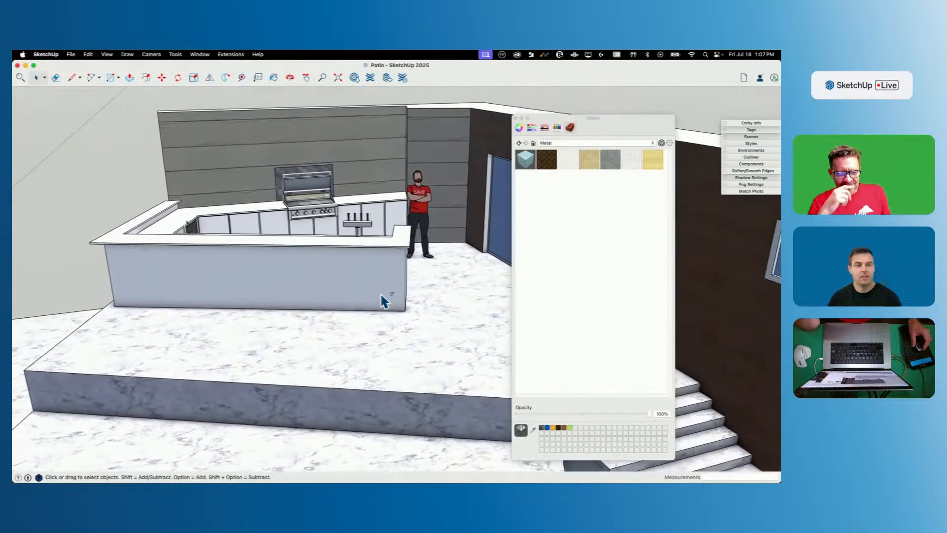
{"action": "left_click", "coordinate": [535, 144]}
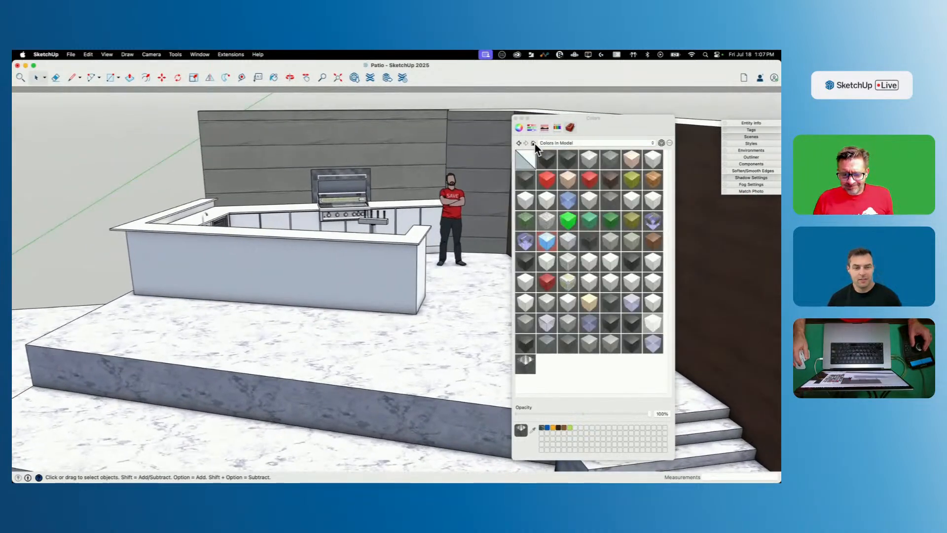
{"action": "left_click", "coordinate": [578, 142]}
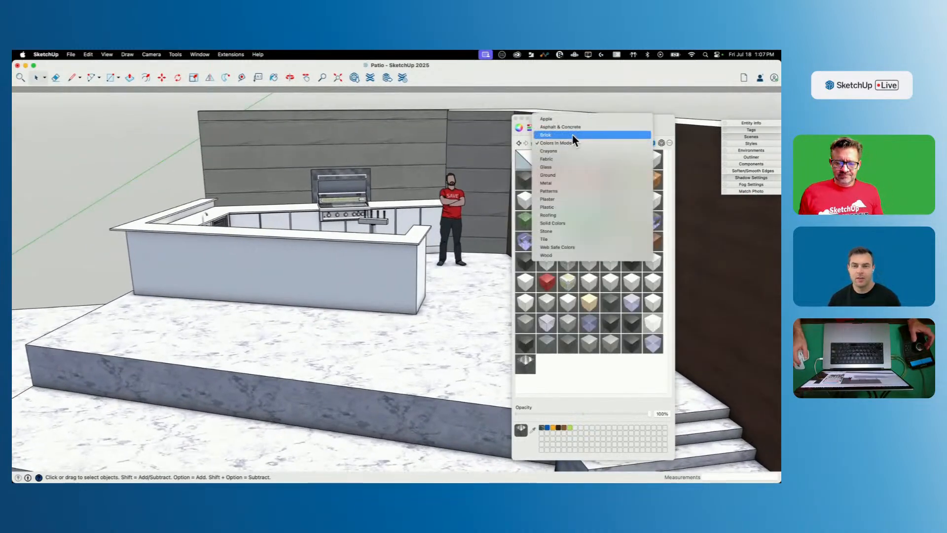
{"action": "left_click", "coordinate": [572, 135]}
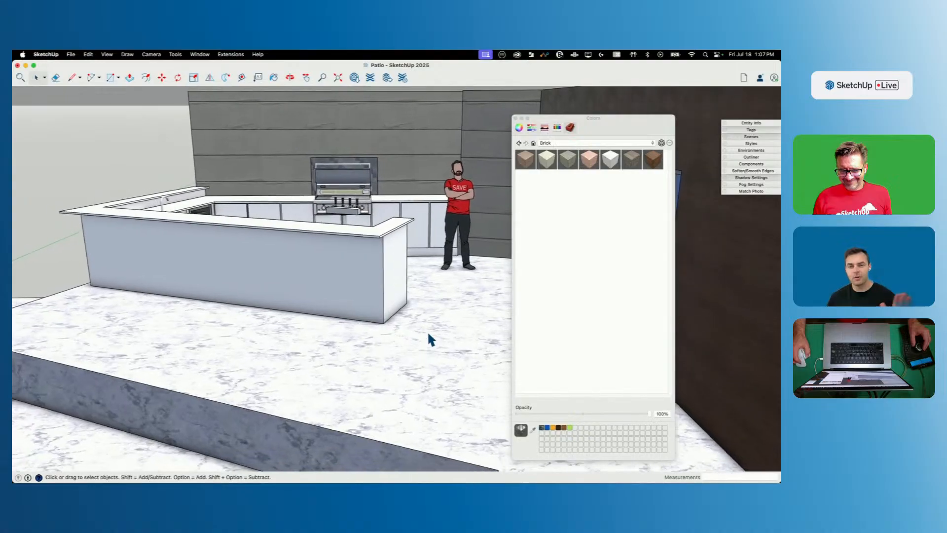
{"action": "key", "text": "b"}
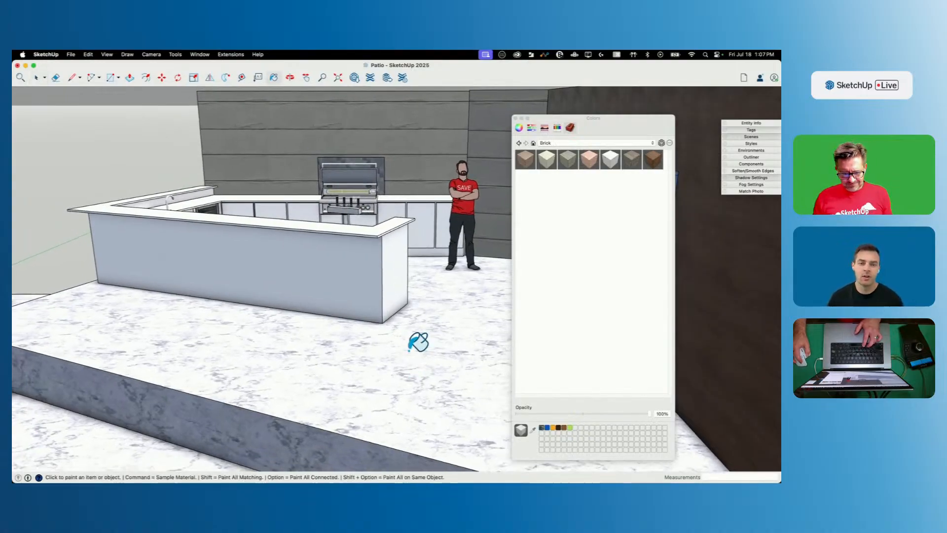
{"action": "left_click", "coordinate": [400, 292]}
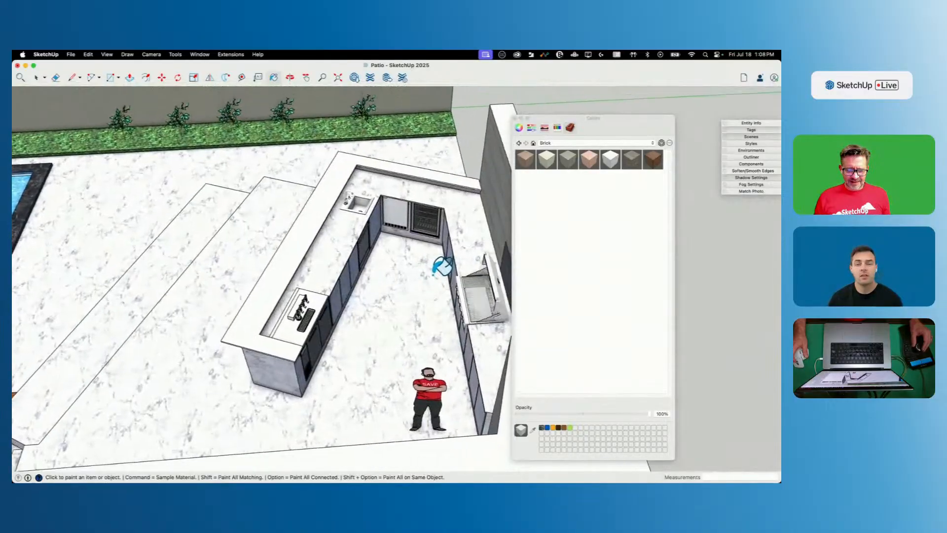
{"action": "key", "text": "space"}
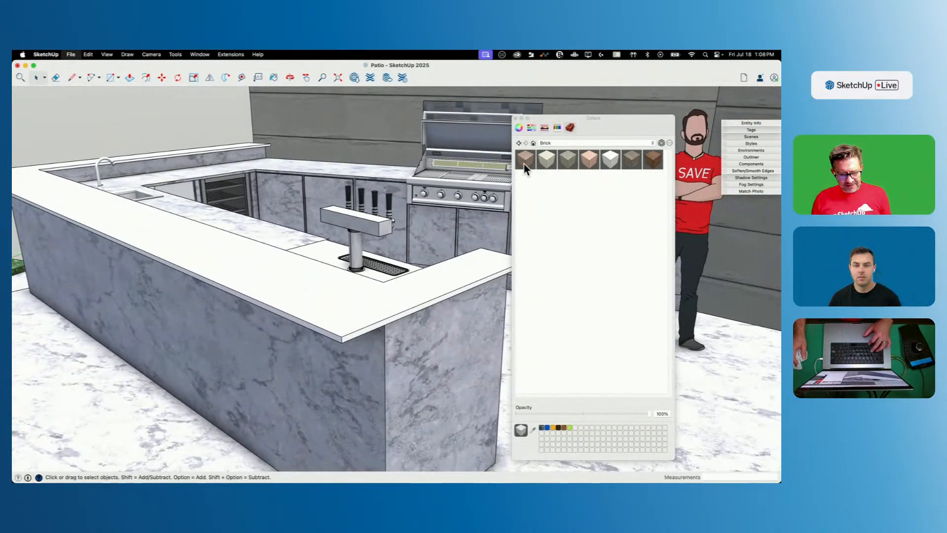
Step: Switch to 3D Warehouse, close the materials window and open the SketchUp Content Library
{"action": "left_click", "coordinate": [353, 78]}
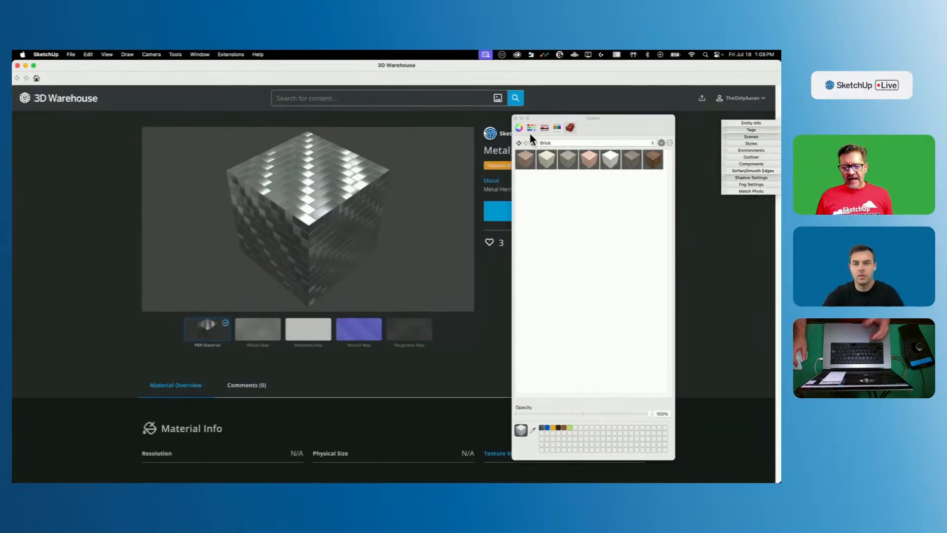
{"action": "left_click", "coordinate": [495, 122]}
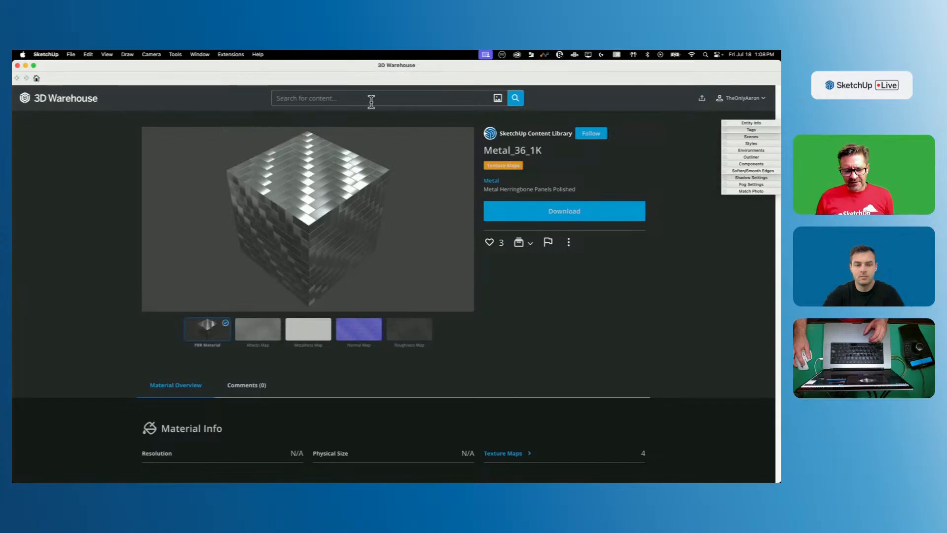
{"action": "left_click", "coordinate": [735, 101]}
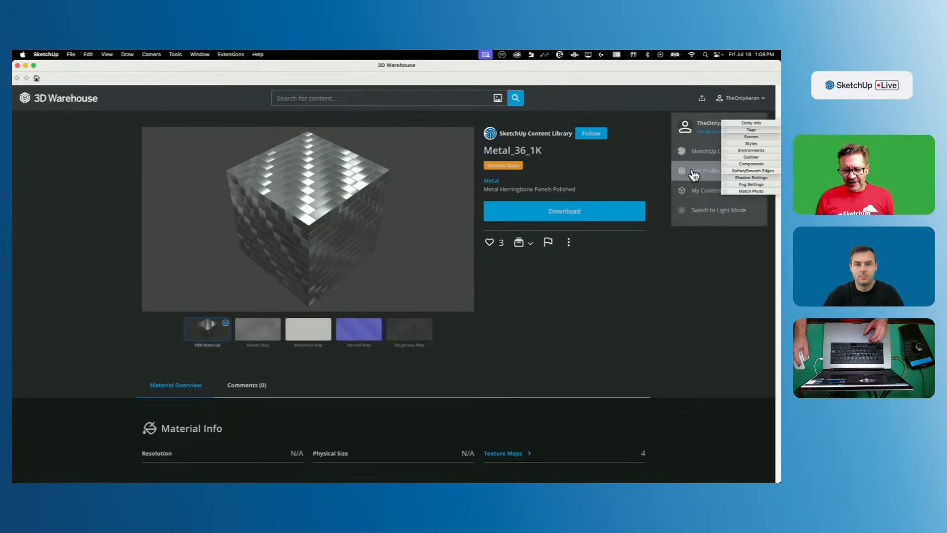
{"action": "left_click", "coordinate": [695, 152]}
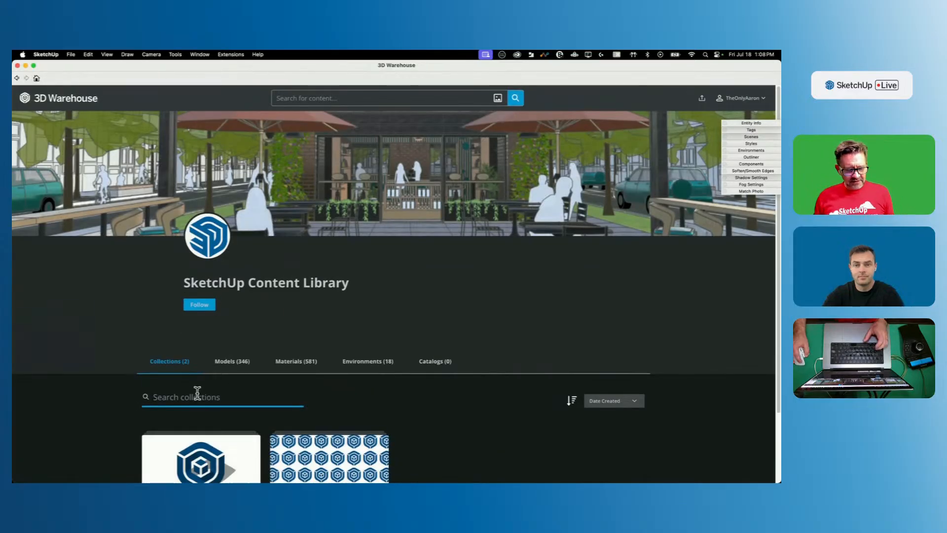
Step: Search the SketchUp Content Library for "wood" and show the matching materials
{"action": "type", "text": "wood"}
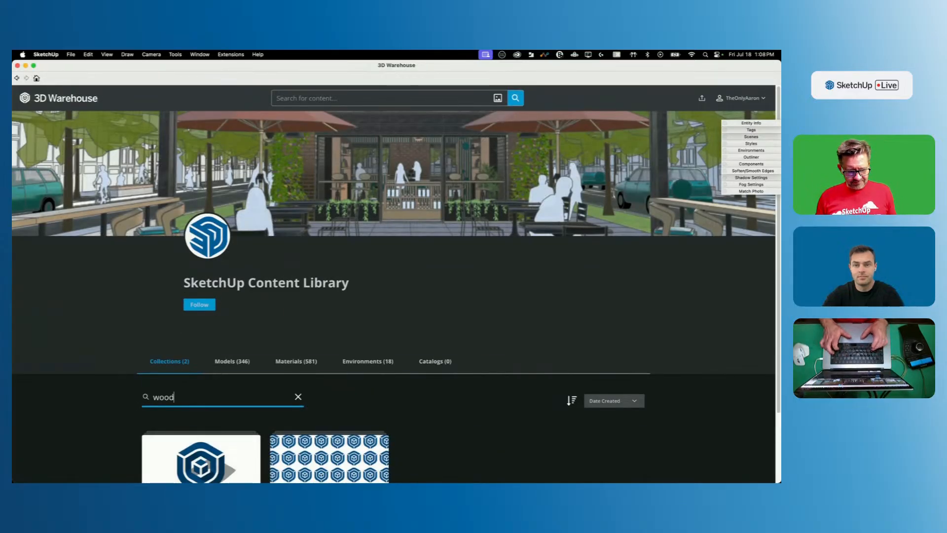
{"action": "scroll", "coordinate": [264, 313], "scroll_direction": "down", "scroll_amount": 5}
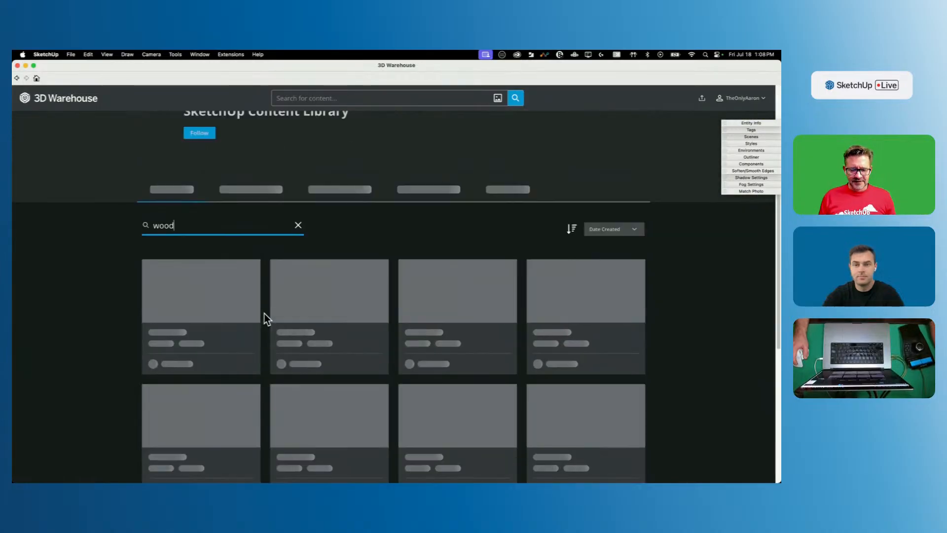
{"action": "scroll", "coordinate": [264, 313], "scroll_direction": "up", "scroll_amount": 1}
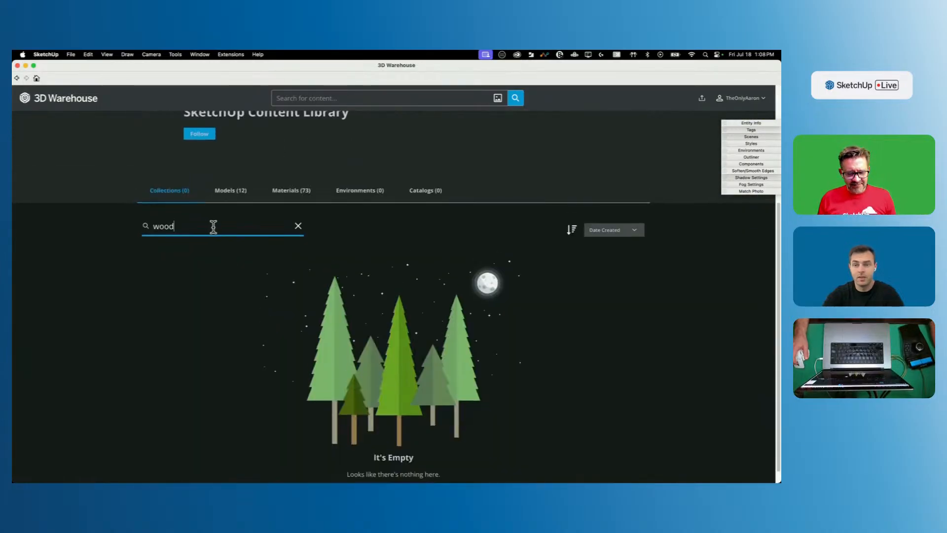
{"action": "key", "text": "Return"}
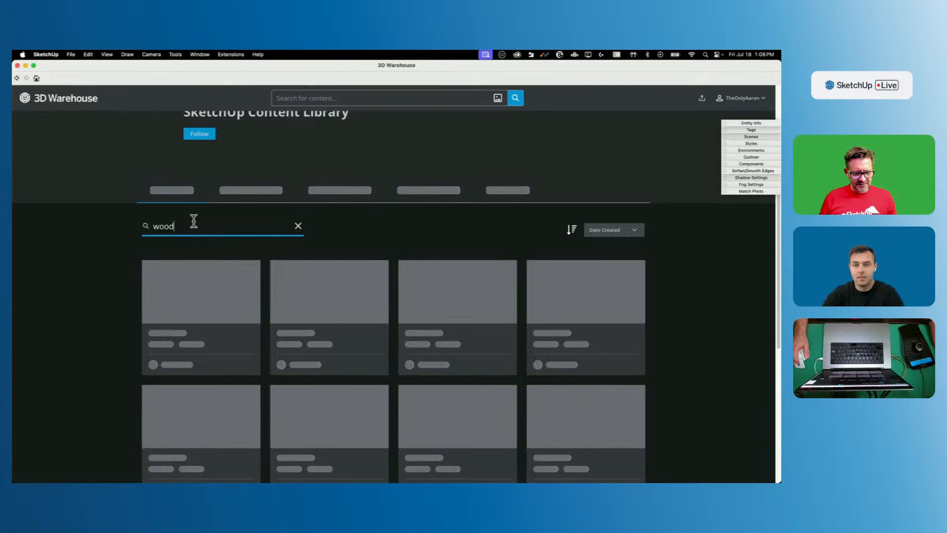
{"action": "left_click", "coordinate": [291, 196]}
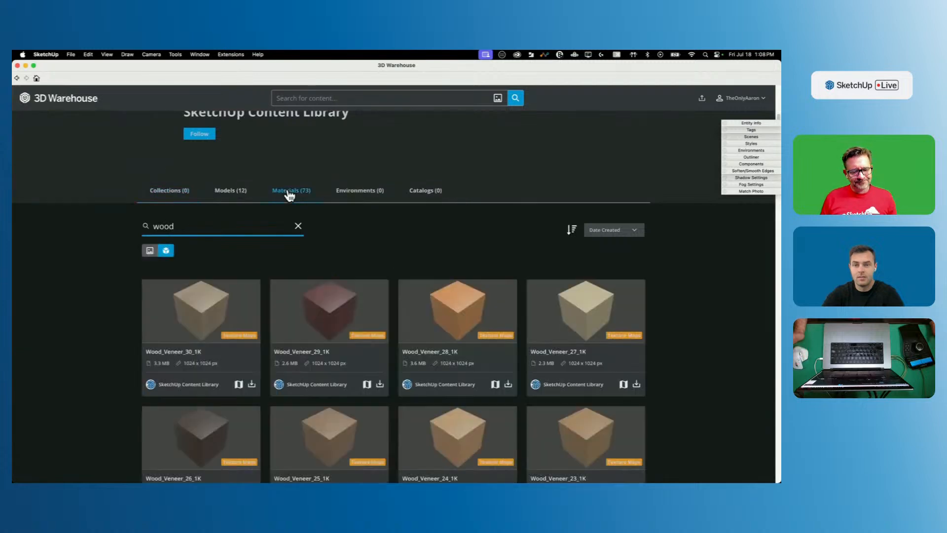
Step: Look through the wood materials in the search results for a suitable bar top finish
{"action": "scroll", "coordinate": [158, 256], "scroll_direction": "down", "scroll_amount": 3}
{"action": "scroll", "coordinate": [157, 256], "scroll_direction": "down", "scroll_amount": 3}
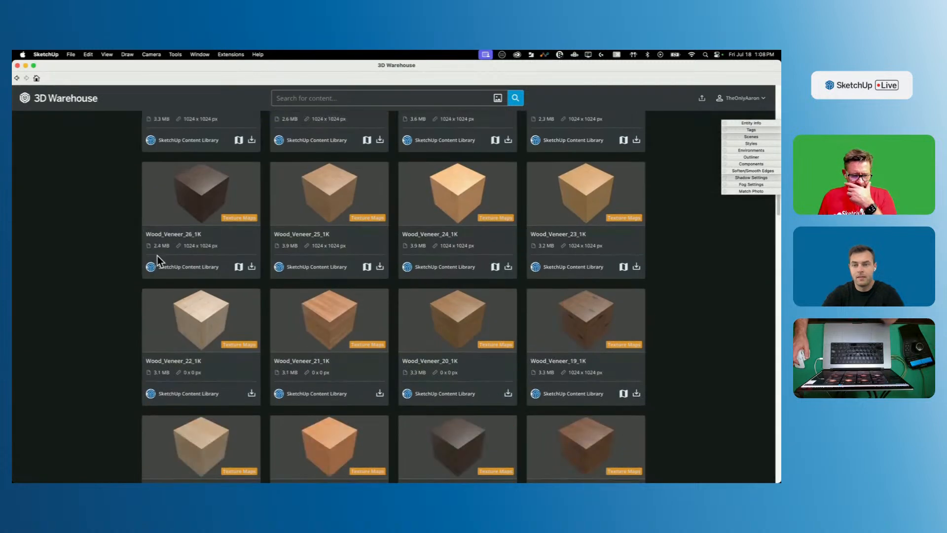
{"action": "scroll", "coordinate": [157, 255], "scroll_direction": "down", "scroll_amount": 5}
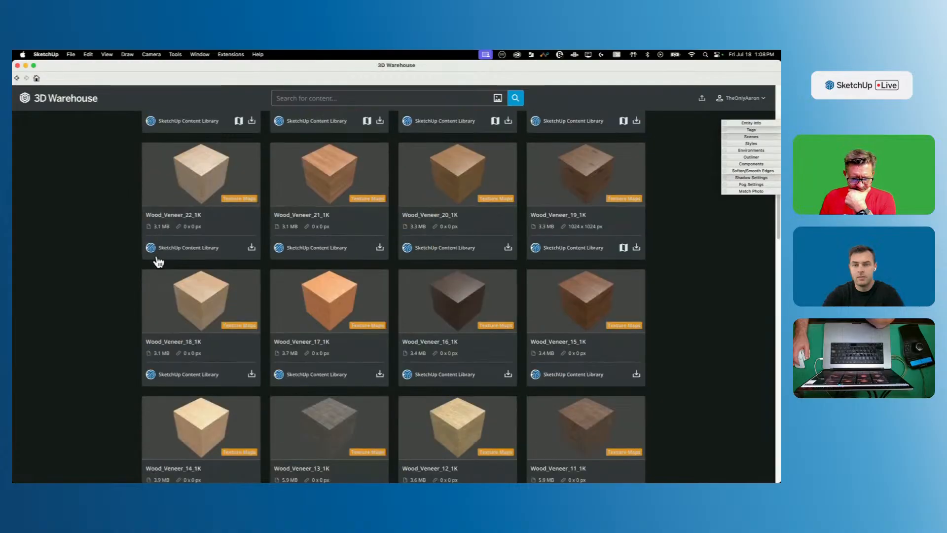
{"action": "scroll", "coordinate": [157, 257], "scroll_direction": "down", "scroll_amount": 8}
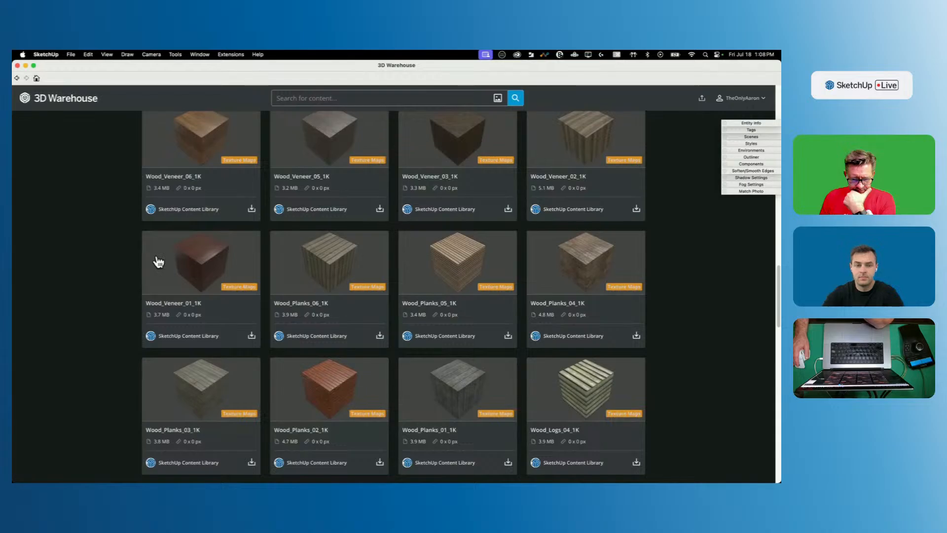
{"action": "scroll", "coordinate": [158, 261], "scroll_direction": "down", "scroll_amount": 1}
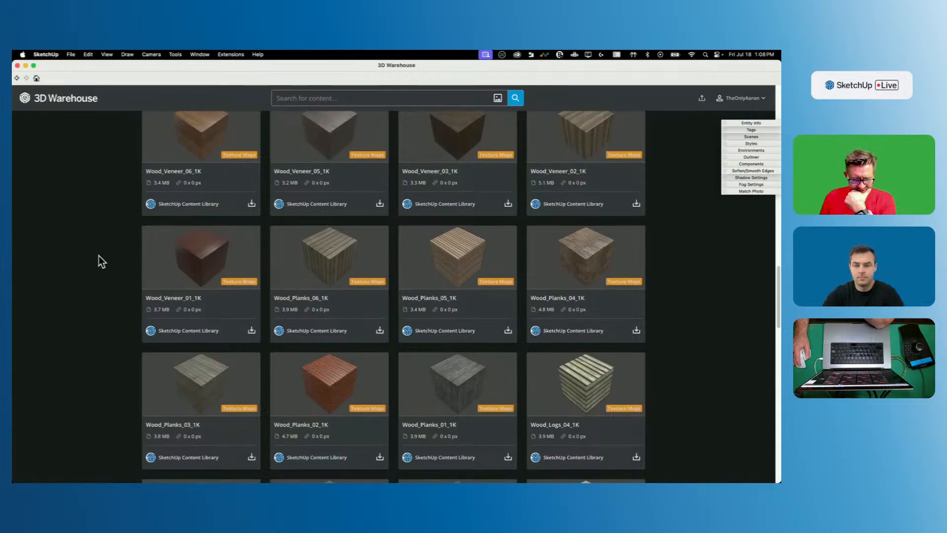
{"action": "scroll", "coordinate": [99, 261], "scroll_direction": "down", "scroll_amount": 3}
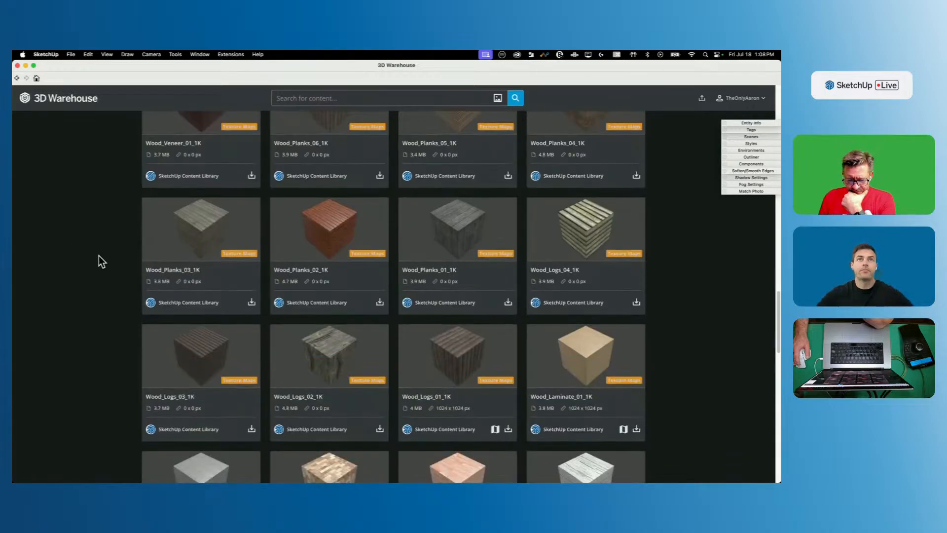
{"action": "scroll", "coordinate": [101, 261], "scroll_direction": "down", "scroll_amount": 1}
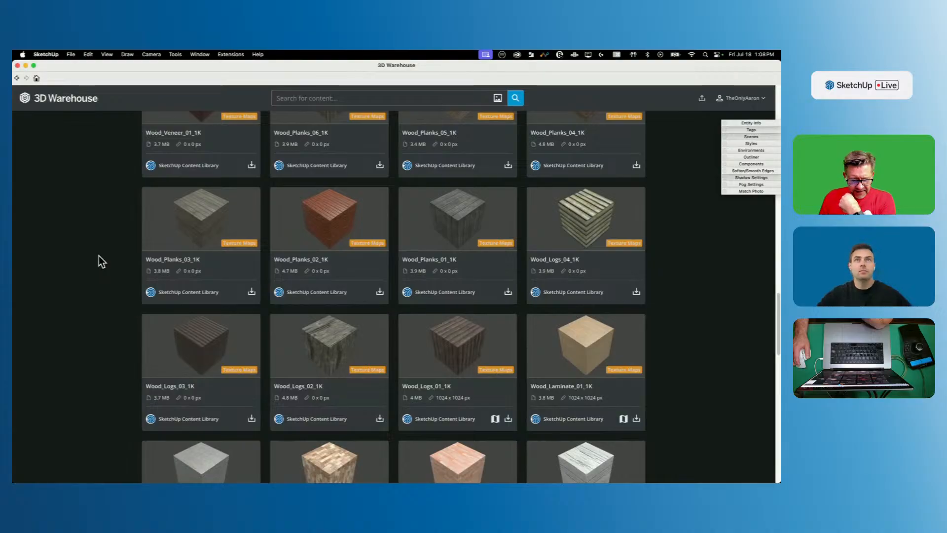
{"action": "scroll", "coordinate": [190, 260], "scroll_direction": "down", "scroll_amount": 3}
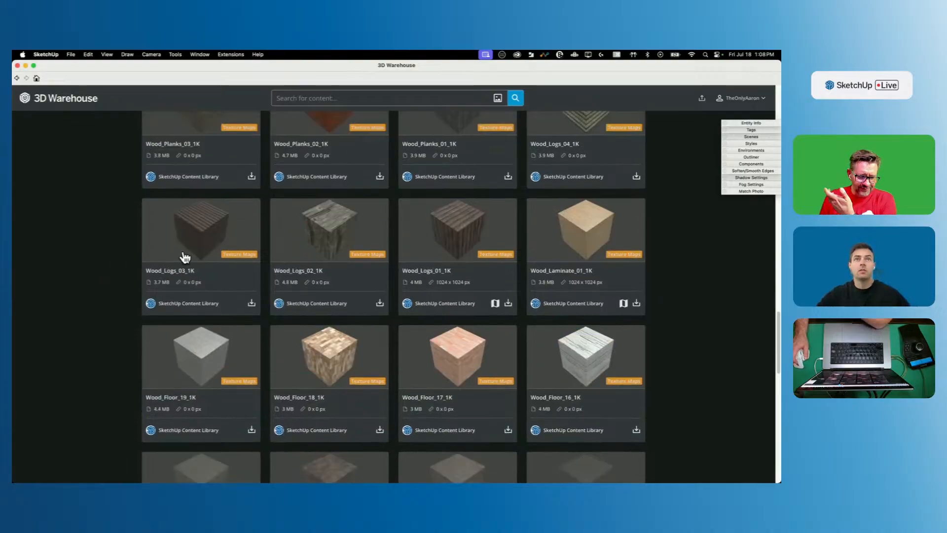
{"action": "scroll", "coordinate": [124, 264], "scroll_direction": "down", "scroll_amount": 3}
{"action": "scroll", "coordinate": [124, 259], "scroll_direction": "down", "scroll_amount": 3}
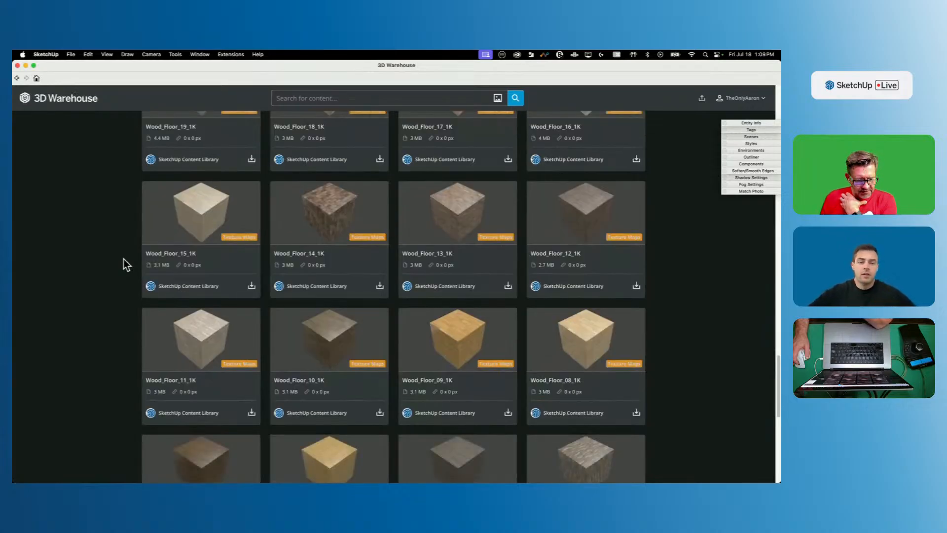
{"action": "scroll", "coordinate": [123, 258], "scroll_direction": "down", "scroll_amount": 7}
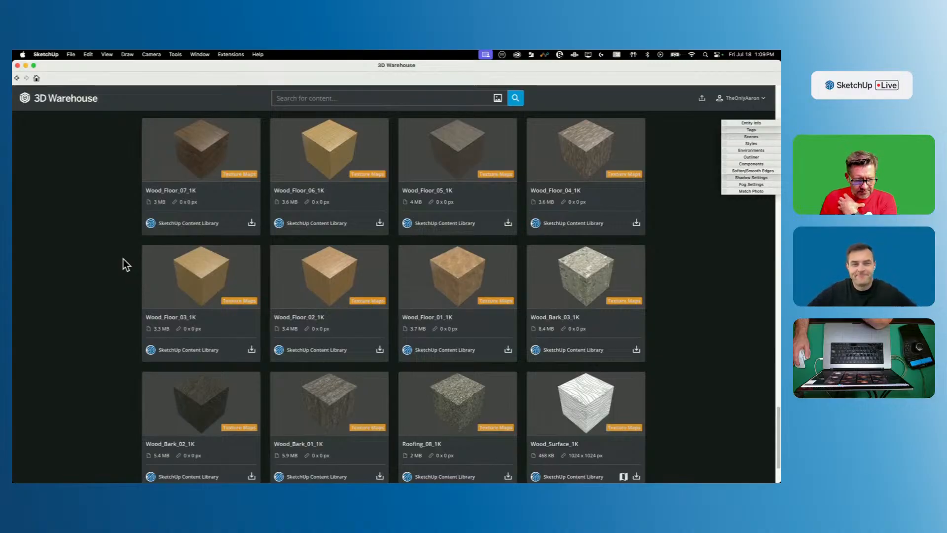
{"action": "scroll", "coordinate": [124, 258], "scroll_direction": "down", "scroll_amount": 3}
{"action": "left_click", "coordinate": [410, 454]}
{"action": "scroll", "coordinate": [103, 336], "scroll_direction": "down", "scroll_amount": 6}
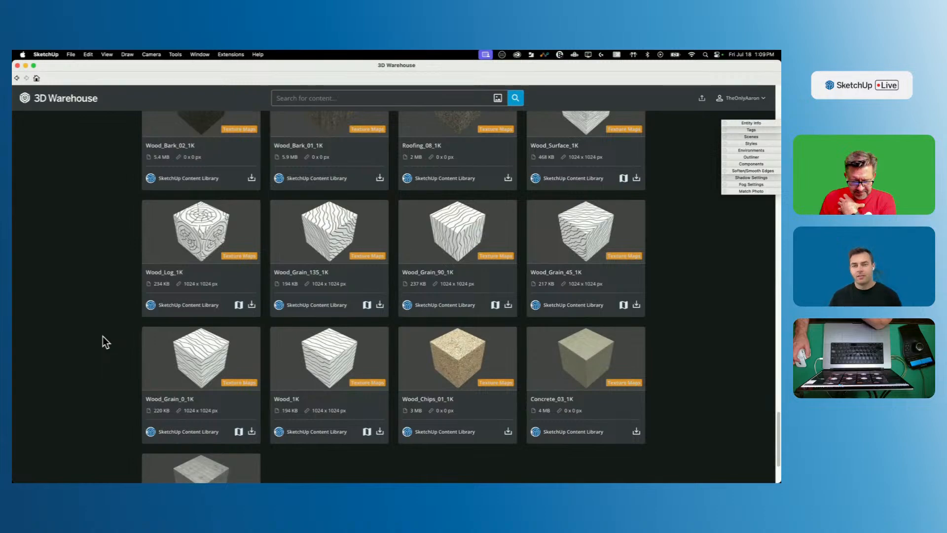
{"action": "scroll", "coordinate": [102, 337], "scroll_direction": "up", "scroll_amount": 6}
{"action": "scroll", "coordinate": [103, 336], "scroll_direction": "down", "scroll_amount": 7}
{"action": "scroll", "coordinate": [102, 336], "scroll_direction": "up", "scroll_amount": 7}
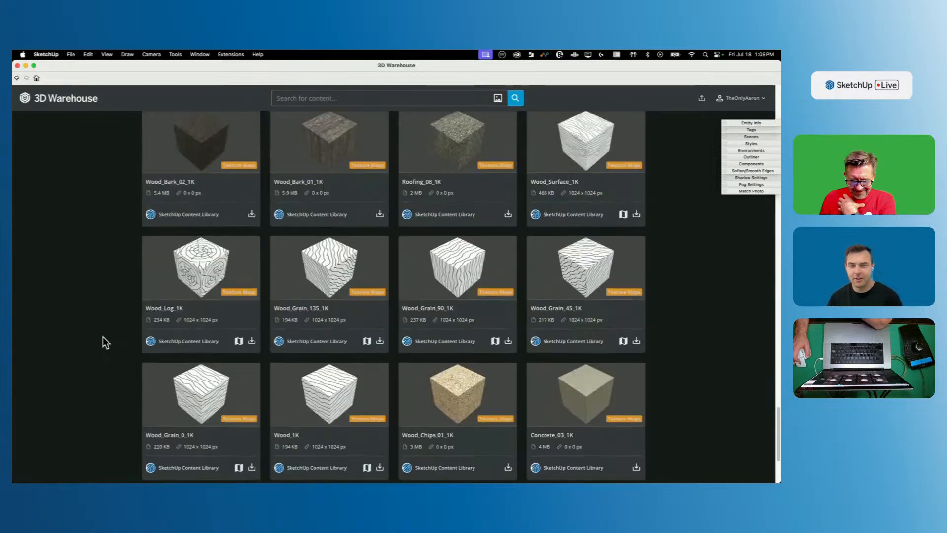
{"action": "scroll", "coordinate": [101, 342], "scroll_direction": "up", "scroll_amount": 3}
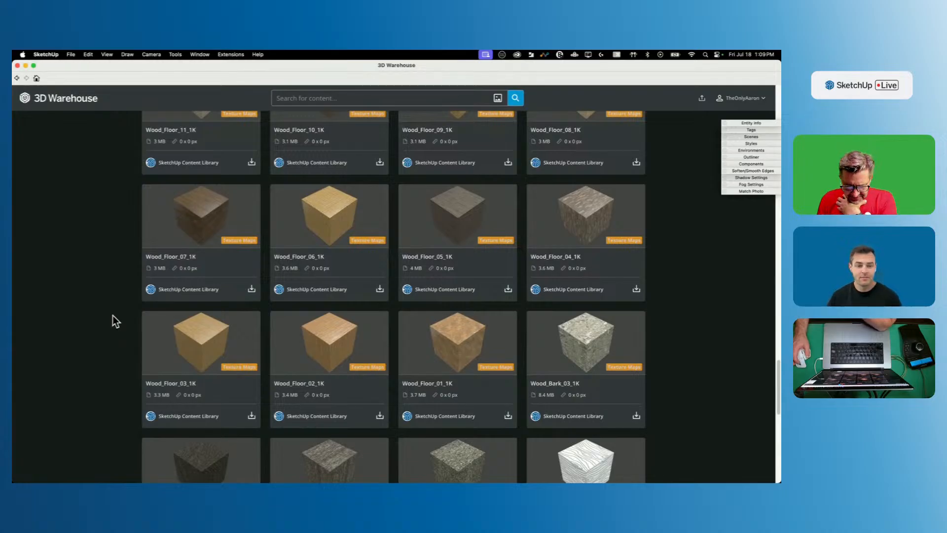
{"action": "scroll", "coordinate": [144, 363], "scroll_direction": "up", "scroll_amount": 5}
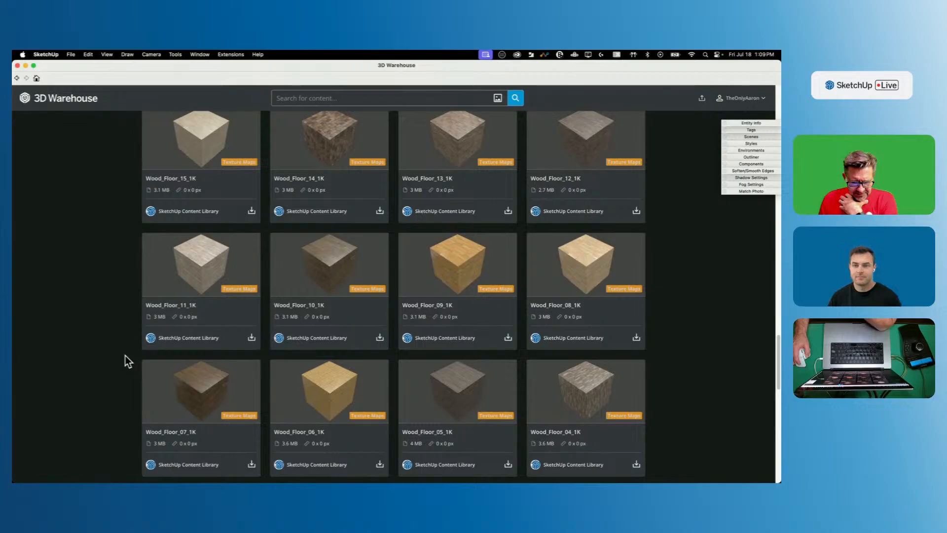
{"action": "scroll", "coordinate": [324, 282], "scroll_direction": "up", "scroll_amount": 7}
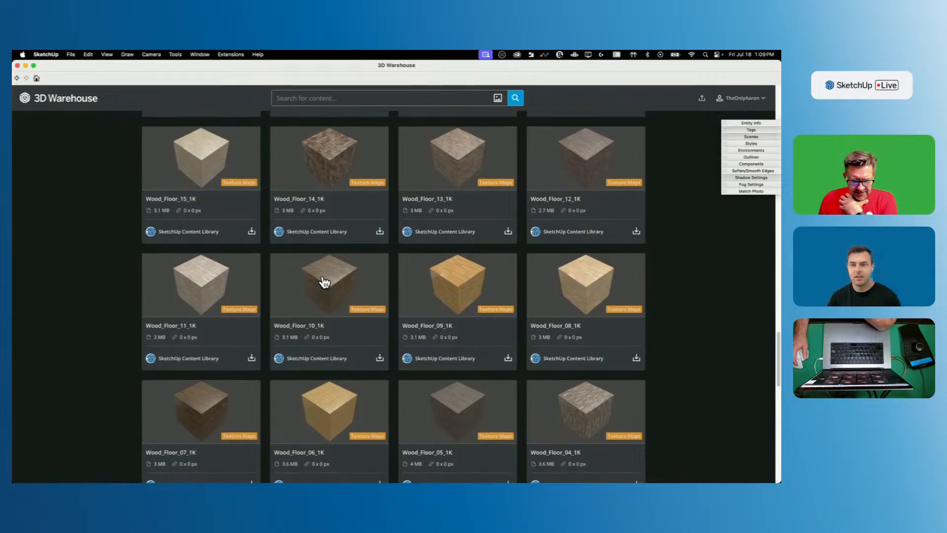
{"action": "scroll", "coordinate": [324, 282], "scroll_direction": "up", "scroll_amount": 3}
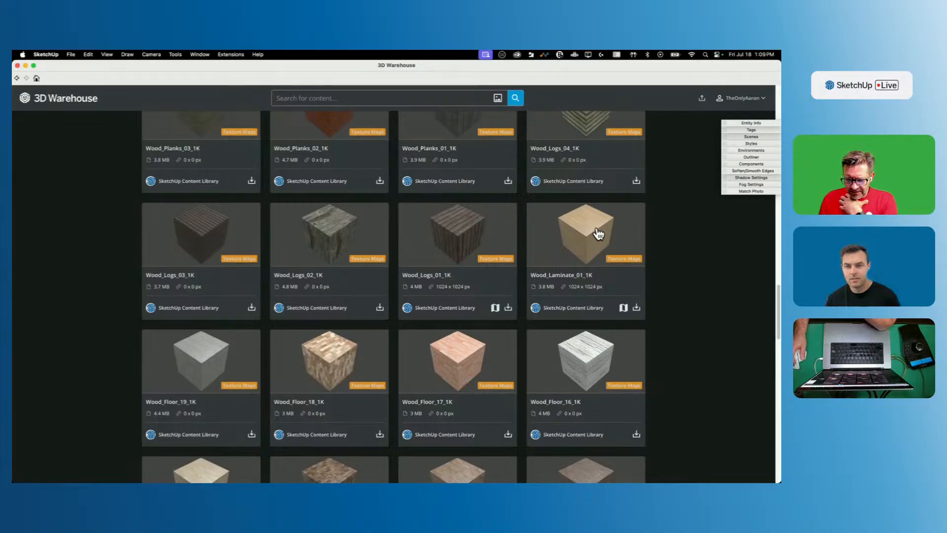
Step: Download the beech laminate material Wood_Laminate_01_1K from the SketchUp Content Library into the patio model
{"action": "left_click", "coordinate": [597, 232]}
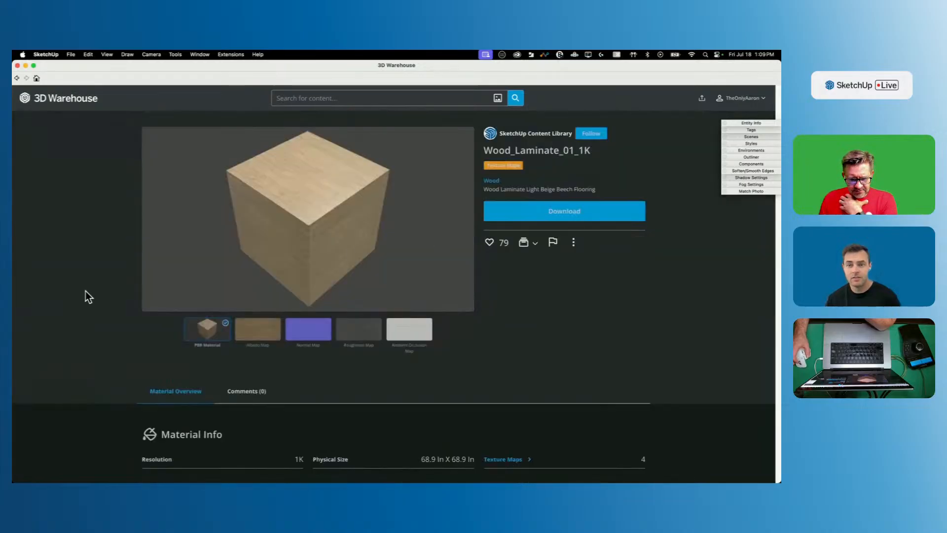
{"action": "left_click", "coordinate": [612, 213]}
{"action": "key", "text": "Return"}
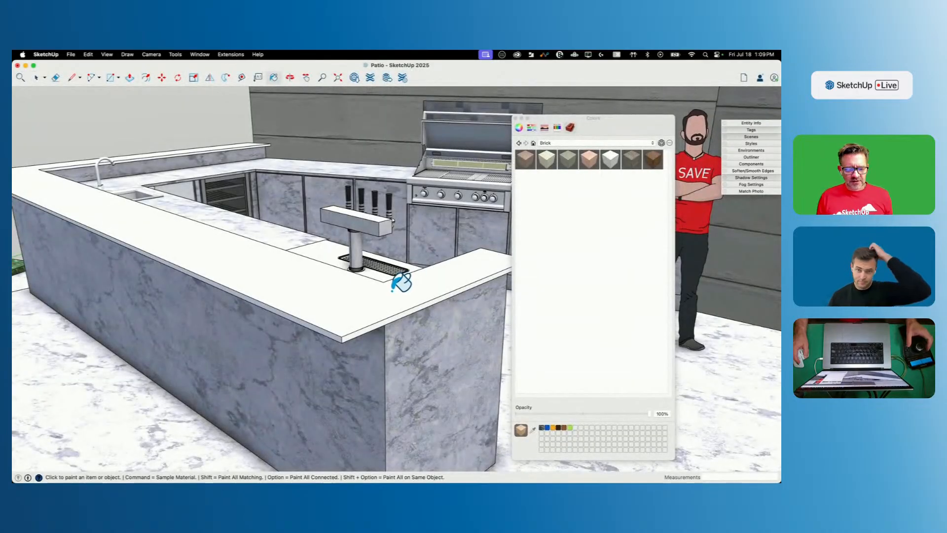
Step: Try painting the raised bar top as a whole group with the downloaded wood laminate
{"action": "left_click", "coordinate": [400, 282]}
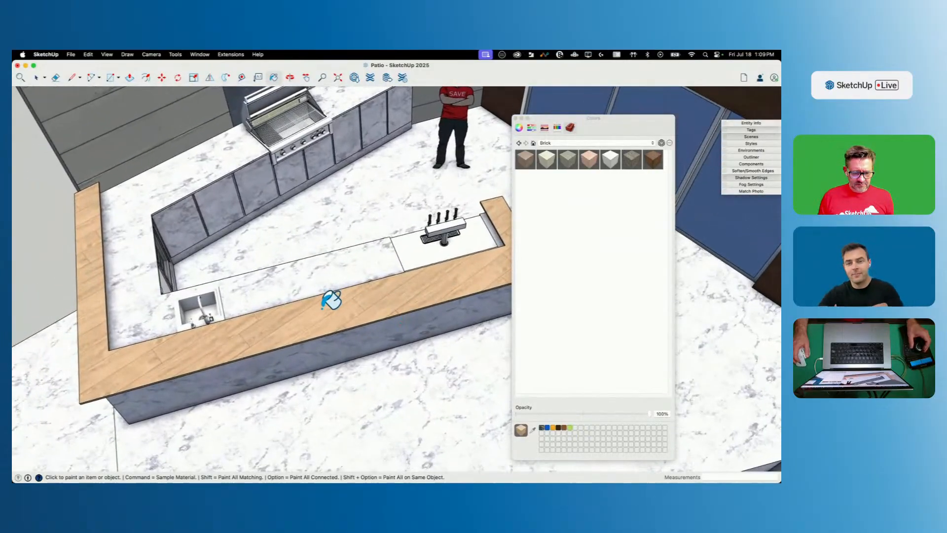
{"action": "right_click", "coordinate": [323, 311]}
{"action": "left_click", "coordinate": [256, 334]}
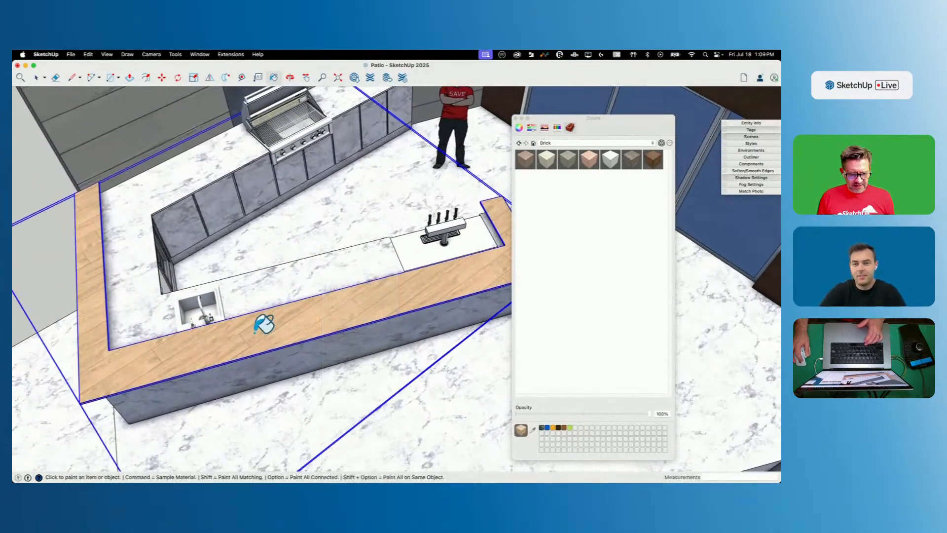
{"action": "left_click", "coordinate": [273, 318]}
{"action": "key", "text": "space"}
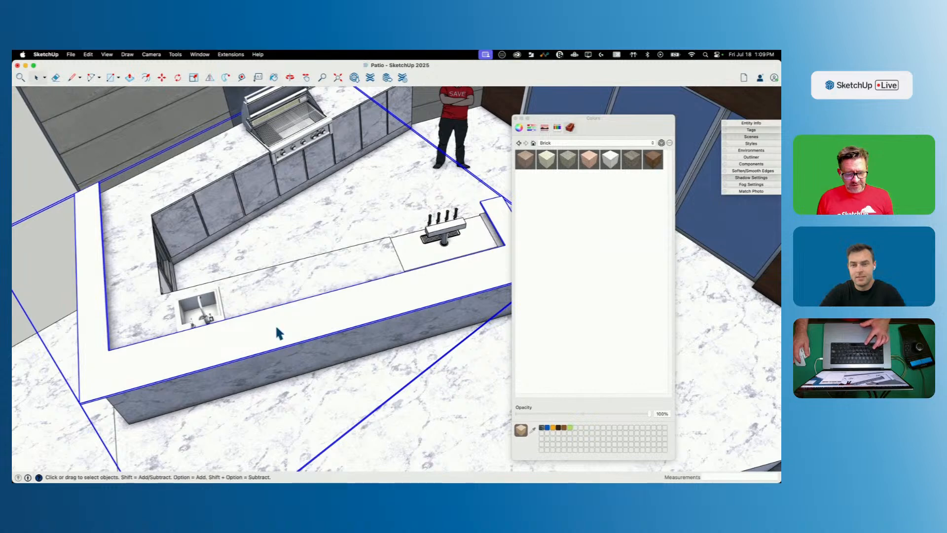
Step: Open the raised bar top for editing and paint its upper face with the Wood_Laminate_01_1K material
{"action": "double_click", "coordinate": [275, 324]}
{"action": "key", "text": "b"}
{"action": "left_click", "coordinate": [276, 324]}
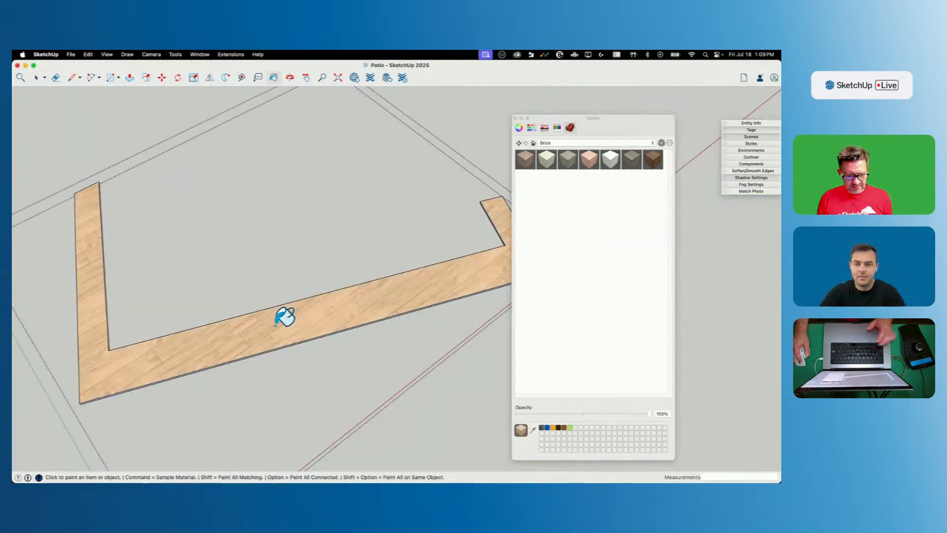
Step: Position the wood texture on the bar top's upper face, rotating it so the planks run along the long side
{"action": "right_click", "coordinate": [276, 324]}
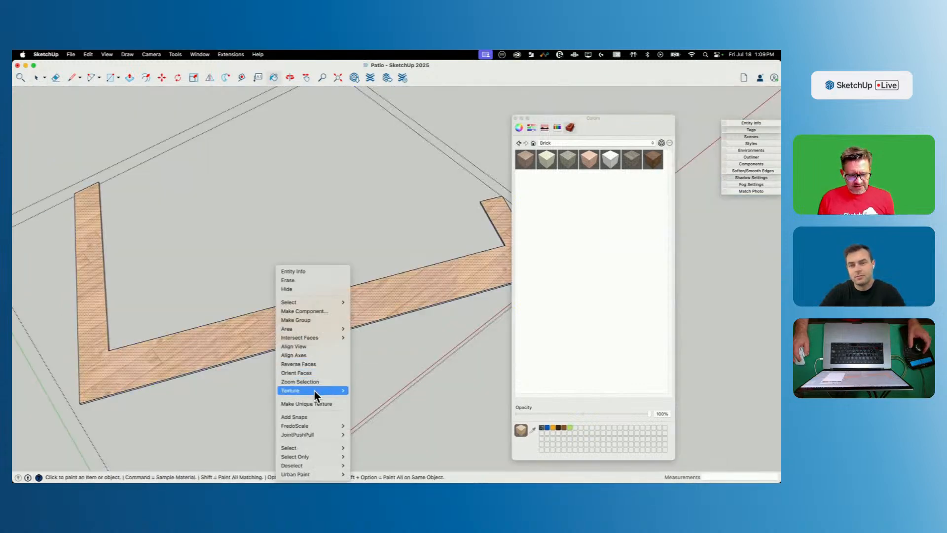
{"action": "mouse_move", "coordinate": [315, 392]}
{"action": "left_click", "coordinate": [365, 388]}
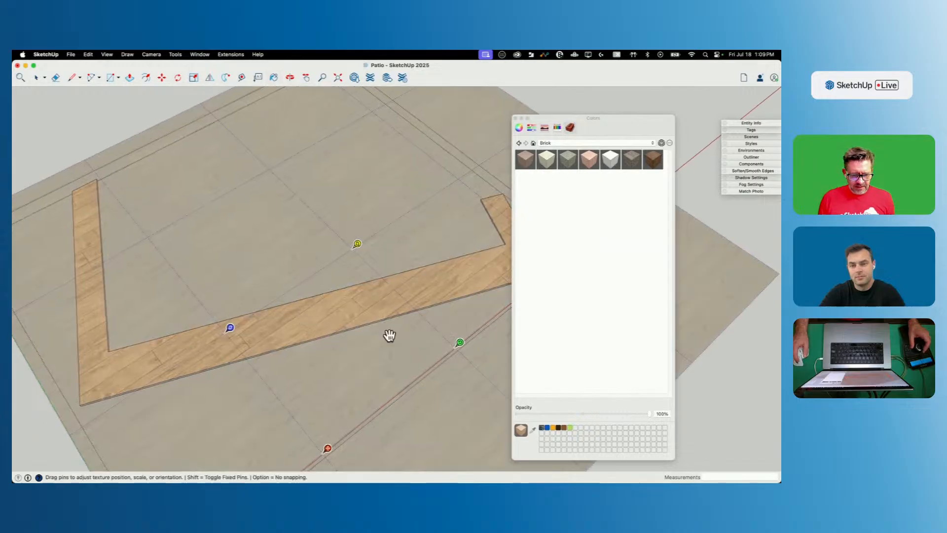
{"action": "left_click_drag", "start_coordinate": [411, 340], "coordinate": [389, 396]}
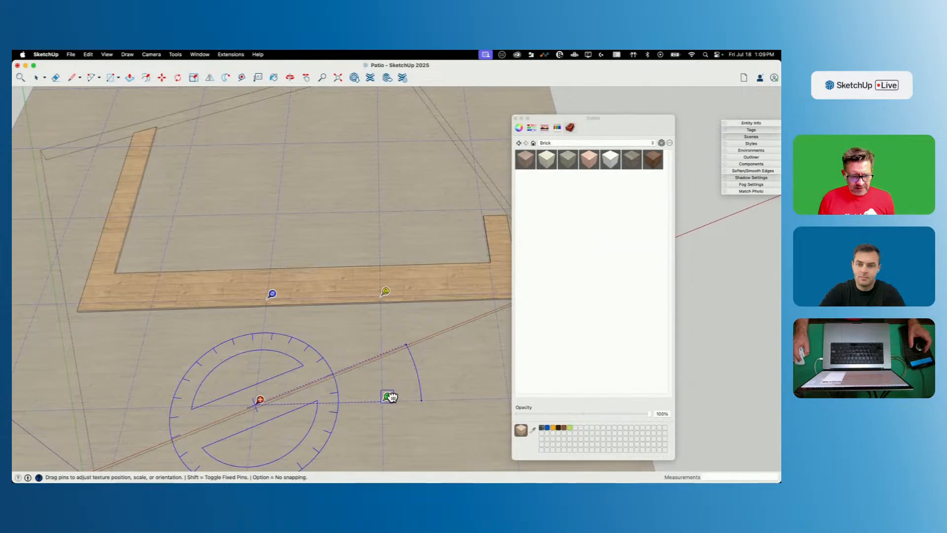
{"action": "left_click_drag", "start_coordinate": [390, 397], "coordinate": [391, 398]}
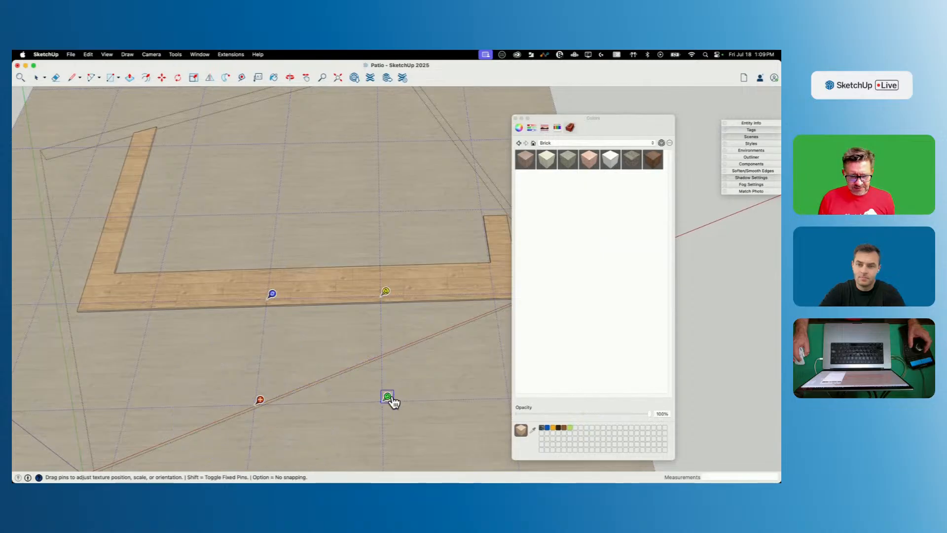
Step: Scale the plank texture down slightly, shift it to fit the bar top's long edge, and finish editing the bar top
{"action": "scroll", "coordinate": [164, 296], "scroll_direction": "up", "scroll_amount": 5}
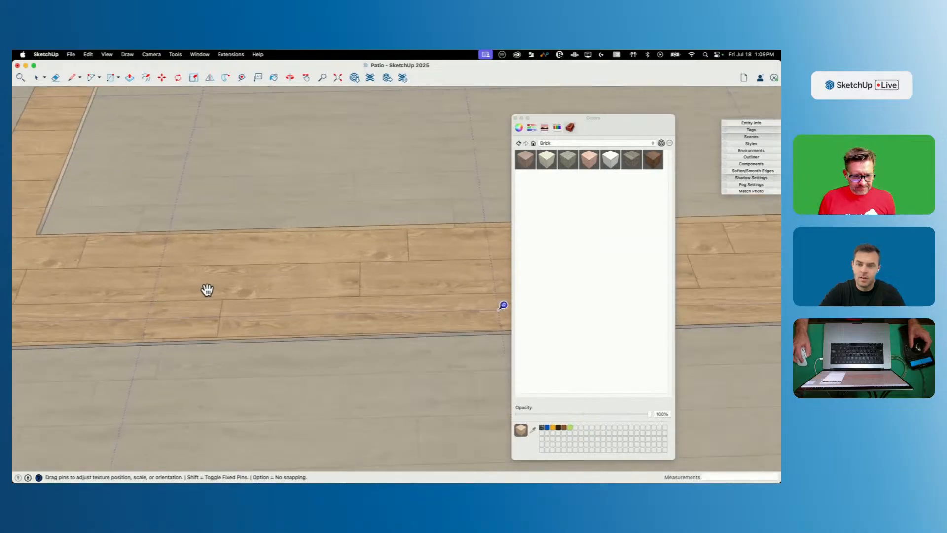
{"action": "scroll", "coordinate": [206, 288], "scroll_direction": "down", "scroll_amount": 5}
{"action": "left_click_drag", "start_coordinate": [407, 377], "coordinate": [364, 371]}
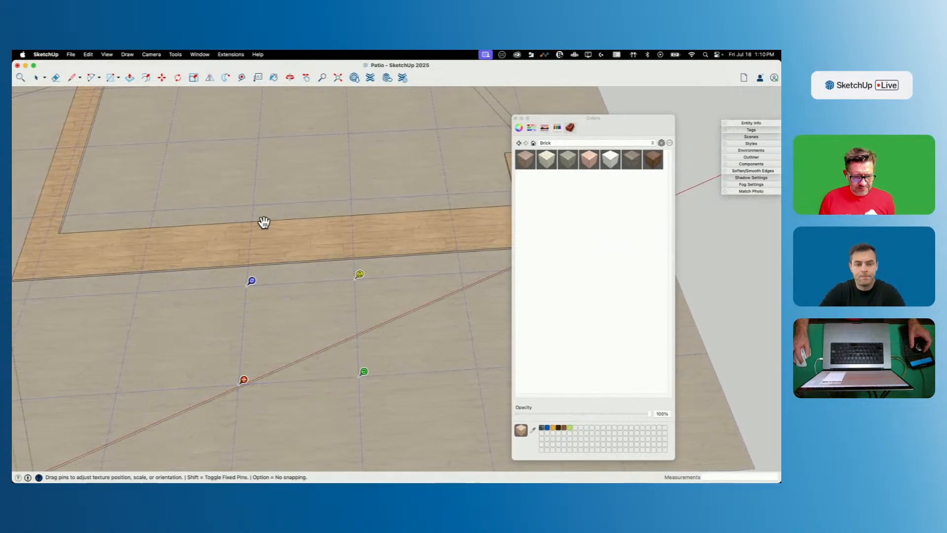
{"action": "left_click_drag", "start_coordinate": [264, 228], "coordinate": [264, 232]}
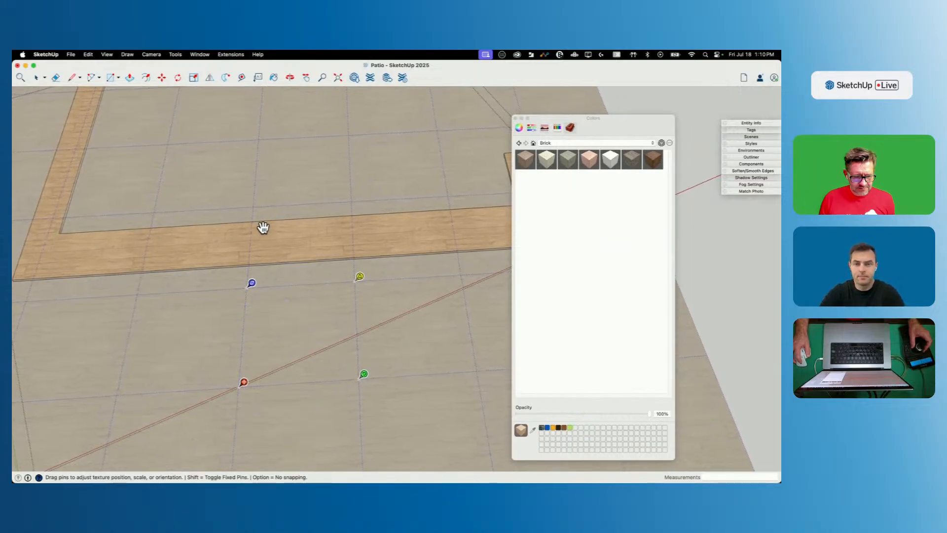
{"action": "left_click", "coordinate": [284, 246]}
{"action": "left_click", "coordinate": [455, 201]}
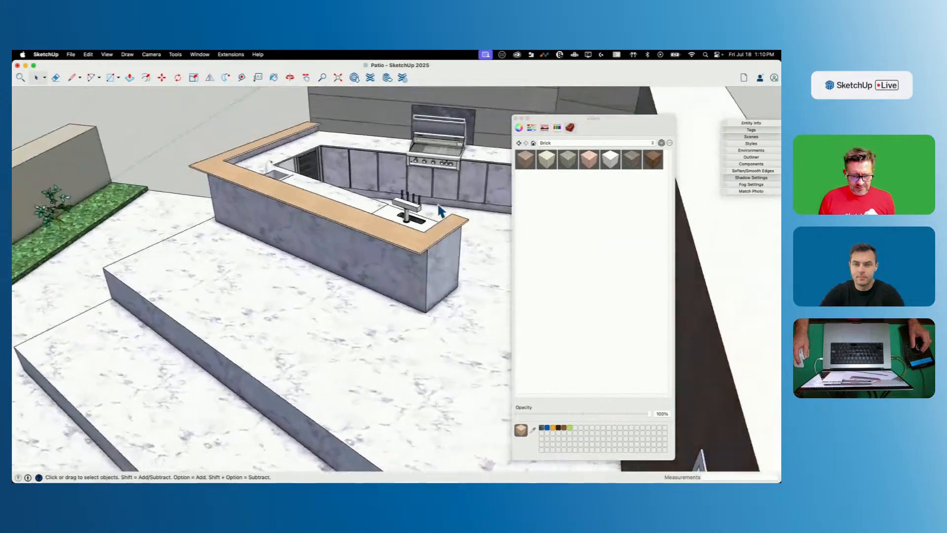
Step: Reopen the bar top, paint its thin edge faces with the same wood laminate, and finish editing it
{"action": "scroll", "coordinate": [348, 293], "scroll_direction": "down", "scroll_amount": 3}
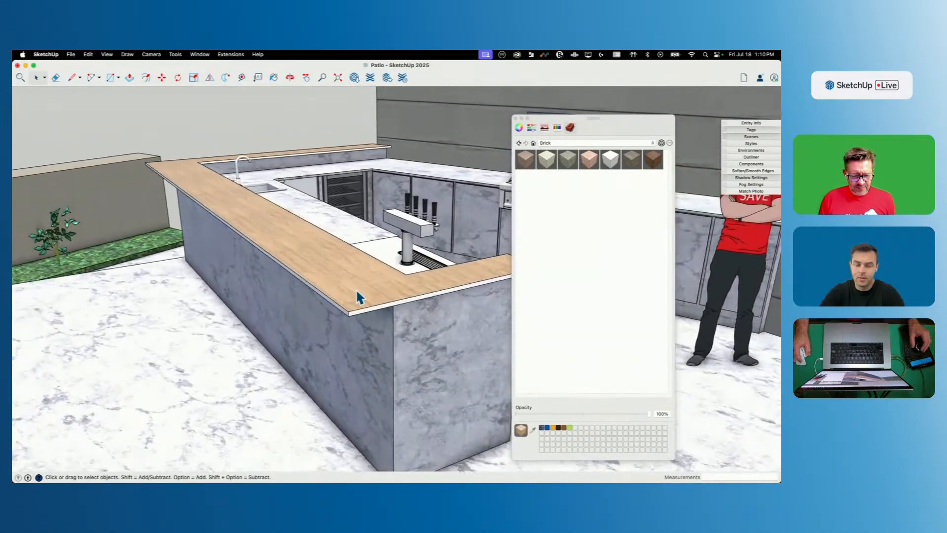
{"action": "double_click", "coordinate": [371, 296]}
{"action": "key", "text": "b"}
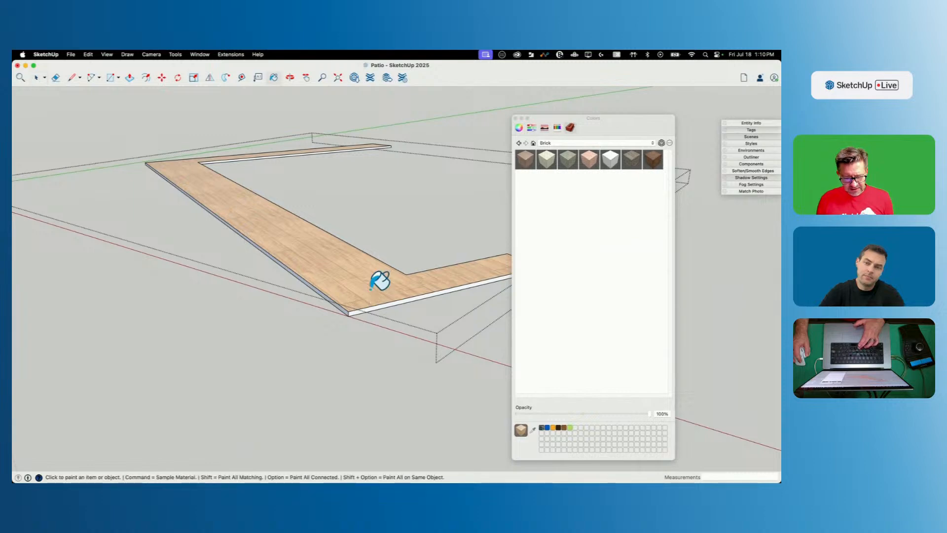
{"action": "left_click", "coordinate": [349, 310]}
{"action": "left_click", "coordinate": [346, 310]}
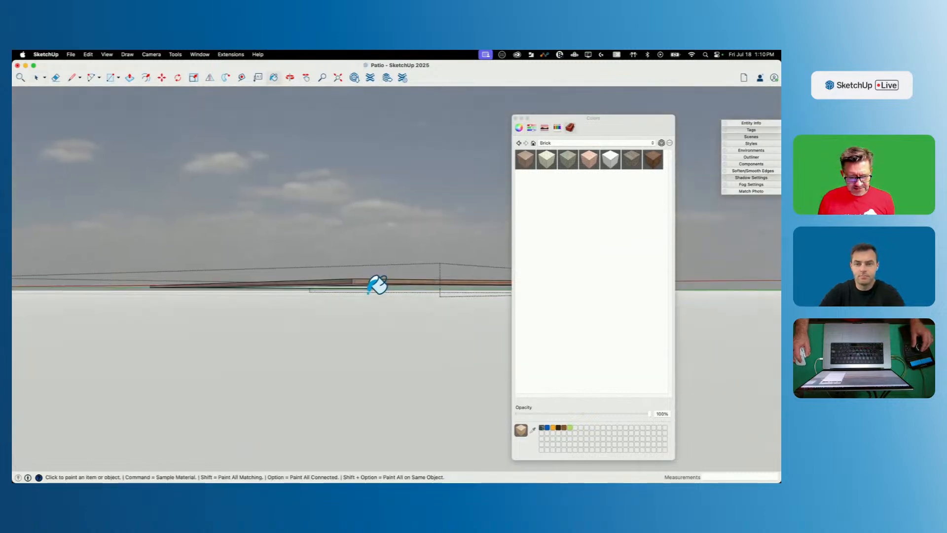
{"action": "middle_click_drag", "start_coordinate": [370, 271], "coordinate": [375, 314]}
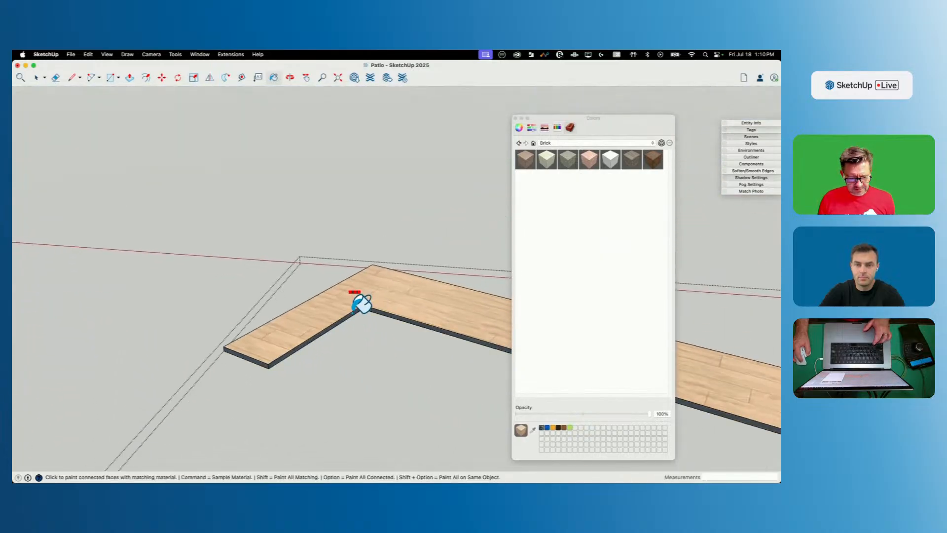
{"action": "key", "text": "space"}
{"action": "left_click", "coordinate": [364, 227]}
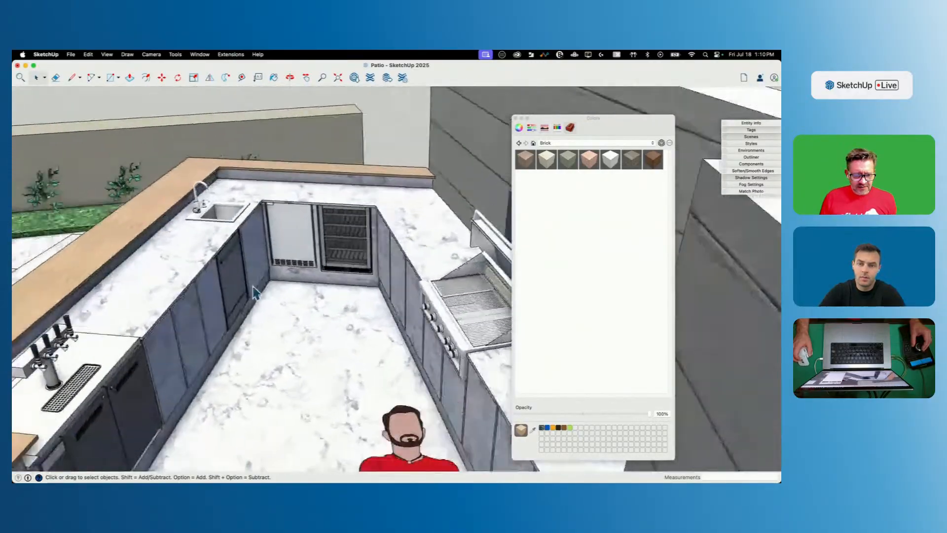
{"action": "middle_click_drag", "start_coordinate": [254, 291], "coordinate": [194, 364]}
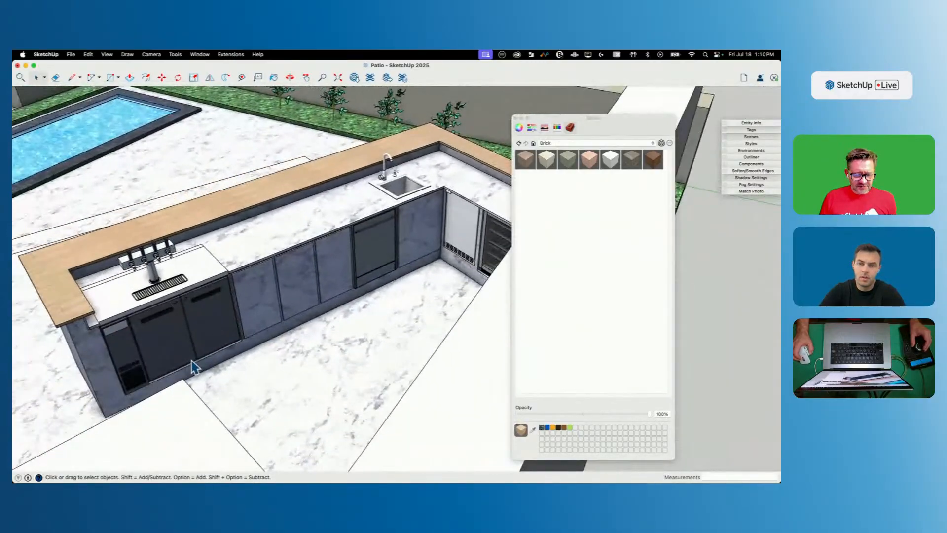
Step: Open the kitchen base for editing and paint the corner cabinet door on the grill side with the wood laminate
{"action": "scroll", "coordinate": [98, 380], "scroll_direction": "up", "scroll_amount": 3}
{"action": "scroll", "coordinate": [73, 340], "scroll_direction": "down", "scroll_amount": 4}
{"action": "scroll", "coordinate": [271, 372], "scroll_direction": "up", "scroll_amount": 1}
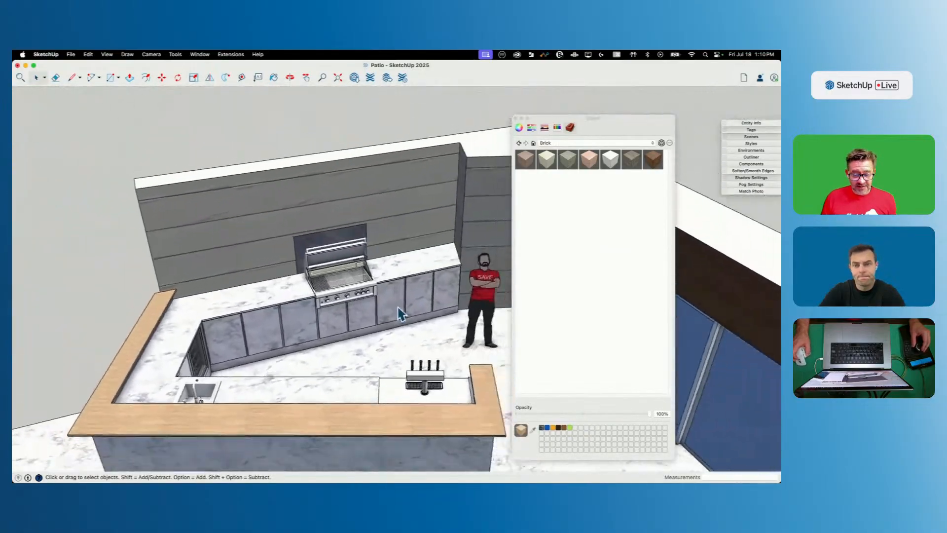
{"action": "middle_click_drag", "start_coordinate": [162, 384], "coordinate": [224, 313]}
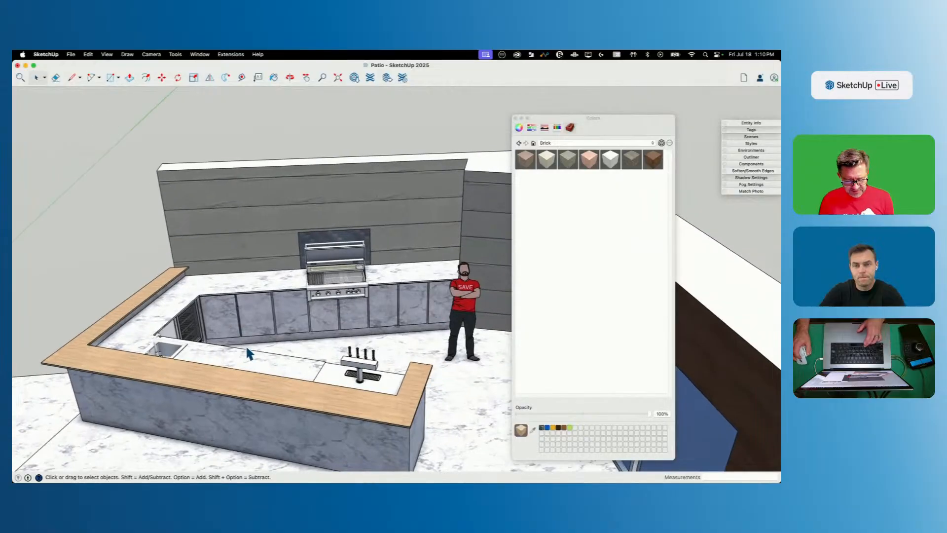
{"action": "scroll", "coordinate": [202, 317], "scroll_direction": "up", "scroll_amount": 4}
{"action": "double_click", "coordinate": [237, 317]}
{"action": "key", "text": "b"}
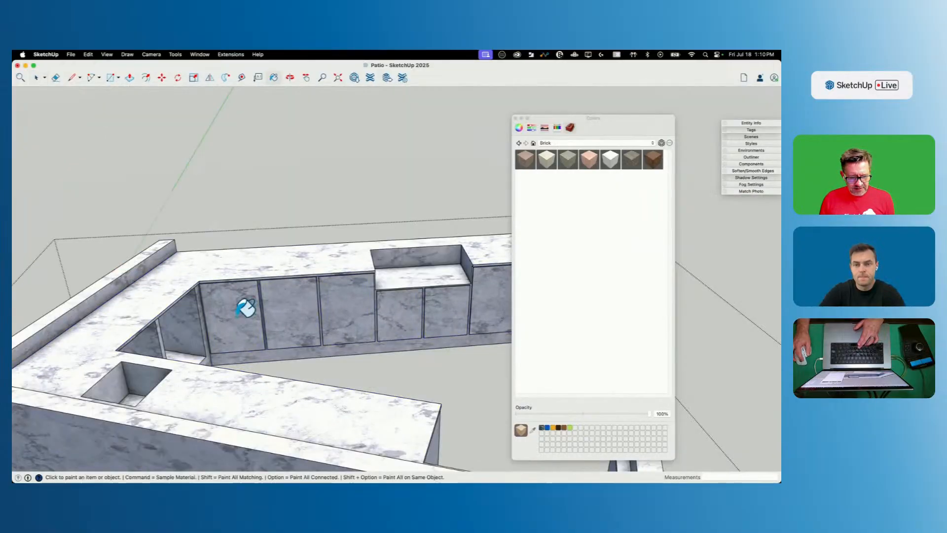
{"action": "left_click", "coordinate": [237, 317]}
Step: Position the wood texture on the corner cabinet door, rotating and enlarging it so the grain runs vertically, and finish editing the base
{"action": "scroll", "coordinate": [245, 308], "scroll_direction": "up", "scroll_amount": 5}
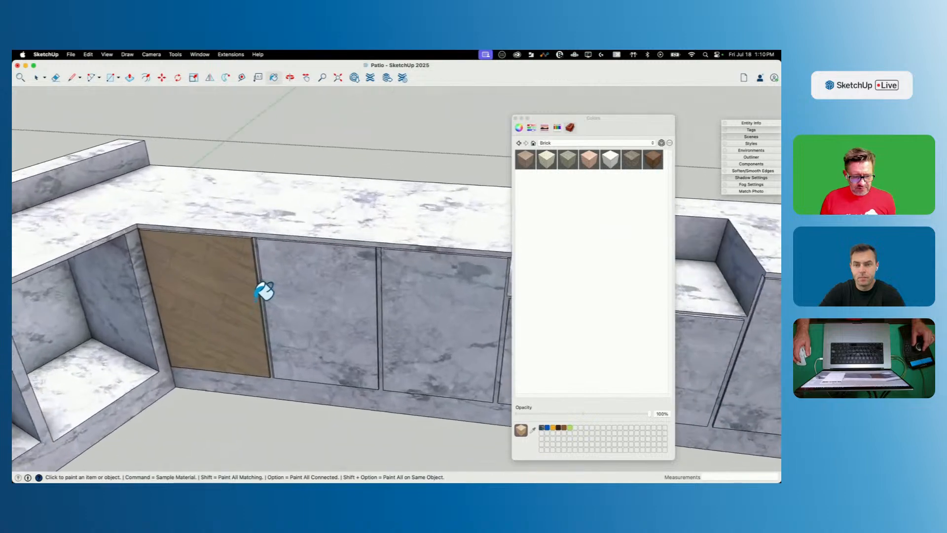
{"action": "right_click", "coordinate": [241, 305]}
{"action": "mouse_move", "coordinate": [293, 337]}
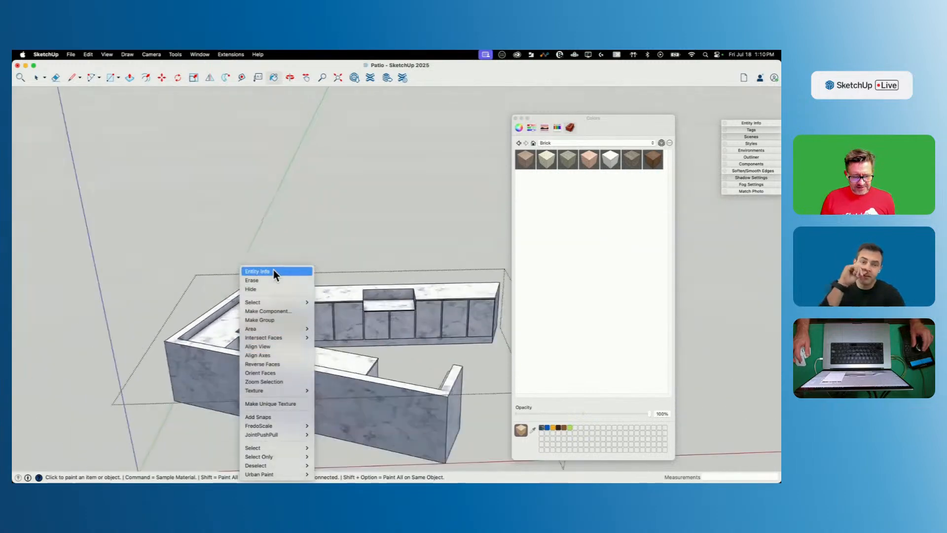
{"action": "scroll", "coordinate": [163, 319], "scroll_direction": "up", "scroll_amount": 5}
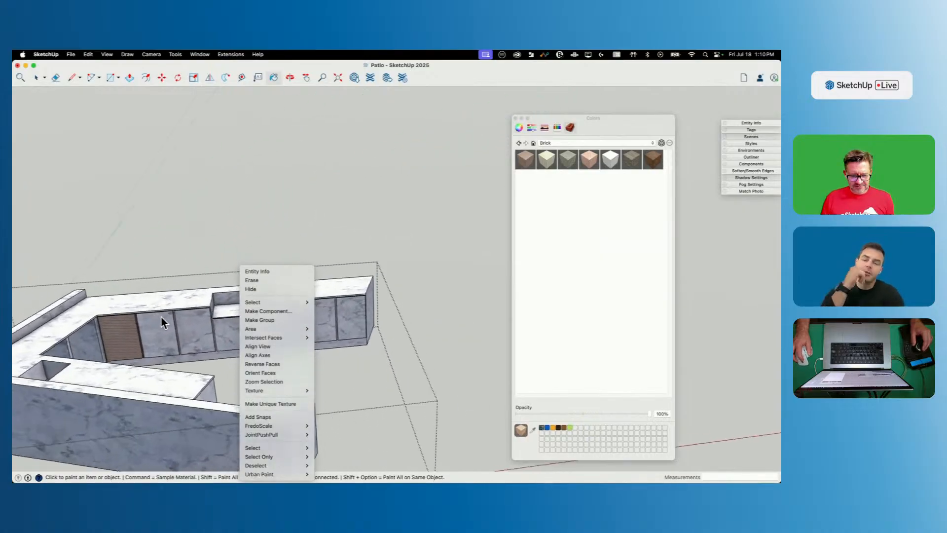
{"action": "middle_click_drag", "start_coordinate": [167, 371], "coordinate": [188, 345]}
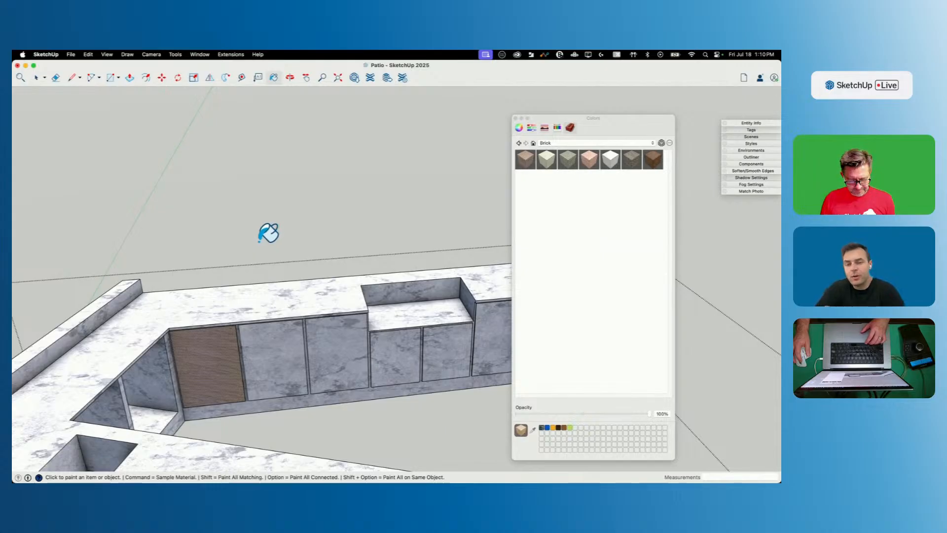
{"action": "scroll", "coordinate": [235, 240], "scroll_direction": "down", "scroll_amount": 3}
{"action": "key", "text": "space"}
{"action": "scroll", "coordinate": [246, 327], "scroll_direction": "up", "scroll_amount": 2}
{"action": "scroll", "coordinate": [248, 334], "scroll_direction": "up", "scroll_amount": 3}
{"action": "right_click", "coordinate": [259, 309]}
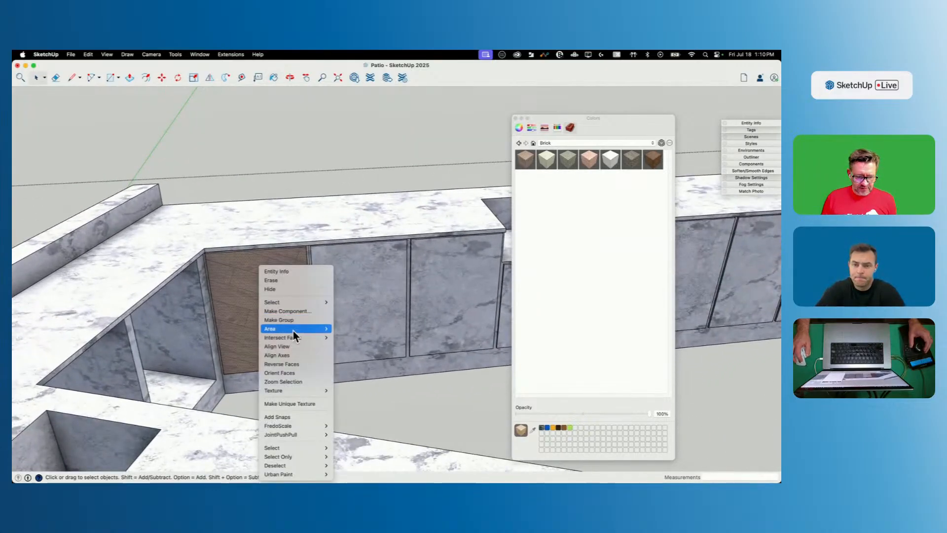
{"action": "mouse_move", "coordinate": [309, 392]}
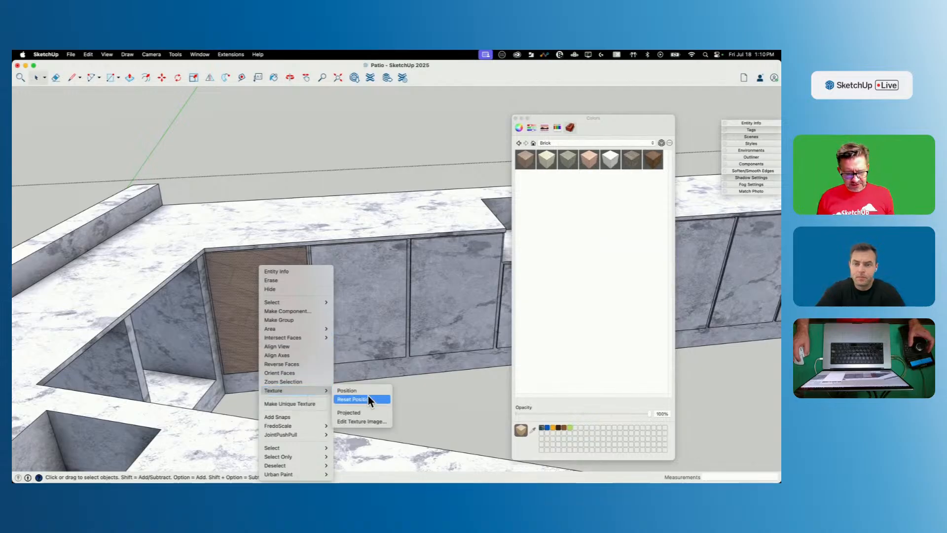
{"action": "left_click", "coordinate": [366, 392]}
{"action": "scroll", "coordinate": [272, 246], "scroll_direction": "down", "scroll_amount": 3}
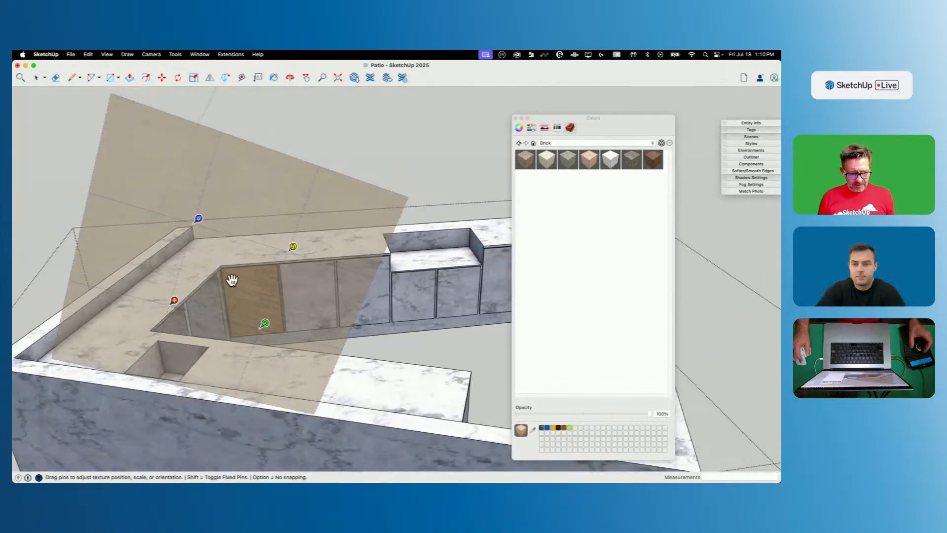
{"action": "left_click_drag", "start_coordinate": [269, 328], "coordinate": [192, 149]}
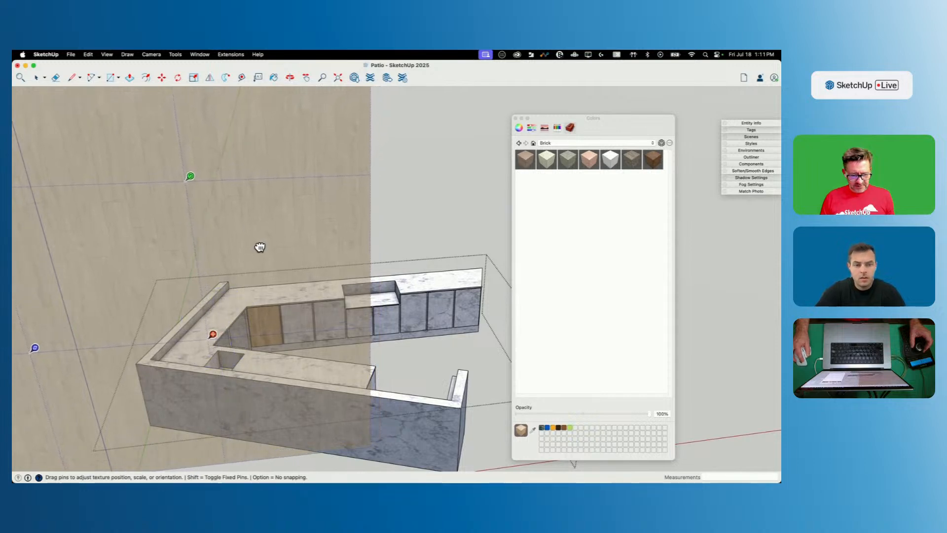
{"action": "left_click", "coordinate": [445, 220]}
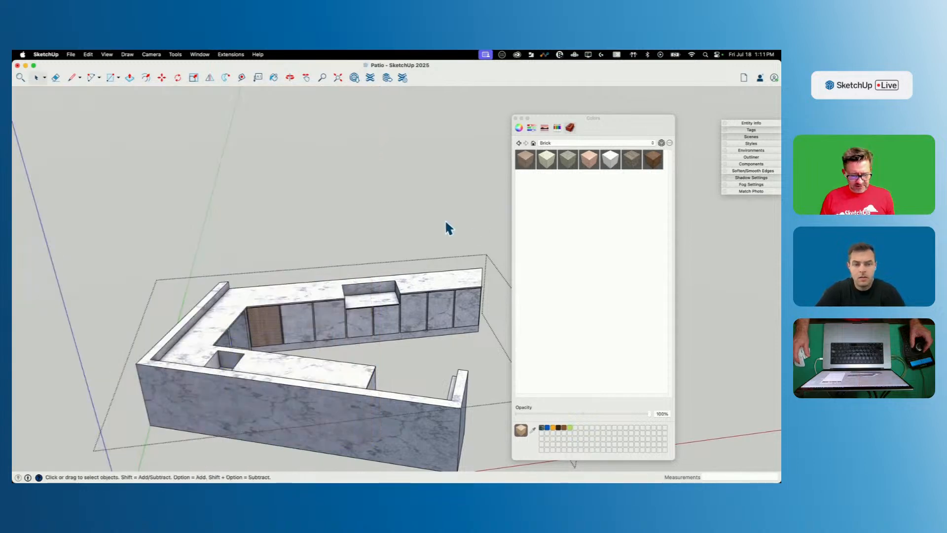
{"action": "left_click", "coordinate": [442, 221]}
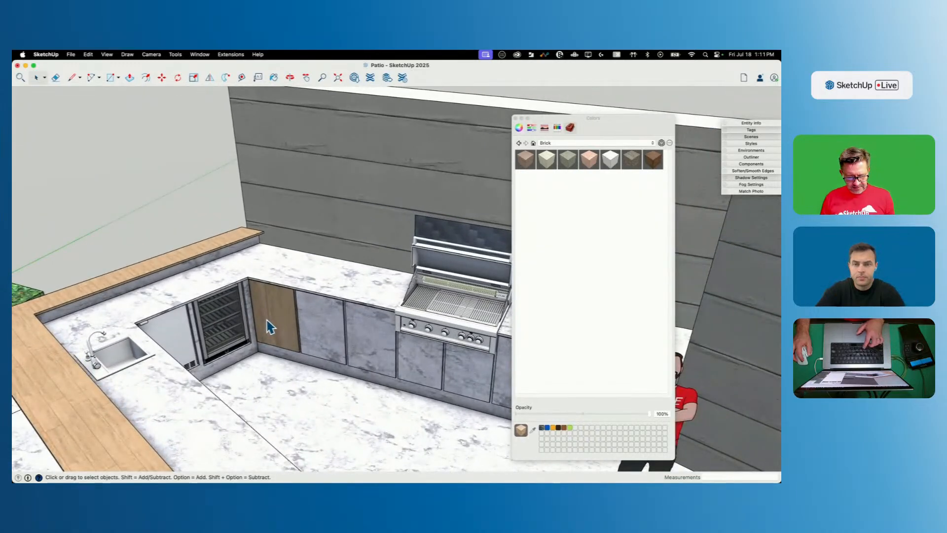
Step: Reopen the kitchen base, paint the remaining cabinet doors on the grill and sink sides with the wood laminate, and finish editing it
{"action": "left_click", "coordinate": [341, 319]}
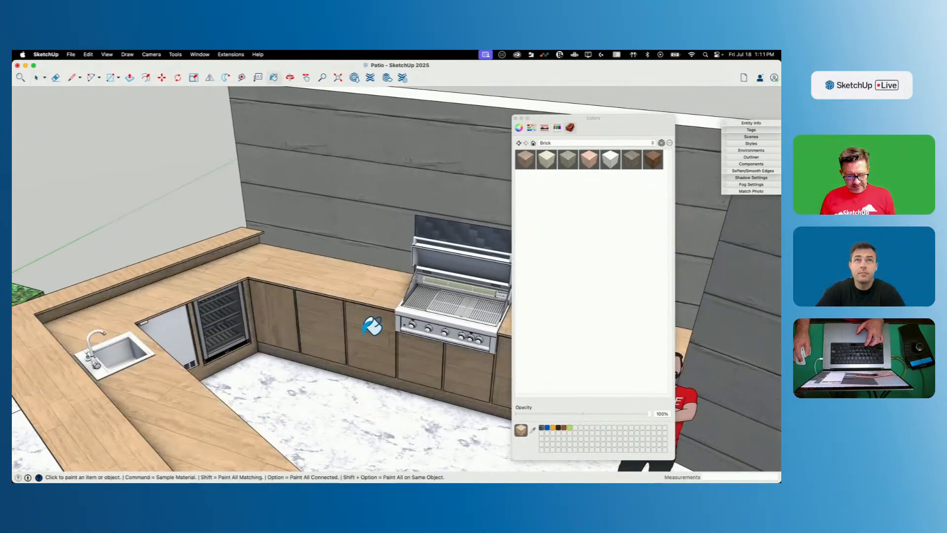
{"action": "key", "text": "super+z"}
{"action": "double_click", "coordinate": [340, 345]}
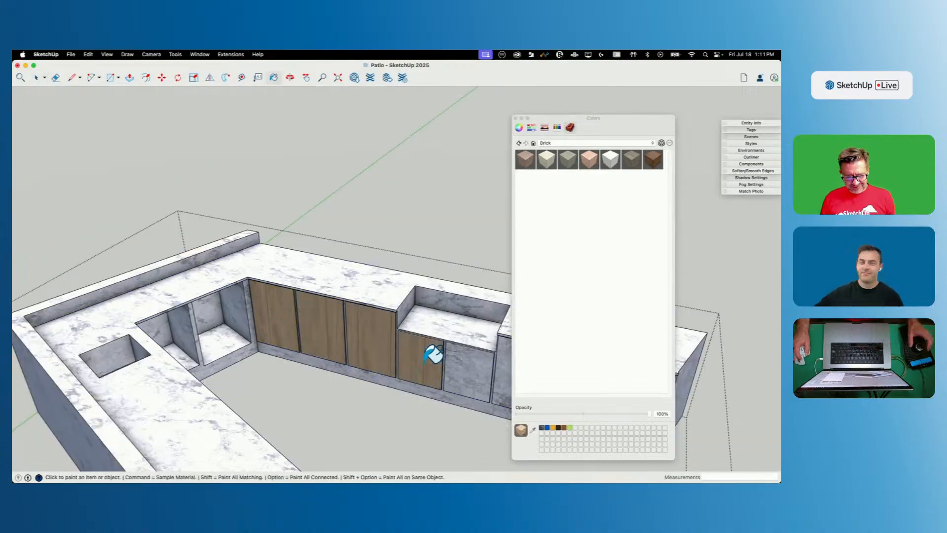
{"action": "middle_click_drag", "start_coordinate": [476, 368], "coordinate": [386, 365]}
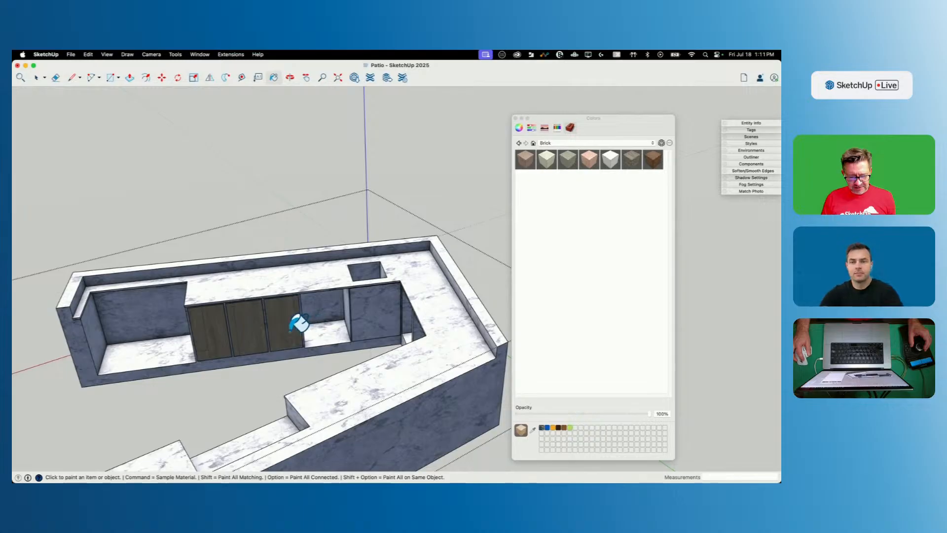
{"action": "left_click", "coordinate": [372, 321]}
{"action": "key", "text": "space"}
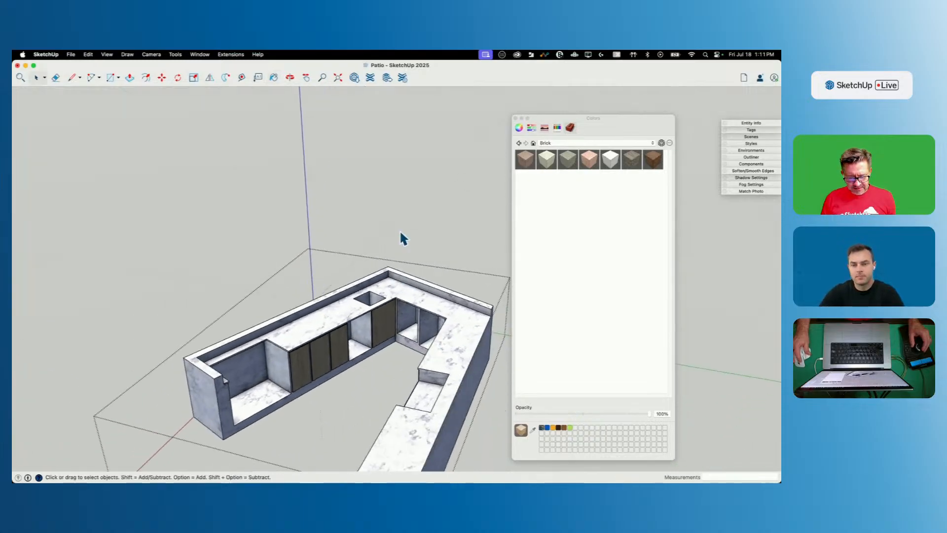
{"action": "left_click", "coordinate": [400, 234]}
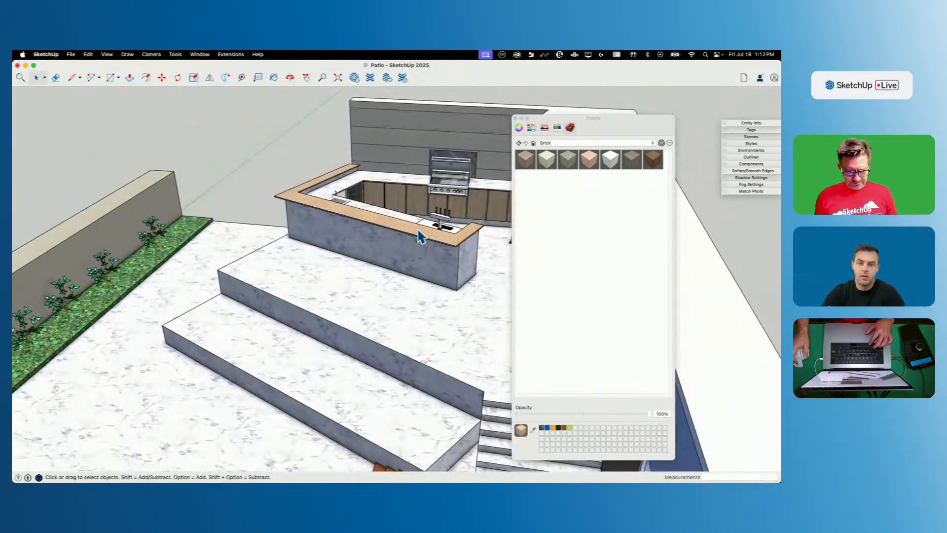
Step: Close the materials palette, search 3D Warehouse for "bar stool" and look through the models
{"action": "left_click", "coordinate": [515, 118]}
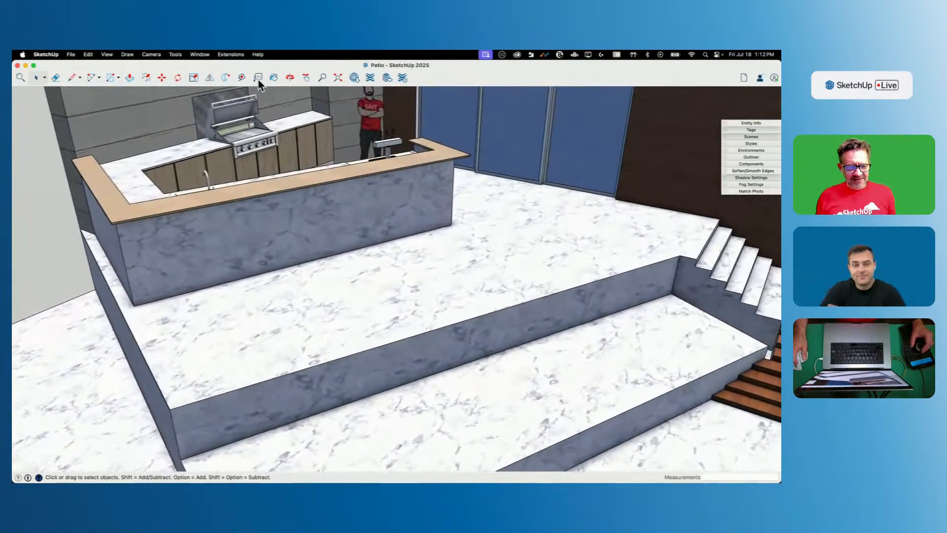
{"action": "left_click", "coordinate": [353, 78]}
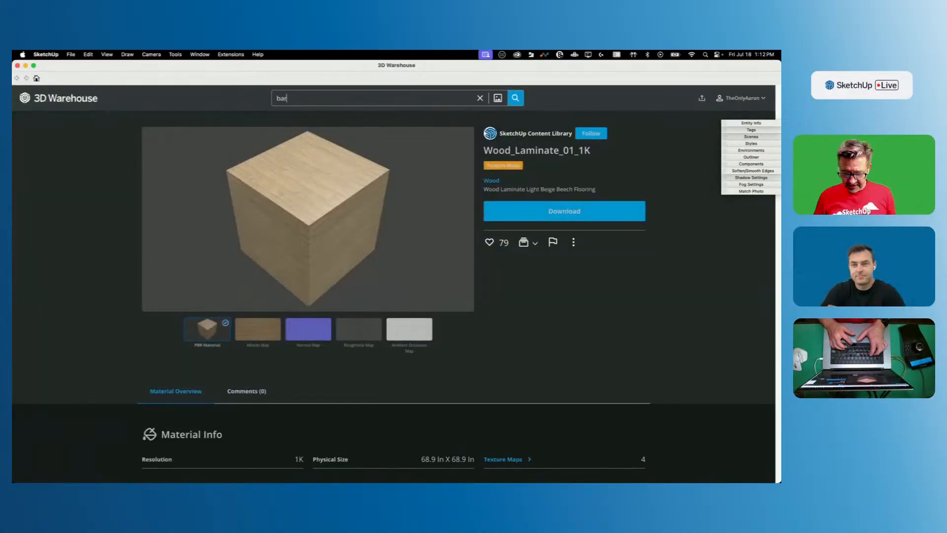
{"action": "key", "text": "Return"}
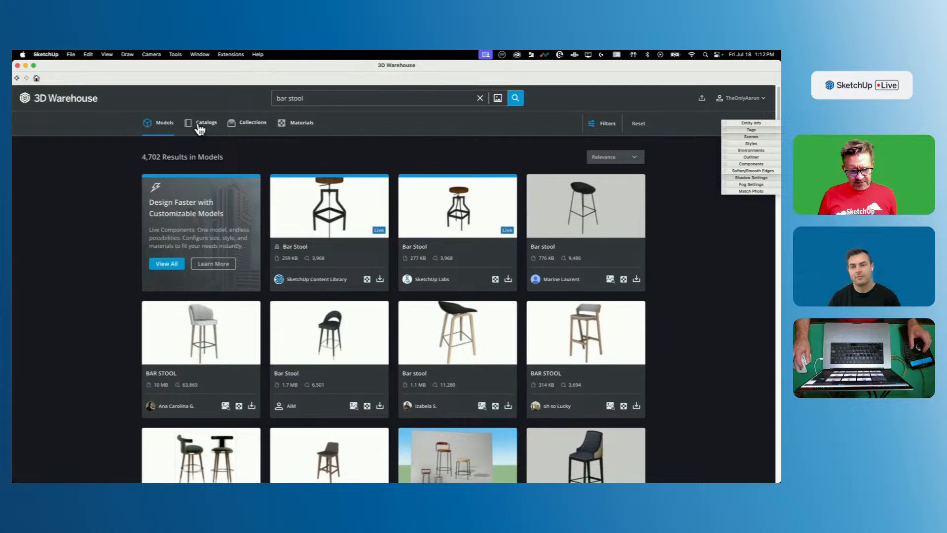
{"action": "scroll", "coordinate": [221, 274], "scroll_direction": "down", "scroll_amount": 3}
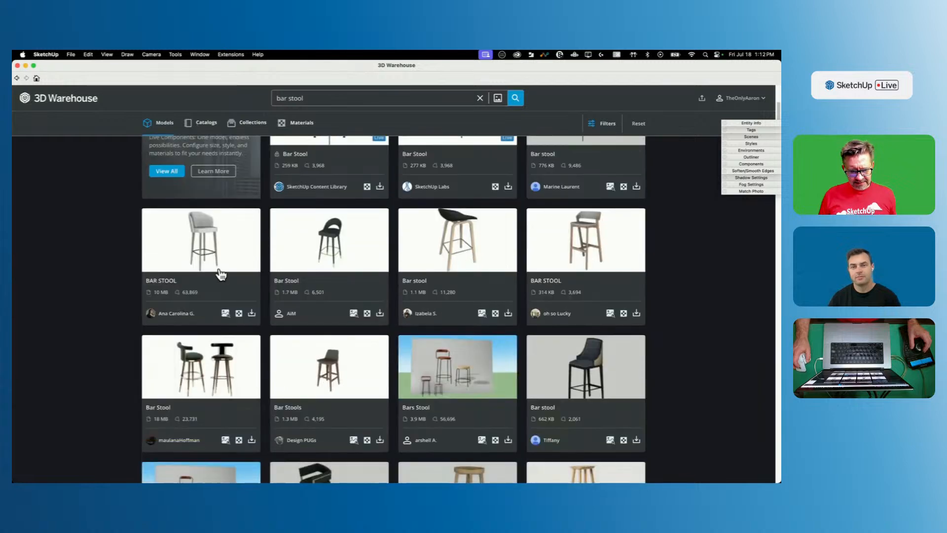
{"action": "scroll", "coordinate": [221, 274], "scroll_direction": "up", "scroll_amount": 3}
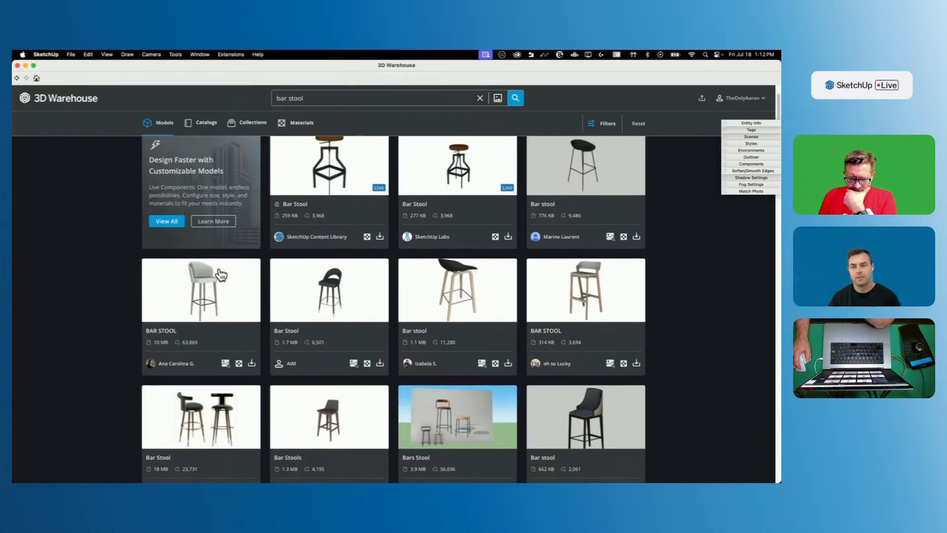
{"action": "scroll", "coordinate": [220, 268], "scroll_direction": "down", "scroll_amount": 3}
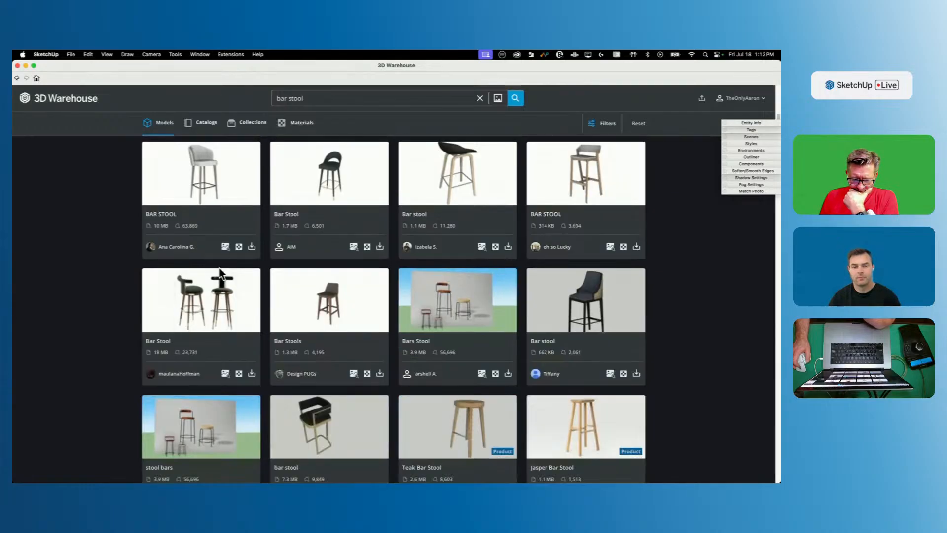
{"action": "scroll", "coordinate": [255, 156], "scroll_direction": "up", "scroll_amount": 3}
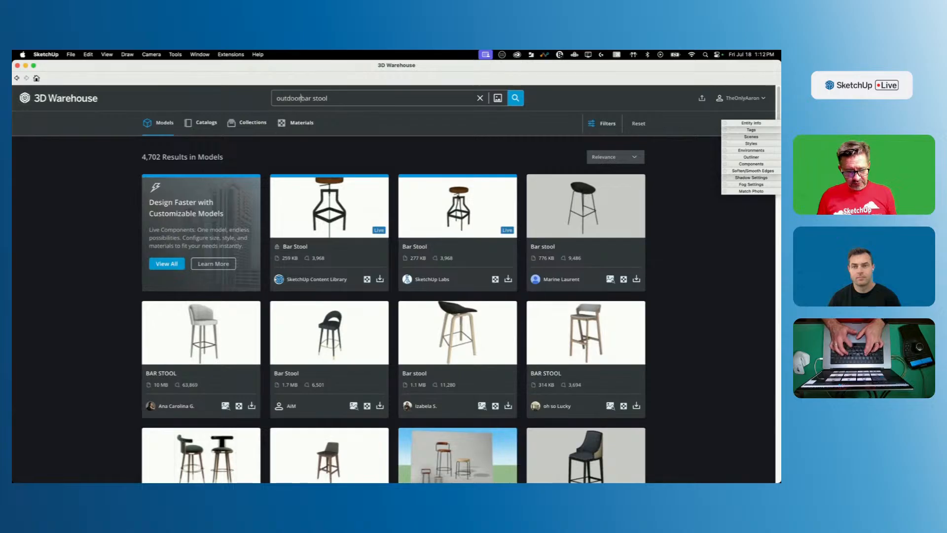
Step: Refine the search to "outdoor bar stool", inspect the Four Hands Lomas Bar + Counter Outdoor Stool, and return to the results
{"action": "key", "text": "Return"}
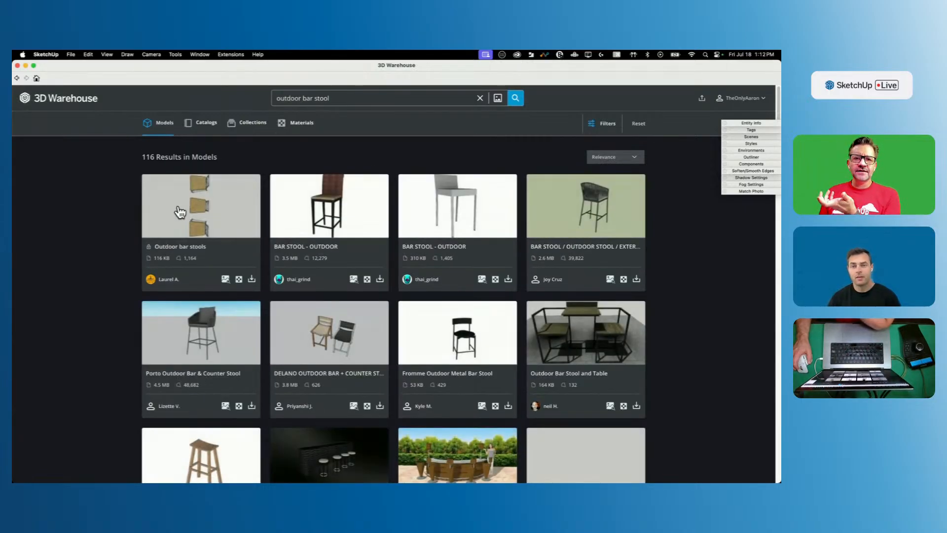
{"action": "scroll", "coordinate": [134, 227], "scroll_direction": "down", "scroll_amount": 4}
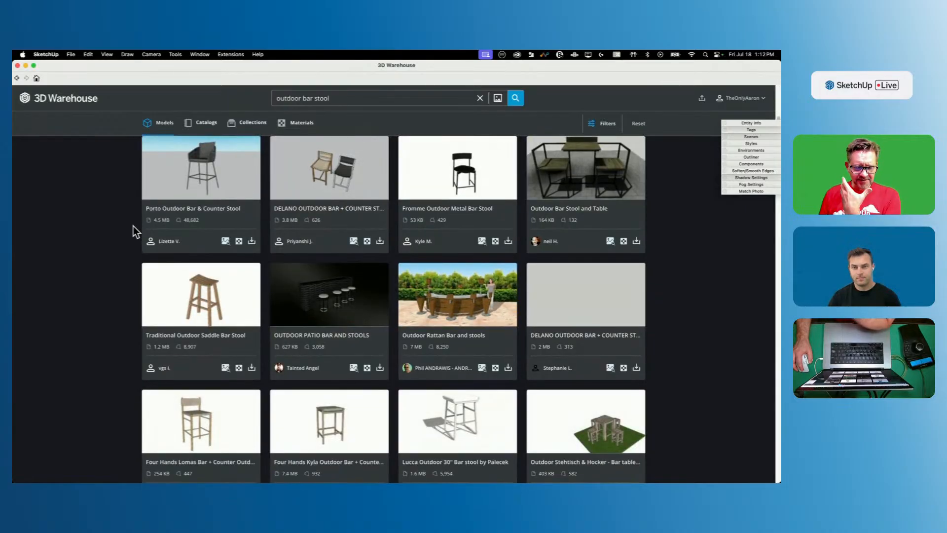
{"action": "scroll", "coordinate": [133, 226], "scroll_direction": "down", "scroll_amount": 5}
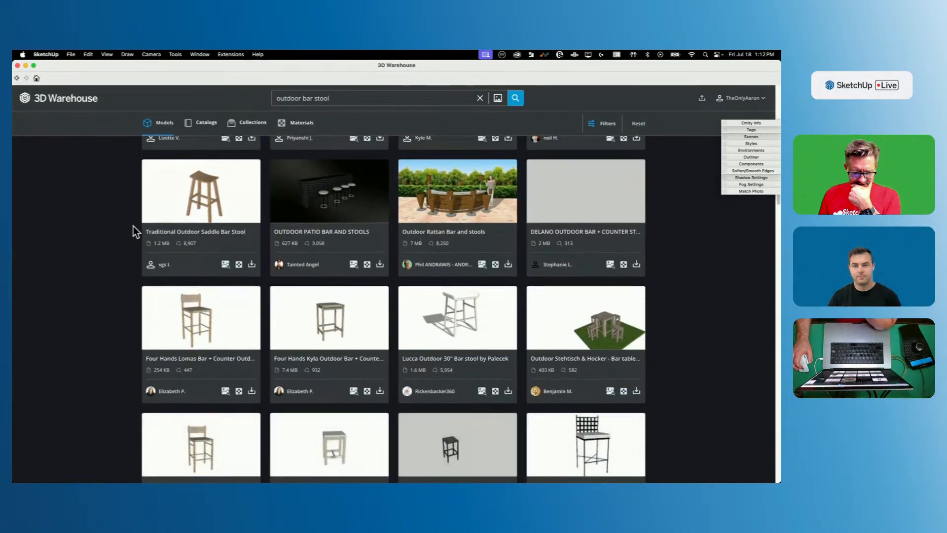
{"action": "scroll", "coordinate": [93, 310], "scroll_direction": "up", "scroll_amount": 3}
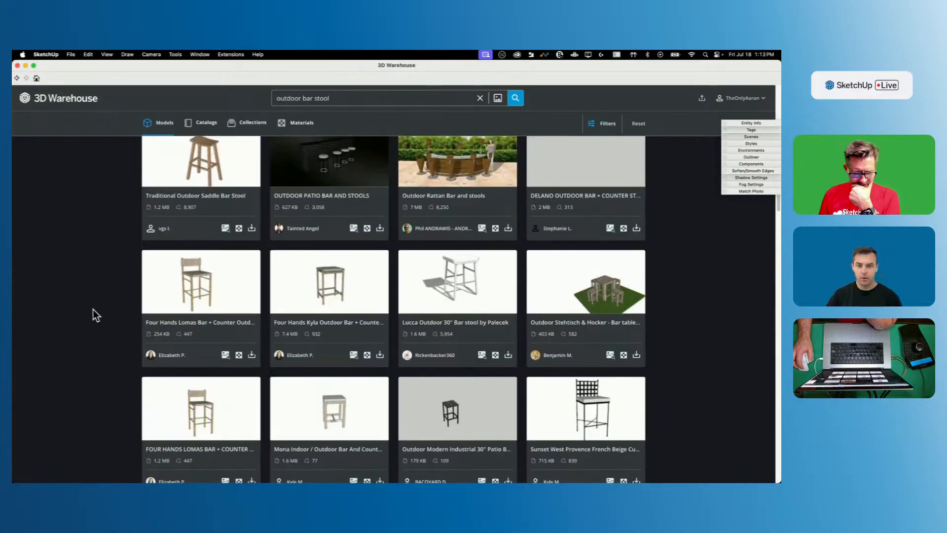
{"action": "left_click", "coordinate": [208, 286]}
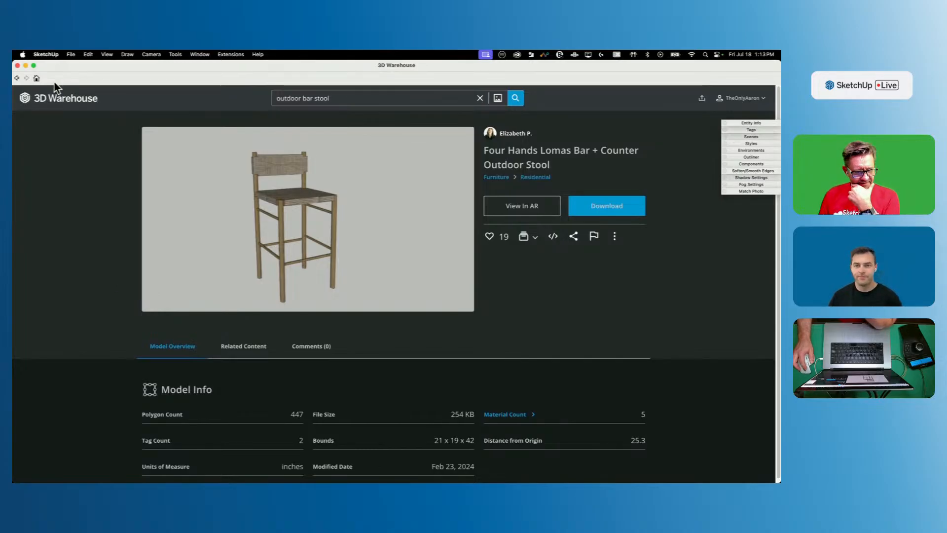
{"action": "left_click", "coordinate": [16, 78]}
Step: Browse the outdoor bar stool results and load the HAY Hee Bar Stool Low (H65) model directly into the patio
{"action": "scroll", "coordinate": [495, 265], "scroll_direction": "down", "scroll_amount": 3}
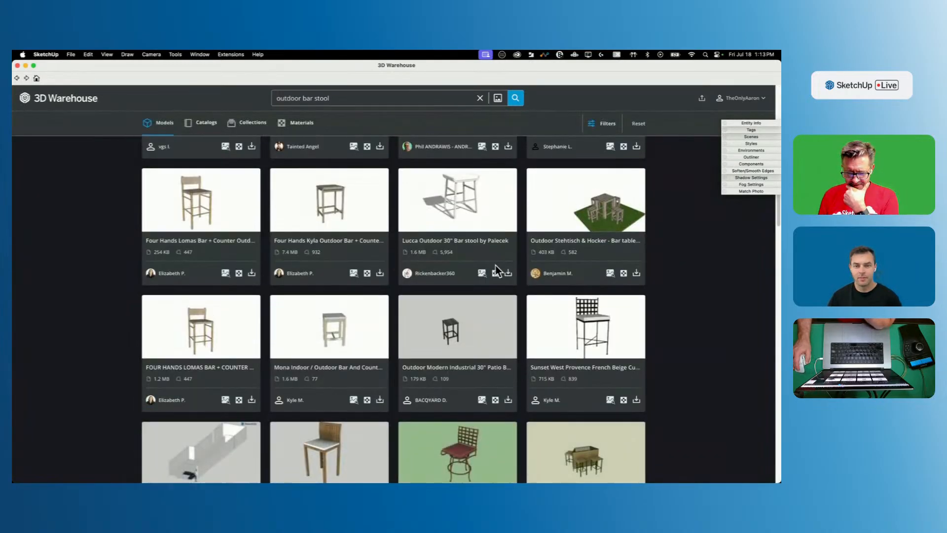
{"action": "scroll", "coordinate": [495, 270], "scroll_direction": "down", "scroll_amount": 5}
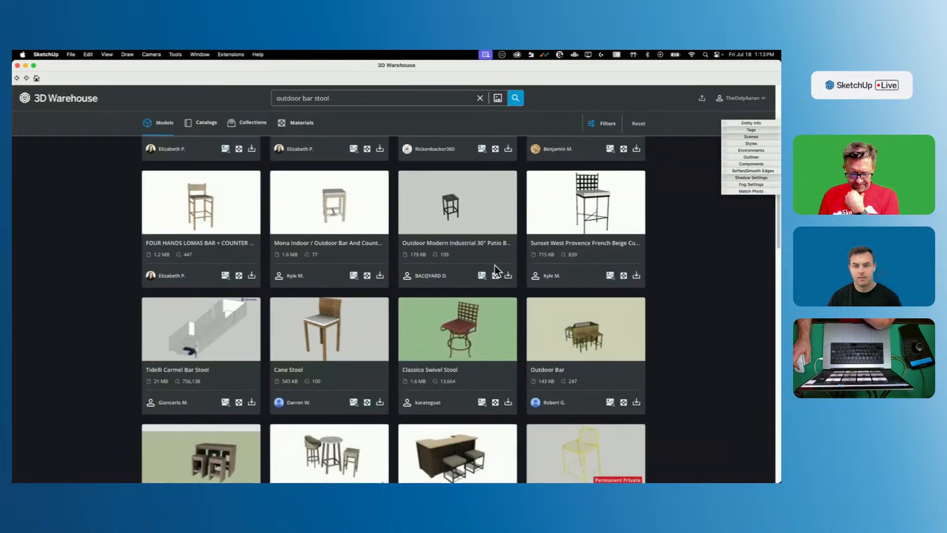
{"action": "scroll", "coordinate": [494, 270], "scroll_direction": "down", "scroll_amount": 5}
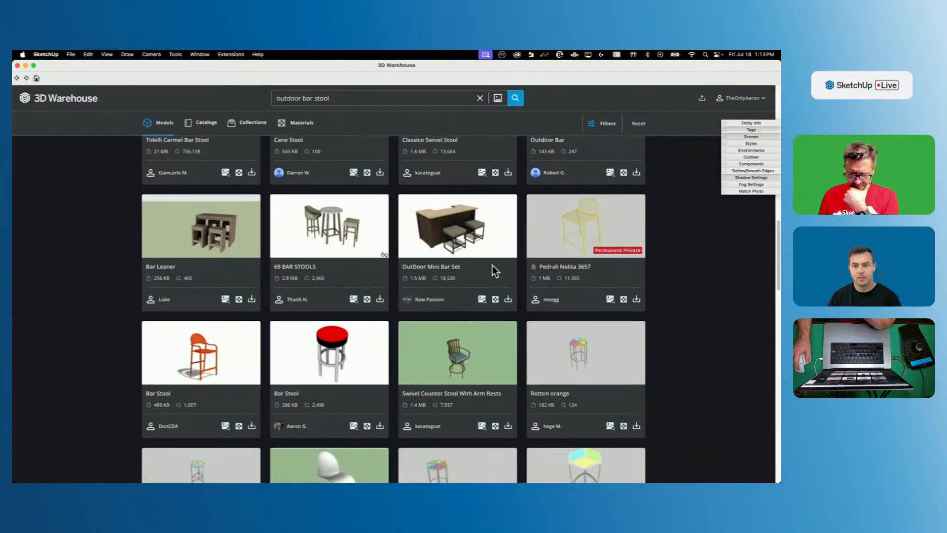
{"action": "scroll", "coordinate": [492, 266], "scroll_direction": "down", "scroll_amount": 7}
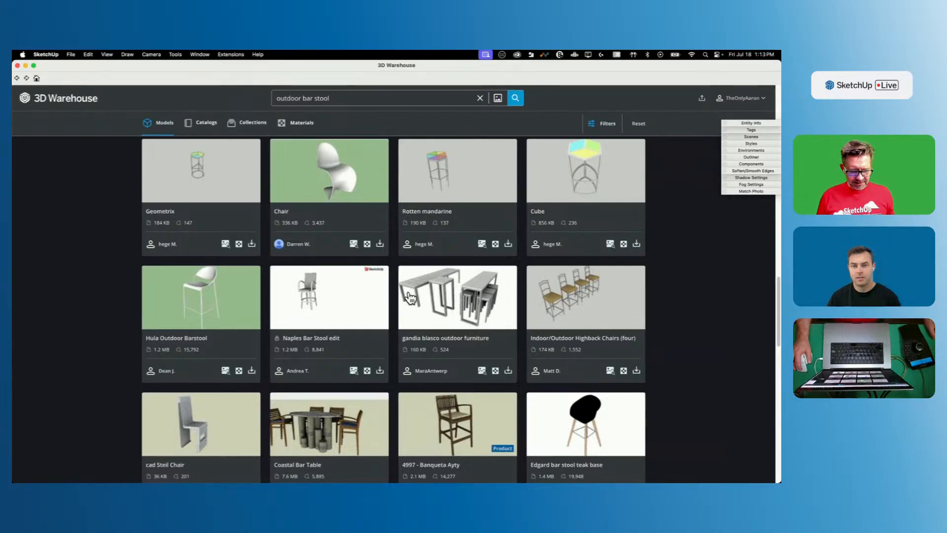
{"action": "scroll", "coordinate": [407, 295], "scroll_direction": "down", "scroll_amount": 3}
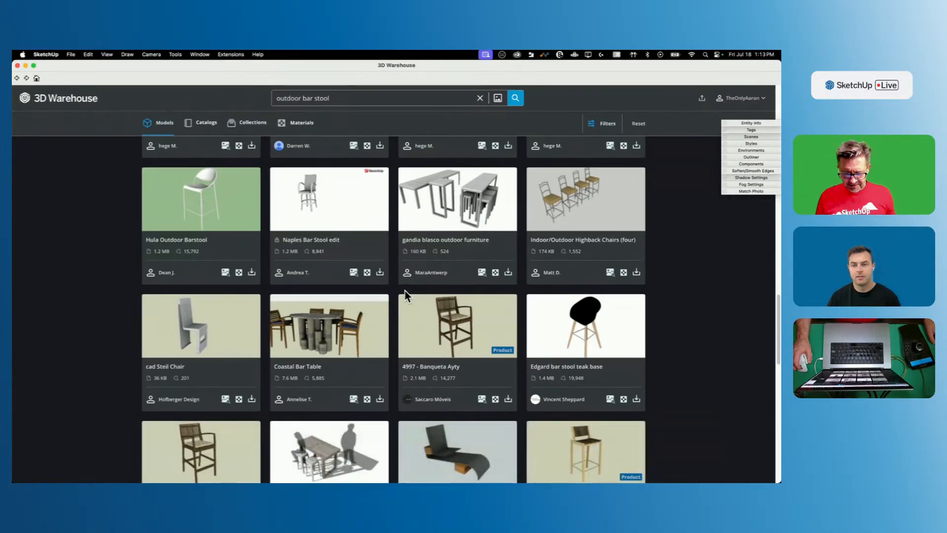
{"action": "scroll", "coordinate": [404, 291], "scroll_direction": "down", "scroll_amount": 10}
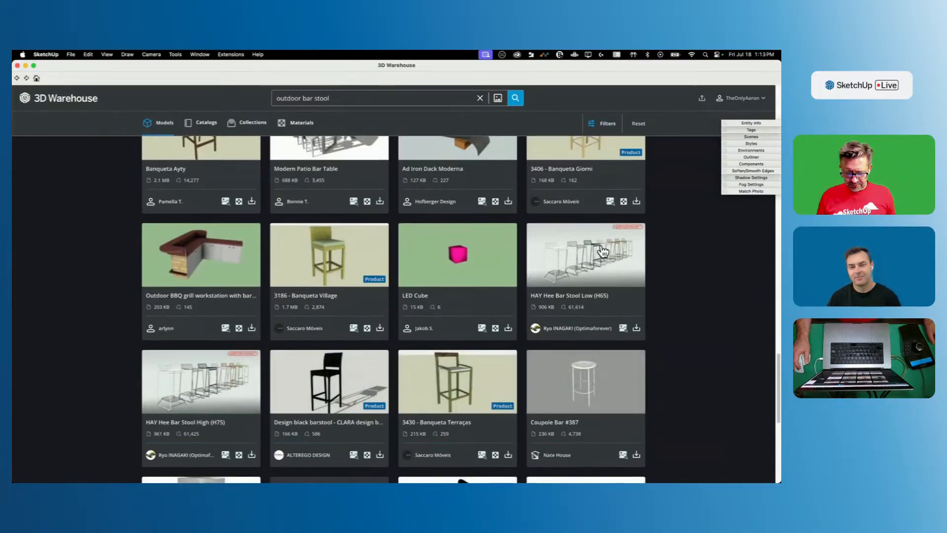
{"action": "left_click", "coordinate": [564, 256]}
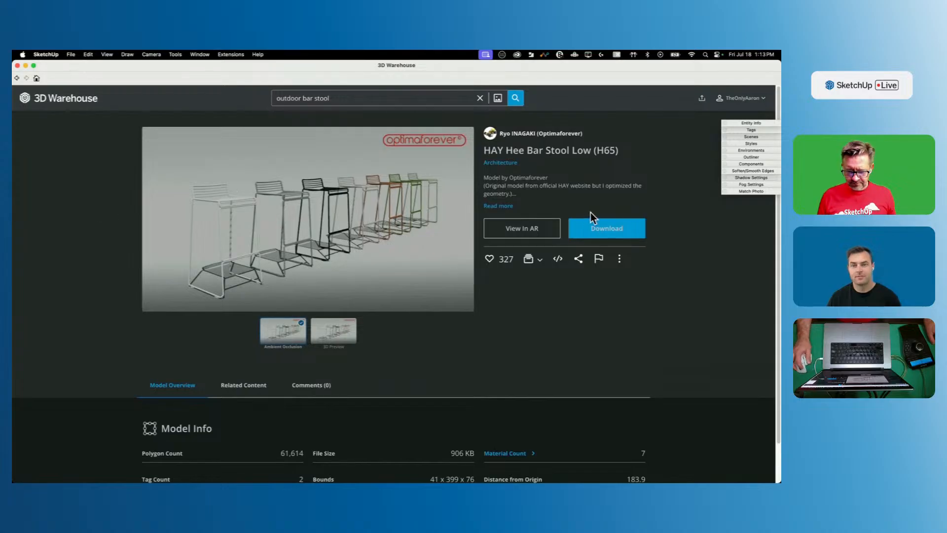
{"action": "left_click", "coordinate": [602, 233]}
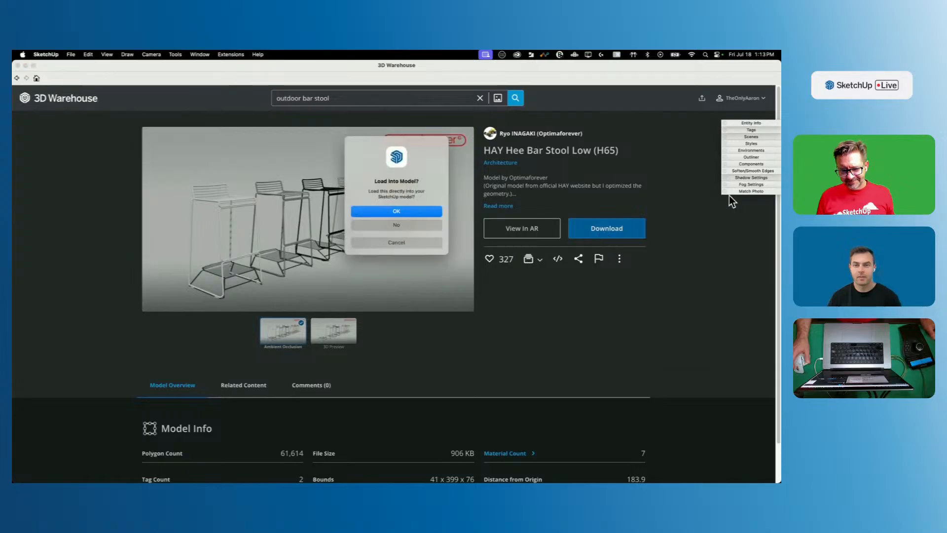
{"action": "left_click", "coordinate": [399, 210]}
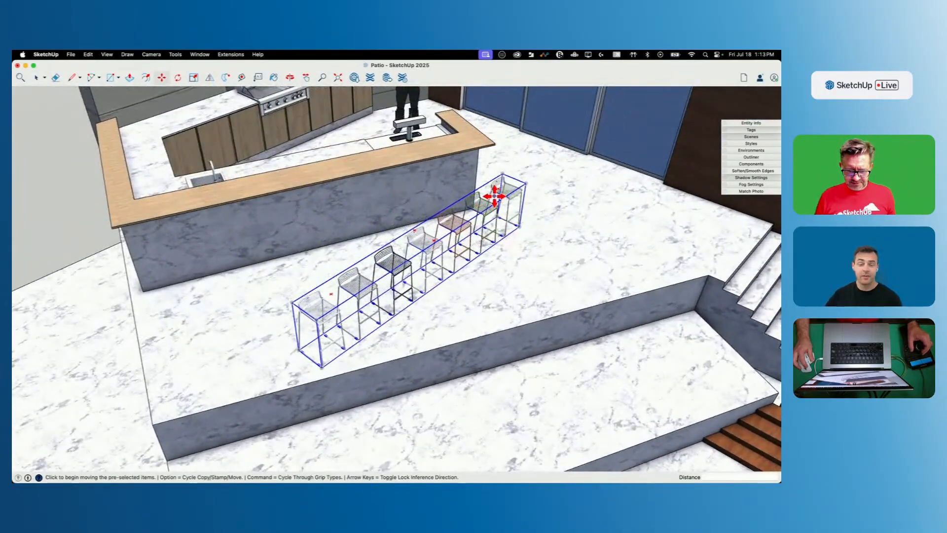
Step: Rotate the row of bar stools parallel to the long bar front, move it up against the counter, and deselect it
{"action": "left_click", "coordinate": [499, 190]}
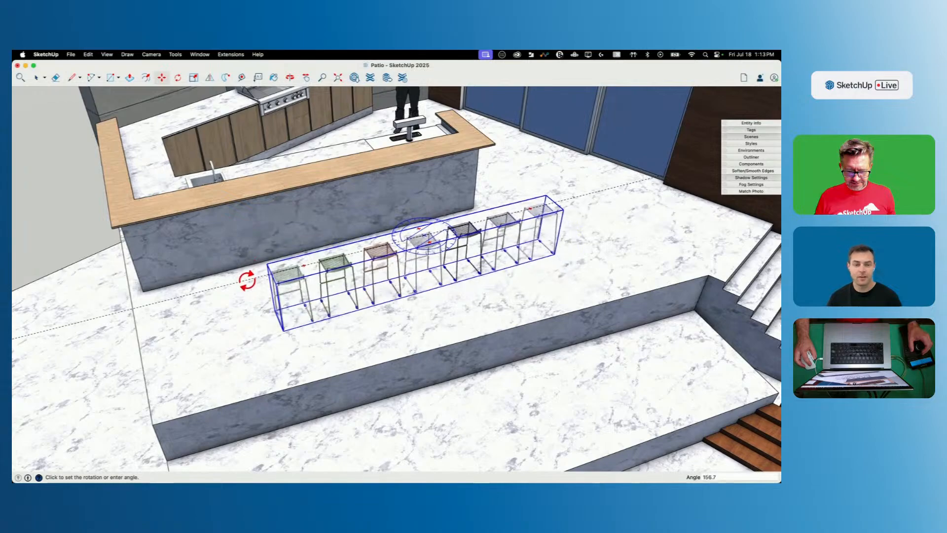
{"action": "left_click", "coordinate": [247, 280]}
{"action": "left_click", "coordinate": [377, 375]}
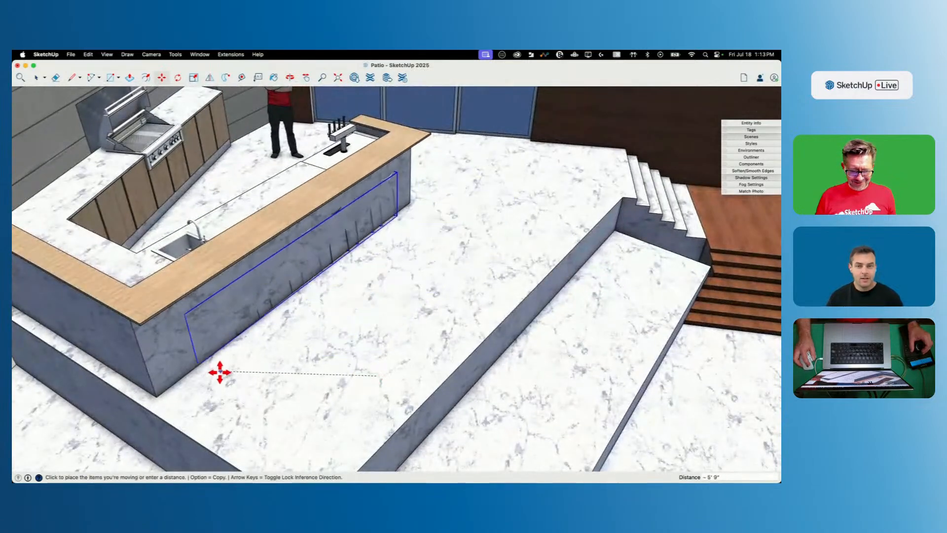
{"action": "left_click", "coordinate": [262, 396]}
{"action": "key", "text": "space"}
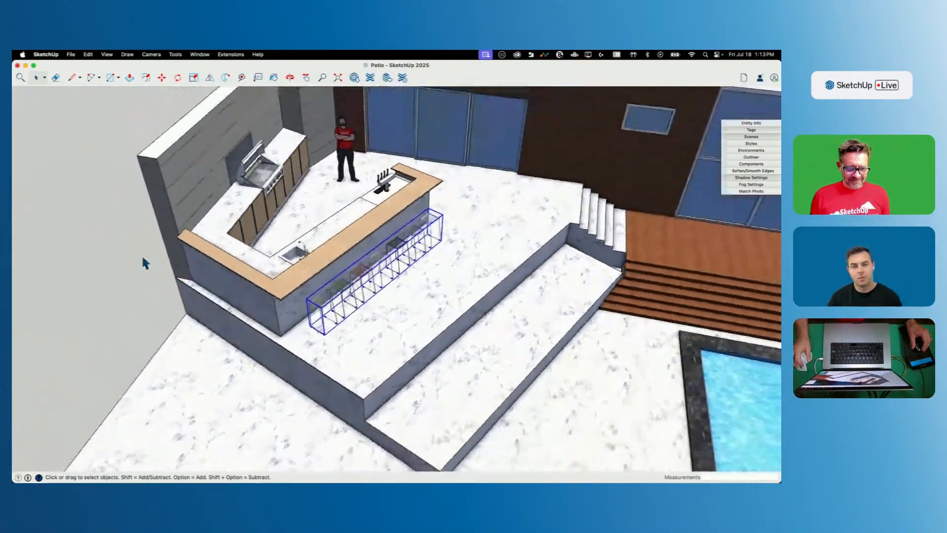
{"action": "left_click", "coordinate": [109, 265]}
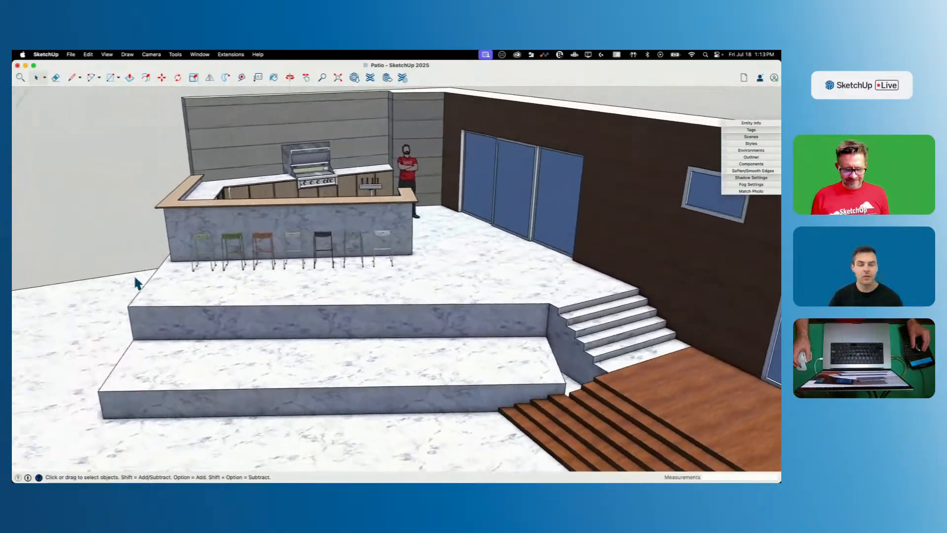
Step: Examine the stool row, the raised terrace levels, the stairs and the pool surround from several sides
{"action": "middle_click_drag", "start_coordinate": [135, 278], "coordinate": [557, 228]}
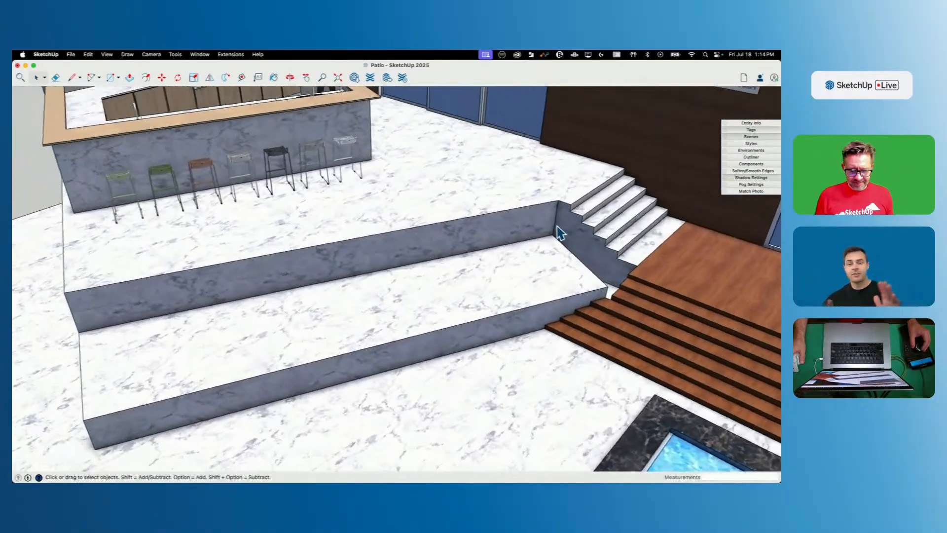
{"action": "middle_click_drag", "start_coordinate": [558, 232], "coordinate": [559, 231]}
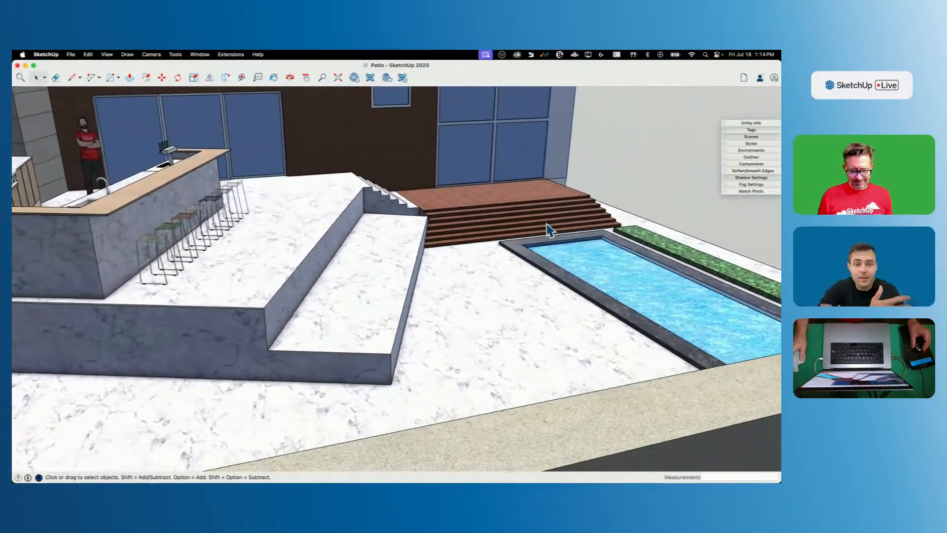
{"action": "mouse_move", "coordinate": [304, 318]}
{"action": "middle_mouse_down"}
{"action": "mouse_move", "coordinate": [291, 321]}
{"action": "mouse_move", "coordinate": [305, 313]}
{"action": "middle_mouse_up"}
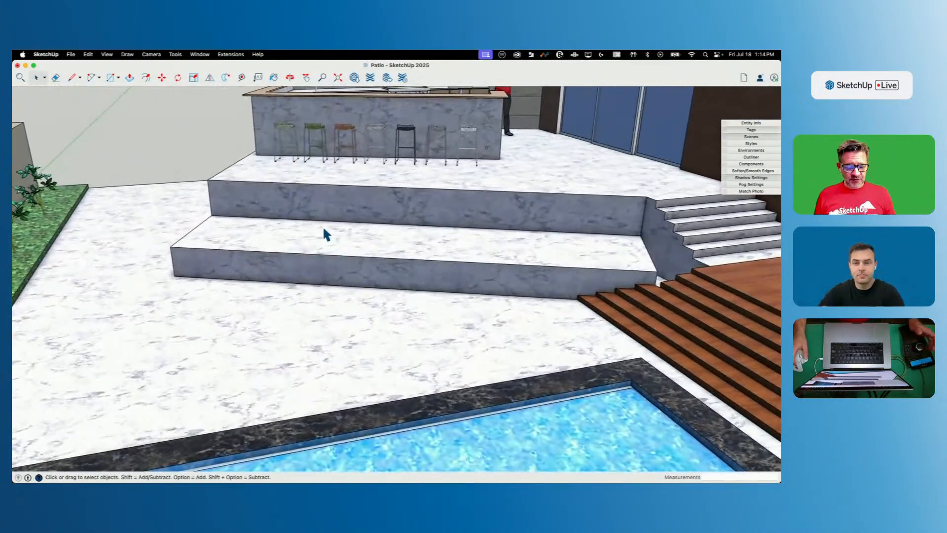
{"action": "middle_click_drag", "start_coordinate": [324, 262], "coordinate": [156, 241]}
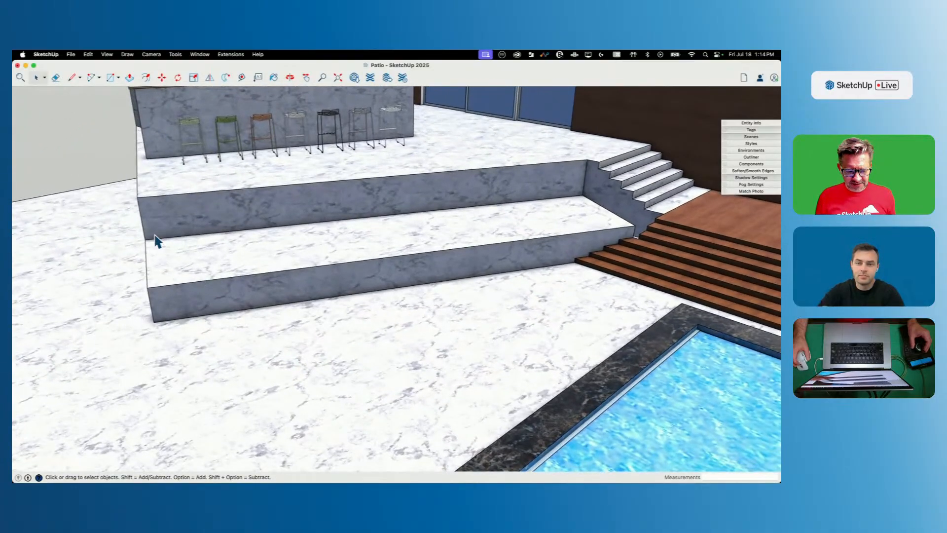
{"action": "middle_click_drag", "start_coordinate": [705, 226], "coordinate": [337, 235]}
{"action": "middle_click_drag", "start_coordinate": [453, 333], "coordinate": [354, 238]}
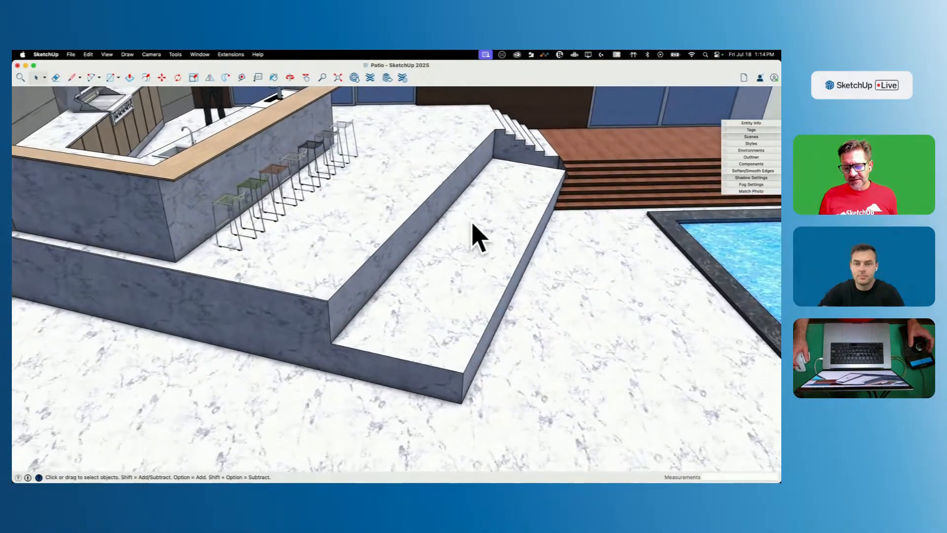
{"action": "middle_click_drag", "start_coordinate": [504, 238], "coordinate": [406, 341]}
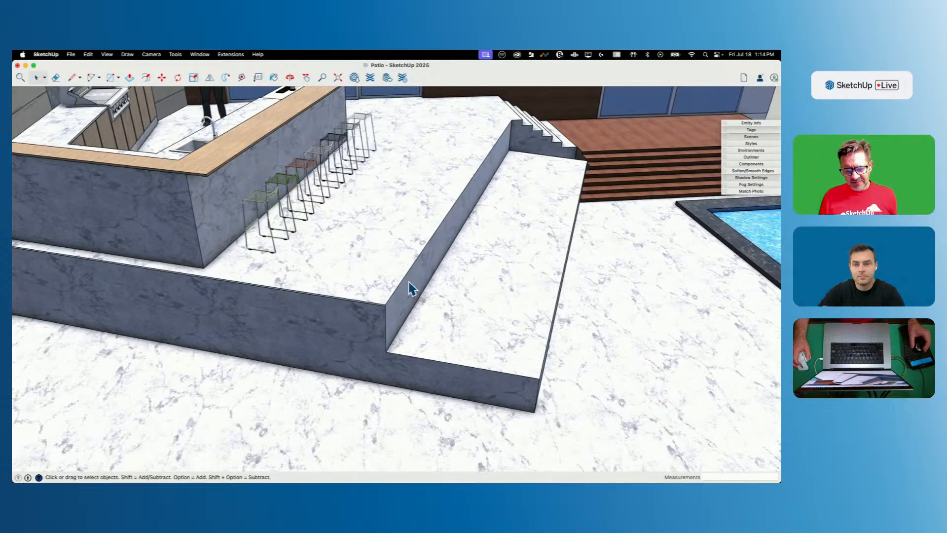
{"action": "middle_click_drag", "start_coordinate": [298, 269], "coordinate": [383, 217]}
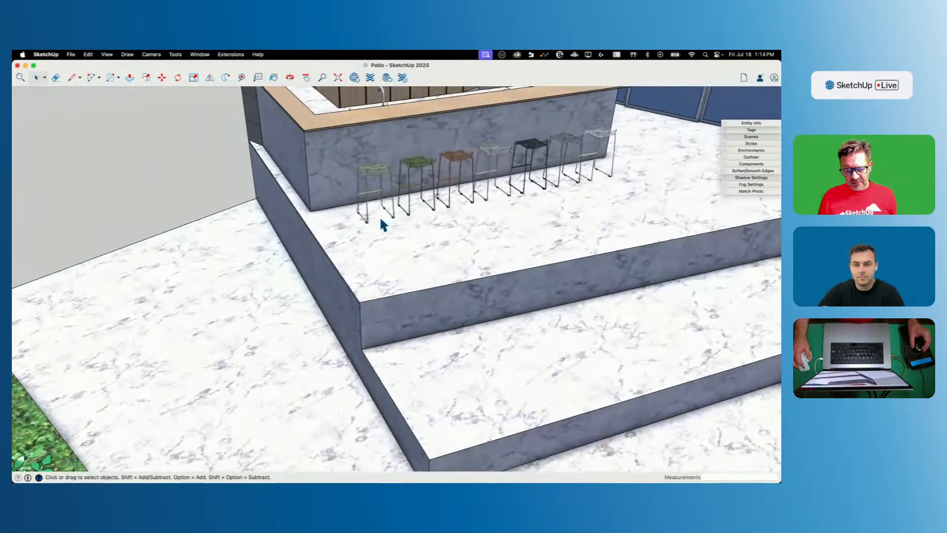
Step: Erase the end stool near the far corner inside the stool component, and slide the remaining row along the bar front
{"action": "left_click", "coordinate": [416, 173]}
{"action": "double_click", "coordinate": [415, 172]}
{"action": "key", "text": "e"}
{"action": "left_click", "coordinate": [599, 131]}
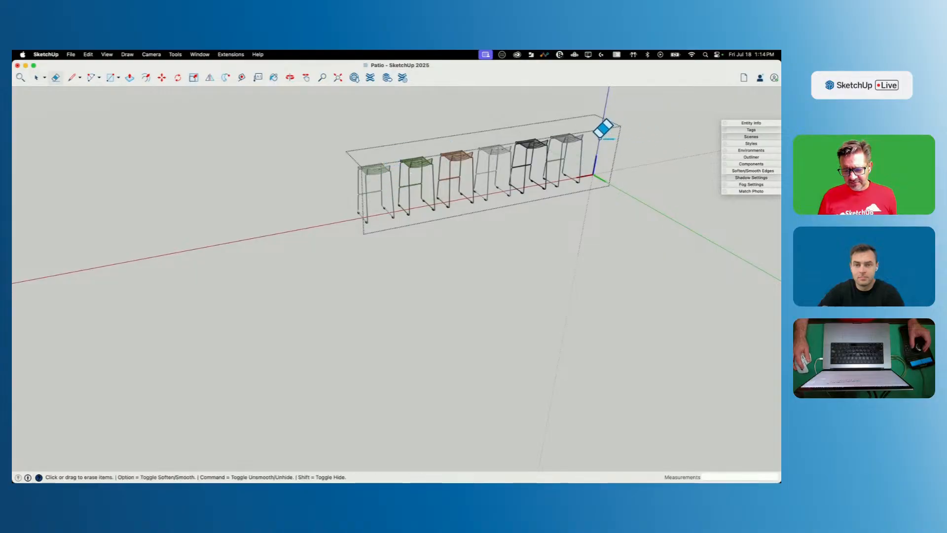
{"action": "key", "text": "Escape"}
{"action": "key", "text": "m"}
{"action": "left_click", "coordinate": [483, 249]}
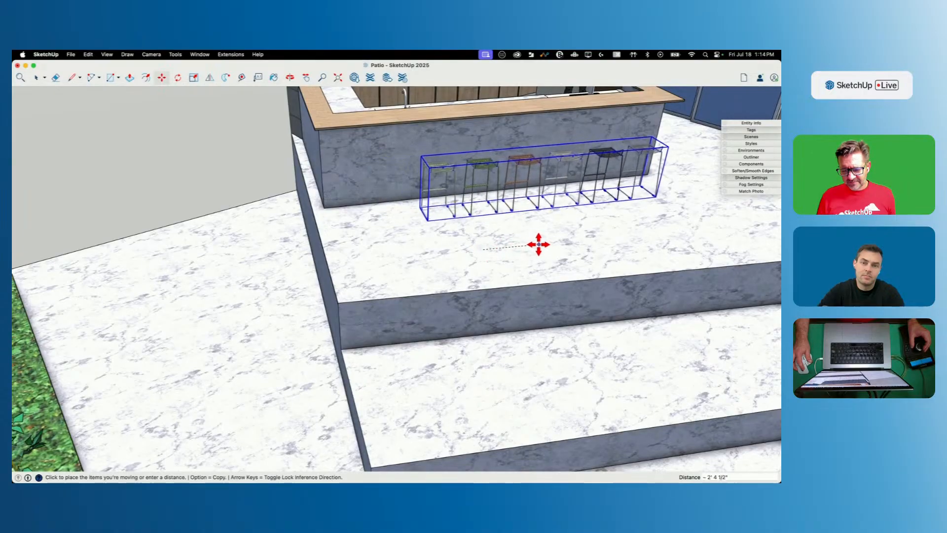
{"action": "key", "text": "space"}
Step: Open the terrace for editing and paste a copy of the existing stairs' stepped side face beside the platform's open end
{"action": "triple_click", "coordinate": [423, 301]}
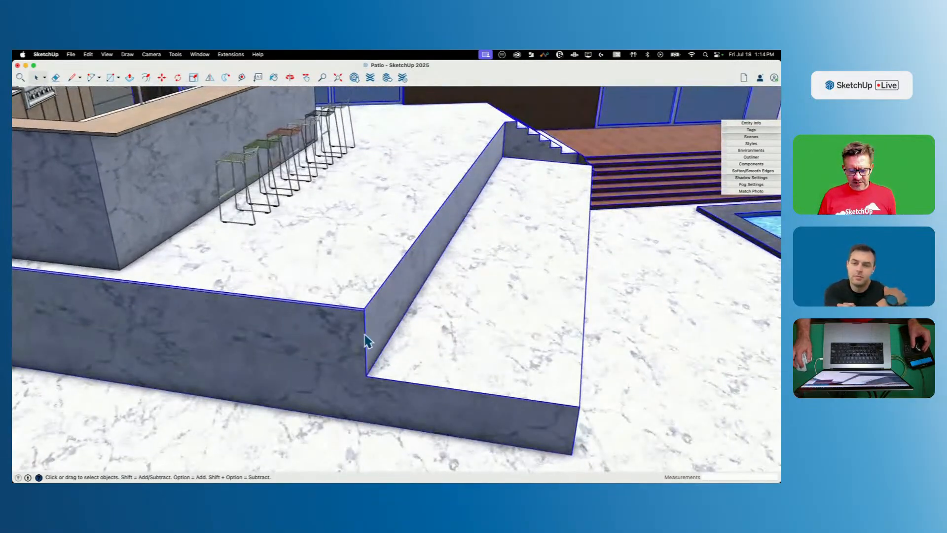
{"action": "double_click", "coordinate": [346, 338]}
{"action": "key", "text": "e"}
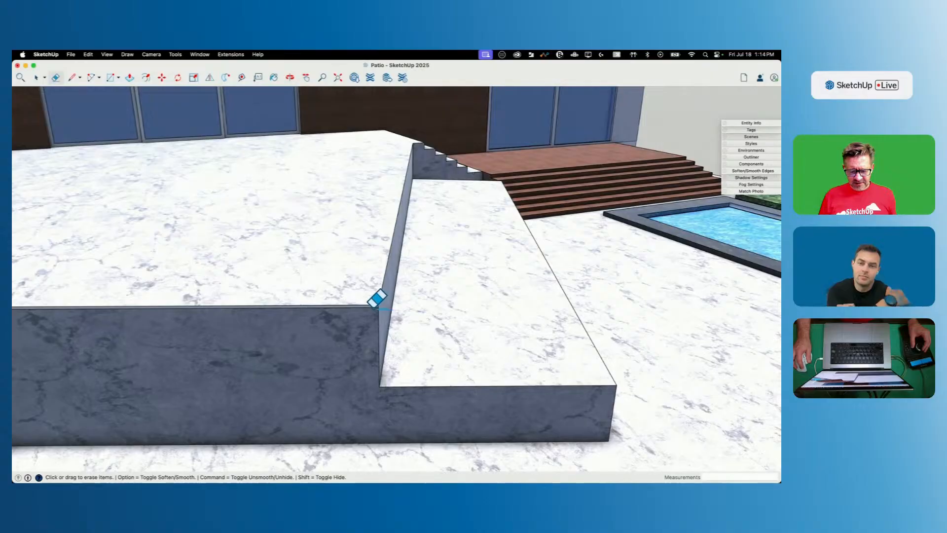
{"action": "key", "text": "l"}
{"action": "key", "text": "space"}
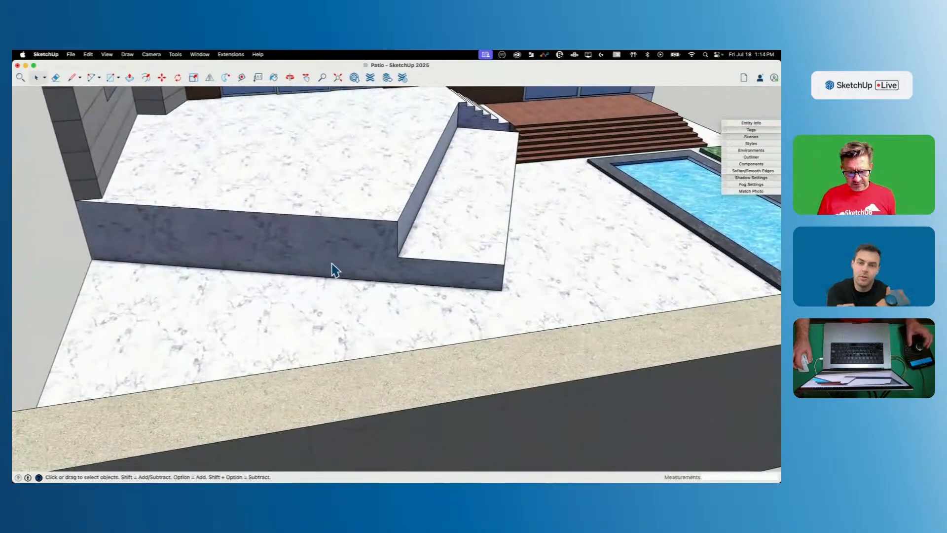
{"action": "key", "text": "super+v"}
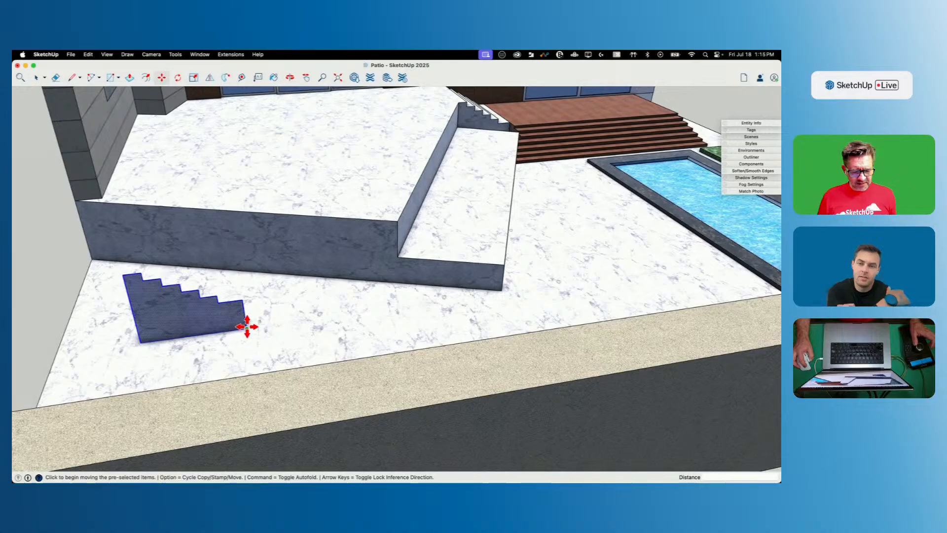
{"action": "left_click", "coordinate": [334, 276]}
Step: Rotate the pasted stair profile about its lower corner so it lies flat on the platform's end wall
{"action": "key", "text": "q"}
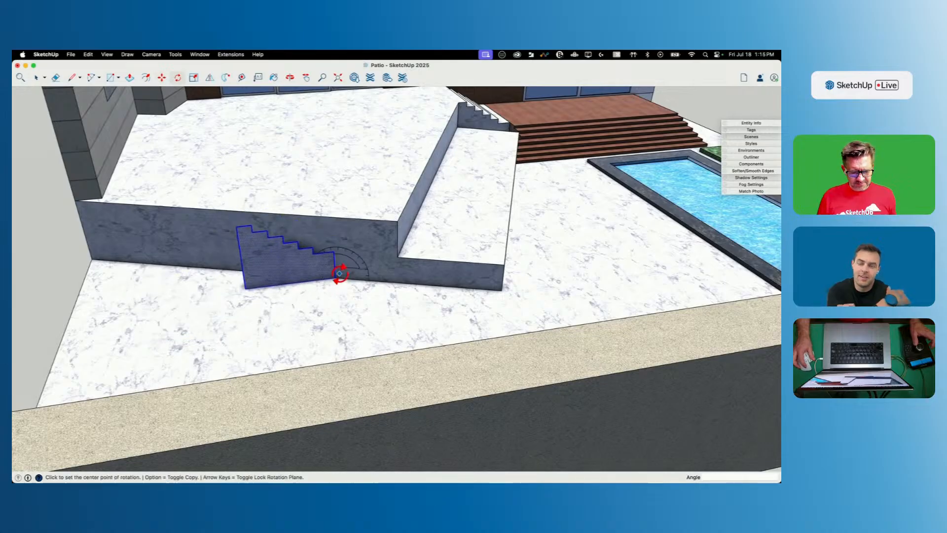
{"action": "left_click", "coordinate": [335, 277]}
{"action": "left_click", "coordinate": [245, 288]}
{"action": "left_click", "coordinate": [240, 273]}
{"action": "key", "text": "space"}
Step: Move the stair profile along the end wall to the inside corner above the lower level, and shift it one tread further
{"action": "key", "text": "m"}
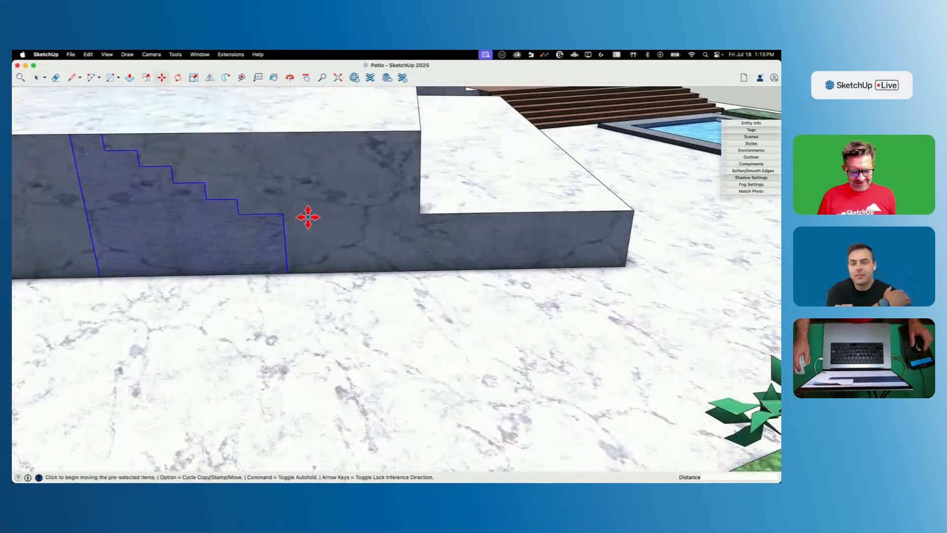
{"action": "left_click", "coordinate": [282, 213]}
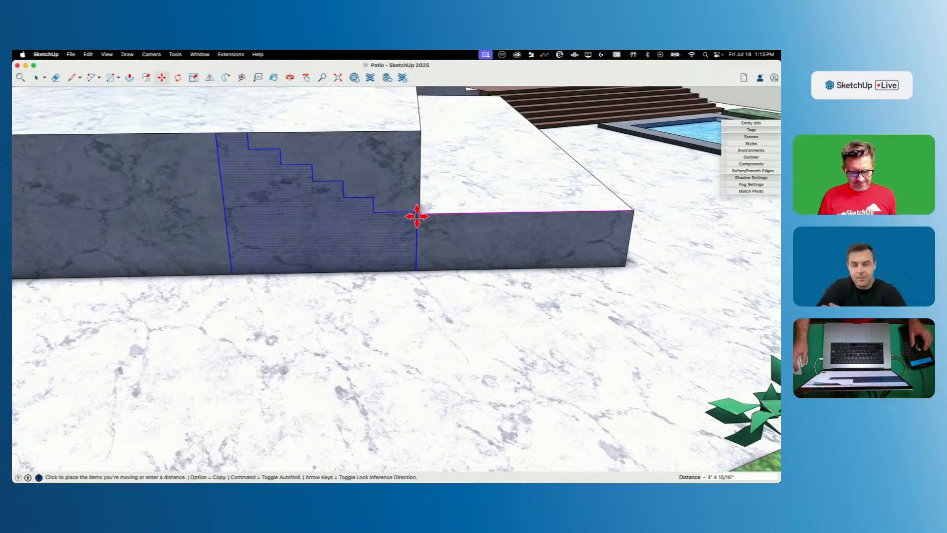
{"action": "left_click", "coordinate": [412, 214]}
{"action": "left_click", "coordinate": [367, 197]}
{"action": "left_click", "coordinate": [418, 201]}
Step: Erase the profile's extra vertical edge on the lower level, and push the area above the steps 3' into the platform
{"action": "key", "text": "e"}
{"action": "scroll", "coordinate": [425, 255], "scroll_direction": "up", "scroll_amount": 2}
{"action": "left_click", "coordinate": [467, 206]}
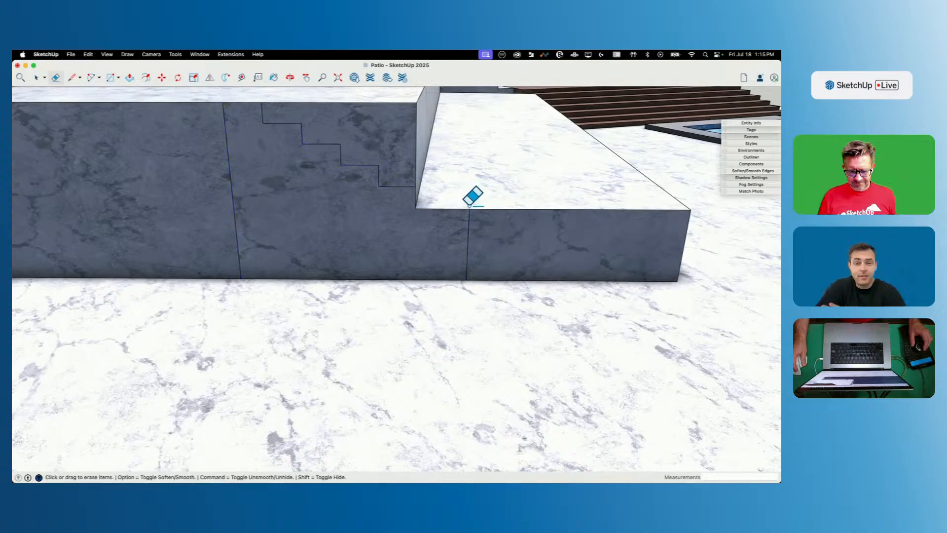
{"action": "key", "text": "p"}
{"action": "left_click", "coordinate": [379, 219]}
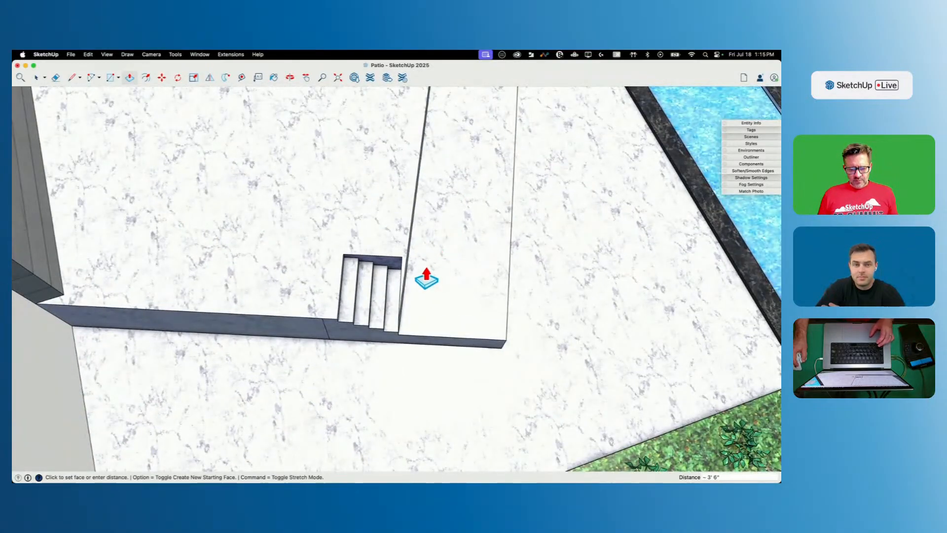
{"action": "left_click", "coordinate": [426, 272]}
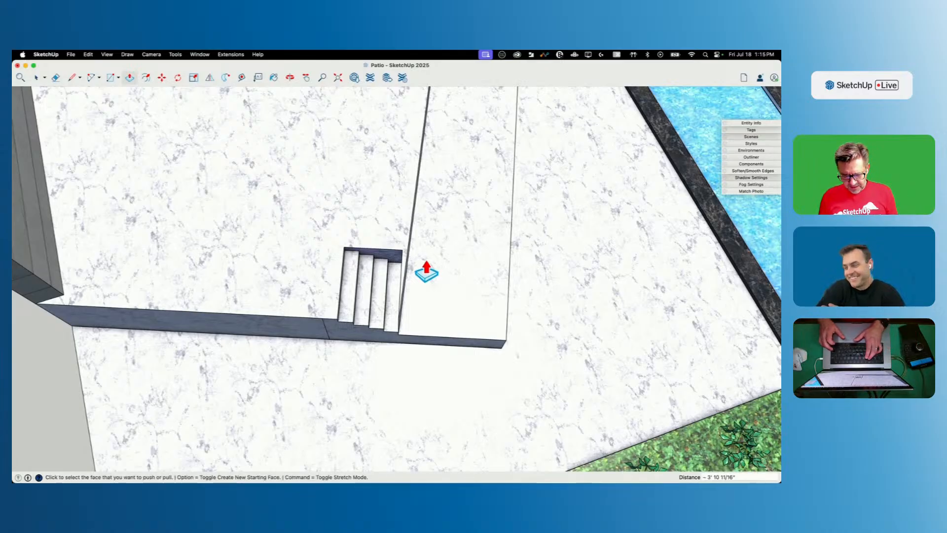
{"action": "type", "text": "3'"}
{"action": "key", "text": "Return"}
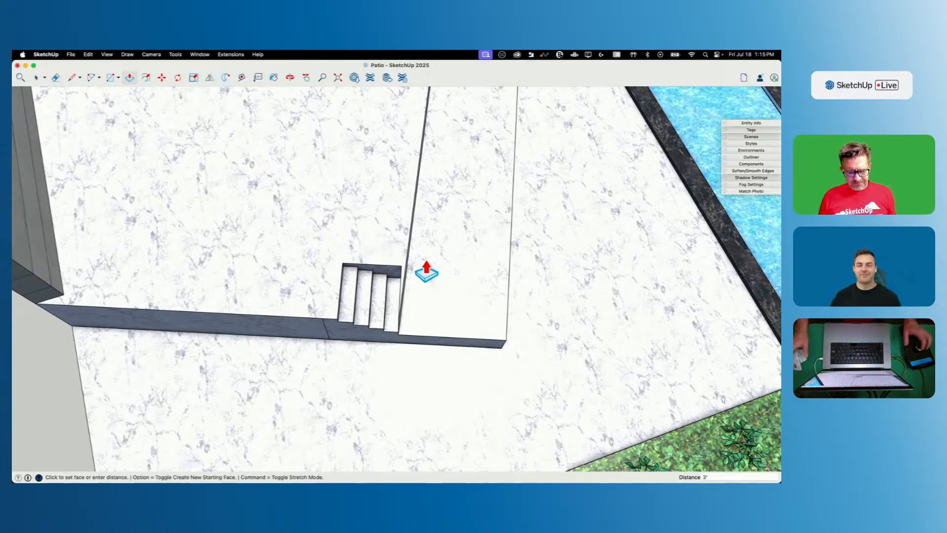
Step: Move the stair recess's inner back corner sideways onto the edge where the upper platform drops to the lower level
{"action": "middle_click_drag", "start_coordinate": [426, 271], "coordinate": [396, 217]}
{"action": "key", "text": "space"}
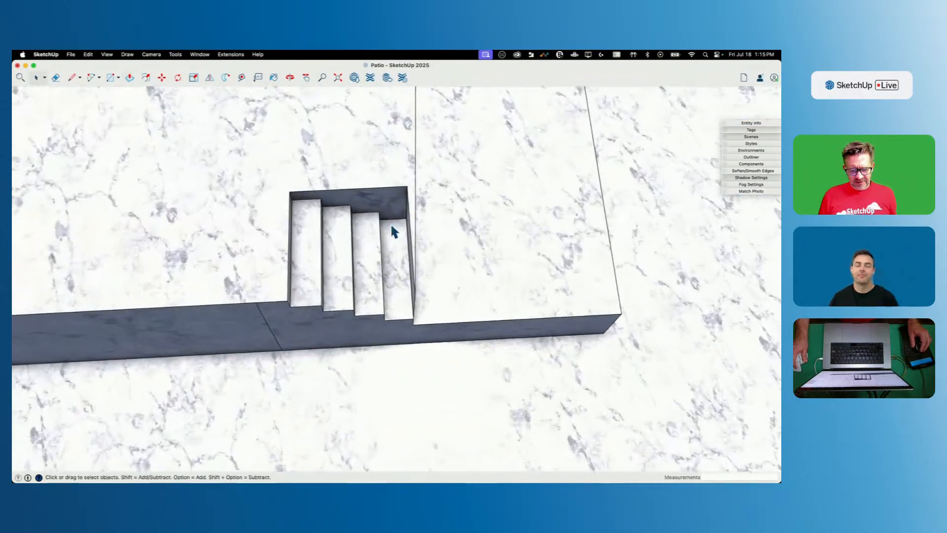
{"action": "left_click", "coordinate": [394, 195]}
{"action": "key", "text": "m"}
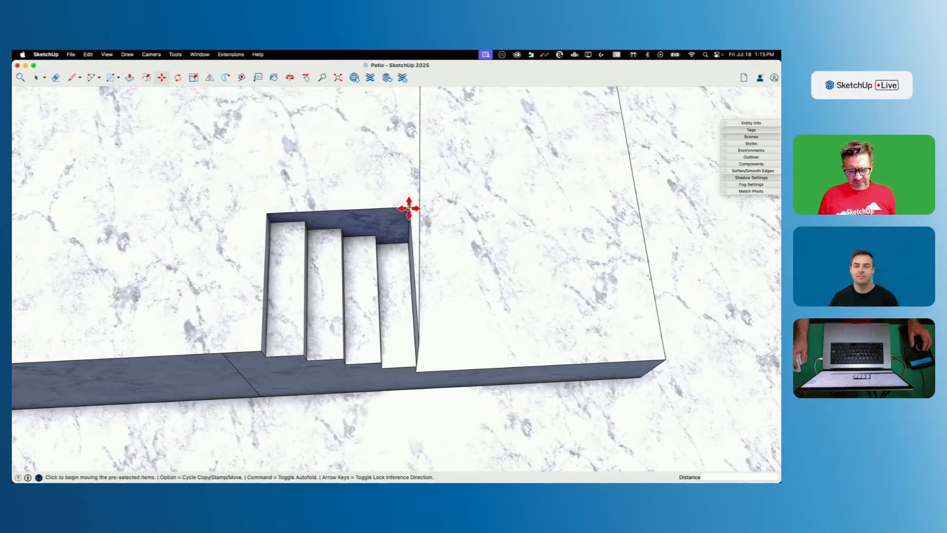
{"action": "left_click", "coordinate": [409, 208]}
{"action": "left_click", "coordinate": [420, 205]}
Step: Erase the leftover wall between the new steps and the lower level plus the end wall's vertical seam, and close the terrace for editing
{"action": "key", "text": "e"}
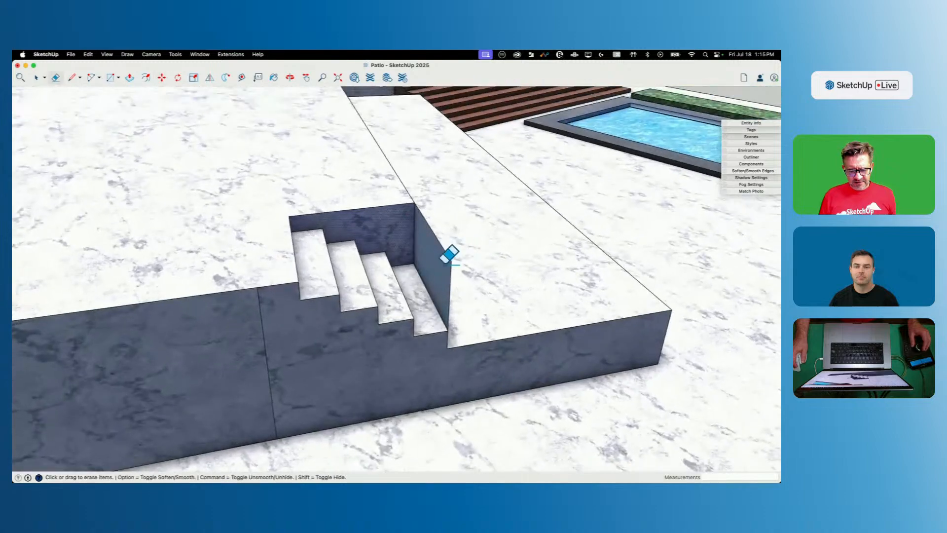
{"action": "left_click_drag", "start_coordinate": [460, 266], "coordinate": [453, 258]}
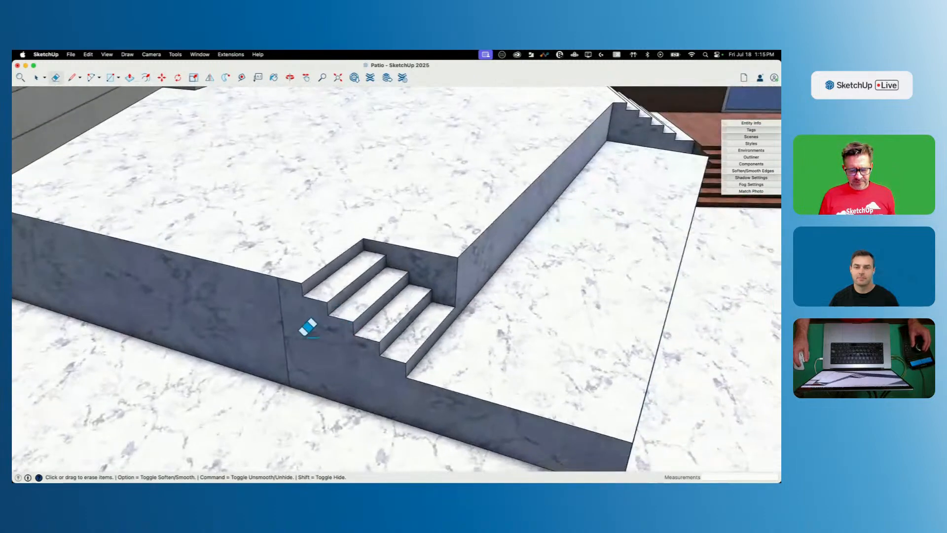
{"action": "left_click_drag", "start_coordinate": [307, 328], "coordinate": [262, 324]}
{"action": "key", "text": "space"}
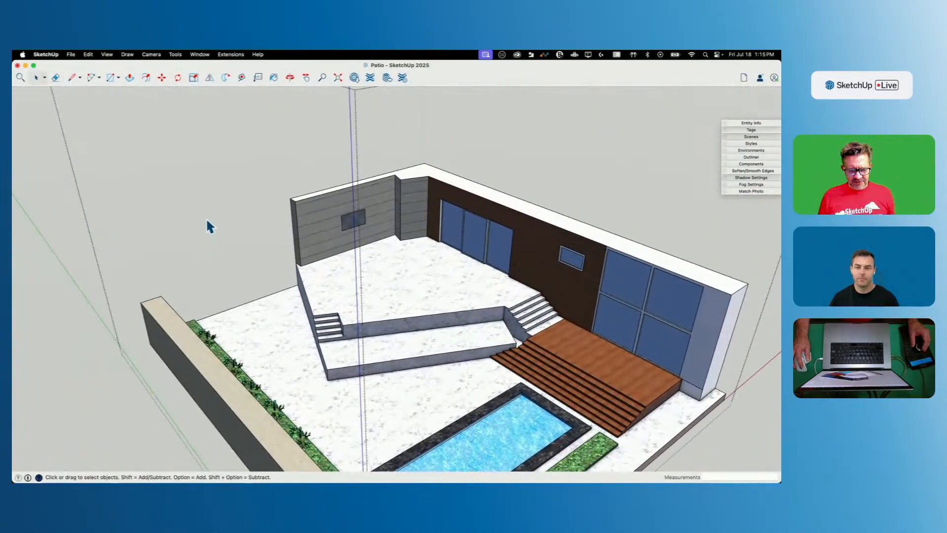
{"action": "left_click", "coordinate": [76, 261]}
Step: Offset the outline of the triangular face between the lower level, the marble stairs and the wooden deck inward by 3"
{"action": "scroll", "coordinate": [407, 316], "scroll_direction": "up", "scroll_amount": 10}
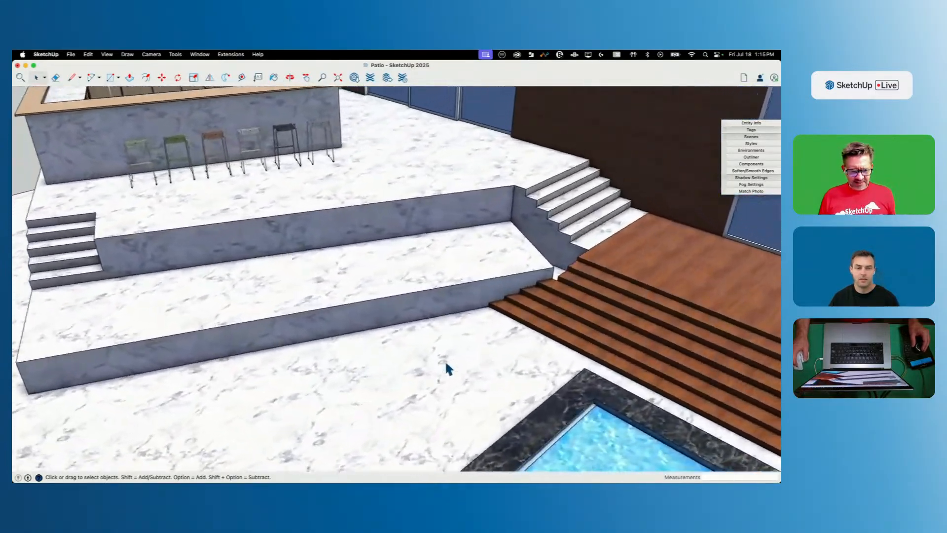
{"action": "middle_click_drag", "start_coordinate": [447, 367], "coordinate": [398, 251]}
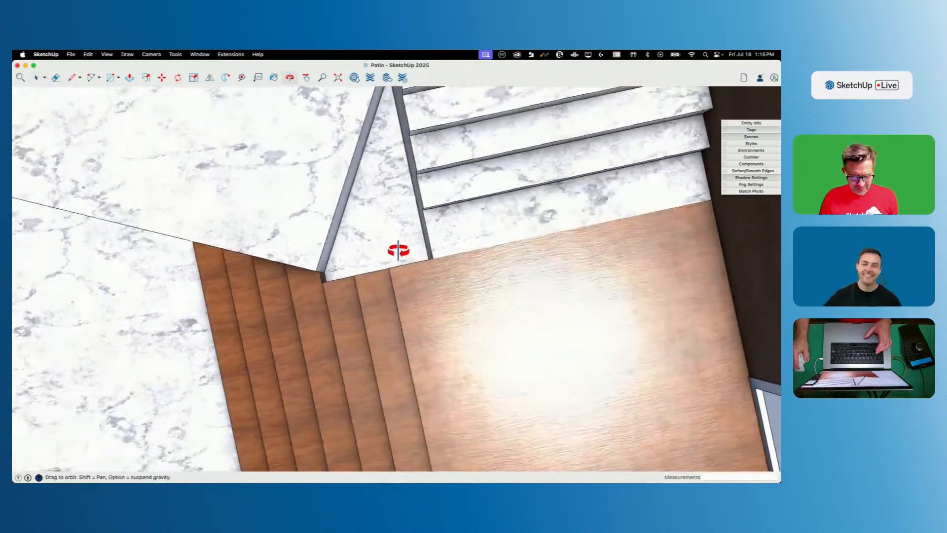
{"action": "key", "text": "f"}
{"action": "left_click", "coordinate": [392, 180]}
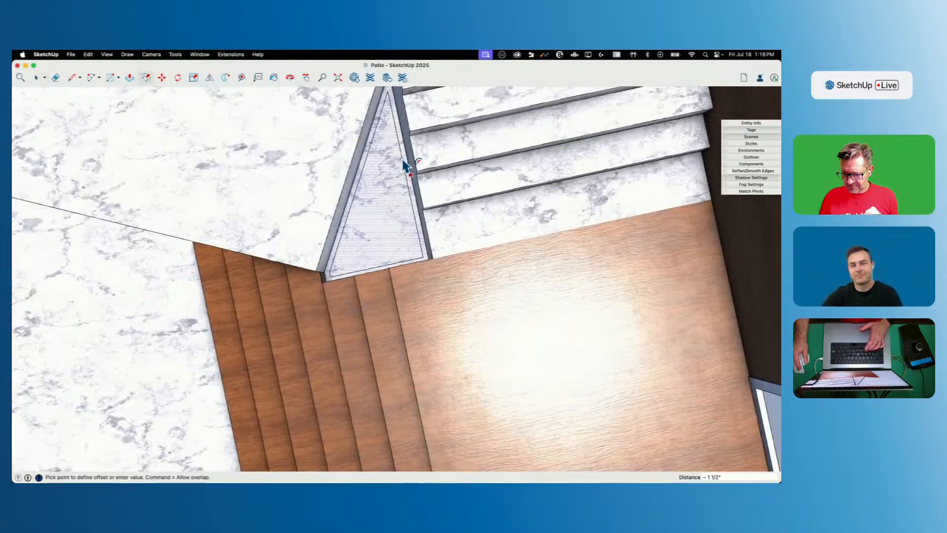
{"action": "type", "text": "3"}
{"action": "key", "text": "Return"}
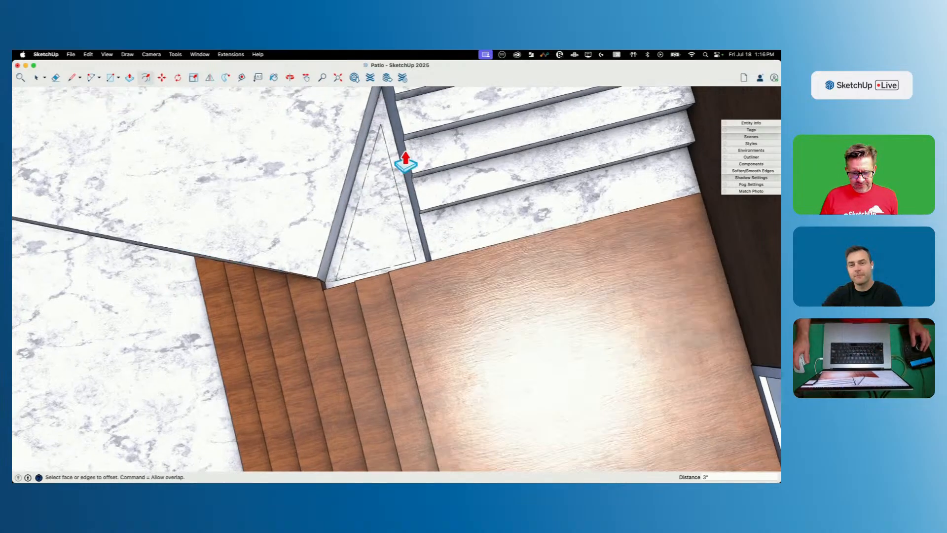
Step: Use Push/Pull to raise the triangle's rim into planter walls, keeping the inner face recessed below the rim
{"action": "key", "text": "p"}
{"action": "left_click", "coordinate": [385, 195]}
{"action": "left_click", "coordinate": [384, 133]}
{"action": "left_click", "coordinate": [373, 173]}
{"action": "left_click", "coordinate": [371, 149]}
{"action": "left_click", "coordinate": [364, 165]}
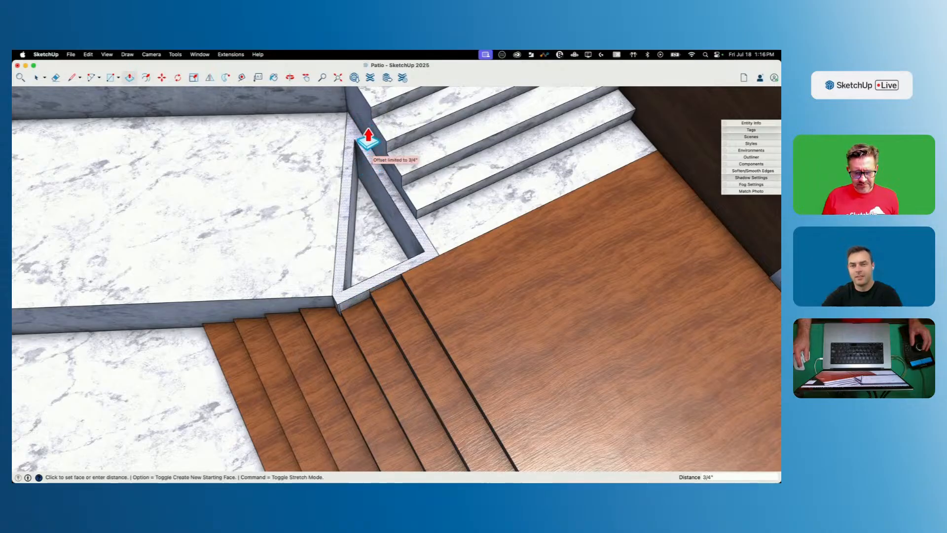
{"action": "left_click", "coordinate": [387, 163]}
{"action": "middle_click_drag", "start_coordinate": [387, 158], "coordinate": [439, 238]}
{"action": "left_click", "coordinate": [454, 217]}
{"action": "left_click", "coordinate": [453, 215]}
{"action": "key", "text": "l"}
{"action": "key", "text": "p"}
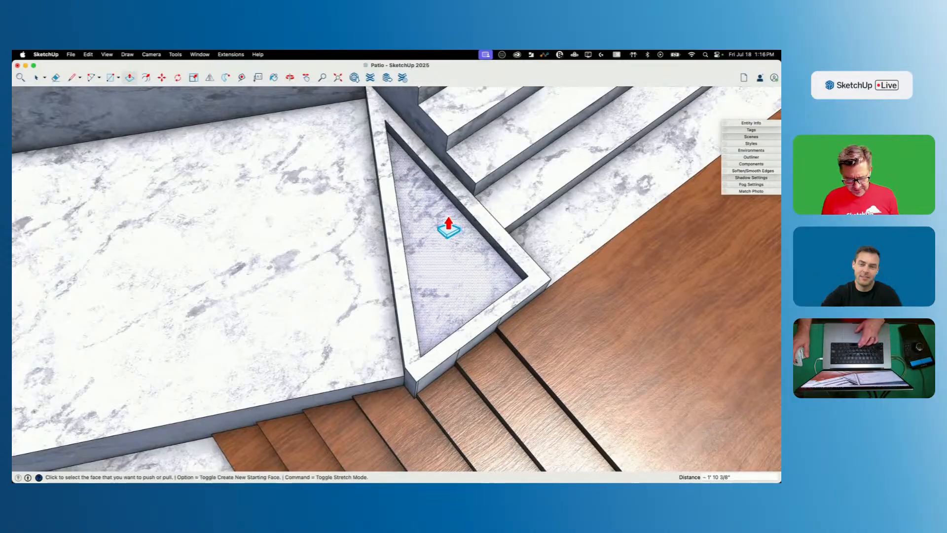
Step: Paint the planter's recessed triangular face with a brown soil material from the Ground collection
{"action": "key", "text": "b"}
{"action": "left_click", "coordinate": [533, 143]}
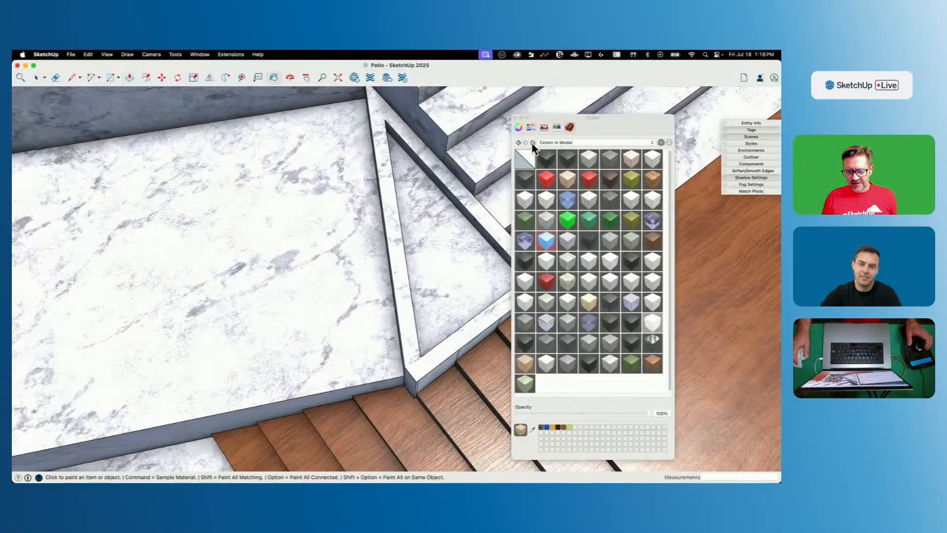
{"action": "left_click", "coordinate": [546, 144]}
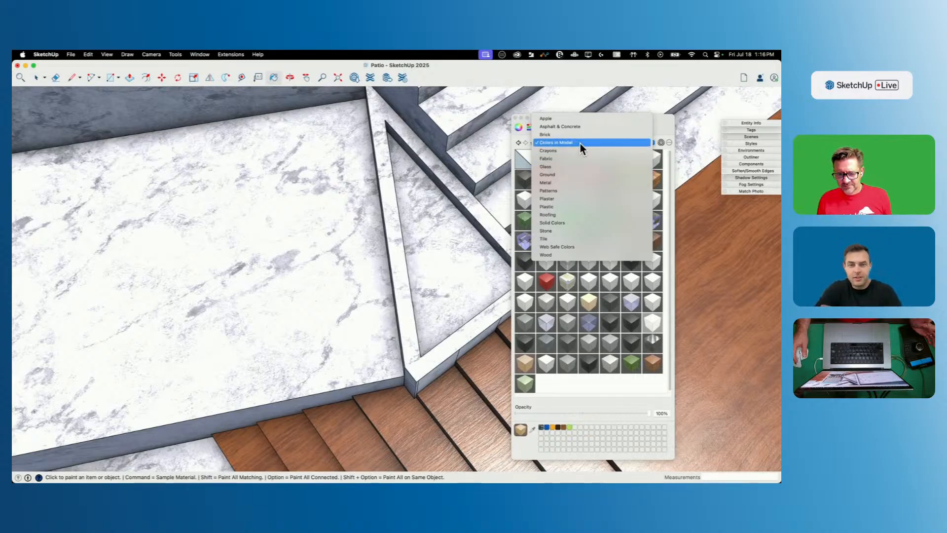
{"action": "left_click", "coordinate": [578, 174]}
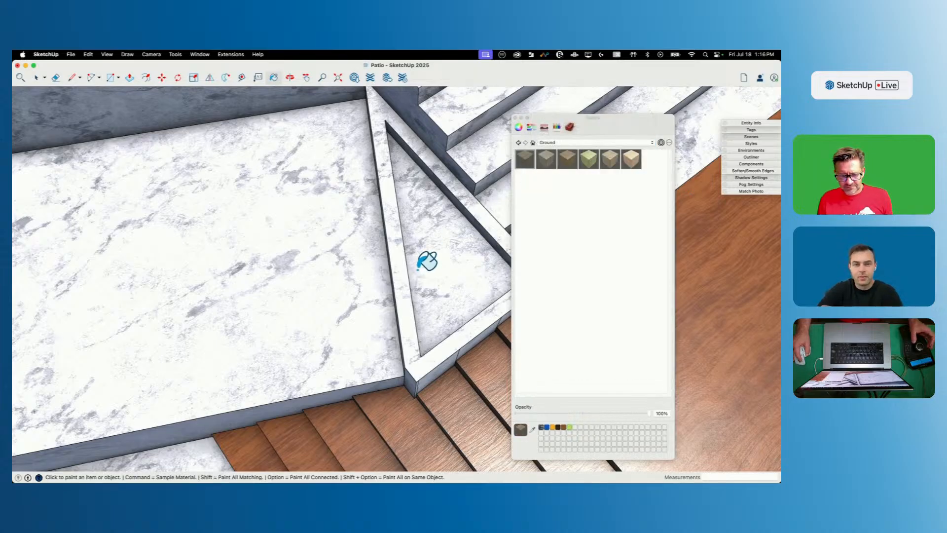
{"action": "left_click", "coordinate": [419, 266]}
{"action": "left_click", "coordinate": [569, 164]}
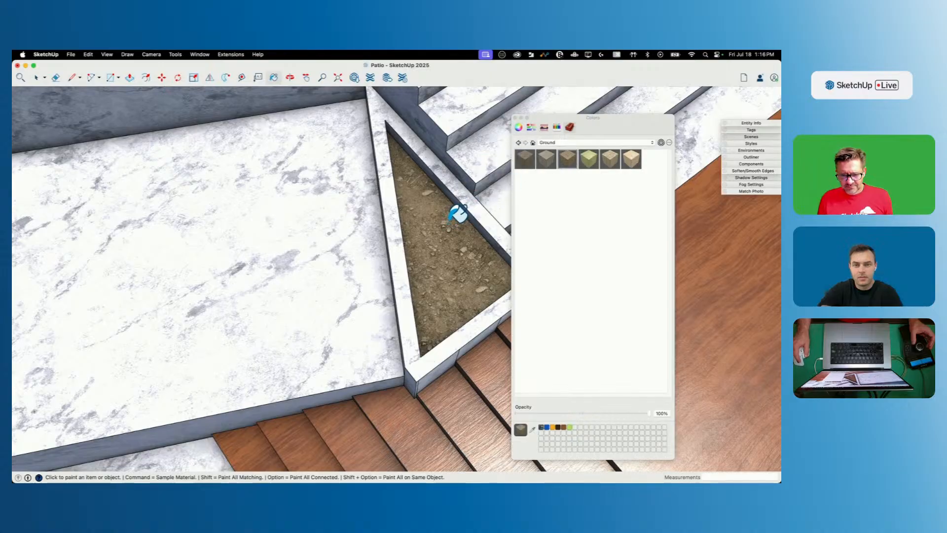
{"action": "left_click", "coordinate": [454, 216]}
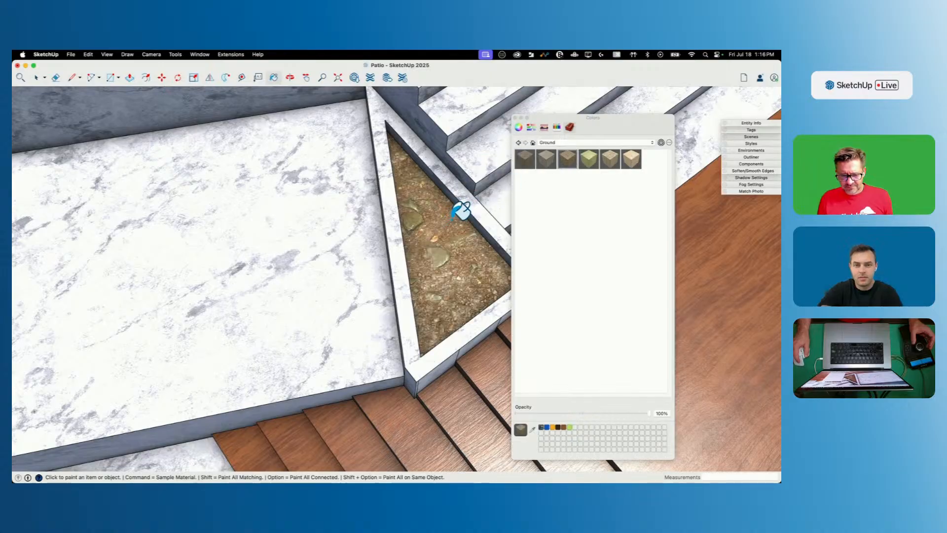
{"action": "left_click", "coordinate": [515, 118]}
Step: Turn on the visibility of the Trees tag
{"action": "scroll", "coordinate": [525, 106], "scroll_direction": "down", "scroll_amount": 10}
{"action": "key", "text": "space"}
{"action": "scroll", "coordinate": [359, 217], "scroll_direction": "down", "scroll_amount": 5}
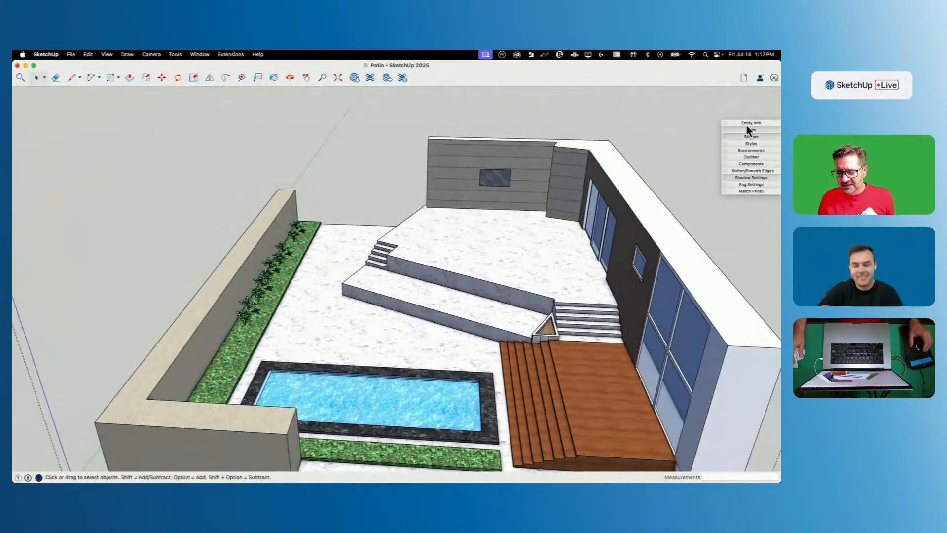
{"action": "left_click", "coordinate": [746, 124]}
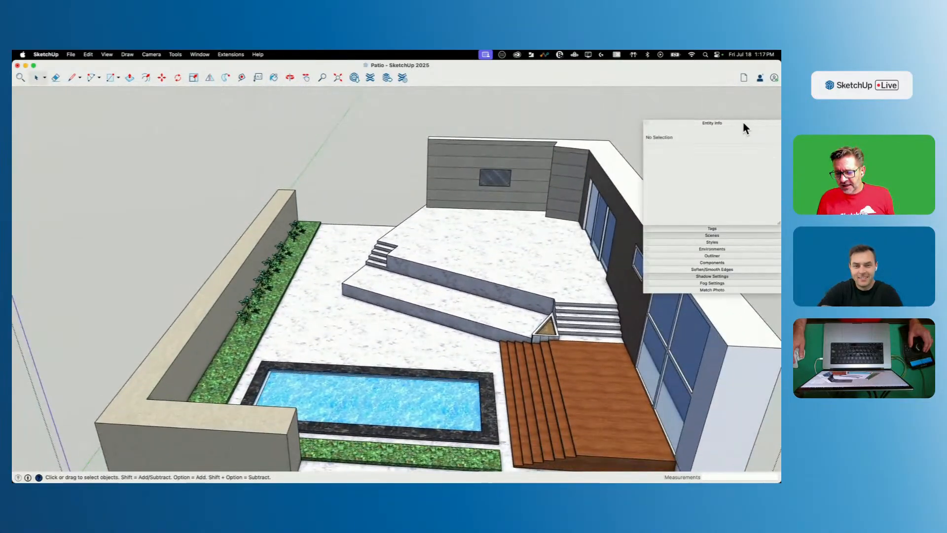
{"action": "left_click", "coordinate": [742, 122]}
{"action": "left_click", "coordinate": [749, 136]}
{"action": "left_click", "coordinate": [749, 131]}
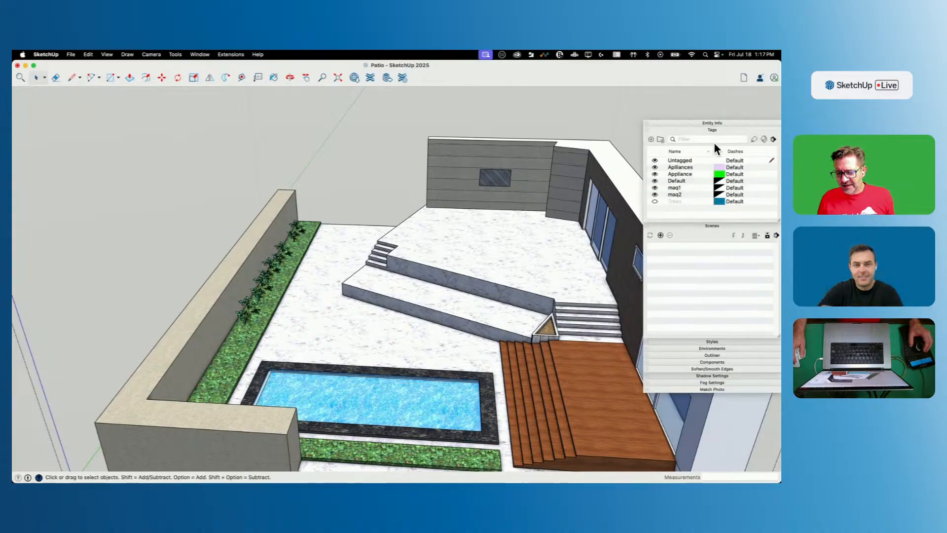
{"action": "left_click", "coordinate": [655, 201]}
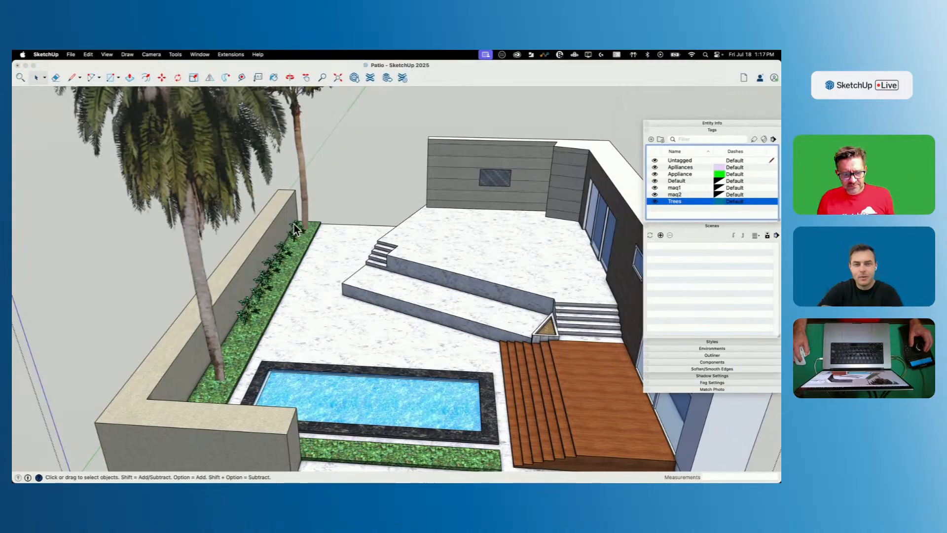
Step: Open the group containing the palms and copy the slim palm at the hedge bed's far end into the triangular planter
{"action": "double_click", "coordinate": [307, 202]}
{"action": "key", "text": "m"}
{"action": "key", "text": "alt"}
{"action": "left_click", "coordinate": [306, 218]}
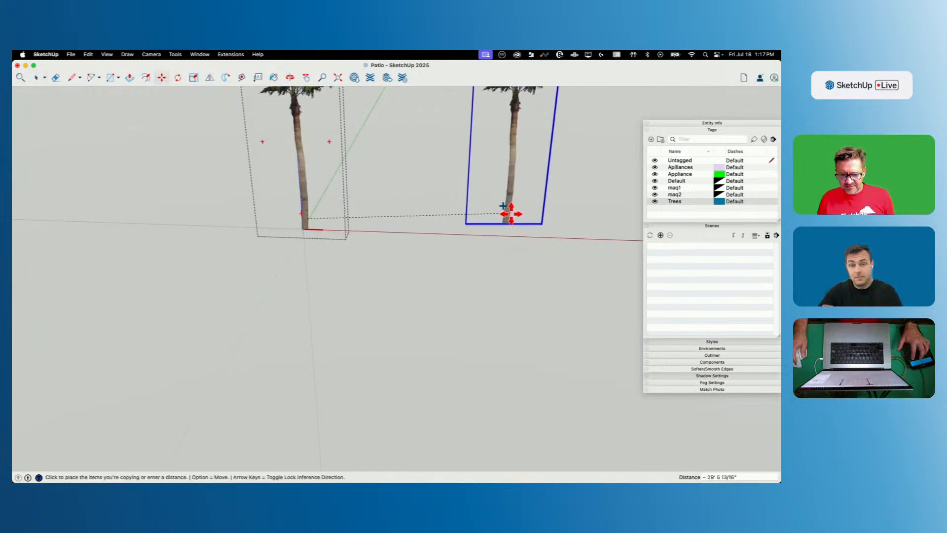
{"action": "key", "text": "i"}
{"action": "scroll", "coordinate": [501, 286], "scroll_direction": "up", "scroll_amount": 3}
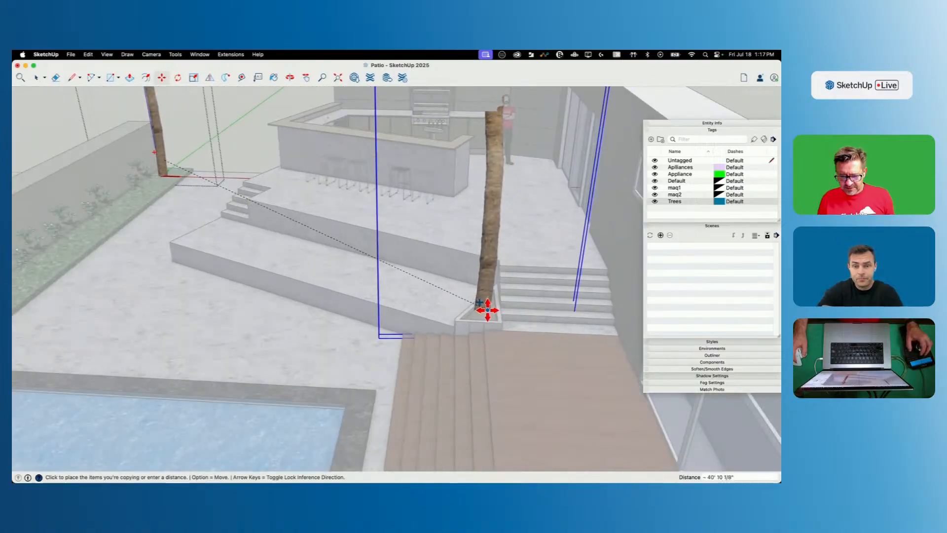
{"action": "left_click", "coordinate": [489, 314]}
{"action": "key", "text": "space"}
{"action": "key", "text": "shift+z"}
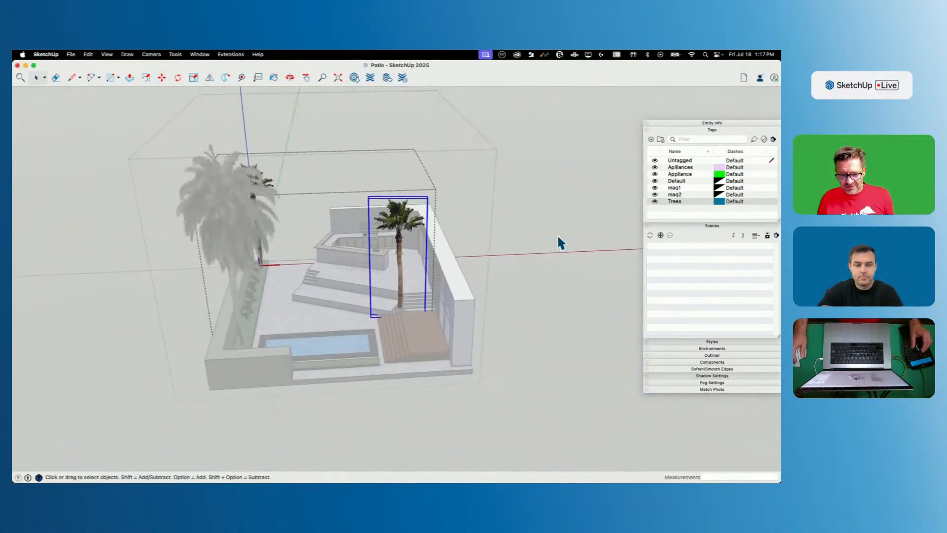
{"action": "scroll", "coordinate": [564, 248], "scroll_direction": "up", "scroll_amount": 10}
{"action": "scroll", "coordinate": [479, 217], "scroll_direction": "up", "scroll_amount": 1}
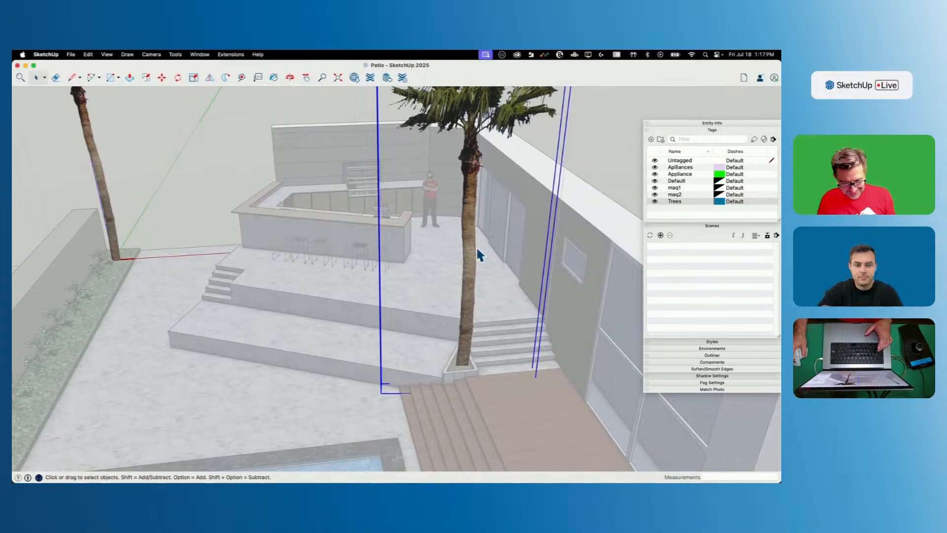
Step: Scale the copied palm down and move its trunk back inside the triangular planter
{"action": "scroll", "coordinate": [485, 244], "scroll_direction": "down", "scroll_amount": 4}
{"action": "key", "text": "s"}
{"action": "left_click_drag", "start_coordinate": [532, 127], "coordinate": [491, 211]}
{"action": "key", "text": "m"}
{"action": "scroll", "coordinate": [459, 338], "scroll_direction": "up", "scroll_amount": 5}
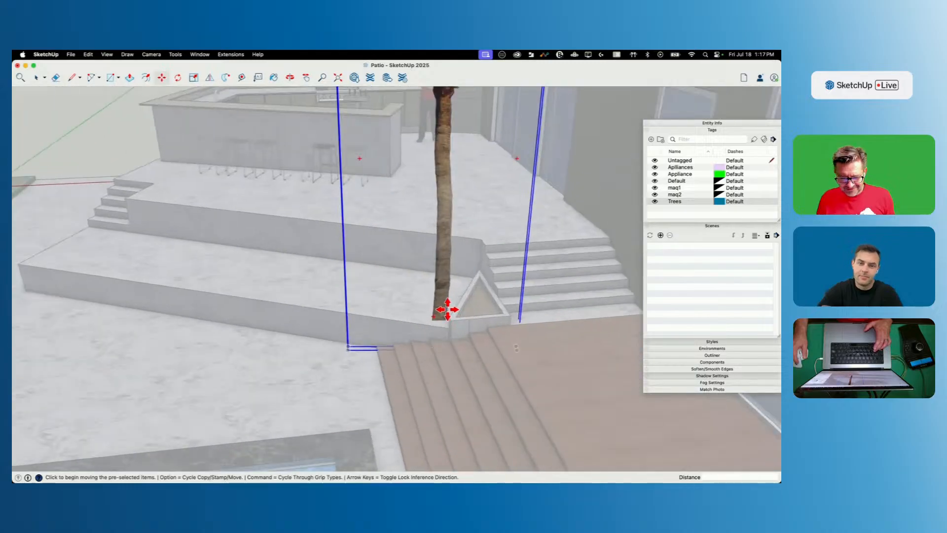
{"action": "left_click", "coordinate": [447, 309]}
{"action": "left_click", "coordinate": [484, 309]}
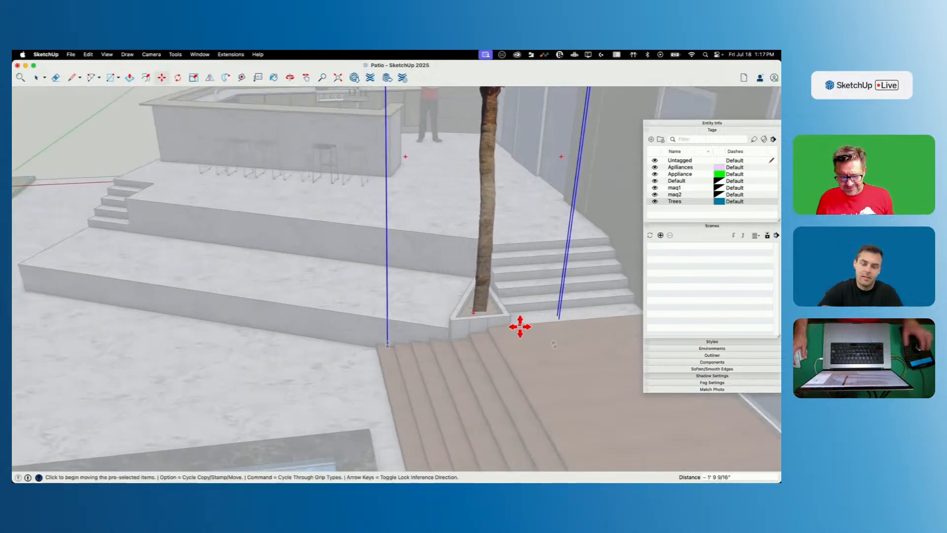
Step: Adjust the palm's position so its trunk sits well inside the planter's soil area, and deselect it
{"action": "key", "text": "space"}
{"action": "key", "text": "m"}
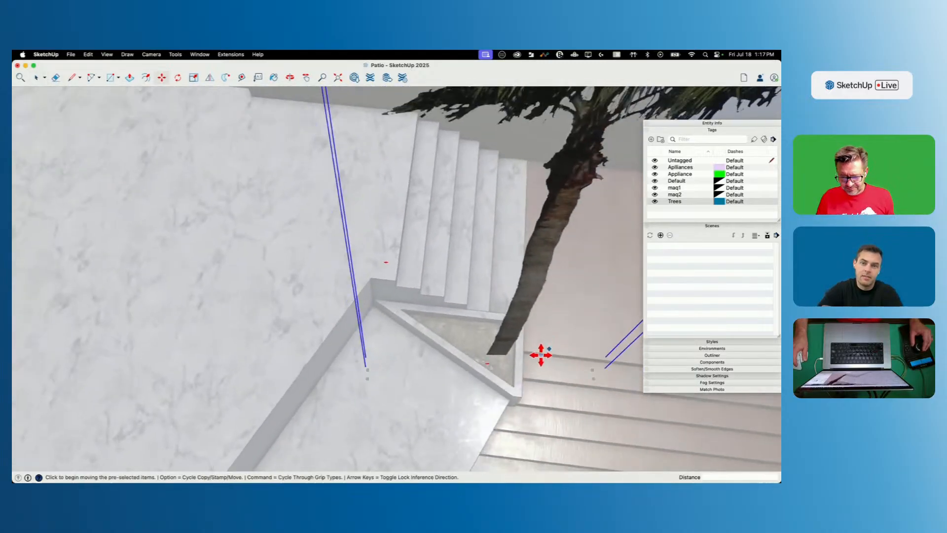
{"action": "left_click", "coordinate": [502, 362]}
{"action": "left_click", "coordinate": [492, 356]}
{"action": "key", "text": "space"}
{"action": "scroll", "coordinate": [489, 374], "scroll_direction": "down", "scroll_amount": 10}
{"action": "left_click", "coordinate": [433, 205]}
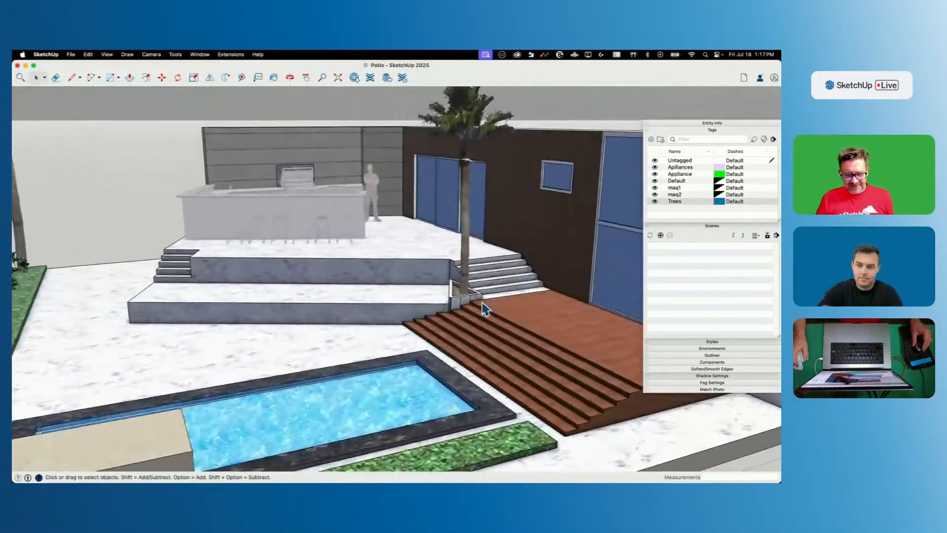
Step: Erase the stray short edge on the planter's front face beside the deck steps
{"action": "scroll", "coordinate": [486, 308], "scroll_direction": "up", "scroll_amount": 6}
{"action": "key", "text": "e"}
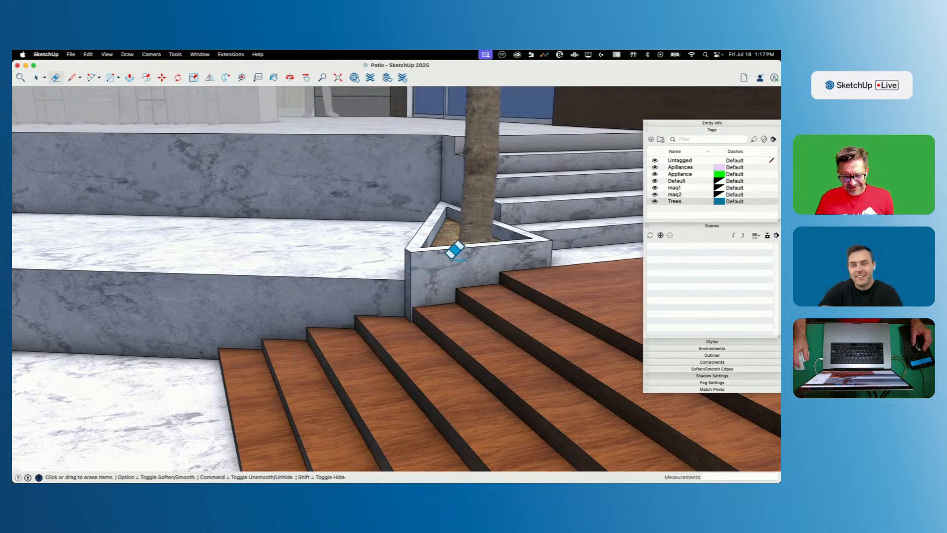
{"action": "key", "text": "space"}
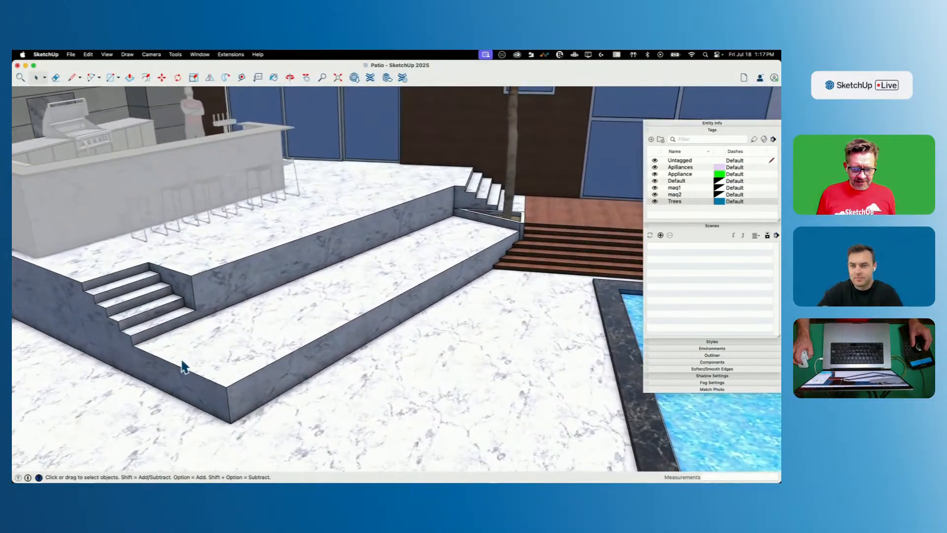
Step: Draw a connected line inset from the terrace edge, from the bar's corner down across the new steps and around the lower level's outer corner
{"action": "key", "text": "l"}
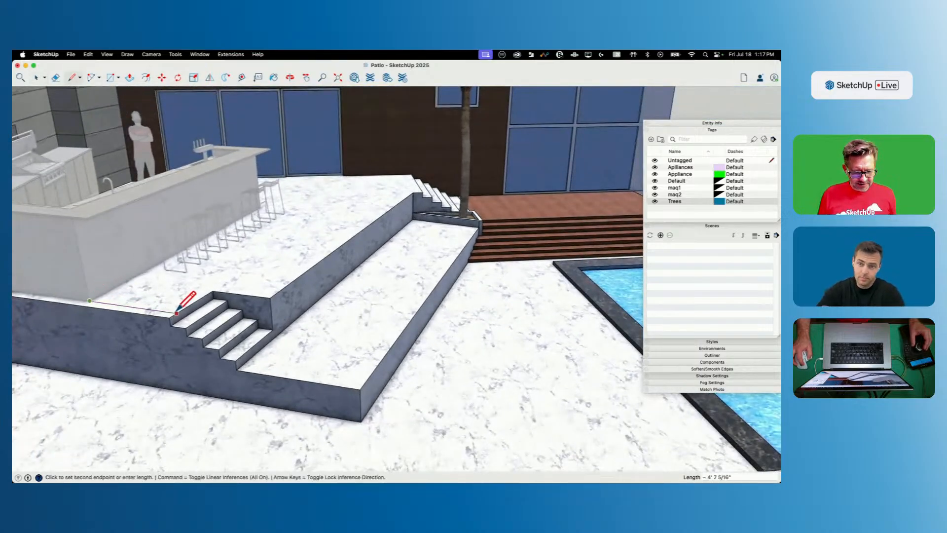
{"action": "left_click", "coordinate": [176, 313]}
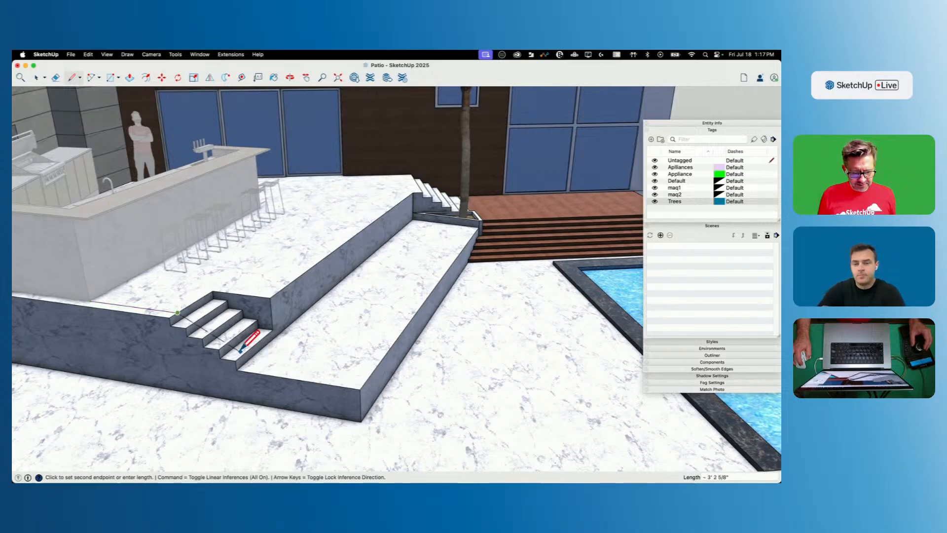
{"action": "left_click", "coordinate": [242, 364]}
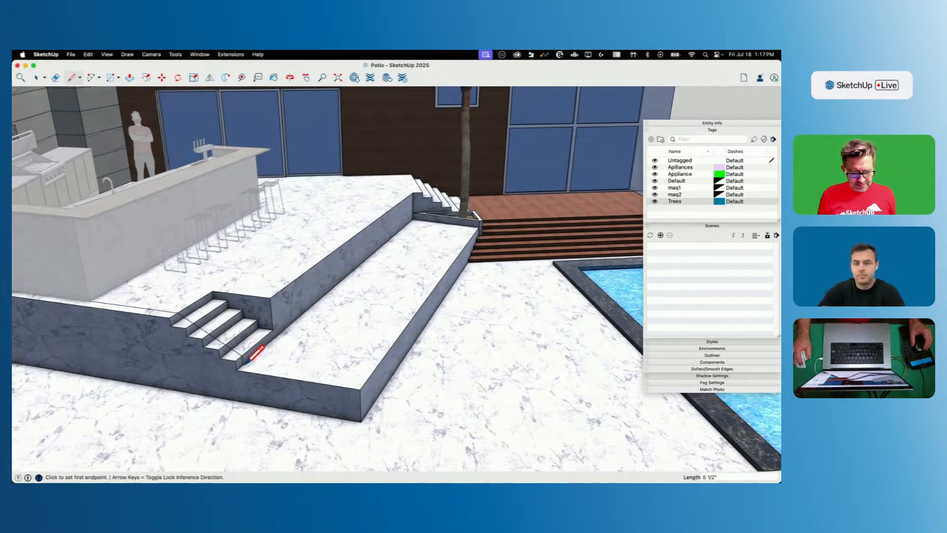
{"action": "left_click", "coordinate": [358, 382]}
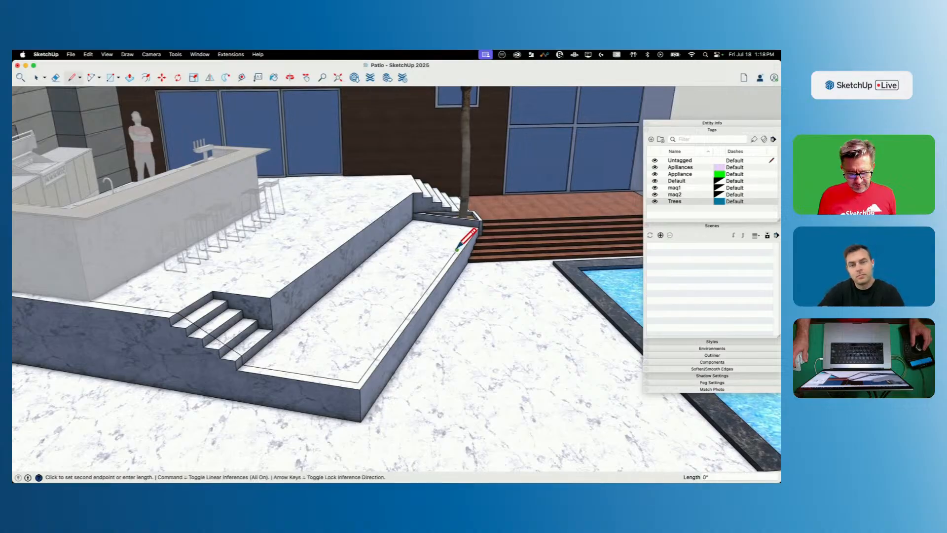
{"action": "key", "text": "space"}
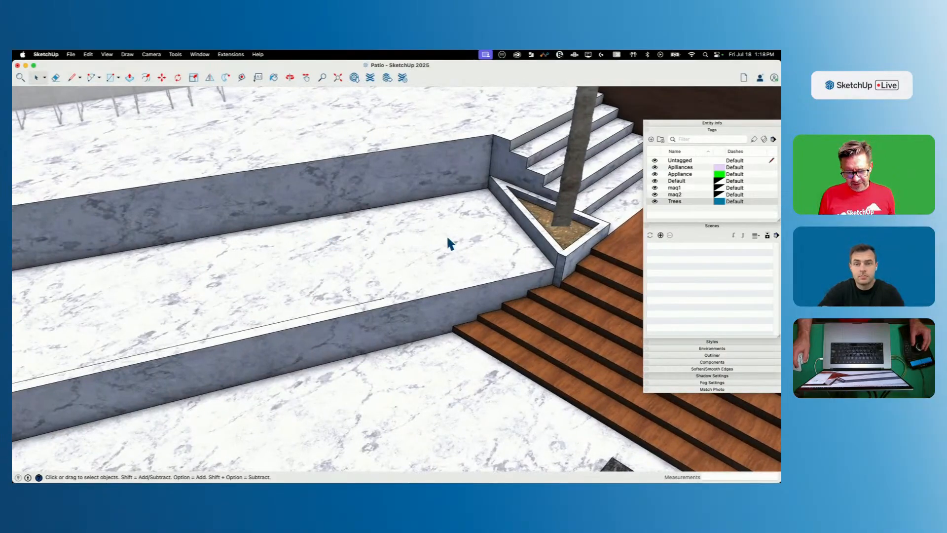
Step: Draw a vertical line up the lower terrace wall beside the deck steps and push the wall section back to the first tread's depth
{"action": "key", "text": "l"}
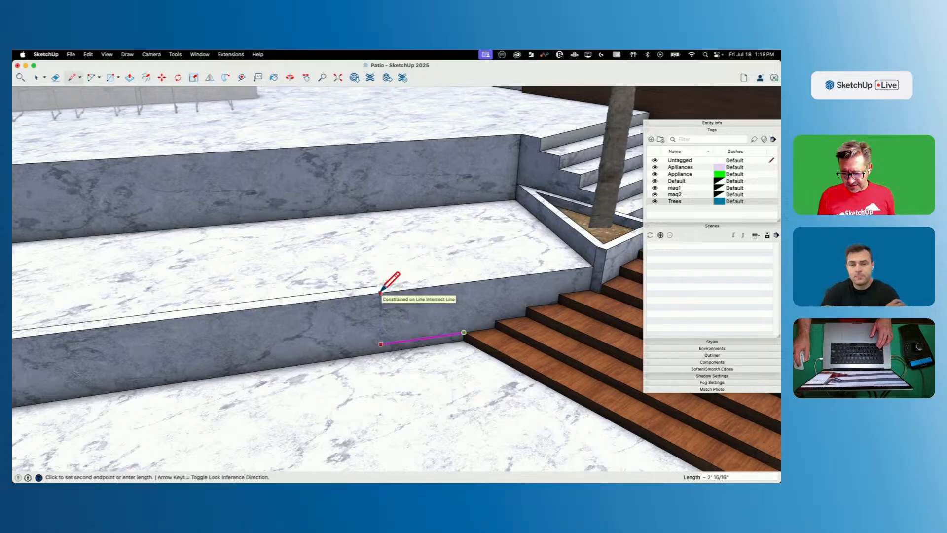
{"action": "left_click", "coordinate": [384, 343]}
{"action": "left_click", "coordinate": [383, 292]}
{"action": "key", "text": "p"}
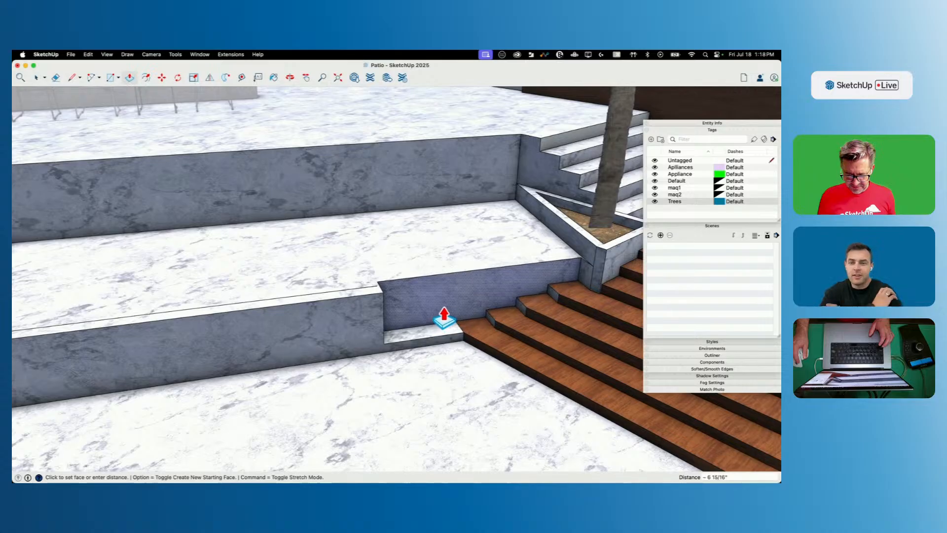
{"action": "left_click", "coordinate": [442, 316]}
Step: Draw a horizontal line across the recessed wall from the second deck step's corner and push the face above it back to form a tread
{"action": "key", "text": "l"}
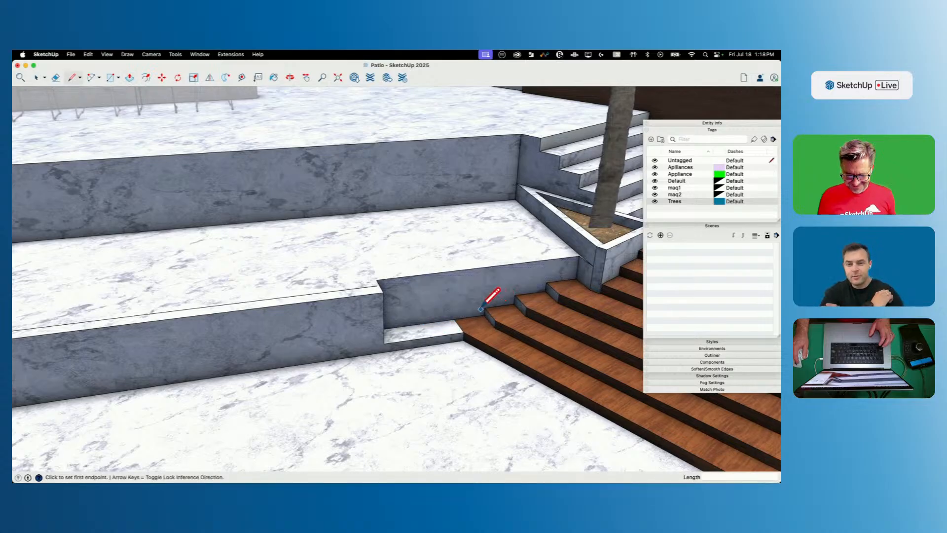
{"action": "left_click", "coordinate": [484, 308]}
{"action": "middle_click_drag", "start_coordinate": [409, 311], "coordinate": [379, 309]}
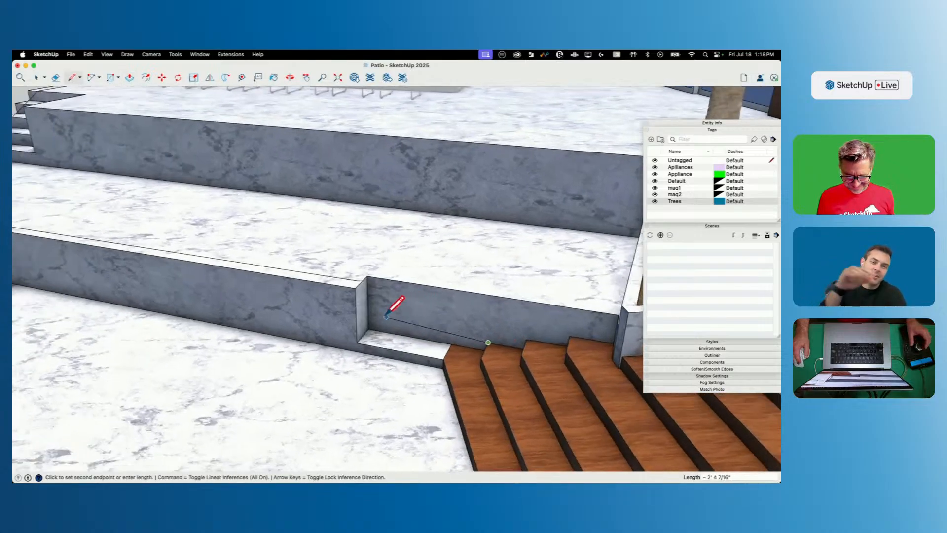
{"action": "left_click", "coordinate": [374, 313]}
{"action": "key", "text": "p"}
{"action": "left_click", "coordinate": [402, 322]}
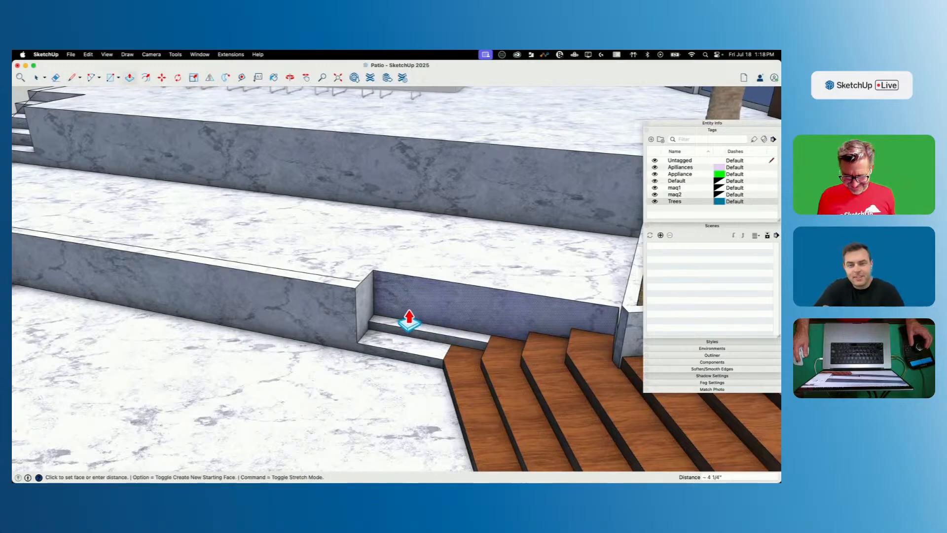
{"action": "left_click", "coordinate": [411, 314]}
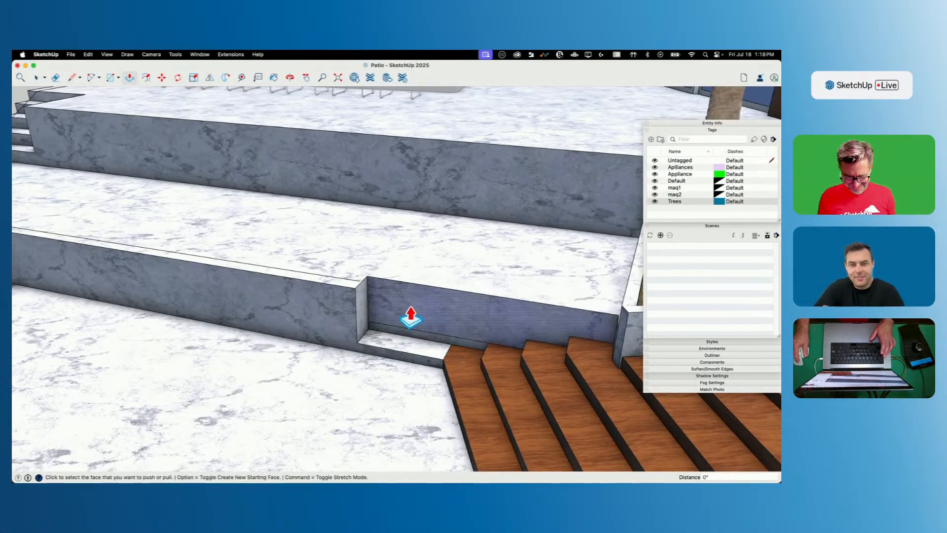
Step: Draw a line across the recessed wall at the third deck step's height and push the upper face back by the same depth
{"action": "key", "text": "l"}
{"action": "left_click", "coordinate": [531, 323]}
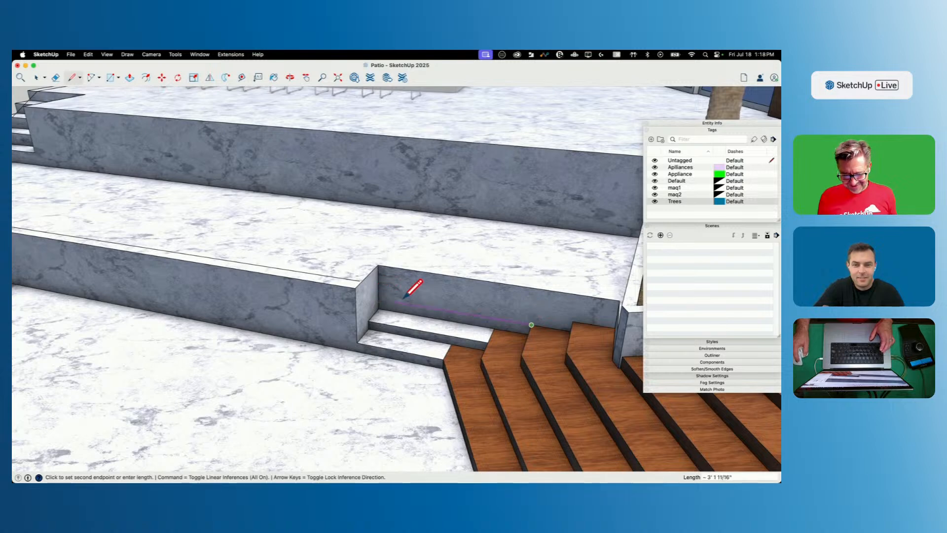
{"action": "left_click", "coordinate": [378, 299]}
{"action": "left_click", "coordinate": [530, 327]}
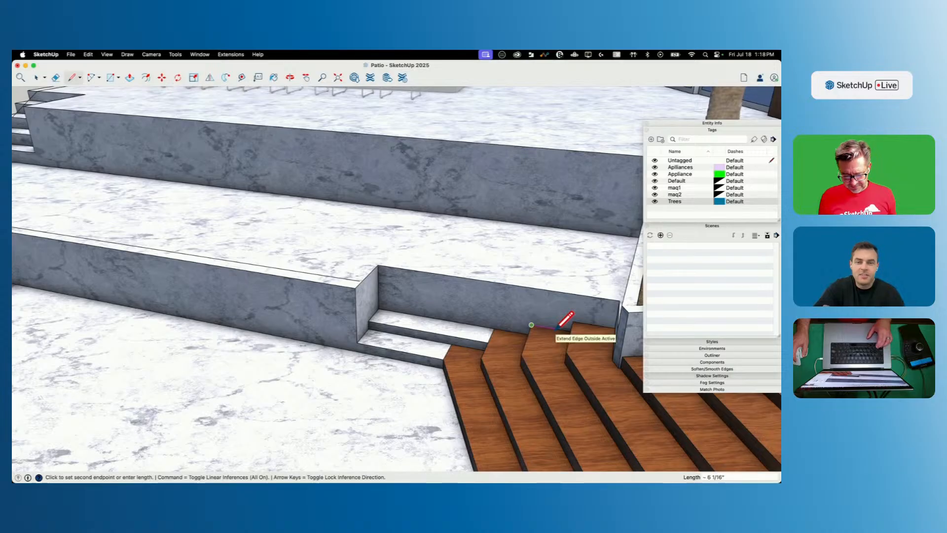
{"action": "left_click", "coordinate": [380, 301]}
{"action": "key", "text": "p"}
{"action": "double_click", "coordinate": [413, 303]}
Step: Split the remaining recessed wall at the next deck step's height and push its upper part back by the same tread depth
{"action": "key", "text": "l"}
{"action": "left_click", "coordinate": [575, 308]}
{"action": "left_click", "coordinate": [394, 276]}
{"action": "key", "text": "p"}
{"action": "double_click", "coordinate": [413, 290]}
{"action": "key", "text": "space"}
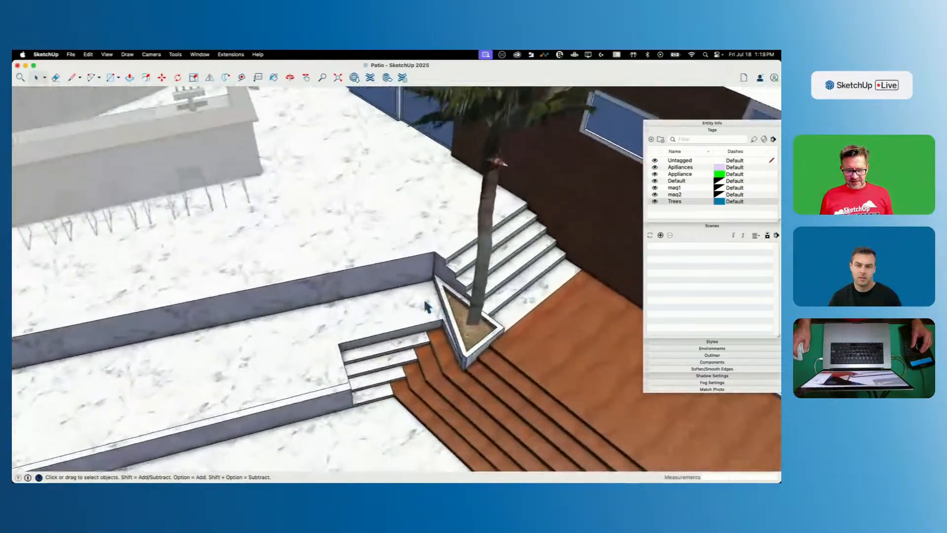
{"action": "key", "text": "l"}
{"action": "left_click", "coordinate": [383, 341]}
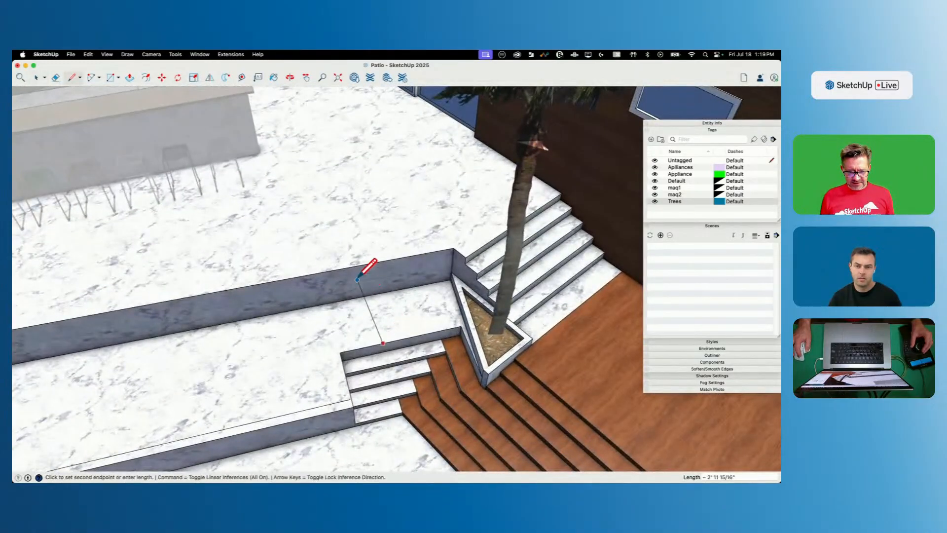
{"action": "left_click", "coordinate": [371, 294]}
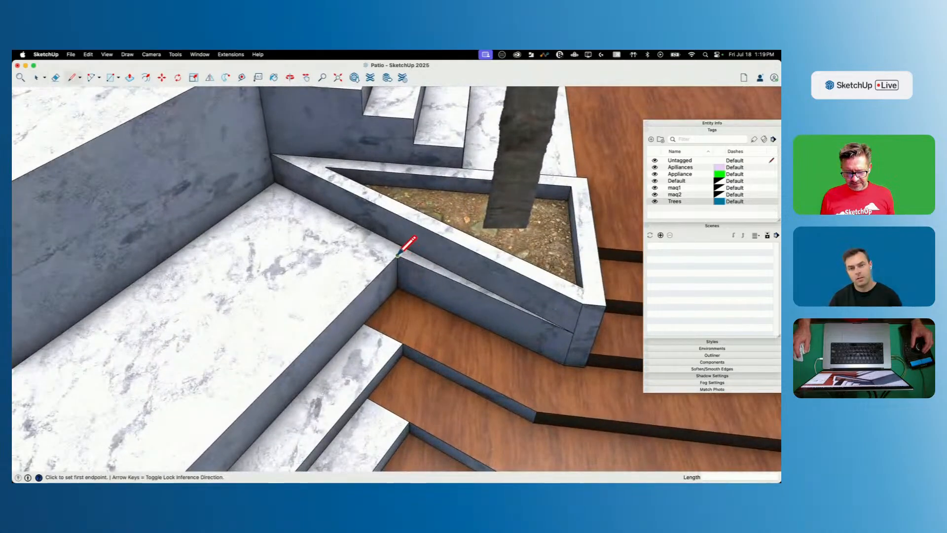
Step: Draw a short line joining the terrace corner to the triangular planter and push the sliver beside the planter down to the step tread
{"action": "left_click", "coordinate": [398, 255]}
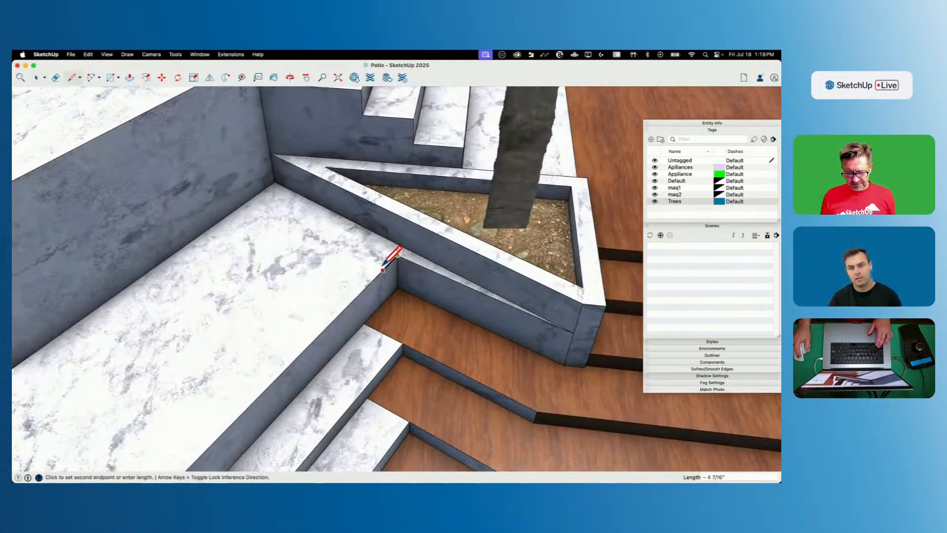
{"action": "left_click", "coordinate": [404, 247]}
{"action": "key", "text": "p"}
{"action": "left_click", "coordinate": [412, 260]}
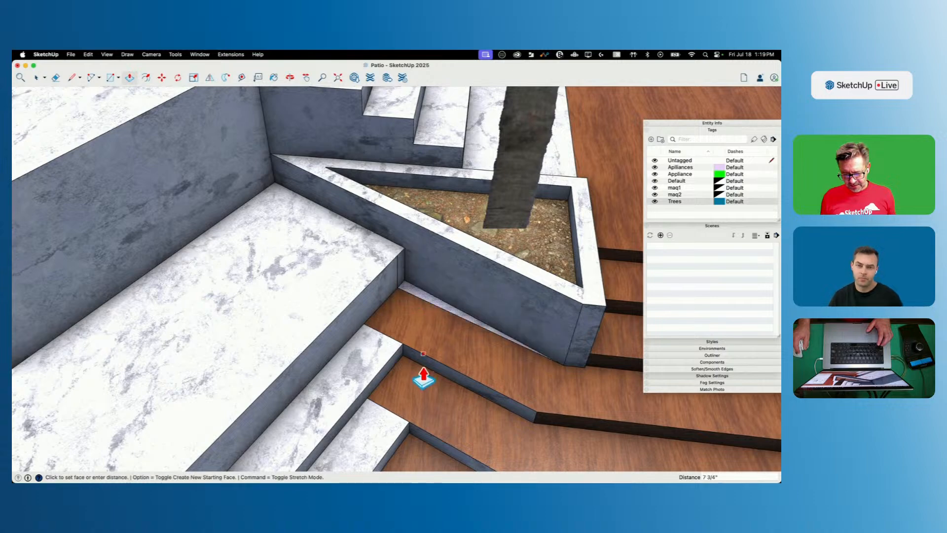
Step: Erase the seam edges where the upper new treads meet the wooden deck steps
{"action": "key", "text": "e"}
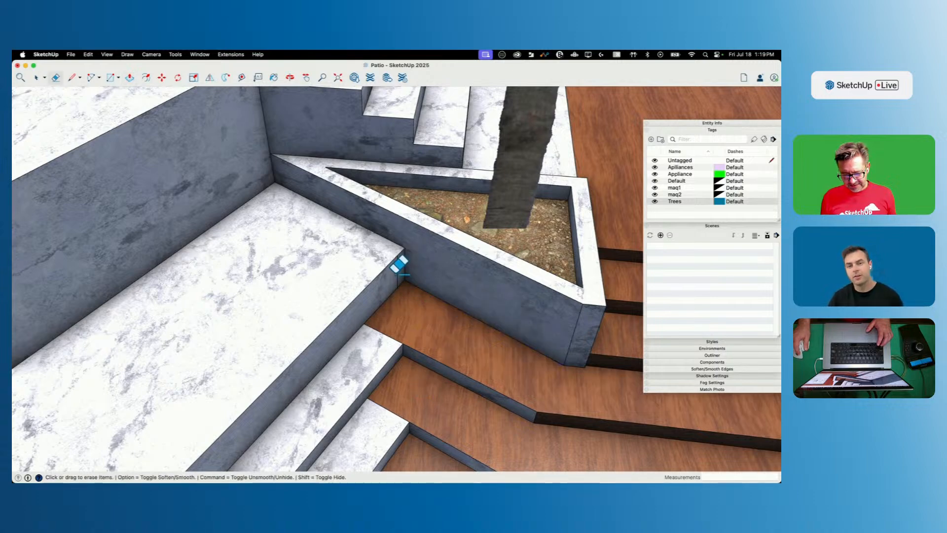
{"action": "left_click", "coordinate": [383, 333]}
{"action": "left_click", "coordinate": [384, 409]}
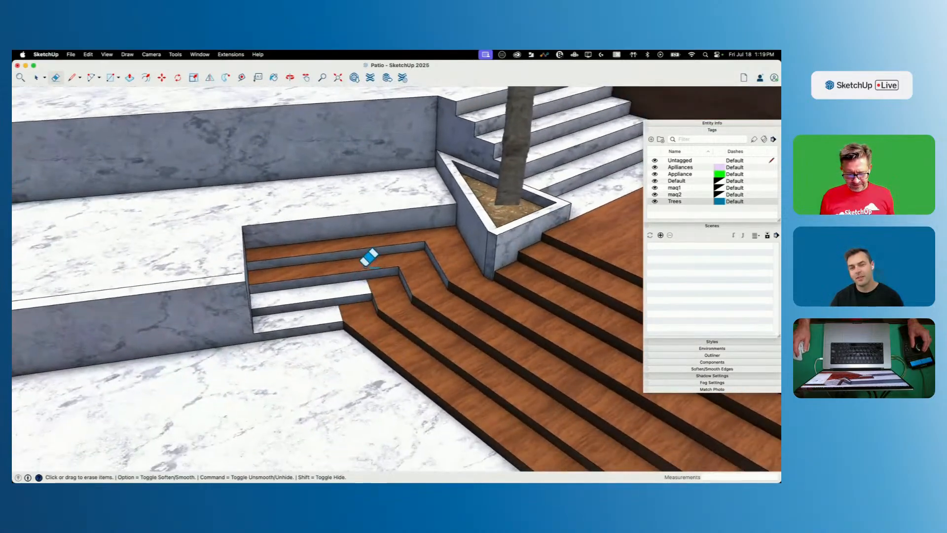
Step: Draw a line across the top riser from the planter wall to the stair's side wall and push the face above it back one tread
{"action": "scroll", "coordinate": [369, 255], "scroll_direction": "up", "scroll_amount": 3}
{"action": "key", "text": "l"}
{"action": "scroll", "coordinate": [468, 203], "scroll_direction": "up", "scroll_amount": 2}
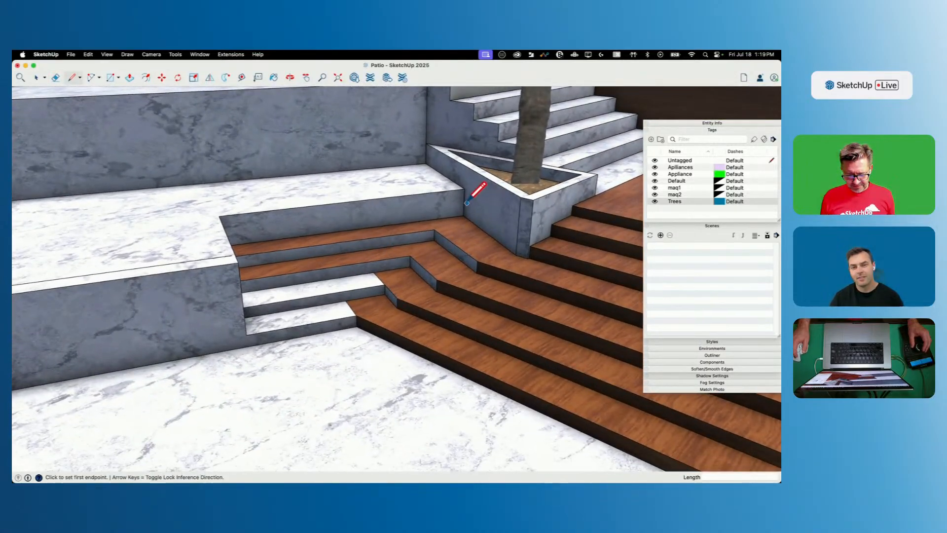
{"action": "left_click", "coordinate": [464, 202]}
{"action": "middle_click_drag", "start_coordinate": [366, 197], "coordinate": [280, 207]}
{"action": "left_click", "coordinate": [272, 206]}
{"action": "key", "text": "p"}
{"action": "double_click", "coordinate": [298, 202]}
{"action": "key", "text": "space"}
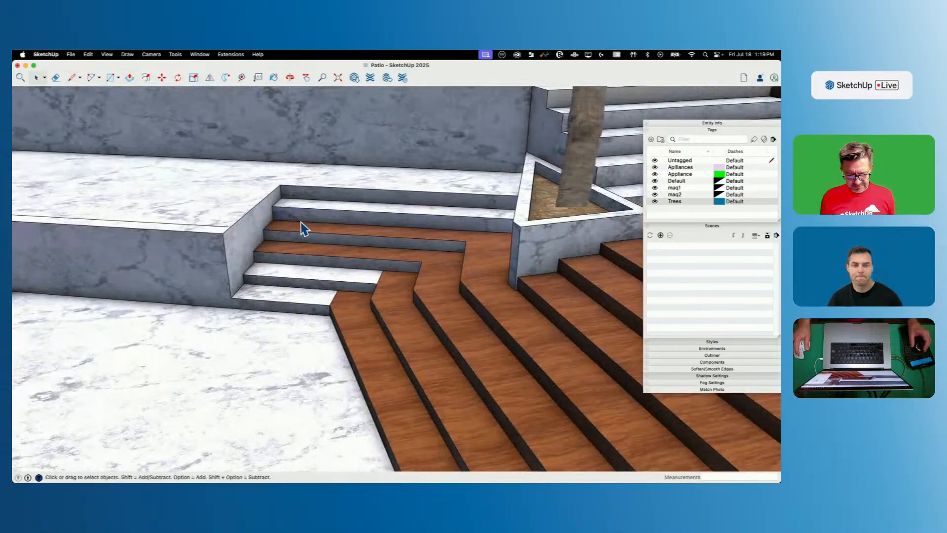
Step: Paint the new side steps' treads and risers with the deck's wood material
{"action": "key", "text": "b"}
{"action": "key", "text": "l"}
{"action": "left_click", "coordinate": [231, 297]}
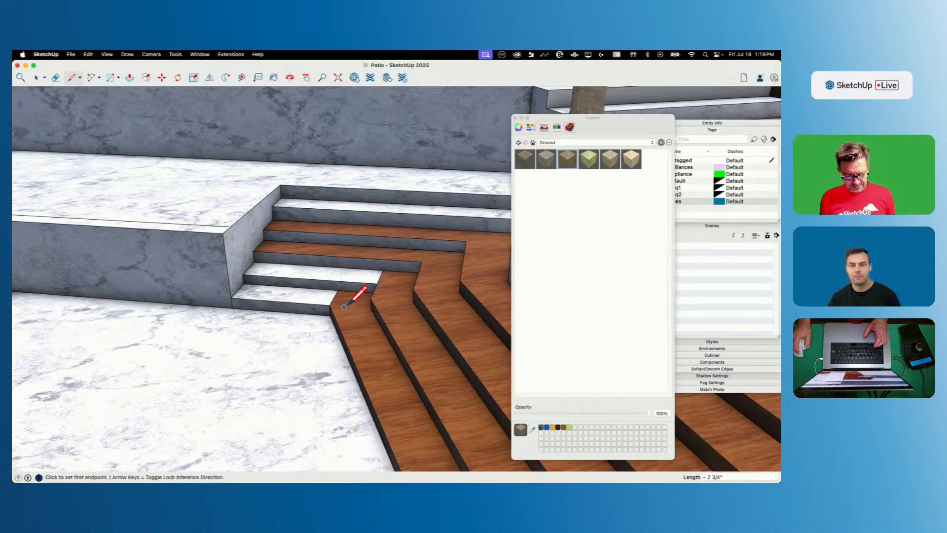
{"action": "key", "text": "b"}
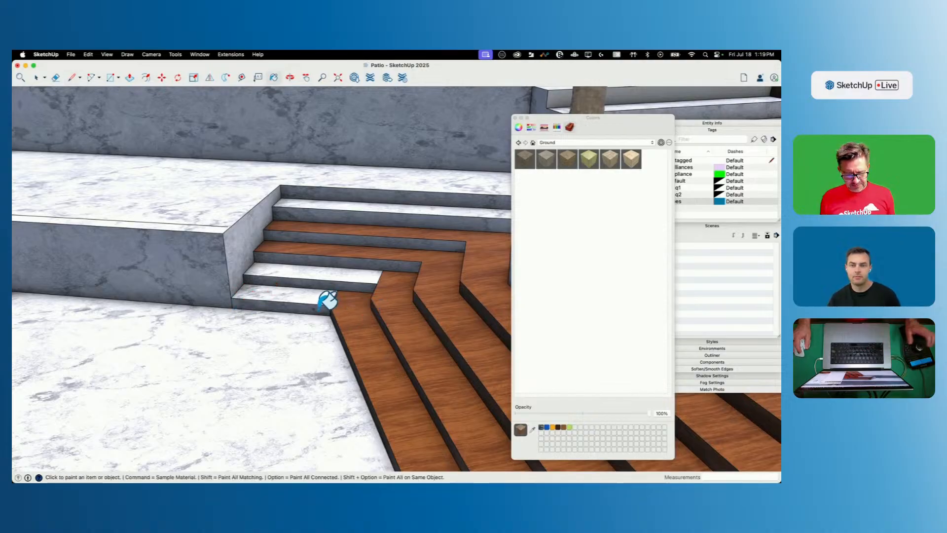
{"action": "left_click", "coordinate": [327, 301]}
{"action": "left_click", "coordinate": [333, 280]}
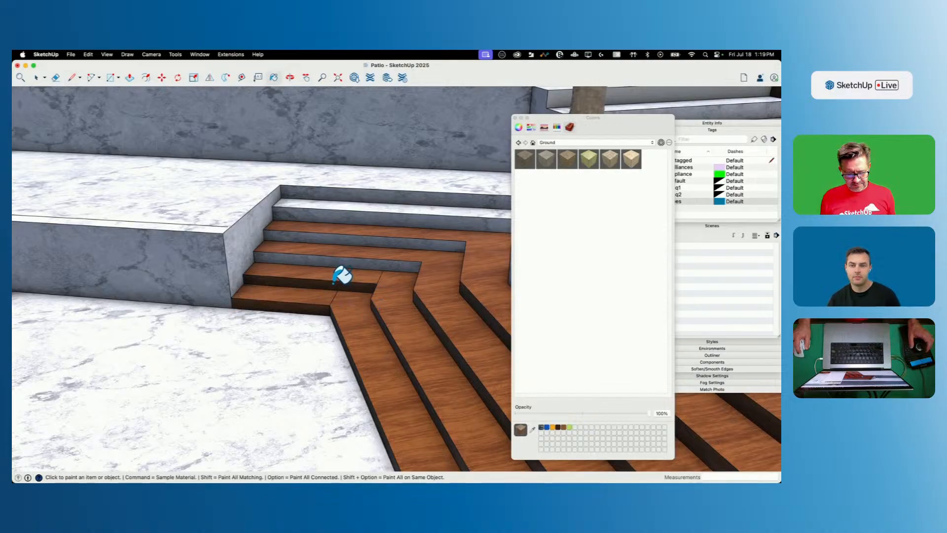
{"action": "left_click", "coordinate": [347, 257]}
{"action": "left_click", "coordinate": [354, 232]}
{"action": "left_click", "coordinate": [355, 215]}
{"action": "left_click", "coordinate": [353, 203]}
Step: Erase the seam edges between the lower new treads and the deck steps, and close the materials window
{"action": "key", "text": "e"}
{"action": "left_click_drag", "start_coordinate": [393, 277], "coordinate": [371, 276]}
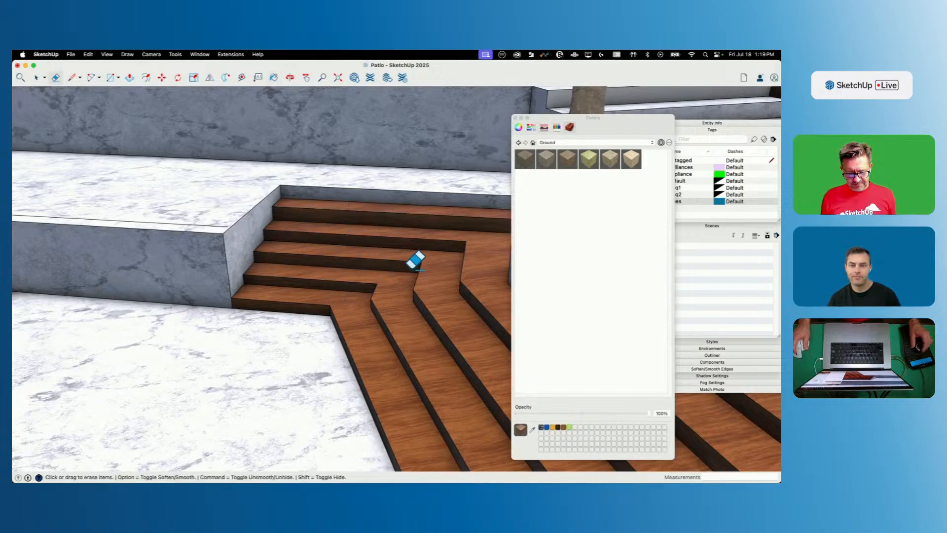
{"action": "key", "text": "space"}
{"action": "middle_click_drag", "start_coordinate": [517, 184], "coordinate": [260, 321]}
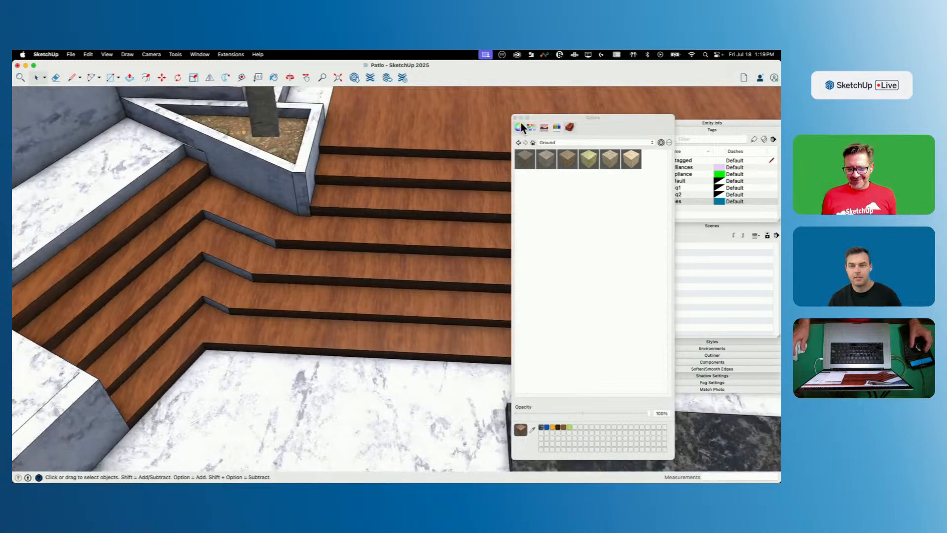
{"action": "left_click", "coordinate": [515, 119]}
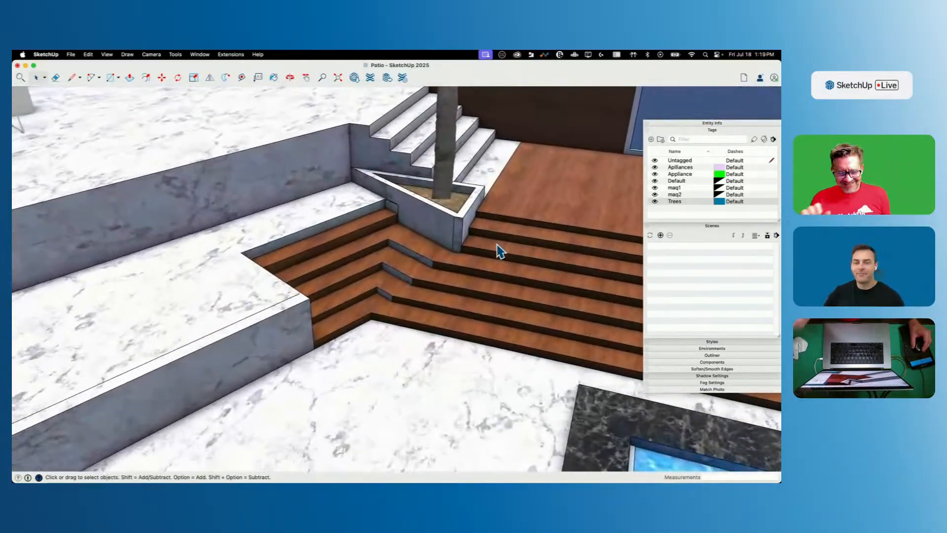
Step: Extend the lowest angled deck step's front edge to the side stairs and raise the enclosed corner triangle level with its tread
{"action": "key", "text": "l"}
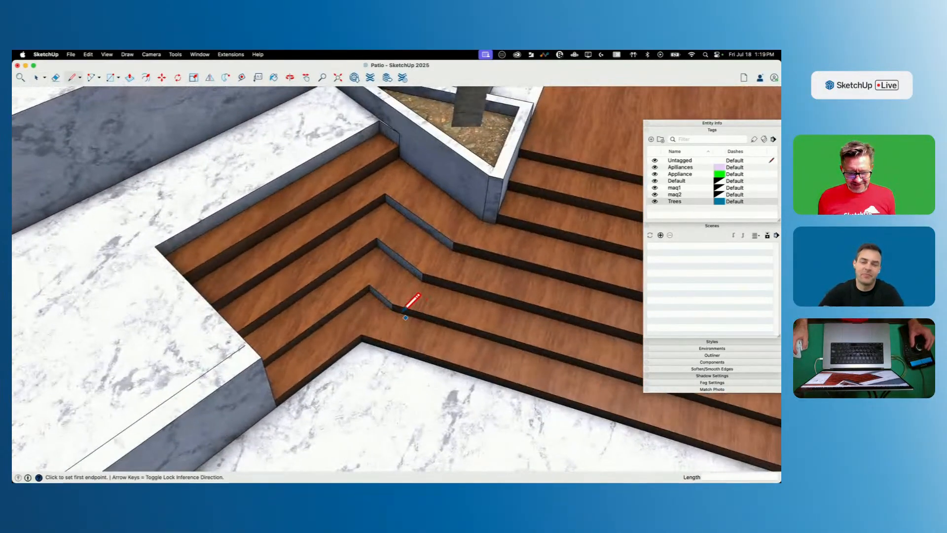
{"action": "left_click", "coordinate": [393, 310]}
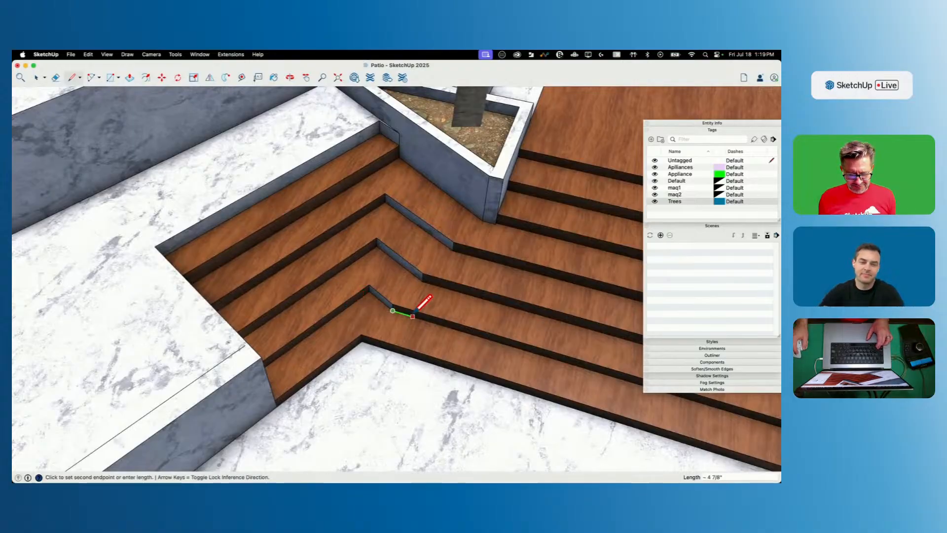
{"action": "key", "text": "p"}
{"action": "left_click", "coordinate": [376, 303]}
{"action": "left_click", "coordinate": [391, 302]}
Step: Draw a line squaring off the second step's angled corner and raise the enclosed triangle to that step's tread
{"action": "key", "text": "l"}
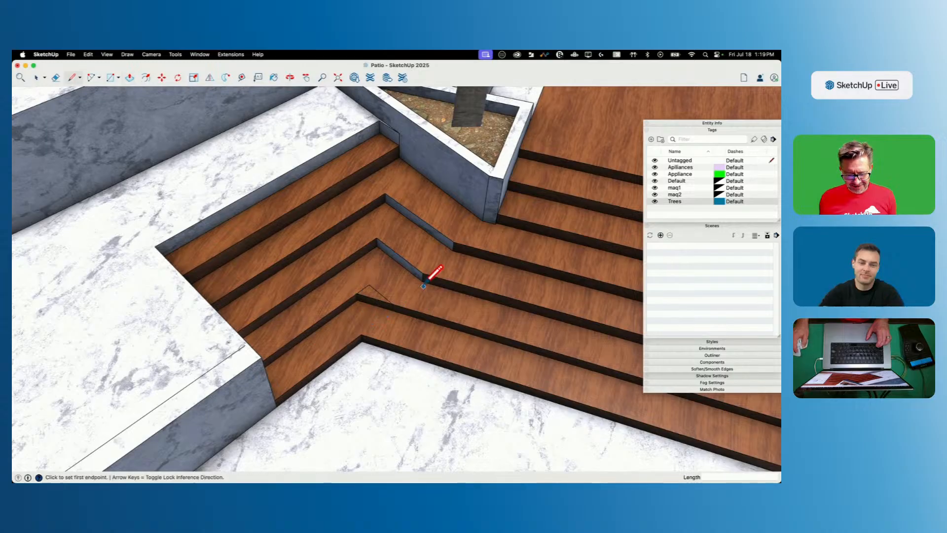
{"action": "left_click", "coordinate": [422, 281]}
{"action": "left_click", "coordinate": [352, 263]}
{"action": "key", "text": "p"}
{"action": "left_click", "coordinate": [381, 262]}
{"action": "left_click", "coordinate": [419, 252]}
Step: Draw a line squaring off the third step's angled corner and raise the enclosed triangle to that step's tread
{"action": "key", "text": "l"}
{"action": "left_click", "coordinate": [454, 248]}
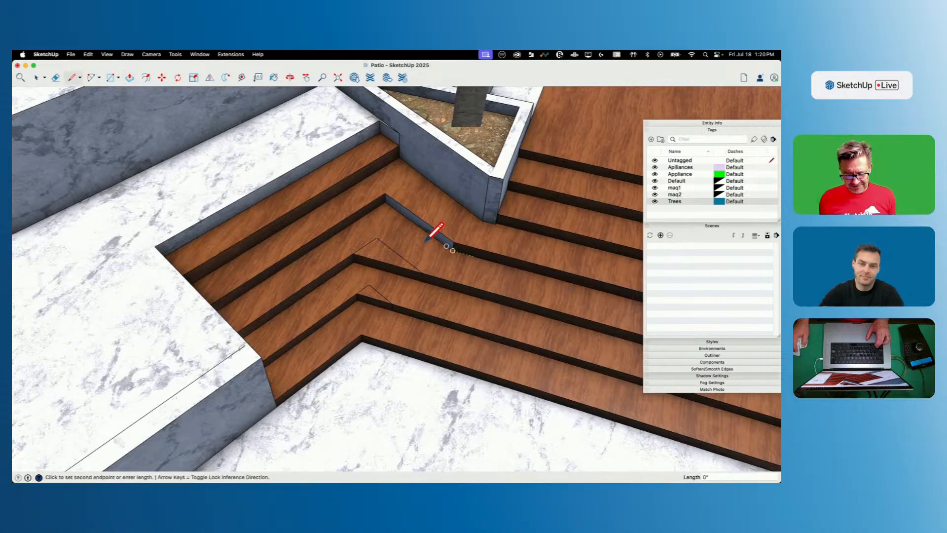
{"action": "left_click", "coordinate": [361, 226]}
{"action": "key", "text": "p"}
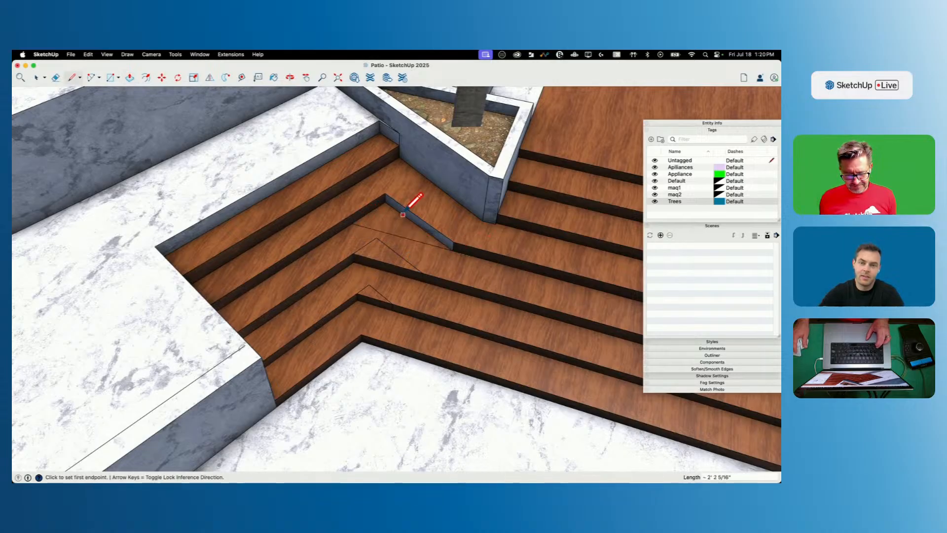
{"action": "left_click", "coordinate": [403, 234]}
{"action": "left_click", "coordinate": [417, 215]}
Step: Erase the leftover diagonal edges on the treads of the three squared-off corner steps
{"action": "key", "text": "e"}
{"action": "left_click_drag", "start_coordinate": [396, 242], "coordinate": [381, 241]}
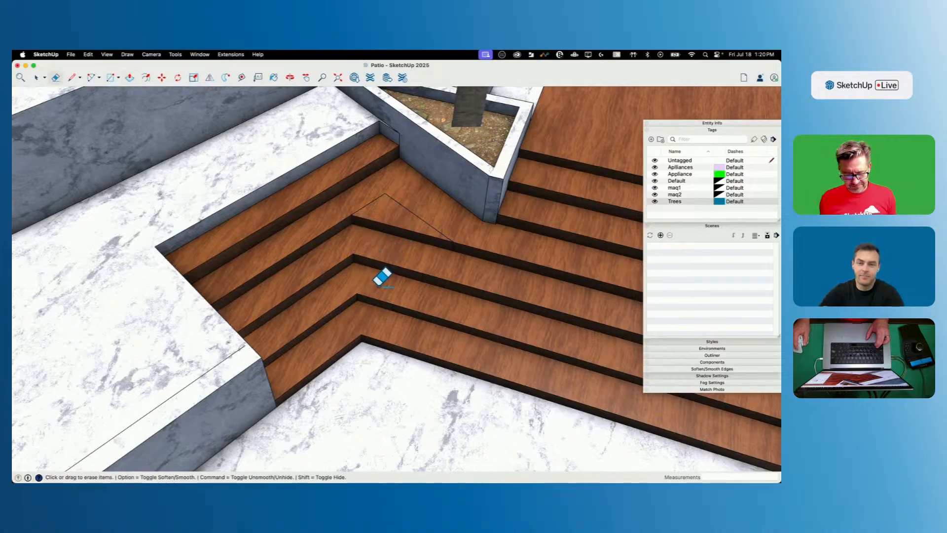
{"action": "left_click", "coordinate": [383, 194]}
Step: Draw a line from the planter's front corner to the side stairs, raise the enclosed tread area 3 7/8", and erase its leftover seam
{"action": "key", "text": "l"}
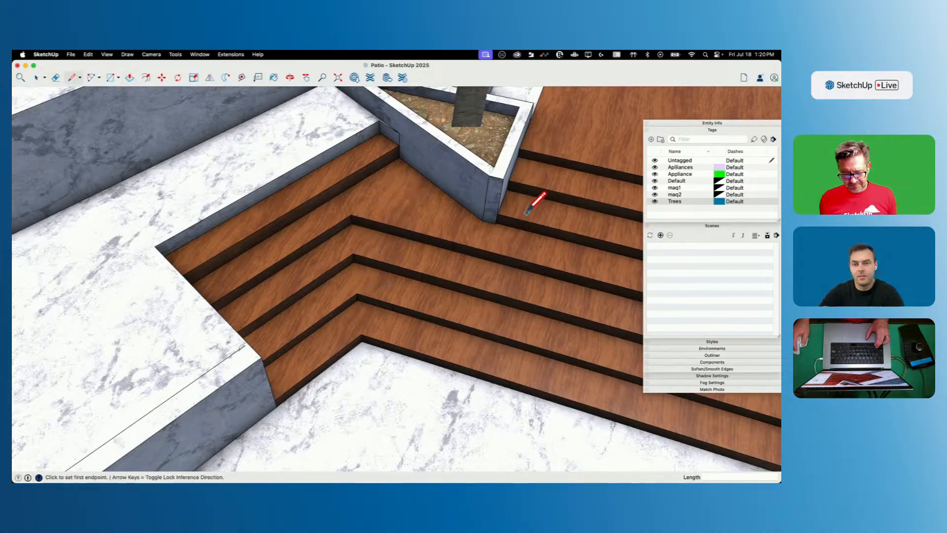
{"action": "left_click", "coordinate": [483, 221]}
{"action": "left_click", "coordinate": [350, 186]}
{"action": "key", "text": "p"}
{"action": "double_click", "coordinate": [409, 202]}
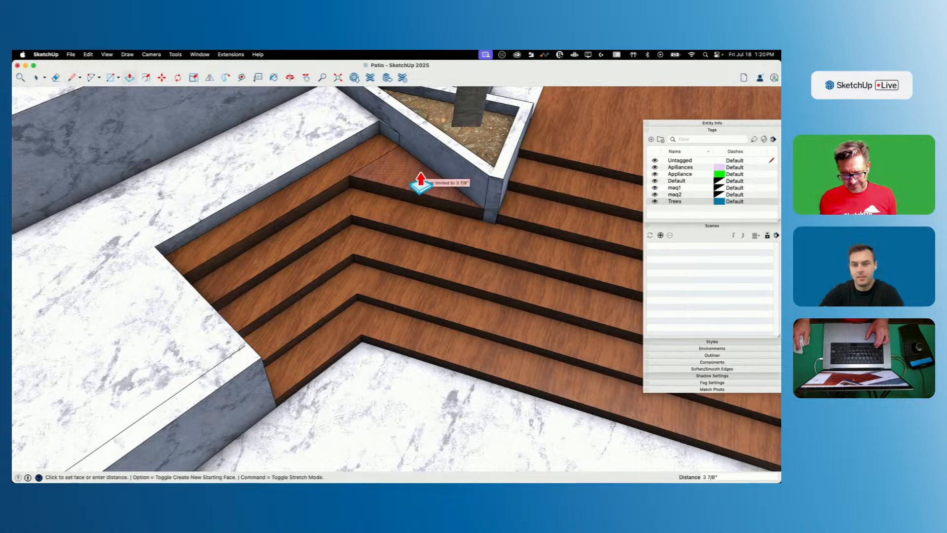
{"action": "key", "text": "e"}
Step: Close the gap between the terrace corner and the planter with a short line and push the narrow ledge down to the wood tread
{"action": "key", "text": "l"}
{"action": "scroll", "coordinate": [391, 97], "scroll_direction": "up", "scroll_amount": 5}
{"action": "left_click", "coordinate": [377, 120]}
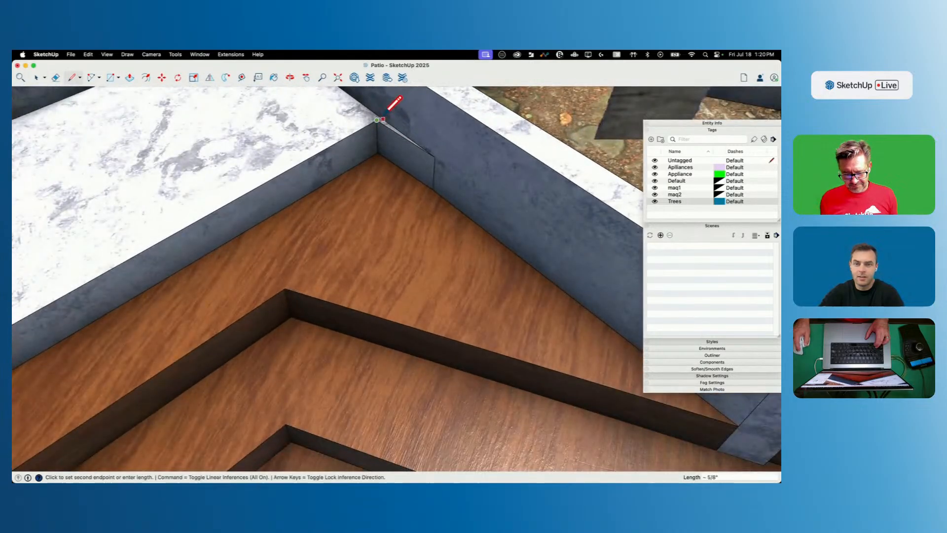
{"action": "scroll", "coordinate": [376, 120], "scroll_direction": "up", "scroll_amount": 2}
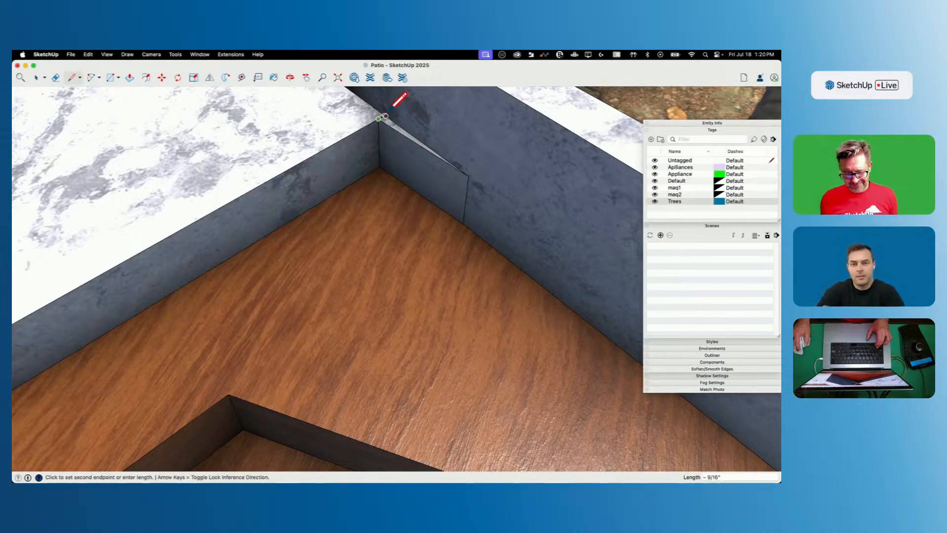
{"action": "key", "text": "p"}
{"action": "left_click_drag", "start_coordinate": [391, 138], "coordinate": [394, 218]}
Step: Erase the stray vertical edges where the terrace wall meets the planter
{"action": "key", "text": "e"}
{"action": "left_click", "coordinate": [385, 170]}
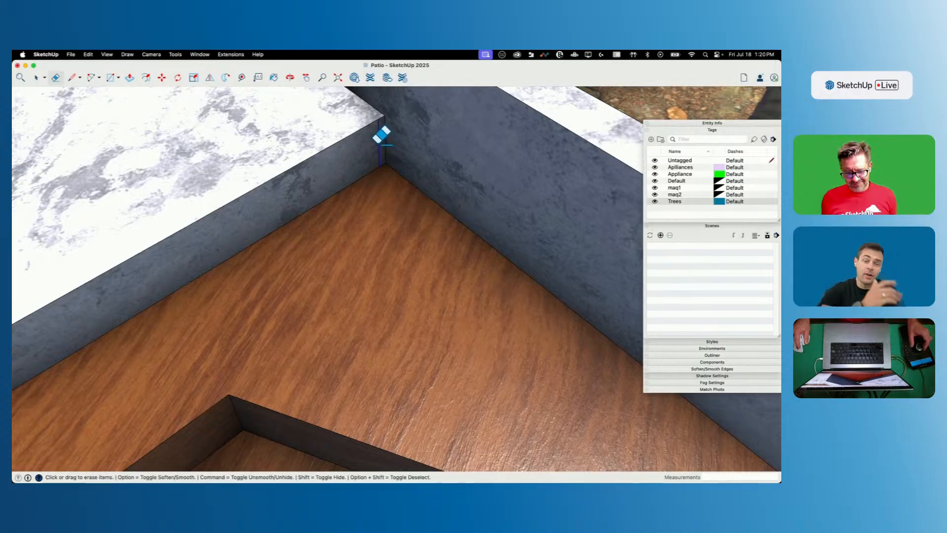
{"action": "left_click", "coordinate": [379, 143]}
{"action": "key", "text": "space"}
{"action": "scroll", "coordinate": [380, 149], "scroll_direction": "down", "scroll_amount": 10}
{"action": "scroll", "coordinate": [439, 200], "scroll_direction": "down", "scroll_amount": 10}
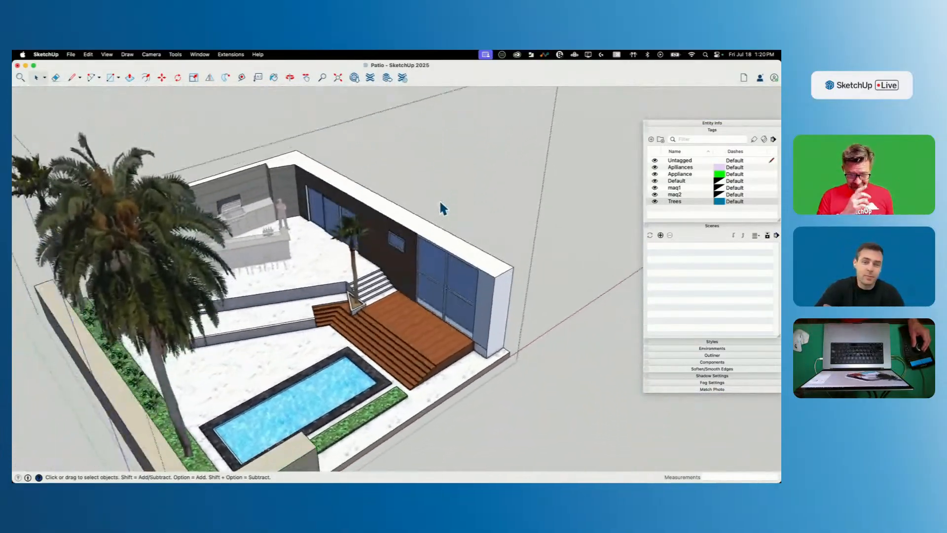
Step: Try a line about 2' 1" long across the lower terrace, from the wooden steps' inner corner to the upper terrace wall
{"action": "scroll", "coordinate": [285, 401], "scroll_direction": "up", "scroll_amount": 10}
{"action": "scroll", "coordinate": [292, 295], "scroll_direction": "up", "scroll_amount": 5}
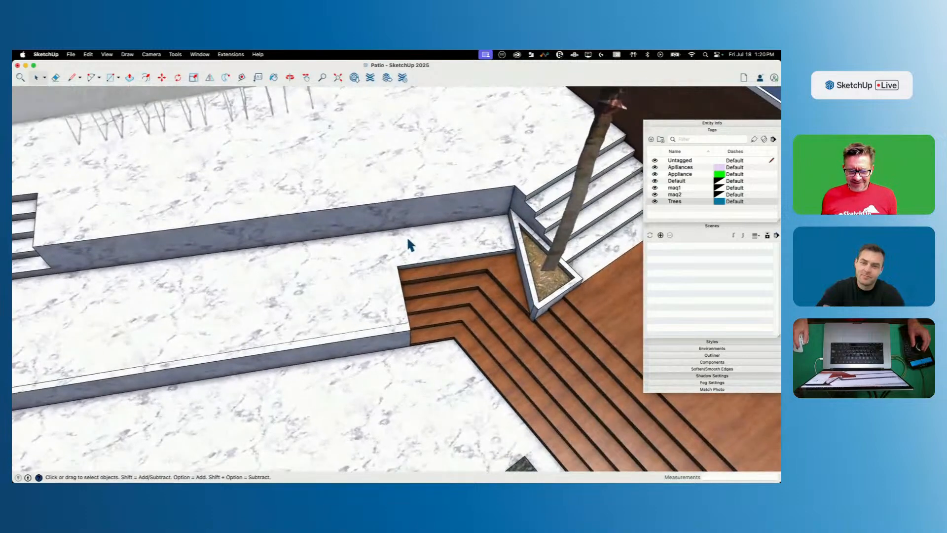
{"action": "middle_click_drag", "start_coordinate": [410, 244], "coordinate": [439, 220]}
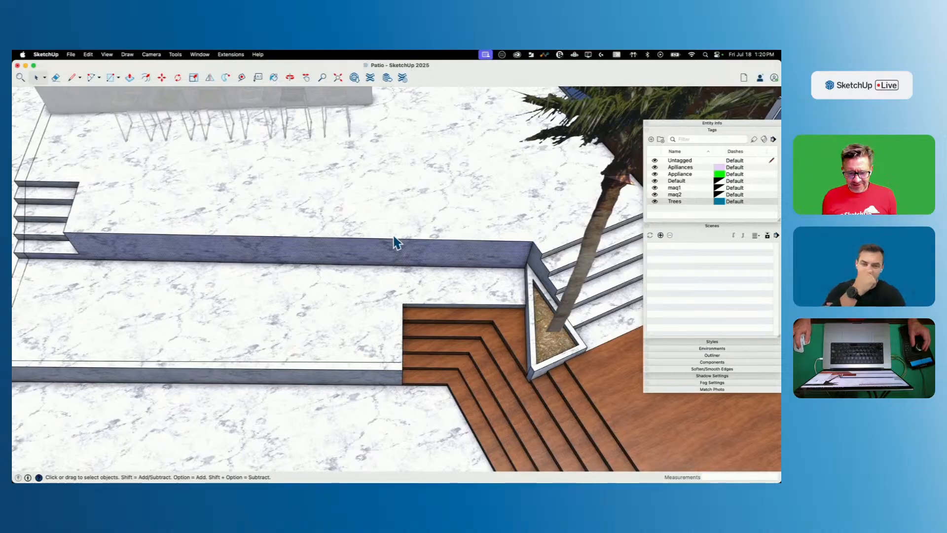
{"action": "key", "text": "l"}
{"action": "left_click", "coordinate": [403, 302]}
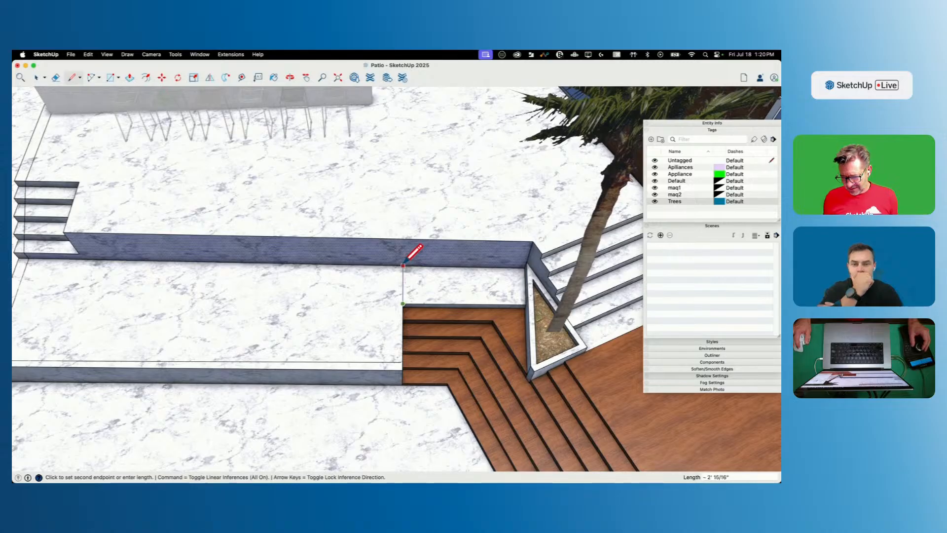
{"action": "left_click", "coordinate": [403, 265]}
Step: Try to shift the upper terrace wall together with its side stairs using Move
{"action": "key", "text": "space"}
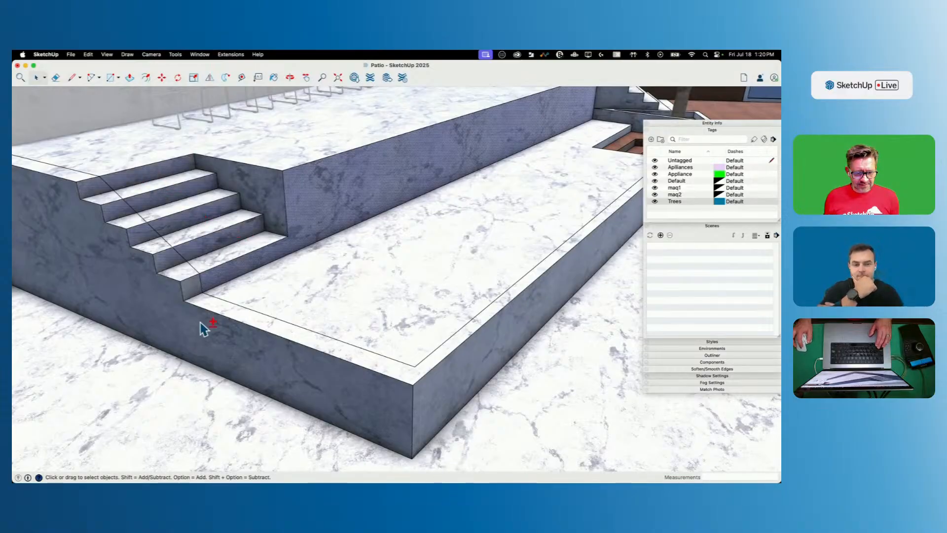
{"action": "left_click", "coordinate": [413, 459]}
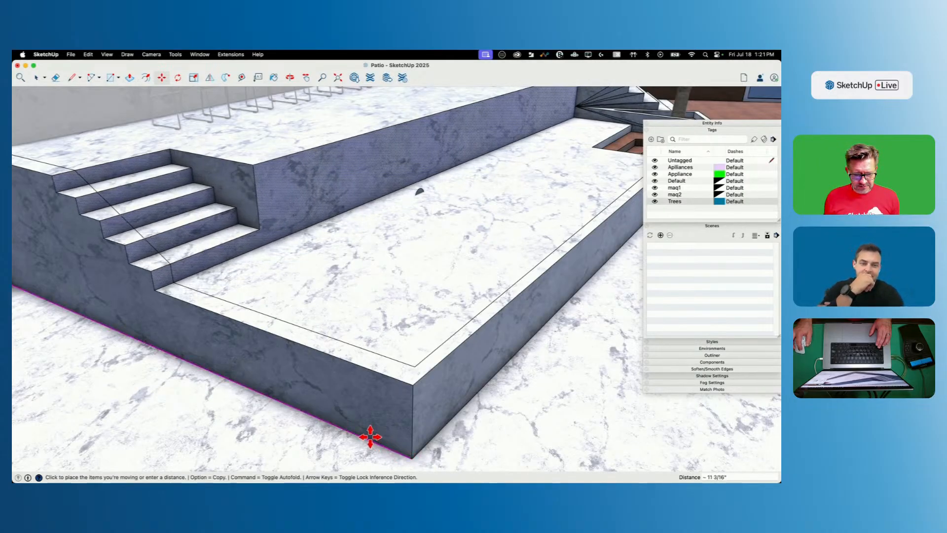
{"action": "key", "text": "space"}
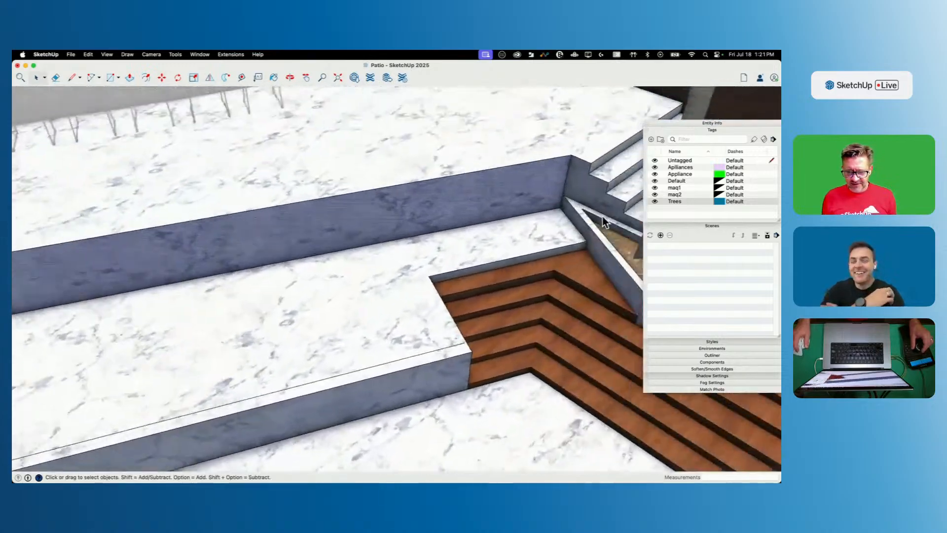
Step: Push the long upper terrace wall back about 11 3/8" behind the front of the side stairs
{"action": "scroll", "coordinate": [460, 267], "scroll_direction": "up", "scroll_amount": 5}
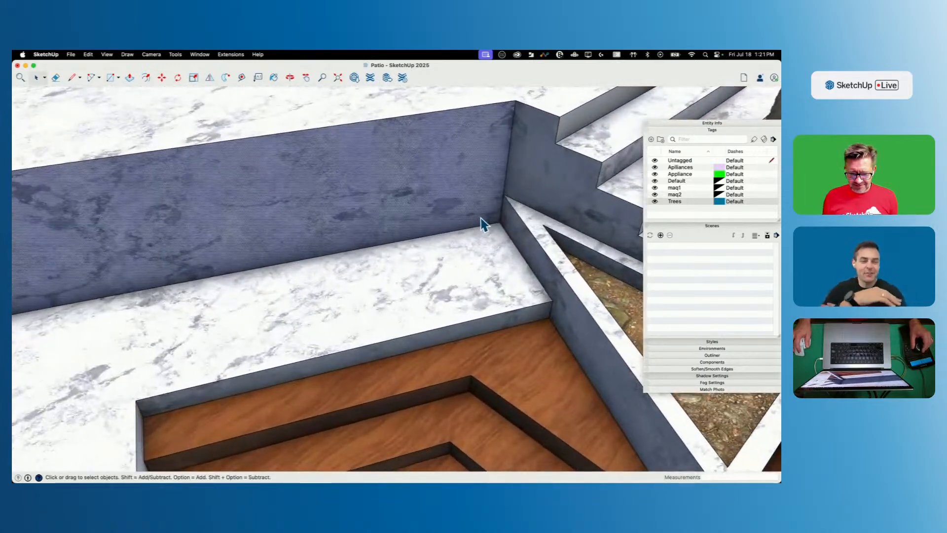
{"action": "scroll", "coordinate": [483, 224], "scroll_direction": "down", "scroll_amount": 2}
{"action": "scroll", "coordinate": [474, 224], "scroll_direction": "down", "scroll_amount": 8}
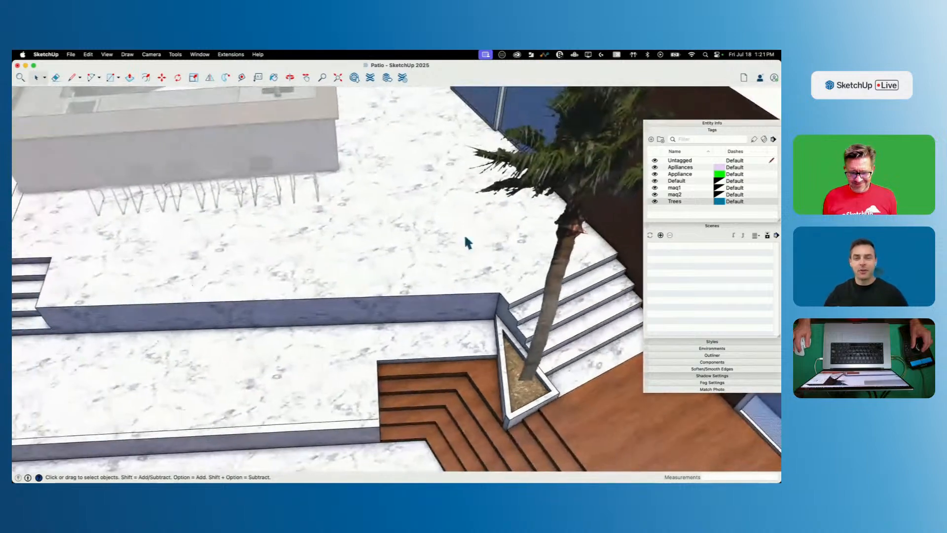
{"action": "key", "text": "l"}
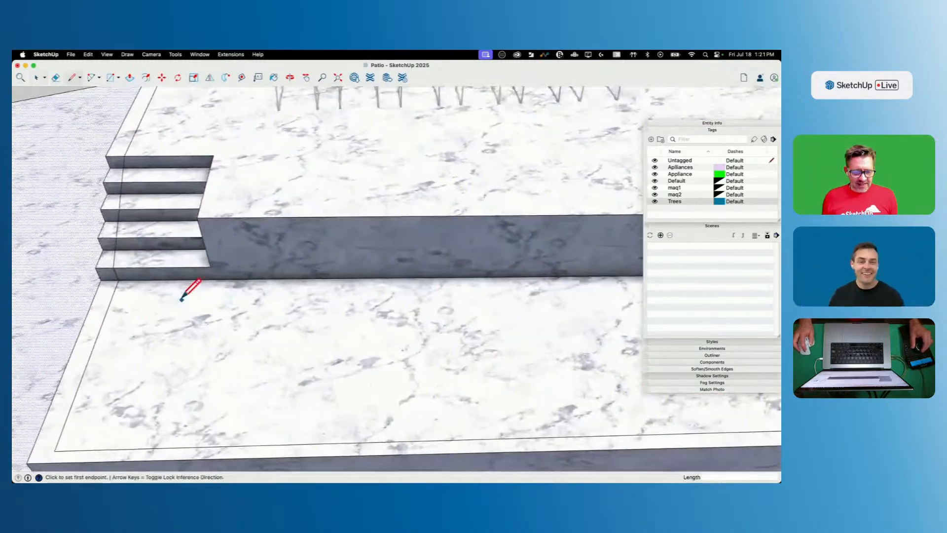
{"action": "key", "text": "p"}
{"action": "middle_click_drag", "start_coordinate": [226, 271], "coordinate": [304, 369]}
{"action": "left_click", "coordinate": [414, 316]}
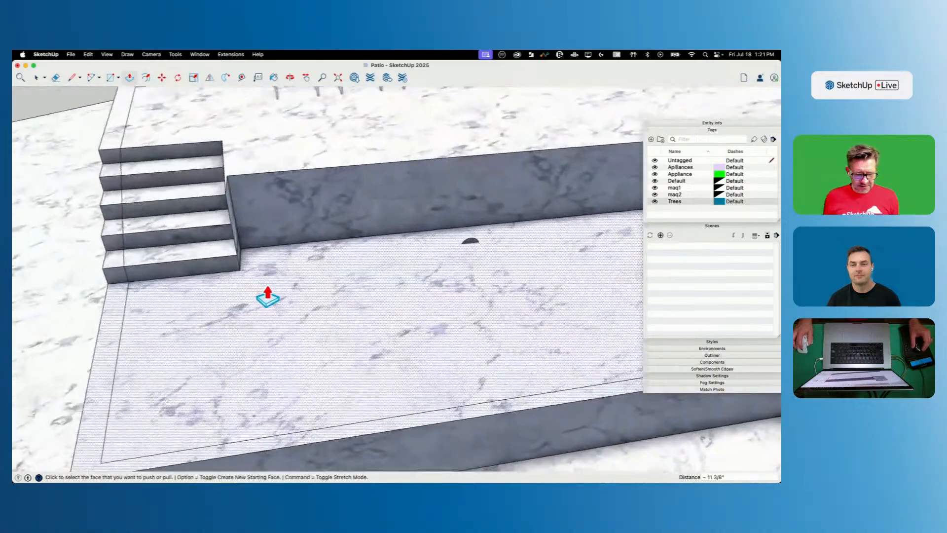
Step: Draw a line at the upper terrace corner and push the leftover strip beside the side stairs down
{"action": "key", "text": "e"}
{"action": "scroll", "coordinate": [268, 240], "scroll_direction": "up", "scroll_amount": 5}
{"action": "key", "text": "l"}
{"action": "left_click", "coordinate": [279, 123]}
{"action": "key", "text": "e"}
{"action": "key", "text": "p"}
{"action": "left_click", "coordinate": [271, 138]}
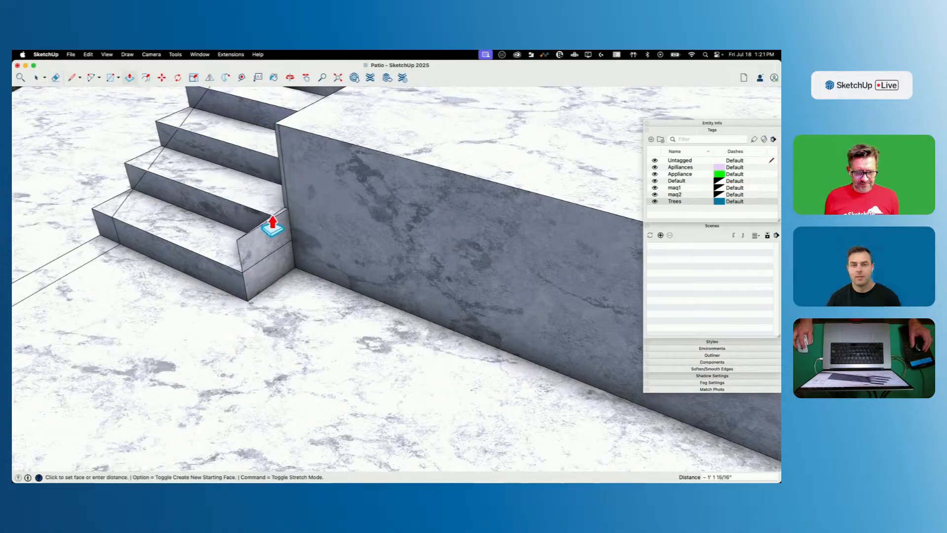
Step: Split the leftover upstand beside the bottom stair with a short line and push it down flush with the tread
{"action": "key", "text": "l"}
{"action": "left_click", "coordinate": [274, 215]}
{"action": "left_click", "coordinate": [286, 219]}
{"action": "key", "text": "e"}
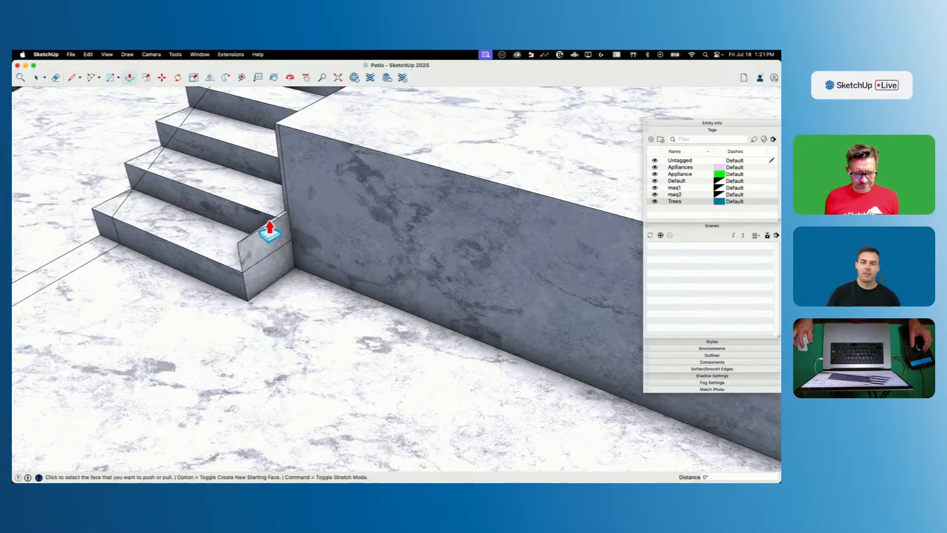
{"action": "left_click", "coordinate": [270, 232]}
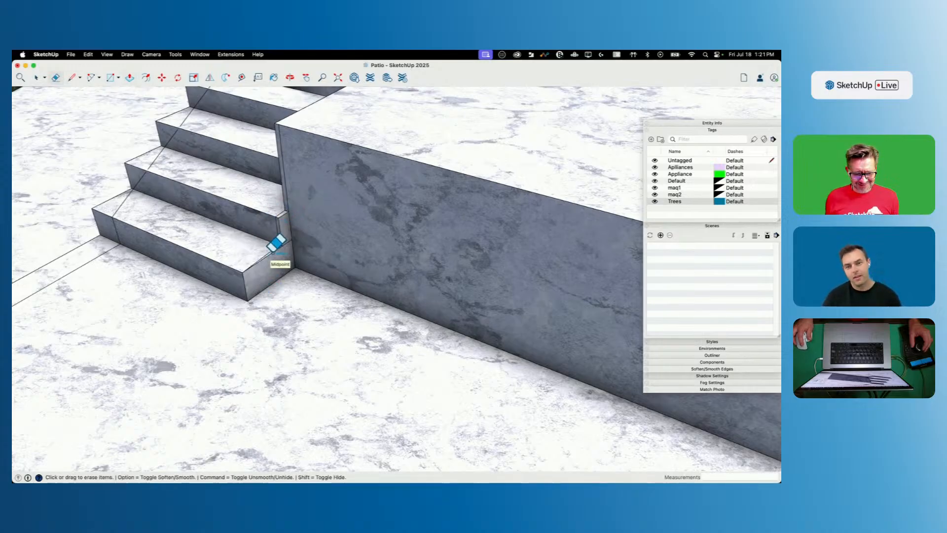
{"action": "scroll", "coordinate": [276, 241], "scroll_direction": "up", "scroll_amount": 5}
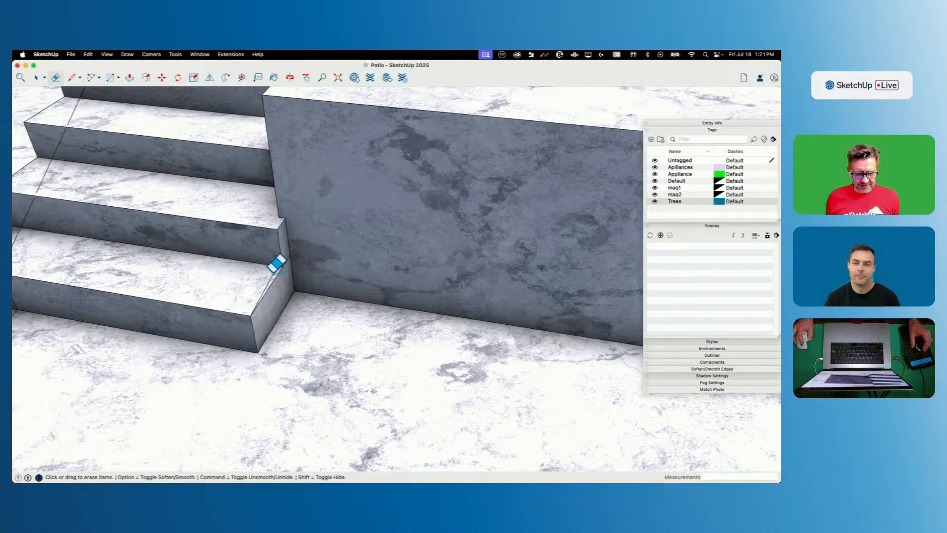
Step: Delete the stray half-round face standing in front of the upper terrace wall
{"action": "key", "text": "space"}
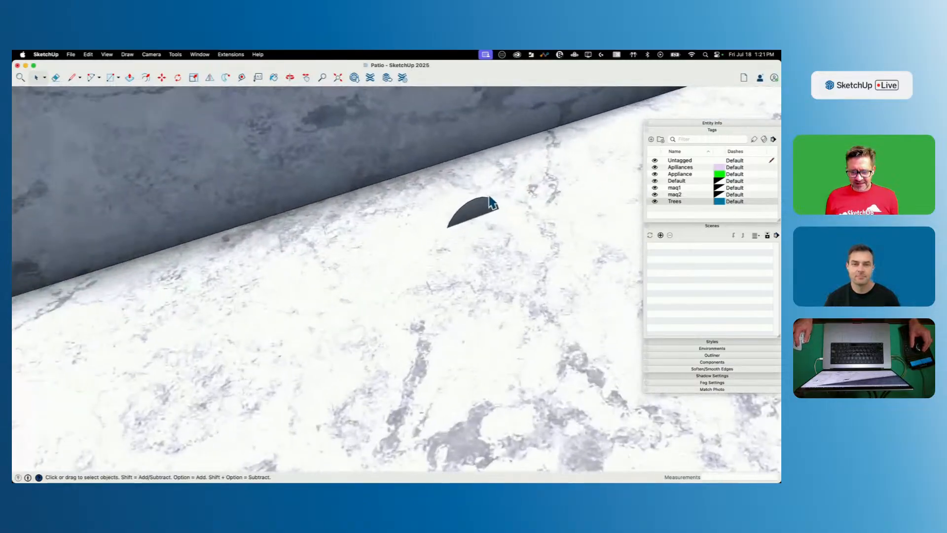
{"action": "left_click", "coordinate": [473, 213]}
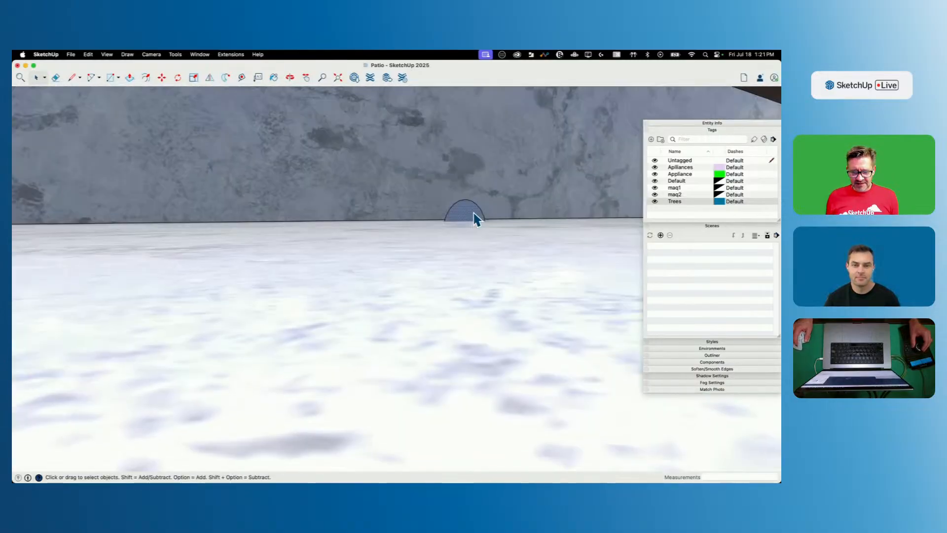
{"action": "key", "text": "Delete"}
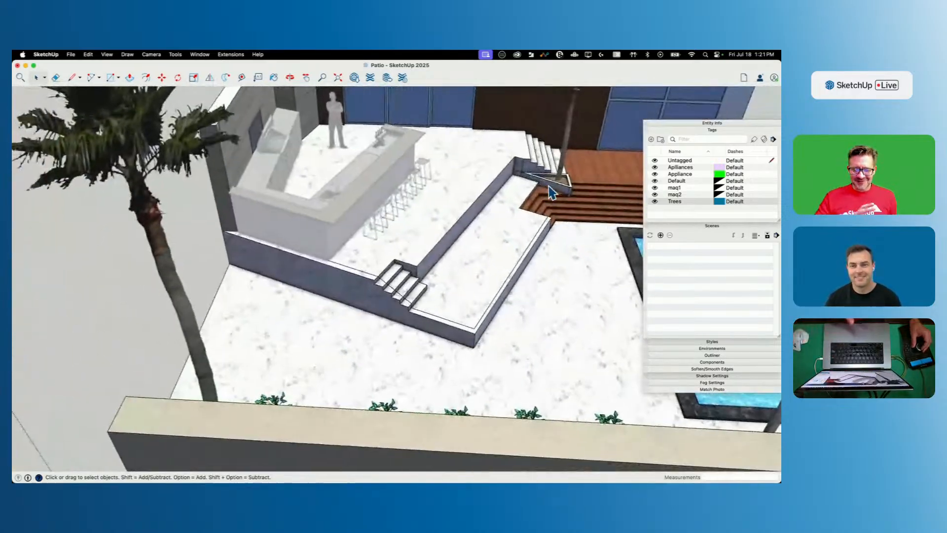
Step: Soften the leftover edges on the terrace wall next to the palm planter, keeping the faces intact
{"action": "key", "text": "e"}
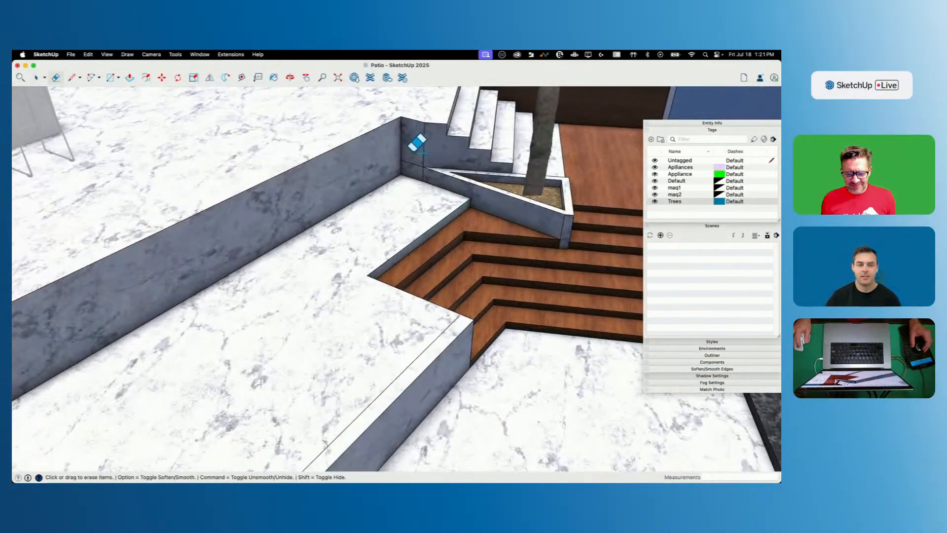
{"action": "left_click", "coordinate": [414, 167]}
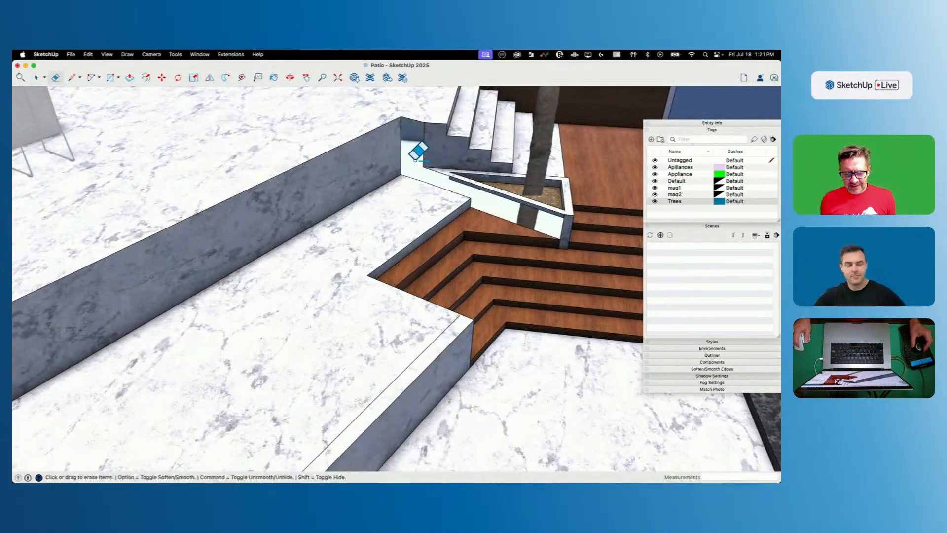
{"action": "key", "text": "super+z"}
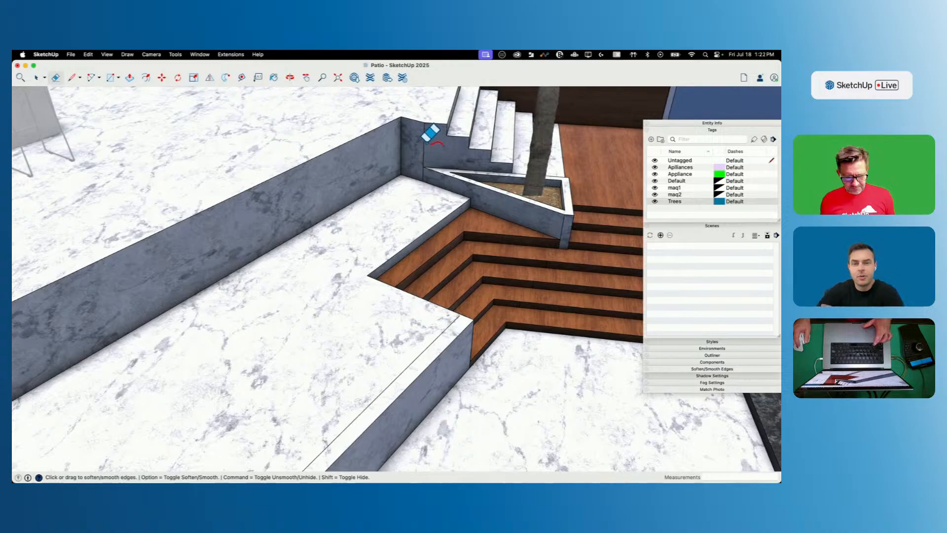
{"action": "key", "text": "space"}
{"action": "scroll", "coordinate": [425, 141], "scroll_direction": "down", "scroll_amount": 6}
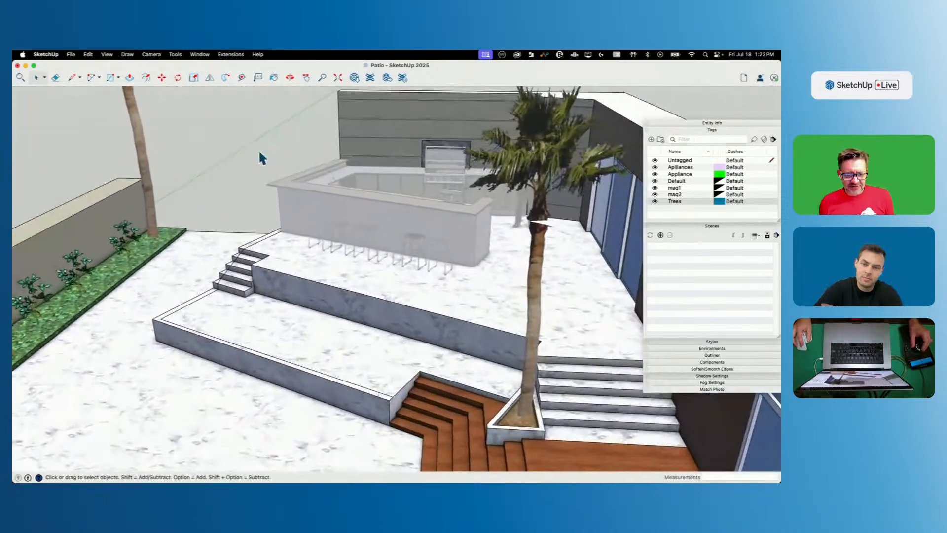
Step: Open the terrace group for editing and erase the inset border lines along the upper terrace edge and across the side stairs
{"action": "left_click", "coordinate": [88, 147]}
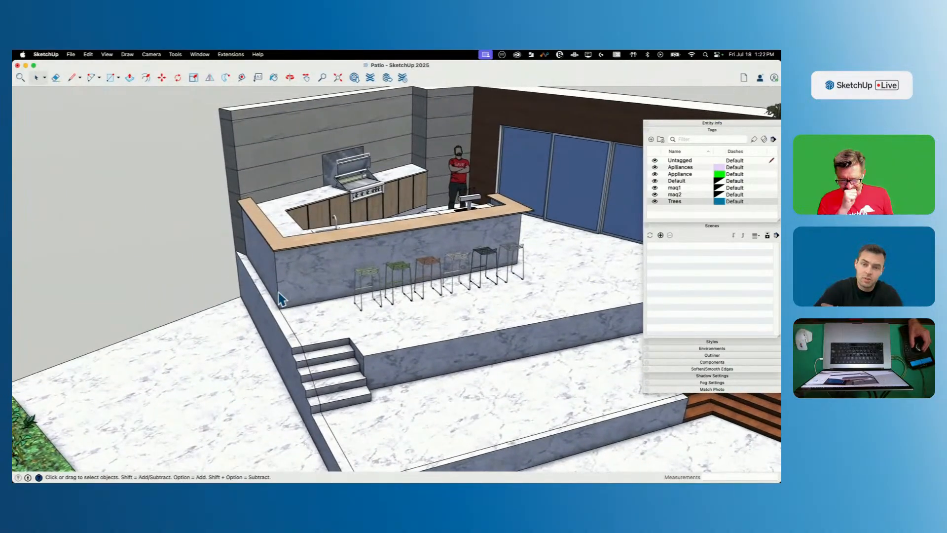
{"action": "key", "text": "l"}
{"action": "key", "text": "space"}
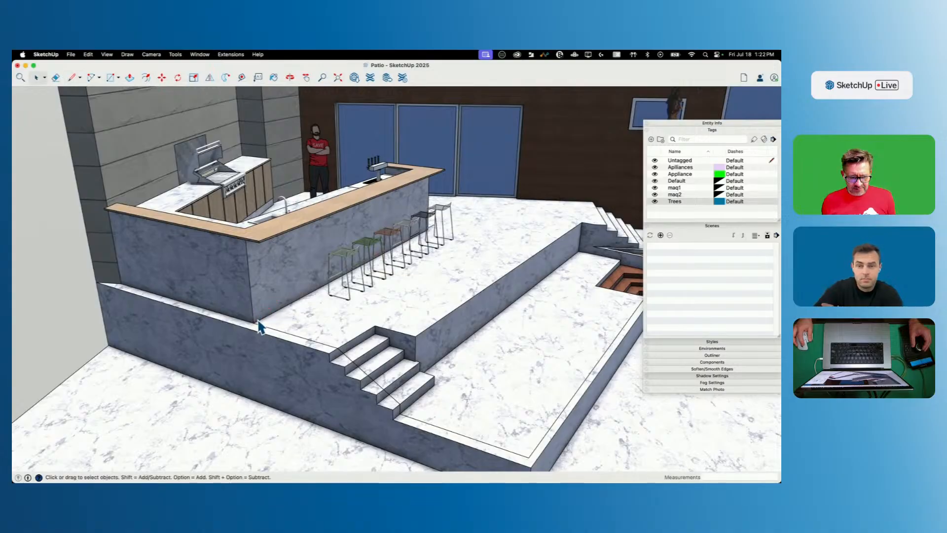
{"action": "key", "text": "l"}
{"action": "key", "text": "e"}
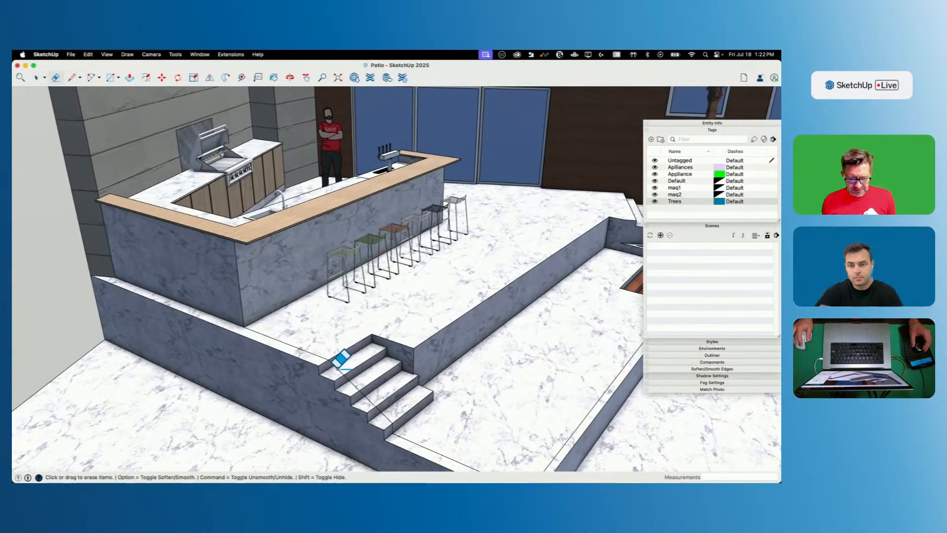
{"action": "left_click_drag", "start_coordinate": [336, 363], "coordinate": [318, 348]}
{"action": "key", "text": "super+z"}
{"action": "key", "text": "space"}
{"action": "double_click", "coordinate": [318, 347]}
{"action": "key", "text": "e"}
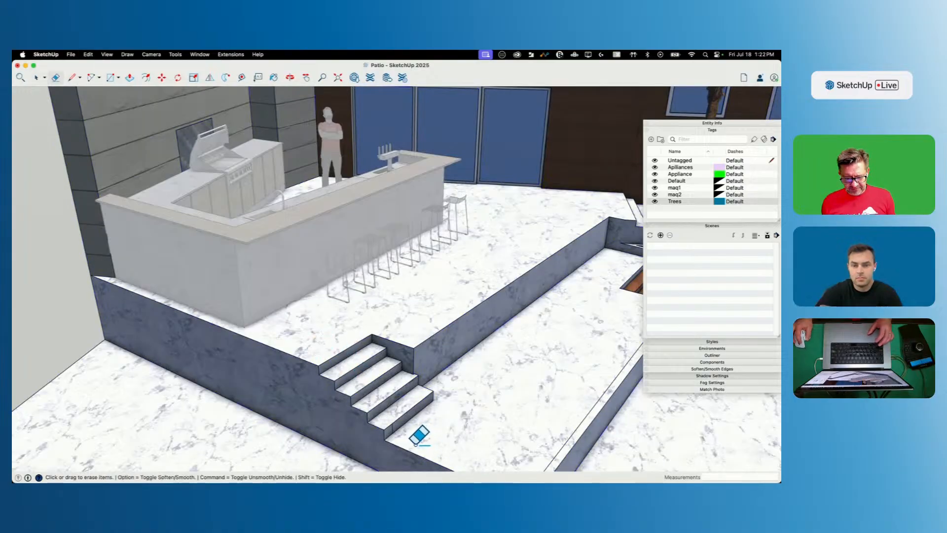
Step: Erase the remaining inset border lines around the lower terrace level and close the terrace group
{"action": "scroll", "coordinate": [388, 430], "scroll_direction": "up", "scroll_amount": 2}
{"action": "mouse_move", "coordinate": [395, 432]}
{"action": "middle_mouse_down"}
{"action": "mouse_move", "coordinate": [447, 404]}
{"action": "mouse_move", "coordinate": [485, 319]}
{"action": "middle_mouse_up"}
{"action": "left_click", "coordinate": [525, 312]}
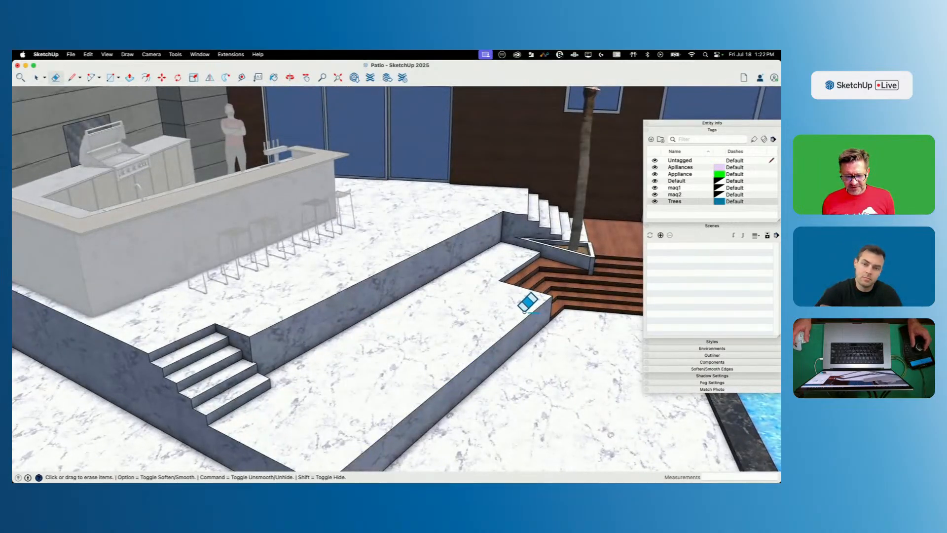
{"action": "scroll", "coordinate": [525, 312], "scroll_direction": "down", "scroll_amount": 5}
{"action": "key", "text": "space"}
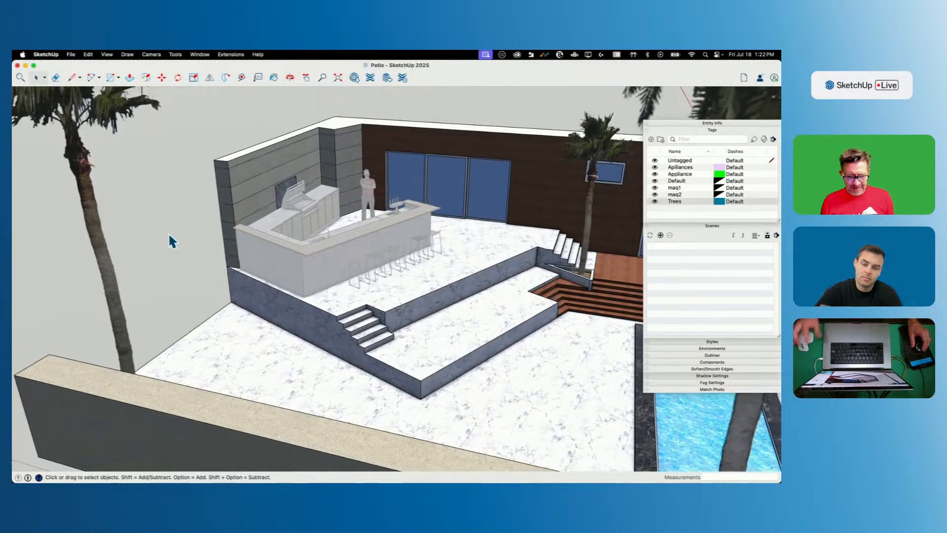
{"action": "left_click", "coordinate": [163, 233]}
Step: Draw a short line from the bar's base corner to the terrace's outer edge and start a wall outline at its midpoint
{"action": "key", "text": "l"}
{"action": "scroll", "coordinate": [266, 291], "scroll_direction": "up", "scroll_amount": 2}
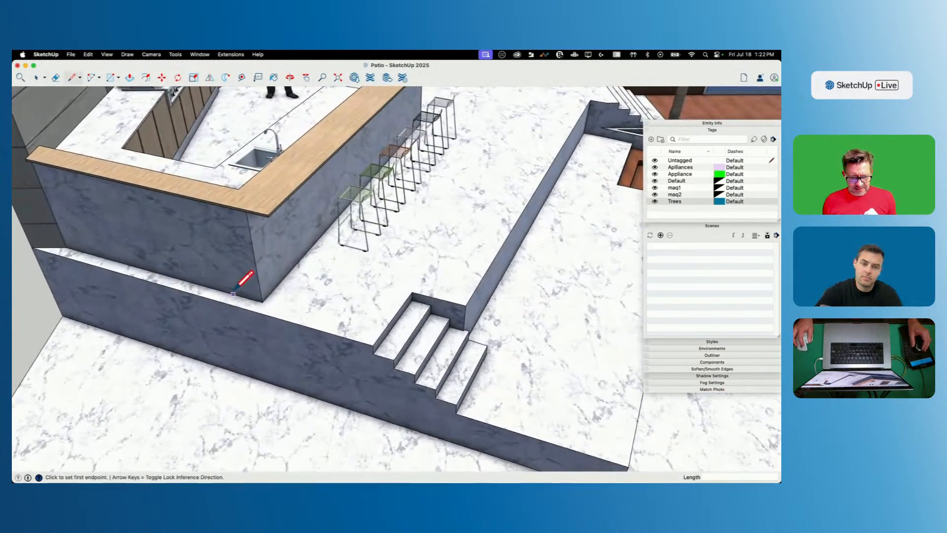
{"action": "left_click", "coordinate": [262, 300]}
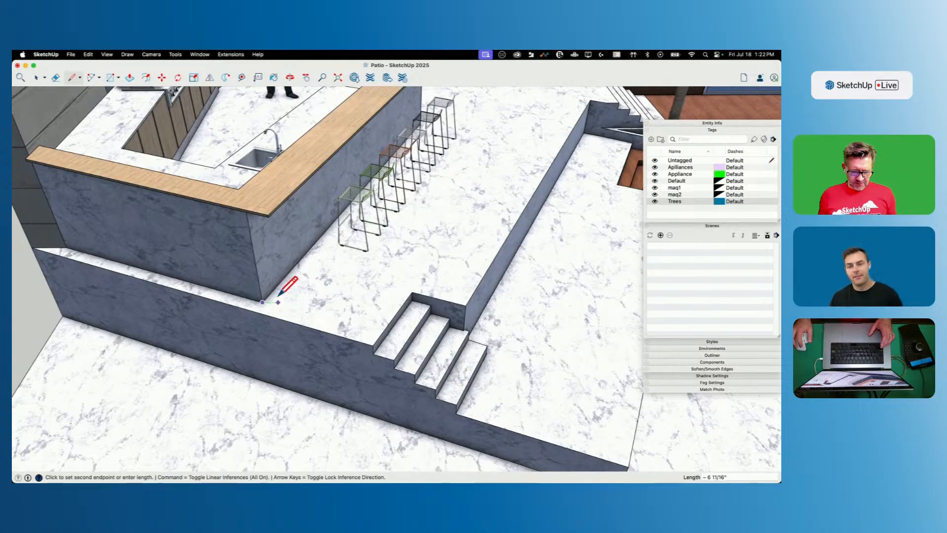
{"action": "key", "text": "Escape"}
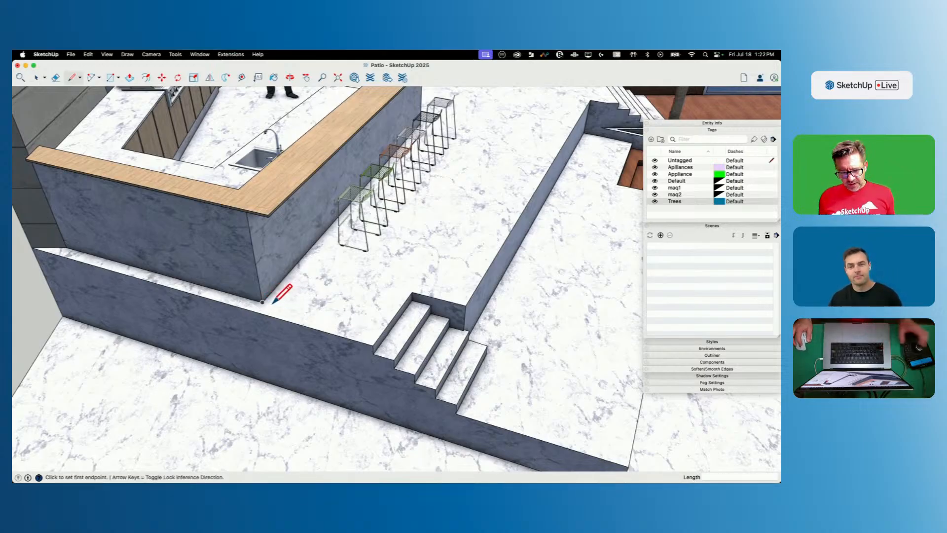
{"action": "scroll", "coordinate": [267, 314], "scroll_direction": "up", "scroll_amount": 3}
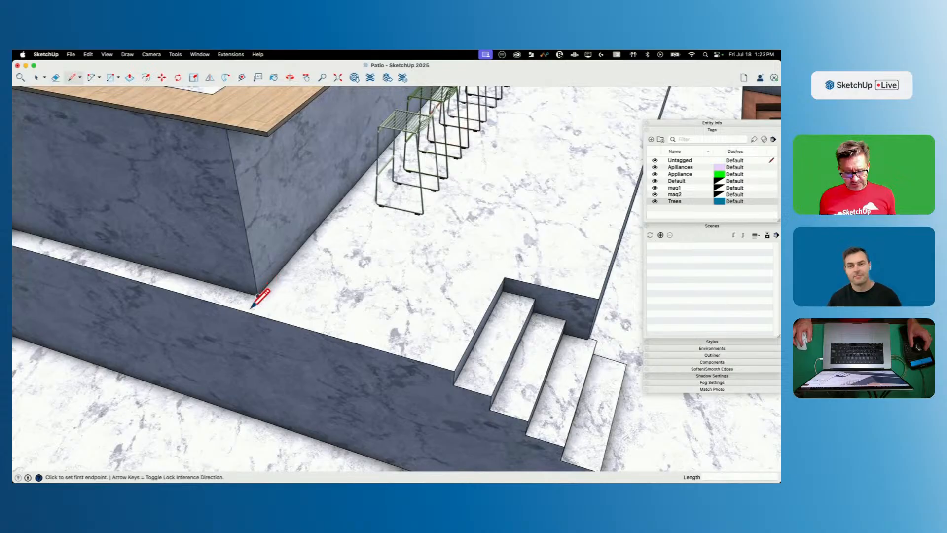
{"action": "left_click", "coordinate": [258, 296]}
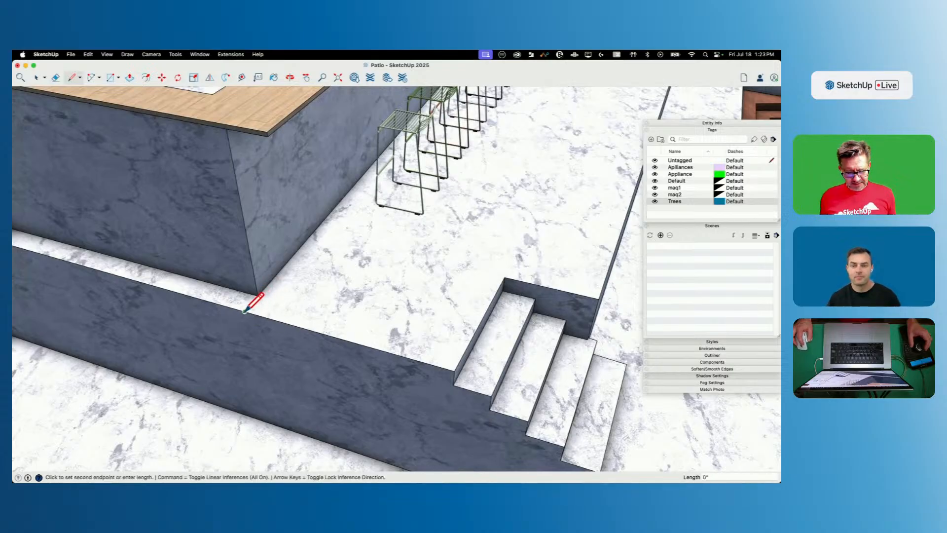
{"action": "left_click", "coordinate": [258, 295]}
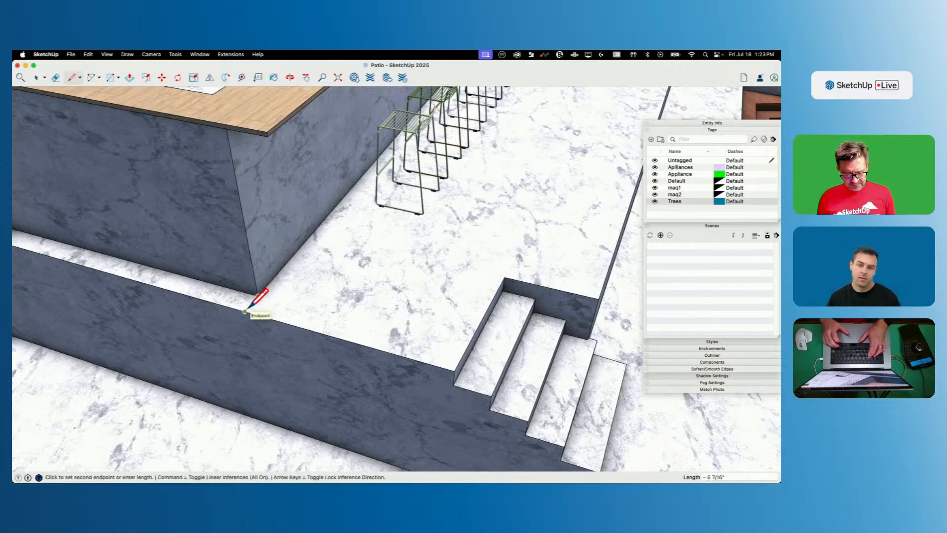
{"action": "left_click", "coordinate": [244, 311]}
{"action": "left_click", "coordinate": [249, 305]}
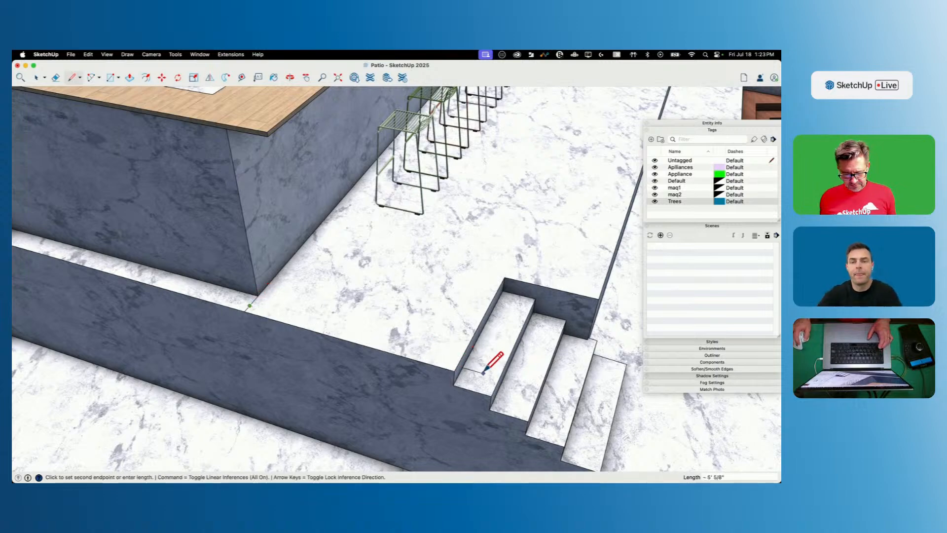
Step: Outline an upright wall face from that midpoint past the side stairs to the lower terrace corner, with a 2' 1 1/4" drop at its end
{"action": "scroll", "coordinate": [595, 415], "scroll_direction": "down", "scroll_amount": 5}
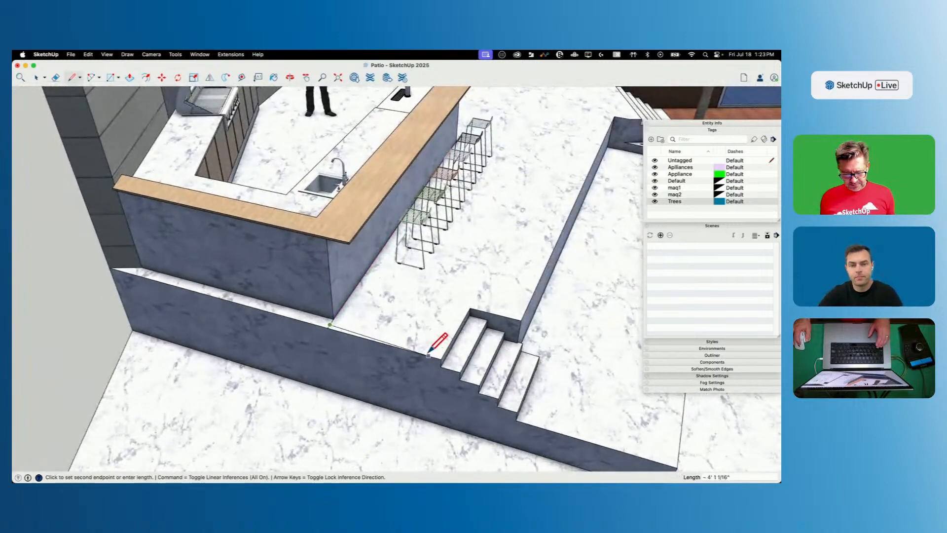
{"action": "left_click", "coordinate": [677, 466]}
{"action": "left_click", "coordinate": [678, 464]}
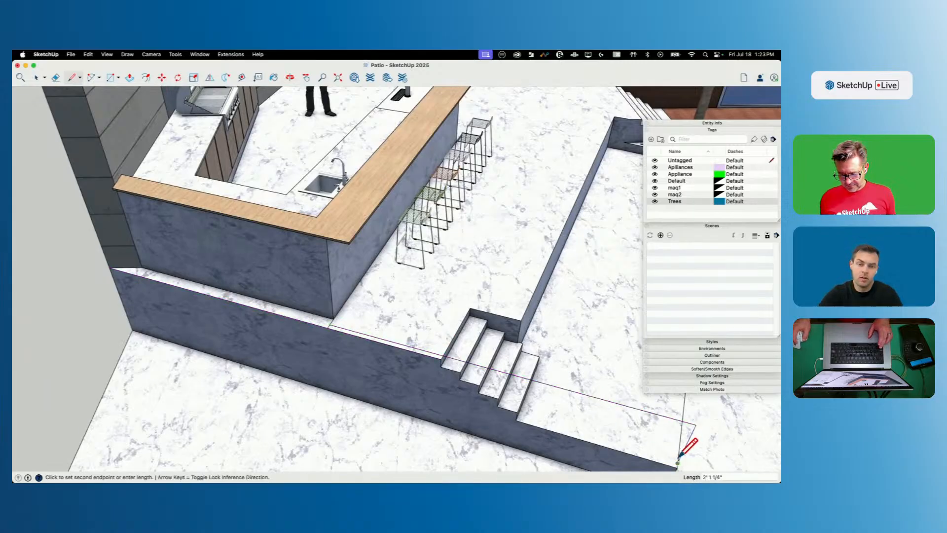
{"action": "left_click", "coordinate": [330, 323]}
Step: Push/Pull the upright face to a wall about 4 inches thick and raise its upper surface 3'
{"action": "key", "text": "p"}
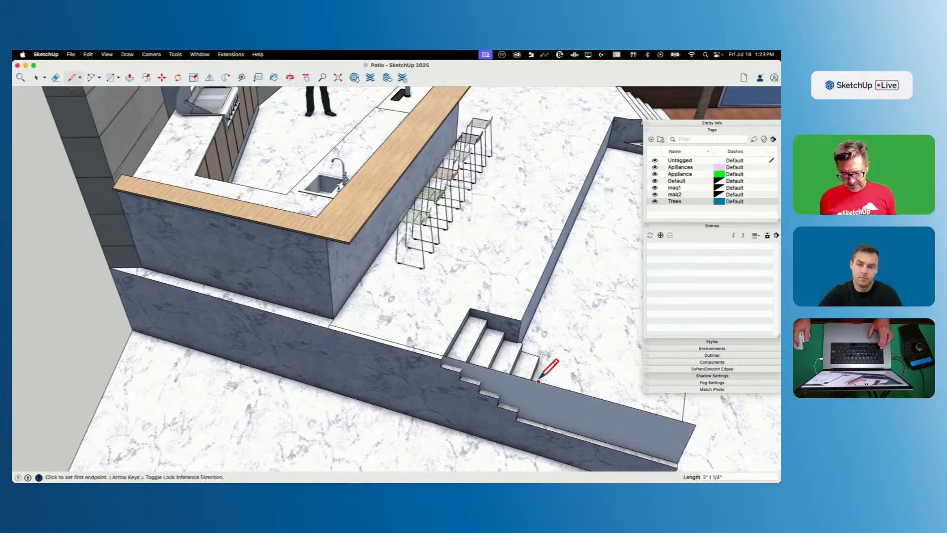
{"action": "left_click", "coordinate": [544, 408]}
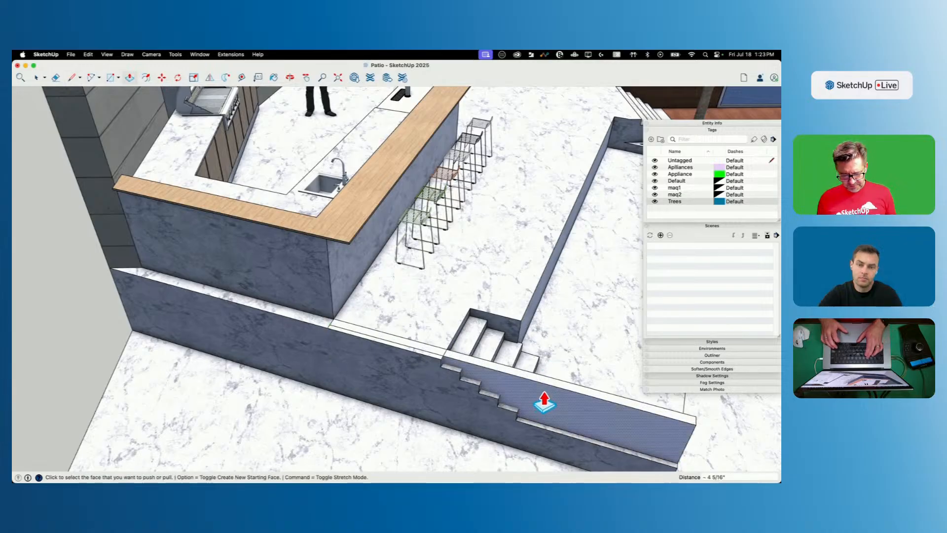
{"action": "left_click", "coordinate": [542, 400]}
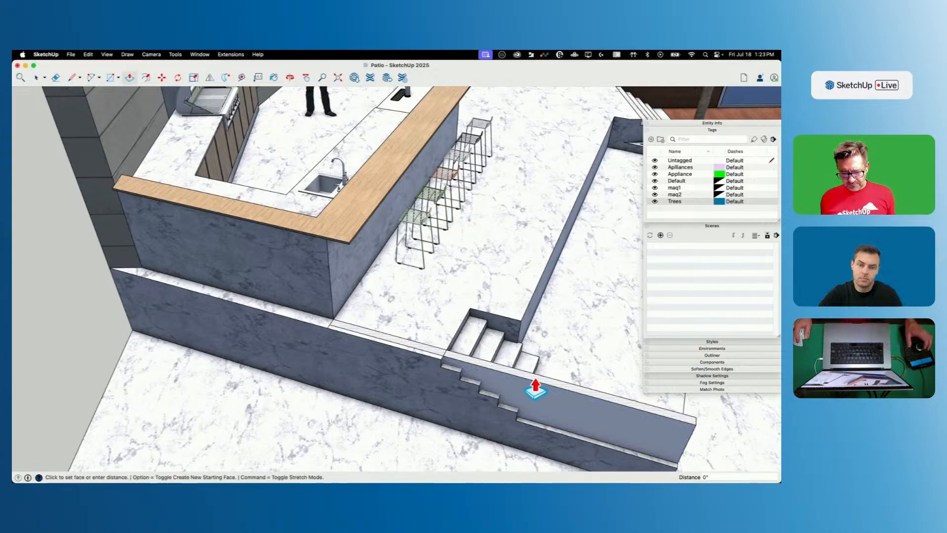
{"action": "left_click", "coordinate": [523, 337]}
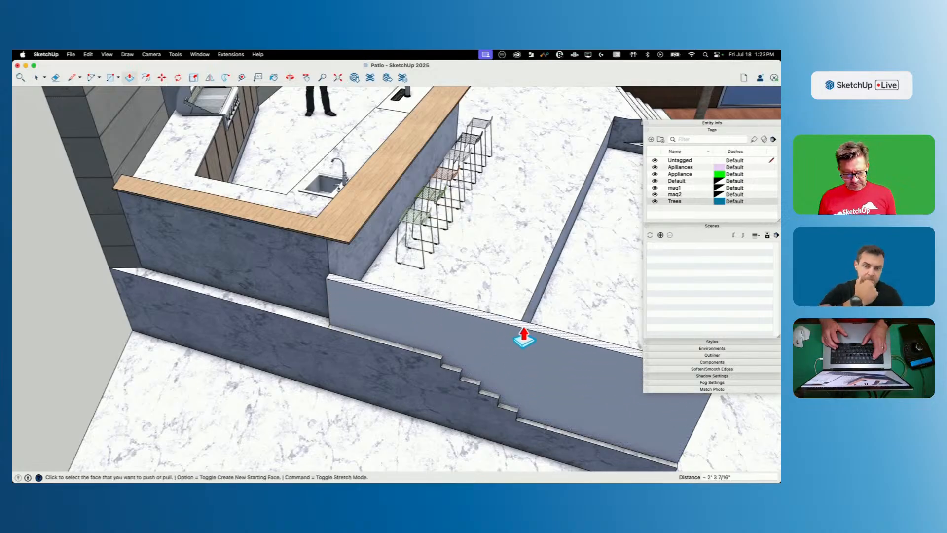
{"action": "left_click", "coordinate": [521, 335]}
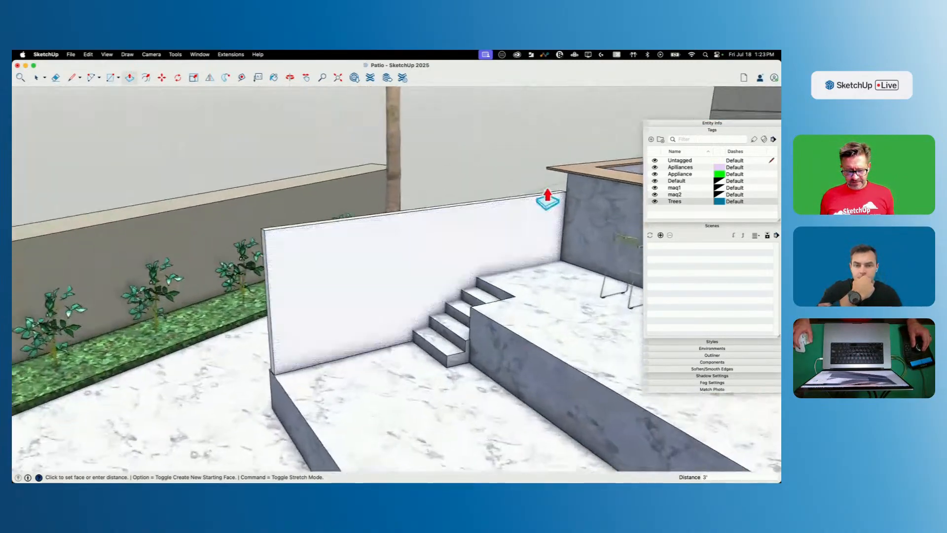
Step: Extend the wall's bar-side end about 10' 5" along the terrace edge to the grey block wall
{"action": "key", "text": "space"}
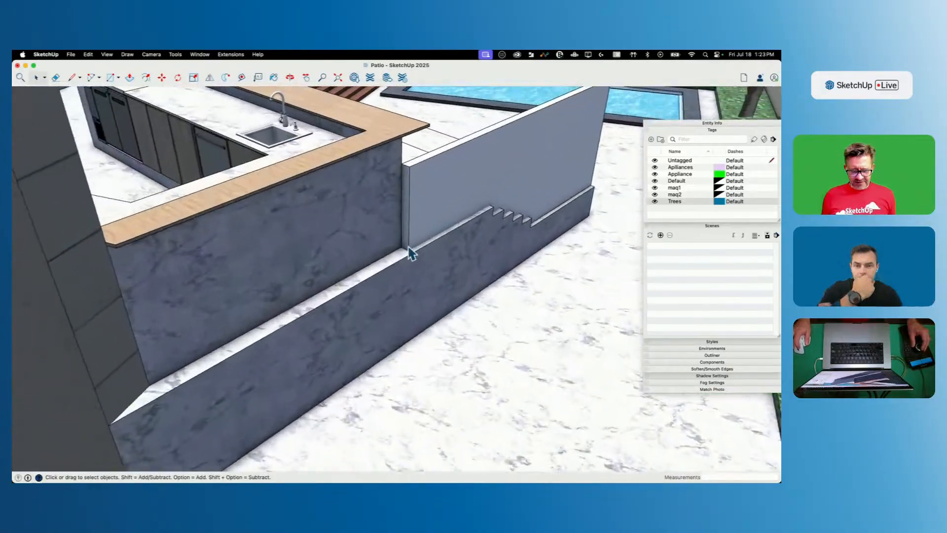
{"action": "left_click", "coordinate": [365, 181]}
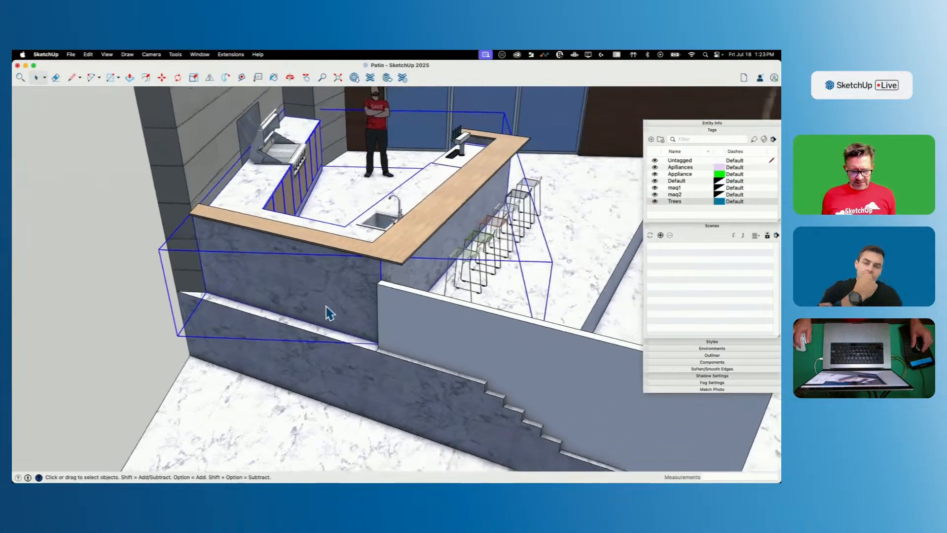
{"action": "key", "text": "p"}
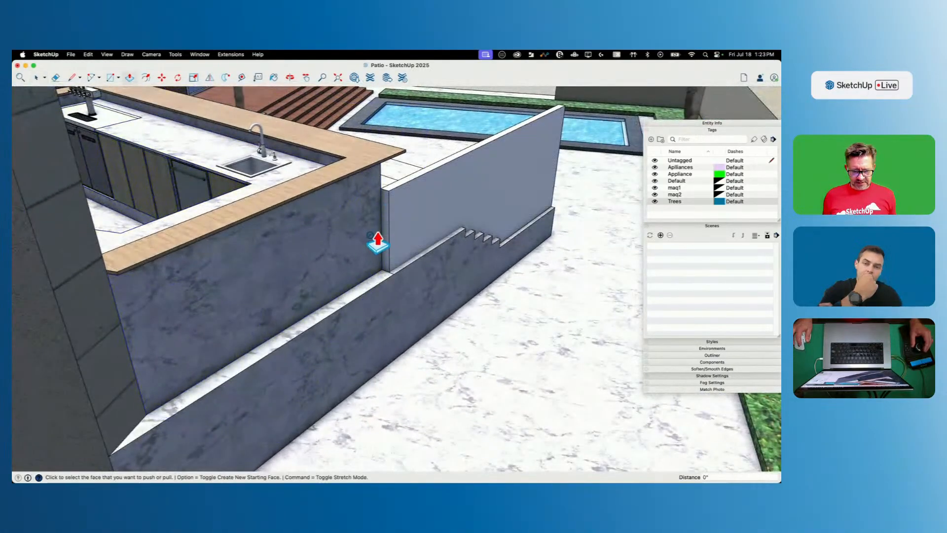
{"action": "left_click", "coordinate": [386, 242]}
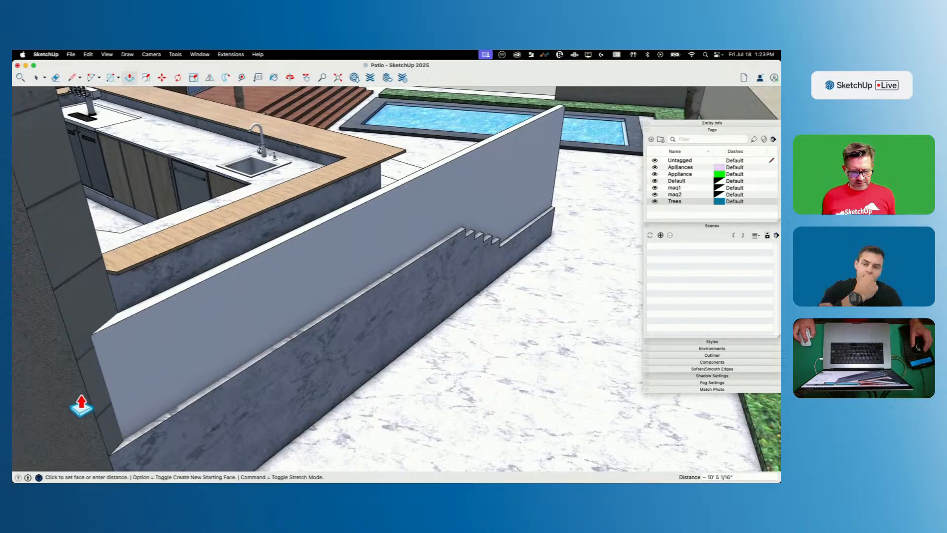
{"action": "key", "text": "space"}
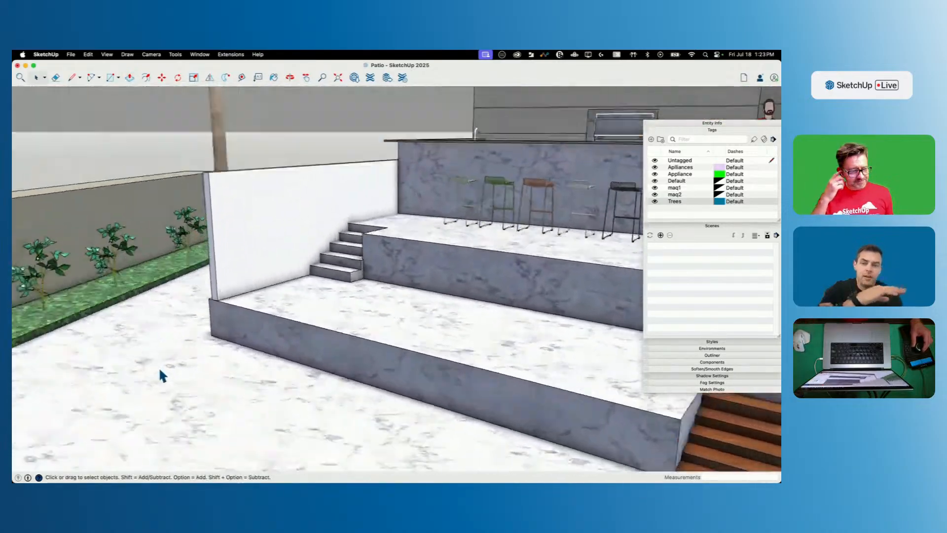
Step: Push the wall's free end face back 2" from the lower terrace's front edge
{"action": "key", "text": "l"}
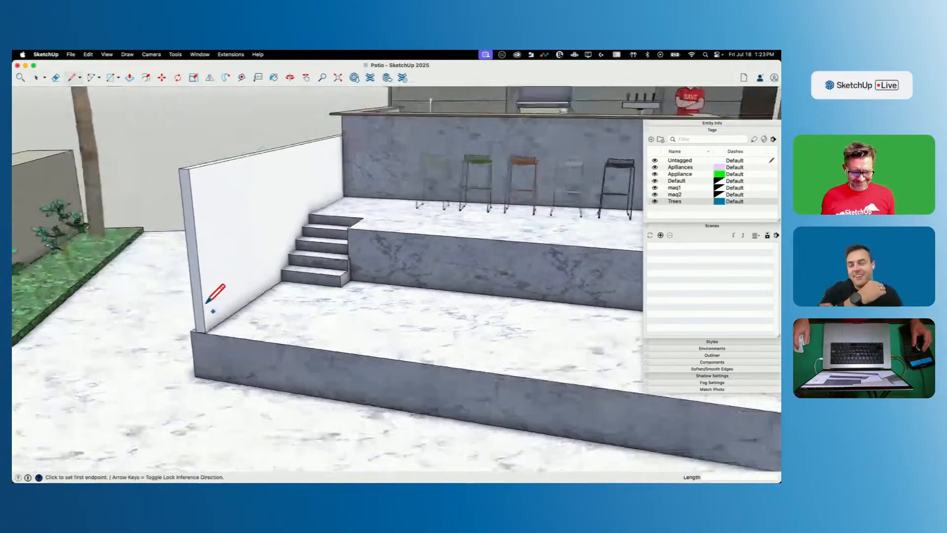
{"action": "key", "text": "p"}
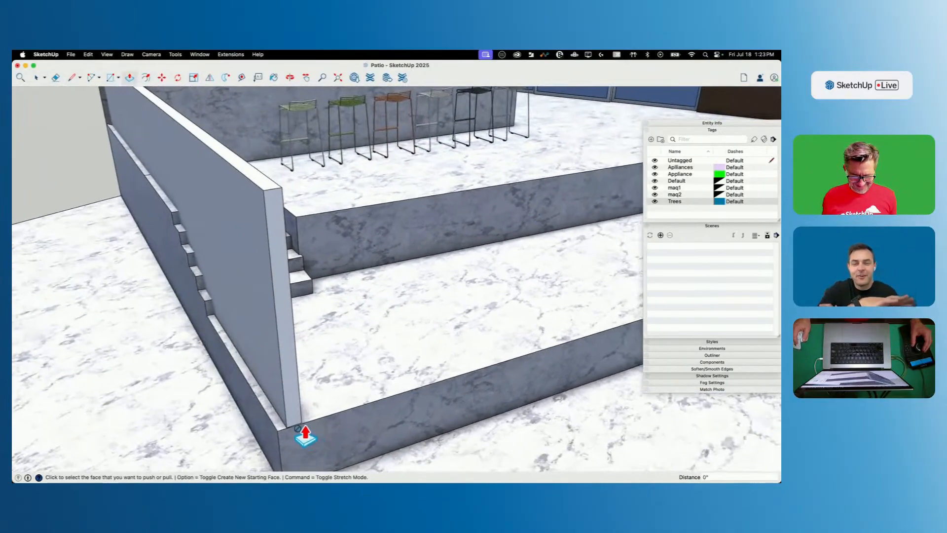
{"action": "left_click", "coordinate": [296, 425]}
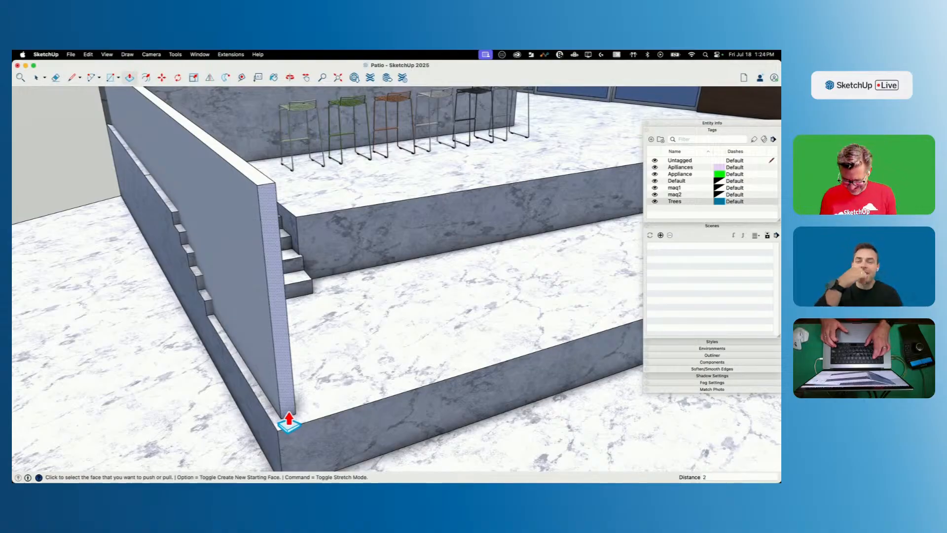
{"action": "key", "text": "l"}
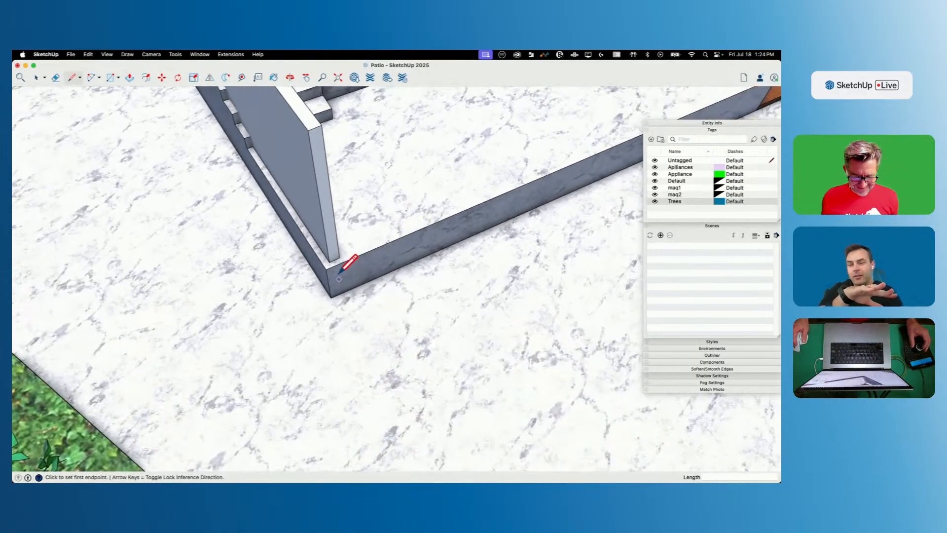
{"action": "key", "text": "space"}
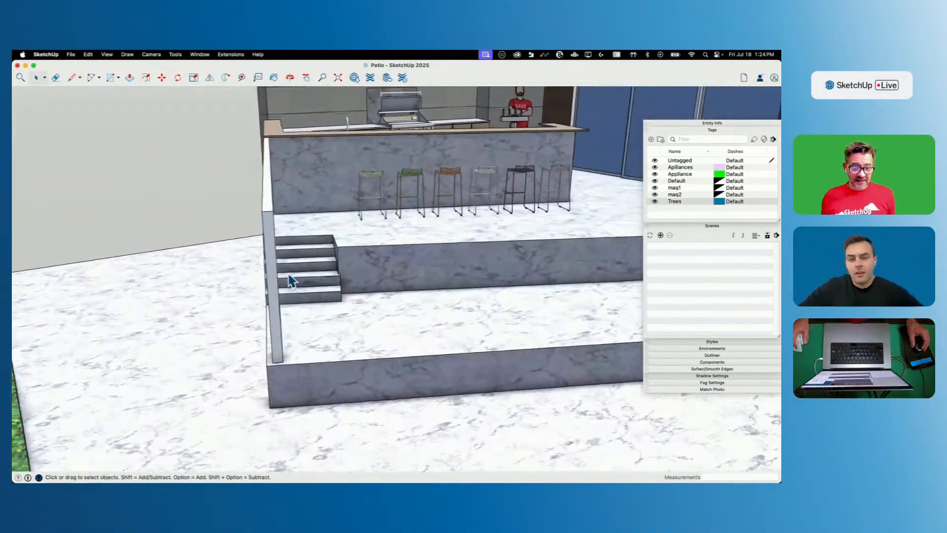
Step: Open the terrace group for editing and pull its stepped side face outward about 4 feet, widening both levels and the stairs
{"action": "key", "text": "p"}
{"action": "left_click", "coordinate": [250, 276]}
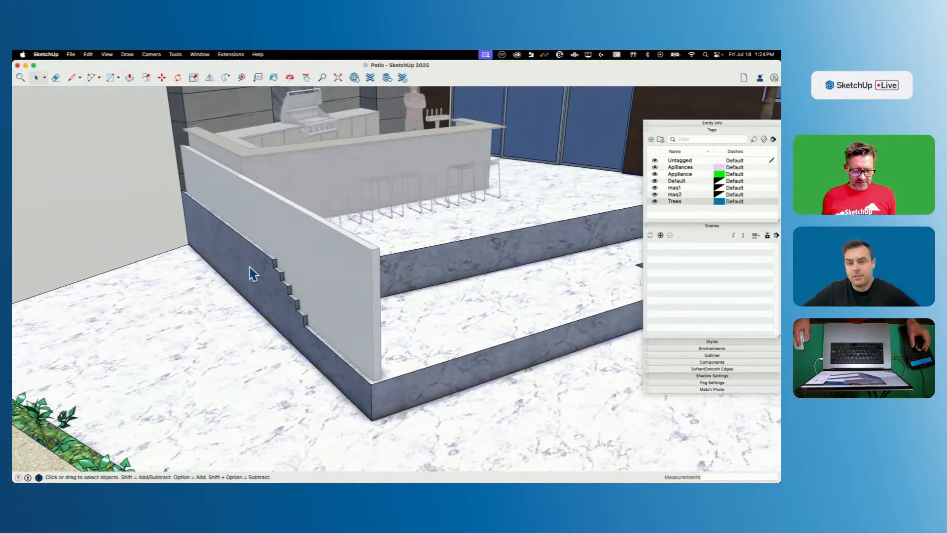
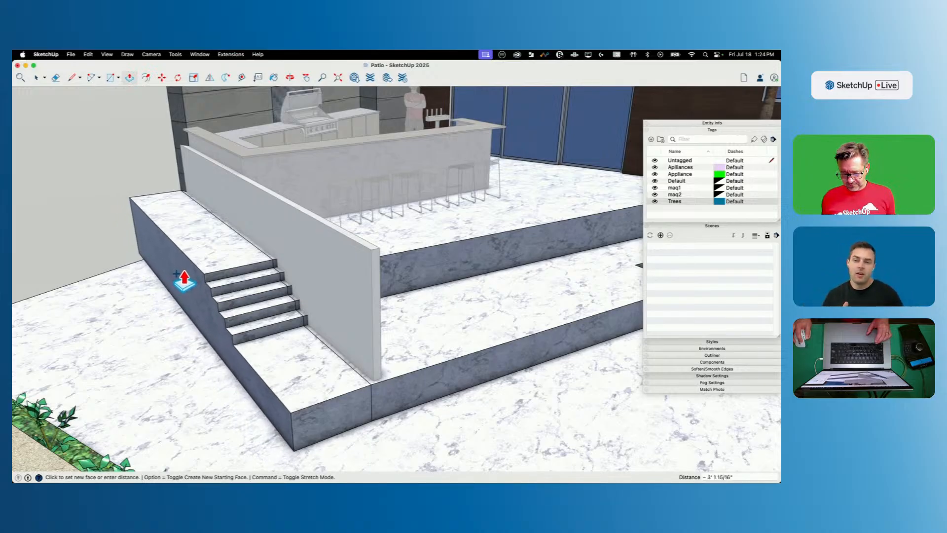
{"action": "type", "text": "4"}
{"action": "key", "text": "Return"}
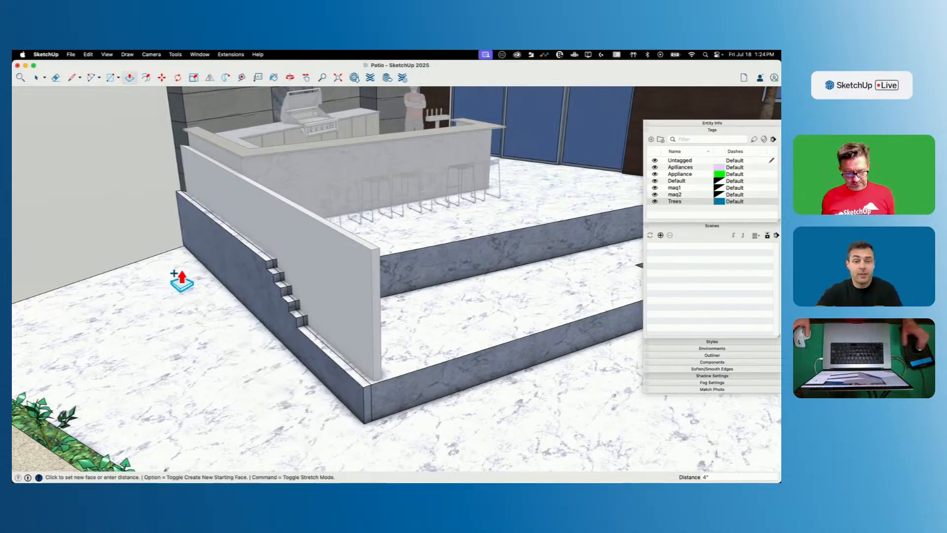
{"action": "key", "text": "Return"}
{"action": "key", "text": "space"}
Step: Select the whole low wall and move it 48" outward toward the widened terrace's side edge
{"action": "middle_click_drag", "start_coordinate": [55, 157], "coordinate": [164, 158]}
{"action": "key", "text": "r"}
{"action": "left_click", "coordinate": [301, 258]}
{"action": "key", "text": "space"}
{"action": "left_click", "coordinate": [307, 276]}
{"action": "key", "text": "m"}
{"action": "key", "text": "space"}
{"action": "triple_click", "coordinate": [312, 295]}
{"action": "key", "text": "m"}
{"action": "left_click", "coordinate": [306, 292]}
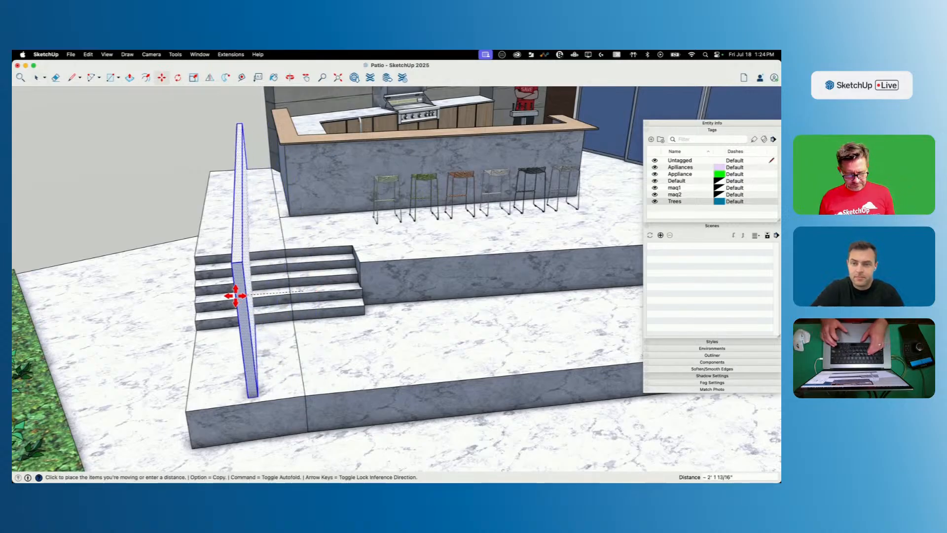
{"action": "key", "text": "Return"}
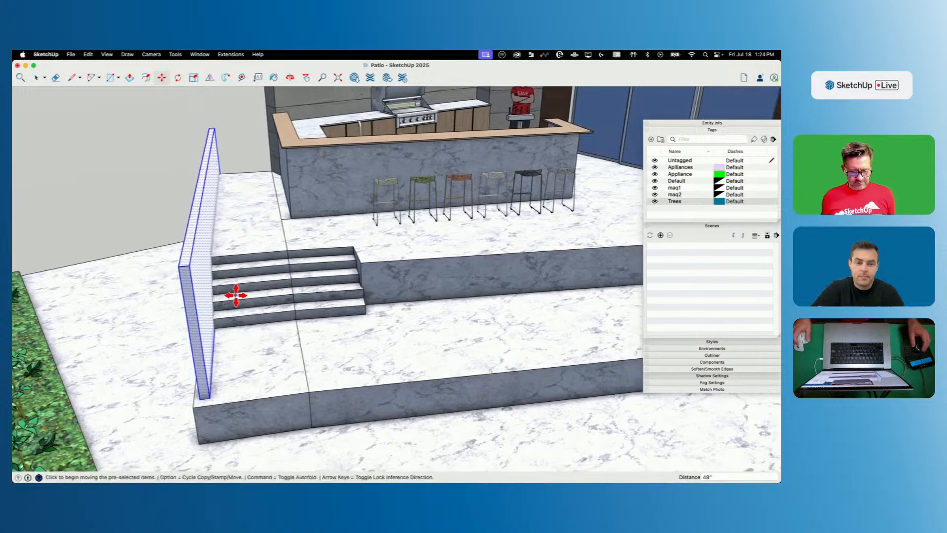
{"action": "key", "text": "space"}
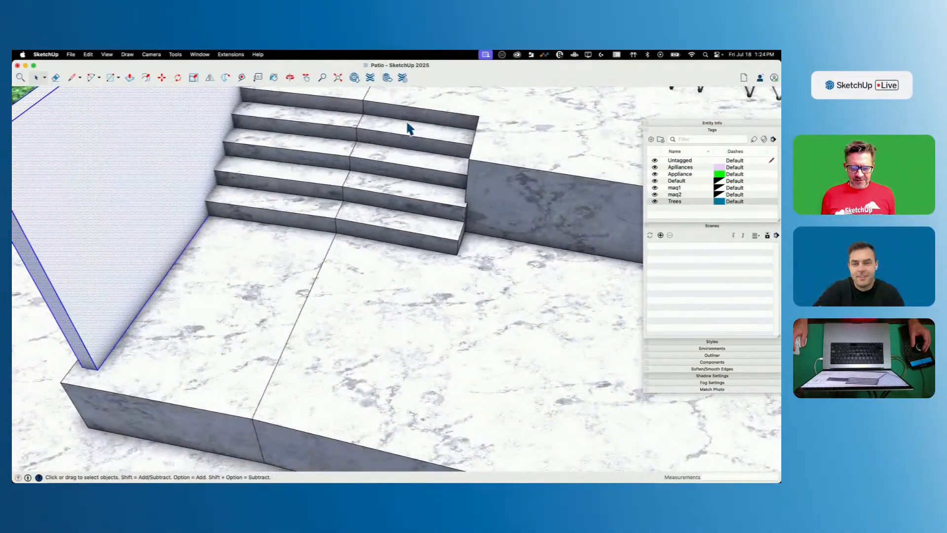
Step: In the terrace group, push the original stair treads inside the seam down to the lower terrace level
{"action": "key", "text": "p"}
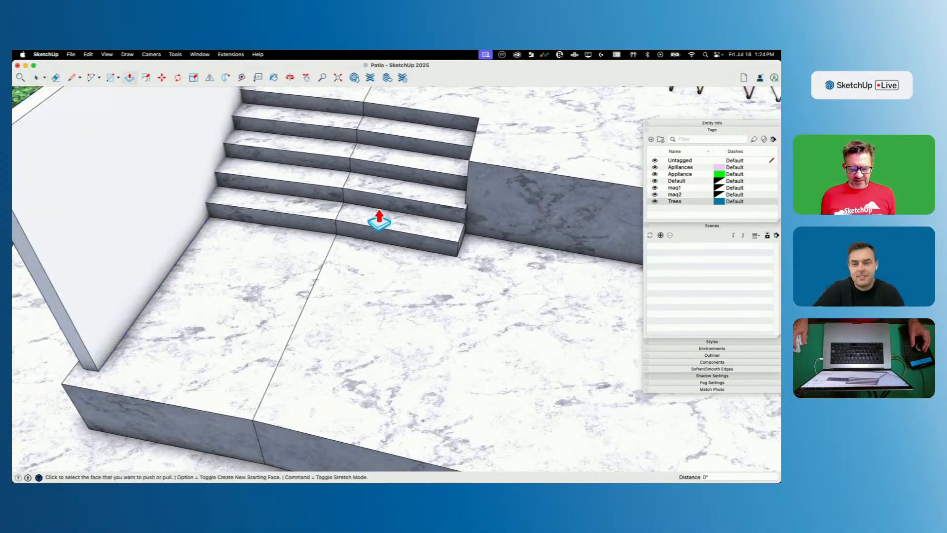
{"action": "left_click", "coordinate": [380, 228]}
{"action": "left_click", "coordinate": [381, 265]}
{"action": "left_click", "coordinate": [379, 189]}
{"action": "left_click", "coordinate": [376, 271]}
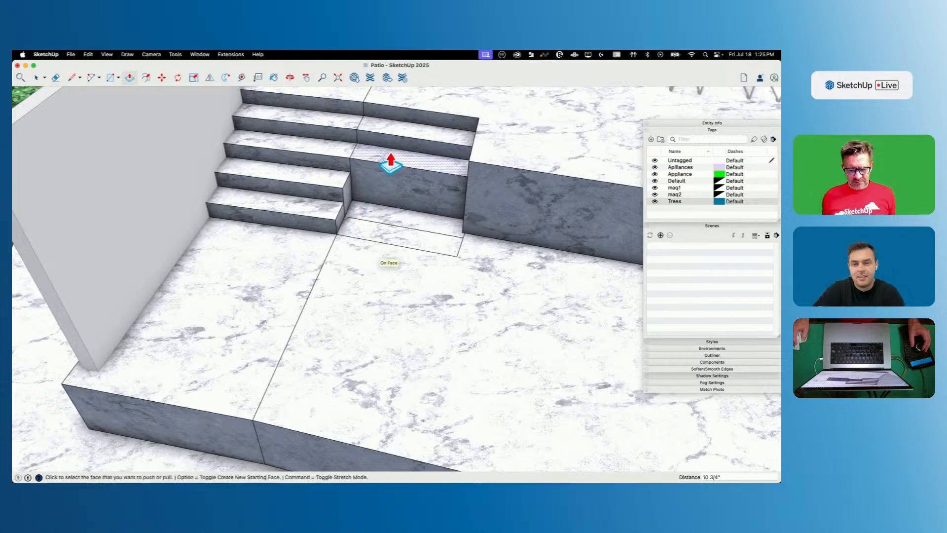
{"action": "left_click", "coordinate": [390, 153]}
{"action": "left_click", "coordinate": [373, 266]}
{"action": "left_click", "coordinate": [400, 124]}
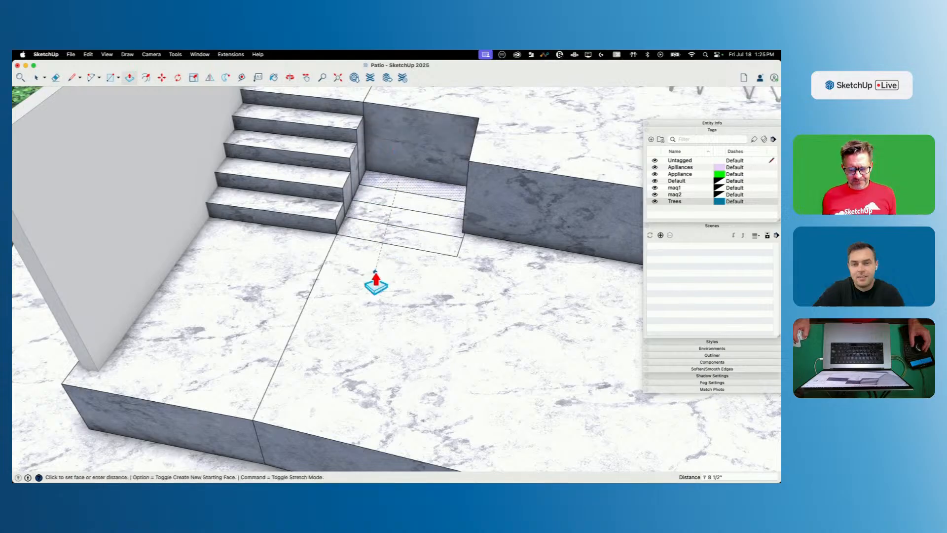
{"action": "left_click", "coordinate": [397, 229]}
Step: Erase the leftover tread lines on the floor of the recess where the original stairs stood
{"action": "key", "text": "e"}
{"action": "mouse_move", "coordinate": [414, 183]}
{"action": "left_mouse_down"}
{"action": "mouse_move", "coordinate": [429, 255]}
{"action": "mouse_move", "coordinate": [468, 228]}
{"action": "left_mouse_up"}
{"action": "scroll", "coordinate": [450, 194], "scroll_direction": "up", "scroll_amount": 5}
Step: Close off the old stair recess with a line across its opening and pull its floor up flush with the upper terrace
{"action": "key", "text": "l"}
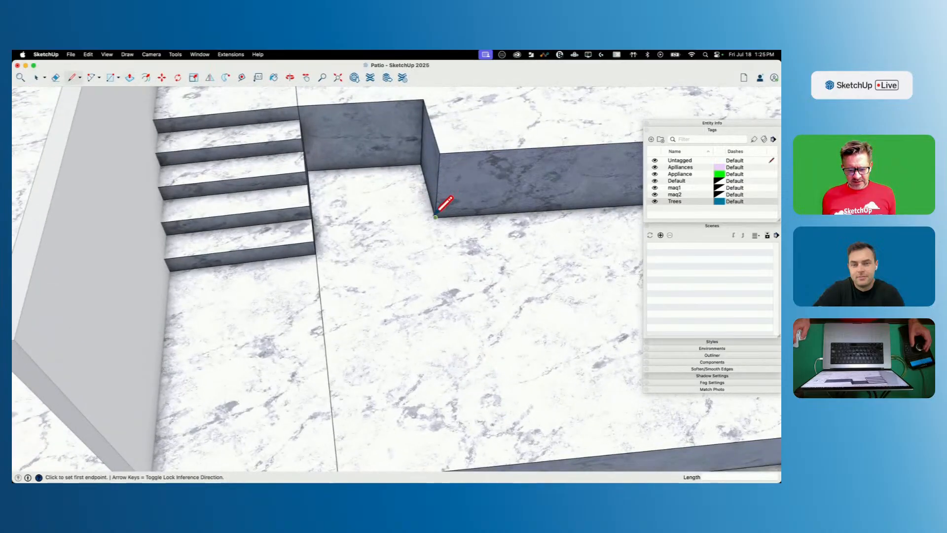
{"action": "key", "text": "shift"}
{"action": "left_click", "coordinate": [380, 200]}
{"action": "key", "text": "p"}
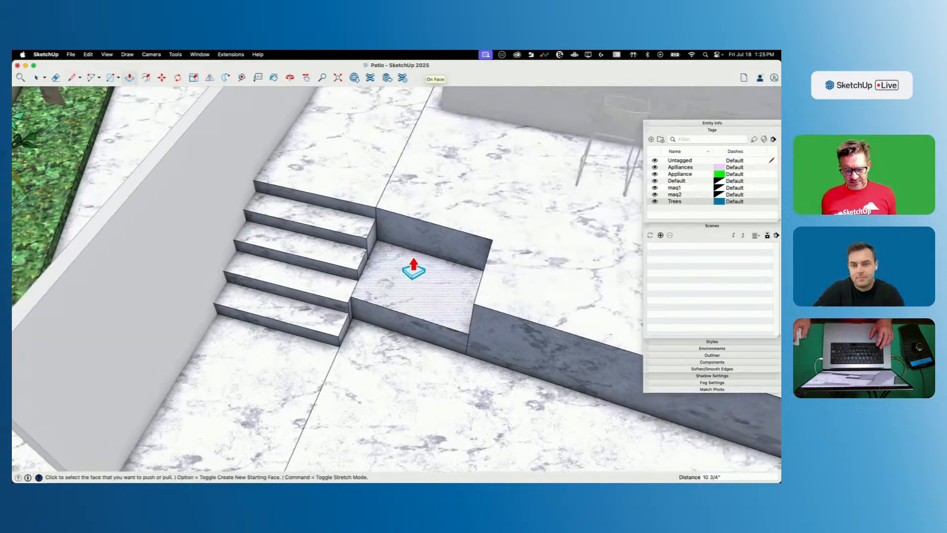
{"action": "left_click", "coordinate": [416, 225]}
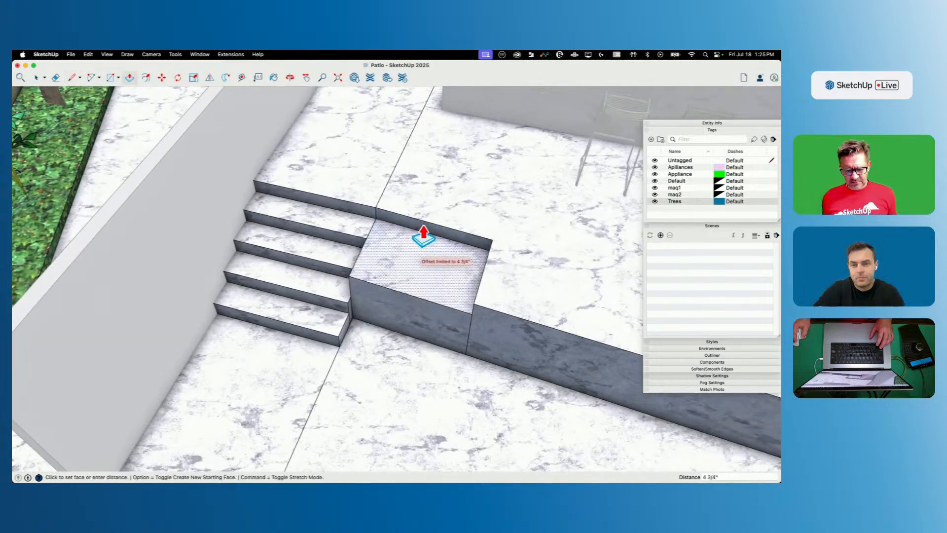
{"action": "key", "text": "Escape"}
Step: Erase the leftover outline of the filled recess and the seam line across the upper terrace surface
{"action": "key", "text": "e"}
{"action": "mouse_move", "coordinate": [483, 212]}
{"action": "left_mouse_down"}
{"action": "mouse_move", "coordinate": [488, 258]}
{"action": "mouse_move", "coordinate": [476, 317]}
{"action": "left_mouse_up"}
{"action": "mouse_move", "coordinate": [402, 171]}
{"action": "left_mouse_down"}
{"action": "mouse_move", "coordinate": [381, 156]}
{"action": "mouse_move", "coordinate": [414, 136]}
{"action": "left_mouse_up"}
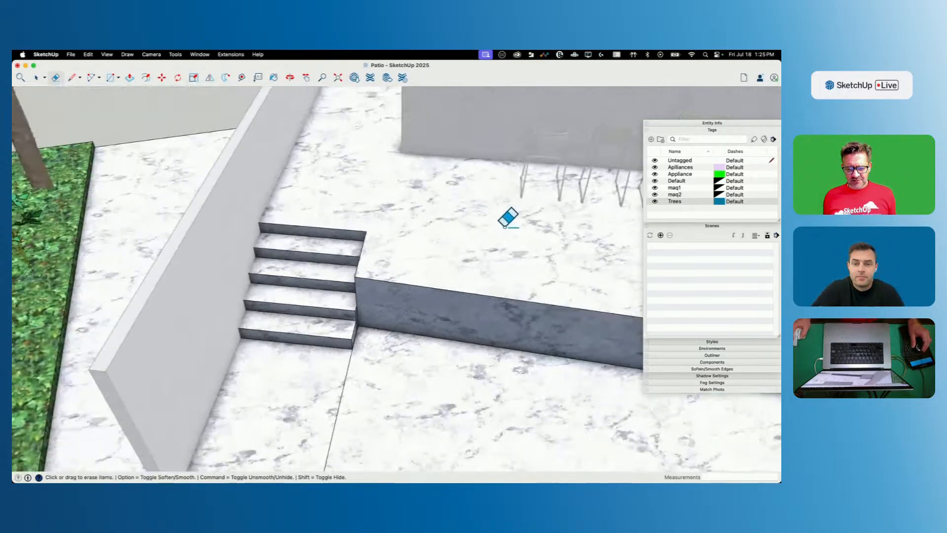
{"action": "key", "text": "space"}
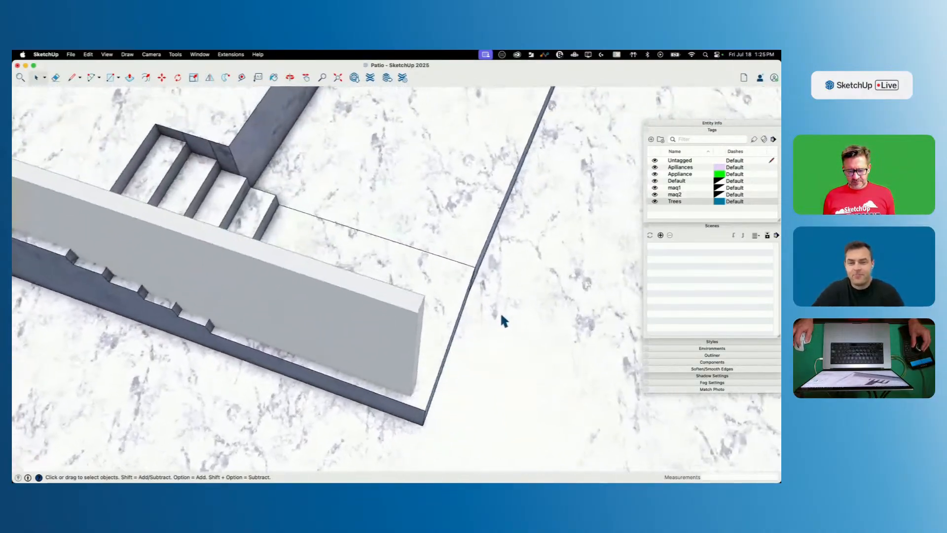
Step: Split a thin sliver off the lower terrace's front edge between the seam and outer corner, push it down and start erasing its remaining edges
{"action": "key", "text": "l"}
{"action": "left_click", "coordinate": [472, 266]}
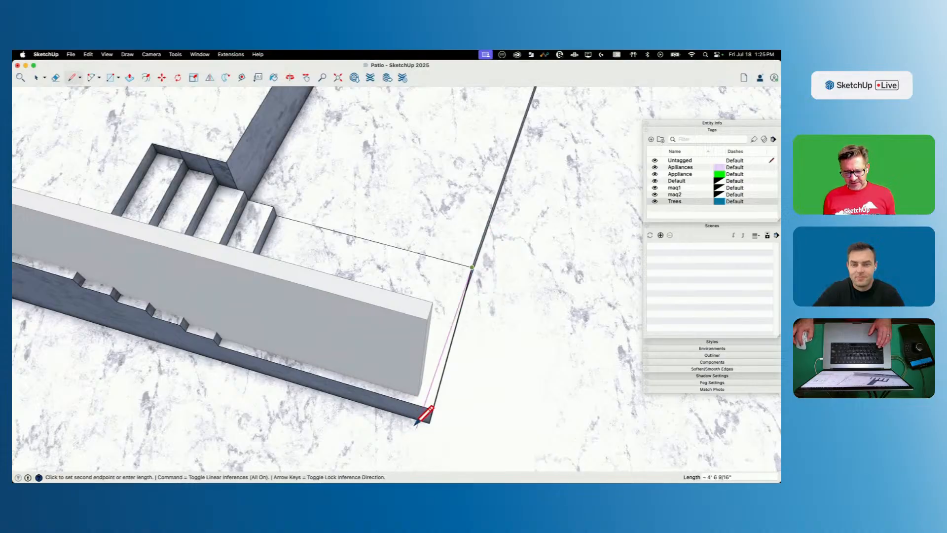
{"action": "left_click", "coordinate": [424, 406]}
{"action": "key", "text": "p"}
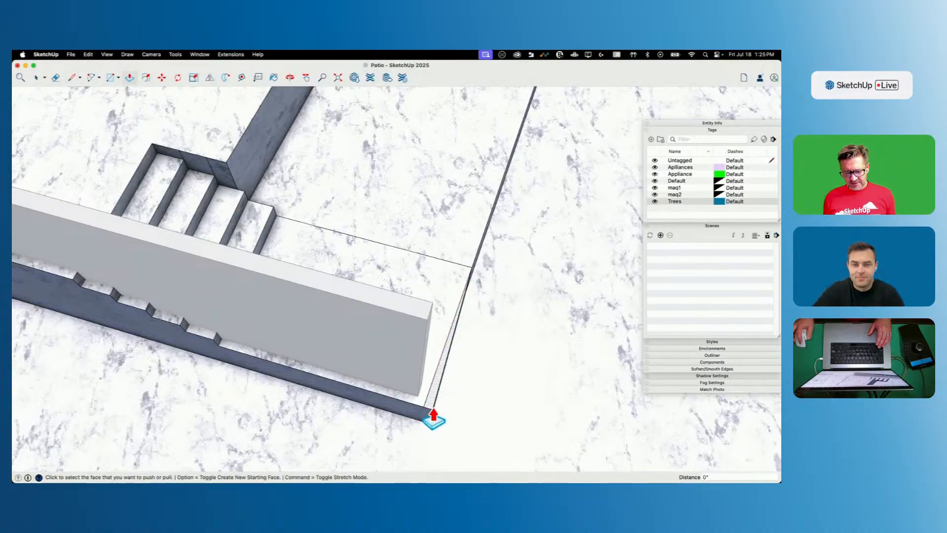
{"action": "key", "text": "e"}
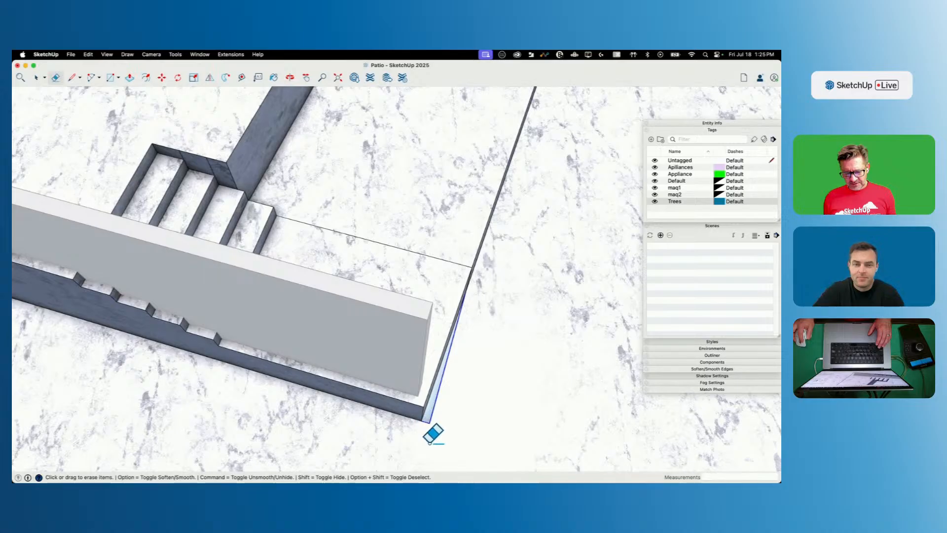
Step: Clean up the platform's outer corner and erase the leftover line running from the steps to the platform edge
{"action": "key", "text": "l"}
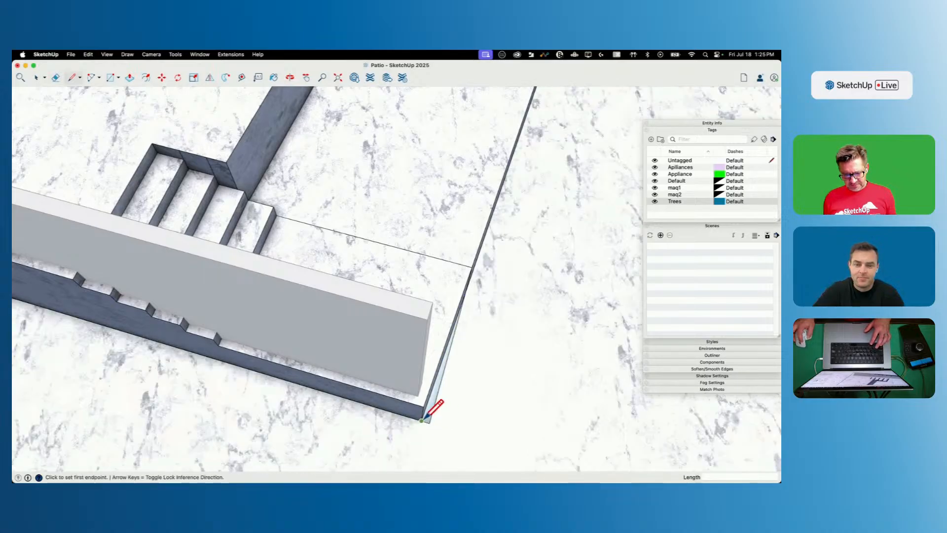
{"action": "key", "text": "Escape"}
{"action": "key", "text": "e"}
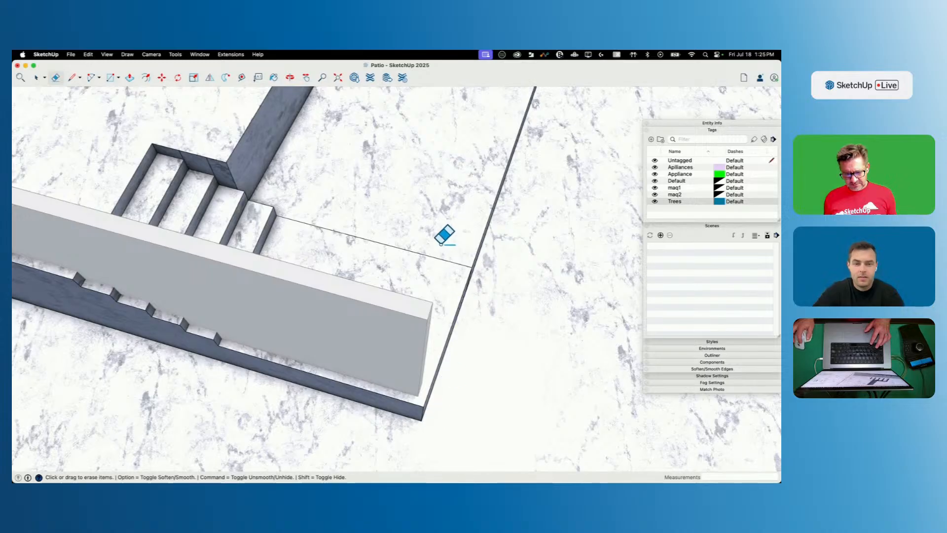
{"action": "left_click_drag", "start_coordinate": [441, 244], "coordinate": [432, 261]}
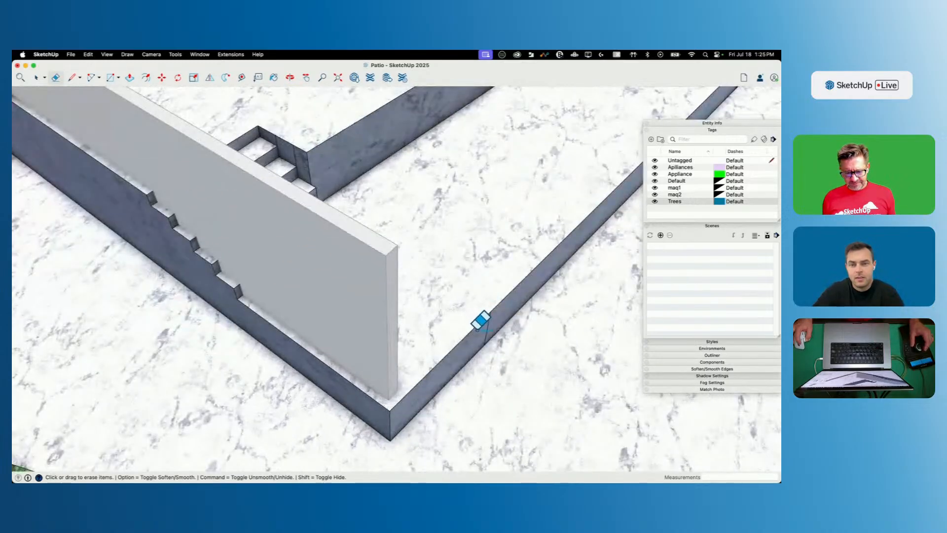
{"action": "key", "text": "space"}
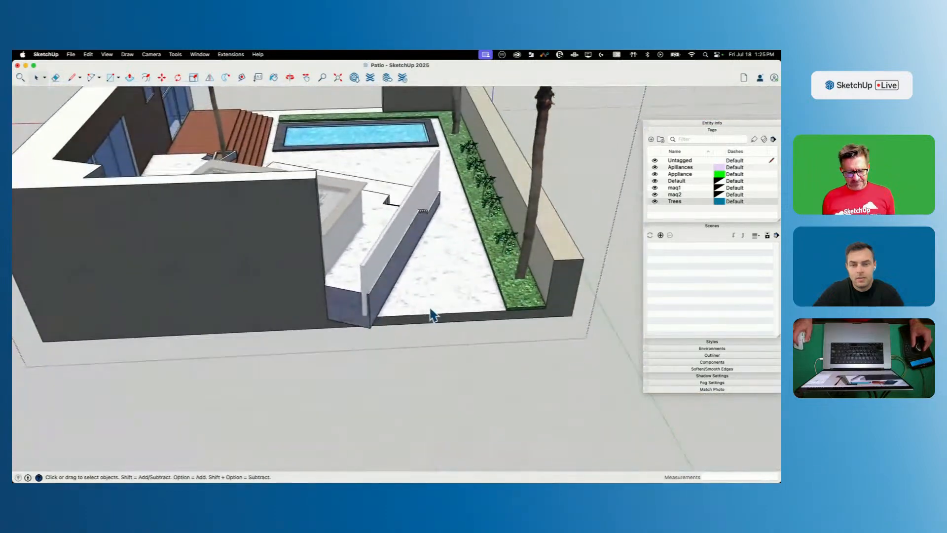
Step: Draw a line squaring off the platform's angled end from the house wall corner, and push the cut-off piece down about 3' 8 1/4"
{"action": "scroll", "coordinate": [432, 316], "scroll_direction": "up", "scroll_amount": 6}
{"action": "key", "text": "l"}
{"action": "left_click", "coordinate": [213, 175]}
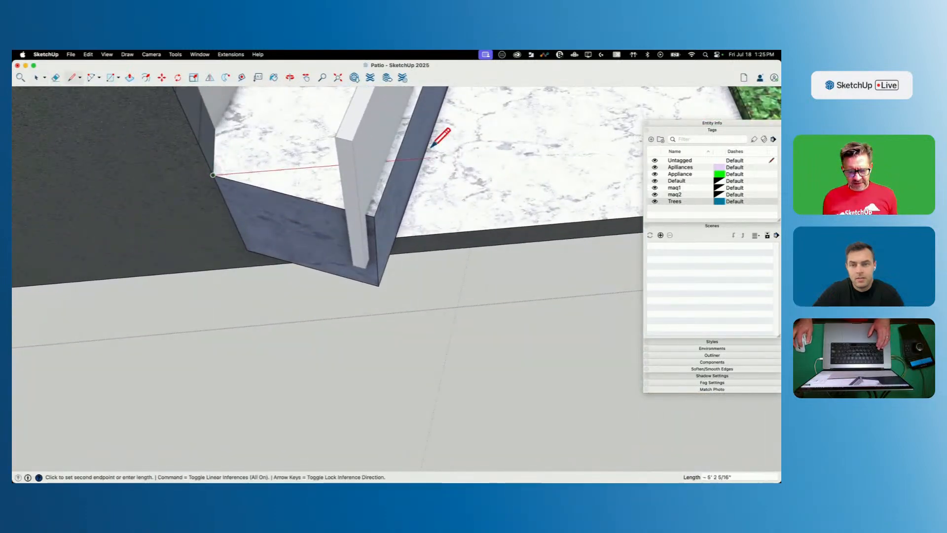
{"action": "left_click", "coordinate": [395, 160]}
{"action": "key", "text": "p"}
{"action": "left_click", "coordinate": [317, 190]}
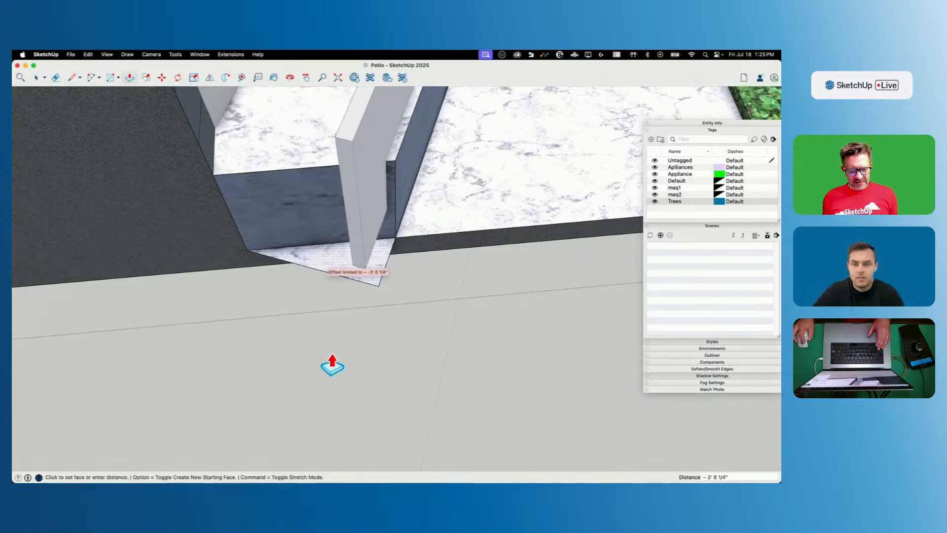
{"action": "left_click", "coordinate": [390, 294]}
{"action": "key", "text": "space"}
Step: Push the low wall's overhanging end back about 2' 8 15/16" onto the platform, and readjust its end face near the platform edge
{"action": "middle_click_drag", "start_coordinate": [377, 256], "coordinate": [459, 267]}
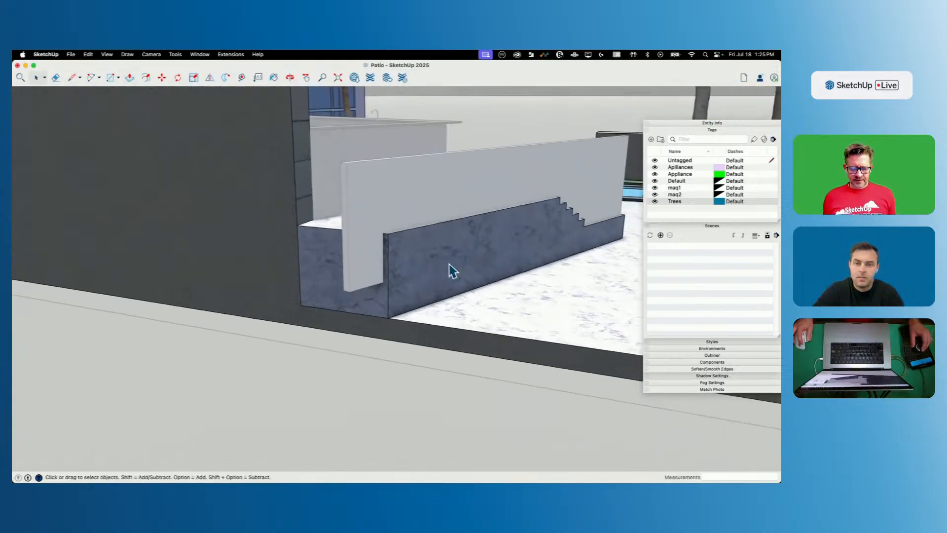
{"action": "middle_click_drag", "start_coordinate": [403, 205], "coordinate": [298, 258]}
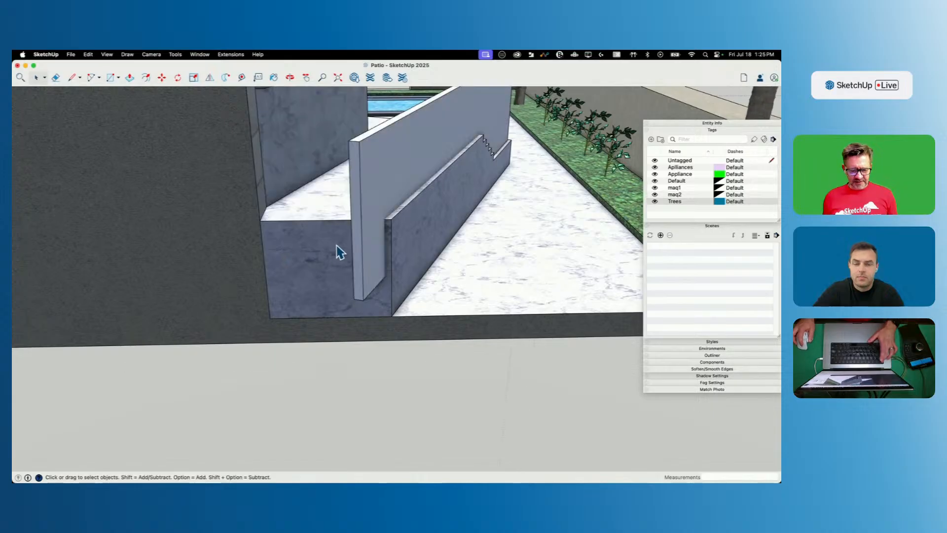
{"action": "key", "text": "p"}
{"action": "left_click", "coordinate": [360, 236]}
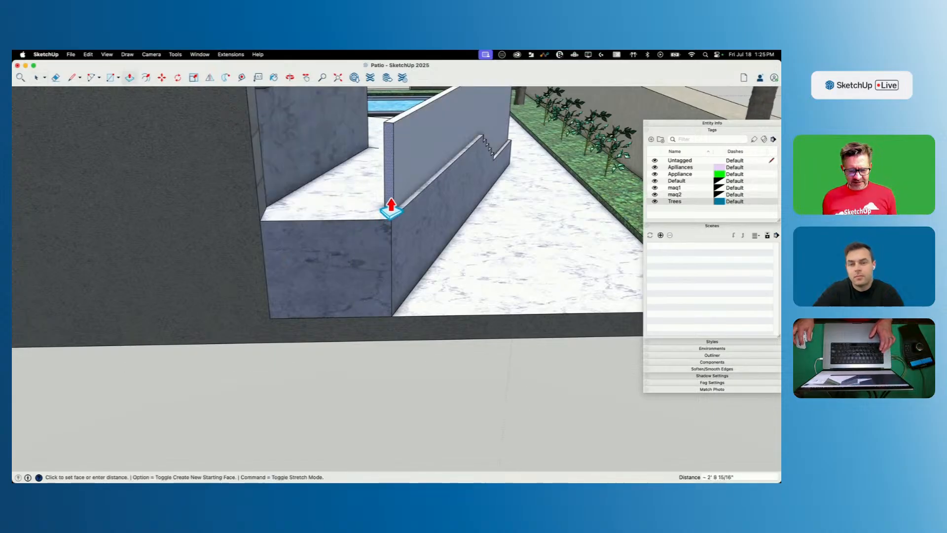
{"action": "left_click", "coordinate": [385, 210]}
{"action": "middle_click_drag", "start_coordinate": [395, 228], "coordinate": [393, 205]}
{"action": "key", "text": "l"}
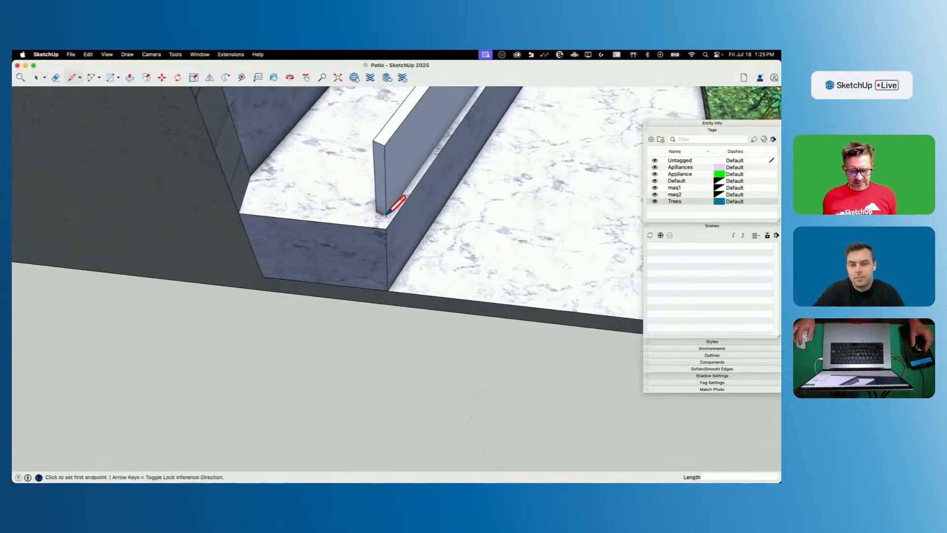
{"action": "key", "text": "p"}
{"action": "left_click", "coordinate": [382, 211]}
{"action": "left_click", "coordinate": [380, 214]}
Step: Outline a 4" wide strip along the platform's end, from the low wall's end to the house wall
{"action": "key", "text": "l"}
{"action": "left_click", "coordinate": [383, 220]}
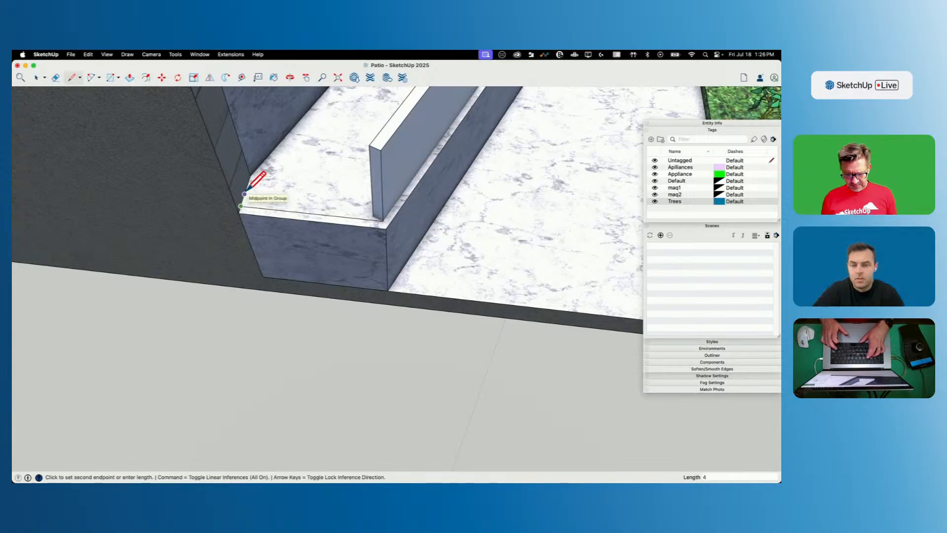
{"action": "key", "text": "Return"}
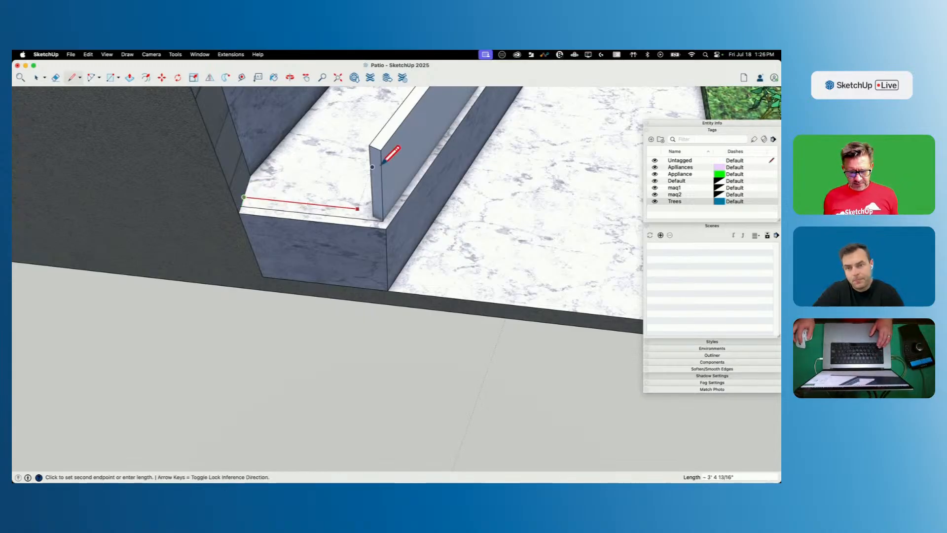
{"action": "left_click", "coordinate": [402, 181]}
{"action": "key", "text": "p"}
{"action": "key", "text": "space"}
{"action": "key", "text": "l"}
{"action": "key", "text": "space"}
{"action": "left_click", "coordinate": [348, 215]}
{"action": "key", "text": "l"}
{"action": "left_click", "coordinate": [364, 118]}
{"action": "left_click", "coordinate": [371, 126]}
{"action": "left_click", "coordinate": [389, 117]}
Step: Pull the strip up 3' to form a return wall, and erase the seam where it meets the low wall's top
{"action": "key", "text": "p"}
{"action": "left_click", "coordinate": [371, 136]}
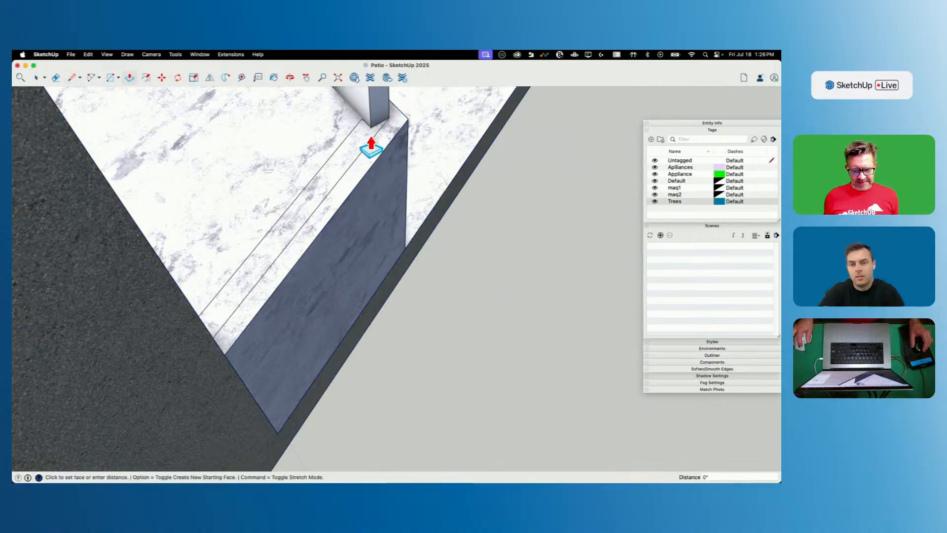
{"action": "left_click", "coordinate": [414, 184]}
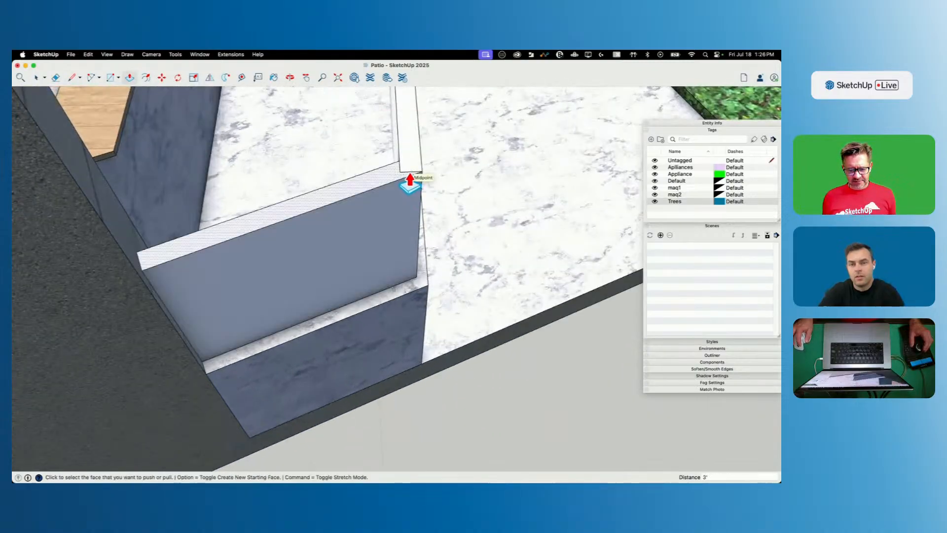
{"action": "key", "text": "e"}
{"action": "left_click_drag", "start_coordinate": [395, 166], "coordinate": [407, 167]}
{"action": "key", "text": "space"}
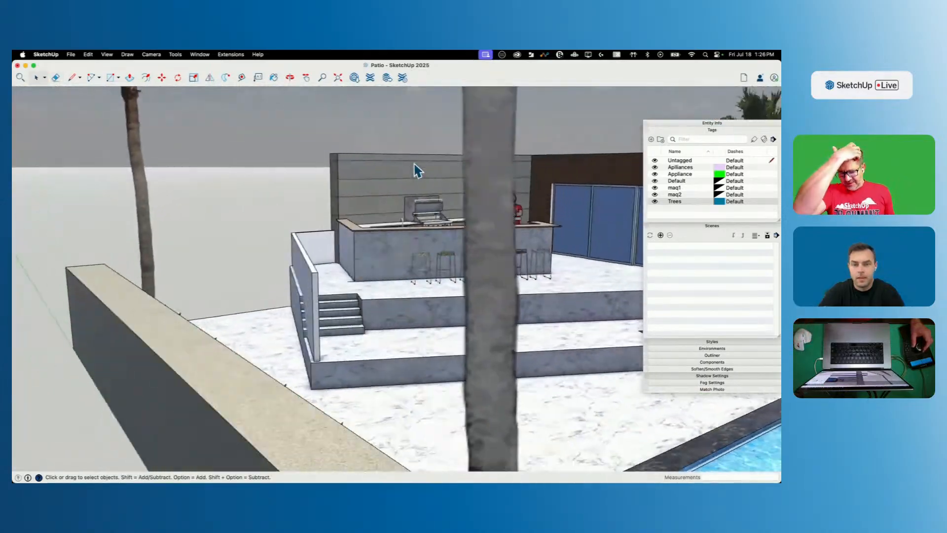
Step: Draw a horizontal line across the low wall's outer face, 36" above its base, from the free end toward the stairs
{"action": "scroll", "coordinate": [499, 222], "scroll_direction": "up", "scroll_amount": 5}
{"action": "key", "text": "l"}
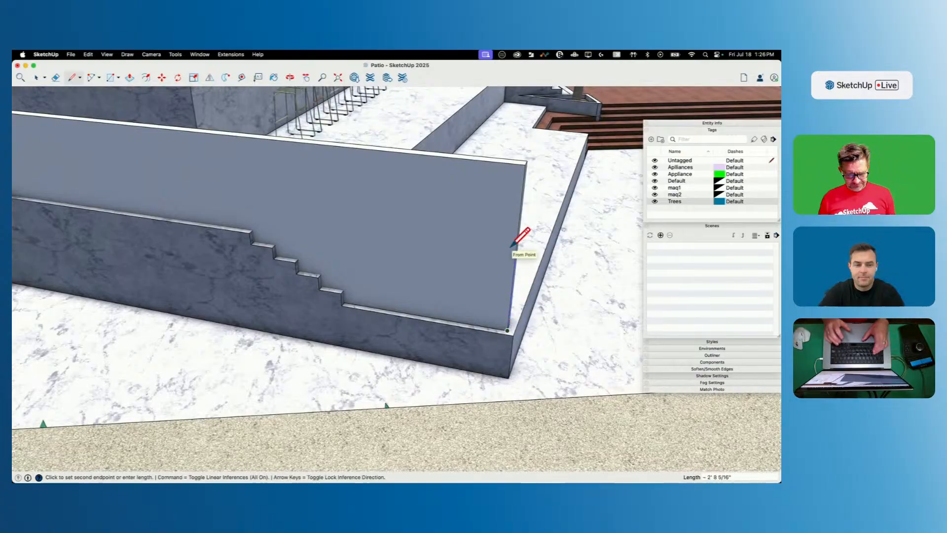
{"action": "key", "text": "Escape"}
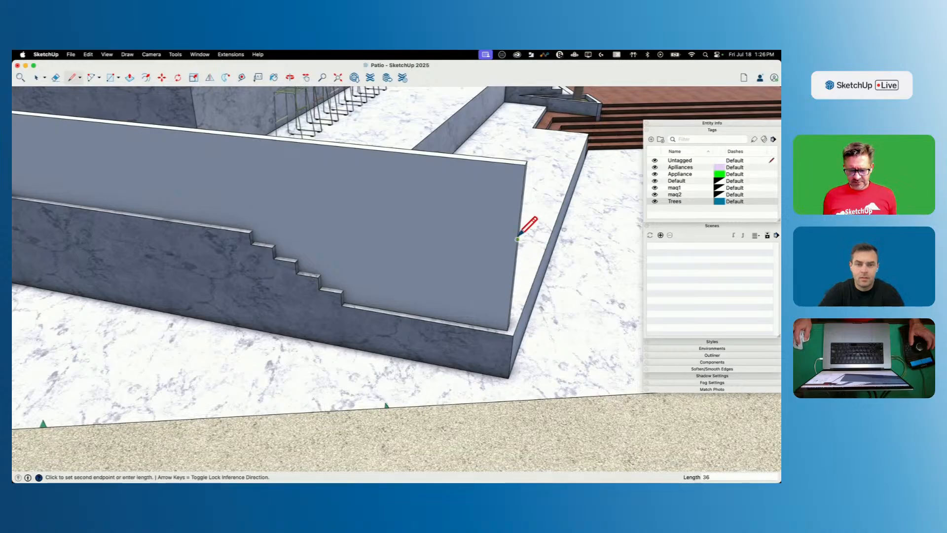
{"action": "left_click", "coordinate": [314, 213]}
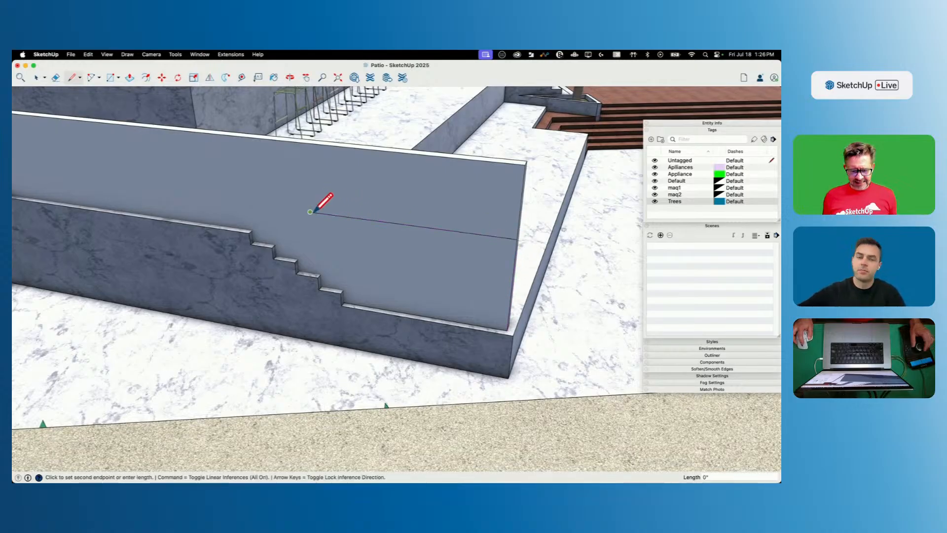
Step: Draw a 36" vertical line up the wall face from the lowest step's nosing
{"action": "scroll", "coordinate": [344, 291], "scroll_direction": "up", "scroll_amount": 3}
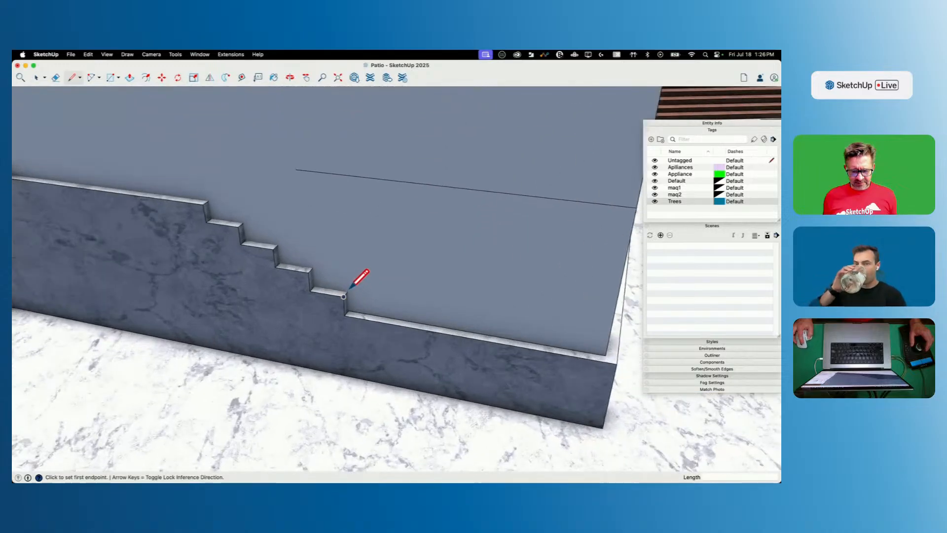
{"action": "scroll", "coordinate": [344, 295], "scroll_direction": "up", "scroll_amount": 2}
{"action": "scroll", "coordinate": [345, 291], "scroll_direction": "up", "scroll_amount": 2}
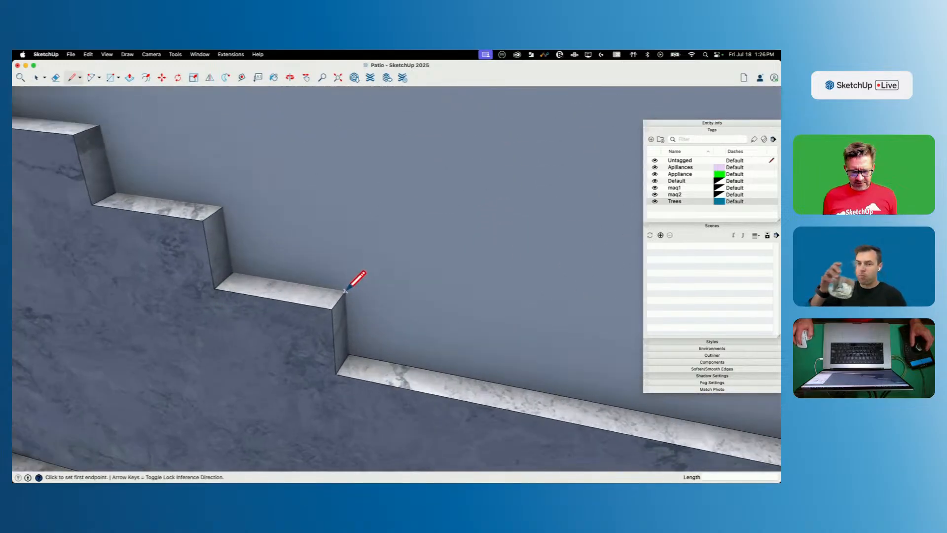
{"action": "left_click", "coordinate": [345, 291]}
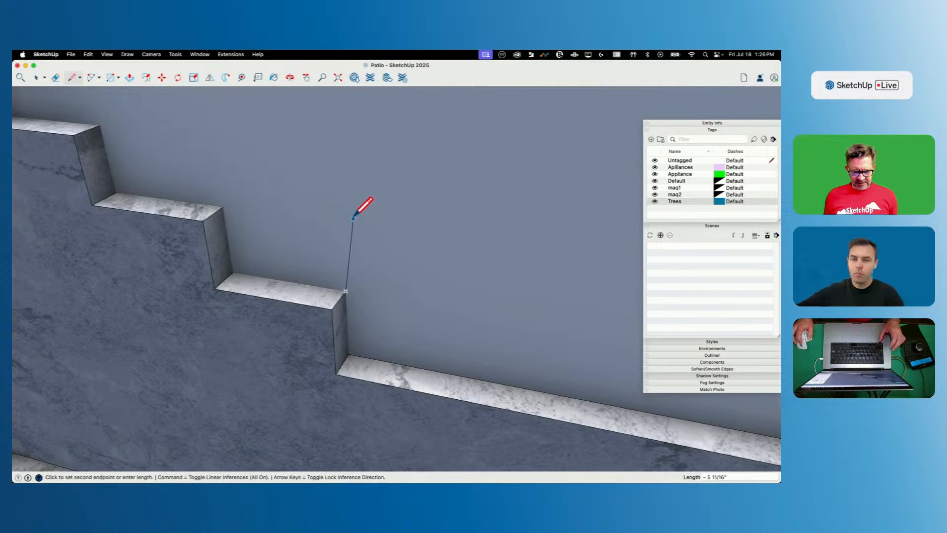
{"action": "key", "text": "Down"}
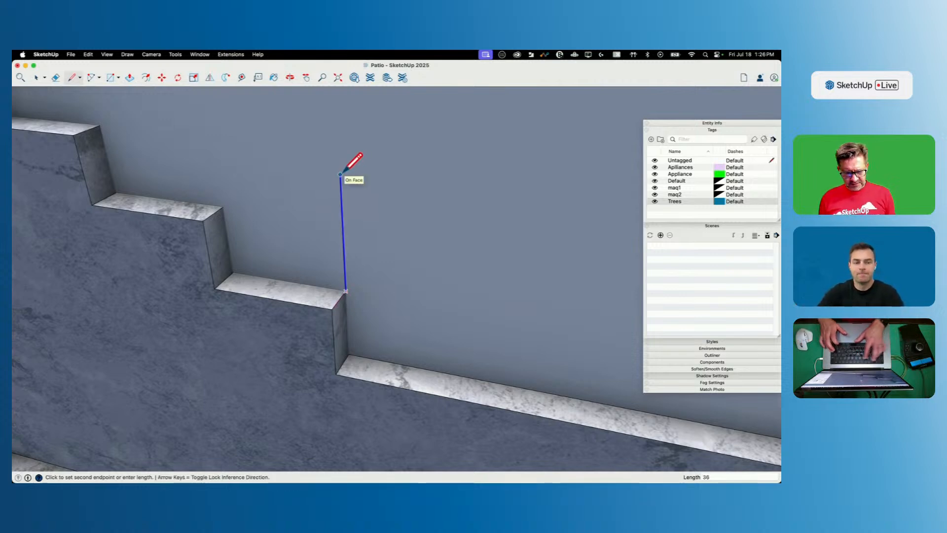
{"action": "type", "text": "36"}
{"action": "key", "text": "Return"}
{"action": "scroll", "coordinate": [349, 159], "scroll_direction": "down", "scroll_amount": 3}
{"action": "key", "text": "Escape"}
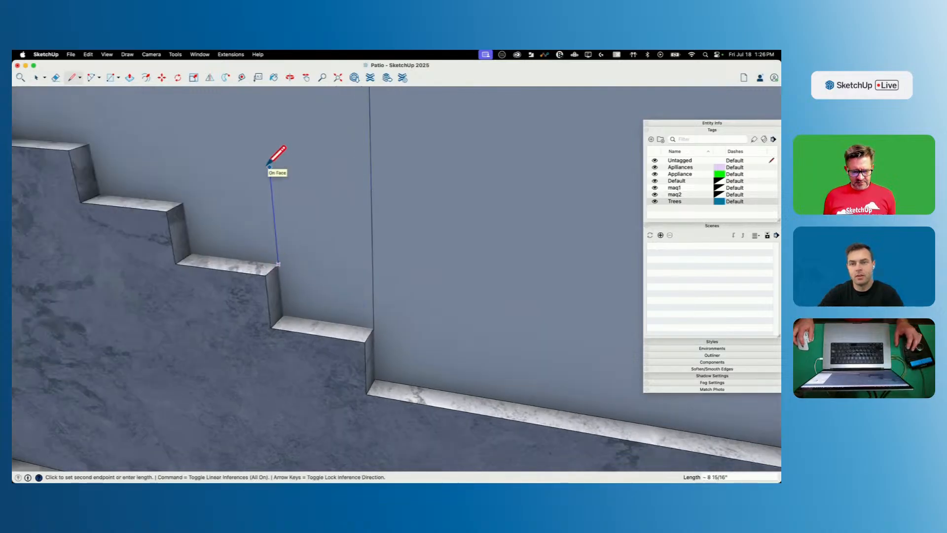
Step: Draw a second 36" vertical line up the wall face from the next step's nosing
{"action": "type", "text": "36"}
{"action": "key", "text": "Return"}
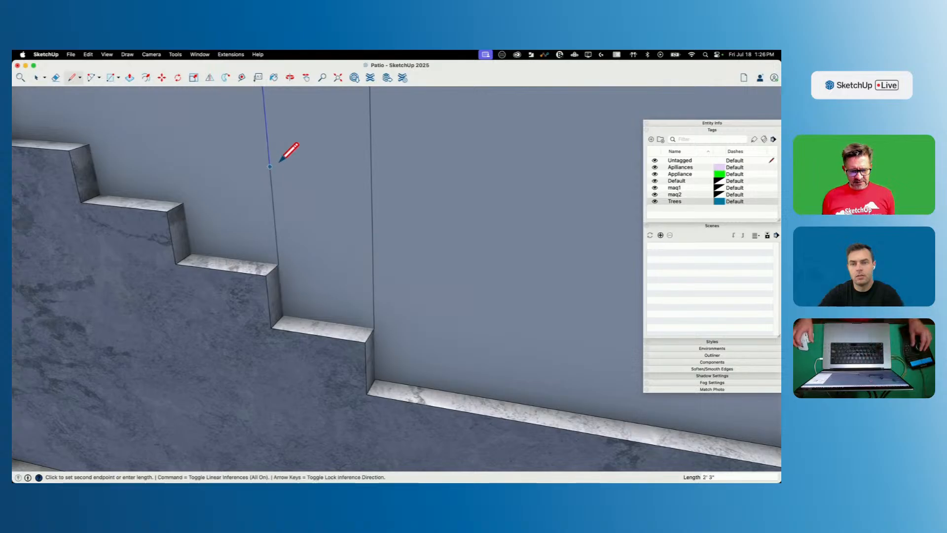
{"action": "scroll", "coordinate": [289, 175], "scroll_direction": "down", "scroll_amount": 5}
{"action": "key", "text": "Escape"}
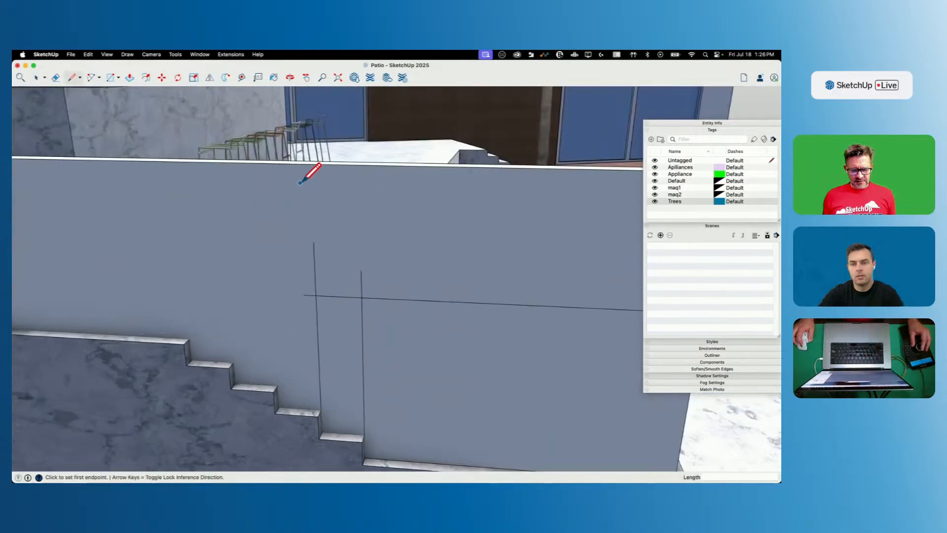
Step: Draw a sloped line through the tops of both verticals, extending past the horizontal line and up to the wall's top edge
{"action": "left_click", "coordinate": [361, 271]}
{"action": "left_click", "coordinate": [313, 241]}
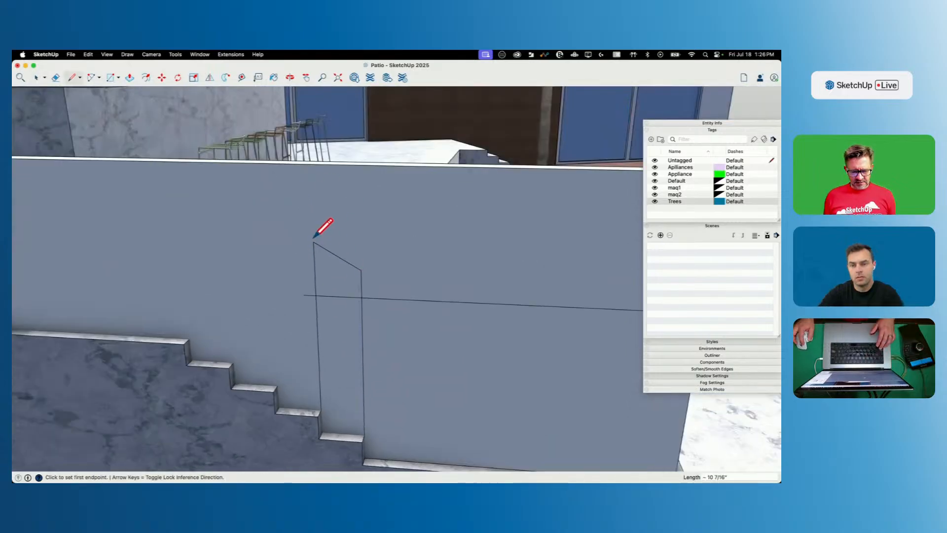
{"action": "left_click", "coordinate": [361, 271]}
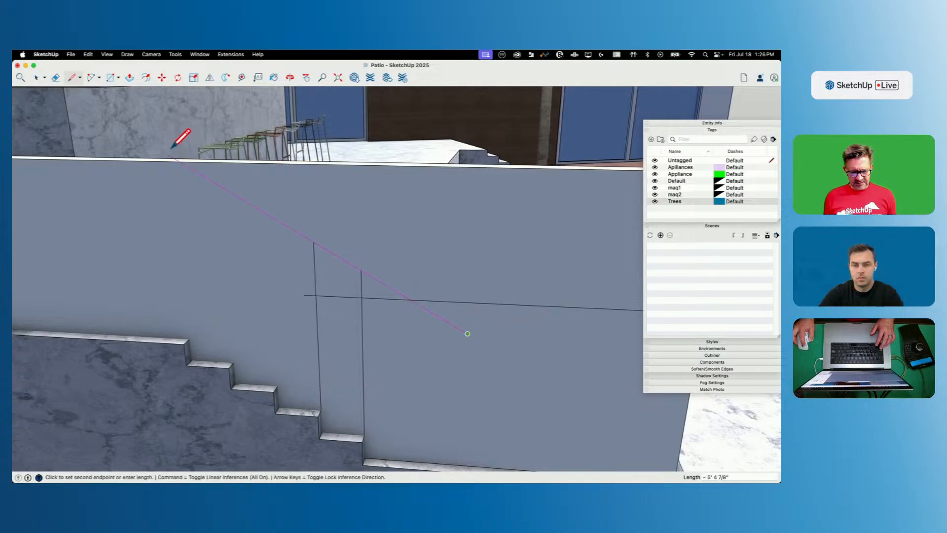
{"action": "left_click", "coordinate": [173, 148]}
Step: Erase the construction lines below the slope and push the wall's upper portion through 4" to cut it away
{"action": "key", "text": "e"}
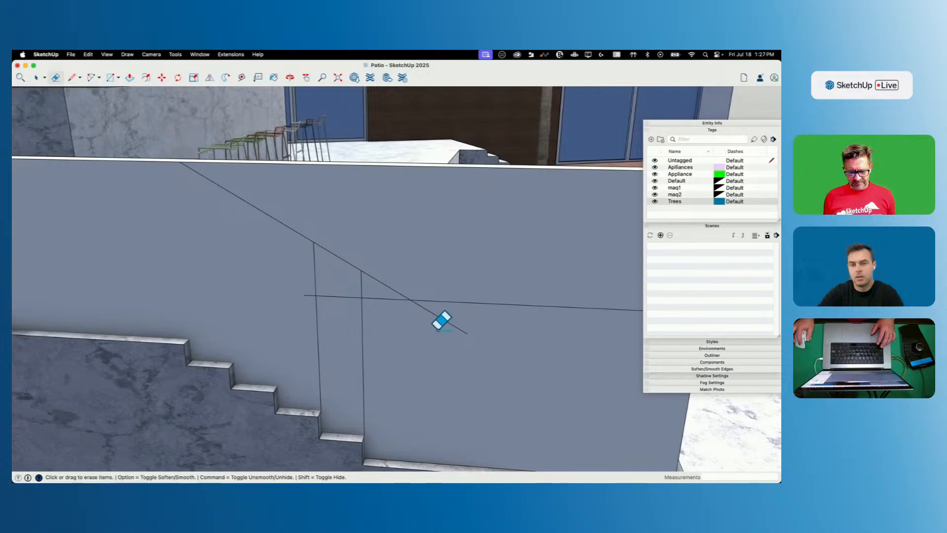
{"action": "left_click_drag", "start_coordinate": [358, 286], "coordinate": [385, 302]}
{"action": "key", "text": "p"}
{"action": "left_click", "coordinate": [387, 247]}
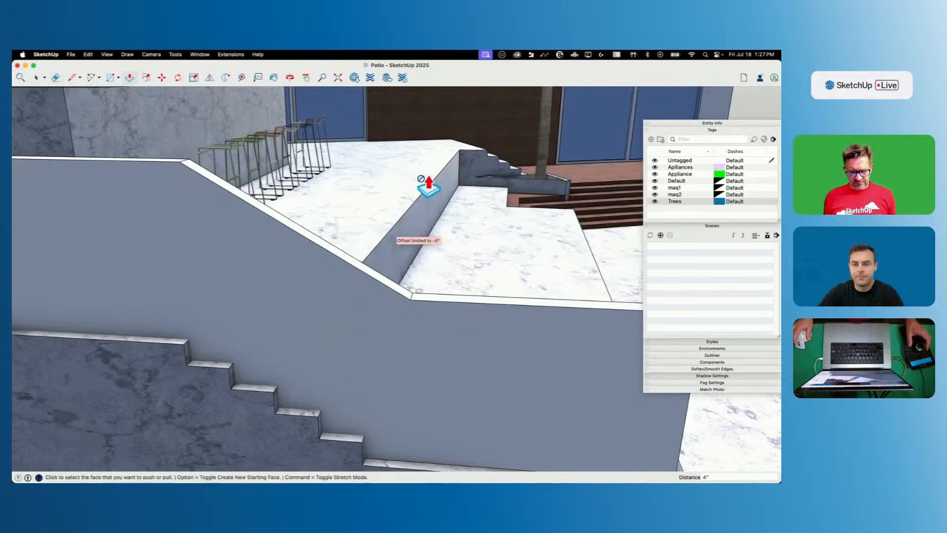
{"action": "key", "text": "space"}
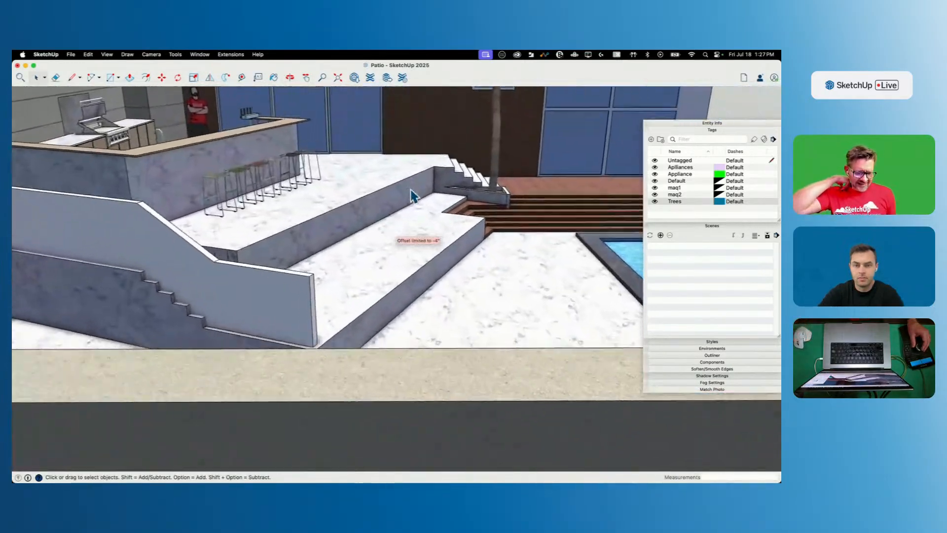
{"action": "mouse_move", "coordinate": [410, 190]}
{"action": "middle_mouse_down"}
{"action": "mouse_move", "coordinate": [389, 179]}
{"action": "mouse_move", "coordinate": [423, 194]}
{"action": "middle_mouse_up"}
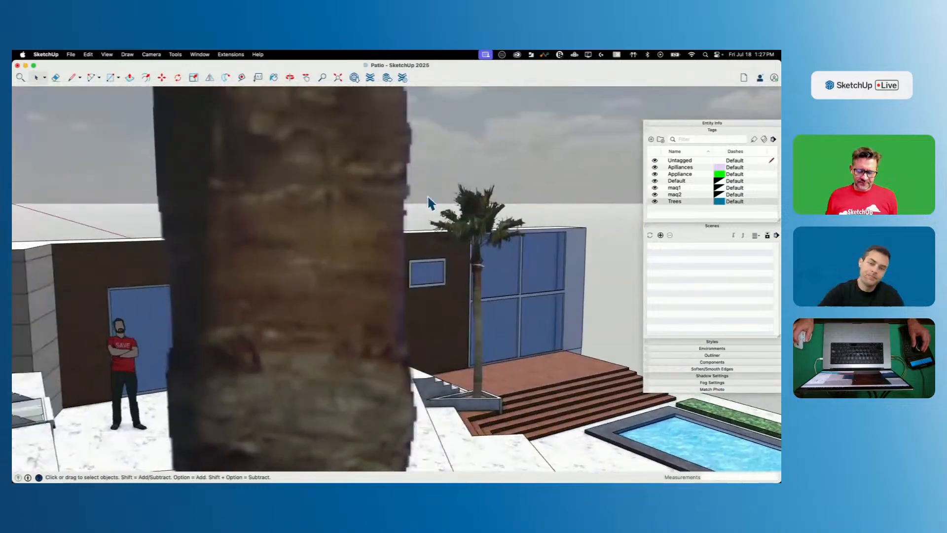
{"action": "scroll", "coordinate": [386, 276], "scroll_direction": "up", "scroll_amount": 4}
{"action": "key", "text": "l"}
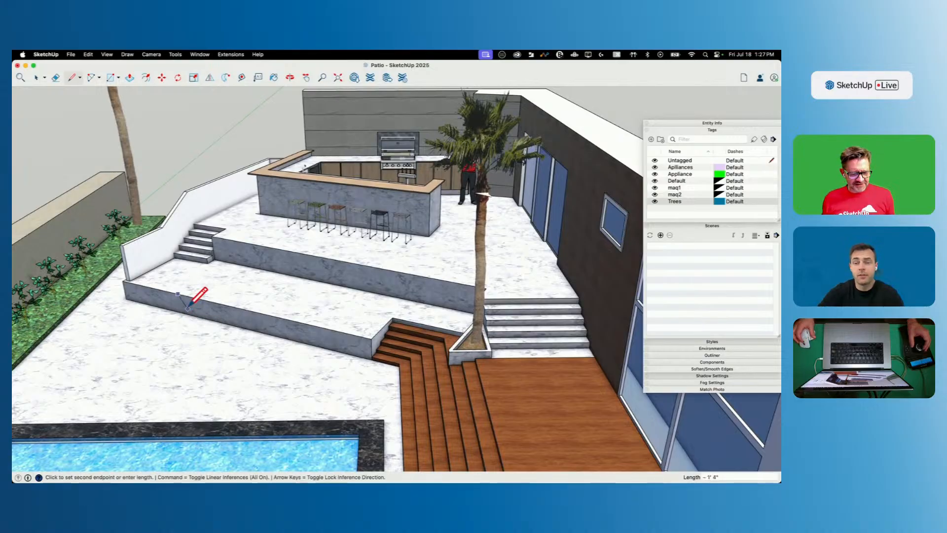
{"action": "key", "text": "space"}
{"action": "middle_click_drag", "start_coordinate": [186, 310], "coordinate": [154, 298]}
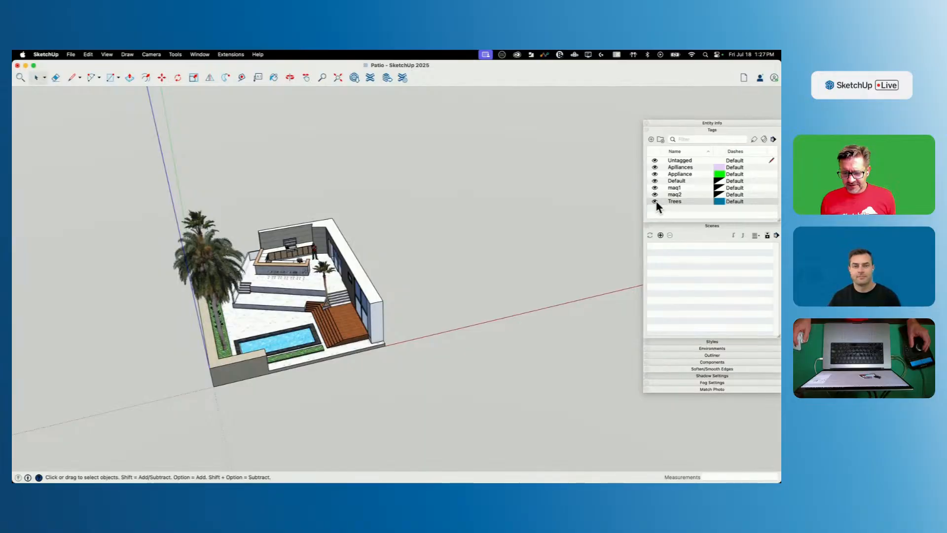
Step: Hide the Trees tag and open 3D Warehouse
{"action": "left_click", "coordinate": [655, 201]}
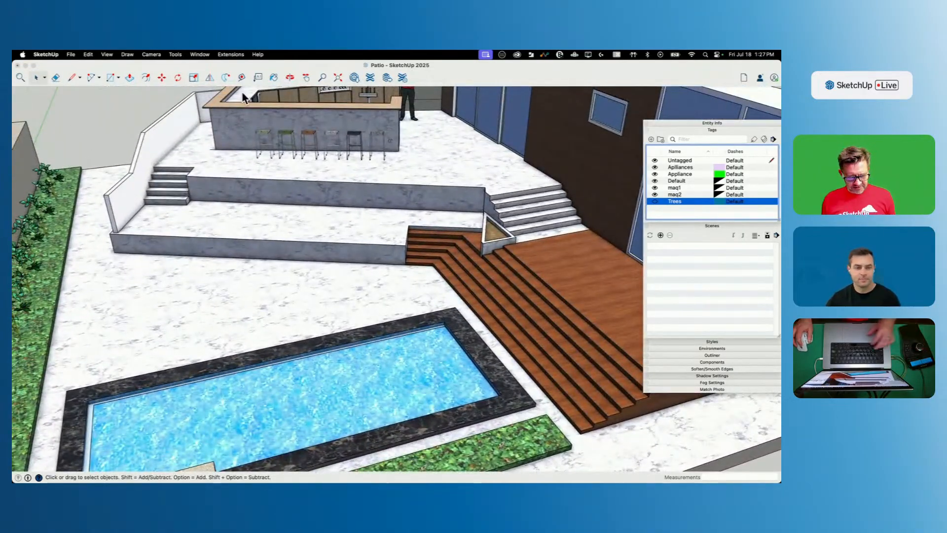
{"action": "left_click", "coordinate": [354, 78]}
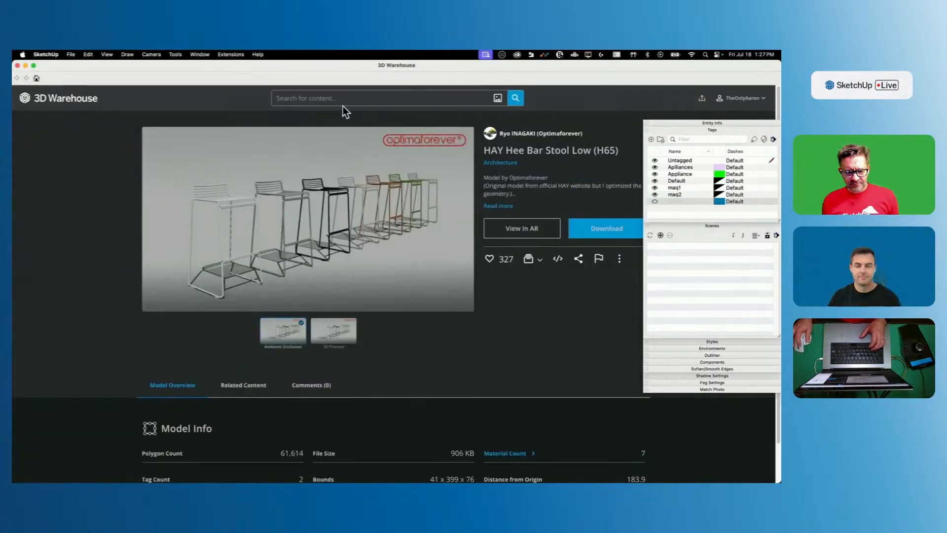
Step: Search 3D Warehouse for "chaise lounge" and refine the search to "outdoor chaise lounge"
{"action": "left_click", "coordinate": [339, 99]}
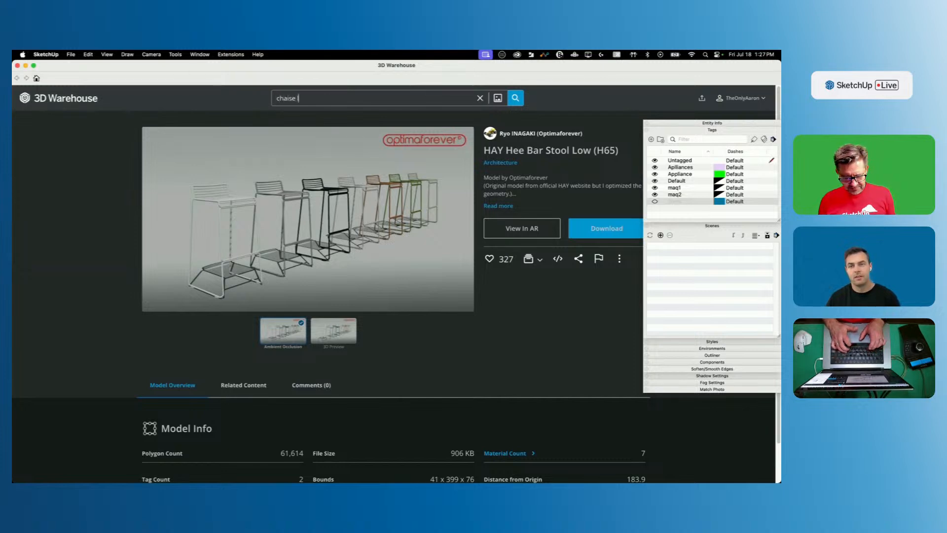
{"action": "key", "text": "Return"}
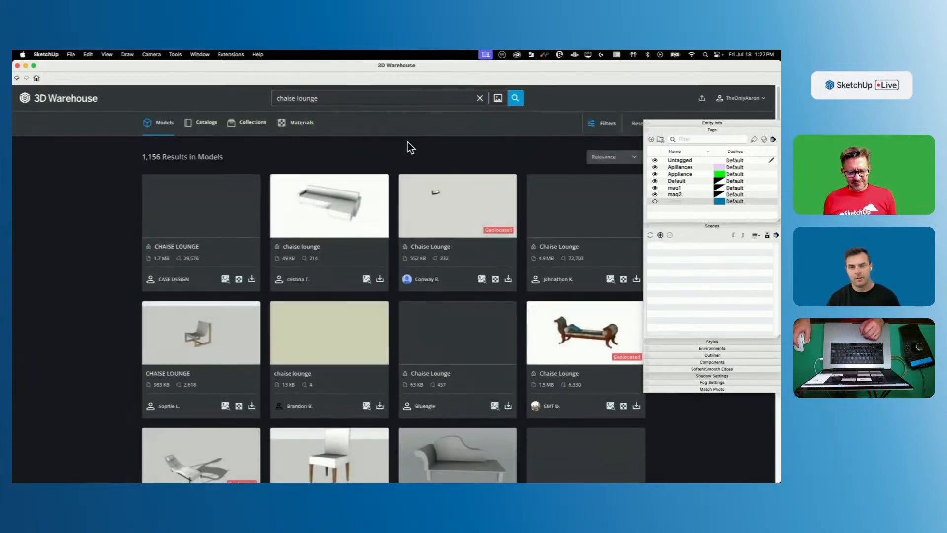
{"action": "scroll", "coordinate": [329, 176], "scroll_direction": "down", "scroll_amount": 3}
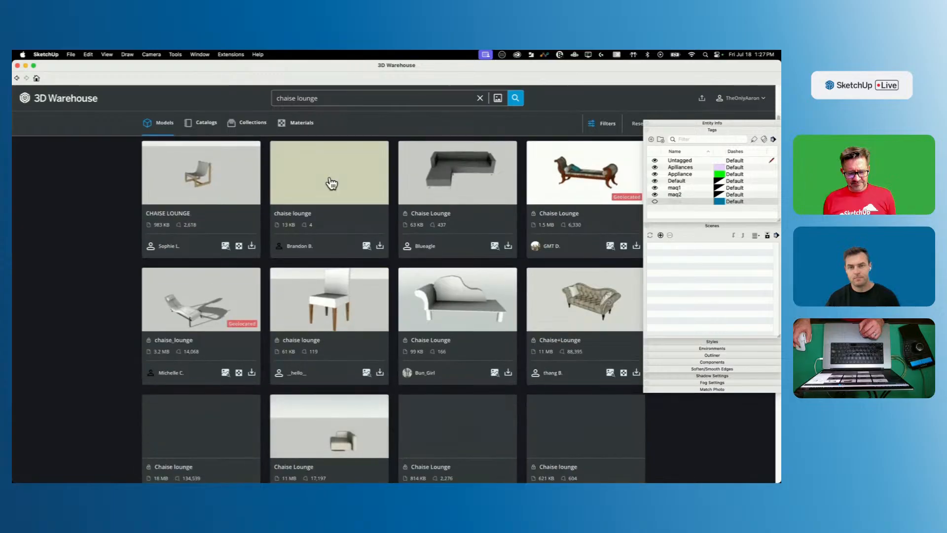
{"action": "scroll", "coordinate": [330, 180], "scroll_direction": "up", "scroll_amount": 3}
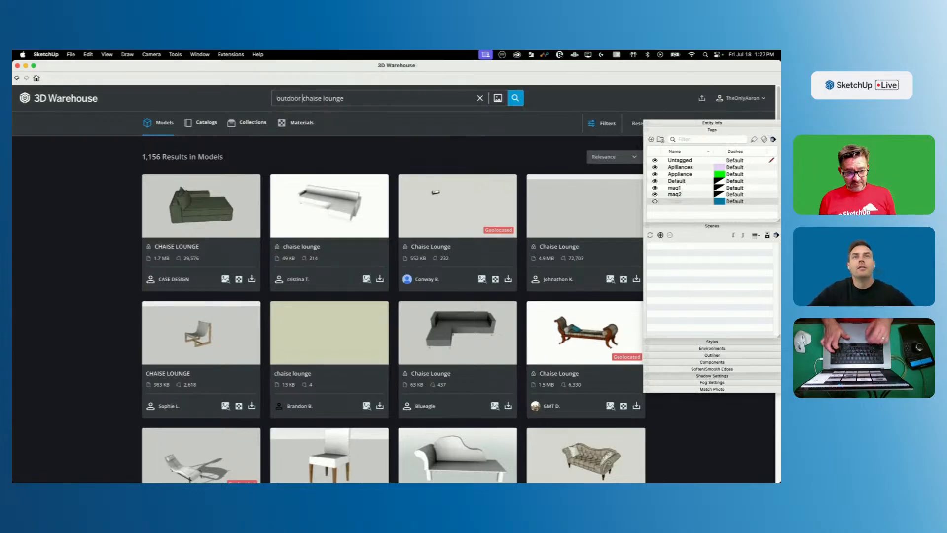
{"action": "key", "text": "Return"}
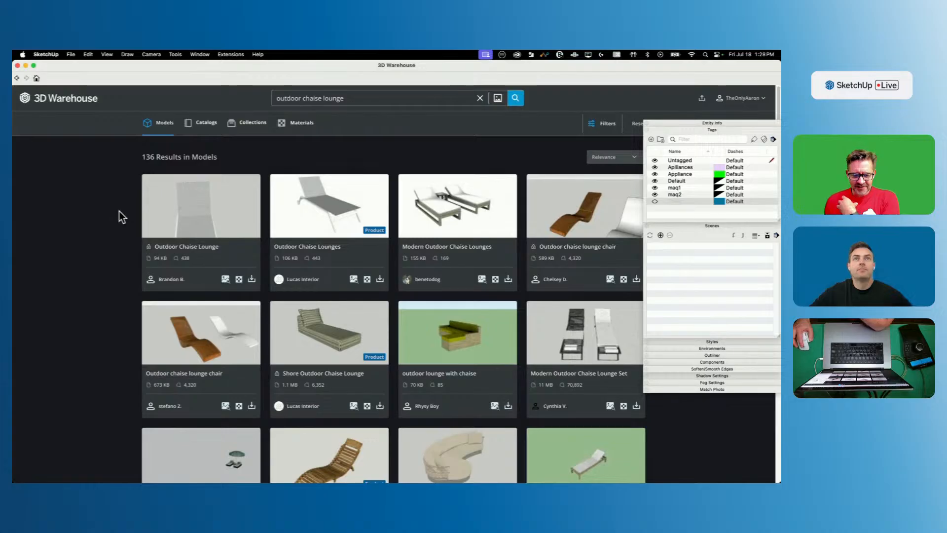
Step: Browse the outdoor chaise lounge results and inspect the Modern Outdoor Chaise Lounges model page
{"action": "scroll", "coordinate": [410, 219], "scroll_direction": "down", "scroll_amount": 1}
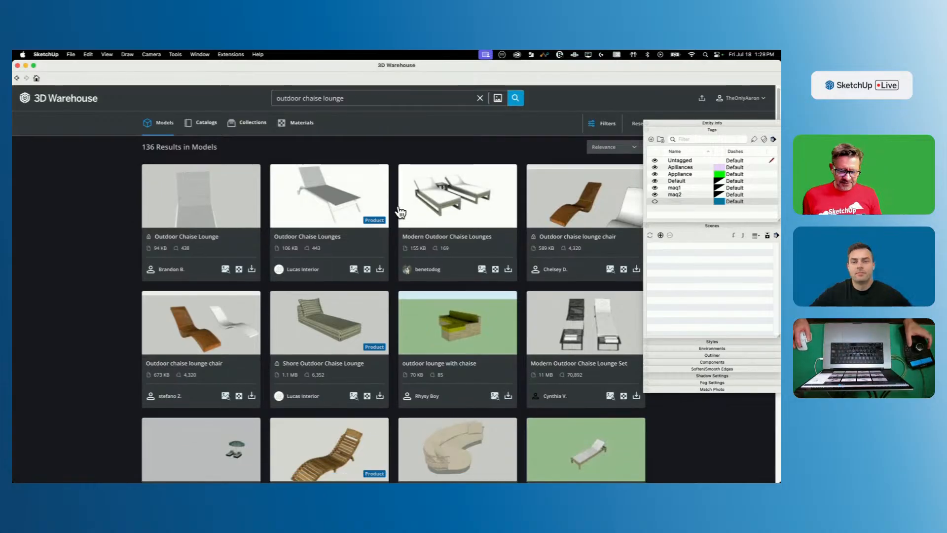
{"action": "scroll", "coordinate": [428, 214], "scroll_direction": "down", "scroll_amount": 3}
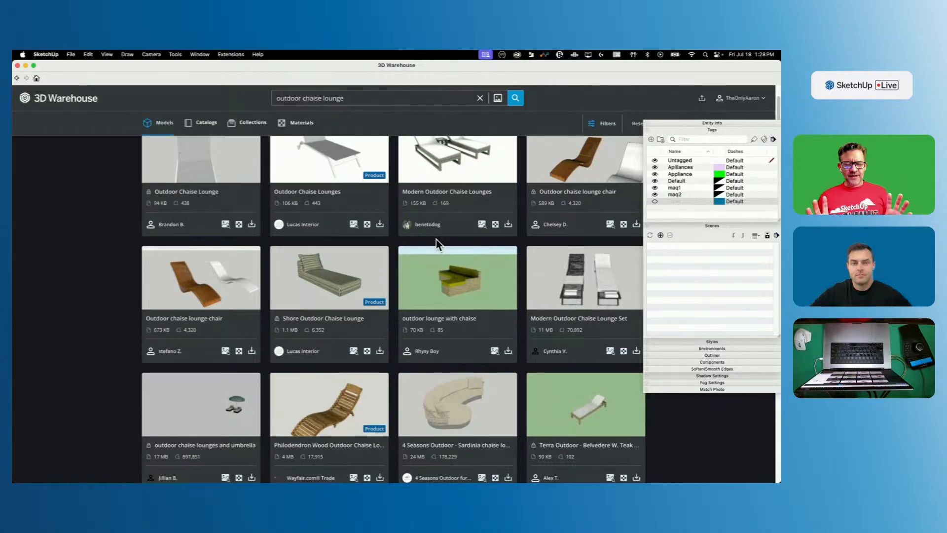
{"action": "scroll", "coordinate": [346, 266], "scroll_direction": "down", "scroll_amount": 5}
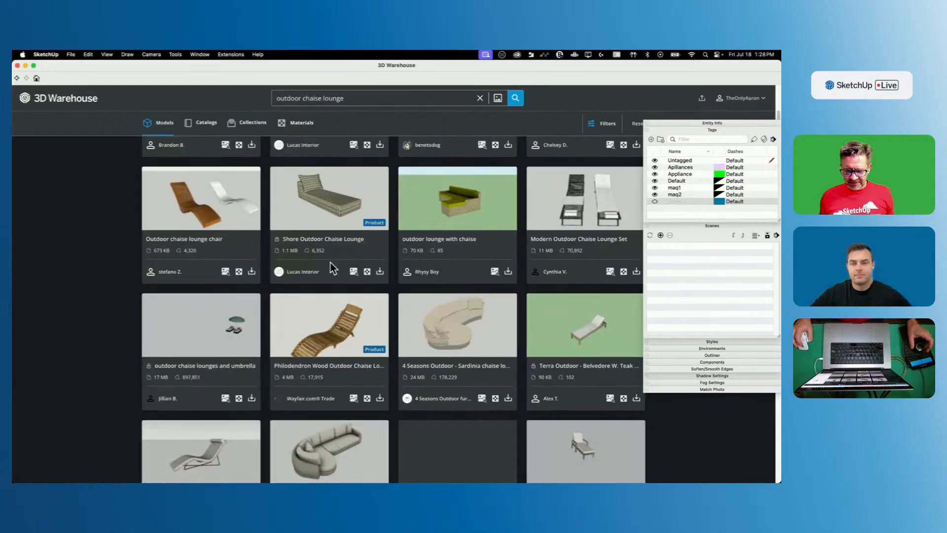
{"action": "scroll", "coordinate": [330, 264], "scroll_direction": "up", "scroll_amount": 10}
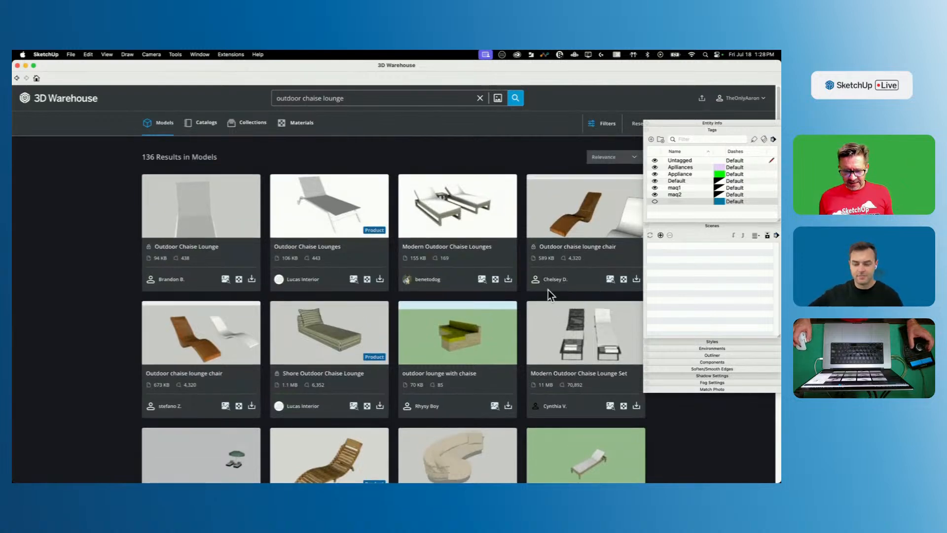
{"action": "left_click", "coordinate": [450, 209]}
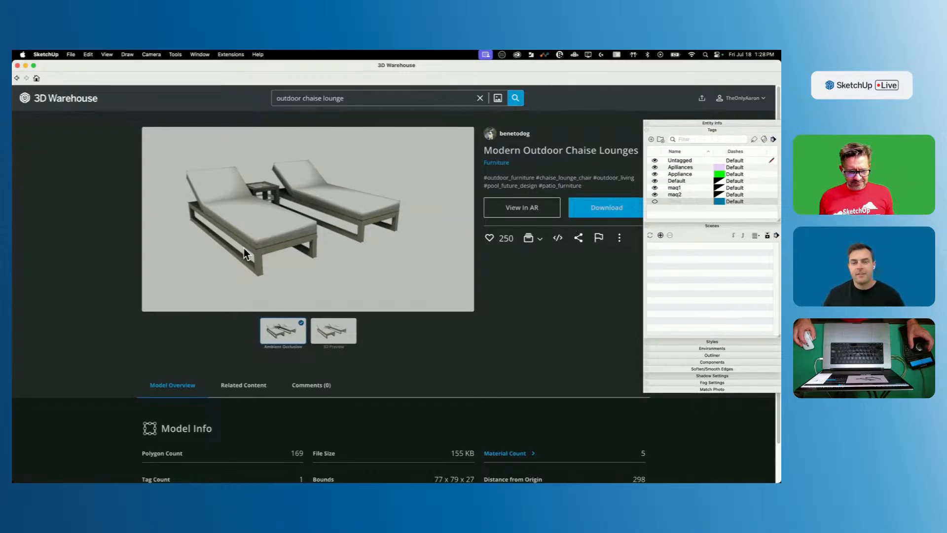
{"action": "left_click", "coordinate": [17, 78]}
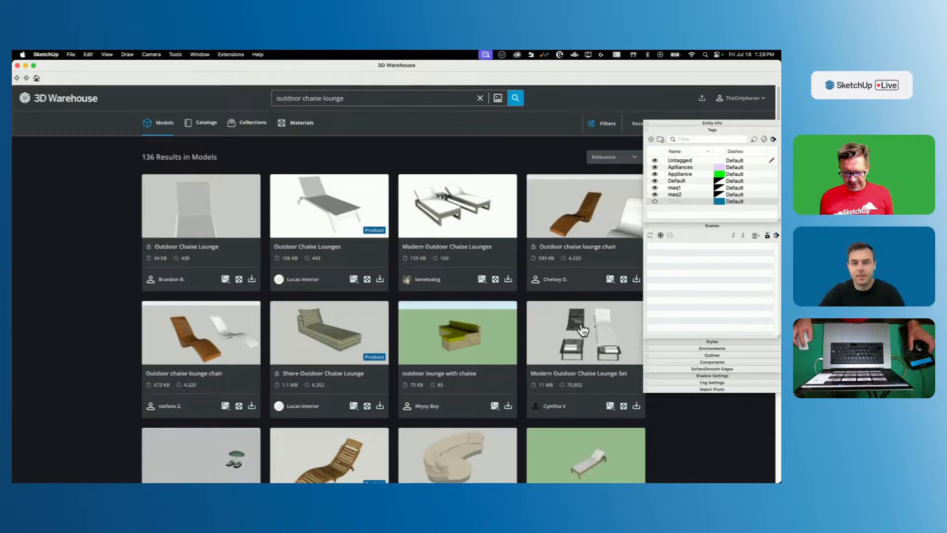
Step: Download the Modern Outdoor Chaise Lounge Set into the model and place it on the paving between the pool and the low terrace wall
{"action": "left_click", "coordinate": [583, 329]}
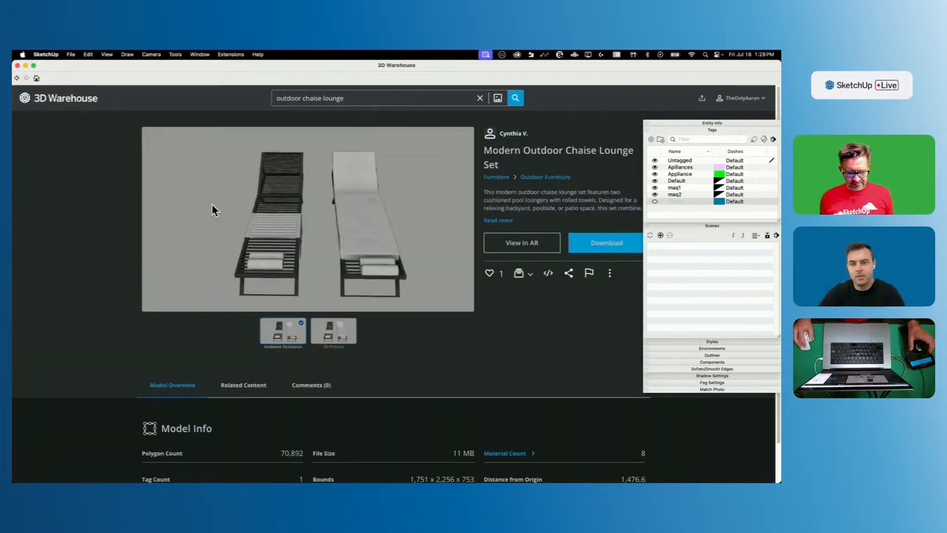
{"action": "left_click", "coordinate": [583, 243]}
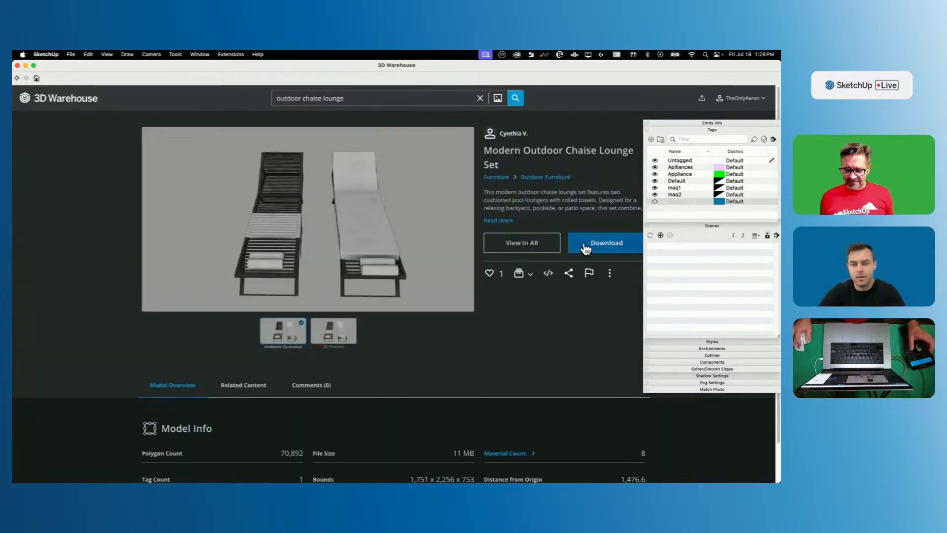
{"action": "left_click", "coordinate": [413, 210]}
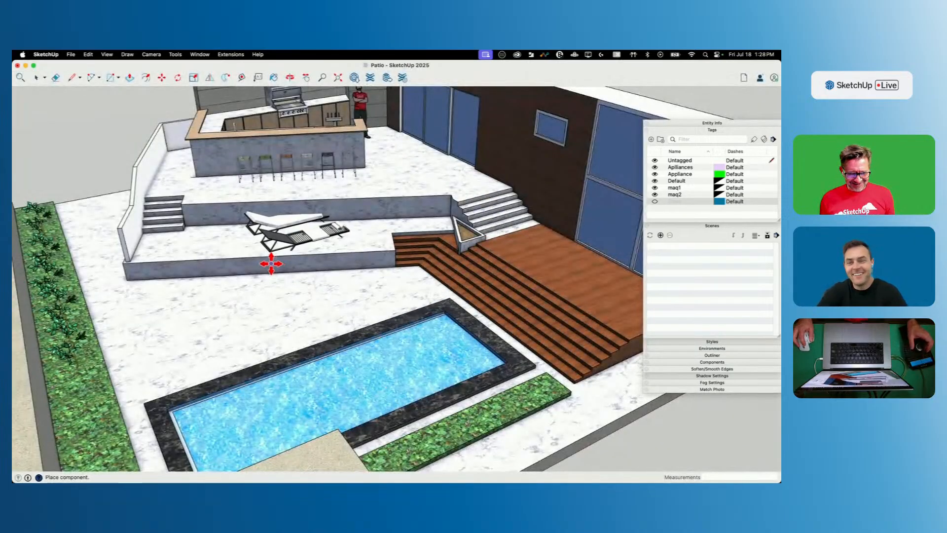
{"action": "left_click", "coordinate": [219, 350]}
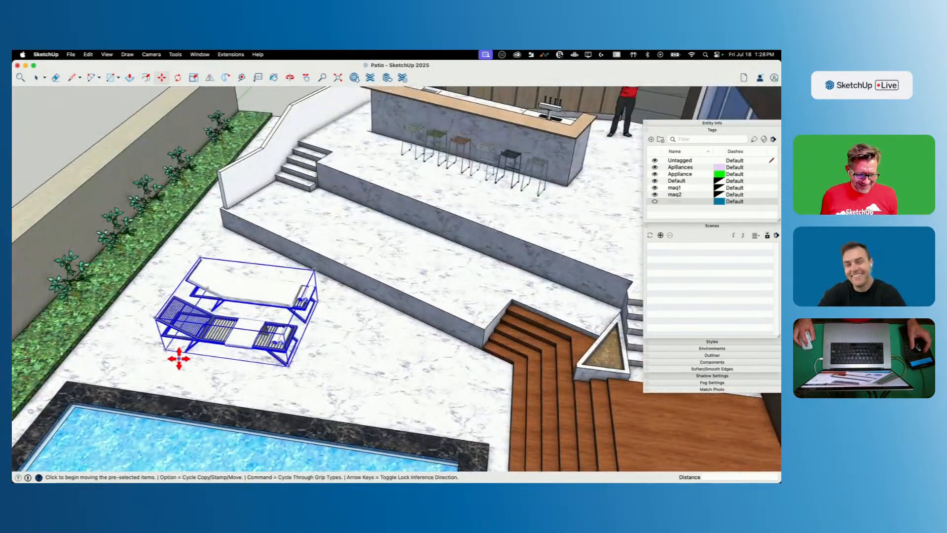
Step: Rotate the chaise lounge set 30° so its foot ends face the pool, and move it about 3' on the paving
{"action": "left_click", "coordinate": [252, 269]}
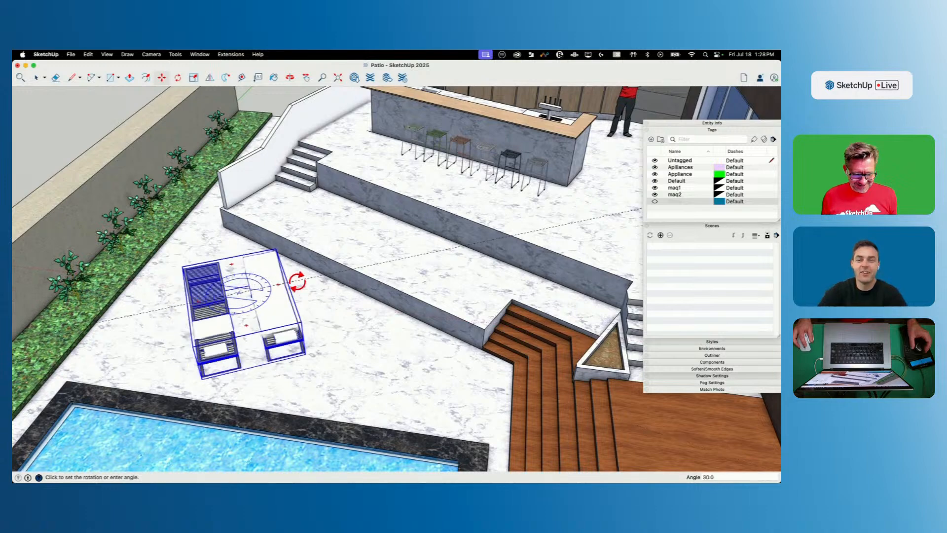
{"action": "left_click", "coordinate": [301, 278]}
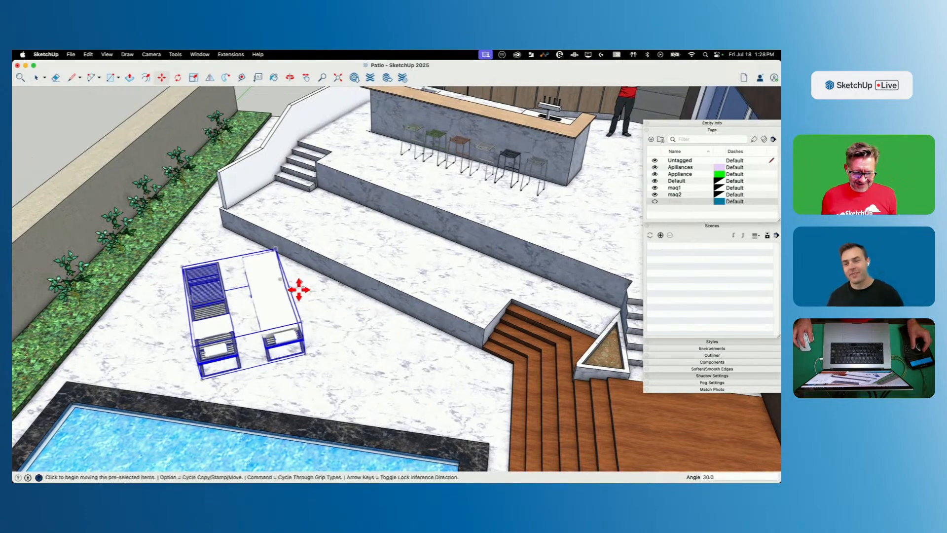
{"action": "left_click", "coordinate": [272, 315]}
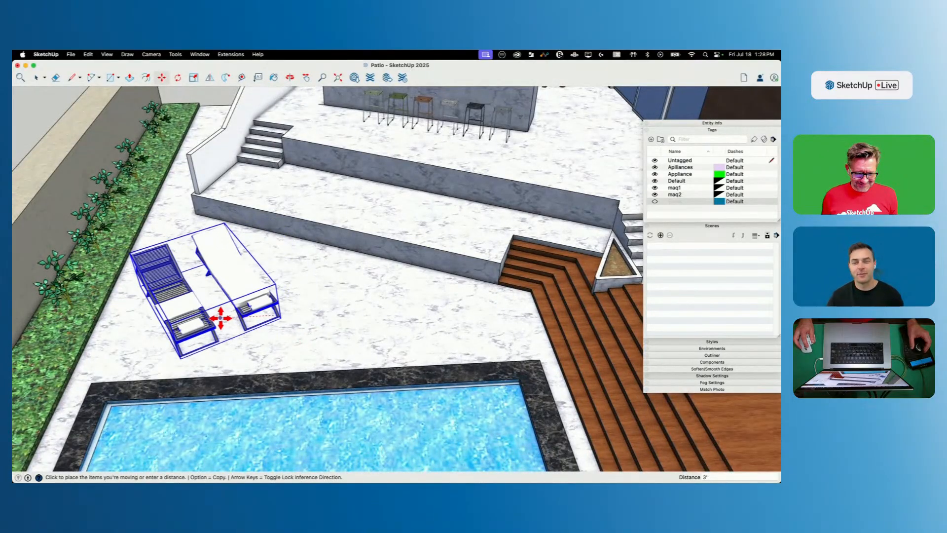
{"action": "left_click", "coordinate": [220, 318]}
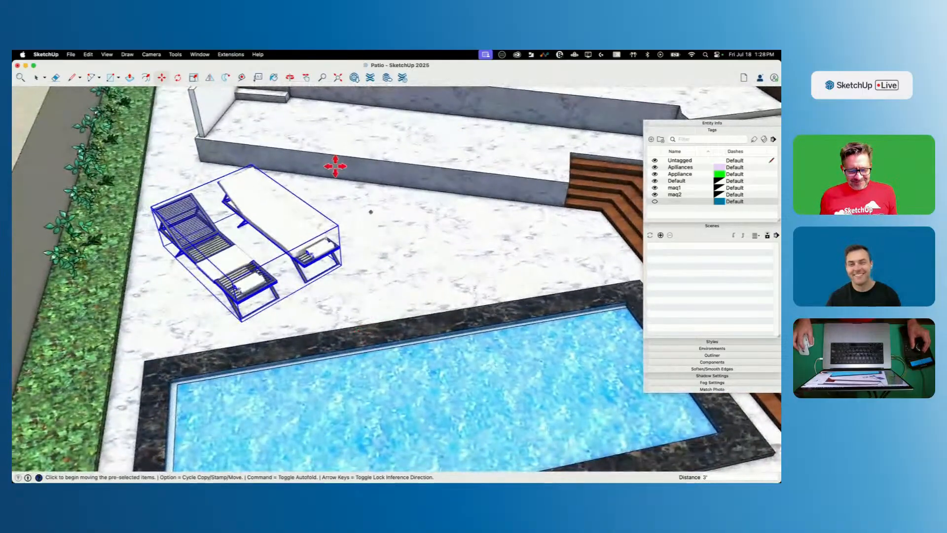
Step: Inside the chaise lounge set, move the white-covered lounger along the pool to widen the gap from the dark one
{"action": "key", "text": "space"}
{"action": "double_click", "coordinate": [323, 241]}
{"action": "key", "text": "super+a"}
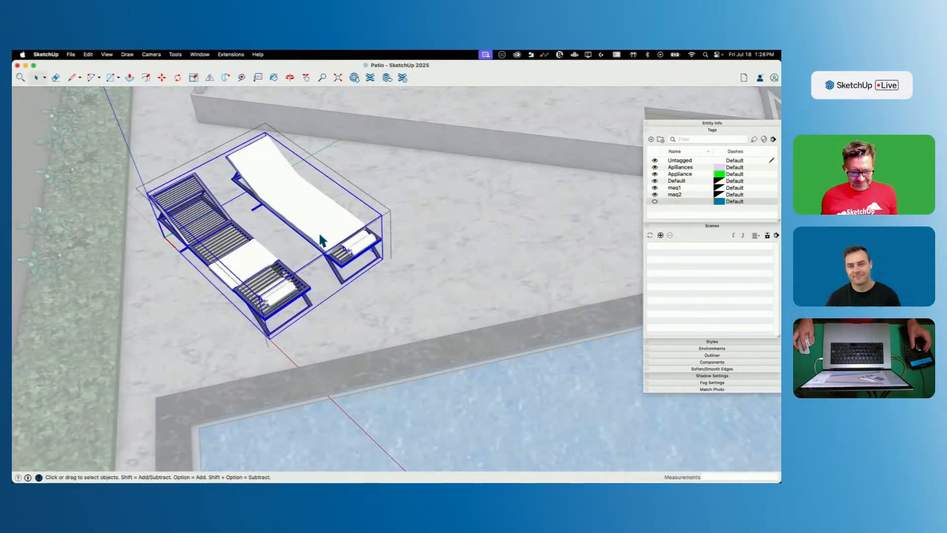
{"action": "left_click", "coordinate": [322, 241]}
{"action": "key", "text": "m"}
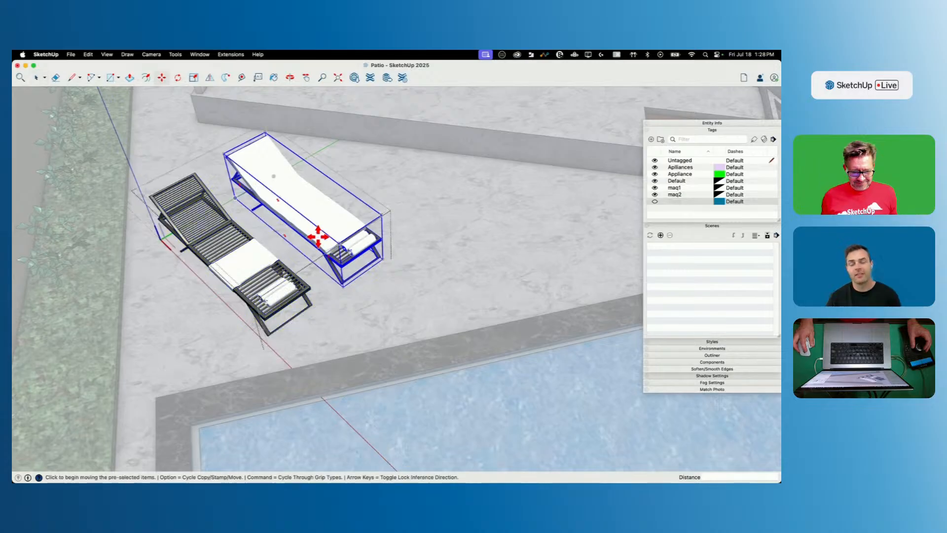
{"action": "left_click", "coordinate": [344, 286]}
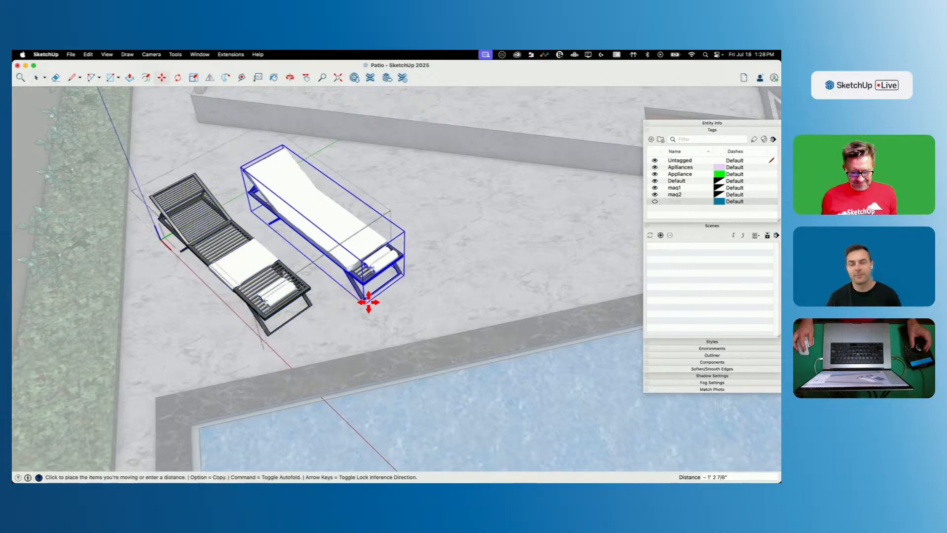
{"action": "left_click", "coordinate": [406, 320]}
{"action": "key", "text": "space"}
Step: Copy the dark lounger about 10' along the pool to the far side of the white one, and exit the set
{"action": "left_click", "coordinate": [275, 321]}
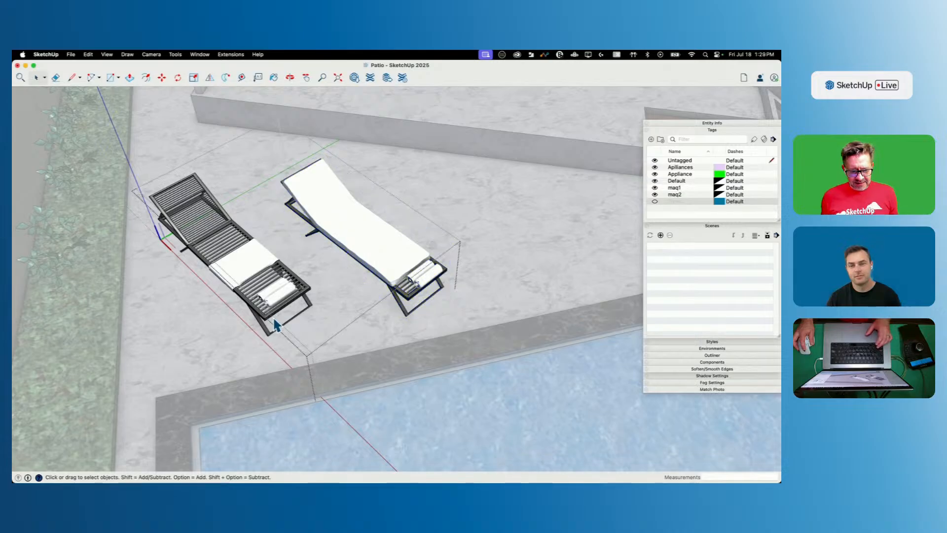
{"action": "left_click", "coordinate": [275, 322]}
{"action": "key", "text": "m"}
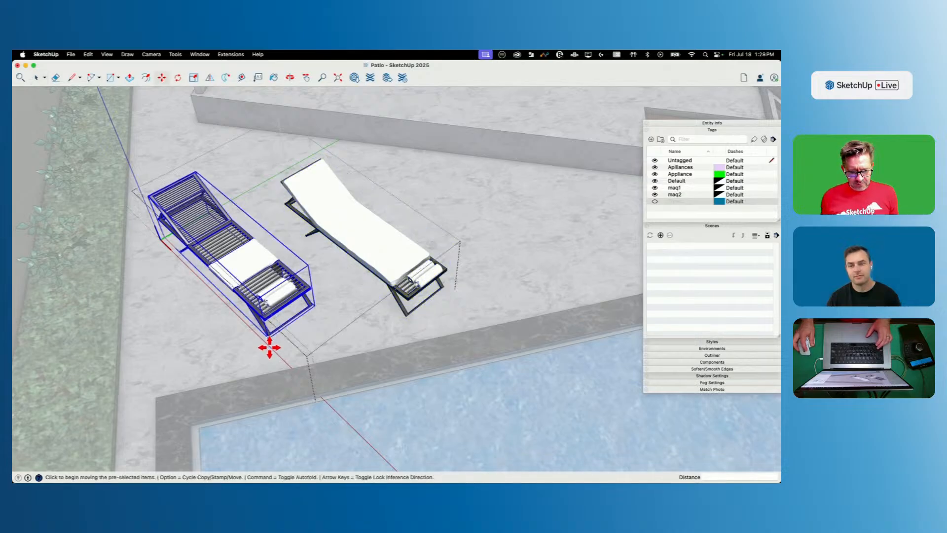
{"action": "left_click", "coordinate": [269, 348]}
{"action": "key", "text": "alt"}
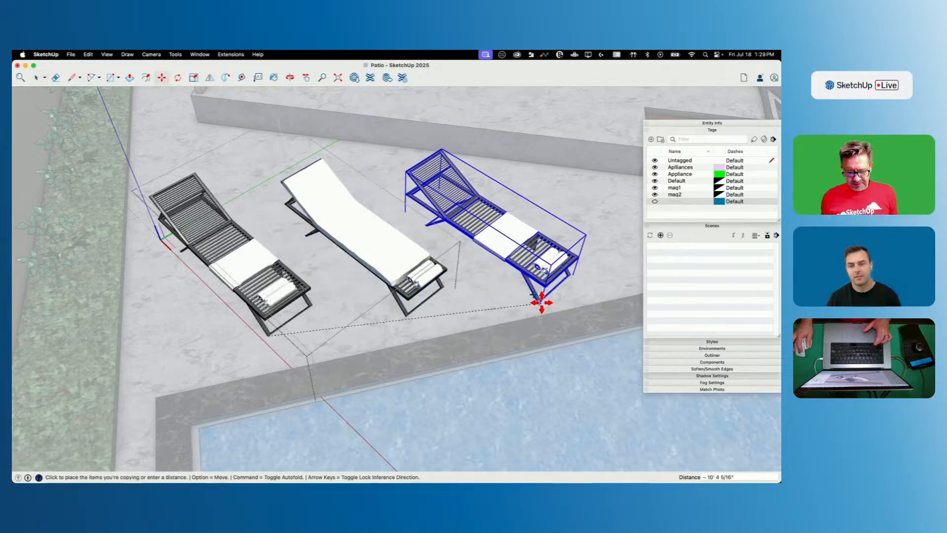
{"action": "left_click", "coordinate": [535, 294]}
{"action": "key", "text": "space"}
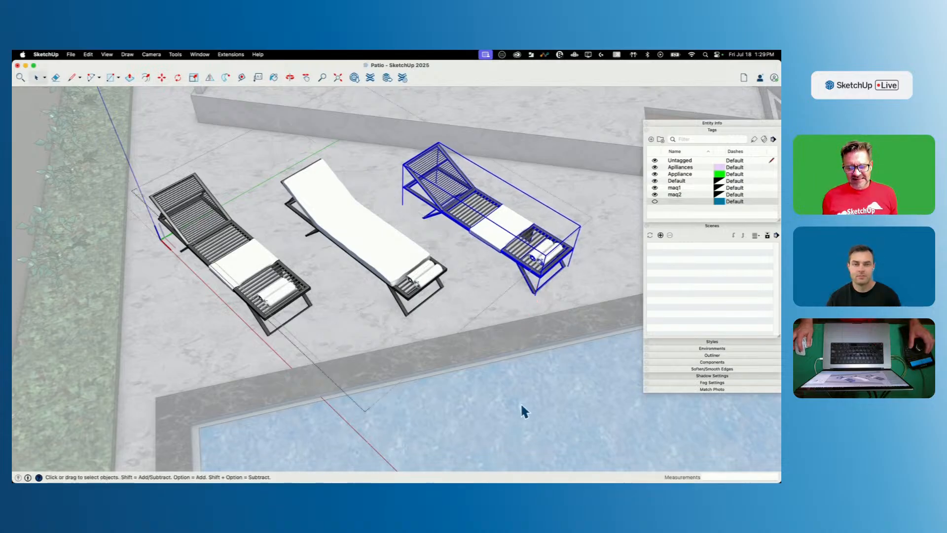
{"action": "left_click", "coordinate": [521, 401]}
{"action": "left_click", "coordinate": [115, 132]}
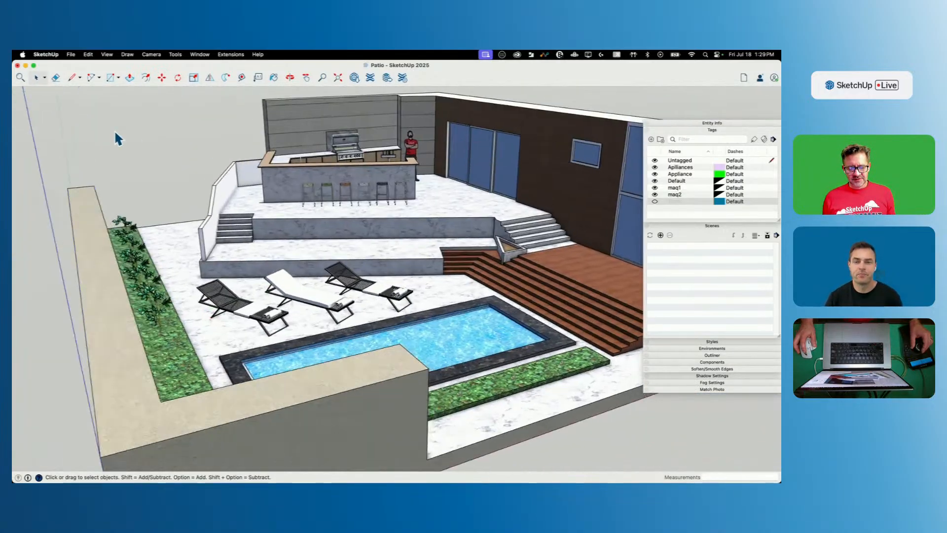
Step: Move the standing man figure out from behind the bar counter to the open floor beside the end bar stool
{"action": "scroll", "coordinate": [366, 227], "scroll_direction": "up", "scroll_amount": 6}
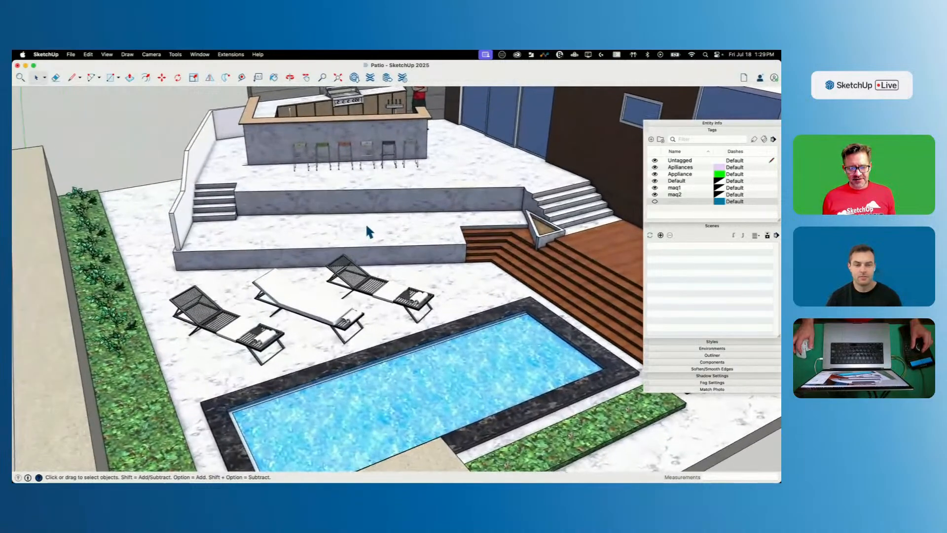
{"action": "middle_click_drag", "start_coordinate": [355, 193], "coordinate": [417, 219]}
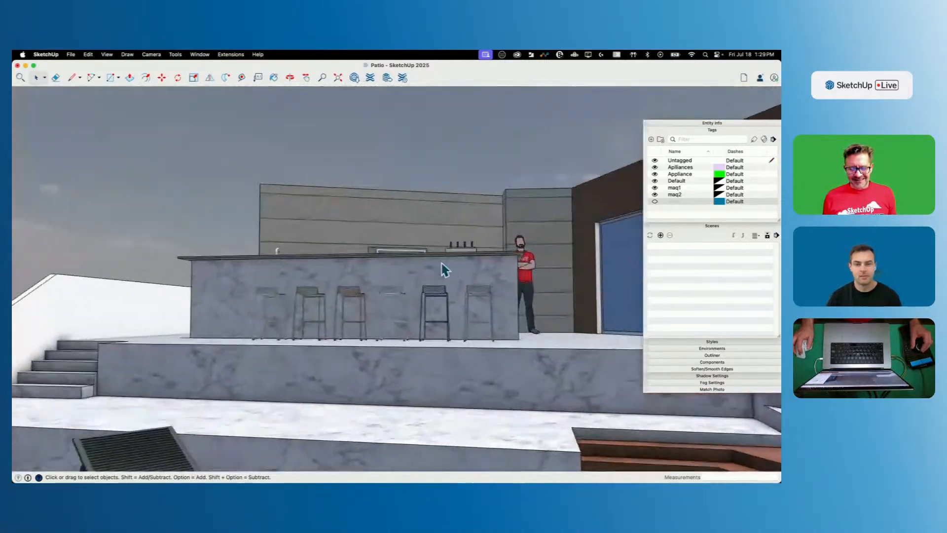
{"action": "scroll", "coordinate": [474, 306], "scroll_direction": "up", "scroll_amount": 8}
{"action": "left_click", "coordinate": [477, 298]}
{"action": "key", "text": "m"}
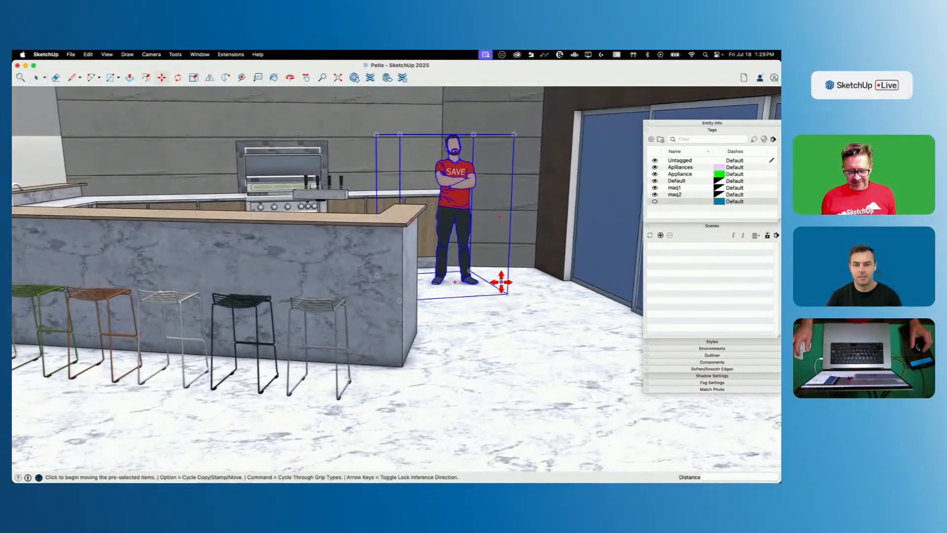
{"action": "left_click", "coordinate": [513, 294]}
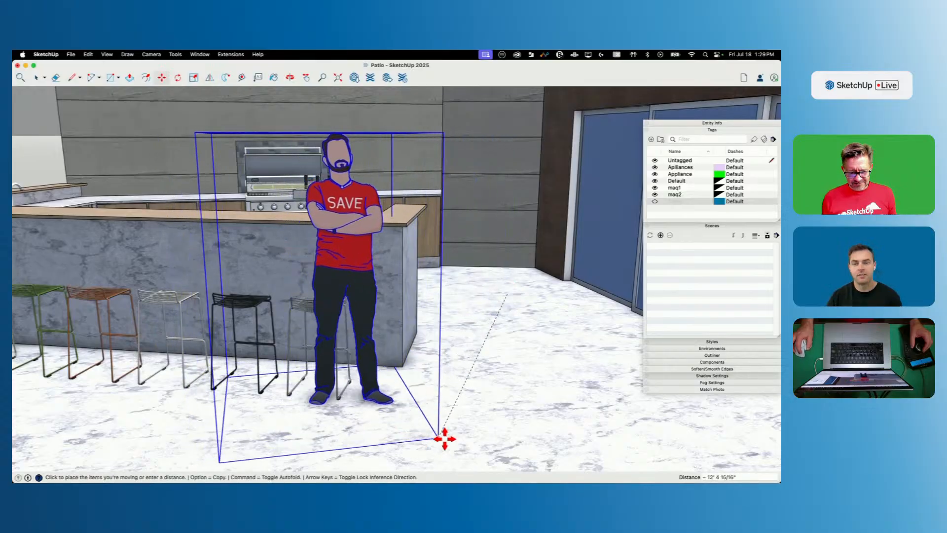
{"action": "left_click", "coordinate": [482, 434]}
{"action": "key", "text": "space"}
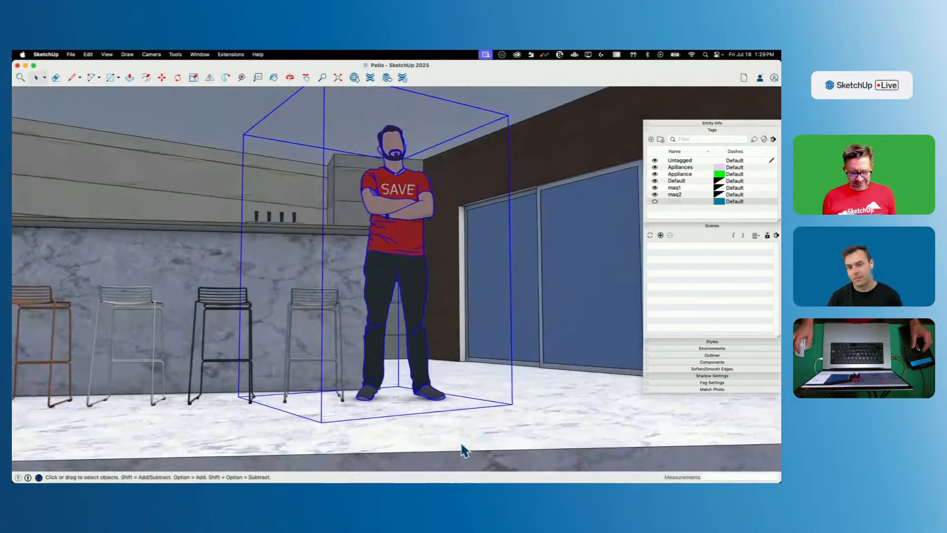
Step: Scale the row of bar stools up uniformly so the seats suit the counter and the standing man
{"action": "left_click", "coordinate": [335, 306]}
{"action": "scroll", "coordinate": [324, 327], "scroll_direction": "down", "scroll_amount": 10}
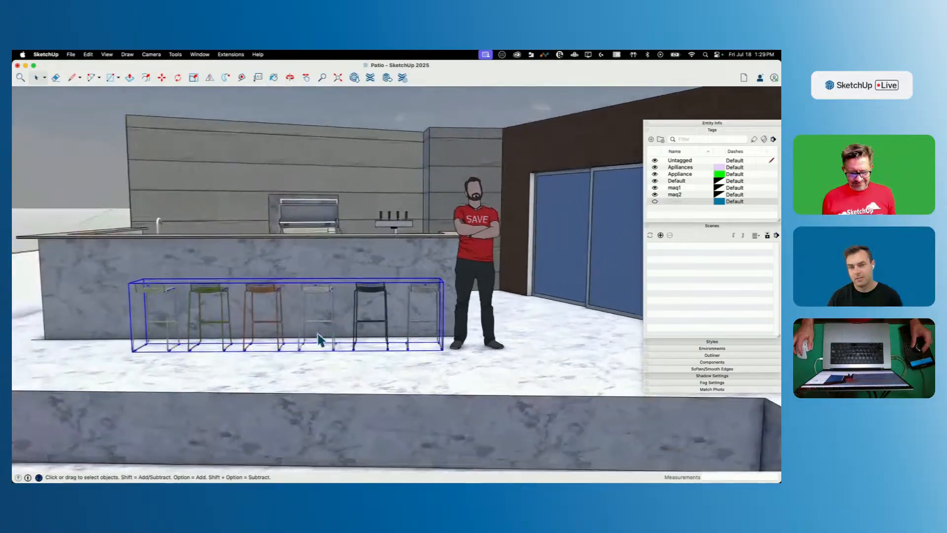
{"action": "key", "text": "s"}
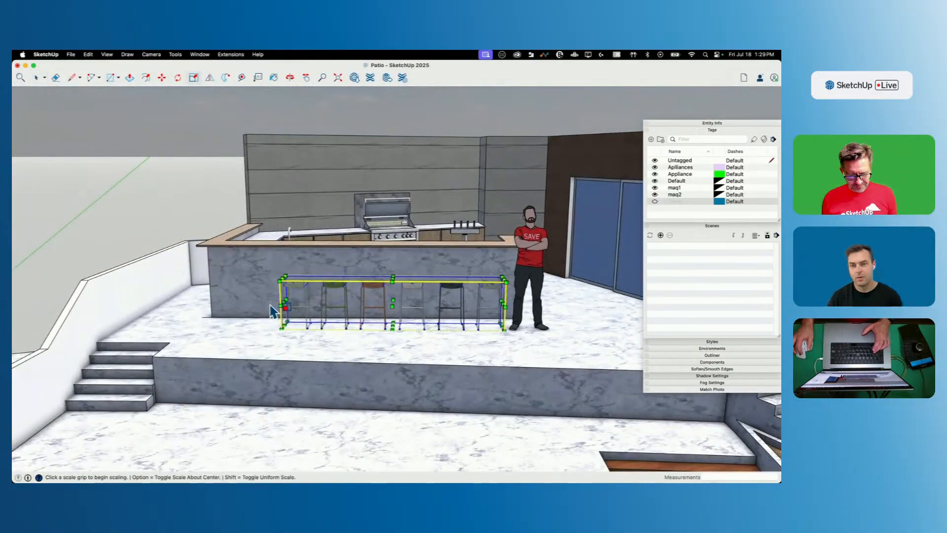
{"action": "left_click", "coordinate": [281, 279]}
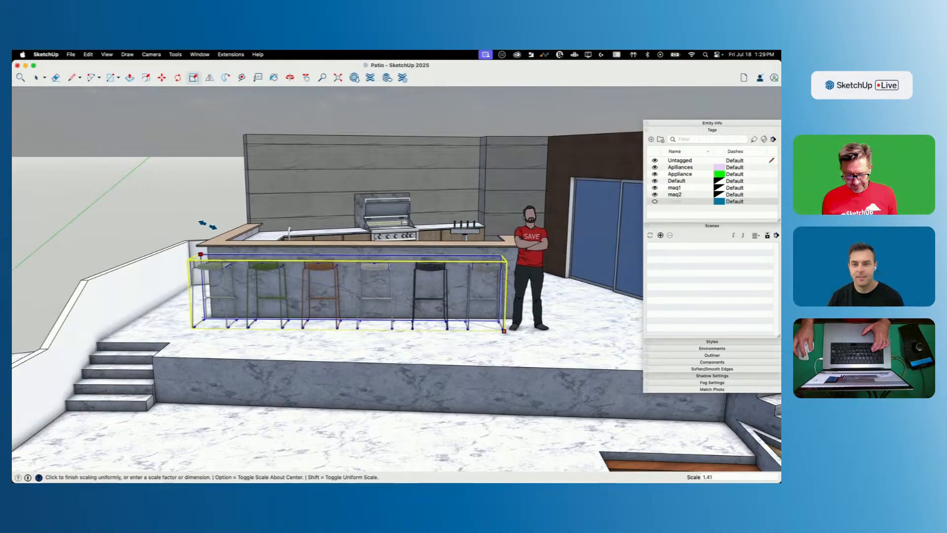
{"action": "left_click", "coordinate": [216, 231]}
Step: Move the enlarged row of bar stools slightly away from the front face of the counter
{"action": "key", "text": "m"}
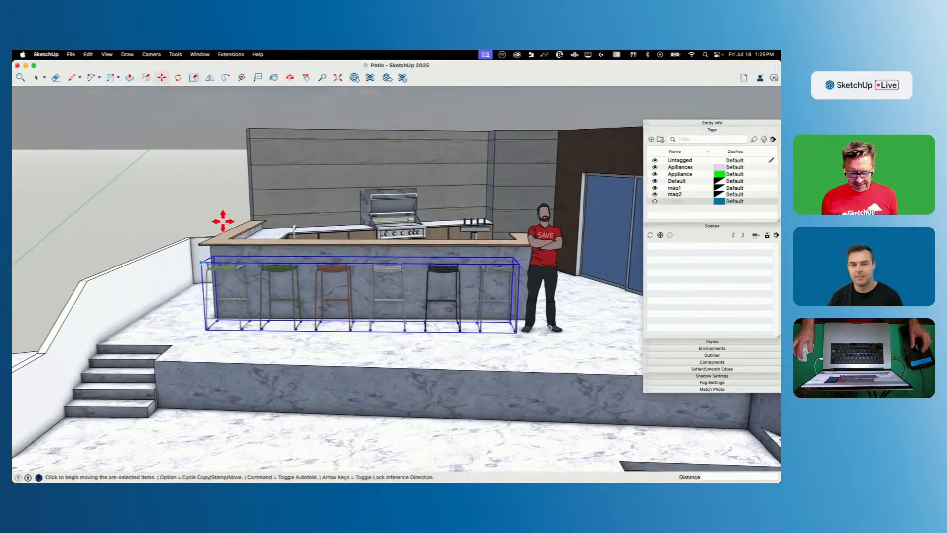
{"action": "middle_click_drag", "start_coordinate": [207, 257], "coordinate": [353, 317]}
{"action": "left_click", "coordinate": [345, 338]}
{"action": "left_click", "coordinate": [355, 353]}
{"action": "key", "text": "e"}
{"action": "left_click", "coordinate": [555, 241]}
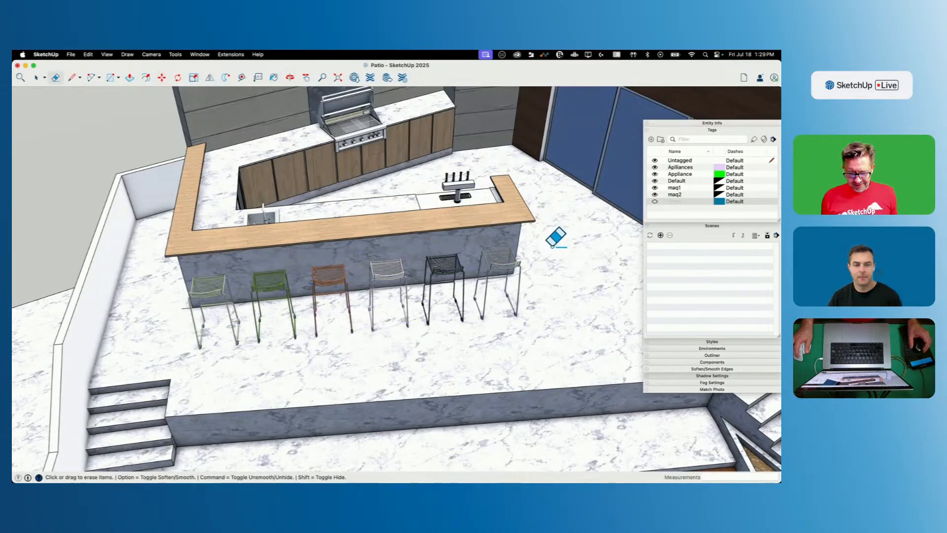
{"action": "key", "text": "super+z"}
Step: Move the standing man figure back behind the bar, near the end of the grill cabinets
{"action": "key", "text": "m"}
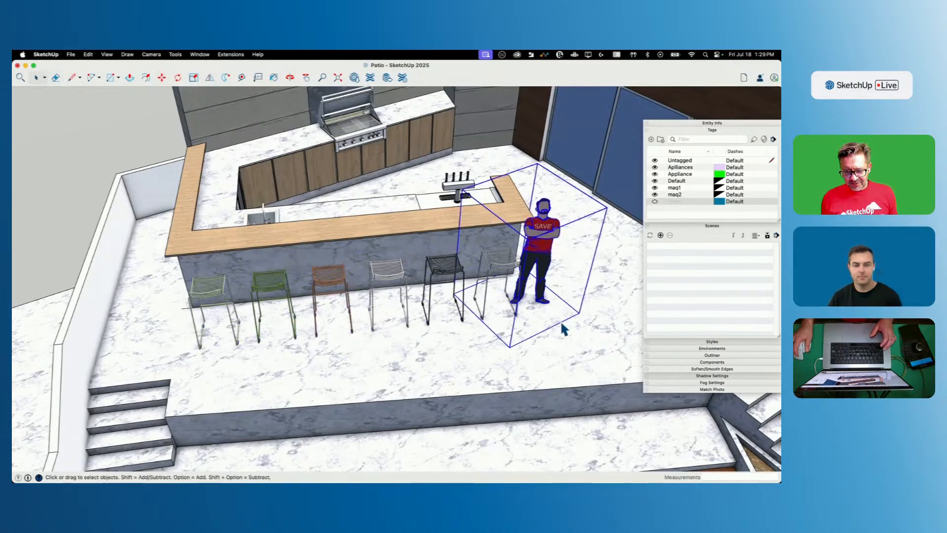
{"action": "left_click", "coordinate": [561, 340]}
{"action": "left_click", "coordinate": [534, 186]}
{"action": "key", "text": "space"}
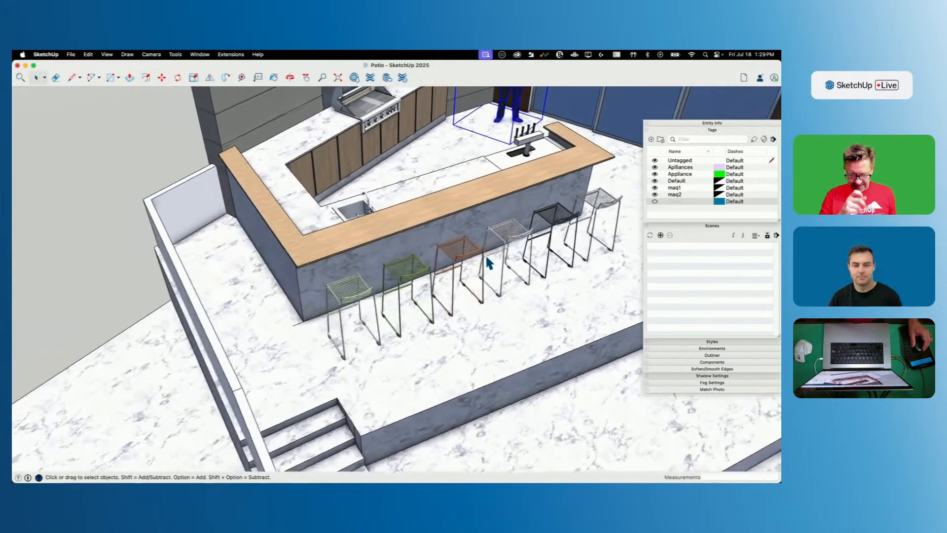
Step: Erase the stray edge on the paving at the bar counter's outer corner
{"action": "left_click", "coordinate": [291, 342]}
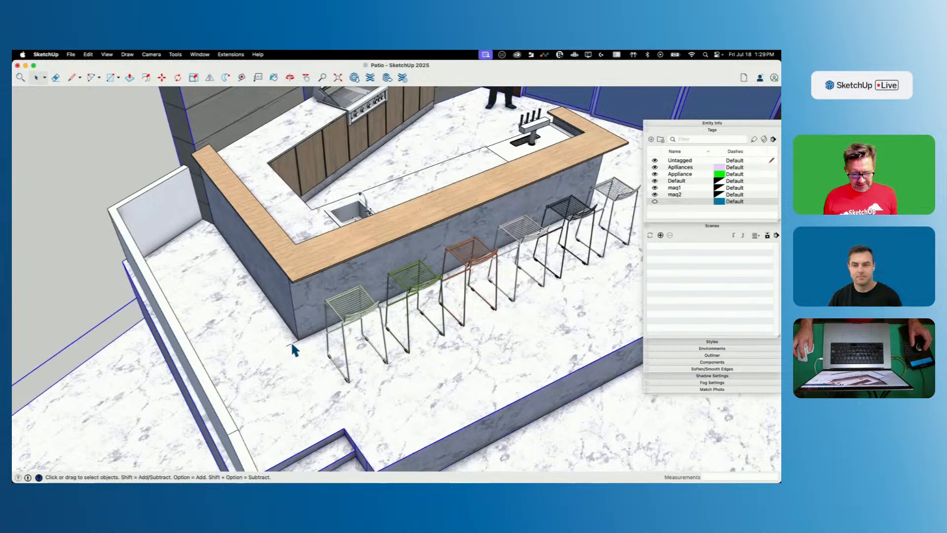
{"action": "key", "text": "e"}
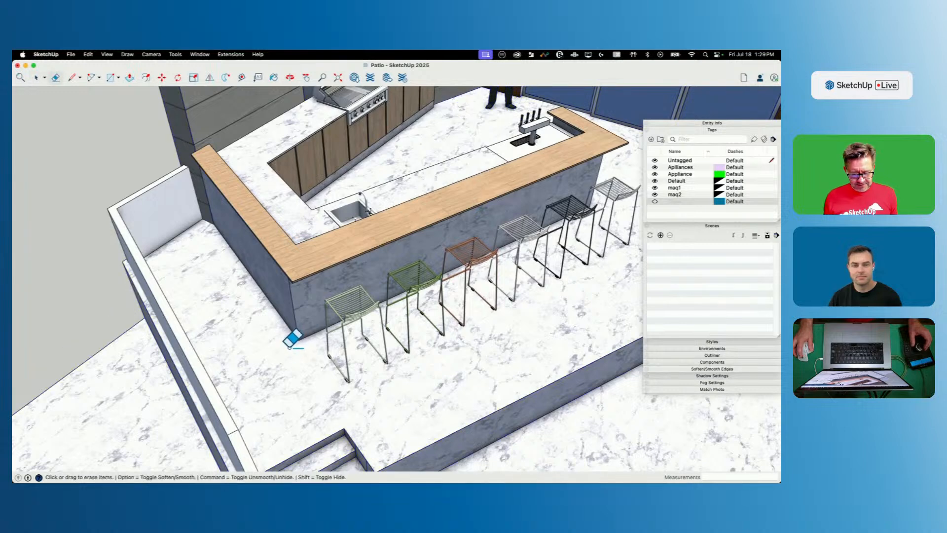
{"action": "key", "text": "space"}
{"action": "left_click", "coordinate": [97, 237]}
Step: Copy the green, orange and white stools from inside the stool group, and paste them outside it beside the counter's short arm
{"action": "left_click", "coordinate": [389, 312]}
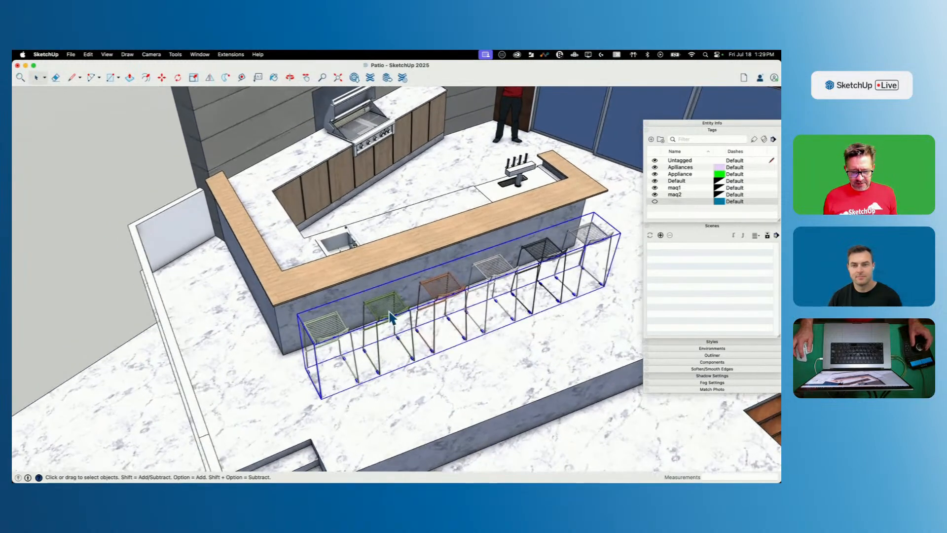
{"action": "double_click", "coordinate": [445, 291]}
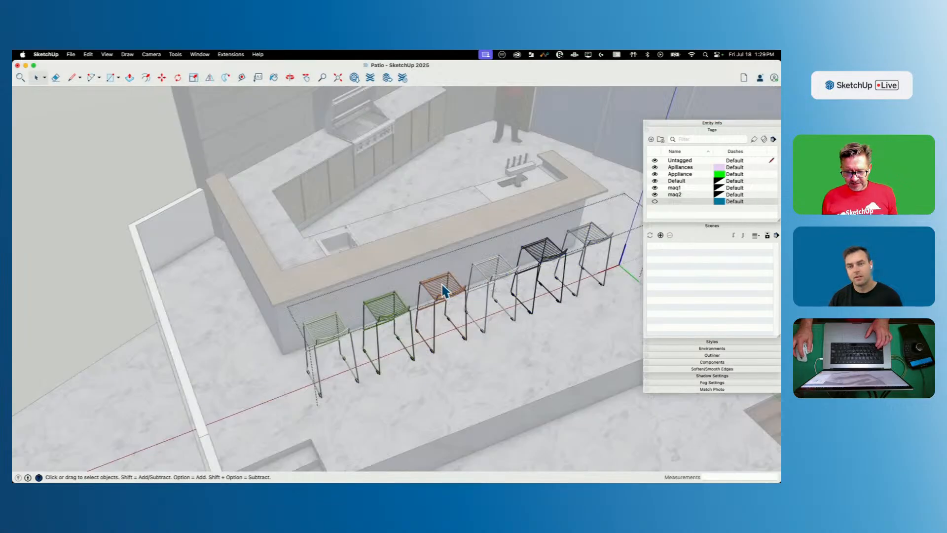
{"action": "left_click", "coordinate": [489, 276], "text": "shift"}
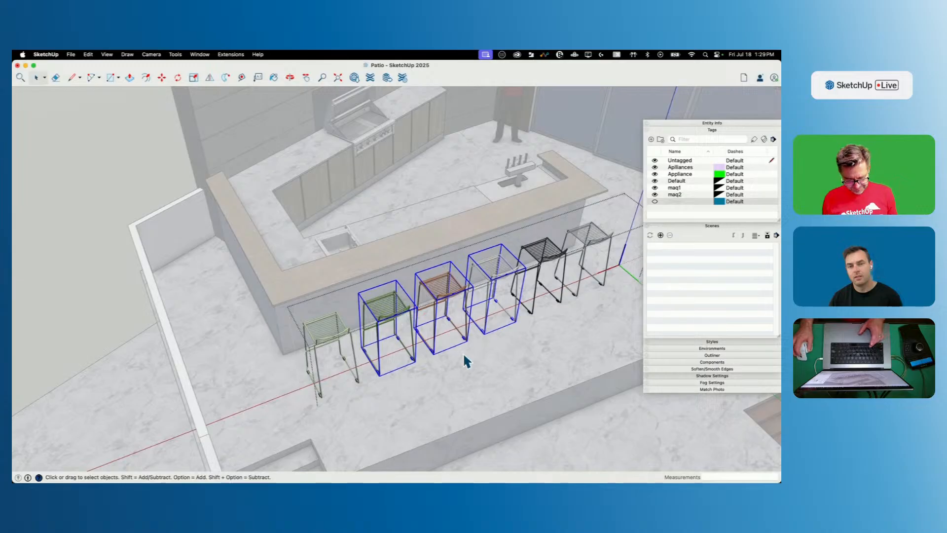
{"action": "left_click", "coordinate": [247, 356]}
{"action": "key", "text": "super+v"}
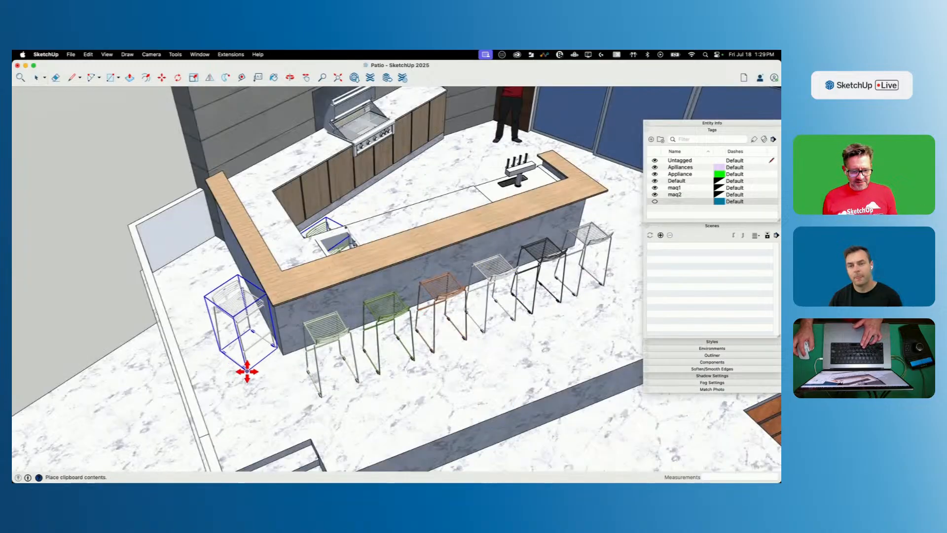
{"action": "left_click", "coordinate": [238, 386]}
Step: Rotate the three pasted stools so they line up along the outer side of the counter's short arm
{"action": "key", "text": "q"}
{"action": "left_click", "coordinate": [214, 319]}
{"action": "left_click", "coordinate": [207, 312]}
{"action": "left_click", "coordinate": [197, 277]}
Step: Move the three rotated stools about 1' 3" on the paving beside the counter's short arm
{"action": "key", "text": "m"}
{"action": "scroll", "coordinate": [243, 382], "scroll_direction": "up", "scroll_amount": 5}
{"action": "left_click", "coordinate": [253, 410]}
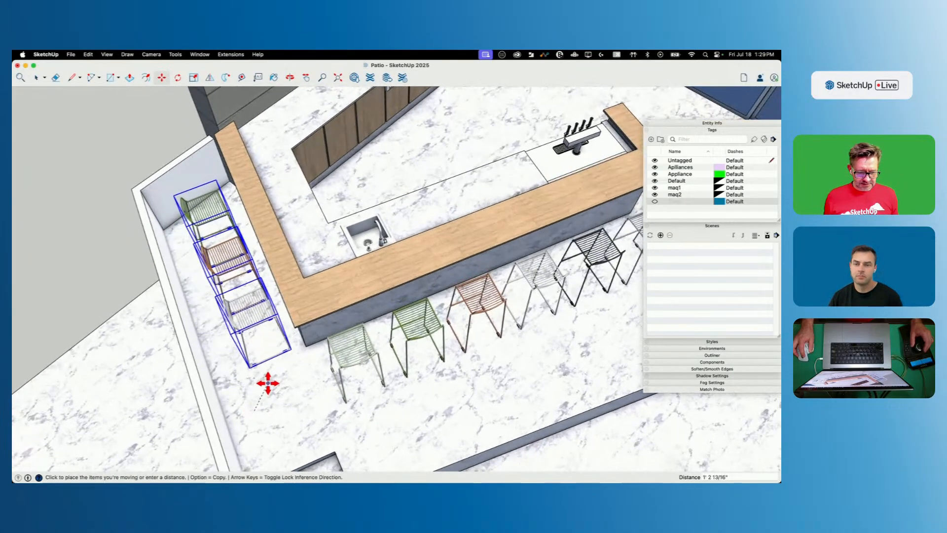
{"action": "left_click", "coordinate": [268, 382]}
{"action": "key", "text": "space"}
Step: Open the wooden countertop for editing and push/pull the outer edge of its short arm outward, giving a distance of 9
{"action": "scroll", "coordinate": [208, 405], "scroll_direction": "down", "scroll_amount": 5}
{"action": "middle_click_drag", "start_coordinate": [208, 405], "coordinate": [289, 295]}
{"action": "scroll", "coordinate": [225, 266], "scroll_direction": "up", "scroll_amount": 5}
{"action": "middle_click_drag", "start_coordinate": [225, 266], "coordinate": [351, 314]}
{"action": "scroll", "coordinate": [350, 313], "scroll_direction": "up", "scroll_amount": 3}
{"action": "double_click", "coordinate": [348, 316]}
{"action": "key", "text": "p"}
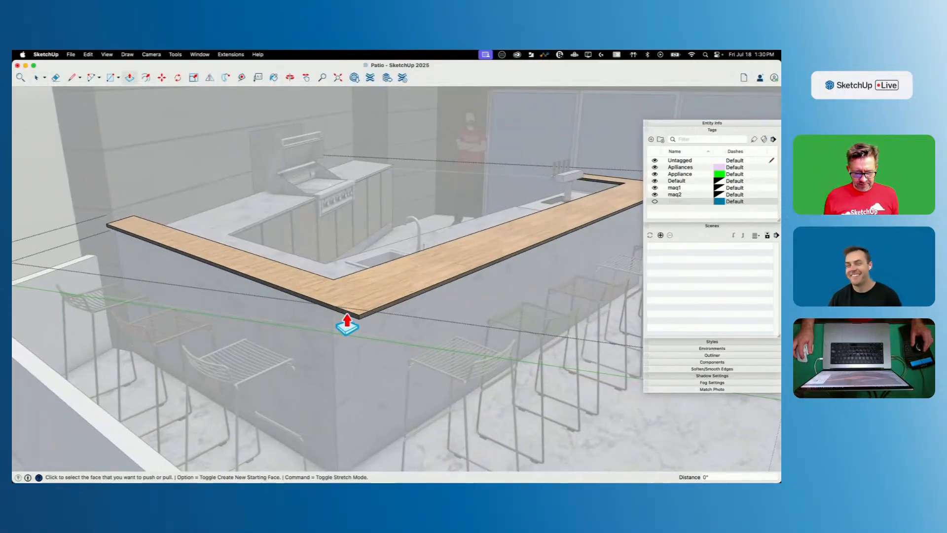
{"action": "left_click", "coordinate": [345, 324]}
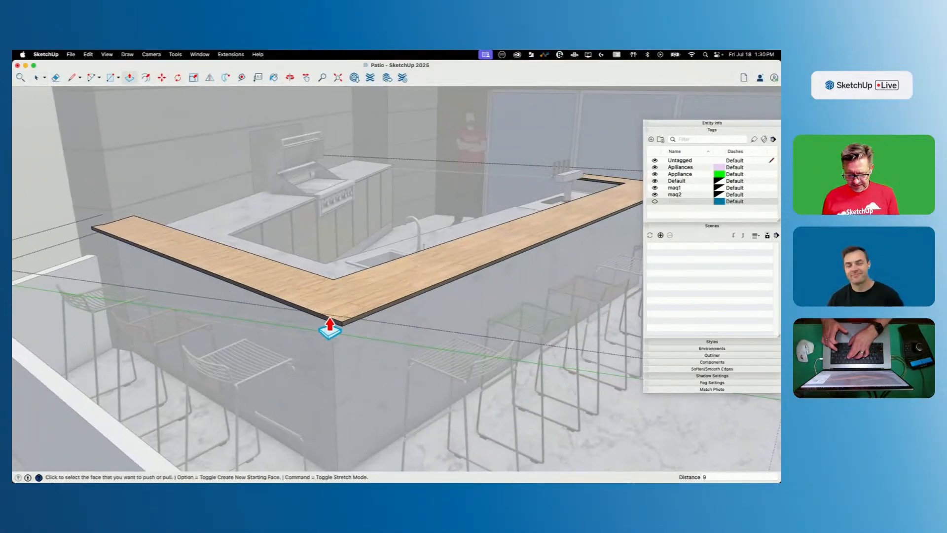
{"action": "left_click", "coordinate": [330, 327]}
Step: Trim the end of the widened countertop at the white side wall with a line, erase the excess, and exit the countertop
{"action": "key", "text": "l"}
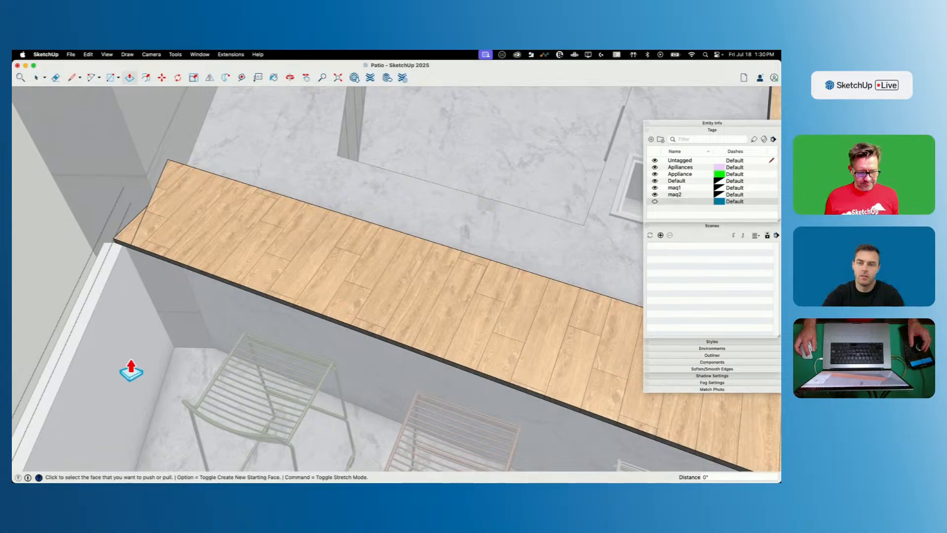
{"action": "left_click", "coordinate": [129, 246]}
{"action": "left_click", "coordinate": [127, 291]}
{"action": "key", "text": "e"}
{"action": "key", "text": "space"}
{"action": "left_click", "coordinate": [115, 285]}
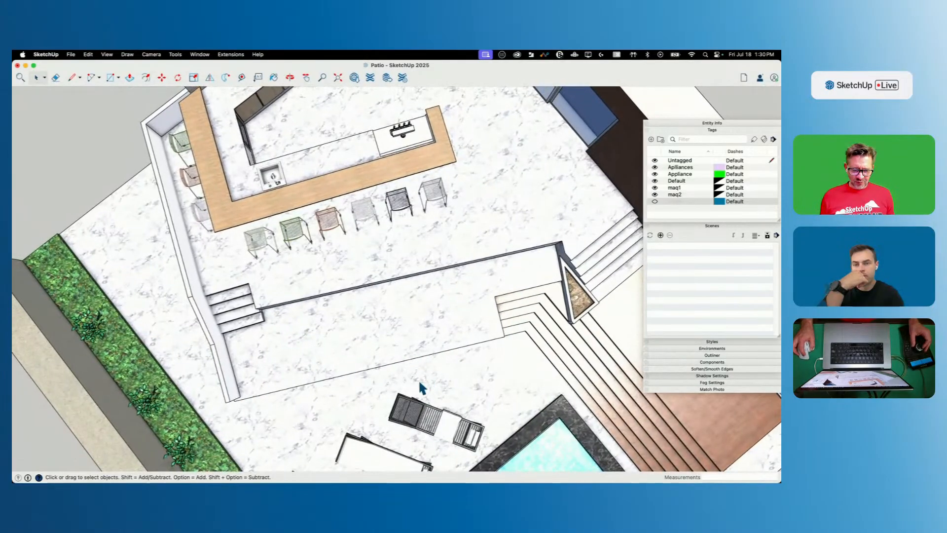
Step: Inside the patio group, draw a line parallel to the lower terrace edge from the small stairs' corner to the triangular planter
{"action": "key", "text": "l"}
{"action": "key", "text": "space"}
{"action": "double_click", "coordinate": [273, 298]}
{"action": "key", "text": "l"}
{"action": "left_click", "coordinate": [256, 307]}
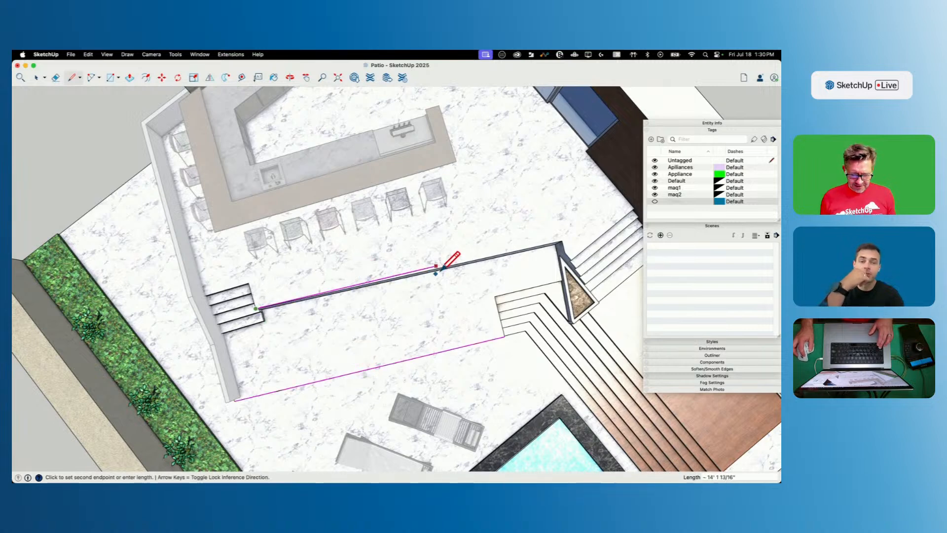
{"action": "key", "text": "Escape"}
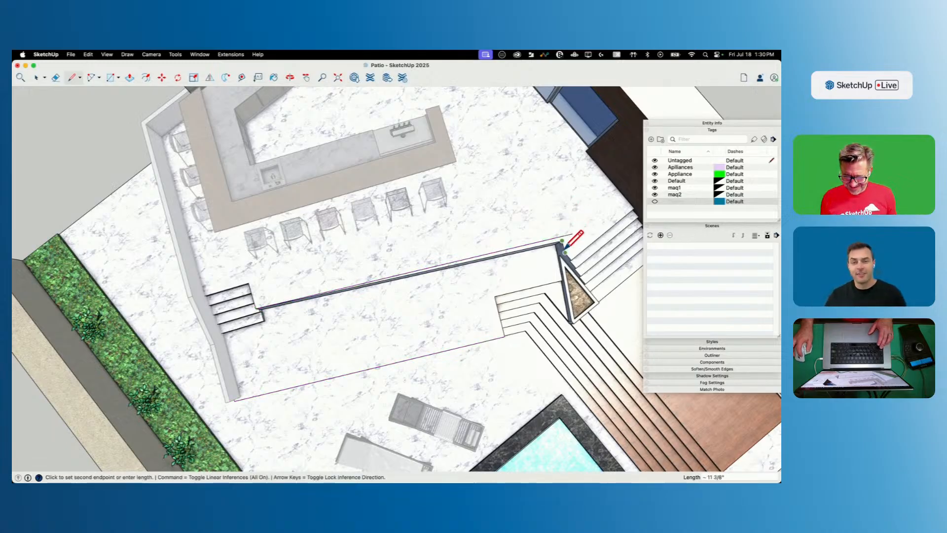
Step: Push/pull the sliver beside the new line to realign the retaining wall, erase the leftover edge, and exit the patio group
{"action": "scroll", "coordinate": [559, 243], "scroll_direction": "up", "scroll_amount": 3}
{"action": "key", "text": "e"}
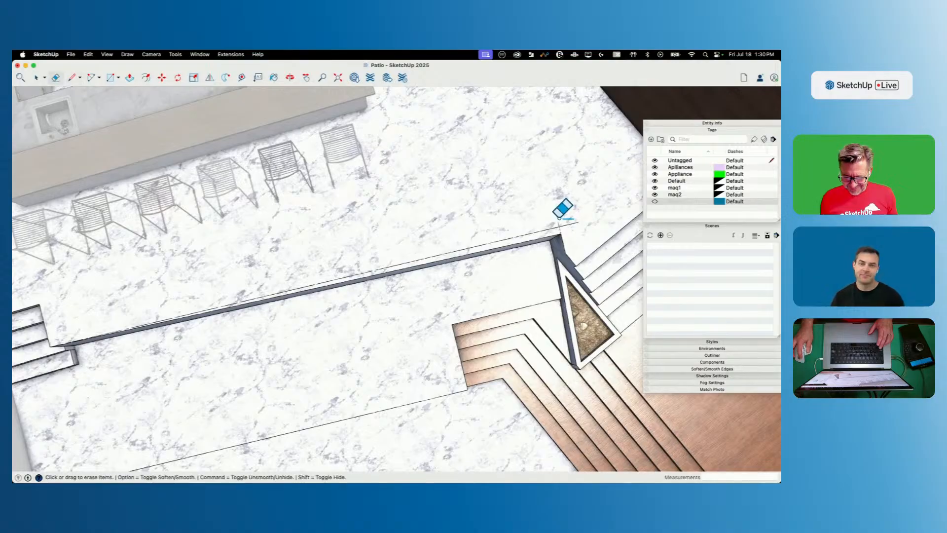
{"action": "key", "text": "p"}
{"action": "left_click", "coordinate": [552, 235]}
{"action": "left_click", "coordinate": [532, 265]}
{"action": "key", "text": "e"}
{"action": "left_click_drag", "start_coordinate": [542, 241], "coordinate": [567, 227]}
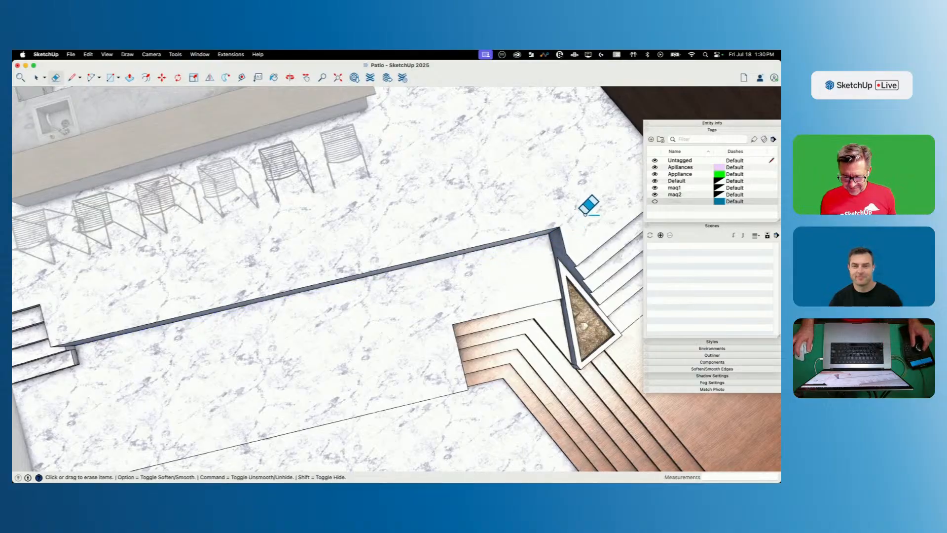
{"action": "key", "text": "space"}
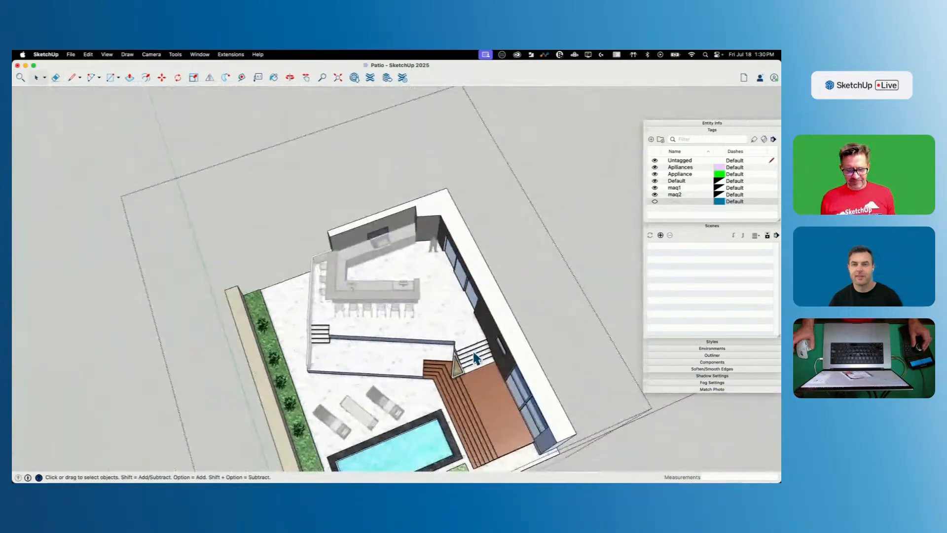
{"action": "middle_click_drag", "start_coordinate": [474, 357], "coordinate": [539, 196]}
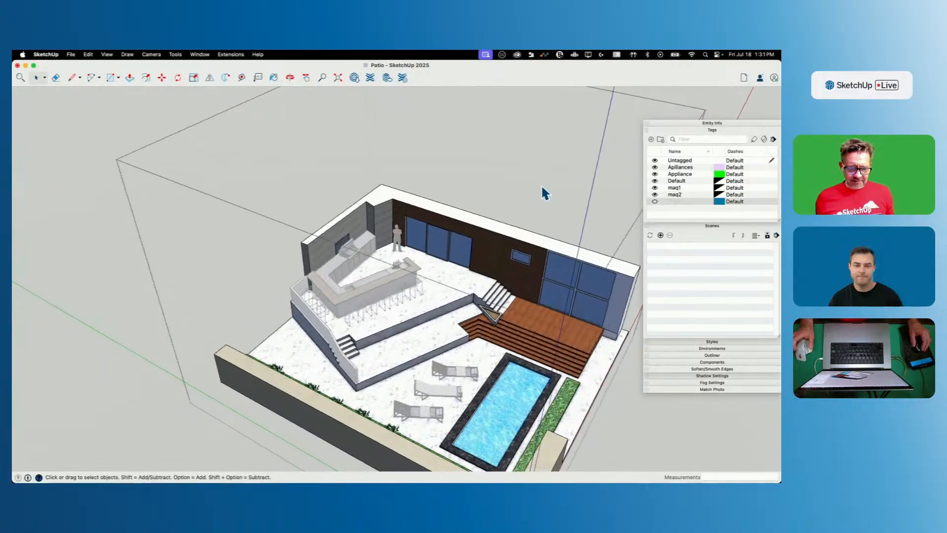
{"action": "left_click", "coordinate": [117, 256]}
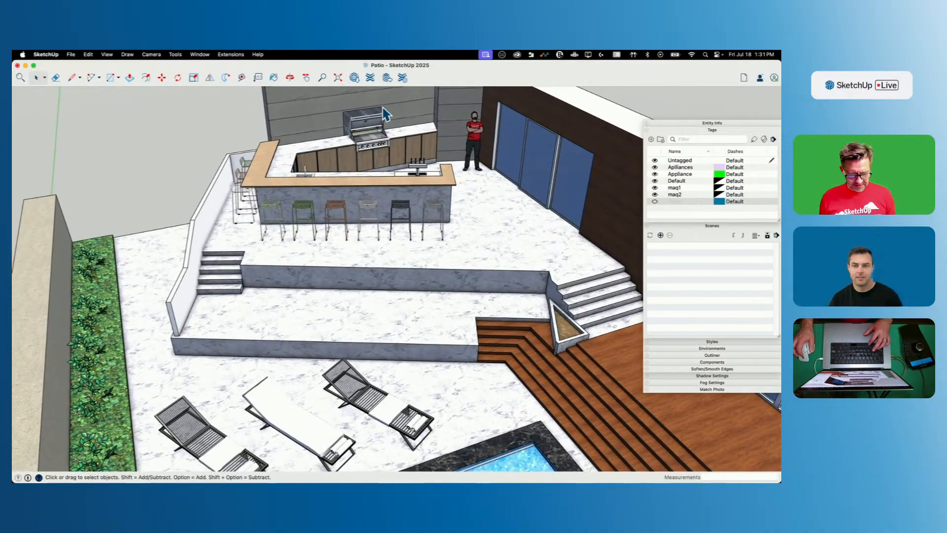
Step: Open 3D Warehouse, collapse the Tags and Scenes panels, and browse the models by the chaise lounge set's creator
{"action": "left_click", "coordinate": [354, 78]}
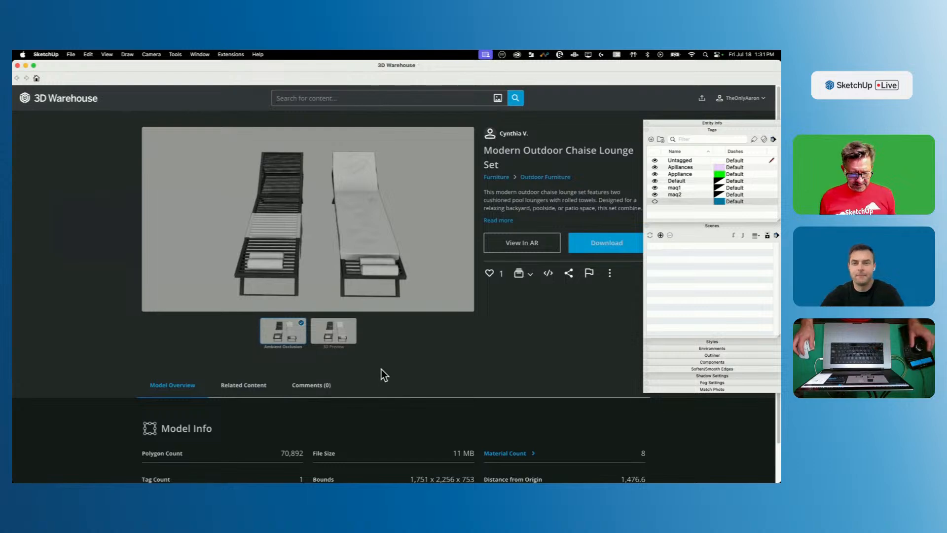
{"action": "scroll", "coordinate": [380, 370], "scroll_direction": "down", "scroll_amount": 2}
{"action": "scroll", "coordinate": [540, 203], "scroll_direction": "up", "scroll_amount": 2}
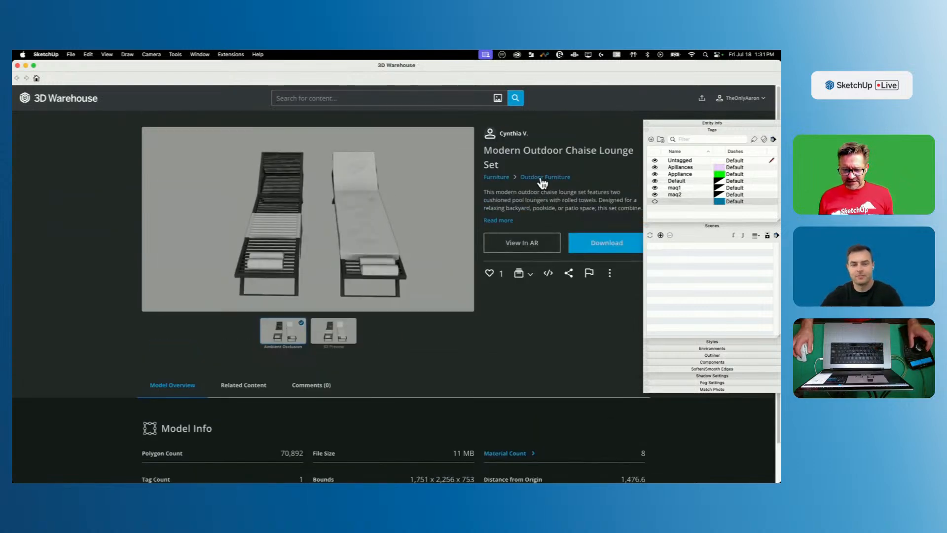
{"action": "left_click", "coordinate": [678, 129]}
{"action": "left_click", "coordinate": [690, 136]}
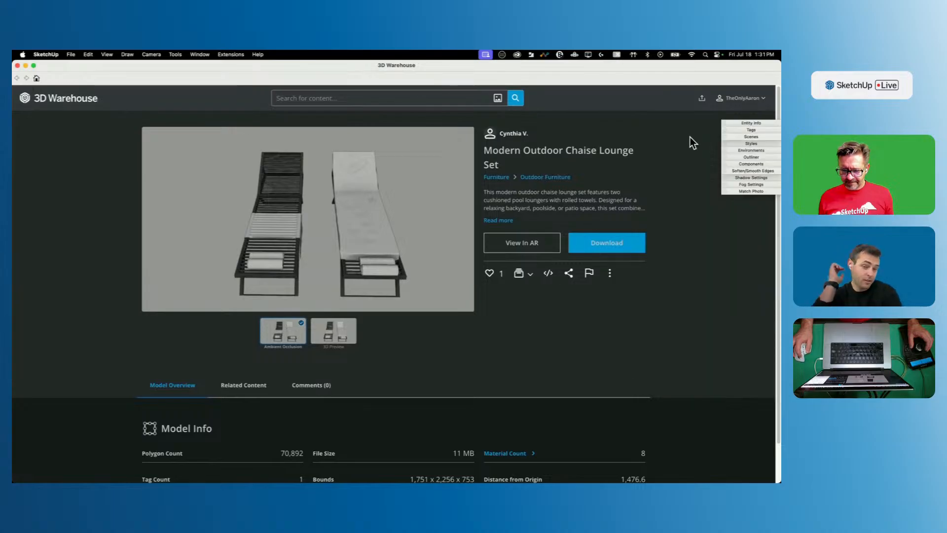
{"action": "left_click", "coordinate": [521, 140]}
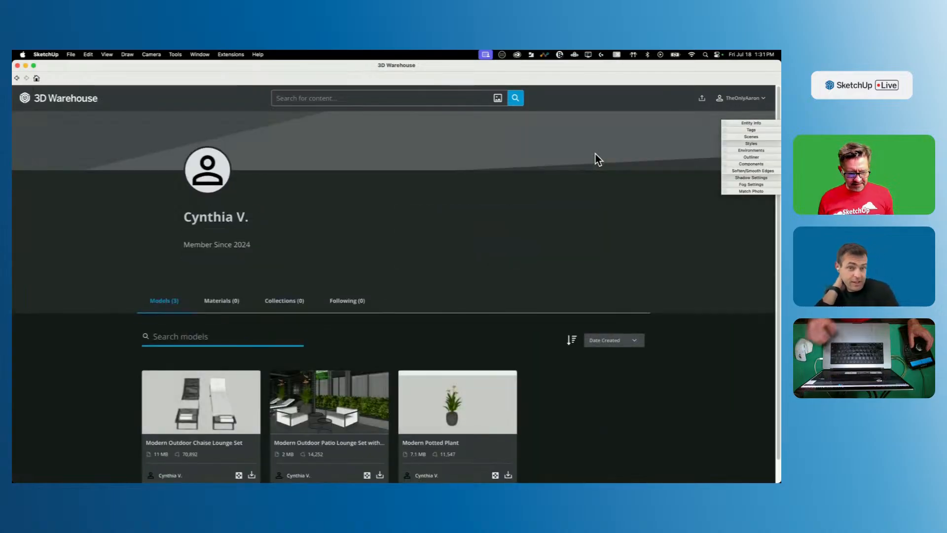
{"action": "scroll", "coordinate": [355, 389], "scroll_direction": "down", "scroll_amount": 1}
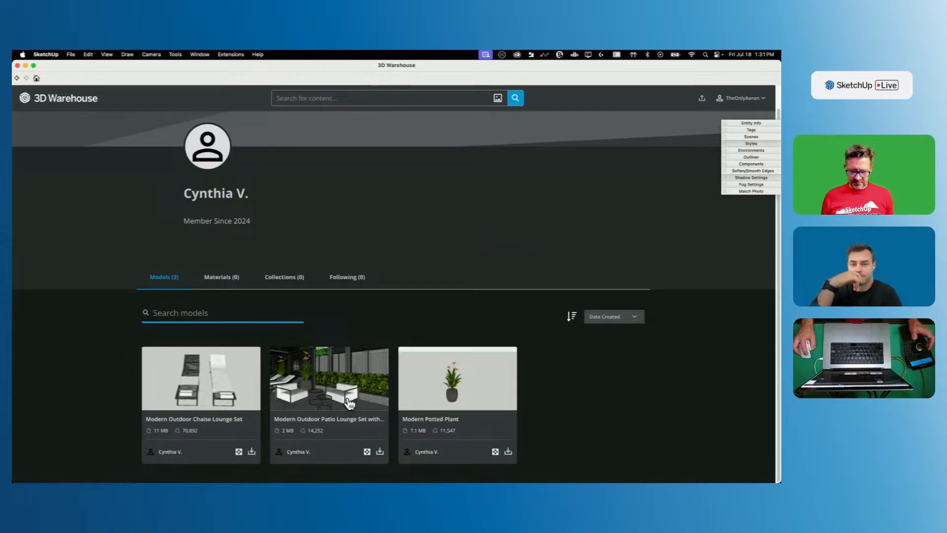
Step: Download the Modern Outdoor Patio Lounge Set with Side Tables into the model and place it on the middle terrace
{"action": "left_click", "coordinate": [349, 403]}
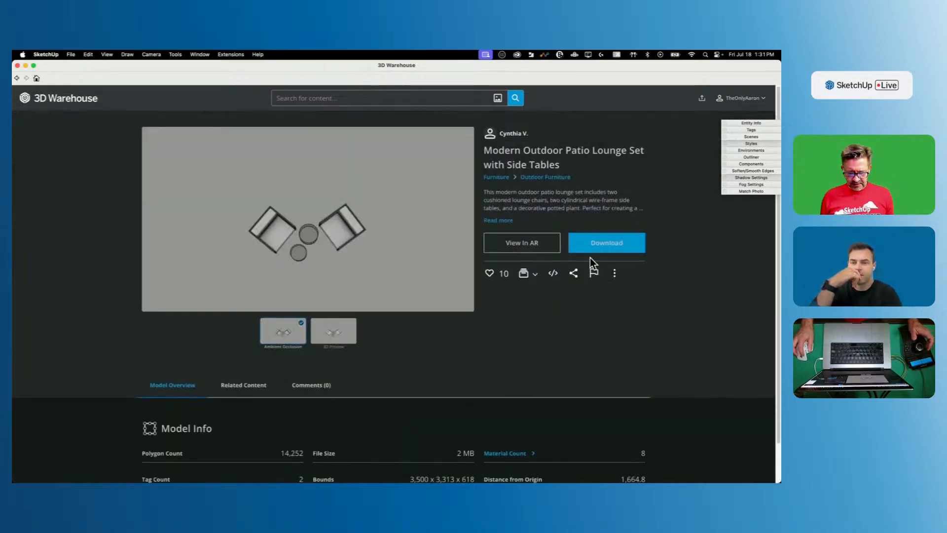
{"action": "left_click", "coordinate": [588, 249]}
{"action": "left_click", "coordinate": [422, 208]}
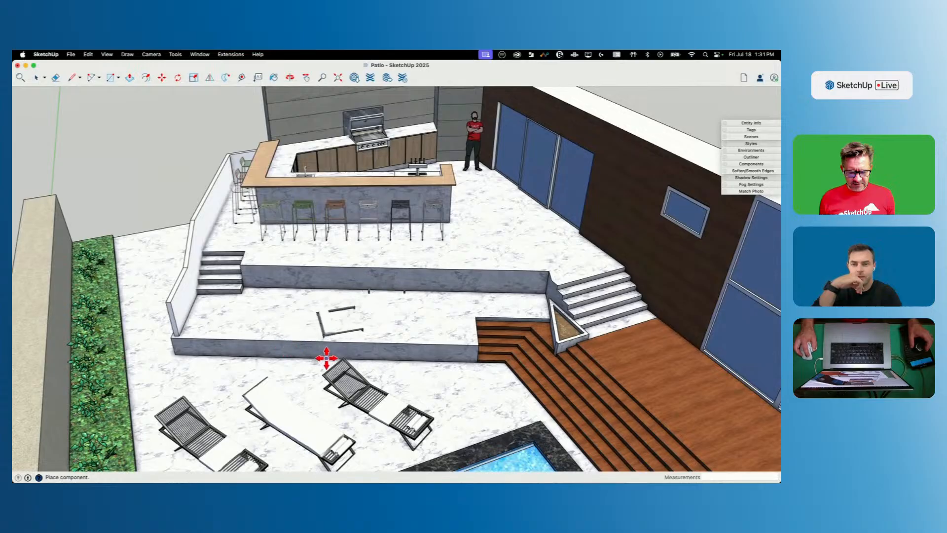
{"action": "left_click", "coordinate": [335, 332]}
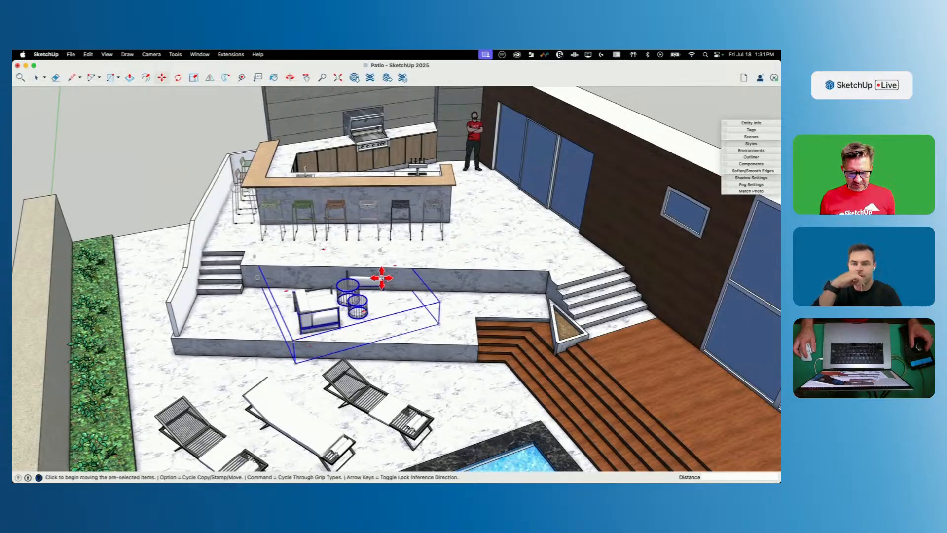
Step: Rotate the patio lounge set and move it beside the retaining wall so the chairs face the pool
{"action": "left_click", "coordinate": [395, 266]}
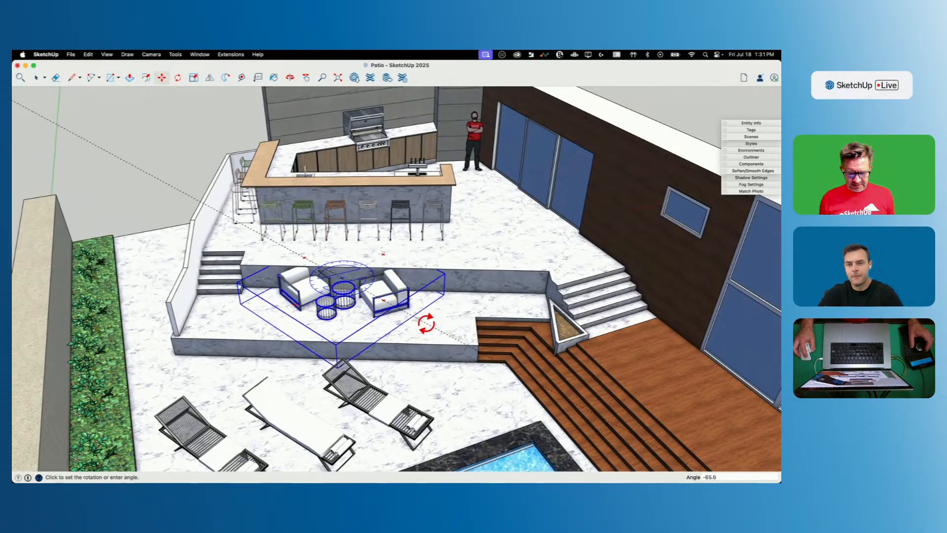
{"action": "left_click", "coordinate": [431, 313]}
{"action": "left_click", "coordinate": [395, 347]}
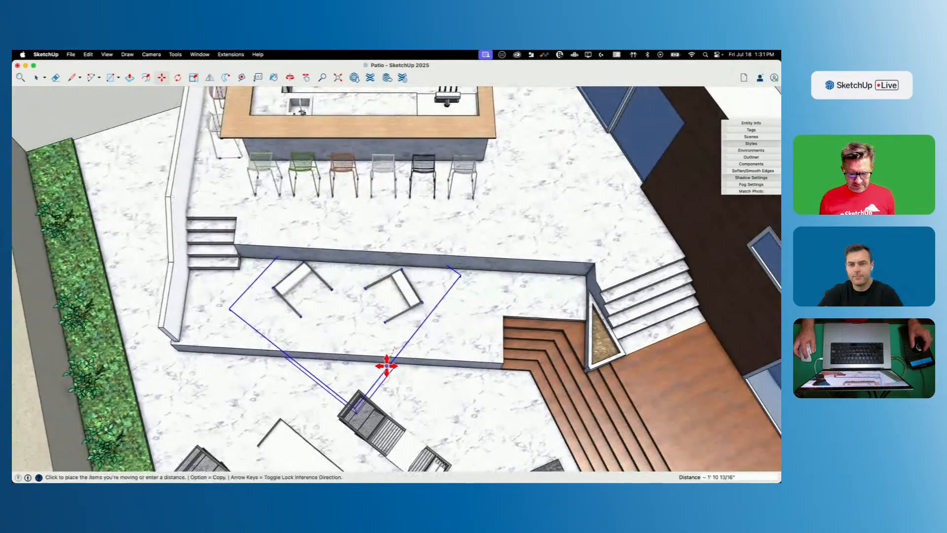
{"action": "left_click", "coordinate": [463, 319]}
{"action": "key", "text": "space"}
Step: Open the lounge set's nested groups, cut the front wire-frame side table, and exit the groups
{"action": "double_click", "coordinate": [329, 296]}
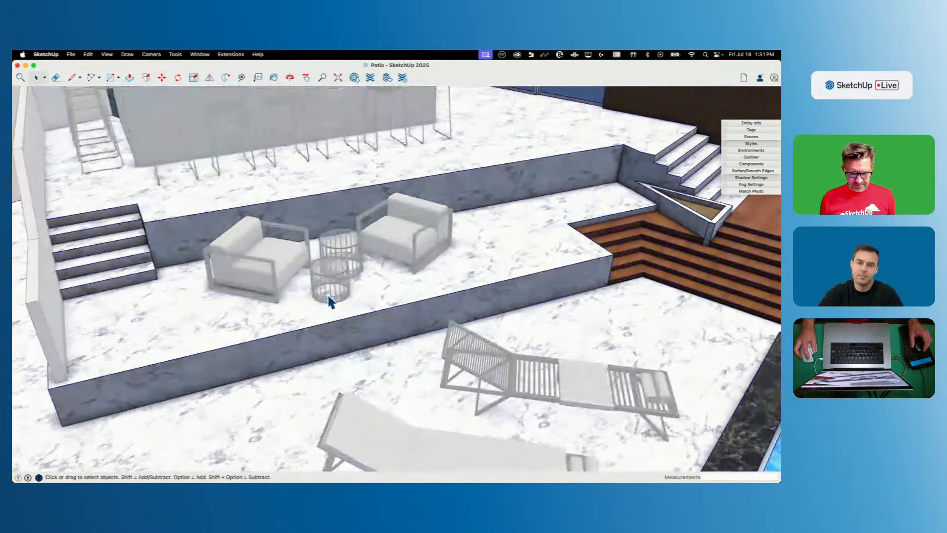
{"action": "double_click", "coordinate": [329, 285]}
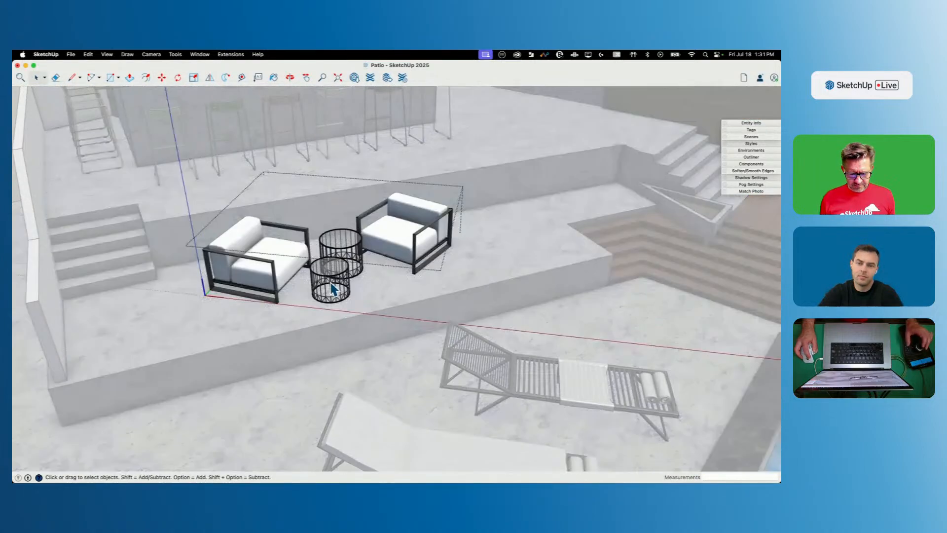
{"action": "double_click", "coordinate": [331, 289]}
{"action": "double_click", "coordinate": [331, 289]}
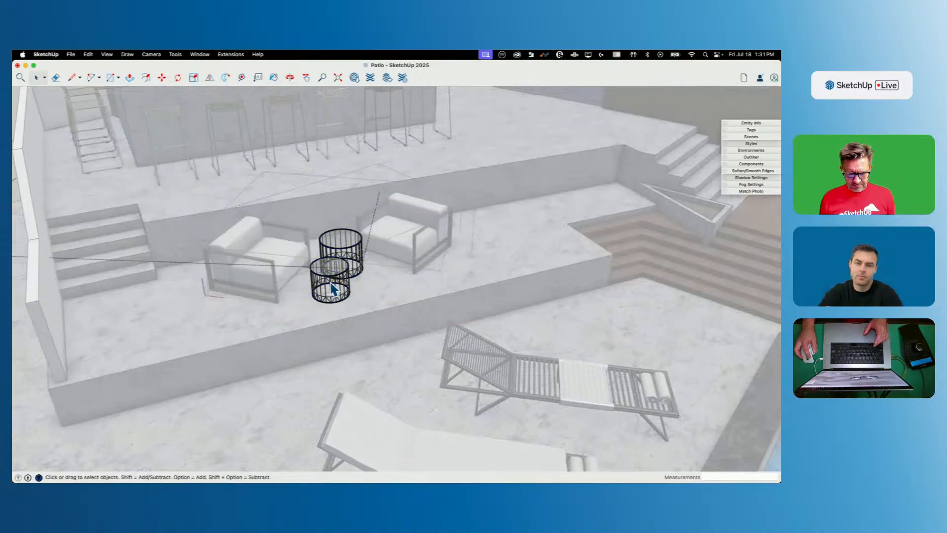
{"action": "key", "text": "super+x"}
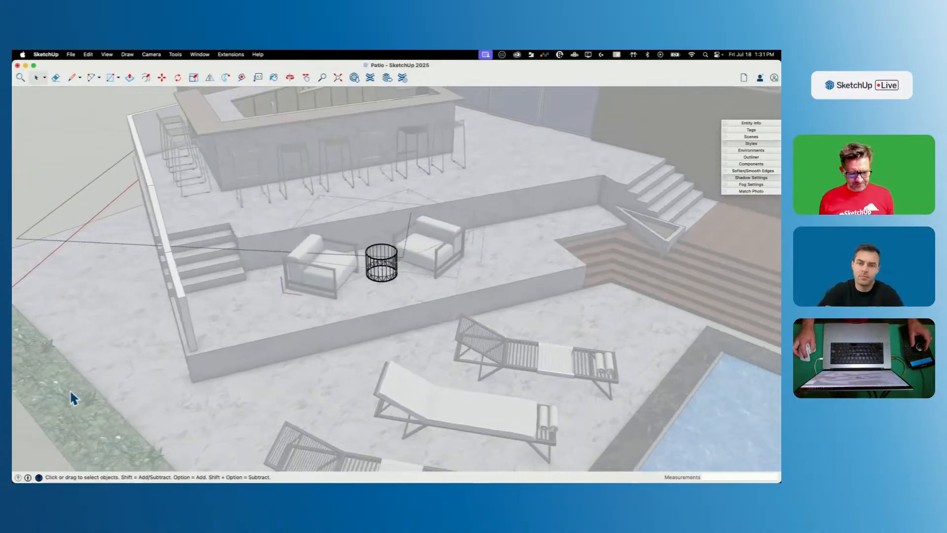
{"action": "left_click", "coordinate": [153, 381]}
{"action": "left_click", "coordinate": [152, 380]}
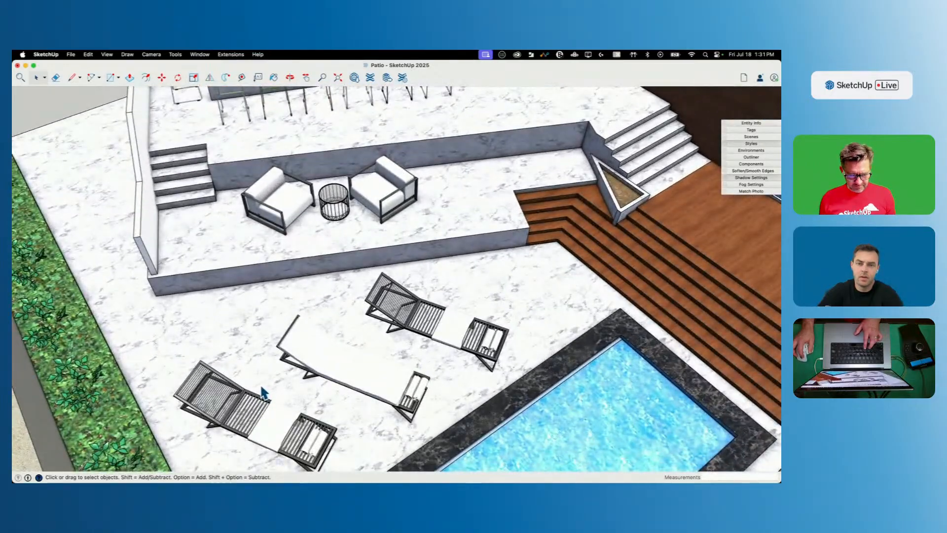
Step: Paste the side table between the first two chaise lounges and copy it about 6' over, between the next two
{"action": "key", "text": "super+v"}
{"action": "left_click", "coordinate": [252, 388]}
{"action": "left_click", "coordinate": [256, 387]}
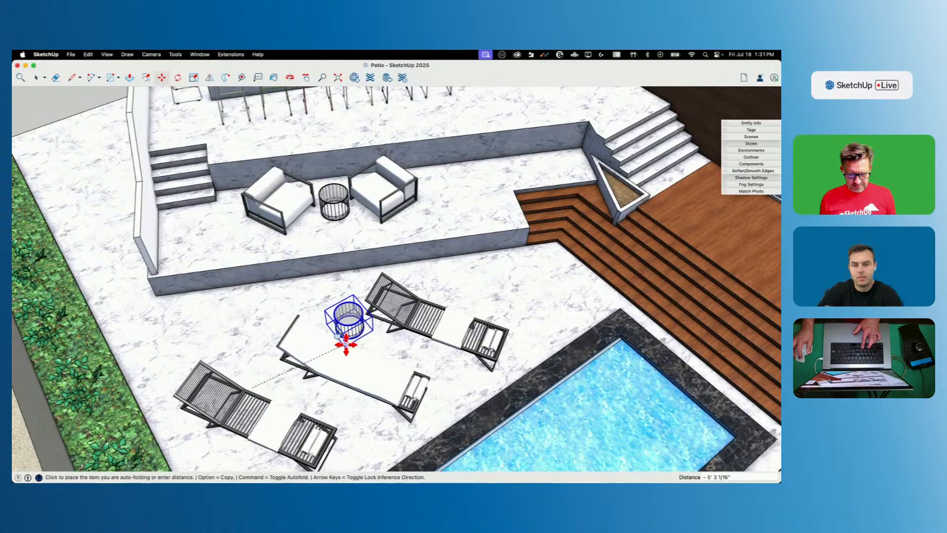
{"action": "key", "text": "alt"}
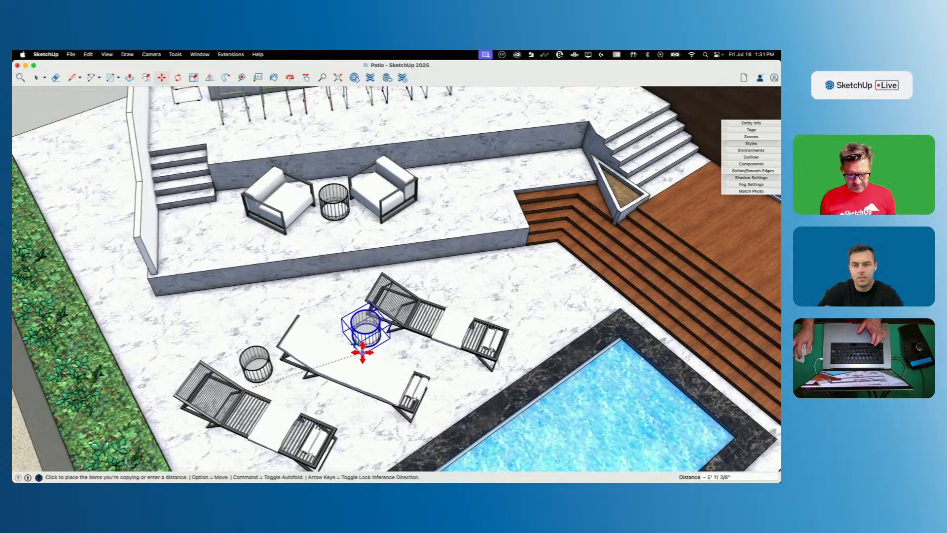
{"action": "left_click", "coordinate": [360, 352]}
{"action": "key", "text": "space"}
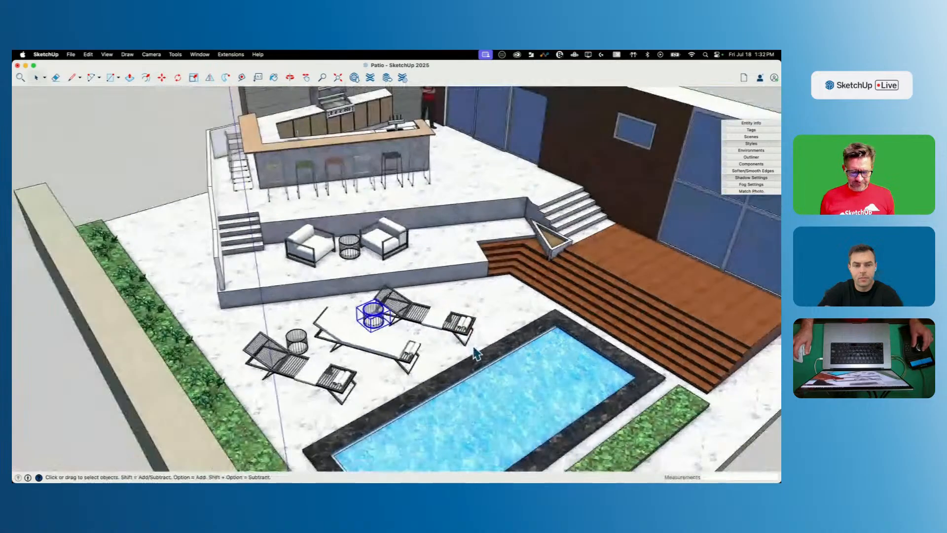
Step: Move the copied side table toward the pool so it sits midway between the middle chaise and the one nearest the deck stairs
{"action": "scroll", "coordinate": [402, 335], "scroll_direction": "up", "scroll_amount": 5}
{"action": "key", "text": "m"}
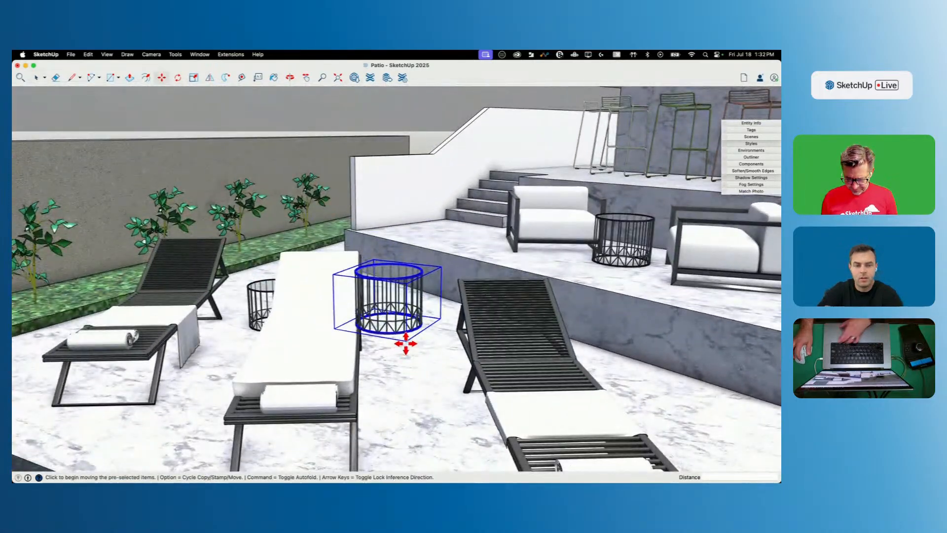
{"action": "scroll", "coordinate": [406, 344], "scroll_direction": "down", "scroll_amount": 3}
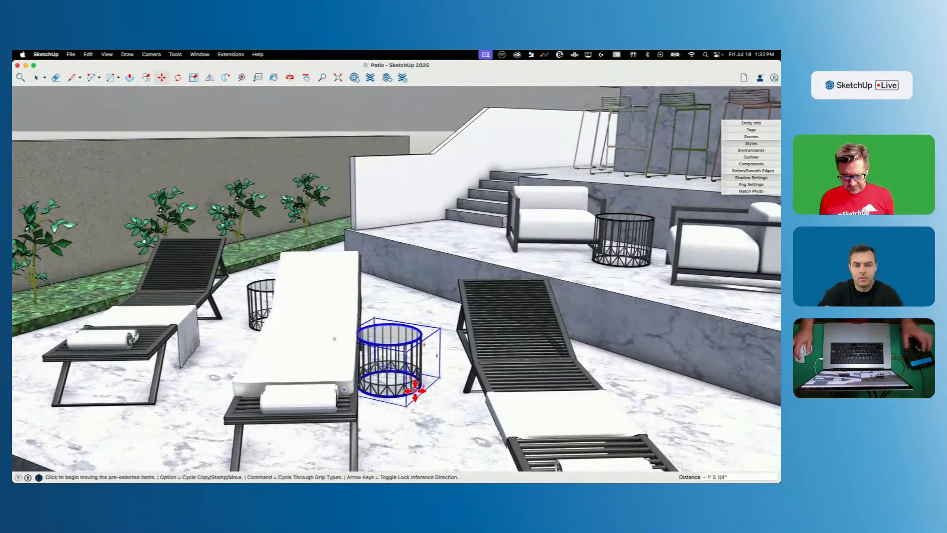
{"action": "middle_click_drag", "start_coordinate": [414, 383], "coordinate": [412, 429]}
{"action": "scroll", "coordinate": [424, 396], "scroll_direction": "up", "scroll_amount": 4}
{"action": "left_click", "coordinate": [424, 396]}
{"action": "left_click", "coordinate": [454, 442]}
{"action": "key", "text": "space"}
Step: Move the other side table about 3' toward the pool, between the hedge-side chaise and the middle chaise
{"action": "left_click", "coordinate": [248, 263]}
{"action": "middle_click_drag", "start_coordinate": [248, 264], "coordinate": [268, 317]}
{"action": "key", "text": "m"}
{"action": "left_click", "coordinate": [268, 318]}
{"action": "left_click", "coordinate": [259, 388]}
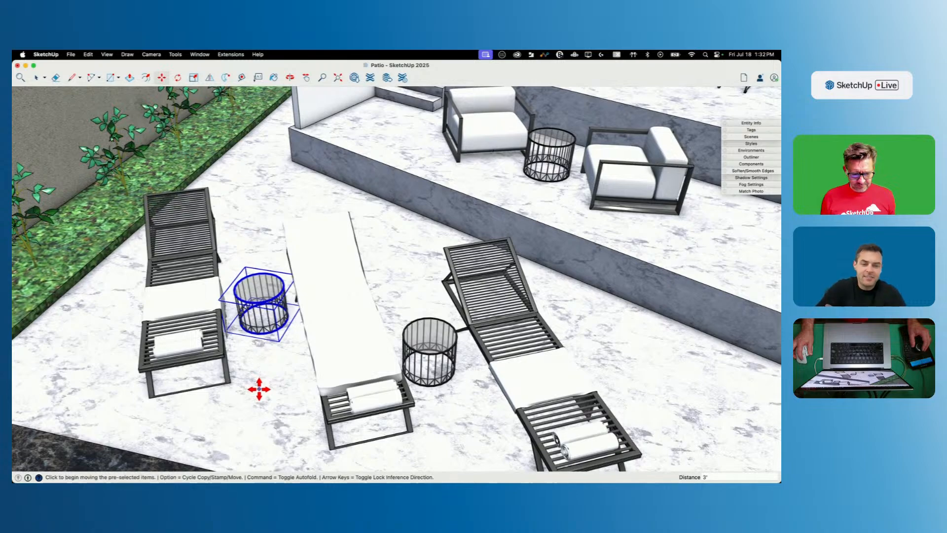
{"action": "key", "text": "space"}
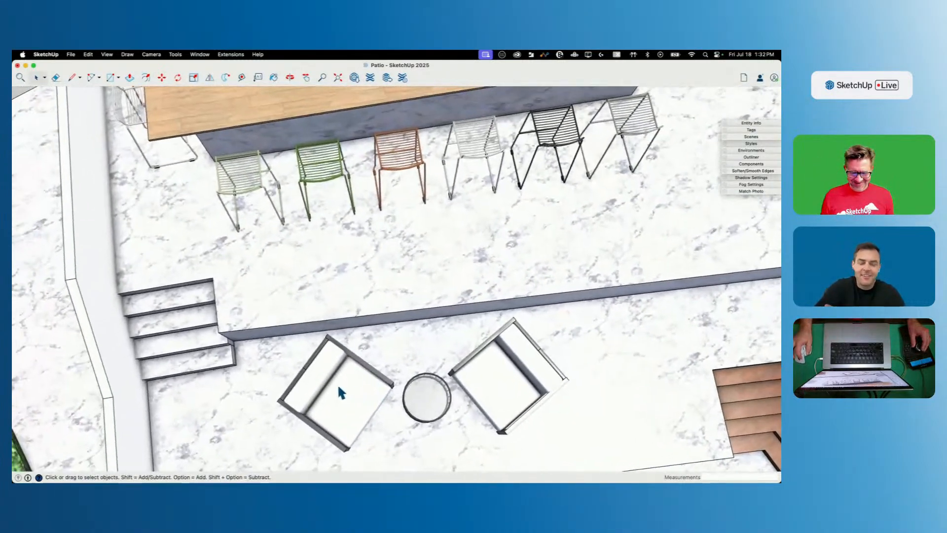
Step: Rotate the lounge set slightly about its hedge-side chair's back corner to line the chairs up with the retaining wall
{"action": "left_click", "coordinate": [338, 388]}
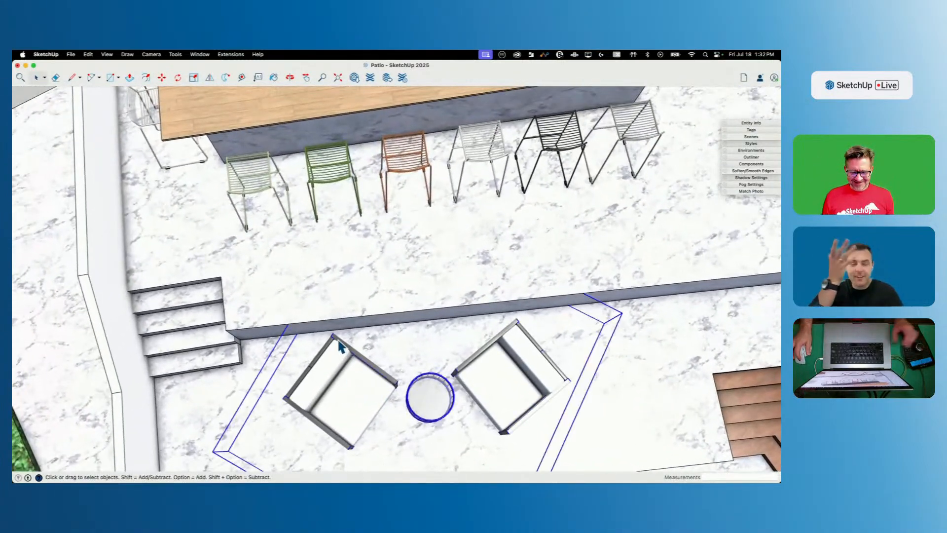
{"action": "key", "text": "q"}
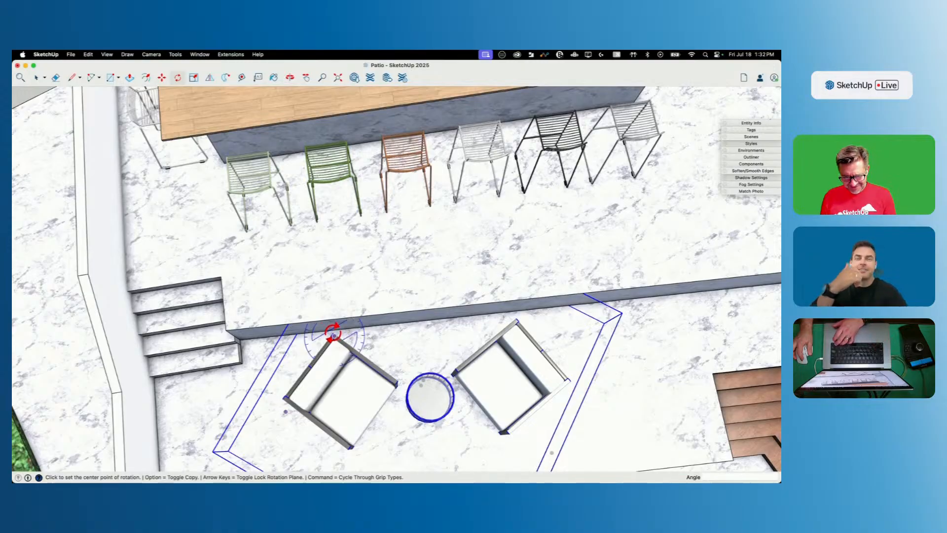
{"action": "left_click", "coordinate": [333, 335]}
{"action": "left_click", "coordinate": [575, 375]}
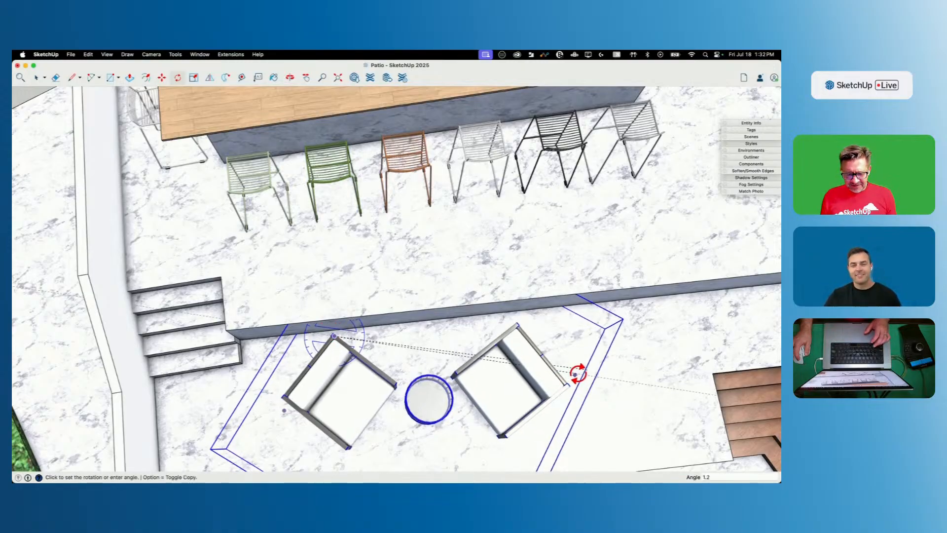
{"action": "left_click", "coordinate": [585, 364]}
{"action": "key", "text": "space"}
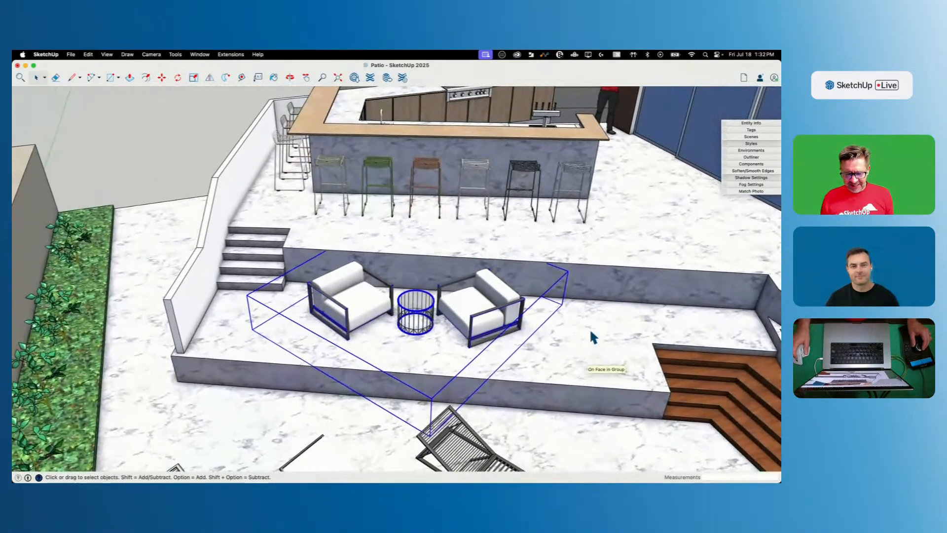
Step: Inside the lounge set, move the remaining side table about 1' 6" toward the retaining wall between the chairs, and exit the groups
{"action": "key", "text": "m"}
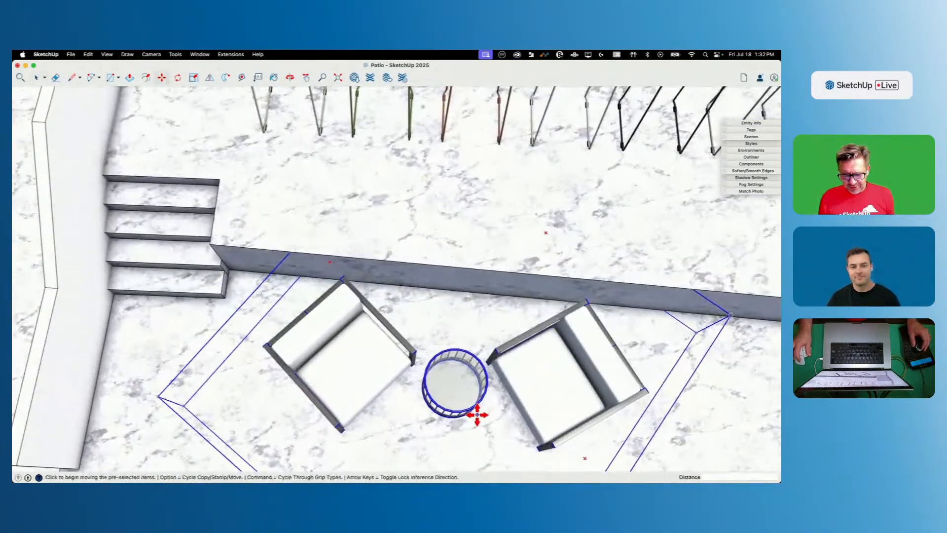
{"action": "key", "text": "space"}
{"action": "double_click", "coordinate": [463, 397]}
{"action": "key", "text": "super+a"}
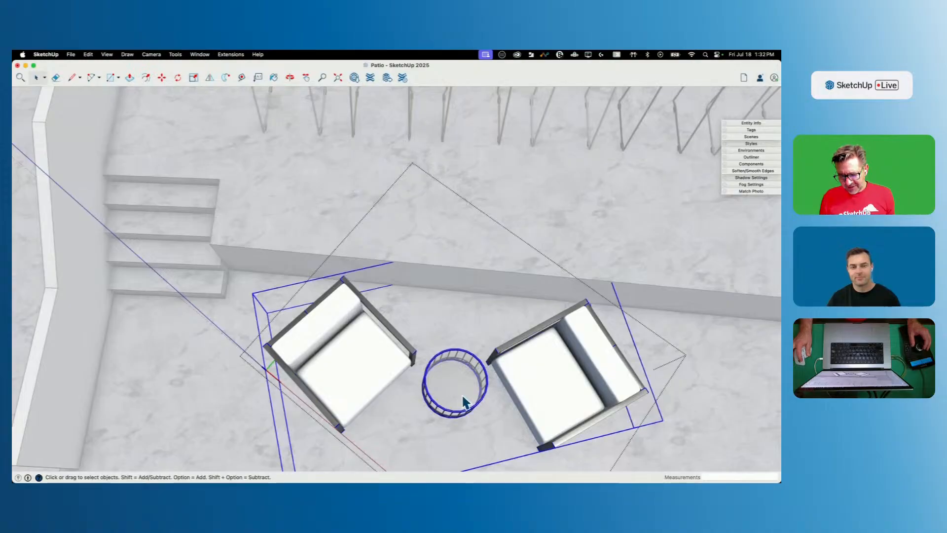
{"action": "left_click", "coordinate": [463, 402]}
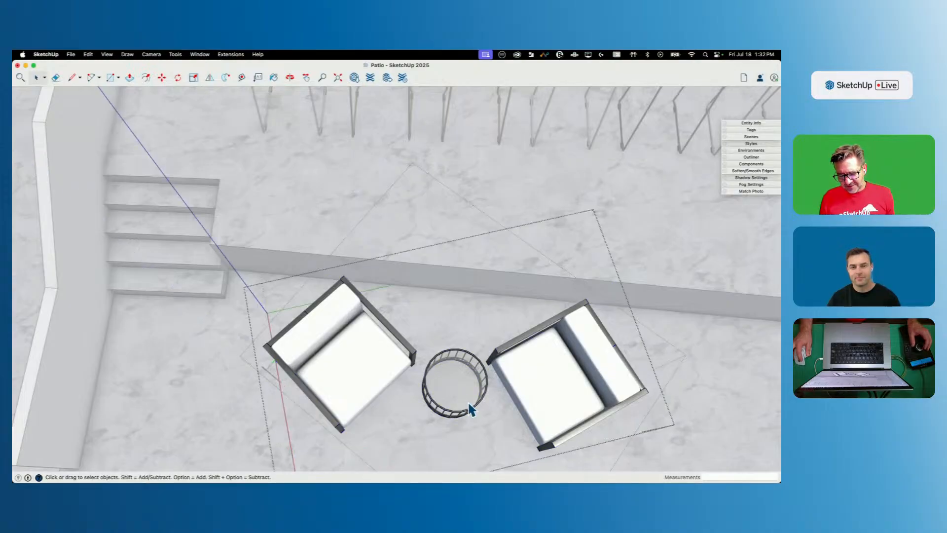
{"action": "key", "text": "m"}
{"action": "left_click", "coordinate": [456, 454]}
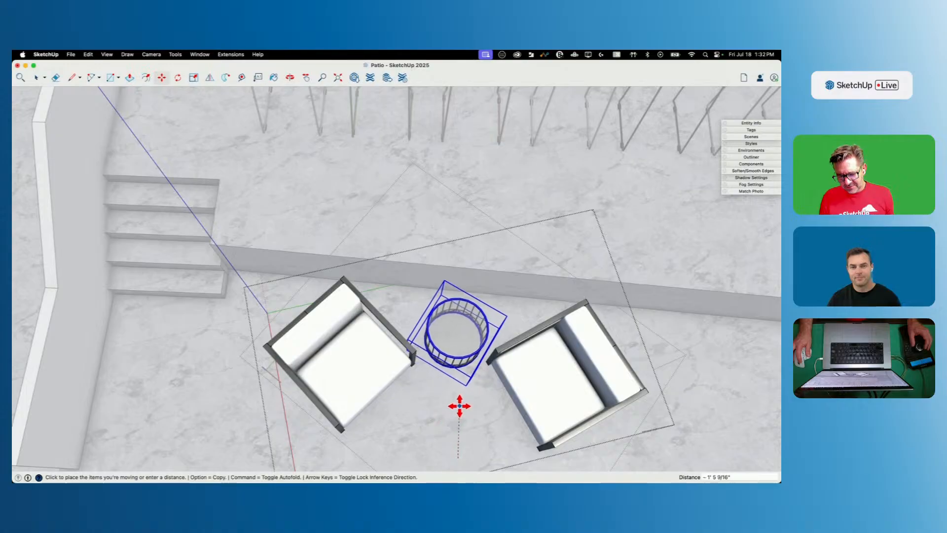
{"action": "left_click", "coordinate": [459, 401]}
{"action": "key", "text": "space"}
{"action": "left_click", "coordinate": [456, 418]}
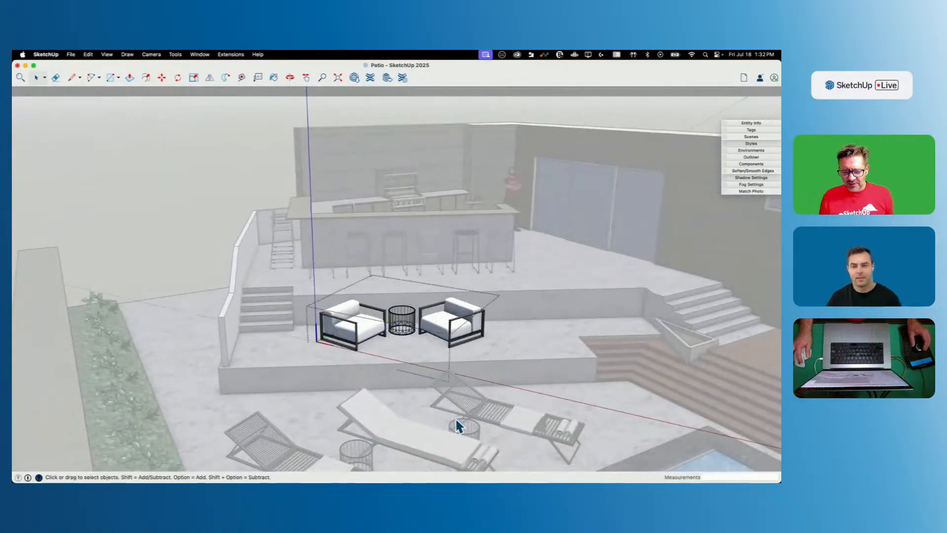
{"action": "left_click", "coordinate": [650, 417]}
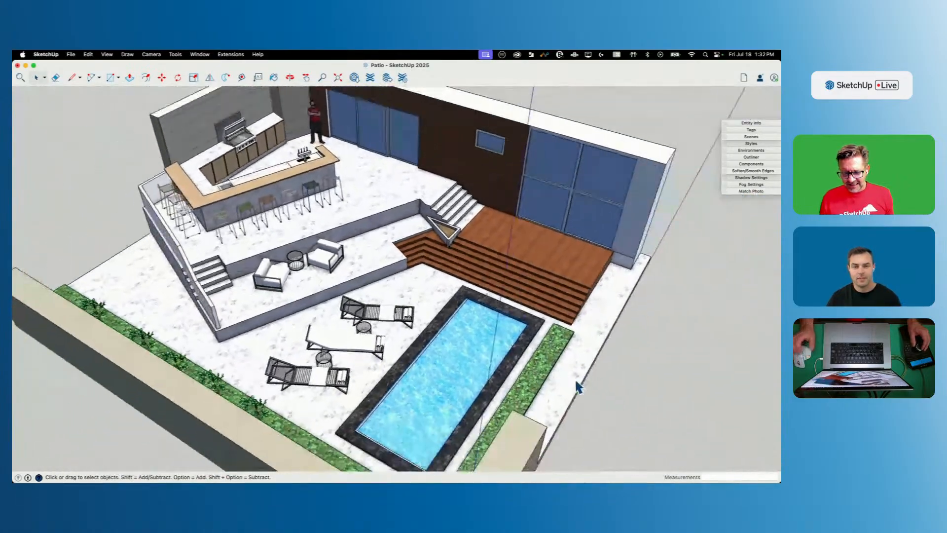
Step: Measure the pool's inner width along the end nearest the deck stairs with the Line tool
{"action": "key", "text": "l"}
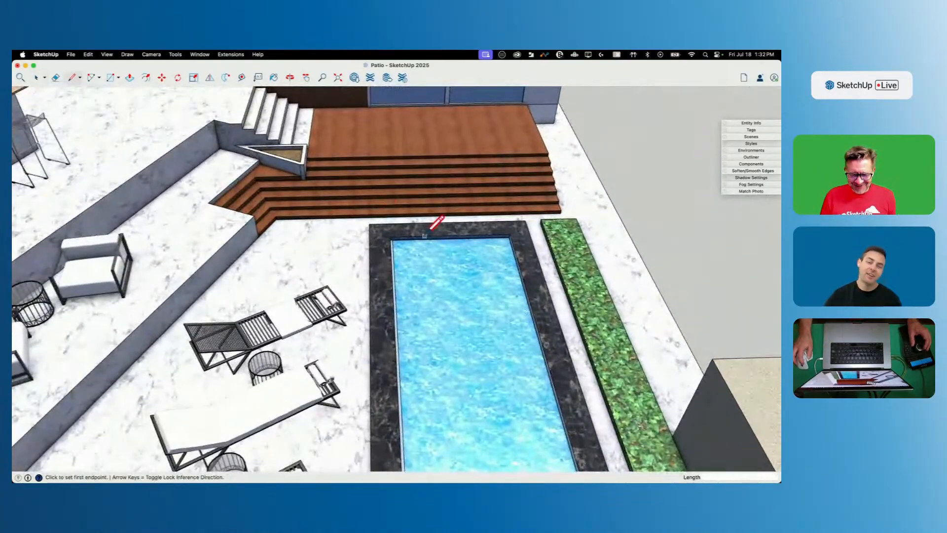
{"action": "left_click", "coordinate": [390, 236]}
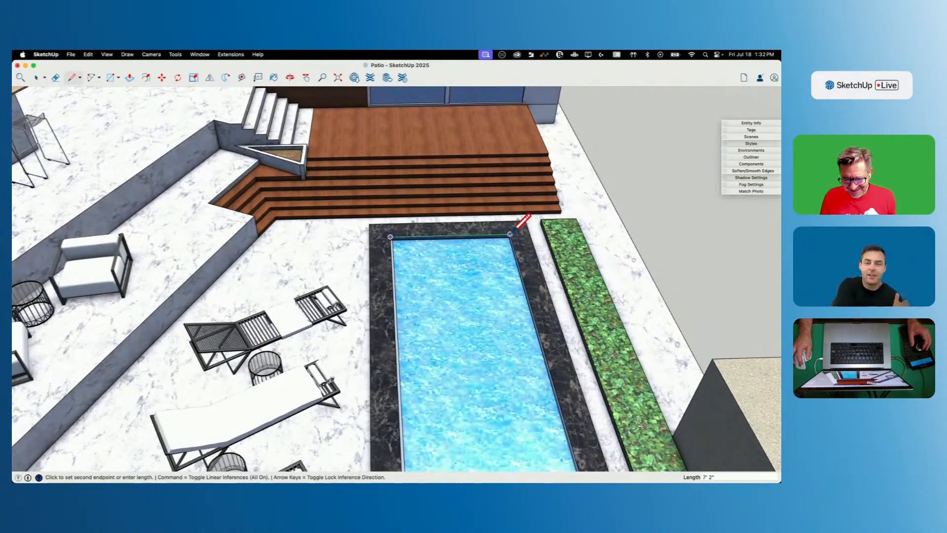
{"action": "key", "text": "space"}
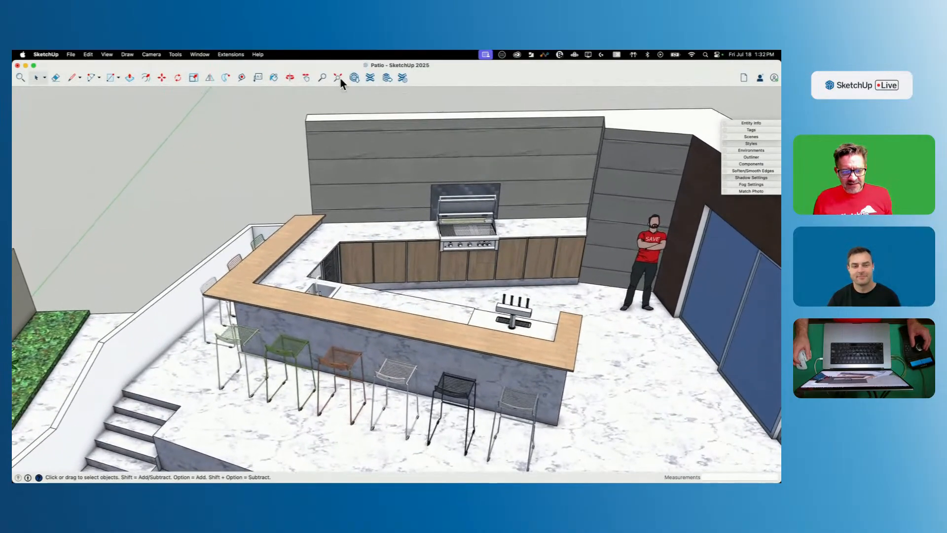
Step: Search 3D Warehouse for "blender", browse the results, and open the Blenders model made for juice maker's shops
{"action": "left_click", "coordinate": [353, 77]}
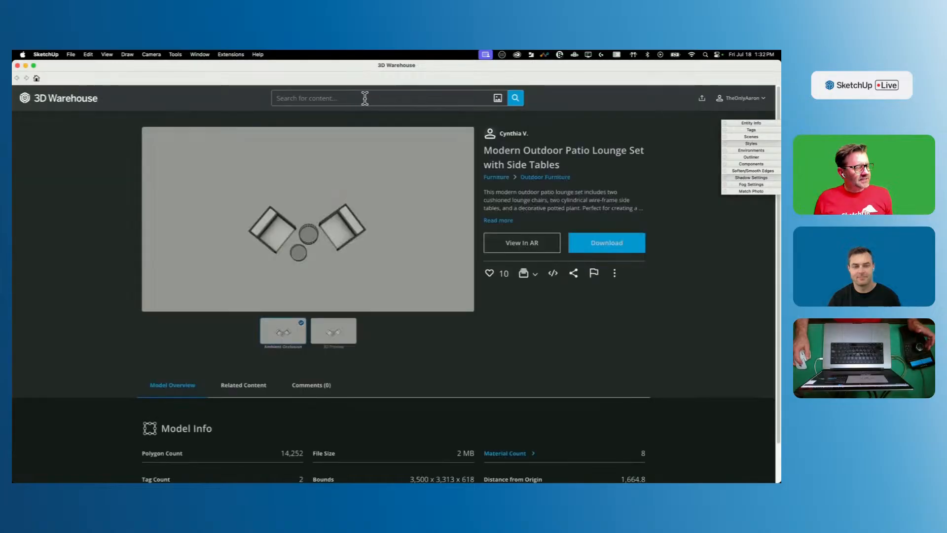
{"action": "left_click", "coordinate": [365, 98]}
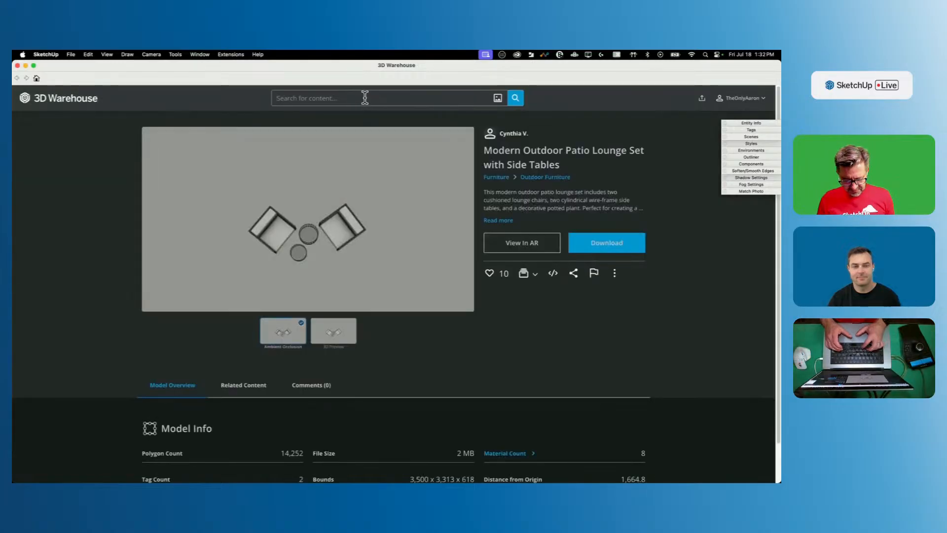
{"action": "type", "text": "blender"}
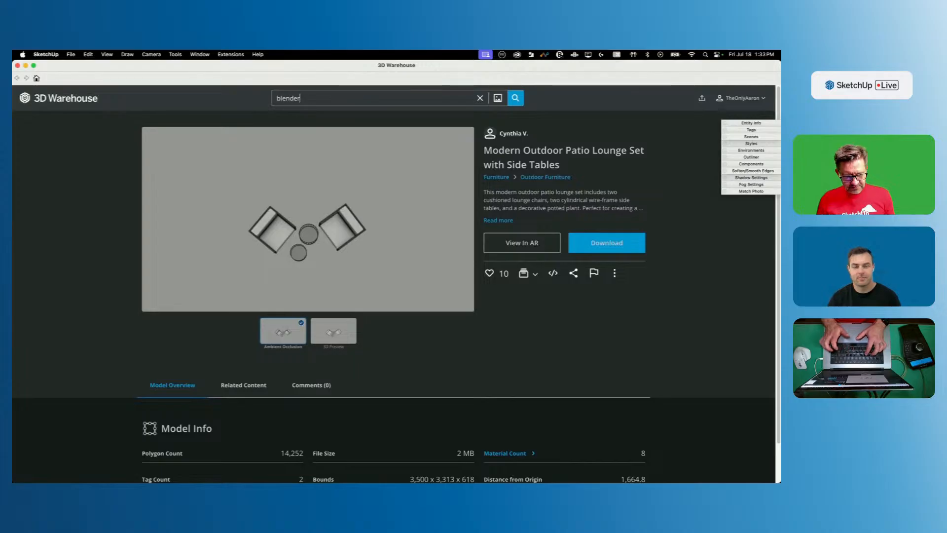
{"action": "key", "text": "Return"}
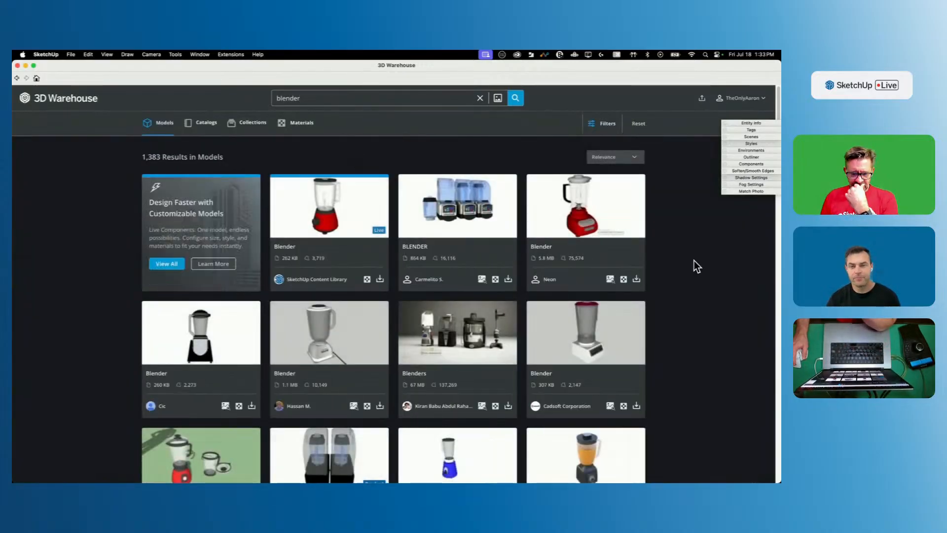
{"action": "scroll", "coordinate": [692, 261], "scroll_direction": "down", "scroll_amount": 5}
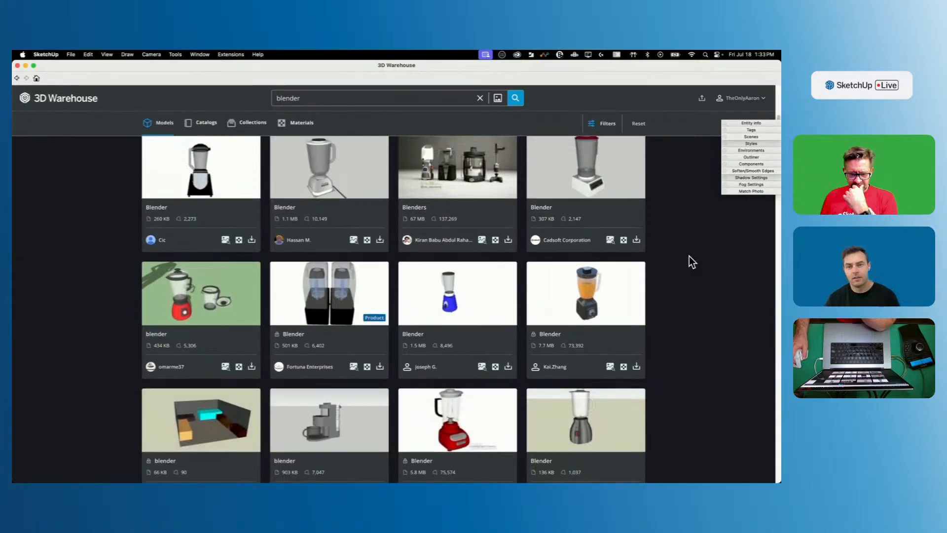
{"action": "scroll", "coordinate": [488, 192], "scroll_direction": "up", "scroll_amount": 1}
{"action": "left_click", "coordinate": [487, 192]}
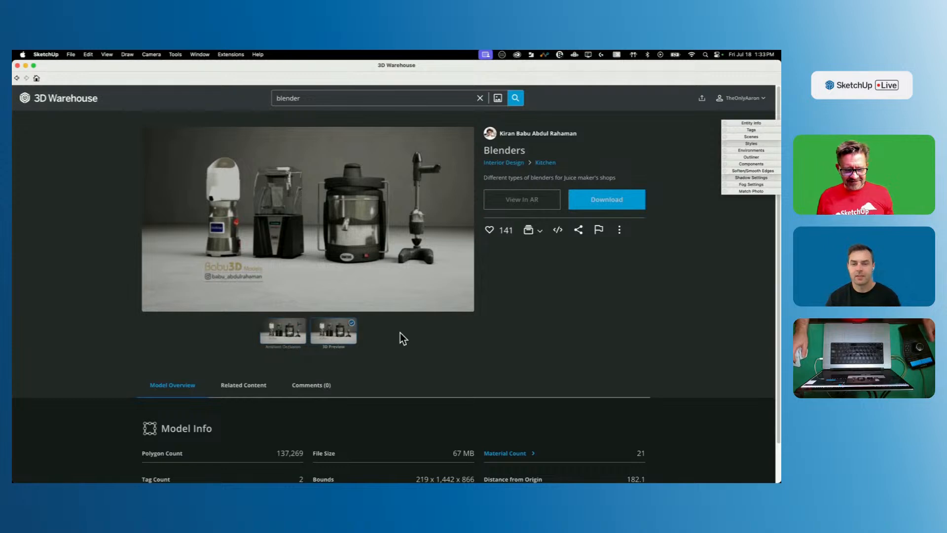
Step: Load the 3D preview of the Blenders model and examine the appliances from several sides and zoom levels
{"action": "mouse_move", "coordinate": [353, 238]}
{"action": "left_click", "coordinate": [315, 223]}
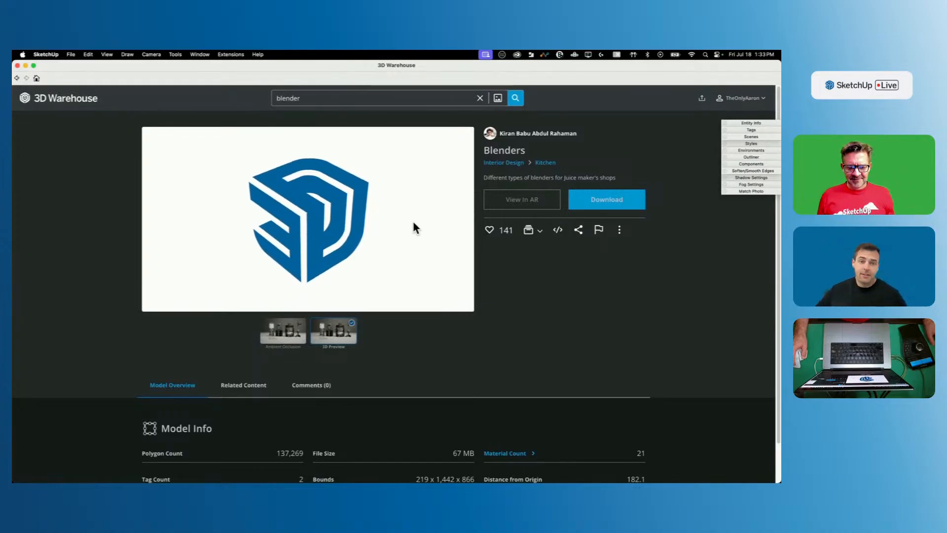
{"action": "scroll", "coordinate": [265, 451], "scroll_direction": "down", "scroll_amount": 1}
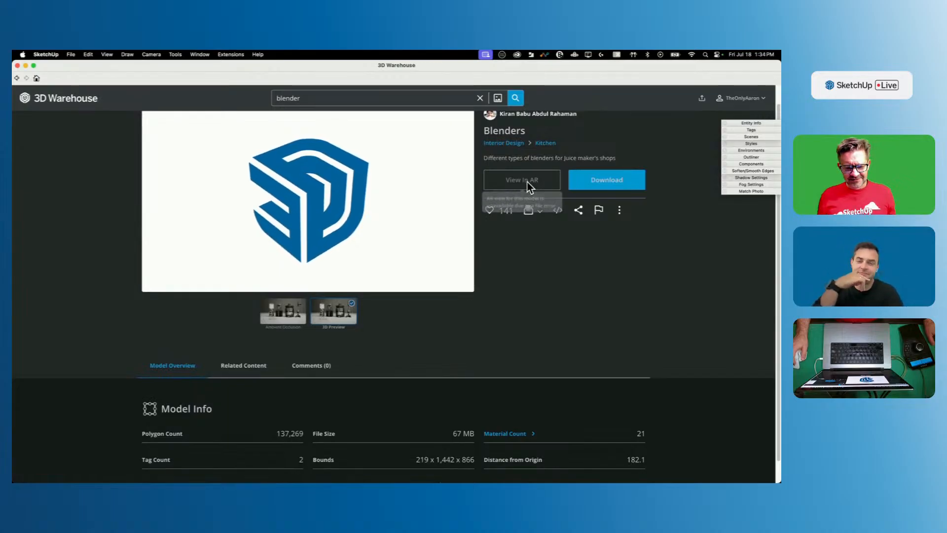
{"action": "left_click_drag", "start_coordinate": [415, 244], "coordinate": [154, 240]}
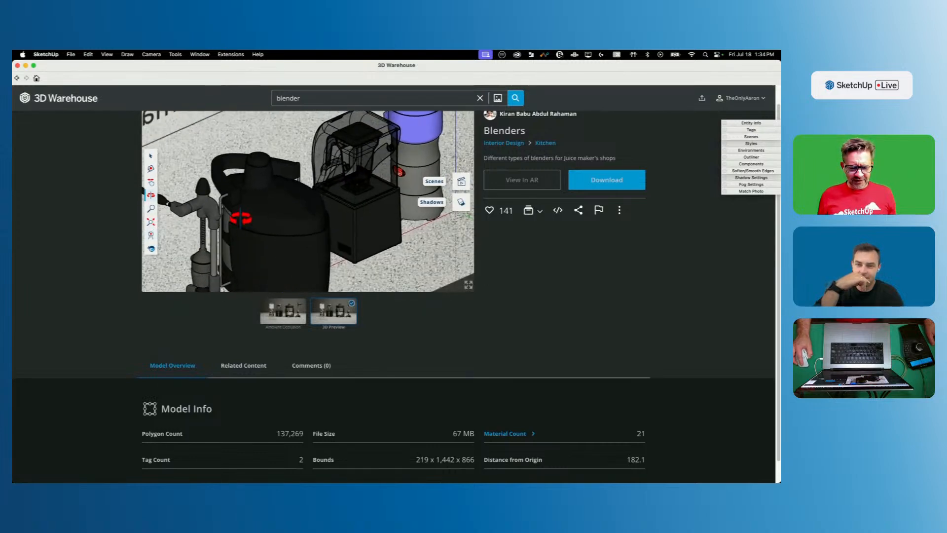
{"action": "scroll", "coordinate": [241, 219], "scroll_direction": "down", "scroll_amount": 3}
{"action": "left_click_drag", "start_coordinate": [376, 177], "coordinate": [144, 170]}
{"action": "scroll", "coordinate": [347, 238], "scroll_direction": "up", "scroll_amount": 5}
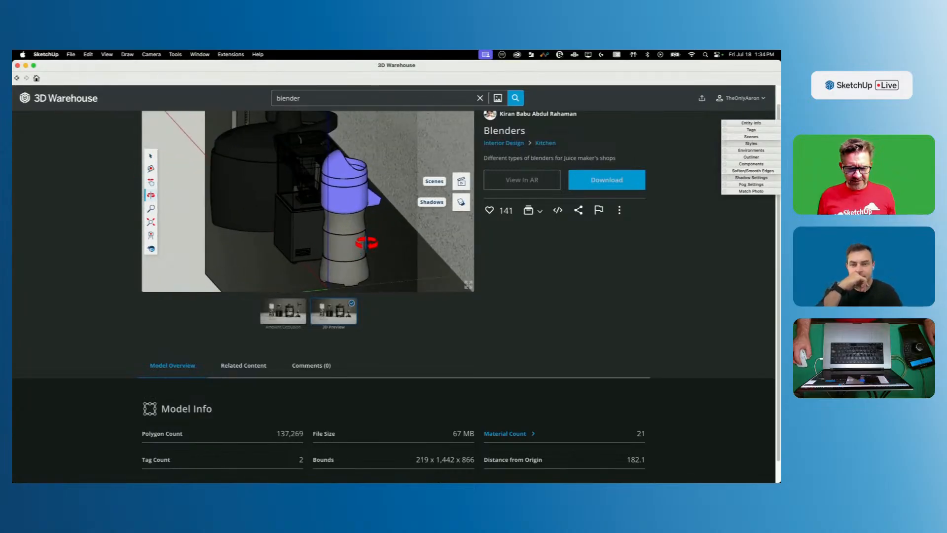
{"action": "left_click_drag", "start_coordinate": [378, 241], "coordinate": [350, 215]}
{"action": "middle_click_drag", "start_coordinate": [316, 217], "coordinate": [336, 213]}
{"action": "scroll", "coordinate": [336, 213], "scroll_direction": "down", "scroll_amount": 5}
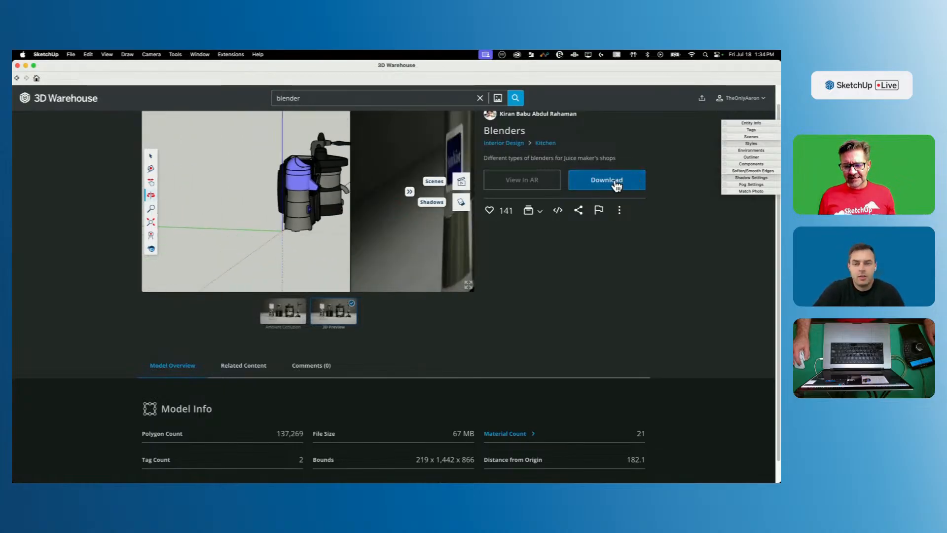
Step: Download the Blenders model directly into the patio model and place it on the grill-side kitchen counter
{"action": "left_click", "coordinate": [615, 186]}
{"action": "left_click", "coordinate": [411, 213]}
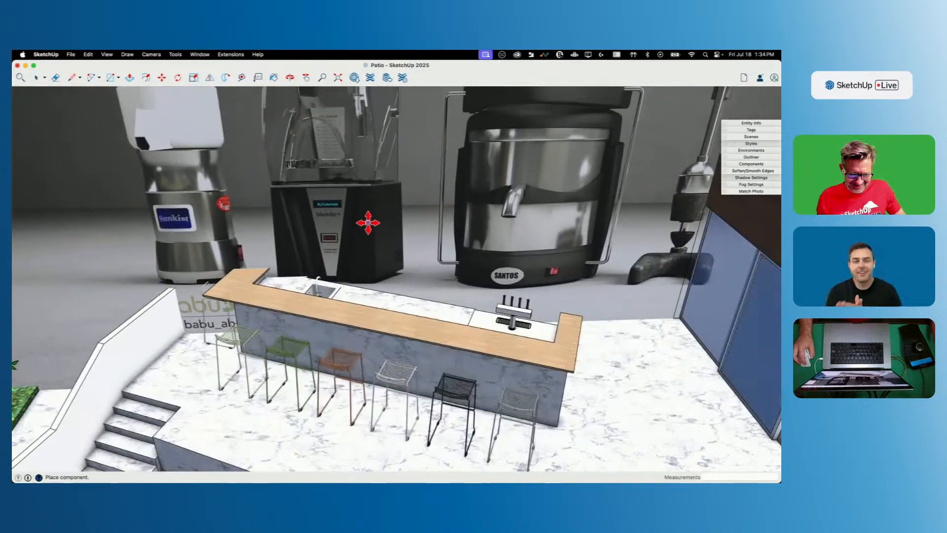
{"action": "left_click", "coordinate": [367, 225]}
Step: Move the blender set about 1' 8" across the countertop away from the kitchen's back wall
{"action": "scroll", "coordinate": [443, 222], "scroll_direction": "down", "scroll_amount": 5}
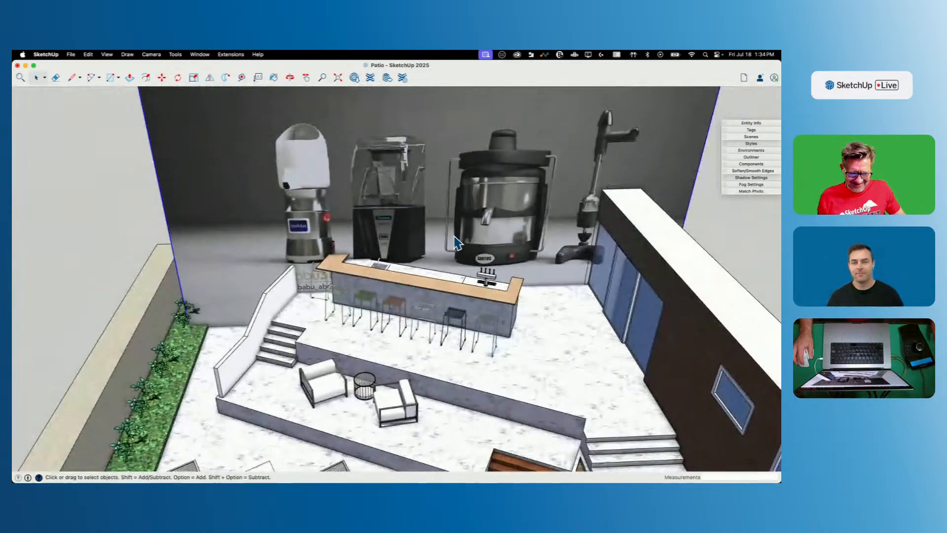
{"action": "middle_click_drag", "start_coordinate": [200, 215], "coordinate": [553, 221]}
{"action": "scroll", "coordinate": [311, 256], "scroll_direction": "up", "scroll_amount": 10}
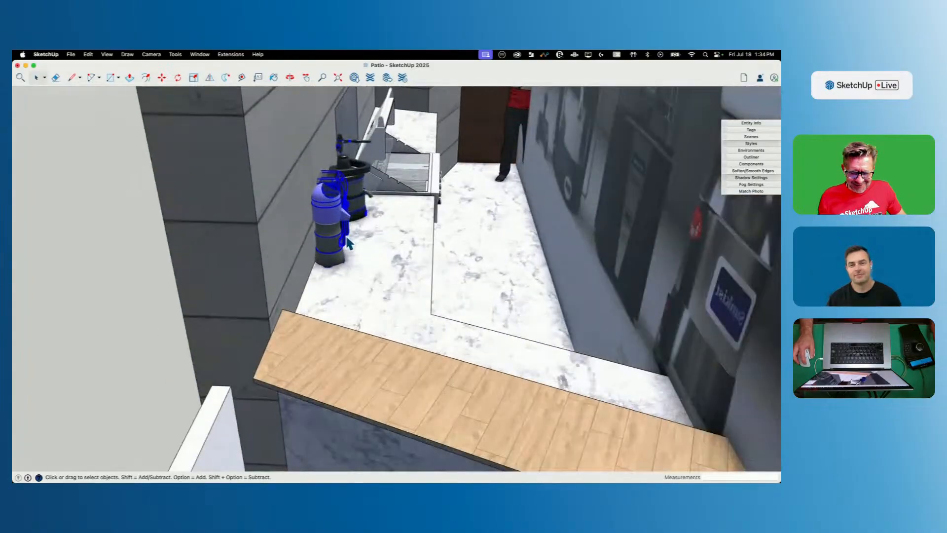
{"action": "key", "text": "m"}
{"action": "left_click", "coordinate": [338, 252]}
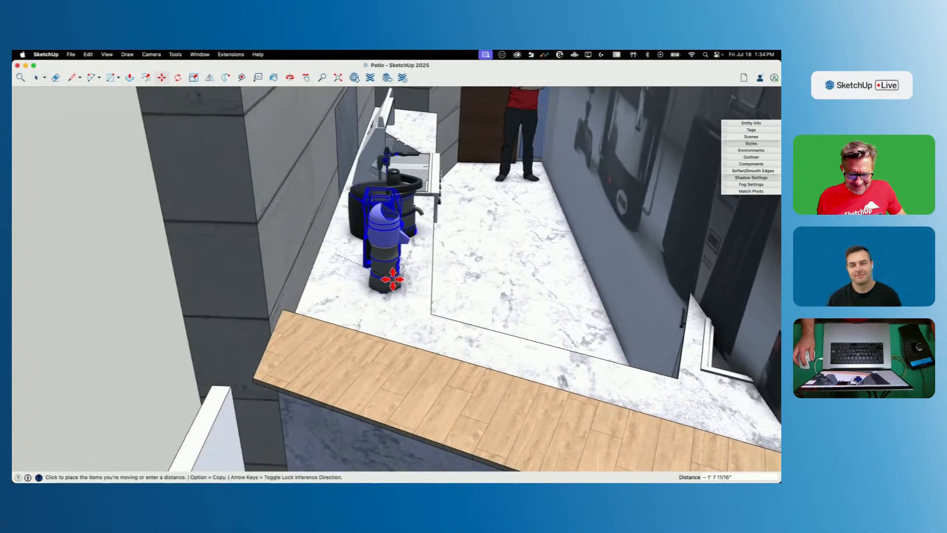
{"action": "left_click", "coordinate": [385, 281]}
{"action": "scroll", "coordinate": [383, 276], "scroll_direction": "down", "scroll_amount": 10}
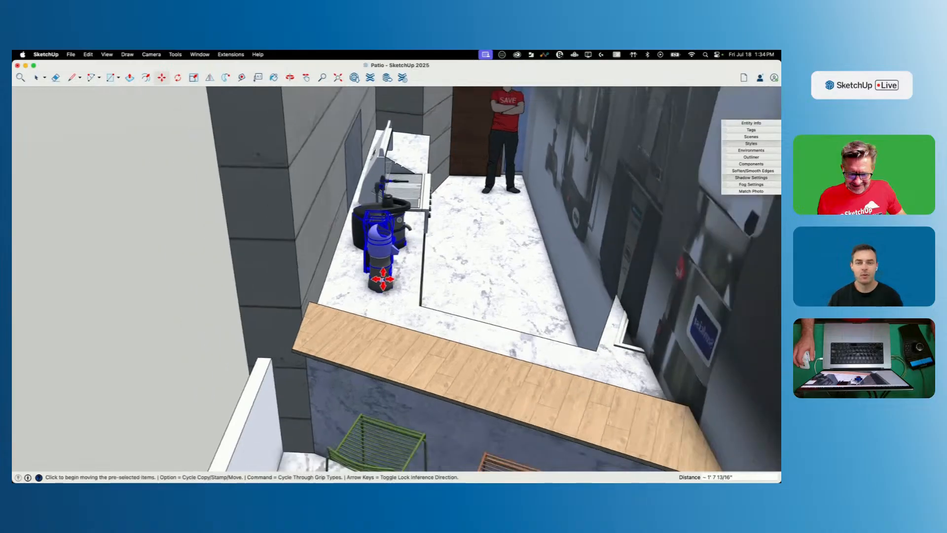
{"action": "key", "text": "space"}
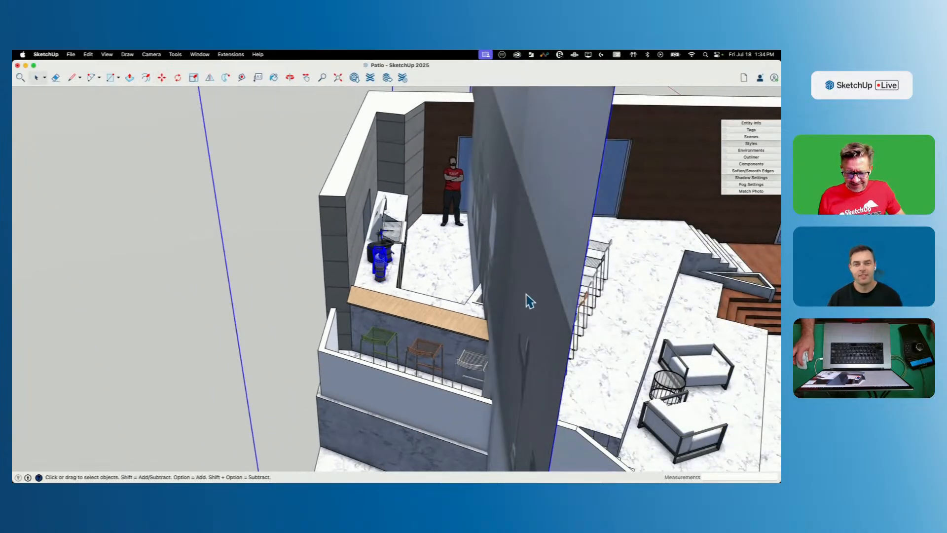
Step: Inside the Blenders component, delete the large photo backdrop standing across the patio, and exit the component
{"action": "scroll", "coordinate": [165, 243], "scroll_direction": "down", "scroll_amount": 4}
{"action": "double_click", "coordinate": [365, 184]}
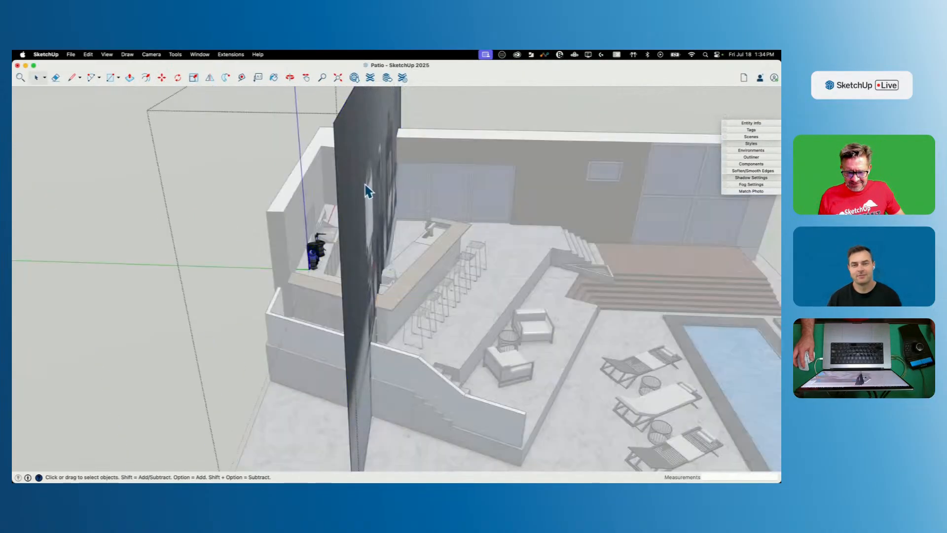
{"action": "triple_click", "coordinate": [365, 184]}
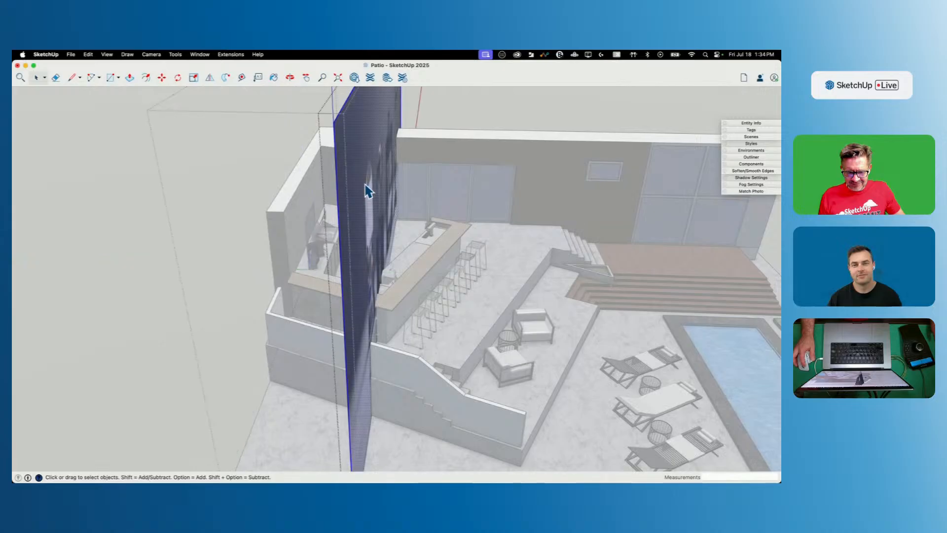
{"action": "left_click", "coordinate": [183, 134]}
{"action": "key", "text": "Delete"}
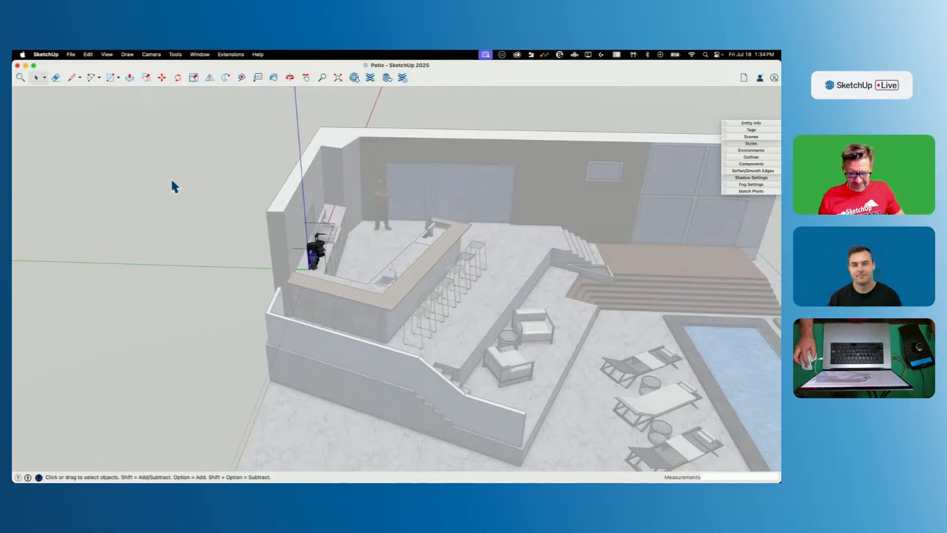
{"action": "left_click", "coordinate": [172, 180]}
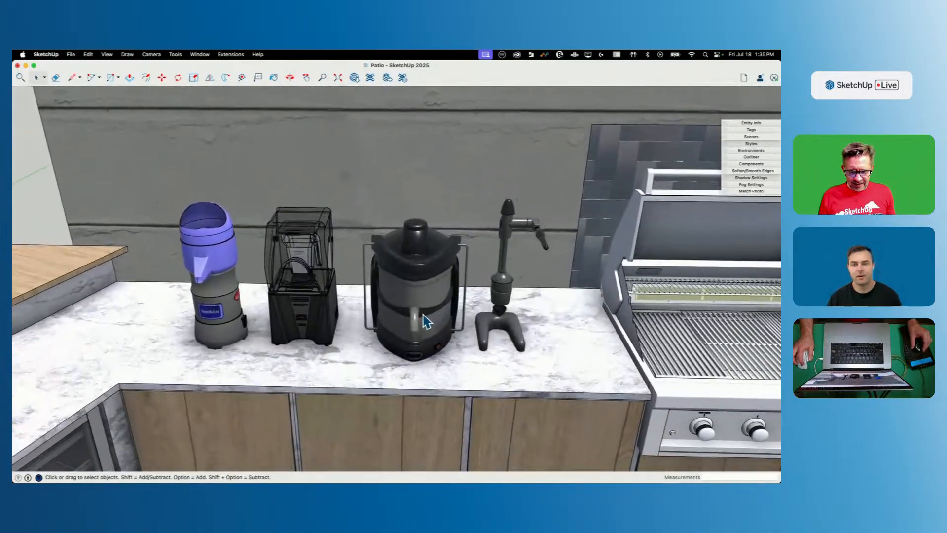
Step: Move the blender set about 7" across the counter toward the back wall and the grill
{"action": "left_click", "coordinate": [425, 325]}
{"action": "key", "text": "m"}
{"action": "left_click", "coordinate": [423, 323]}
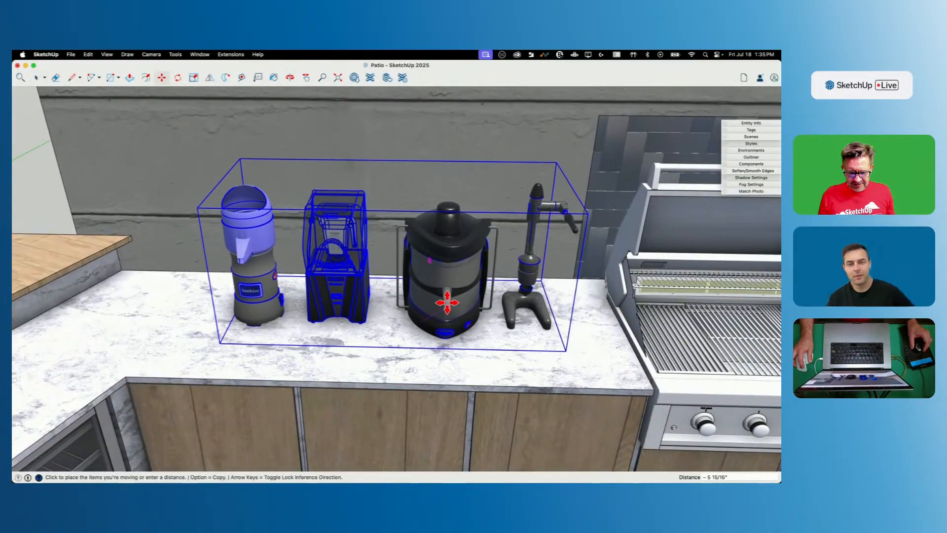
{"action": "left_click", "coordinate": [444, 304]}
{"action": "key", "text": "space"}
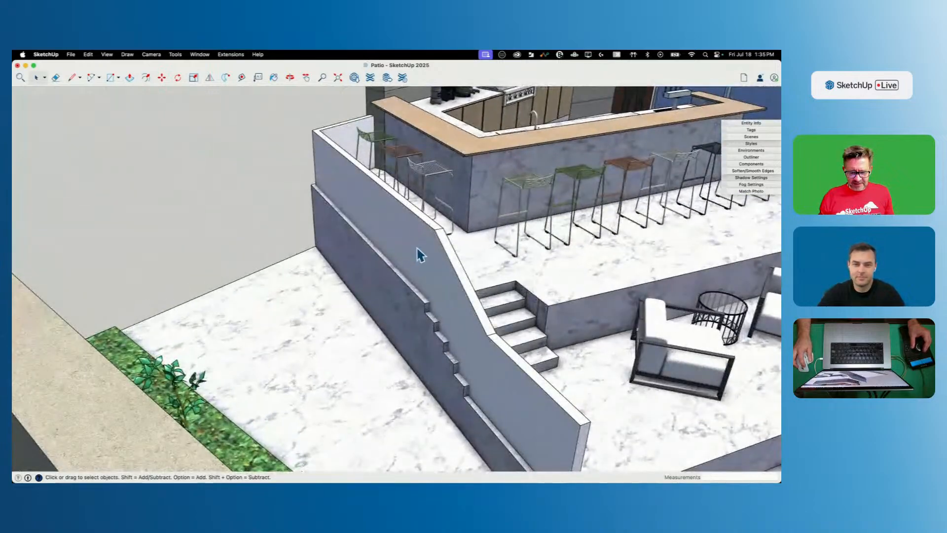
Step: Group the sloping parapet wall beside the terrace stairs and paint it with the grey marble sampled from the wall below
{"action": "left_click", "coordinate": [419, 254]}
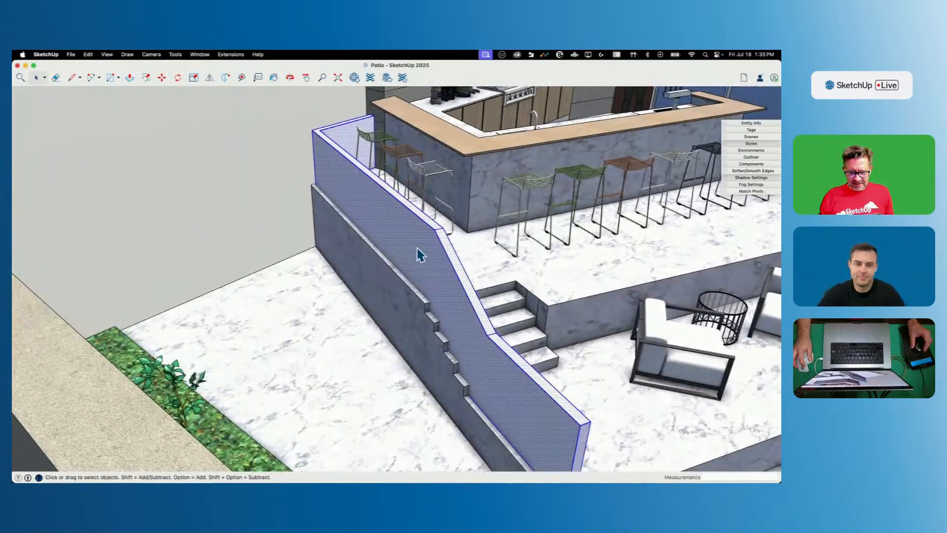
{"action": "right_click", "coordinate": [418, 253]}
{"action": "left_click", "coordinate": [439, 318]}
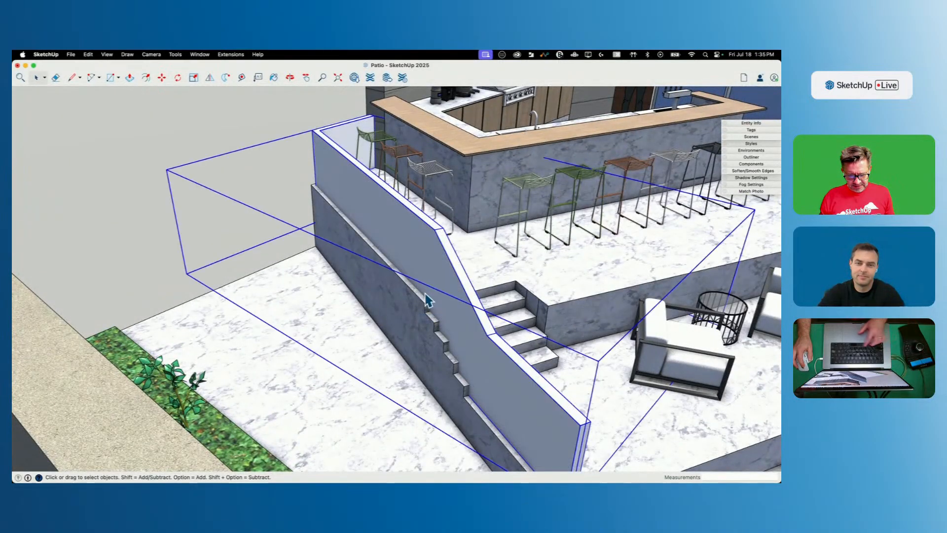
{"action": "key", "text": "b"}
{"action": "left_click", "coordinate": [404, 291], "text": "super"}
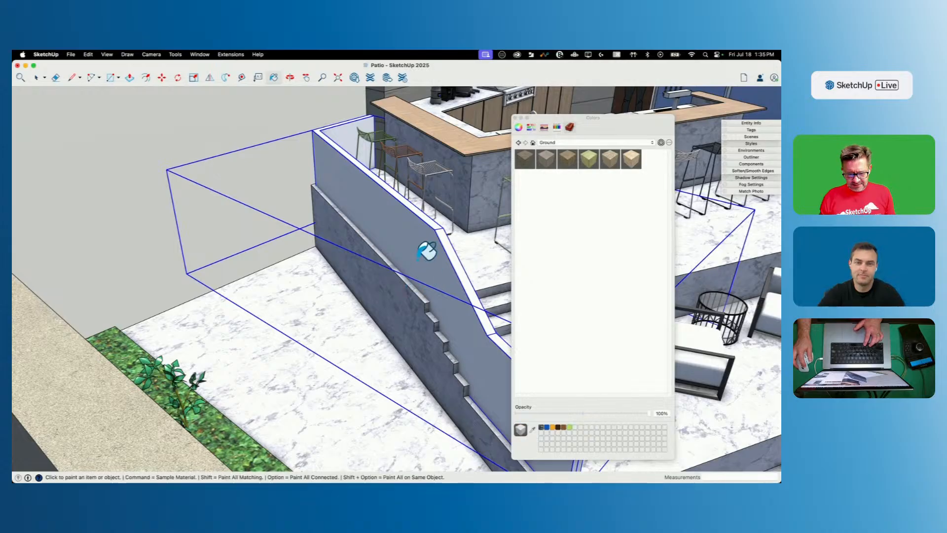
{"action": "left_click", "coordinate": [422, 249]}
{"action": "left_click", "coordinate": [515, 118]}
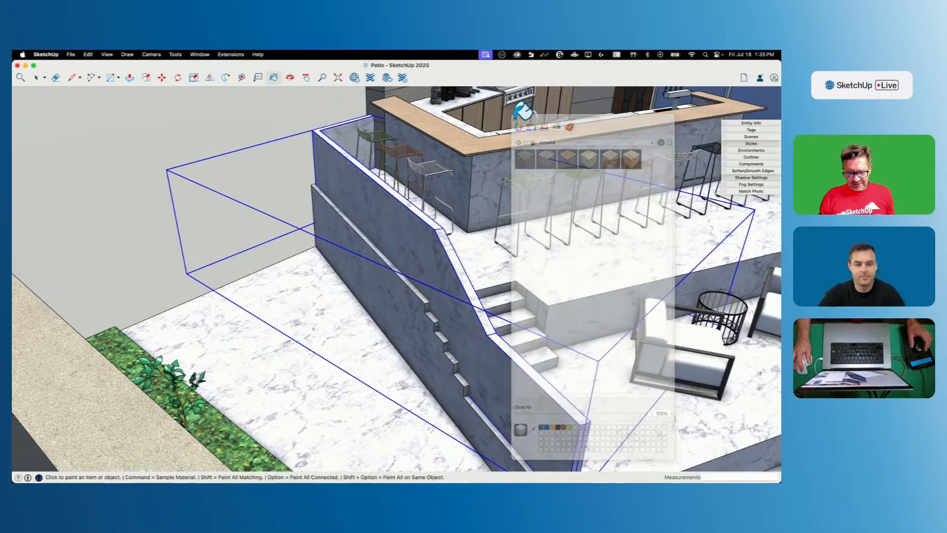
{"action": "key", "text": "space"}
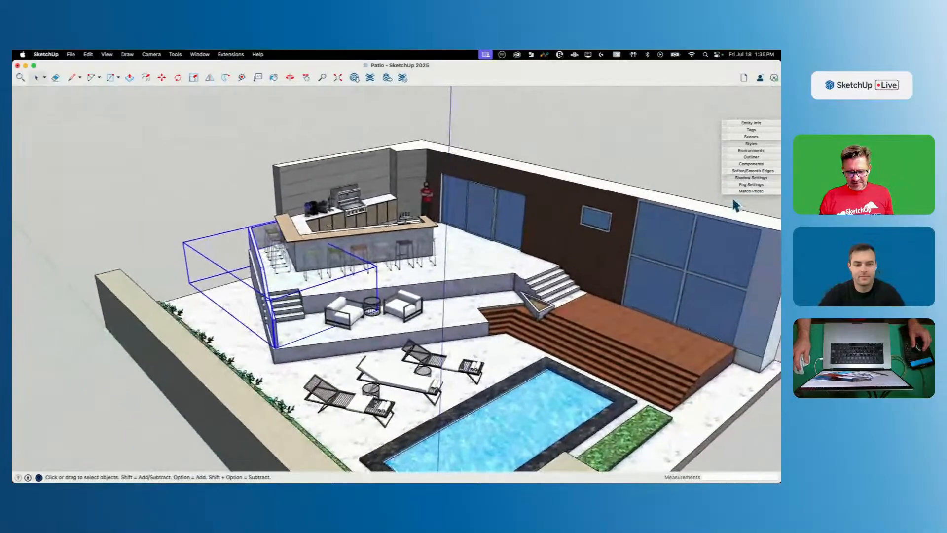
{"action": "left_click", "coordinate": [611, 154]}
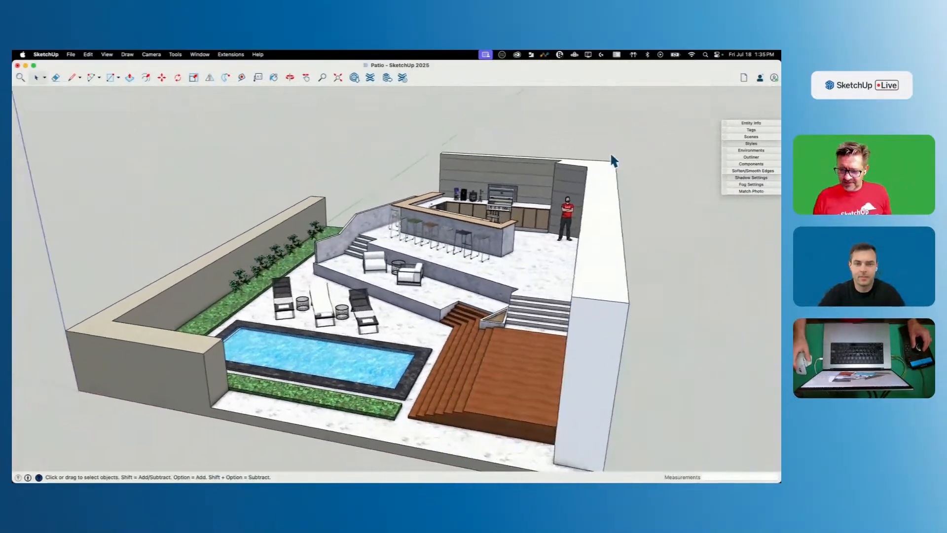
Step: Turn on the visibility of the Trees tag
{"action": "left_click", "coordinate": [752, 123]}
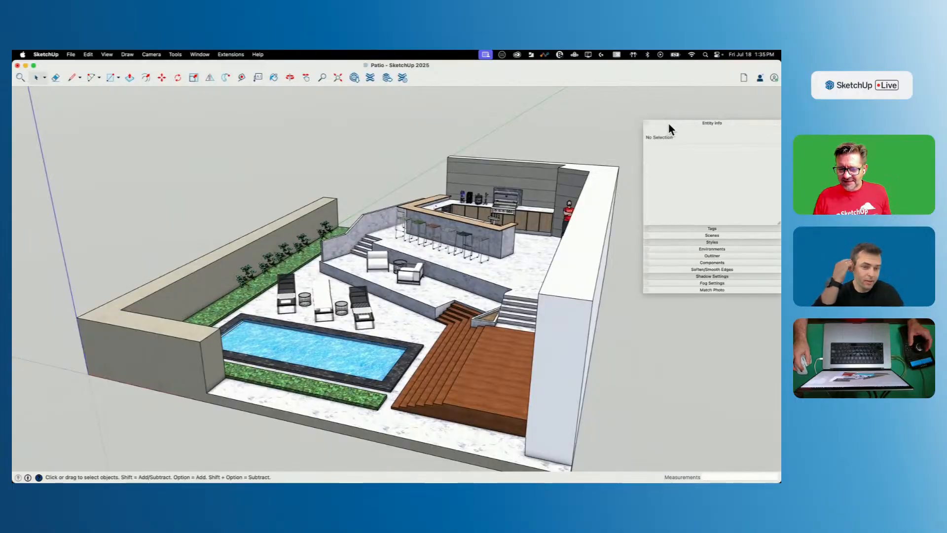
{"action": "left_click", "coordinate": [667, 125]}
{"action": "left_click", "coordinate": [740, 130]}
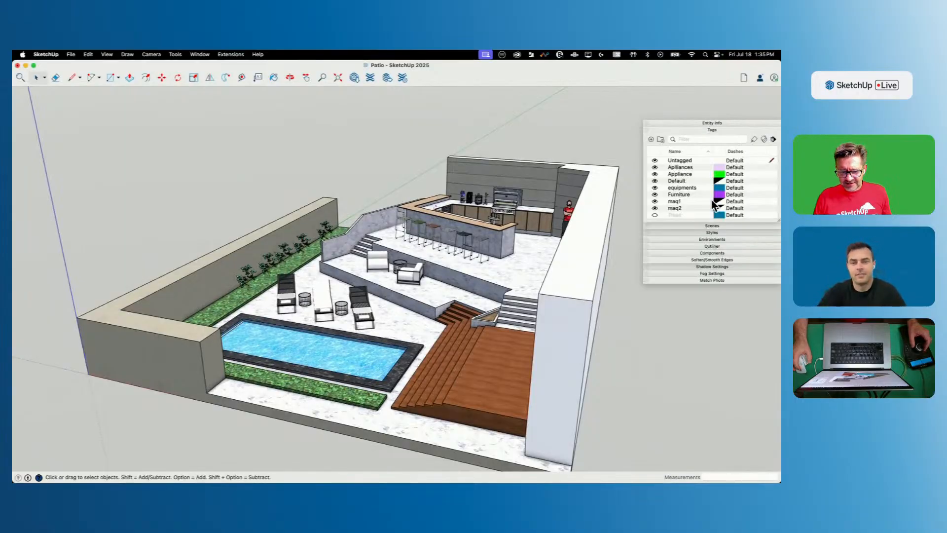
{"action": "left_click", "coordinate": [655, 215]}
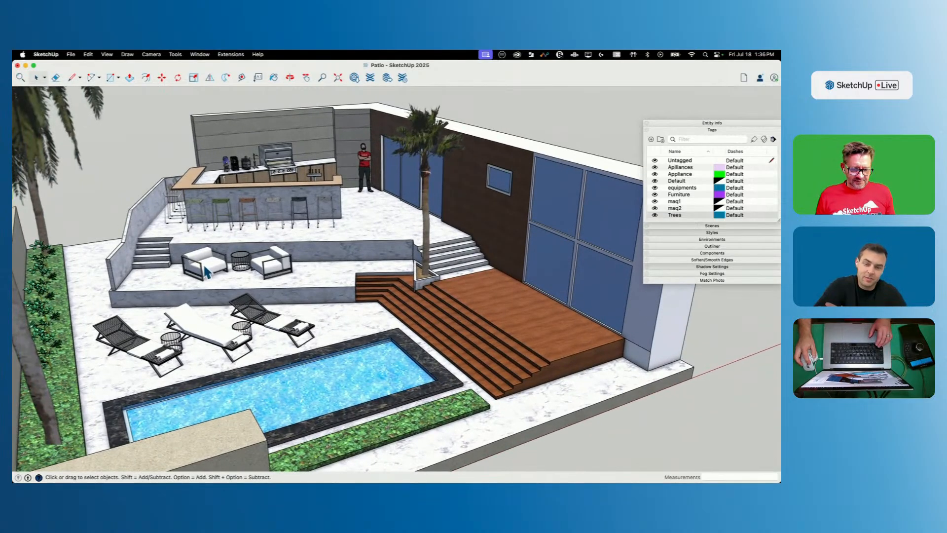
Step: Copy the lounge set from the middle terrace to the wooden deck and rotate the copy so its chairs face the pool
{"action": "key", "text": "m"}
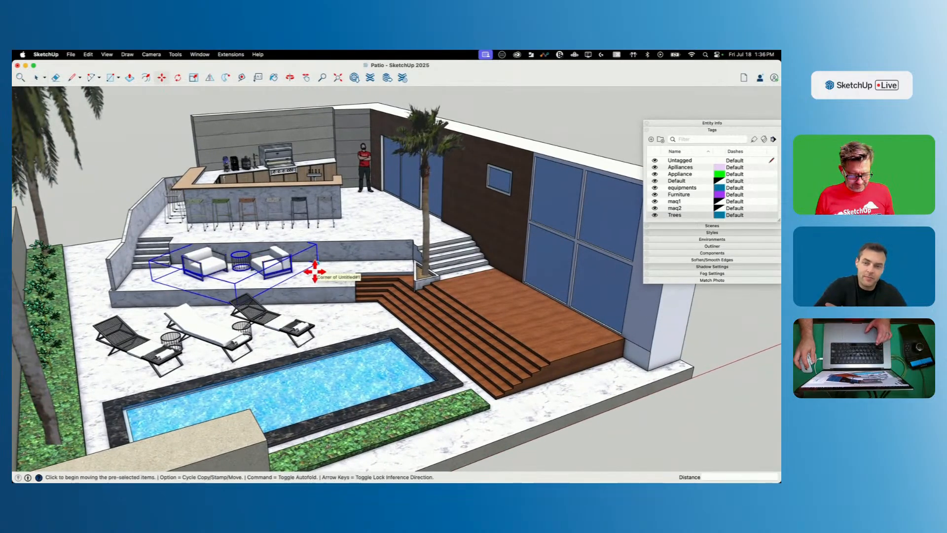
{"action": "key", "text": "alt"}
{"action": "left_click", "coordinate": [314, 271]}
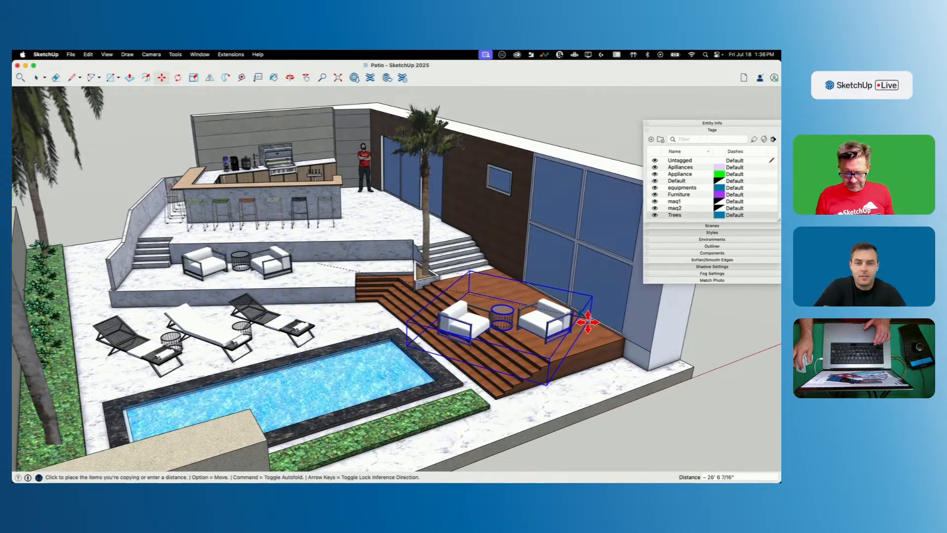
{"action": "key", "text": "q"}
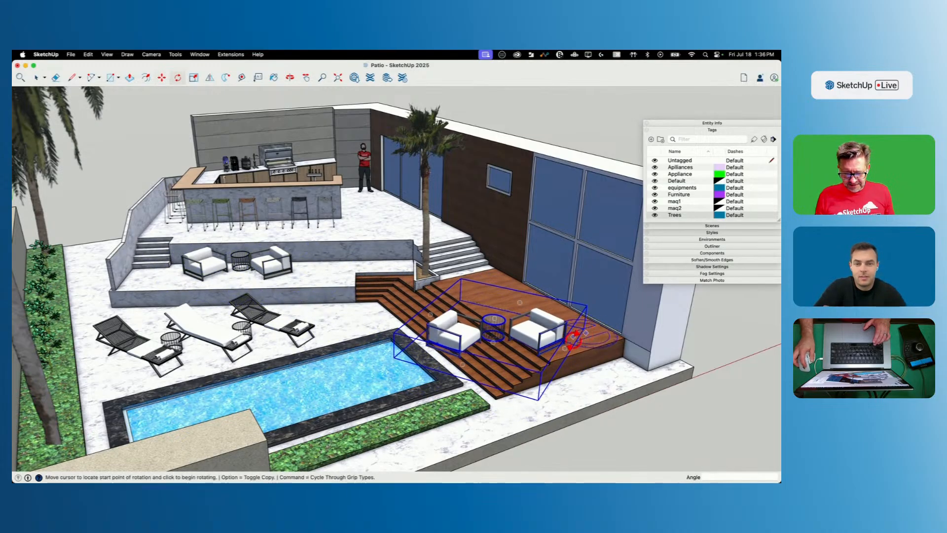
{"action": "left_click", "coordinate": [567, 340]}
Step: Move the copied lounge set onto the flat part of the wooden deck in front of the large windows
{"action": "key", "text": "m"}
{"action": "scroll", "coordinate": [556, 356], "scroll_direction": "up", "scroll_amount": 5}
{"action": "scroll", "coordinate": [557, 356], "scroll_direction": "up", "scroll_amount": 2}
{"action": "left_click", "coordinate": [500, 288]}
{"action": "left_click", "coordinate": [531, 304]}
{"action": "key", "text": "space"}
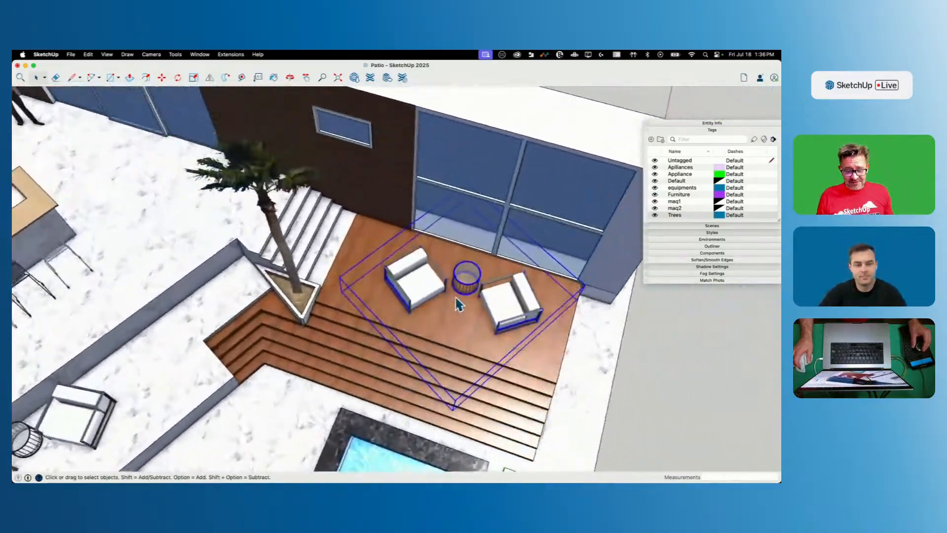
Step: Rotate the deck lounge set slightly about its side table and move it about 6" closer to the windows
{"action": "key", "text": "q"}
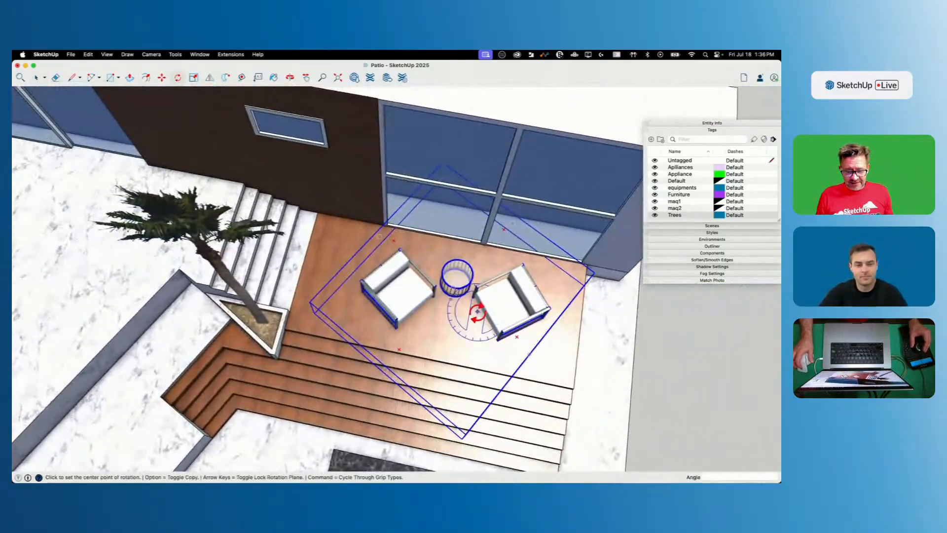
{"action": "left_click", "coordinate": [453, 287]}
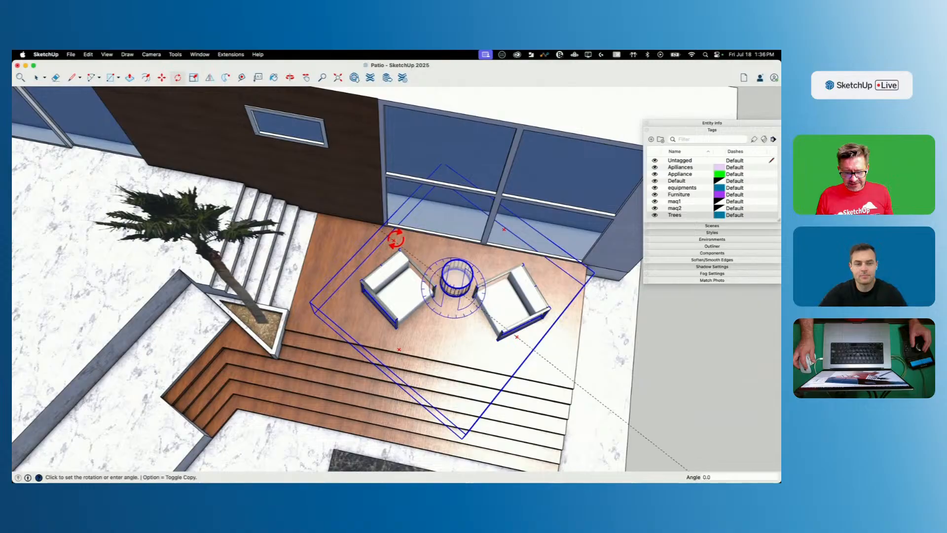
{"action": "left_click", "coordinate": [395, 239]}
{"action": "left_click", "coordinate": [396, 235]}
{"action": "key", "text": "m"}
{"action": "left_click", "coordinate": [475, 356]}
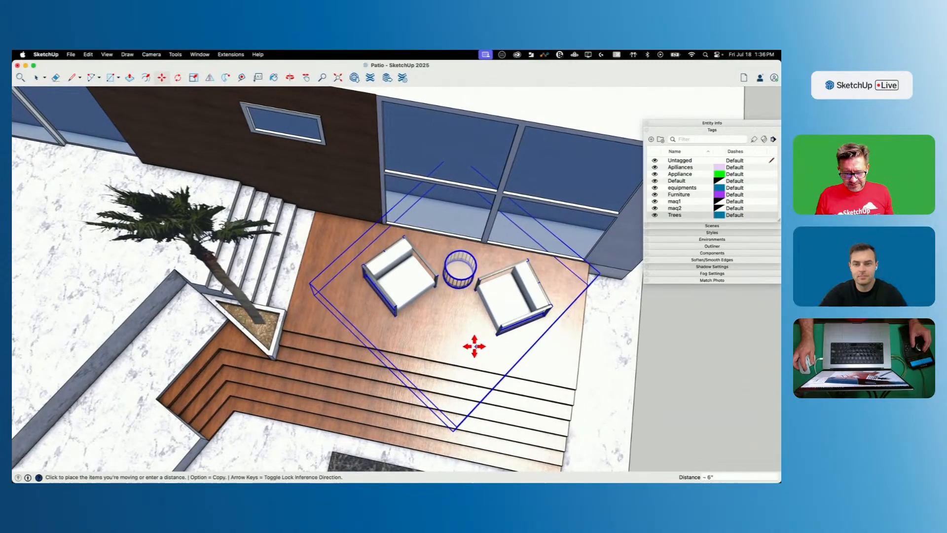
{"action": "left_click", "coordinate": [473, 343]}
{"action": "key", "text": "space"}
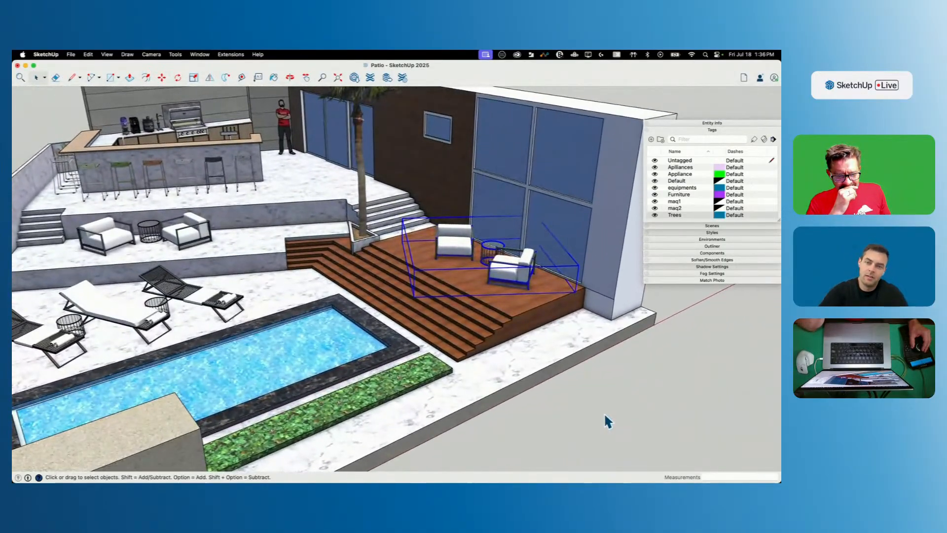
{"action": "key", "text": "Page_Down"}
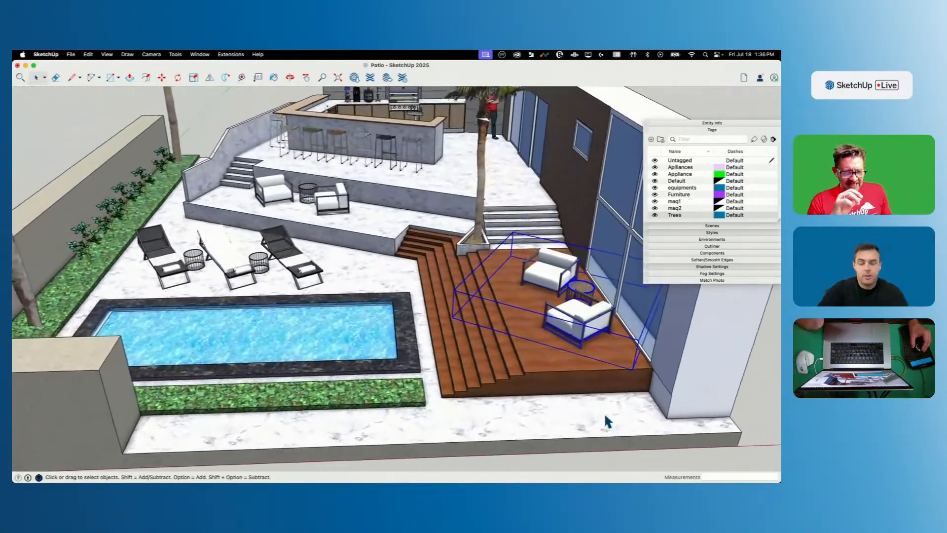
{"action": "key", "text": "Page_Down"}
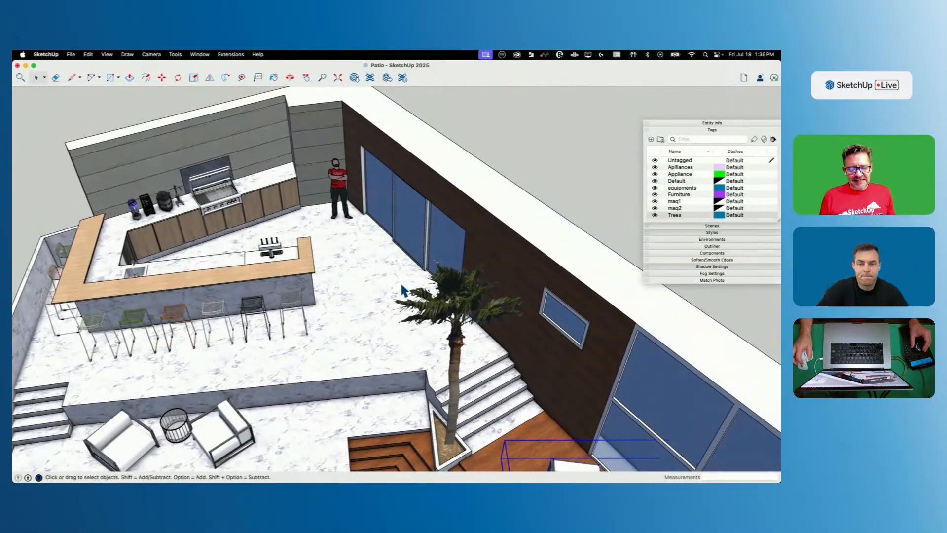
{"action": "scroll", "coordinate": [417, 306], "scroll_direction": "down", "scroll_amount": 2}
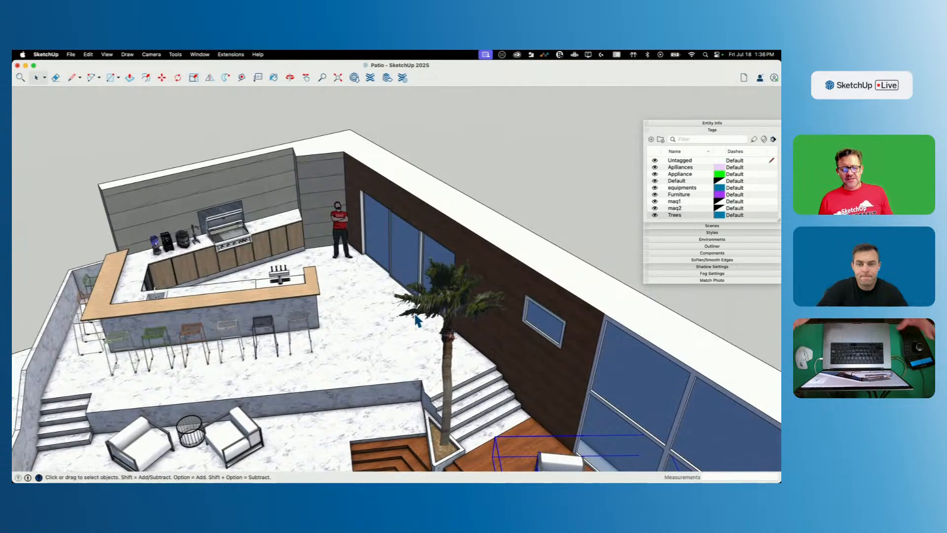
{"action": "scroll", "coordinate": [417, 315], "scroll_direction": "down", "scroll_amount": 3}
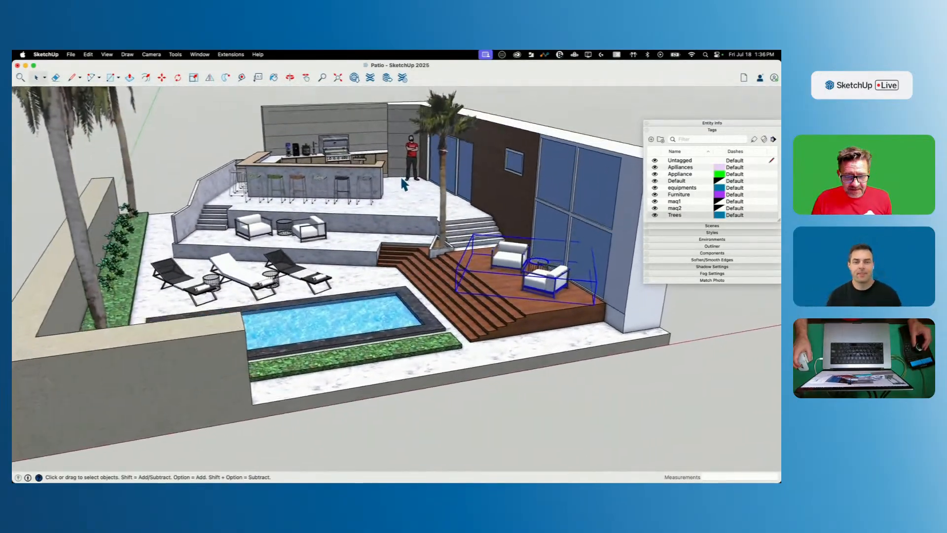
{"action": "scroll", "coordinate": [409, 148], "scroll_direction": "up", "scroll_amount": 3}
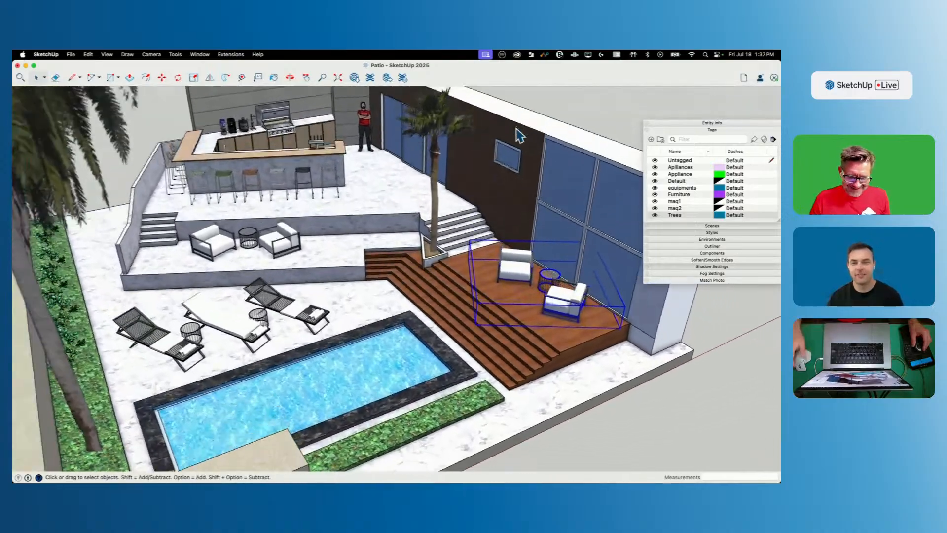
{"action": "key", "text": "l"}
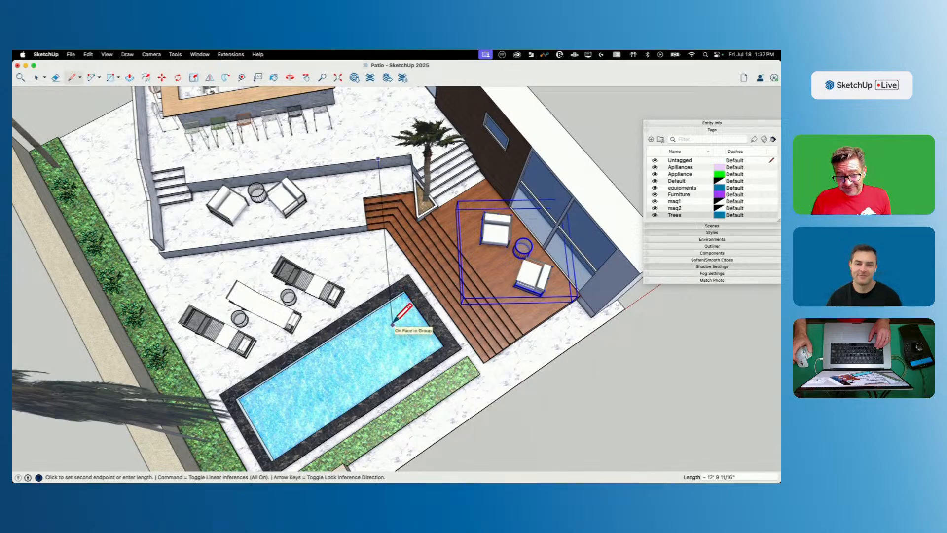
{"action": "key", "text": "space"}
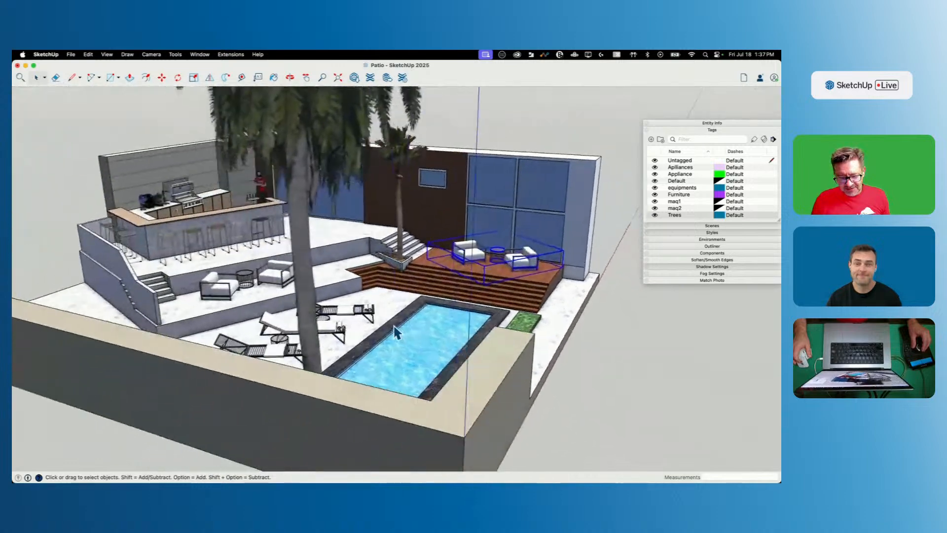
{"action": "key", "text": "l"}
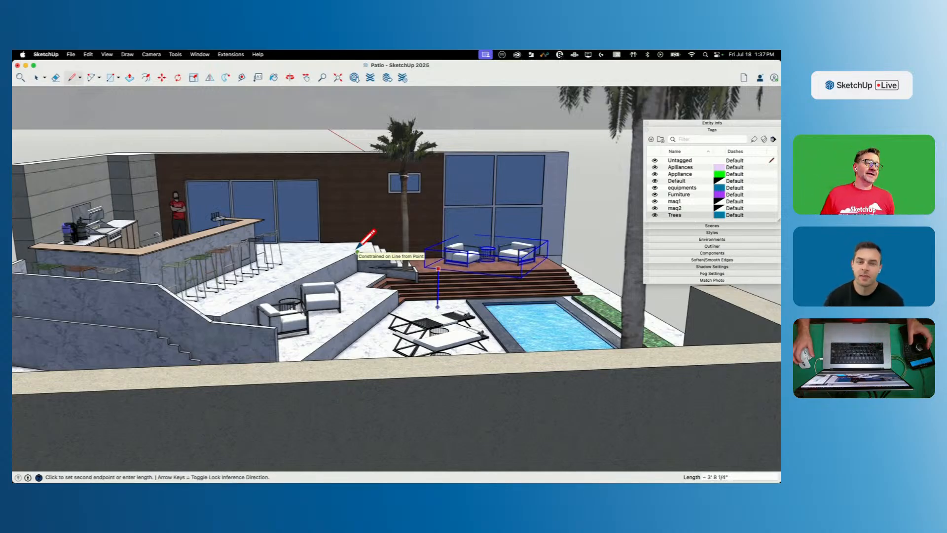
{"action": "key", "text": "space"}
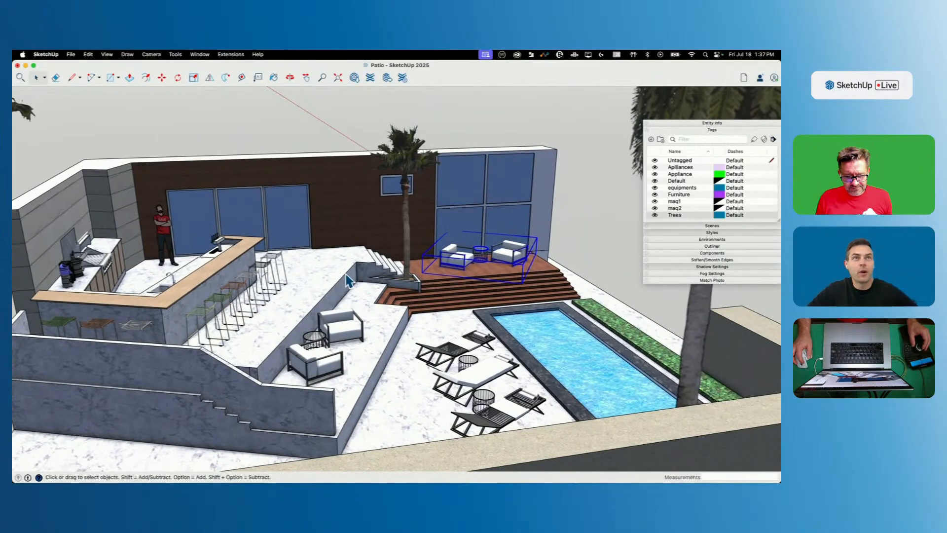
Step: Draw an arc from the pool to the upper terrace wall beside the stairs, bulging about 5' 10", and erase its closing edge
{"action": "key", "text": "a"}
{"action": "left_click", "coordinate": [535, 339]}
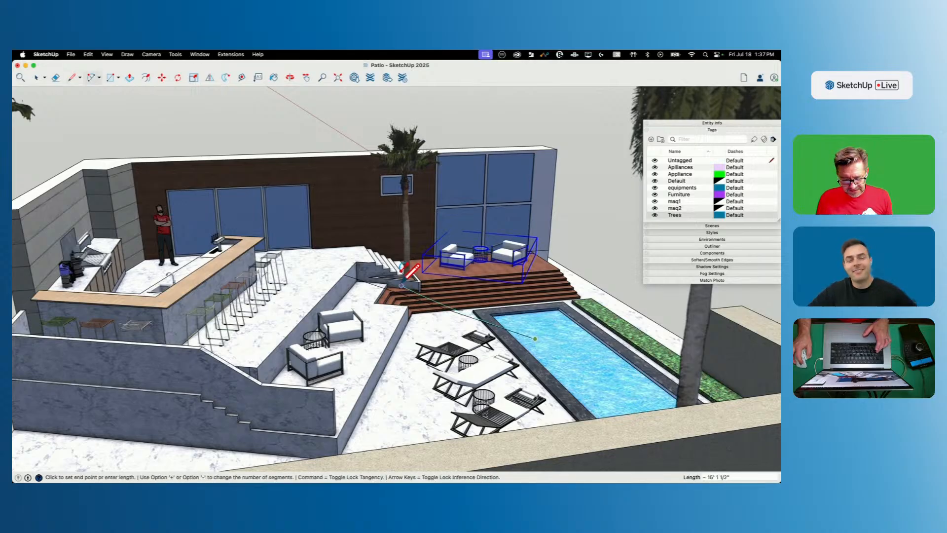
{"action": "left_click", "coordinate": [344, 273]}
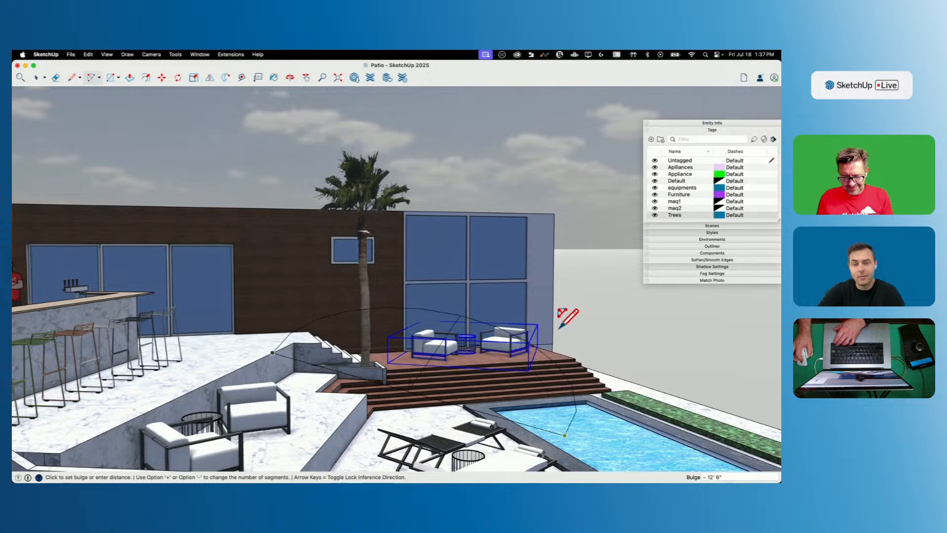
{"action": "left_click", "coordinate": [561, 324]}
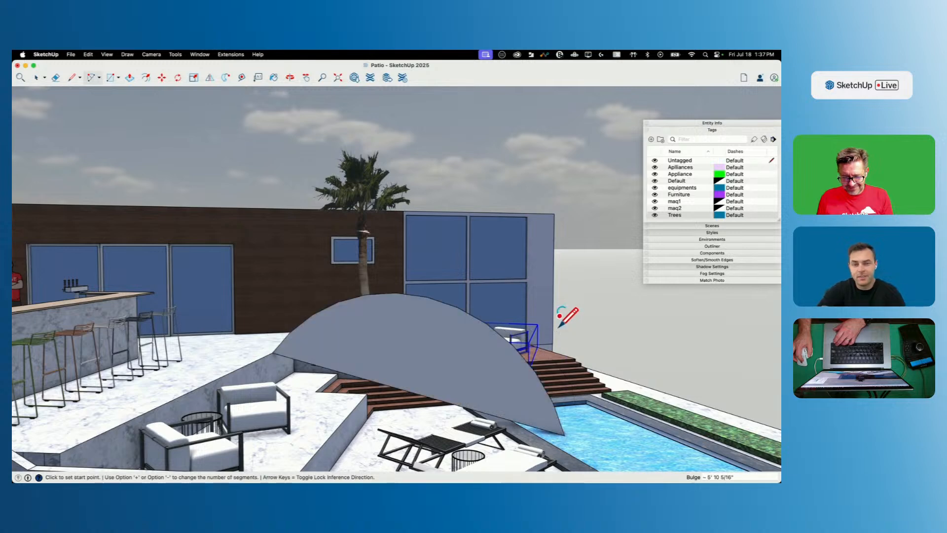
{"action": "key", "text": "e"}
{"action": "scroll", "coordinate": [309, 348], "scroll_direction": "up", "scroll_amount": 1}
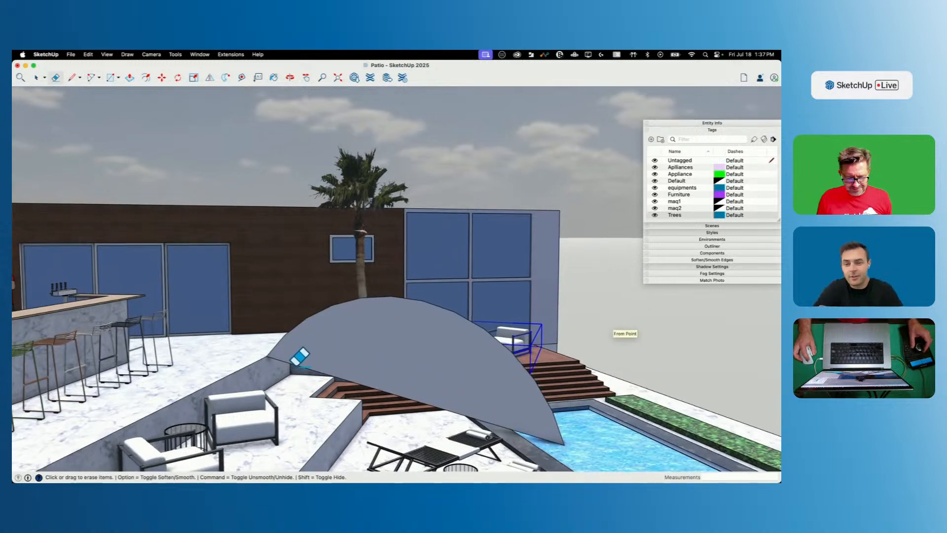
{"action": "left_click", "coordinate": [295, 364]}
{"action": "key", "text": "space"}
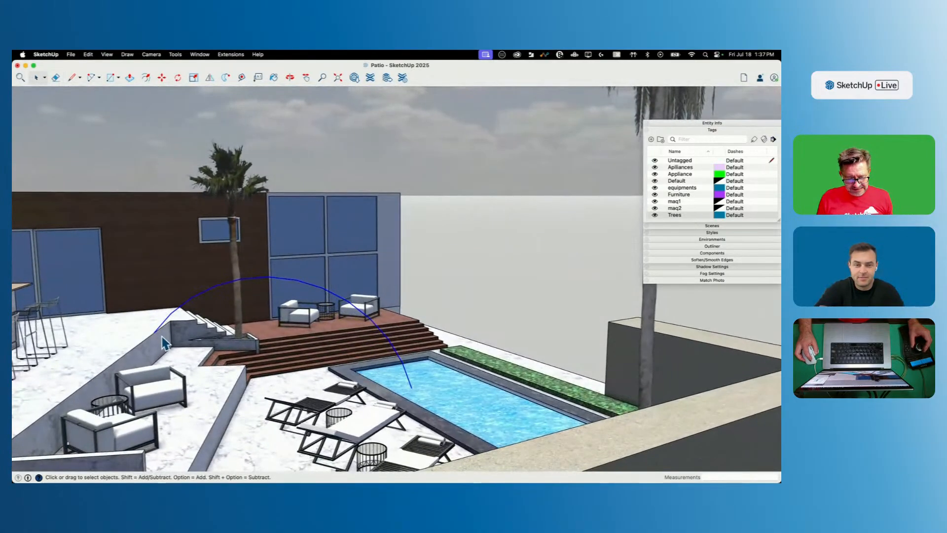
Step: Draw a straight line from the arc's terrace-wall end across to its pool-side curve
{"action": "key", "text": "l"}
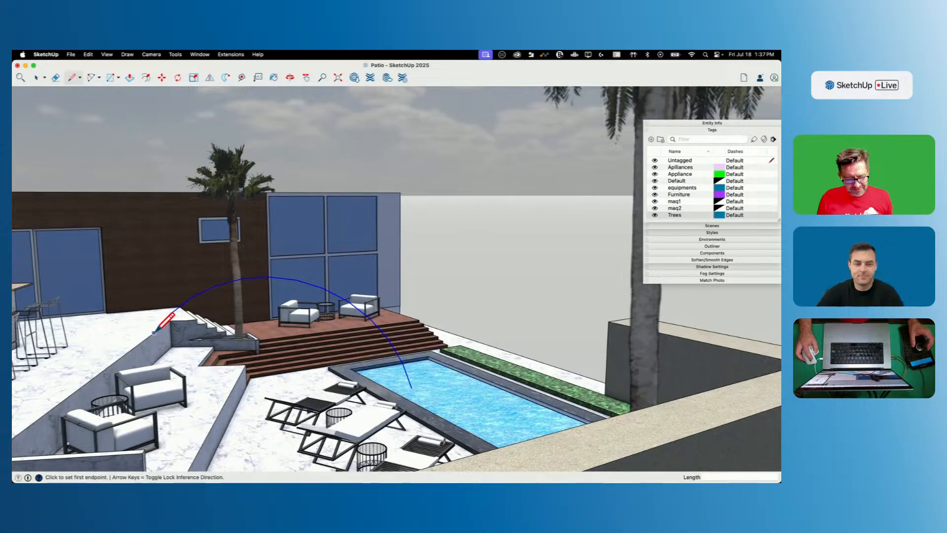
{"action": "left_click", "coordinate": [385, 335]}
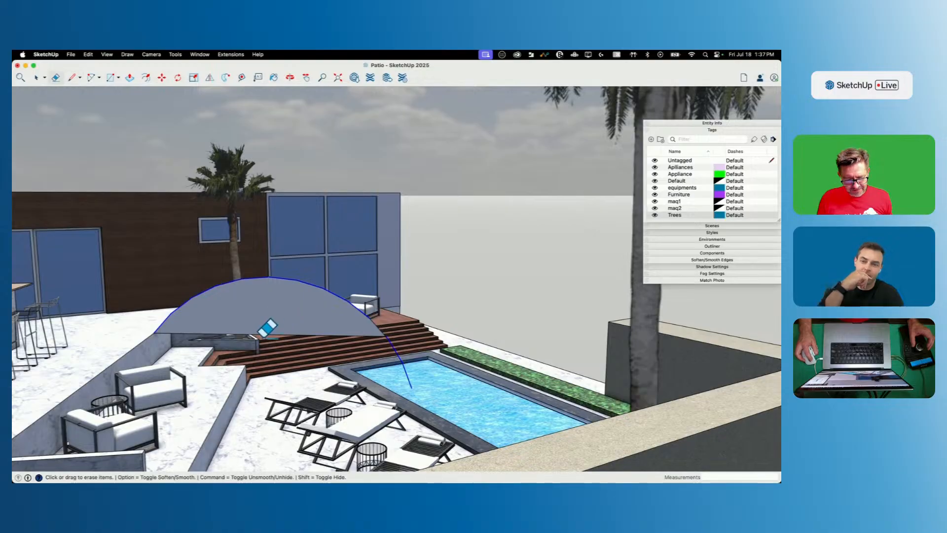
{"action": "key", "text": "space"}
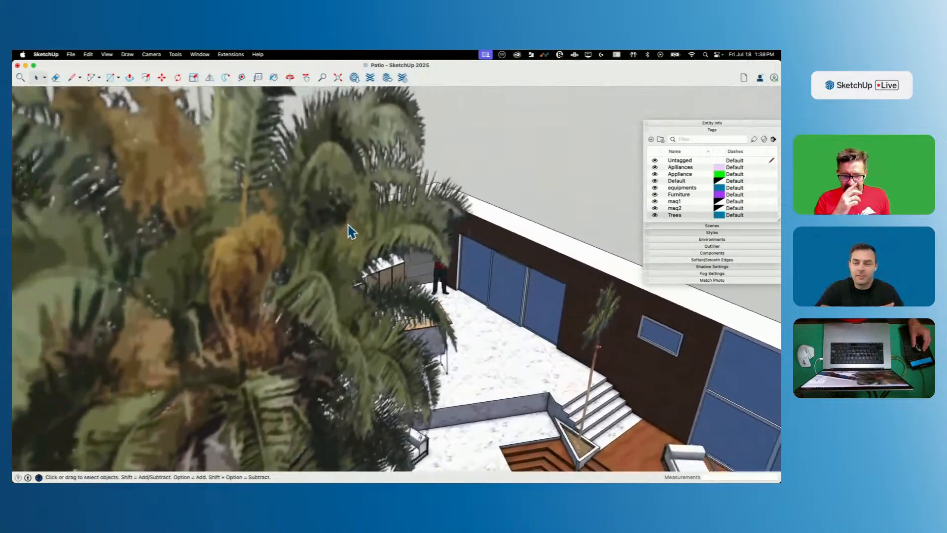
Step: Search the 3D Warehouse for "wall mounted umbrella" and browse the resulting models
{"action": "key", "text": "l"}
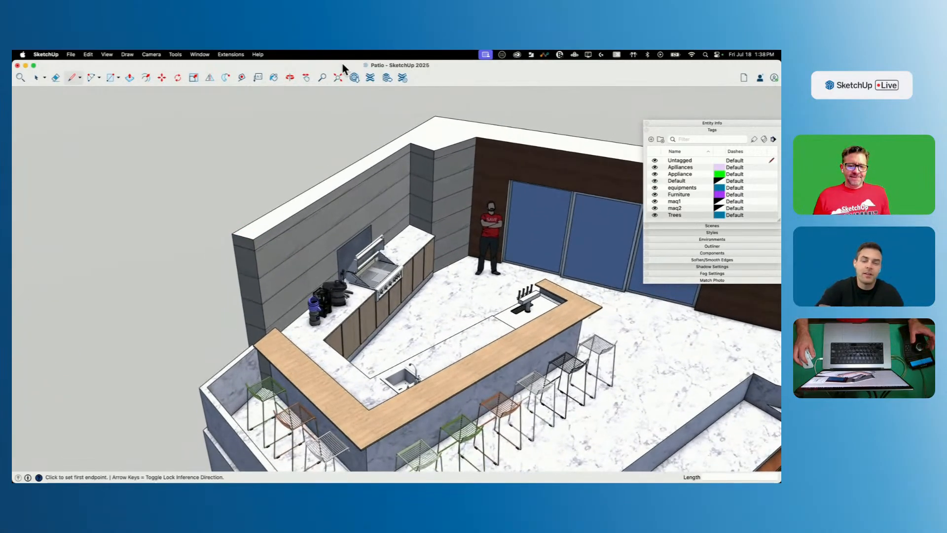
{"action": "left_click", "coordinate": [354, 77]}
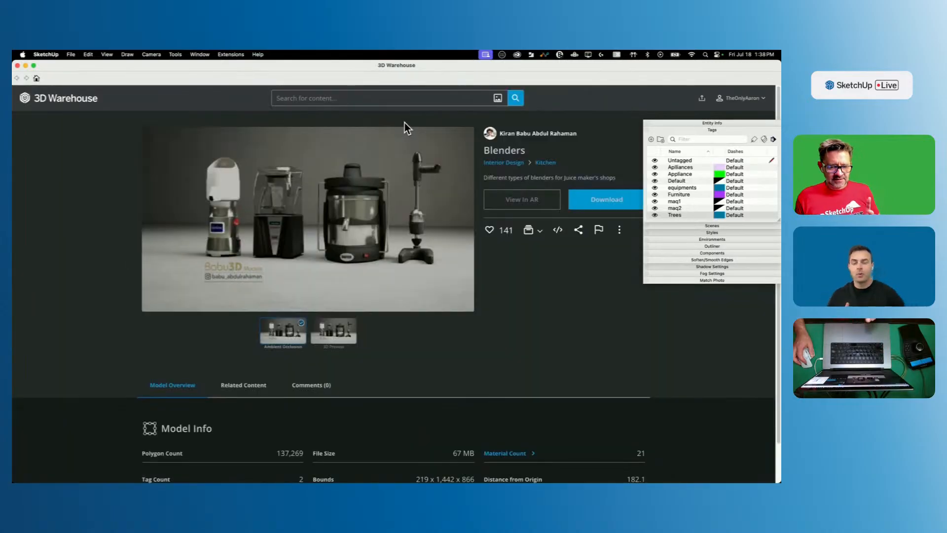
{"action": "left_click", "coordinate": [396, 97]}
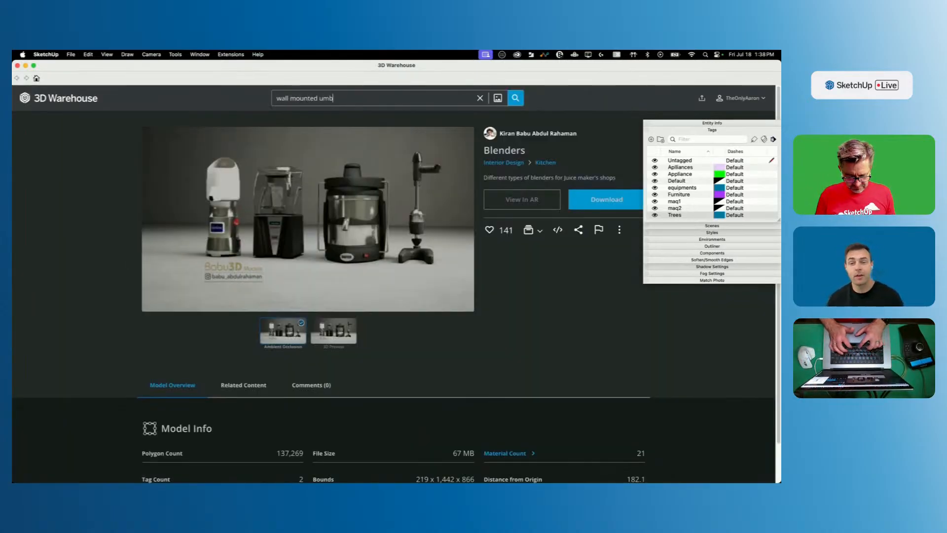
{"action": "type", "text": "wall mounted umbrella"}
{"action": "key", "text": "Return"}
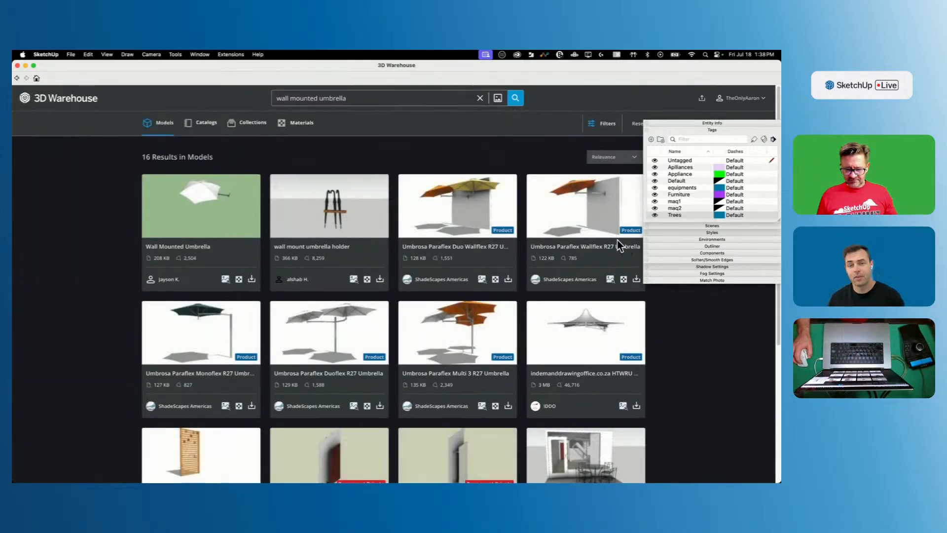
{"action": "scroll", "coordinate": [524, 219], "scroll_direction": "down", "scroll_amount": 1}
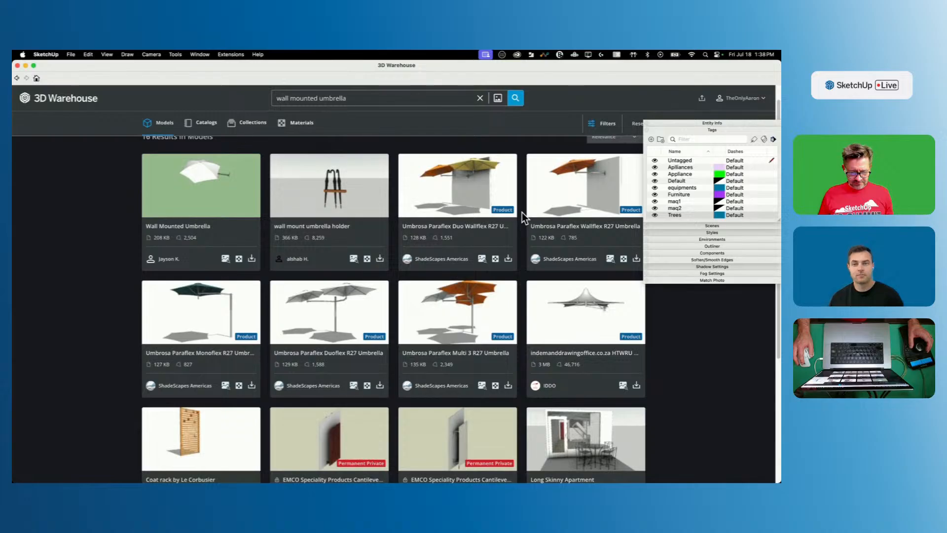
{"action": "scroll", "coordinate": [522, 213], "scroll_direction": "down", "scroll_amount": 1}
{"action": "scroll", "coordinate": [521, 212], "scroll_direction": "up", "scroll_amount": 1}
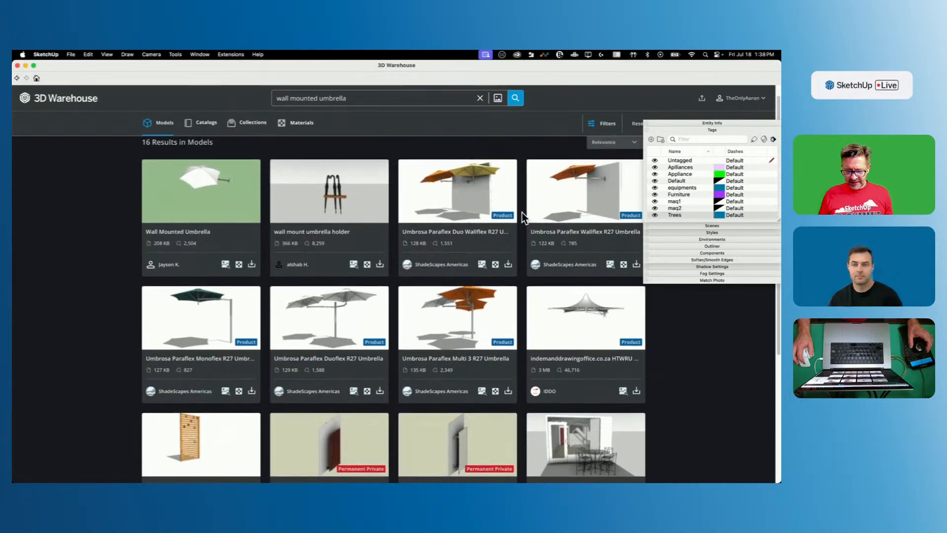
Step: Download the Umbrosa Paraflex Duo Wallflex R27 Umbrella into the model and place it outside the kitchen wall
{"action": "left_click", "coordinate": [478, 185]}
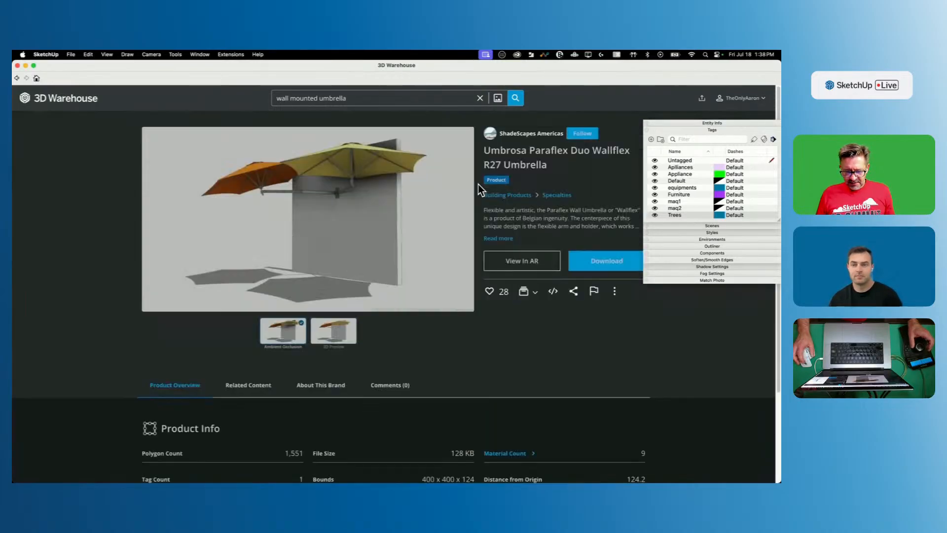
{"action": "left_click", "coordinate": [584, 266]}
{"action": "left_click", "coordinate": [415, 210]}
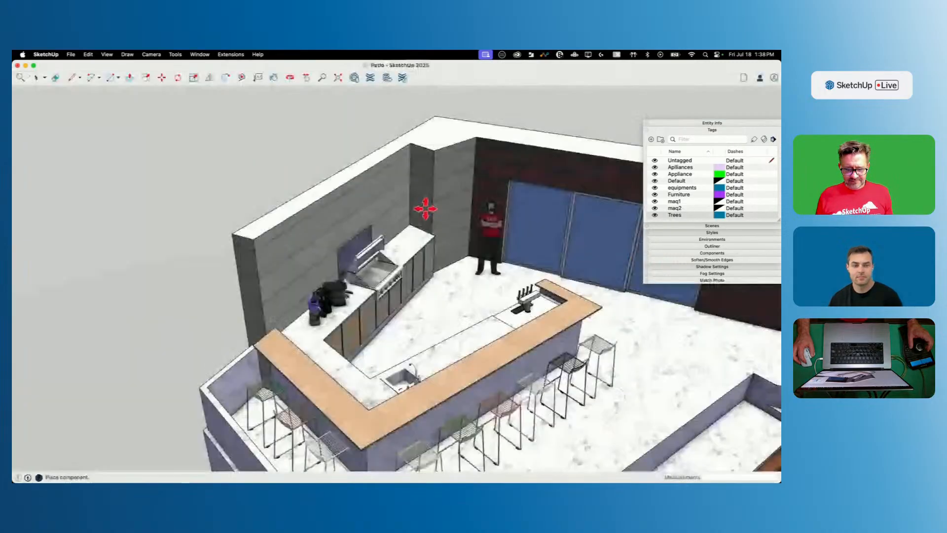
{"action": "left_click", "coordinate": [194, 290]}
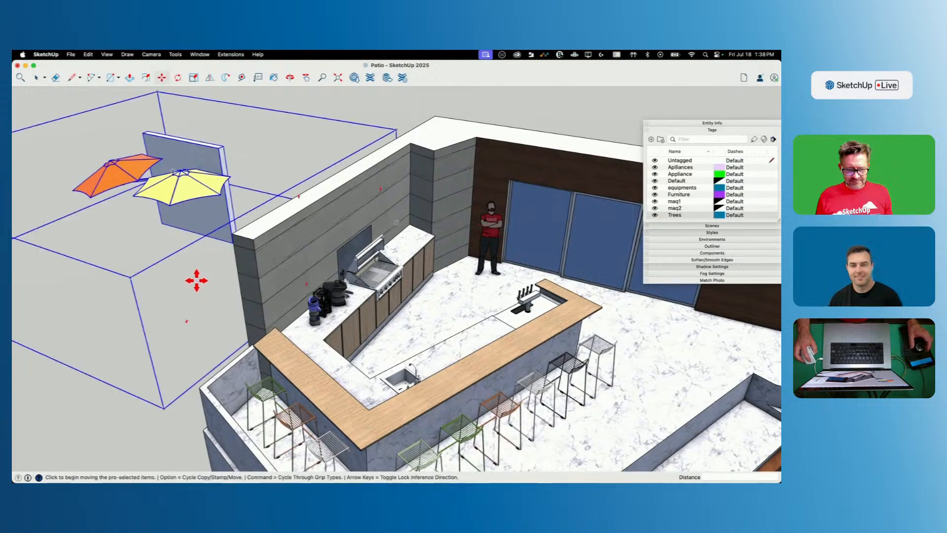
Step: Delete the wall panel inside the umbrella component and close the component
{"action": "key", "text": "space"}
{"action": "double_click", "coordinate": [263, 332]}
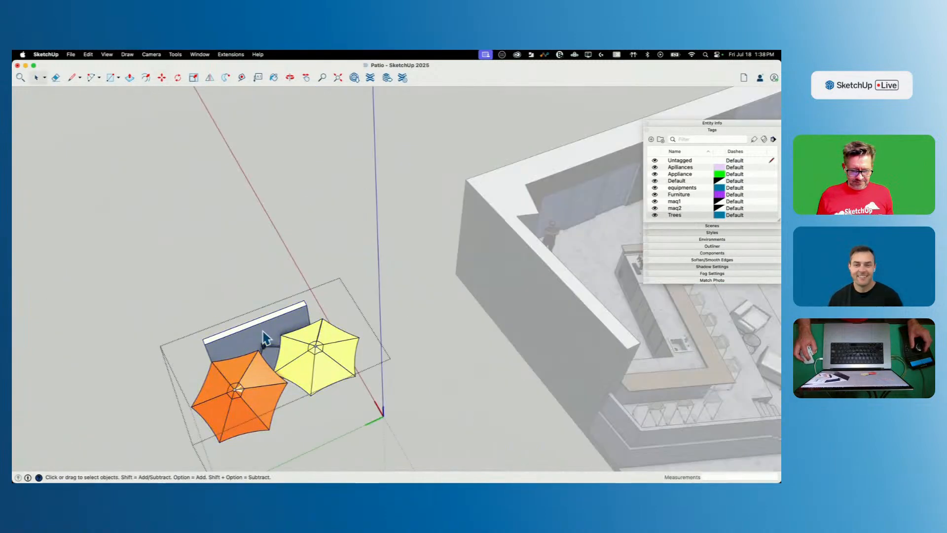
{"action": "left_click", "coordinate": [394, 275]}
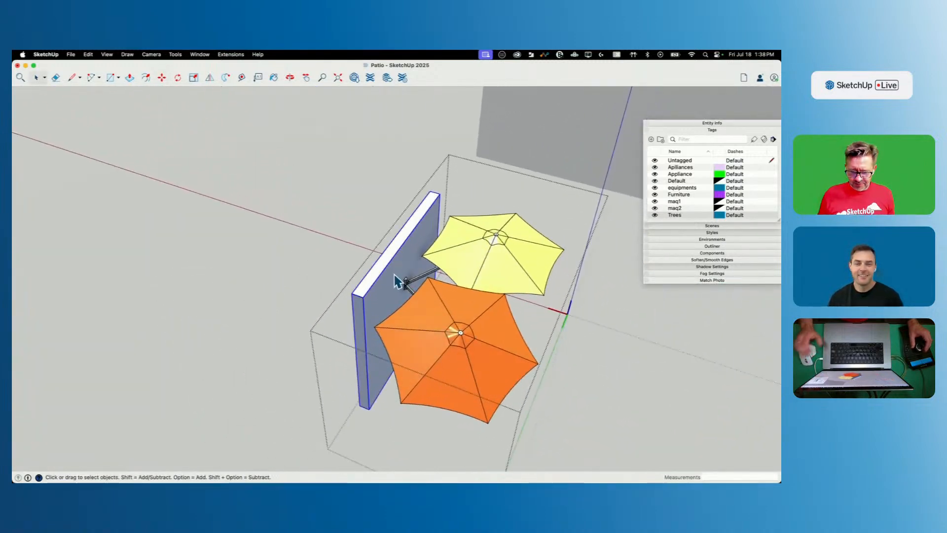
{"action": "key", "text": "Delete"}
{"action": "left_click", "coordinate": [330, 227]}
Step: Copy the orange and yellow umbrellas with their arm out of the downloaded component and paste them beside it
{"action": "left_click", "coordinate": [458, 329]}
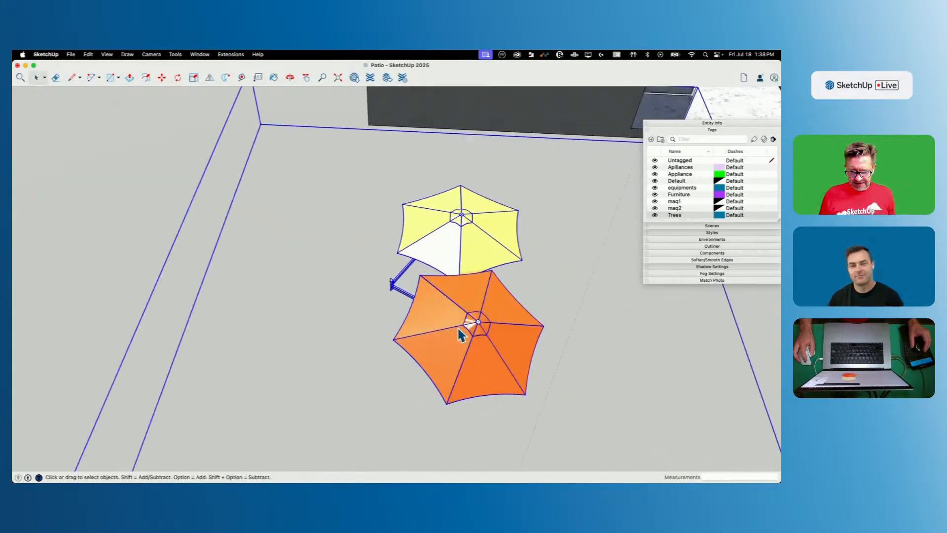
{"action": "double_click", "coordinate": [402, 310]}
{"action": "left_click", "coordinate": [402, 311]}
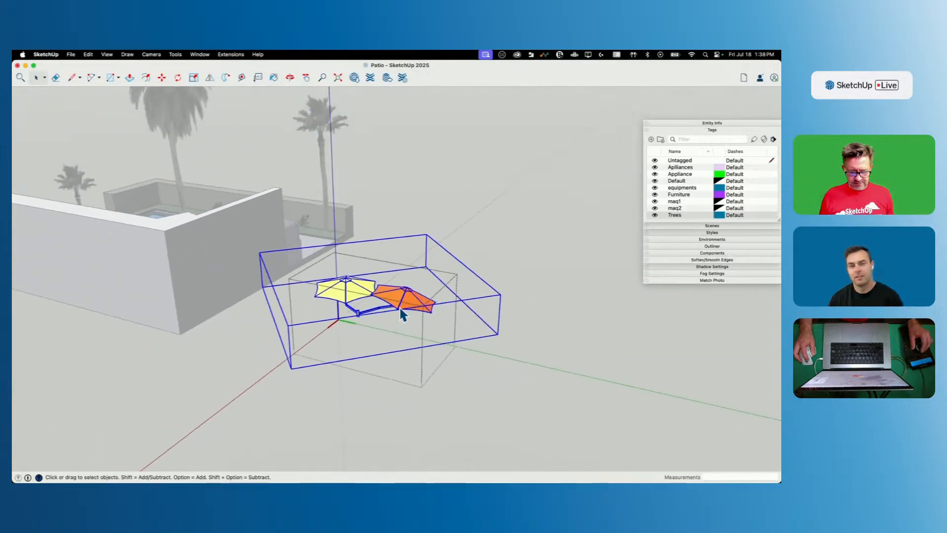
{"action": "double_click", "coordinate": [398, 294]}
{"action": "left_click_drag", "start_coordinate": [520, 387], "coordinate": [511, 382]}
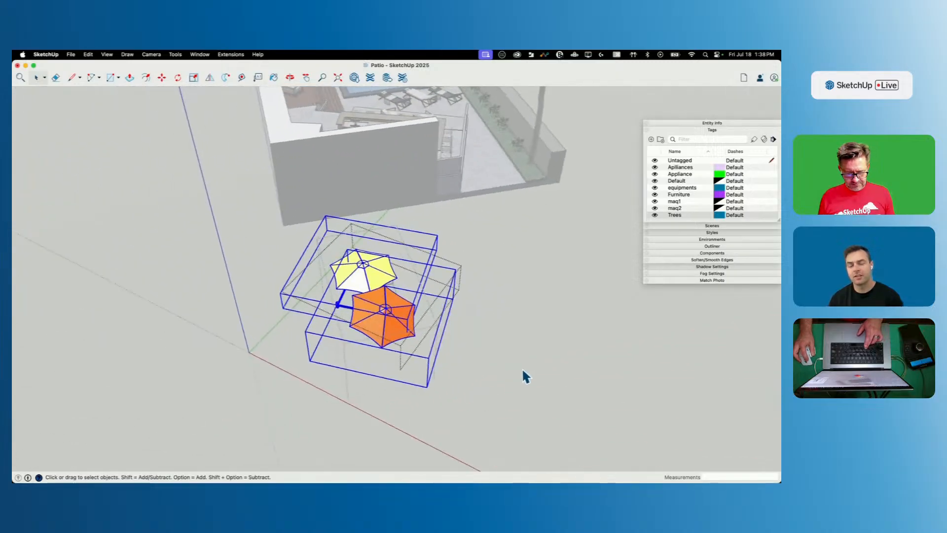
{"action": "left_click", "coordinate": [638, 361]}
{"action": "left_click", "coordinate": [636, 360]}
{"action": "key", "text": "super+v"}
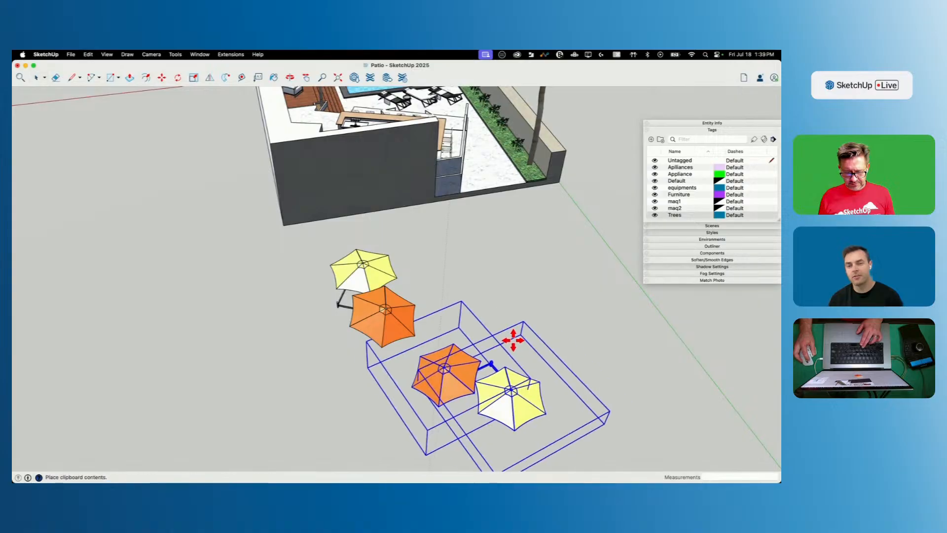
{"action": "key", "text": "space"}
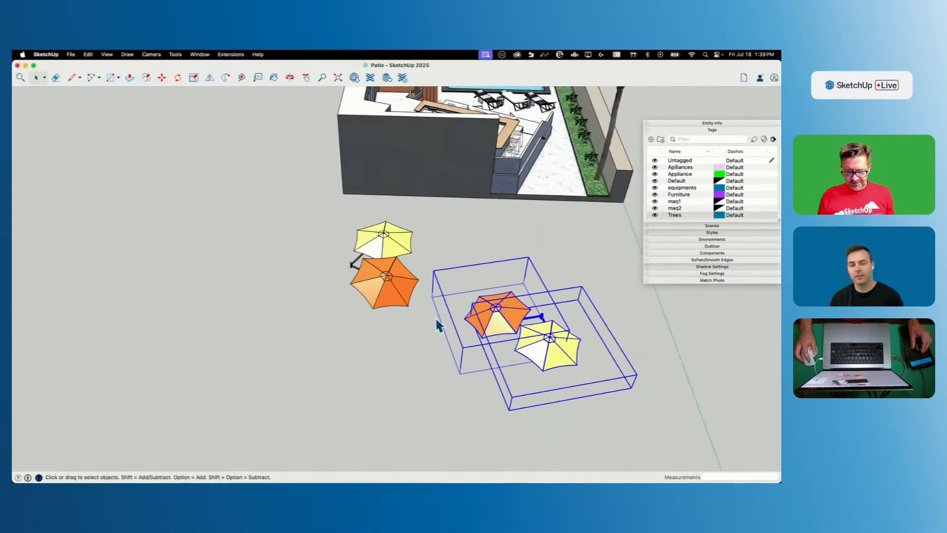
Step: Select the original umbrella component and toggle the display of section planes to inspect its oversized bounding box
{"action": "left_click", "coordinate": [411, 249]}
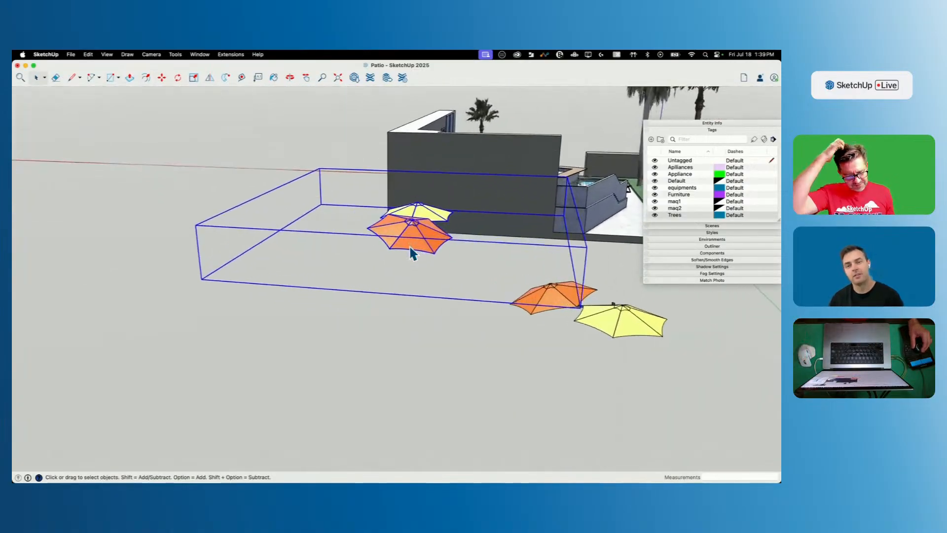
{"action": "left_click", "coordinate": [107, 54]}
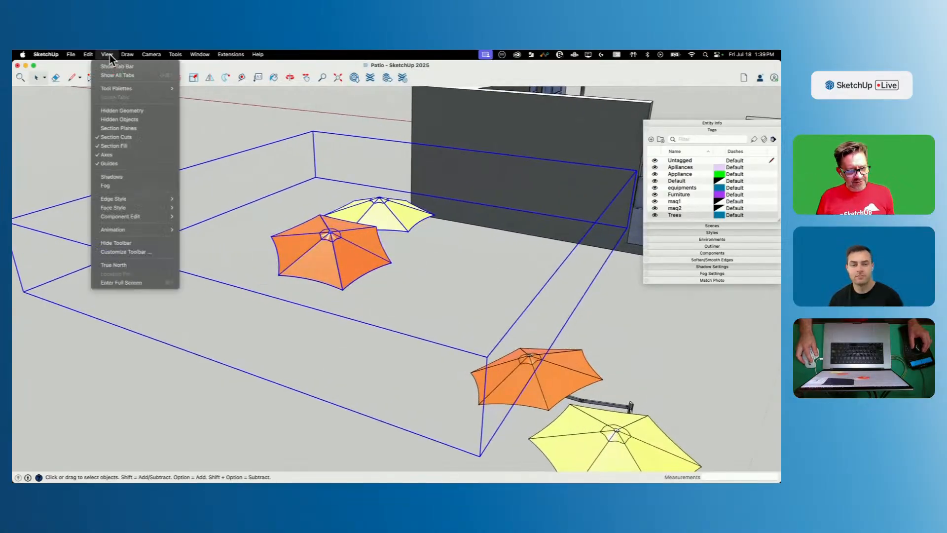
{"action": "left_click", "coordinate": [139, 127]}
{"action": "scroll", "coordinate": [178, 124], "scroll_direction": "down", "scroll_amount": 5}
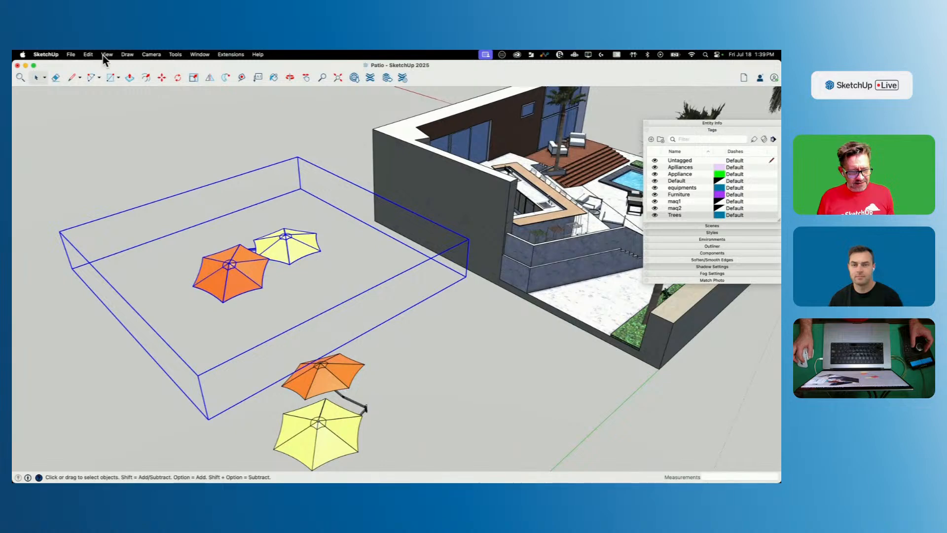
Step: Inspect the contents of the original umbrella component with the oversized bounding box, and delete that component
{"action": "left_click", "coordinate": [106, 55]}
{"action": "left_click", "coordinate": [116, 111]}
{"action": "middle_click_drag", "start_coordinate": [116, 114], "coordinate": [241, 229]}
{"action": "double_click", "coordinate": [252, 237]}
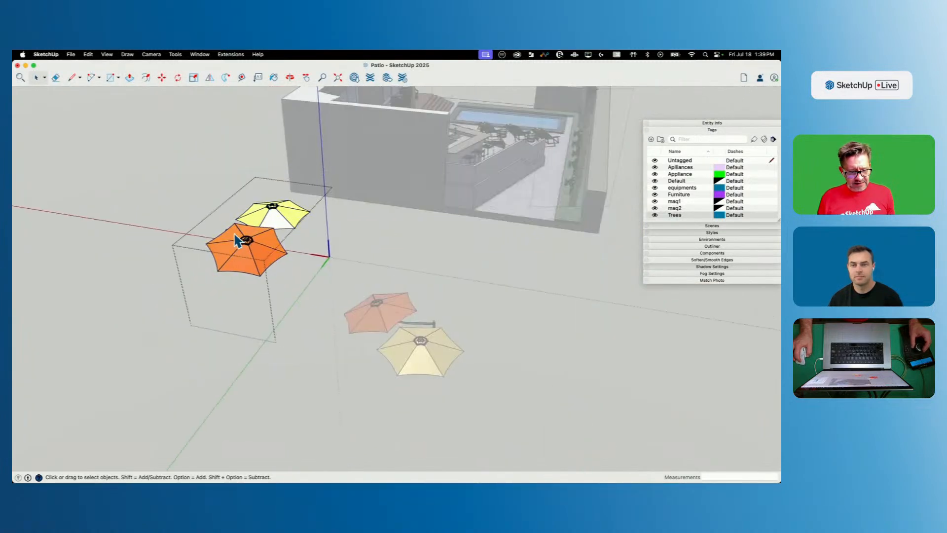
{"action": "middle_click_drag", "start_coordinate": [418, 242], "coordinate": [270, 376]}
{"action": "left_click", "coordinate": [260, 212]}
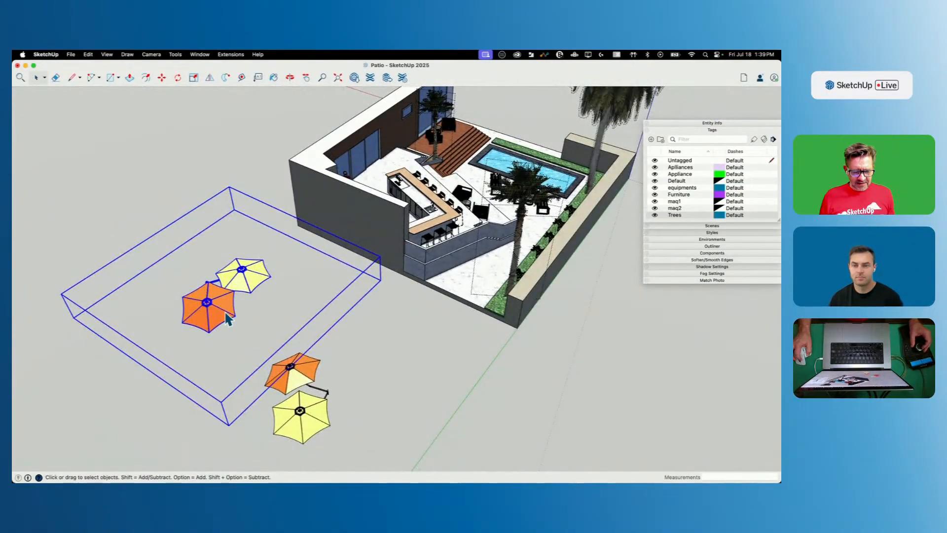
{"action": "key", "text": "Delete"}
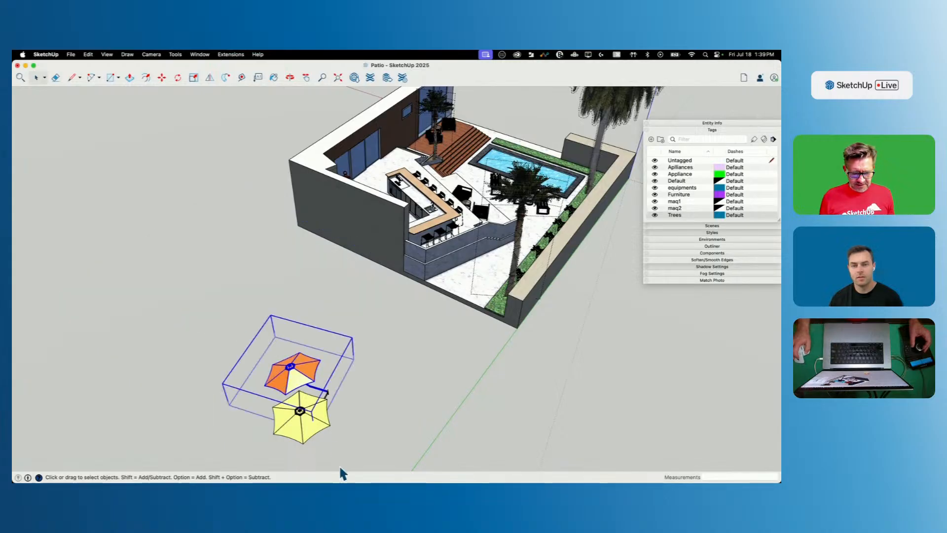
Step: Rotate the two remaining umbrellas together with their arms about the midpoint on the wall bracket
{"action": "left_click", "coordinate": [315, 425]}
{"action": "left_click_drag", "start_coordinate": [194, 270], "coordinate": [400, 444]}
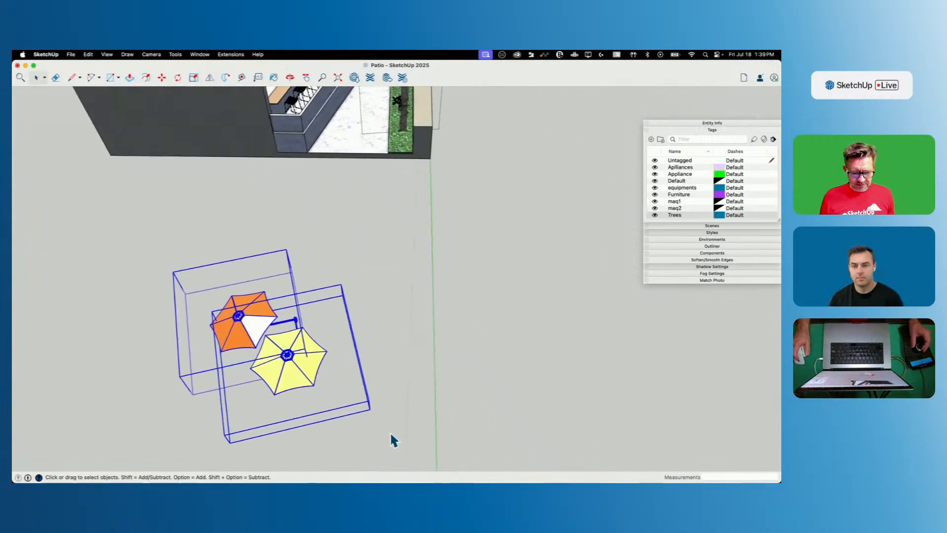
{"action": "scroll", "coordinate": [300, 289], "scroll_direction": "up", "scroll_amount": 5}
{"action": "scroll", "coordinate": [338, 201], "scroll_direction": "up", "scroll_amount": 5}
{"action": "key", "text": "q"}
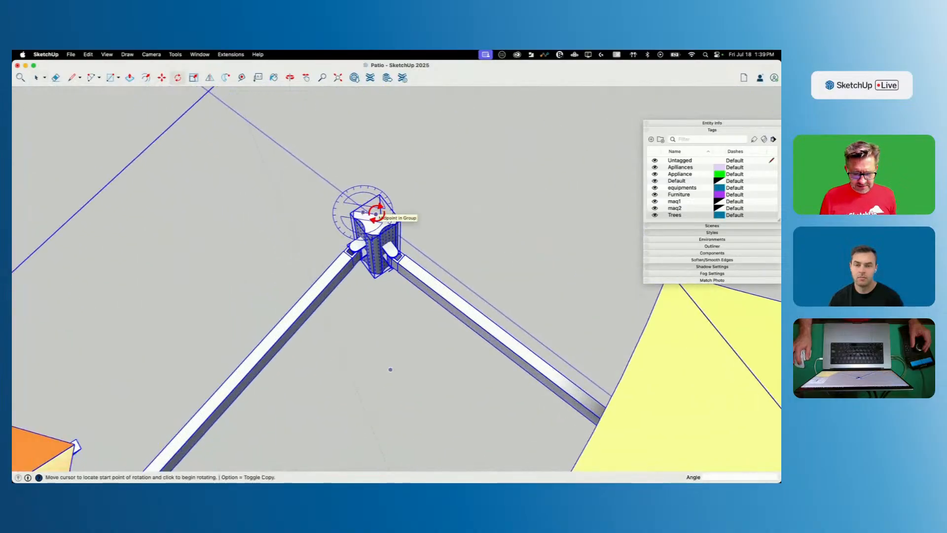
{"action": "left_click", "coordinate": [376, 213]}
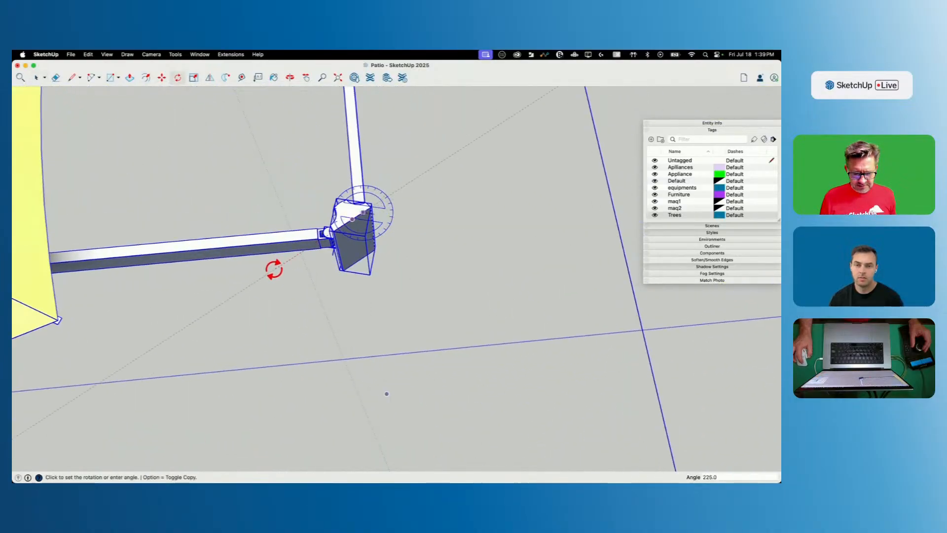
Step: Move the umbrellas by their bracket onto the outdoor kitchen's back wall, above the grill
{"action": "key", "text": "m"}
{"action": "left_click", "coordinate": [349, 221]}
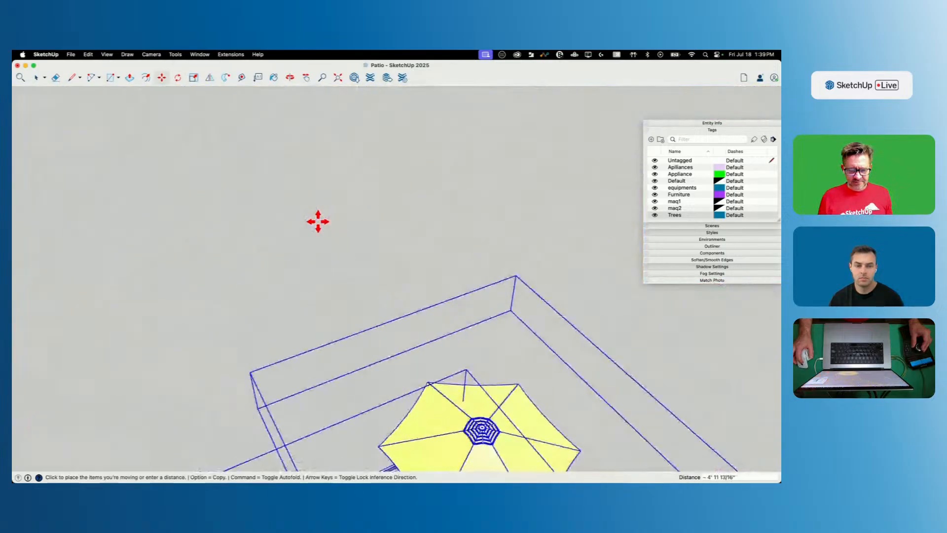
{"action": "scroll", "coordinate": [317, 221], "scroll_direction": "down", "scroll_amount": 6}
{"action": "scroll", "coordinate": [395, 317], "scroll_direction": "up", "scroll_amount": 3}
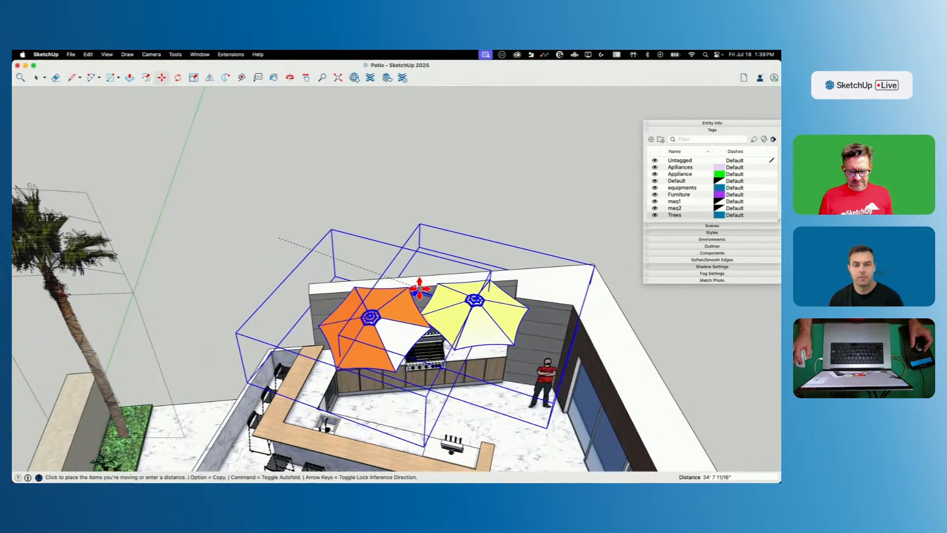
{"action": "left_click", "coordinate": [420, 287]}
{"action": "key", "text": "space"}
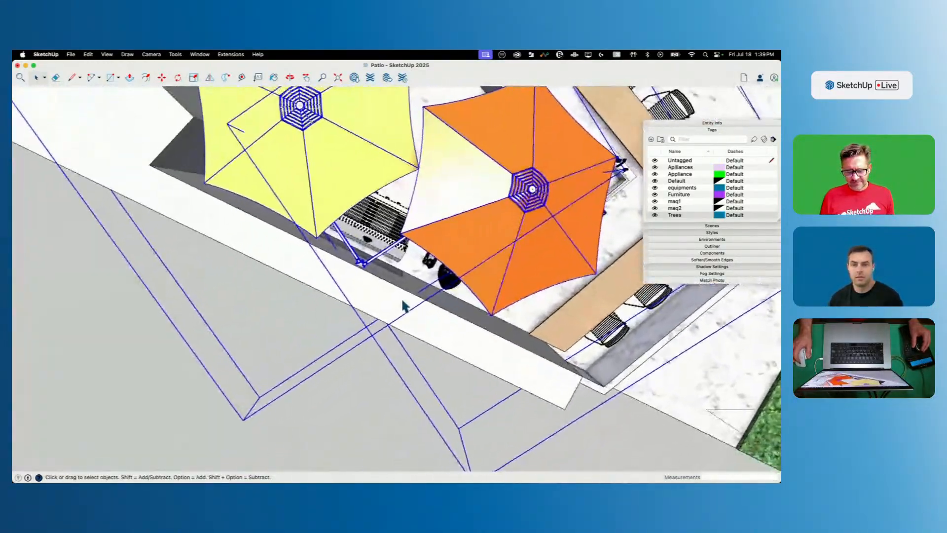
Step: Rotate the orange umbrella and its arm about 4.9 degrees around the bracket joint, away from the yellow umbrella, and clear the selection
{"action": "middle_click_drag", "start_coordinate": [404, 306], "coordinate": [396, 266]}
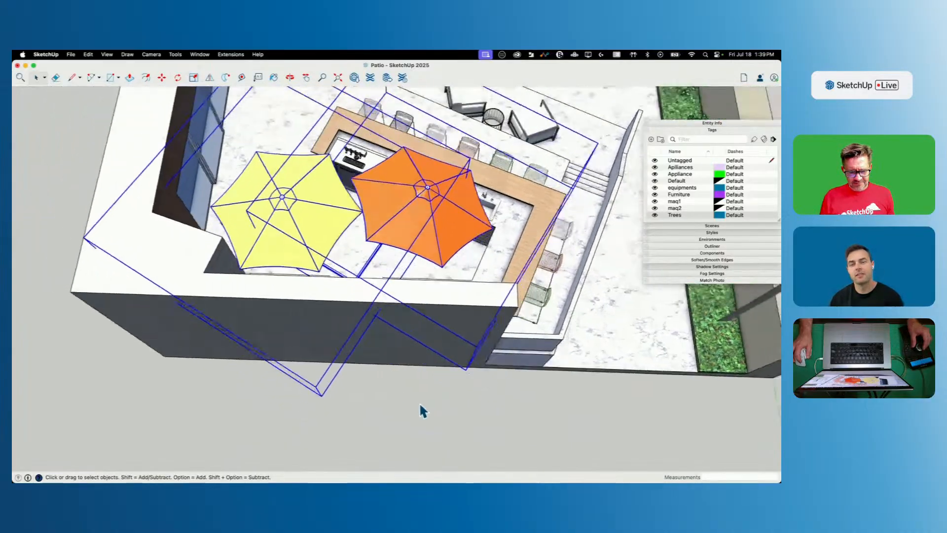
{"action": "scroll", "coordinate": [361, 275], "scroll_direction": "up", "scroll_amount": 10}
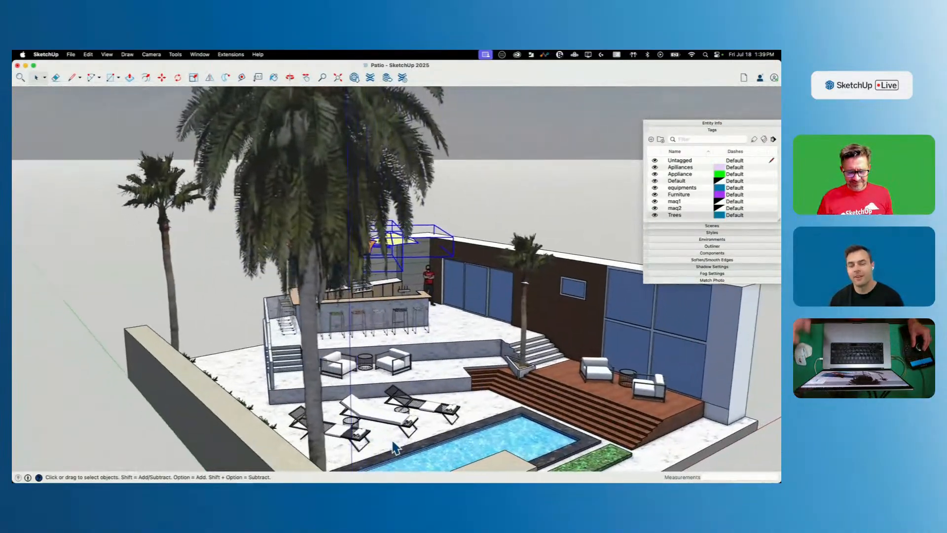
{"action": "scroll", "coordinate": [417, 265], "scroll_direction": "up", "scroll_amount": 10}
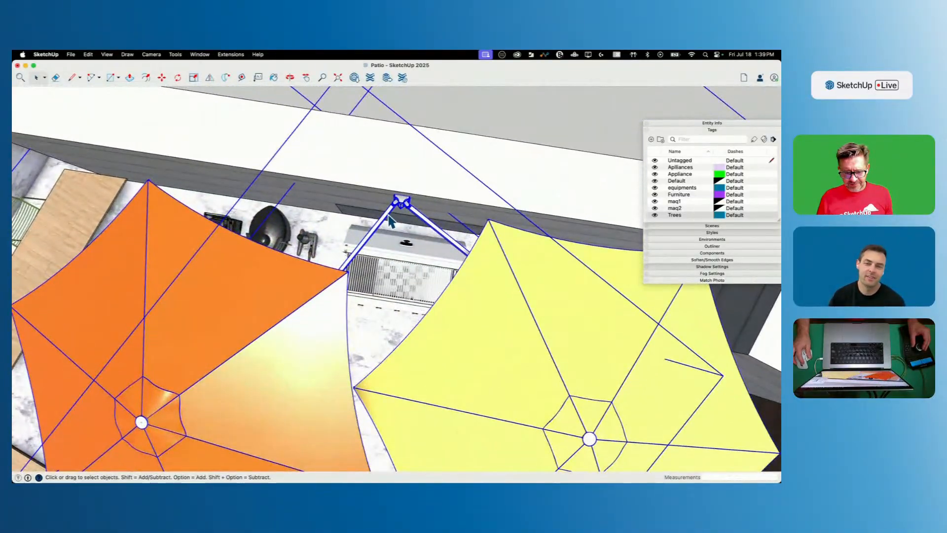
{"action": "scroll", "coordinate": [389, 222], "scroll_direction": "up", "scroll_amount": 10}
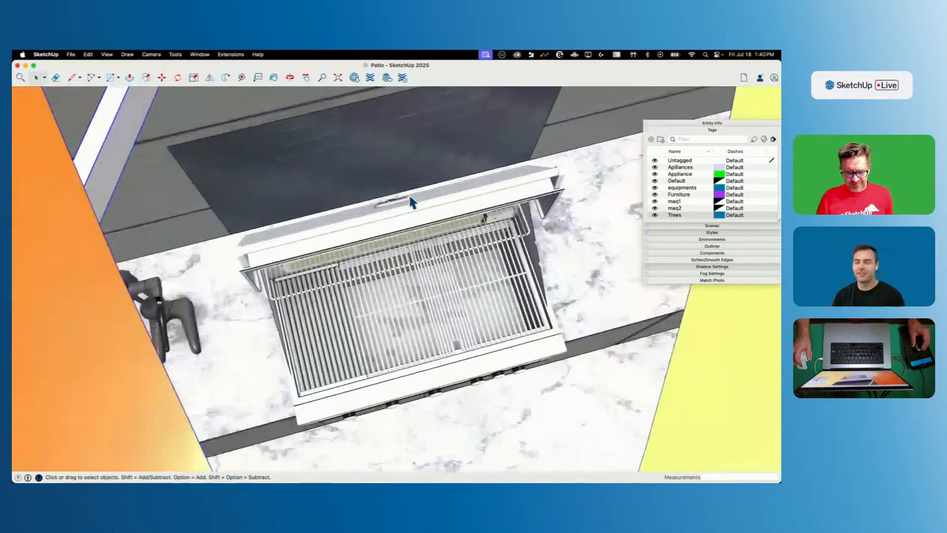
{"action": "key", "text": "q"}
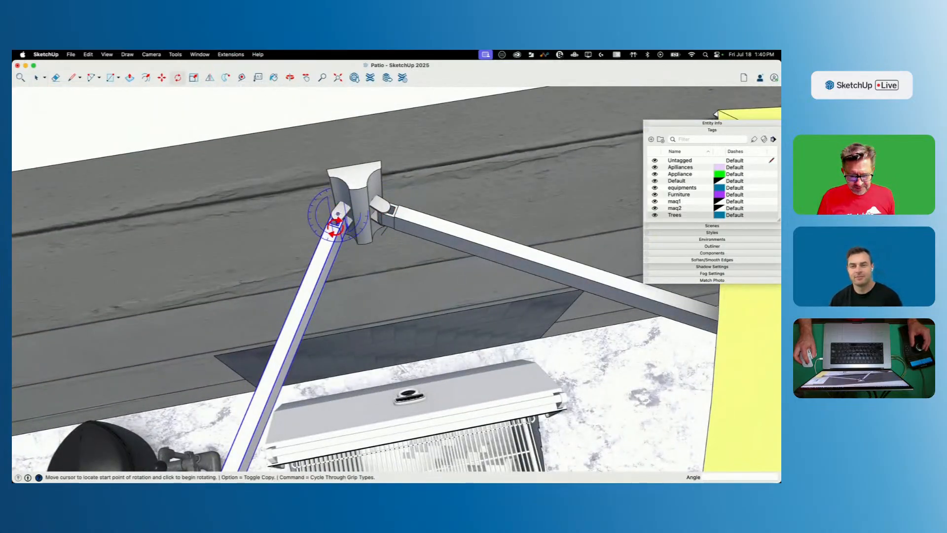
{"action": "scroll", "coordinate": [338, 213], "scroll_direction": "down", "scroll_amount": 10}
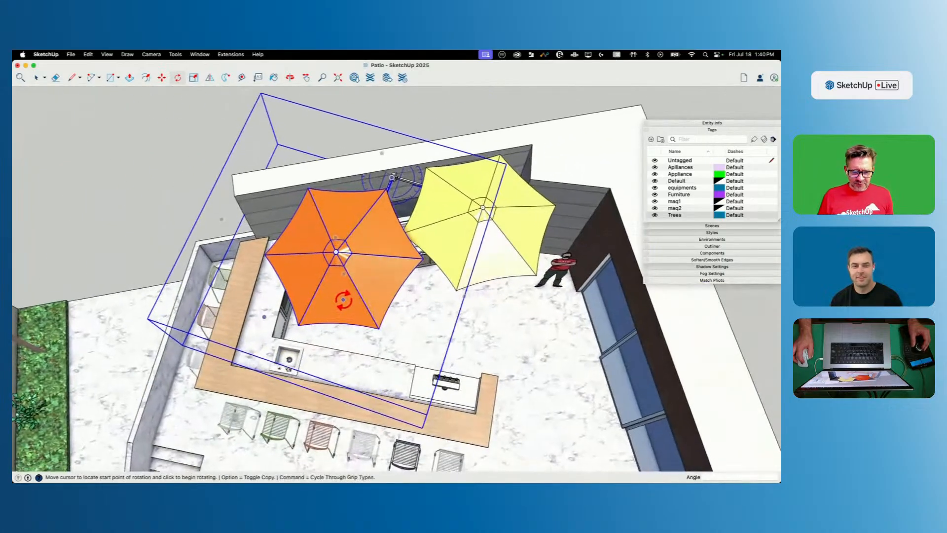
{"action": "left_click", "coordinate": [343, 299]}
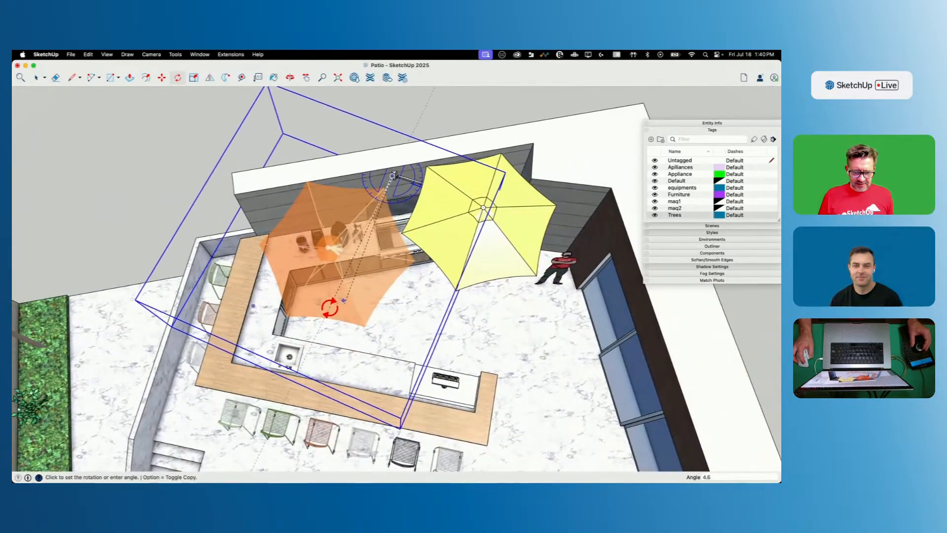
{"action": "left_click", "coordinate": [330, 307]}
{"action": "scroll", "coordinate": [327, 307], "scroll_direction": "down", "scroll_amount": 3}
{"action": "scroll", "coordinate": [454, 120], "scroll_direction": "up", "scroll_amount": 5}
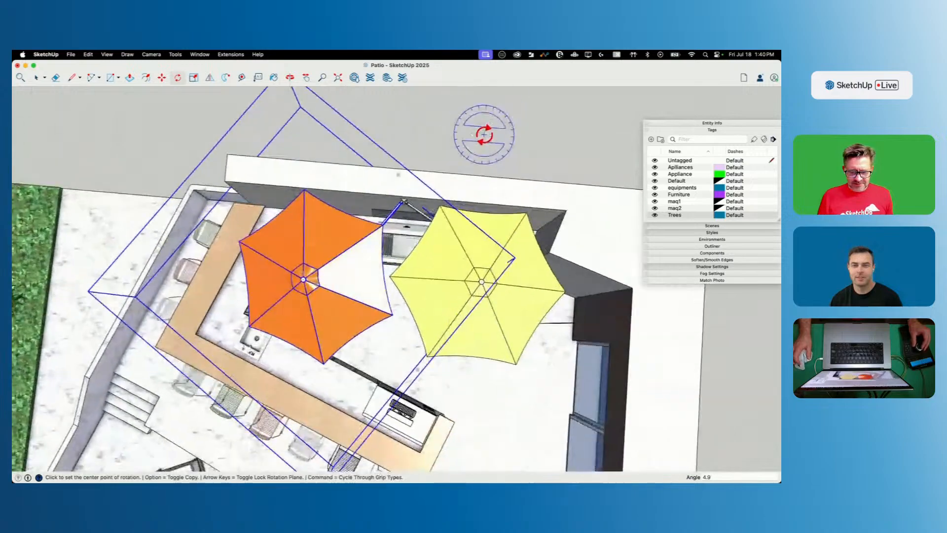
{"action": "scroll", "coordinate": [444, 188], "scroll_direction": "up", "scroll_amount": 2}
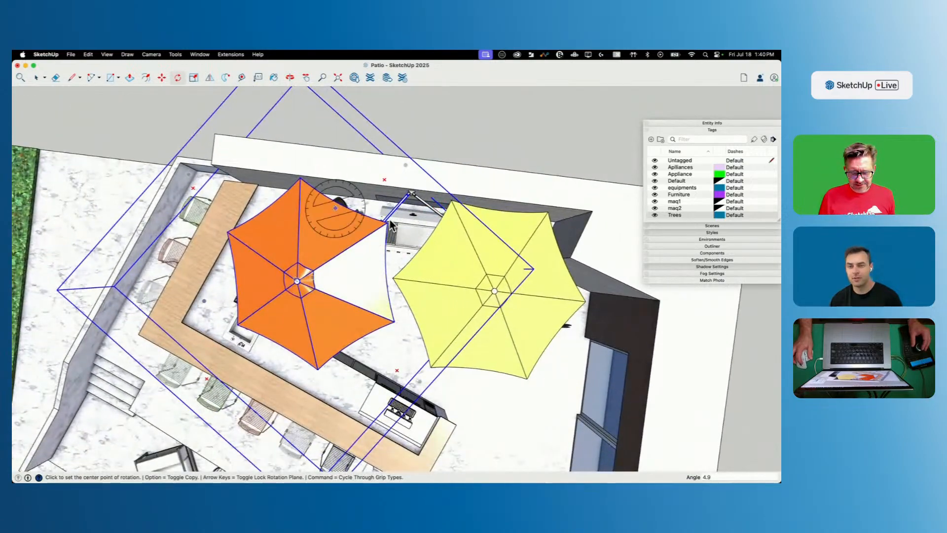
{"action": "key", "text": "space"}
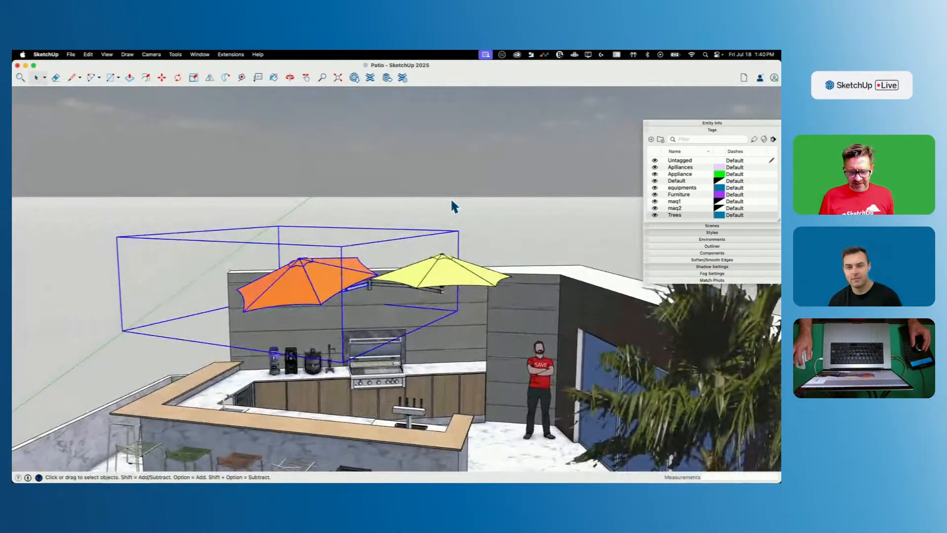
{"action": "left_click", "coordinate": [451, 197]}
Step: Move the stack of model panels up beneath the toolbar and collapse the tags list
{"action": "scroll", "coordinate": [454, 199], "scroll_direction": "up", "scroll_amount": 3}
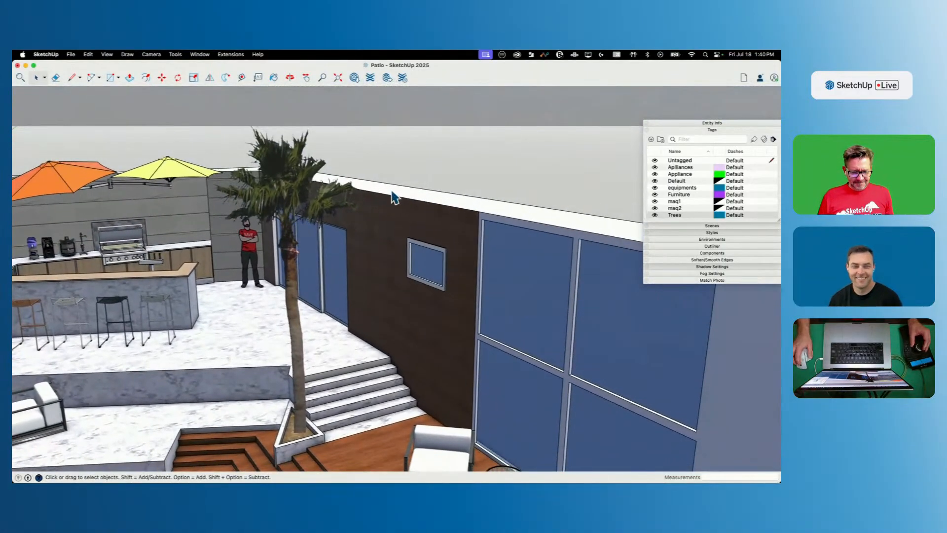
{"action": "scroll", "coordinate": [384, 153], "scroll_direction": "down", "scroll_amount": 5}
{"action": "middle_click_drag", "start_coordinate": [132, 189], "coordinate": [302, 219]}
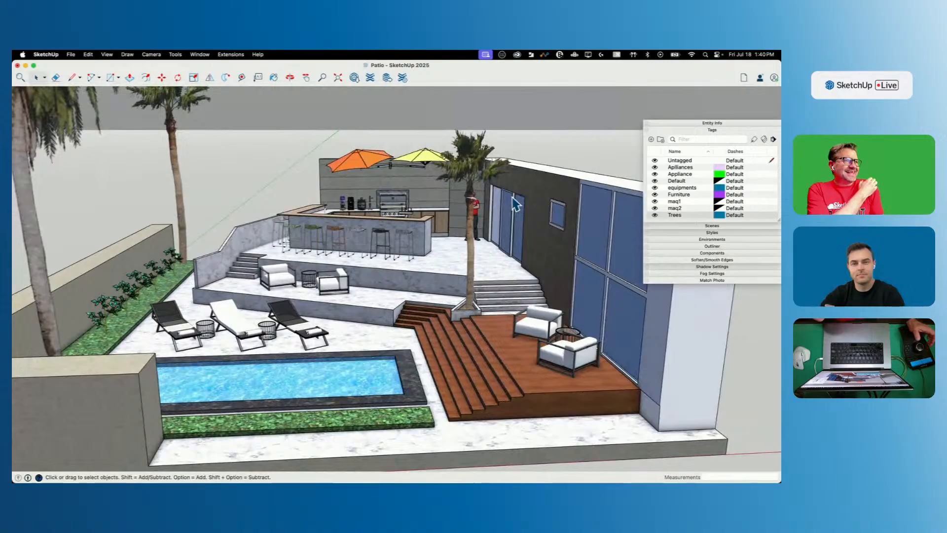
{"action": "middle_click_drag", "start_coordinate": [515, 203], "coordinate": [485, 240]}
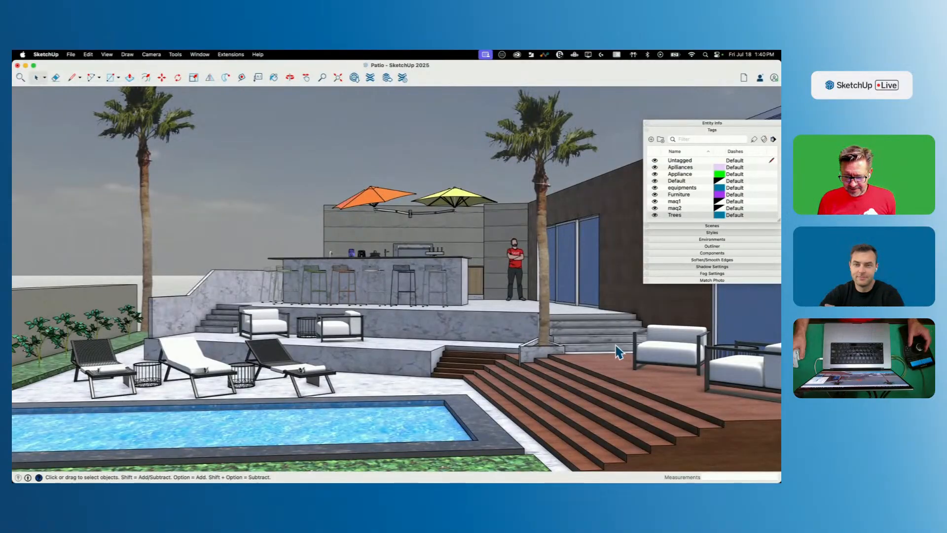
{"action": "middle_click_drag", "start_coordinate": [592, 437], "coordinate": [147, 159]}
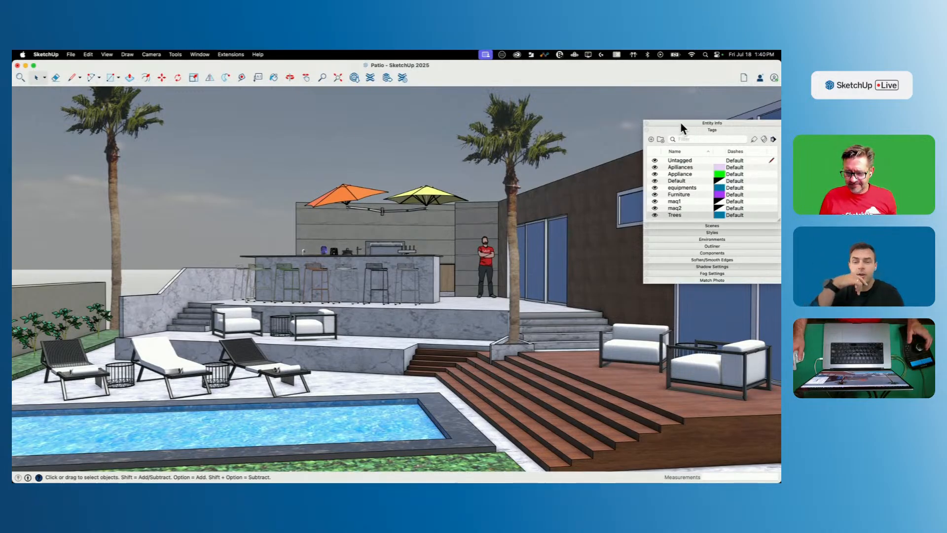
{"action": "left_click_drag", "start_coordinate": [679, 123], "coordinate": [677, 88]}
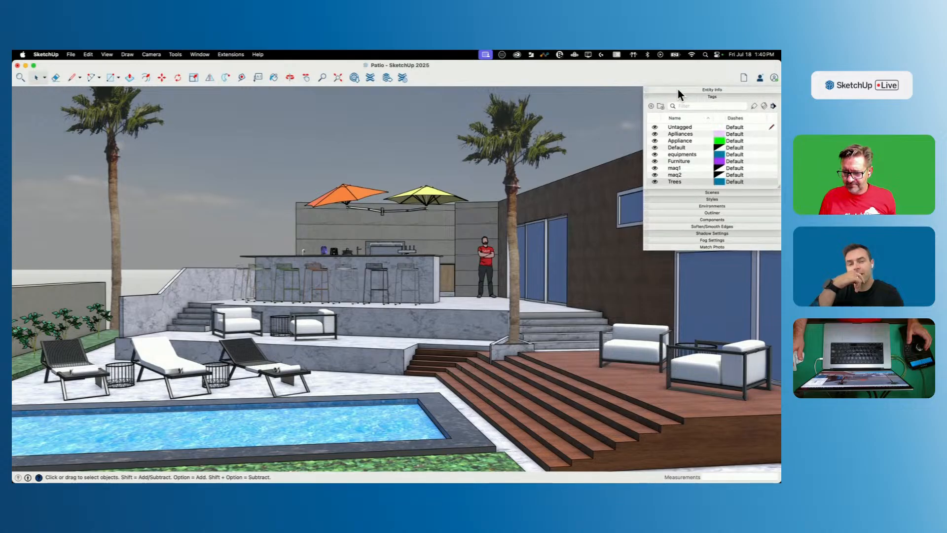
{"action": "left_click", "coordinate": [688, 94]}
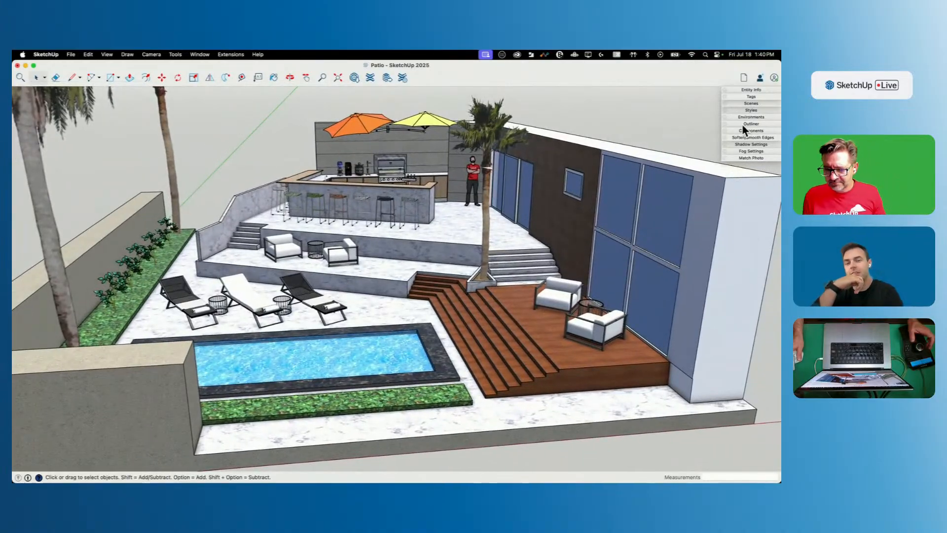
Step: Increase the distance and intensity of ambient occlusion in the style's face settings
{"action": "left_click", "coordinate": [751, 104]}
{"action": "left_click", "coordinate": [750, 103]}
{"action": "left_click", "coordinate": [759, 110]}
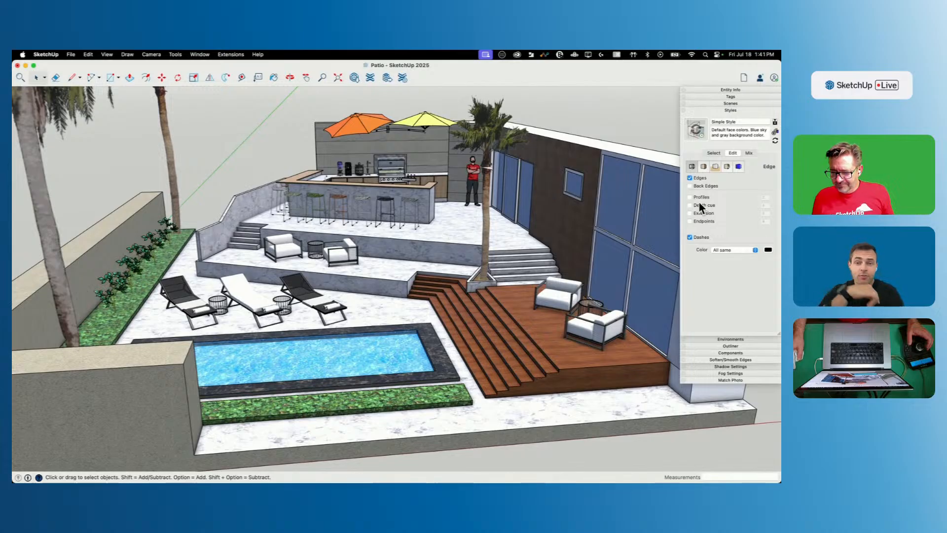
{"action": "left_click", "coordinate": [704, 167]}
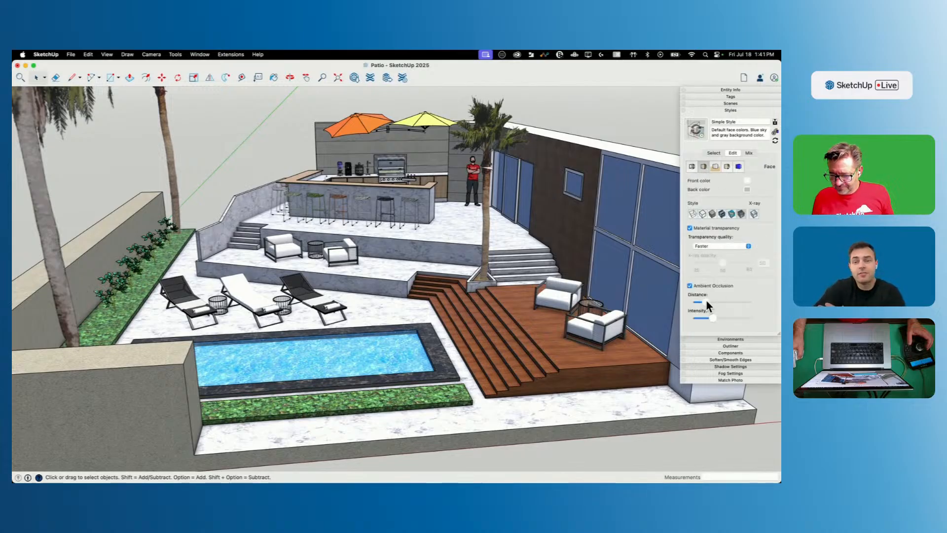
{"action": "mouse_move", "coordinate": [705, 303]}
{"action": "left_mouse_down"}
{"action": "mouse_move", "coordinate": [718, 304]}
{"action": "mouse_move", "coordinate": [714, 319]}
{"action": "mouse_move", "coordinate": [732, 319]}
{"action": "mouse_move", "coordinate": [723, 318]}
{"action": "left_mouse_up"}
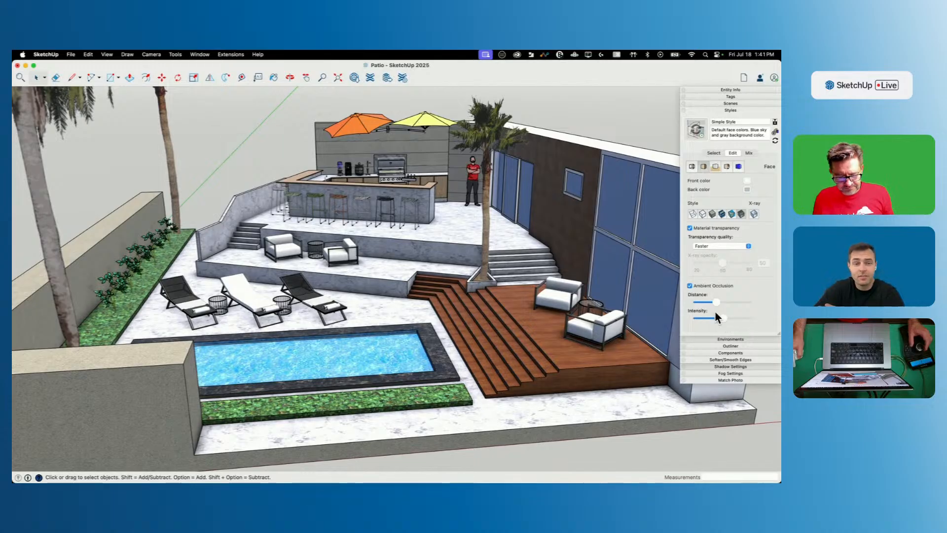
{"action": "left_click", "coordinate": [717, 109]}
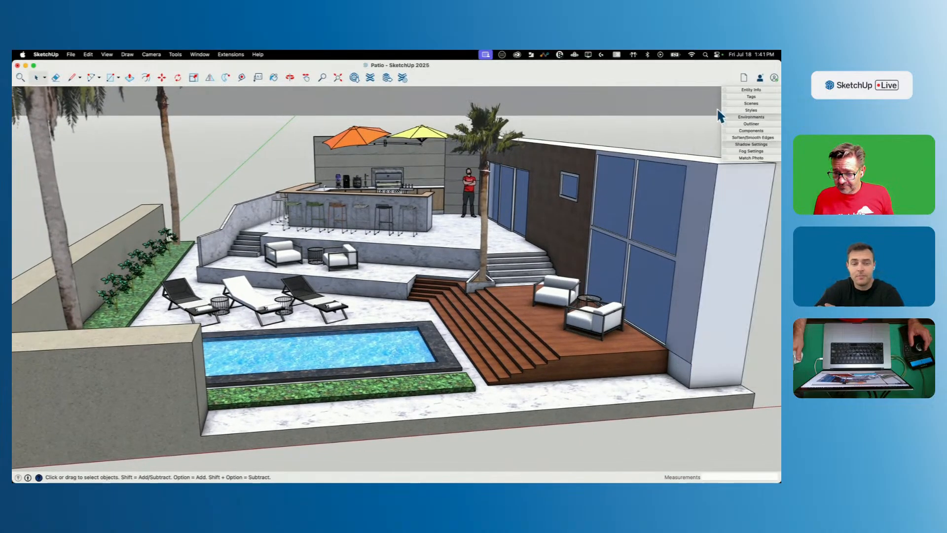
Step: Browse the environments, compare Old Warehouse 2K IBL with Light Forest 2K IBL, apply Light Forest and open its edit settings
{"action": "left_click", "coordinate": [751, 118]}
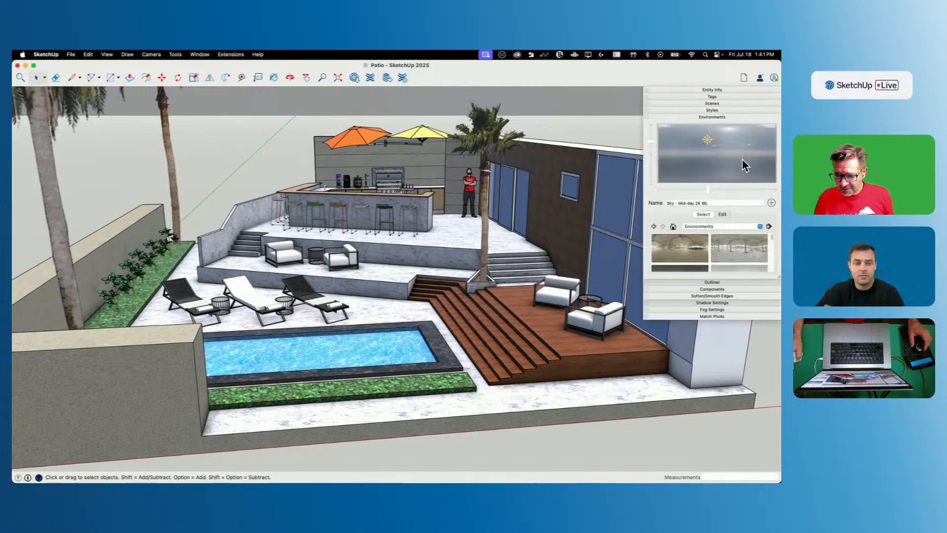
{"action": "left_click_drag", "start_coordinate": [778, 276], "coordinate": [780, 412]}
{"action": "scroll", "coordinate": [725, 308], "scroll_direction": "down", "scroll_amount": 4}
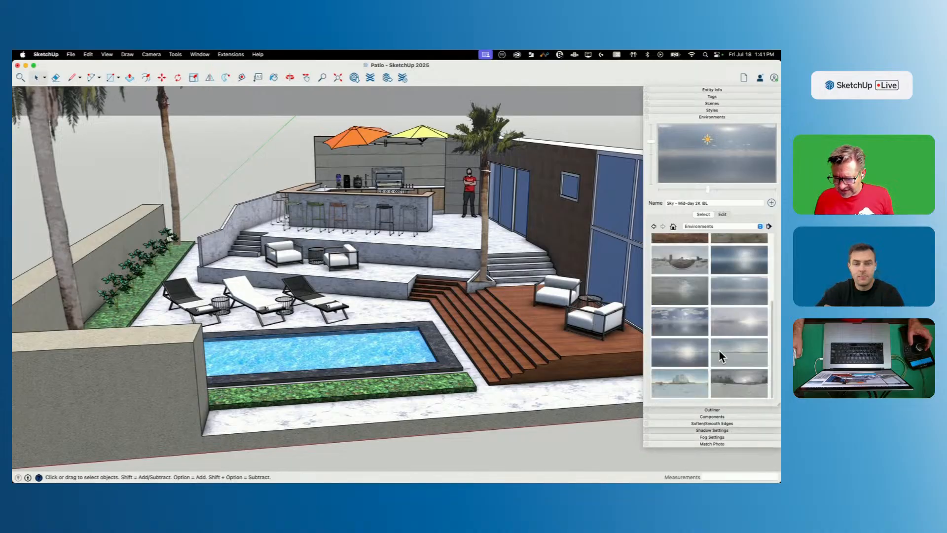
{"action": "scroll", "coordinate": [721, 356], "scroll_direction": "up", "scroll_amount": 4}
{"action": "scroll", "coordinate": [720, 353], "scroll_direction": "down", "scroll_amount": 2}
{"action": "left_click", "coordinate": [698, 311]}
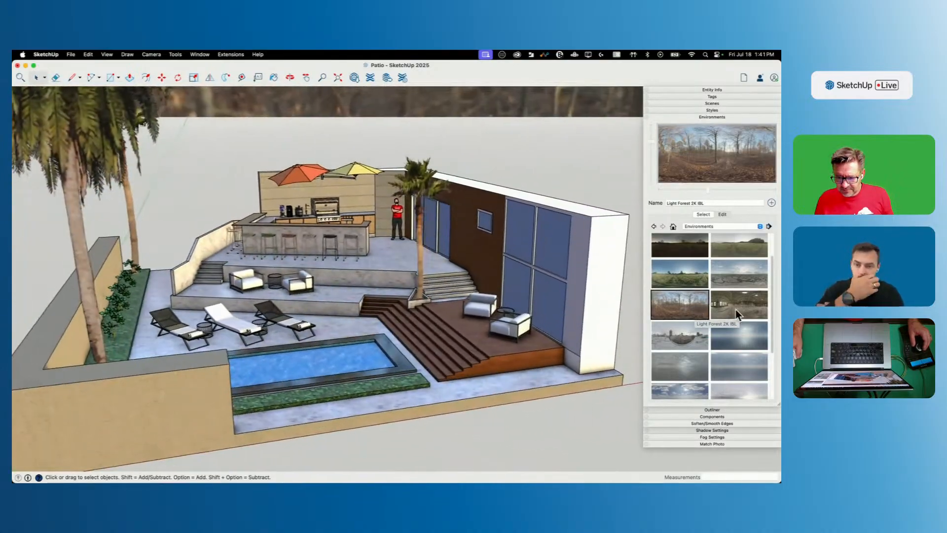
{"action": "left_click", "coordinate": [740, 305]}
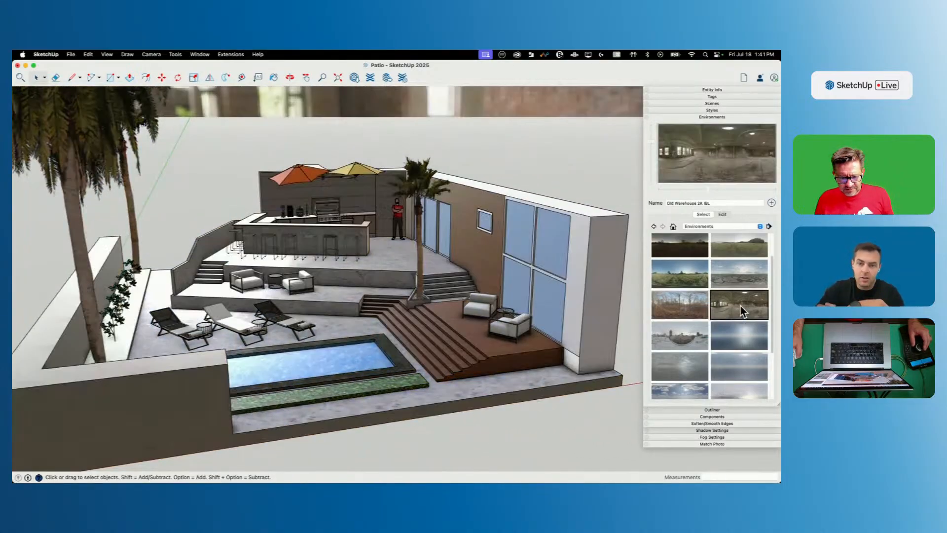
{"action": "left_click", "coordinate": [699, 310]}
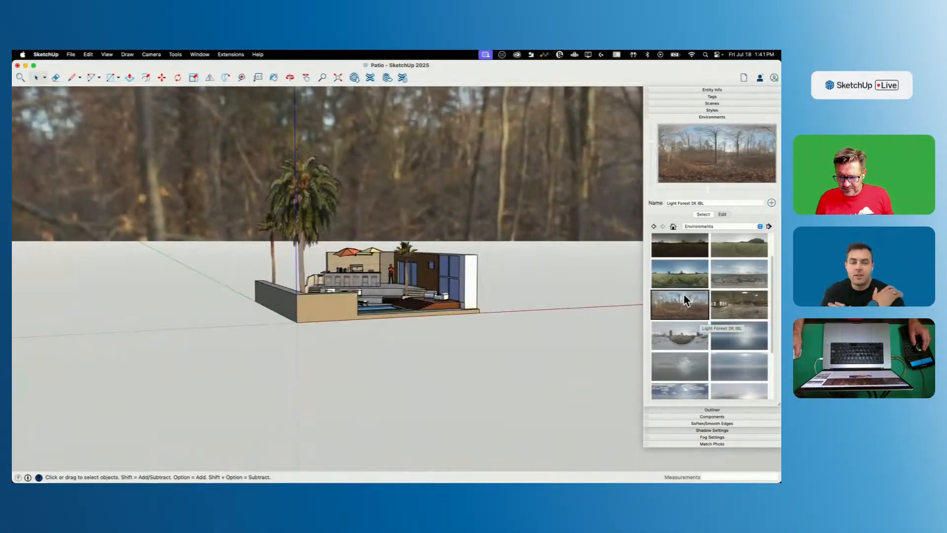
{"action": "left_click", "coordinate": [721, 215]}
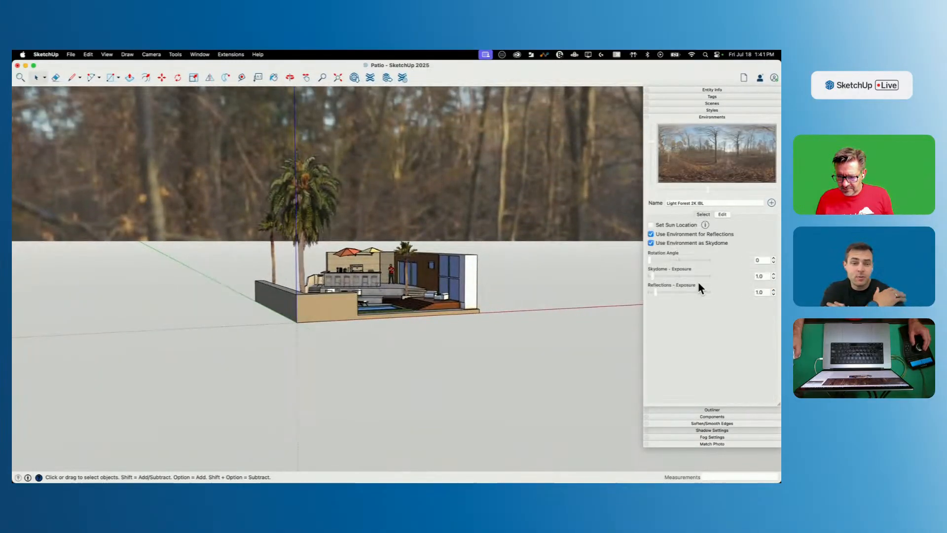
Step: Stop using the Light Forest environment as the skydome, collapse the environment settings and expand the tags list
{"action": "left_click", "coordinate": [650, 242]}
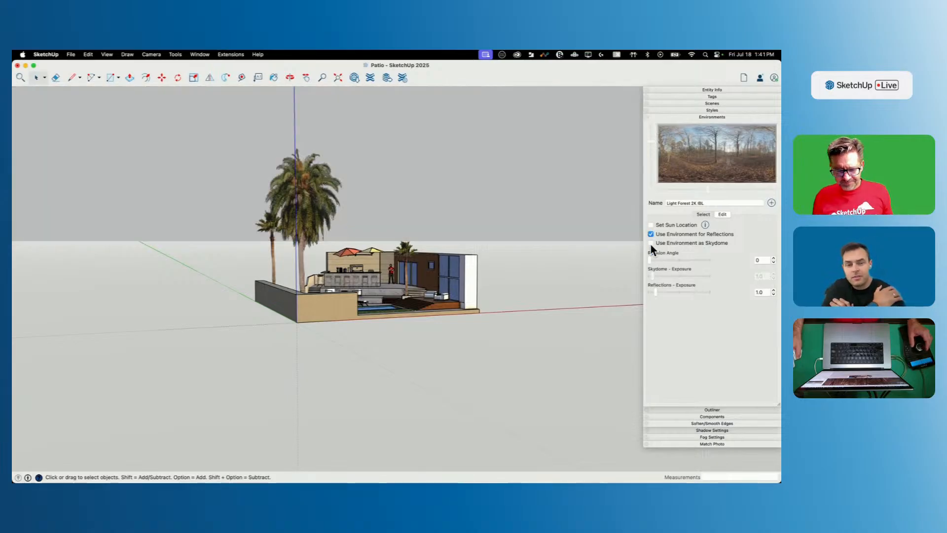
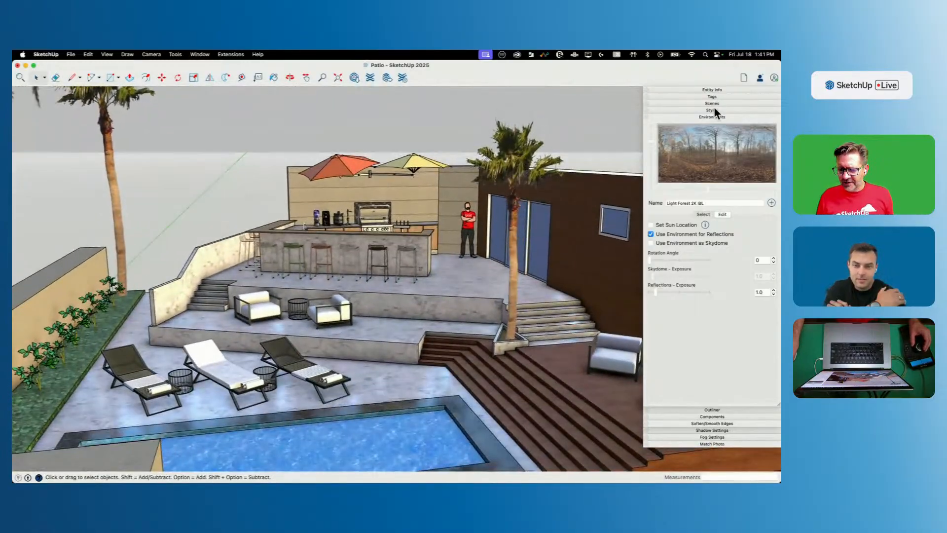
{"action": "left_click", "coordinate": [714, 117]}
{"action": "left_click", "coordinate": [740, 97]}
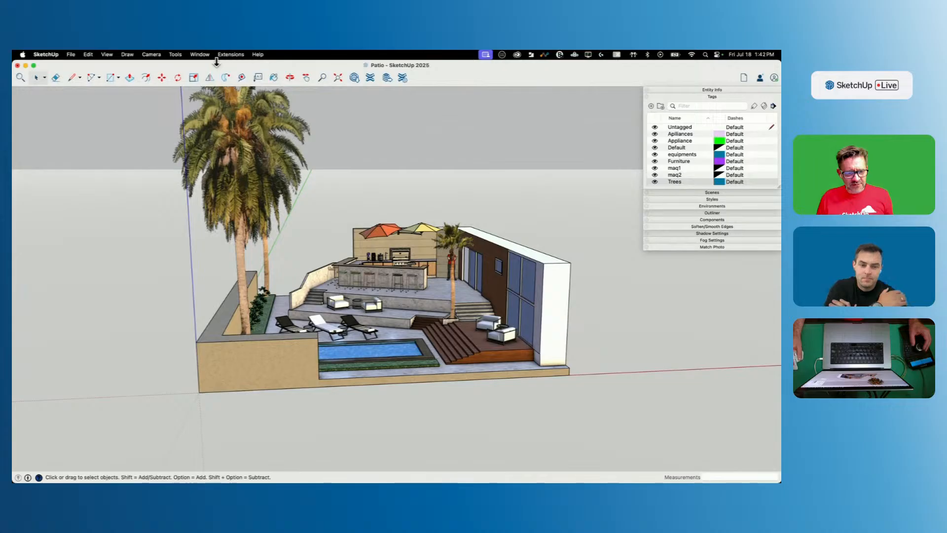
Step: Switch to the untitled model and delete all the visible appliances and the person figure
{"action": "left_click", "coordinate": [200, 55]}
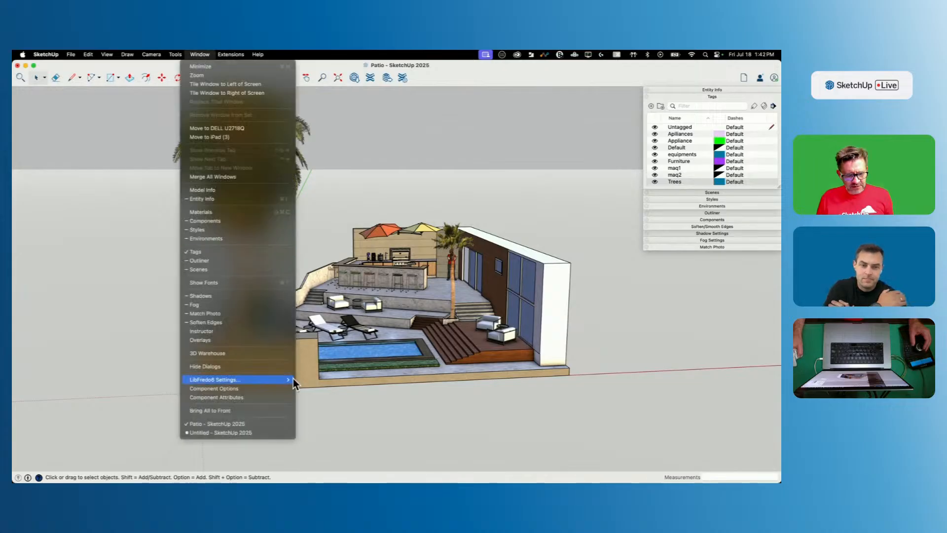
{"action": "left_click", "coordinate": [248, 431]}
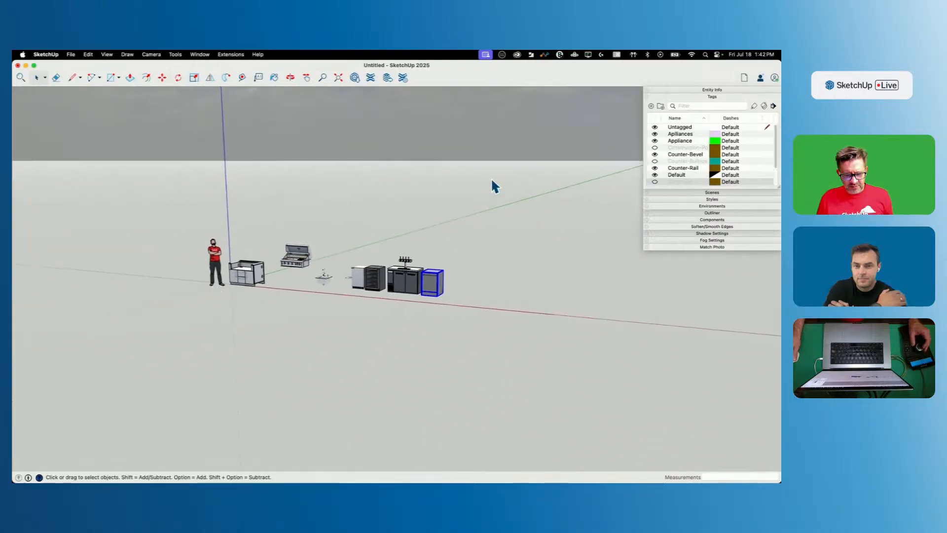
{"action": "left_click_drag", "start_coordinate": [183, 378], "coordinate": [211, 370]}
{"action": "key", "text": "Delete"}
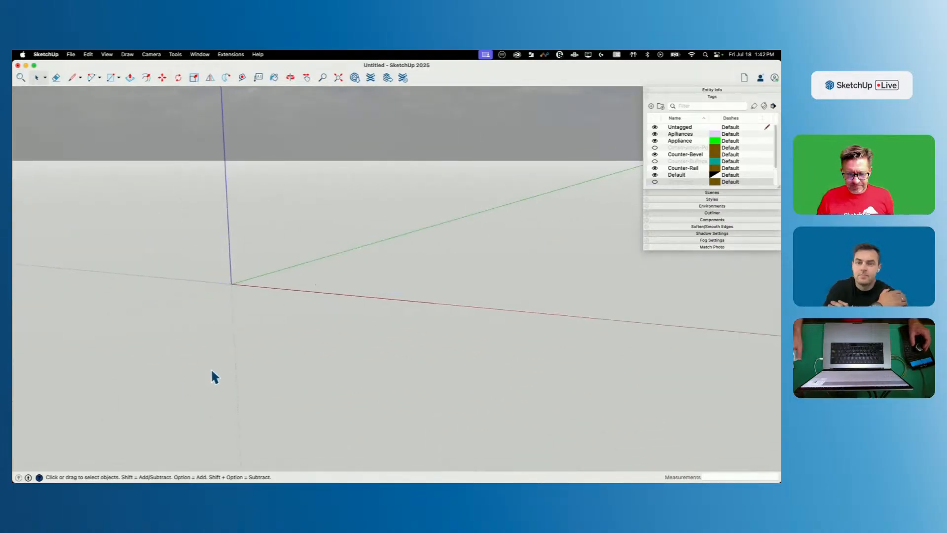
Step: Purge the unused items from the untitled model through its model statistics and close the model information
{"action": "left_click", "coordinate": [199, 55]}
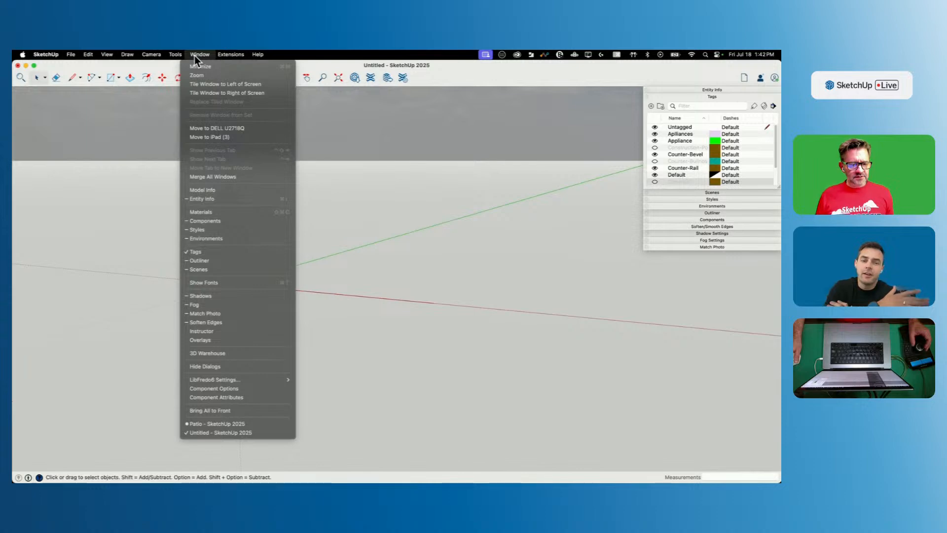
{"action": "left_click", "coordinate": [233, 192]}
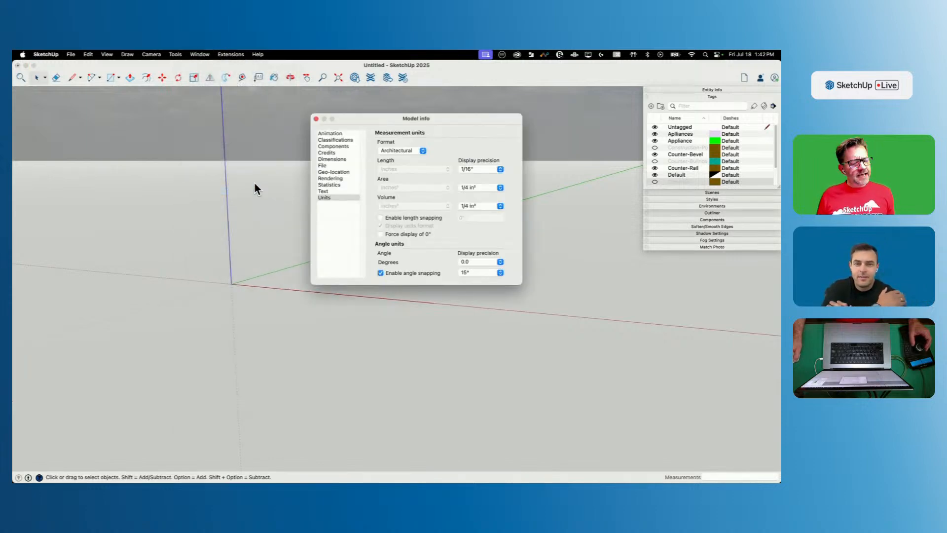
{"action": "left_click", "coordinate": [331, 185]}
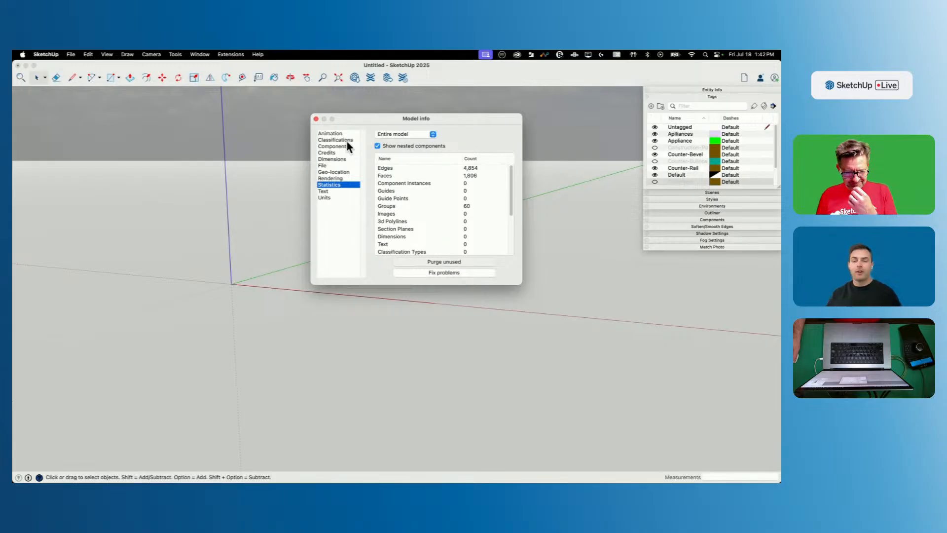
{"action": "left_click", "coordinate": [315, 119]}
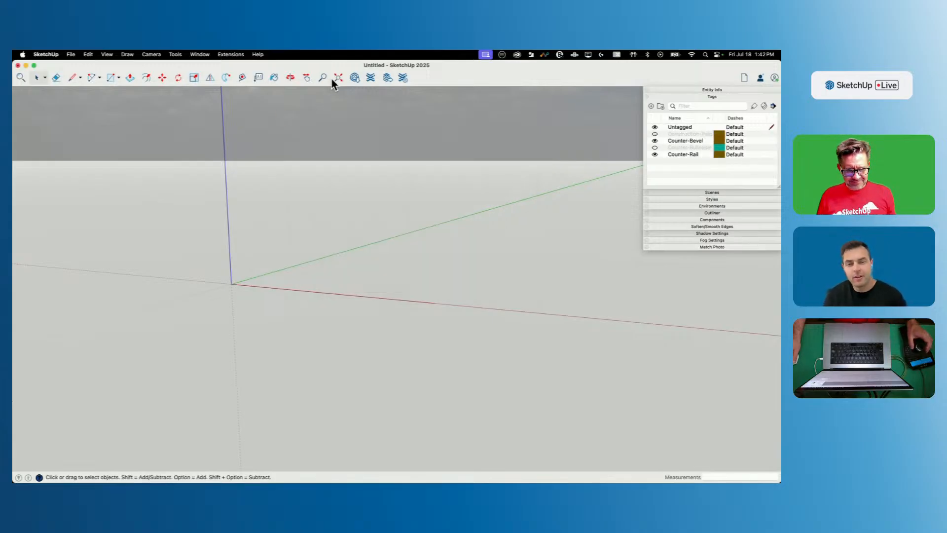
Step: Download the Umbrosa Paraflex Duo Wallflex R27 Umbrella from 3D Warehouse into the model and place it at the origin
{"action": "left_click", "coordinate": [354, 77]}
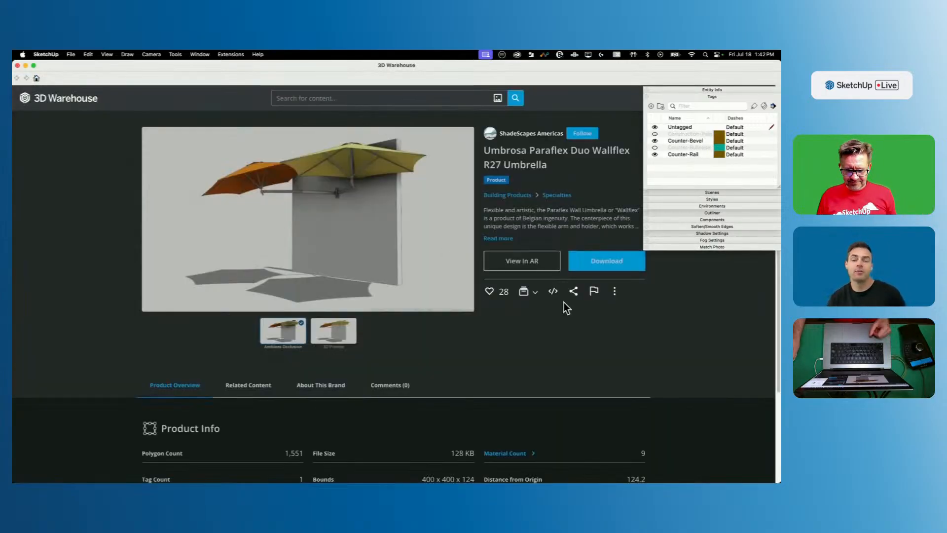
{"action": "left_click", "coordinate": [619, 268]}
{"action": "left_click", "coordinate": [398, 210]}
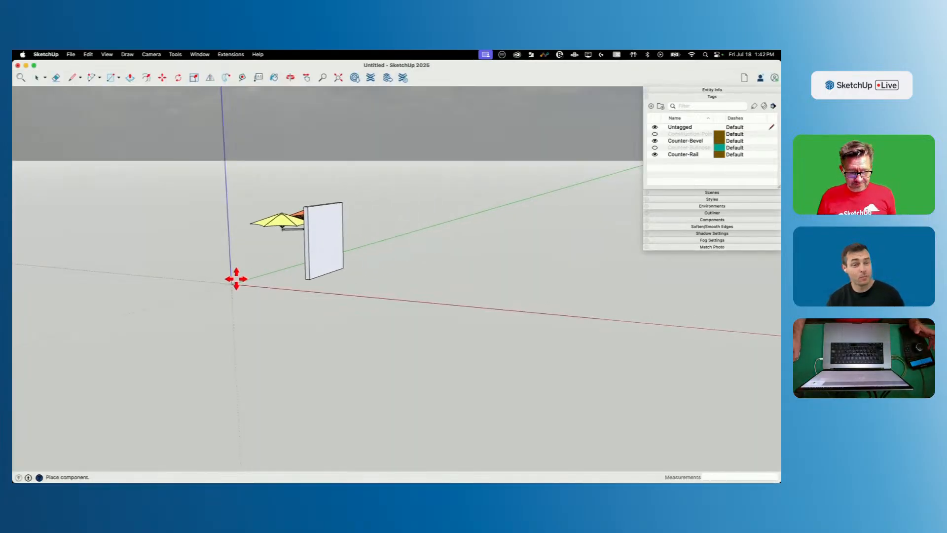
{"action": "left_click", "coordinate": [228, 285]}
{"action": "key", "text": "space"}
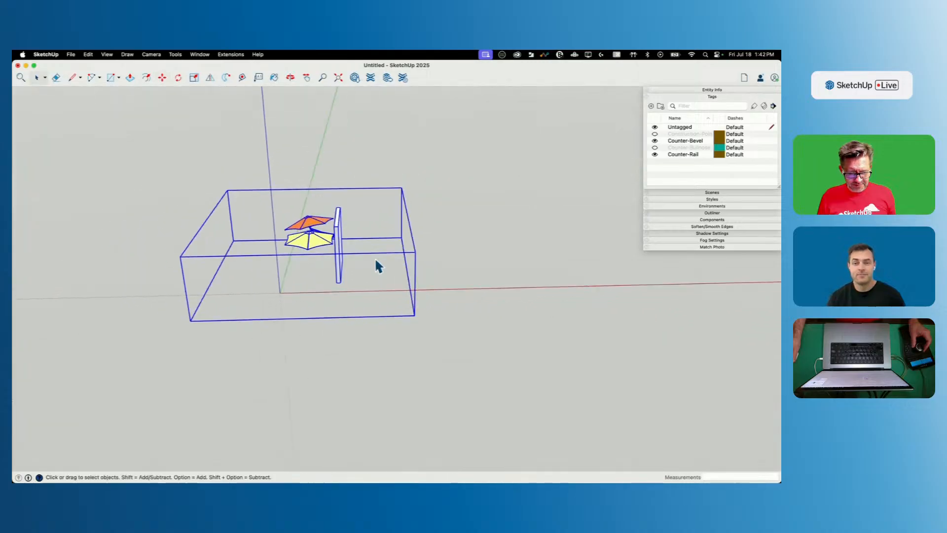
Step: Show hidden geometry and inspect the area around the origin beneath the umbrellas
{"action": "scroll", "coordinate": [377, 267], "scroll_direction": "up", "scroll_amount": 10}
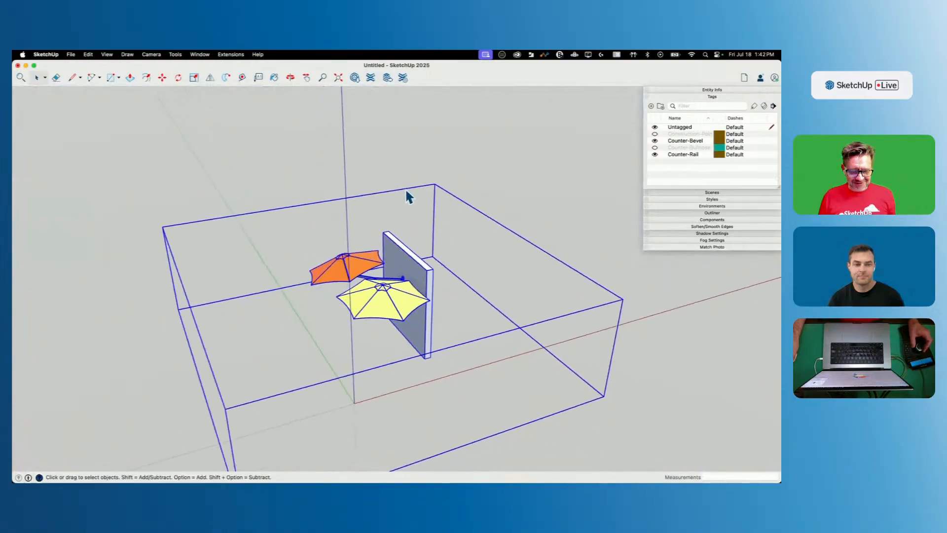
{"action": "middle_click_drag", "start_coordinate": [407, 196], "coordinate": [201, 100]}
{"action": "left_click", "coordinate": [91, 54]}
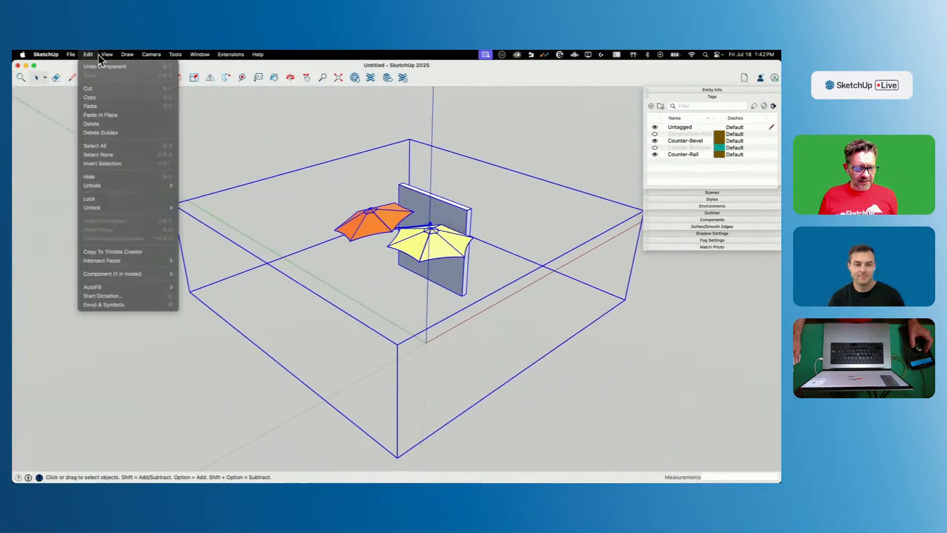
{"action": "left_click", "coordinate": [117, 110]}
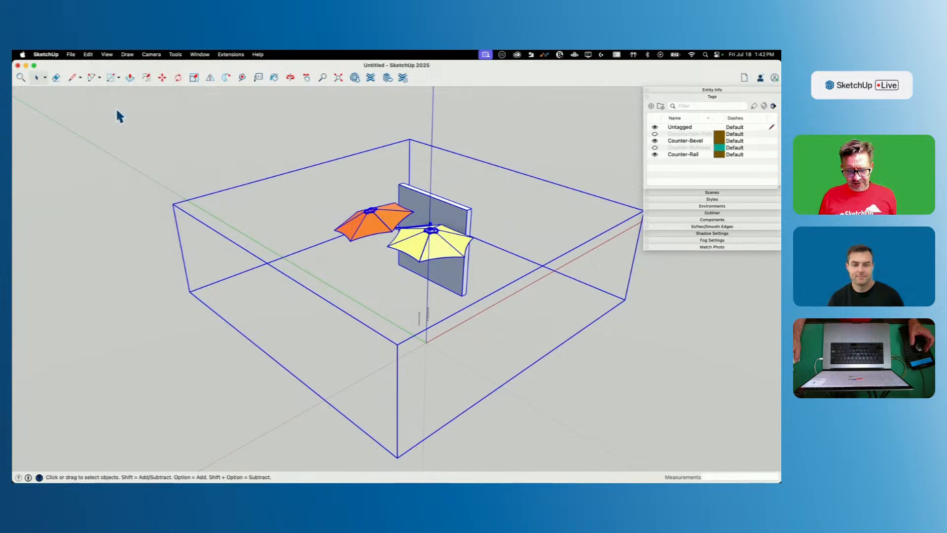
{"action": "middle_click_drag", "start_coordinate": [383, 348], "coordinate": [376, 297]}
{"action": "scroll", "coordinate": [376, 297], "scroll_direction": "up", "scroll_amount": 5}
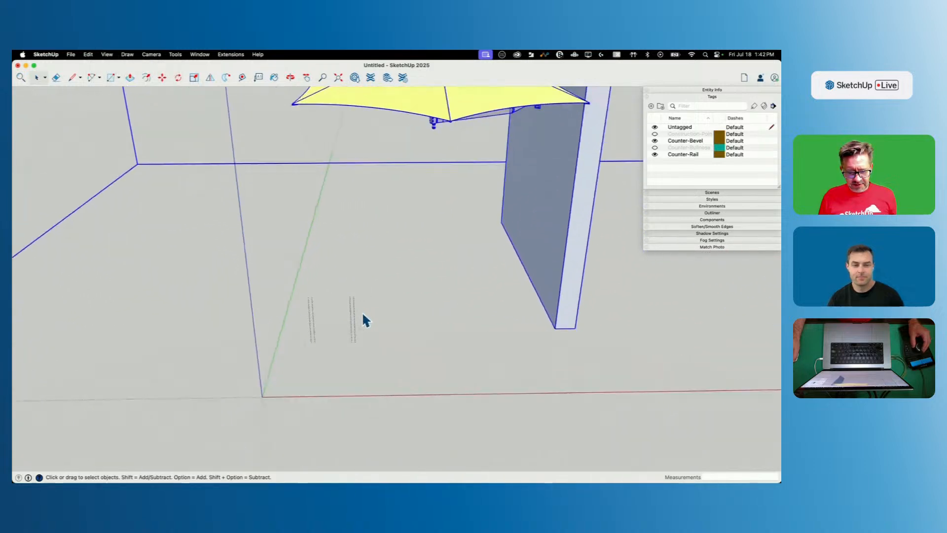
{"action": "scroll", "coordinate": [291, 316], "scroll_direction": "down", "scroll_amount": 8}
{"action": "middle_click_drag", "start_coordinate": [300, 315], "coordinate": [385, 345]}
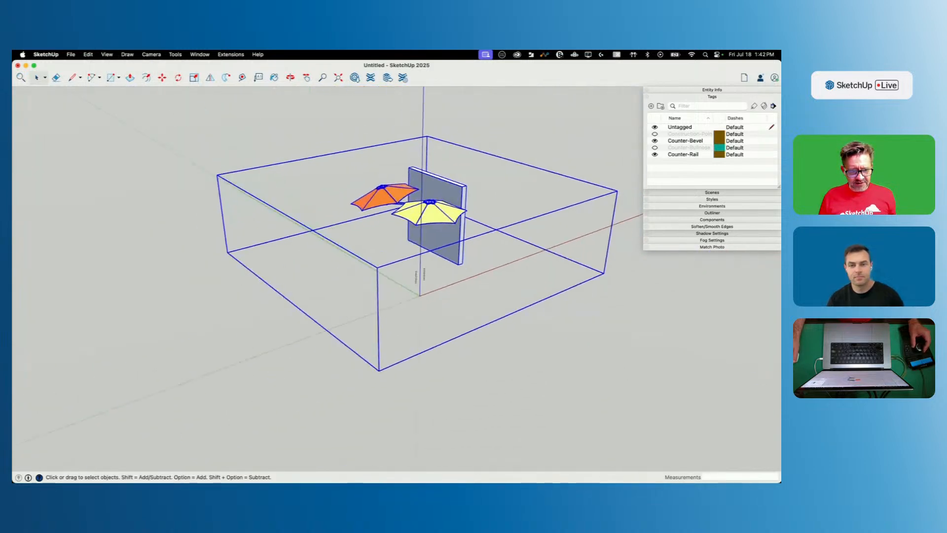
Step: Show hidden objects and examine the model near the origin from several angles
{"action": "left_click", "coordinate": [92, 54]}
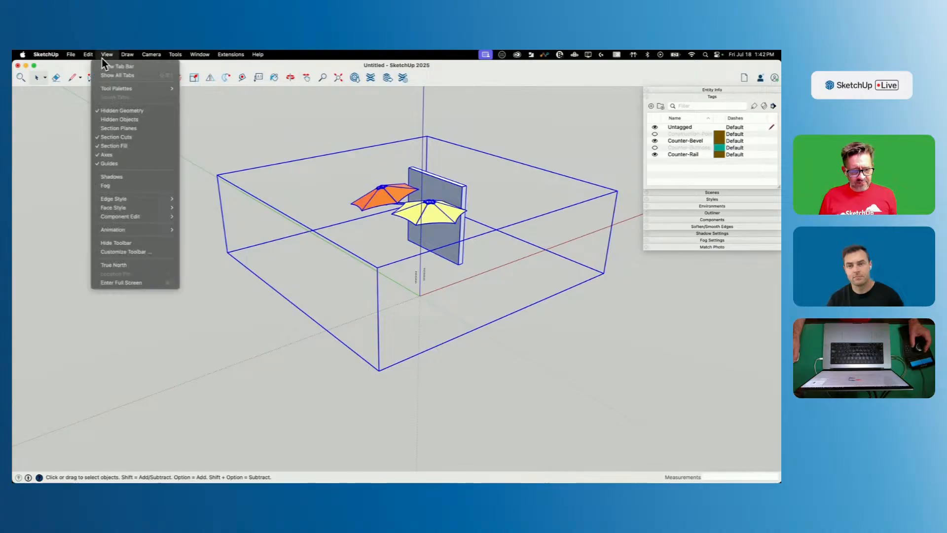
{"action": "left_click", "coordinate": [127, 123]}
{"action": "scroll", "coordinate": [409, 291], "scroll_direction": "up", "scroll_amount": 10}
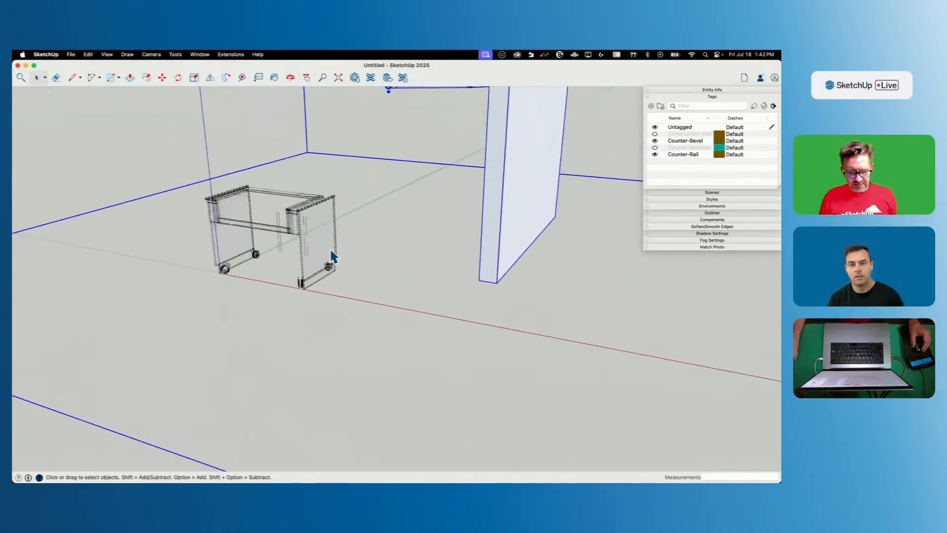
{"action": "middle_click_drag", "start_coordinate": [297, 281], "coordinate": [418, 259]}
{"action": "scroll", "coordinate": [298, 188], "scroll_direction": "down", "scroll_amount": 6}
{"action": "scroll", "coordinate": [418, 265], "scroll_direction": "down", "scroll_amount": 5}
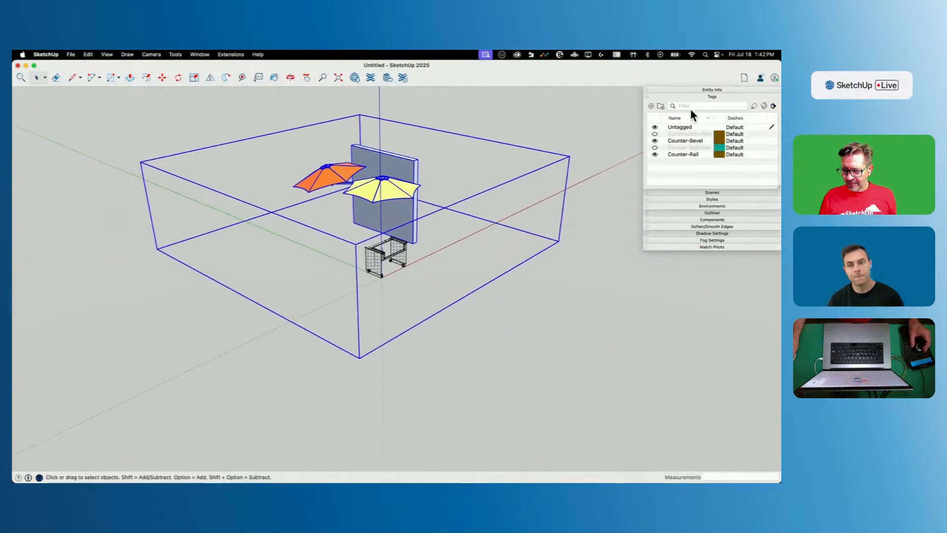
Step: Make the two hidden tags, Construction-Point and Counter-Bullnose, visible and turn on the display of section planes
{"action": "left_click", "coordinate": [657, 133]}
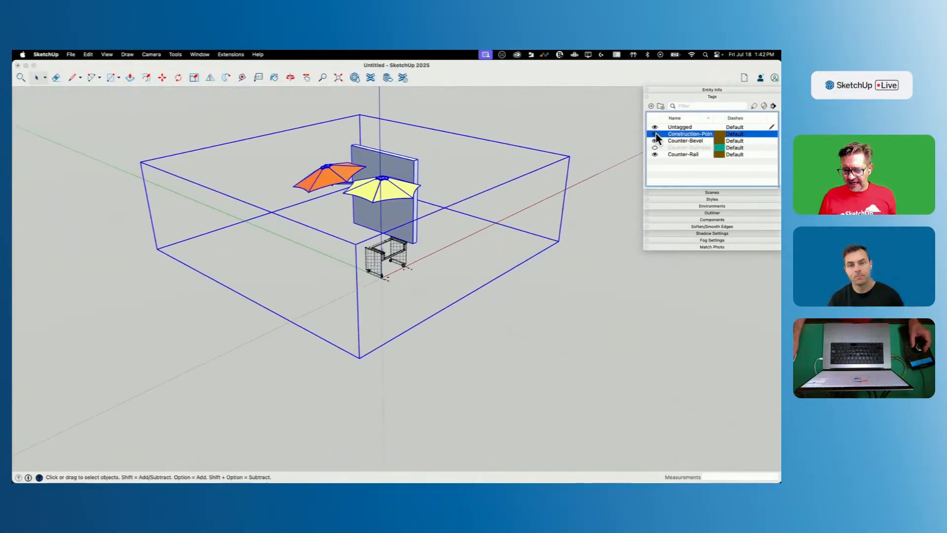
{"action": "left_click", "coordinate": [655, 148]}
{"action": "middle_click_drag", "start_coordinate": [608, 168], "coordinate": [434, 212]}
{"action": "scroll", "coordinate": [448, 228], "scroll_direction": "down", "scroll_amount": 3}
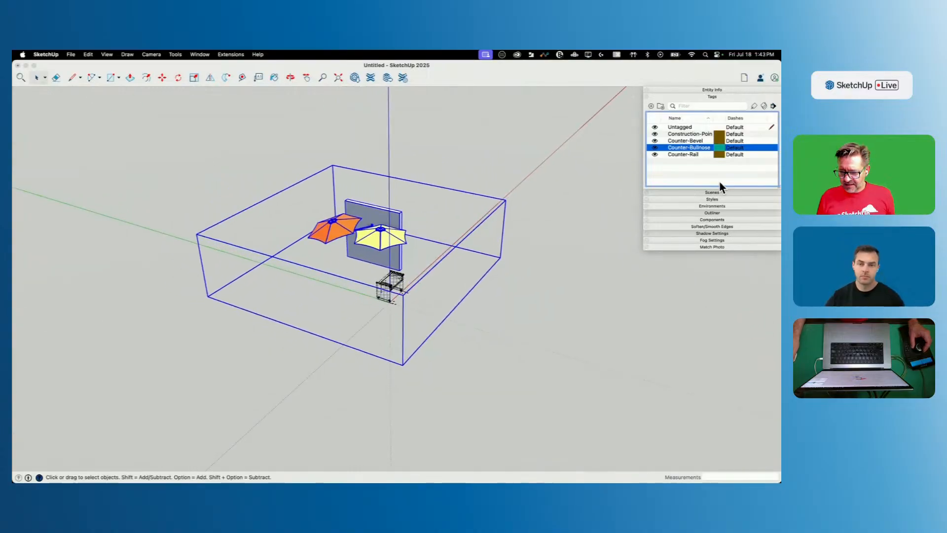
{"action": "left_click", "coordinate": [107, 55]}
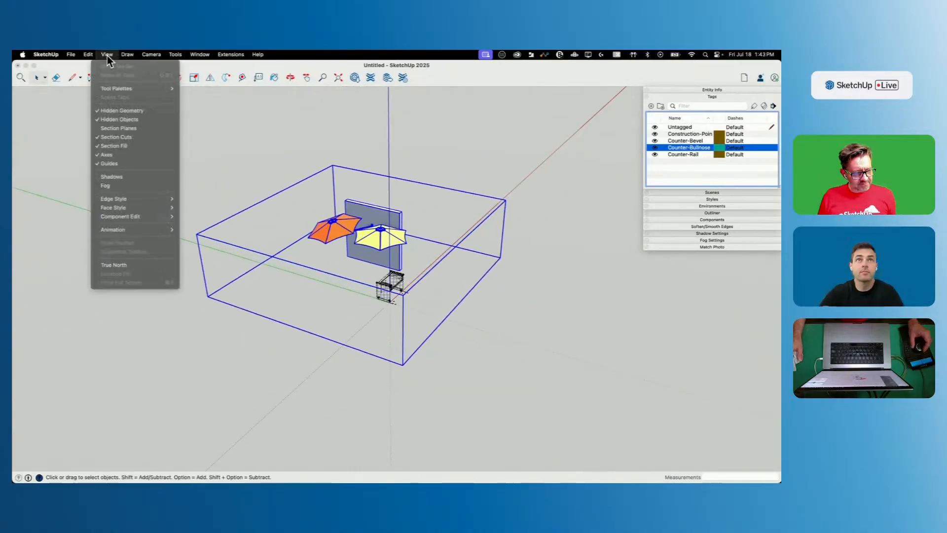
{"action": "left_click", "coordinate": [131, 128]}
{"action": "middle_click_drag", "start_coordinate": [512, 174], "coordinate": [406, 302]}
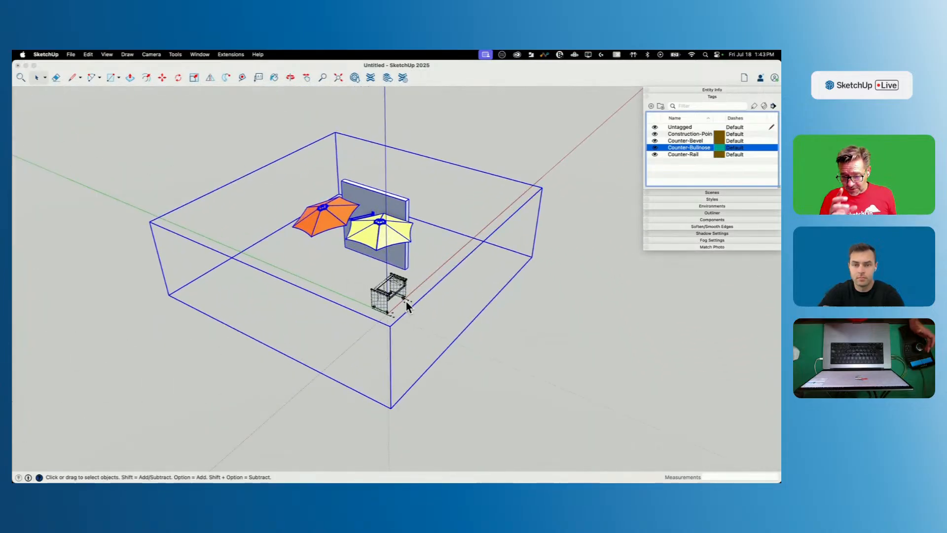
Step: Open the umbrella component for editing and examine its contents and bounding box from several sides
{"action": "double_click", "coordinate": [399, 252]}
{"action": "middle_click_drag", "start_coordinate": [398, 249], "coordinate": [446, 254]}
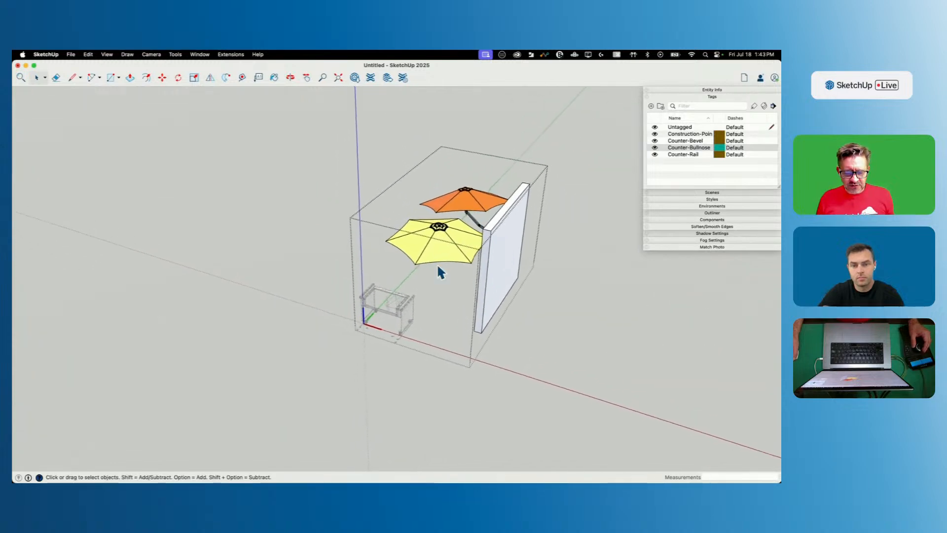
{"action": "scroll", "coordinate": [364, 324], "scroll_direction": "down", "scroll_amount": 5}
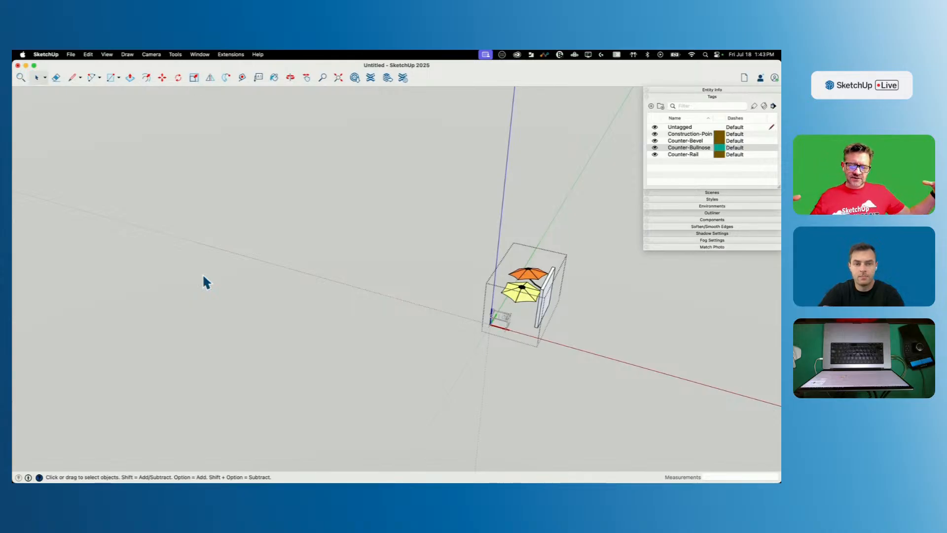
{"action": "middle_click_drag", "start_coordinate": [522, 277], "coordinate": [408, 191]}
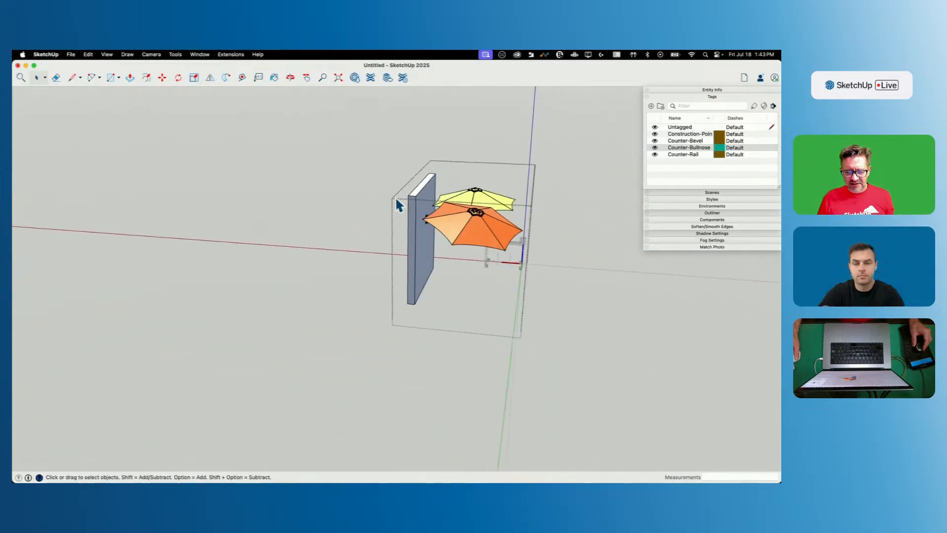
Step: Leave the umbrella component and delete the hidden counter frame at the origin
{"action": "left_click", "coordinate": [332, 224]}
{"action": "left_click", "coordinate": [432, 294]}
{"action": "middle_click_drag", "start_coordinate": [433, 298], "coordinate": [467, 349]}
{"action": "left_click_drag", "start_coordinate": [394, 258], "coordinate": [462, 331]}
{"action": "middle_click_drag", "start_coordinate": [462, 334], "coordinate": [474, 306]}
{"action": "key", "text": "Delete"}
Step: Select the umbrella component, check the bounding box of the umbrellas inside it, and reselect the whole component for a top-down look
{"action": "left_click", "coordinate": [412, 277]}
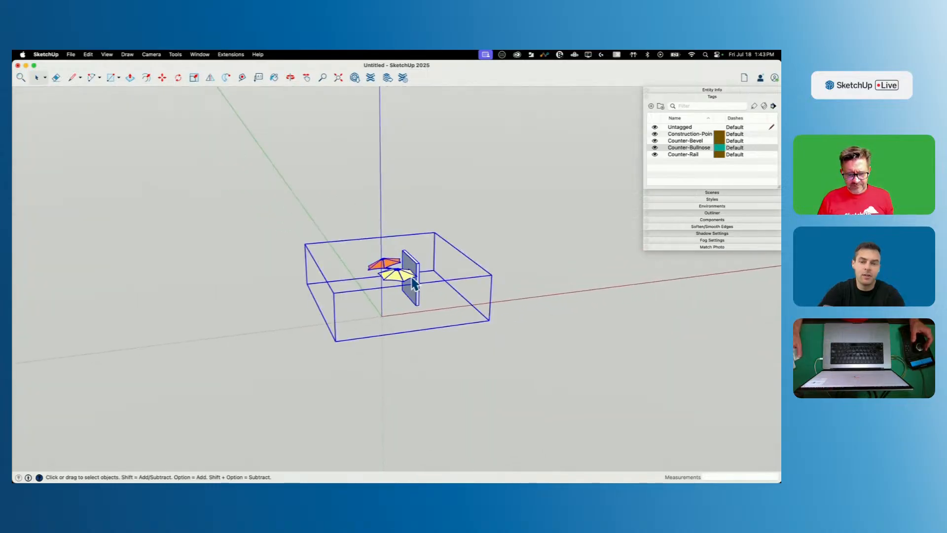
{"action": "middle_click_drag", "start_coordinate": [414, 285], "coordinate": [416, 313]}
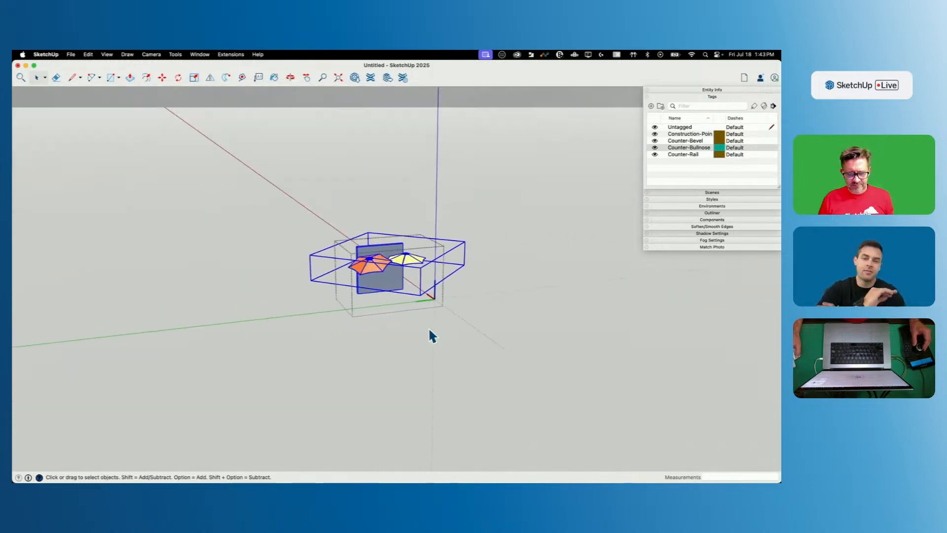
{"action": "middle_click_drag", "start_coordinate": [422, 322], "coordinate": [401, 335]}
{"action": "left_click", "coordinate": [498, 369]}
{"action": "left_click", "coordinate": [396, 275]}
{"action": "middle_click_drag", "start_coordinate": [398, 281], "coordinate": [417, 312]}
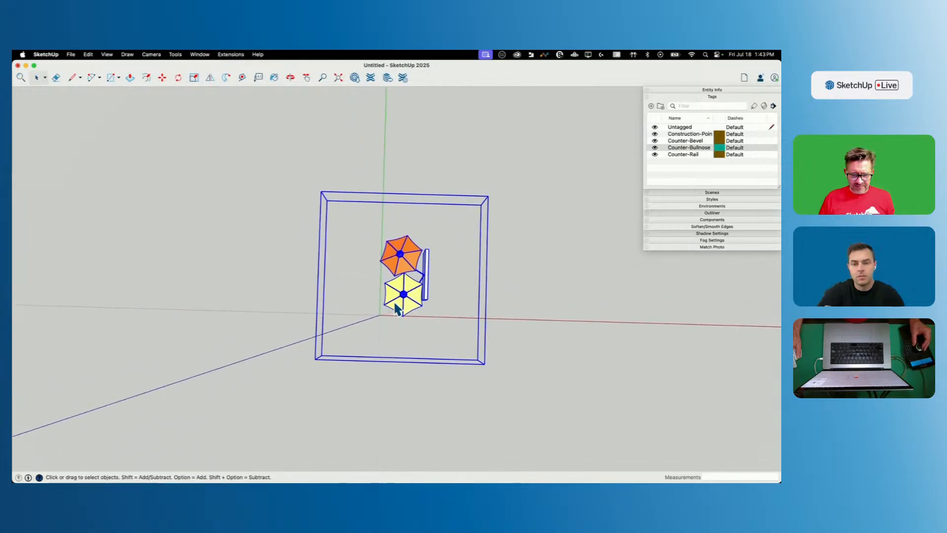
Step: Open the umbrella component, select the nested umbrella assembly, and compare its bounding box with that of the outer component
{"action": "scroll", "coordinate": [396, 308], "scroll_direction": "up", "scroll_amount": 2}
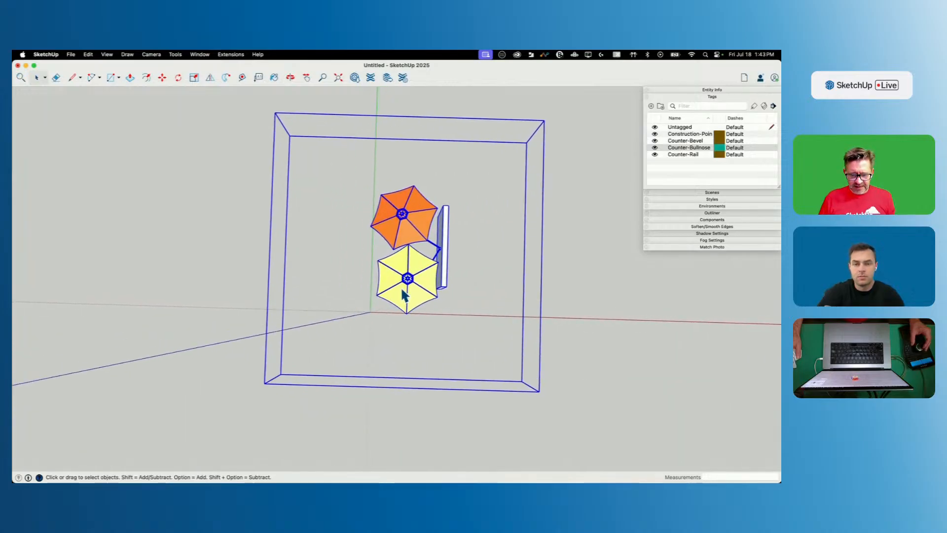
{"action": "double_click", "coordinate": [404, 293]}
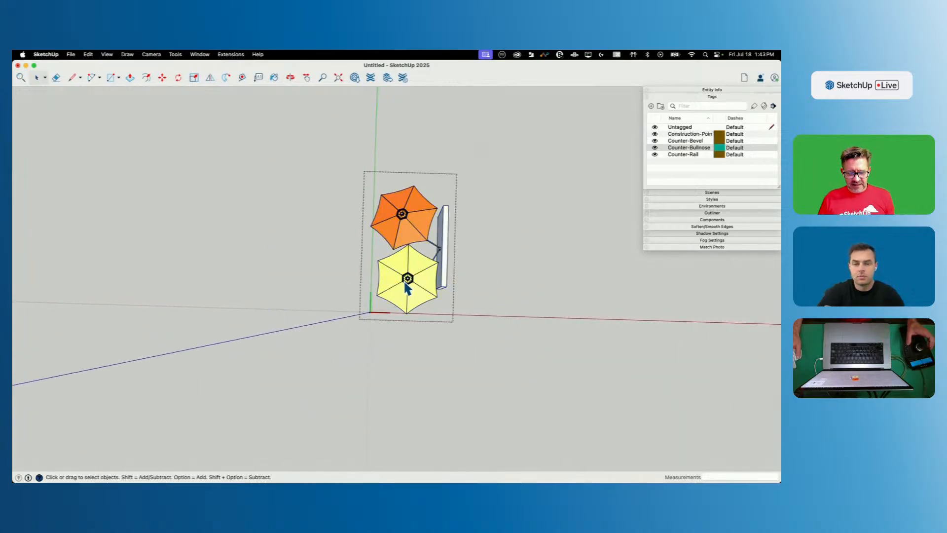
{"action": "left_click", "coordinate": [406, 289]}
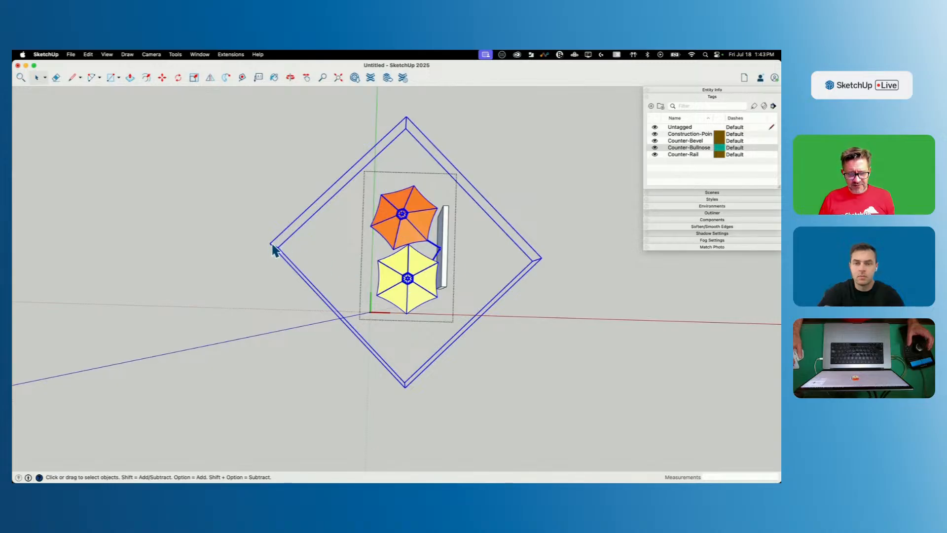
{"action": "left_click", "coordinate": [431, 406]}
{"action": "left_click", "coordinate": [396, 269]}
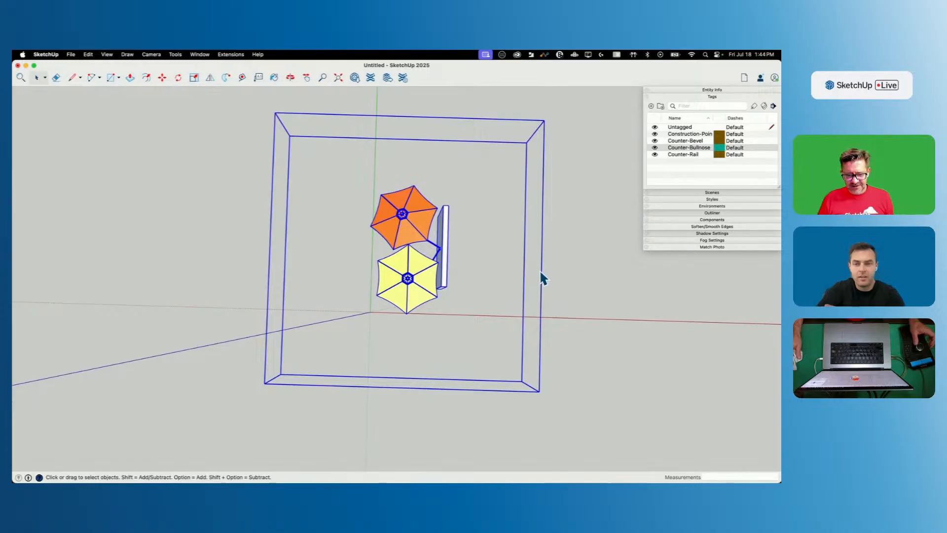
Step: Open the nested umbrella assembly and compare the bounding boxes of the yellow and orange umbrellas inside it
{"action": "double_click", "coordinate": [402, 280]}
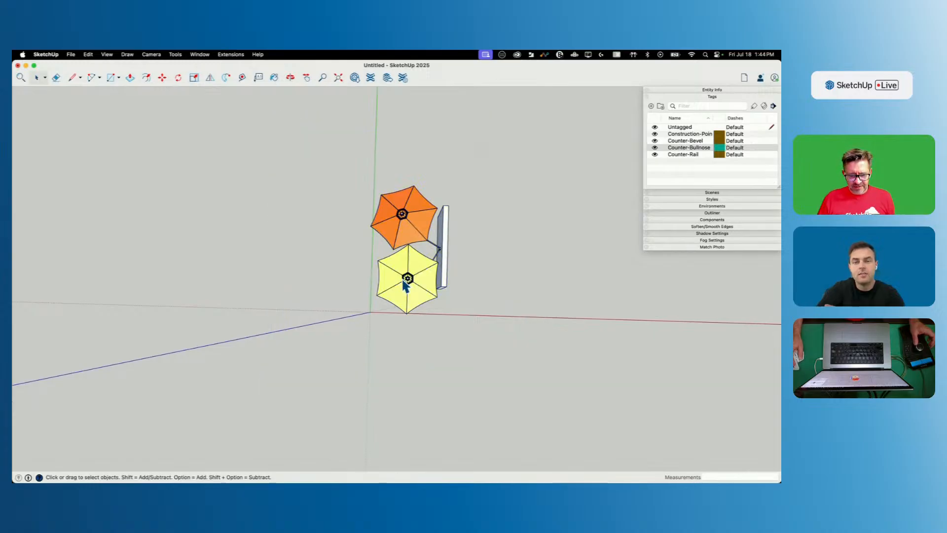
{"action": "left_click", "coordinate": [416, 271]}
{"action": "double_click", "coordinate": [415, 270]}
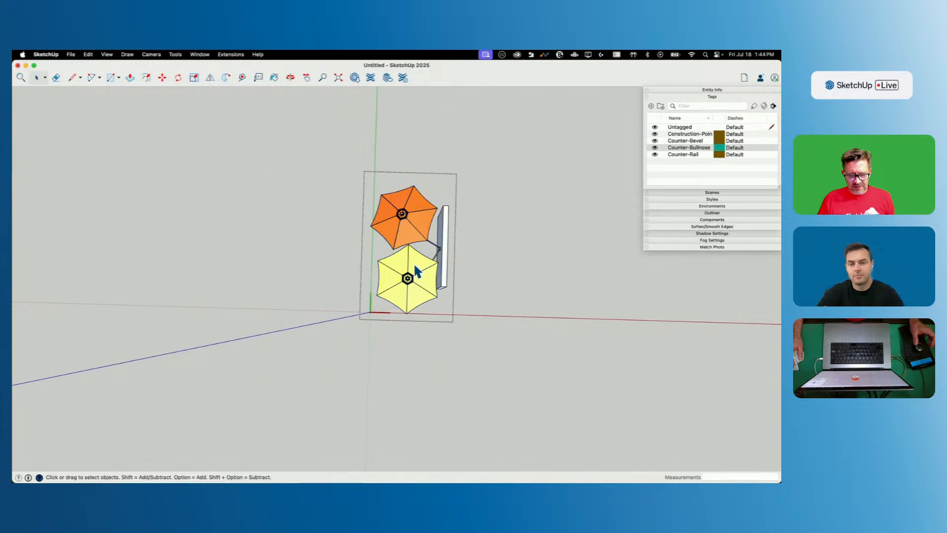
{"action": "left_click", "coordinate": [413, 269]}
{"action": "double_click", "coordinate": [416, 273]}
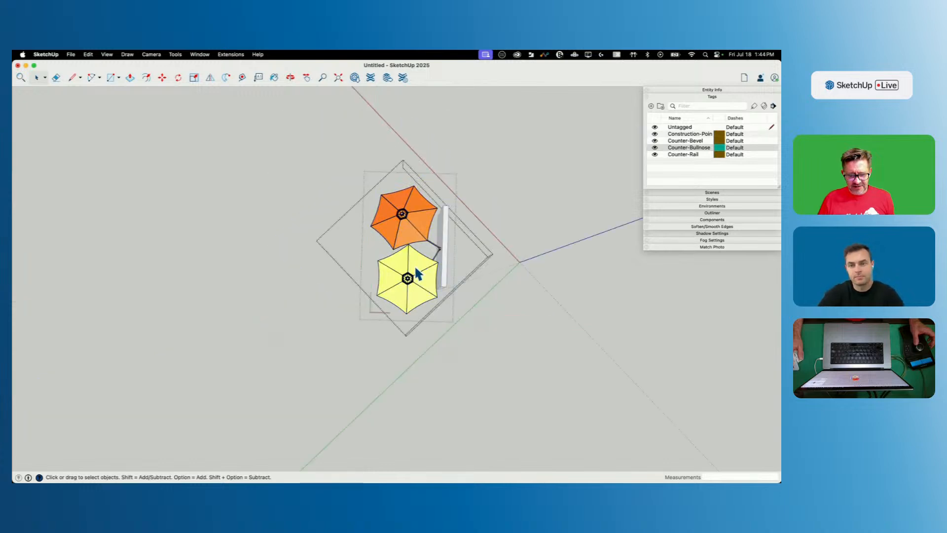
{"action": "left_click", "coordinate": [418, 273]}
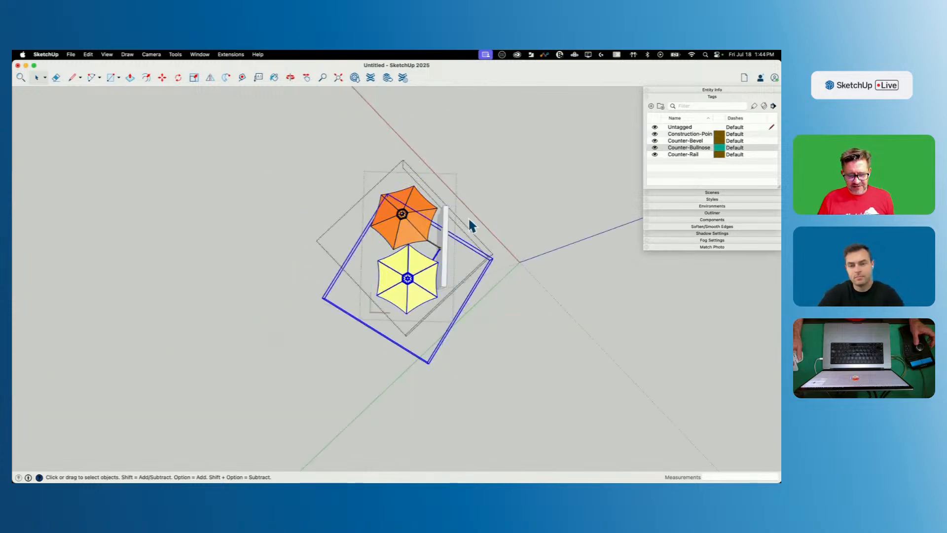
{"action": "left_click", "coordinate": [413, 228]}
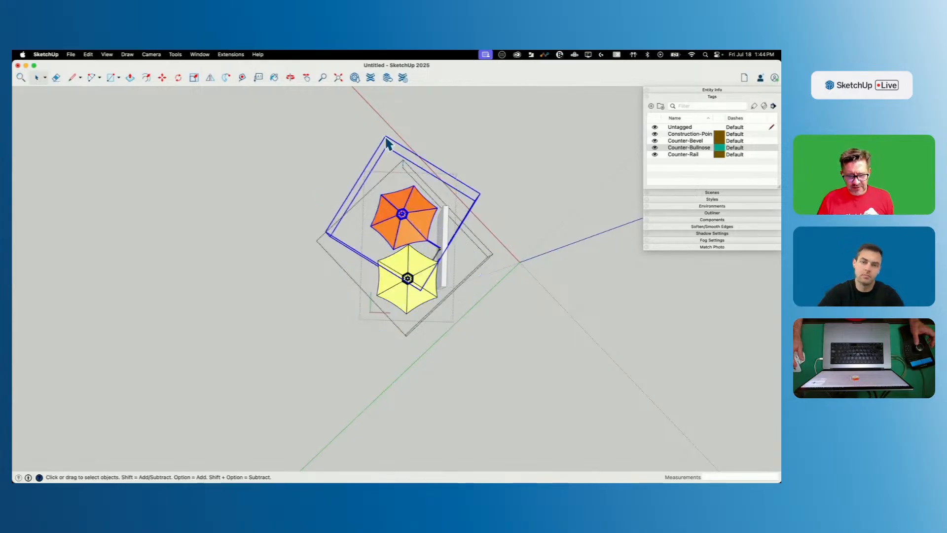
Step: Step back out of the nested levels, checking the bounding boxes of the umbrella assembly and the outer component
{"action": "left_click", "coordinate": [415, 327]}
{"action": "left_click", "coordinate": [522, 207]}
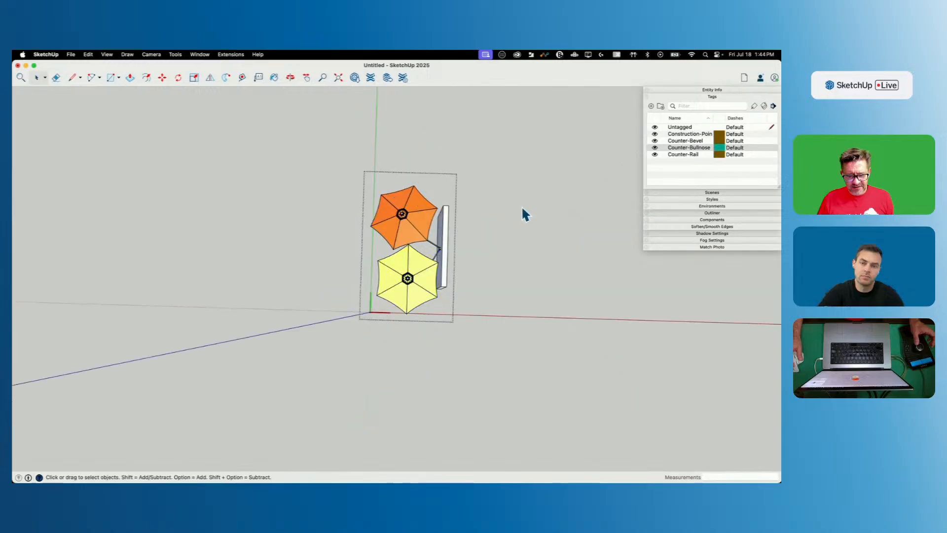
{"action": "left_click", "coordinate": [429, 241]}
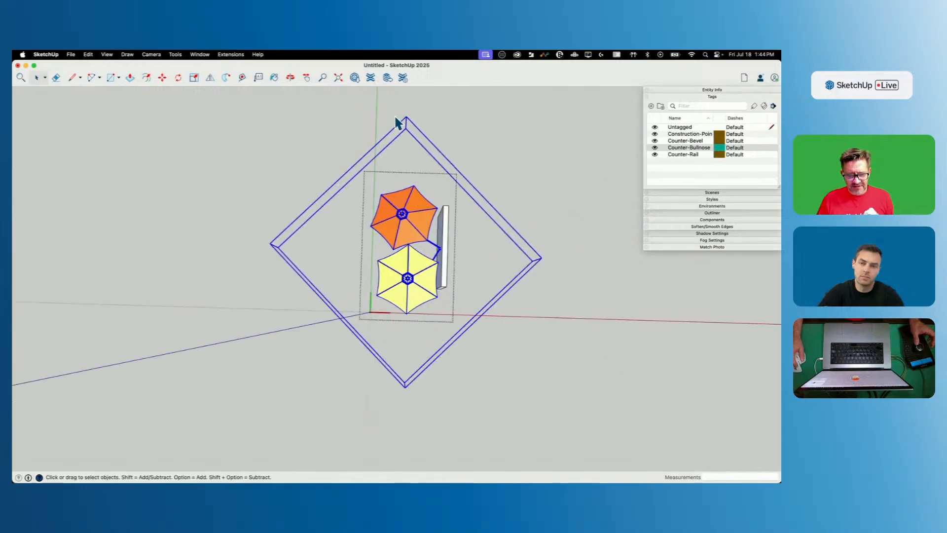
{"action": "left_click", "coordinate": [512, 200]}
{"action": "left_click", "coordinate": [397, 230]}
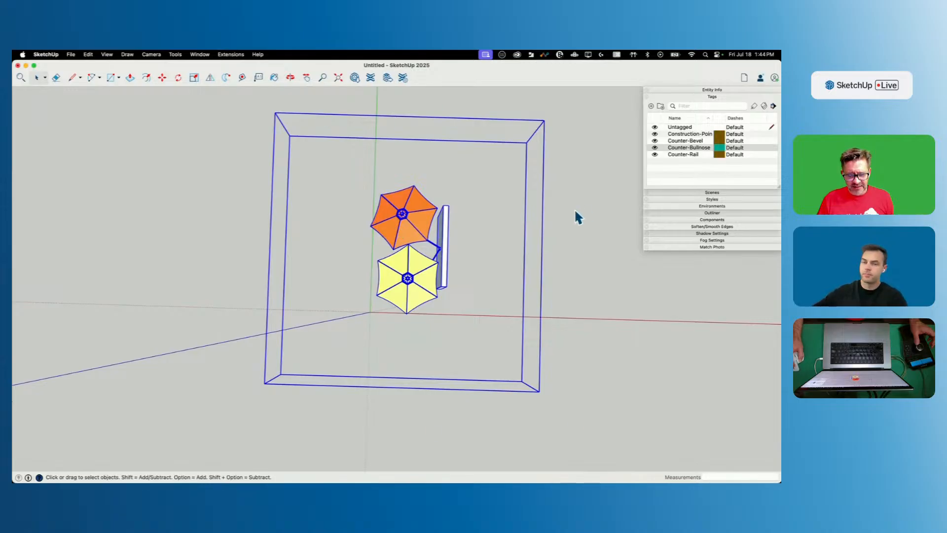
Step: Open the yellow umbrella inside the assembly and reposition its axes at the wall's lower end corner, aligned with the wall
{"action": "double_click", "coordinate": [403, 283]}
{"action": "double_click", "coordinate": [402, 283]}
{"action": "left_click", "coordinate": [402, 283]}
{"action": "middle_click_drag", "start_coordinate": [404, 289], "coordinate": [316, 128]}
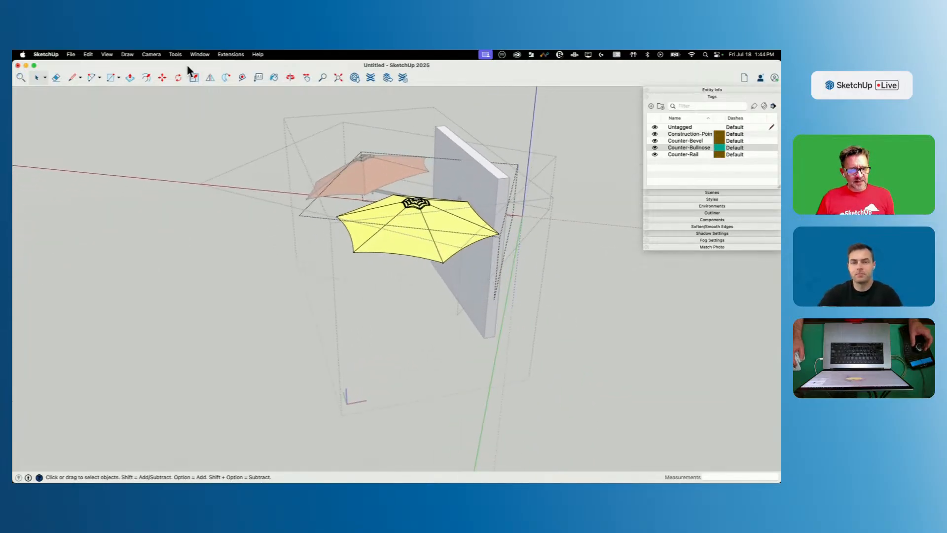
{"action": "left_click", "coordinate": [173, 54]}
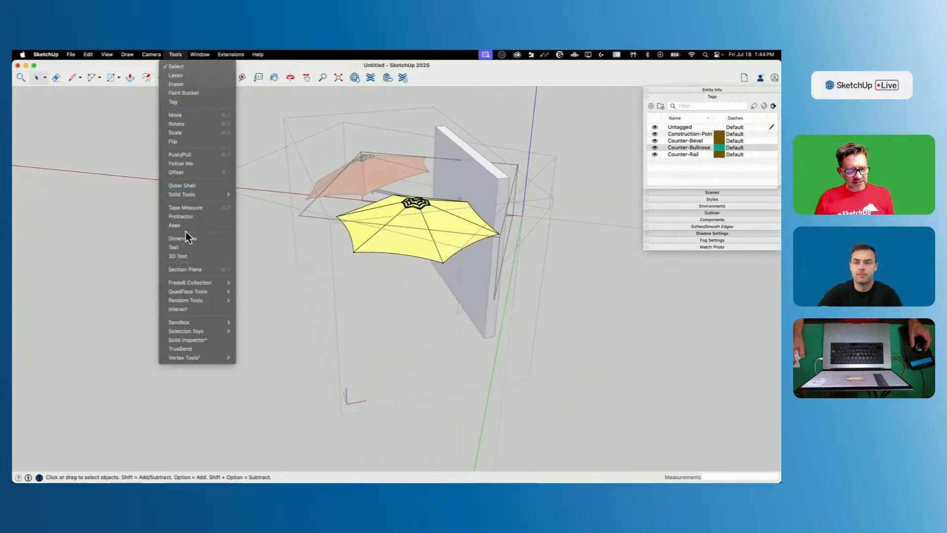
{"action": "left_click", "coordinate": [186, 226]}
{"action": "left_click", "coordinate": [484, 337]}
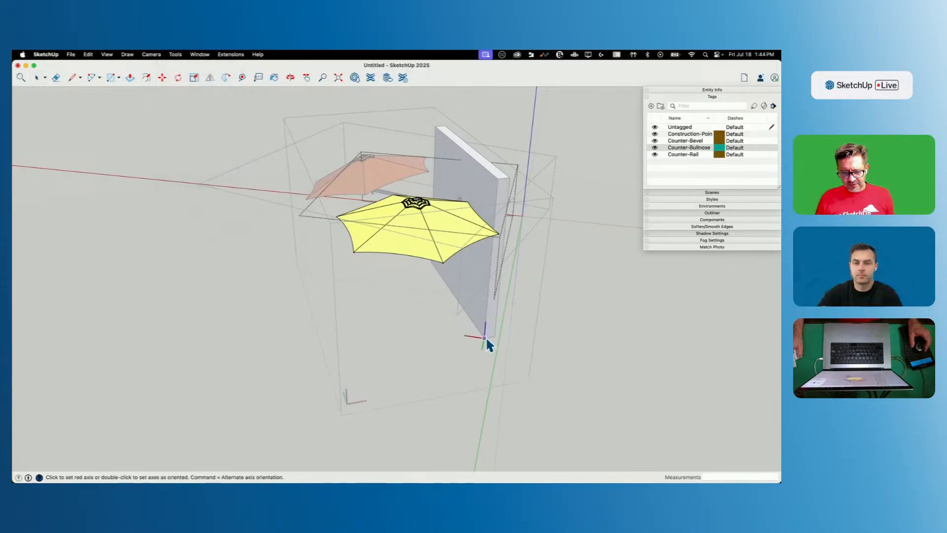
{"action": "double_click", "coordinate": [497, 337]}
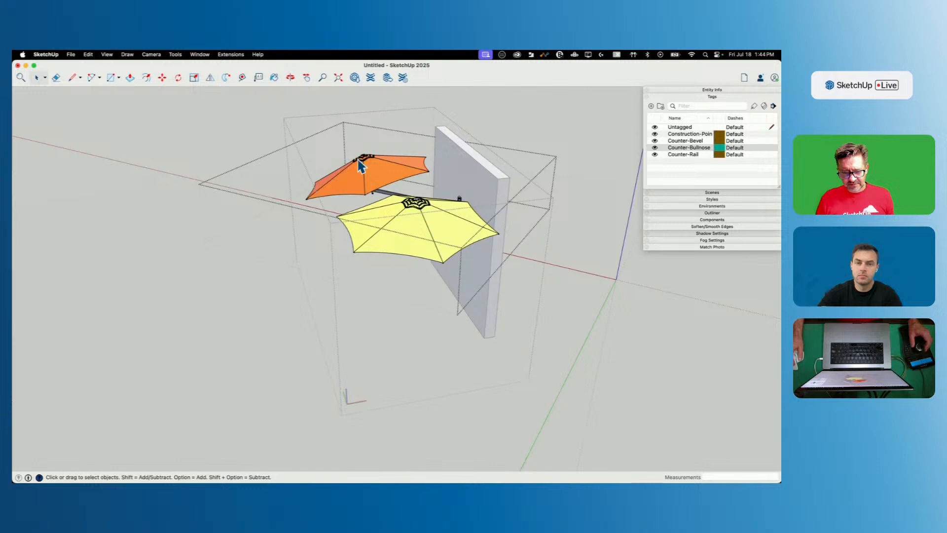
Step: Open the orange umbrella, reposition its axes at the wall's lower end corner with red along the short edge, and leave it
{"action": "double_click", "coordinate": [361, 166]}
{"action": "left_click", "coordinate": [173, 54]}
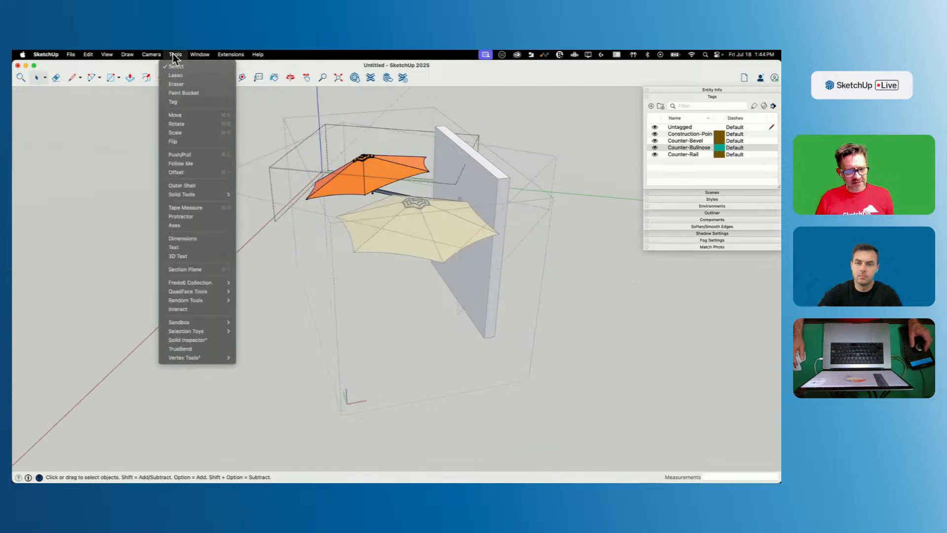
{"action": "left_click", "coordinate": [175, 225]}
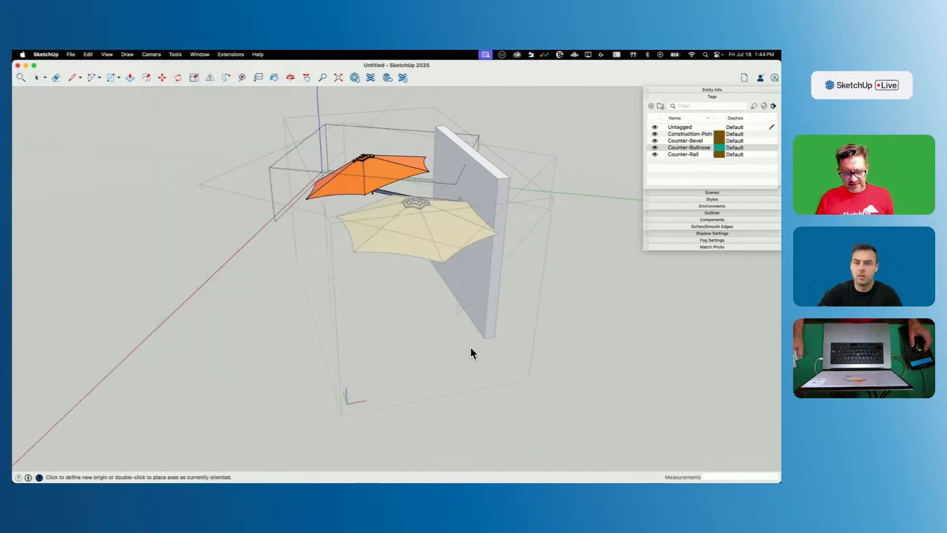
{"action": "left_click", "coordinate": [484, 338]}
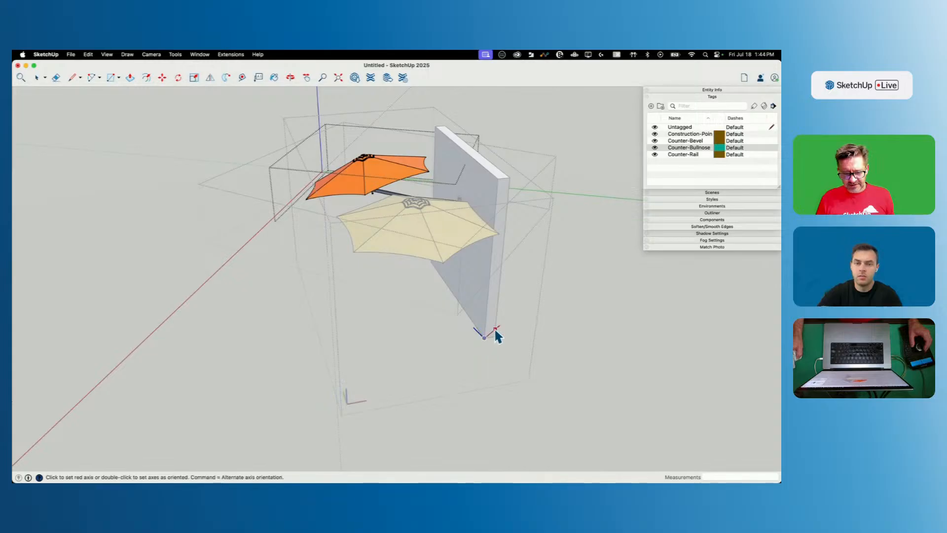
{"action": "left_click", "coordinate": [495, 333]}
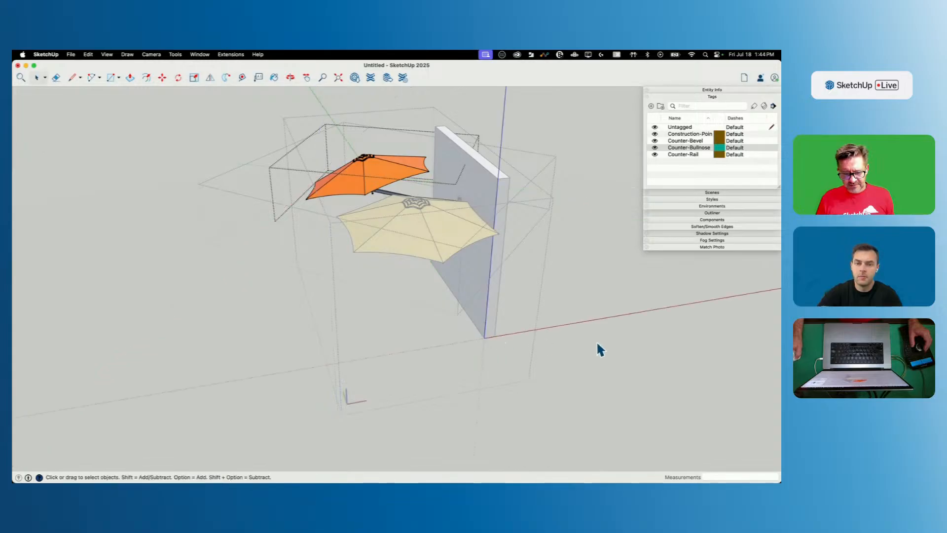
{"action": "left_click", "coordinate": [597, 340]}
Step: Select the yellow and orange umbrellas in turn to compare their bounding boxes from above
{"action": "left_click", "coordinate": [409, 261]}
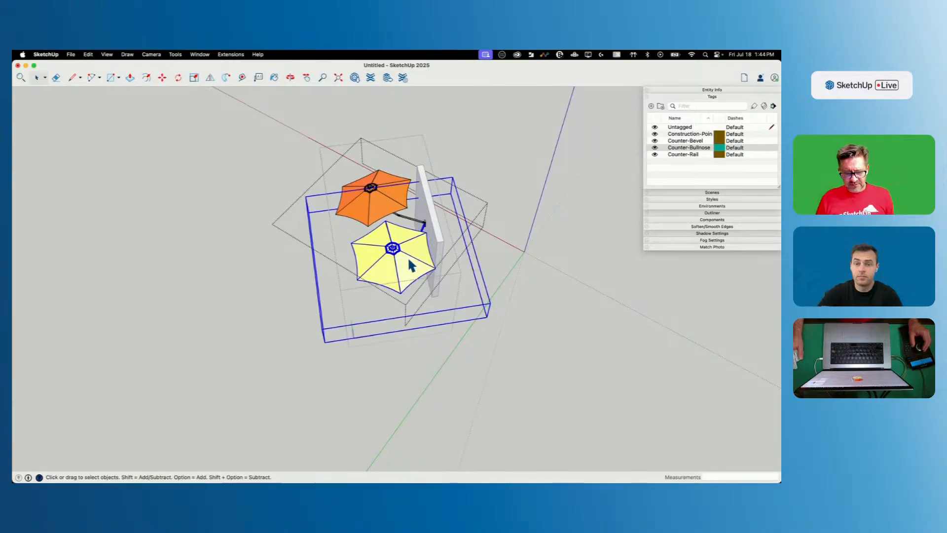
{"action": "left_click", "coordinate": [387, 198]}
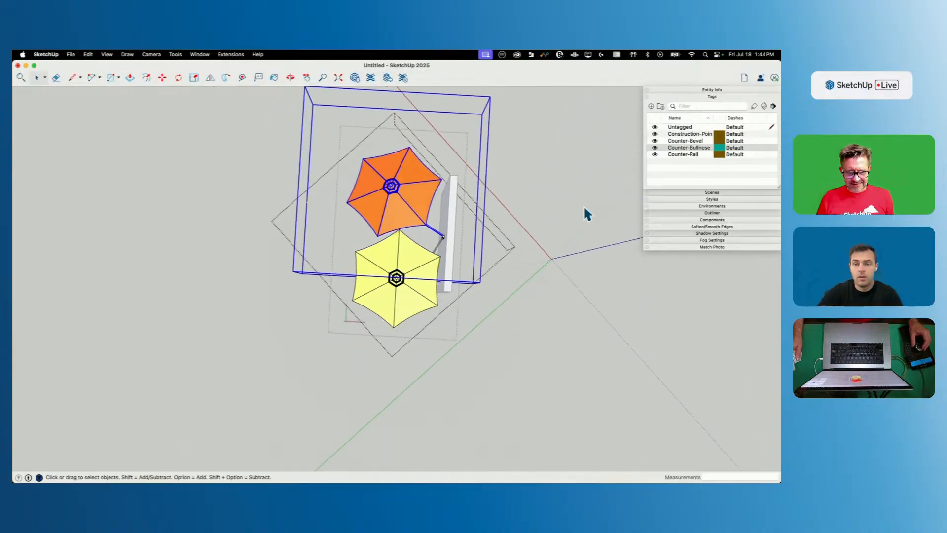
{"action": "left_click", "coordinate": [583, 204]}
Step: Open the umbrella nested inside the orange one and align its axes to the wall's lower end corner
{"action": "left_click", "coordinate": [388, 201]}
{"action": "double_click", "coordinate": [389, 201]}
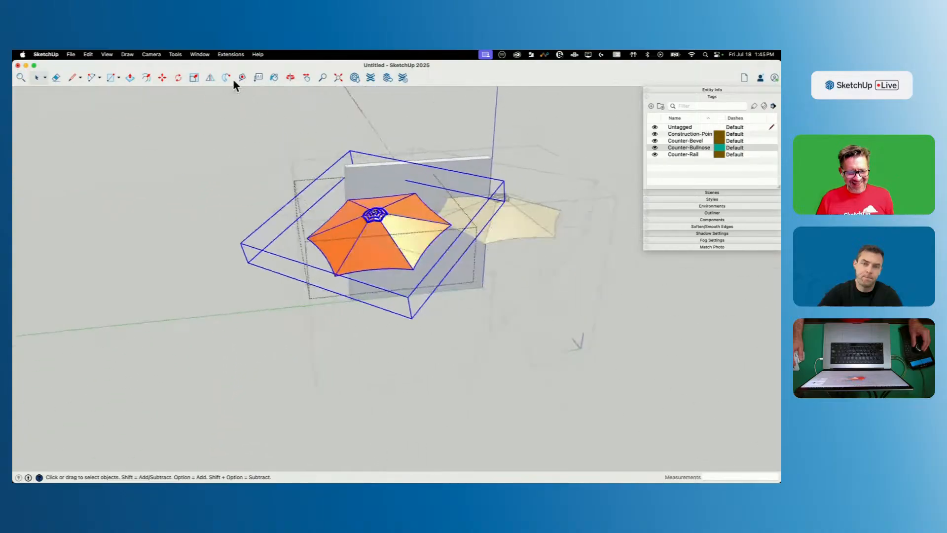
{"action": "left_click", "coordinate": [172, 54]}
{"action": "left_click", "coordinate": [174, 66]}
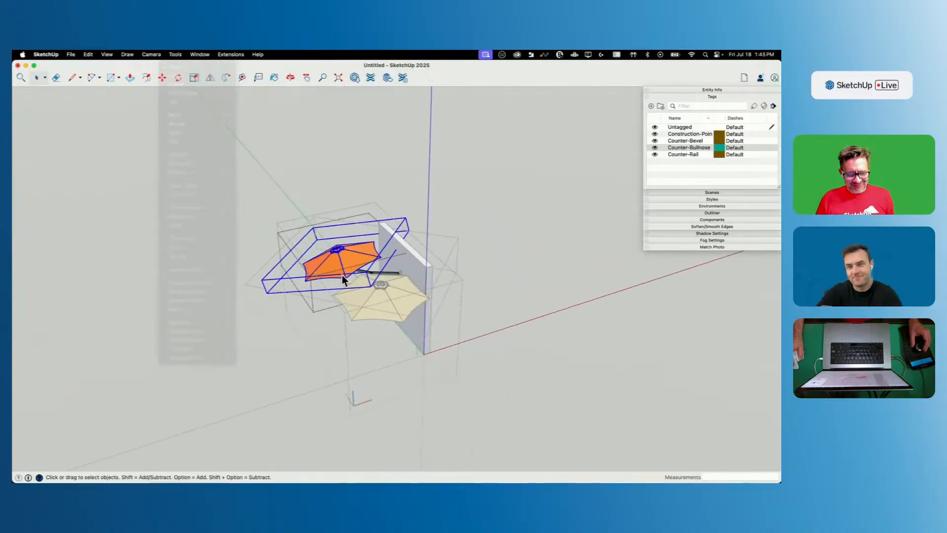
{"action": "left_click", "coordinate": [175, 54]}
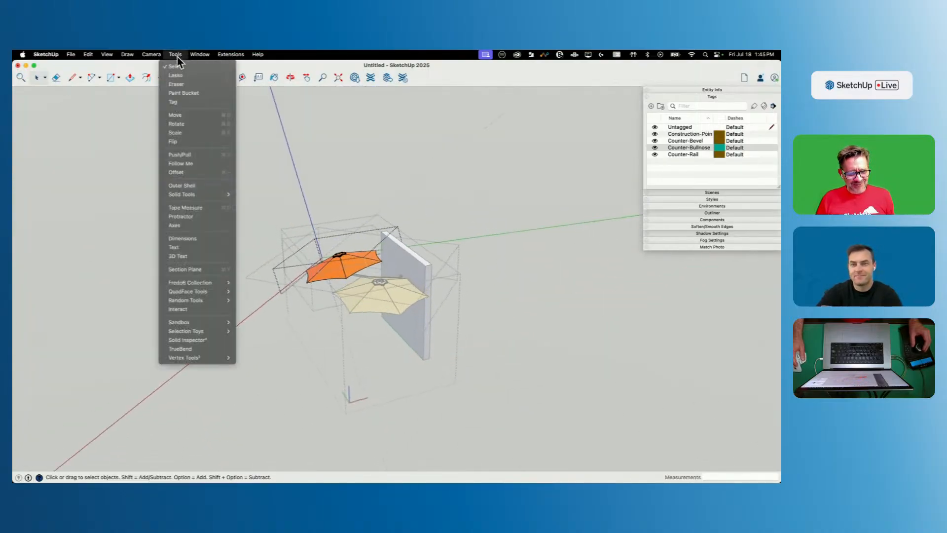
{"action": "left_click", "coordinate": [196, 225]}
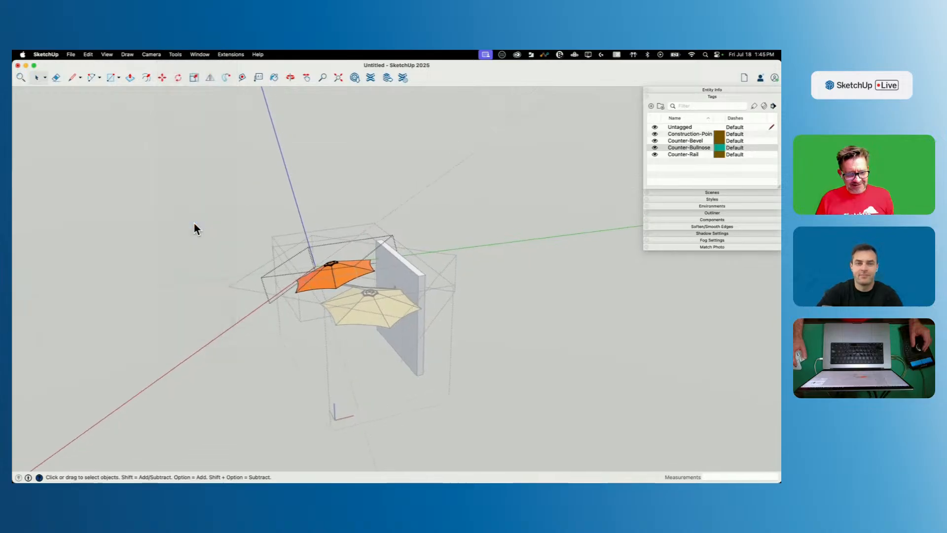
{"action": "left_click", "coordinate": [395, 420]}
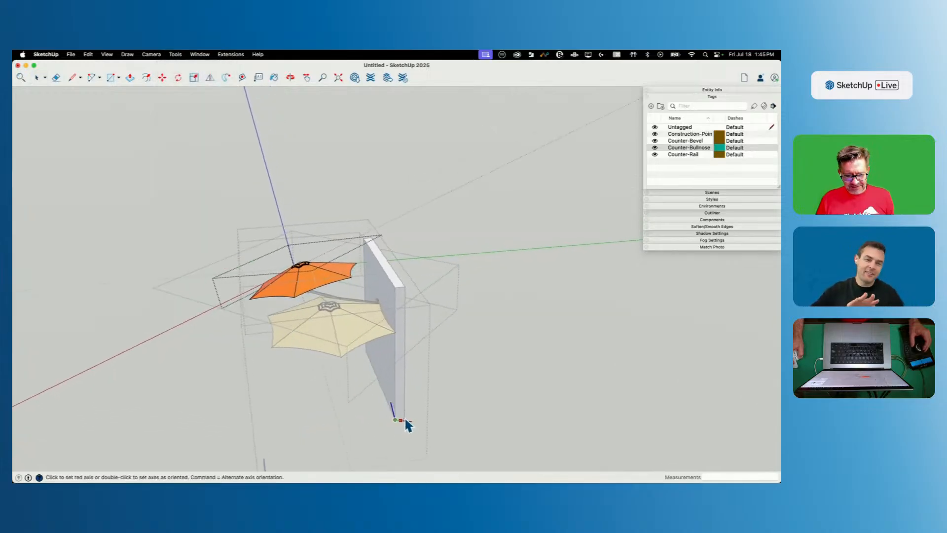
{"action": "double_click", "coordinate": [405, 413]}
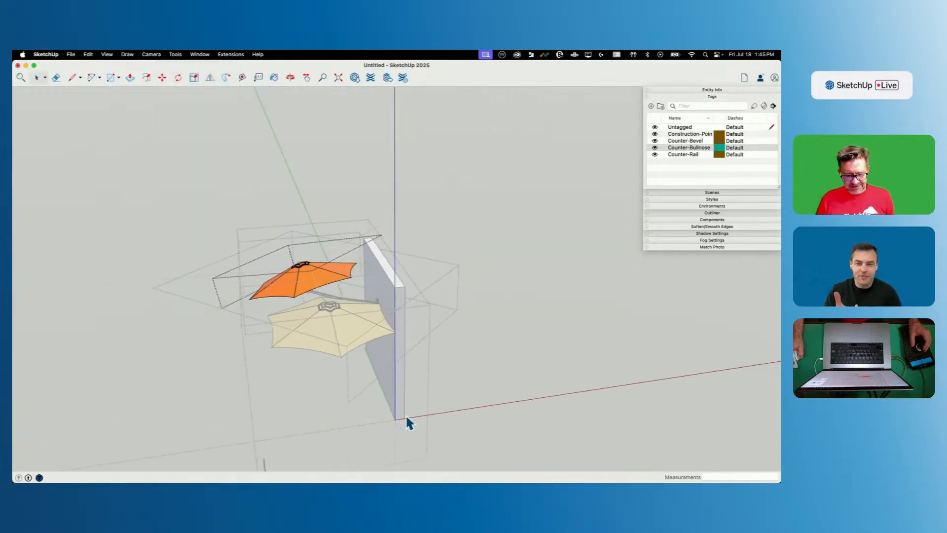
{"action": "left_click", "coordinate": [527, 331]}
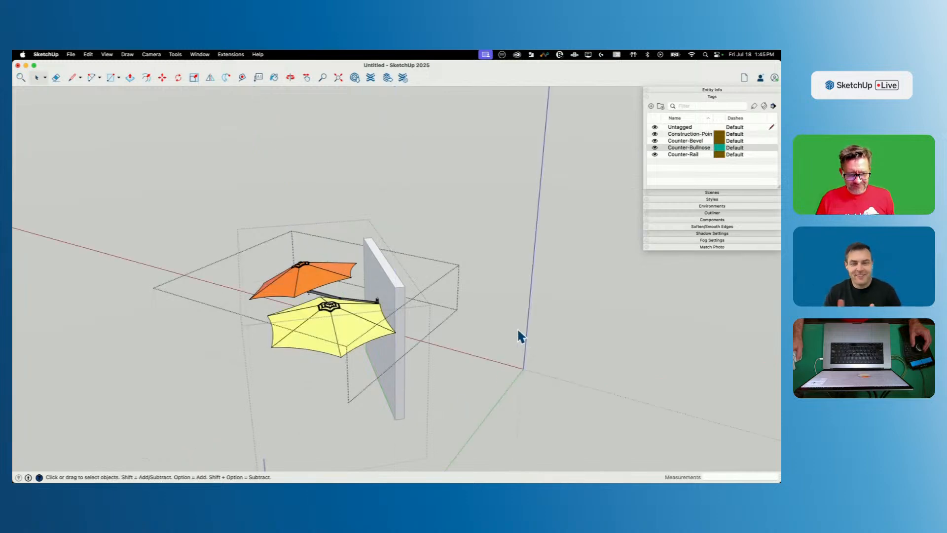
Step: Open the umbrella nested inside the yellow one and align its axes to the wall's lower end corner
{"action": "double_click", "coordinate": [317, 327]}
{"action": "left_click", "coordinate": [317, 327]}
{"action": "double_click", "coordinate": [316, 326]}
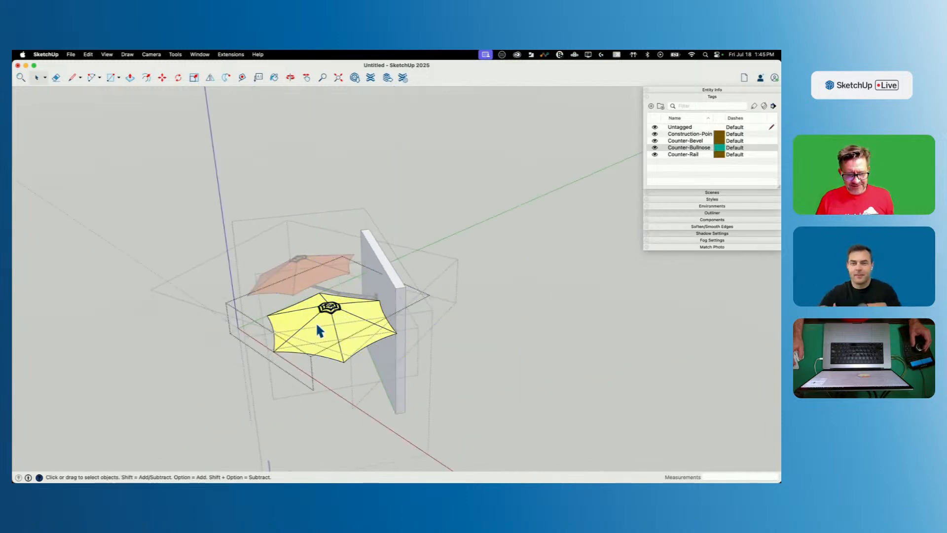
{"action": "left_click", "coordinate": [175, 55]}
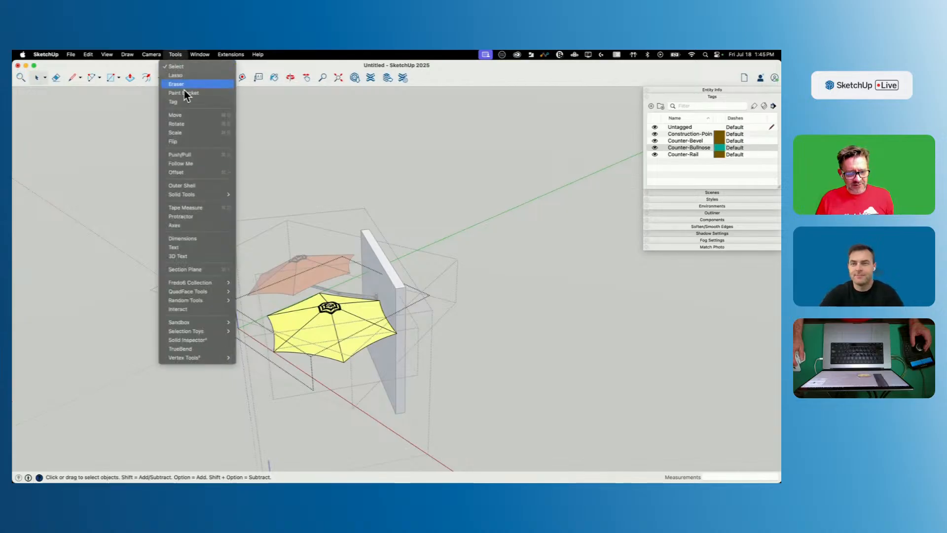
{"action": "left_click", "coordinate": [193, 227]}
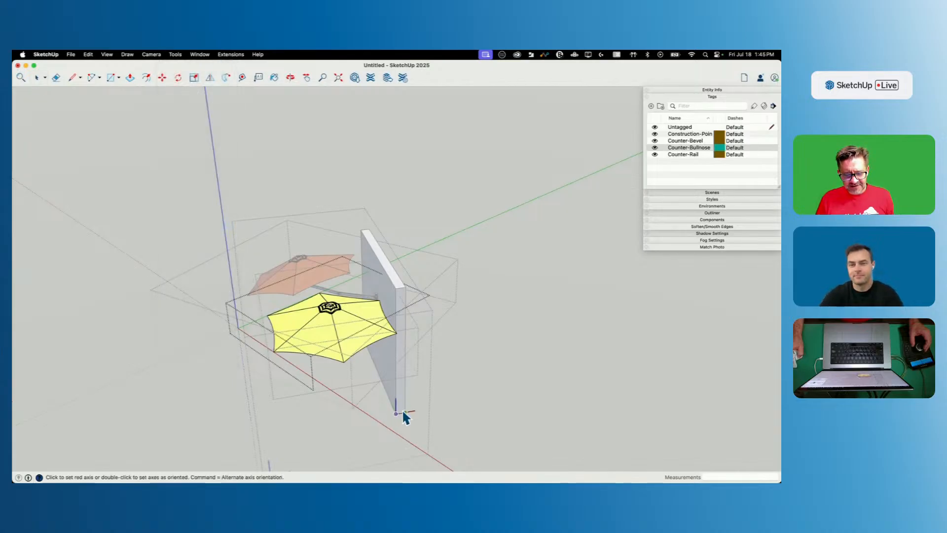
{"action": "double_click", "coordinate": [403, 409]}
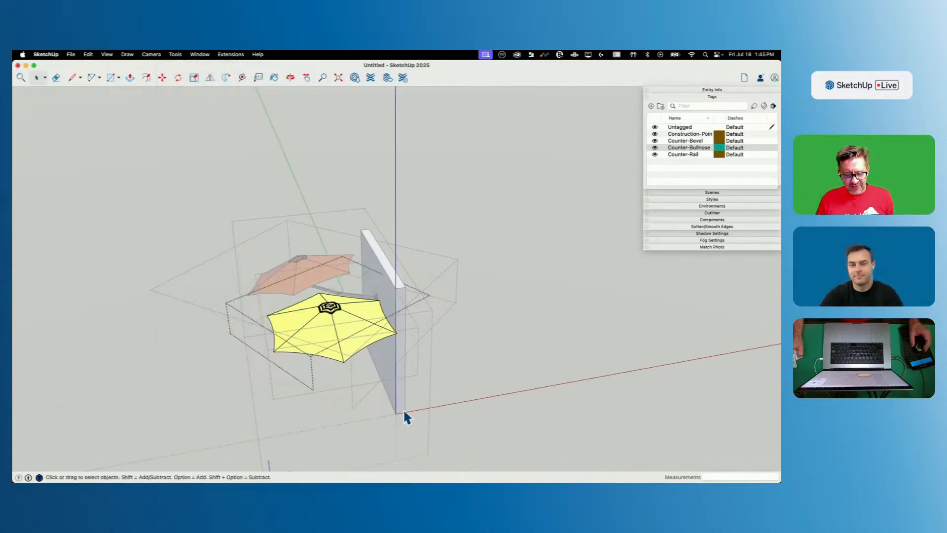
{"action": "left_click", "coordinate": [466, 233]}
Step: Check the yellow umbrella's bounding box and those of its nested canopy parts down to a single panel
{"action": "left_click", "coordinate": [327, 338]}
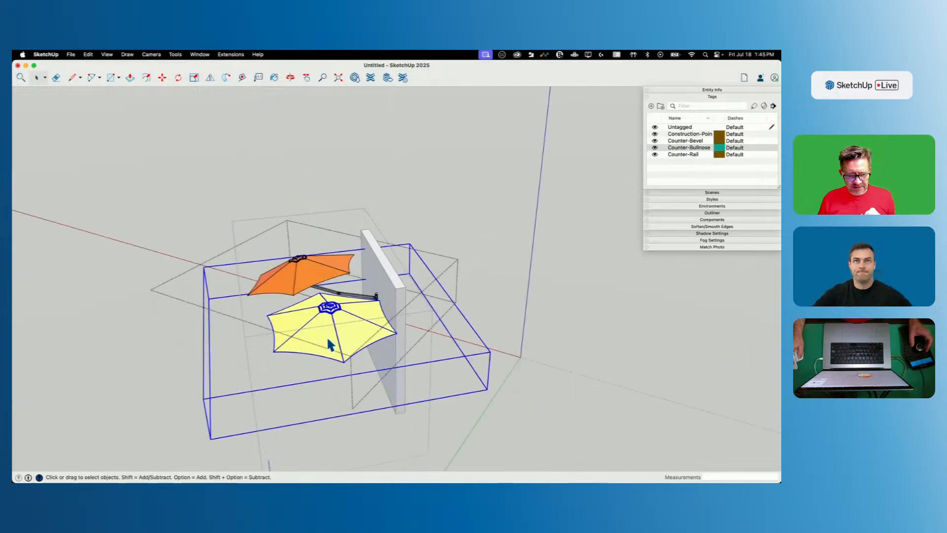
{"action": "double_click", "coordinate": [364, 355]}
{"action": "left_click", "coordinate": [363, 354]}
{"action": "double_click", "coordinate": [363, 354]}
{"action": "left_click", "coordinate": [363, 354]}
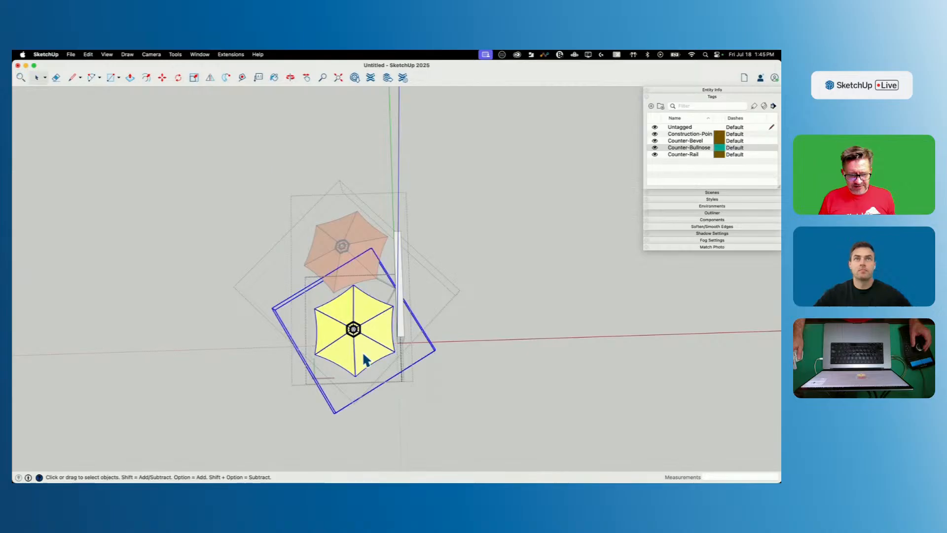
{"action": "double_click", "coordinate": [364, 354]}
{"action": "left_click", "coordinate": [364, 354]}
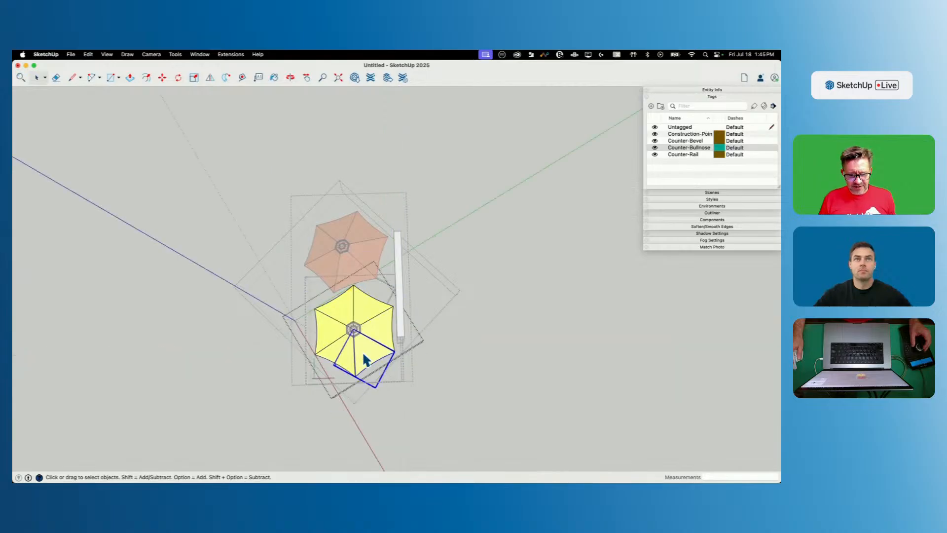
{"action": "left_click", "coordinate": [510, 345]}
{"action": "left_click", "coordinate": [510, 345]}
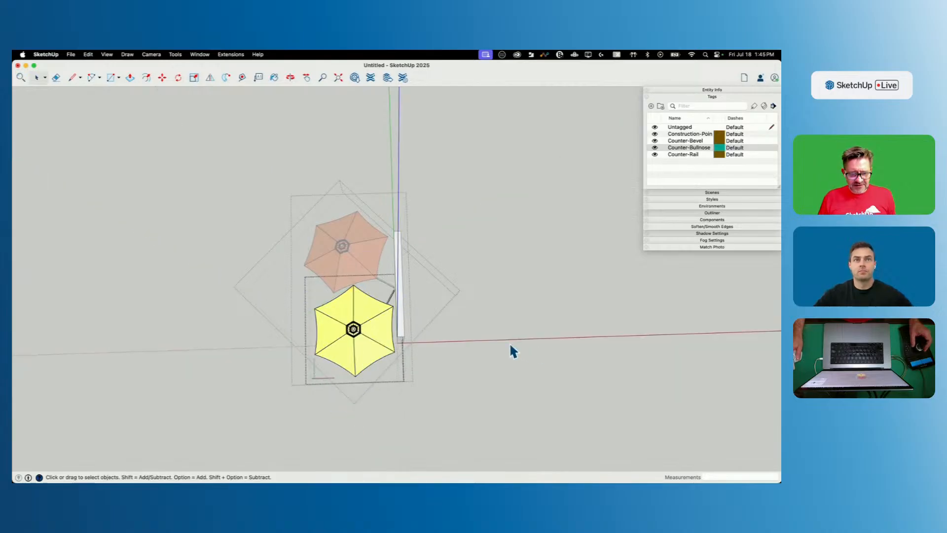
Step: Leave all nested levels and select the whole umbrella component to recheck its bounding box
{"action": "left_click", "coordinate": [493, 212]}
{"action": "left_click", "coordinate": [493, 210]}
{"action": "left_click", "coordinate": [493, 210]}
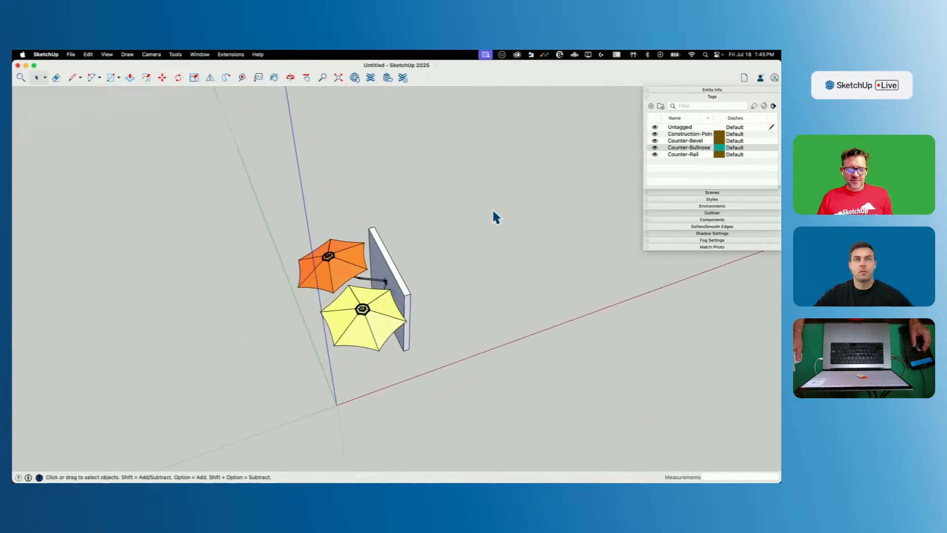
{"action": "left_click", "coordinate": [354, 331]}
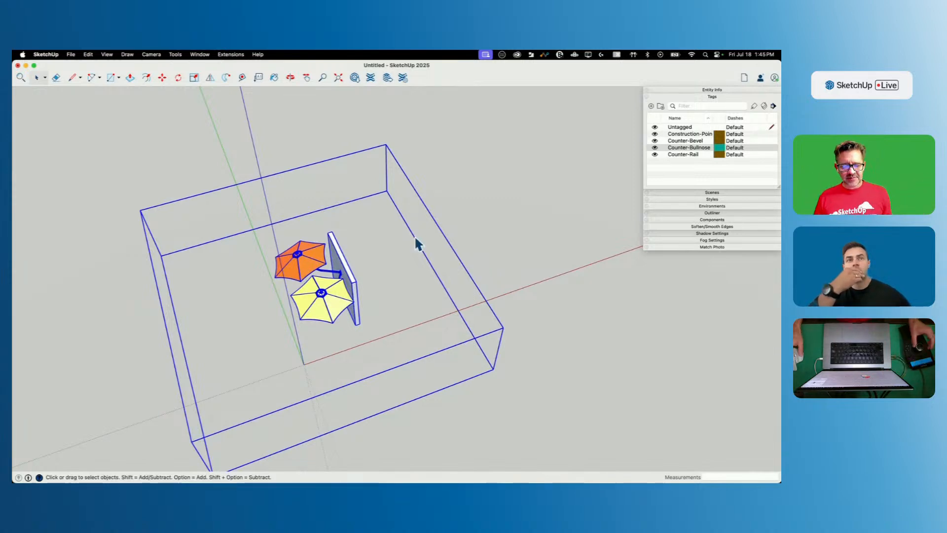
Step: Open the umbrella component level by level into the yellow umbrella and check the bounding box at each level
{"action": "left_click", "coordinate": [458, 170]}
{"action": "left_click", "coordinate": [348, 252]}
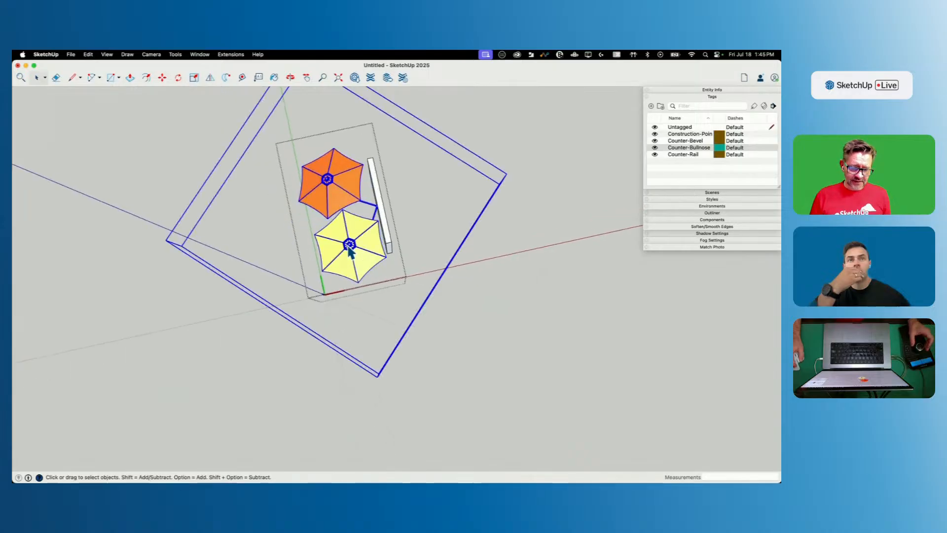
{"action": "double_click", "coordinate": [348, 246]}
{"action": "left_click", "coordinate": [348, 246]}
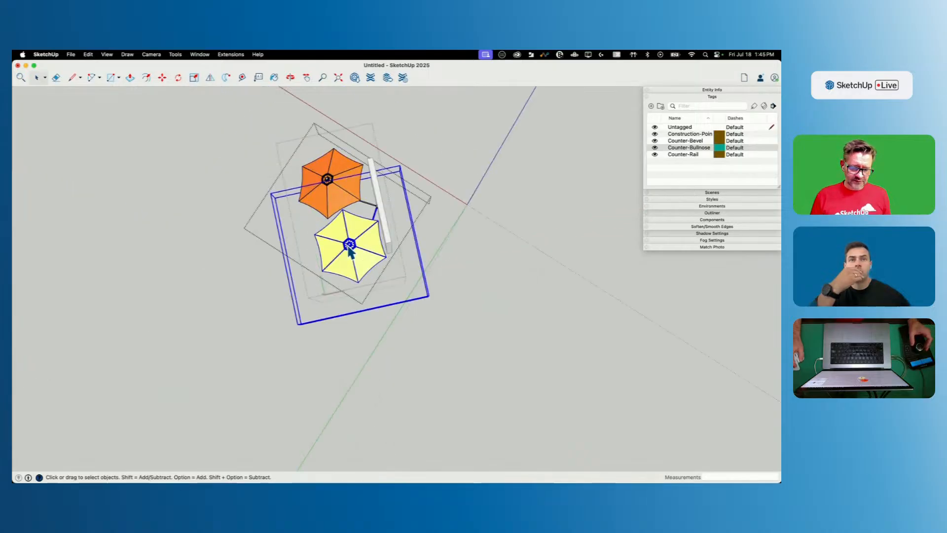
{"action": "double_click", "coordinate": [350, 246]}
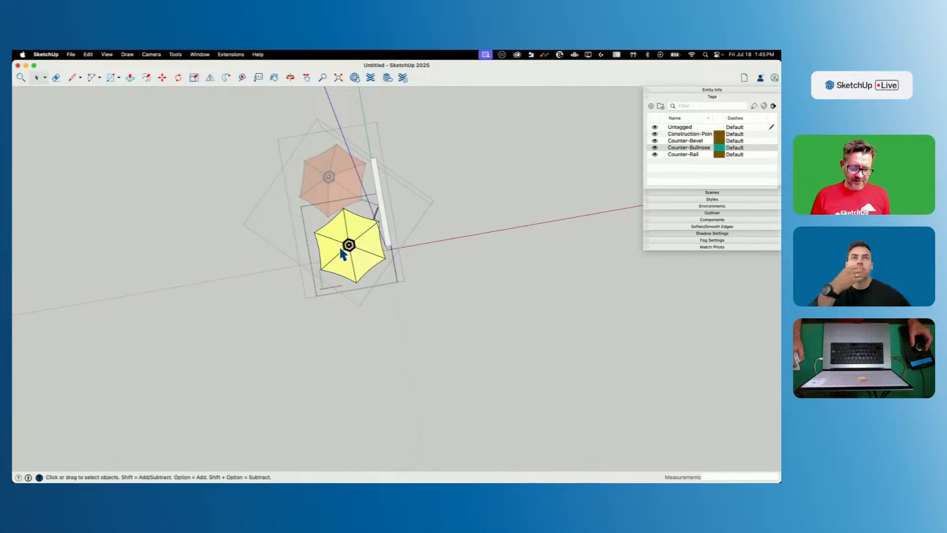
{"action": "left_click", "coordinate": [343, 254]}
{"action": "double_click", "coordinate": [334, 246]}
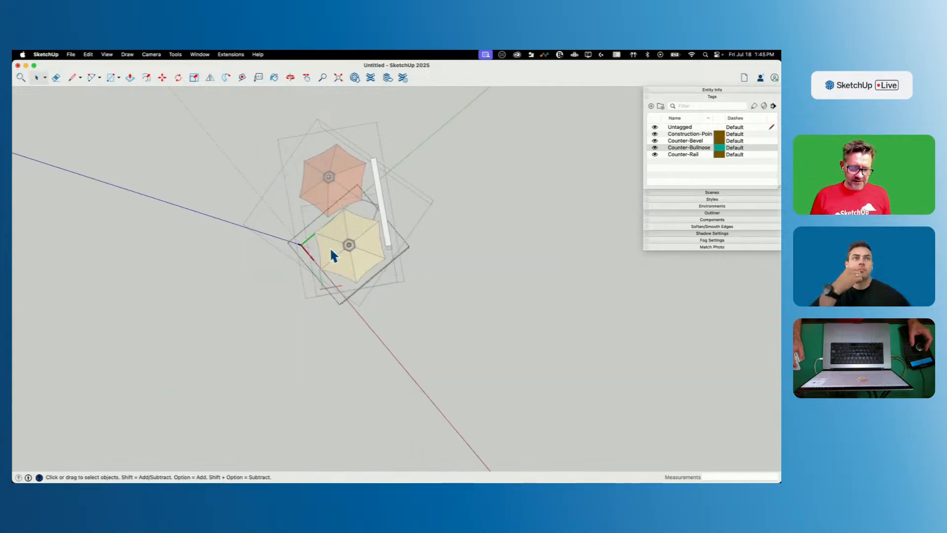
Step: Step back up to the yellow umbrella's canopy, select it to check its bounding box, and leave all nested levels
{"action": "left_click", "coordinate": [513, 295]}
{"action": "left_click", "coordinate": [362, 261]}
{"action": "double_click", "coordinate": [363, 261]}
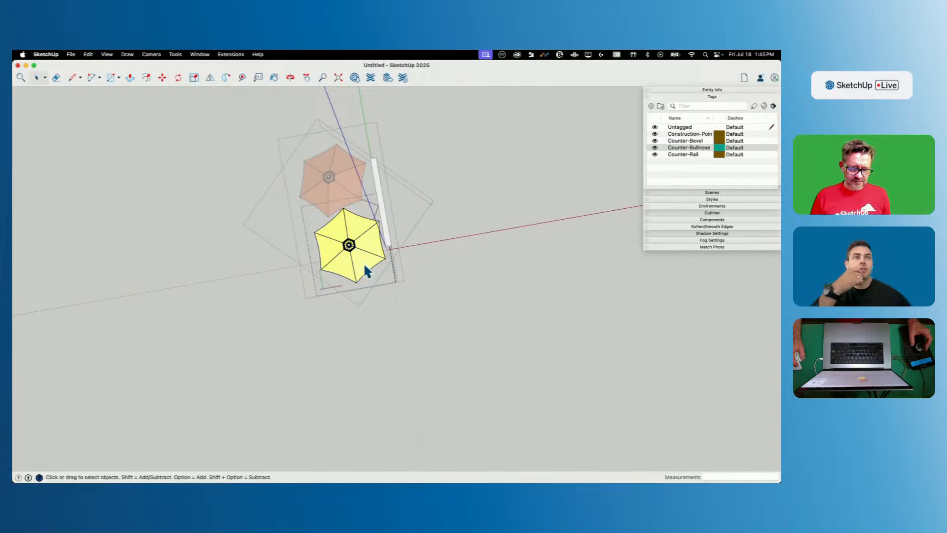
{"action": "left_click", "coordinate": [364, 265]}
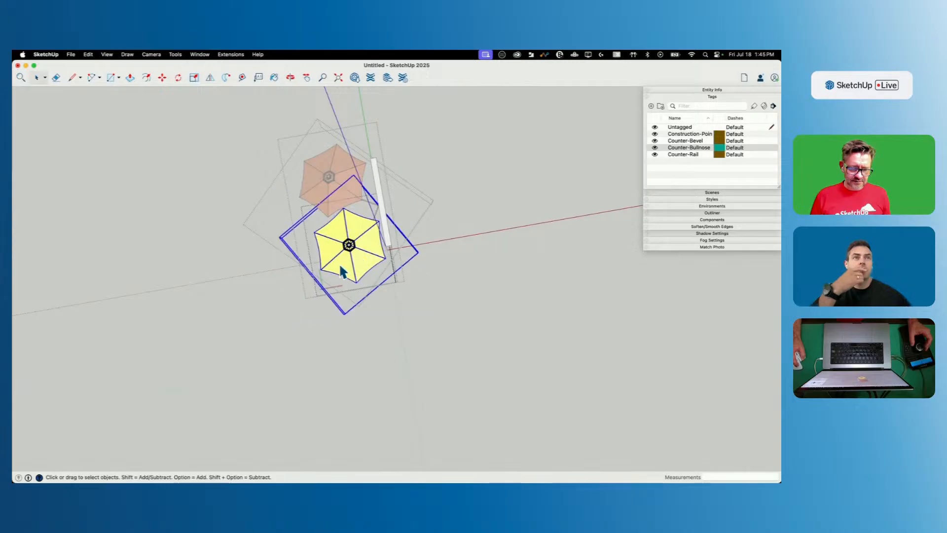
{"action": "left_click", "coordinate": [509, 226]}
{"action": "middle_click_drag", "start_coordinate": [509, 226], "coordinate": [526, 183]}
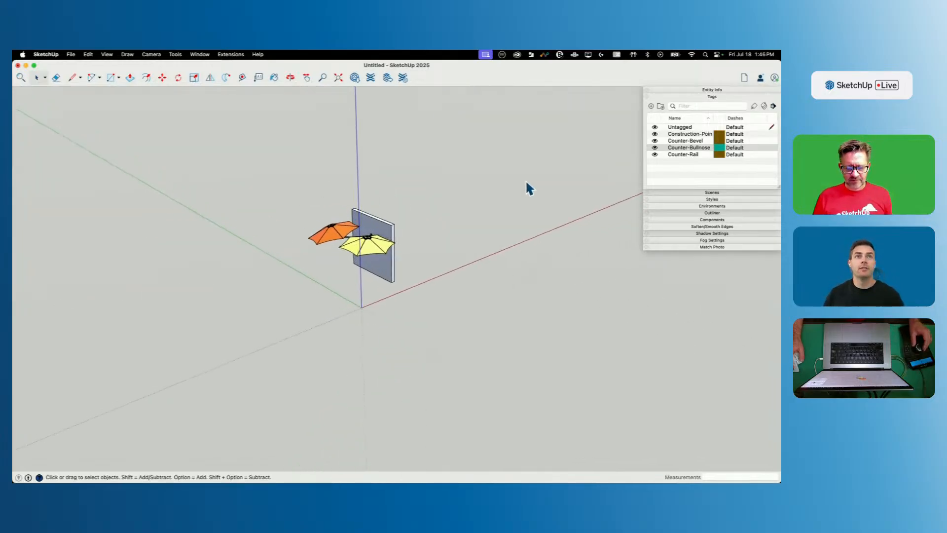
Step: Select the whole wall umbrella component and inspect its bounding box from above and from the side
{"action": "left_click", "coordinate": [362, 254]}
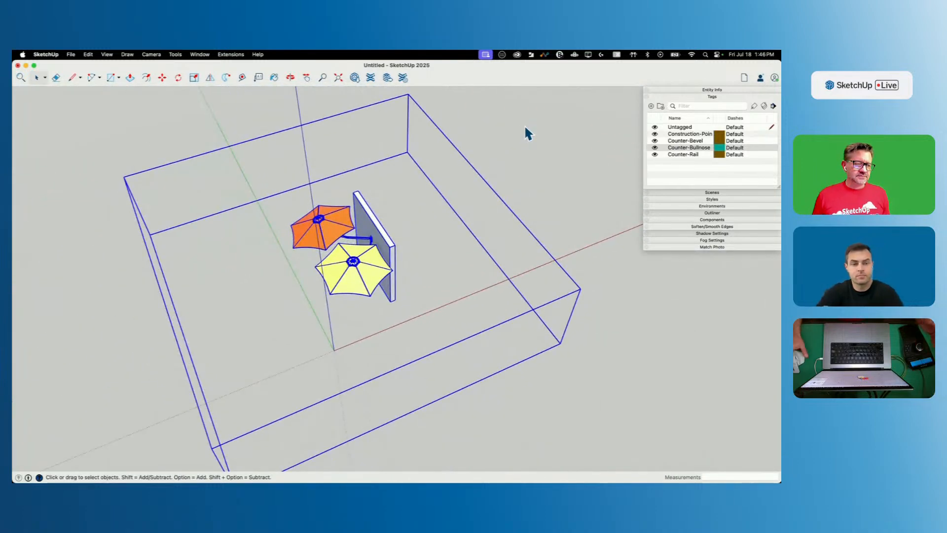
{"action": "left_click", "coordinate": [509, 129]}
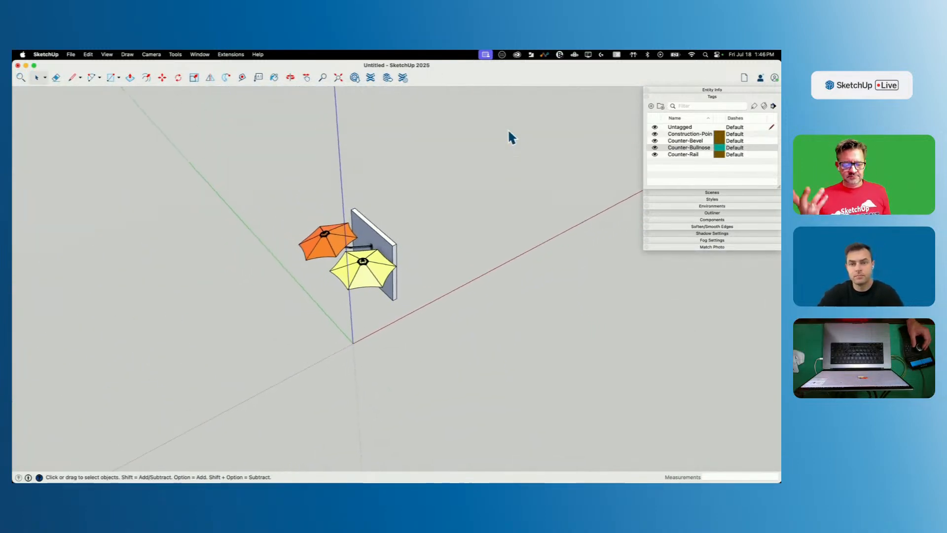
{"action": "left_click", "coordinate": [404, 250]}
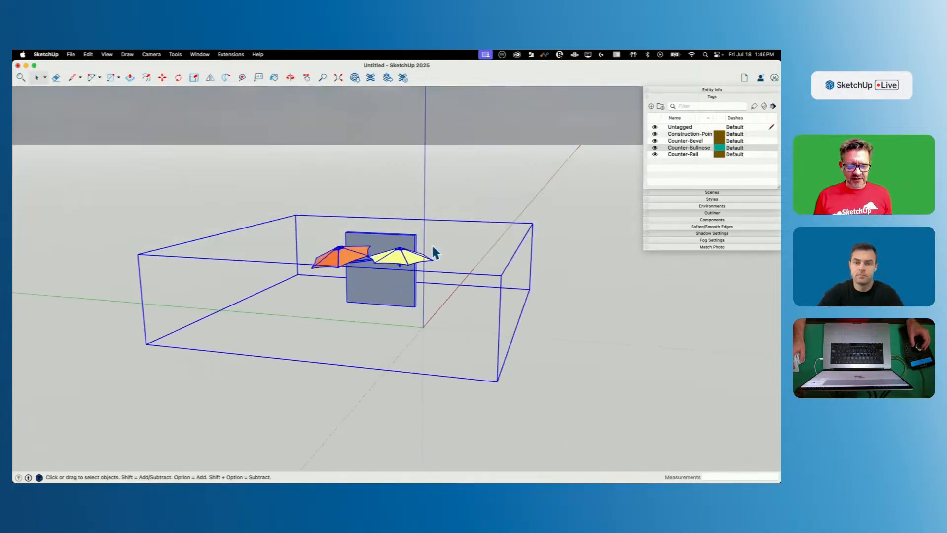
Step: Hide the rest of the model during component editing and open the yellow umbrella's nested levels to select a single canopy panel
{"action": "double_click", "coordinate": [364, 250]}
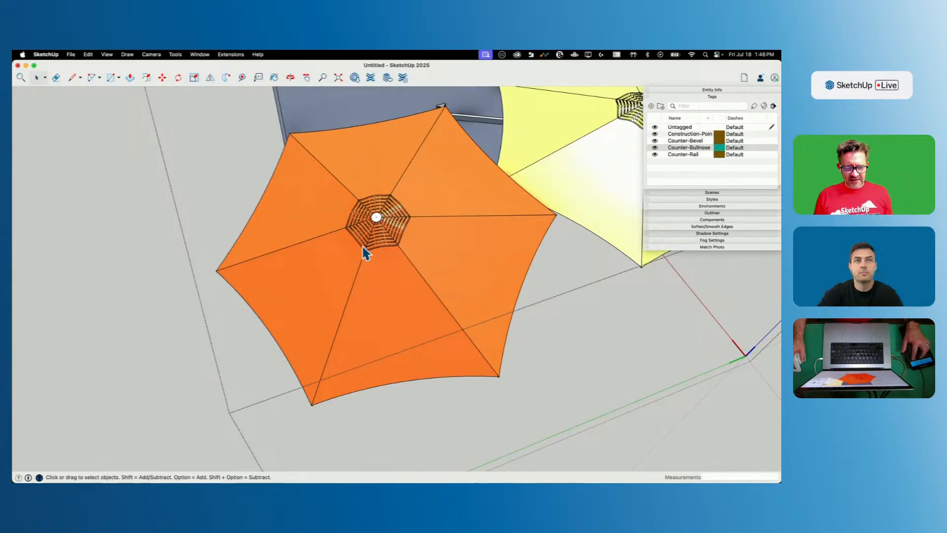
{"action": "key", "text": "alt+h"}
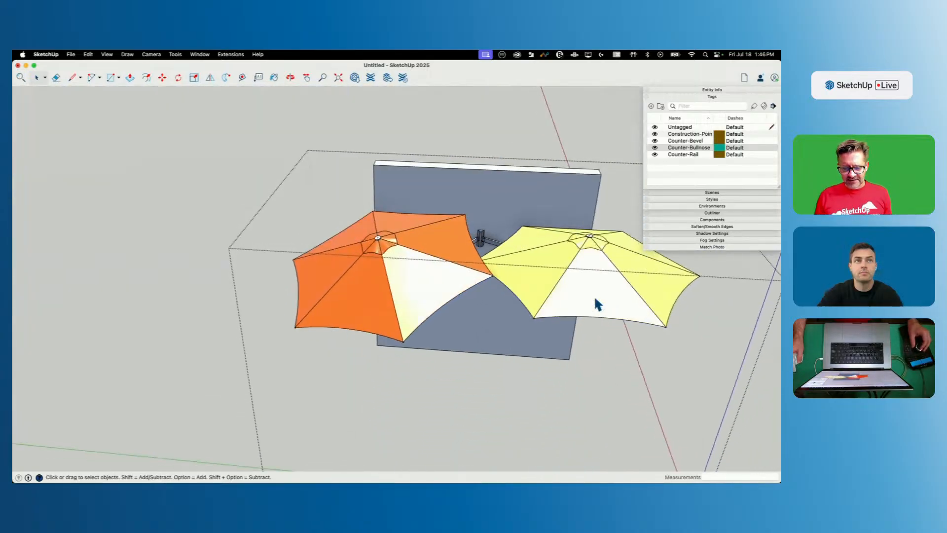
{"action": "double_click", "coordinate": [549, 295]}
{"action": "double_click", "coordinate": [520, 307]}
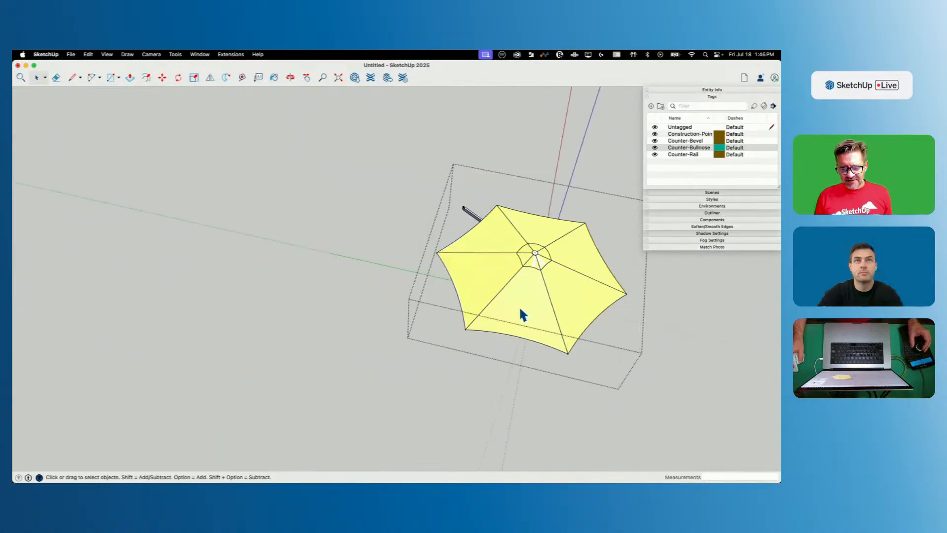
{"action": "left_click", "coordinate": [519, 308]}
{"action": "double_click", "coordinate": [523, 303]}
{"action": "double_click", "coordinate": [531, 295]}
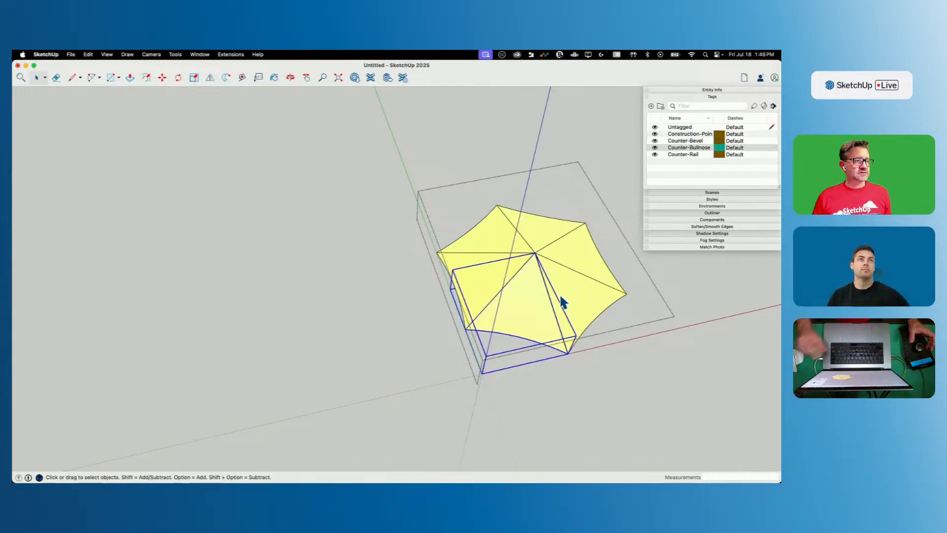
Step: Examine the canopy panel's bounding box against its parent's from several angles and leave all nested levels
{"action": "middle_click_drag", "start_coordinate": [553, 301], "coordinate": [349, 281]}
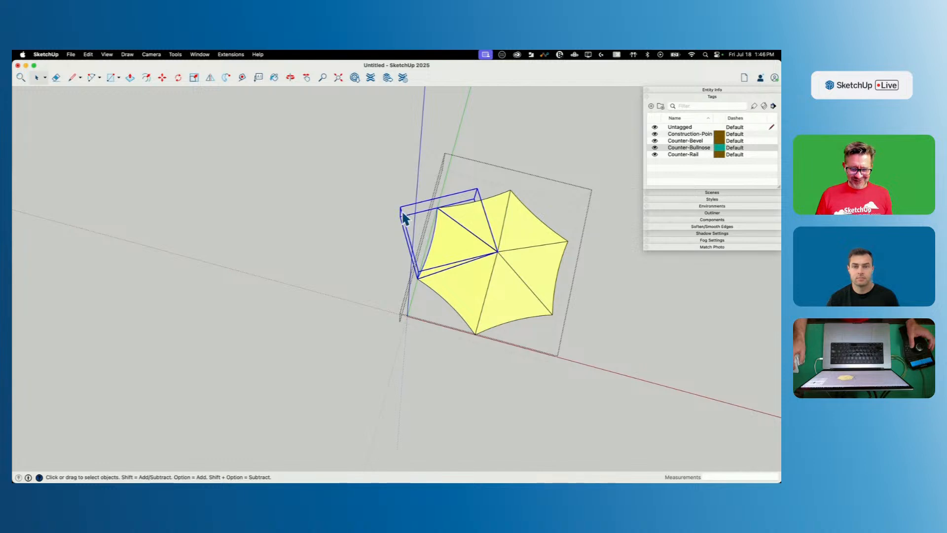
{"action": "middle_click_drag", "start_coordinate": [401, 211], "coordinate": [403, 294]}
{"action": "left_click", "coordinate": [615, 253]}
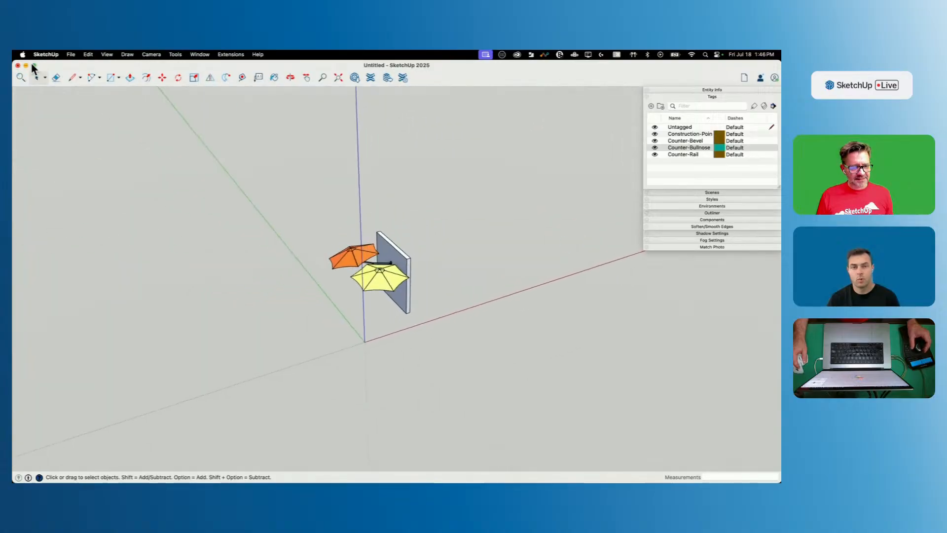
Step: Minimize the umbrella file to return to the Patio model and turn off edges in its style
{"action": "left_click", "coordinate": [26, 63]}
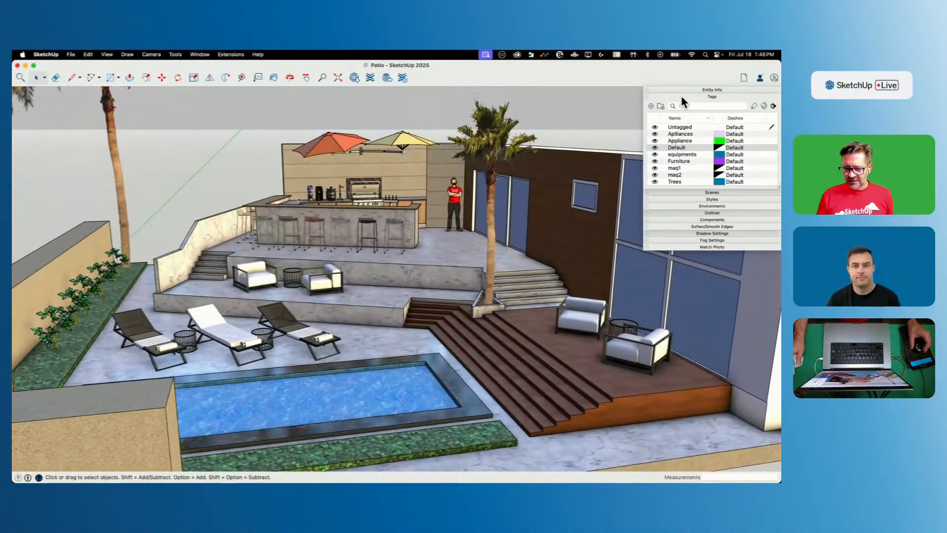
{"action": "left_click", "coordinate": [680, 94]}
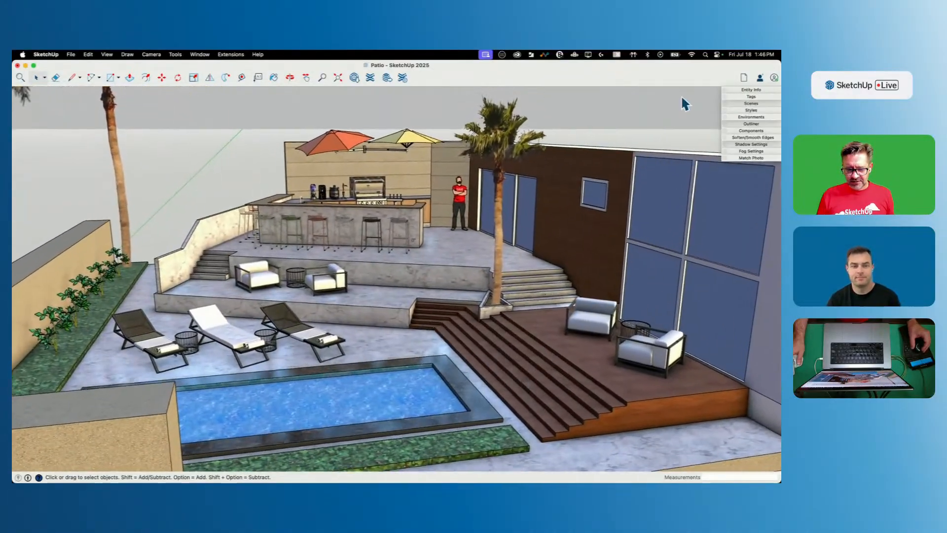
{"action": "left_click", "coordinate": [747, 109]}
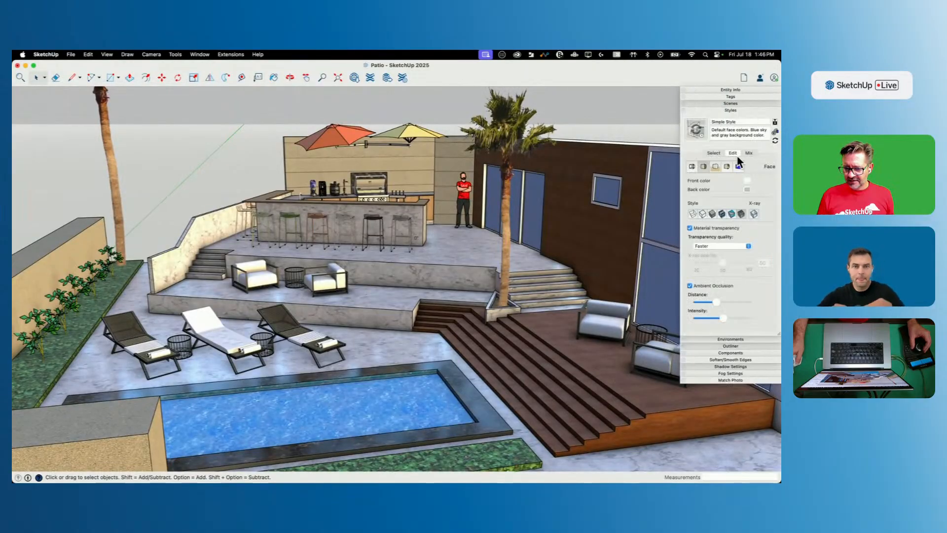
{"action": "left_click", "coordinate": [692, 166]}
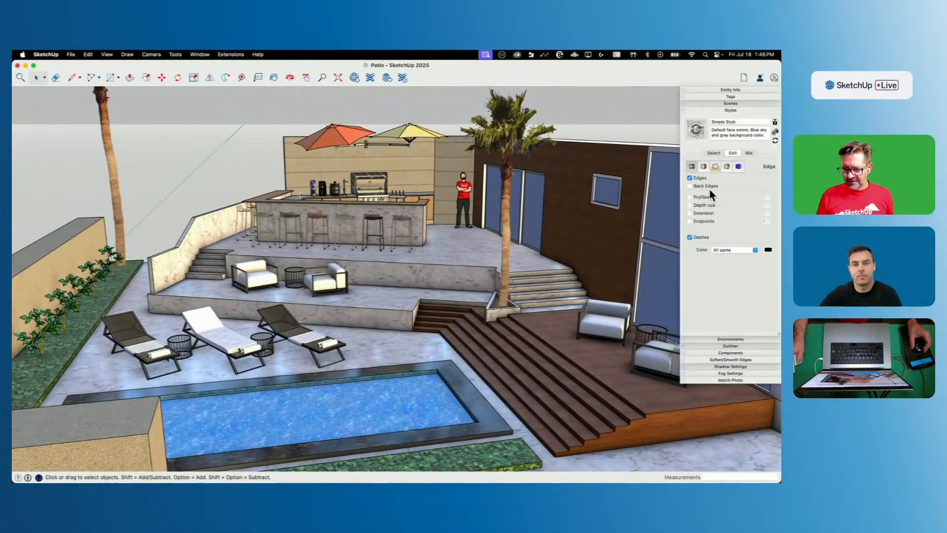
{"action": "left_click", "coordinate": [690, 178]}
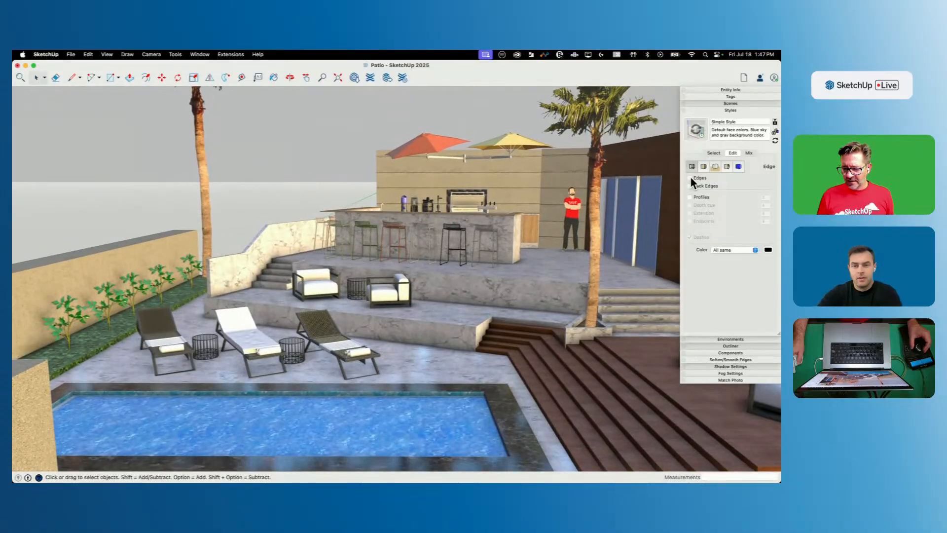
Step: Turn on shadows in the Patio model and set the time to 12:32 PM and the date to 10/15
{"action": "left_click", "coordinate": [718, 109]}
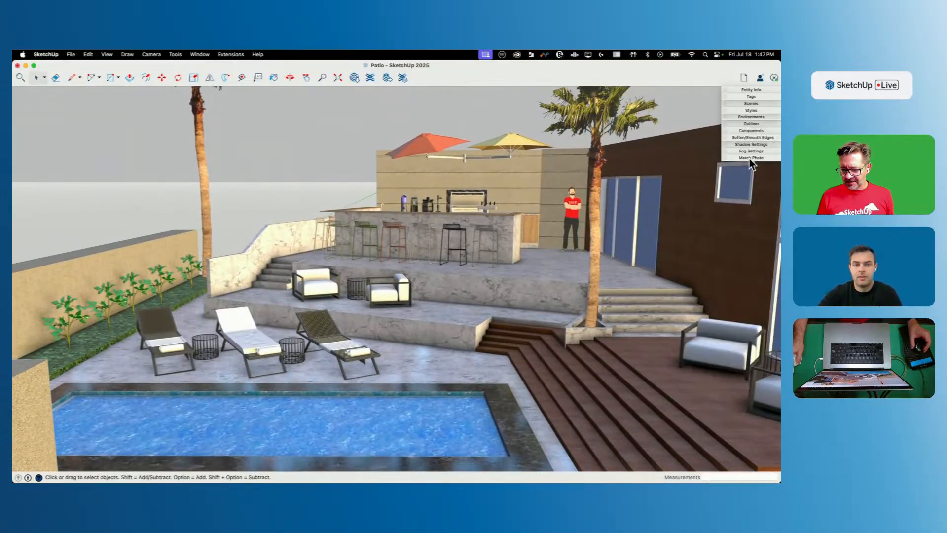
{"action": "left_click", "coordinate": [745, 144]}
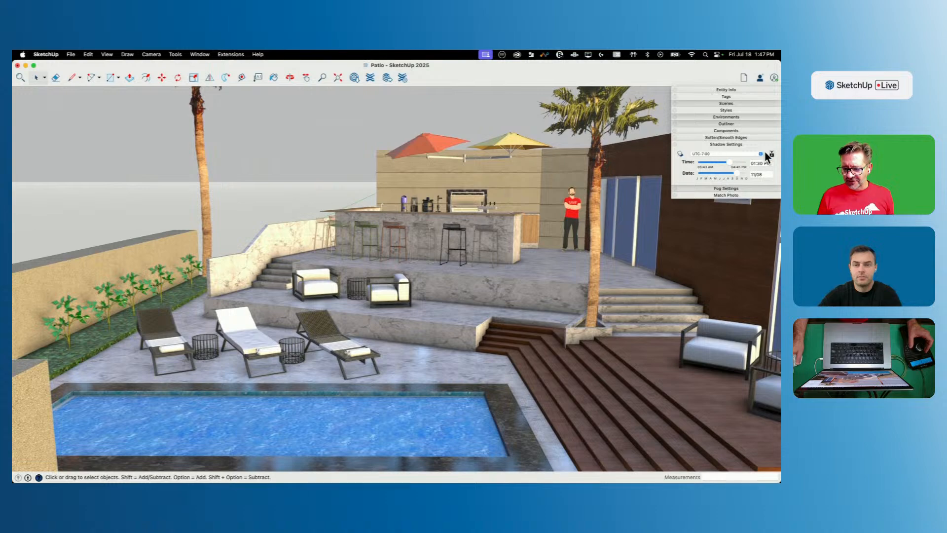
{"action": "left_click", "coordinate": [680, 153]}
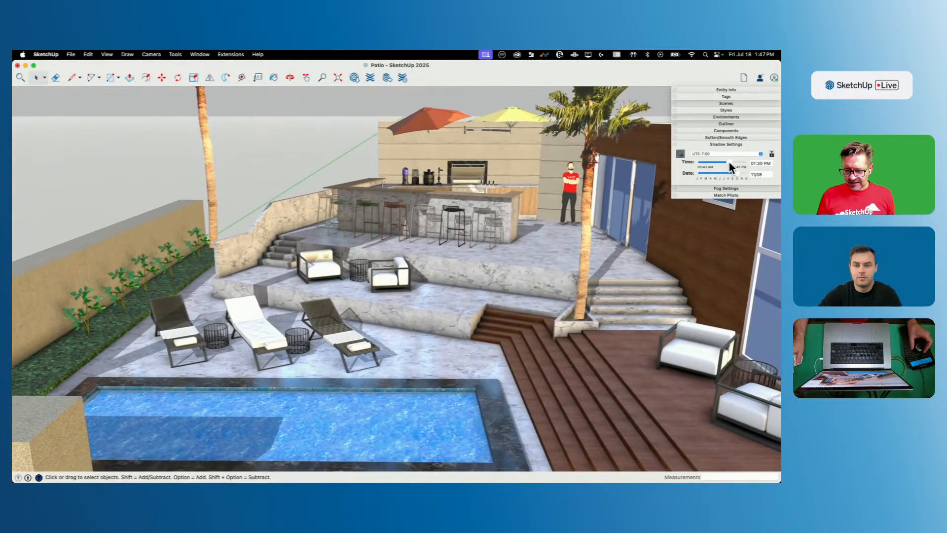
{"action": "mouse_move", "coordinate": [726, 161]}
{"action": "left_mouse_down"}
{"action": "mouse_move", "coordinate": [714, 162]}
{"action": "mouse_move", "coordinate": [734, 172]}
{"action": "left_mouse_up"}
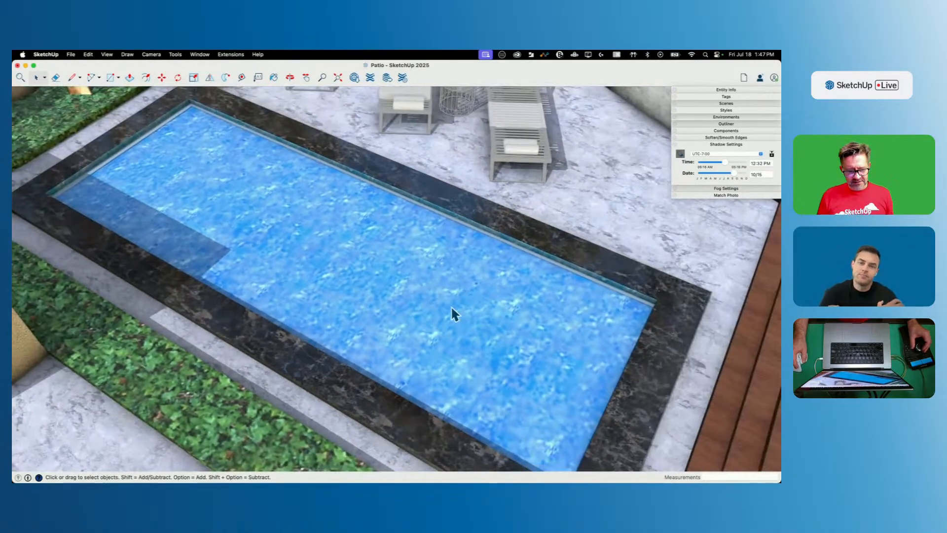
Step: Bring up the materials used in the model and sample the pool's water material with Paint Bucket
{"action": "left_click", "coordinate": [398, 262]}
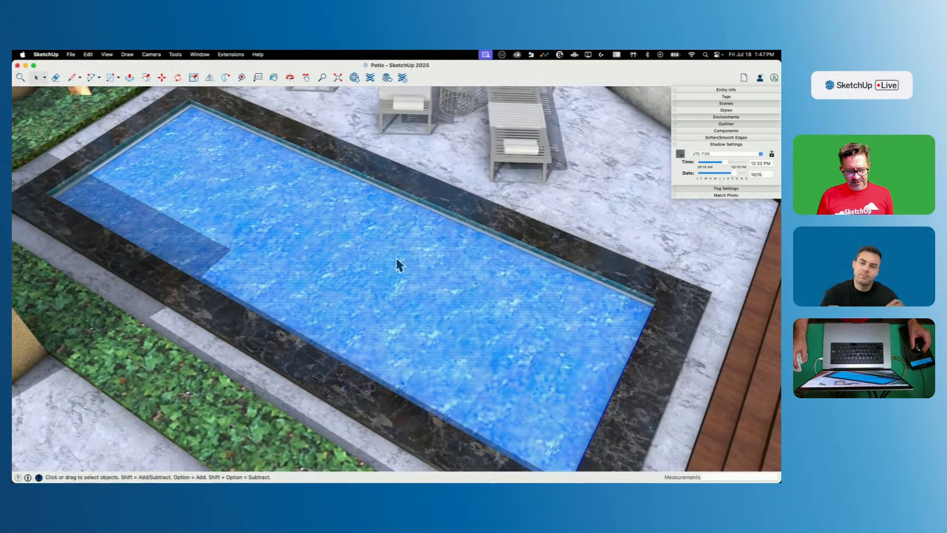
{"action": "key", "text": "b"}
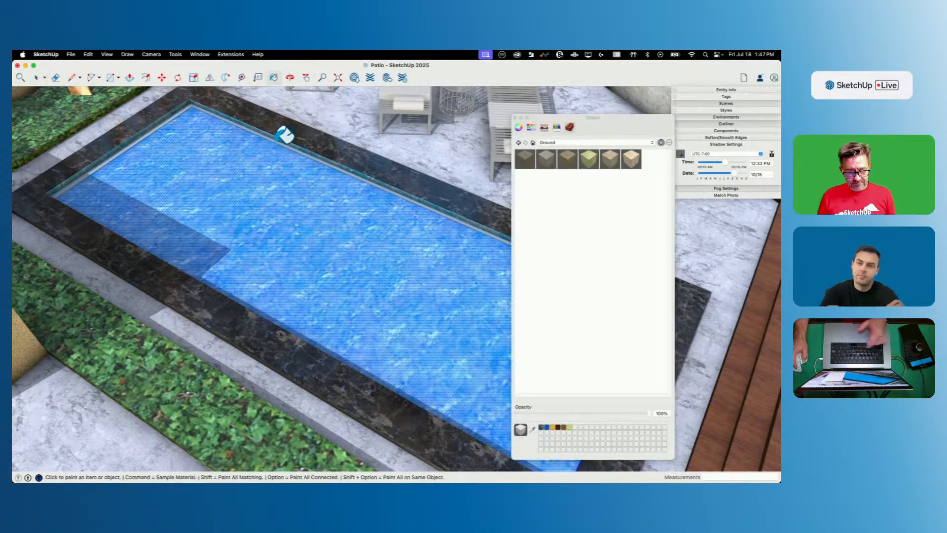
{"action": "left_click", "coordinate": [532, 142]}
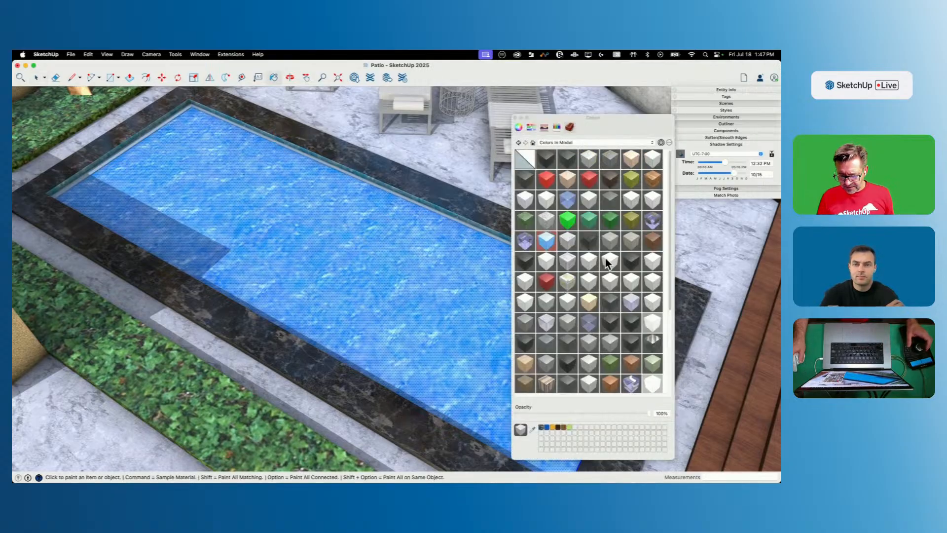
{"action": "scroll", "coordinate": [632, 332], "scroll_direction": "down", "scroll_amount": 5}
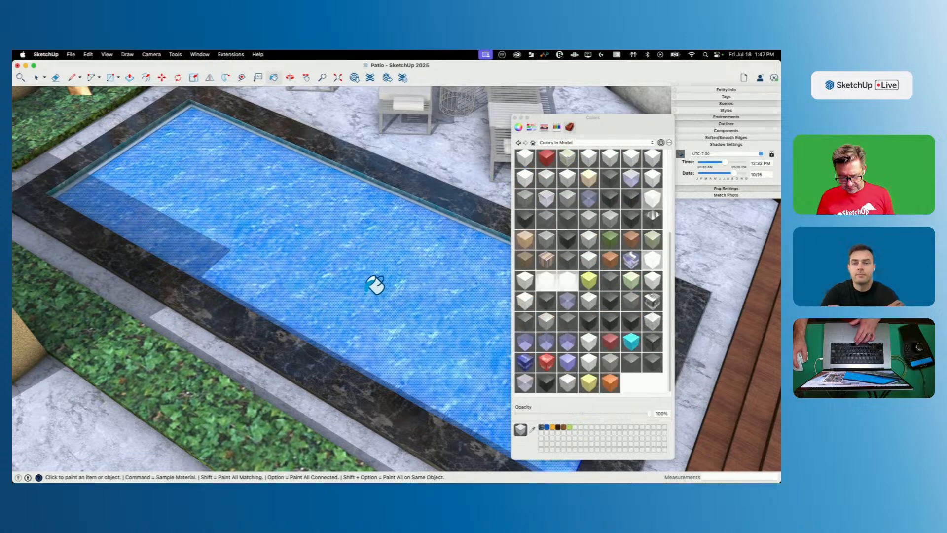
{"action": "key", "text": "super"}
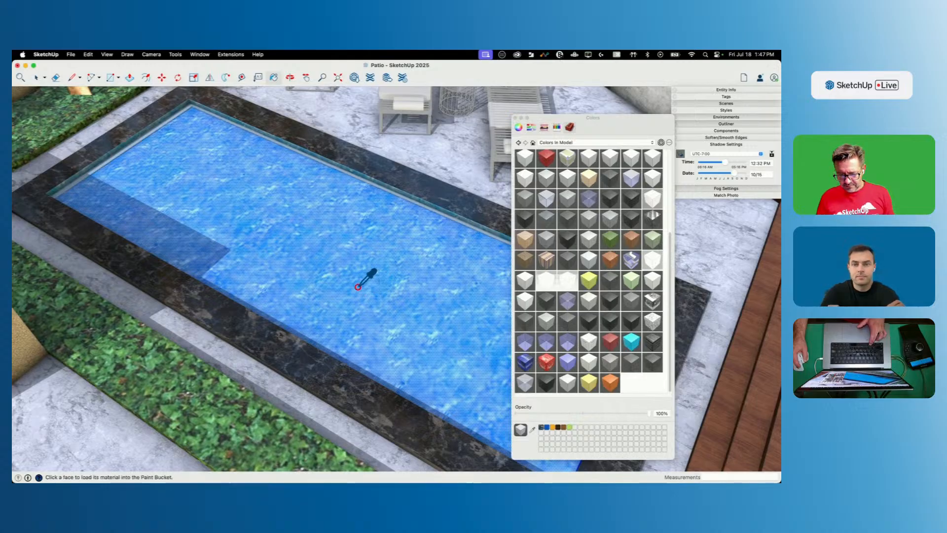
{"action": "left_click", "coordinate": [358, 286], "text": "super"}
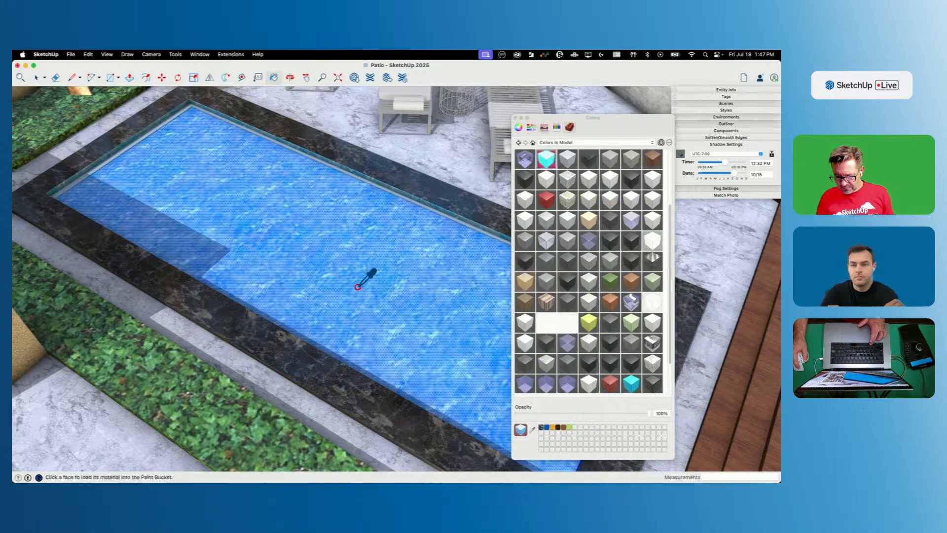
Step: Edit the Water_Sparkling material to a metalness of 0.45 and a roughness of 0.00
{"action": "double_click", "coordinate": [546, 164]}
{"action": "key", "text": "super"}
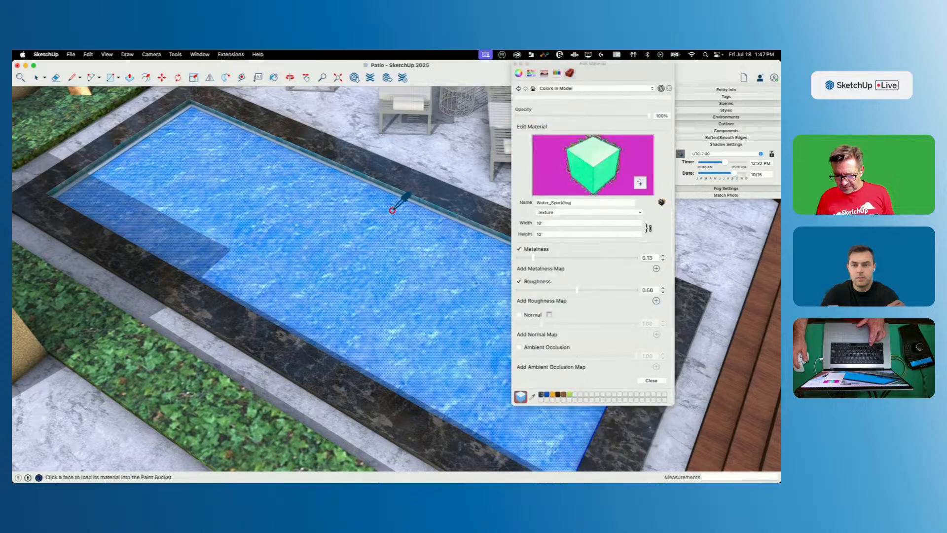
{"action": "mouse_move", "coordinate": [534, 257]}
{"action": "left_mouse_down"}
{"action": "mouse_move", "coordinate": [627, 253]}
{"action": "mouse_move", "coordinate": [540, 257]}
{"action": "left_mouse_up"}
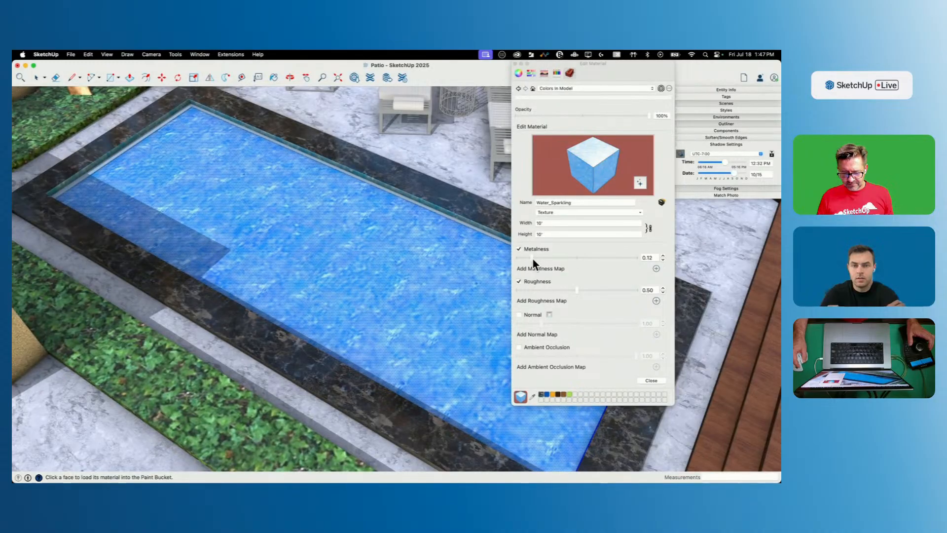
{"action": "left_click_drag", "start_coordinate": [581, 295], "coordinate": [649, 294]}
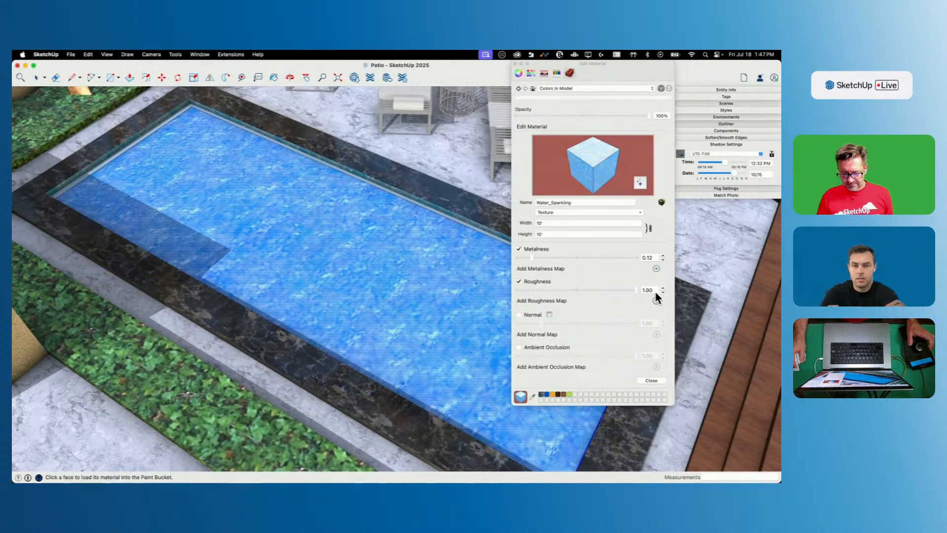
{"action": "left_click_drag", "start_coordinate": [587, 286], "coordinate": [472, 285]}
{"action": "mouse_move", "coordinate": [531, 257]}
{"action": "left_mouse_down"}
{"action": "mouse_move", "coordinate": [598, 257]}
{"action": "mouse_move", "coordinate": [571, 256]}
{"action": "left_mouse_up"}
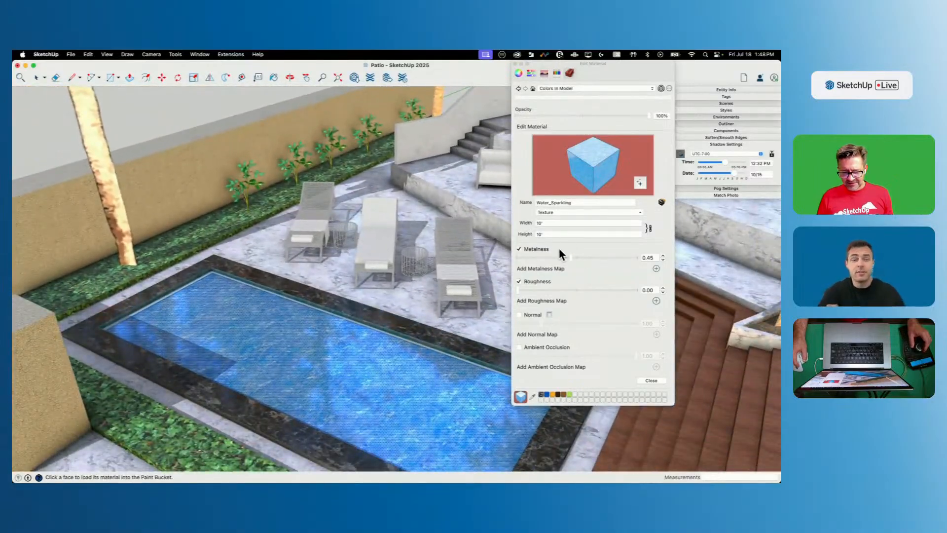
Step: Set the metalness of the Water_Sparkling material to 0.20 and close the materials window
{"action": "left_click_drag", "start_coordinate": [571, 256], "coordinate": [543, 255]}
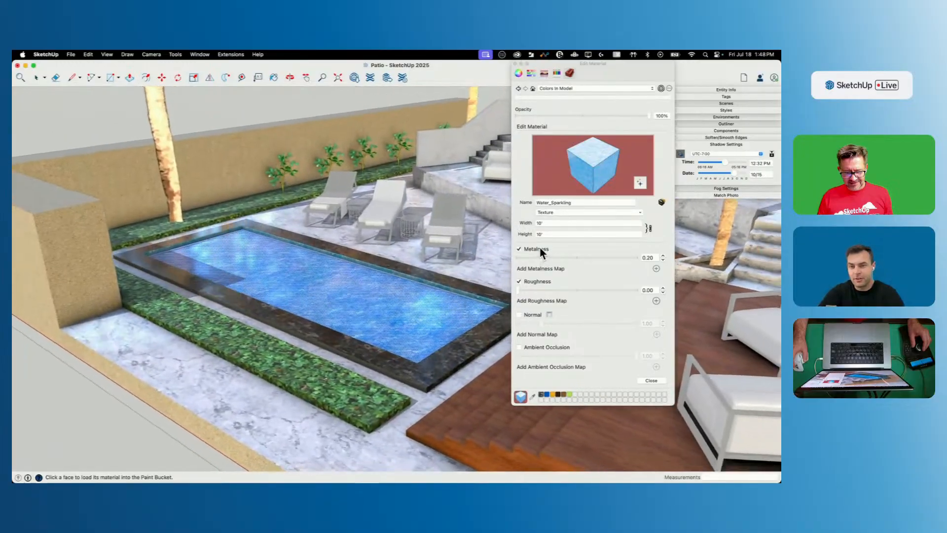
{"action": "key", "text": "space"}
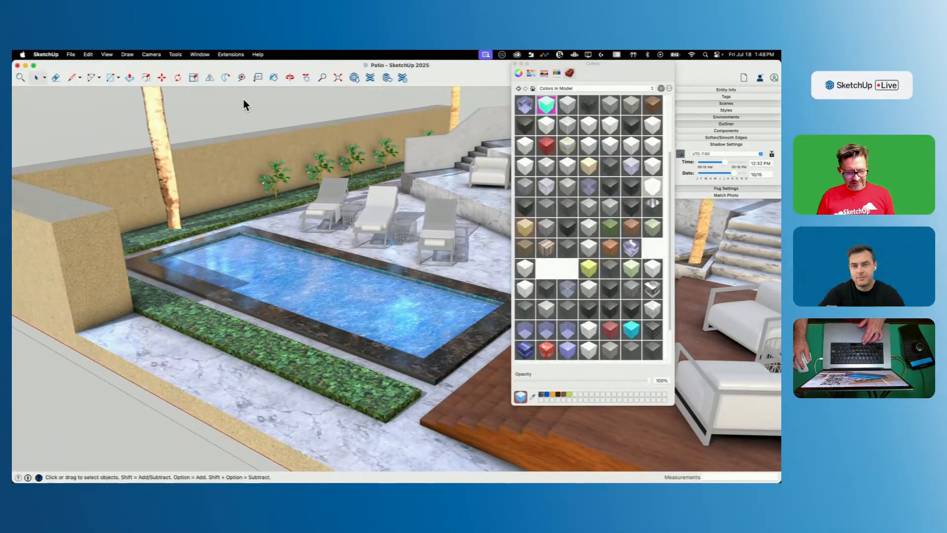
{"action": "left_click", "coordinate": [515, 63]}
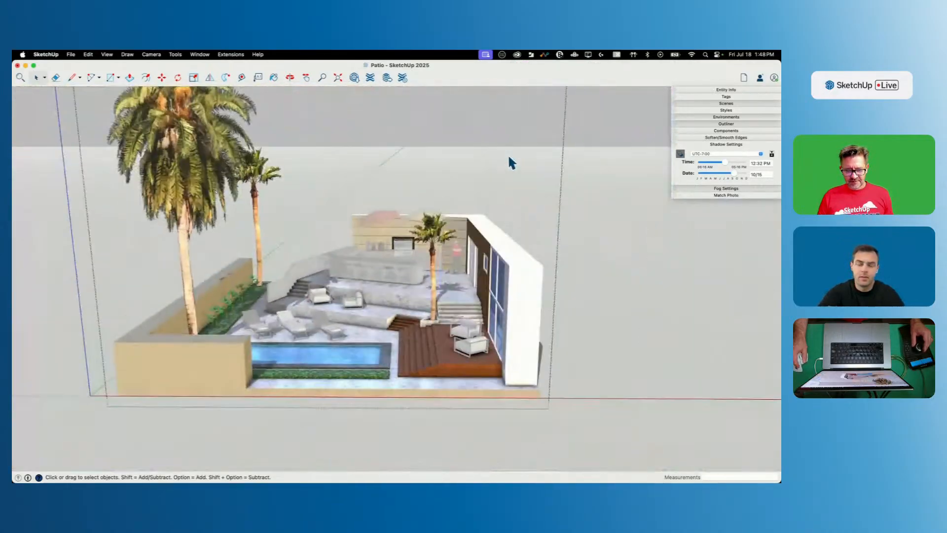
Step: Leave the group being edited and close the Match Photo panel
{"action": "left_click", "coordinate": [508, 155]}
{"action": "left_click", "coordinate": [675, 195]}
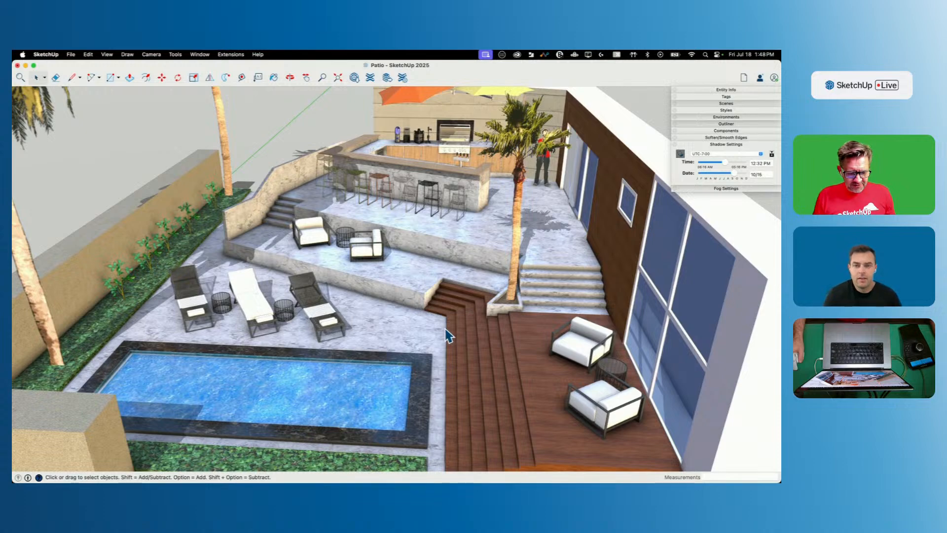
Step: Examine the pool water, shadows and terraces of the Patio model from several angles and distances
{"action": "middle_click_drag", "start_coordinate": [465, 348], "coordinate": [450, 324]}
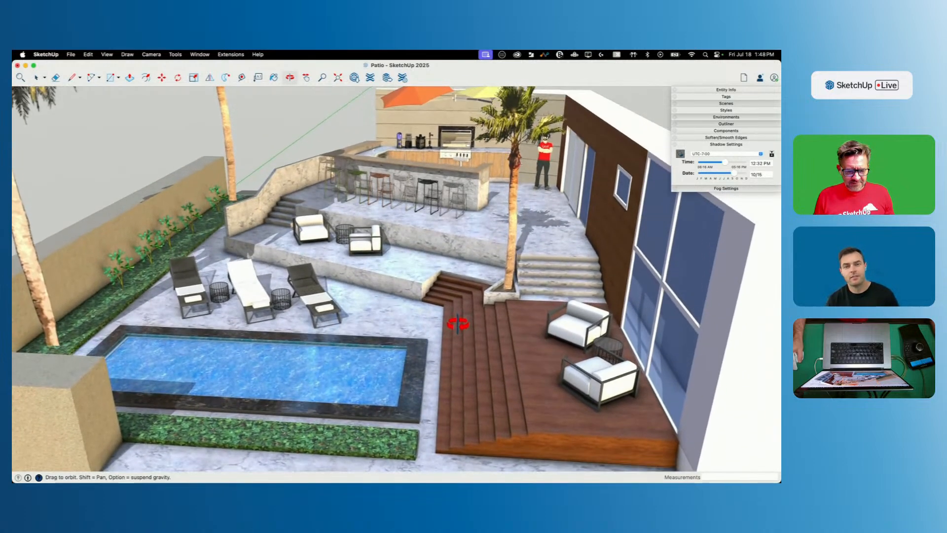
{"action": "scroll", "coordinate": [459, 329], "scroll_direction": "down", "scroll_amount": 5}
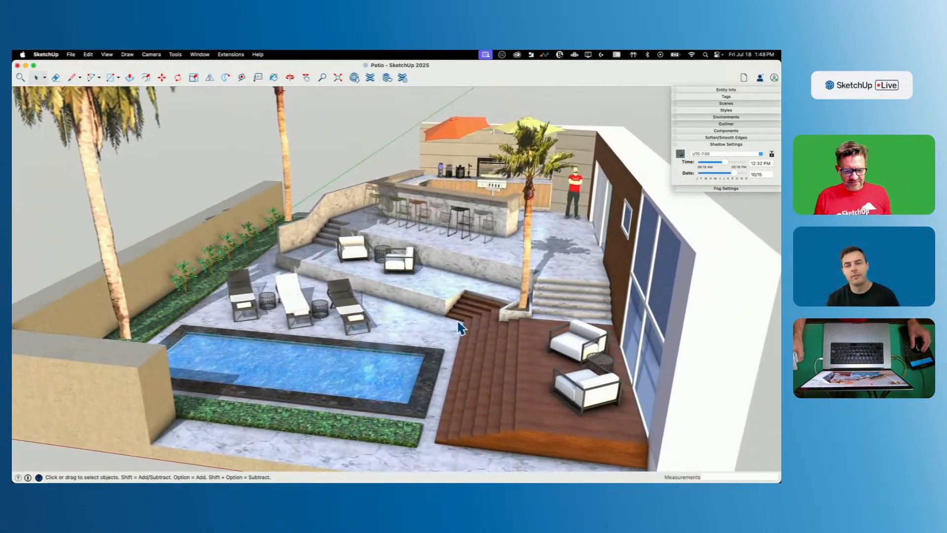
{"action": "scroll", "coordinate": [458, 328], "scroll_direction": "up", "scroll_amount": 5}
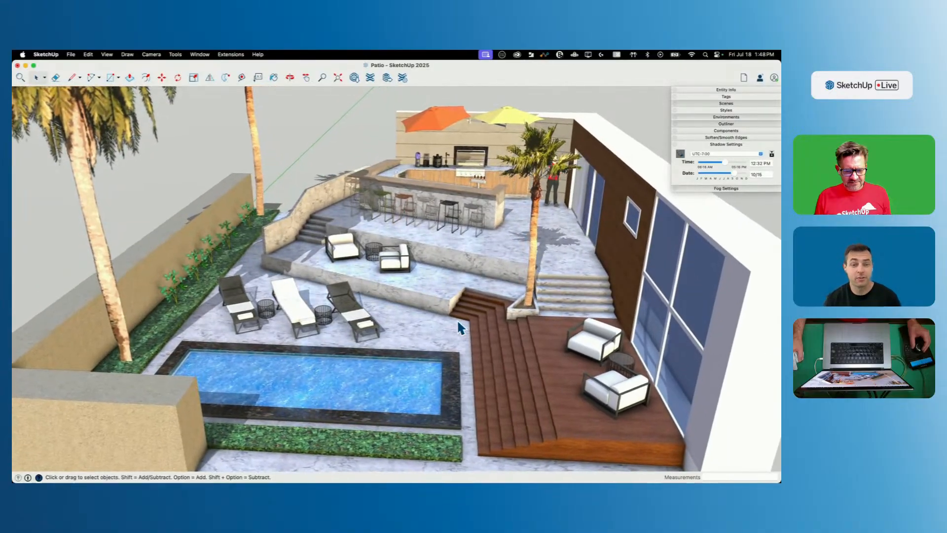
{"action": "middle_click_drag", "start_coordinate": [458, 328], "coordinate": [452, 334], "text": "shift"}
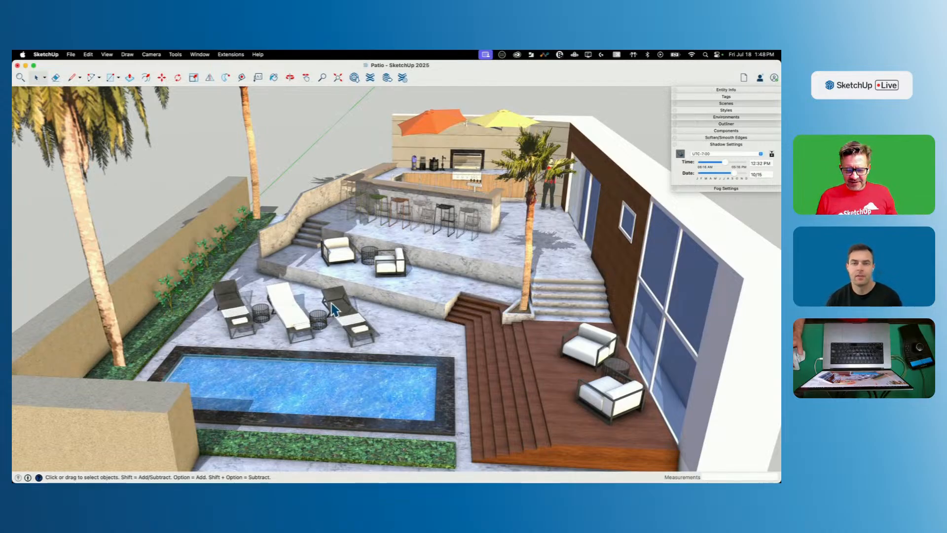
{"action": "middle_click_drag", "start_coordinate": [430, 379], "coordinate": [419, 365]}
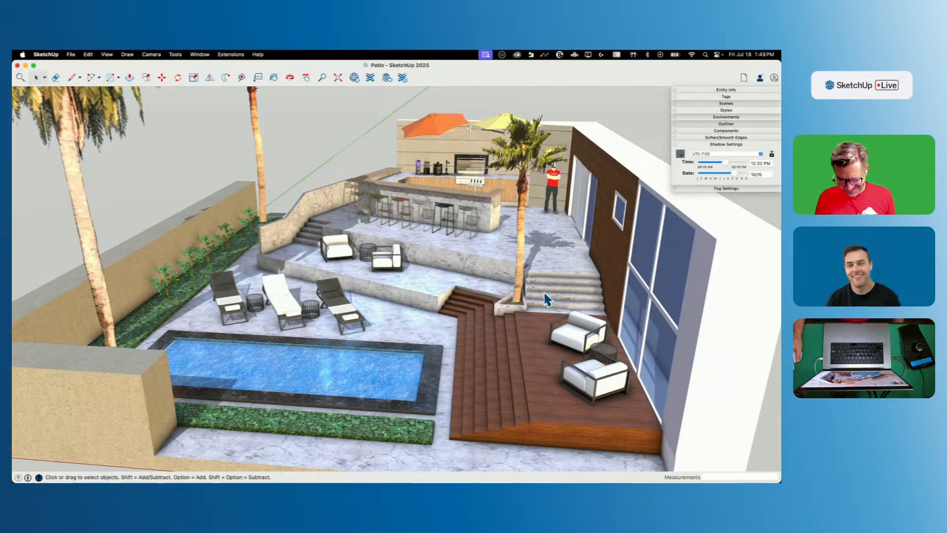
{"action": "mouse_move", "coordinate": [439, 340]}
{"action": "middle_mouse_down"}
{"action": "mouse_move", "coordinate": [436, 327]}
{"action": "mouse_move", "coordinate": [486, 328]}
{"action": "middle_mouse_up"}
{"action": "scroll", "coordinate": [480, 323], "scroll_direction": "up", "scroll_amount": 2}
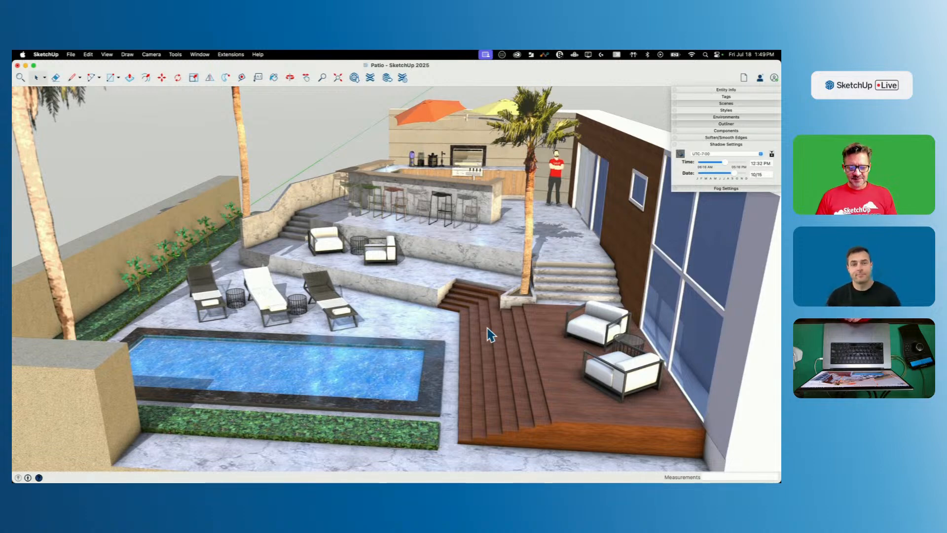
{"action": "mouse_move", "coordinate": [254, 318]}
{"action": "middle_mouse_down"}
{"action": "mouse_move", "coordinate": [264, 312]}
{"action": "mouse_move", "coordinate": [251, 307]}
{"action": "middle_mouse_up"}
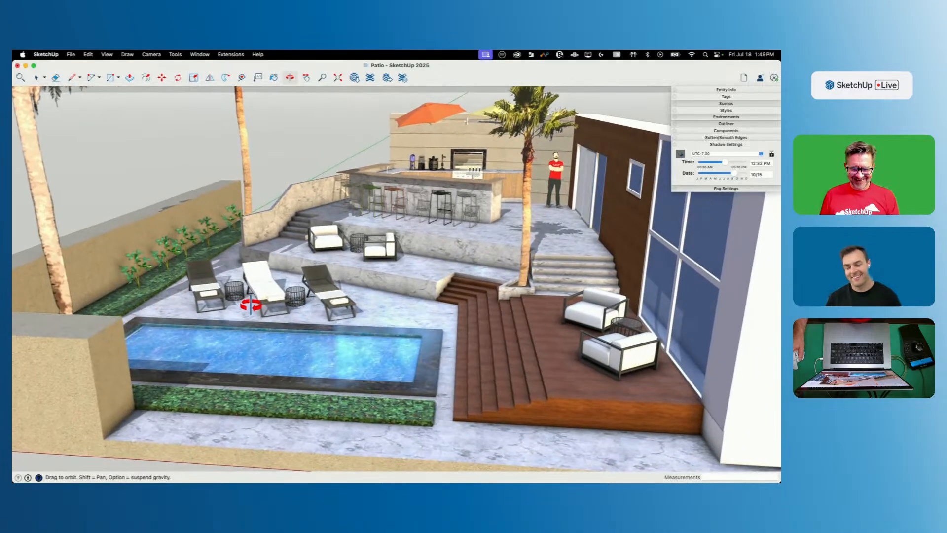
{"action": "scroll", "coordinate": [271, 333], "scroll_direction": "up", "scroll_amount": 3}
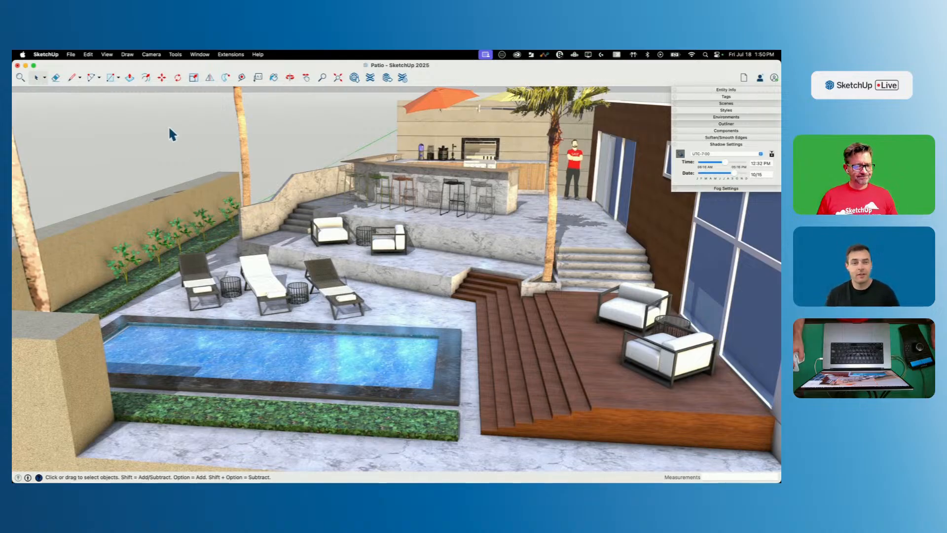
Step: Hide the drawing axes in the Patio model and collapse the Shadow Settings
{"action": "left_click", "coordinate": [107, 54]}
{"action": "left_click", "coordinate": [119, 158]}
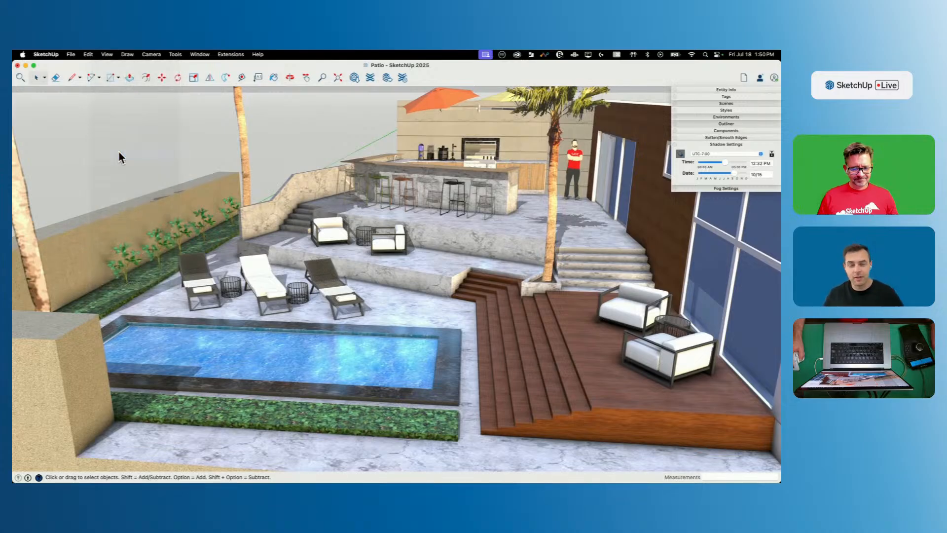
{"action": "scroll", "coordinate": [329, 257], "scroll_direction": "down", "scroll_amount": 5}
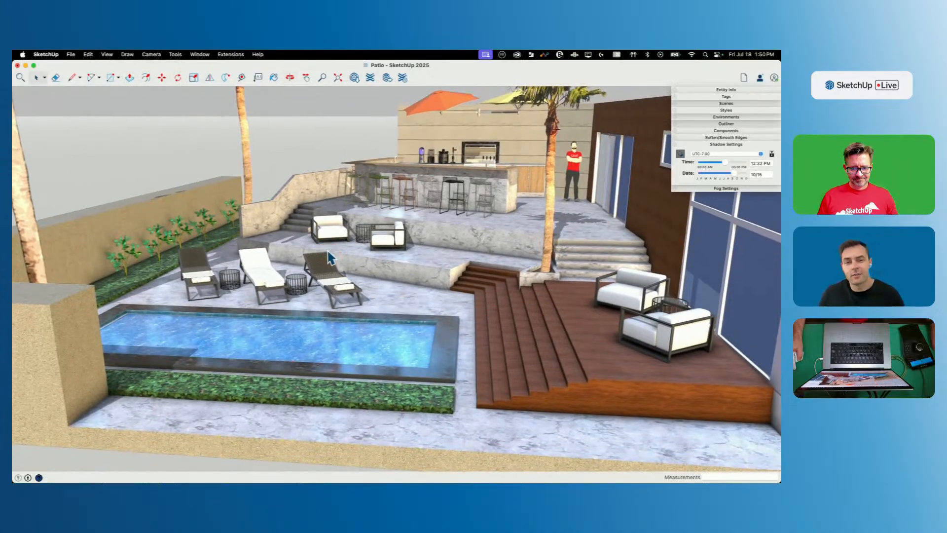
{"action": "scroll", "coordinate": [365, 439], "scroll_direction": "down", "scroll_amount": 2}
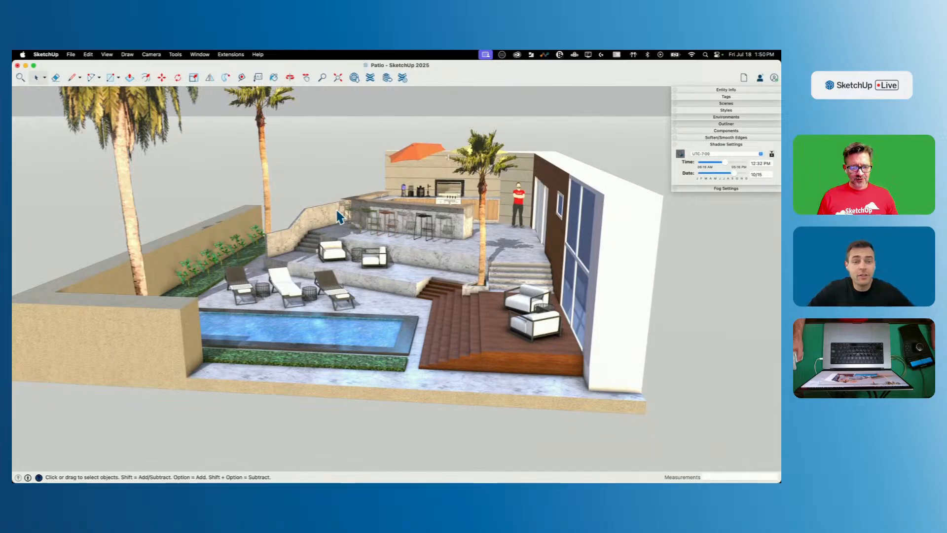
{"action": "scroll", "coordinate": [337, 209], "scroll_direction": "up", "scroll_amount": 3}
{"action": "middle_click_drag", "start_coordinate": [336, 209], "coordinate": [337, 204]}
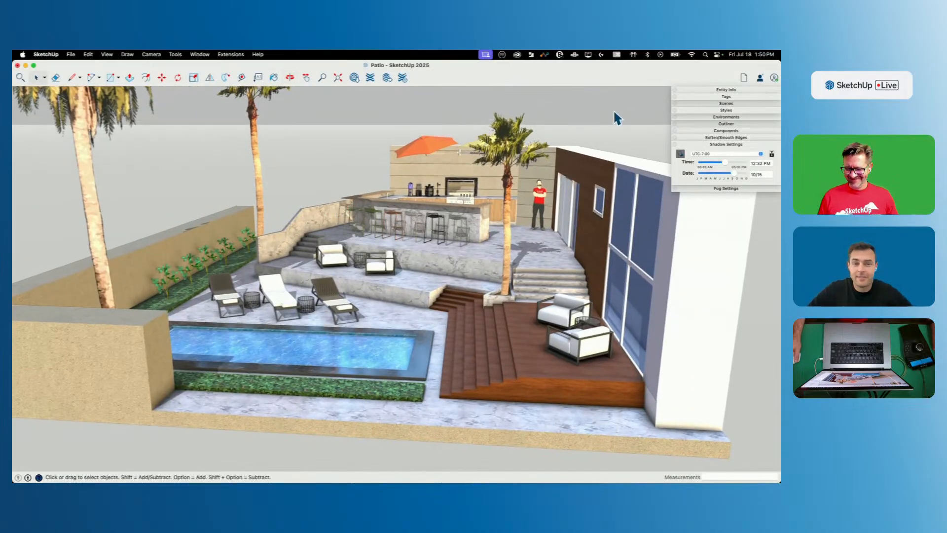
{"action": "left_click", "coordinate": [700, 144]}
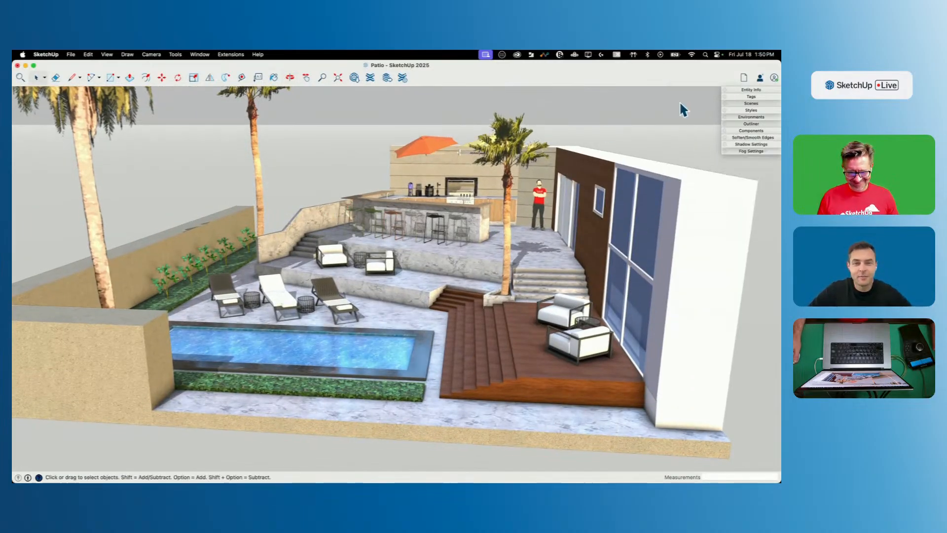